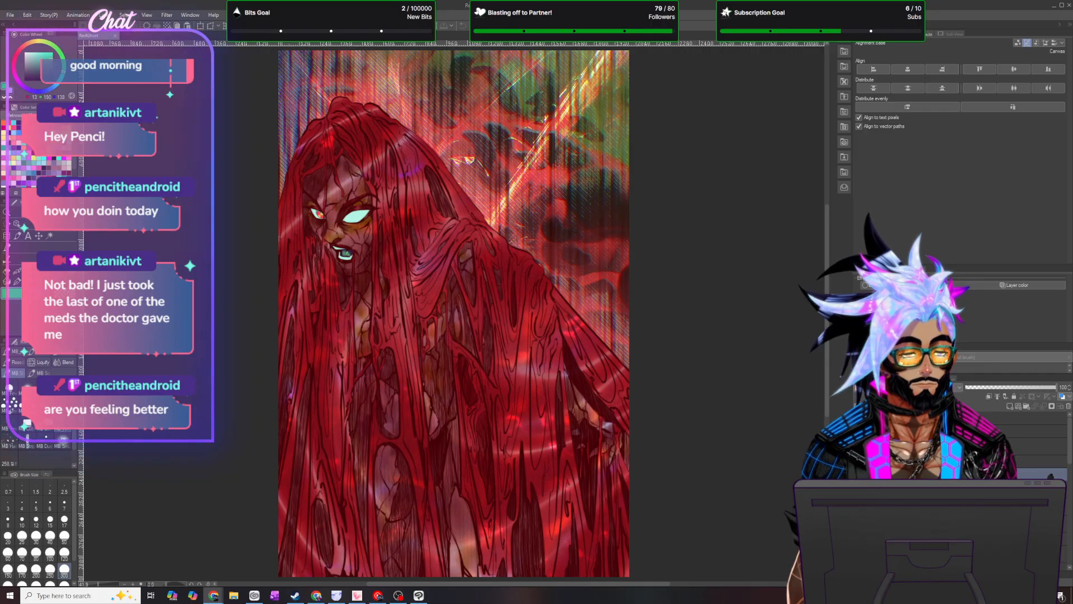
# - Add a new raster layer above the chosen layer of the figure and set its blending mode to Multiply
pyautogui.click(358, 234)
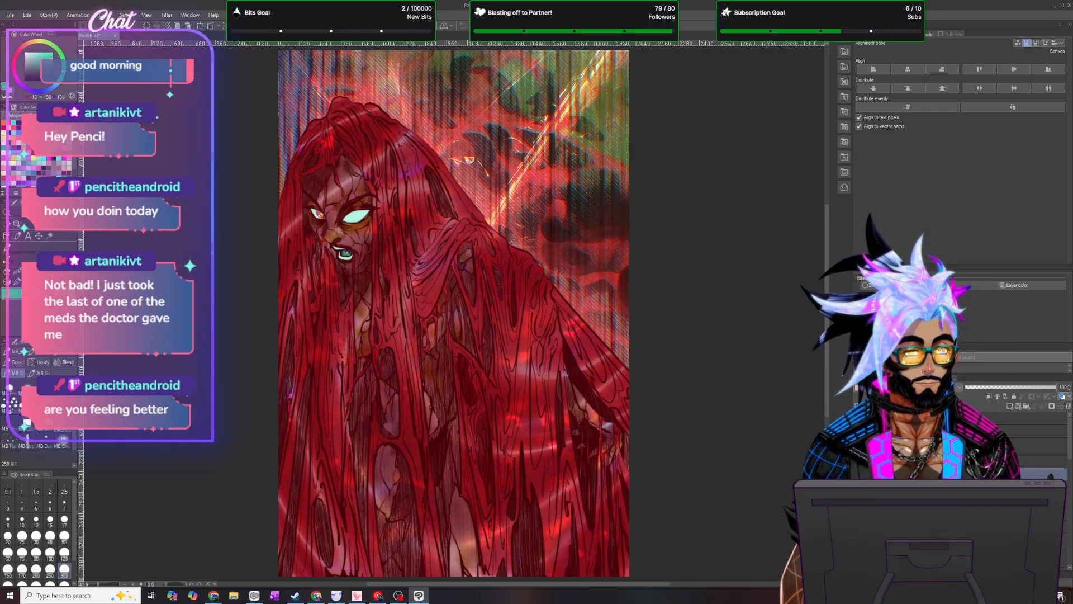
pyautogui.scroll(-2, 962, 486)
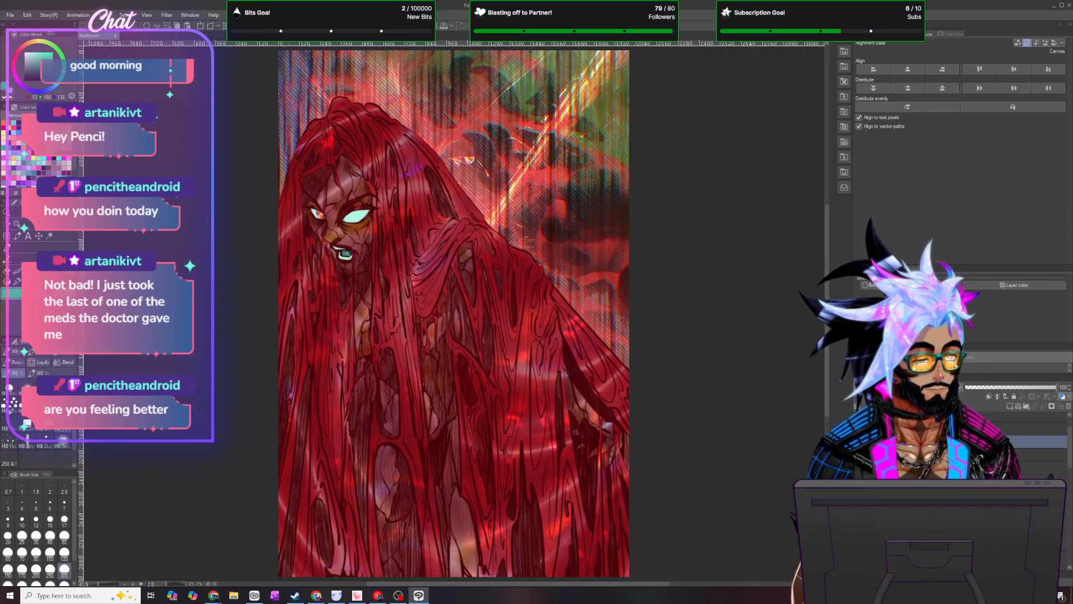
pyautogui.scroll(-2, 962, 487)
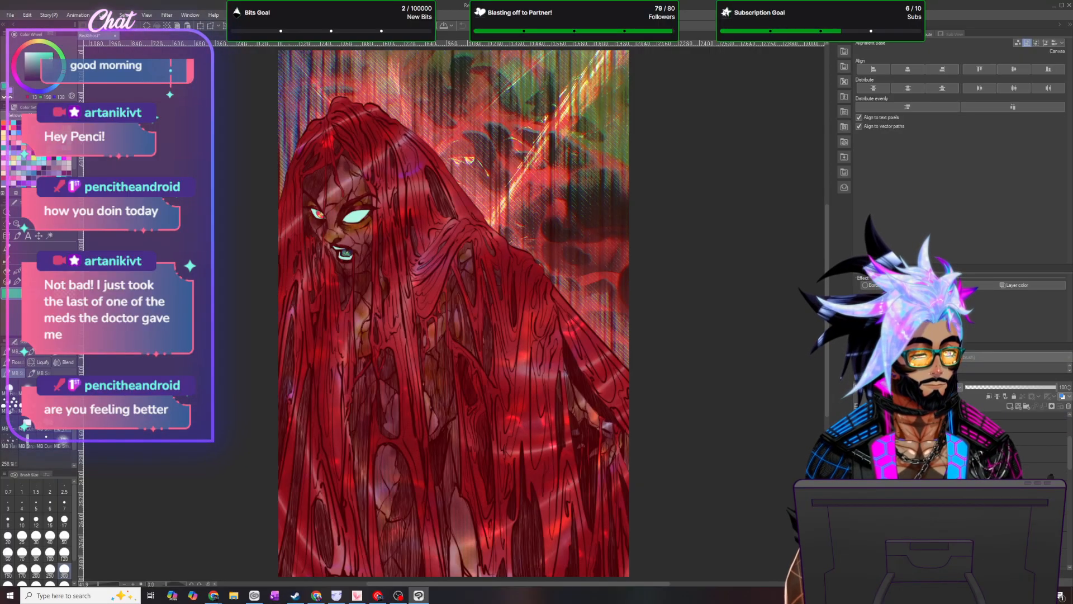
pyautogui.scroll(-1, 593, 419)
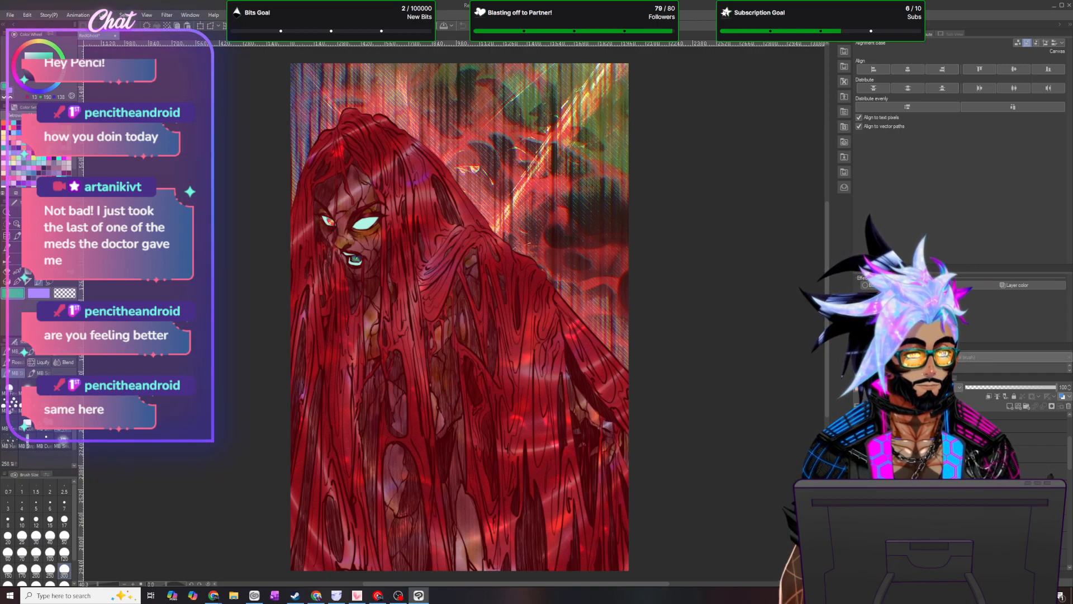
pyautogui.click(945, 454)
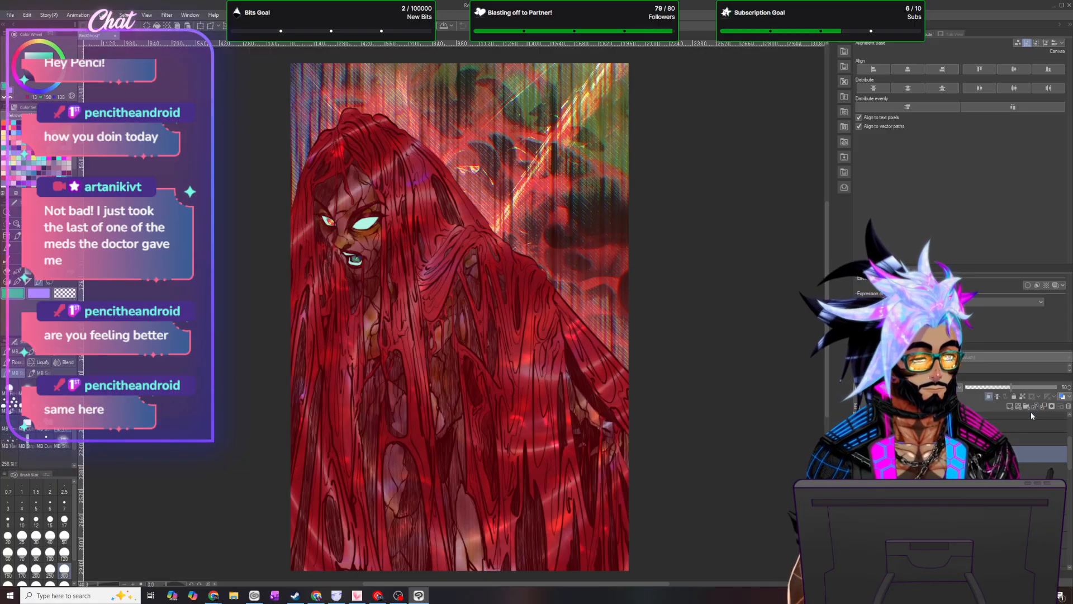
pyautogui.click(1010, 407)
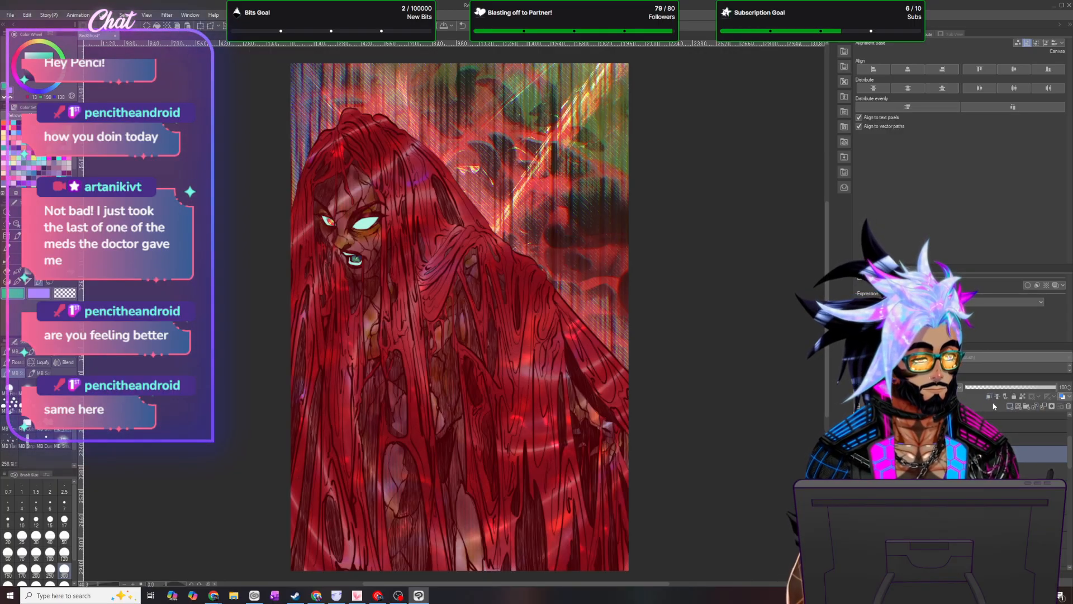
pyautogui.click(917, 387)
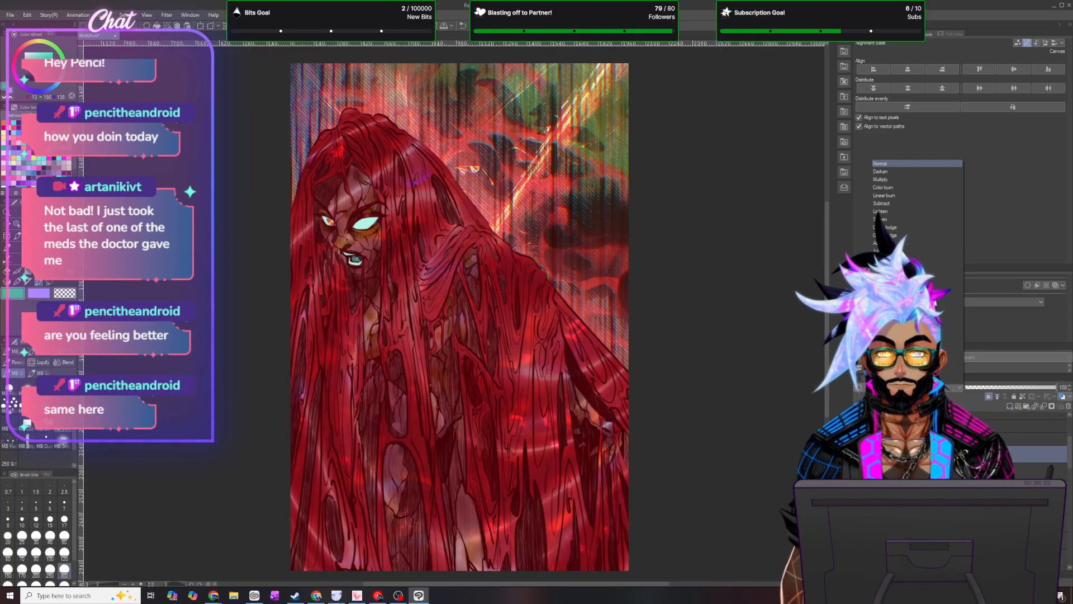
pyautogui.click(884, 180)
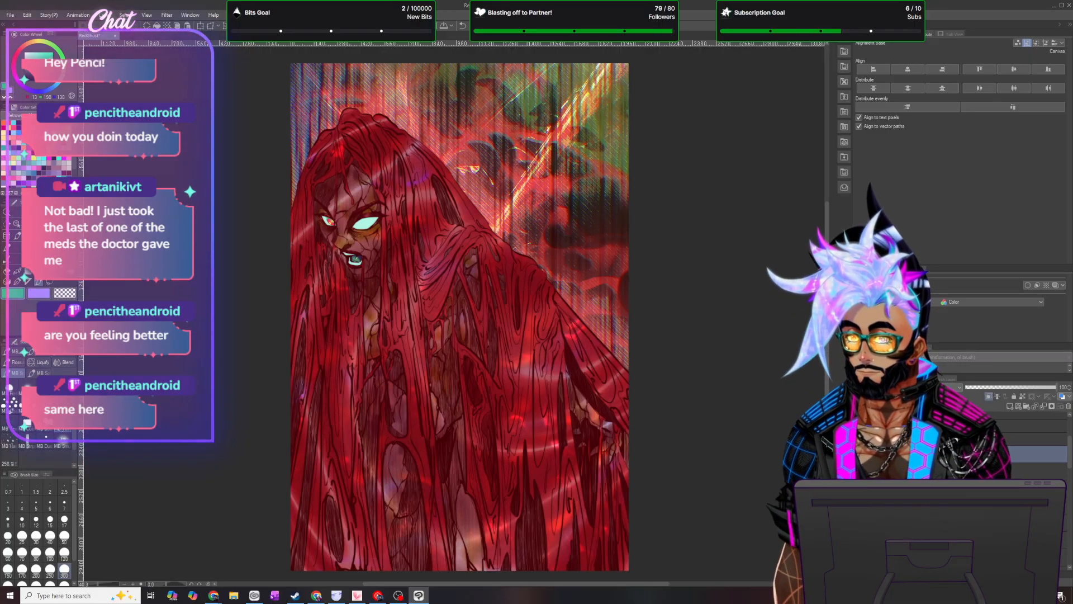
# - Choose a dark purple and brush soft shadows over the left side of the figure's face and the surrounding hood at size 300
pyautogui.click(46, 173)
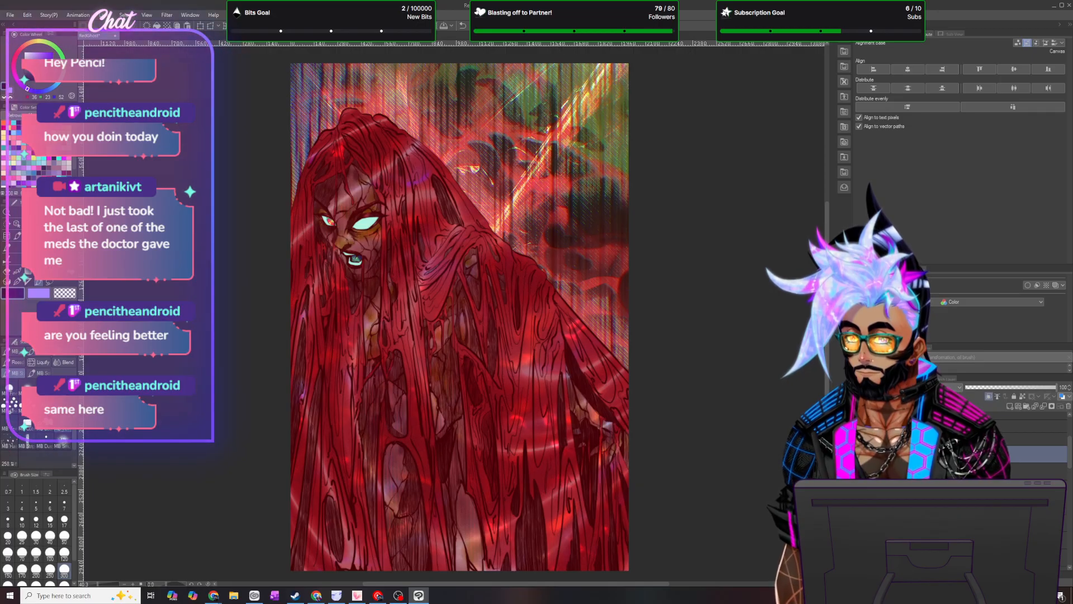
pyautogui.keyDown('alt'); pyautogui.click(368, 227); pyautogui.keyUp('alt')
pyautogui.scroll(2, 367, 228)
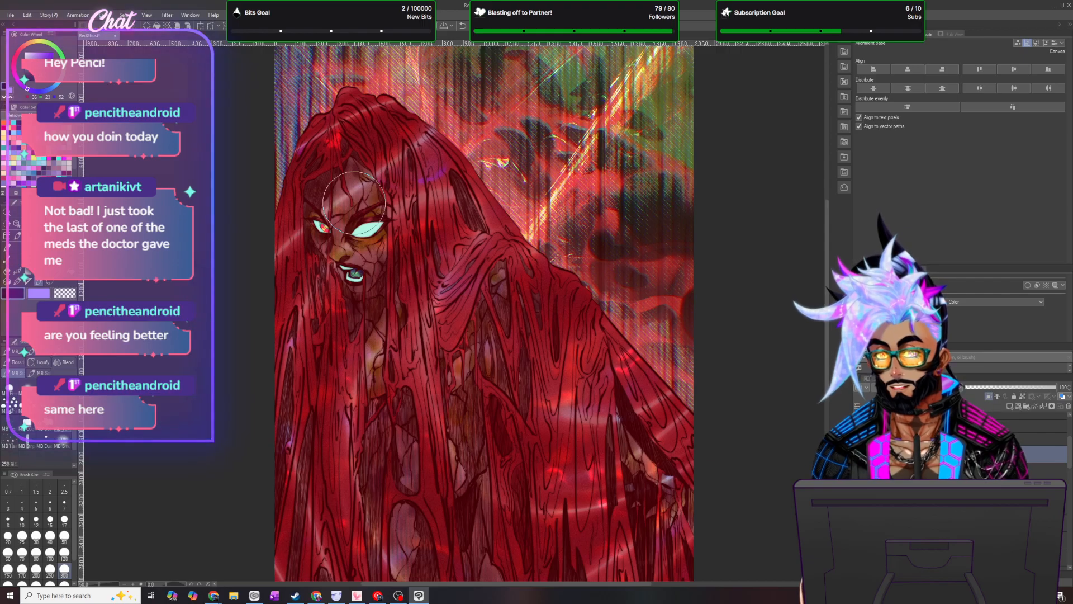
pyautogui.scroll(1, 354, 203)
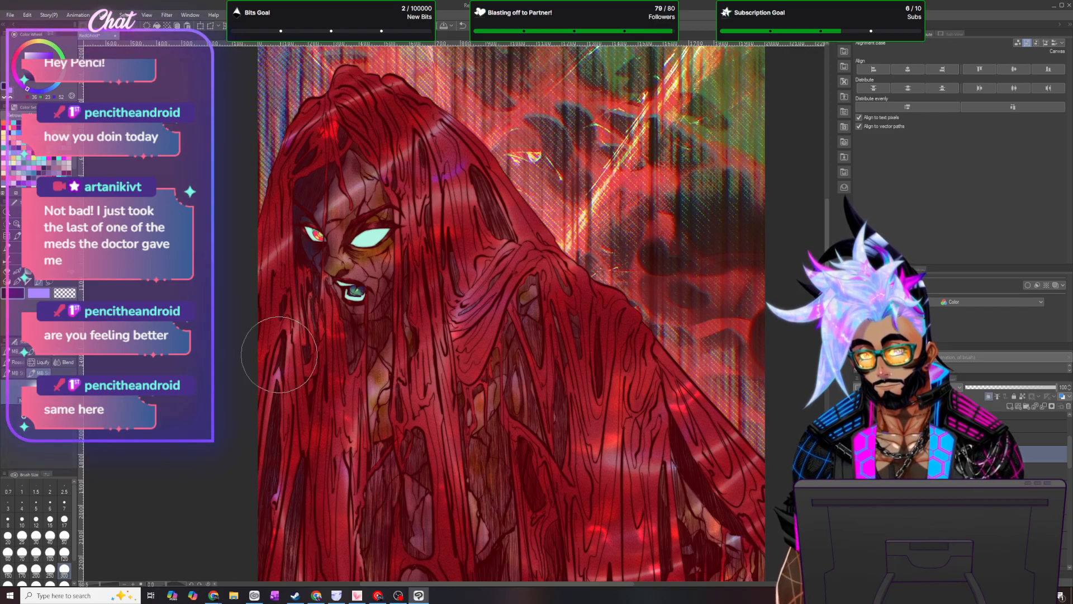
pyautogui.scroll(-5, 559, 268)
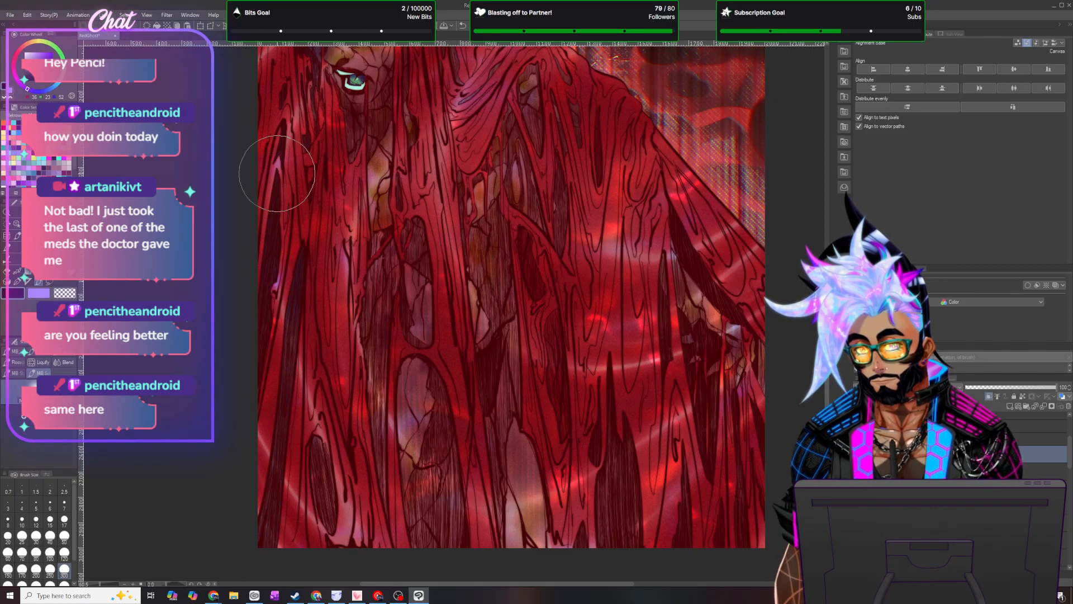
pyautogui.scroll(-5, 305, 304)
pyautogui.scroll(7, 258, 184)
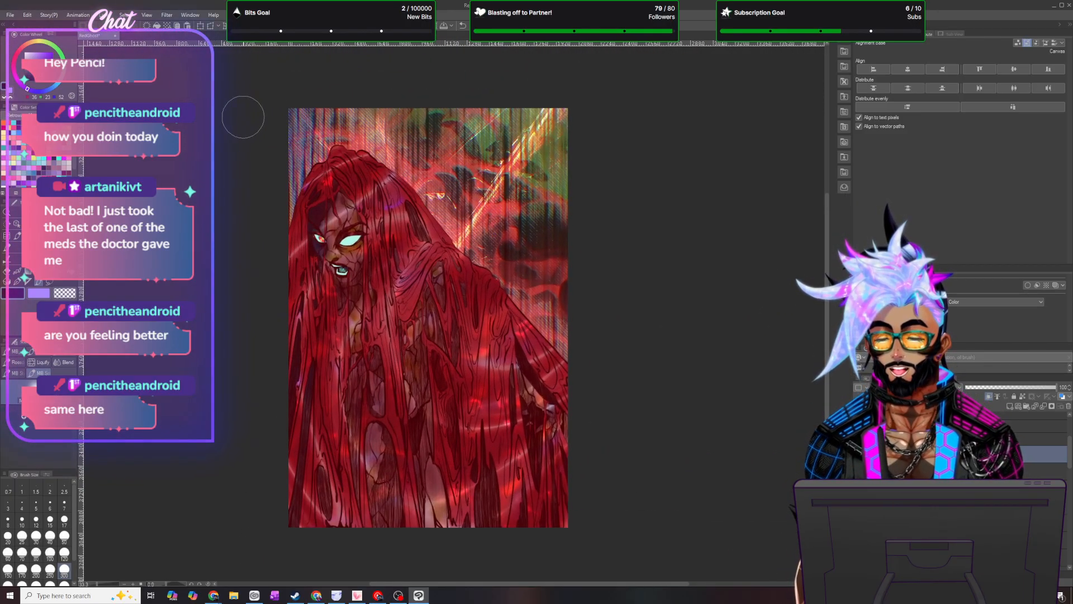
pyautogui.scroll(-1, 264, 224)
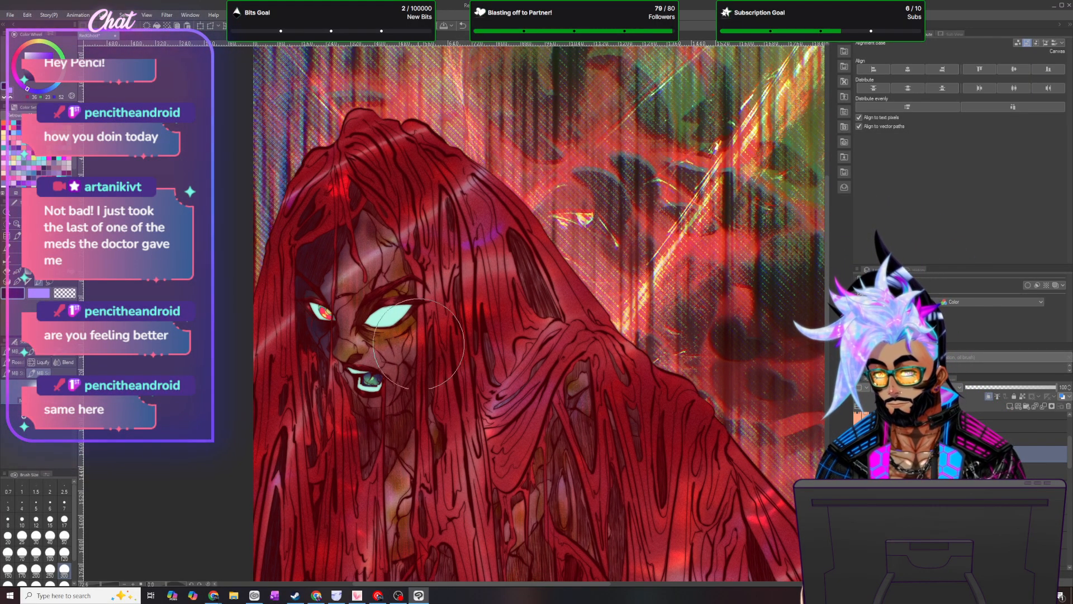
# - Lasso the shadow area around the face's left edge, mouth and jaw, shade inside it in dark purple, and deselect
pyautogui.click(49, 282)
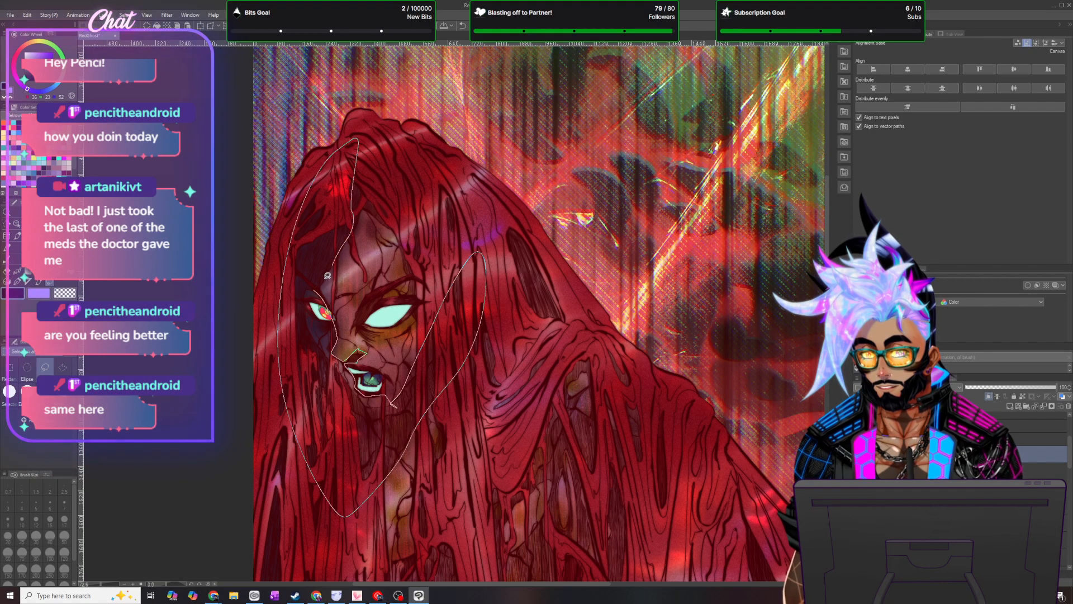
pyautogui.moveTo(319, 286); pyautogui.dragTo(320, 287)
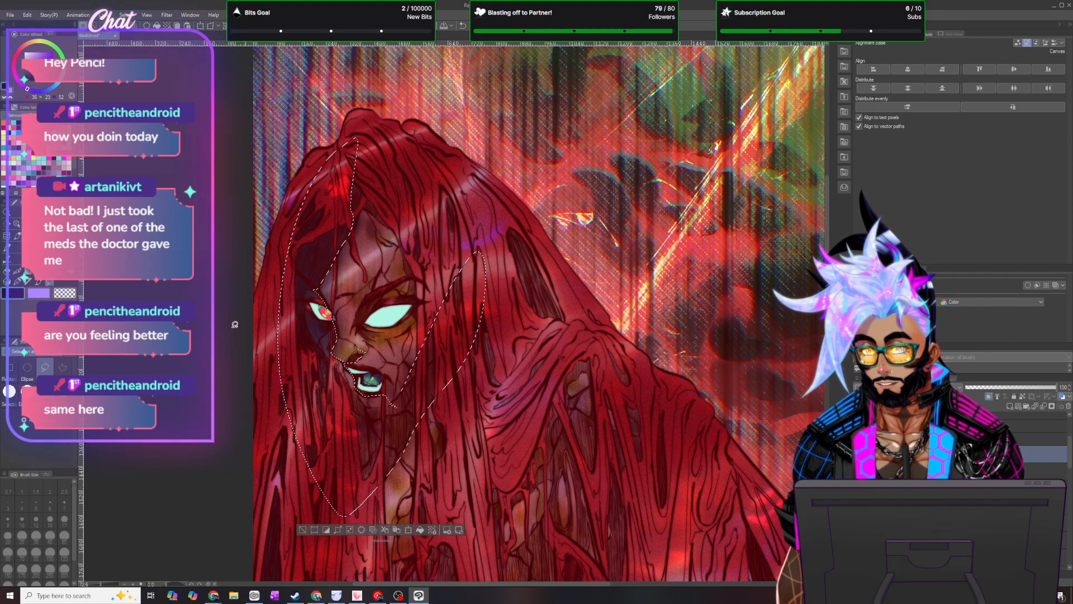
pyautogui.click(40, 284)
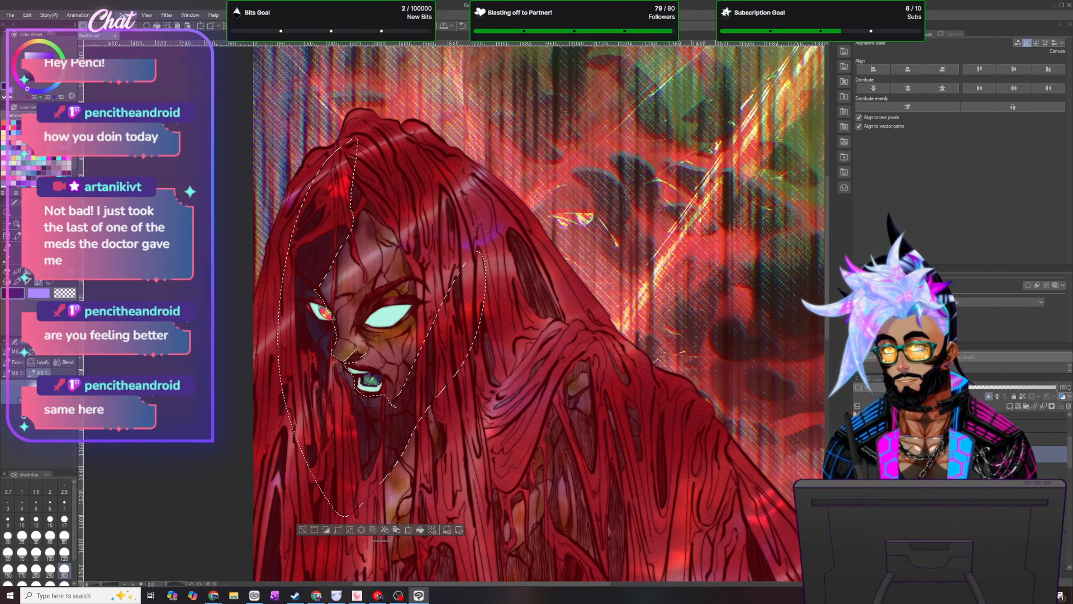
pyautogui.hotkey('ctrl', 'd')
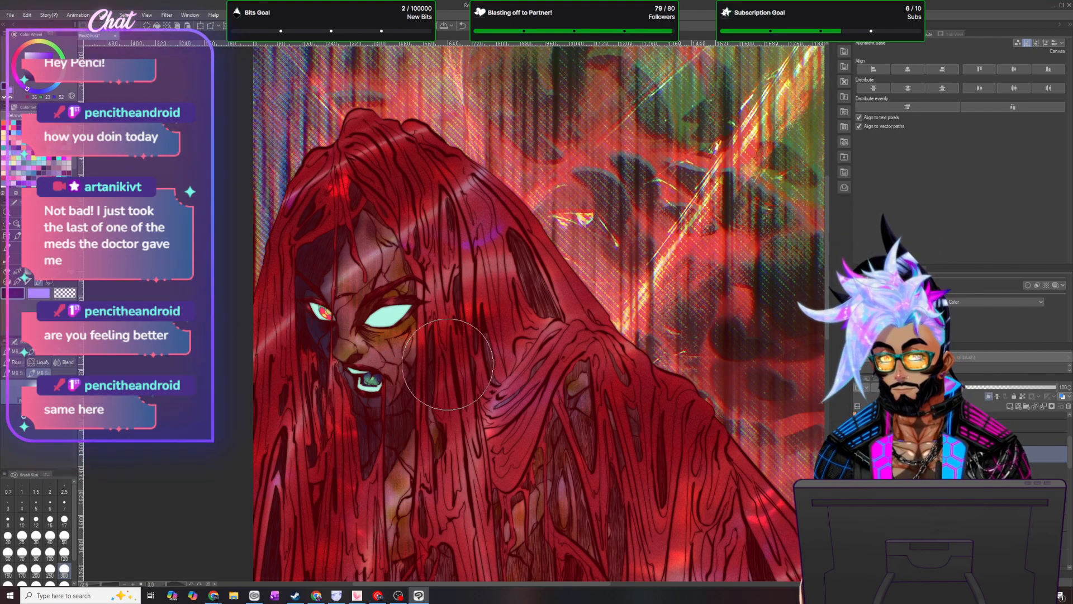
pyautogui.scroll(1, 447, 364)
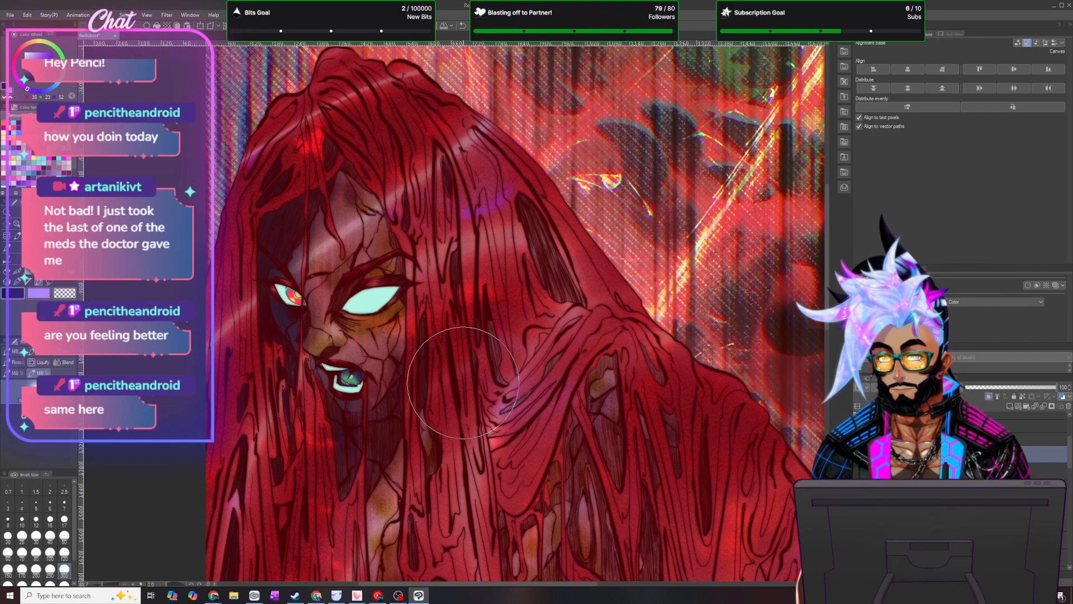
pyautogui.click(15, 373)
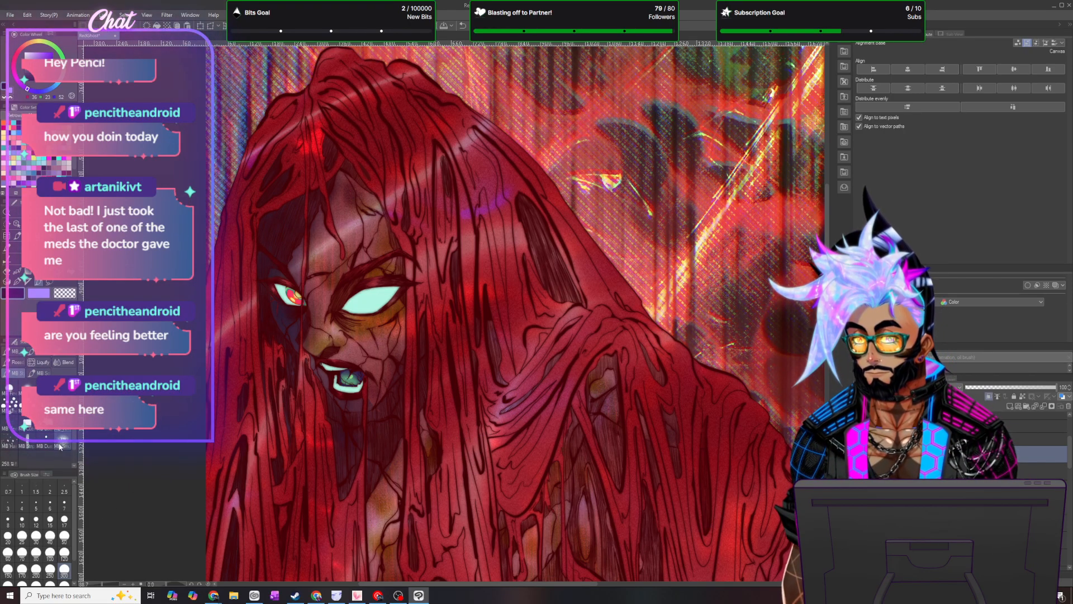
pyautogui.click(65, 537)
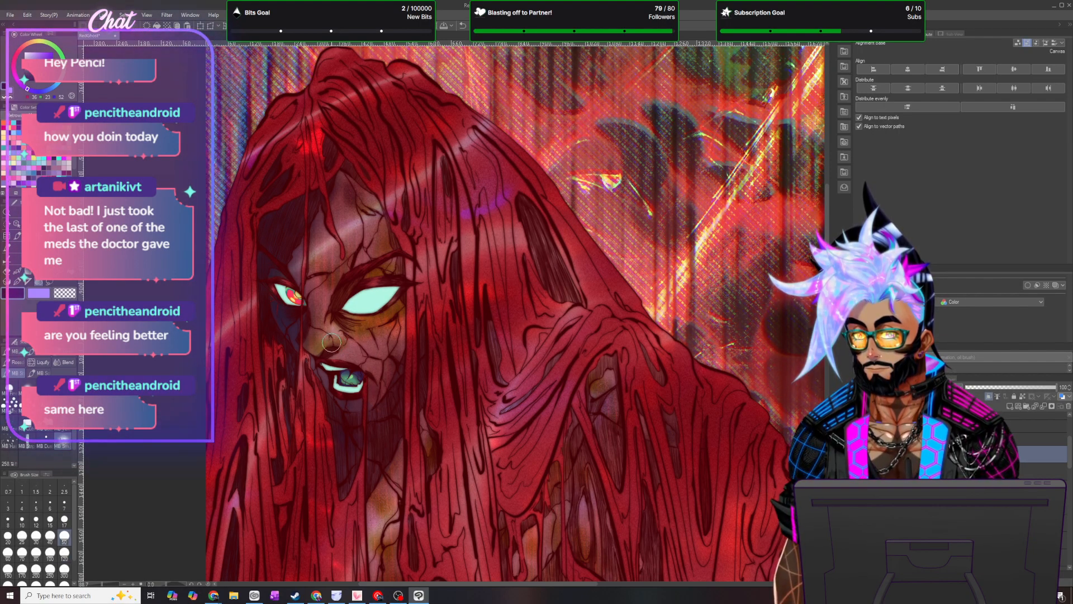
pyautogui.scroll(-5, 420, 379)
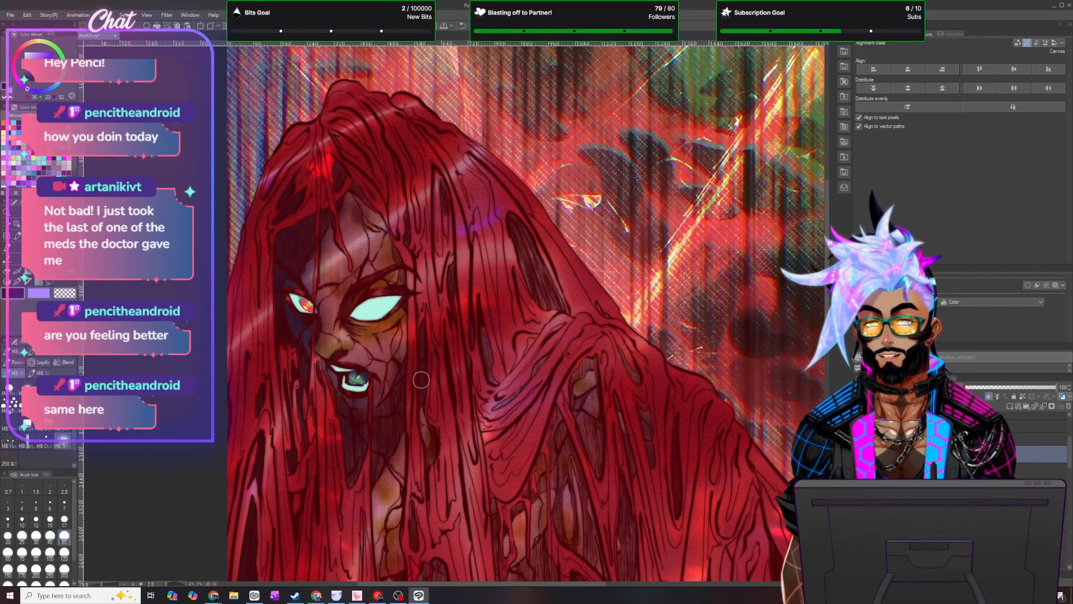
pyautogui.scroll(1, 326, 372)
# - Set the soft brush to size 120 and deepen the dark purple shadows around the eyes, forehead, cheek and chin
pyautogui.scroll(5, 326, 372)
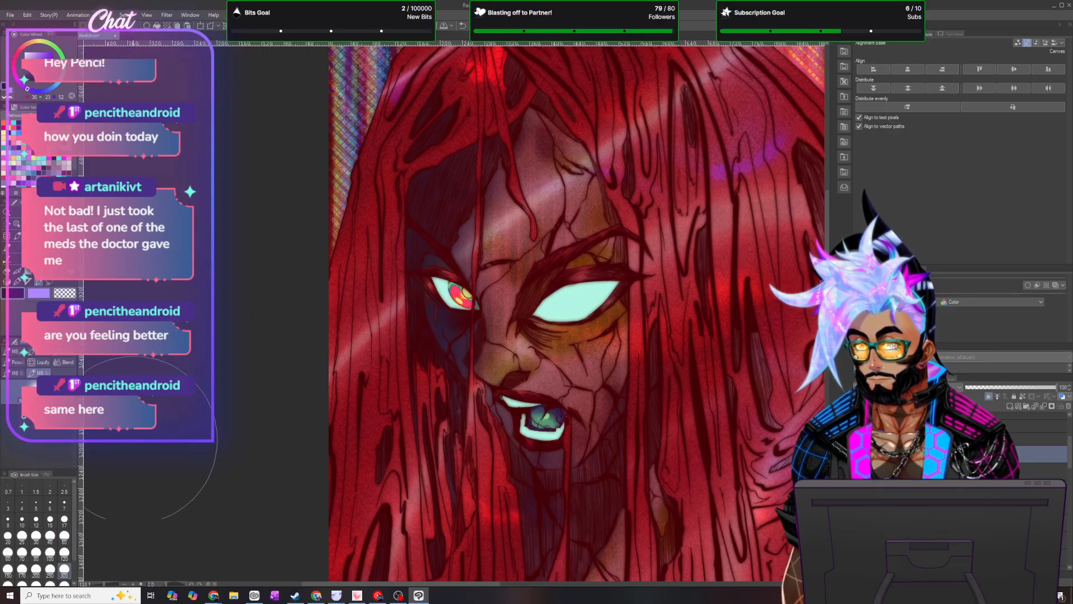
pyautogui.click(65, 557)
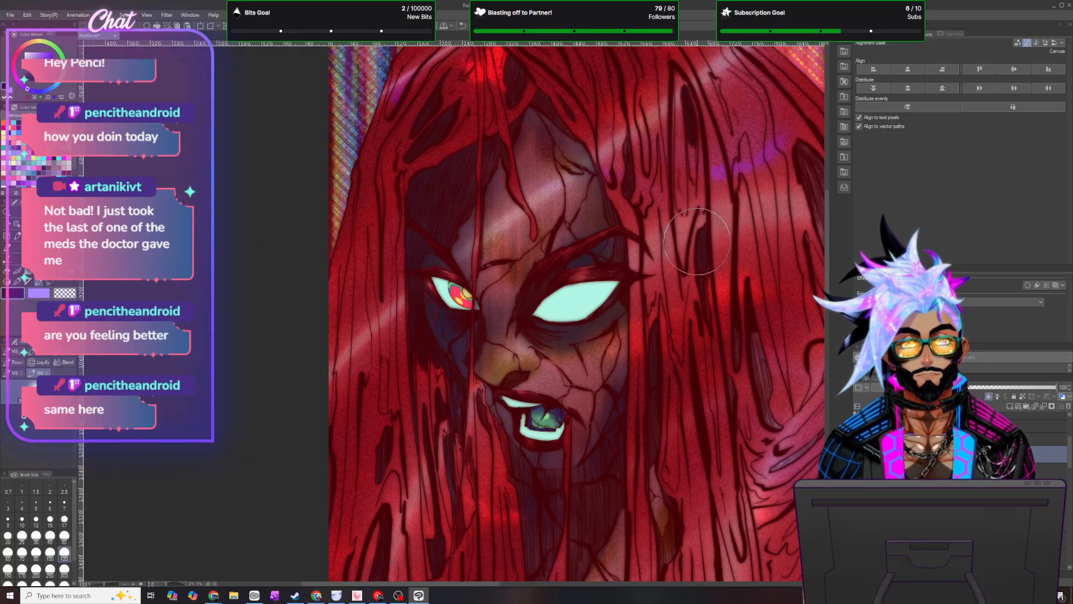
pyautogui.scroll(-3, 697, 242)
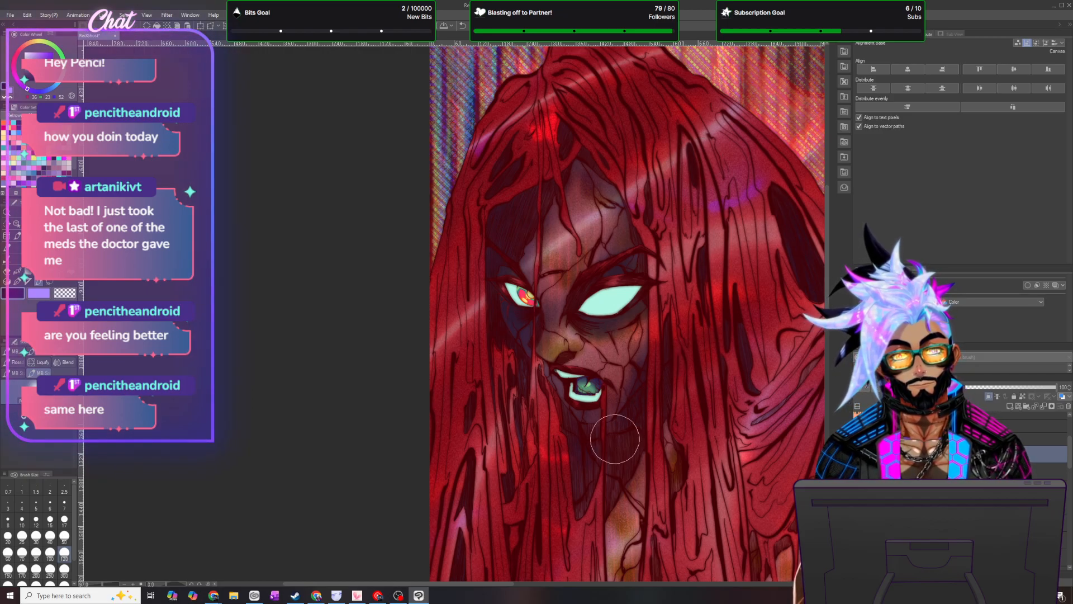
pyautogui.scroll(-12, 663, 393)
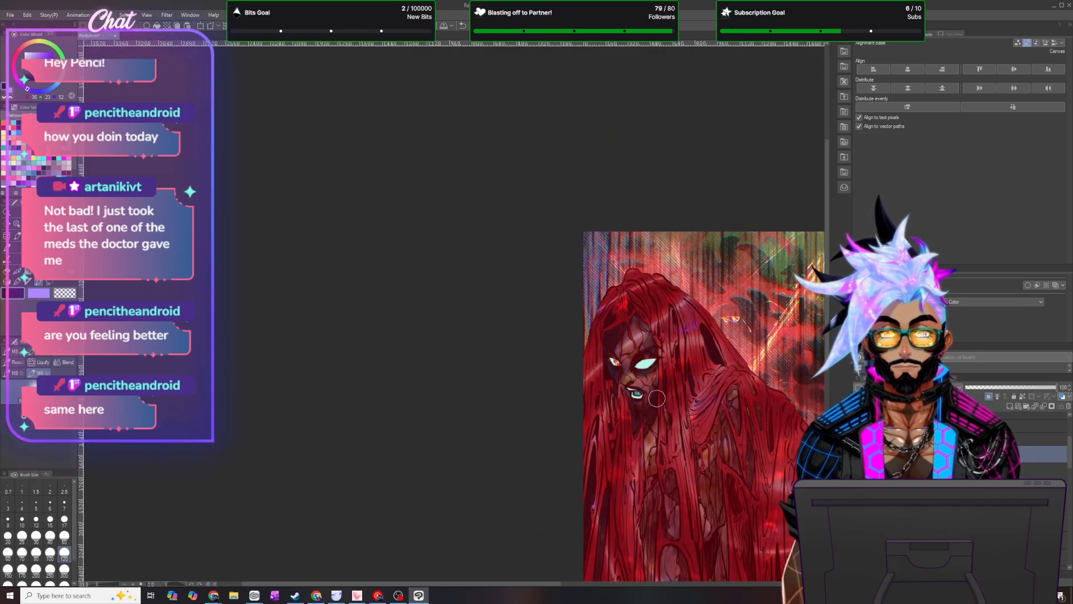
# - Shade the figure's neck and upper chest beneath the chin in dark purple with the soft brush
pyautogui.scroll(7, 752, 468)
pyautogui.scroll(4, 720, 465)
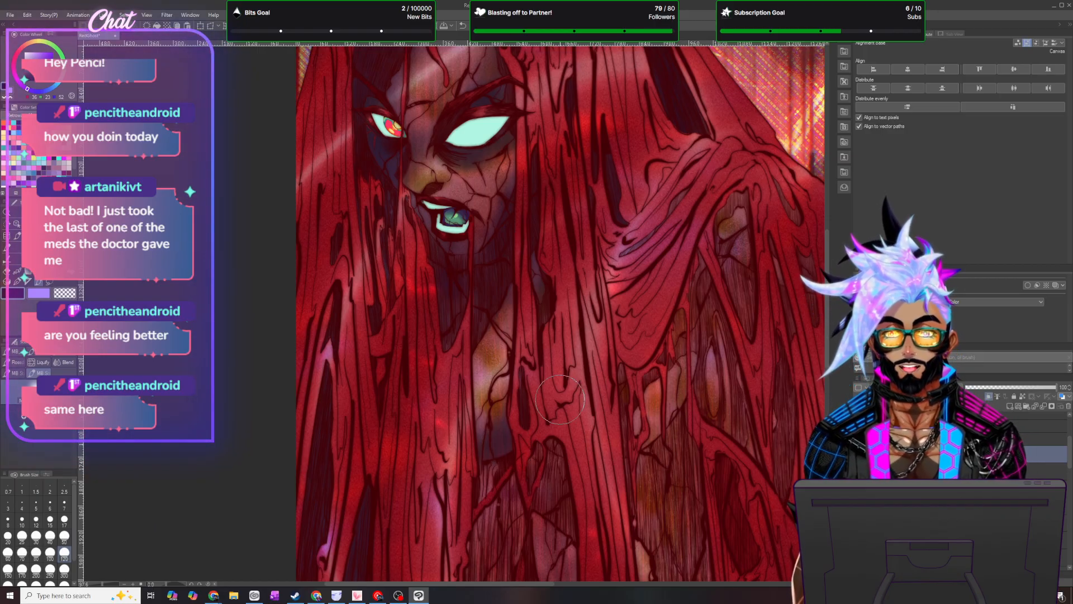
pyautogui.scroll(-2, 551, 442)
pyautogui.scroll(-1, 550, 473)
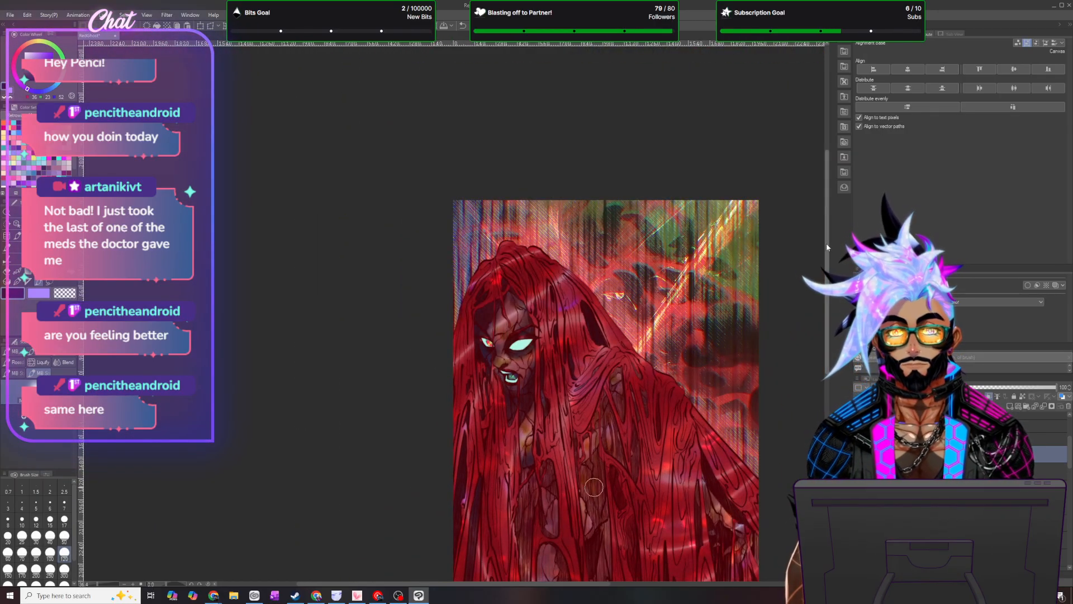
# - Brush dark purple shadows into the torso openings and the folds beneath the raised shoulder drape
pyautogui.moveTo(550, 499); pyautogui.dragTo(550, 334)
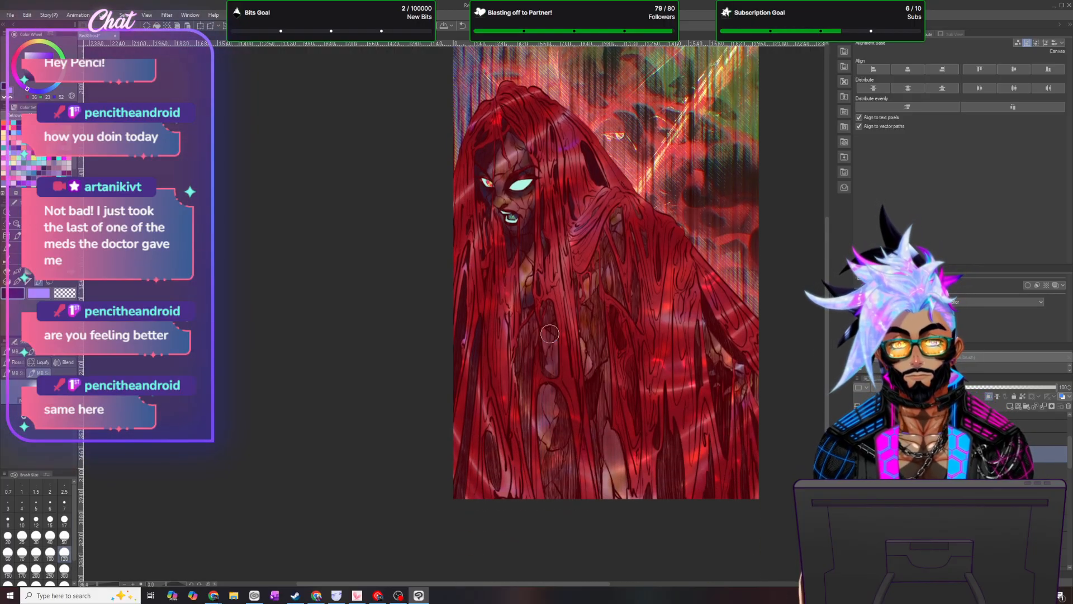
pyautogui.scroll(1, 600, 347)
pyautogui.scroll(3, 600, 347)
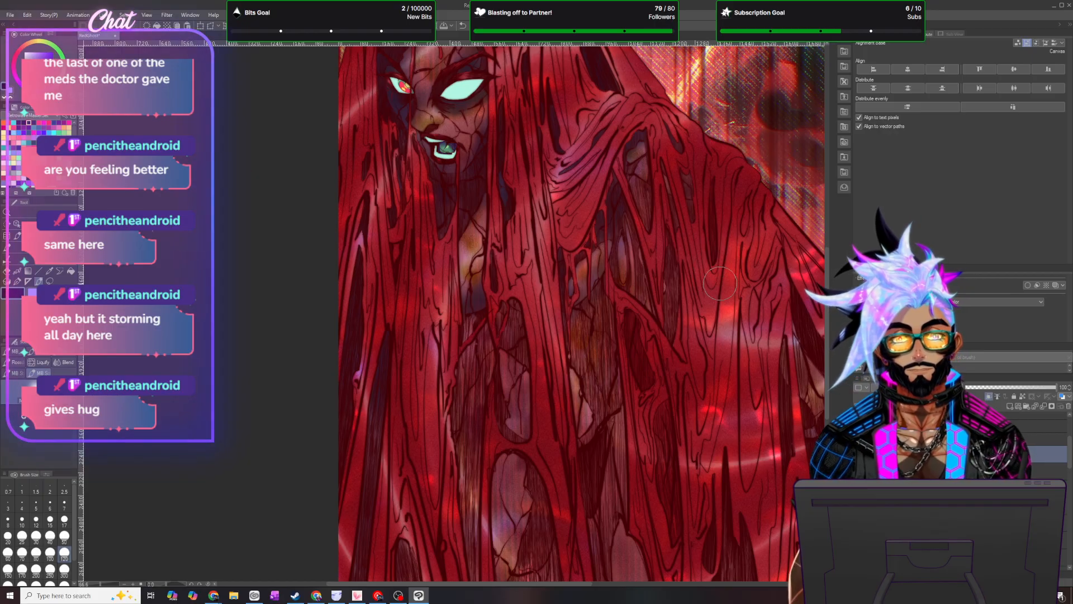
# - Enlarge the soft brush to size 300 and shade the torso and the deep gaps between the cloak's central strands
pyautogui.click(64, 570)
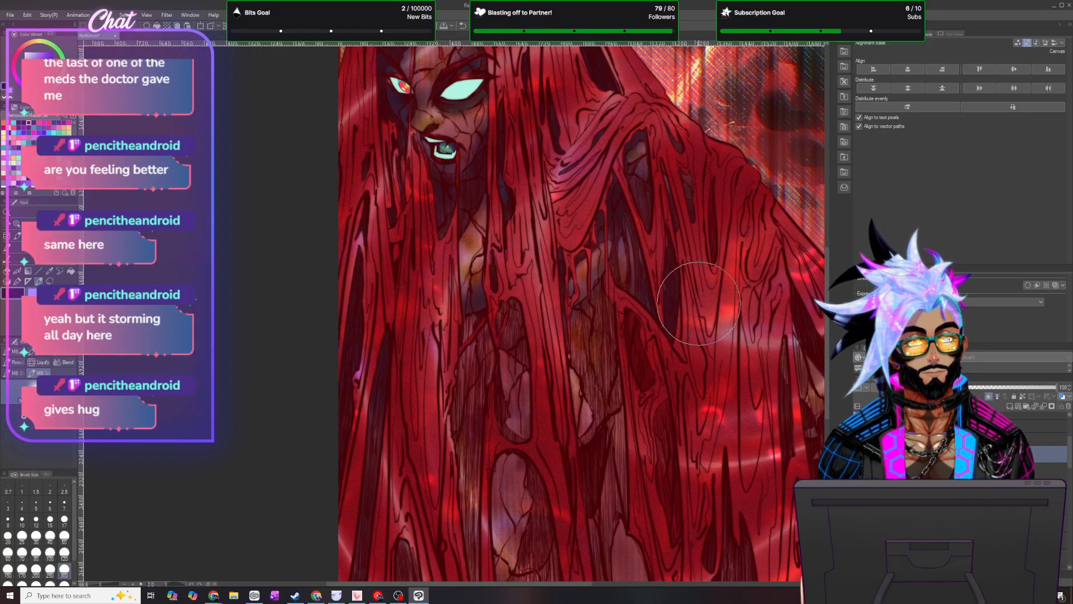
pyautogui.scroll(-1, 681, 355)
pyautogui.scroll(-1, 681, 355)
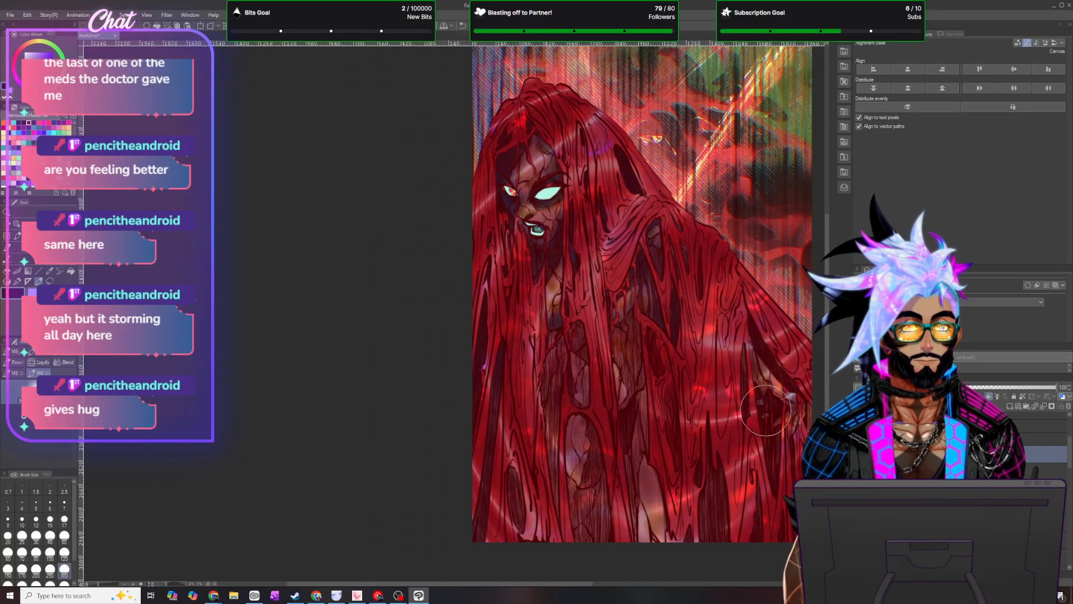
pyautogui.scroll(2, 762, 408)
pyautogui.scroll(1, 709, 343)
pyautogui.scroll(1, 695, 320)
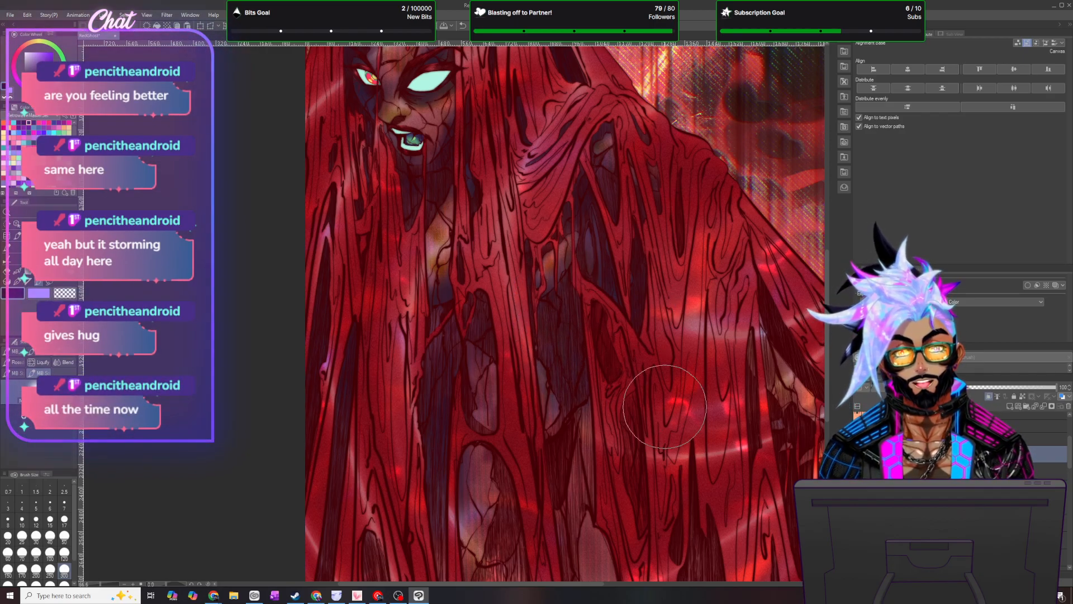
# - Extend the dark purple shading over the legs, the lower cloak folds and the area around the hand
pyautogui.scroll(-3, 643, 414)
pyautogui.scroll(2, 677, 492)
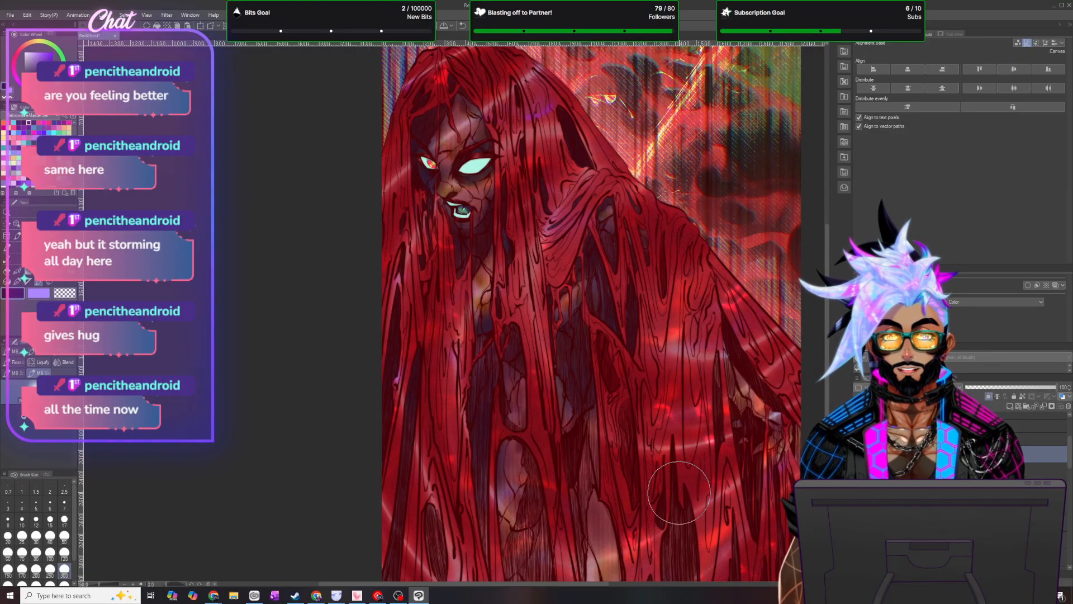
pyautogui.scroll(-3, 592, 314)
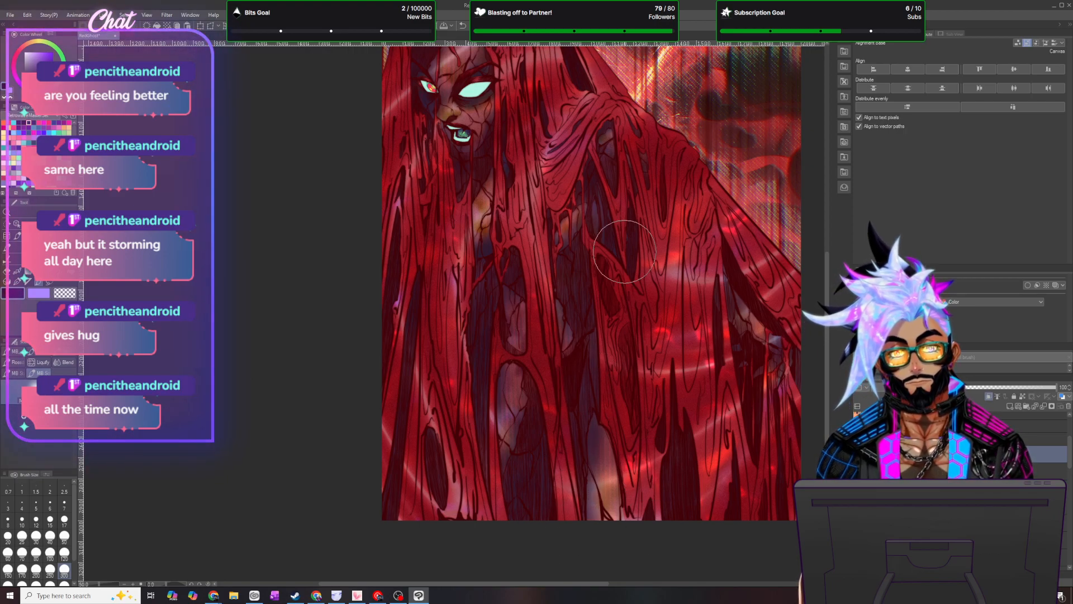
# - Examine the shading across the whole figure, from the hood and face down to the lower cloak, at several magnifications
pyautogui.hotkey('ctrl', '-')
pyautogui.scroll(3, 630, 203)
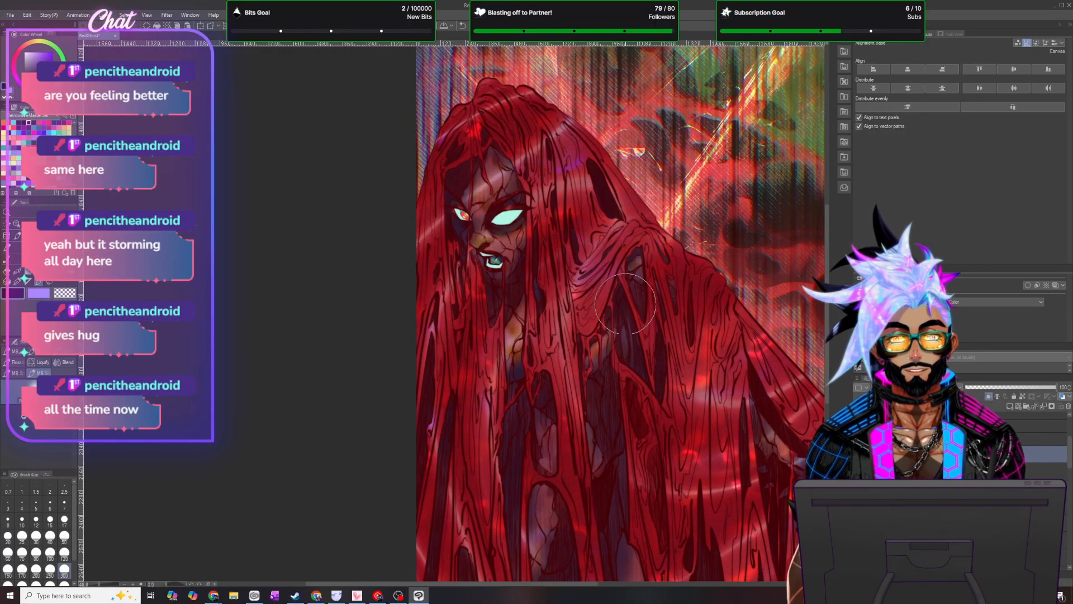
pyautogui.scroll(1, 626, 309)
pyautogui.scroll(1, 626, 309)
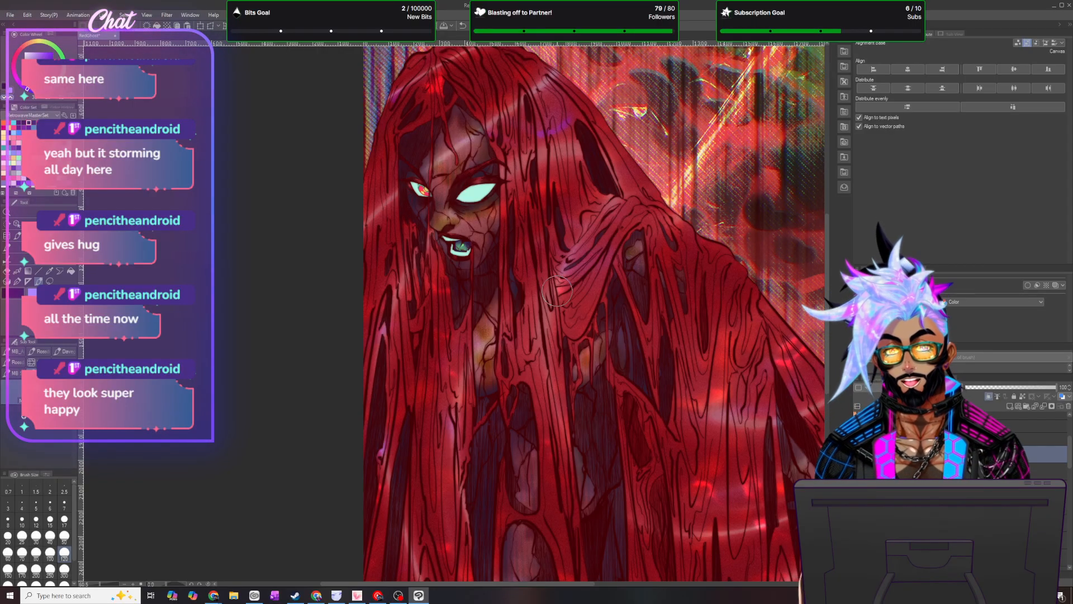
pyautogui.scroll(-8, 558, 291)
pyautogui.scroll(2, 601, 397)
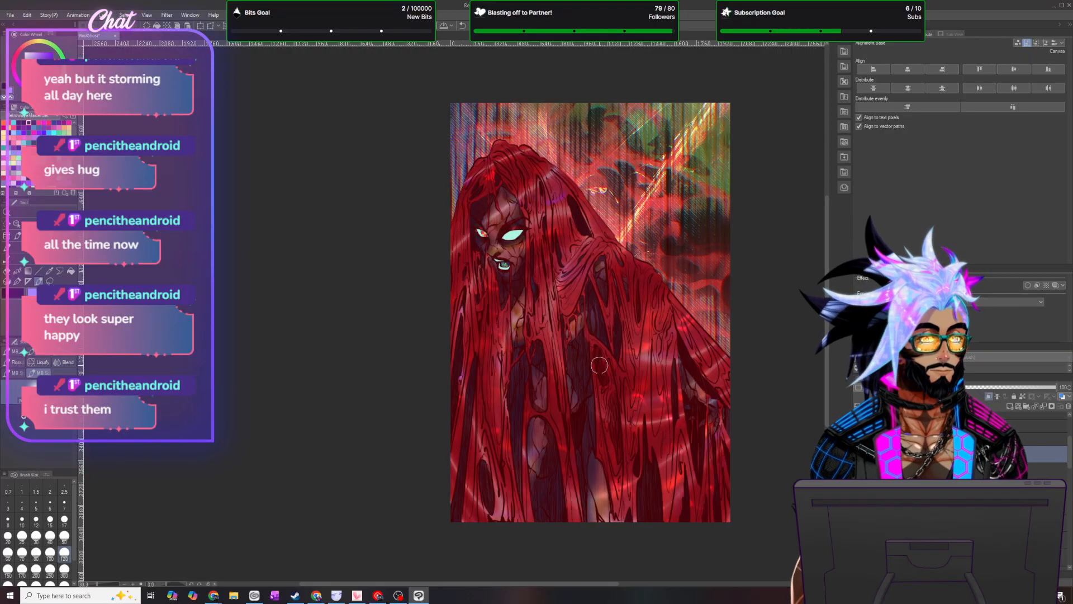
pyautogui.scroll(2, 600, 368)
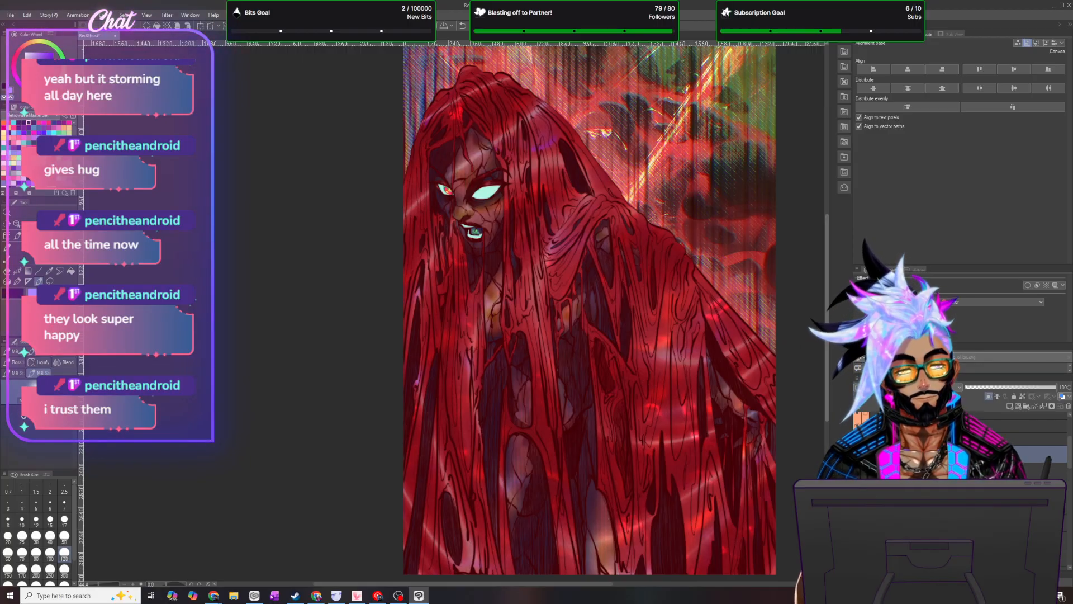
pyautogui.scroll(-3, 829, 346)
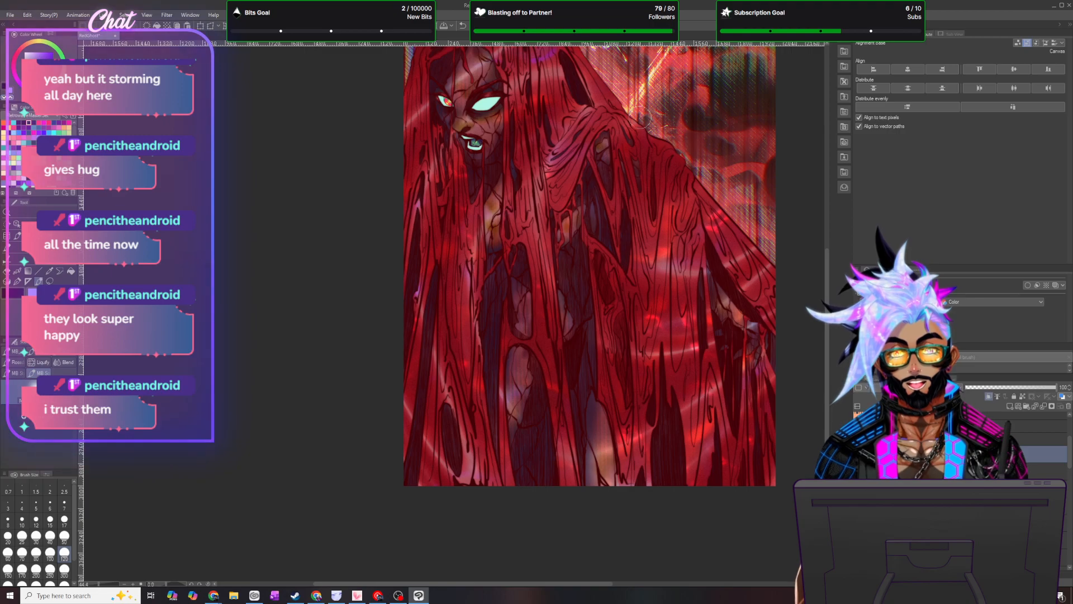
pyautogui.scroll(-3, 665, 350)
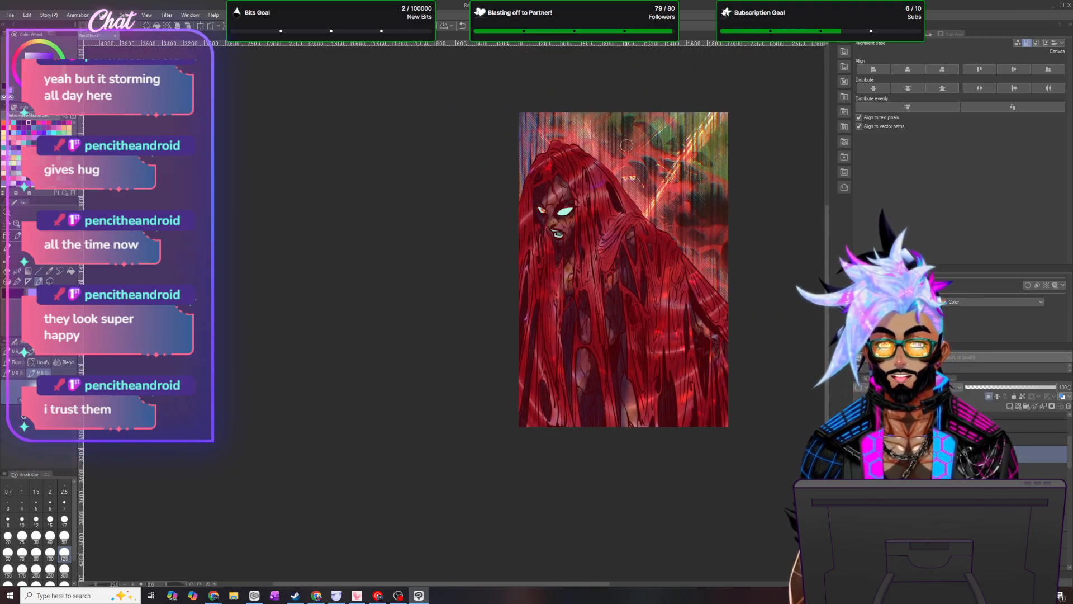
pyautogui.scroll(1, 622, 143)
pyautogui.scroll(2, 605, 227)
pyautogui.scroll(-2, 612, 251)
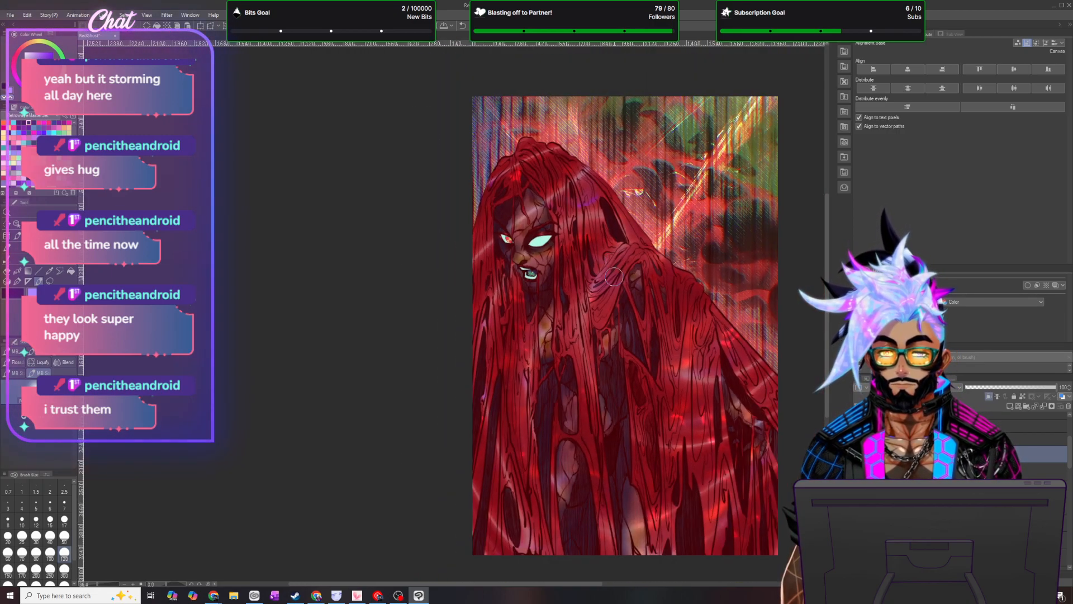
pyautogui.scroll(2, 618, 280)
pyautogui.scroll(-2, 626, 318)
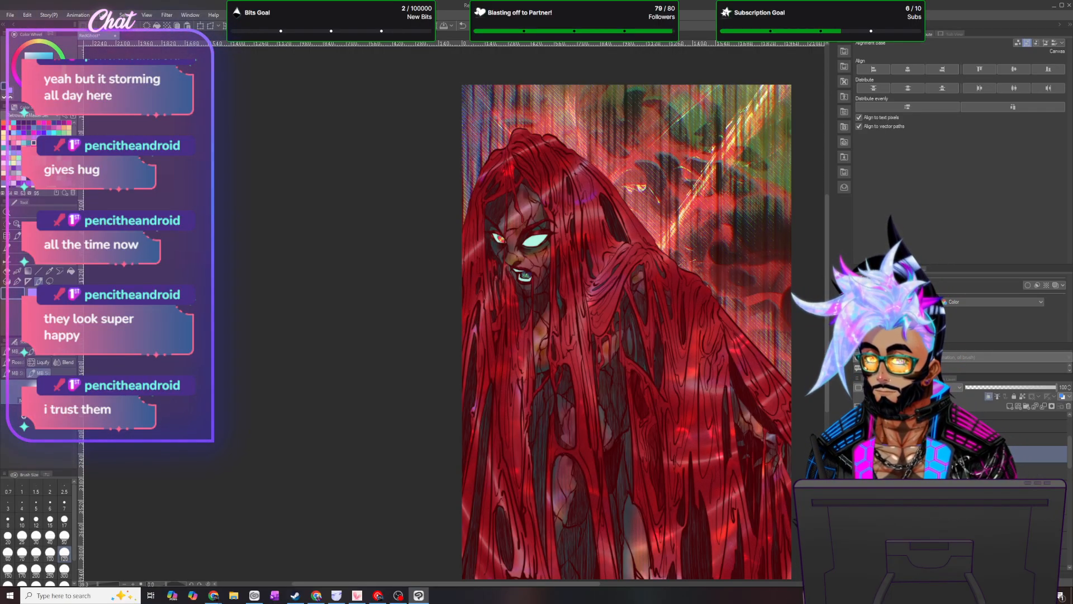
# - Pick the dark navy swatch and set the shadow fill layer to Multiply at 15% opacity
pyautogui.click(11, 148)
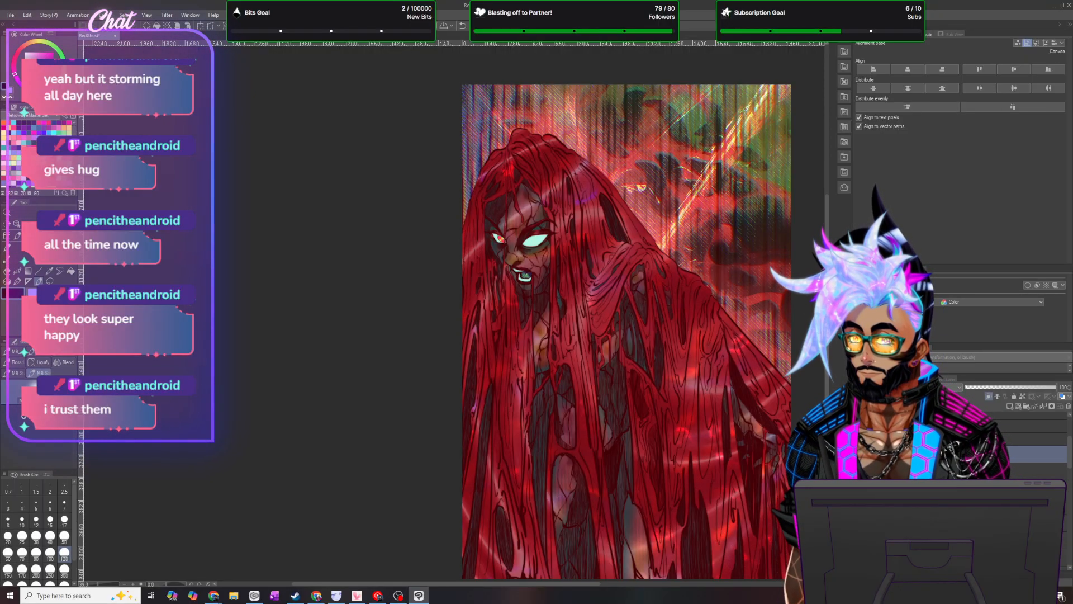
pyautogui.click(34, 142)
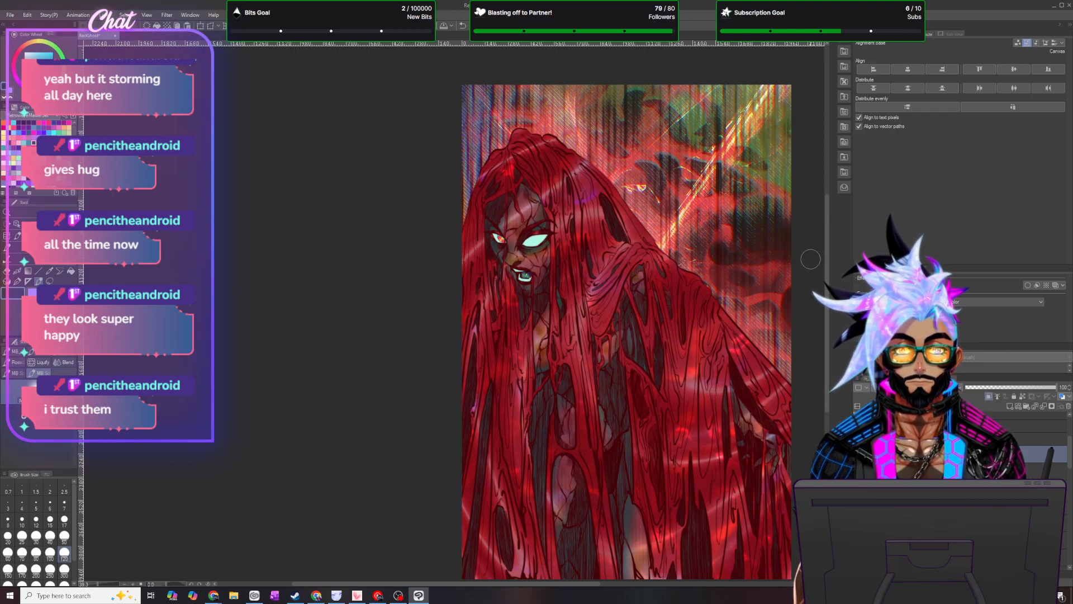
pyautogui.scroll(-2, 818, 296)
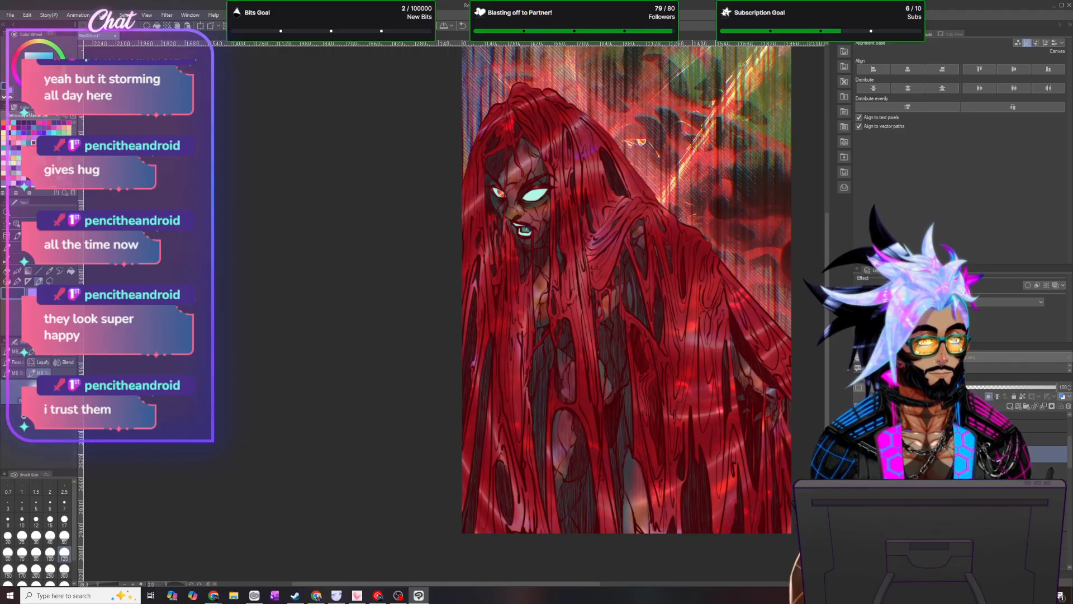
pyautogui.click(918, 387)
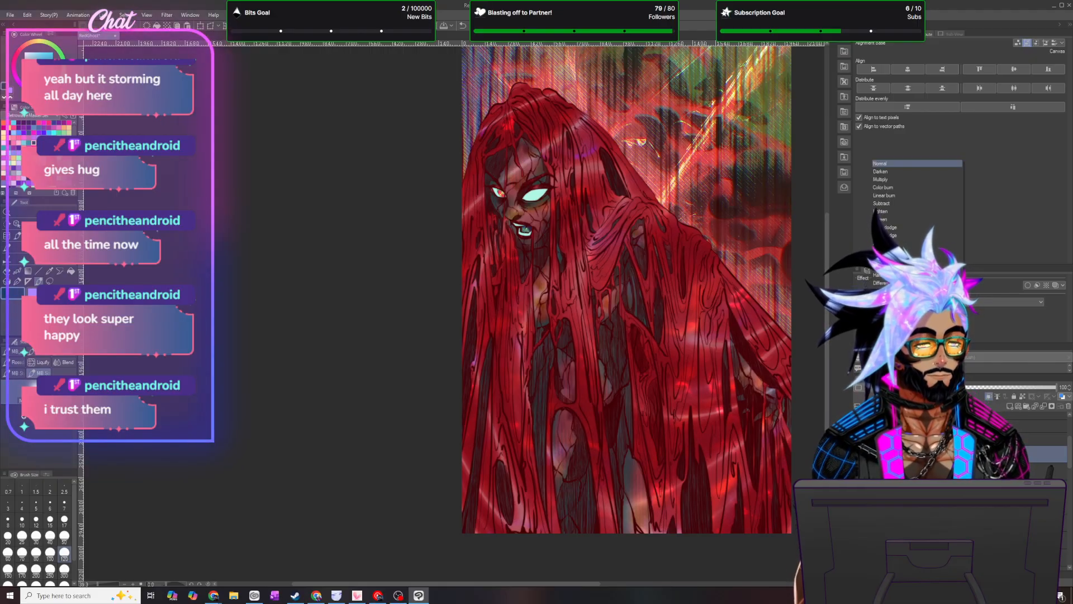
pyautogui.click(895, 180)
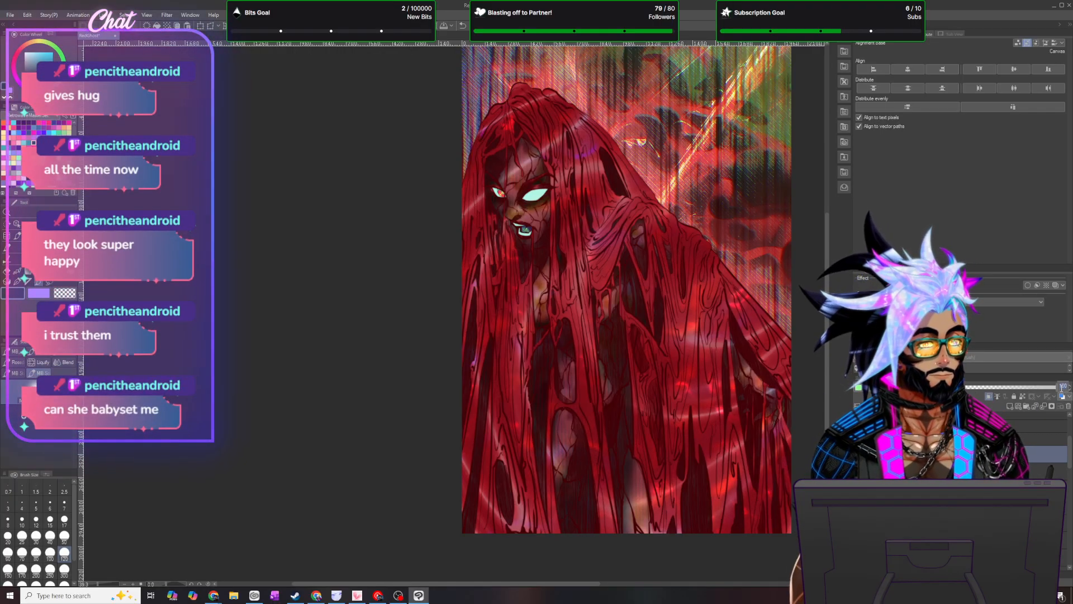
pyautogui.write('15')
pyautogui.press('Return')
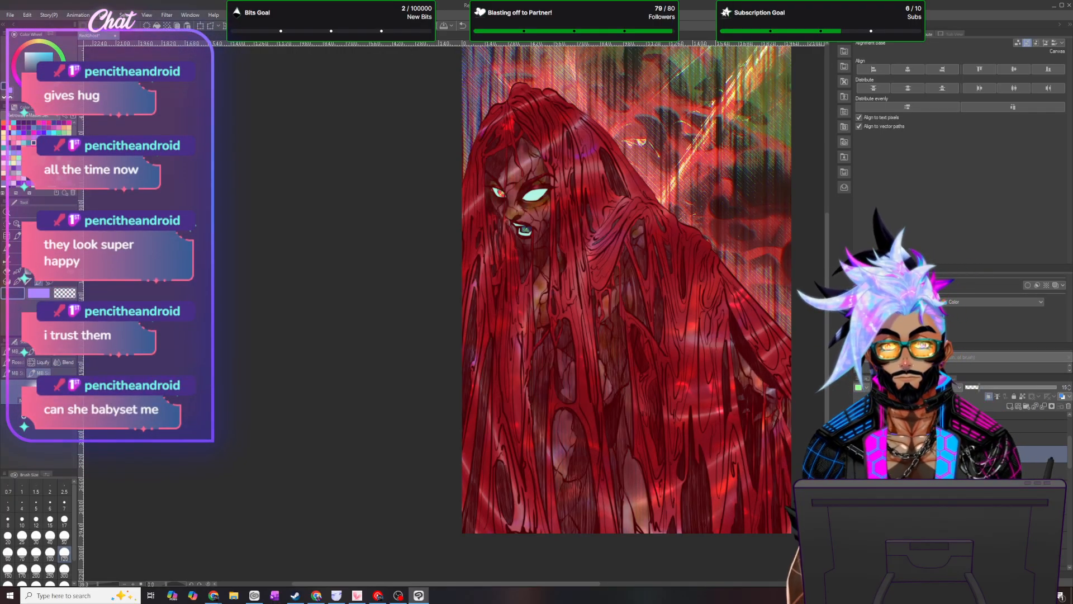
# - Duplicate the shadow fill layer and set the blending mode to Linear burn
pyautogui.click(101, 15)
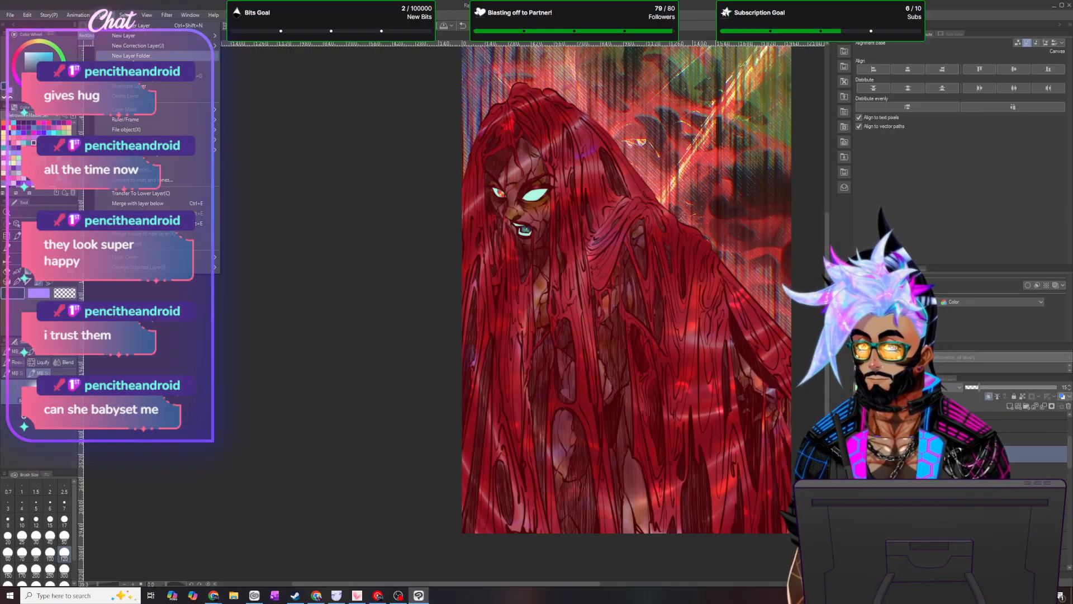
pyautogui.click(143, 86)
pyautogui.click(103, 15)
pyautogui.click(134, 87)
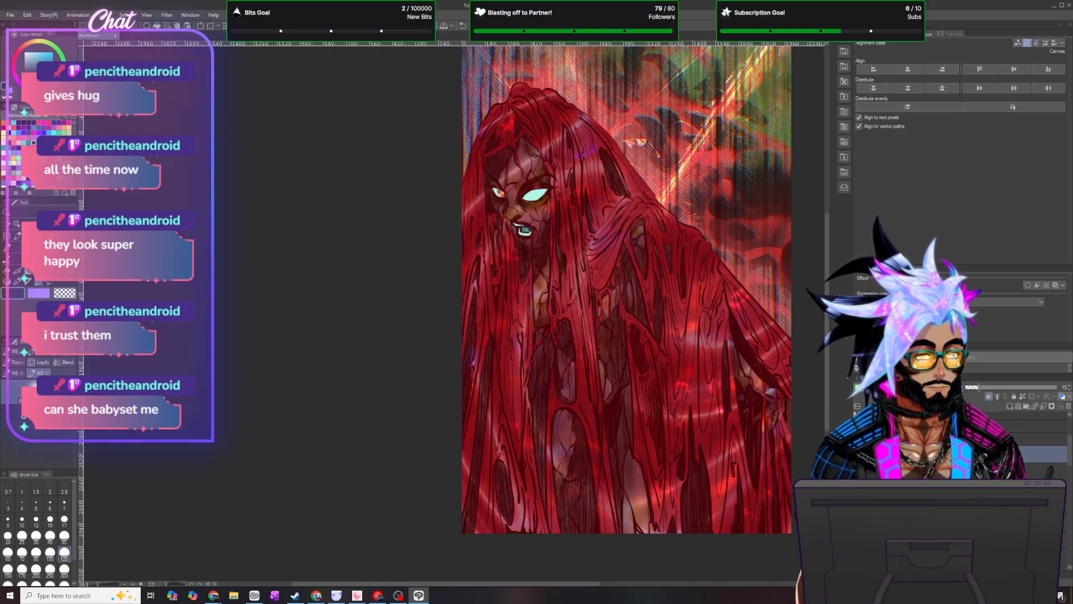
pyautogui.click(928, 387)
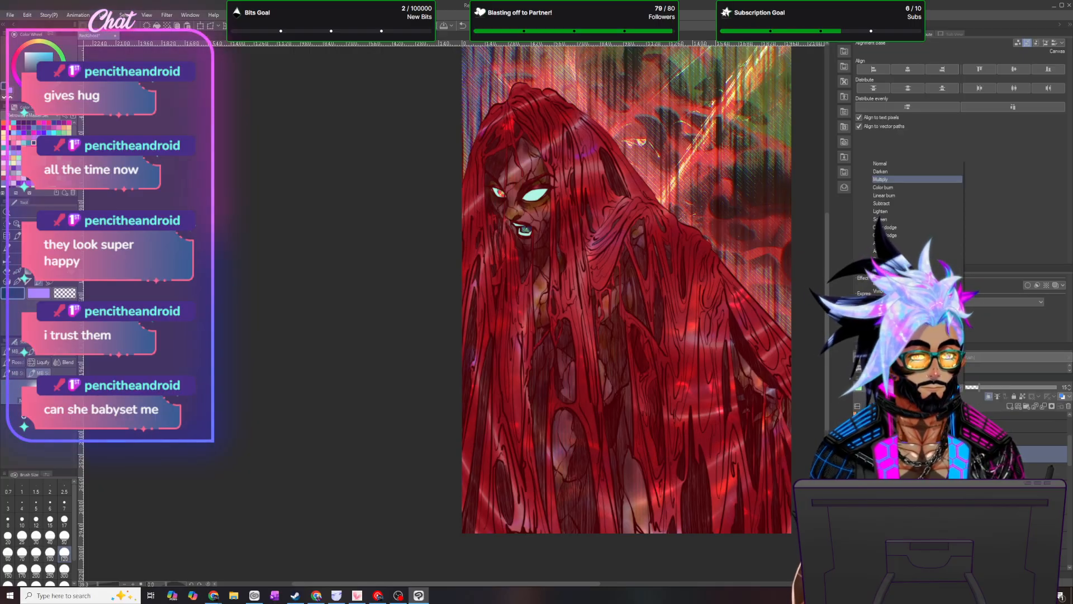
pyautogui.click(889, 194)
# - Set the opacity of the Linear burn shadow layer to 20%
pyautogui.scroll(1, 589, 380)
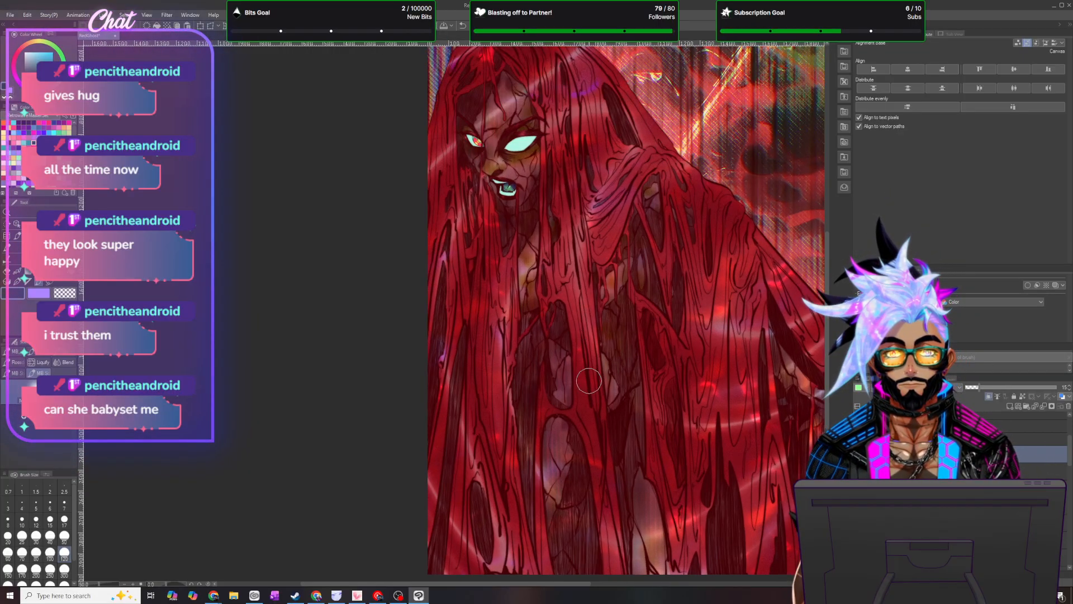
pyautogui.scroll(-2, 582, 374)
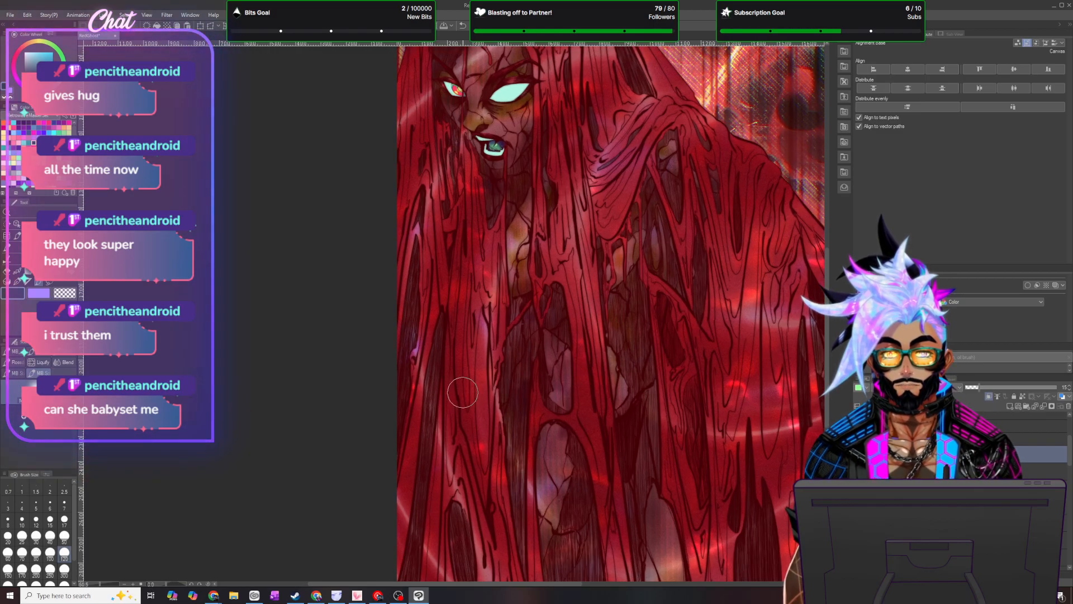
pyautogui.scroll(3, 494, 194)
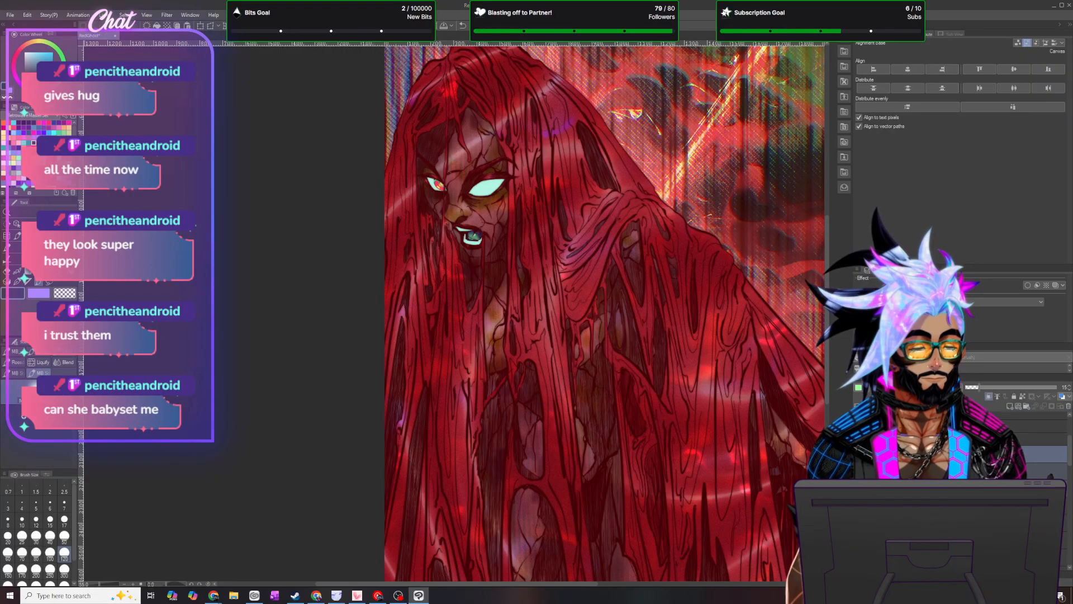
pyautogui.doubleClick(1062, 388)
pyautogui.write('20')
pyautogui.press('Return')
pyautogui.scroll(3, 450, 126)
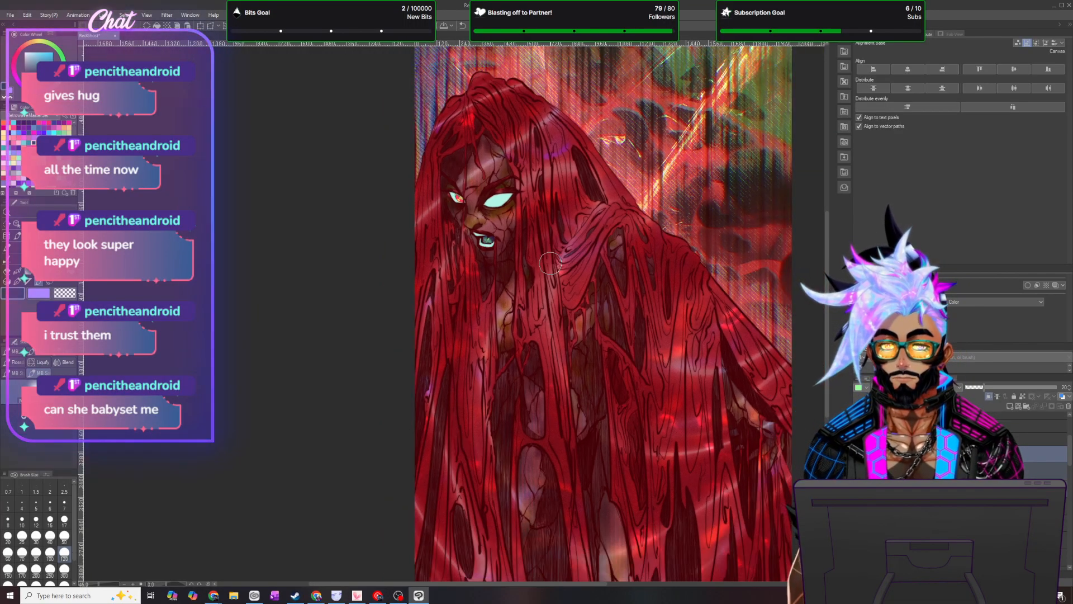
pyautogui.scroll(-2, 487, 169)
pyautogui.scroll(3, 487, 169)
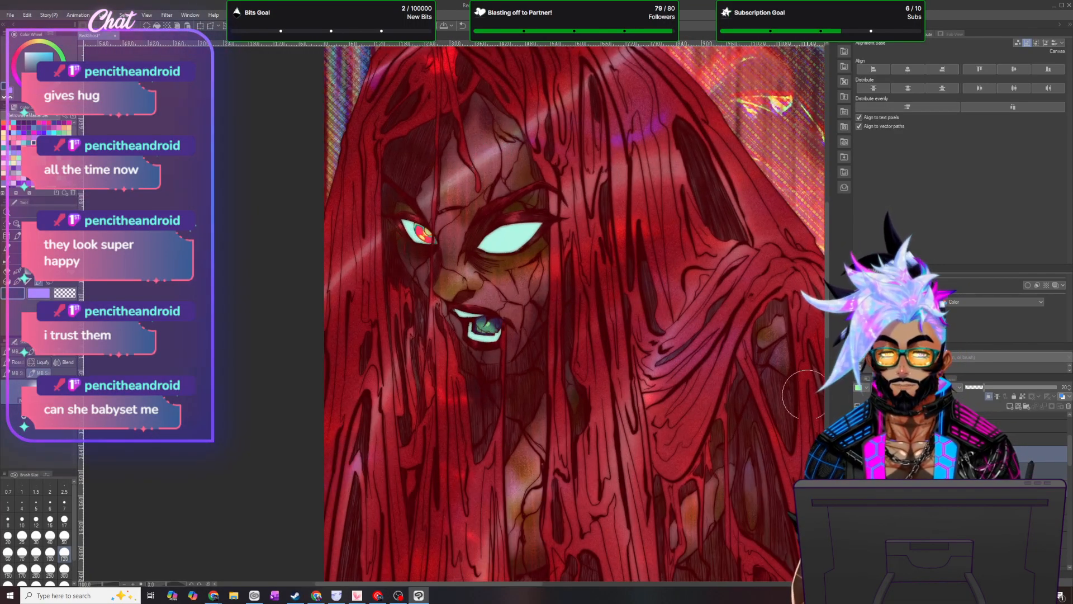
# - Create a new raster layer above the shadow layer, change its blending mode and switch to the Lasso selection tool
pyautogui.click(1010, 407)
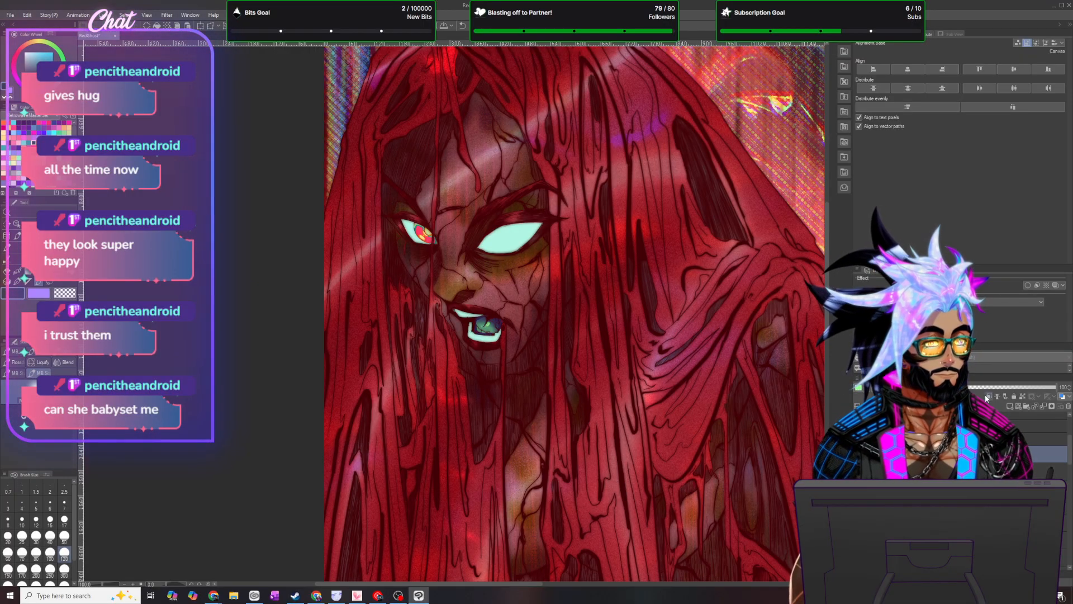
pyautogui.click(916, 358)
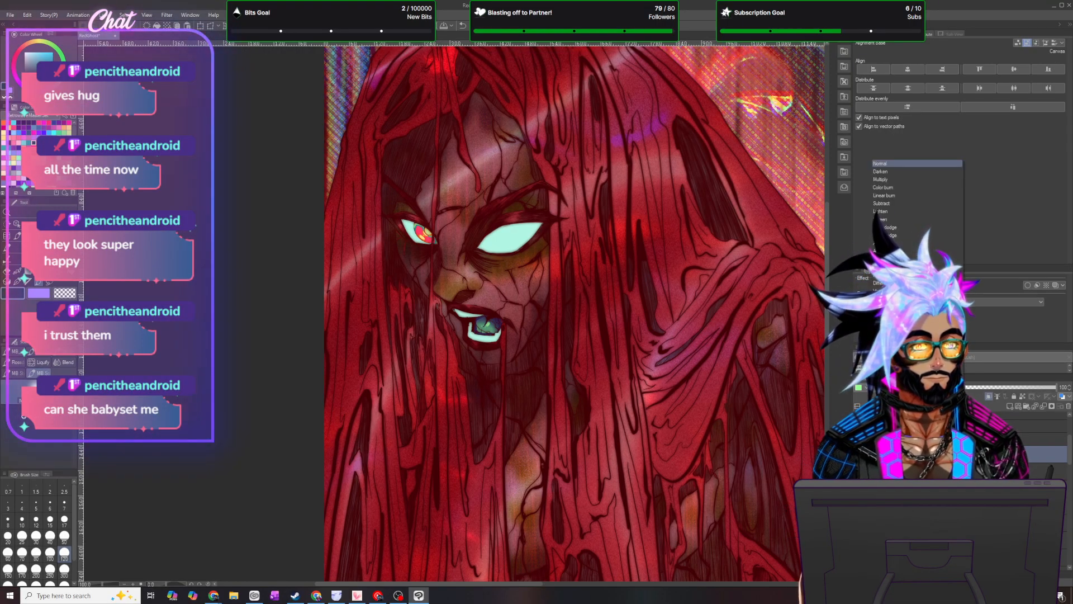
pyautogui.click(895, 363)
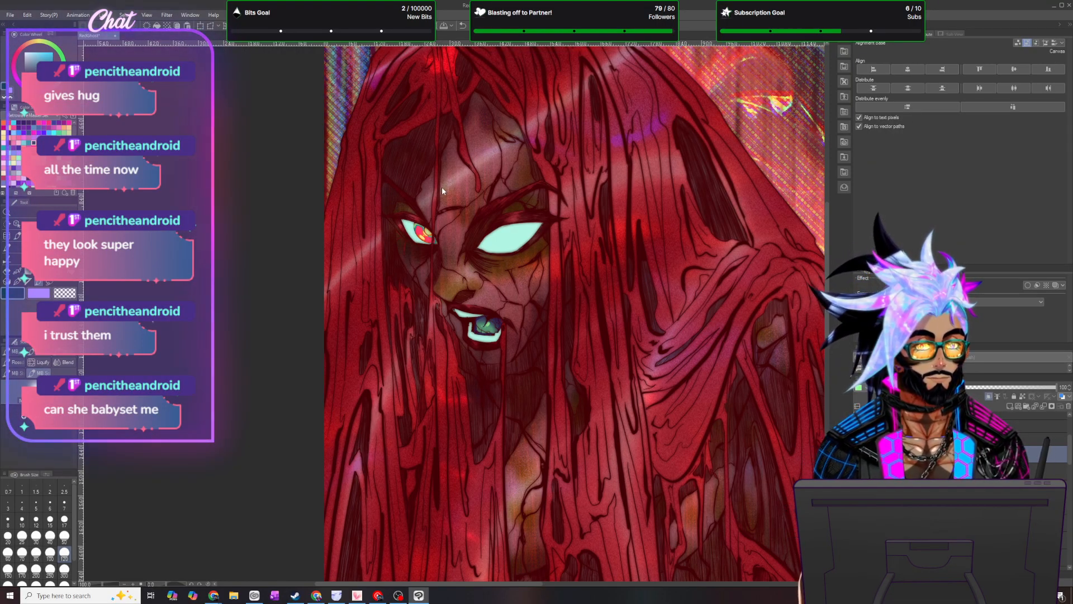
pyautogui.click(50, 284)
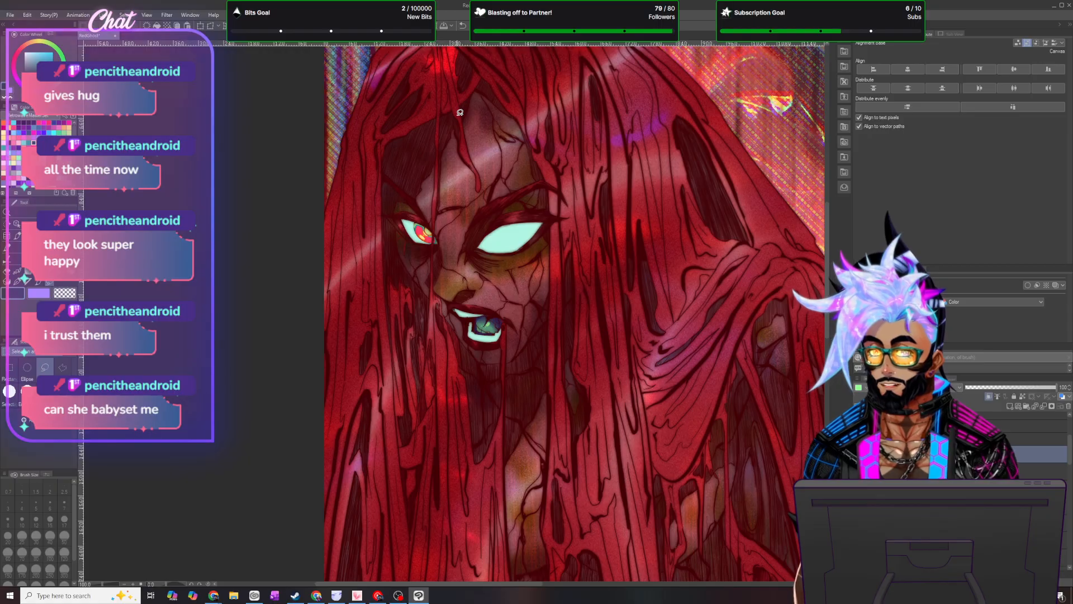
pyautogui.scroll(4, 468, 118)
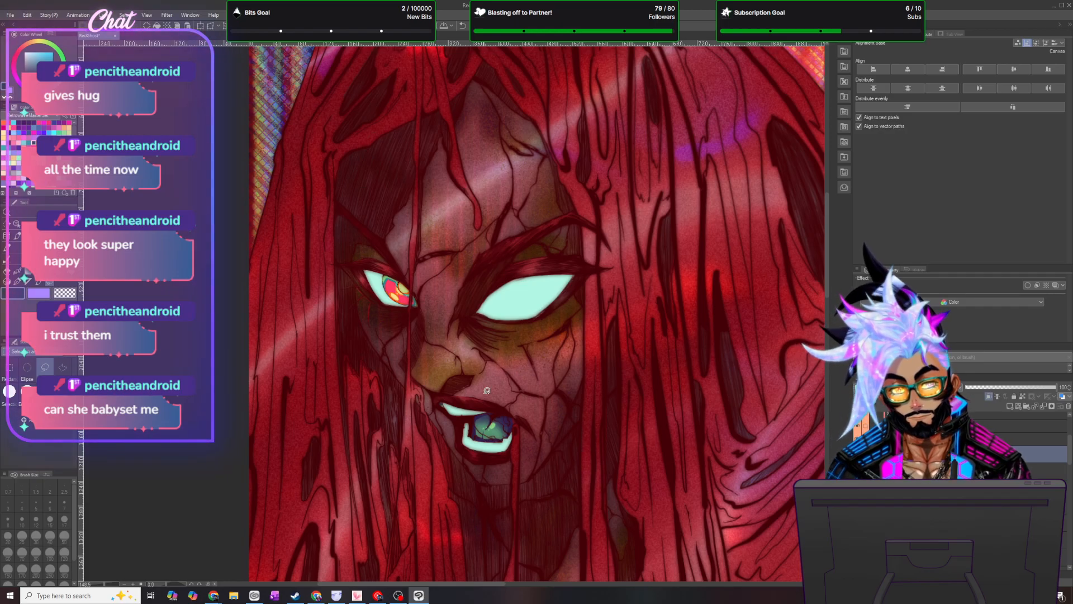
pyautogui.moveTo(482, 377)
pyautogui.mouseDown()
pyautogui.moveTo(432, 399)
pyautogui.moveTo(411, 371)
pyautogui.moveTo(441, 390)
pyautogui.mouseUp()
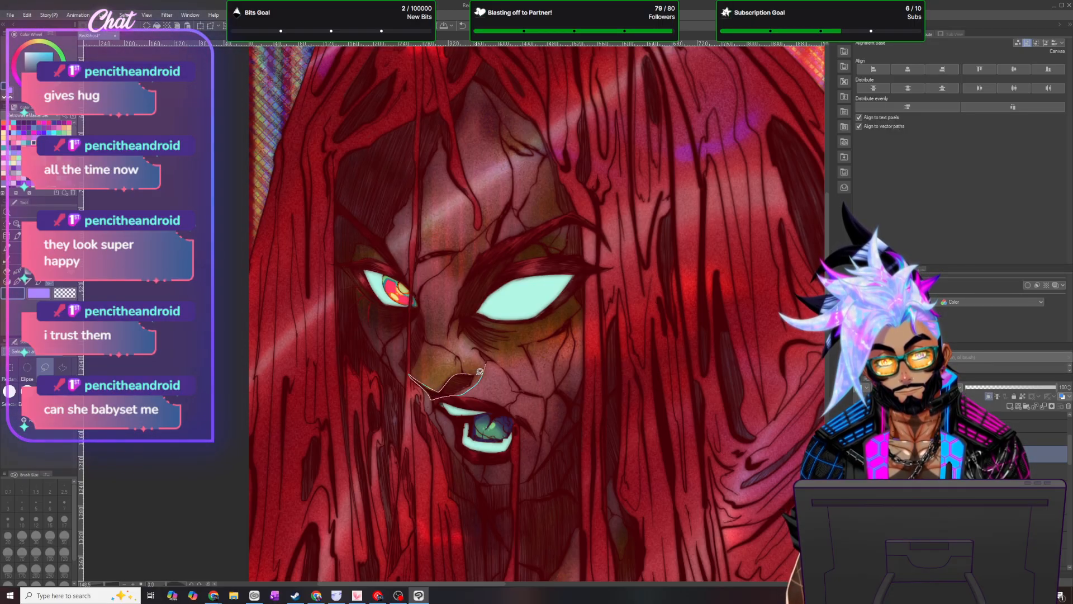
pyautogui.moveTo(487, 360); pyautogui.dragTo(485, 363)
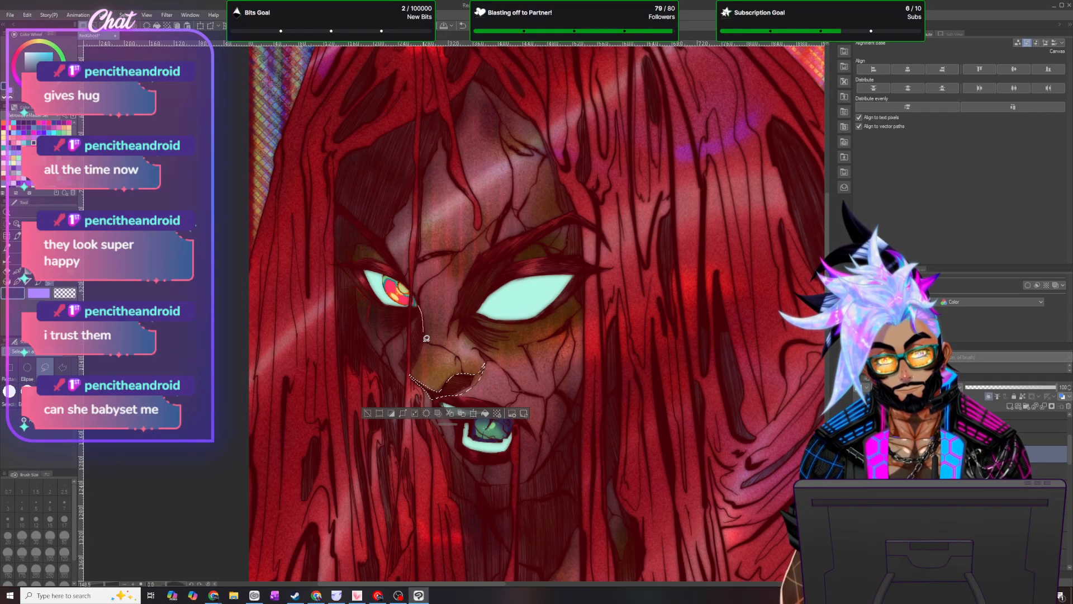
pyautogui.moveTo(408, 347); pyautogui.dragTo(420, 302)
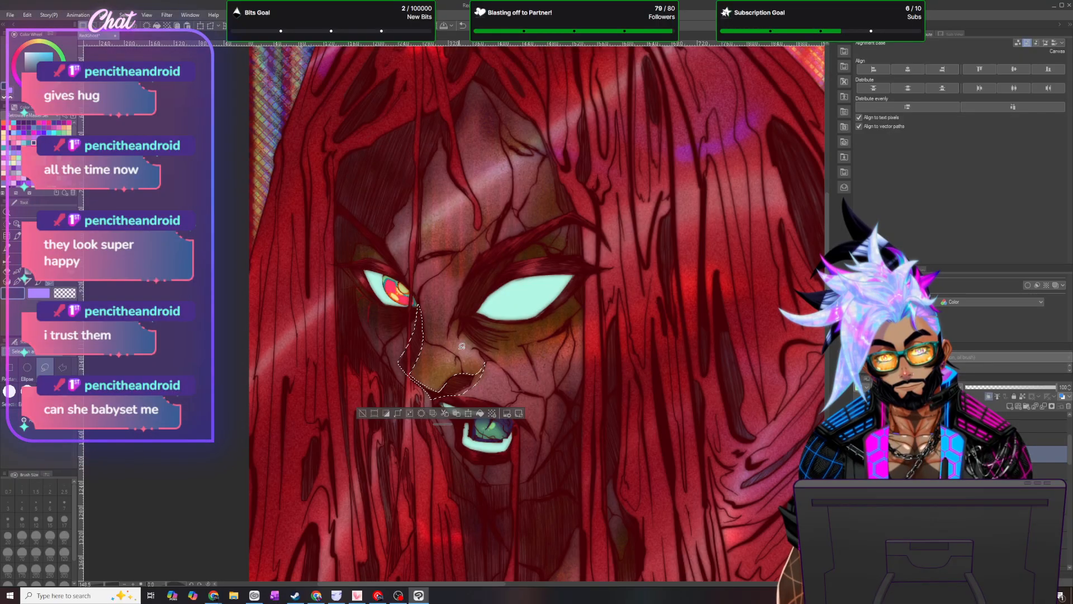
pyautogui.scroll(-3, 525, 399)
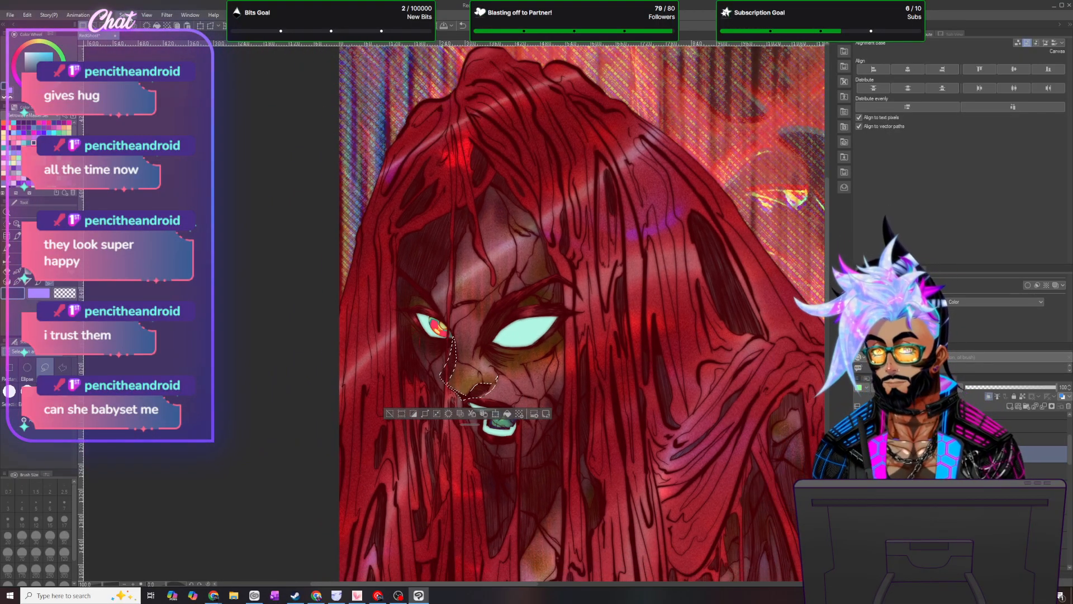
pyautogui.hotkey('ctrl', 'd')
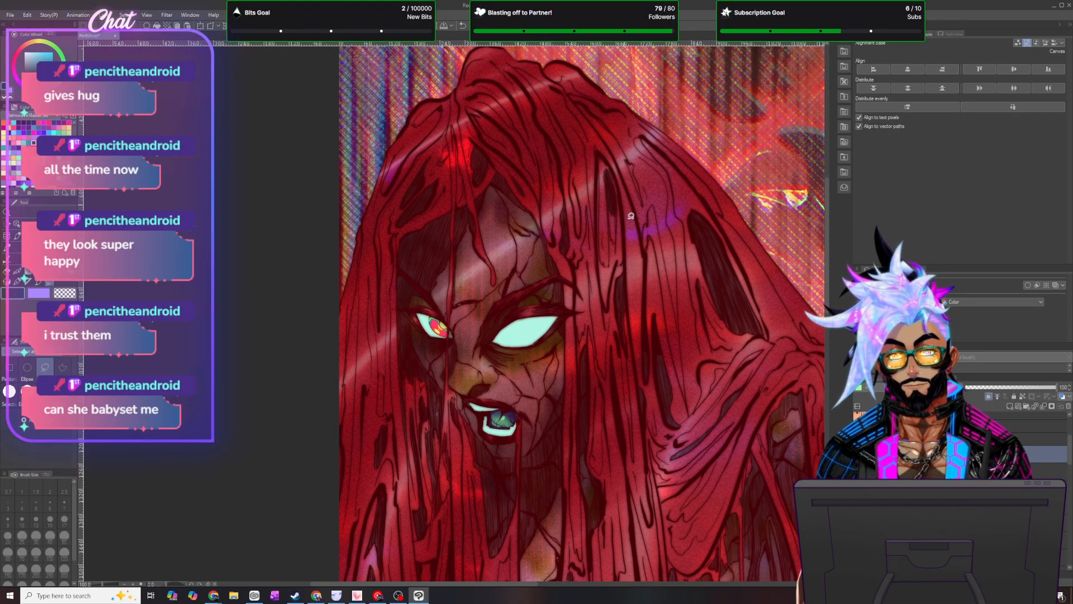
# - Lasso the figure's face and upper hood, fill the selection with the dark navy colour and deselect it
pyautogui.moveTo(622, 106)
pyautogui.mouseDown()
pyautogui.moveTo(737, 230)
pyautogui.moveTo(755, 318)
pyautogui.moveTo(635, 397)
pyautogui.mouseUp()
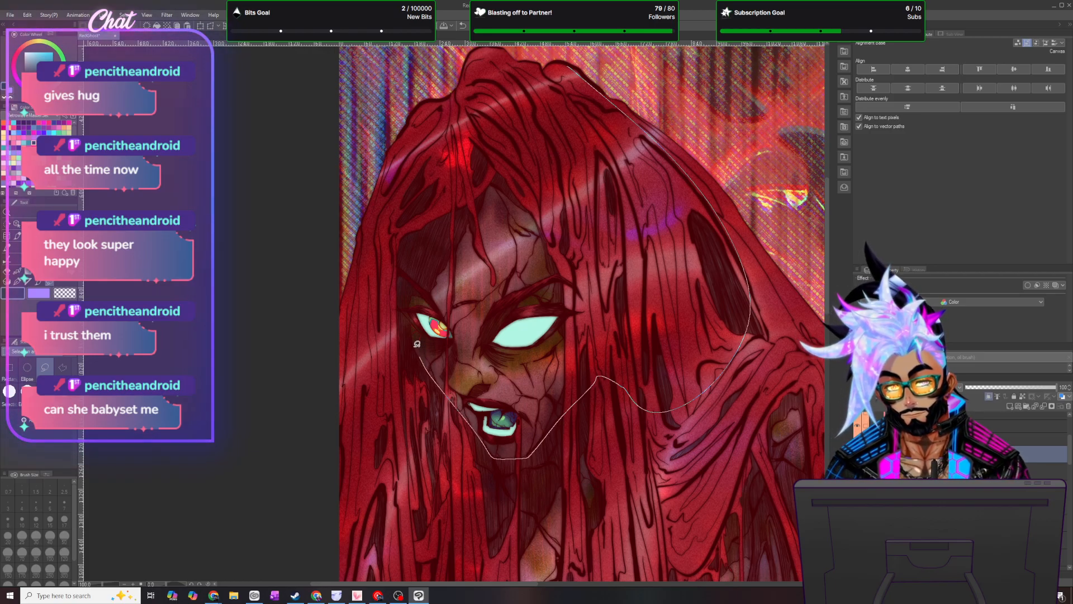
pyautogui.moveTo(356, 214)
pyautogui.mouseDown()
pyautogui.moveTo(442, 84)
pyautogui.moveTo(472, 78)
pyautogui.mouseUp()
pyautogui.click(596, 504)
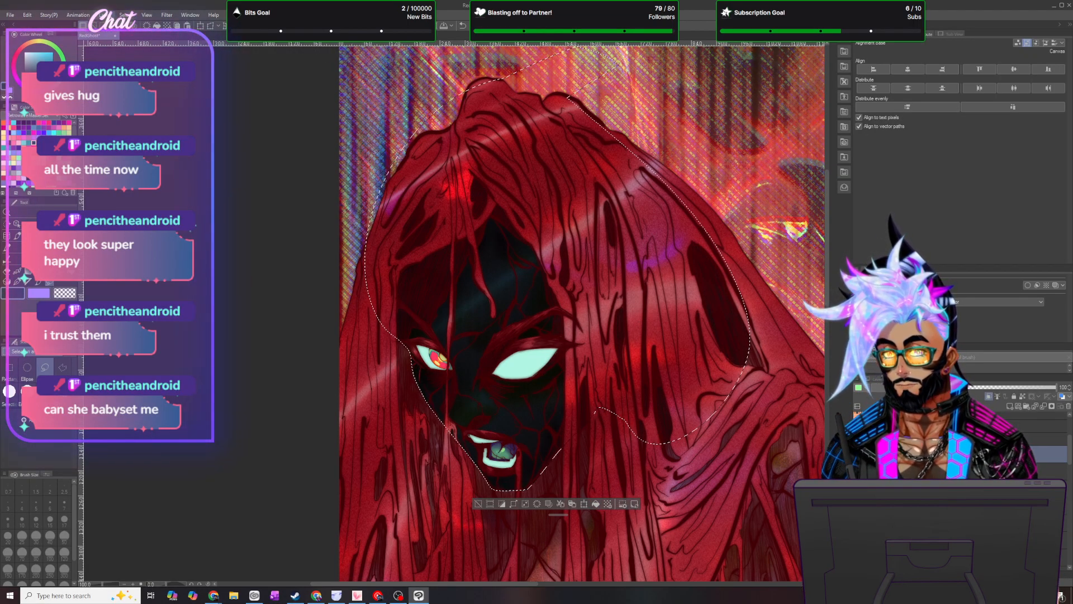
pyautogui.hotkey('ctrl', 'd')
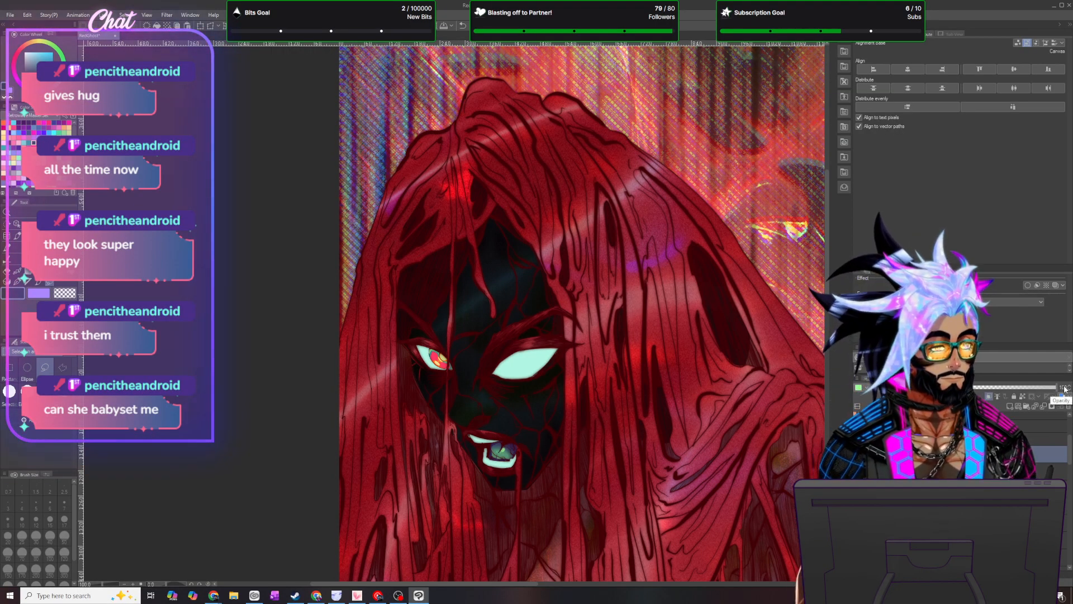
# - Set the face shadow layer's opacity to 50% and clear the shadow inside a small lassoed highlight on the nose tip
pyautogui.write('50')
pyautogui.press('Return')
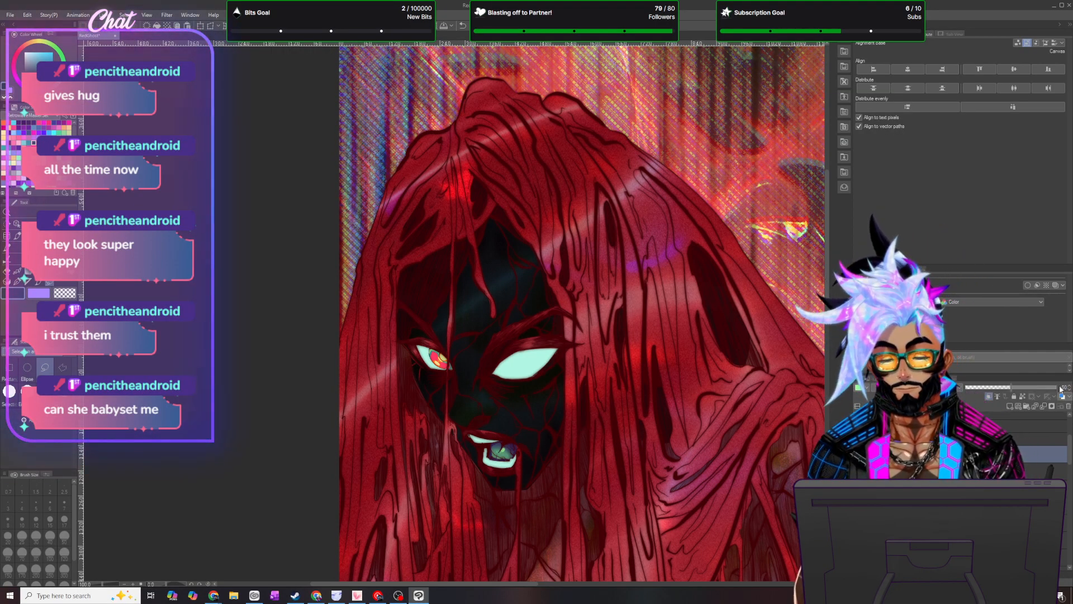
pyautogui.scroll(2, 557, 460)
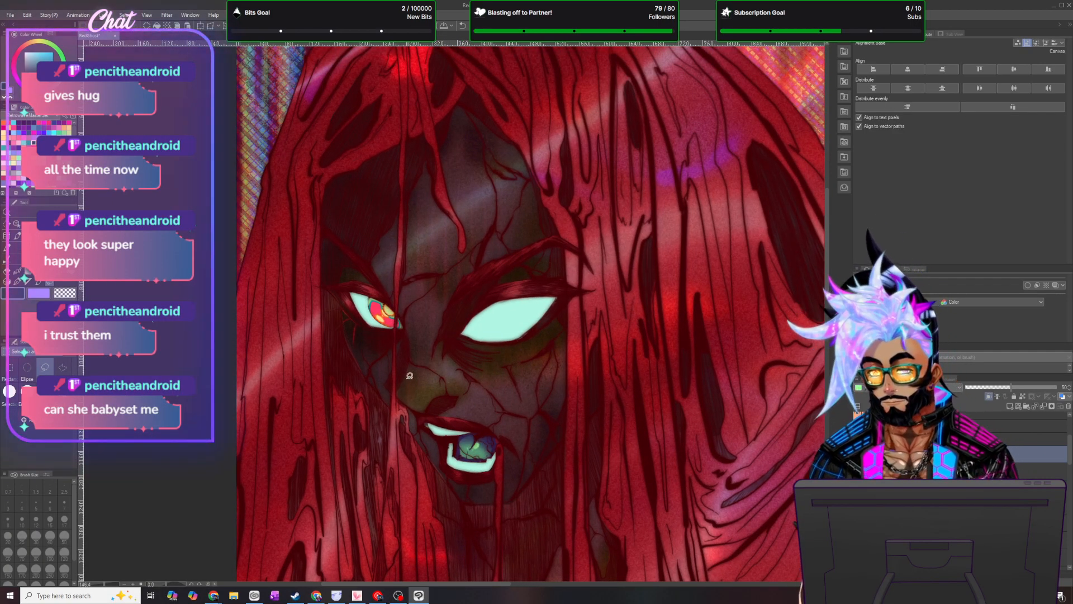
pyautogui.scroll(1, 410, 375)
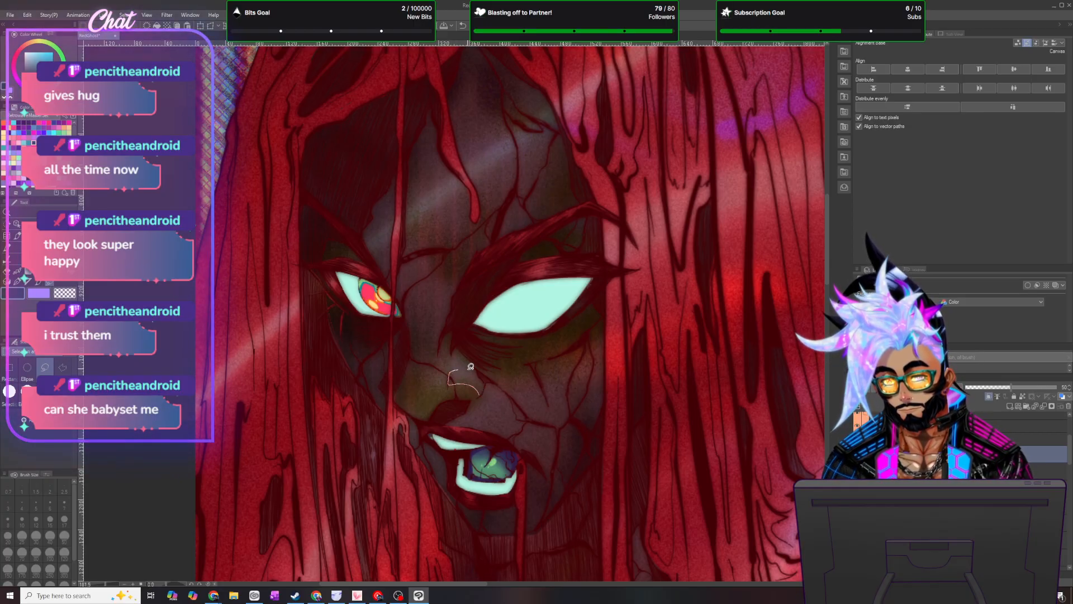
pyautogui.moveTo(483, 388); pyautogui.dragTo(481, 391)
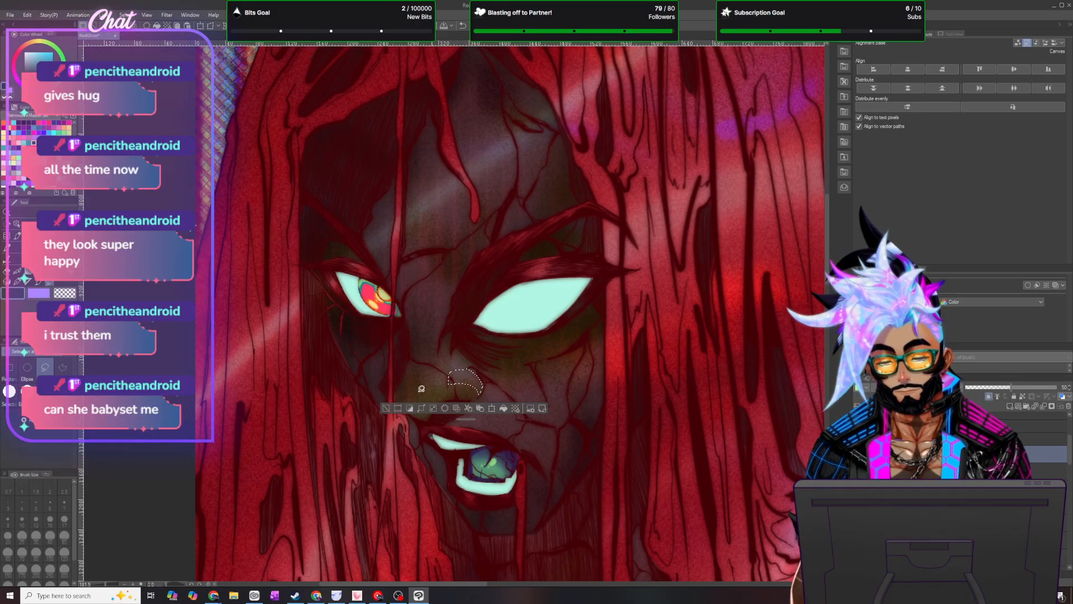
pyautogui.click(505, 409)
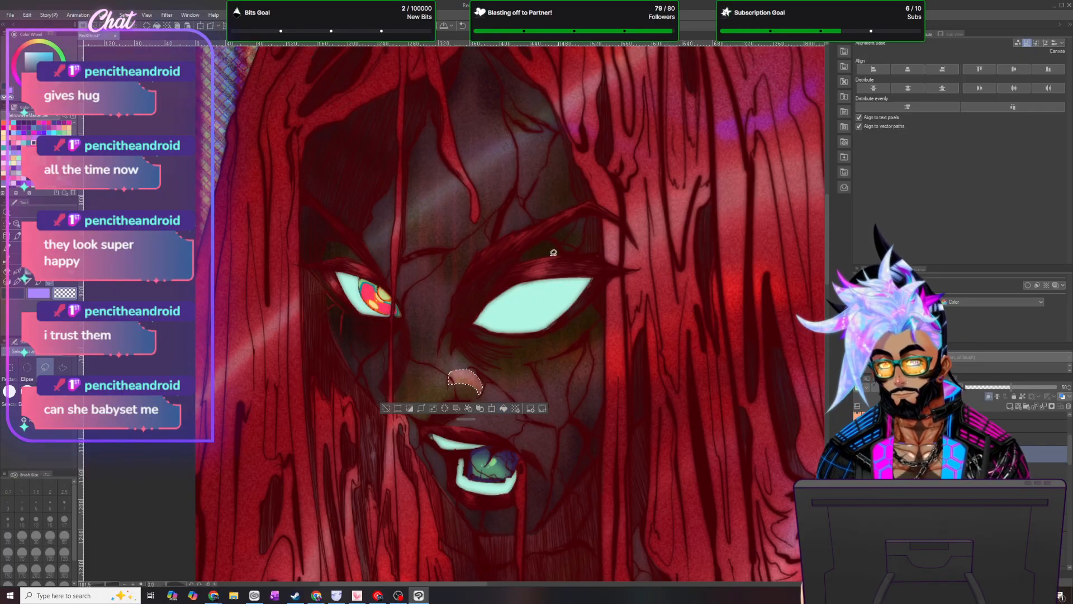
pyautogui.click(136, 15)
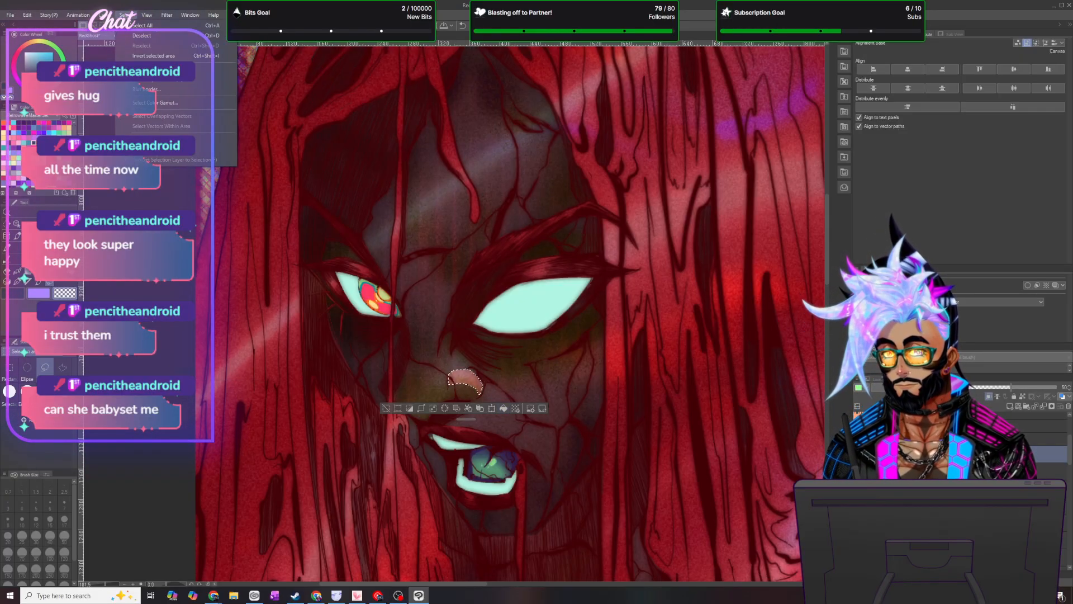
pyautogui.click(142, 36)
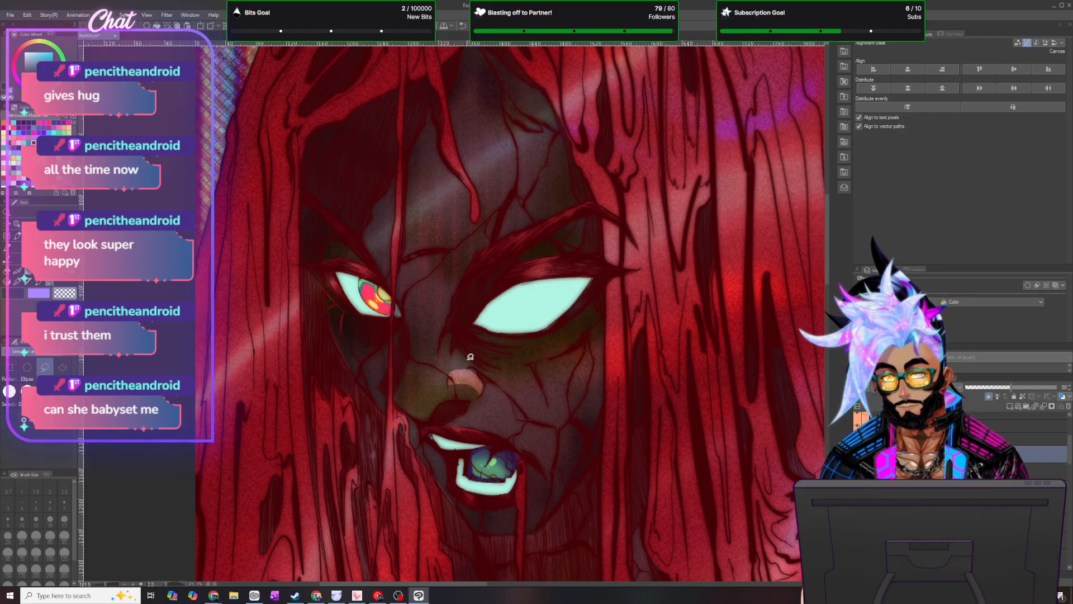
# - Soften the upper edge of the nose-tip highlight using a size 25 brush
pyautogui.click(24, 284)
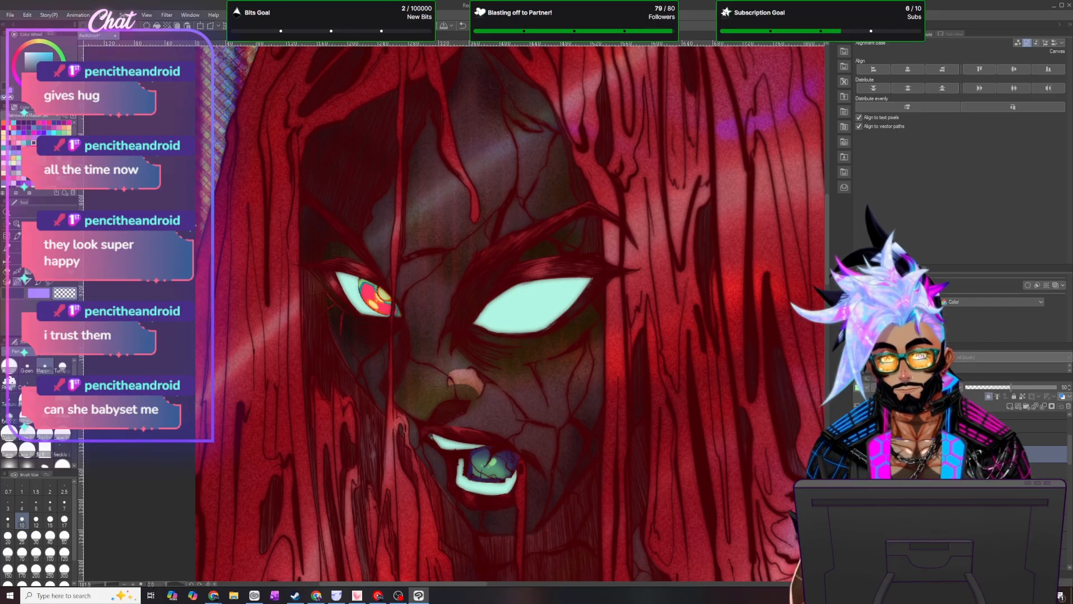
pyautogui.press('j')
pyautogui.click(16, 373)
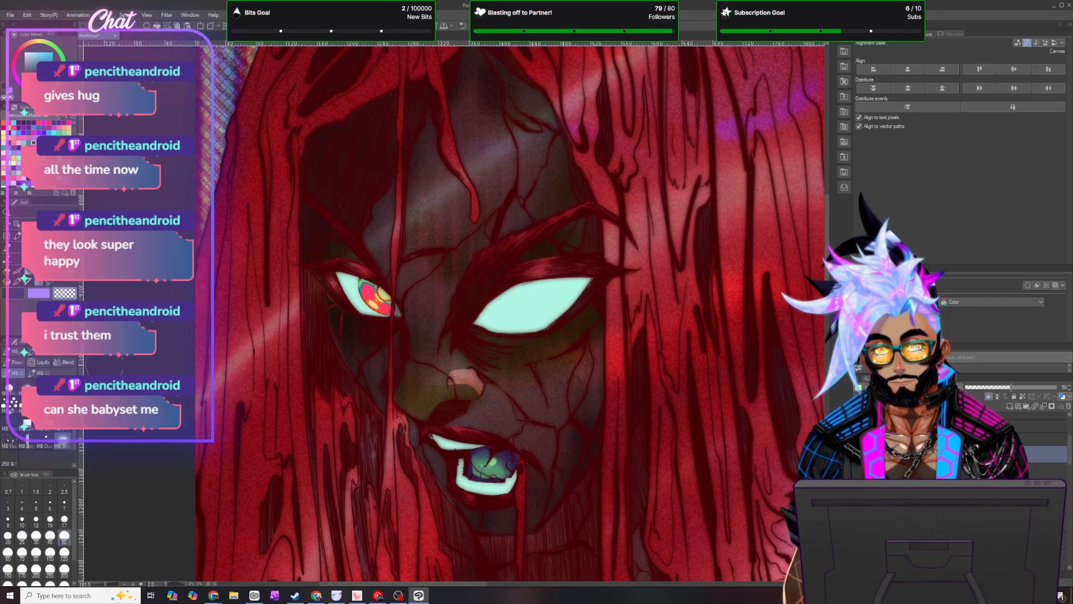
pyautogui.click(23, 539)
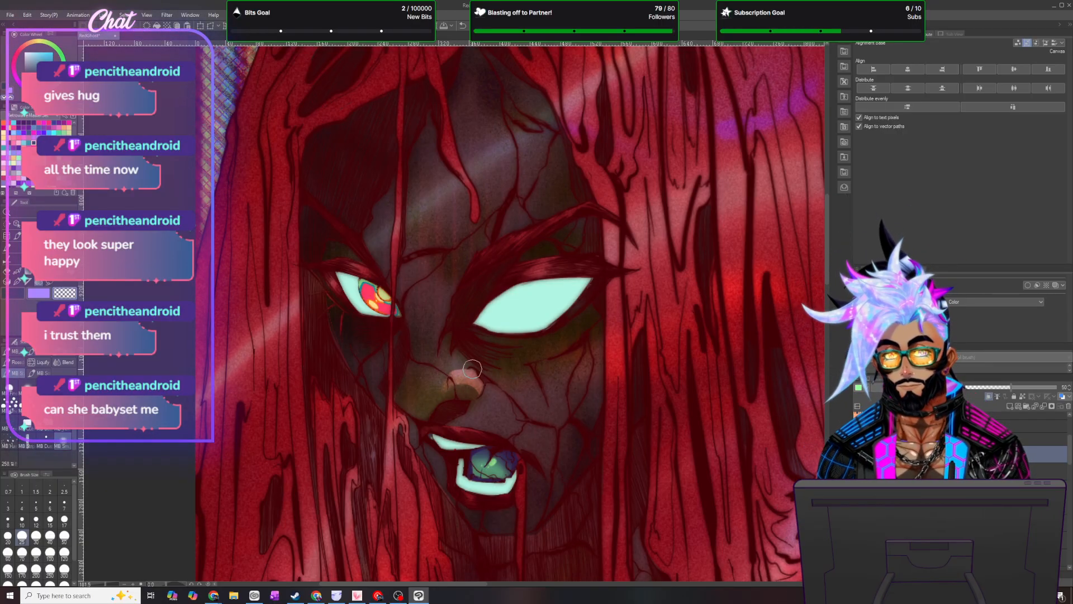
# - Lasso two slim areas on the side of the nose above the nostril, clear their shadow, deselect and return to the brush
pyautogui.click(50, 282)
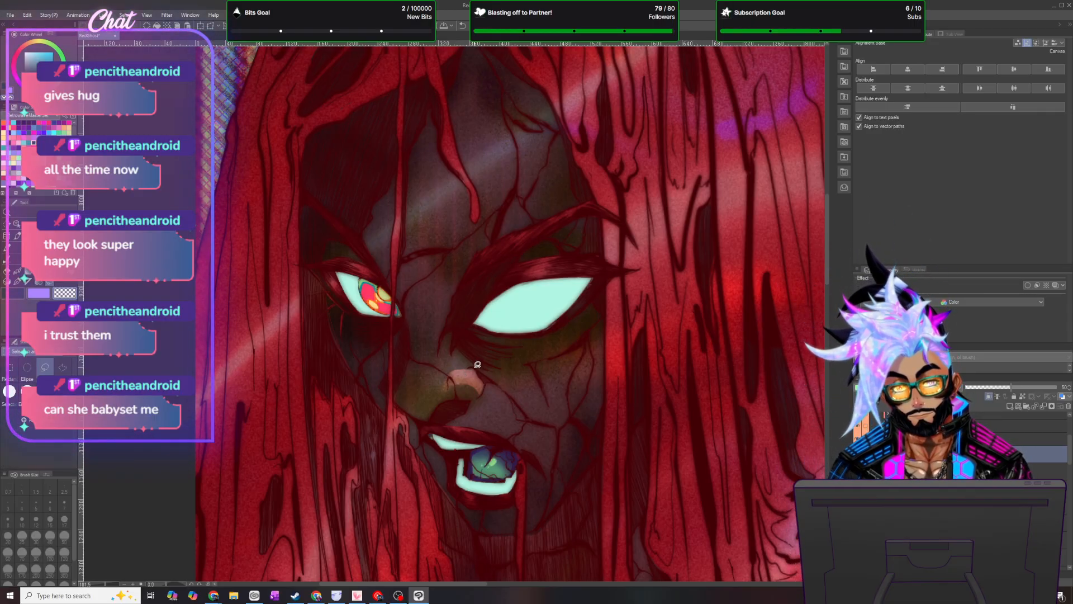
pyautogui.moveTo(456, 350)
pyautogui.mouseDown()
pyautogui.moveTo(476, 366)
pyautogui.moveTo(445, 370)
pyautogui.mouseUp()
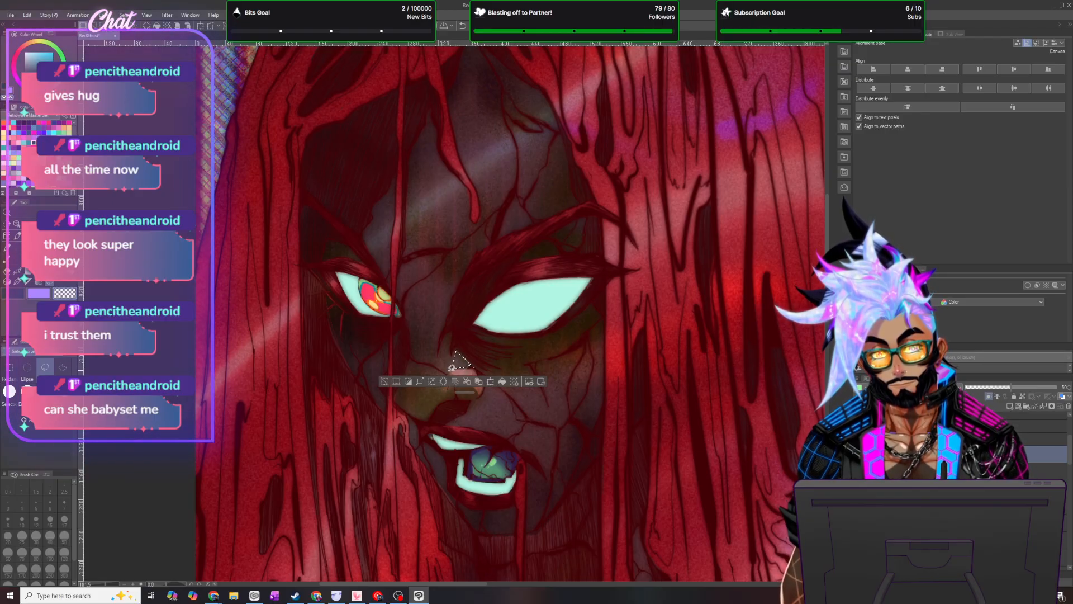
pyautogui.moveTo(471, 392); pyautogui.dragTo(452, 485)
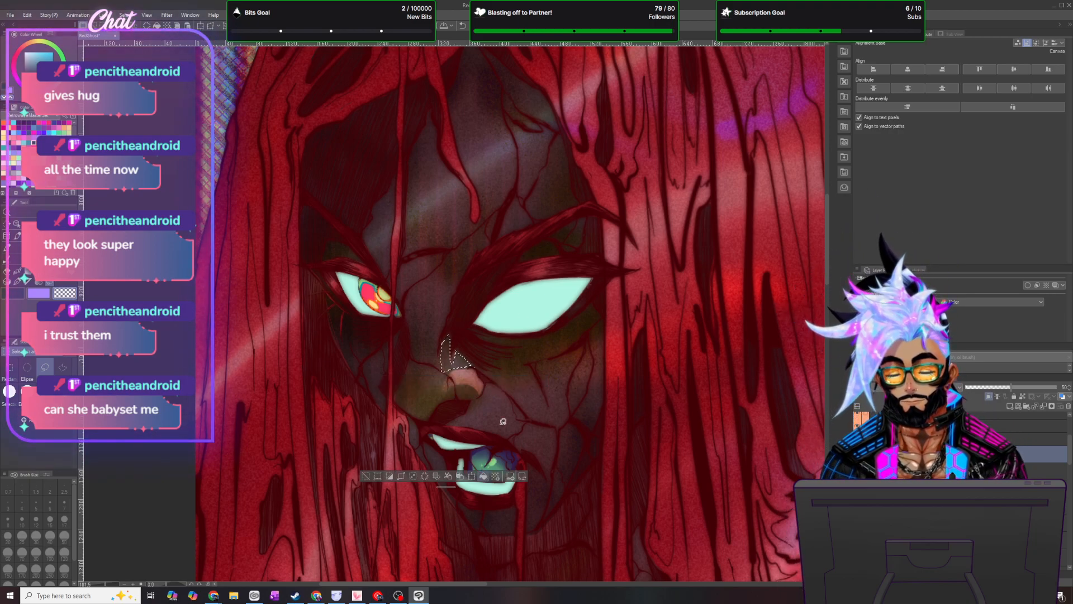
pyautogui.hotkey('ctrl', 'd')
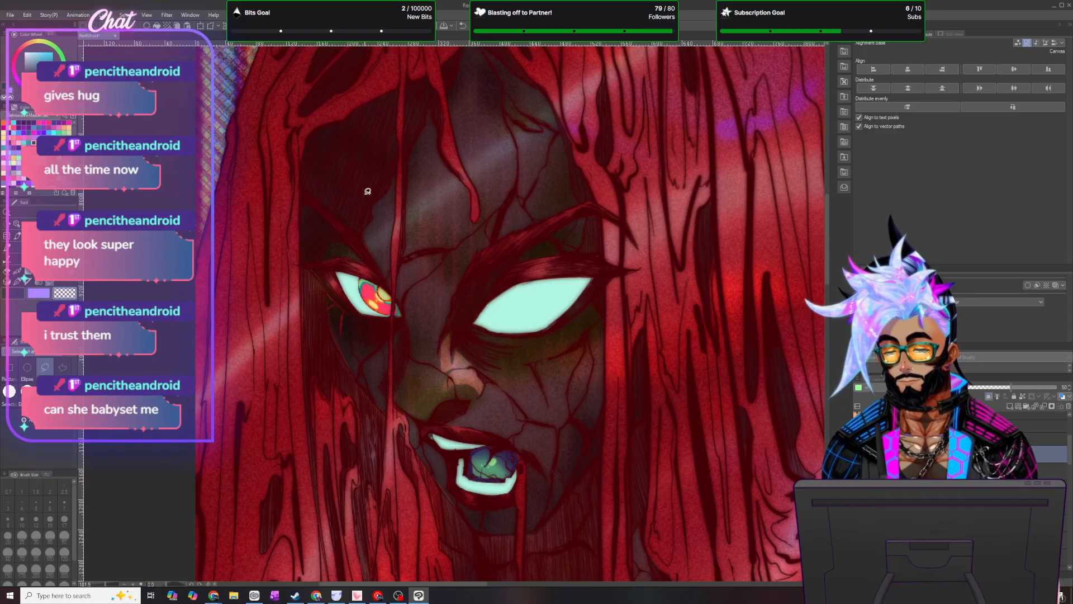
pyautogui.click(39, 284)
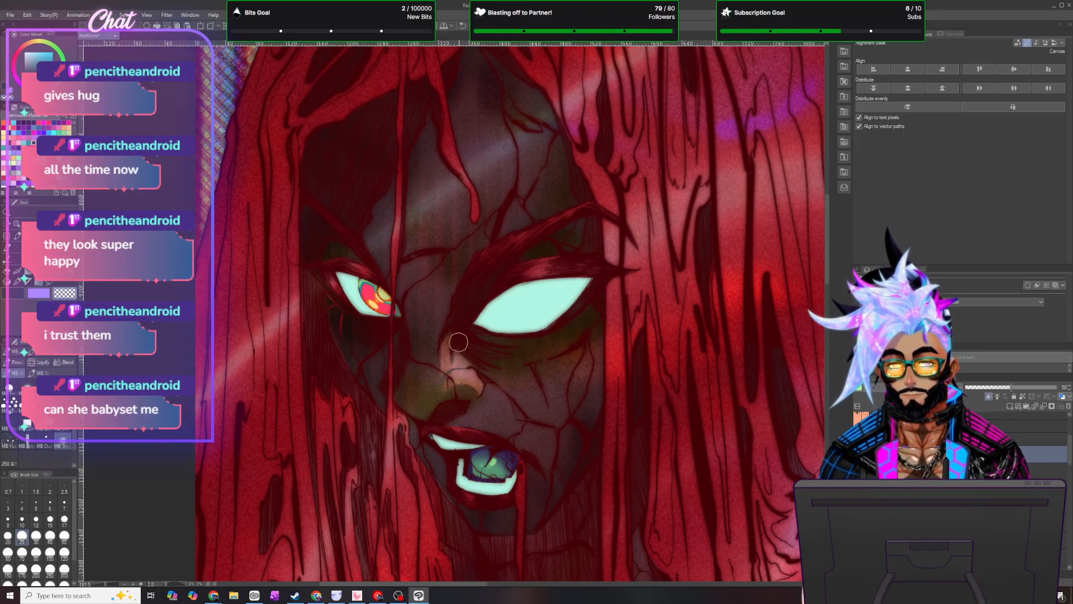
# - Lasso the nose bridge beside the patterned eye, lighten its shadow with a size 120 brush and deselect it
pyautogui.scroll(-3, 524, 383)
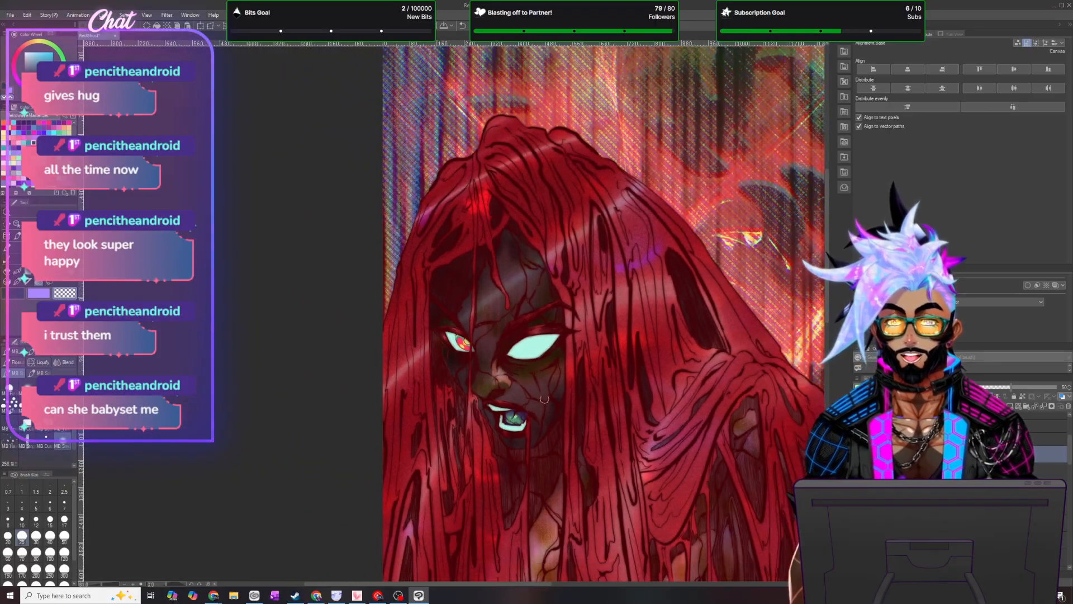
pyautogui.scroll(2, 523, 383)
pyautogui.scroll(3, 521, 384)
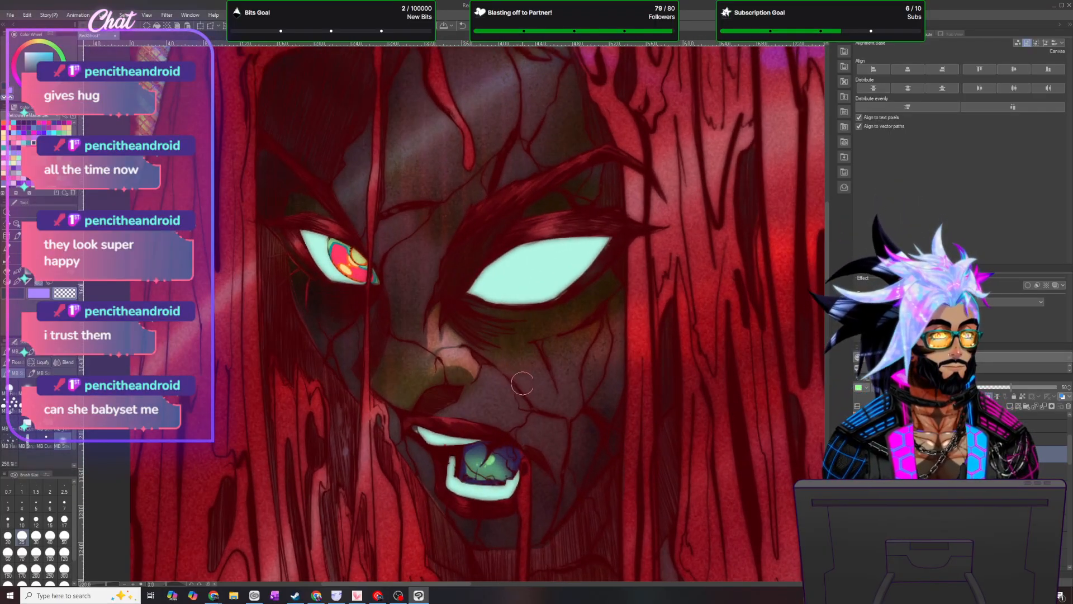
pyautogui.press('m')
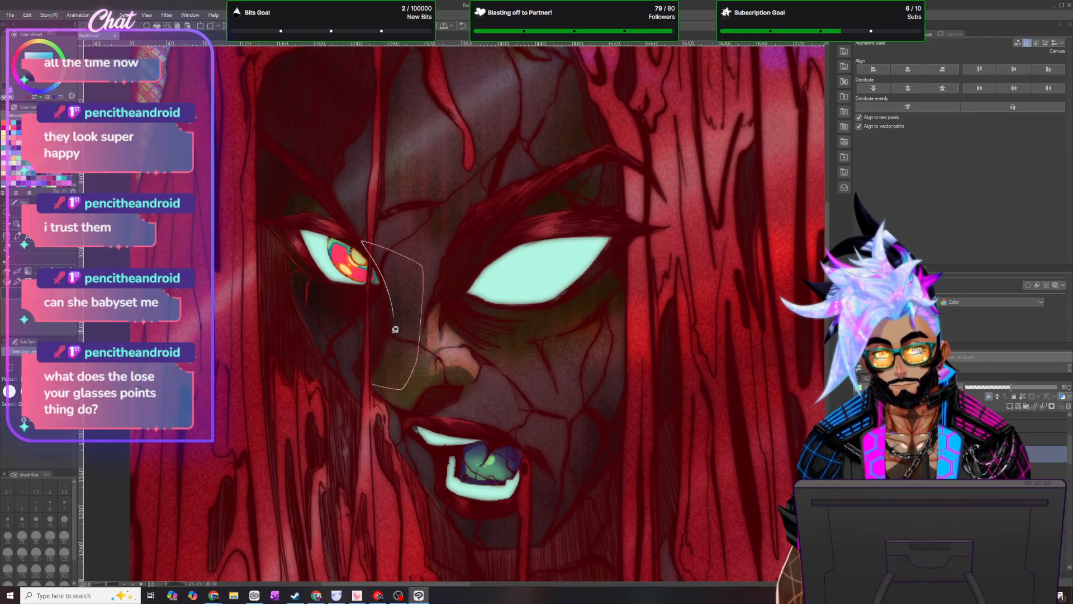
pyautogui.moveTo(378, 370); pyautogui.dragTo(371, 384)
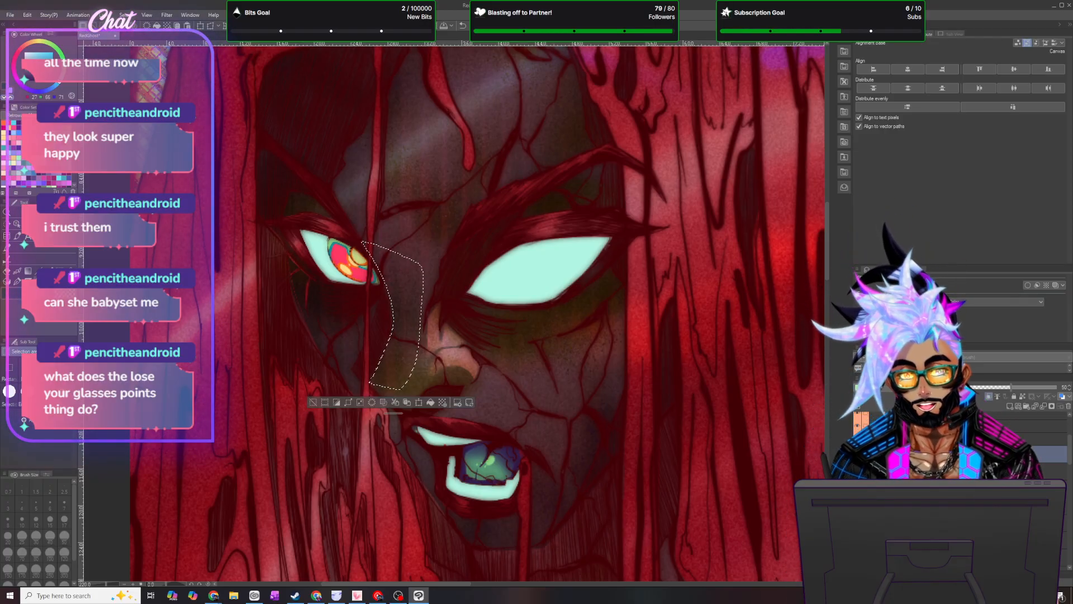
pyautogui.press('b')
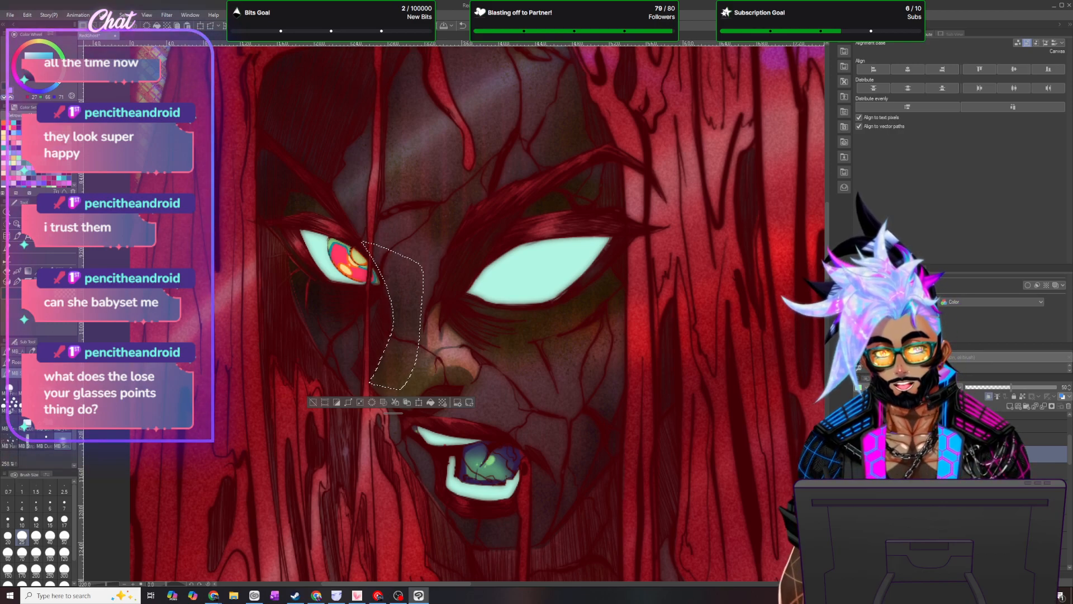
pyautogui.click(64, 552)
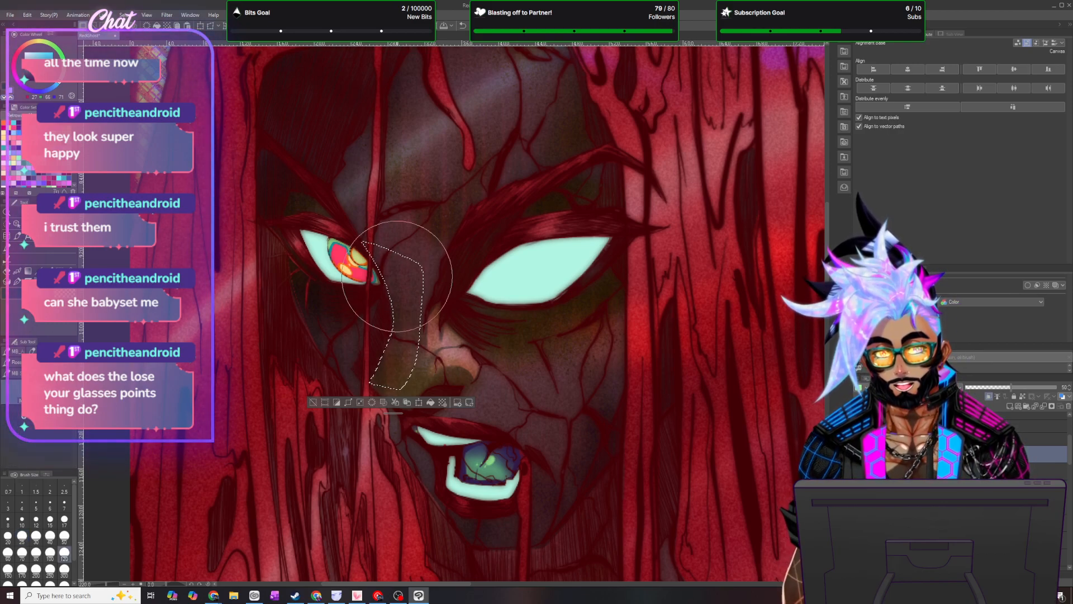
pyautogui.moveTo(398, 405)
pyautogui.mouseDown()
pyautogui.moveTo(402, 338)
pyautogui.moveTo(394, 371)
pyautogui.mouseUp()
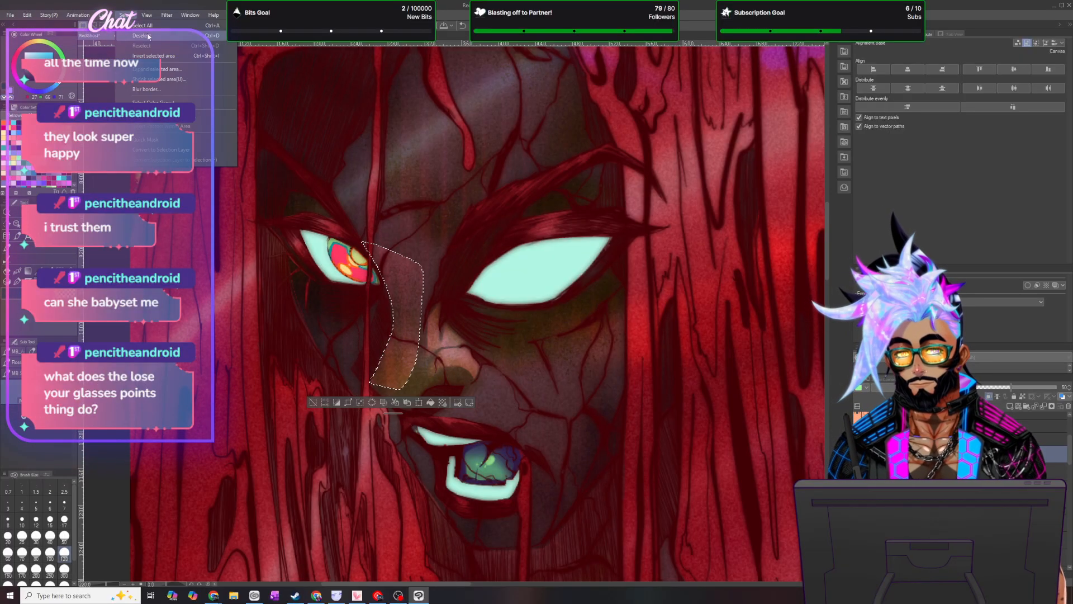
pyautogui.hotkey('ctrl', 'd')
# - Soften the edges of the nose-bridge highlight with a size 25 brush, then switch to the size 10 pen
pyautogui.scroll(-4, 578, 401)
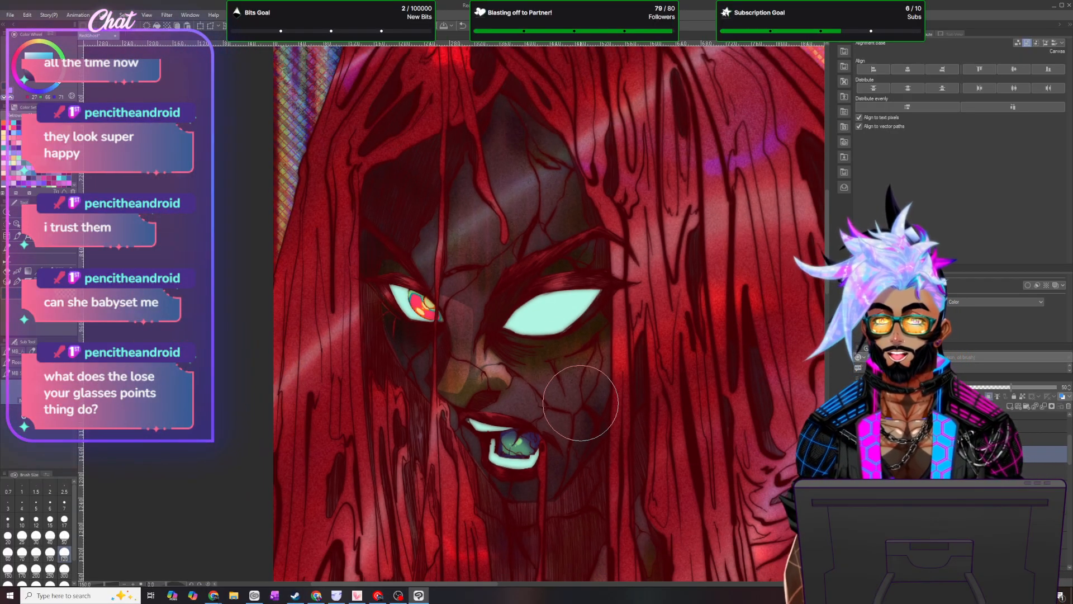
pyautogui.scroll(7, 570, 414)
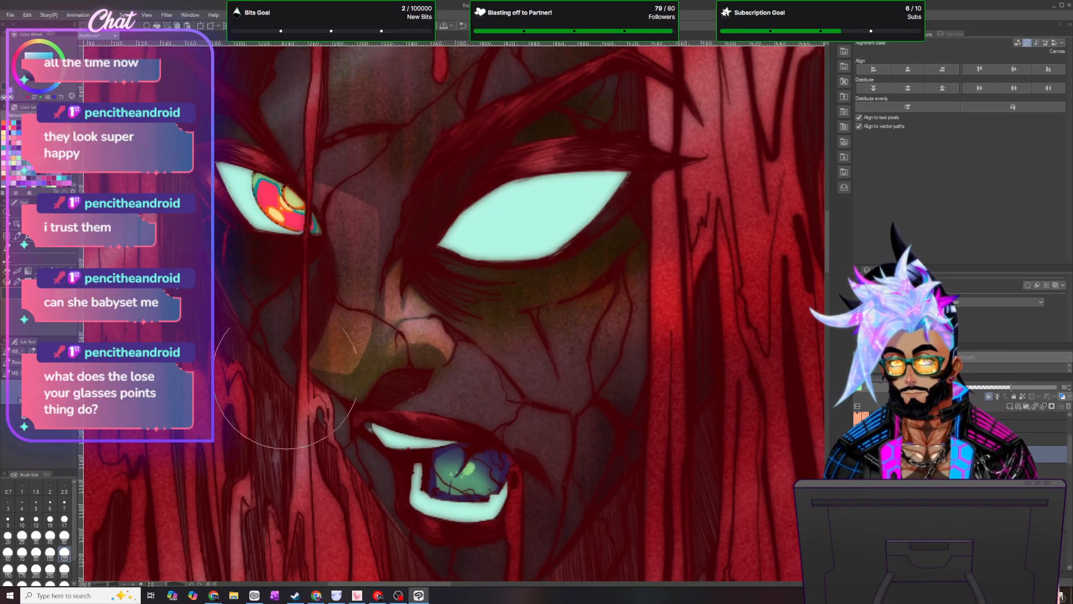
pyautogui.click(19, 284)
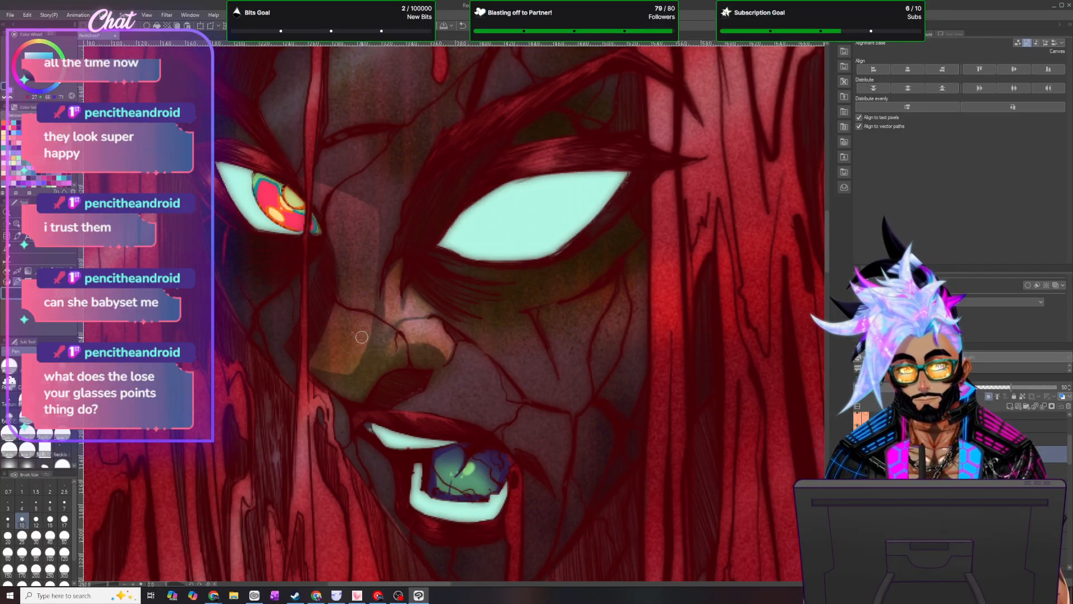
pyautogui.click(28, 281)
pyautogui.click(64, 537)
pyautogui.click(22, 537)
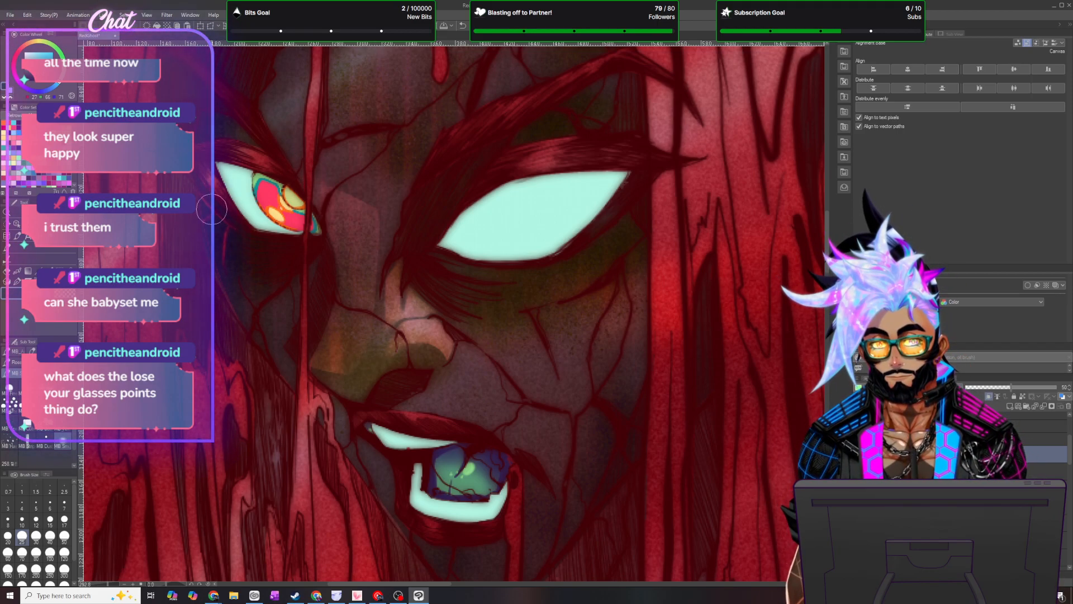
pyautogui.click(18, 284)
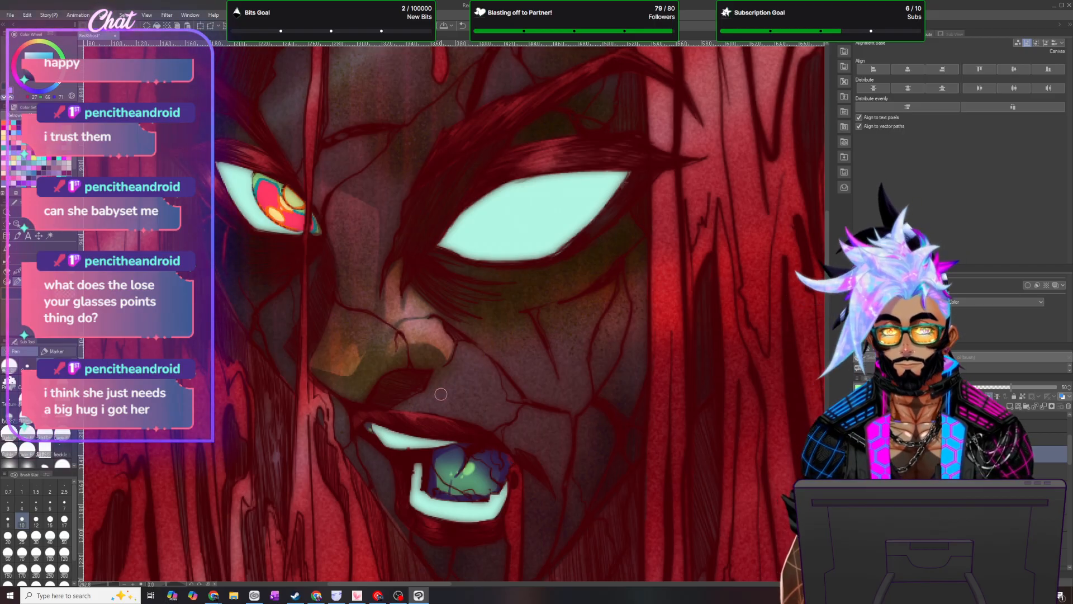
# - Lasso the forehead between the hanging red strand and the eyebrow, clear the shadow inside and deselect it
pyautogui.scroll(-8, 441, 394)
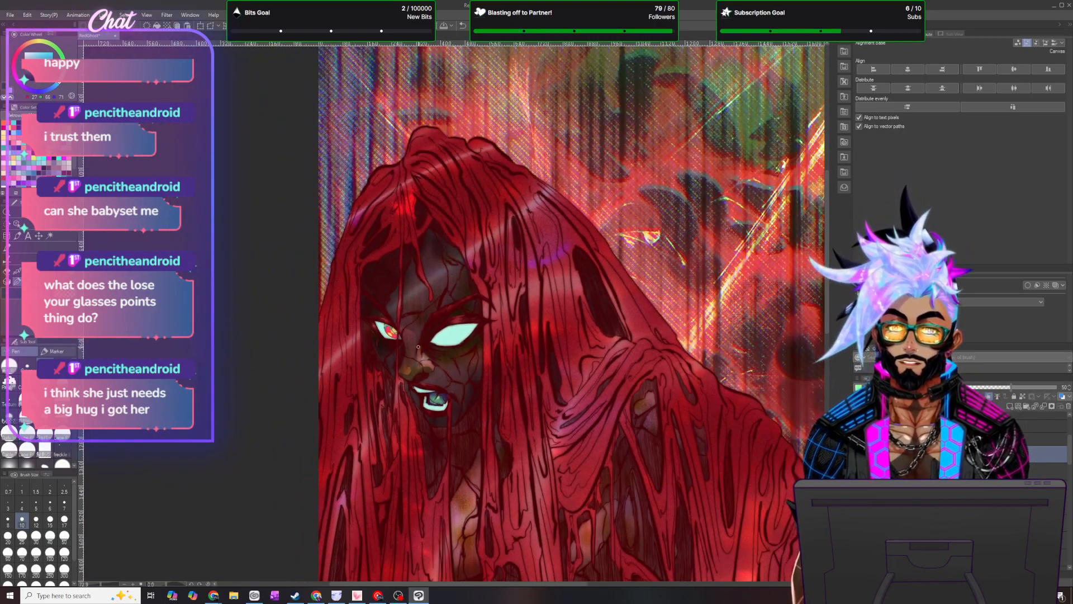
pyautogui.scroll(2, 409, 286)
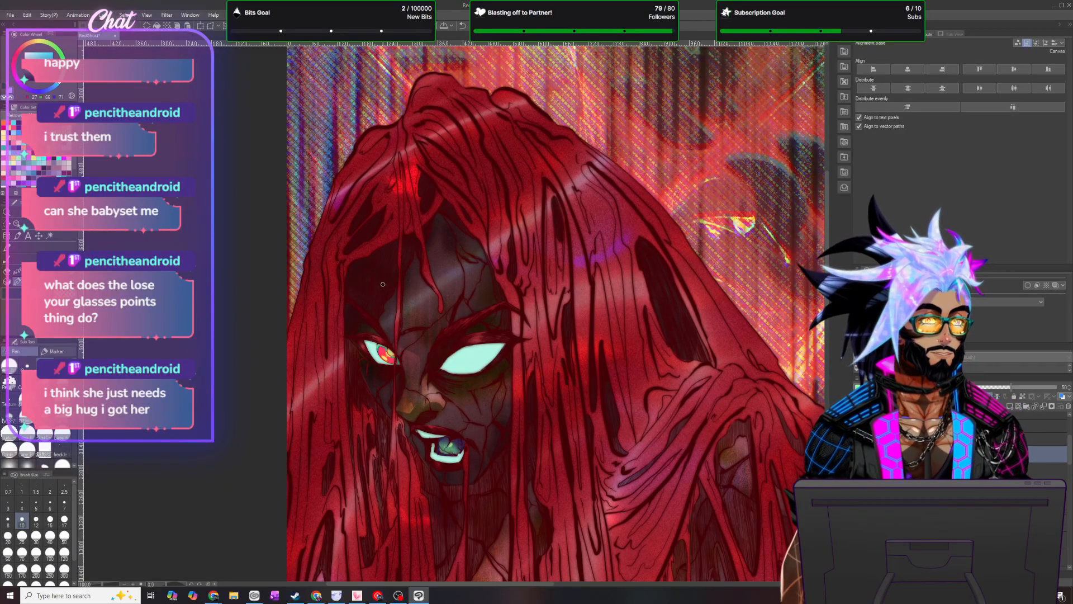
pyautogui.scroll(3, 380, 287)
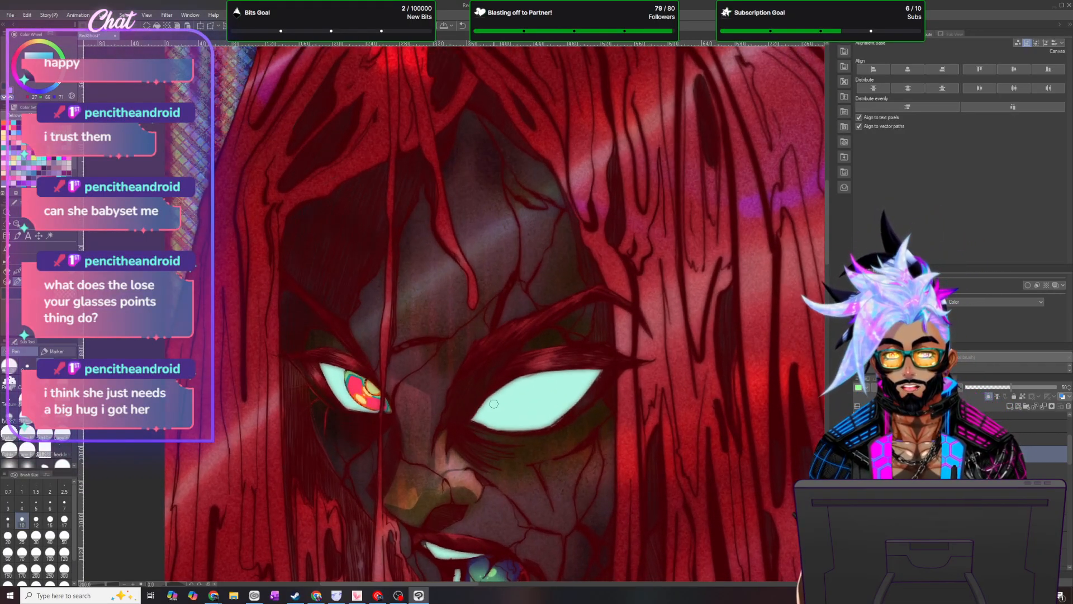
pyautogui.press('m')
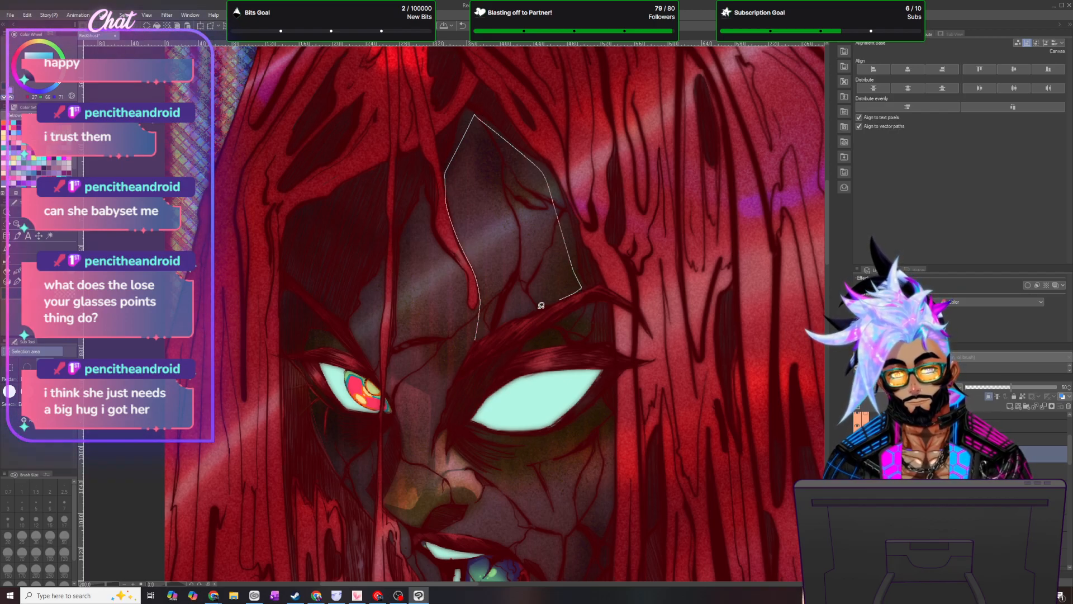
pyautogui.moveTo(495, 328); pyautogui.dragTo(477, 337)
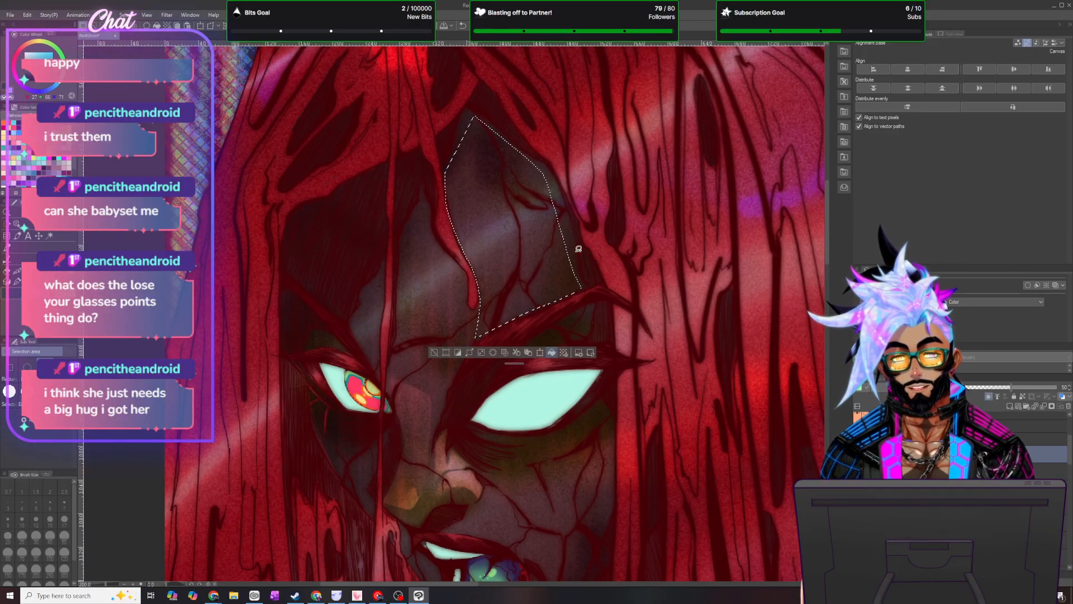
pyautogui.press('Delete')
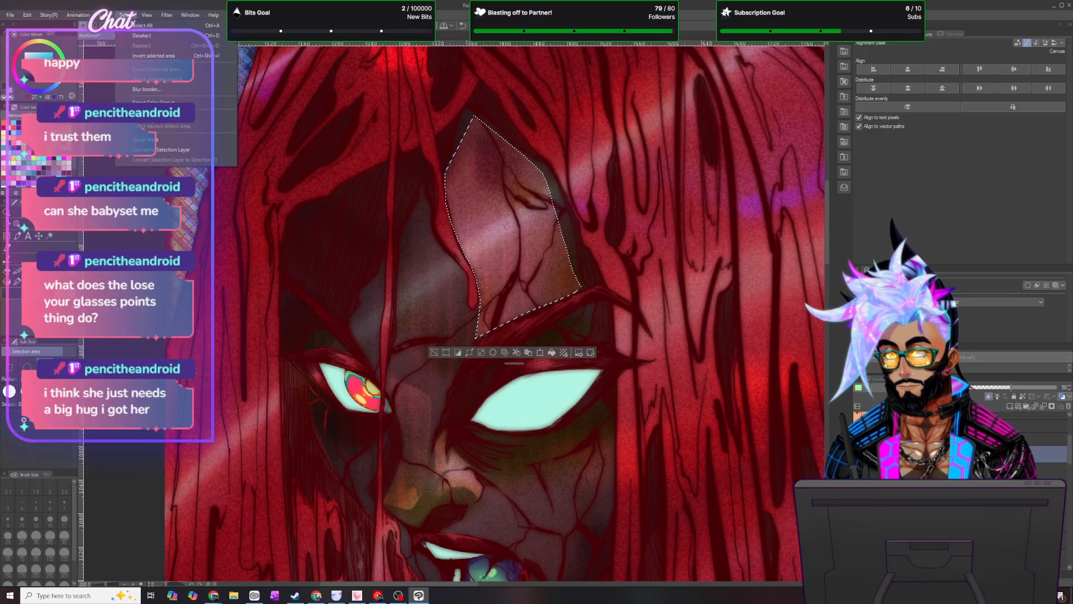
pyautogui.hotkey('ctrl', 'd')
# - Soften the edges of the forehead highlight above the brow with a size 120 brush
pyautogui.scroll(-7, 581, 321)
pyautogui.scroll(6, 614, 285)
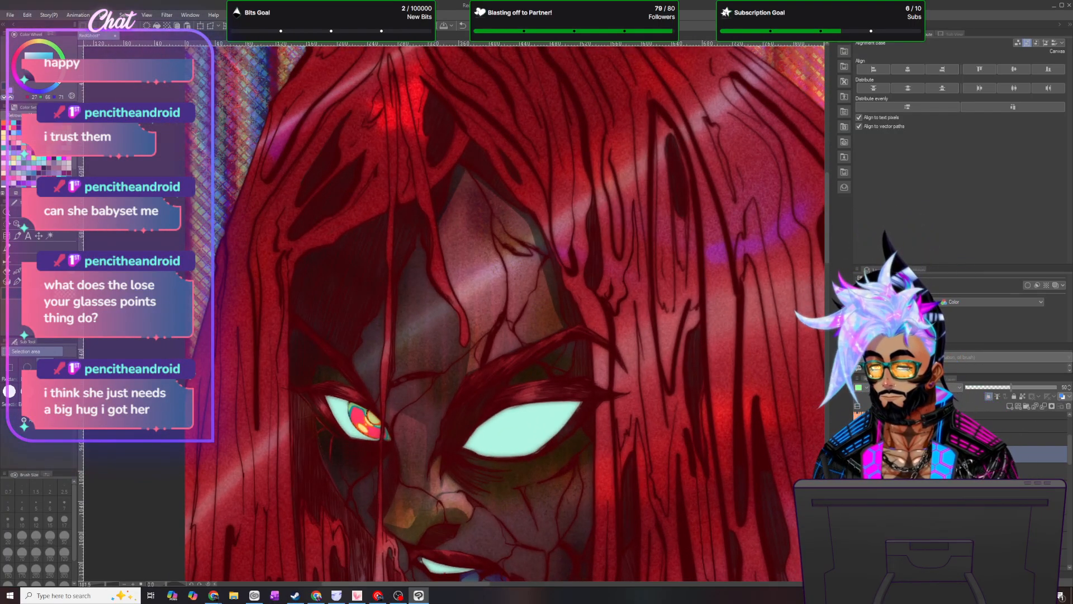
pyautogui.press('b')
pyautogui.click(64, 553)
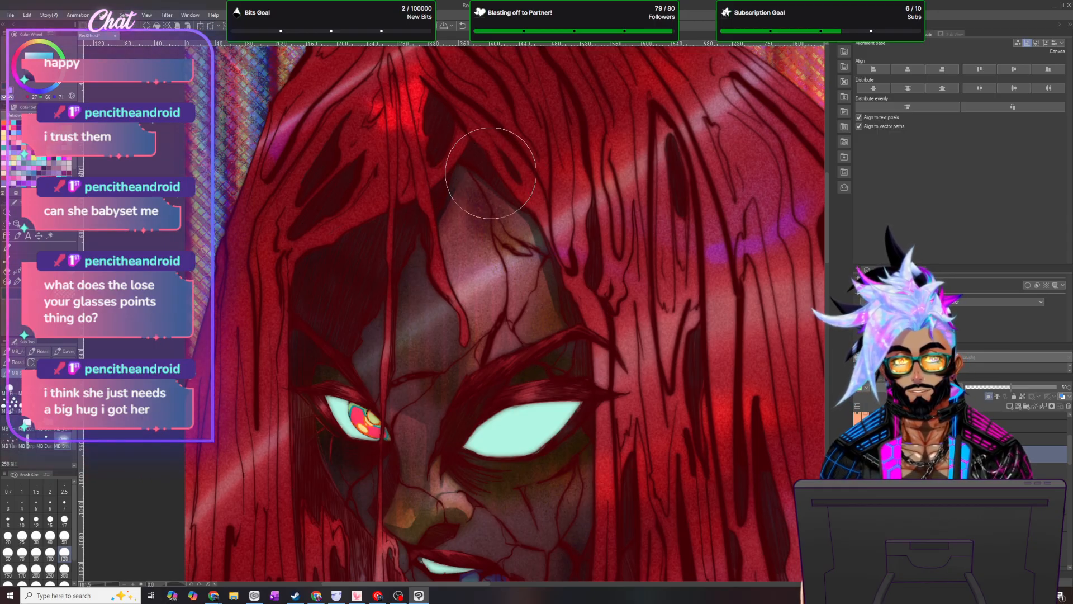
pyautogui.scroll(-5, 628, 279)
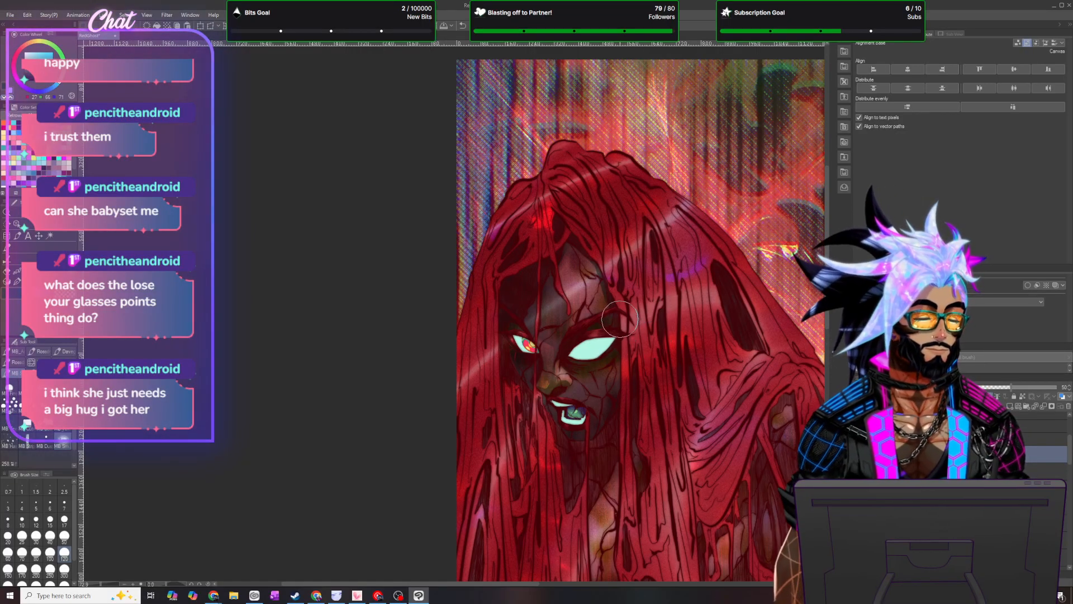
pyautogui.scroll(5, 624, 326)
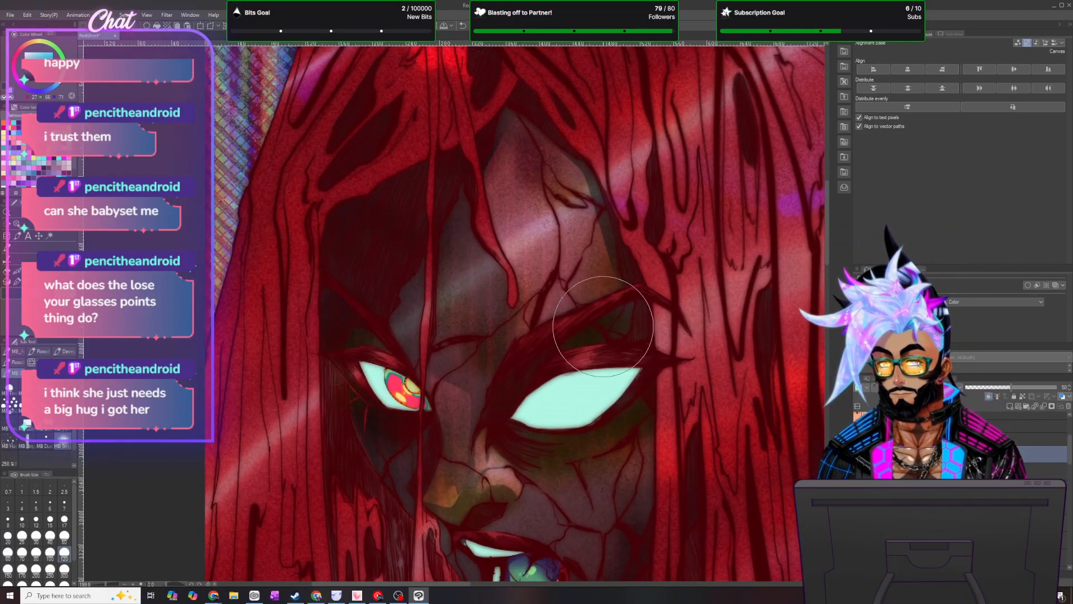
# - Lasso the mid-forehead between the two hanging red strands, lighten its shadow with a size 300 brush and deselect it
pyautogui.press('m')
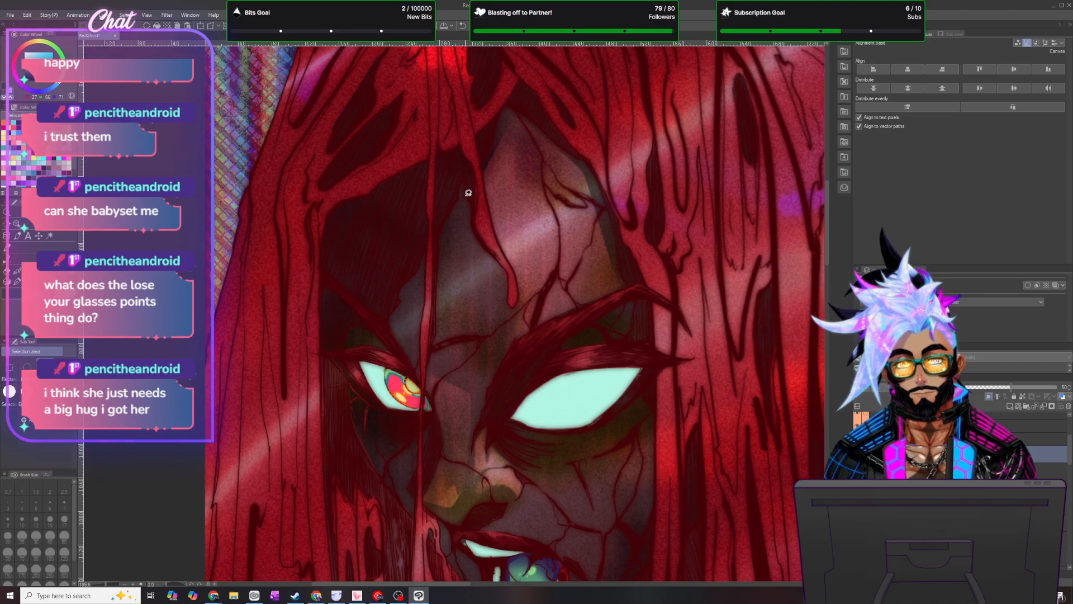
pyautogui.moveTo(500, 352); pyautogui.dragTo(485, 338)
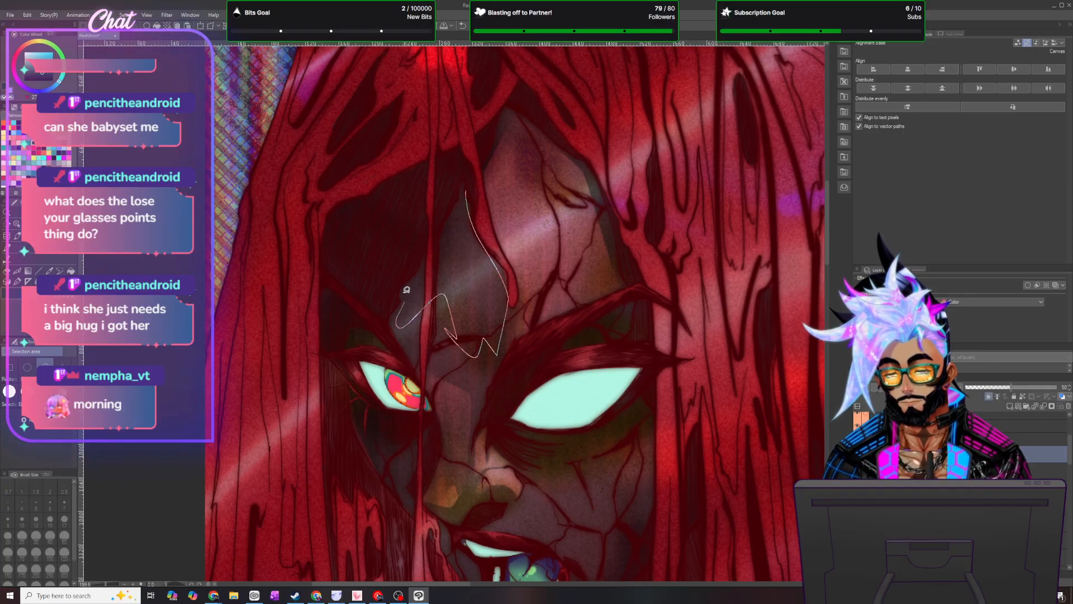
pyautogui.moveTo(457, 205); pyautogui.dragTo(462, 193)
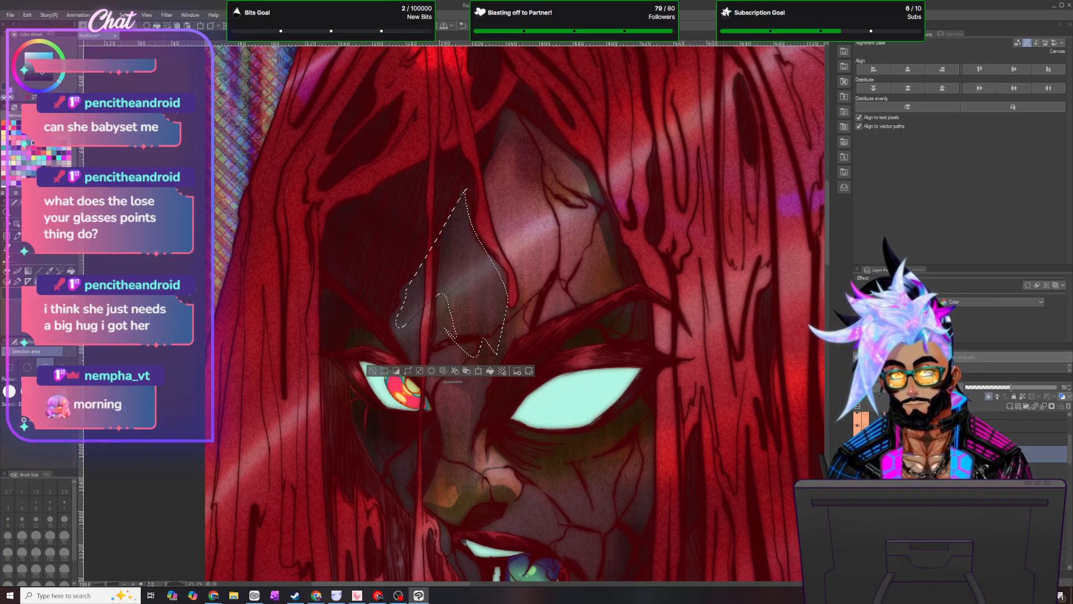
pyautogui.press('j')
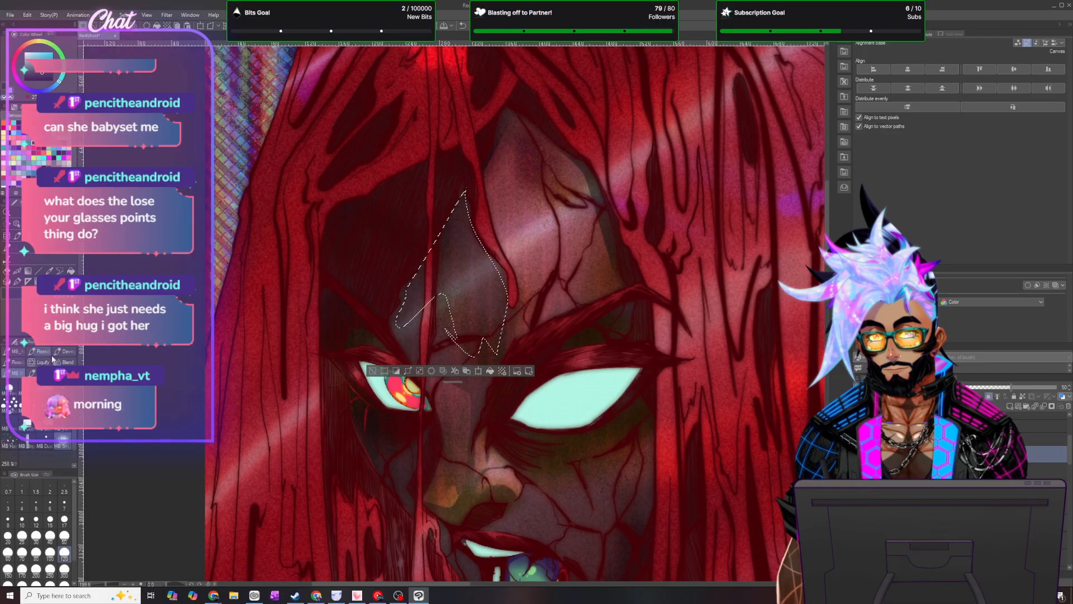
pyautogui.click(32, 373)
pyautogui.click(64, 569)
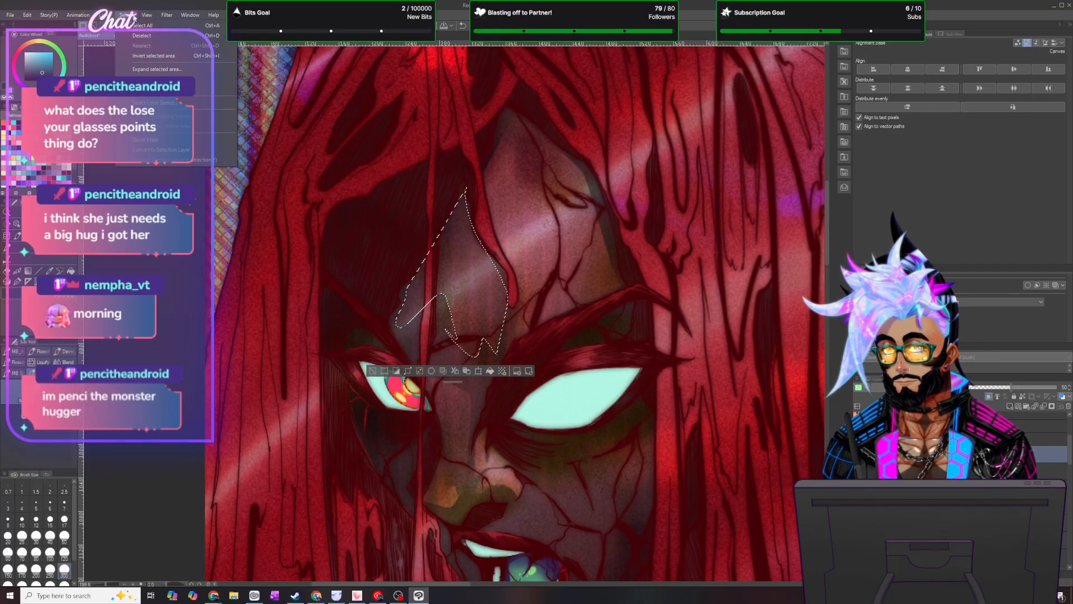
pyautogui.hotkey('ctrl', 'd')
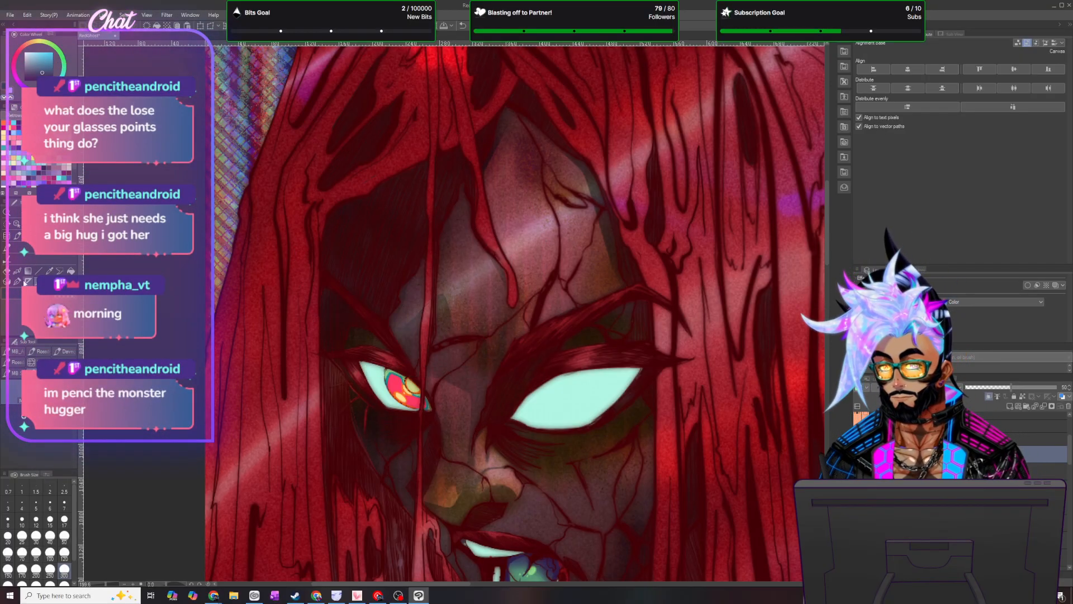
# - Draw thin highlight creases between the brows with the size 10 pen and soften the forehead highlight with size 50 and 25 brushes
pyautogui.press('p')
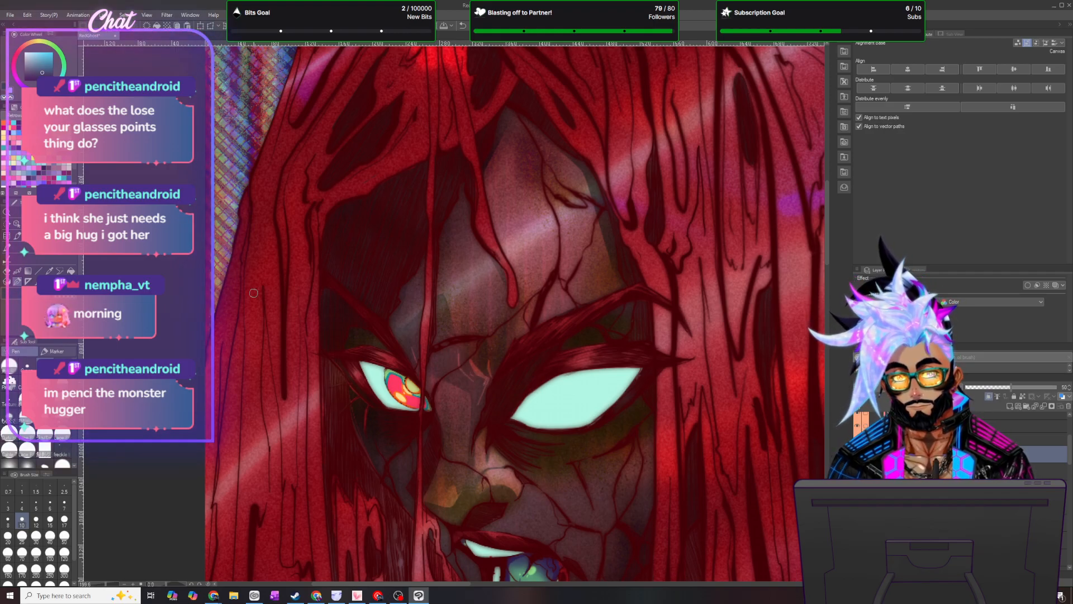
pyautogui.click(39, 282)
pyautogui.click(15, 373)
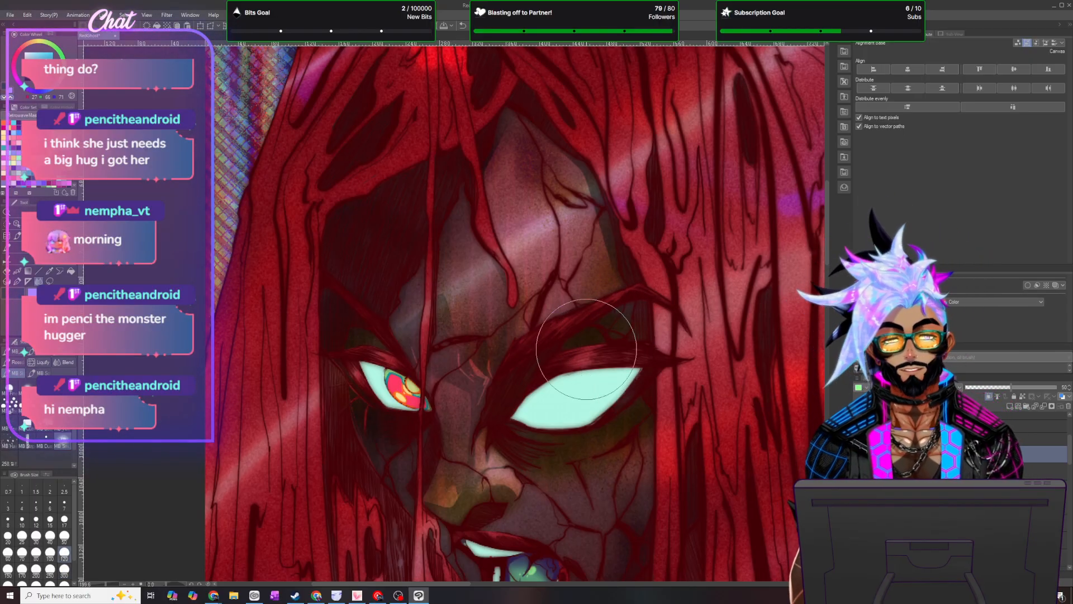
pyautogui.click(64, 535)
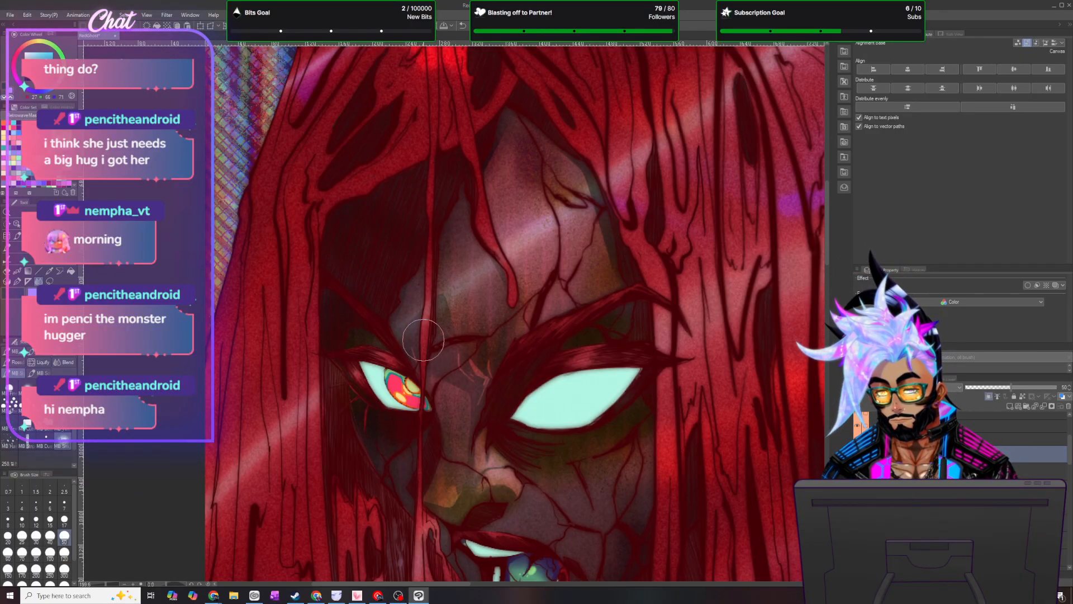
pyautogui.click(22, 536)
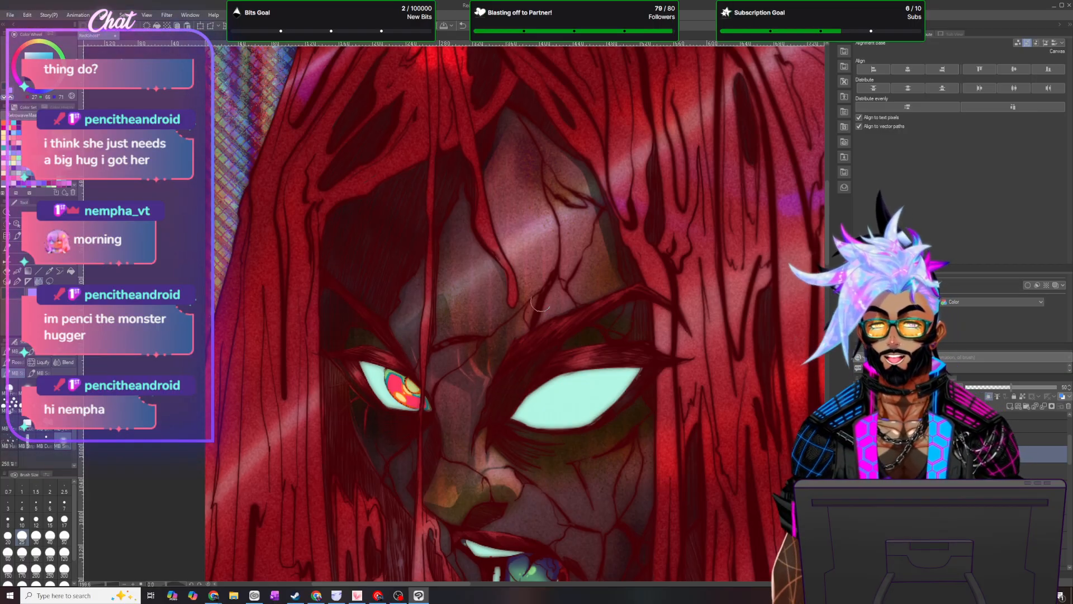
# - Carve thin curved highlight strokes out of the shadow under the large blank eye with the size 10 pen
pyautogui.scroll(-7, 539, 309)
pyautogui.scroll(10, 551, 341)
pyautogui.scroll(3, 593, 403)
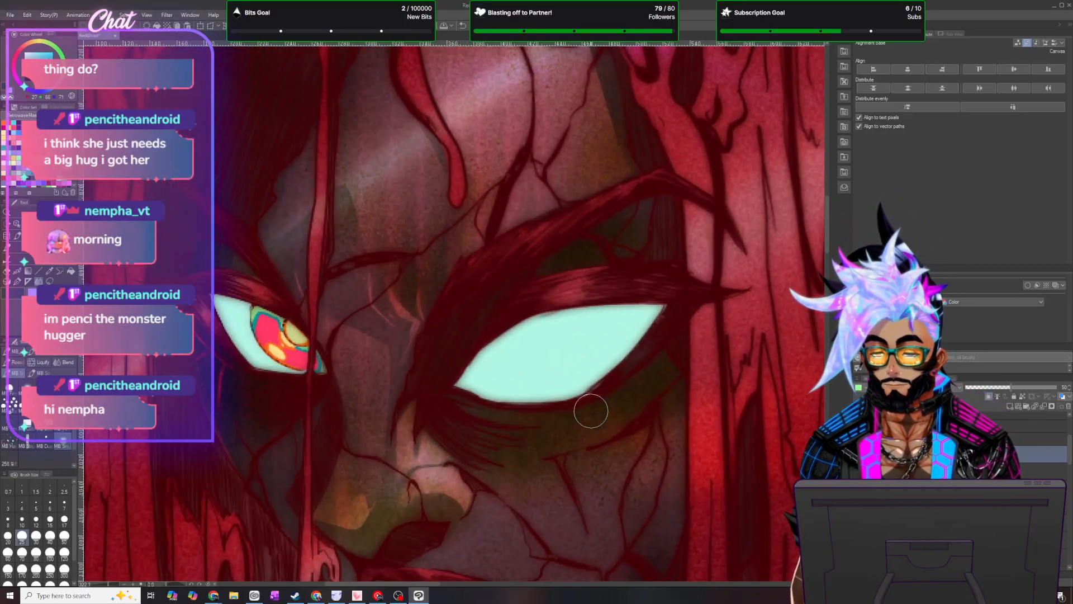
pyautogui.moveTo(827, 225); pyautogui.dragTo(827, 245)
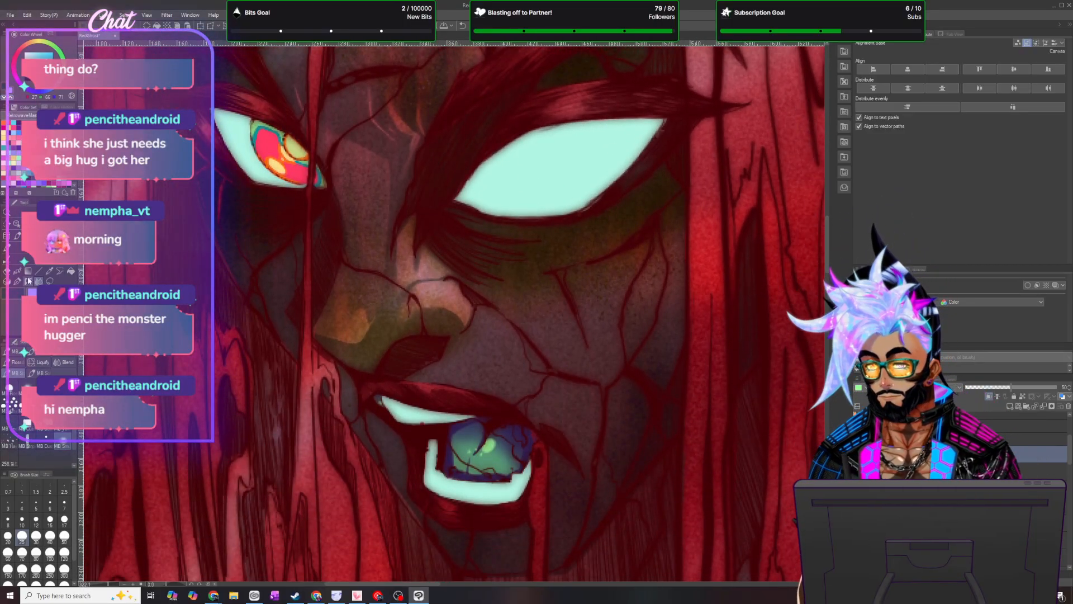
pyautogui.press('p')
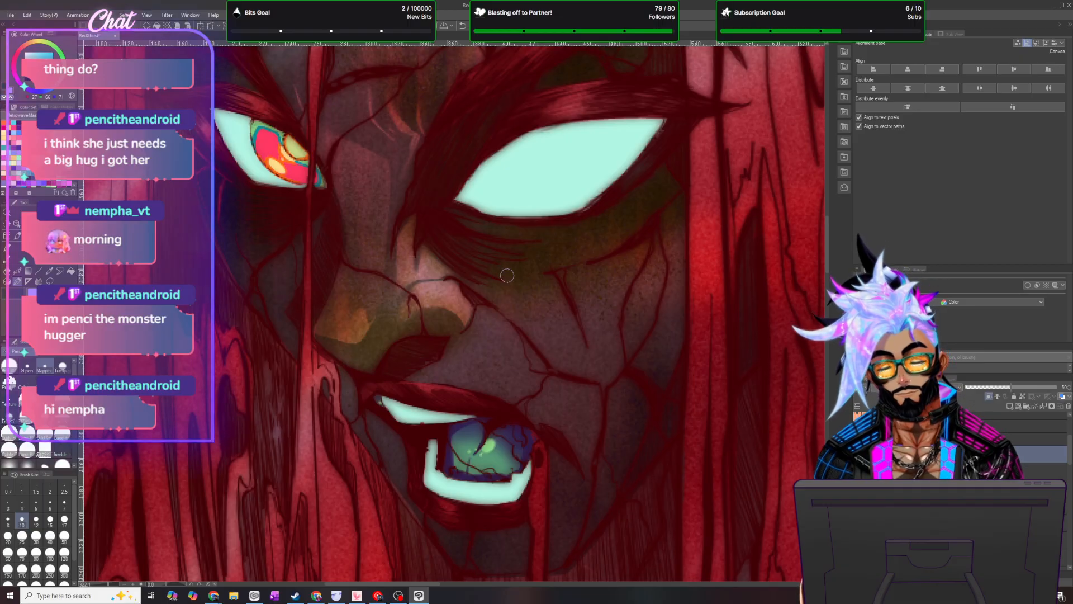
pyautogui.moveTo(483, 269); pyautogui.dragTo(550, 270)
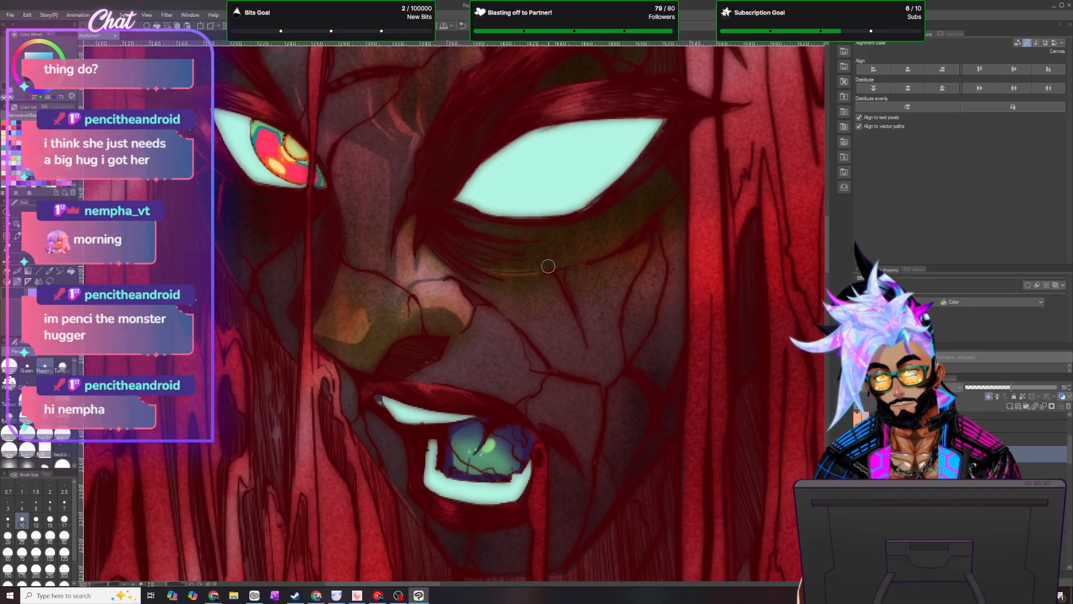
pyautogui.moveTo(476, 263); pyautogui.dragTo(553, 259)
pyautogui.moveTo(464, 246); pyautogui.dragTo(542, 258)
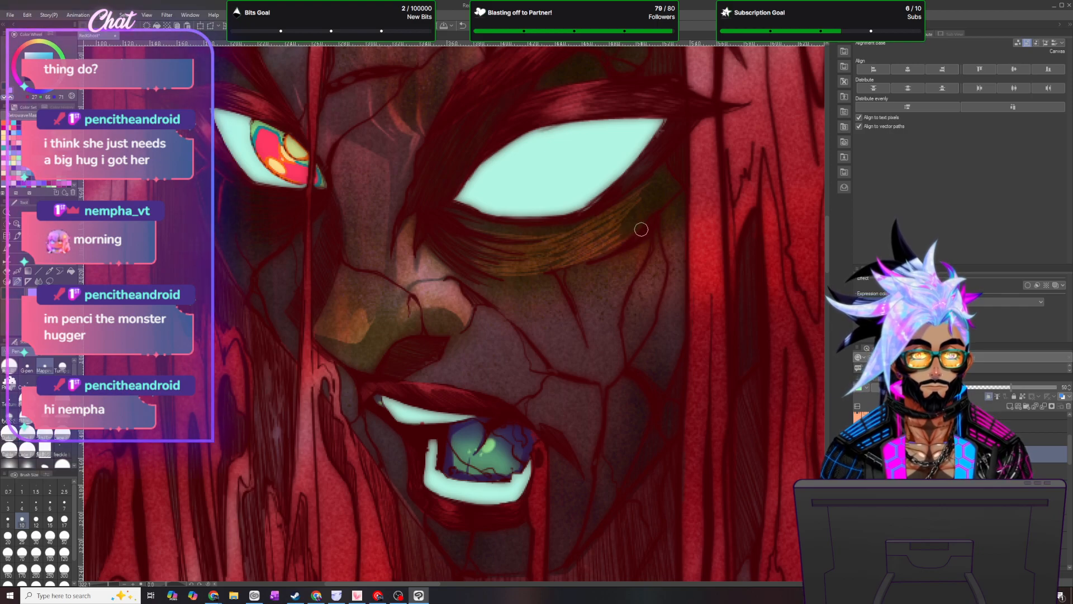
# - Soften the outer end of the under-eye highlight strokes with a size 25 brush and return to the size 10 pen
pyautogui.click(40, 281)
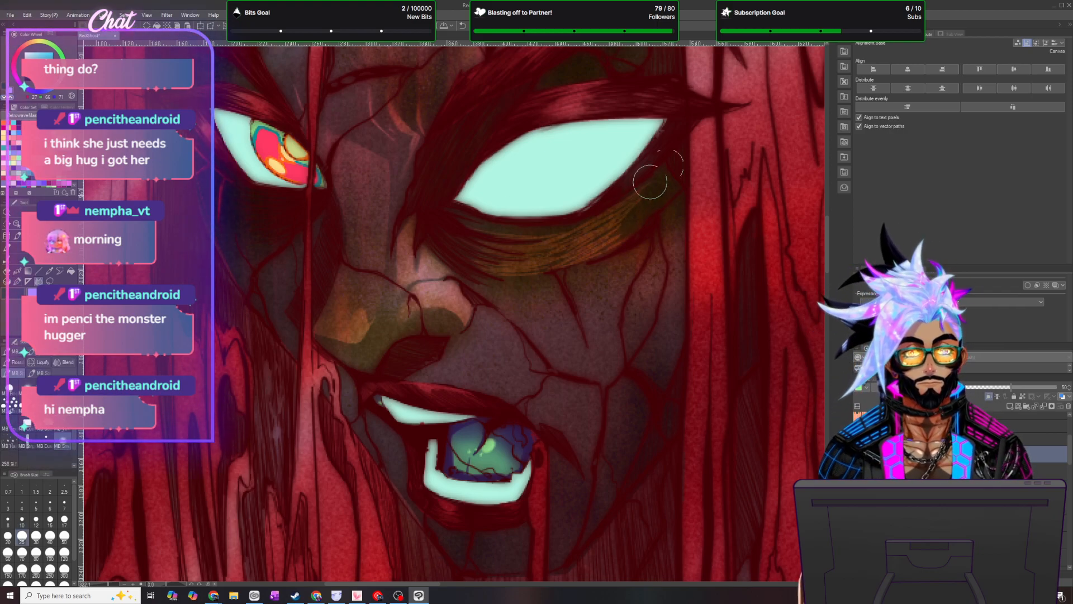
pyautogui.moveTo(628, 233); pyautogui.dragTo(657, 179)
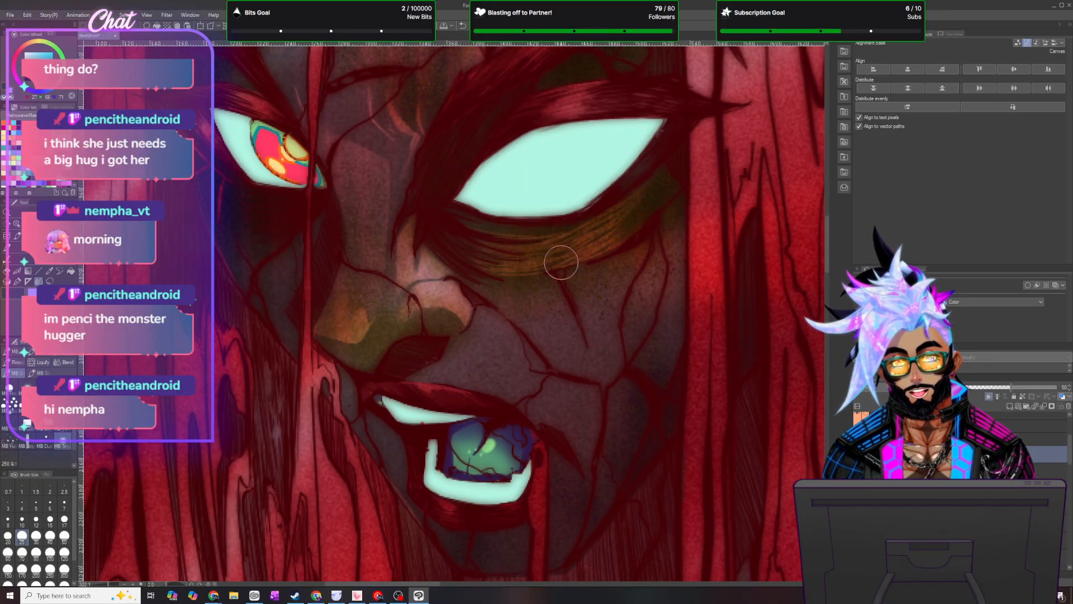
pyautogui.scroll(-5, 573, 213)
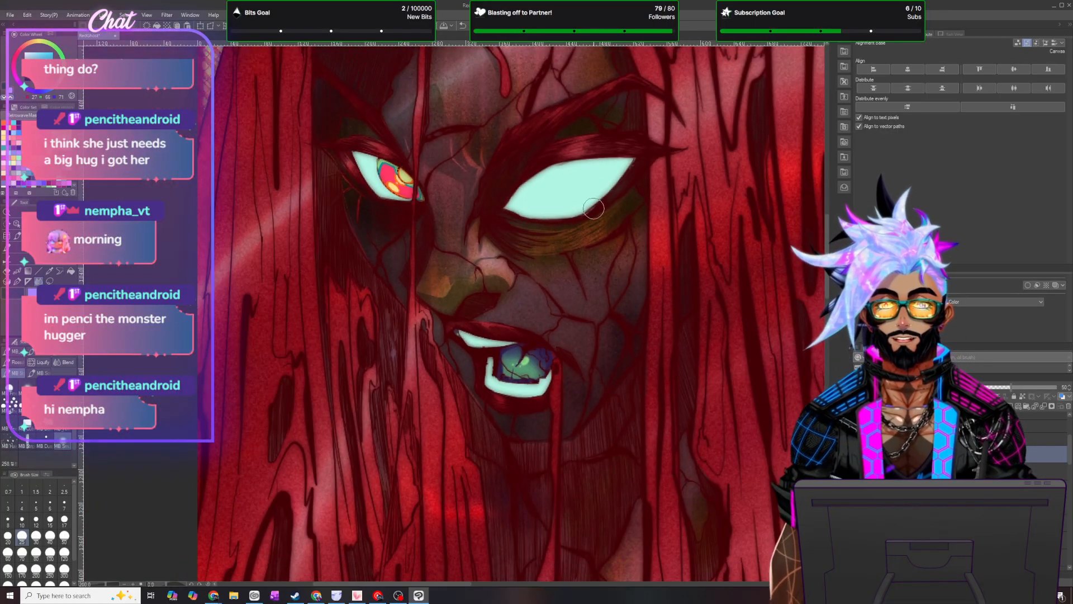
pyautogui.scroll(3, 615, 178)
pyautogui.scroll(2, 616, 178)
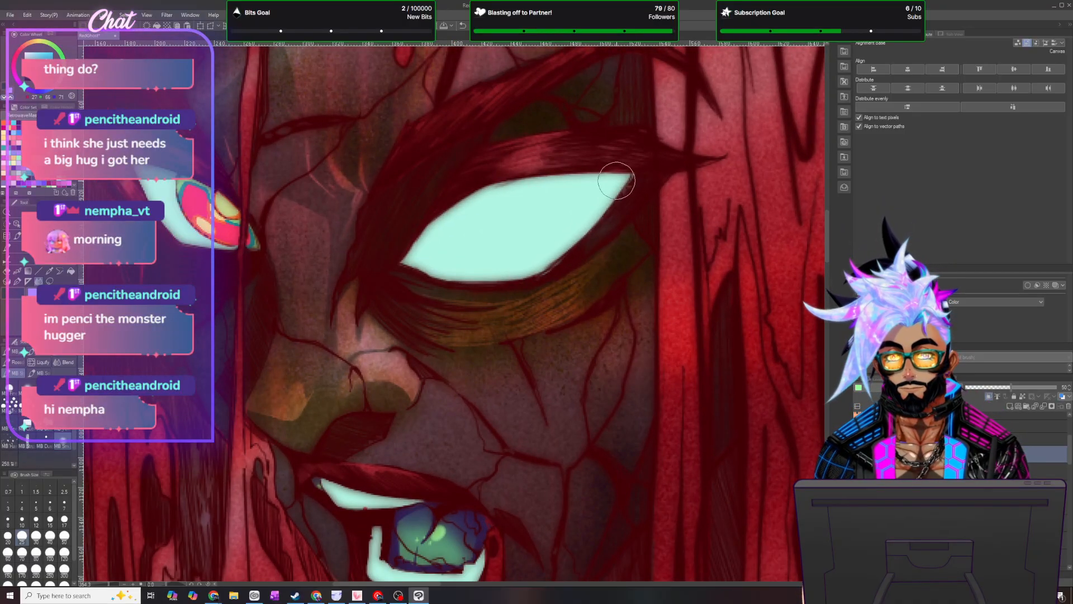
pyautogui.click(30, 281)
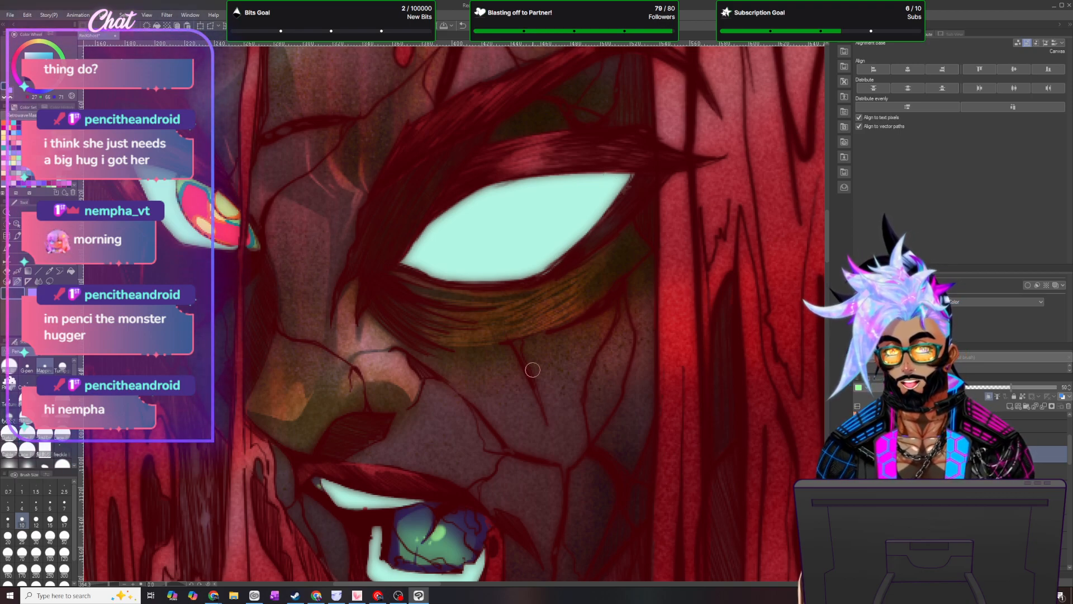
# - Lasso a narrow curved crease beside the mouth corner, redoing the first outline, clear its shadow, deselect and return to the size 25 brush
pyautogui.scroll(-5, 532, 370)
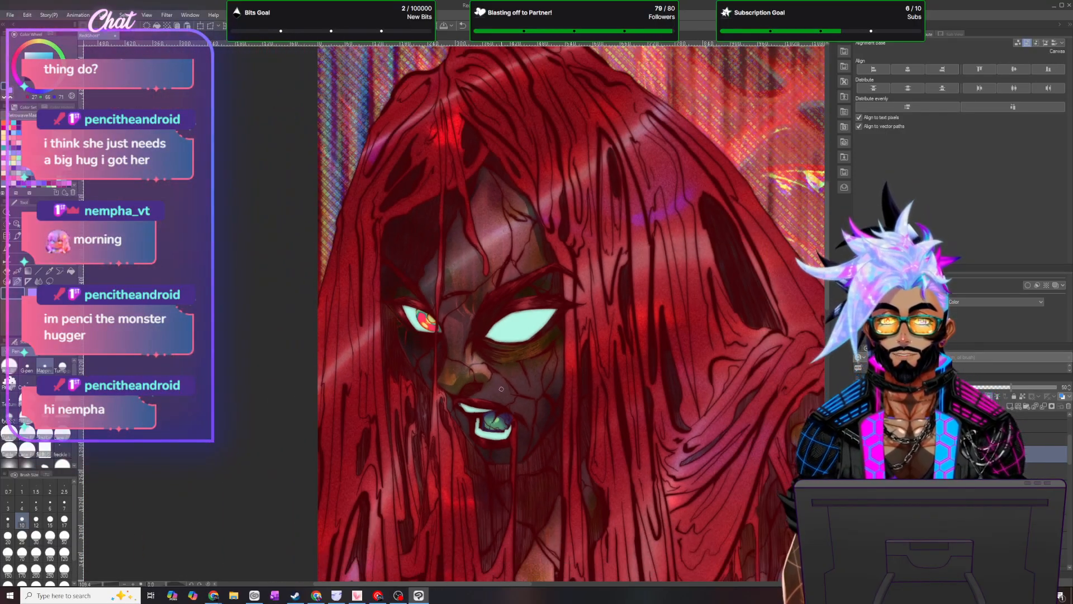
pyautogui.scroll(2, 502, 389)
pyautogui.scroll(3, 548, 391)
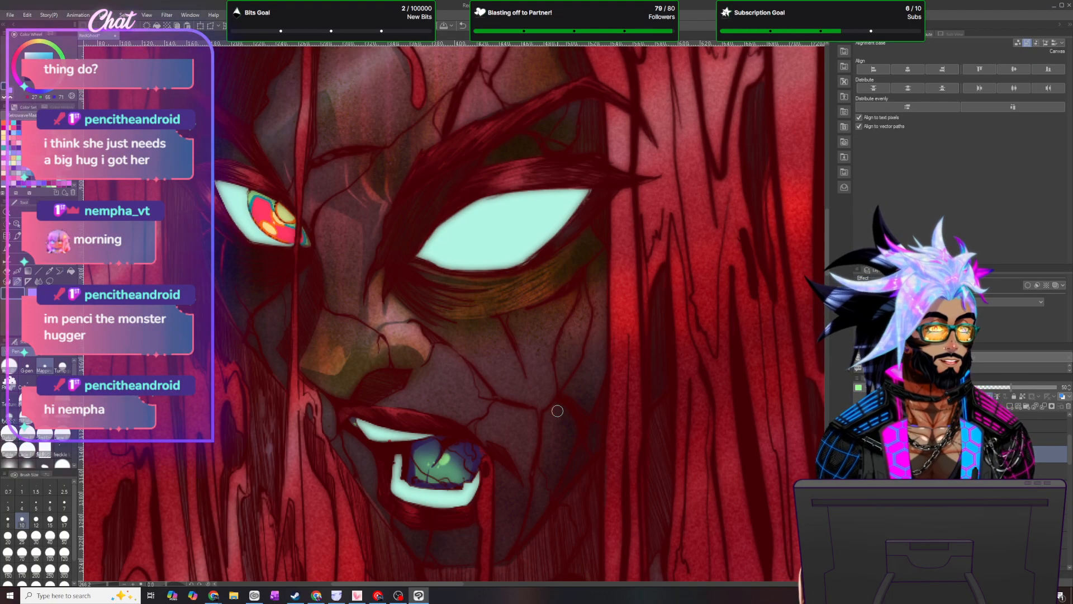
pyautogui.press('m')
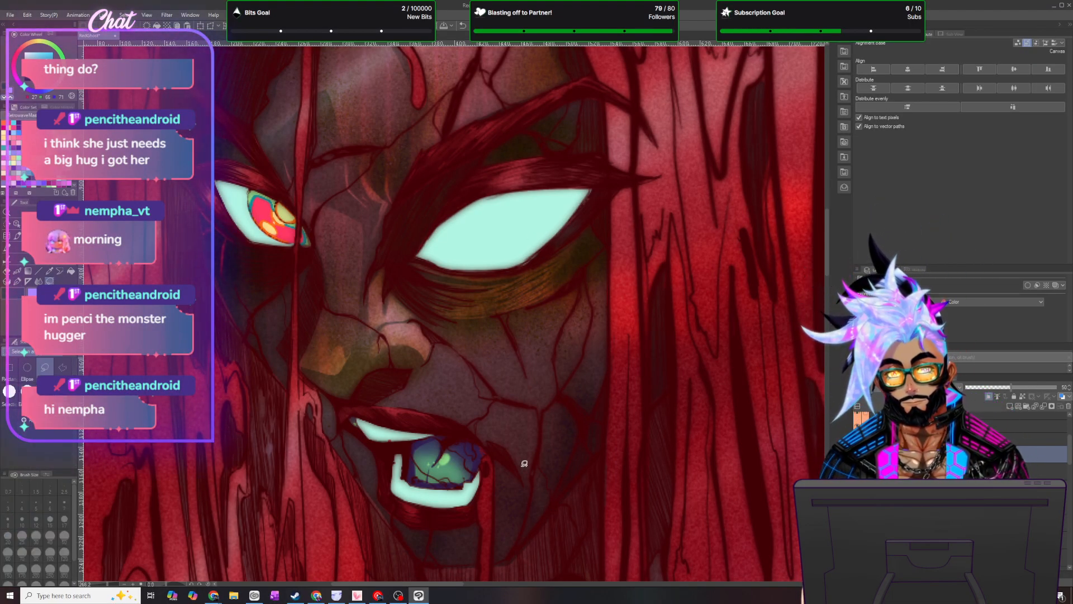
pyautogui.moveTo(491, 436)
pyautogui.mouseDown()
pyautogui.moveTo(518, 425)
pyautogui.moveTo(534, 462)
pyautogui.moveTo(522, 489)
pyautogui.mouseUp()
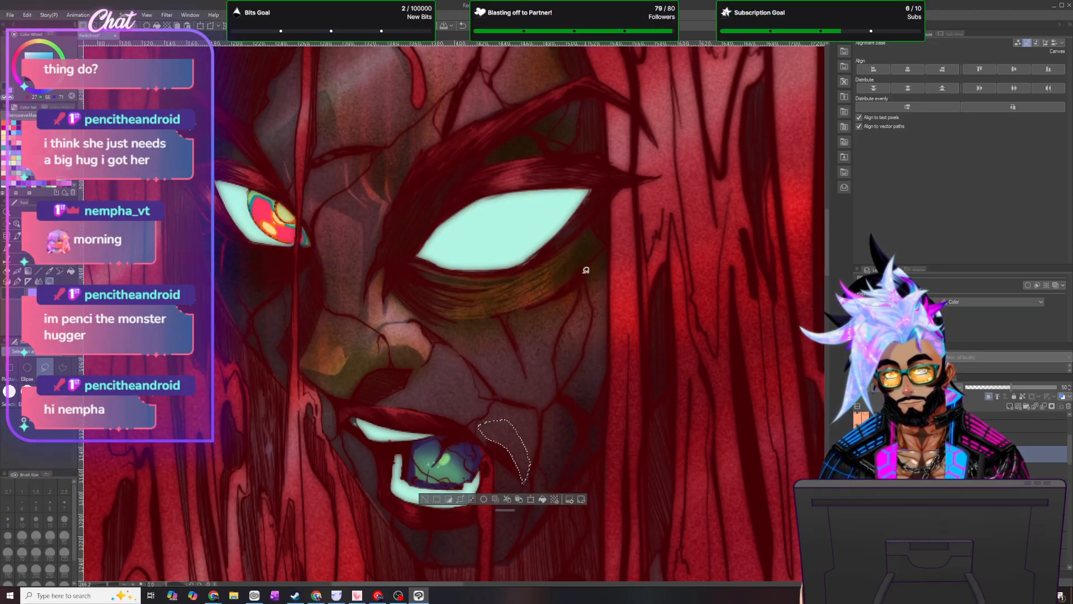
pyautogui.click(463, 25)
pyautogui.moveTo(490, 446); pyautogui.dragTo(487, 427)
pyautogui.moveTo(527, 482); pyautogui.dragTo(485, 440)
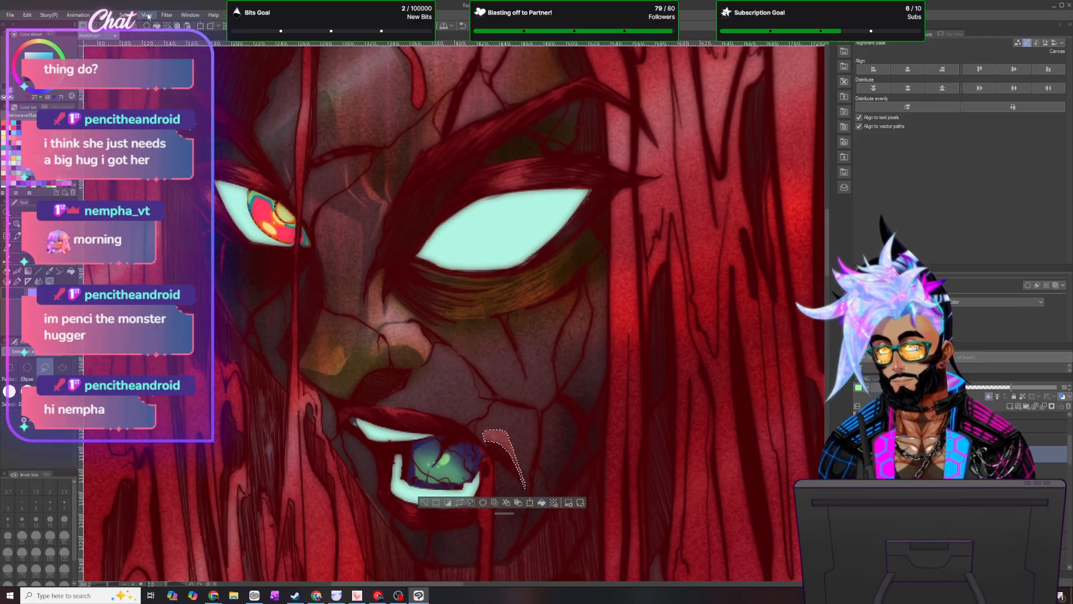
pyautogui.hotkey('ctrl', 'd')
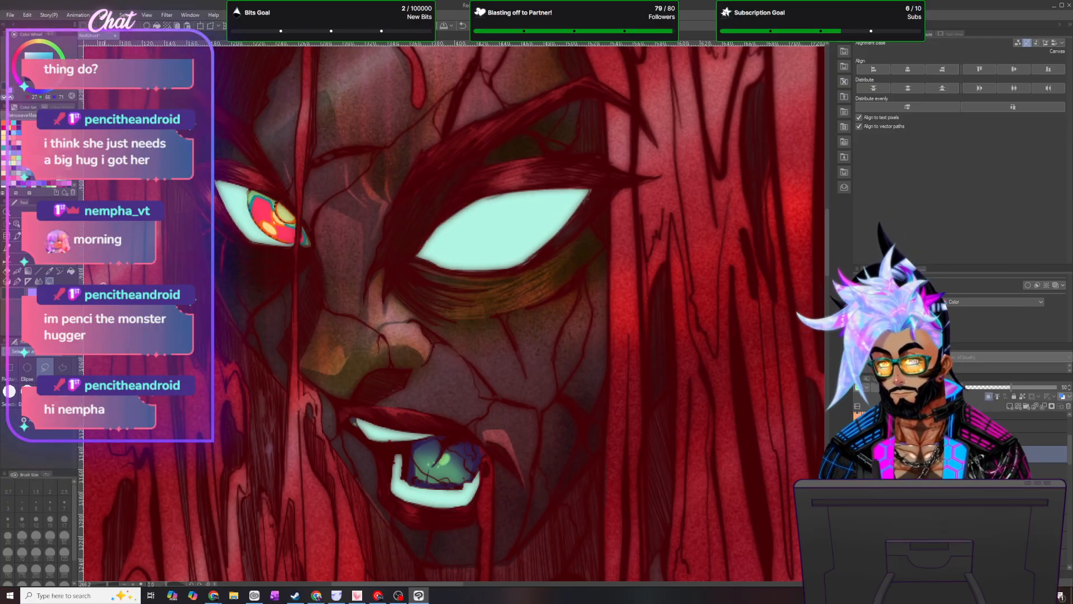
pyautogui.click(38, 281)
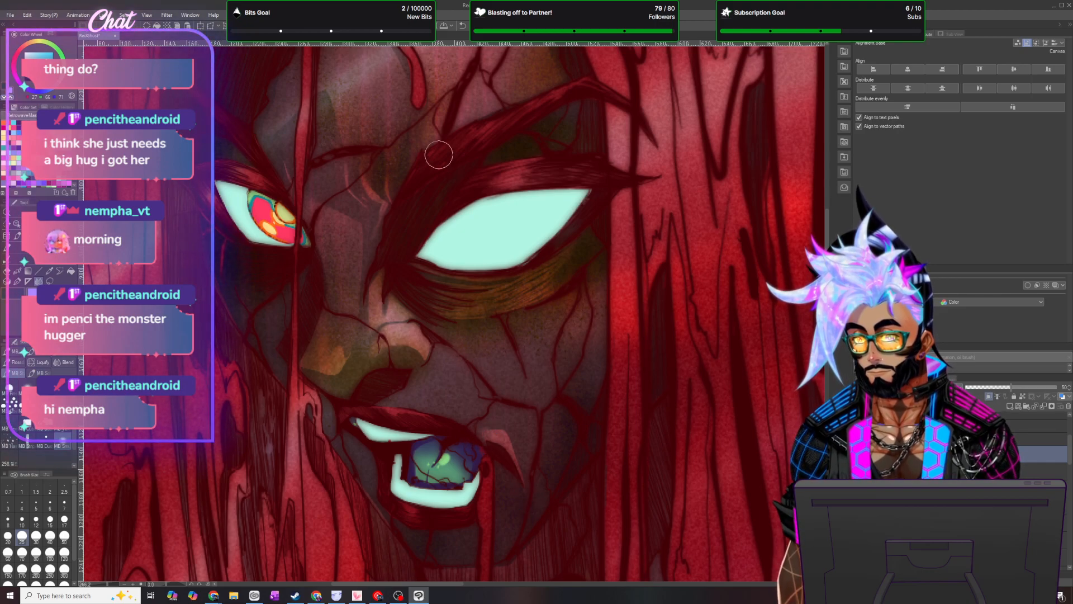
# - Lasso the area between the nostril, upper lip and mouth corner and lighten its shadow with the size 50 soft brush
pyautogui.click(50, 280)
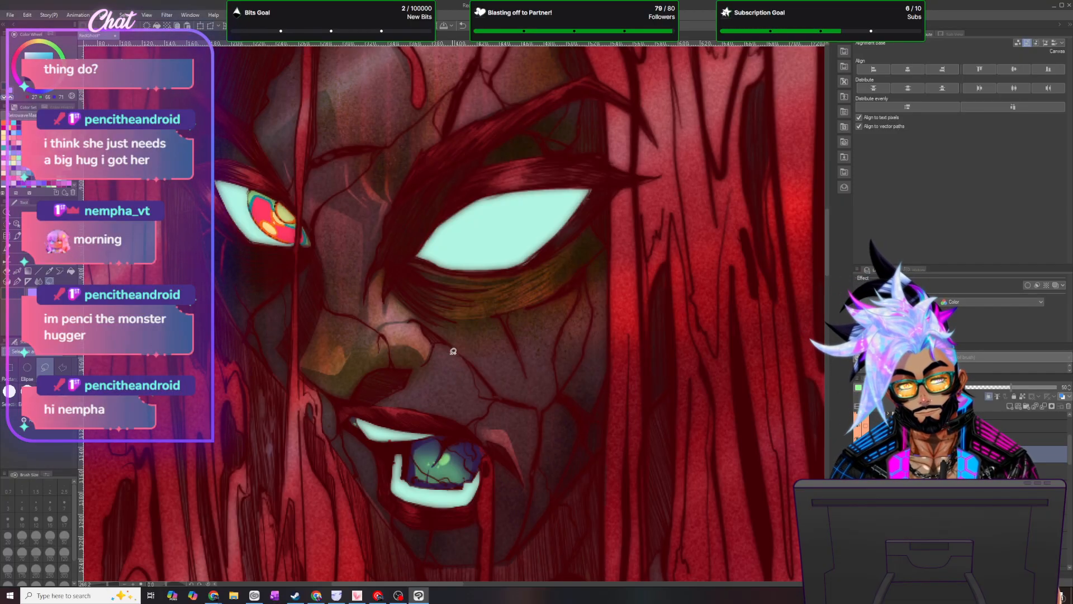
pyautogui.moveTo(436, 345)
pyautogui.mouseDown()
pyautogui.moveTo(483, 379)
pyautogui.moveTo(502, 422)
pyautogui.moveTo(461, 423)
pyautogui.moveTo(413, 406)
pyautogui.moveTo(412, 382)
pyautogui.mouseUp()
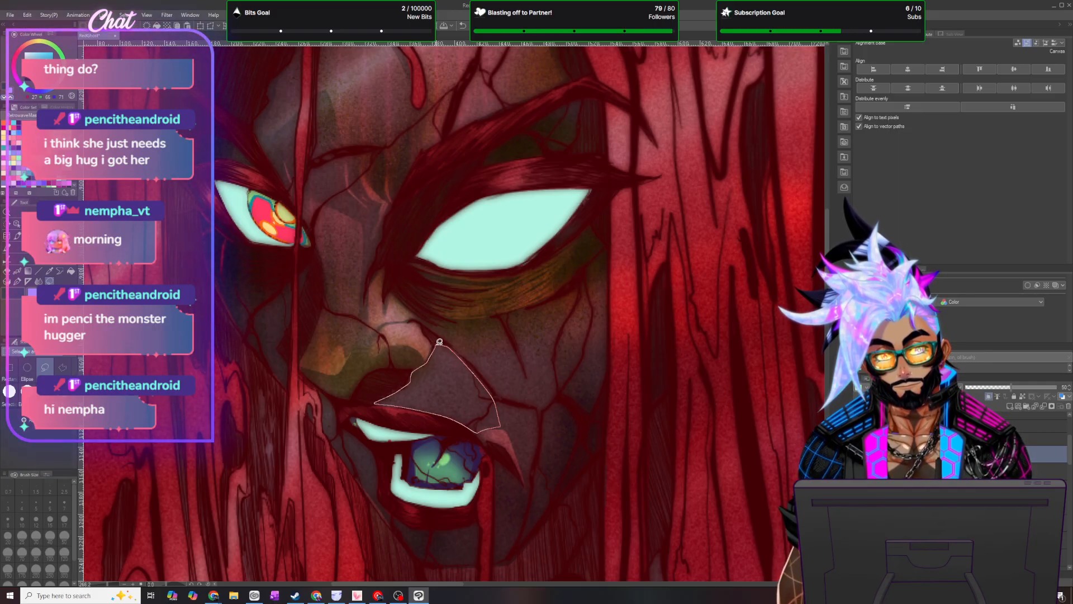
pyautogui.moveTo(440, 342); pyautogui.dragTo(440, 344)
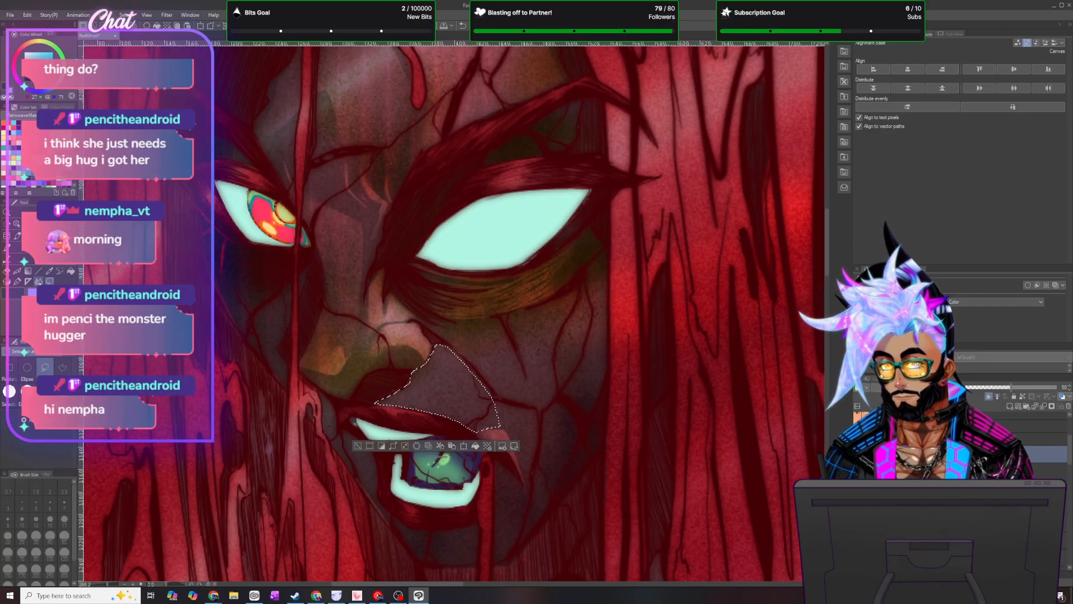
pyautogui.press('j')
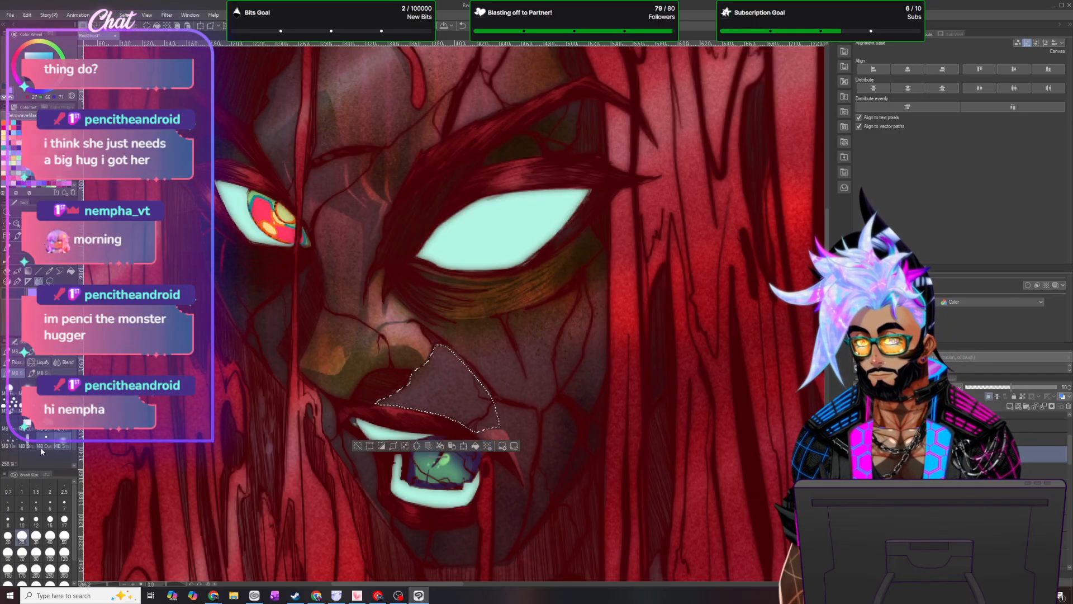
pyautogui.click(42, 372)
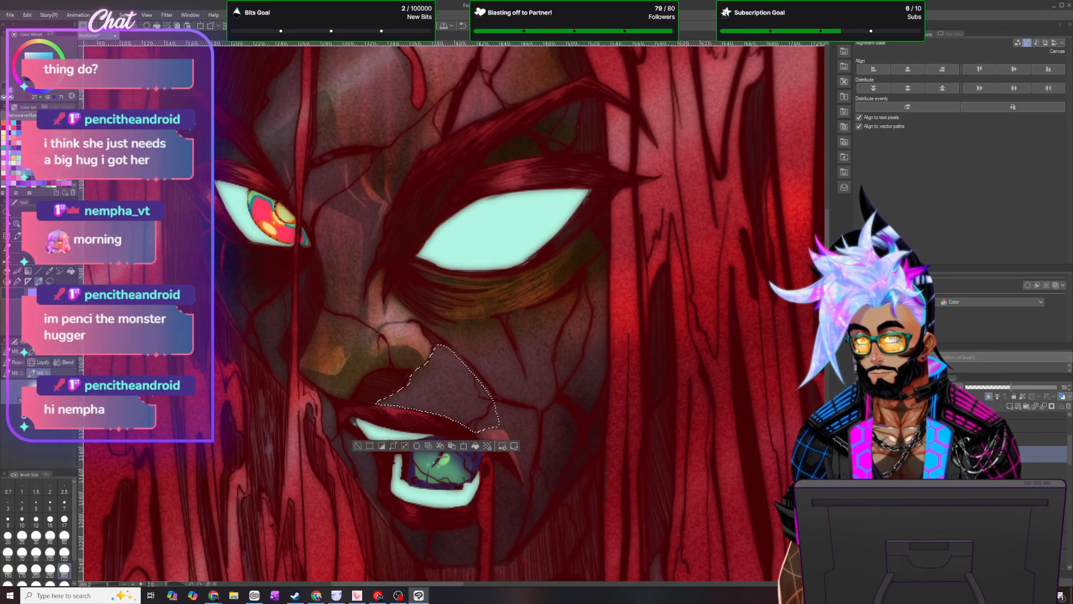
pyautogui.click(36, 568)
pyautogui.click(64, 537)
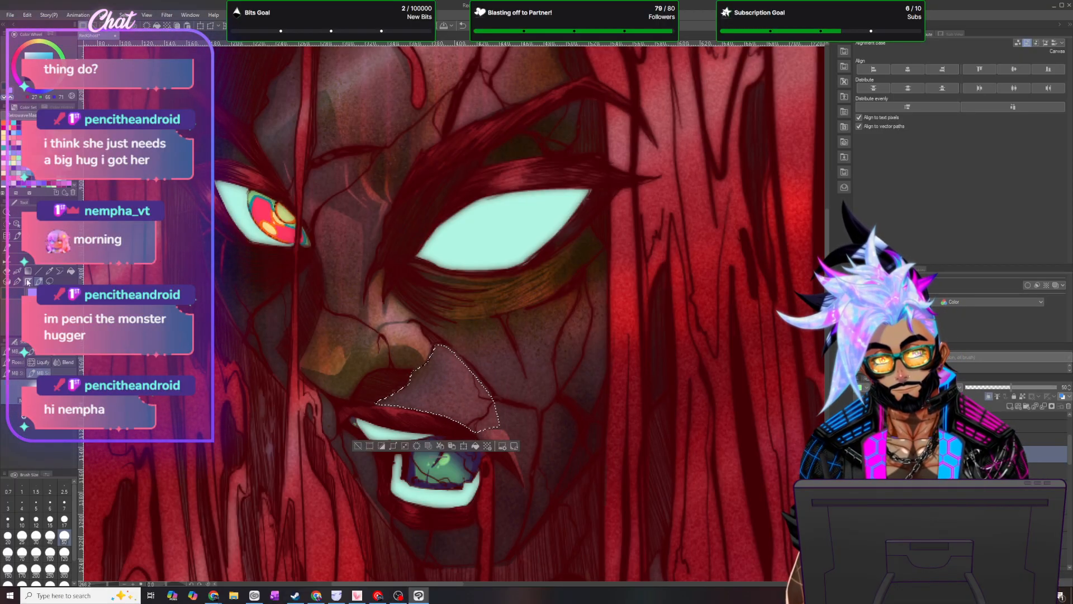
# - Deselect, add thin highlight strokes along the upper lip with the size 10 pen and return to the size 25 brush
pyautogui.press('p')
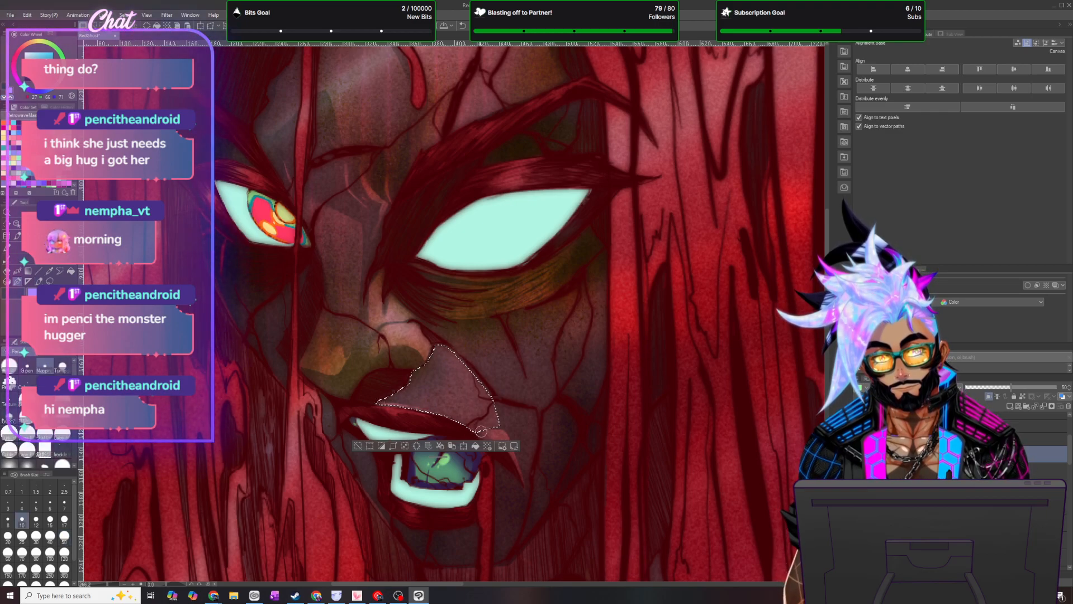
pyautogui.hotkey('ctrl', 'd')
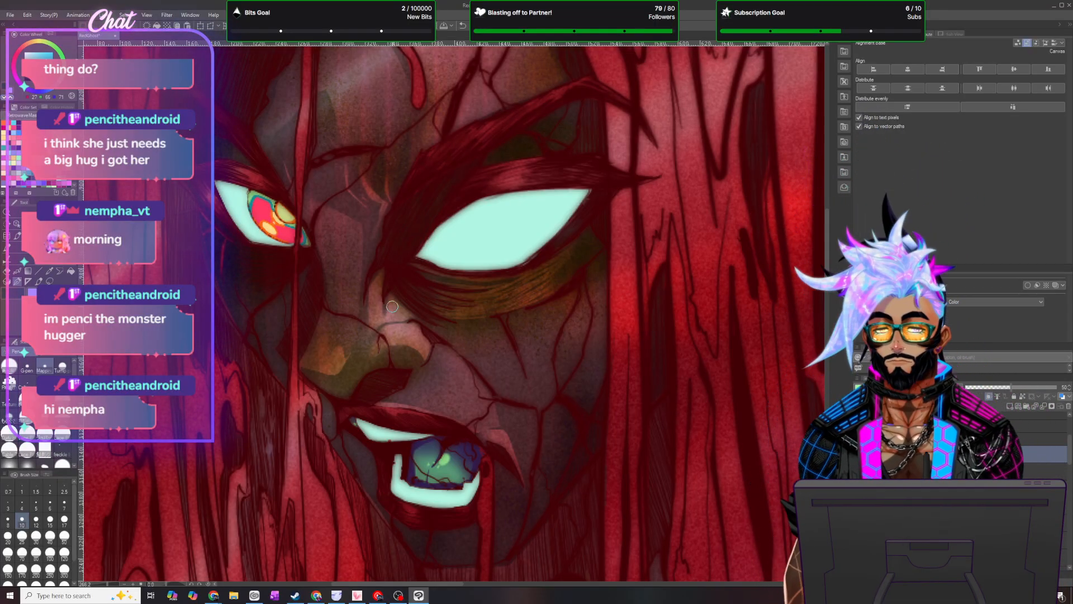
pyautogui.scroll(3, 467, 382)
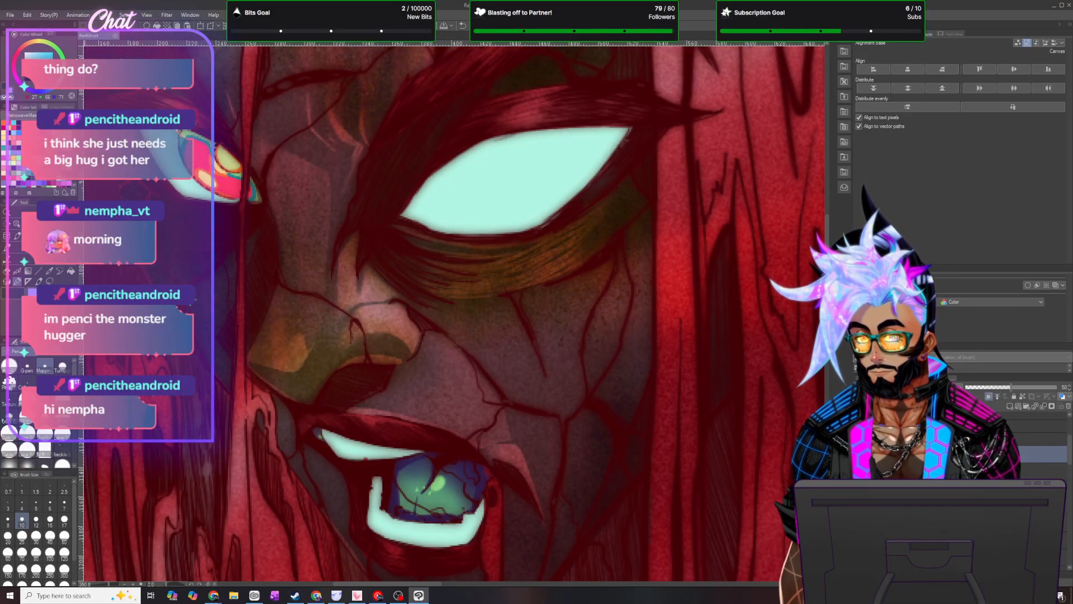
pyautogui.click(40, 281)
pyautogui.click(18, 373)
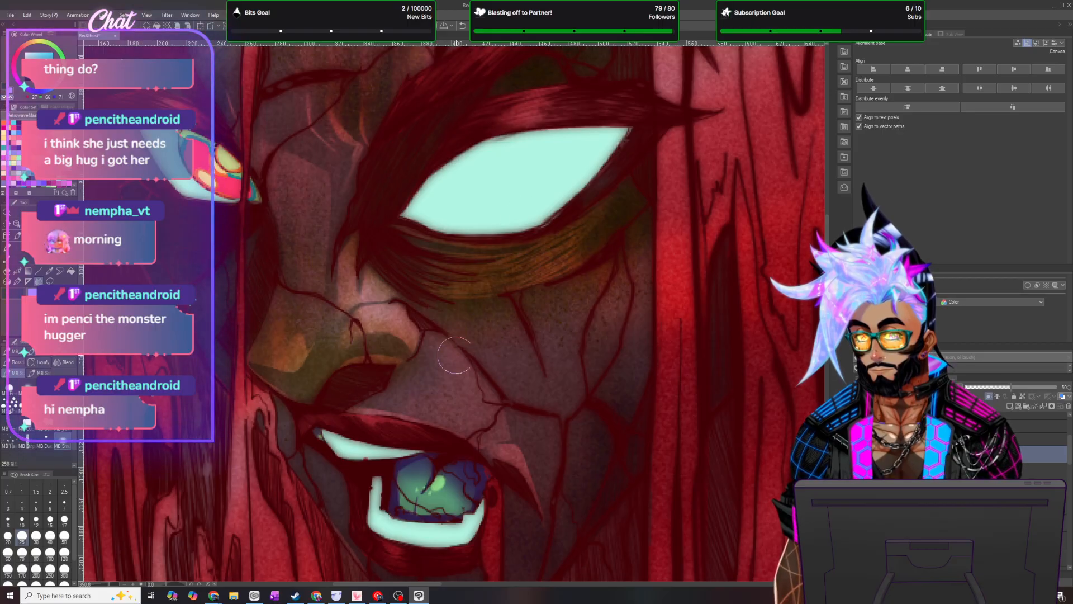
# - Lasso a tapering cheek area below the large blank eye, clear its shadow and soften its edges with the size 25 brush
pyautogui.scroll(-10, 516, 378)
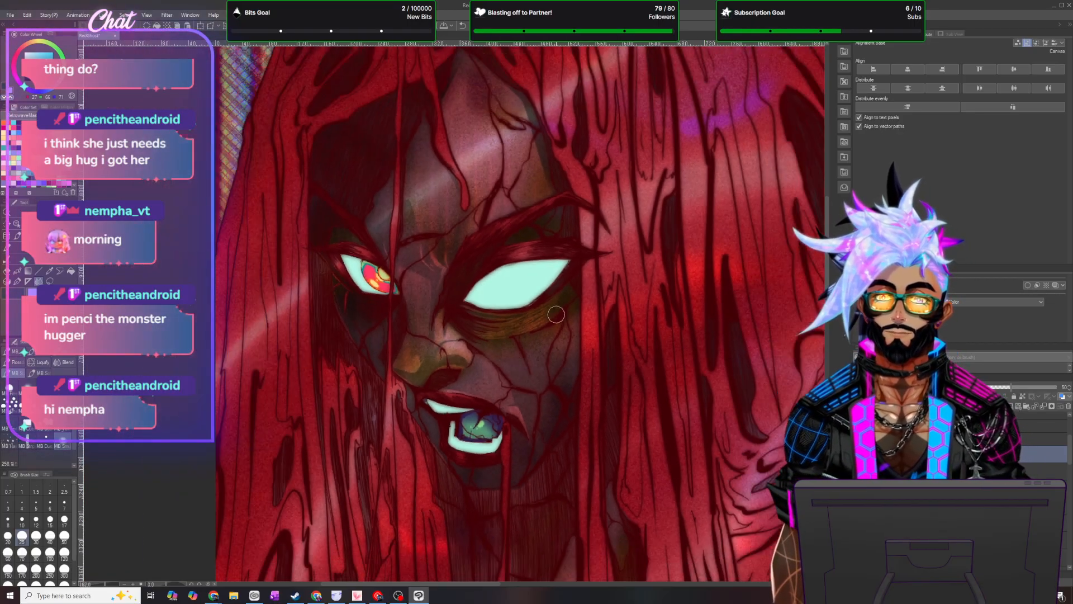
pyautogui.scroll(6, 558, 348)
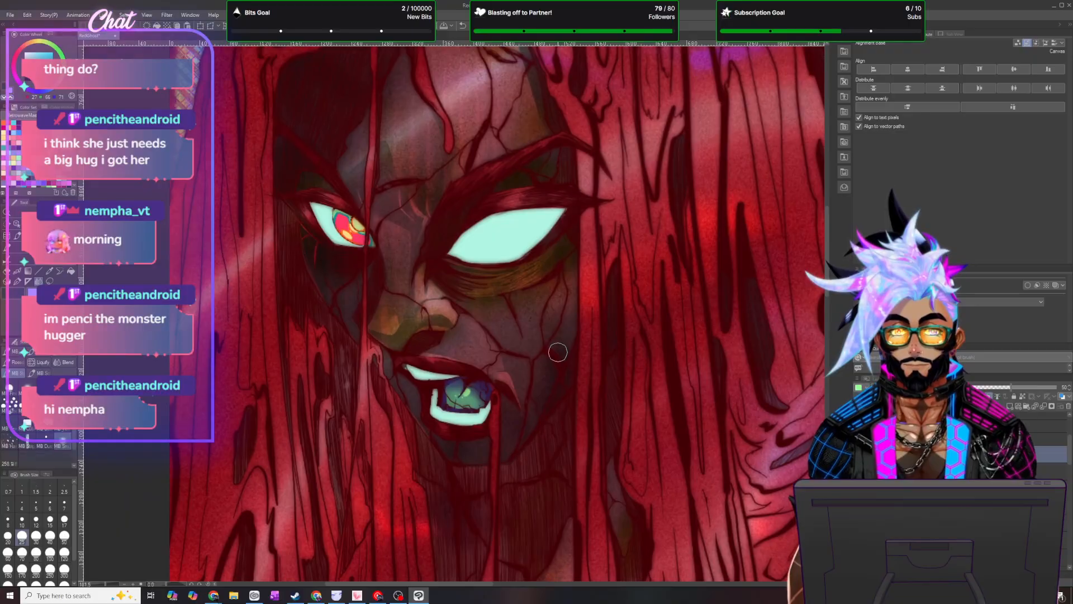
pyautogui.press('m')
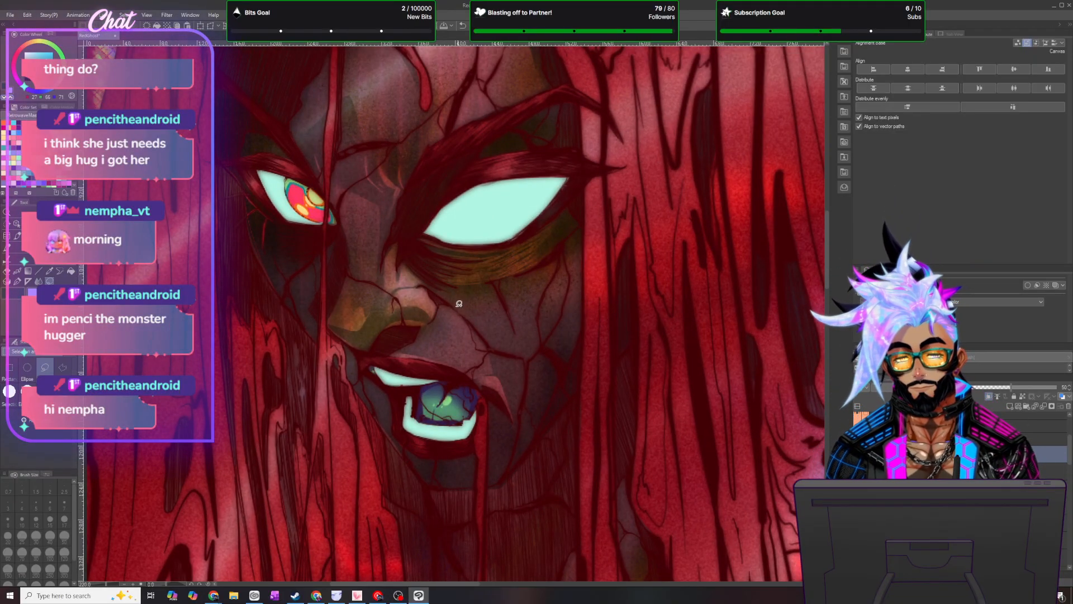
pyautogui.moveTo(449, 294); pyautogui.dragTo(512, 388)
pyautogui.moveTo(525, 428)
pyautogui.mouseDown()
pyautogui.moveTo(539, 365)
pyautogui.moveTo(574, 312)
pyautogui.moveTo(578, 240)
pyautogui.moveTo(522, 276)
pyautogui.moveTo(439, 288)
pyautogui.mouseUp()
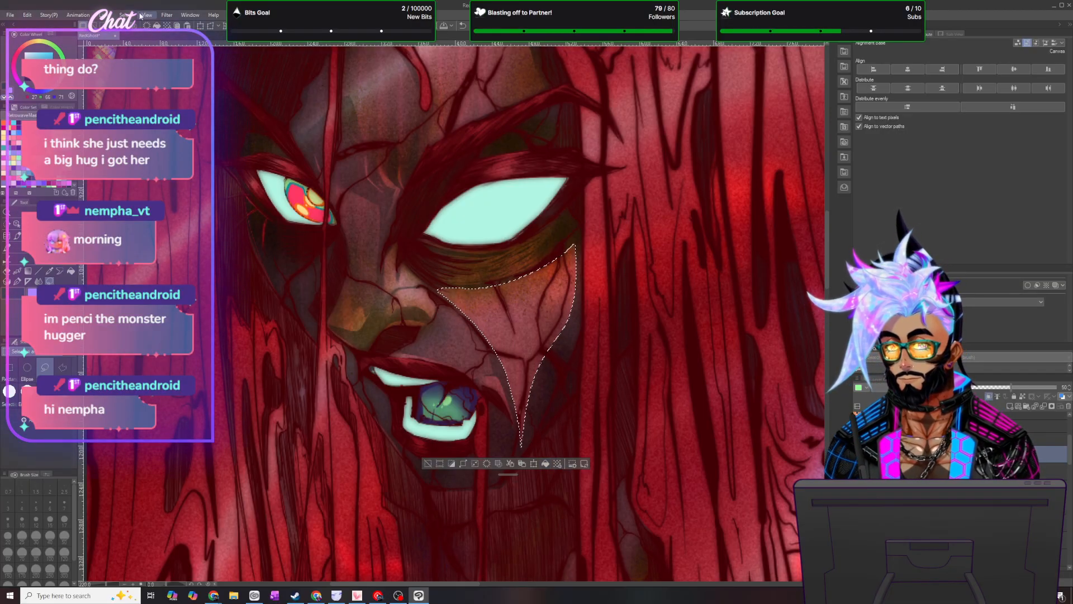
pyautogui.hotkey('ctrl', 'd')
pyautogui.click(40, 279)
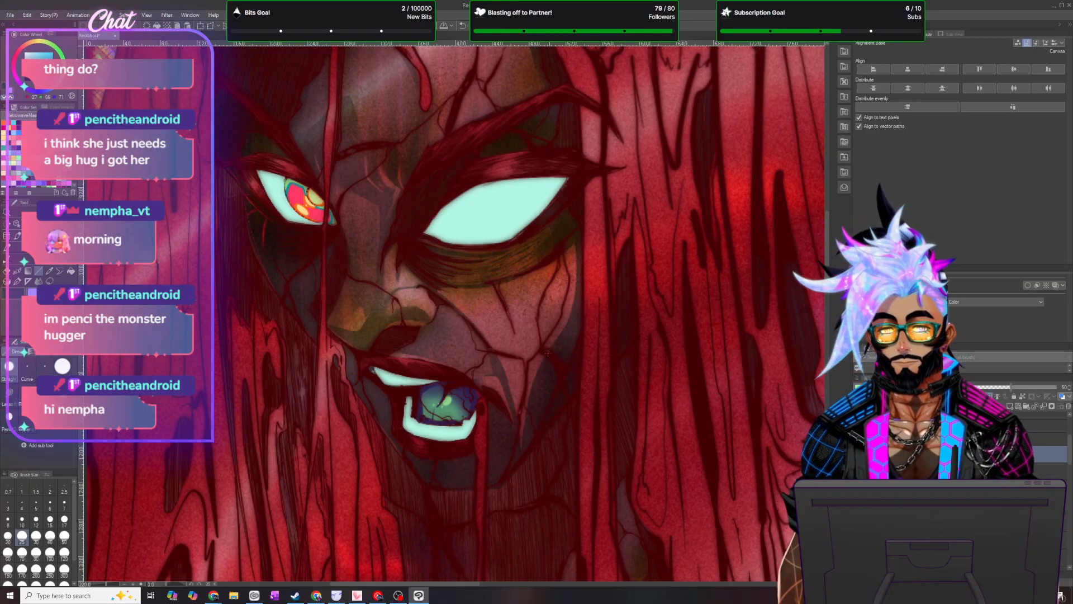
pyautogui.click(40, 281)
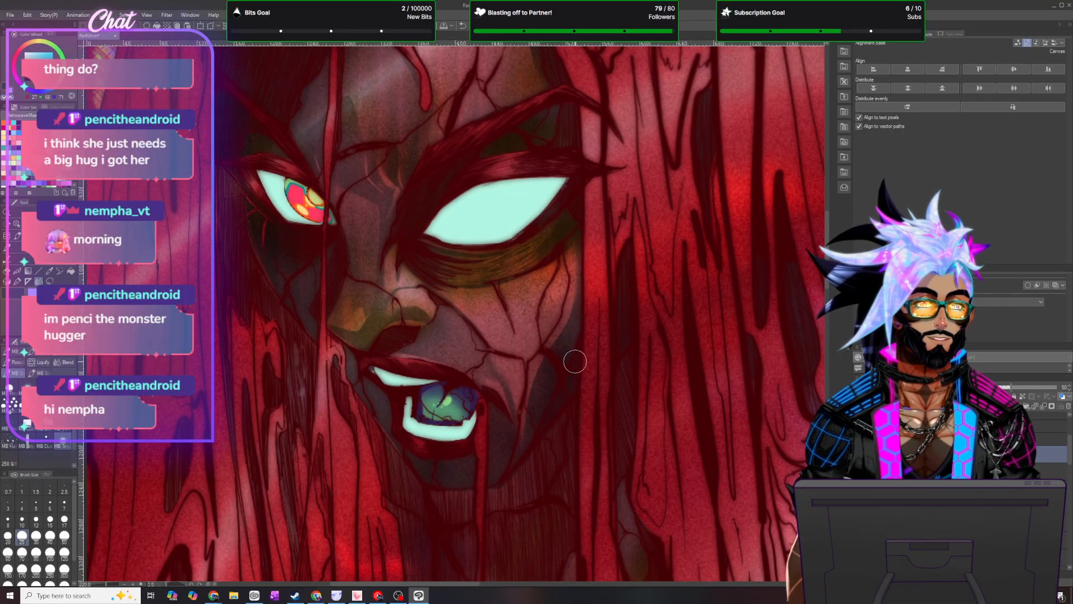
# - Lasso the curved chin area beside the mouth corner, lighten its shadow with the size 50 soft brush and deselect
pyautogui.scroll(-3, 576, 359)
pyautogui.scroll(4, 570, 419)
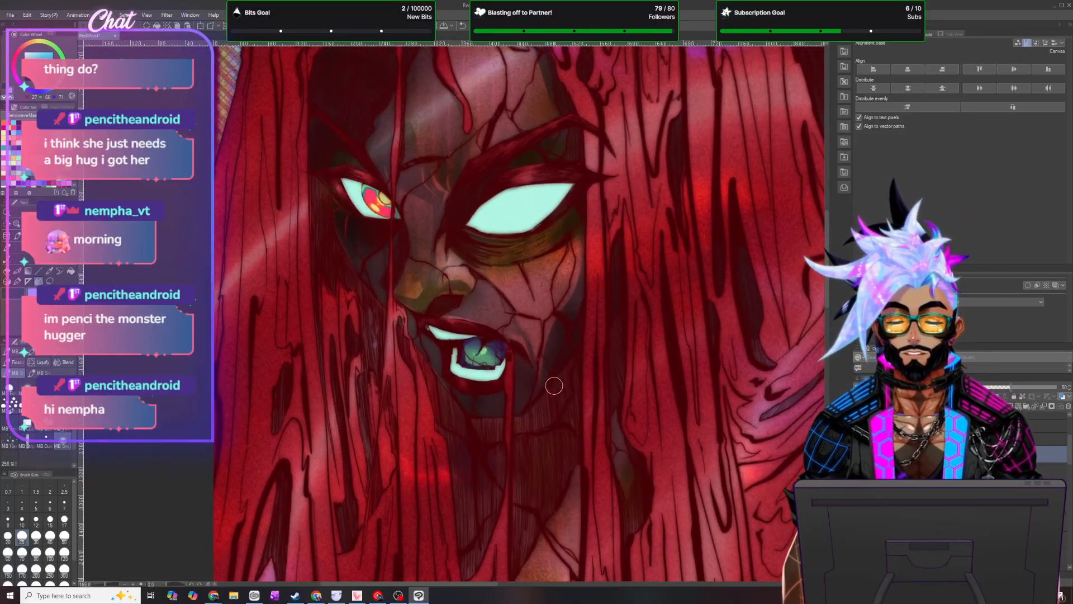
pyautogui.click(50, 282)
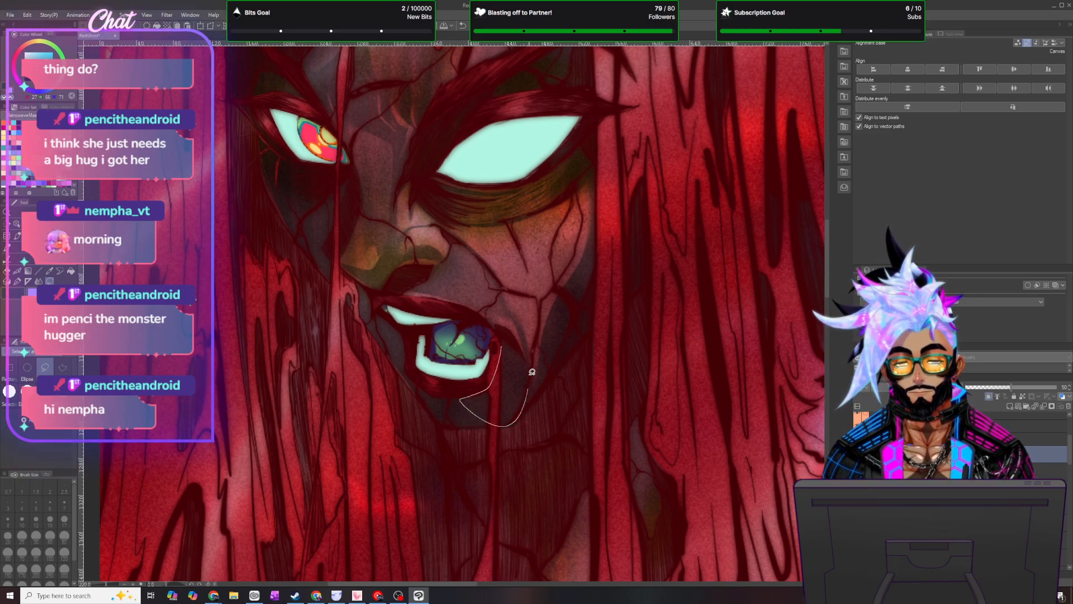
pyautogui.moveTo(504, 348); pyautogui.dragTo(502, 341)
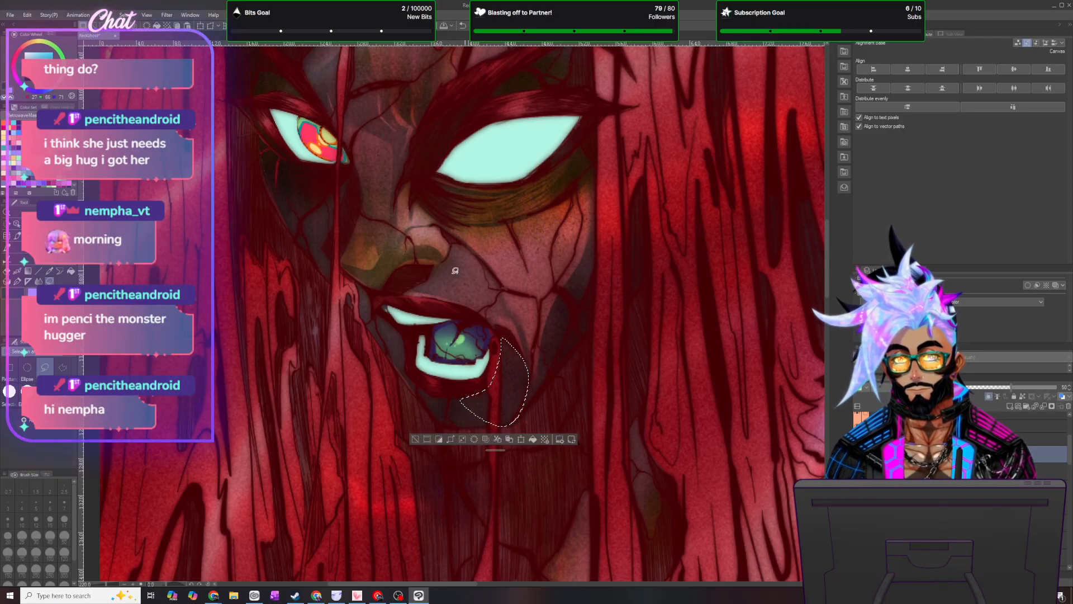
pyautogui.click(43, 282)
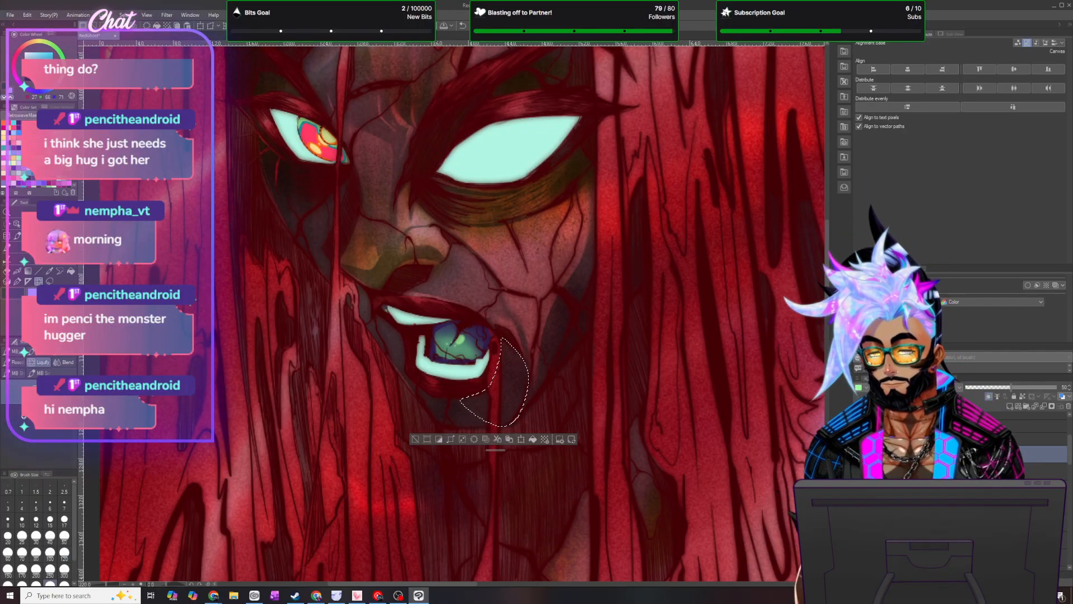
pyautogui.click(43, 371)
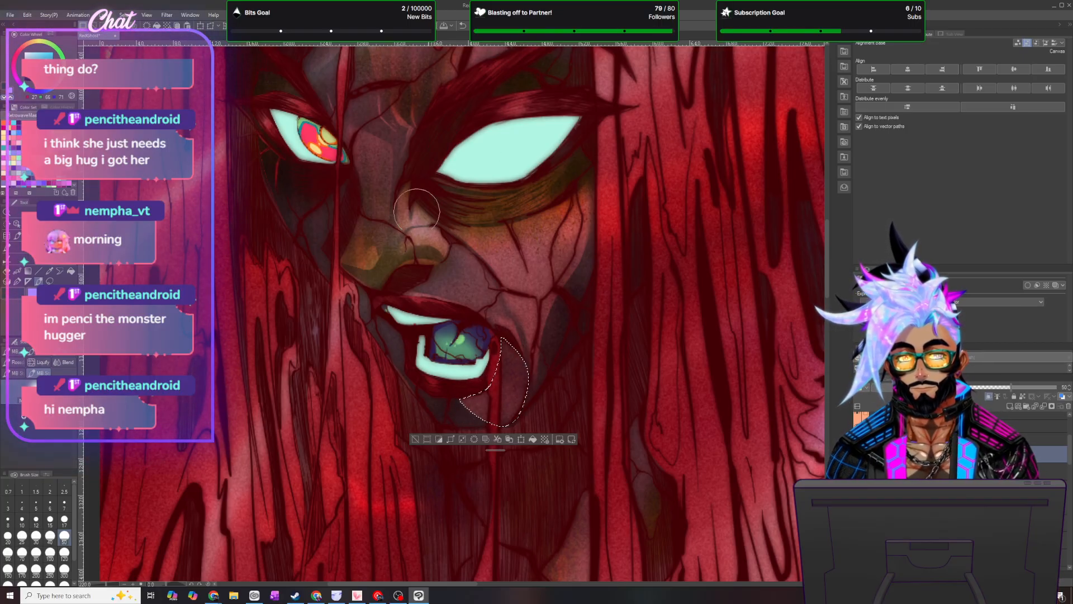
pyautogui.hotkey('ctrl', 'd')
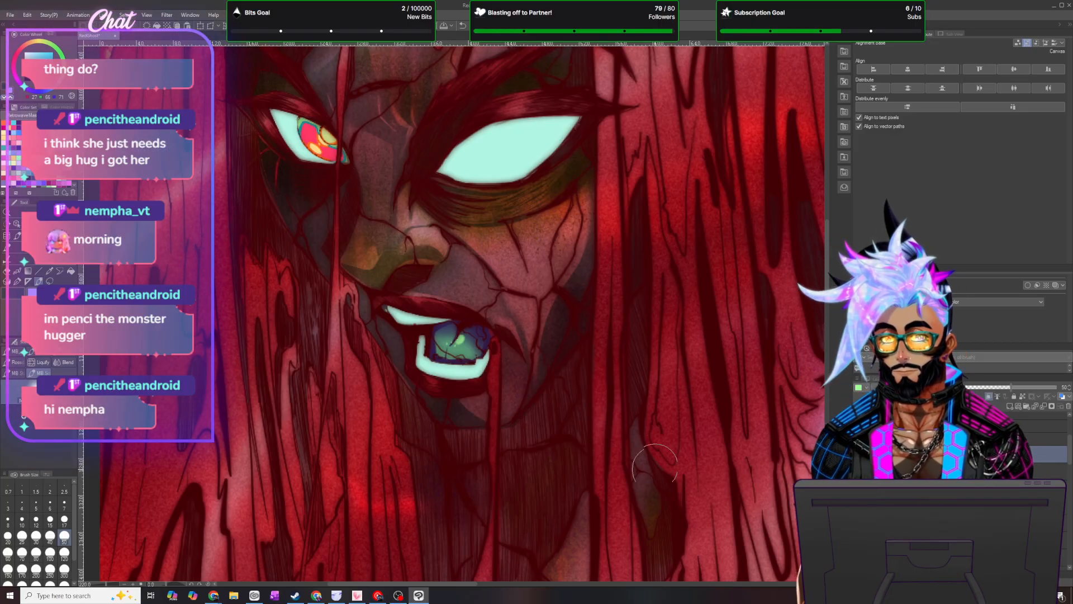
# - Lasso a small triangle on the cheek under the coloured eye, lighten its shadow with the size 50 brush and deselect
pyautogui.scroll(-10, 649, 474)
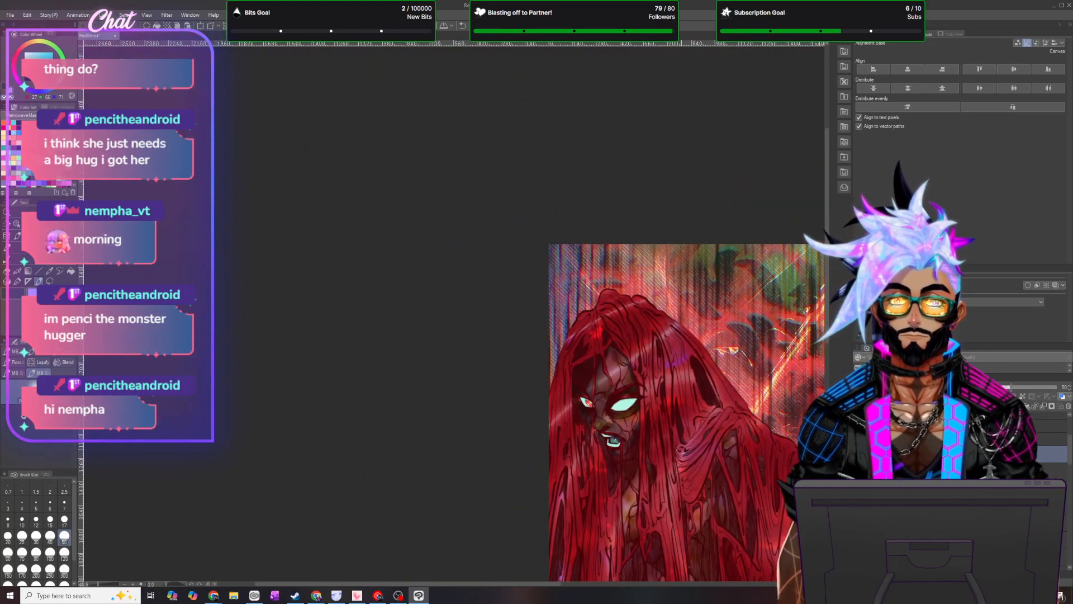
pyautogui.scroll(8, 723, 447)
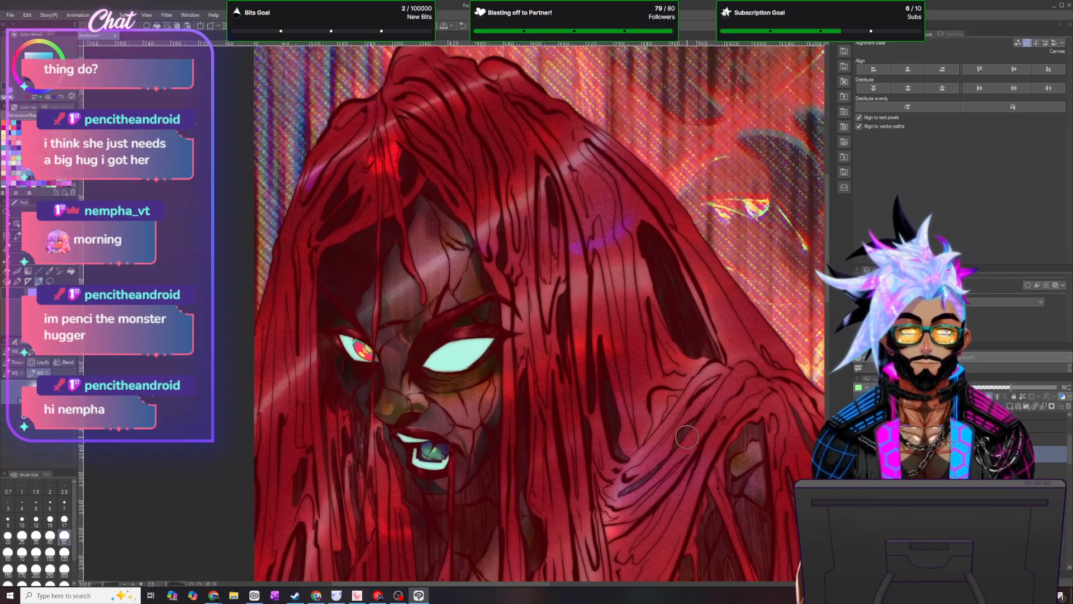
pyautogui.scroll(4, 471, 412)
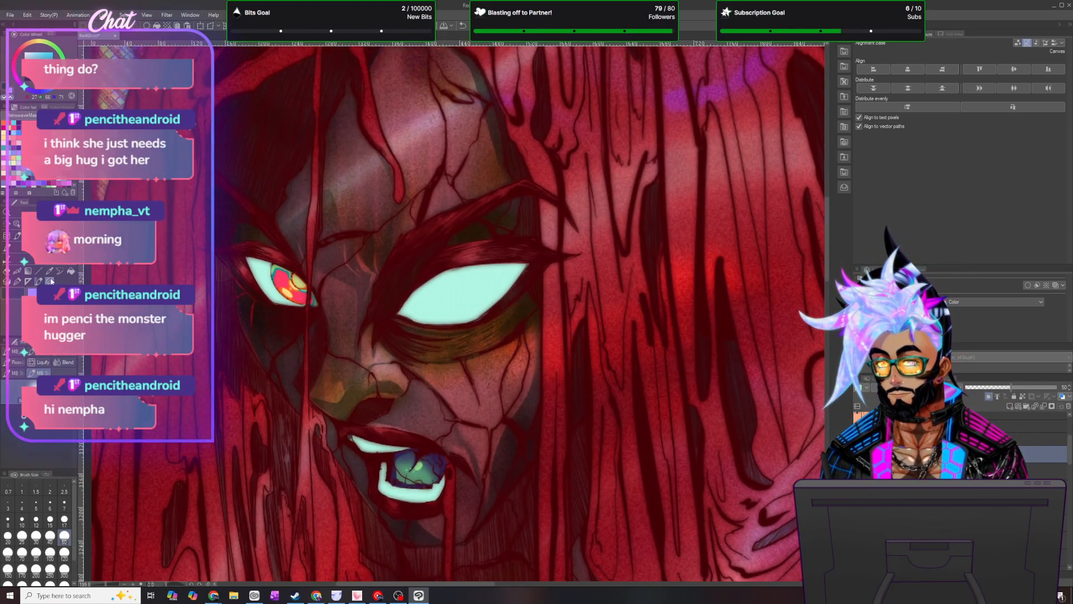
pyautogui.click(50, 281)
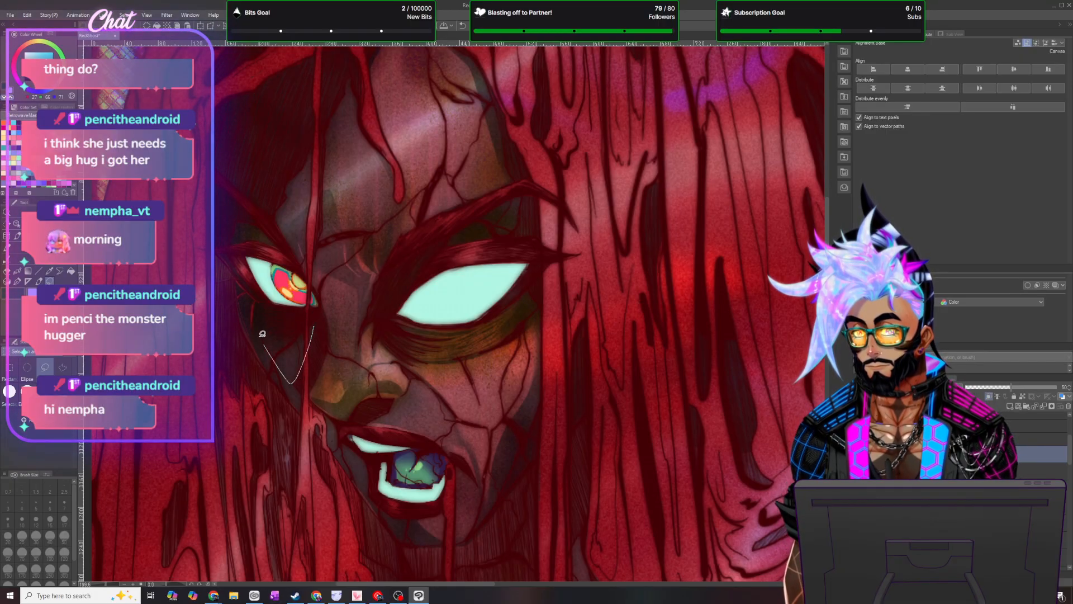
pyautogui.moveTo(316, 320); pyautogui.dragTo(314, 317)
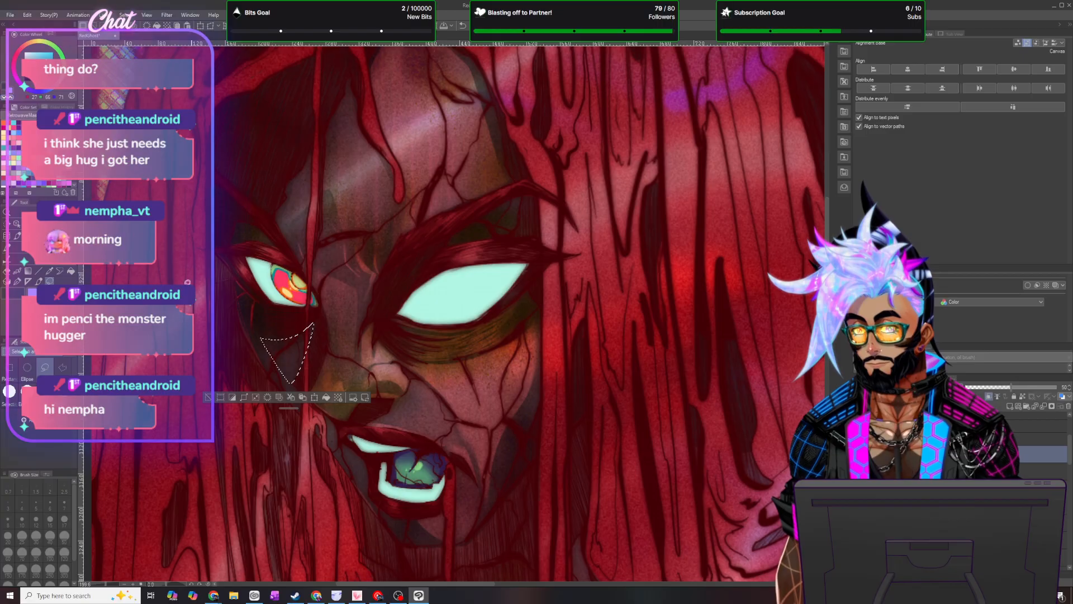
pyautogui.click(40, 281)
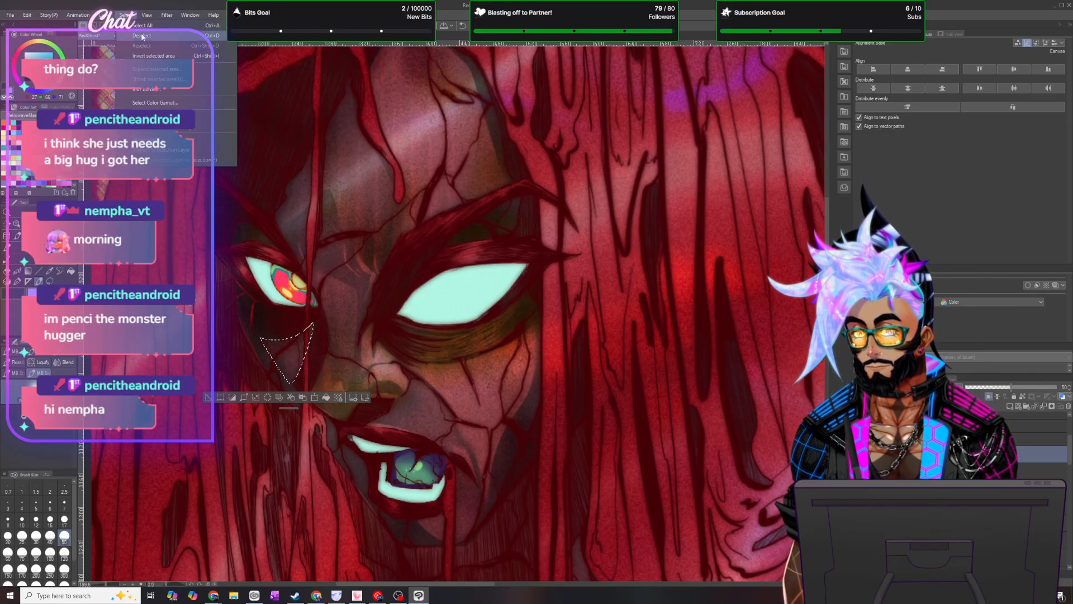
pyautogui.click(142, 37)
# - Carve thin highlight strokes into the shadows around both eyes with the size 10 pen
pyautogui.scroll(-2, 305, 229)
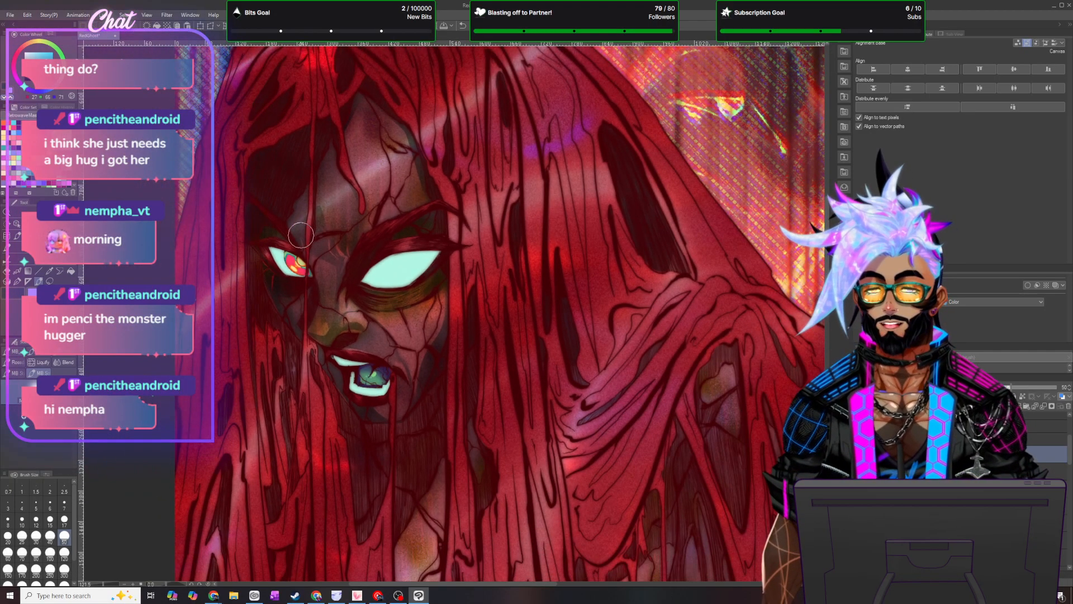
pyautogui.scroll(4, 288, 238)
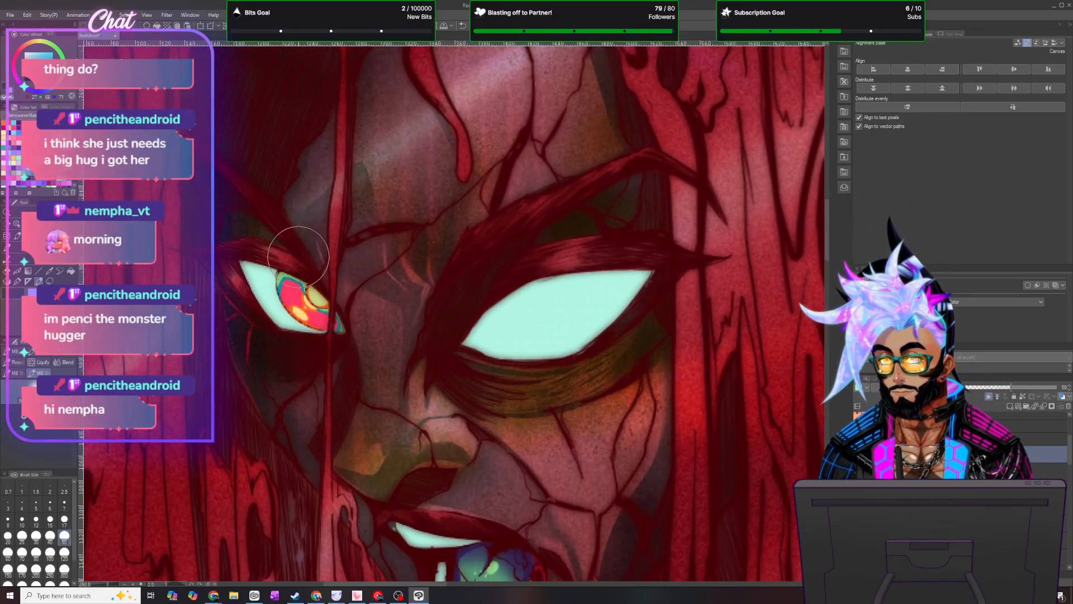
pyautogui.press('p')
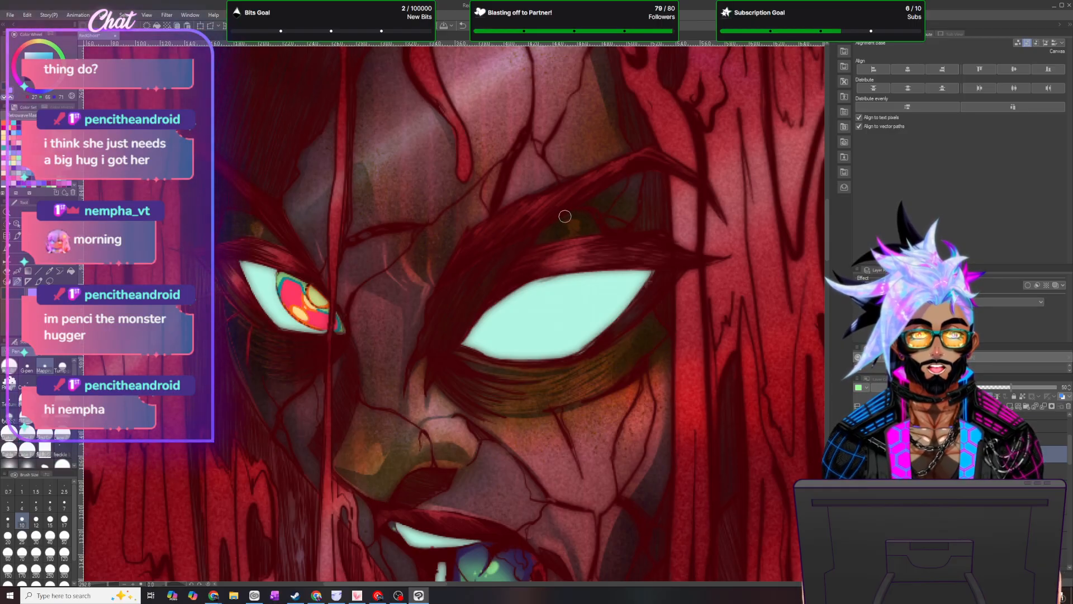
# - Check the face shading against the whole figure and save the illustration
pyautogui.scroll(-2, 599, 268)
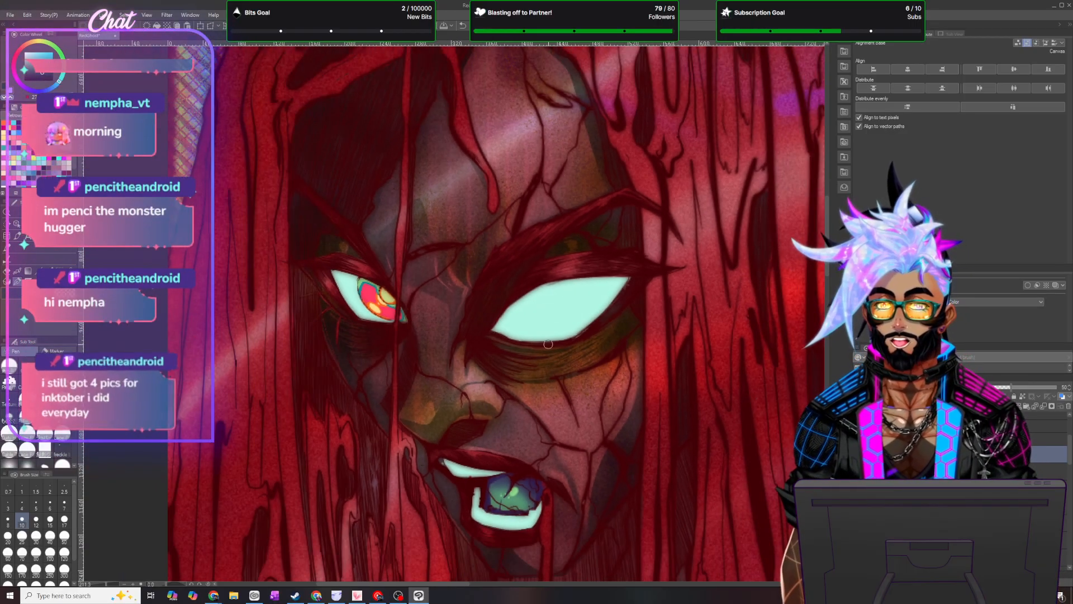
pyautogui.scroll(-5, 546, 360)
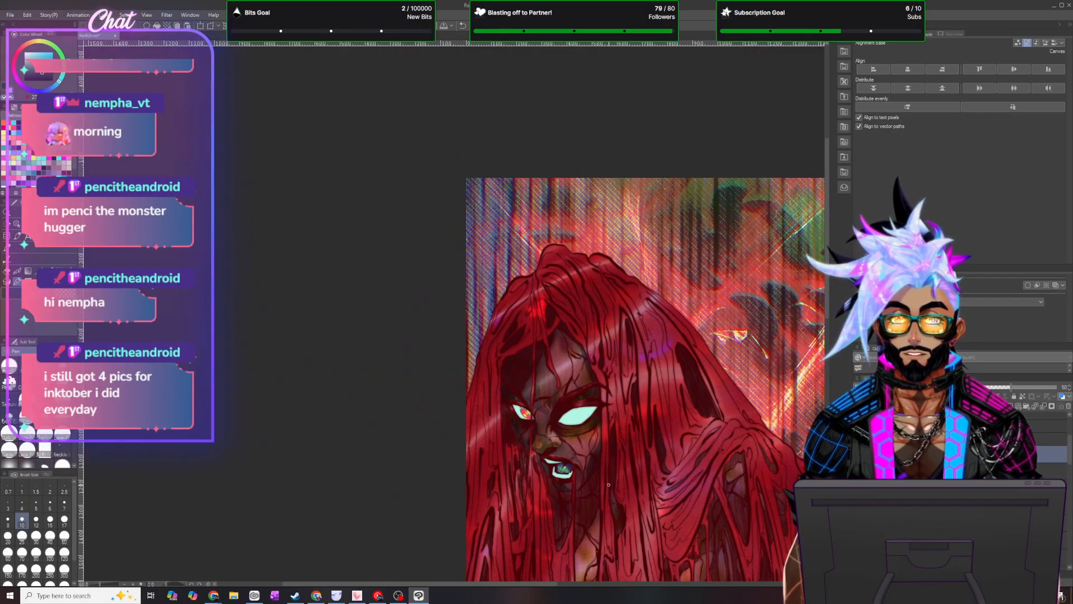
pyautogui.scroll(4, 610, 481)
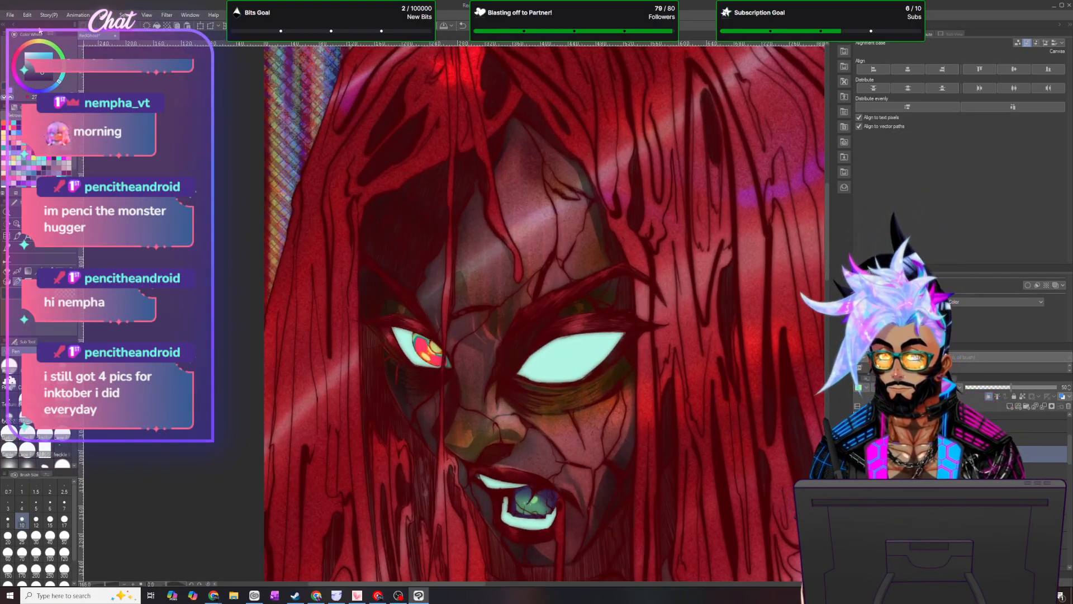
pyautogui.click(10, 16)
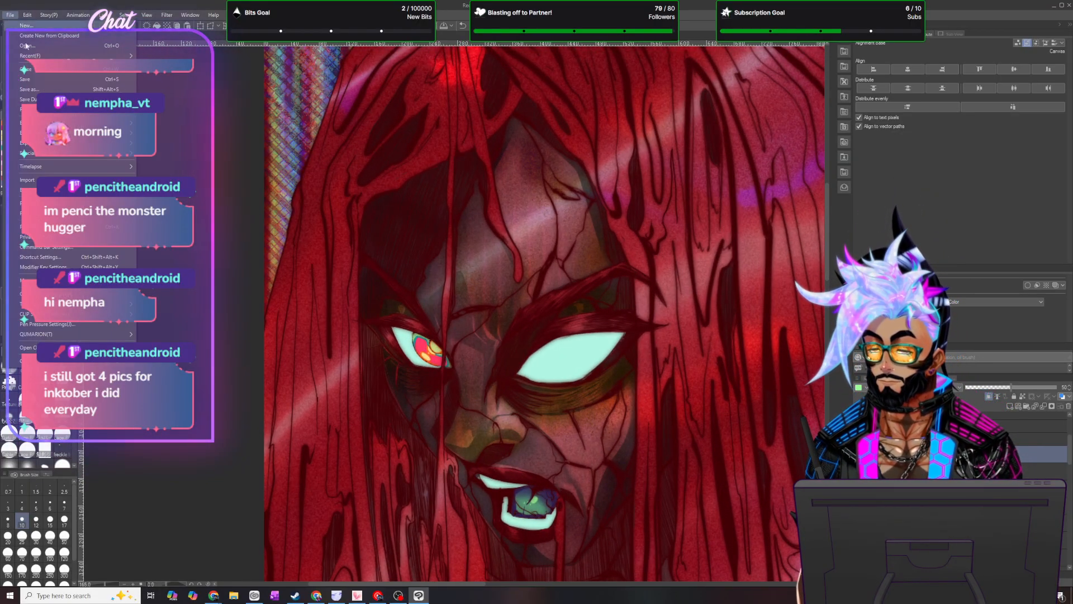
pyautogui.click(47, 75)
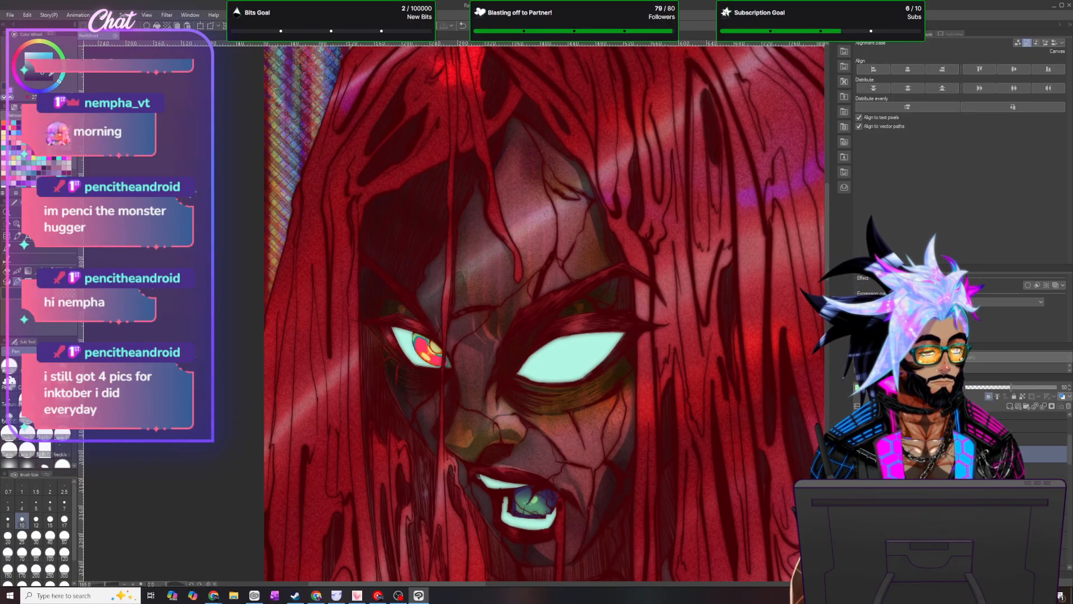
# - Lasso the figure's whole body from the chin down to the canvas bottom, fill it with the dark shadow colour and deselect
pyautogui.scroll(-10, 545, 313)
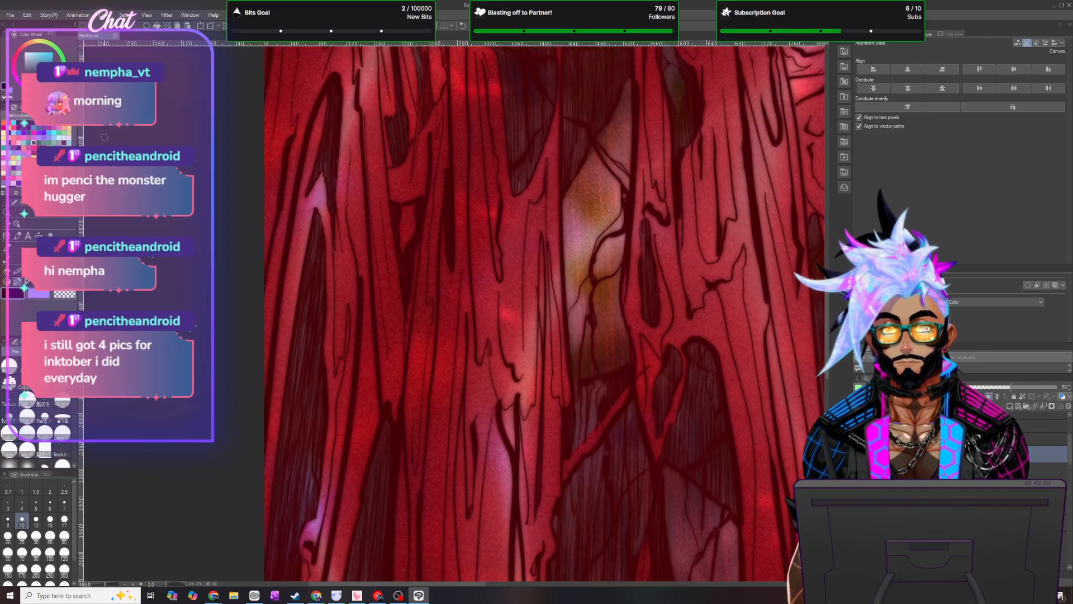
pyautogui.scroll(-6, 544, 313)
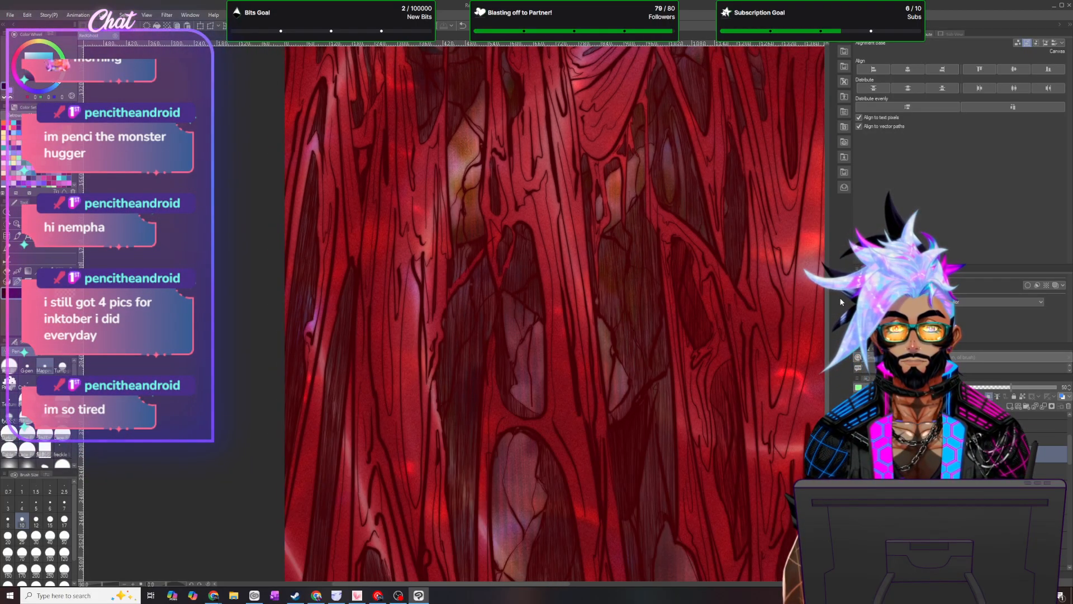
pyautogui.moveTo(827, 307); pyautogui.dragTo(828, 249)
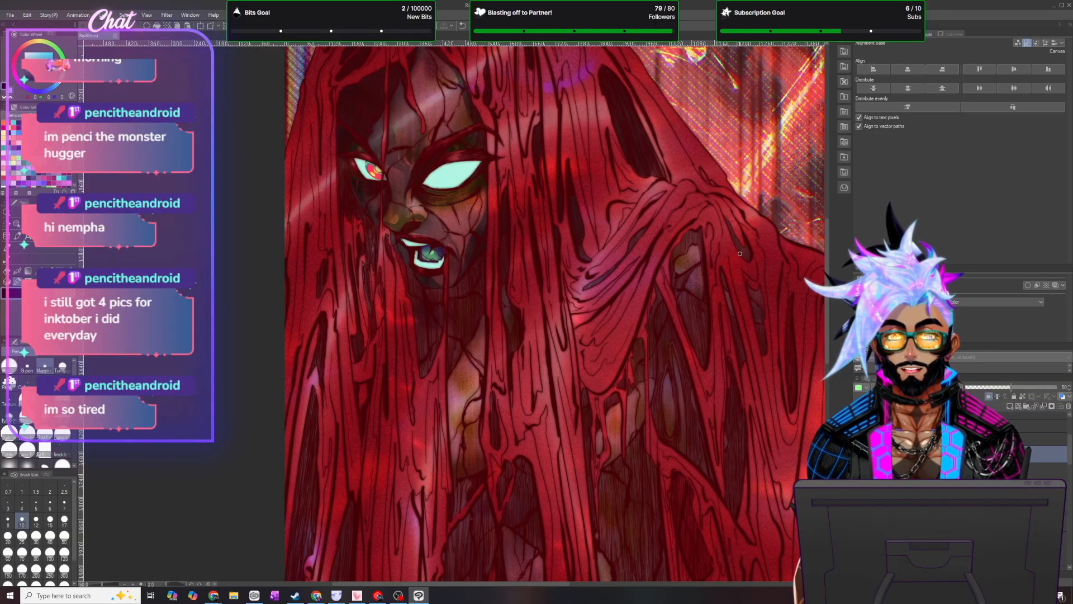
pyautogui.scroll(-1, 726, 271)
pyautogui.scroll(-5, 725, 271)
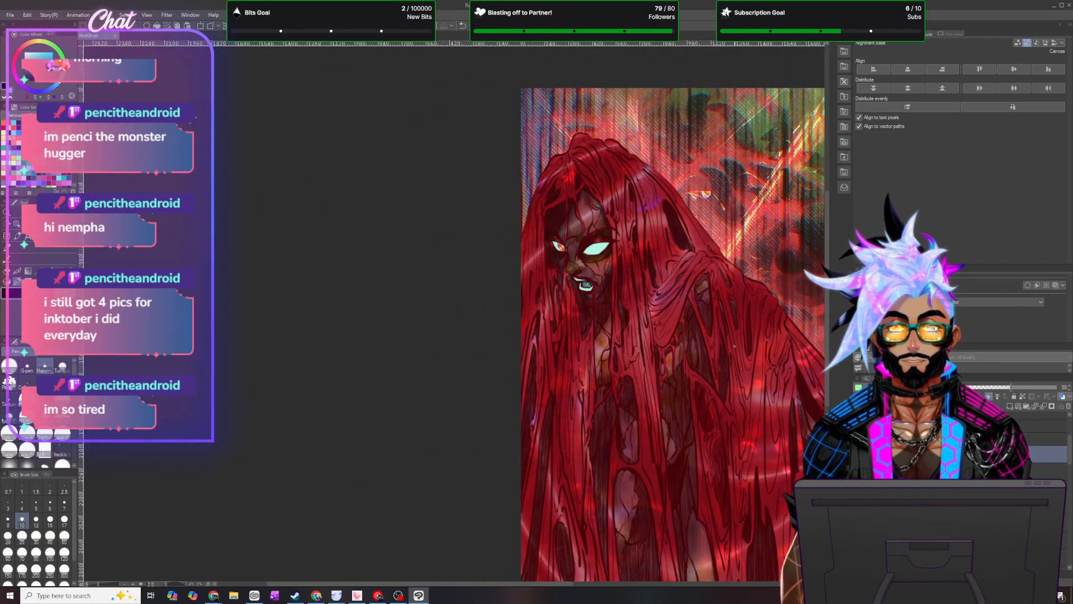
pyautogui.moveTo(543, 582); pyautogui.dragTo(596, 582)
pyautogui.moveTo(828, 325); pyautogui.dragTo(826, 359)
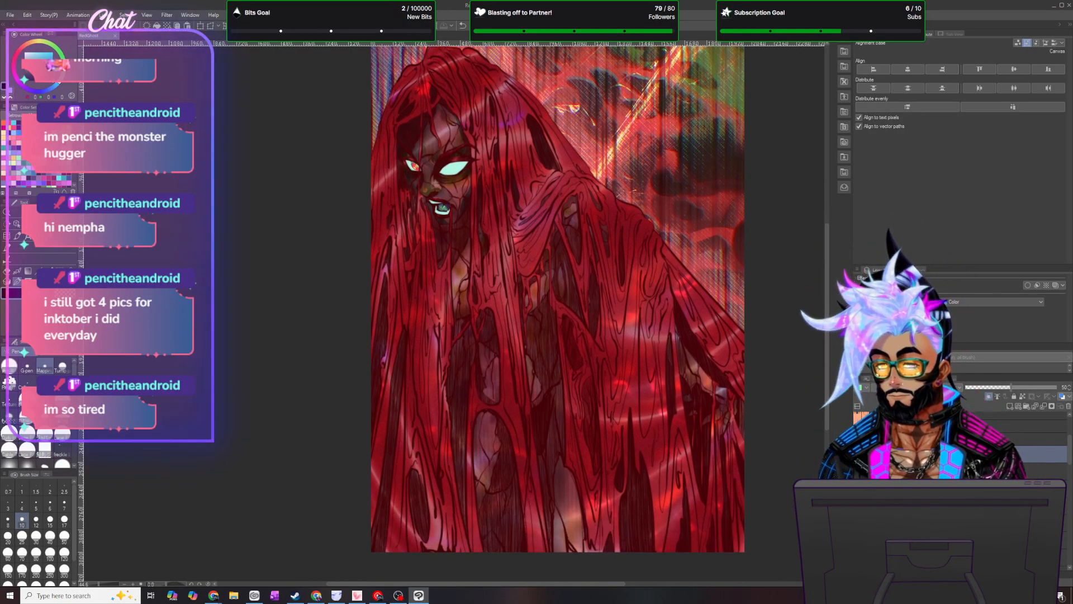
pyautogui.click(7, 224)
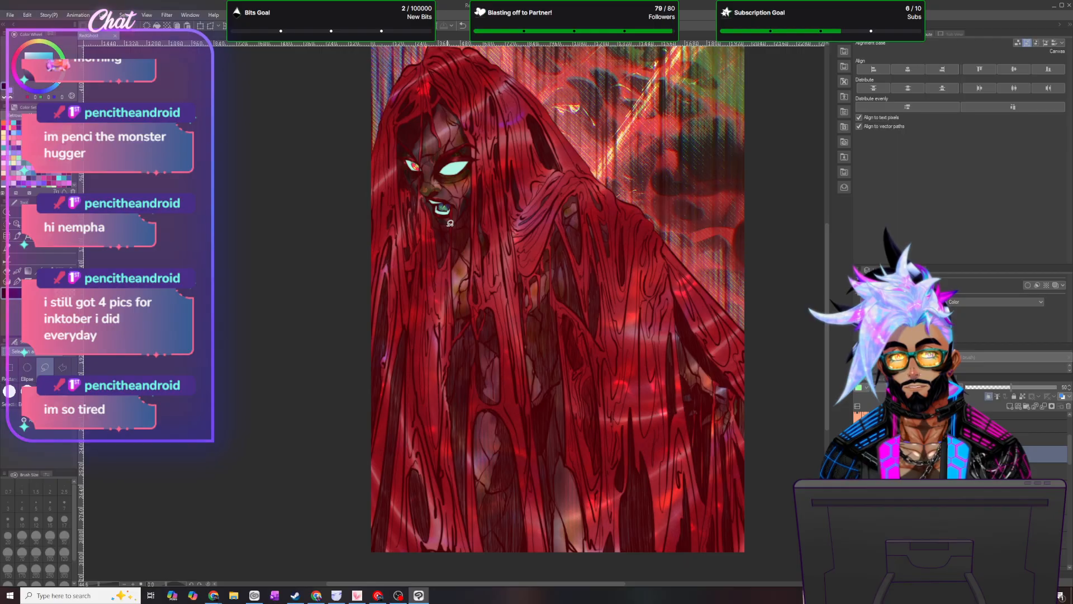
pyautogui.moveTo(456, 220)
pyautogui.mouseDown()
pyautogui.moveTo(776, 349)
pyautogui.moveTo(777, 436)
pyautogui.moveTo(391, 532)
pyautogui.moveTo(311, 347)
pyautogui.moveTo(377, 89)
pyautogui.moveTo(396, 85)
pyautogui.moveTo(452, 144)
pyautogui.mouseUp()
pyautogui.scroll(-1, 777, 447)
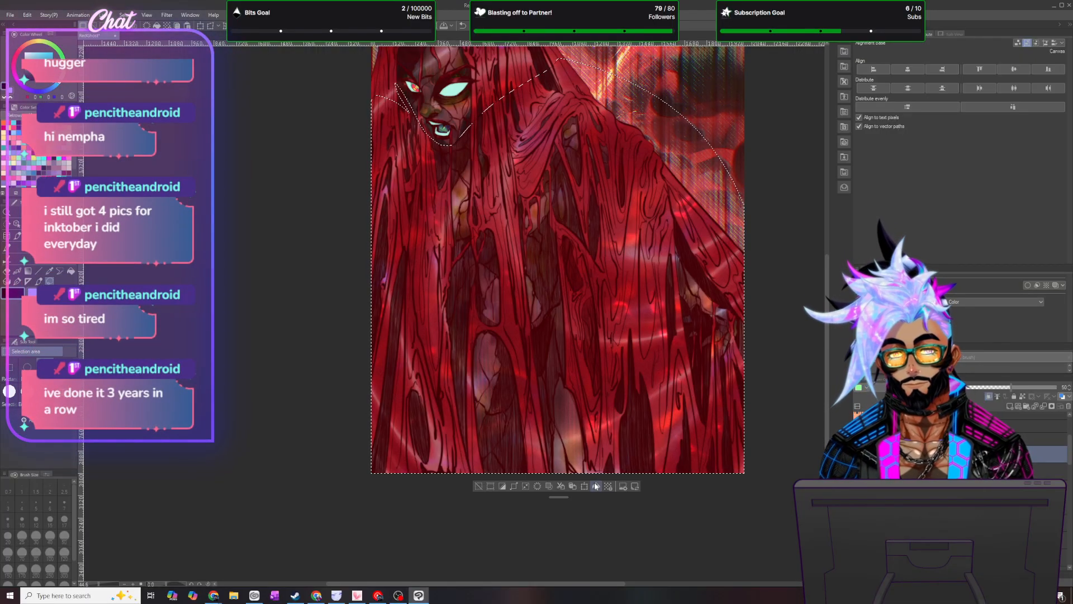
pyautogui.click(596, 486)
pyautogui.click(124, 15)
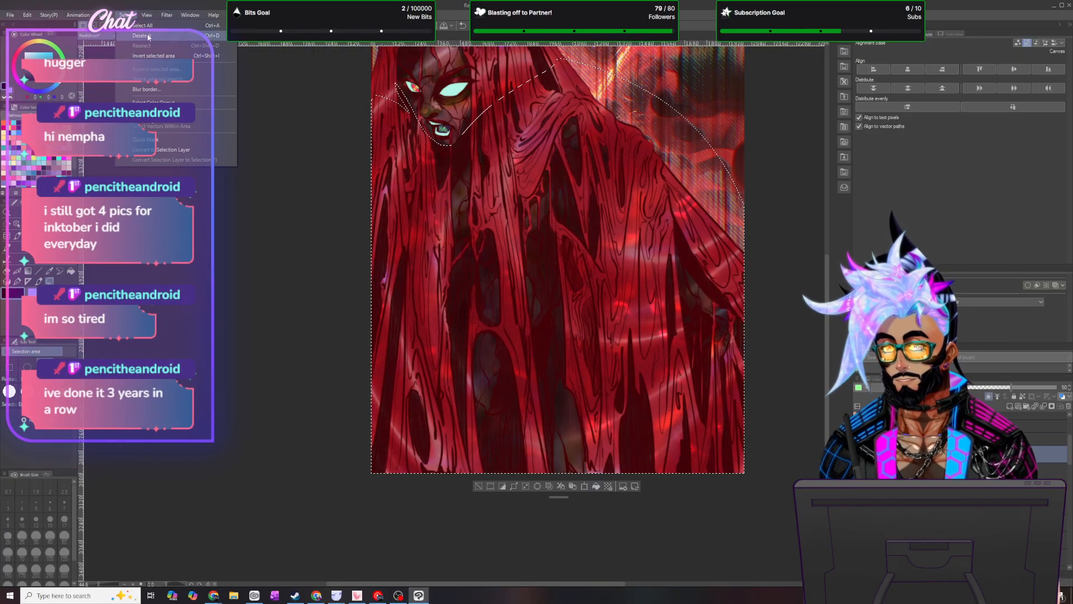
pyautogui.click(217, 32)
# - Lasso the long strip beside the coloured eye, cheek and chin, fill its gaps with shadow and deselect
pyautogui.moveTo(828, 351); pyautogui.dragTo(827, 295)
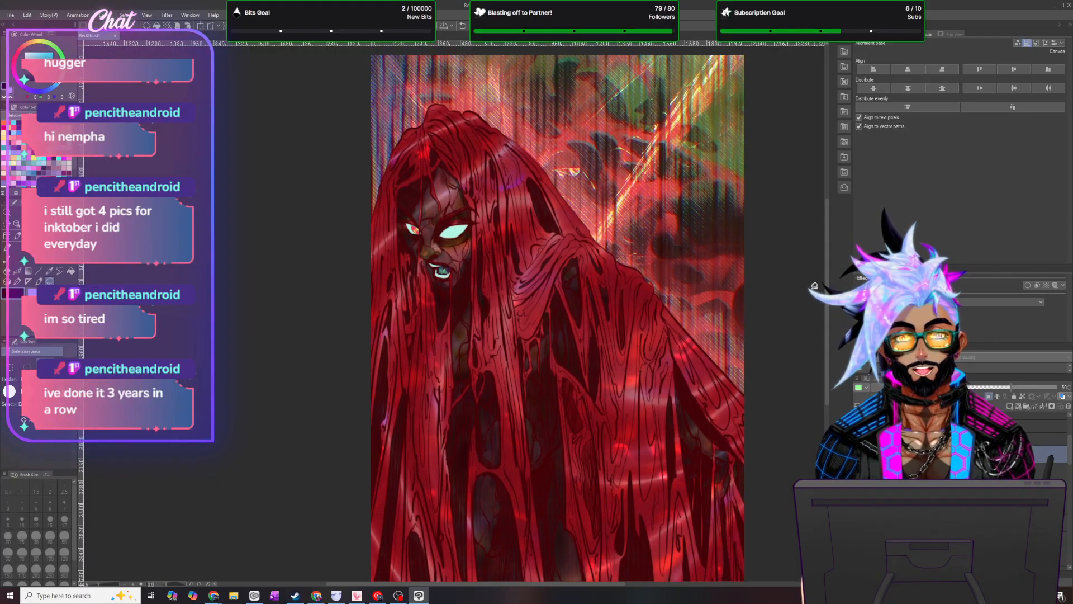
pyautogui.scroll(1, 478, 244)
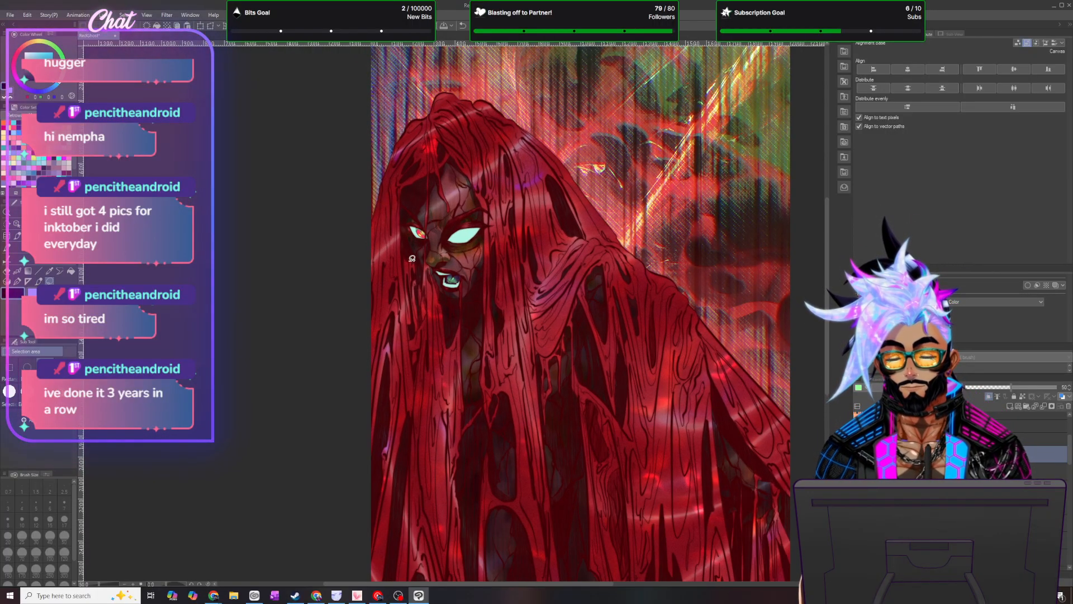
pyautogui.scroll(4, 457, 231)
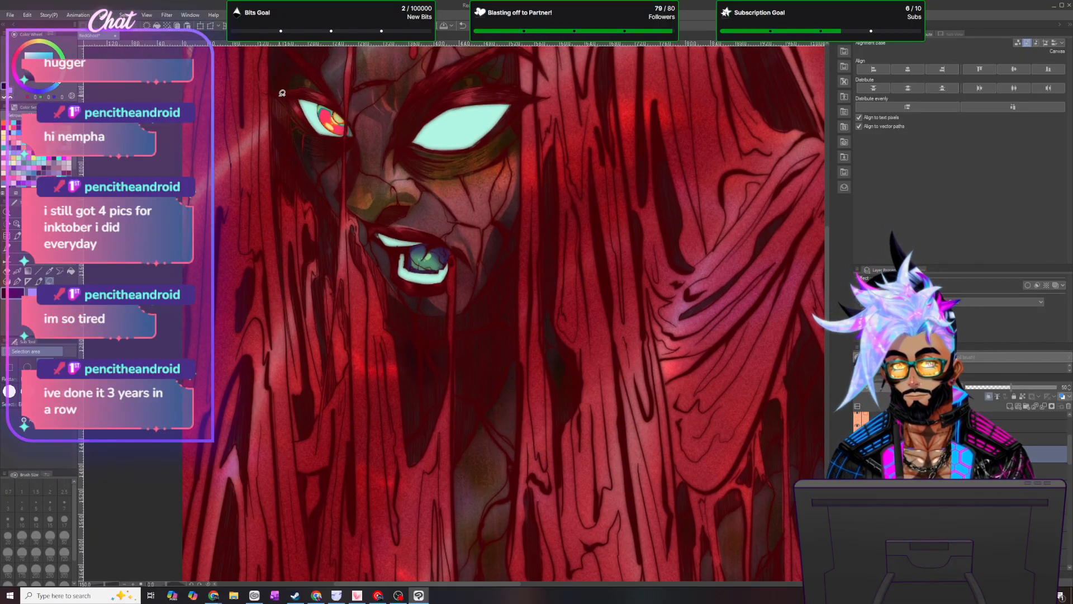
pyautogui.moveTo(270, 89)
pyautogui.mouseDown()
pyautogui.moveTo(321, 196)
pyautogui.moveTo(395, 271)
pyautogui.moveTo(431, 354)
pyautogui.moveTo(394, 474)
pyautogui.mouseUp()
pyautogui.moveTo(306, 466); pyautogui.dragTo(281, 55)
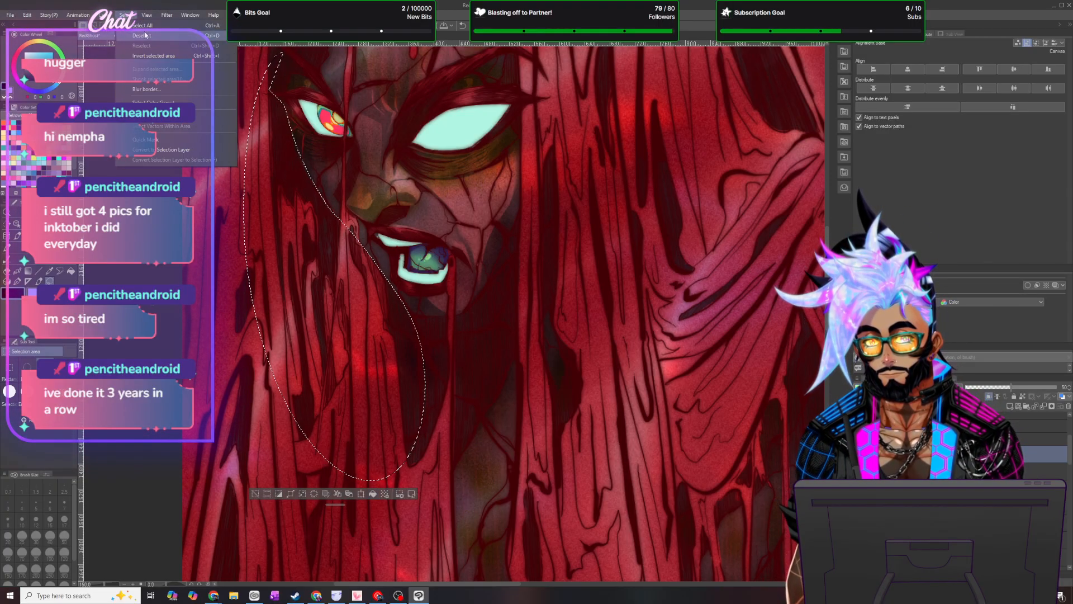
pyautogui.hotkey('ctrl', 'd')
pyautogui.scroll(-2, 506, 344)
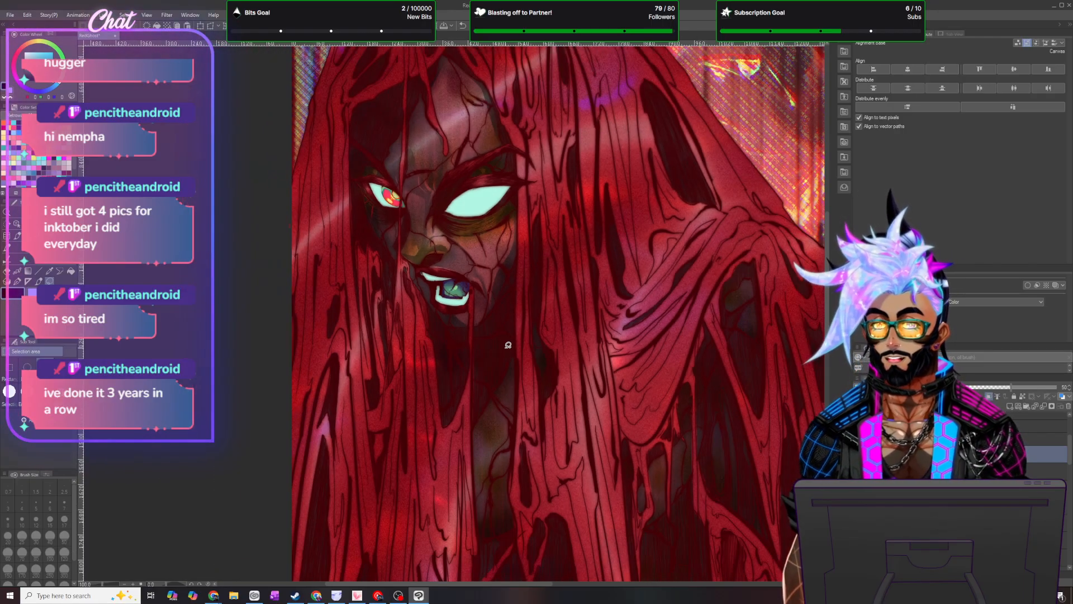
# - Lasso the exposed chest patch below the chin, clear its shadow, deselect and soften its edges with the size 120 brush
pyautogui.scroll(-3, 509, 379)
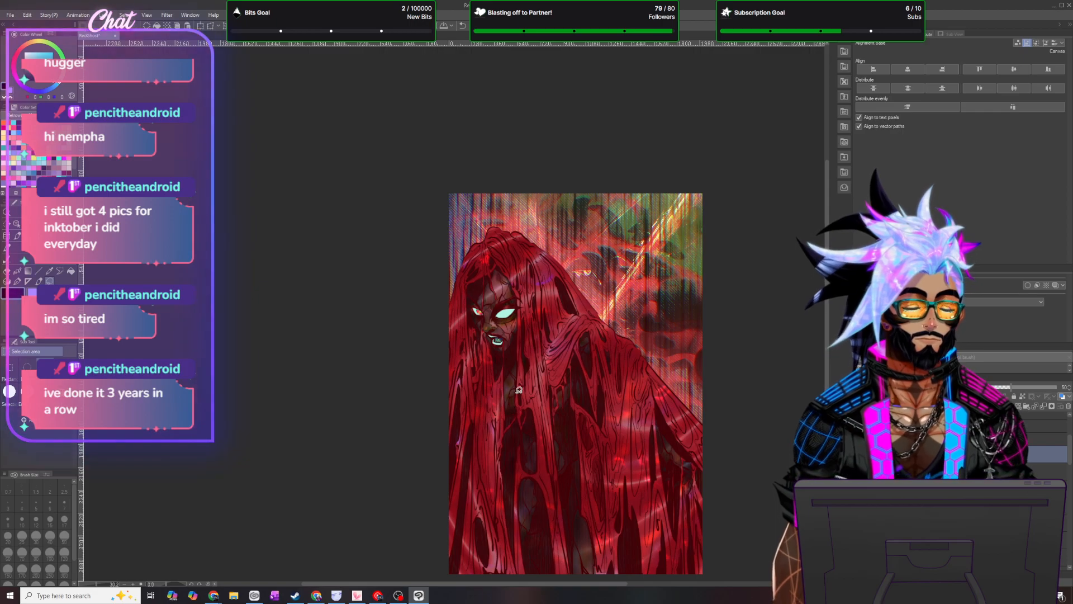
pyautogui.scroll(5, 534, 358)
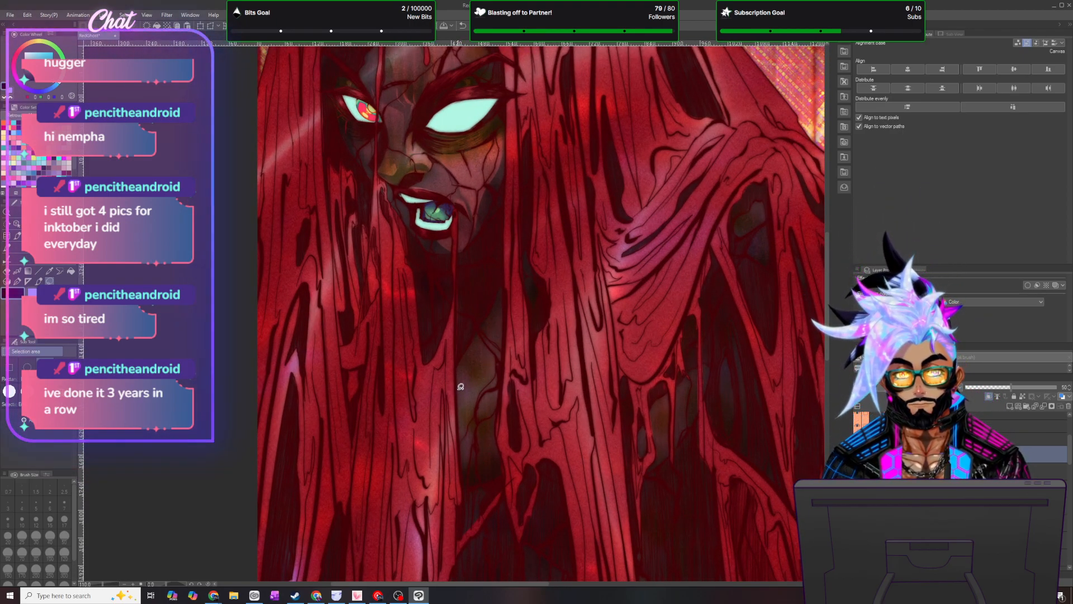
pyautogui.moveTo(452, 383)
pyautogui.mouseDown()
pyautogui.moveTo(502, 303)
pyautogui.moveTo(513, 341)
pyautogui.moveTo(486, 456)
pyautogui.moveTo(442, 420)
pyautogui.moveTo(450, 380)
pyautogui.mouseUp()
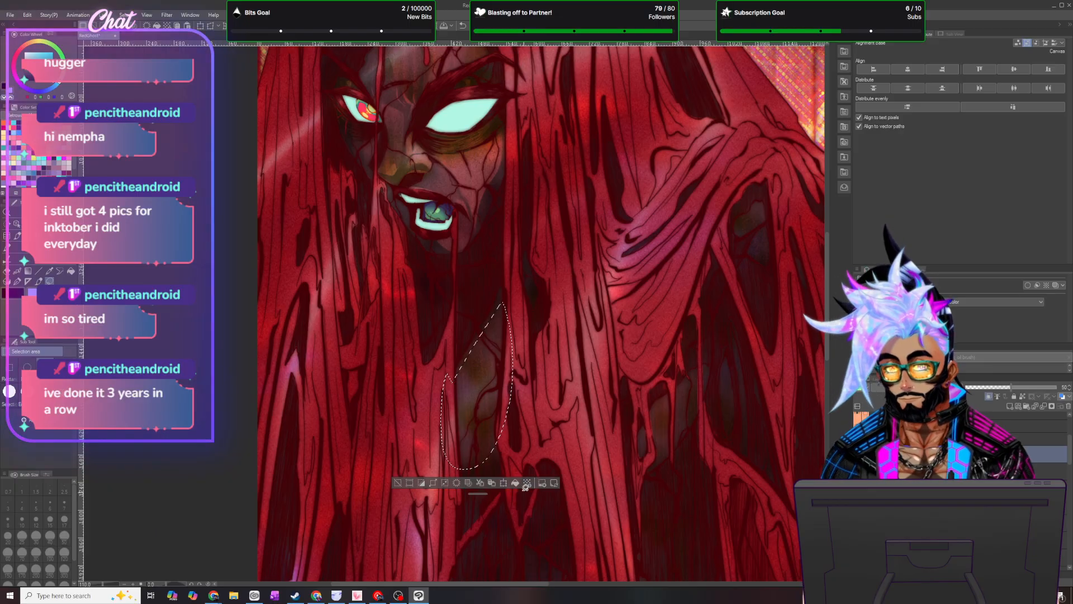
pyautogui.click(515, 482)
pyautogui.click(125, 15)
pyautogui.click(136, 37)
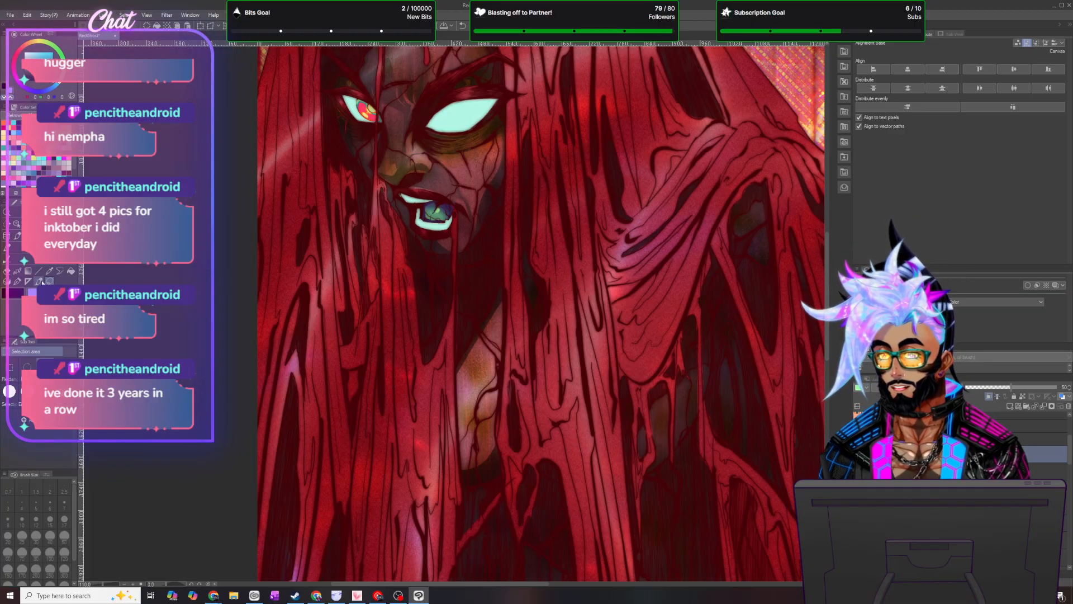
pyautogui.click(40, 282)
pyautogui.click(16, 373)
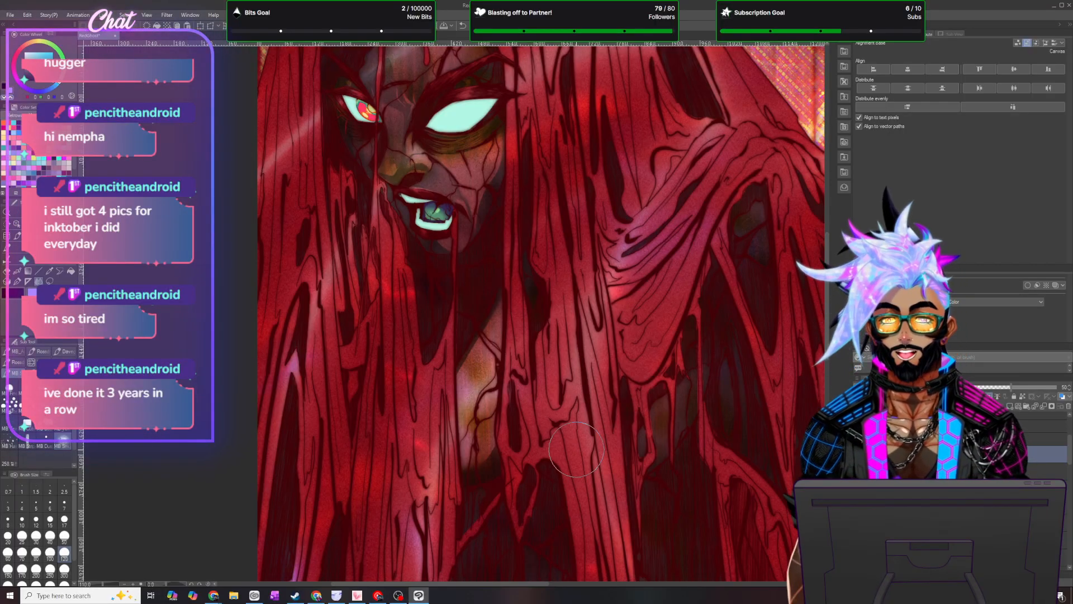
# - Lasso the exposed skin patch under the draped shoulder cloth, clear its shadow, deselect and soften it with the size 120 brush
pyautogui.scroll(-4, 577, 450)
pyautogui.scroll(1, 584, 459)
pyautogui.moveTo(640, 478); pyautogui.dragTo(589, 433)
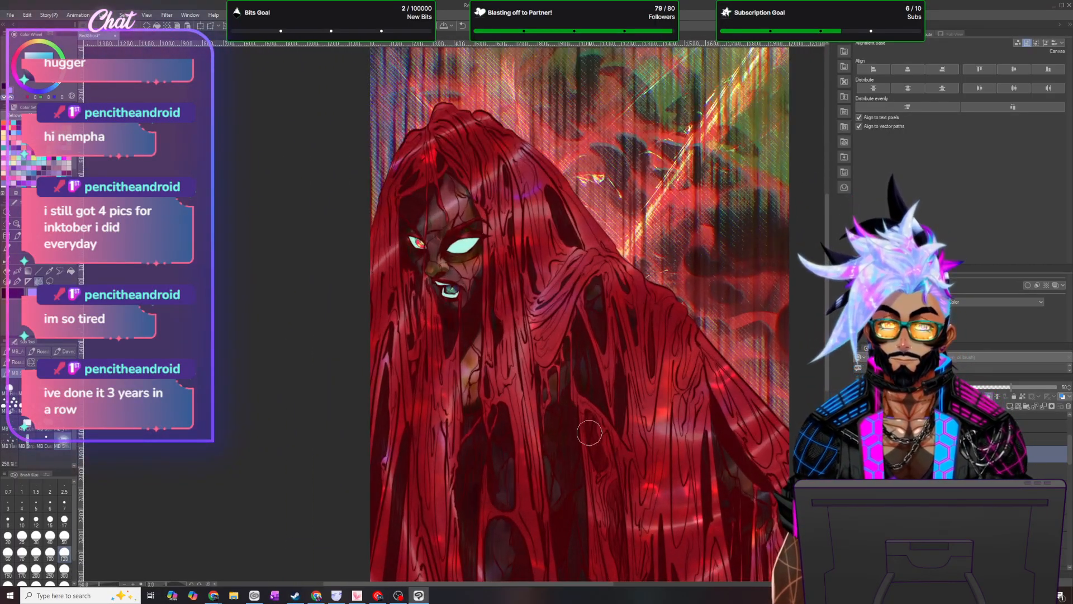
pyautogui.scroll(1, 590, 433)
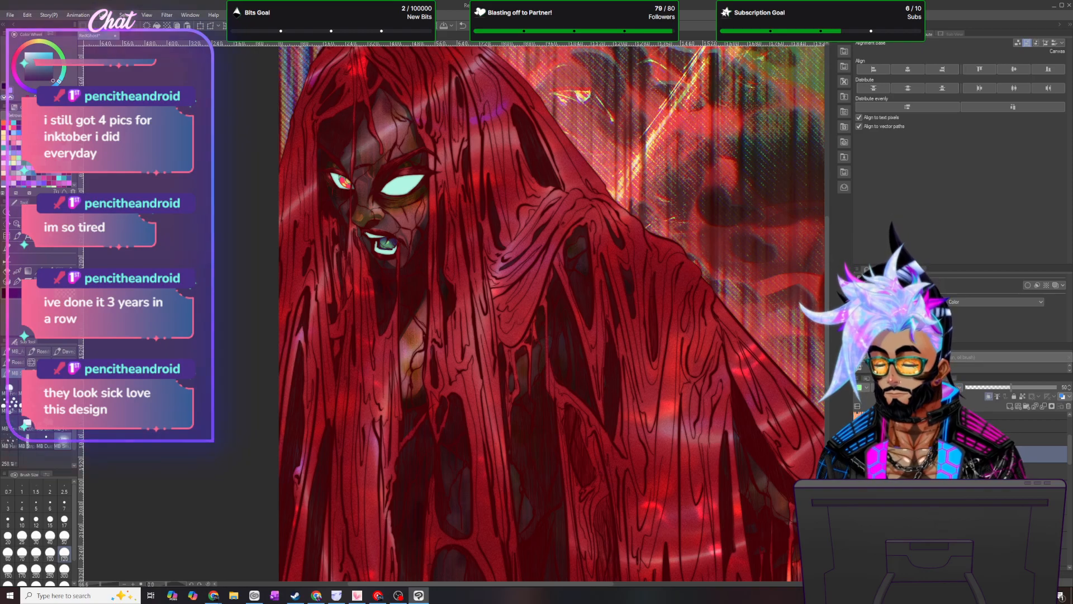
pyautogui.press('m')
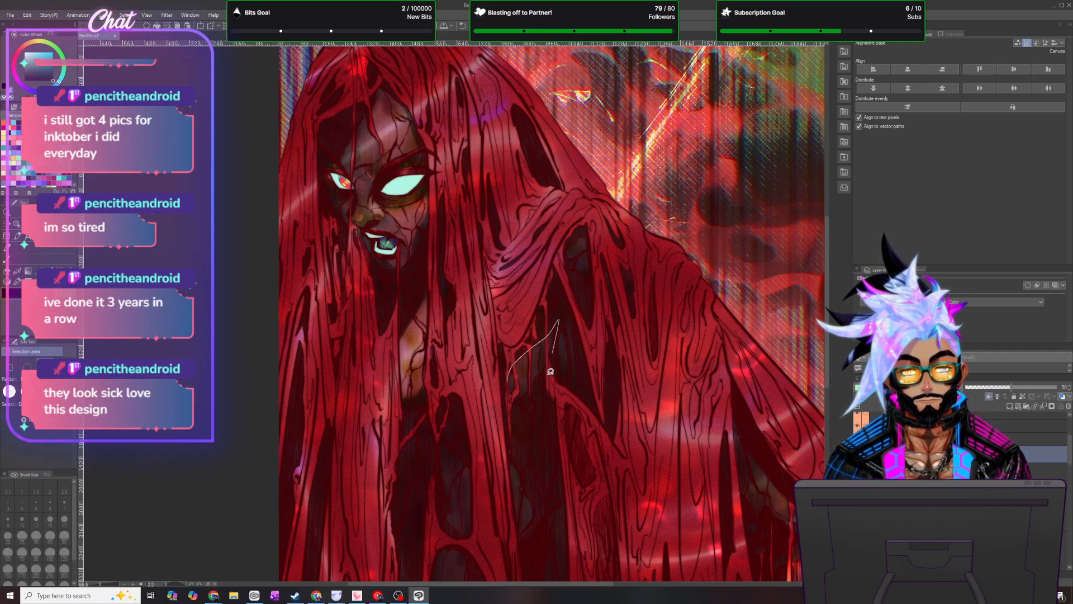
pyautogui.moveTo(526, 399); pyautogui.dragTo(546, 319)
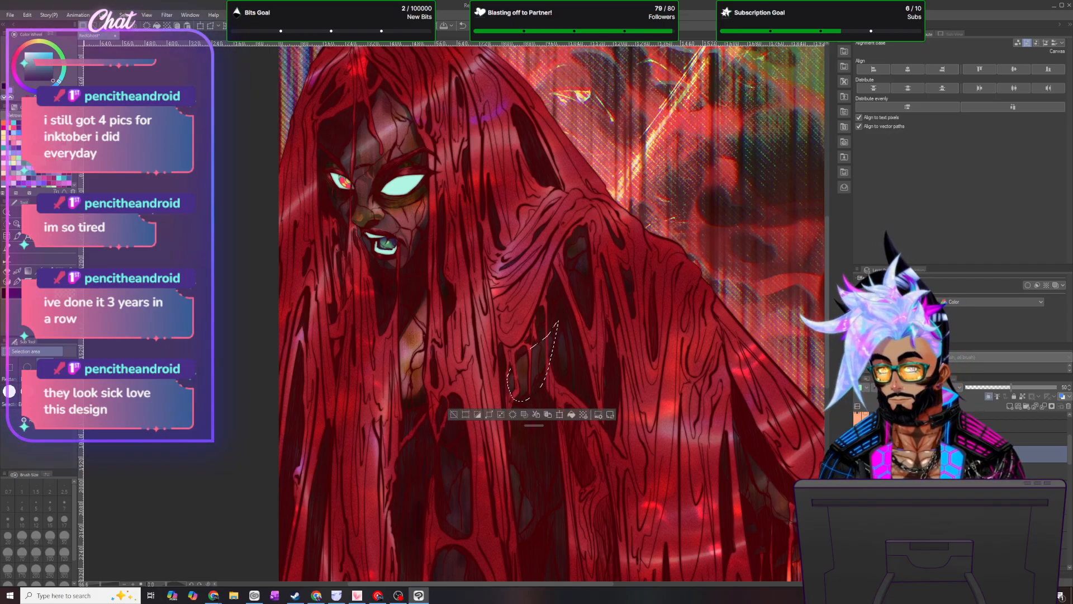
pyautogui.click(571, 414)
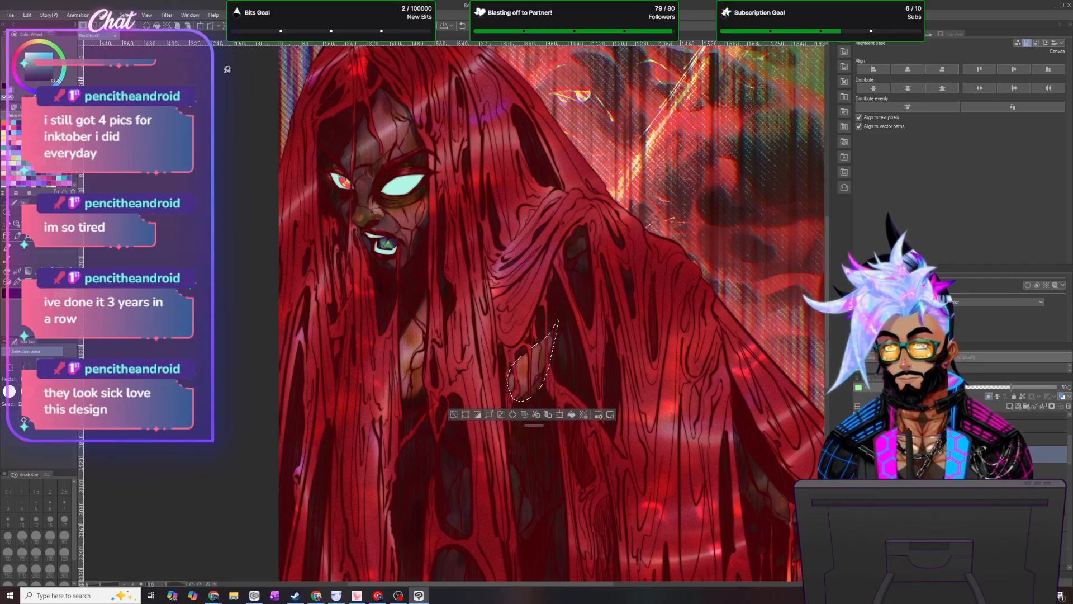
pyautogui.click(142, 35)
pyautogui.press('b')
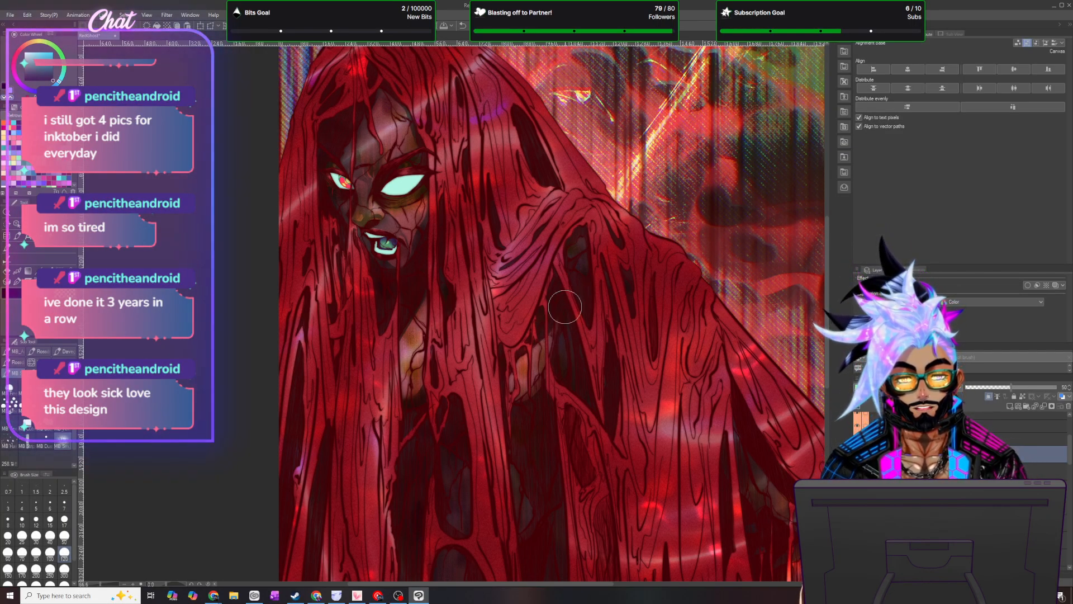
# - Lasso the small skin opening at the shoulder, clear its shadow, deselect and return to the size 120 brush
pyautogui.scroll(-3, 652, 344)
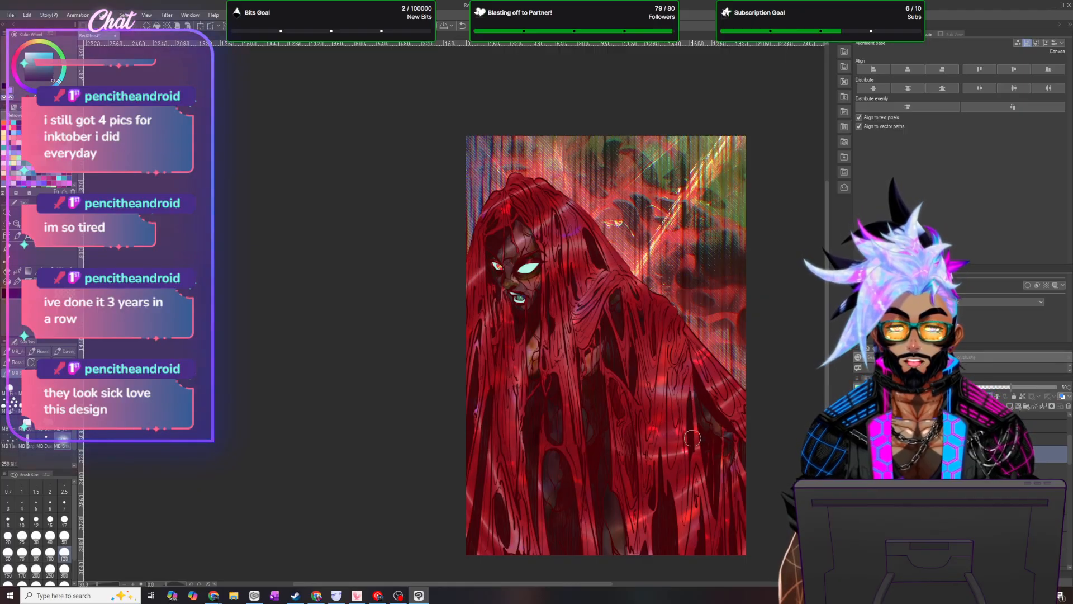
pyautogui.scroll(1, 691, 437)
pyautogui.scroll(2, 650, 320)
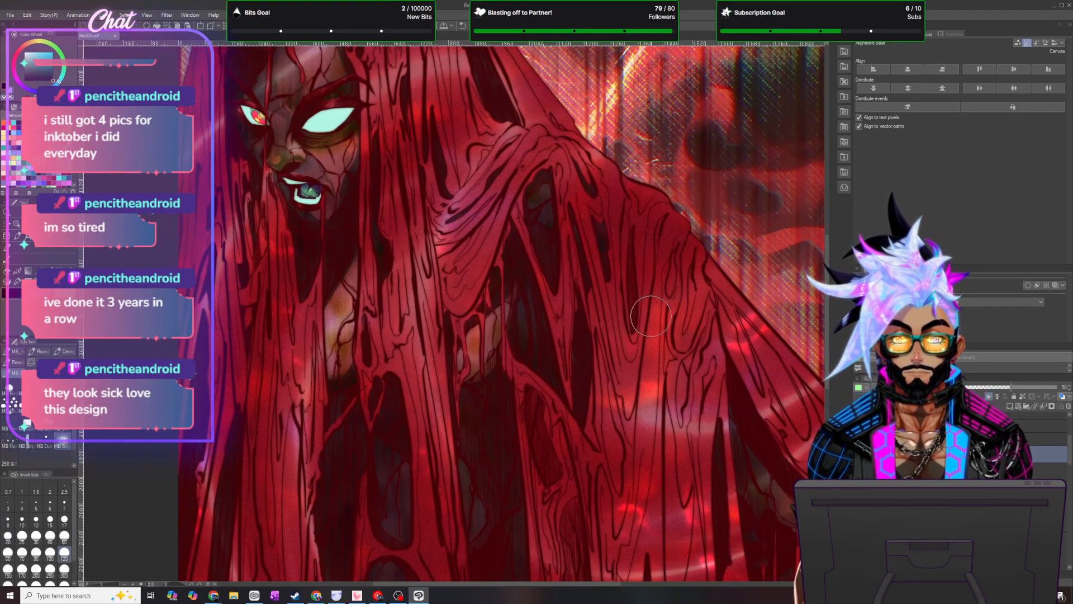
pyautogui.press('m')
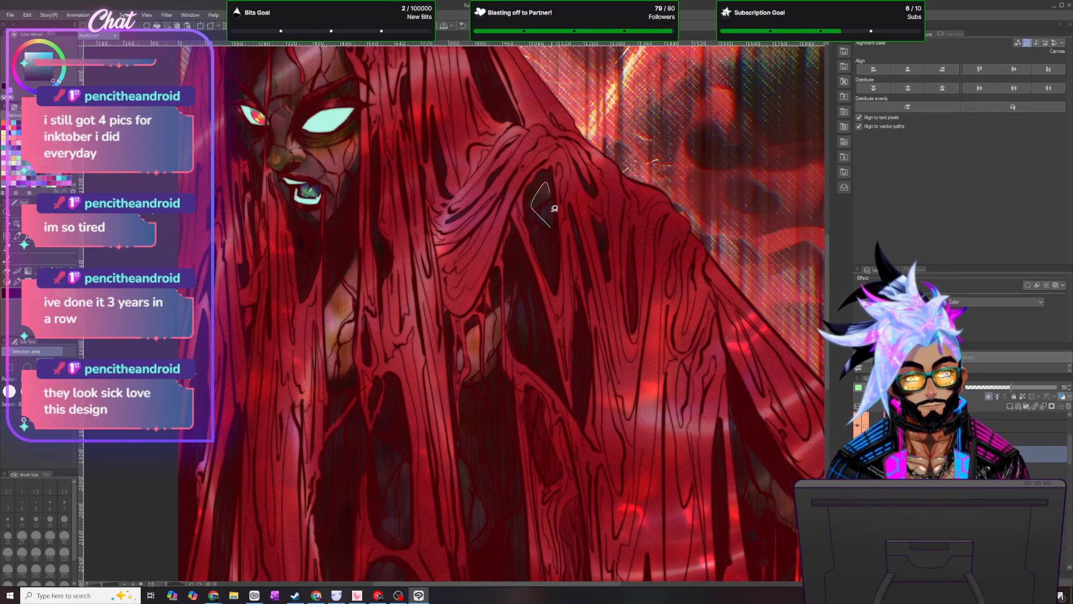
pyautogui.moveTo(554, 207); pyautogui.dragTo(548, 184)
pyautogui.moveTo(542, 252); pyautogui.dragTo(610, 479)
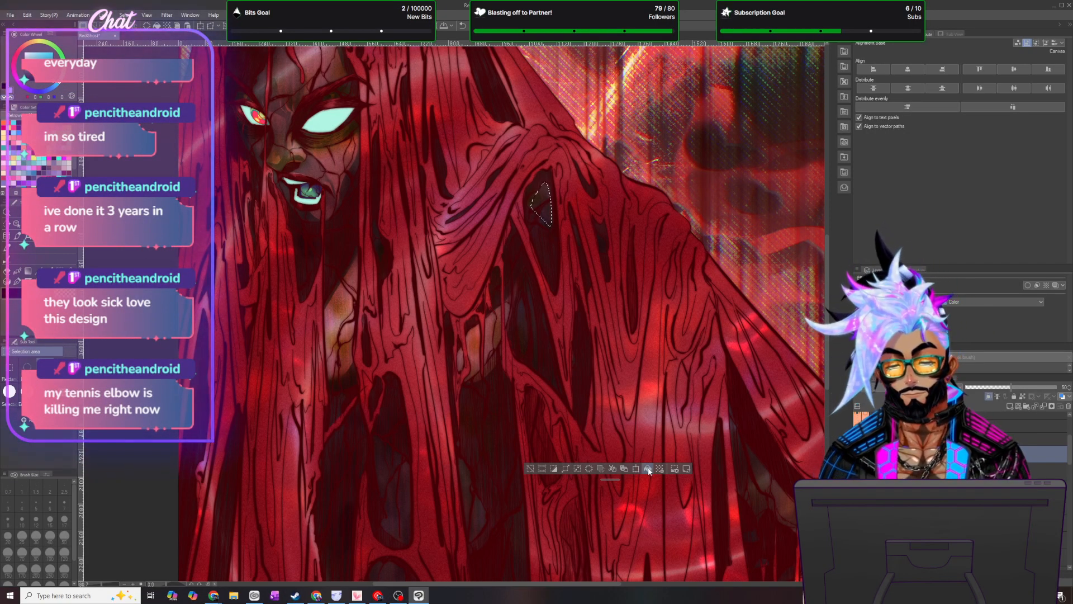
pyautogui.hotkey('ctrl', 'd')
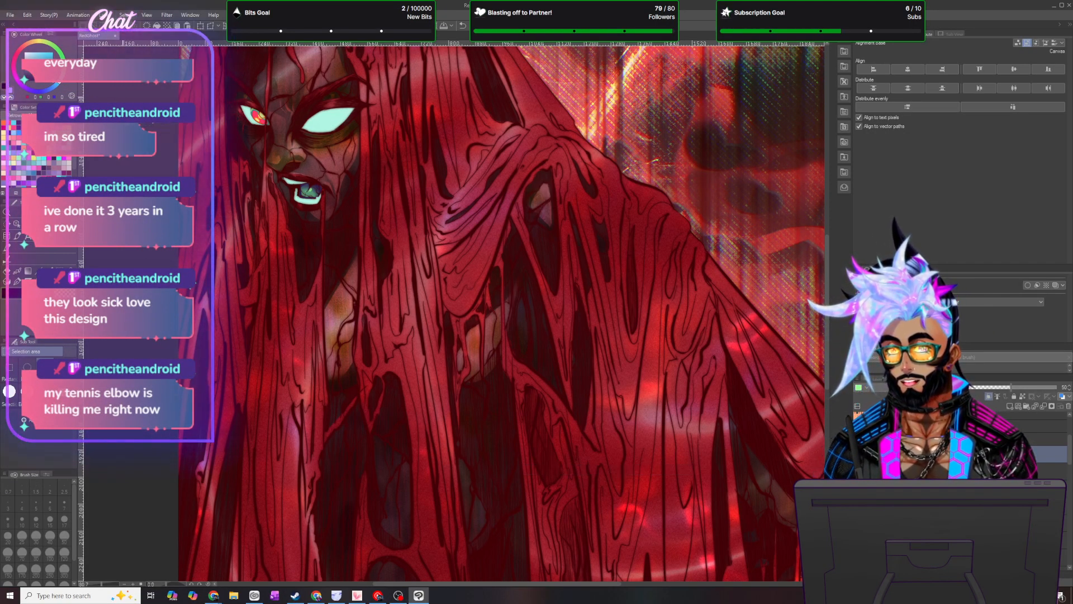
pyautogui.press('b')
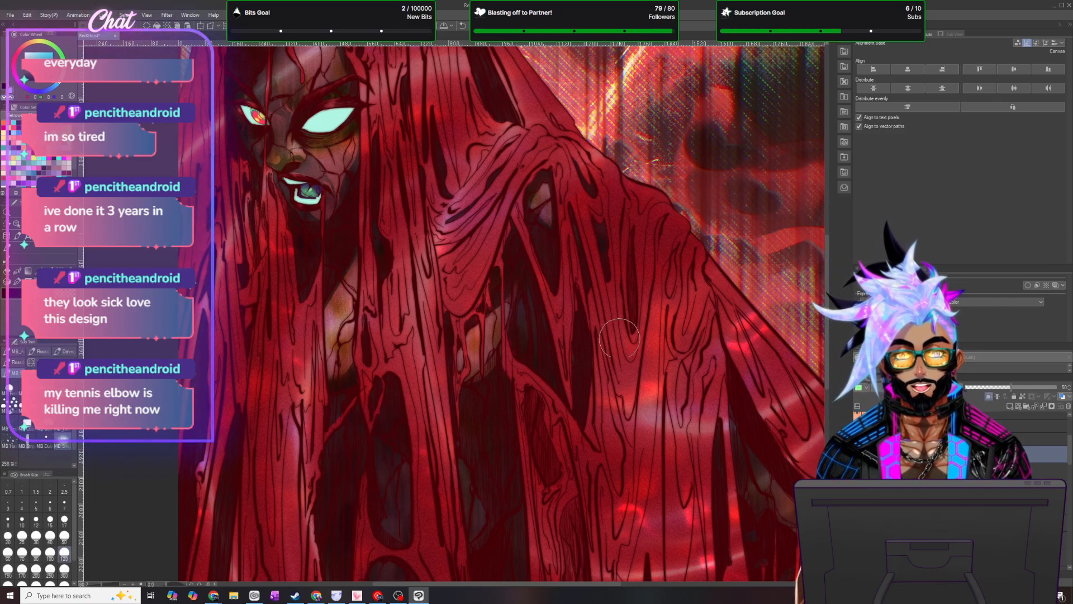
# - Lasso the two exposed leg openings near the hem of the cloak, clear their shadow, deselect and return to the size 120 brush
pyautogui.scroll(-5, 559, 374)
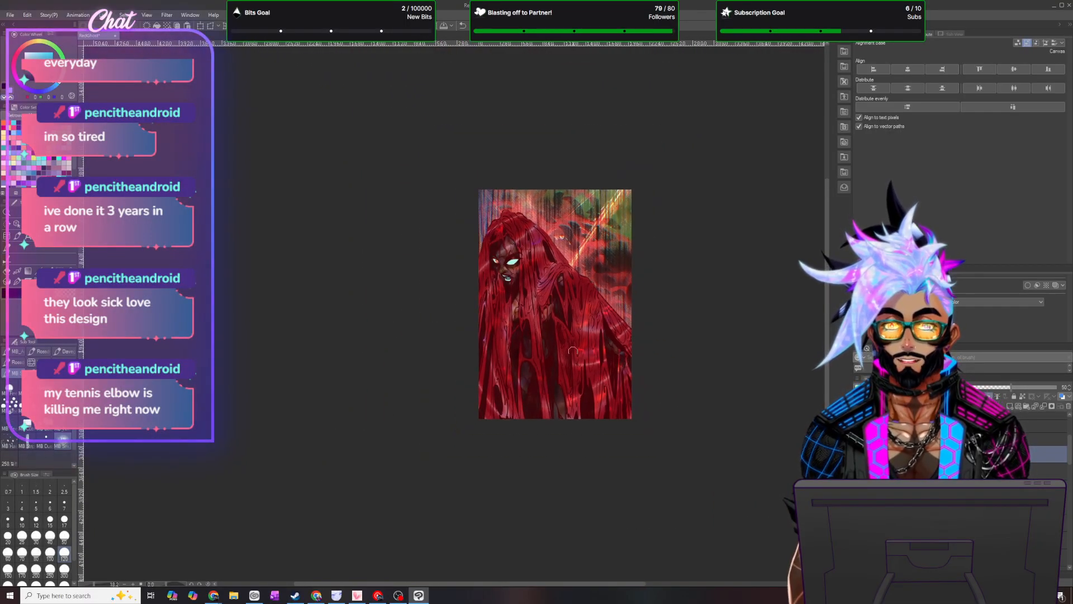
pyautogui.scroll(1, 542, 308)
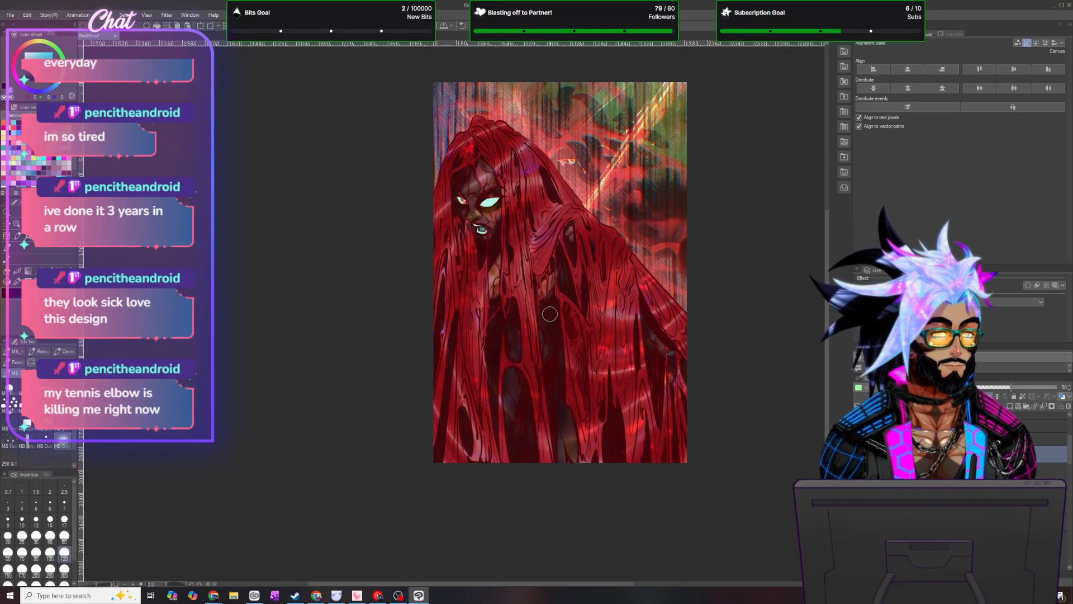
pyautogui.scroll(2, 550, 314)
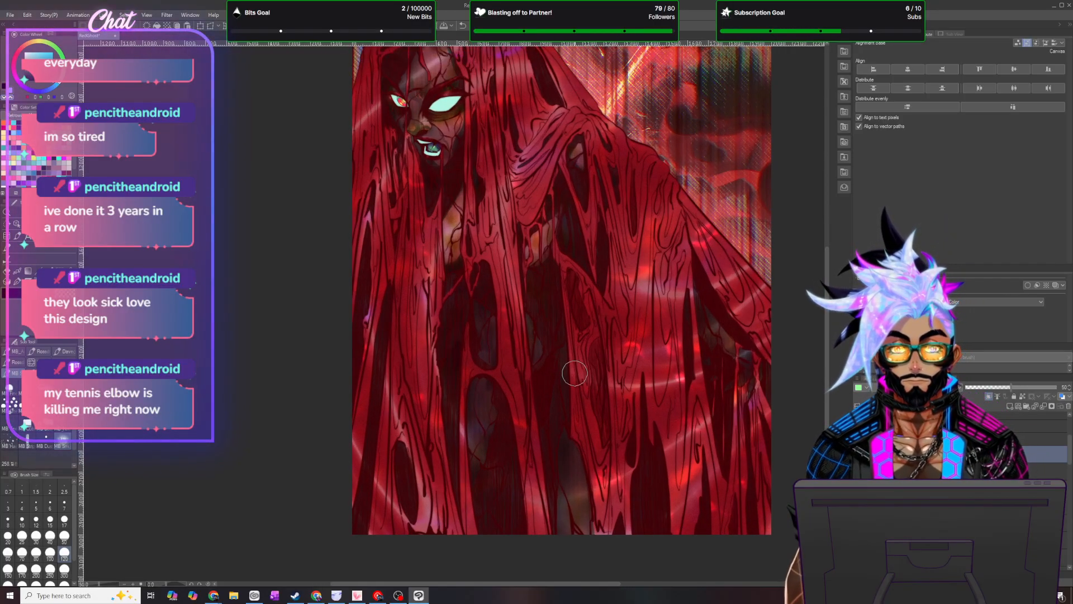
pyautogui.press('m')
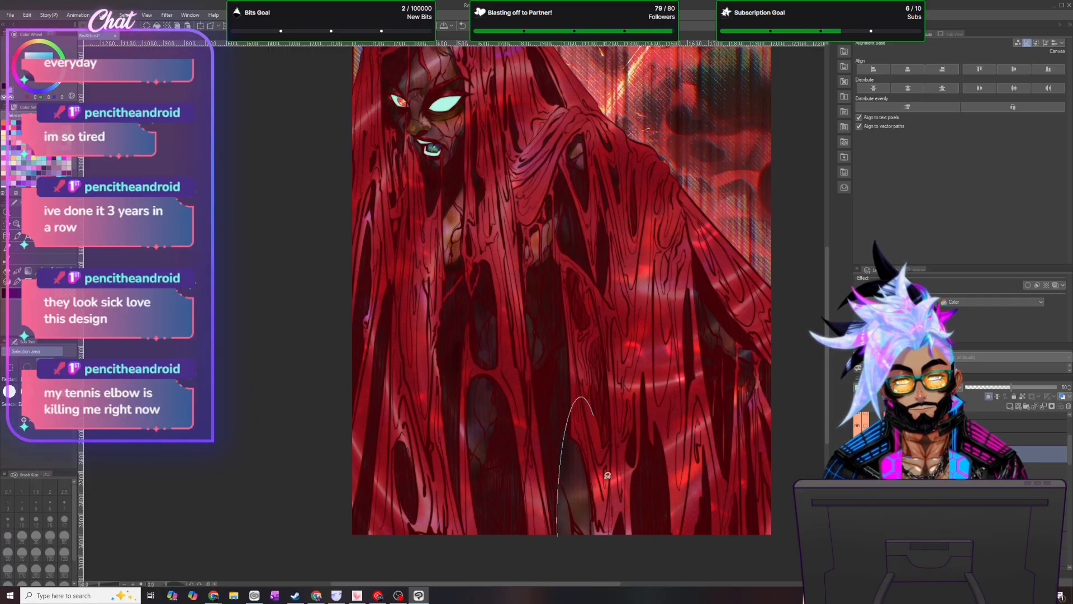
pyautogui.moveTo(583, 549); pyautogui.dragTo(584, 547)
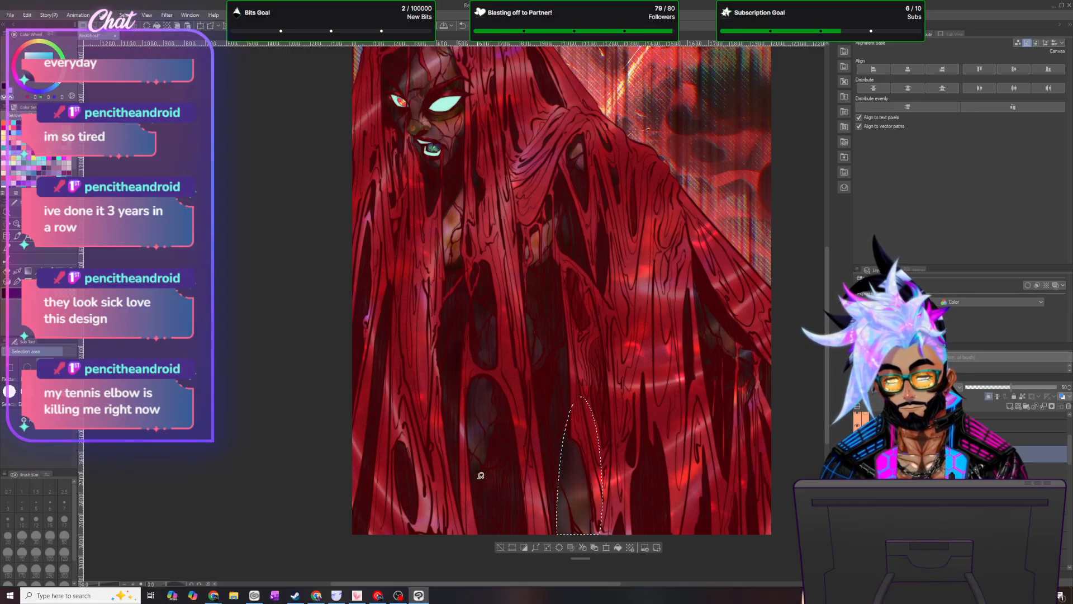
pyautogui.moveTo(490, 370); pyautogui.dragTo(468, 396)
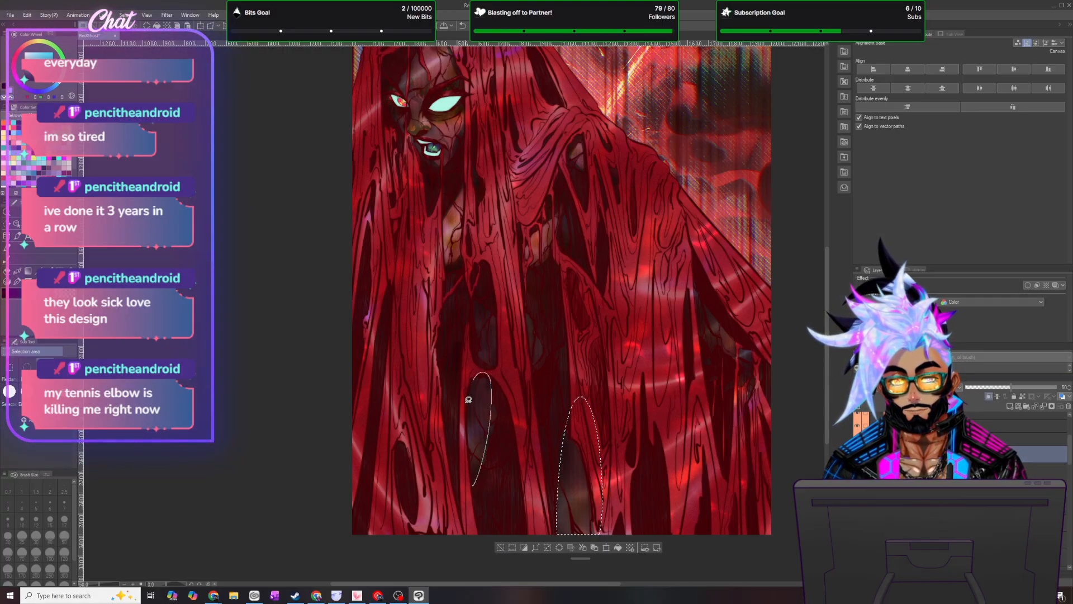
pyautogui.moveTo(472, 497); pyautogui.dragTo(469, 496)
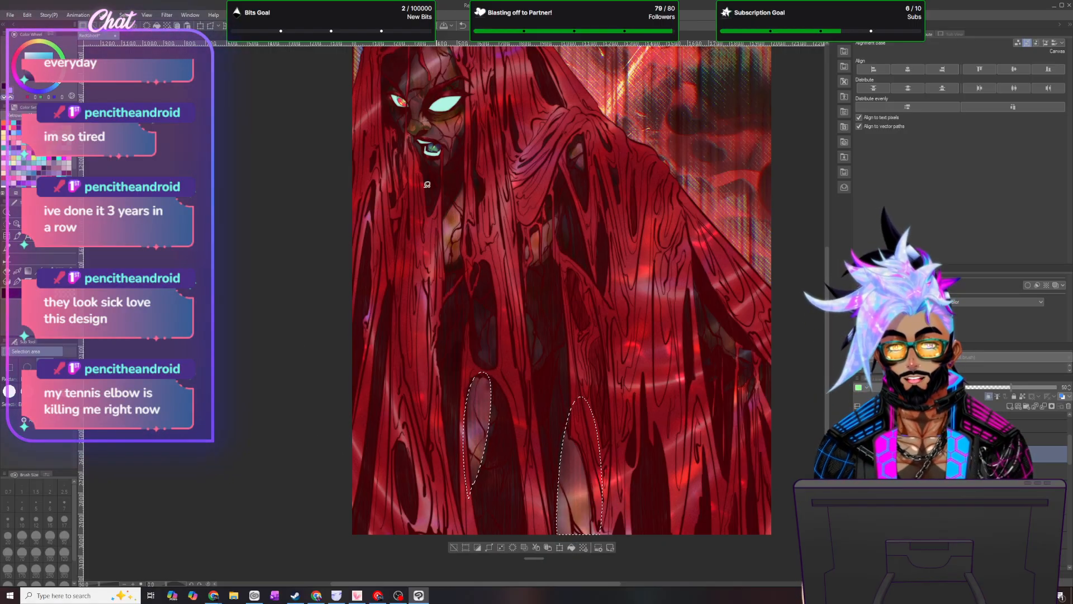
pyautogui.click(124, 15)
pyautogui.click(145, 36)
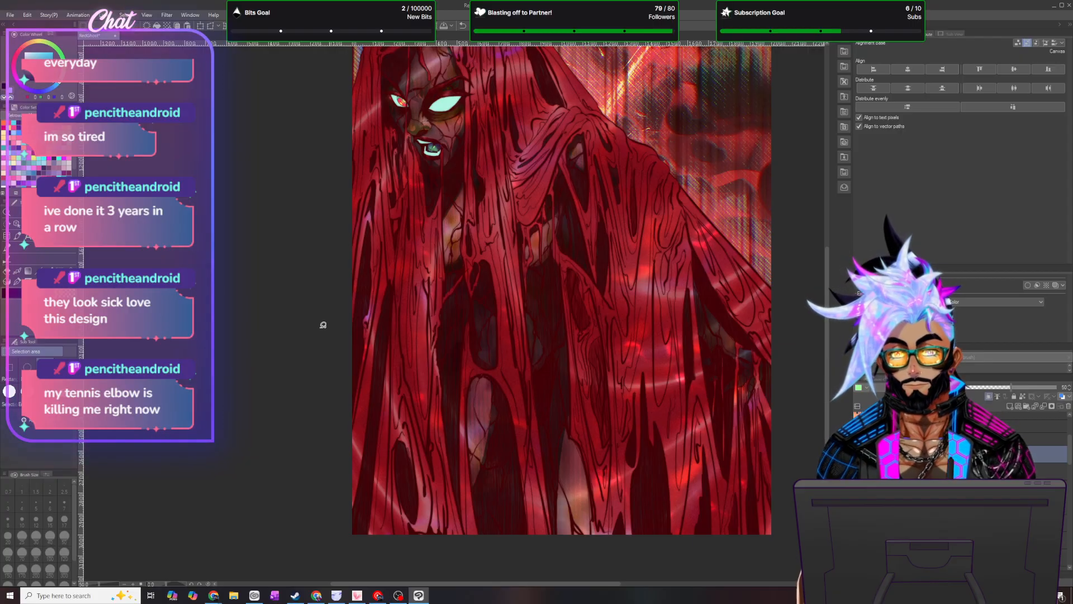
pyautogui.press('b')
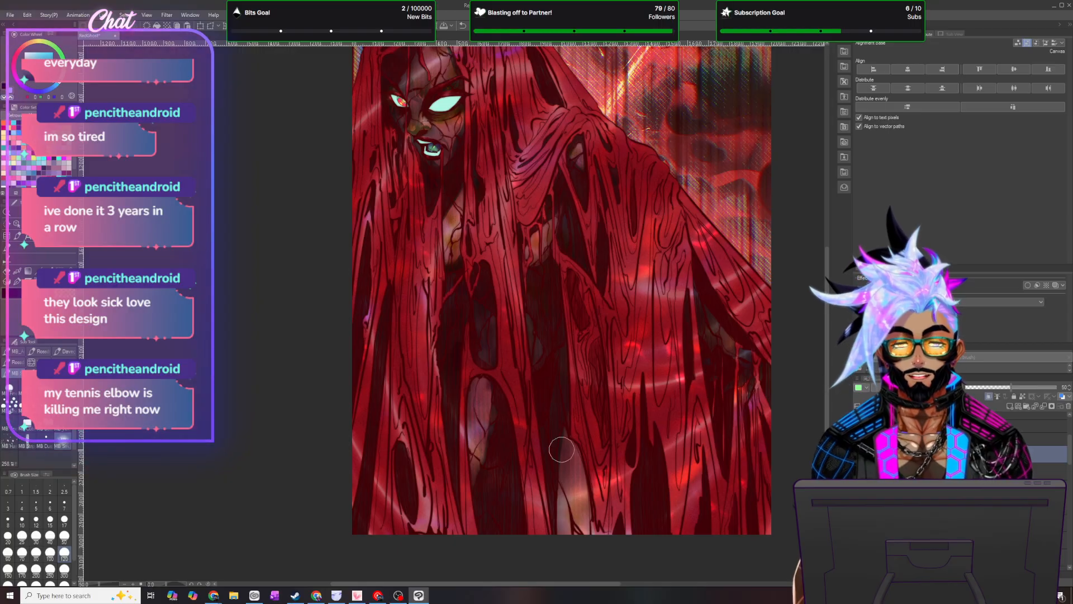
# - Lasso the exposed forearm and hand under the outstretched cloak sleeve, clear the shadow, deselect and return to the size 120 brush
pyautogui.scroll(-2, 609, 452)
pyautogui.scroll(3, 633, 435)
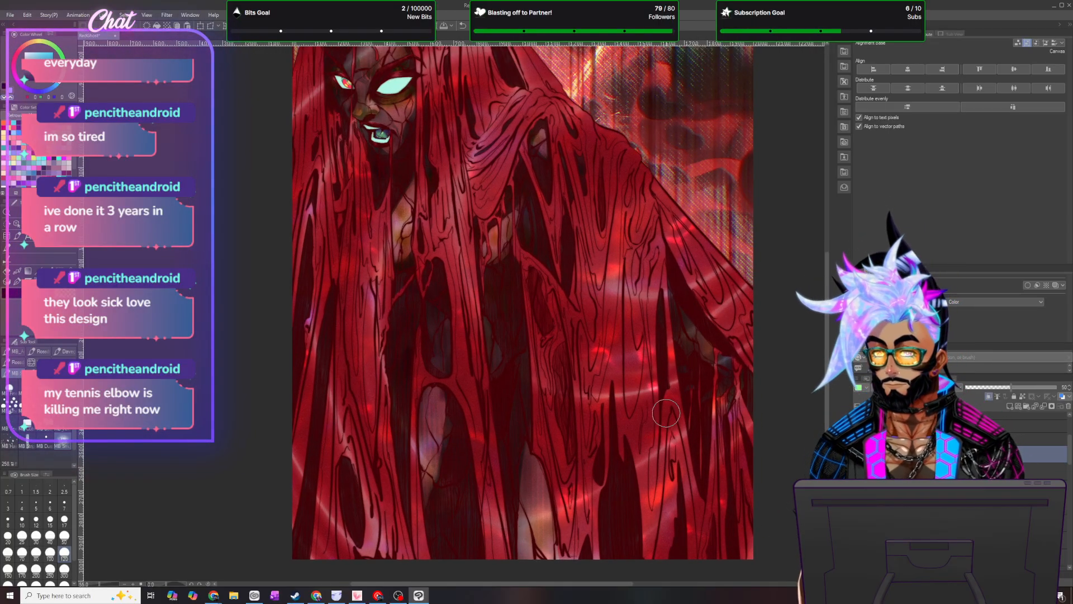
pyautogui.press('m')
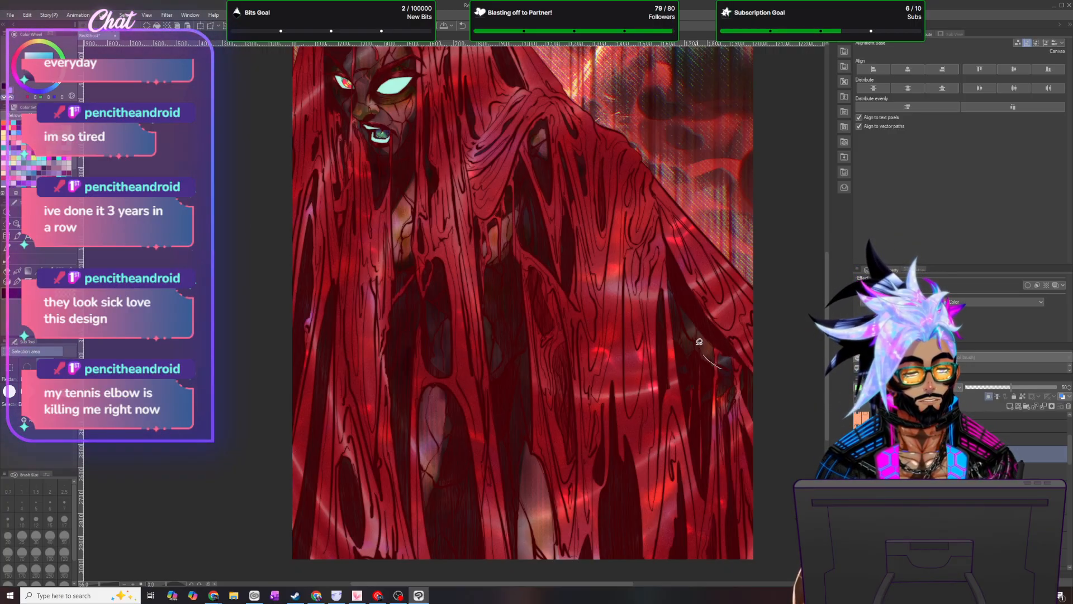
pyautogui.moveTo(726, 365); pyautogui.dragTo(709, 537)
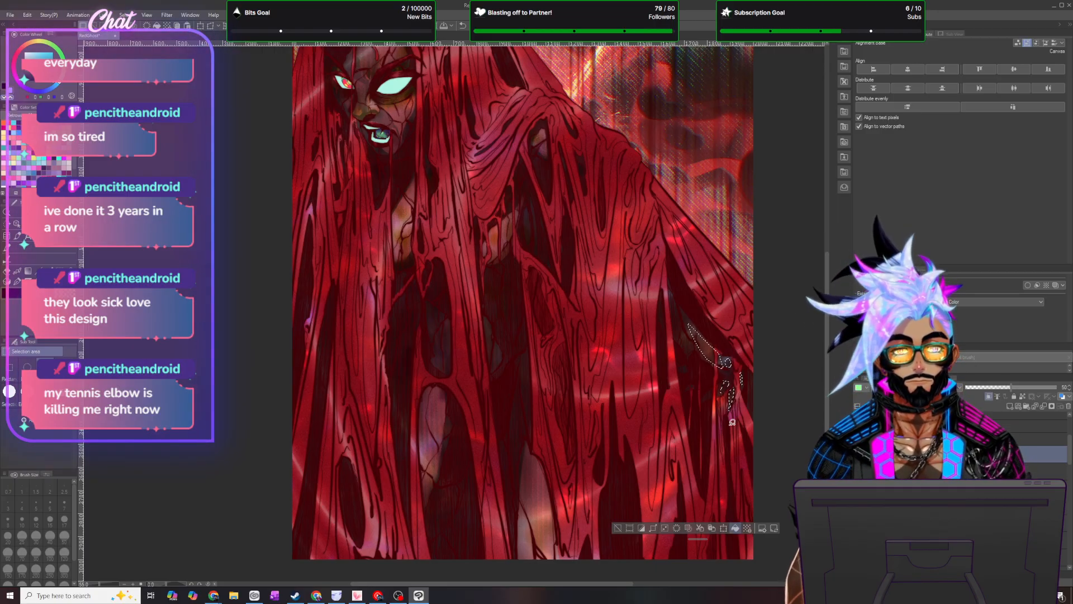
pyautogui.click(141, 35)
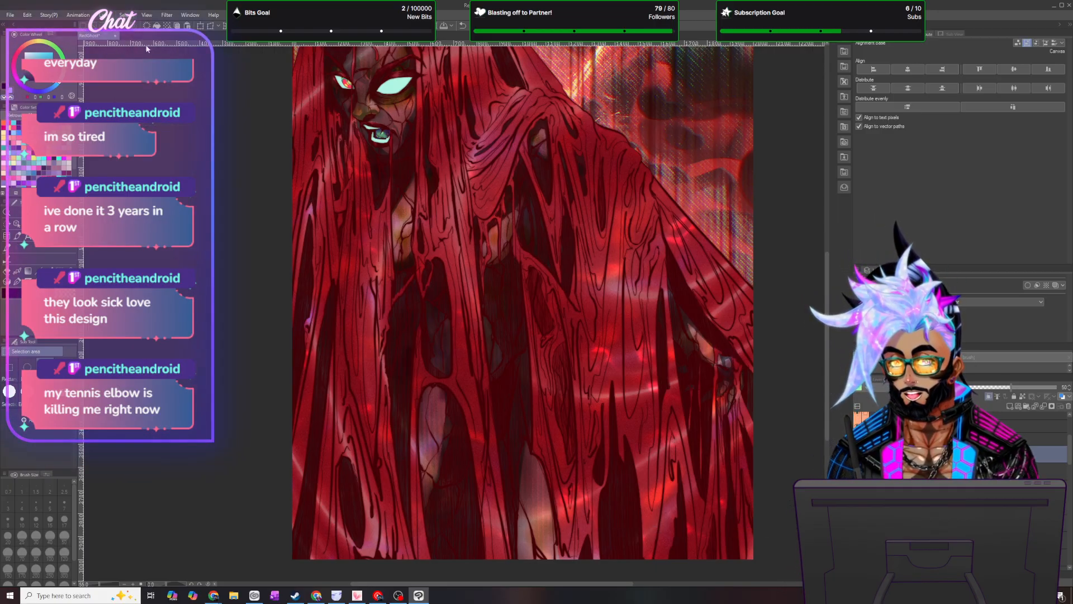
pyautogui.press('b')
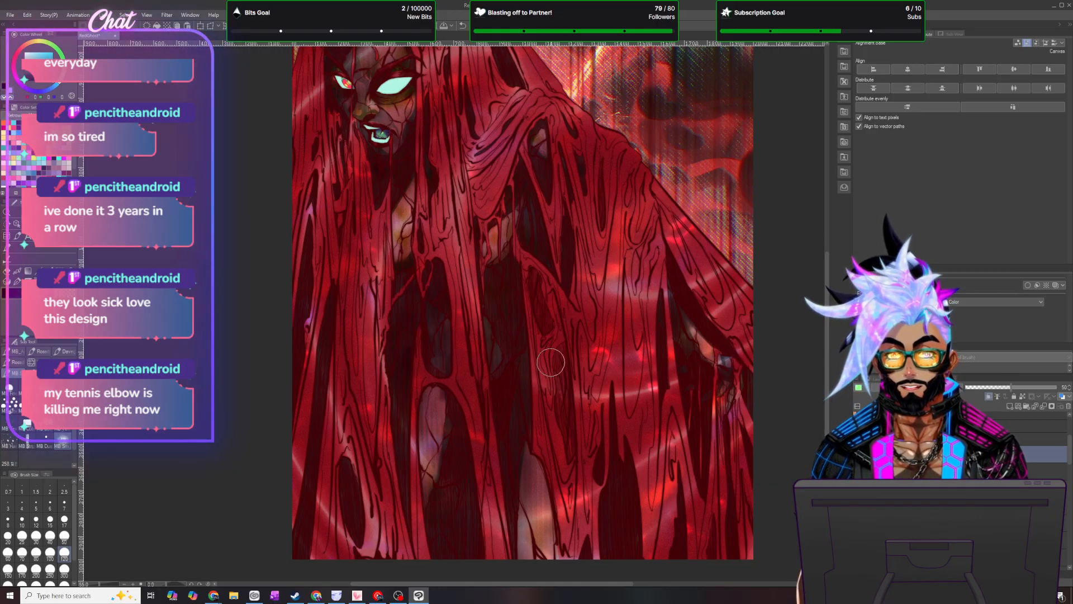
# - Lasso the two dark torso openings below the chest, lighten their shadow with the size 300 soft brush and deselect
pyautogui.scroll(-3, 498, 339)
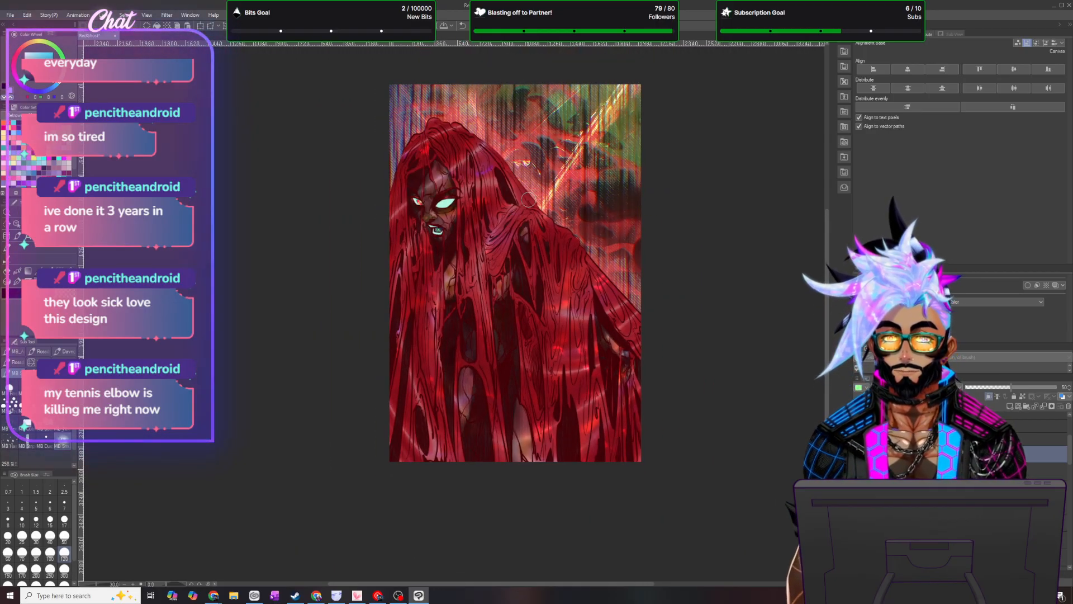
pyautogui.scroll(5, 528, 199)
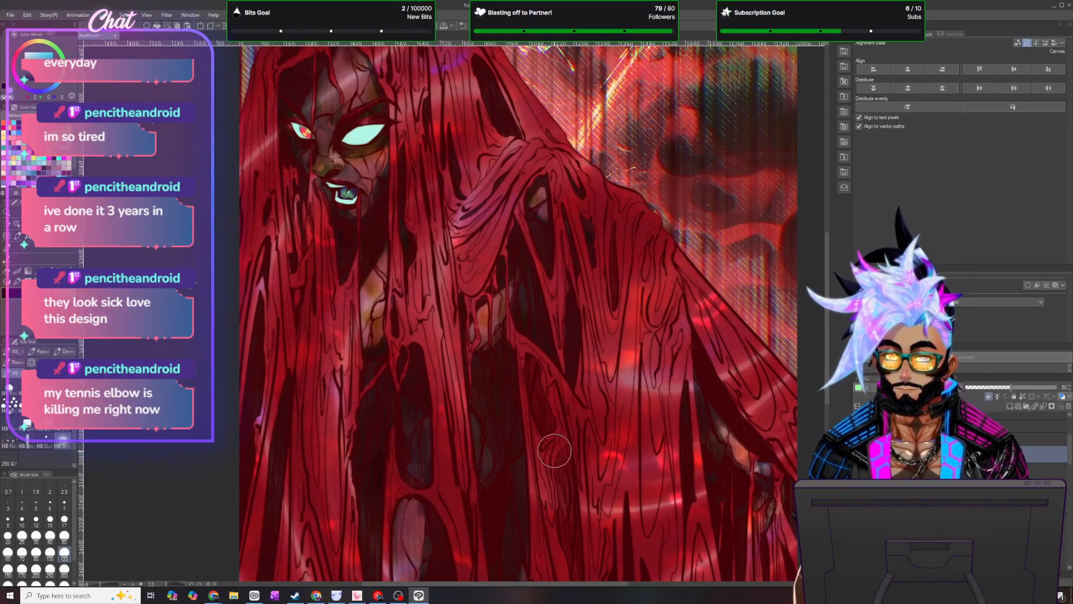
pyautogui.press('m')
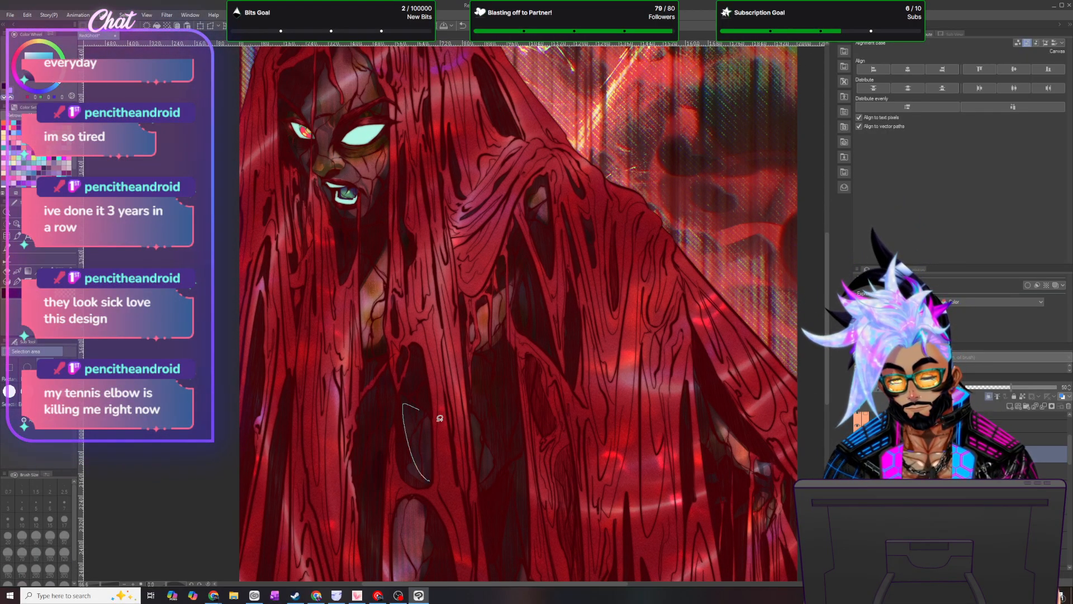
pyautogui.moveTo(436, 482); pyautogui.dragTo(435, 481)
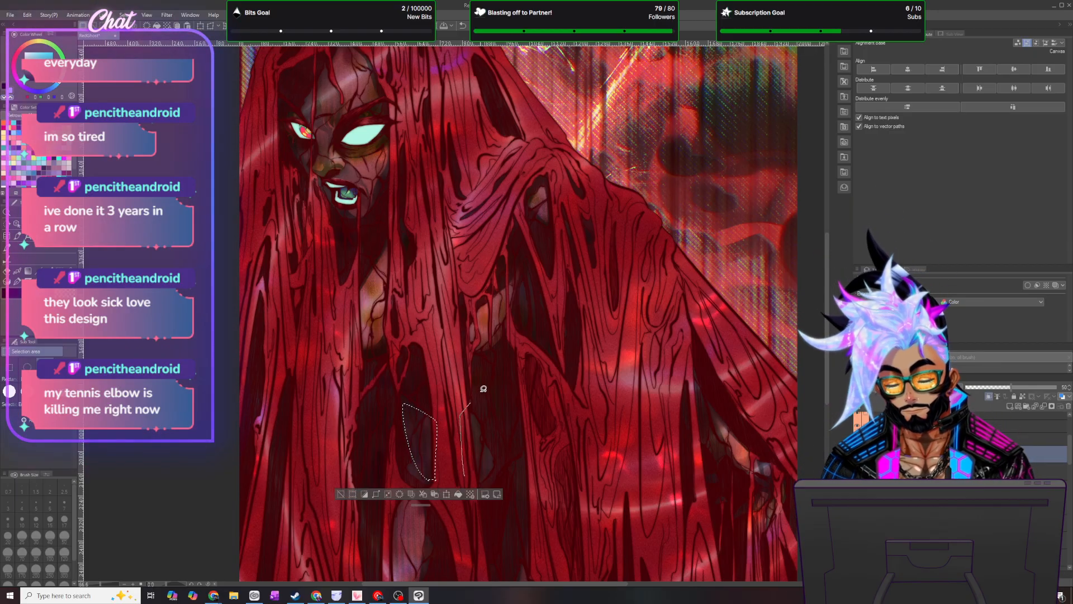
pyautogui.moveTo(503, 452); pyautogui.dragTo(476, 481)
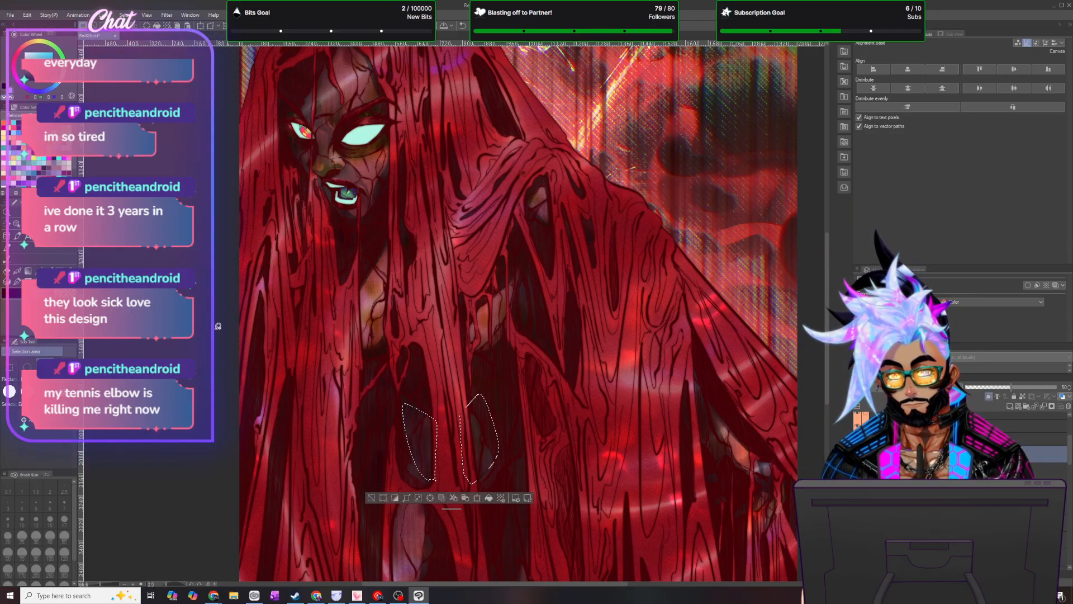
pyautogui.press('b')
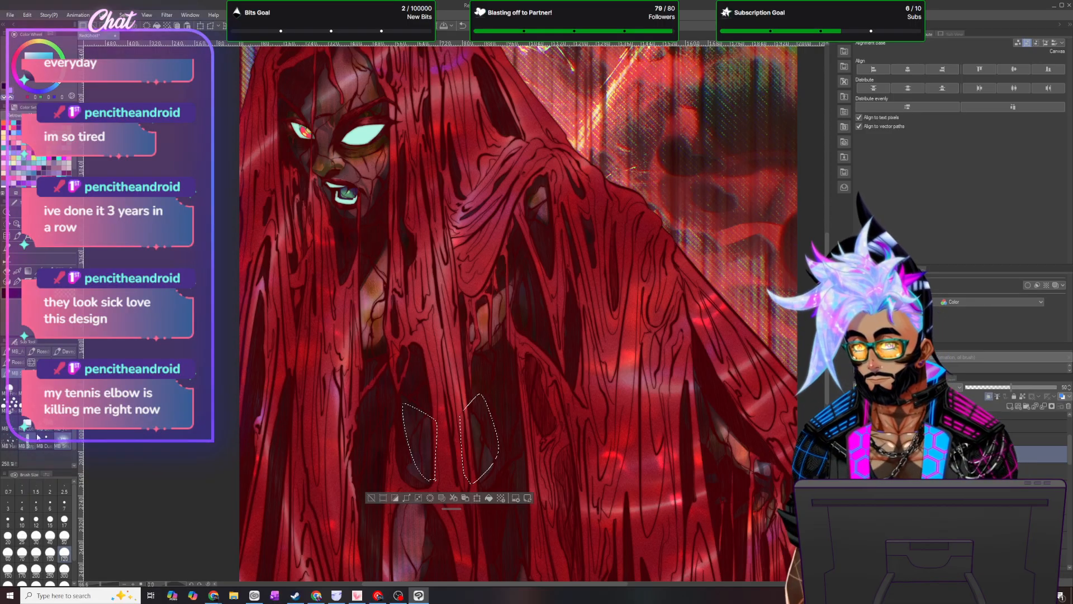
pyautogui.click(68, 349)
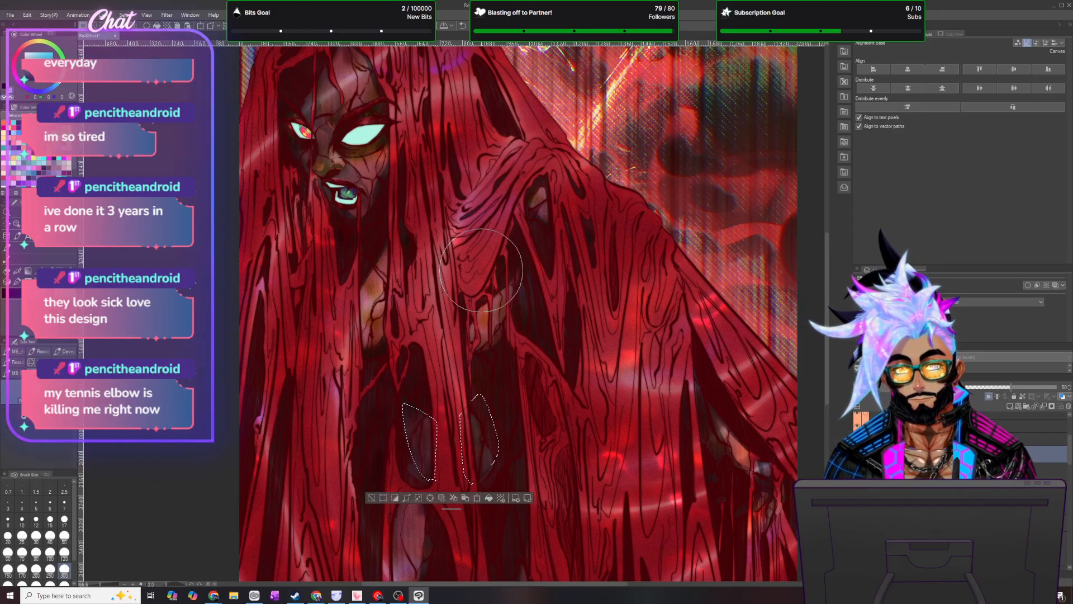
pyautogui.hotkey('ctrl', 'd')
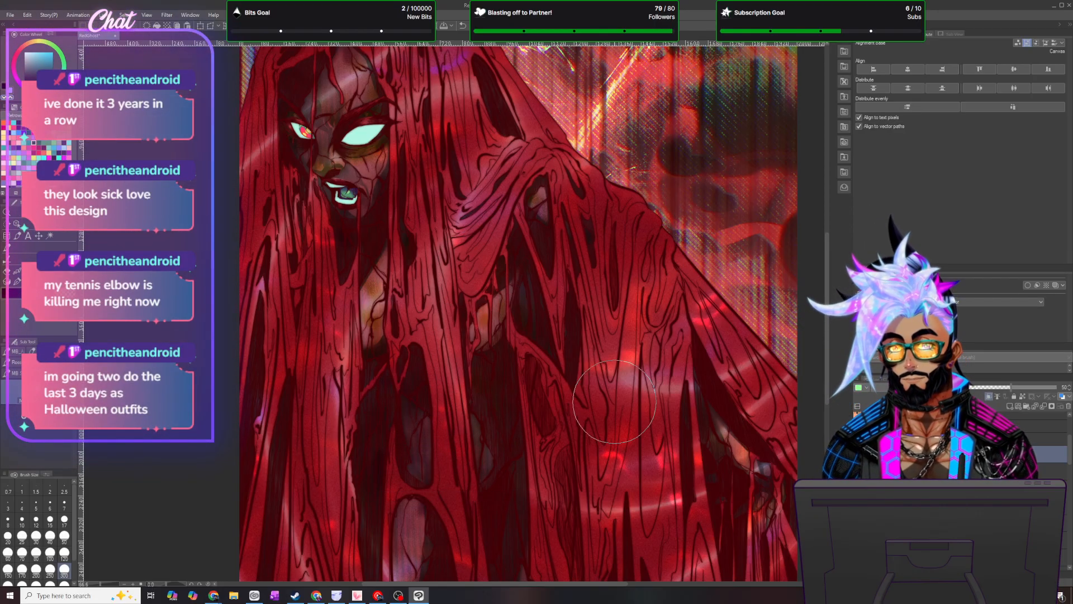
# - Lower the shadow layer's opacity to 30% and duplicate the layer
pyautogui.scroll(-3, 613, 401)
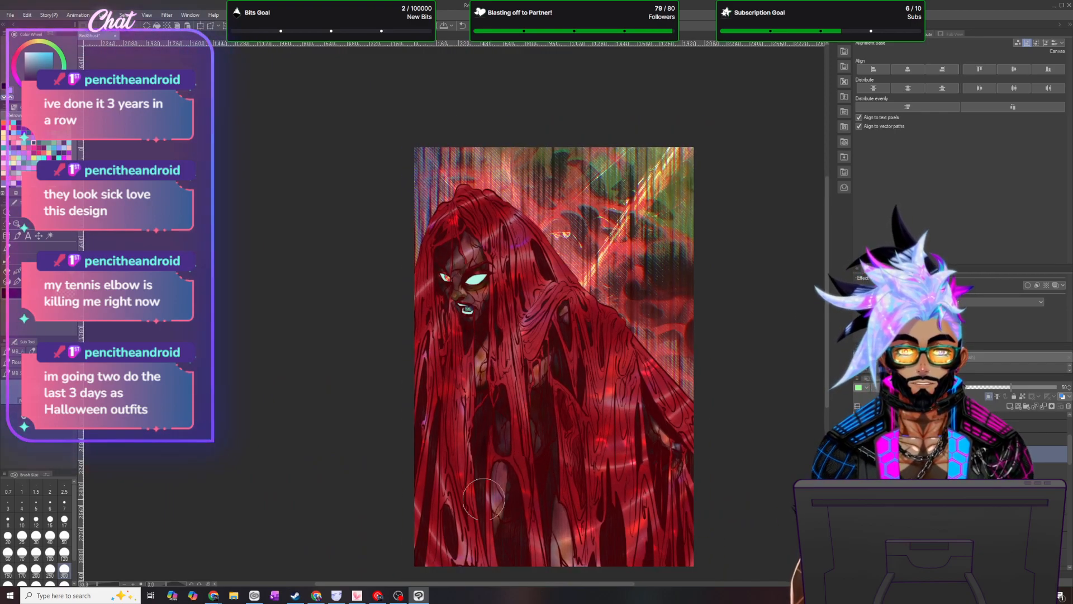
pyautogui.scroll(-1, 558, 429)
pyautogui.scroll(3, 558, 430)
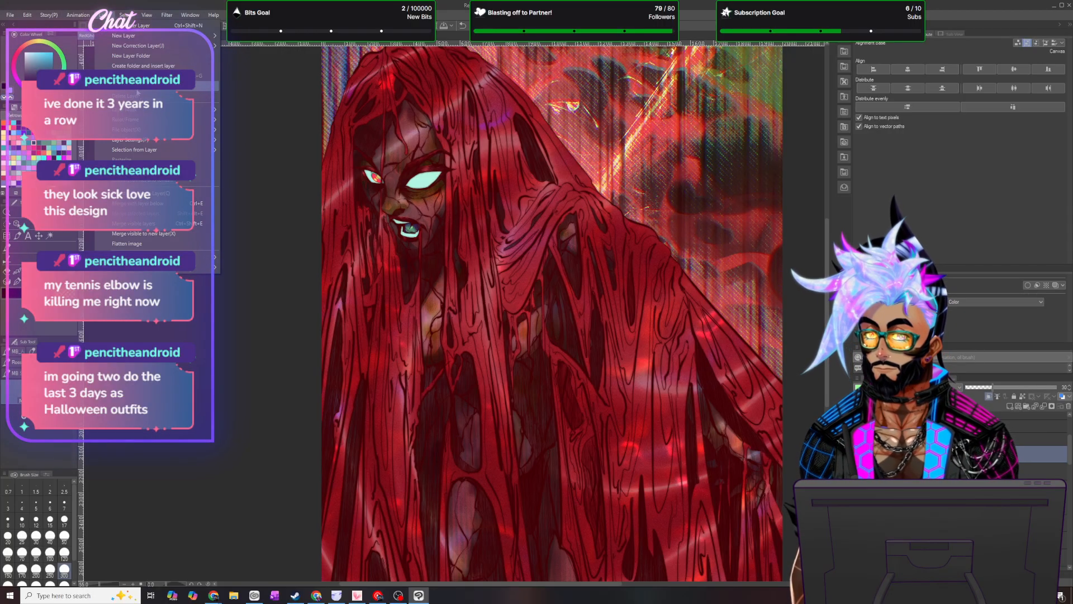
pyautogui.click(109, 14)
pyautogui.click(116, 34)
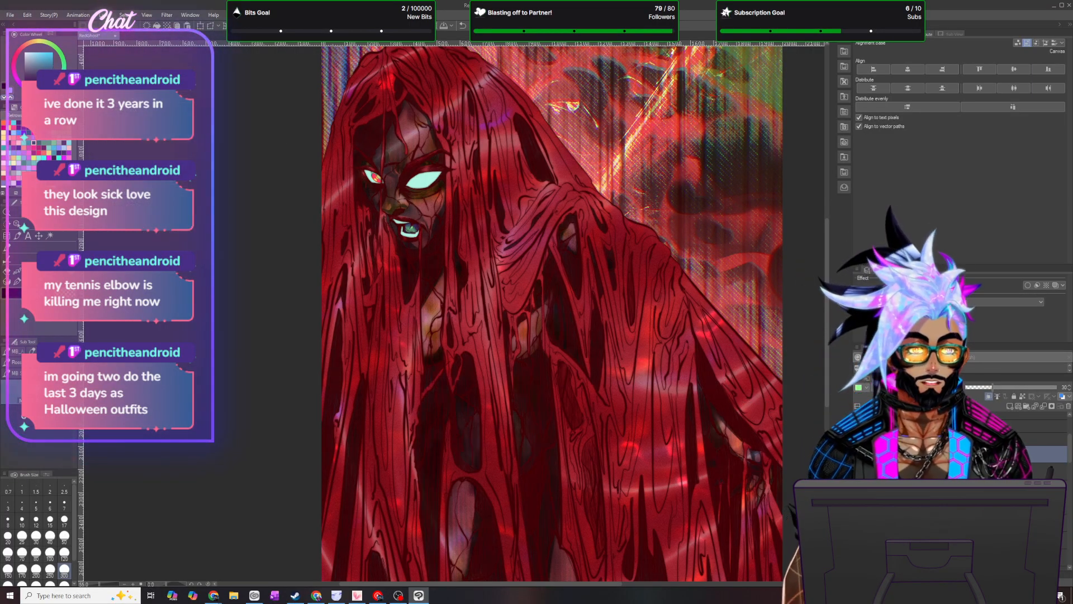
# - Set the duplicated shadow layer's blending mode to Linear burn and its opacity to 15%
pyautogui.click(918, 387)
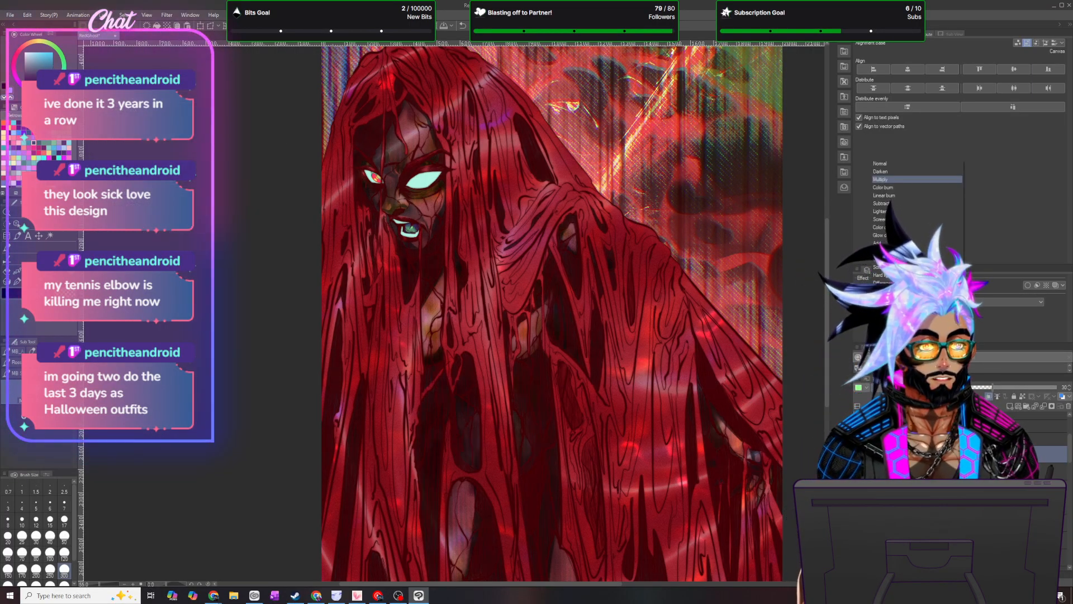
pyautogui.click(890, 194)
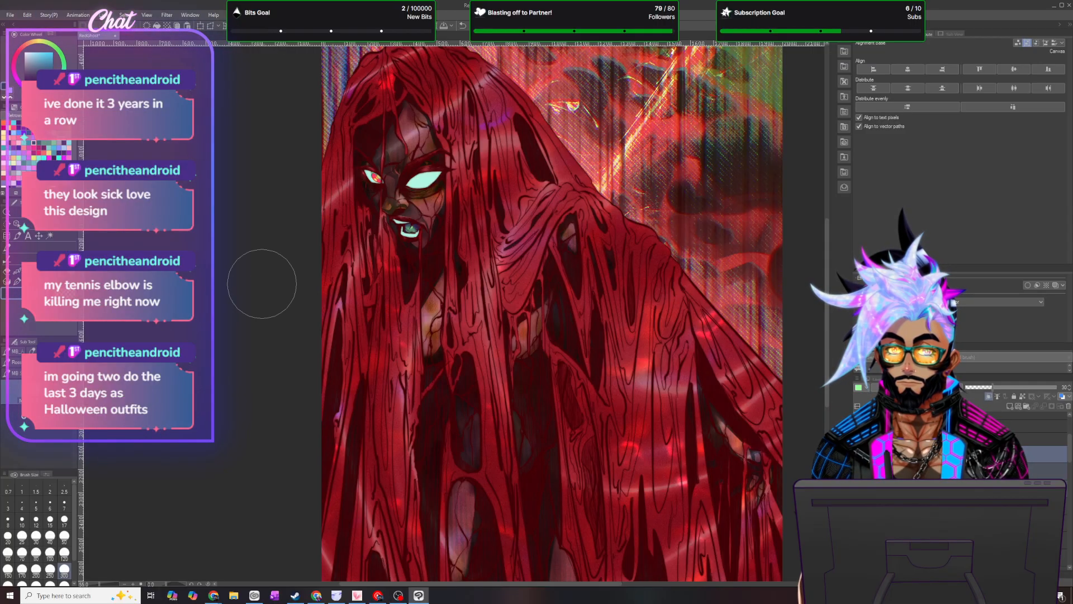
pyautogui.scroll(-4, 398, 320)
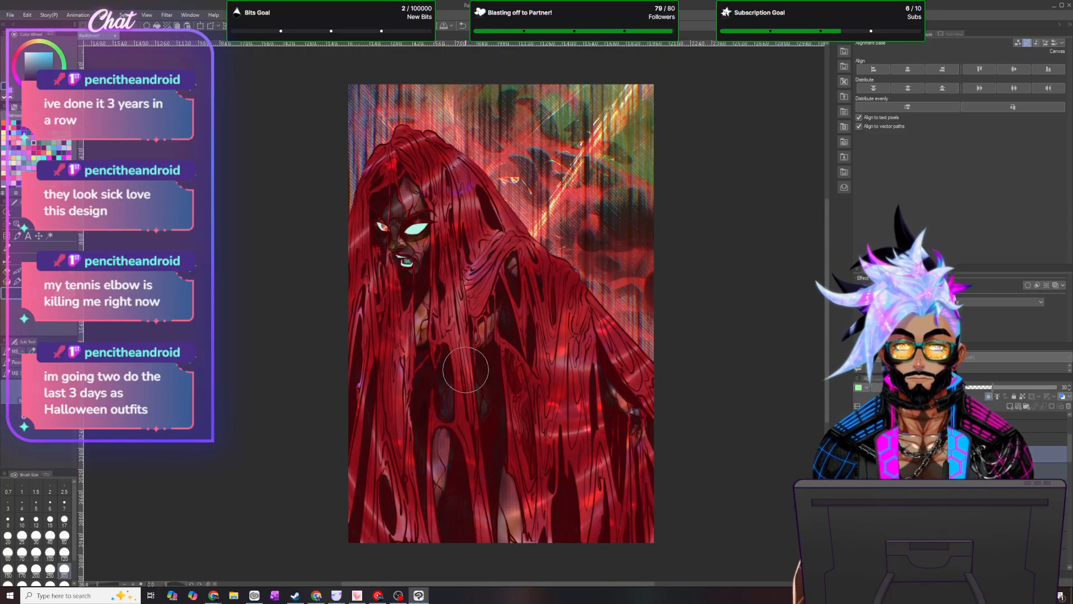
pyautogui.scroll(1, 466, 370)
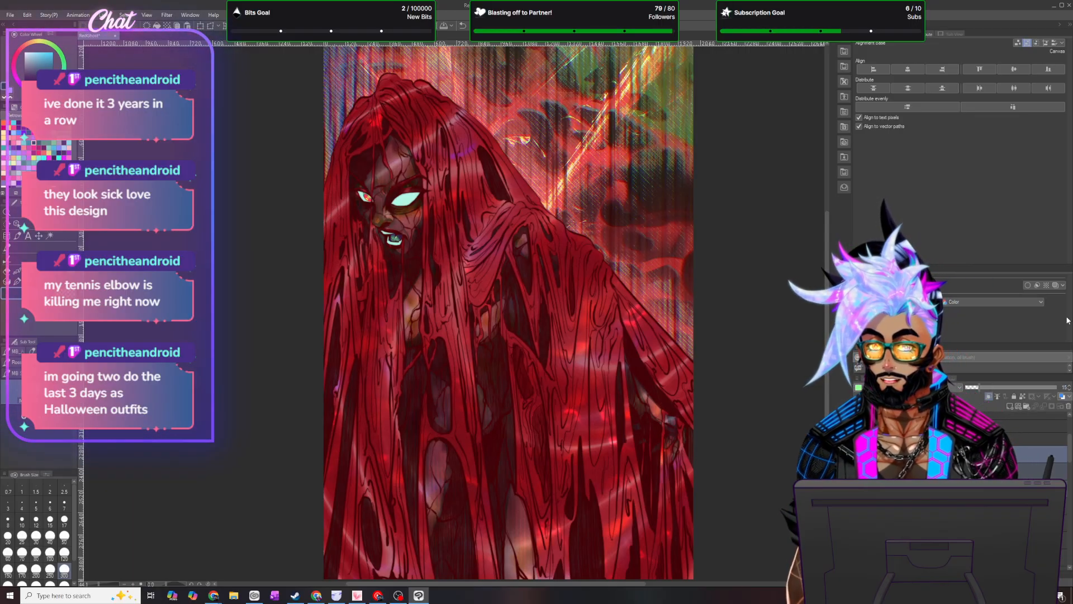
pyautogui.scroll(-2, 516, 233)
pyautogui.scroll(1, 516, 233)
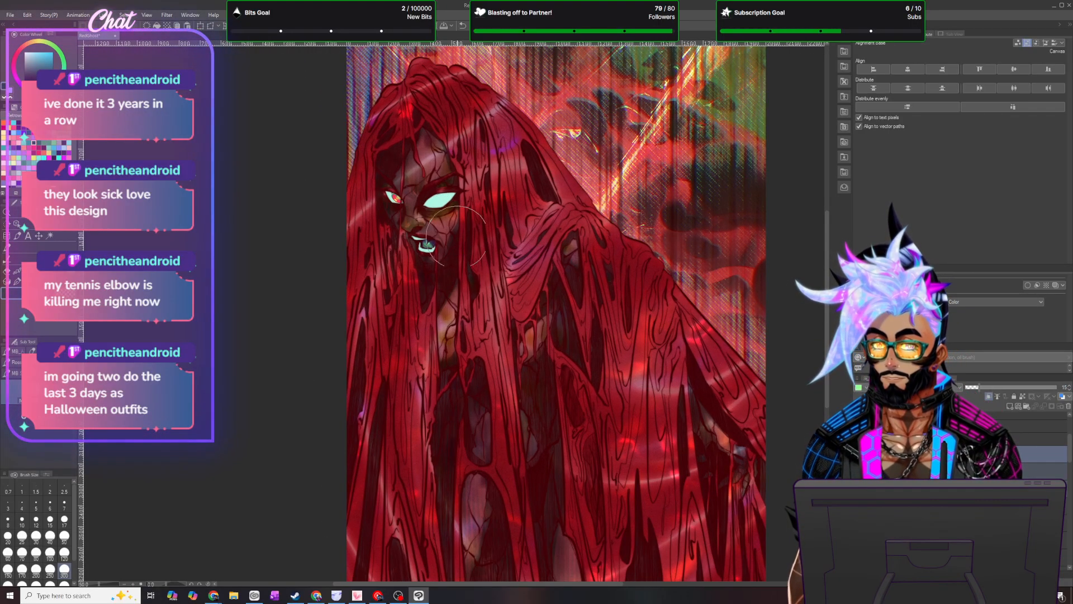
pyautogui.scroll(1, 559, 271)
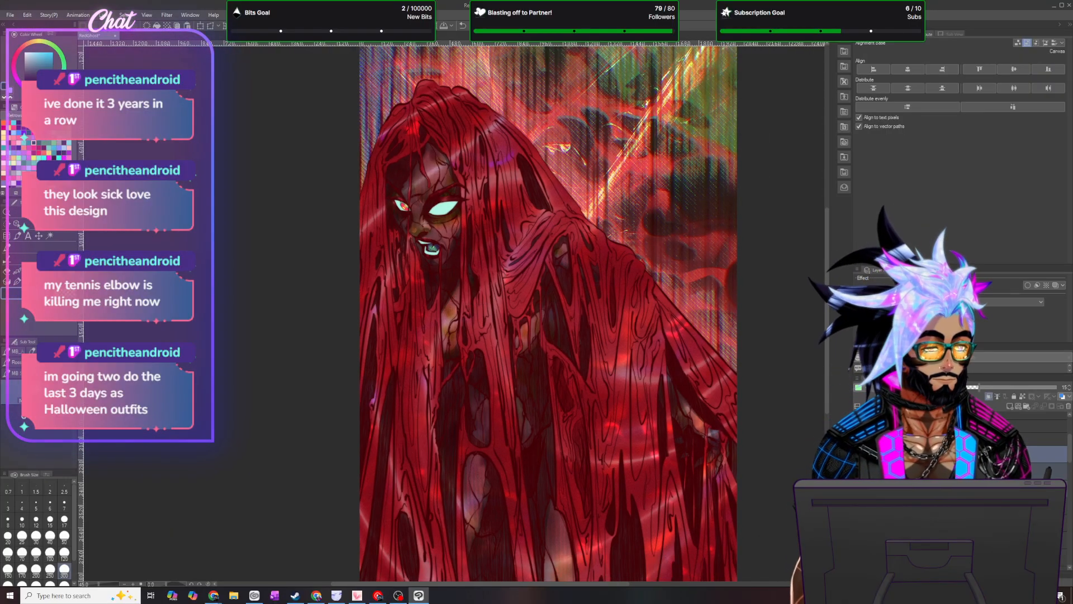
pyautogui.scroll(1, 430, 185)
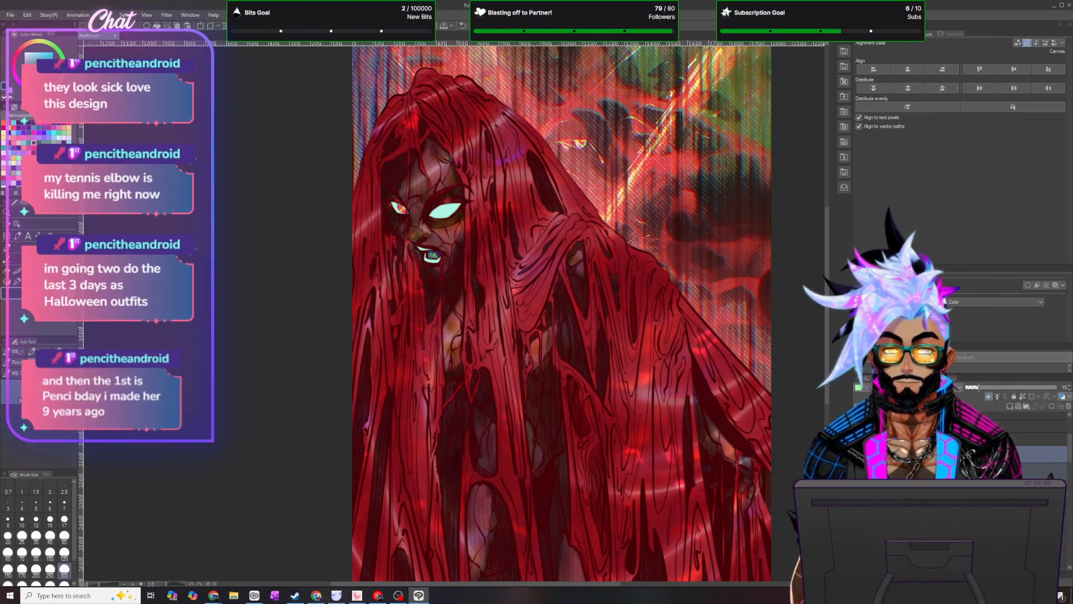
# - Add a new raster layer above the shadow layers and clip it to the layer below
pyautogui.click(1009, 408)
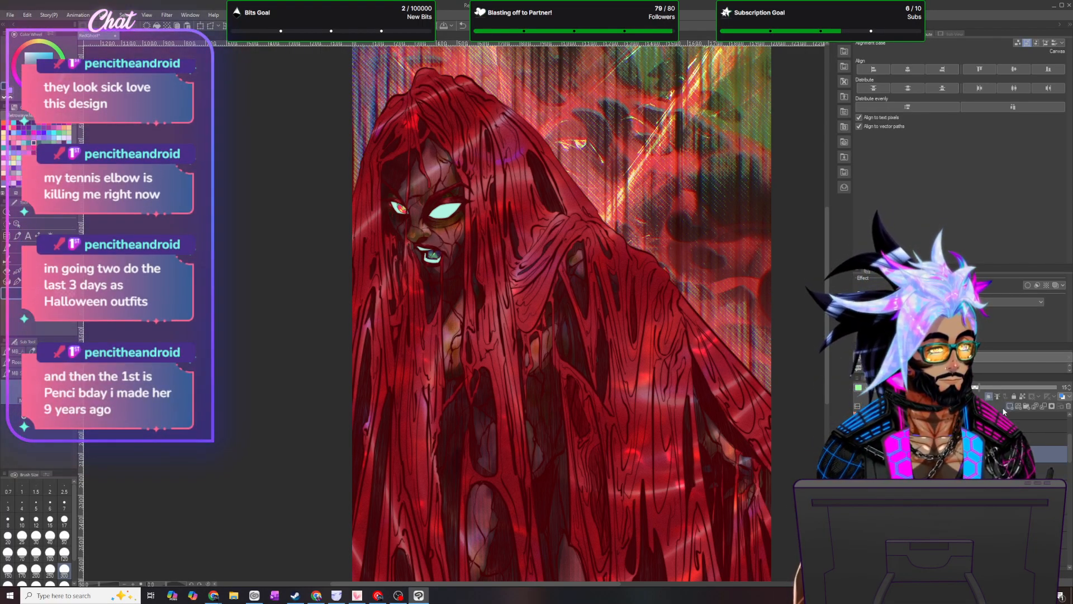
pyautogui.click(860, 388)
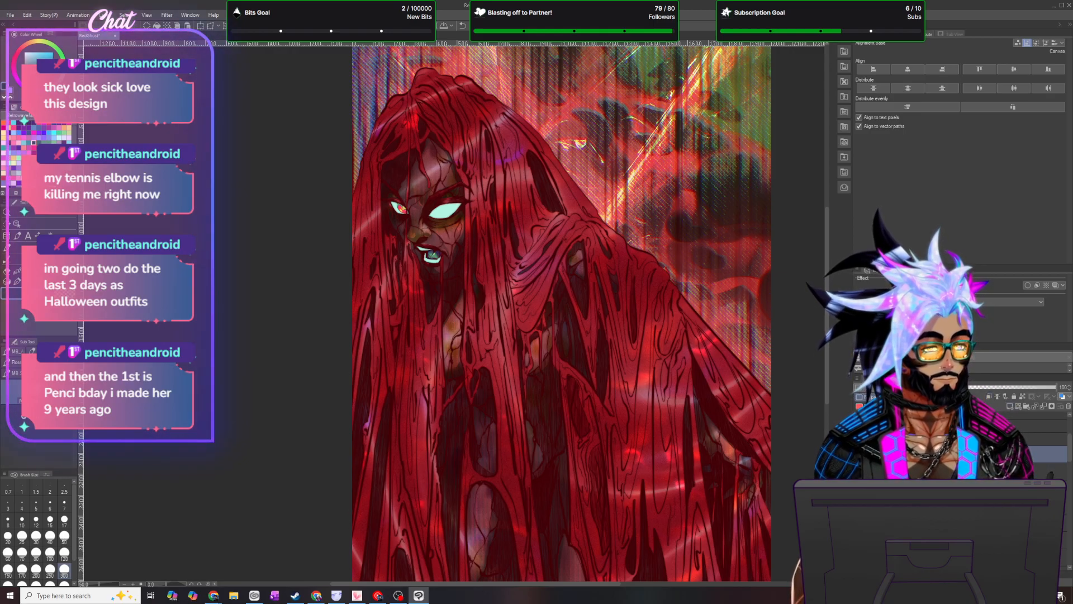
pyautogui.click(872, 435)
pyautogui.click(988, 397)
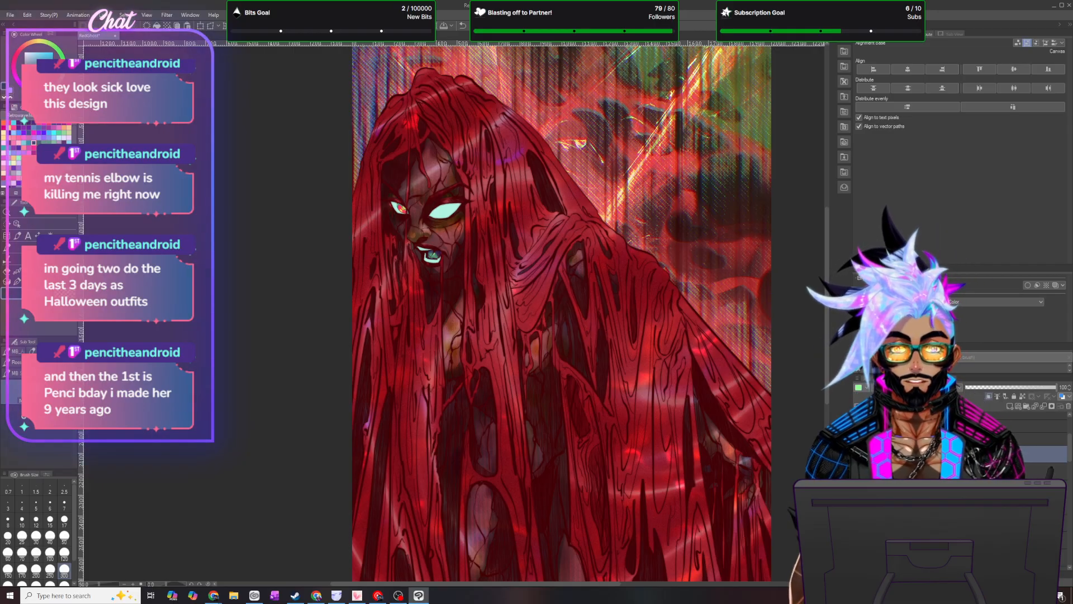
# - Lasso the narrow strip along the far edge of the face and down the neck, fill it with dark shadow and deselect
pyautogui.click(917, 387)
pyautogui.click(893, 179)
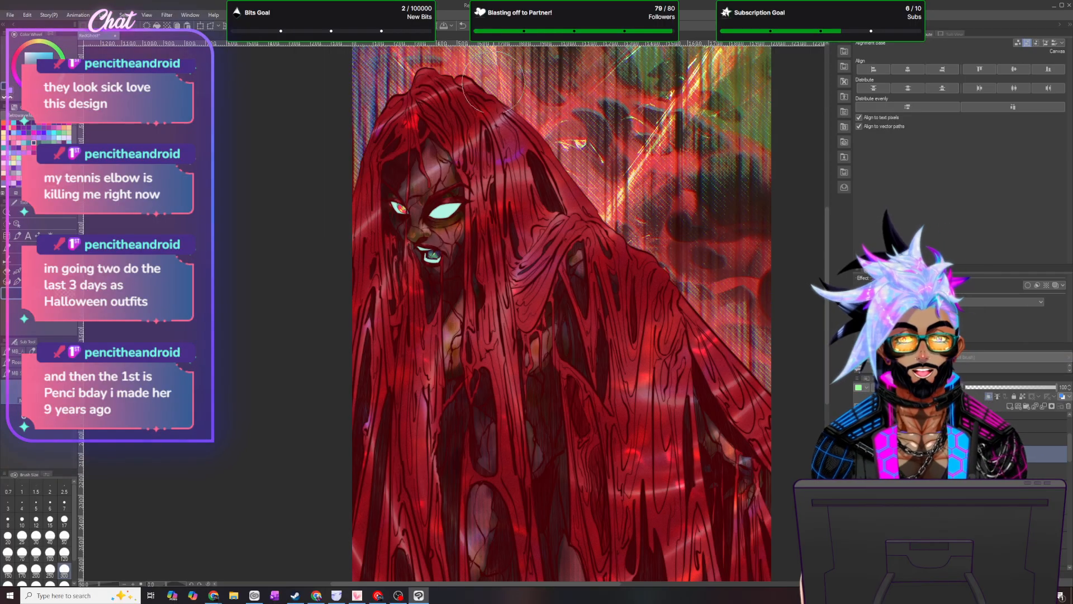
pyautogui.scroll(5, 483, 85)
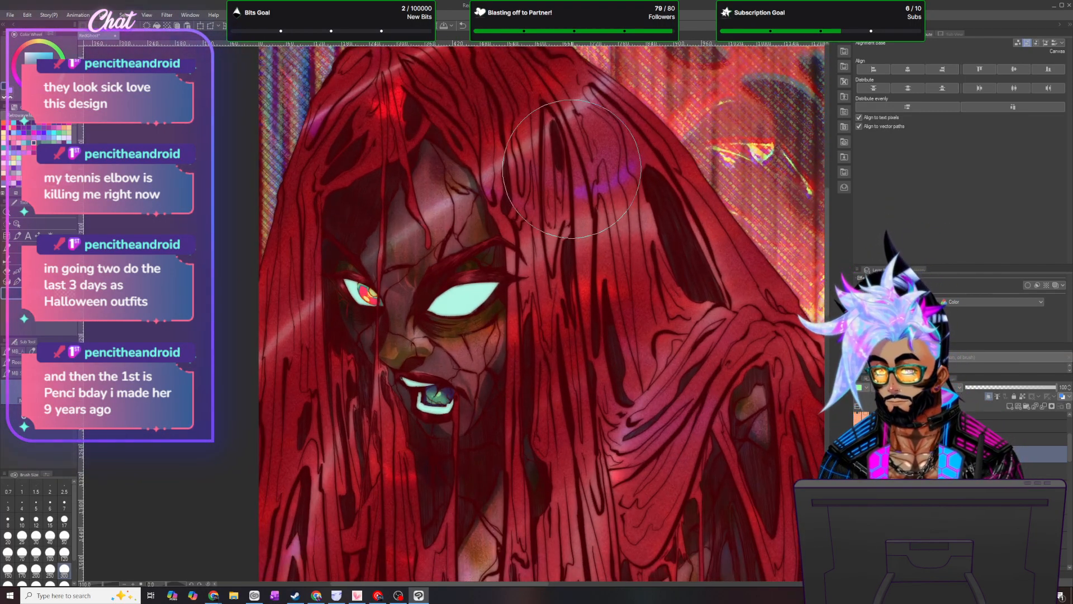
pyautogui.press('p')
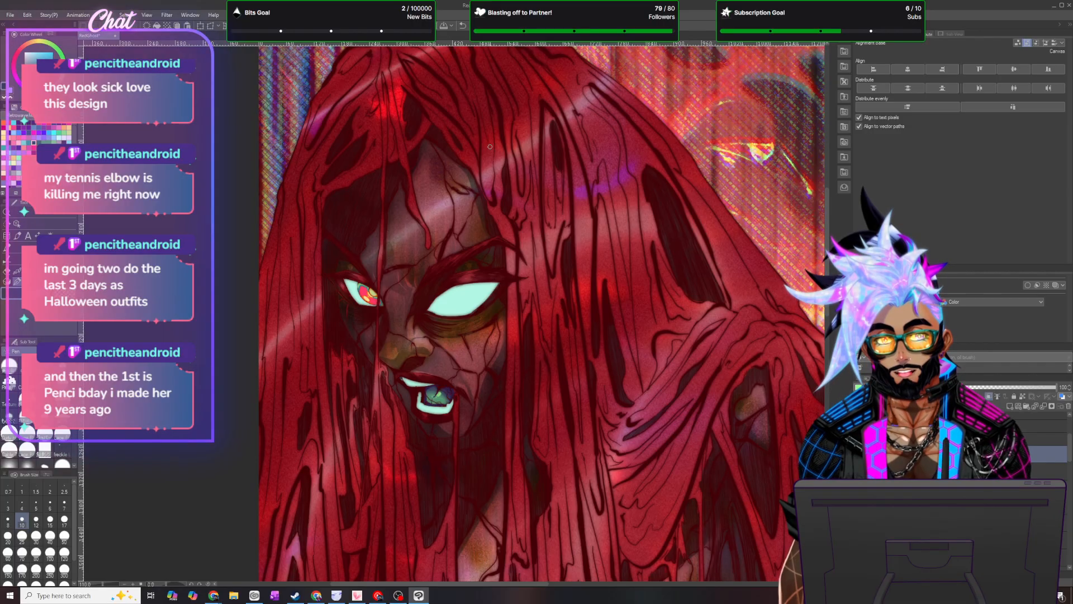
pyautogui.press('m')
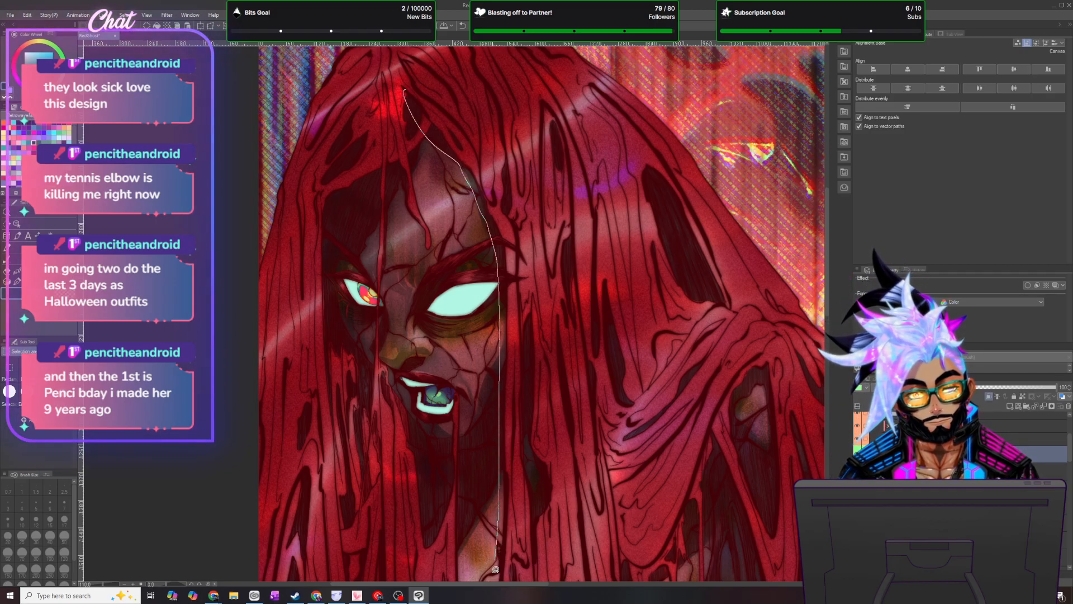
pyautogui.scroll(-5, 494, 577)
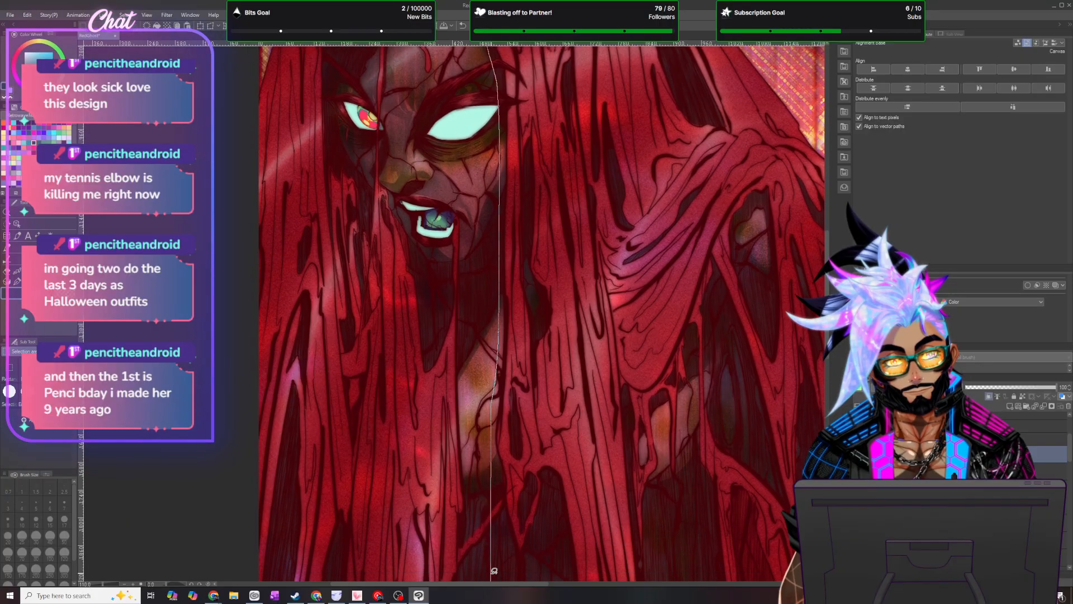
pyautogui.moveTo(503, 553); pyautogui.dragTo(509, 472)
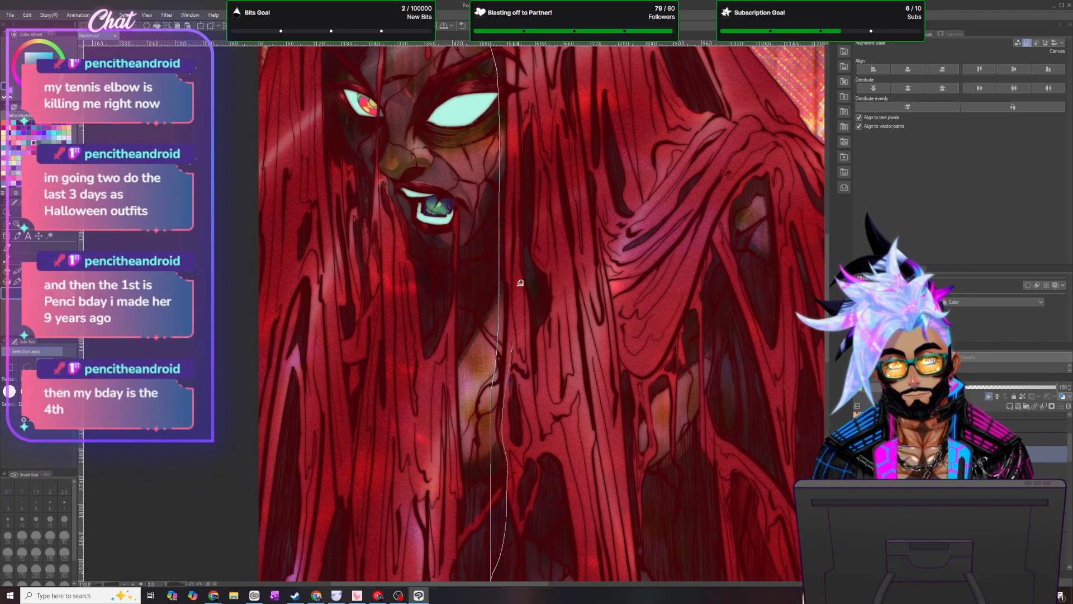
pyautogui.scroll(5, 517, 49)
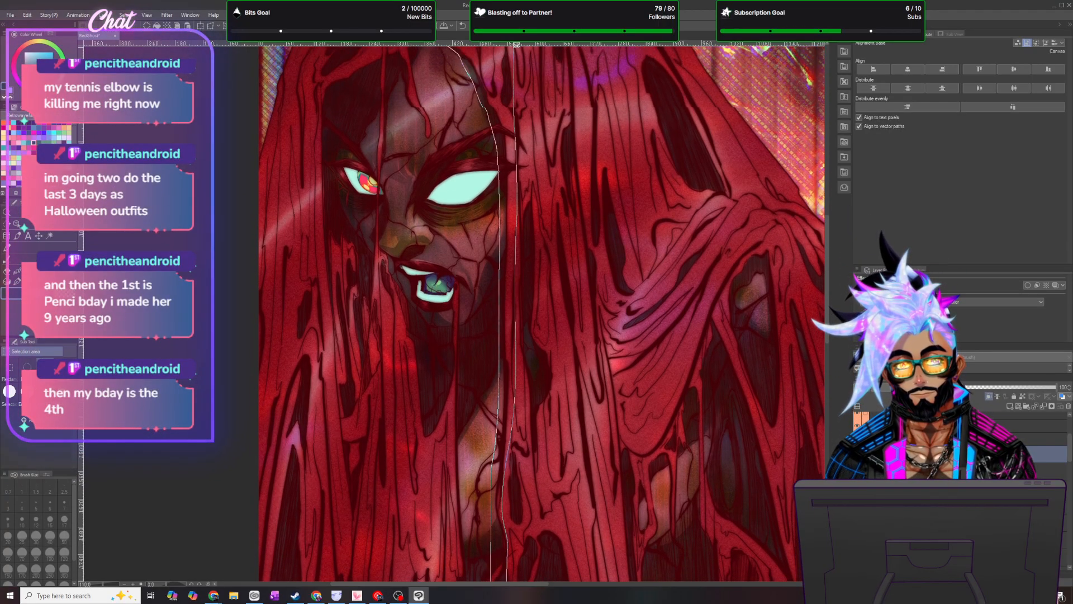
pyautogui.moveTo(513, 48); pyautogui.dragTo(509, 48)
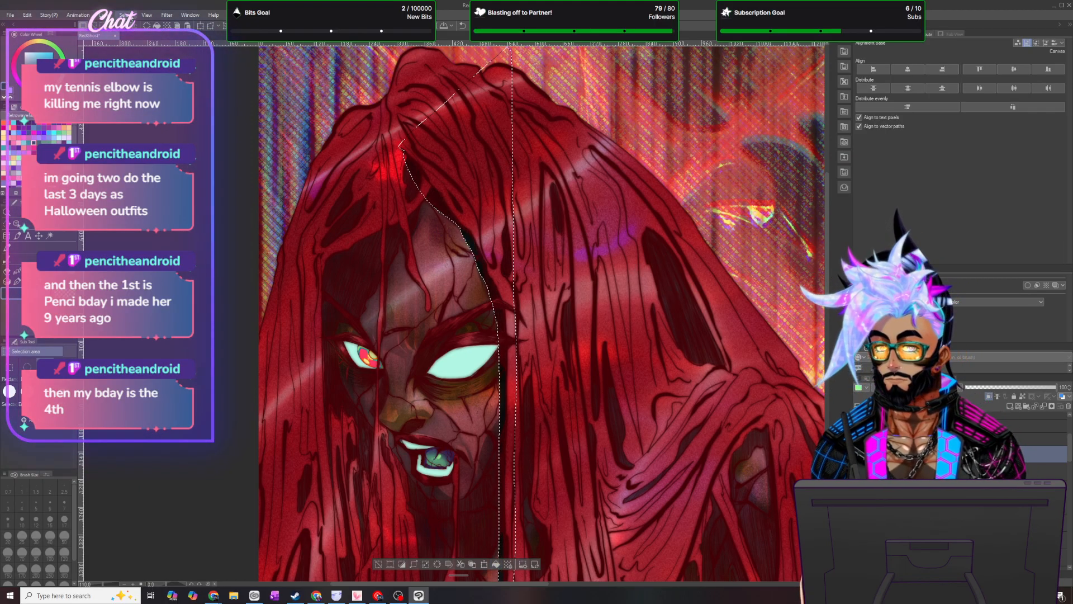
pyautogui.hotkey('ctrl', 'd')
# - Soften the new shadow strip beside the face using the blending brush at size 120
pyautogui.scroll(3, 588, 257)
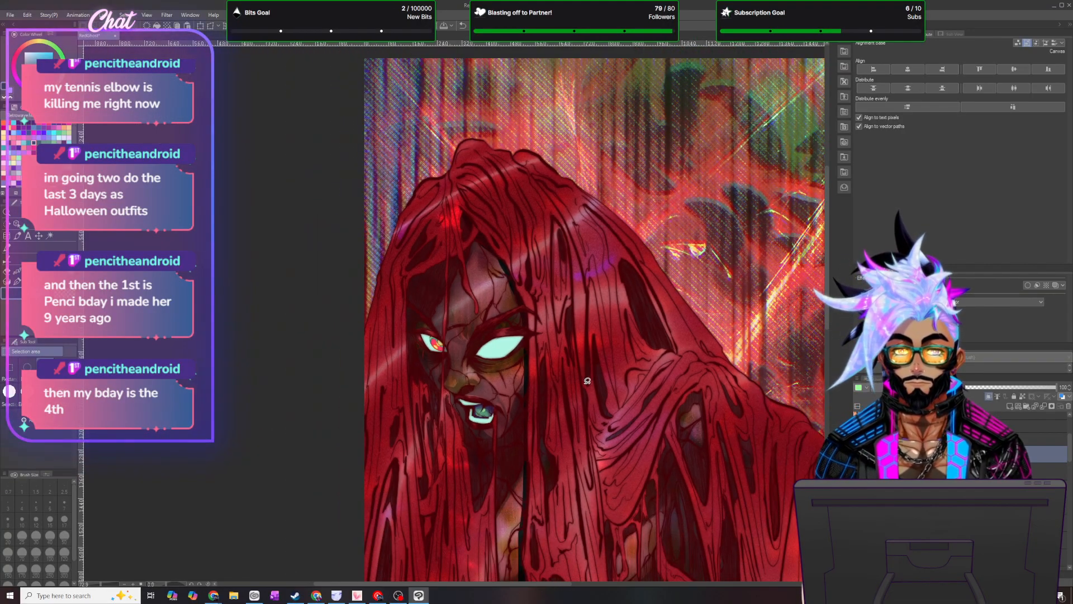
pyautogui.press('b')
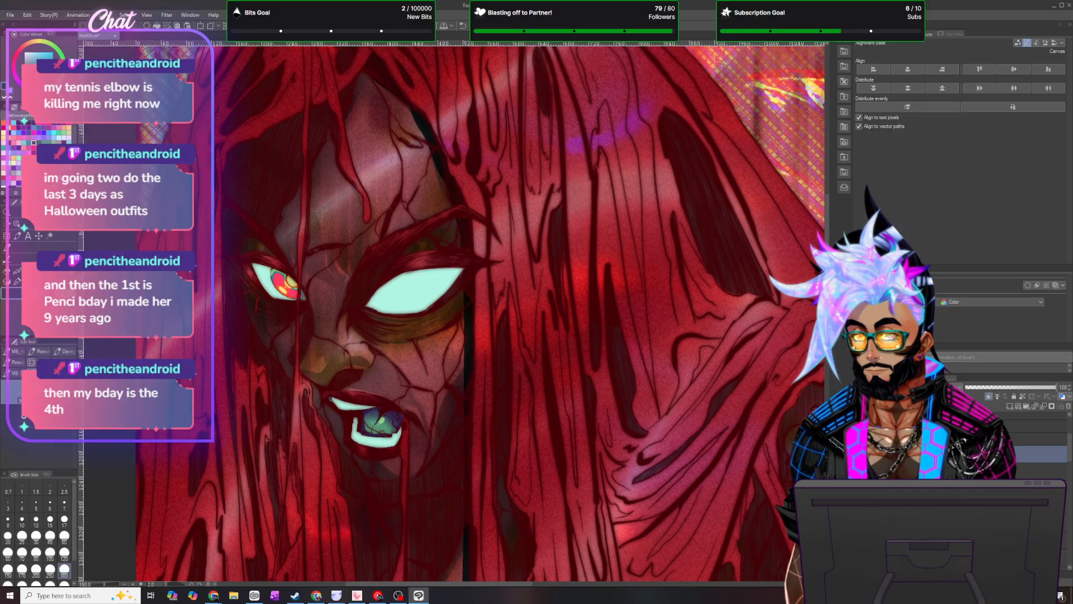
pyautogui.click(15, 372)
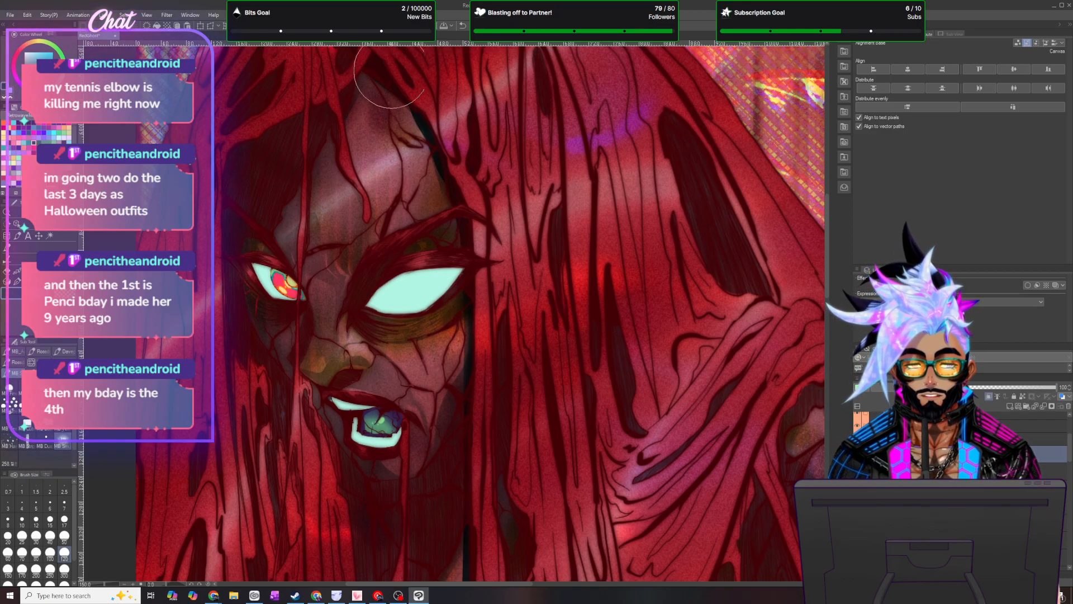
pyautogui.scroll(-1, 582, 314)
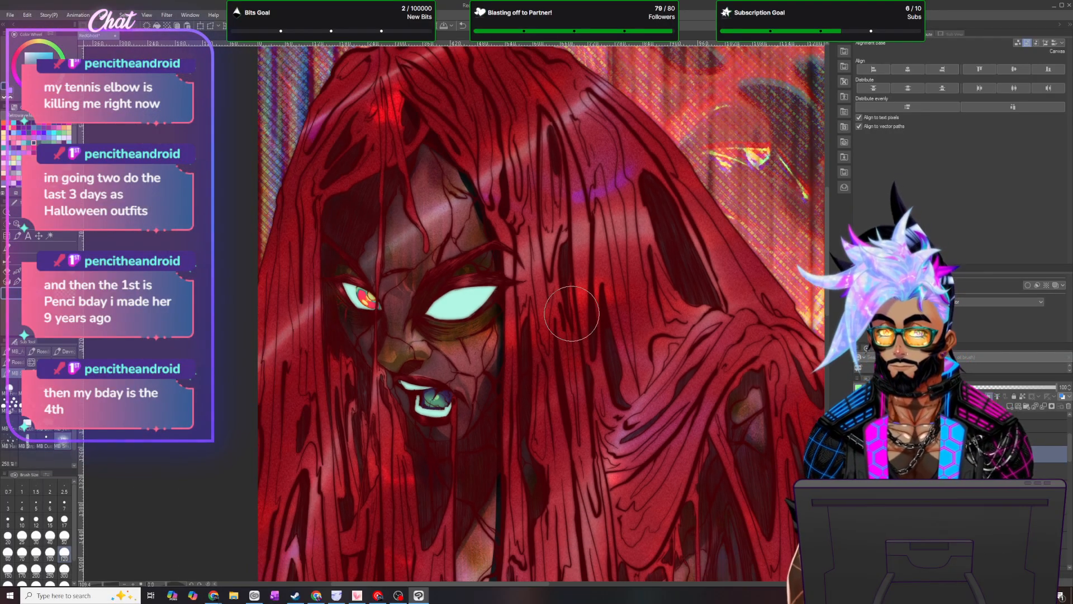
pyautogui.scroll(1, 571, 313)
pyautogui.press('m')
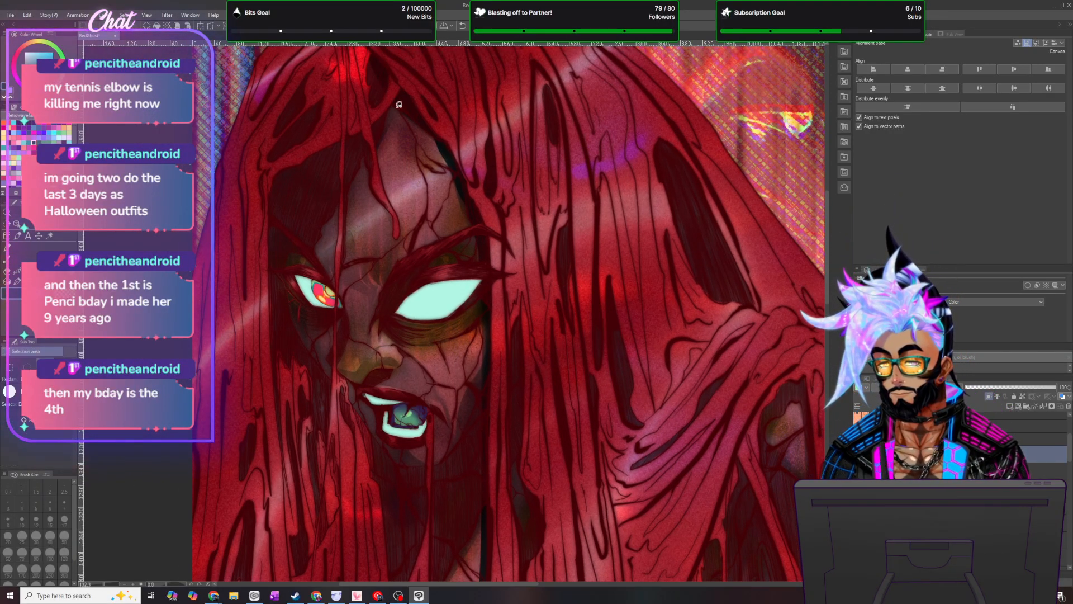
pyautogui.moveTo(826, 270); pyautogui.dragTo(822, 238)
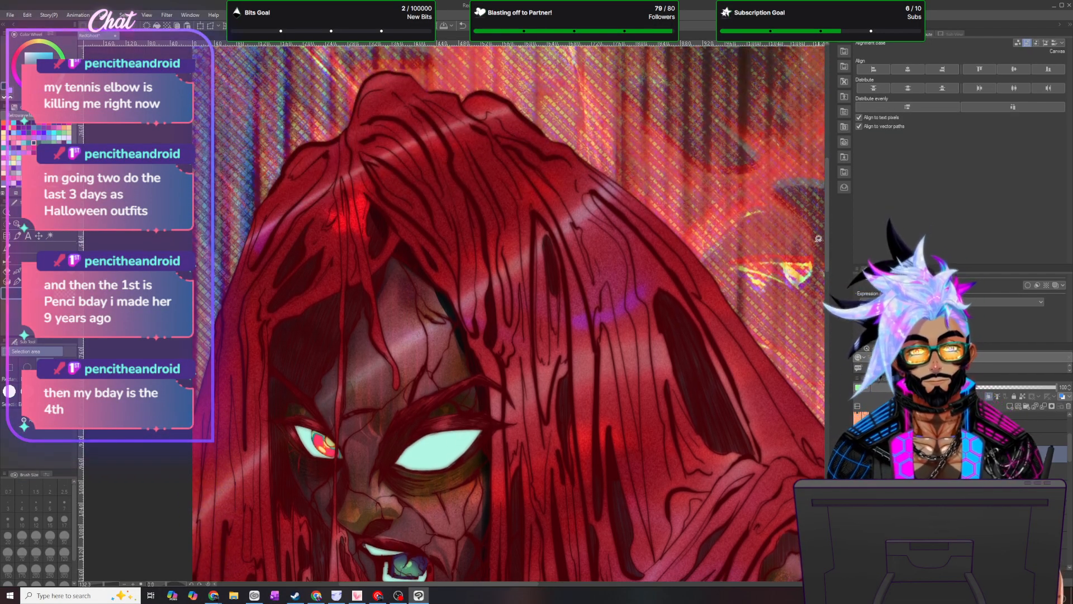
pyautogui.moveTo(375, 222)
pyautogui.mouseDown()
pyautogui.moveTo(367, 259)
pyautogui.moveTo(366, 185)
pyautogui.mouseUp()
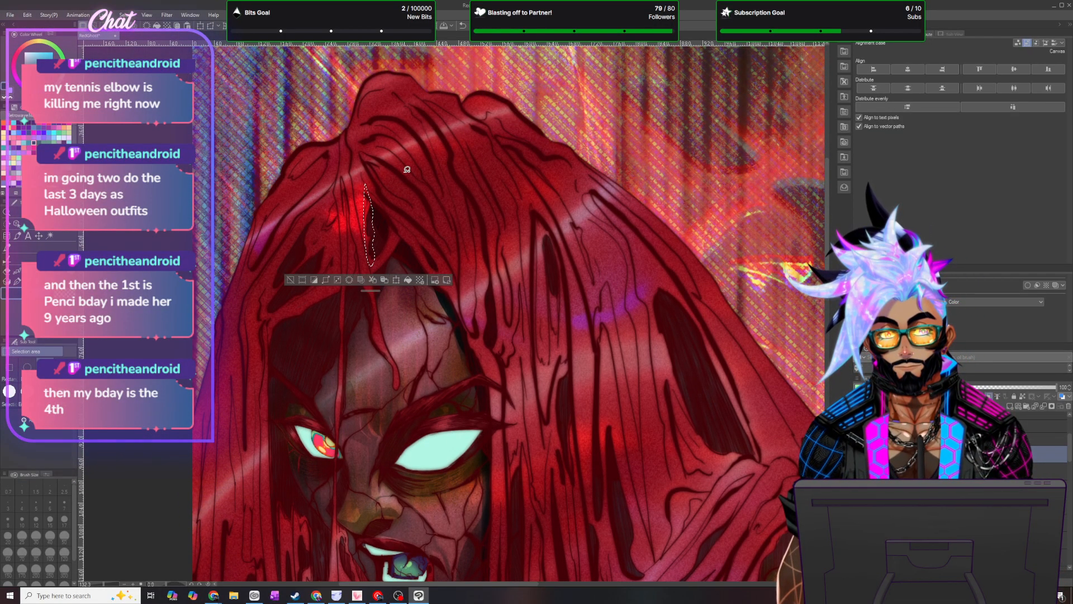
pyautogui.moveTo(374, 291); pyautogui.dragTo(525, 479)
pyautogui.moveTo(402, 236)
pyautogui.mouseDown()
pyautogui.moveTo(380, 278)
pyautogui.moveTo(288, 327)
pyautogui.moveTo(267, 438)
pyautogui.moveTo(248, 333)
pyautogui.moveTo(291, 174)
pyautogui.moveTo(397, 132)
pyautogui.moveTo(416, 213)
pyautogui.moveTo(400, 237)
pyautogui.mouseUp()
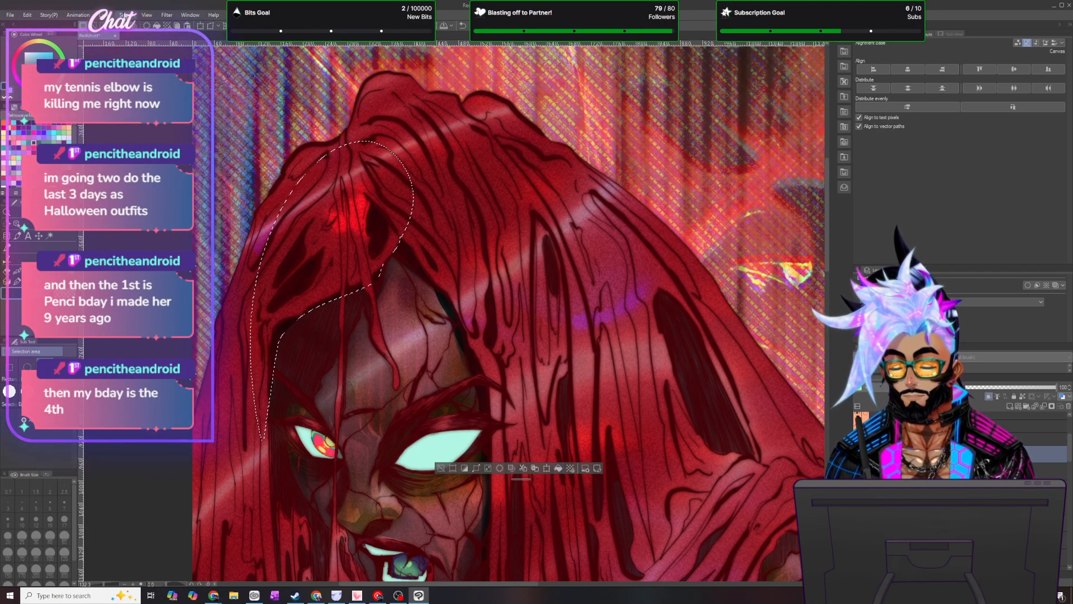
pyautogui.hotkey('ctrl', 'd')
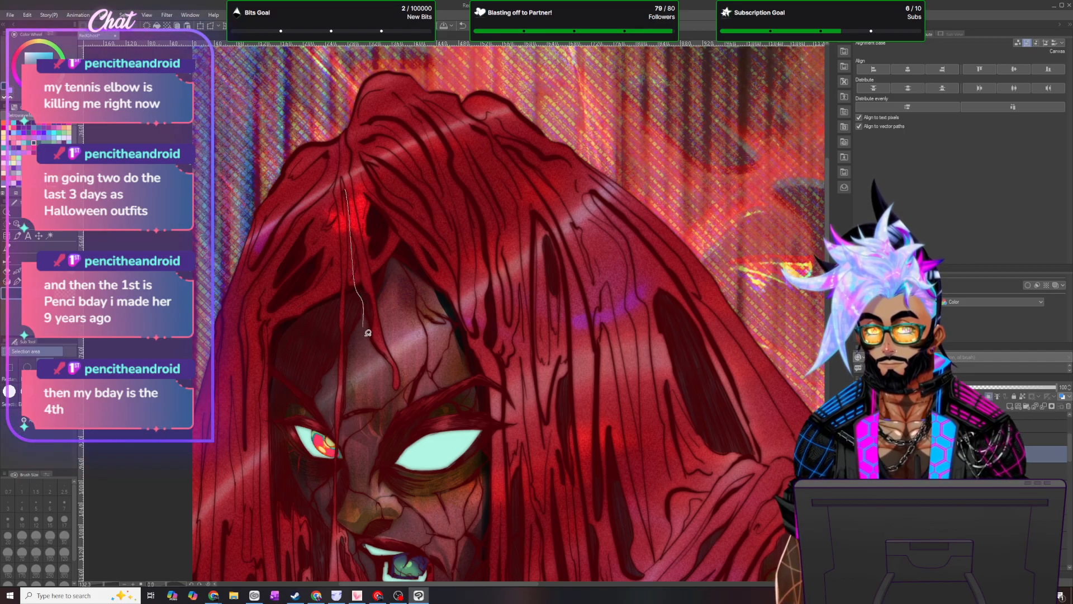
# - Lasso a thin shadow along the cloth drip hanging over the forehead, fill it with the dark color and deselect
pyautogui.moveTo(388, 398); pyautogui.dragTo(395, 400)
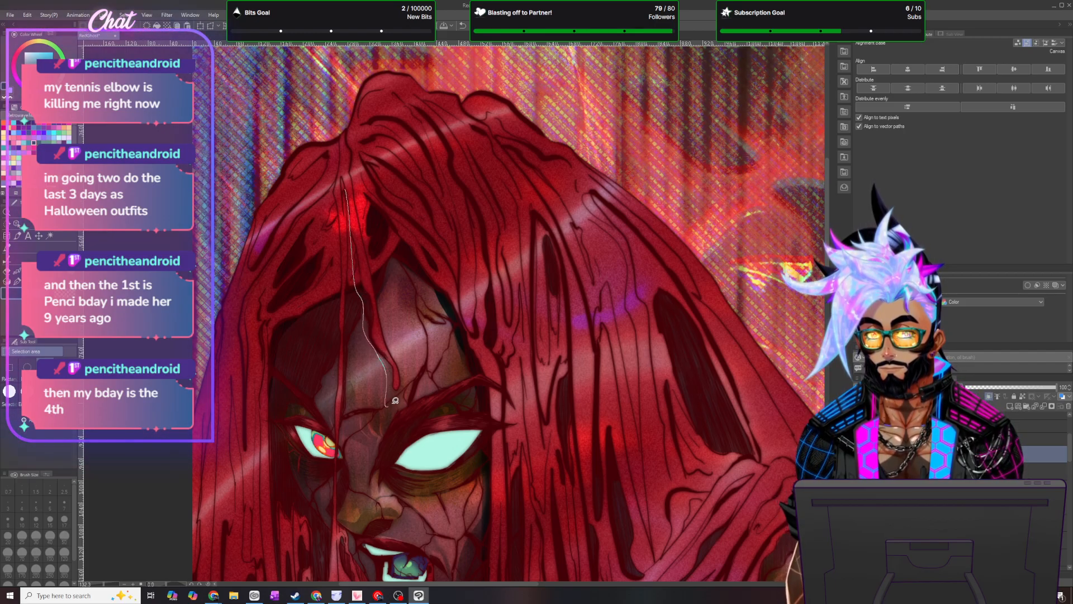
pyautogui.moveTo(386, 353); pyautogui.dragTo(347, 175)
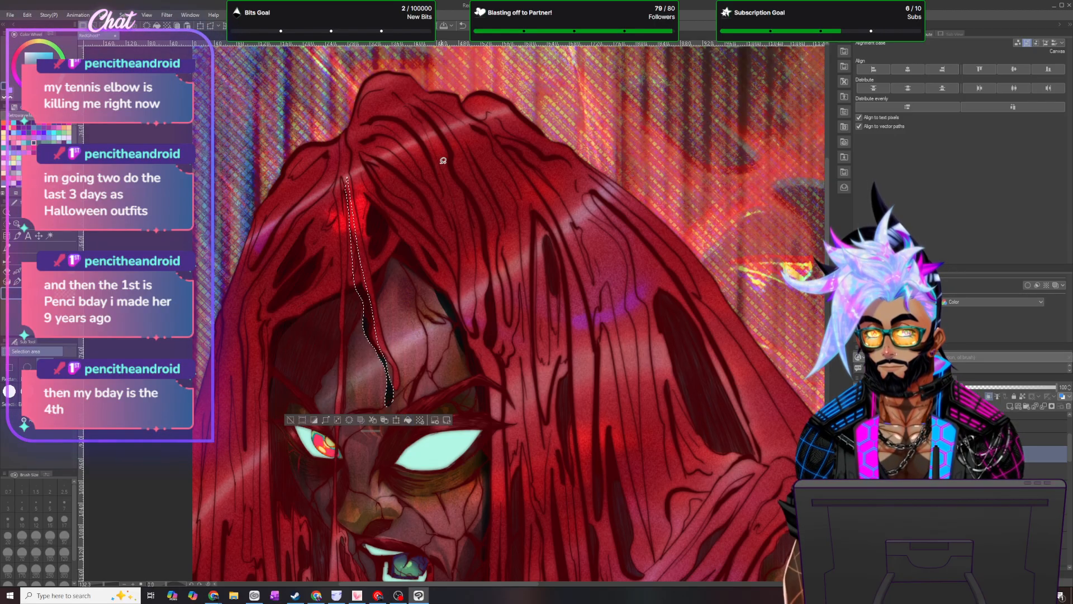
pyautogui.click(125, 15)
pyautogui.click(142, 35)
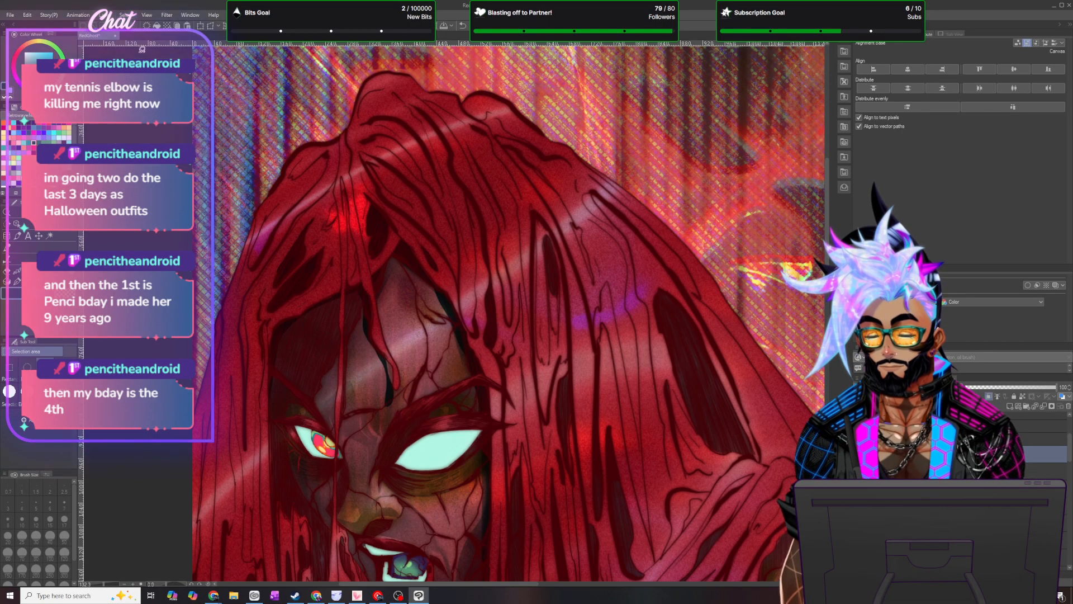
# - Soften the forehead drip's shadow with the blending brush at size 30 and return to the size 10 pen
pyautogui.press('b')
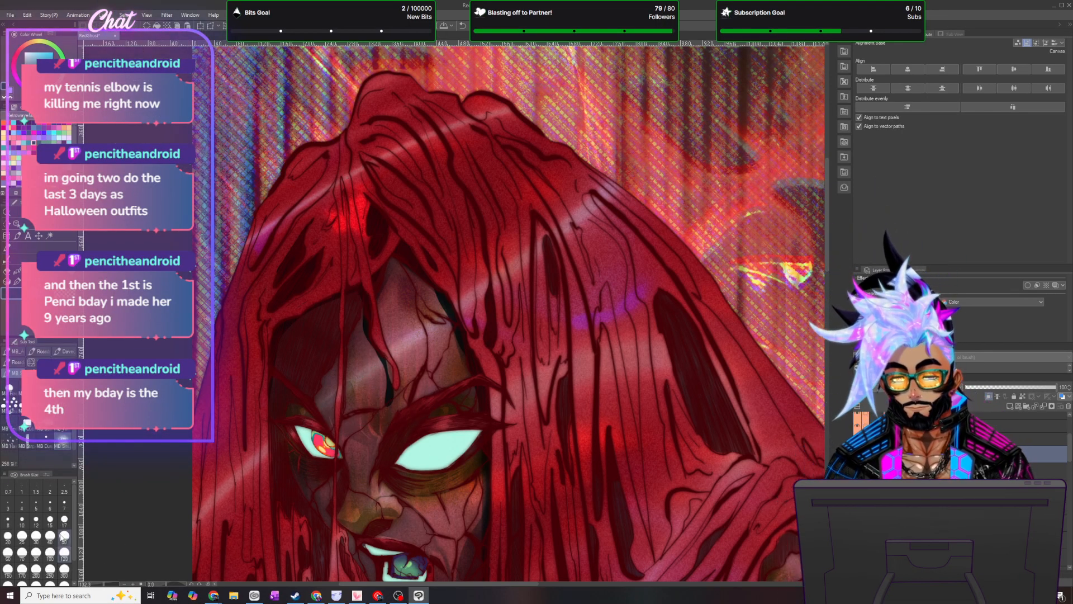
pyautogui.click(36, 538)
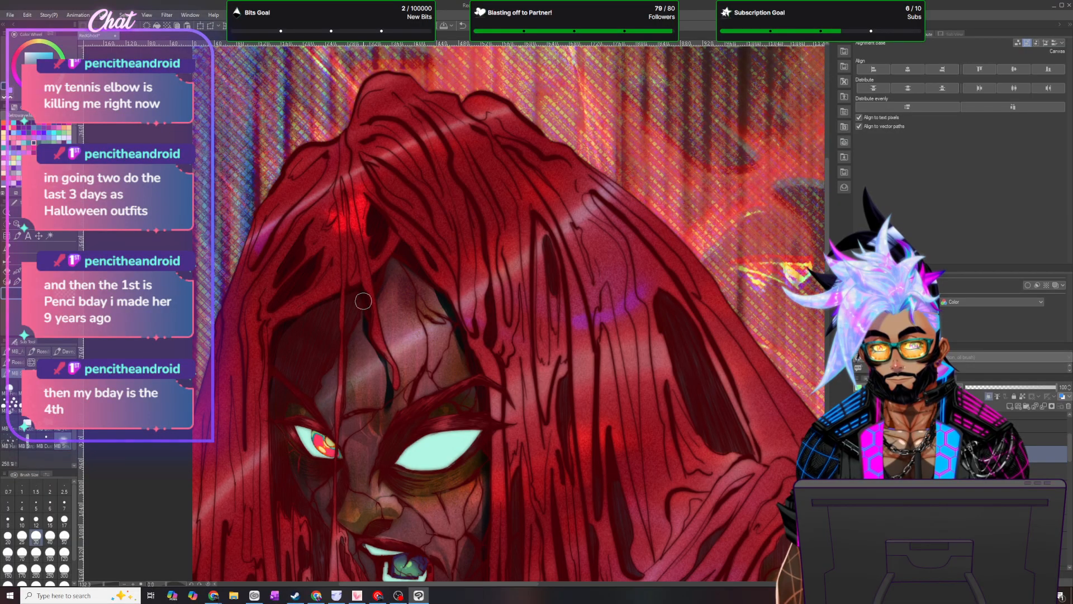
pyautogui.click(15, 302)
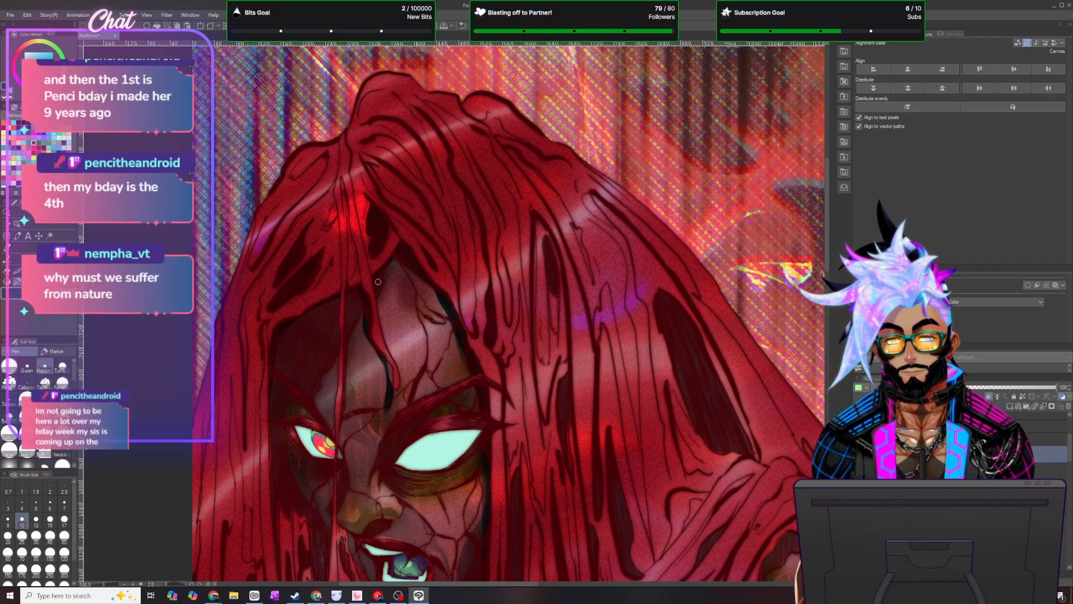
# - Lasso the area between the eyebrow and the blank glowing eye, fill it with dark shadow and deselect
pyautogui.scroll(-2, 378, 282)
pyautogui.scroll(1, 388, 360)
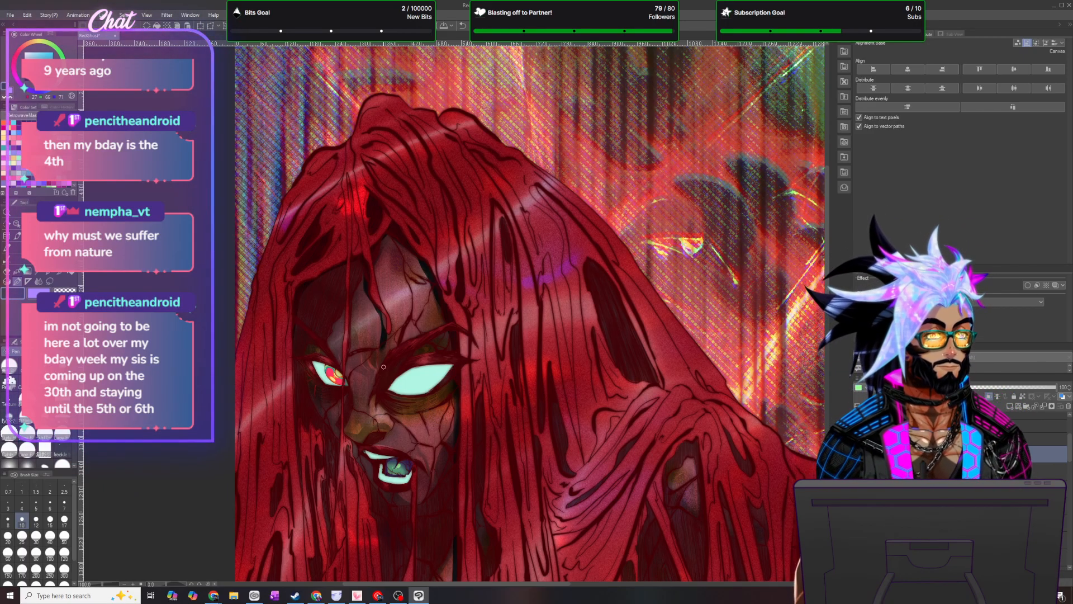
pyautogui.scroll(2, 372, 387)
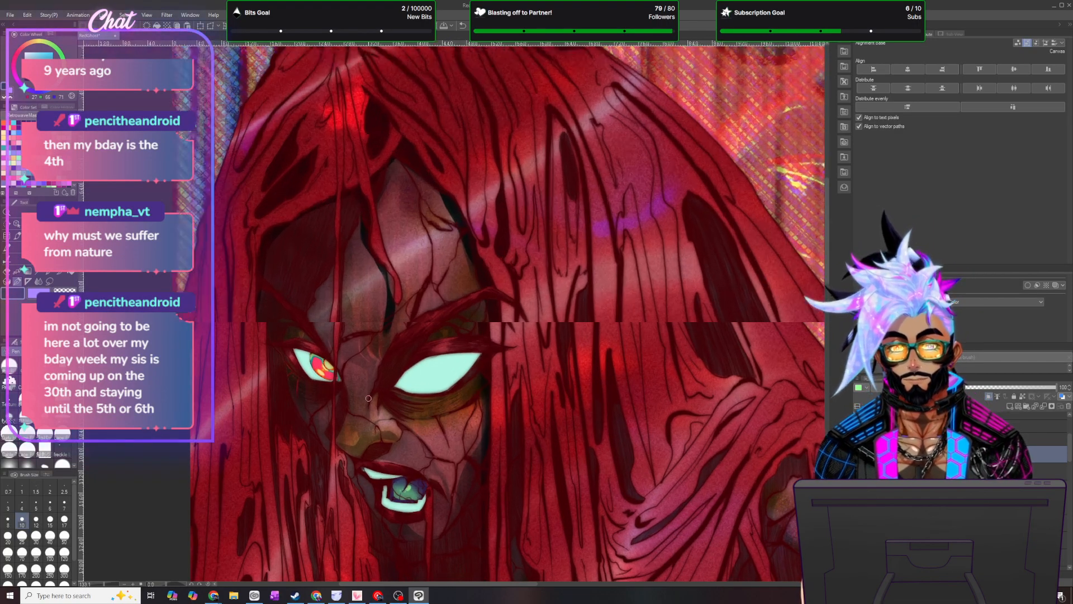
pyautogui.press('m')
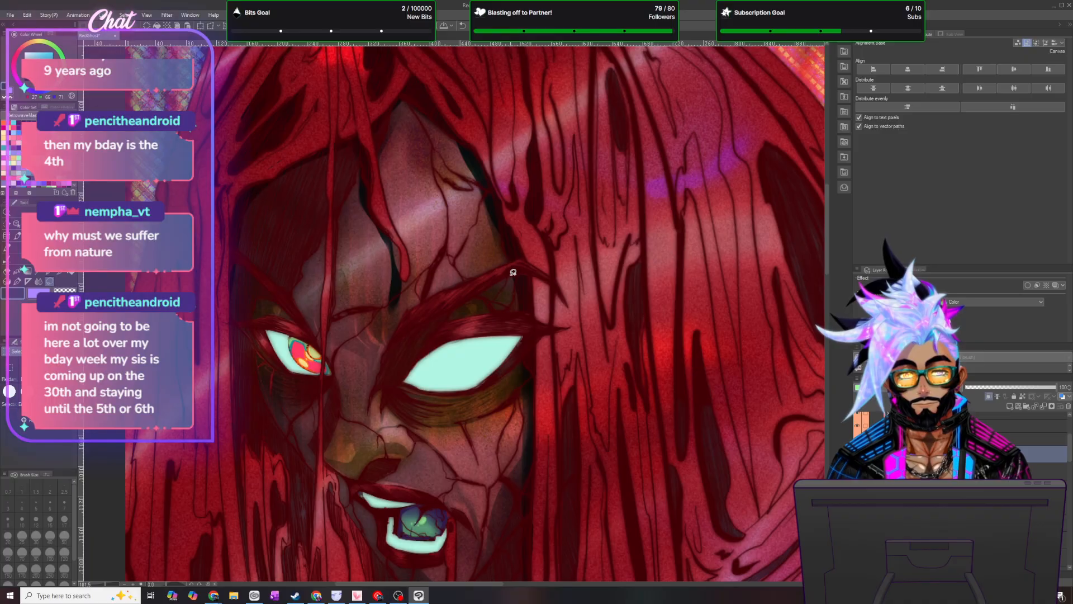
pyautogui.moveTo(443, 326)
pyautogui.mouseDown()
pyautogui.moveTo(367, 415)
pyautogui.moveTo(391, 348)
pyautogui.mouseUp()
pyautogui.moveTo(518, 262); pyautogui.dragTo(514, 267)
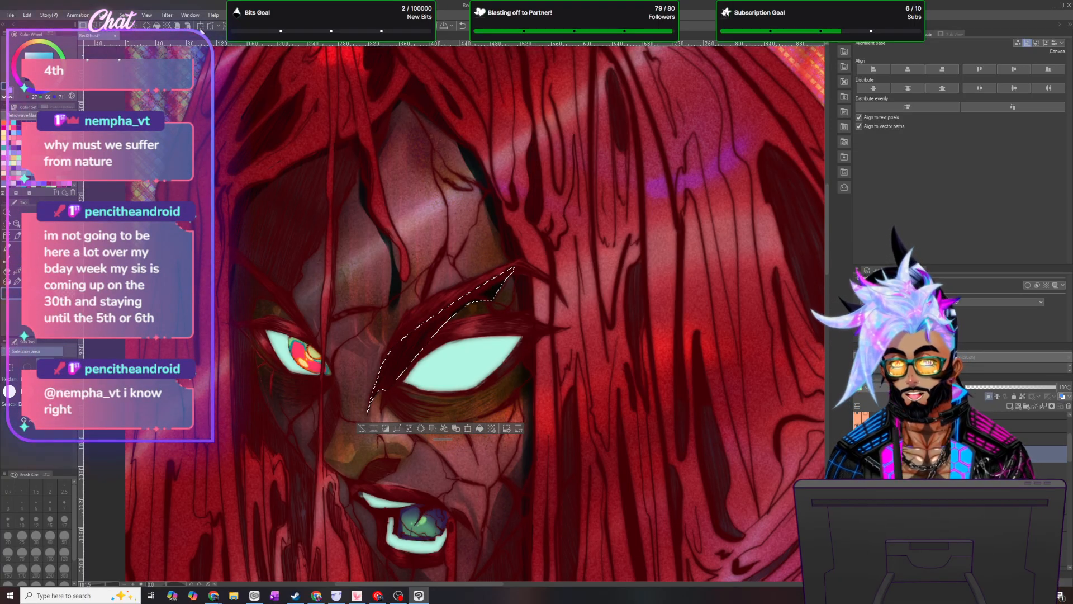
pyautogui.click(124, 15)
pyautogui.click(143, 36)
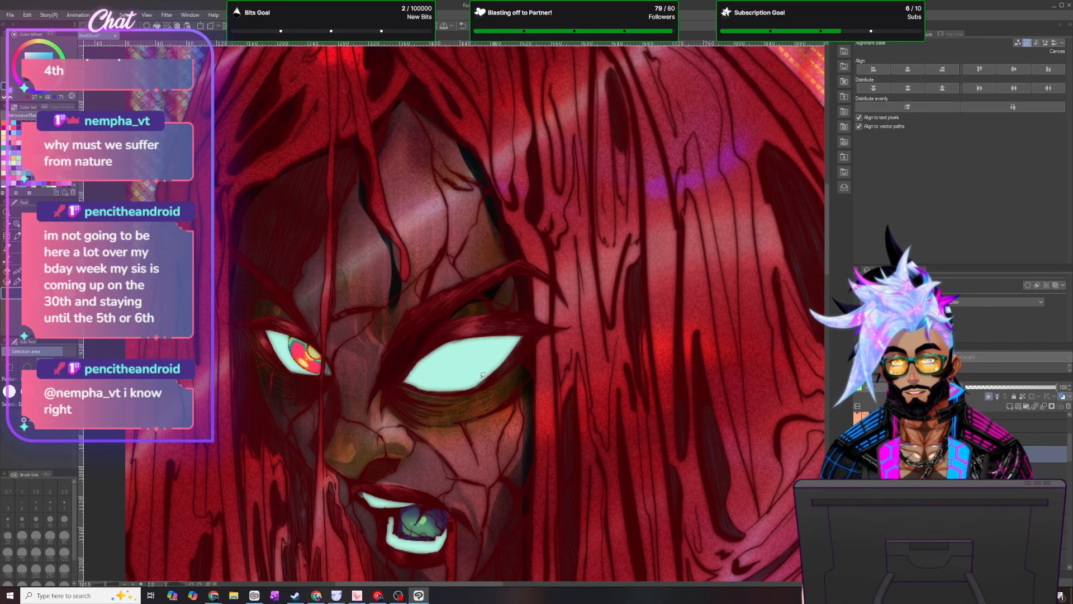
pyautogui.click(16, 295)
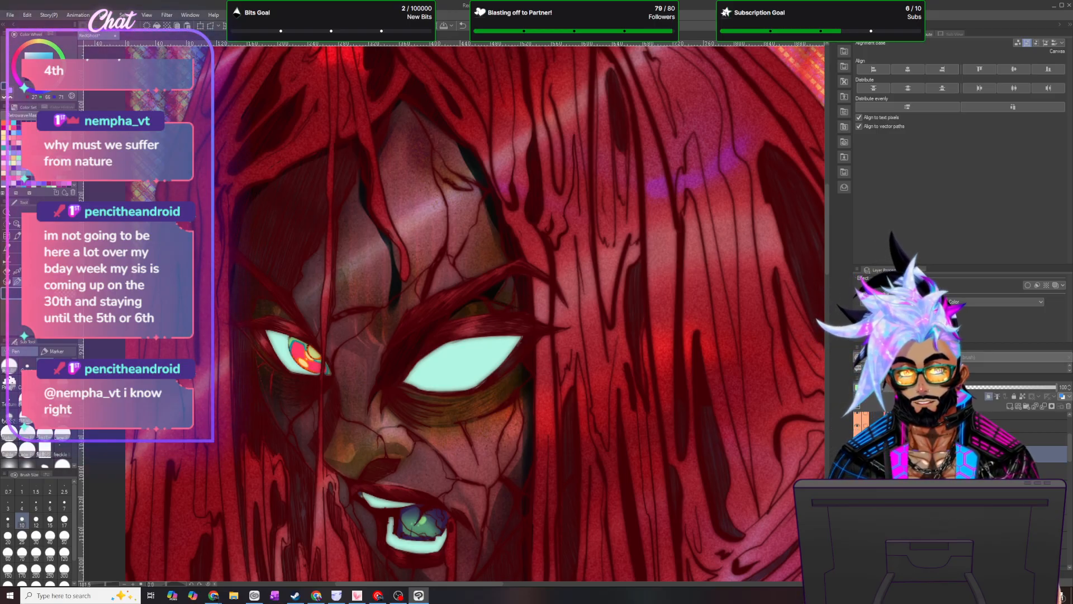
# - Lasso a narrow shadow along the long drip crossing the red eye down to the mouth, fill it dark and deselect
pyautogui.press('m')
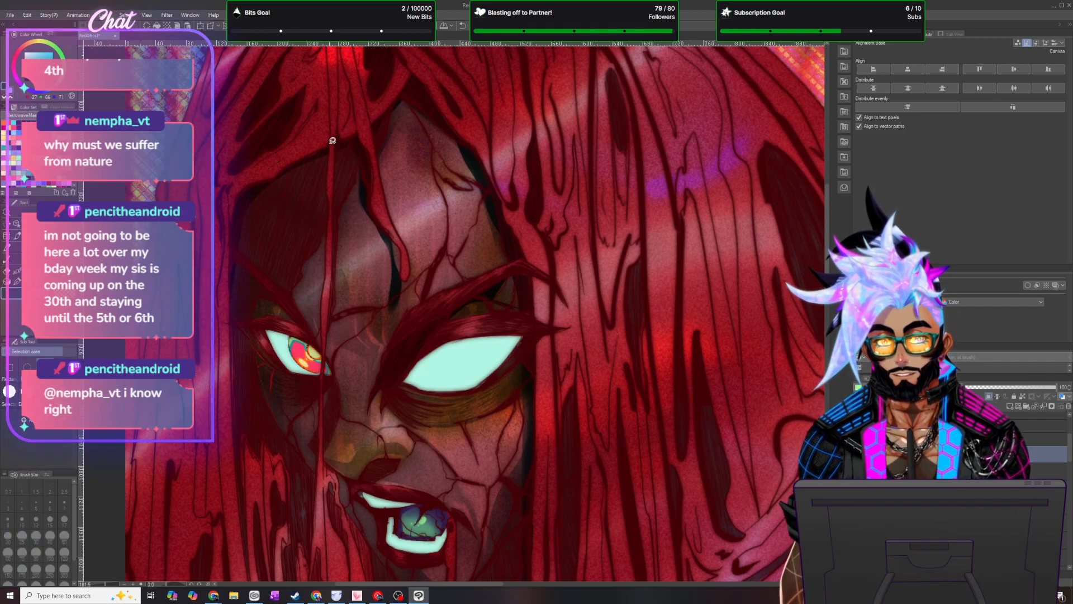
pyautogui.moveTo(341, 279); pyautogui.dragTo(335, 322)
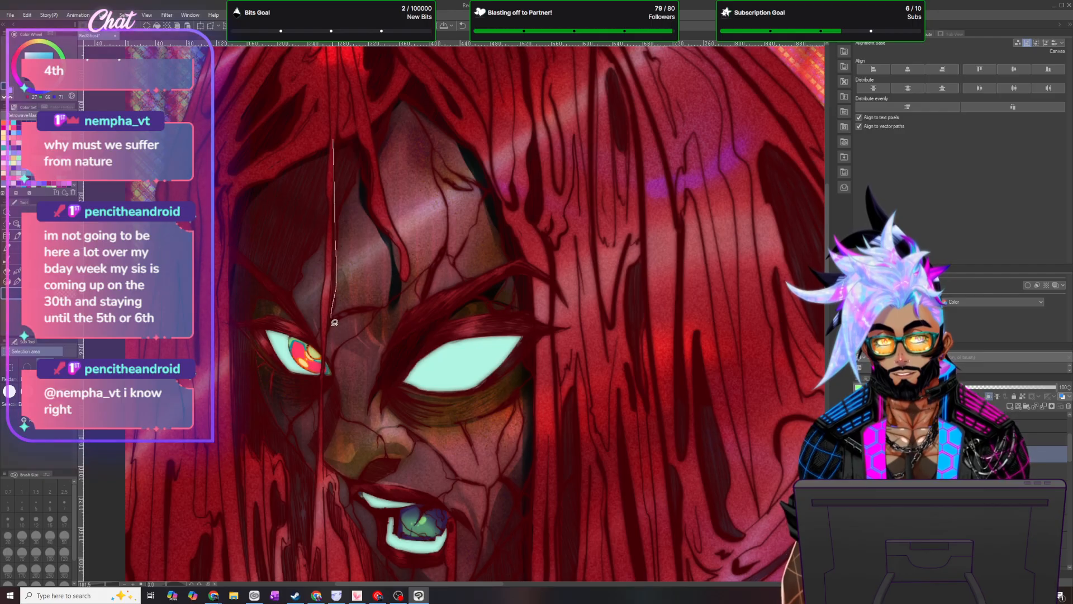
pyautogui.moveTo(334, 384)
pyautogui.mouseDown()
pyautogui.moveTo(321, 485)
pyautogui.moveTo(311, 479)
pyautogui.moveTo(322, 422)
pyautogui.mouseUp()
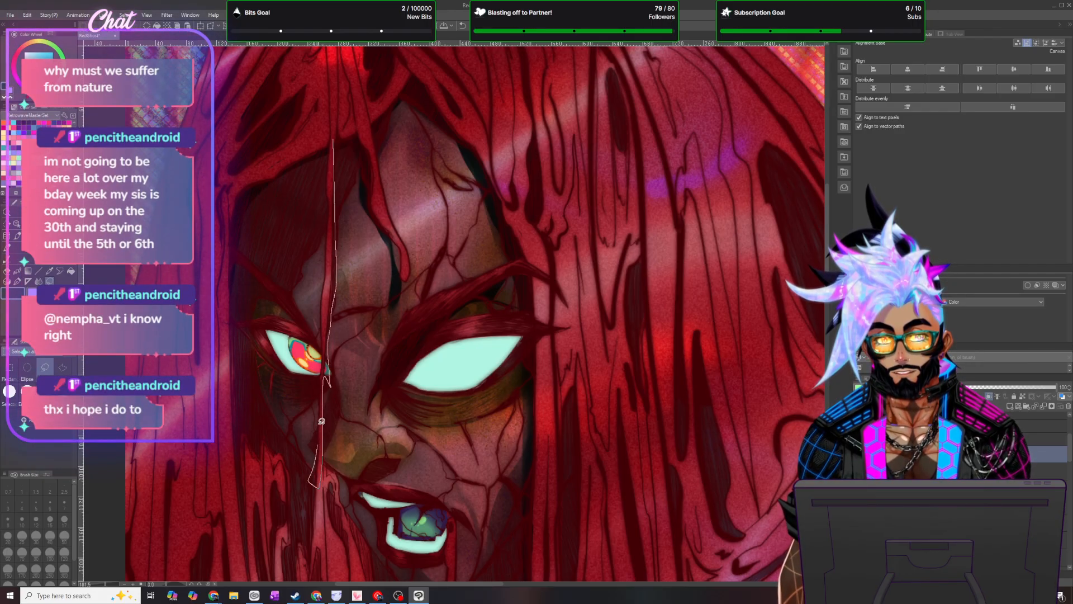
pyautogui.moveTo(328, 298); pyautogui.dragTo(328, 225)
pyautogui.moveTo(334, 116); pyautogui.dragTo(333, 120)
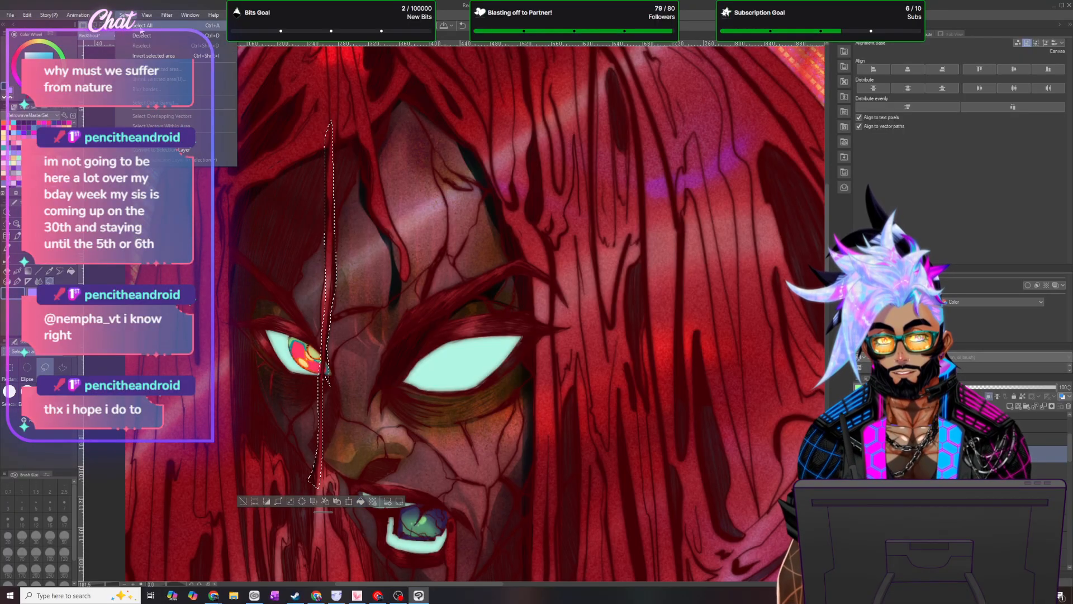
pyautogui.hotkey('ctrl', 'd')
pyautogui.click(39, 281)
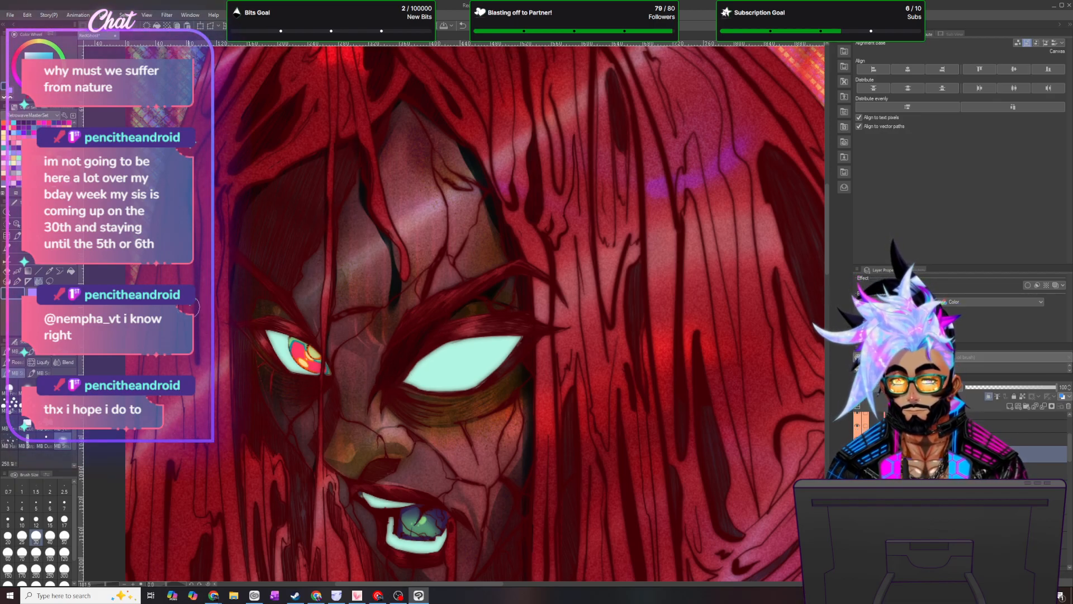
pyautogui.click(18, 281)
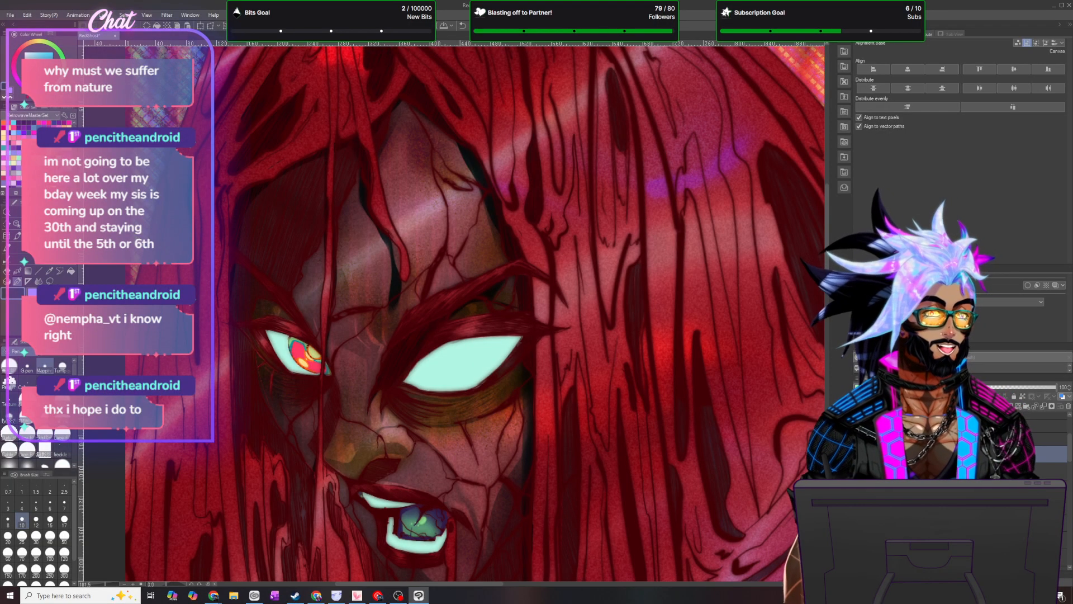
# - Switch to the size 30 blending brush and save the illustration
pyautogui.scroll(3, 151, 319)
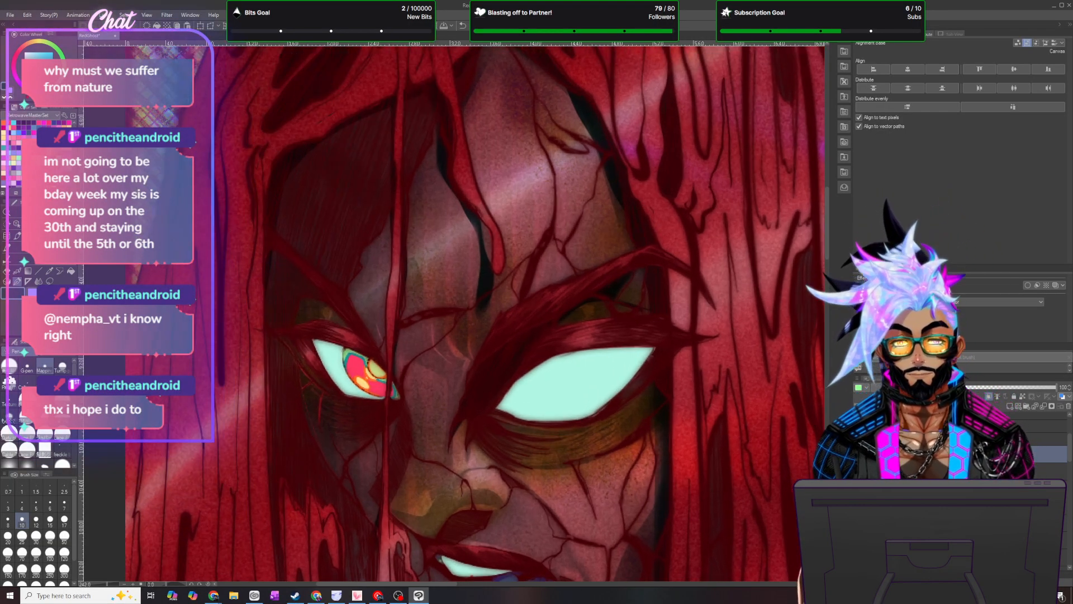
pyautogui.scroll(2, 301, 400)
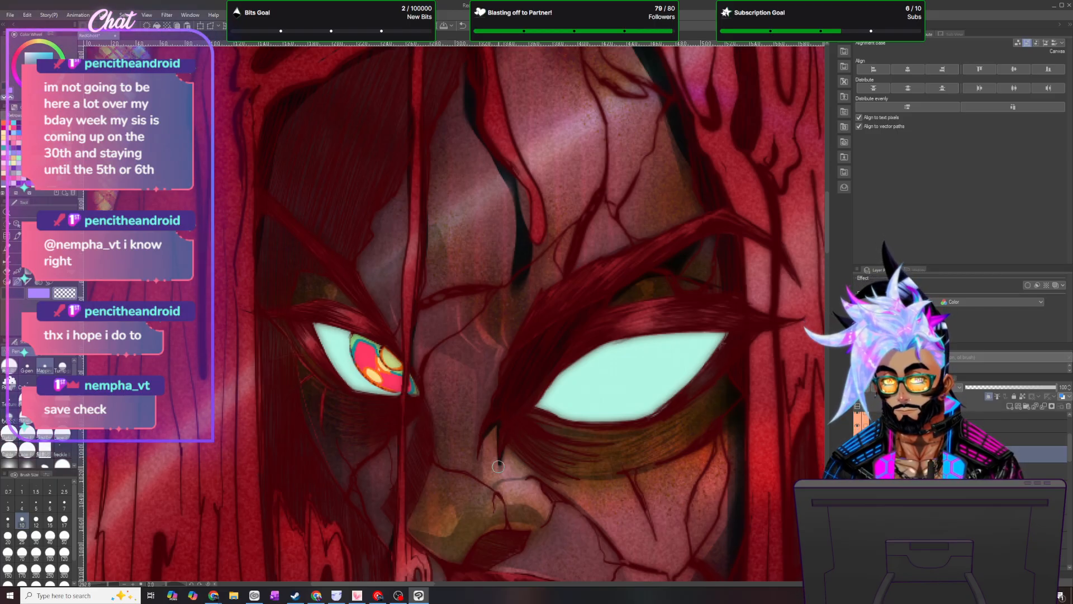
pyautogui.click(47, 284)
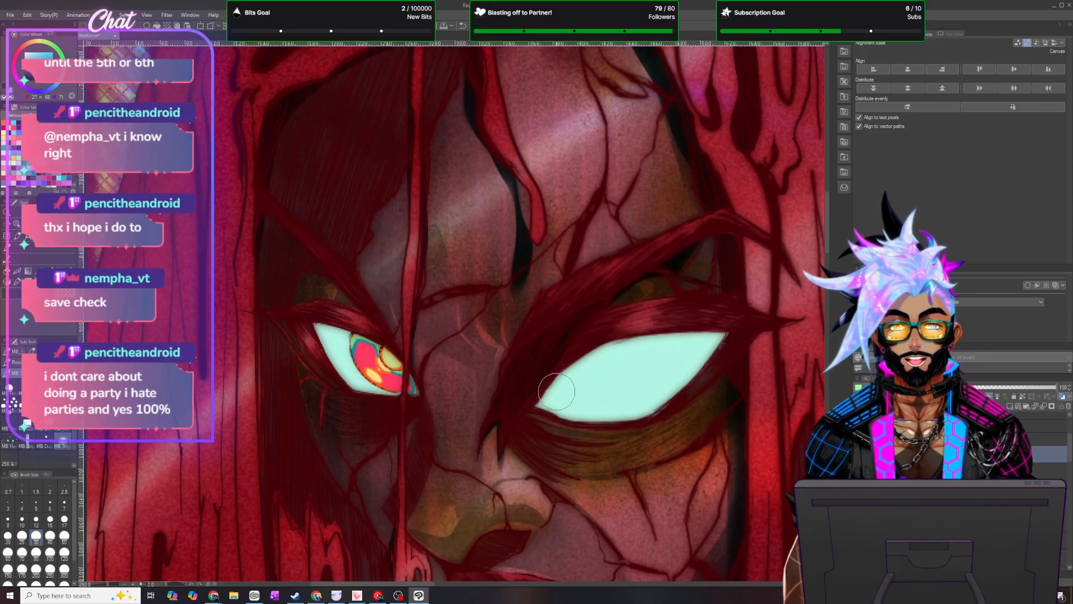
pyautogui.scroll(-4, 557, 391)
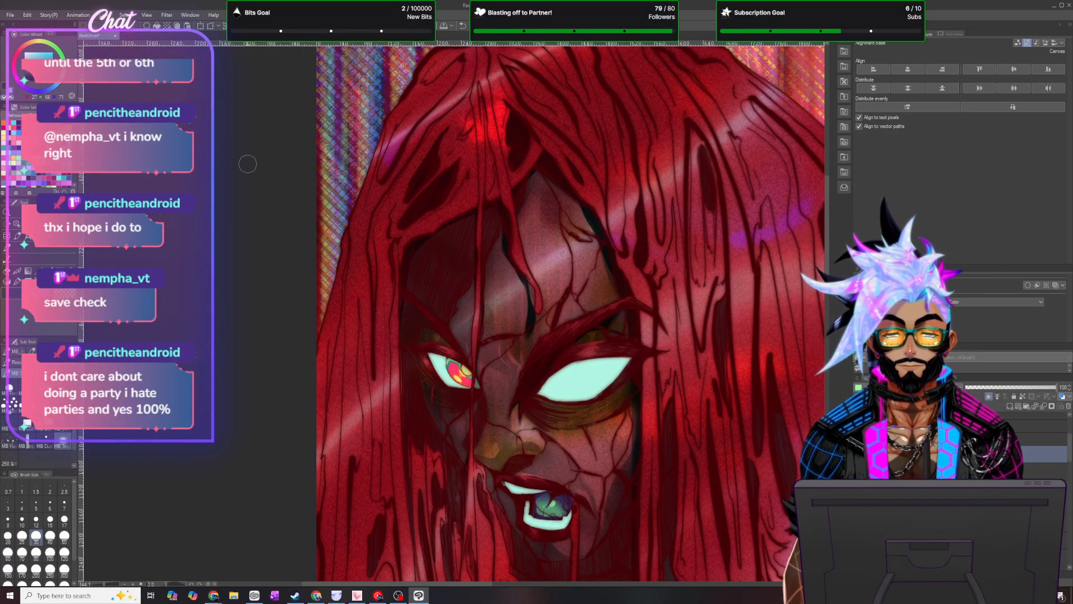
pyautogui.click(11, 15)
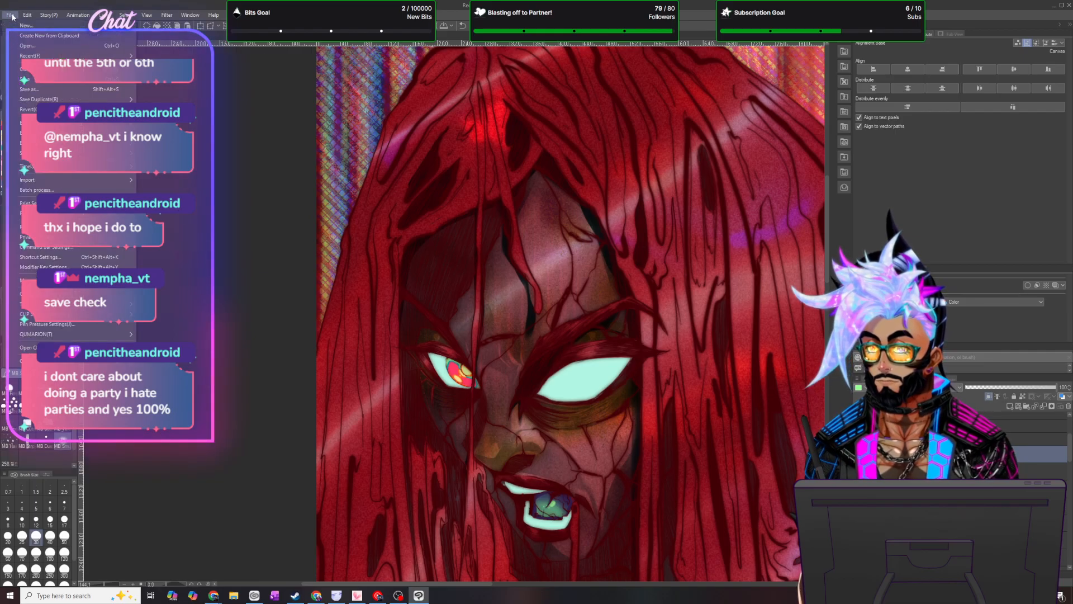
pyautogui.click(39, 79)
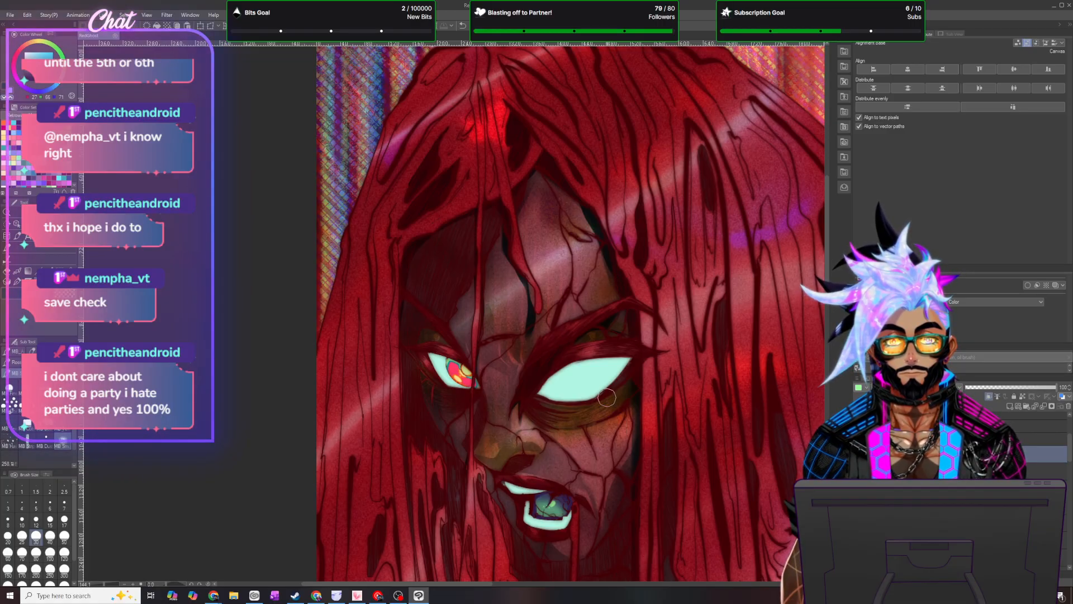
# - Lasso the area between the eyebrow and upper lid of the red eye, fill it with dark shadow and deselect
pyautogui.scroll(-2, 605, 396)
pyautogui.scroll(3, 564, 296)
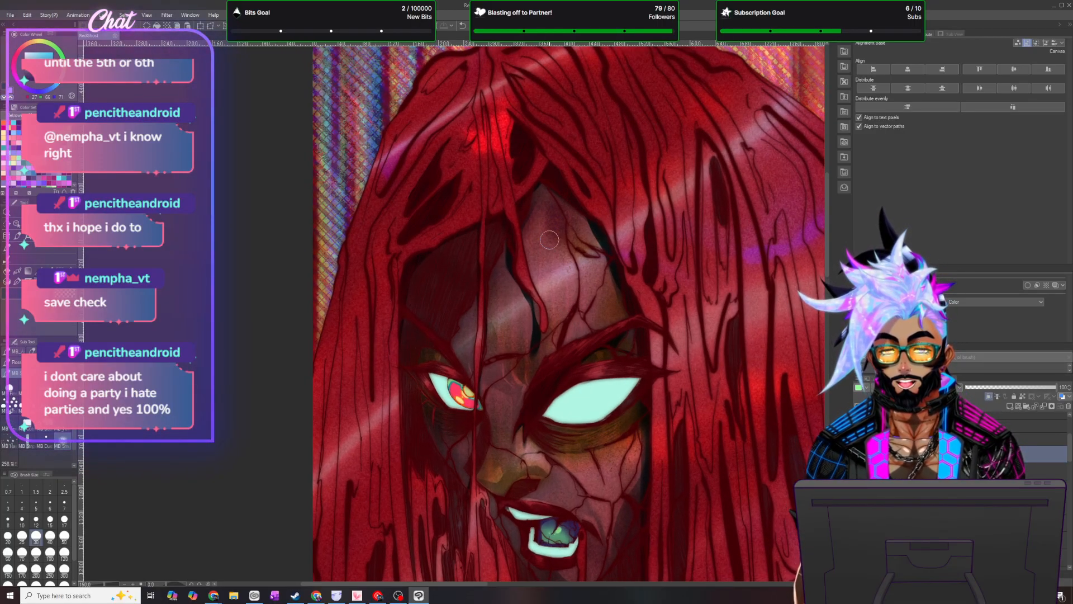
pyautogui.scroll(4, 480, 469)
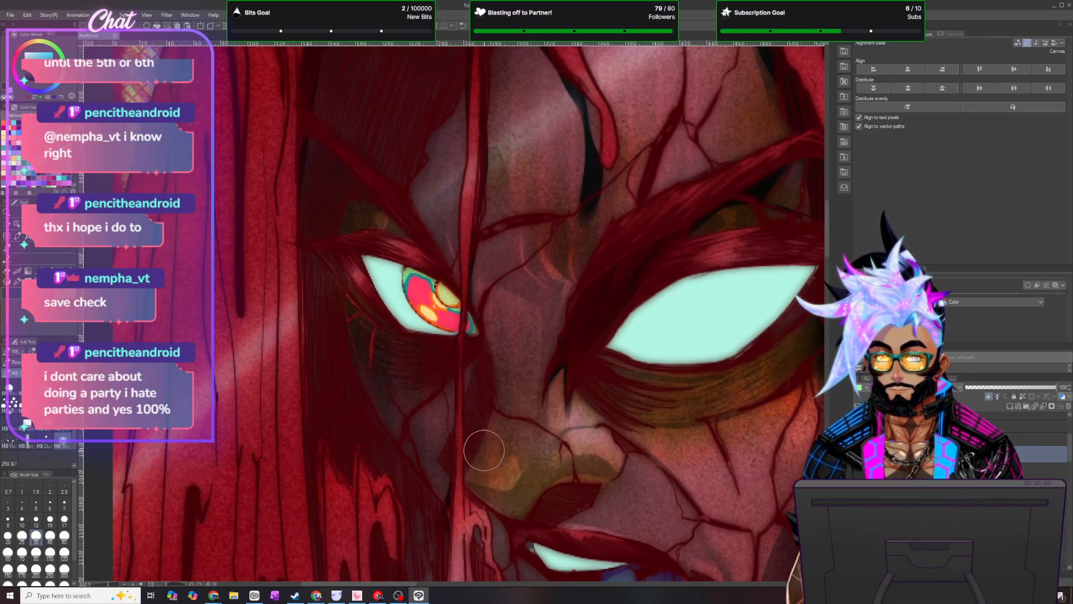
pyautogui.press('p')
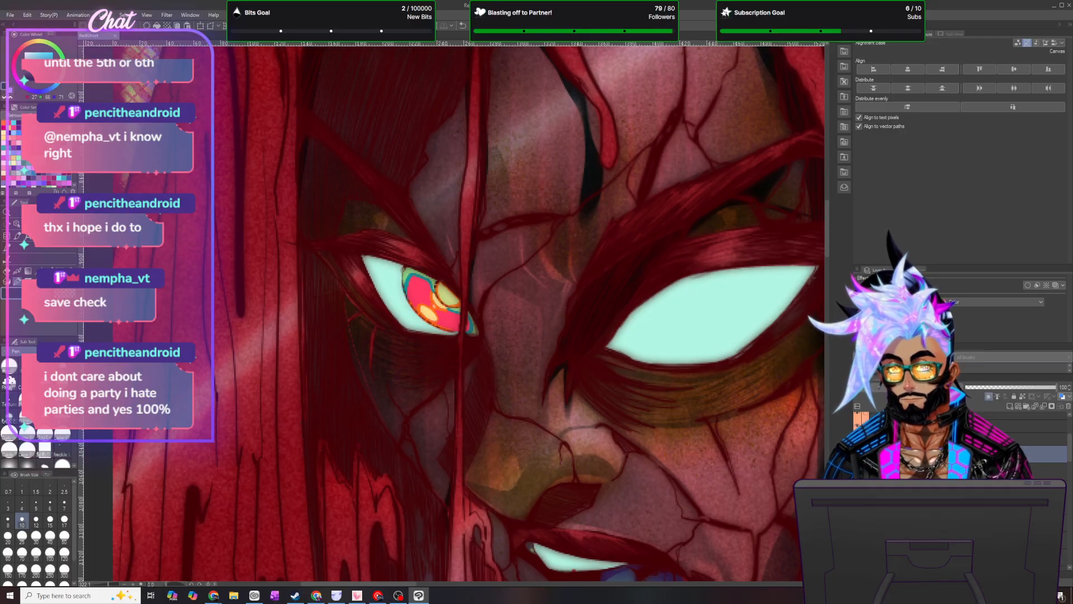
pyautogui.press('m')
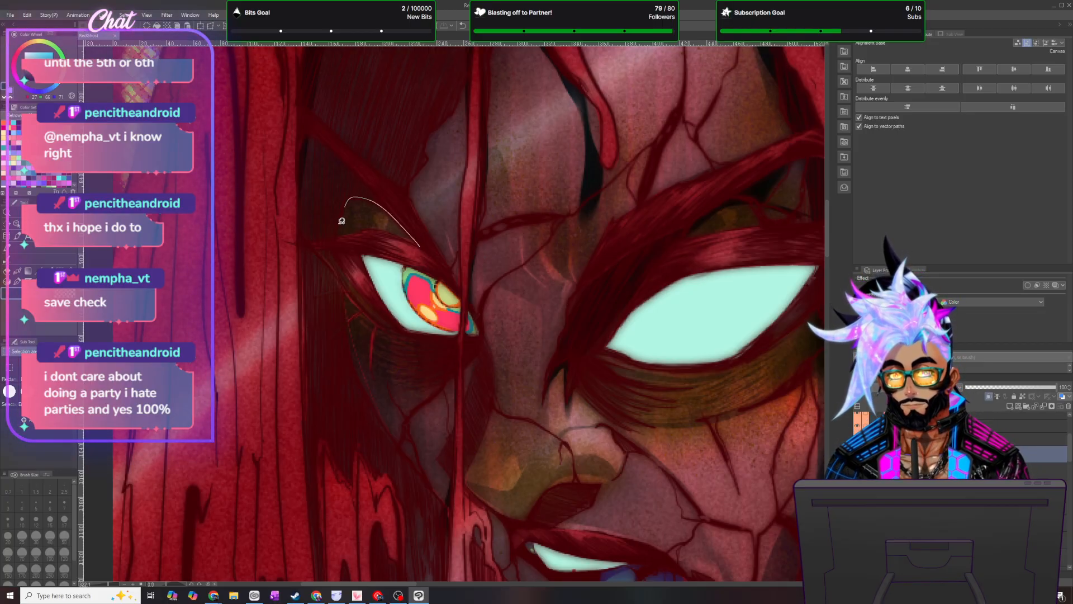
pyautogui.moveTo(299, 181); pyautogui.dragTo(303, 122)
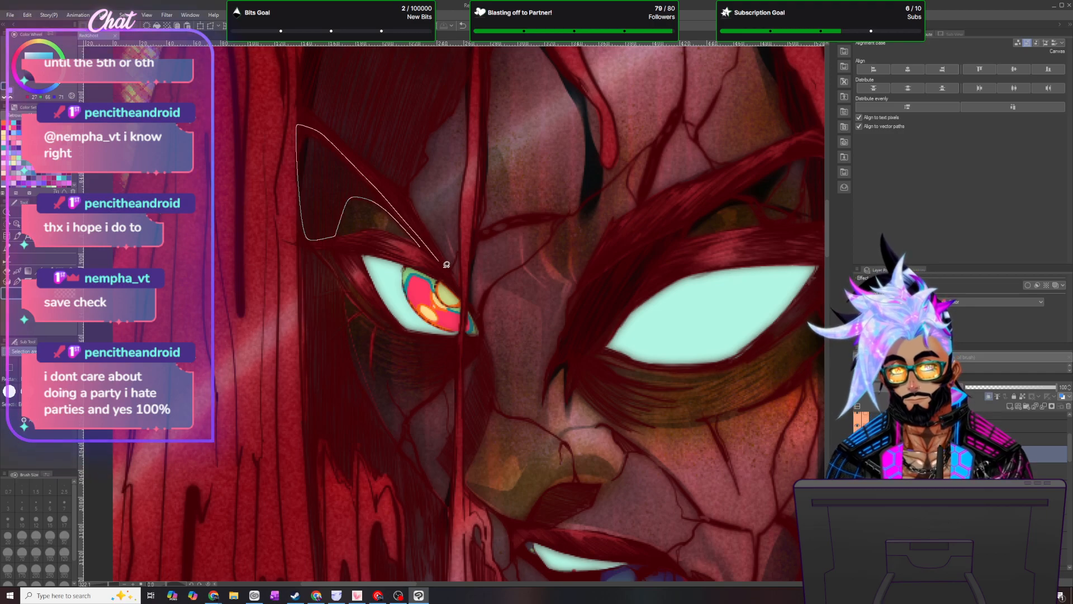
pyautogui.moveTo(420, 244); pyautogui.dragTo(421, 244)
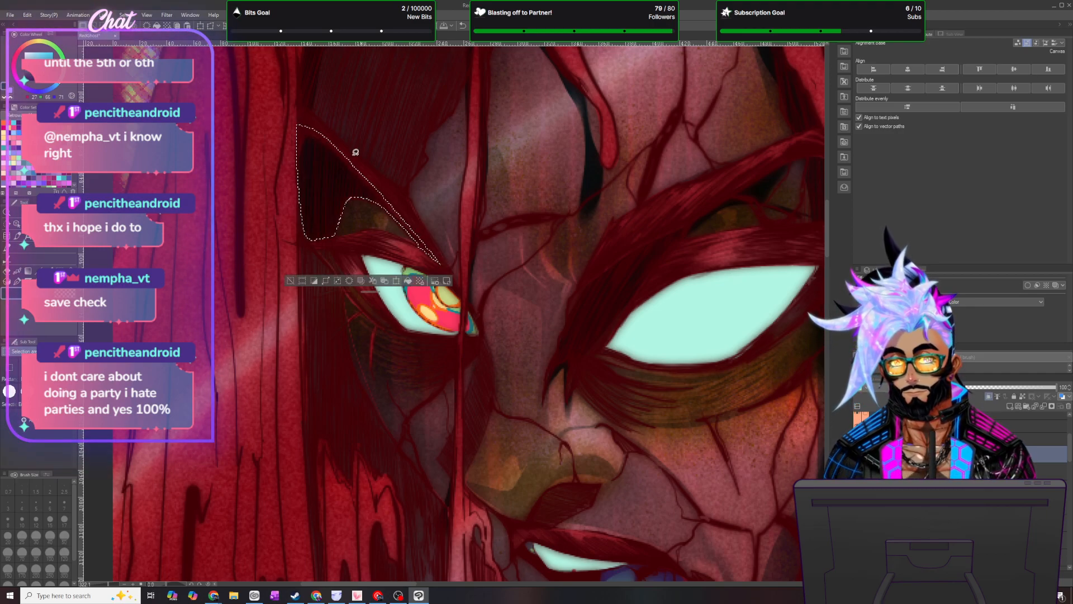
pyautogui.hotkey('ctrl', 'd')
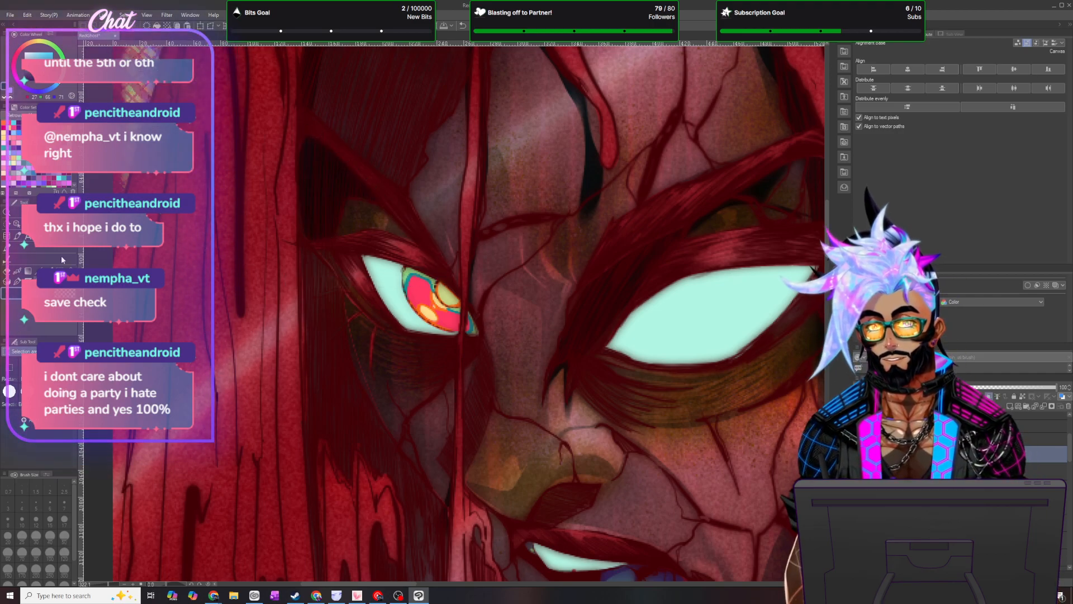
# - Darken the lid crease above the red eye with the size 10 pen and soften it with the size 30 blending brush
pyautogui.press('b')
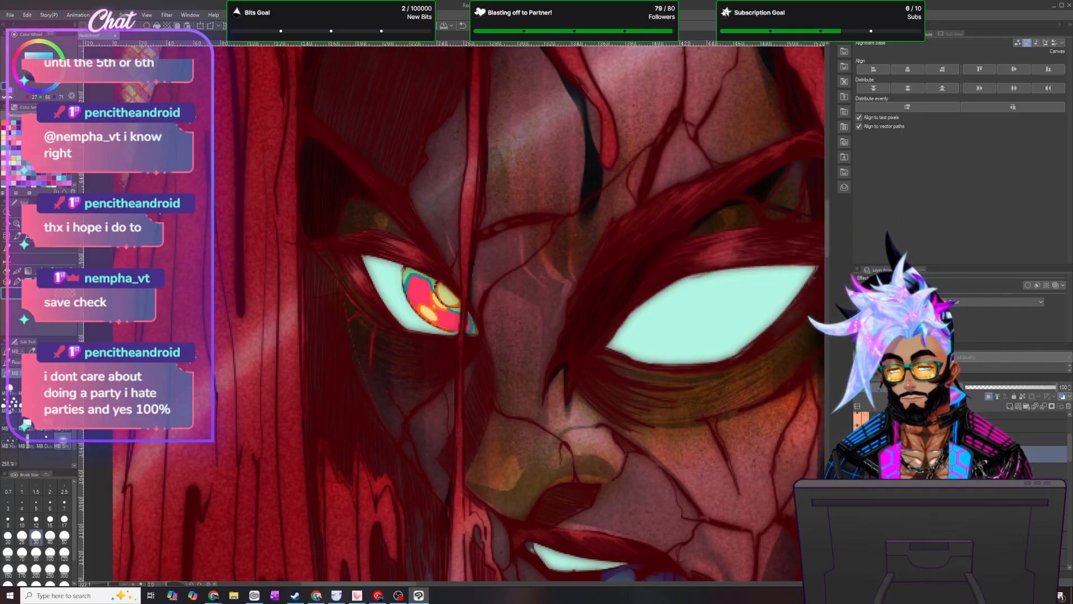
pyautogui.click(16, 291)
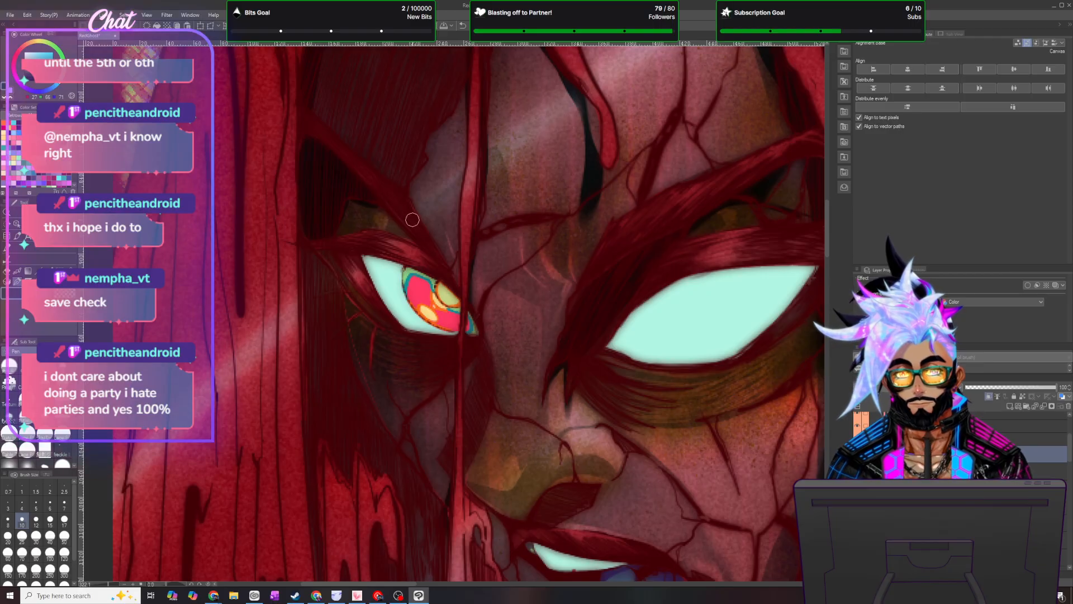
pyautogui.click(32, 274)
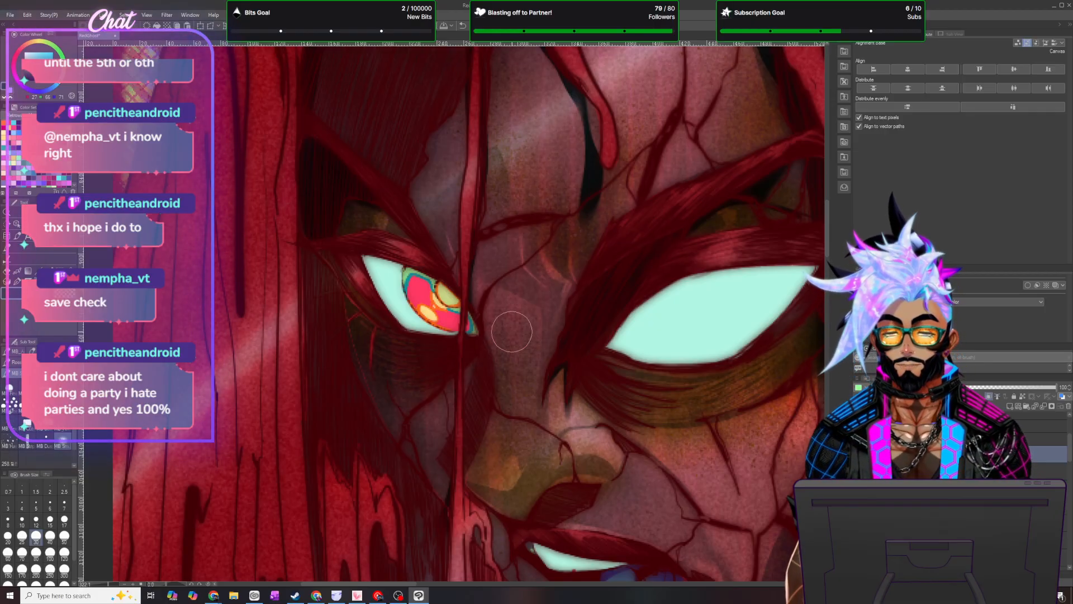
pyautogui.click(19, 298)
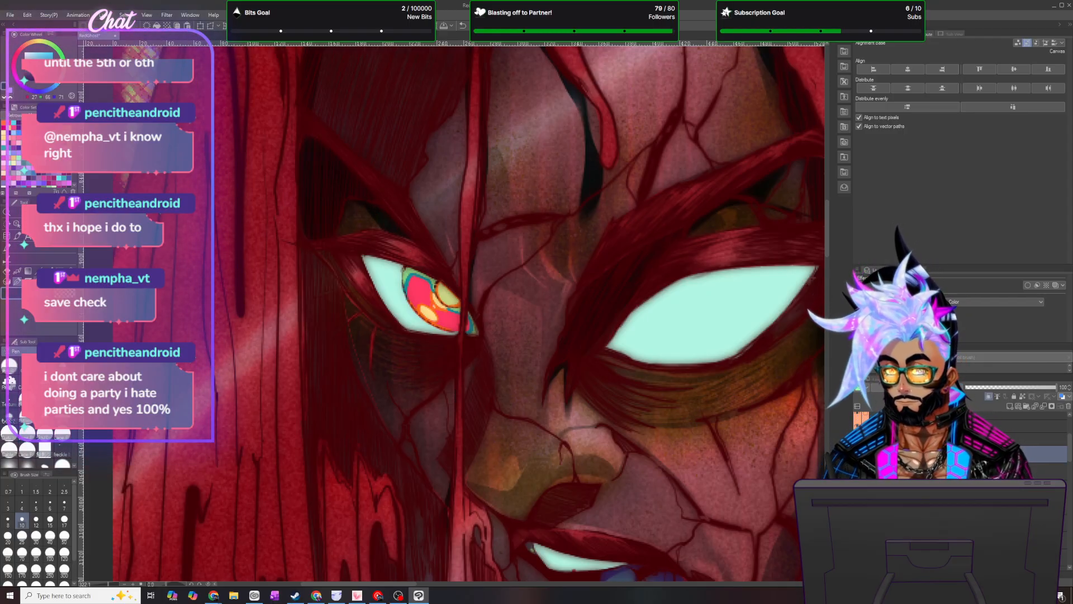
pyautogui.press('j')
pyautogui.moveTo(371, 219)
pyautogui.mouseDown()
pyautogui.moveTo(360, 213)
pyautogui.moveTo(377, 220)
pyautogui.mouseUp()
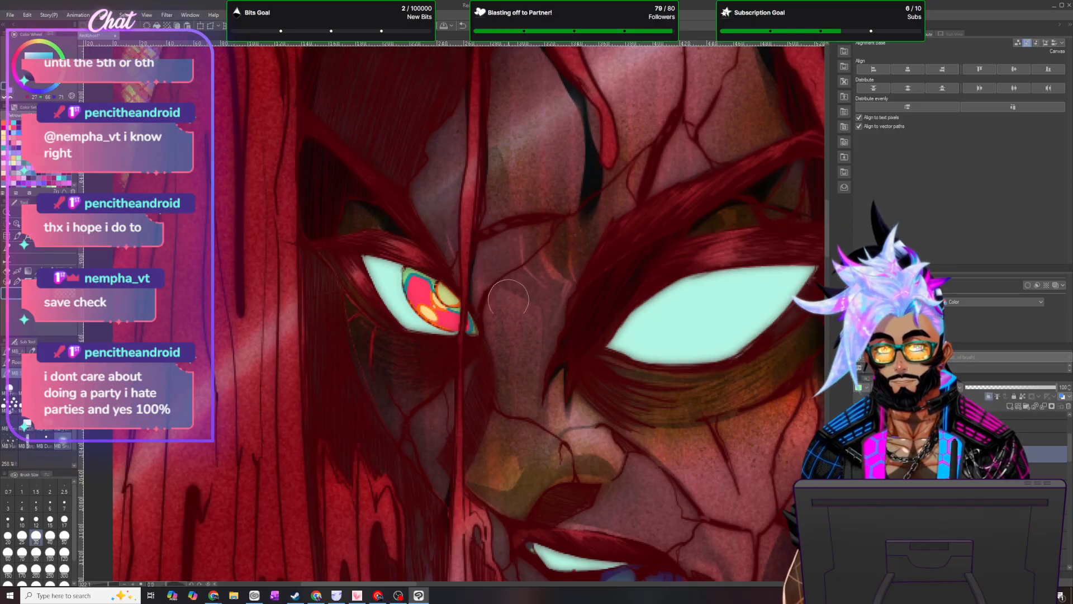
# - Paint thin dark wrinkle strokes in the hollow beneath the red eye with the size 10 pen
pyautogui.scroll(-4, 496, 341)
pyautogui.scroll(3, 516, 402)
pyautogui.scroll(1, 515, 402)
pyautogui.scroll(-3, 523, 413)
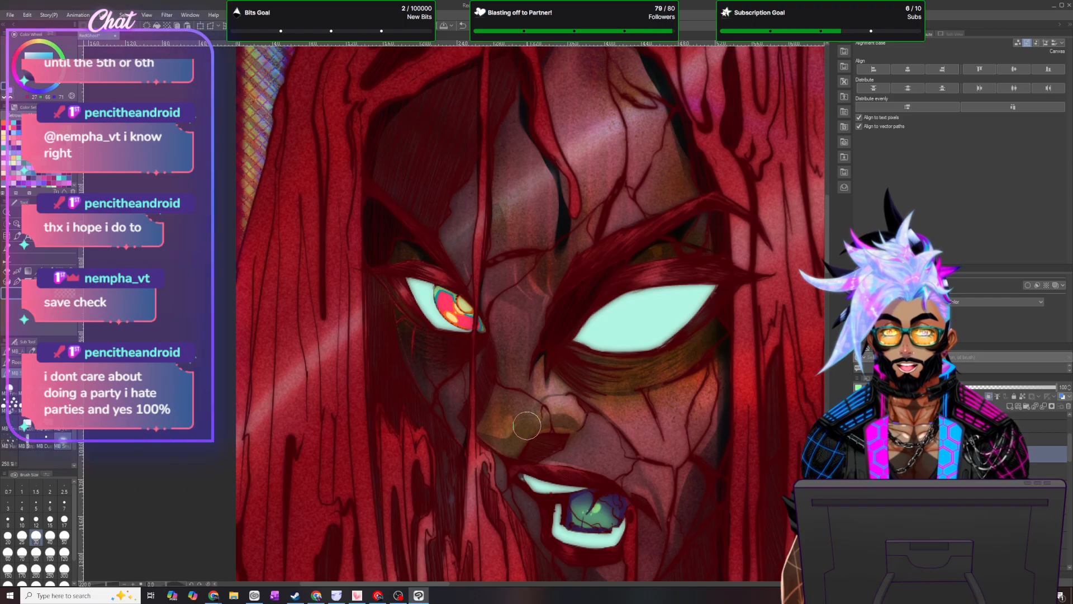
pyautogui.scroll(-2, 527, 426)
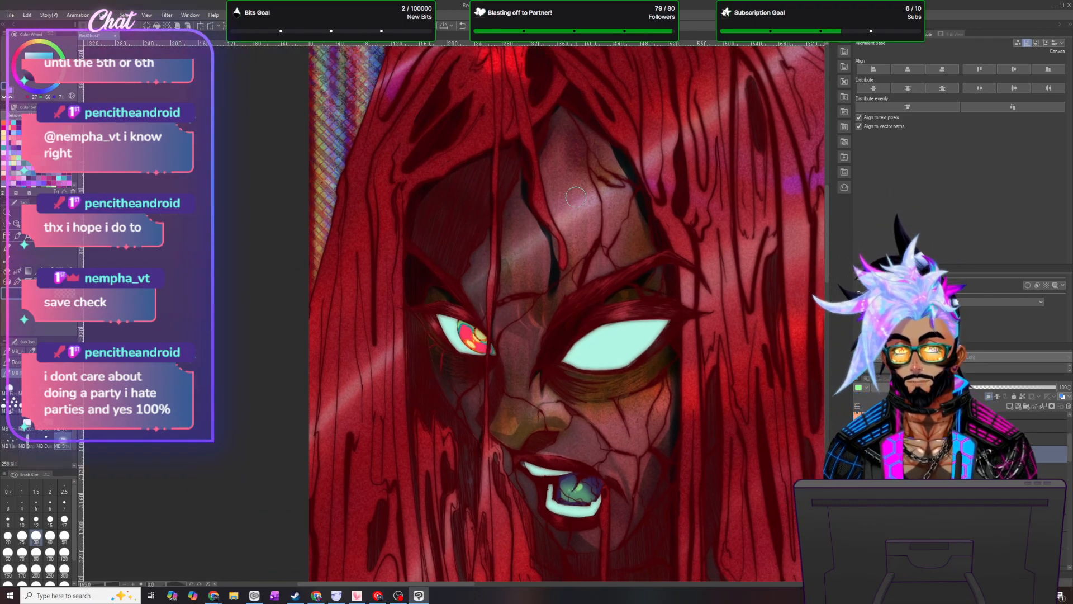
pyautogui.moveTo(827, 260); pyautogui.dragTo(830, 280)
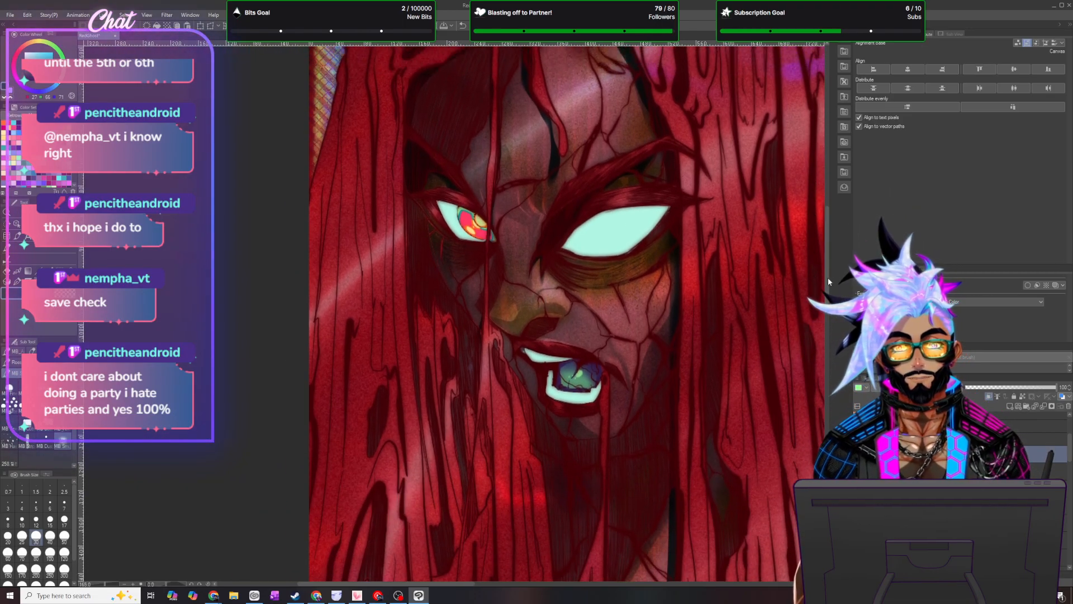
pyautogui.press('p')
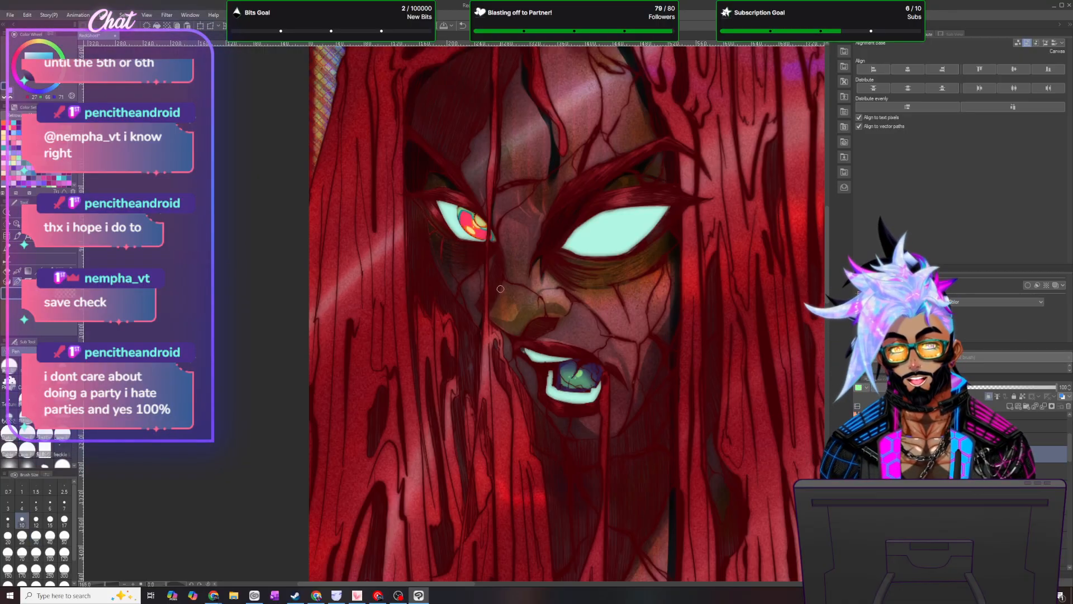
pyautogui.scroll(3, 500, 289)
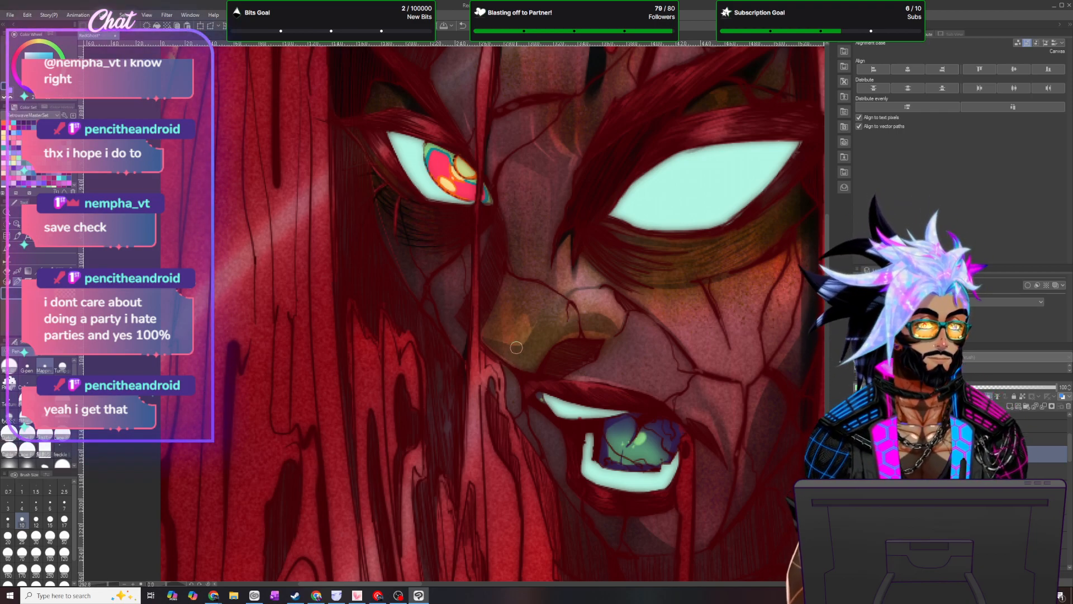
# - Flip the canvas horizontally, paint dark wrinkle strokes in the bag beneath the blank glowing eye, and switch to the size 30 blending brush
pyautogui.scroll(-1, 516, 347)
pyautogui.scroll(4, 515, 342)
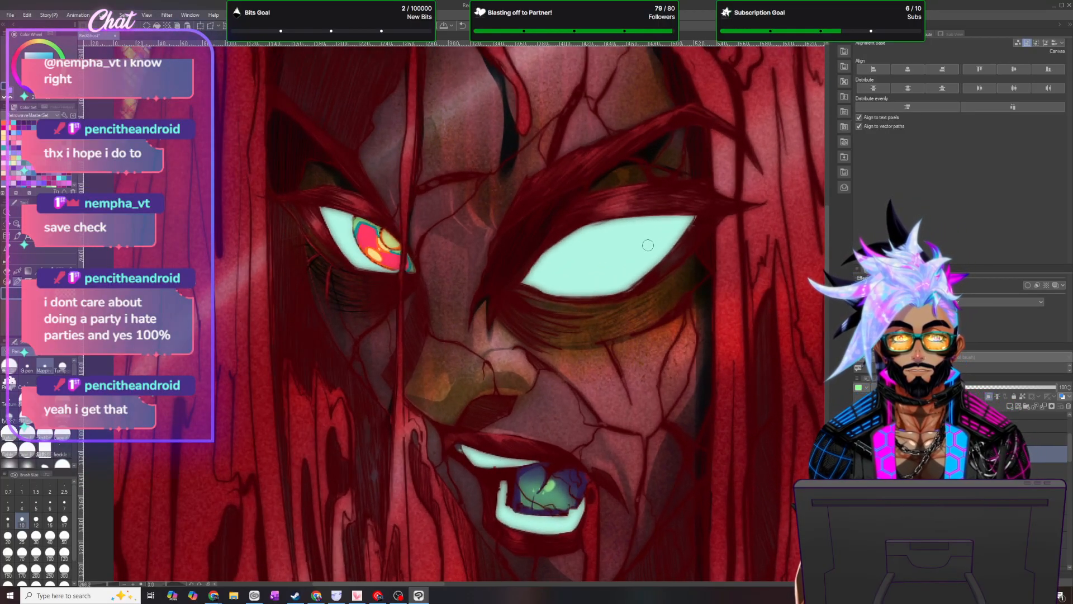
pyautogui.click(473, 26)
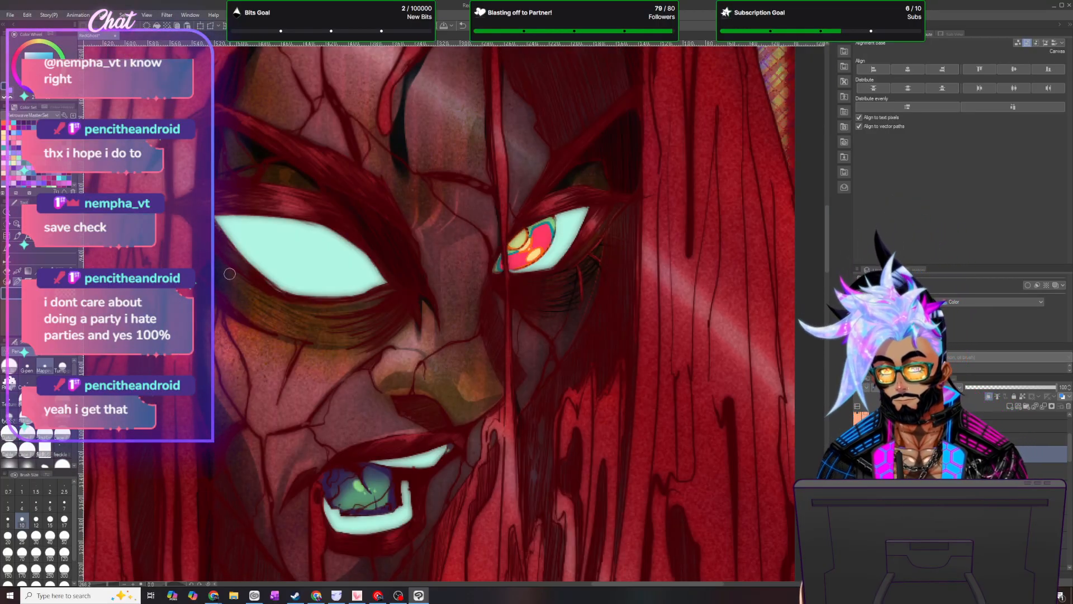
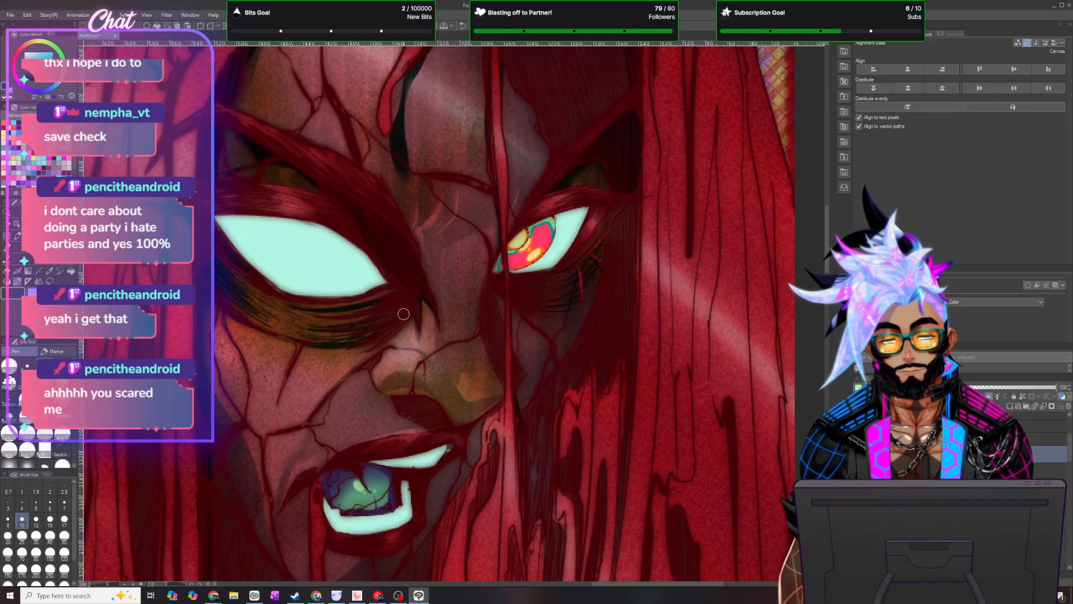
pyautogui.scroll(-3, 392, 218)
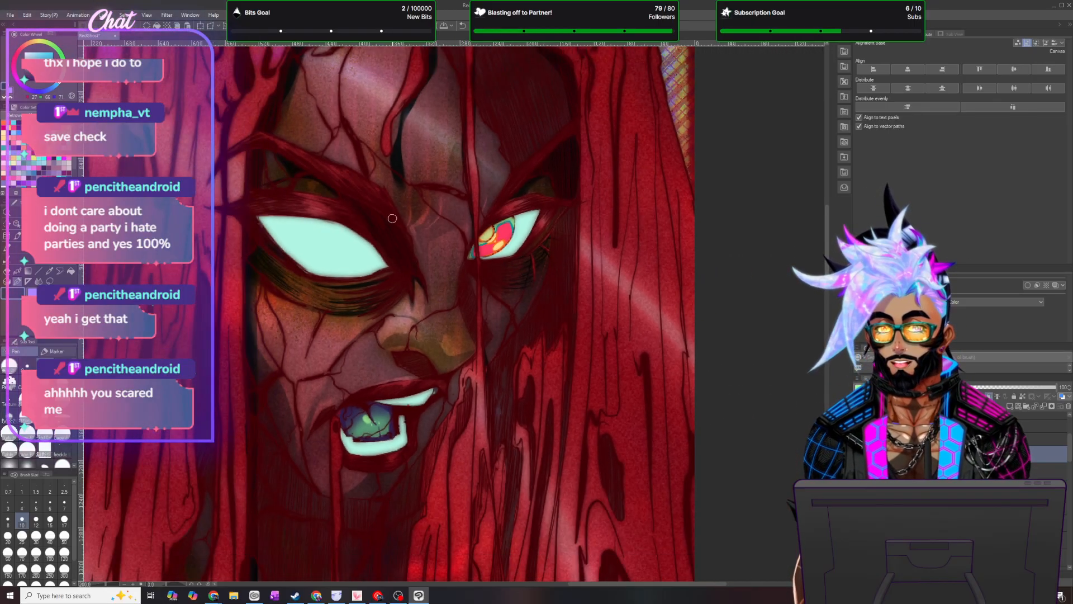
pyautogui.scroll(2, 403, 264)
pyautogui.scroll(2, 413, 274)
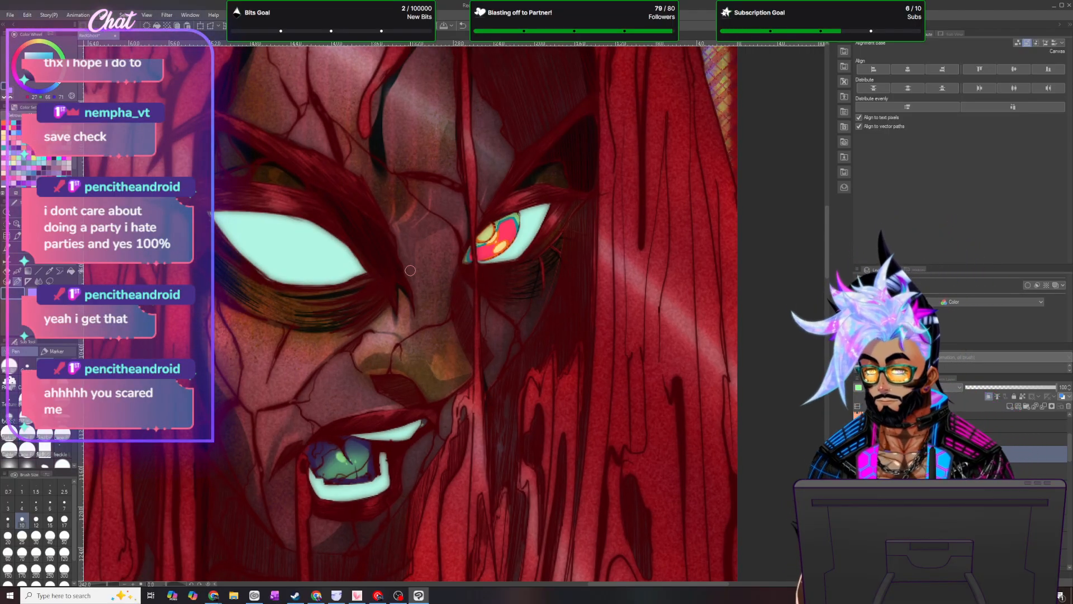
pyautogui.press('b')
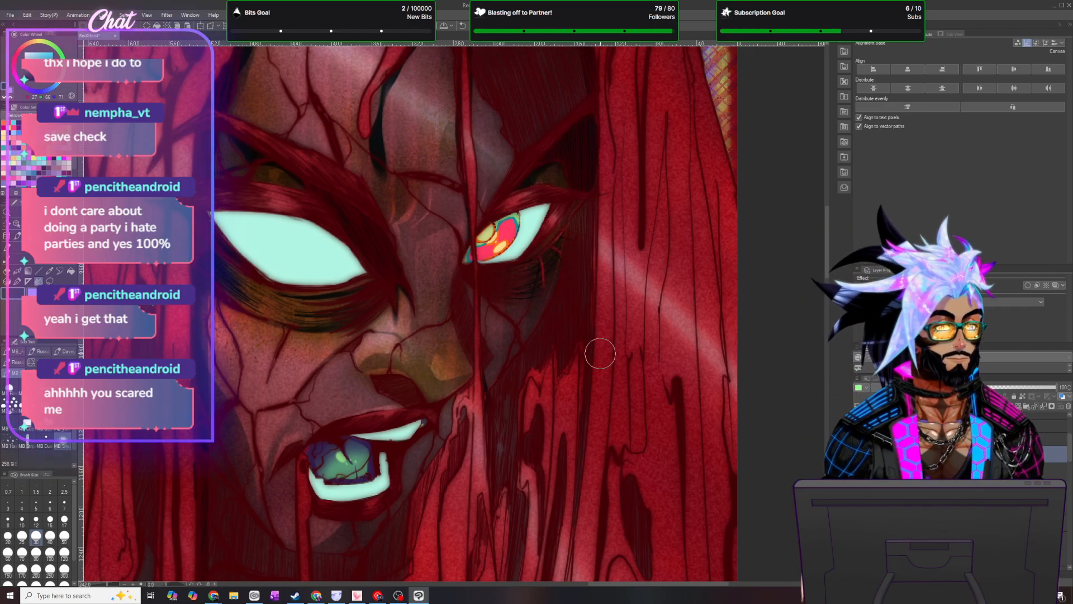
pyautogui.scroll(-3, 598, 352)
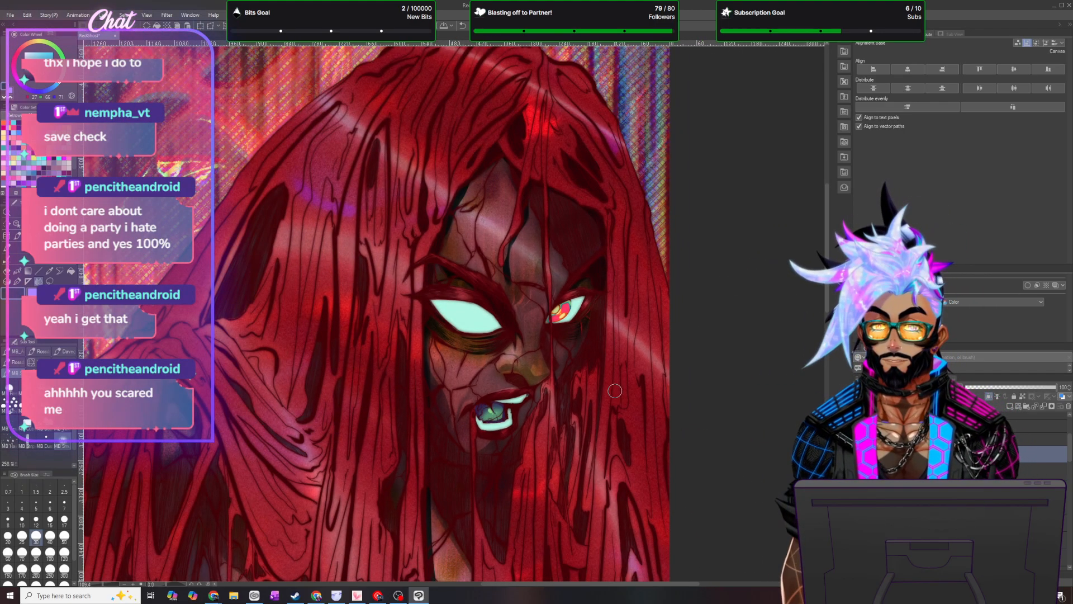
pyautogui.scroll(4, 614, 382)
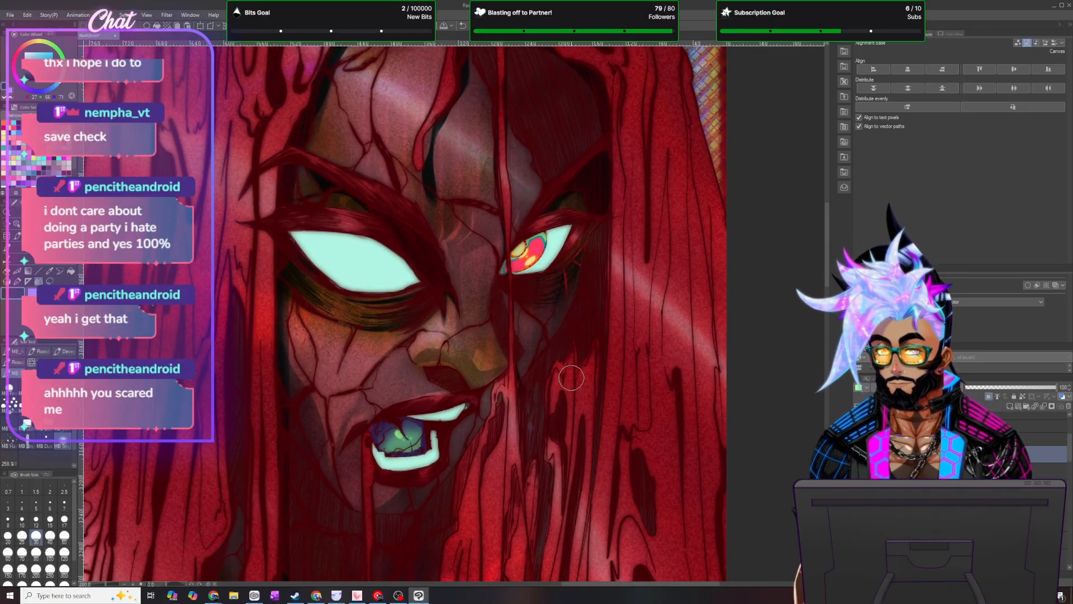
# - Lasso a cast shadow around the nose, from the red eye's inner corner to the cheek beside the mouth, and fill it dark
pyautogui.click(19, 283)
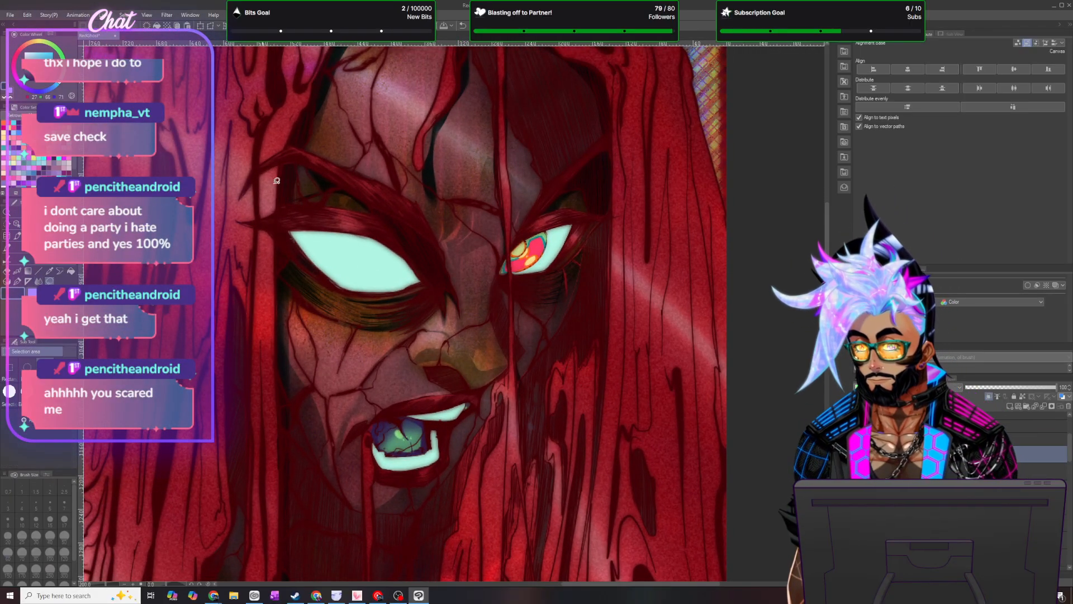
pyautogui.scroll(2, 485, 350)
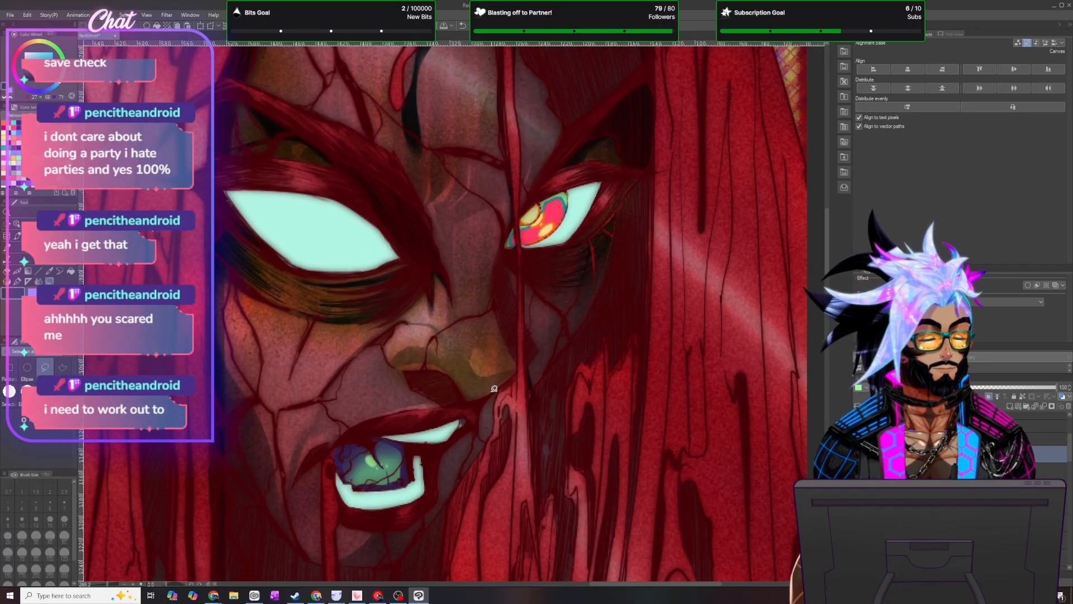
pyautogui.scroll(1, 497, 393)
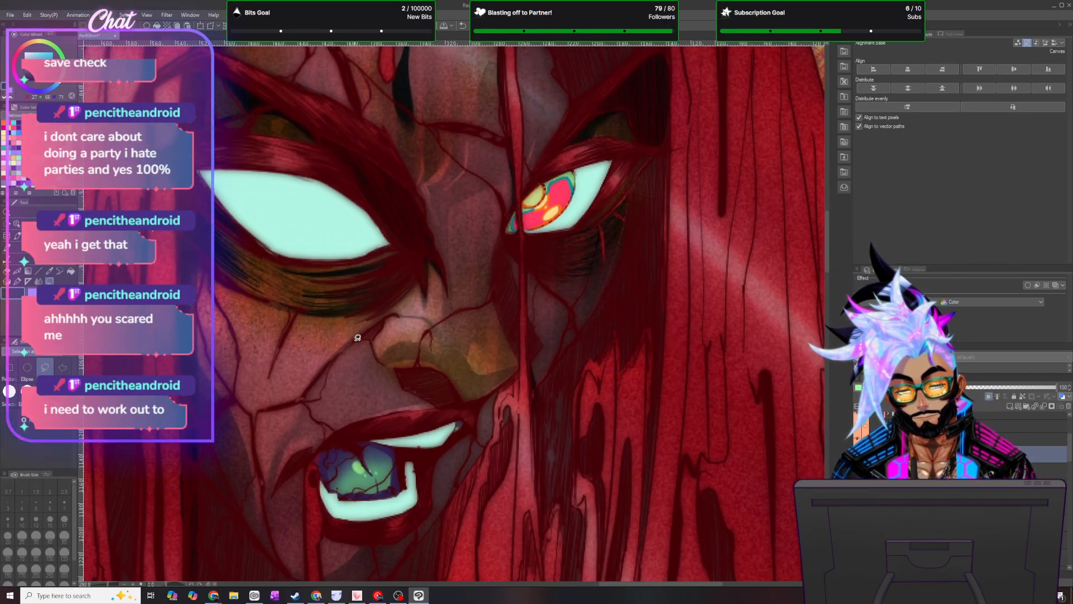
pyautogui.moveTo(335, 356)
pyautogui.mouseDown()
pyautogui.moveTo(397, 310)
pyautogui.moveTo(373, 340)
pyautogui.moveTo(380, 361)
pyautogui.moveTo(437, 366)
pyautogui.moveTo(459, 399)
pyautogui.moveTo(501, 386)
pyautogui.moveTo(519, 359)
pyautogui.moveTo(496, 296)
pyautogui.moveTo(507, 222)
pyautogui.moveTo(558, 378)
pyautogui.moveTo(448, 514)
pyautogui.moveTo(478, 439)
pyautogui.moveTo(471, 420)
pyautogui.moveTo(394, 380)
pyautogui.moveTo(366, 355)
pyautogui.mouseUp()
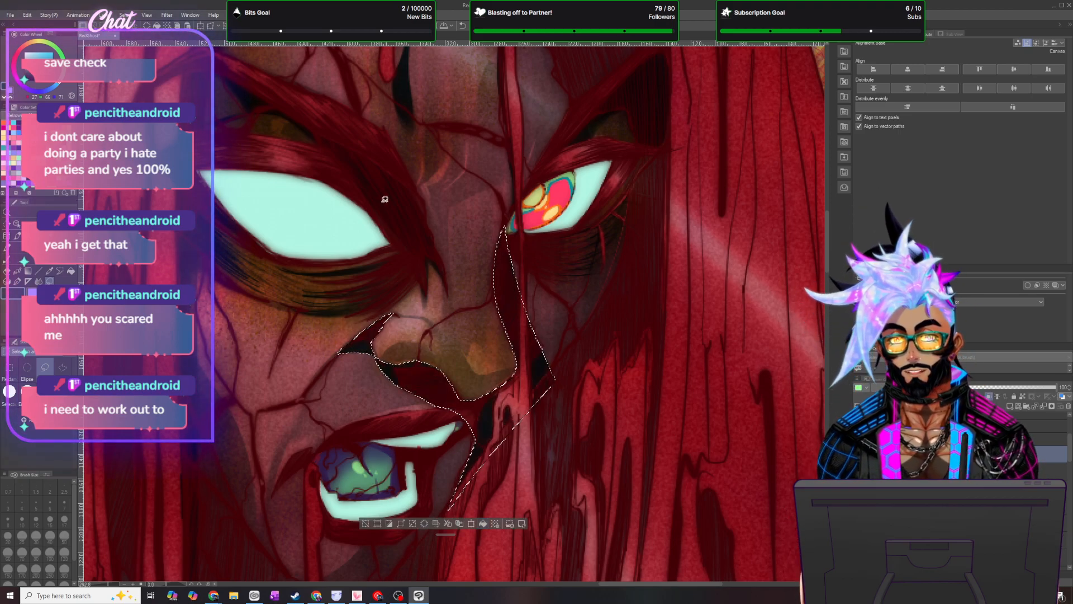
# - Clear the nose selection, then lasso the face's shadowed edge from the red eye's outer corner past the jaw, fill it dark and deselect
pyautogui.click(124, 14)
pyautogui.click(143, 35)
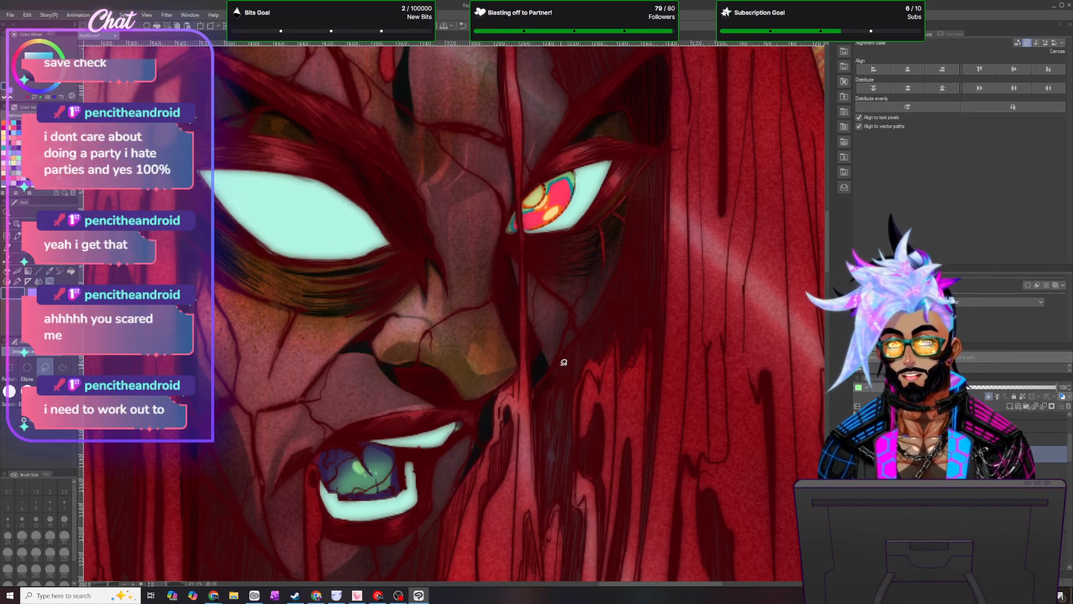
pyautogui.scroll(-2, 571, 384)
pyautogui.scroll(2, 571, 384)
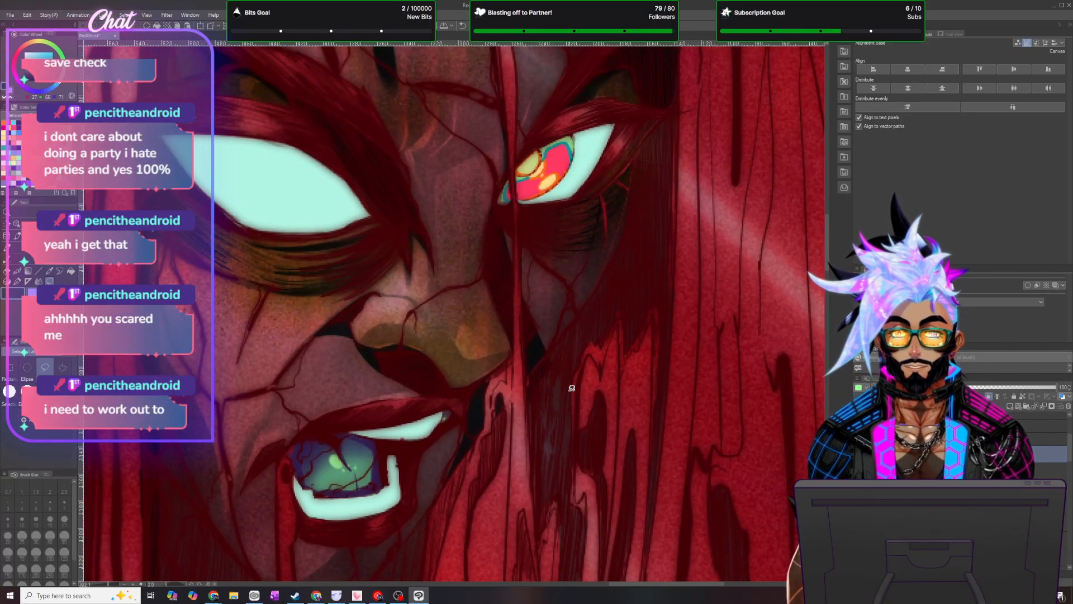
pyautogui.scroll(-2, 581, 379)
pyautogui.scroll(-2, 588, 374)
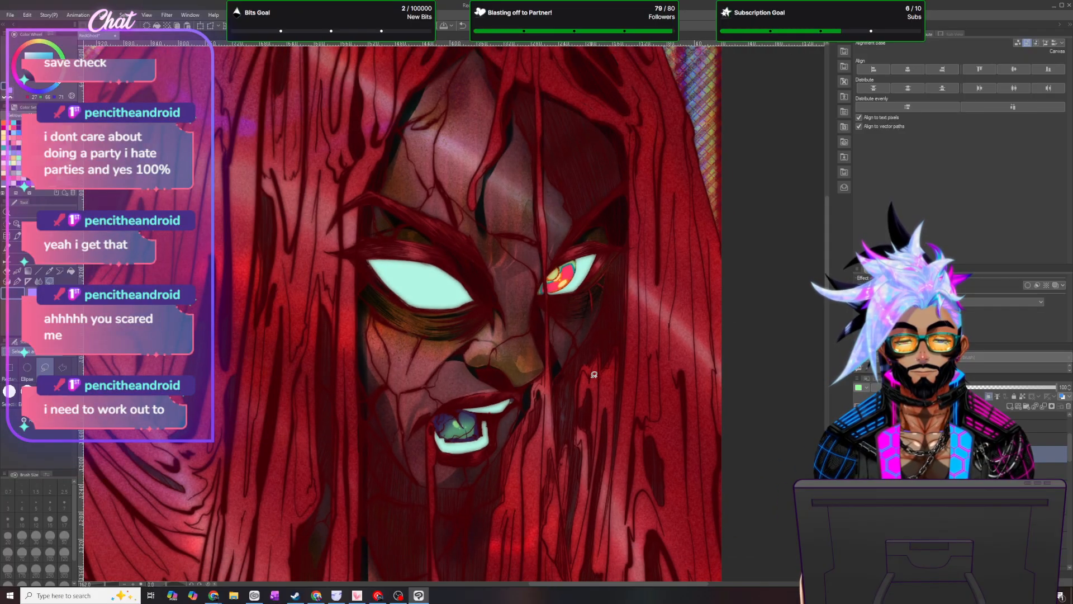
pyautogui.moveTo(829, 256); pyautogui.dragTo(828, 267)
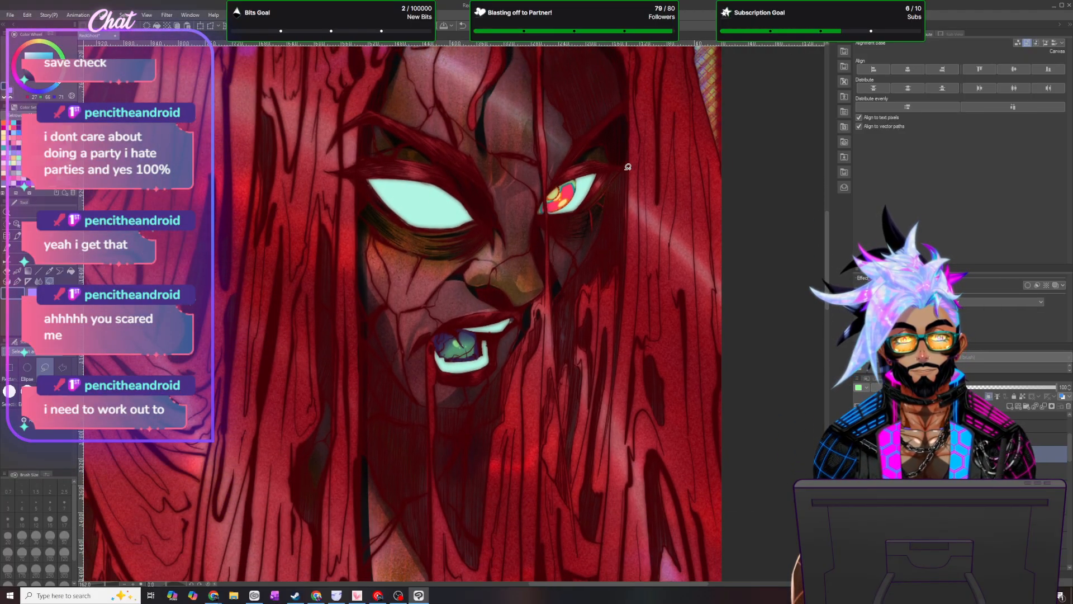
pyautogui.moveTo(625, 163)
pyautogui.mouseDown()
pyautogui.moveTo(491, 384)
pyautogui.moveTo(456, 476)
pyautogui.moveTo(537, 561)
pyautogui.moveTo(712, 336)
pyautogui.moveTo(630, 139)
pyautogui.mouseUp()
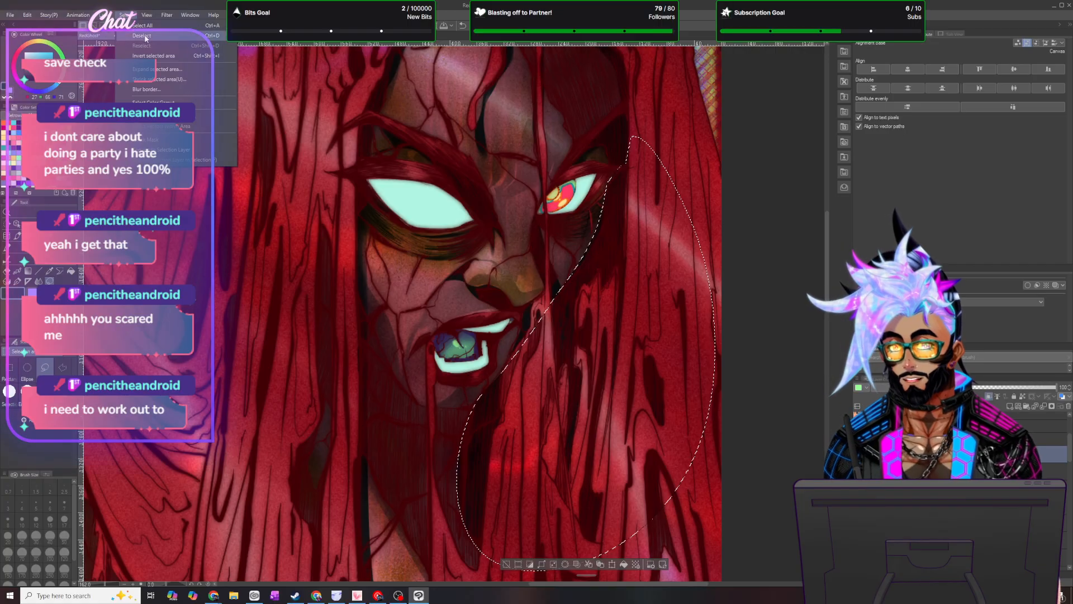
pyautogui.hotkey('ctrl', 'd')
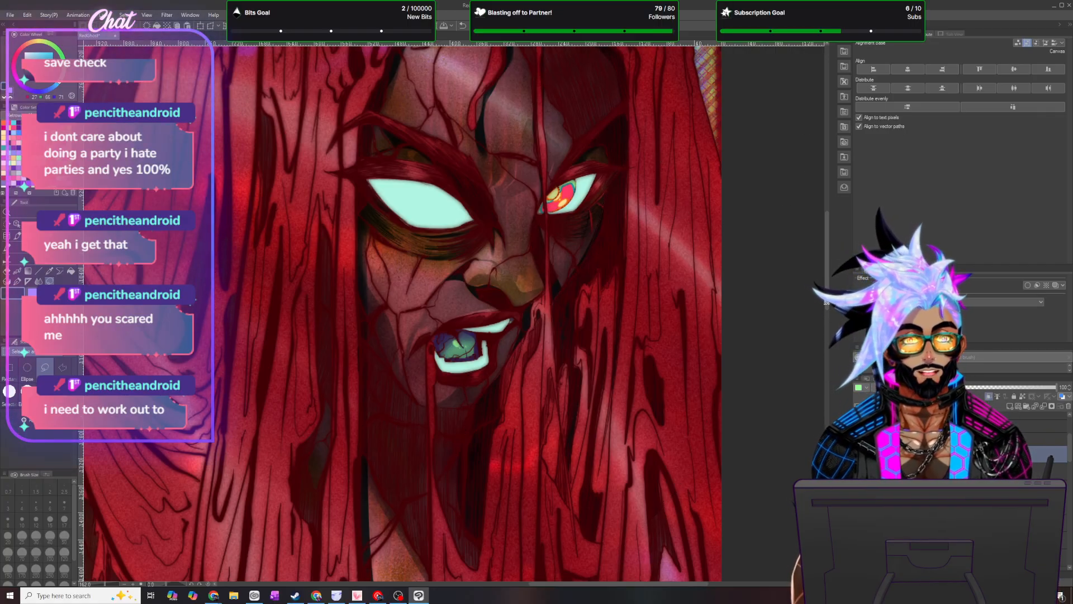
# - Lasso the forehead shadow above the red eye, from the hood down to the brow, and fill it dark
pyautogui.scroll(5, 813, 194)
pyautogui.scroll(-2, 824, 263)
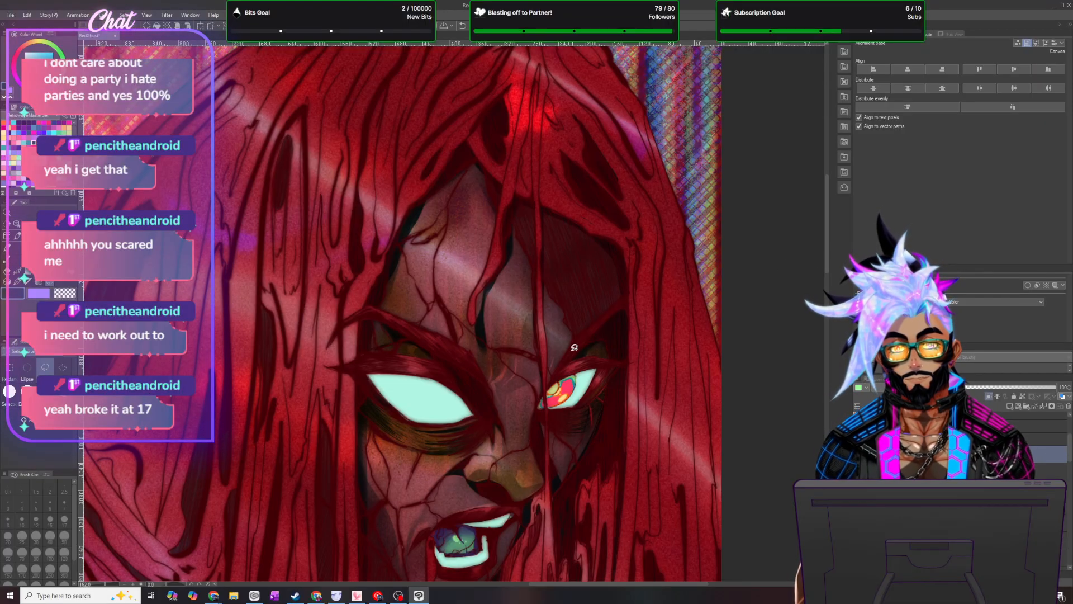
pyautogui.moveTo(571, 348)
pyautogui.mouseDown()
pyautogui.moveTo(540, 283)
pyautogui.moveTo(536, 310)
pyautogui.moveTo(536, 283)
pyautogui.moveTo(470, 130)
pyautogui.moveTo(510, 56)
pyautogui.moveTo(602, 63)
pyautogui.moveTo(702, 177)
pyautogui.moveTo(677, 341)
pyautogui.moveTo(648, 360)
pyautogui.moveTo(587, 340)
pyautogui.mouseUp()
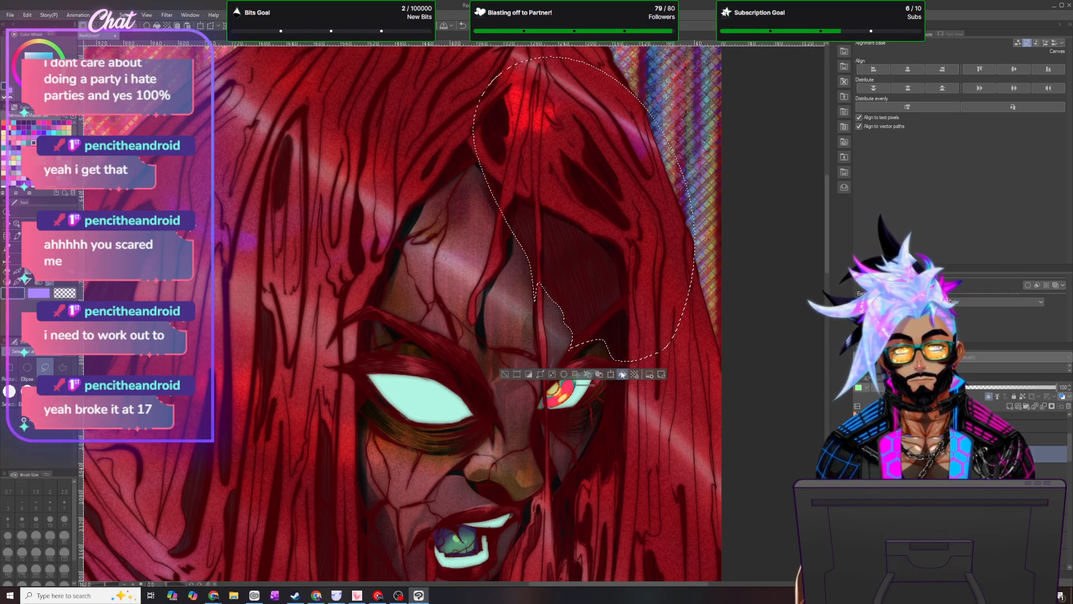
pyautogui.click(120, 16)
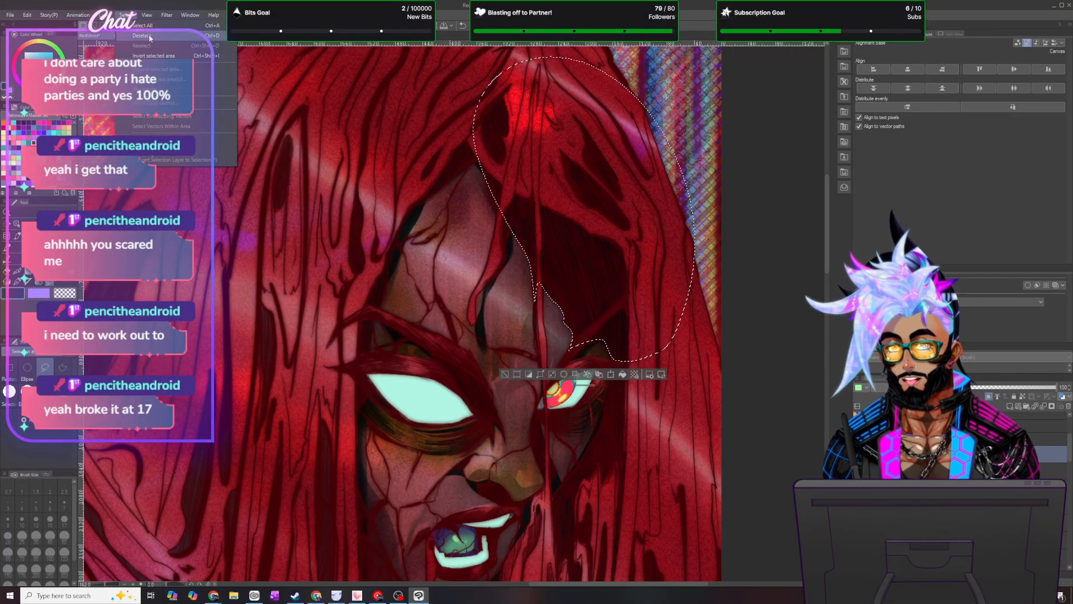
# - Clear the existing hood selection, and shade the veil beside the larger white eye within a freehand selection
pyautogui.click(137, 39)
pyautogui.scroll(-5, 555, 219)
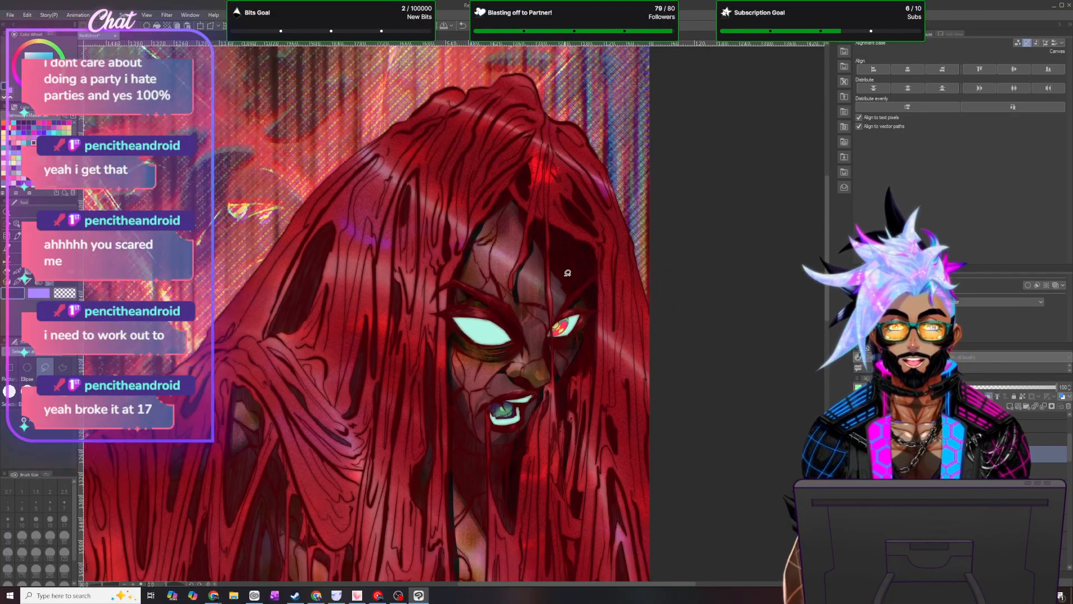
pyautogui.scroll(2, 587, 280)
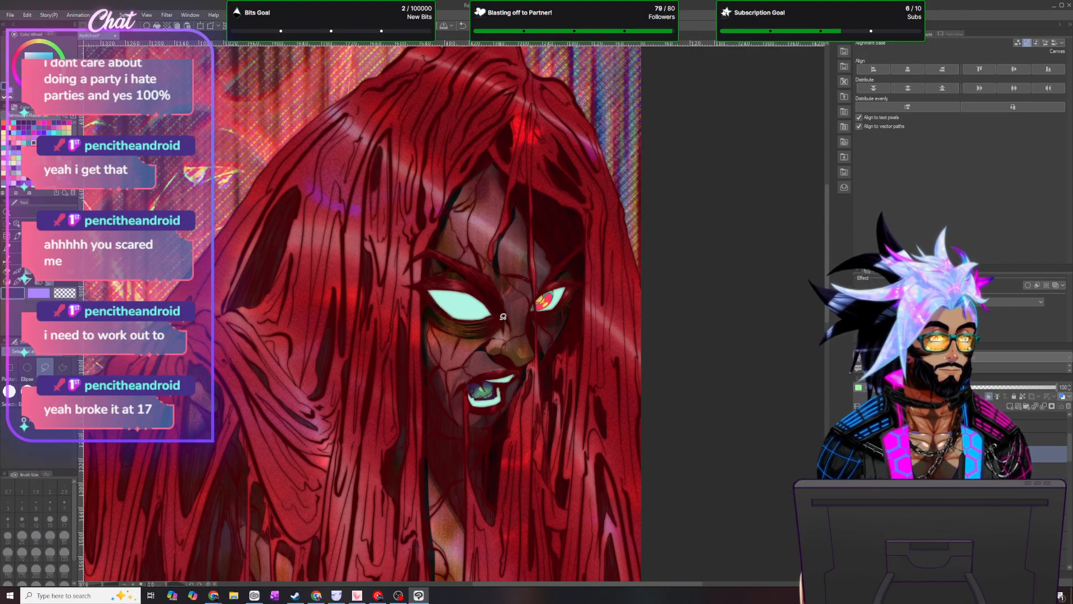
pyautogui.scroll(1, 440, 293)
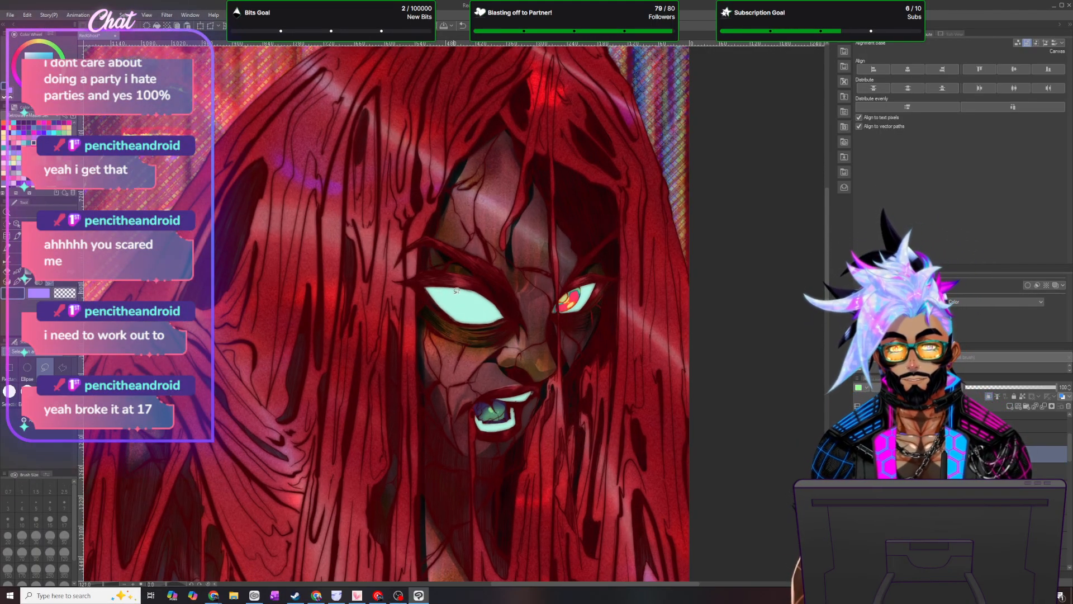
pyautogui.scroll(-1, 467, 314)
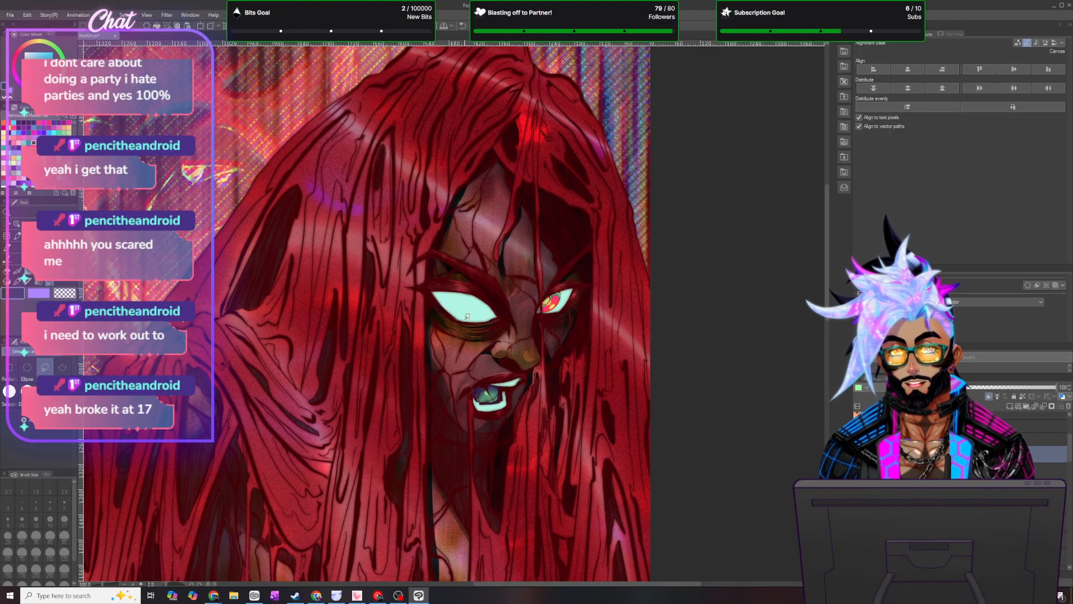
pyautogui.moveTo(433, 224)
pyautogui.mouseDown()
pyautogui.moveTo(407, 408)
pyautogui.moveTo(387, 450)
pyautogui.moveTo(323, 445)
pyautogui.mouseUp()
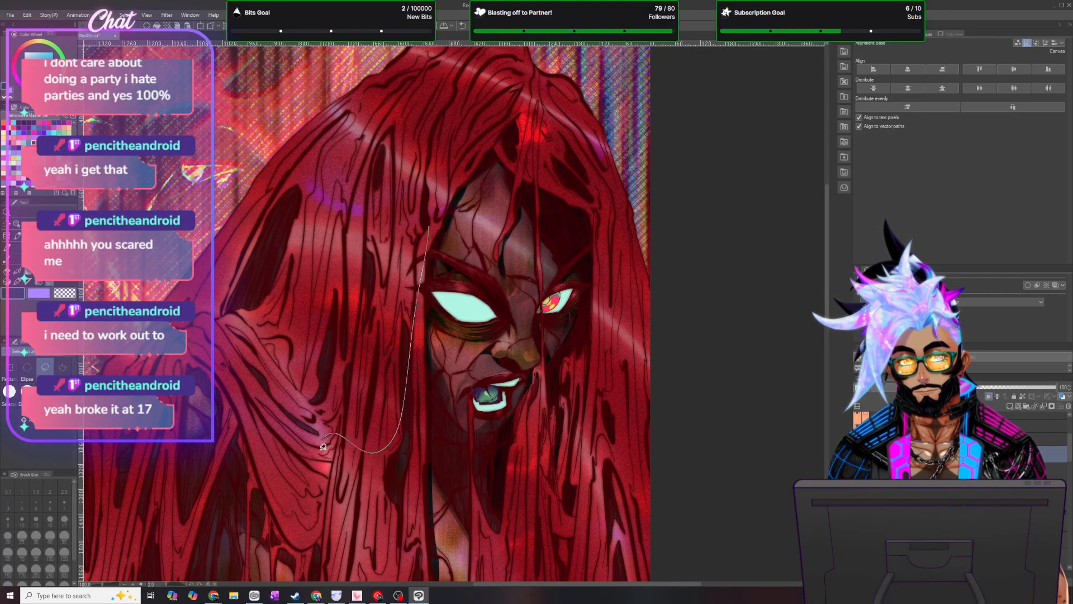
pyautogui.moveTo(306, 137)
pyautogui.mouseDown()
pyautogui.moveTo(408, 61)
pyautogui.moveTo(494, 58)
pyautogui.moveTo(505, 70)
pyautogui.moveTo(504, 114)
pyautogui.moveTo(429, 226)
pyautogui.mouseUp()
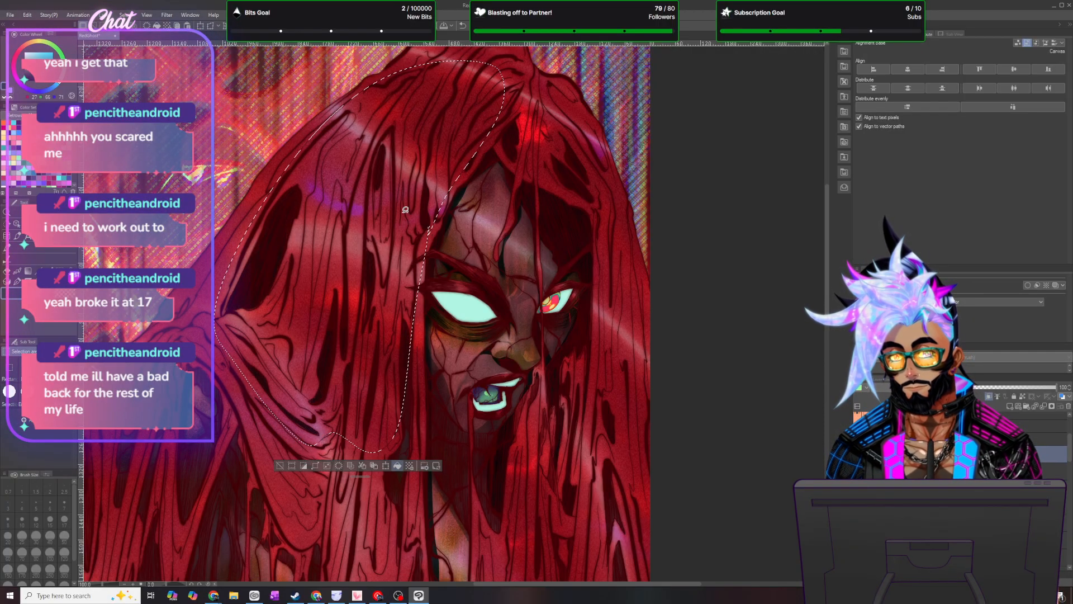
pyautogui.hotkey('ctrl', 'd')
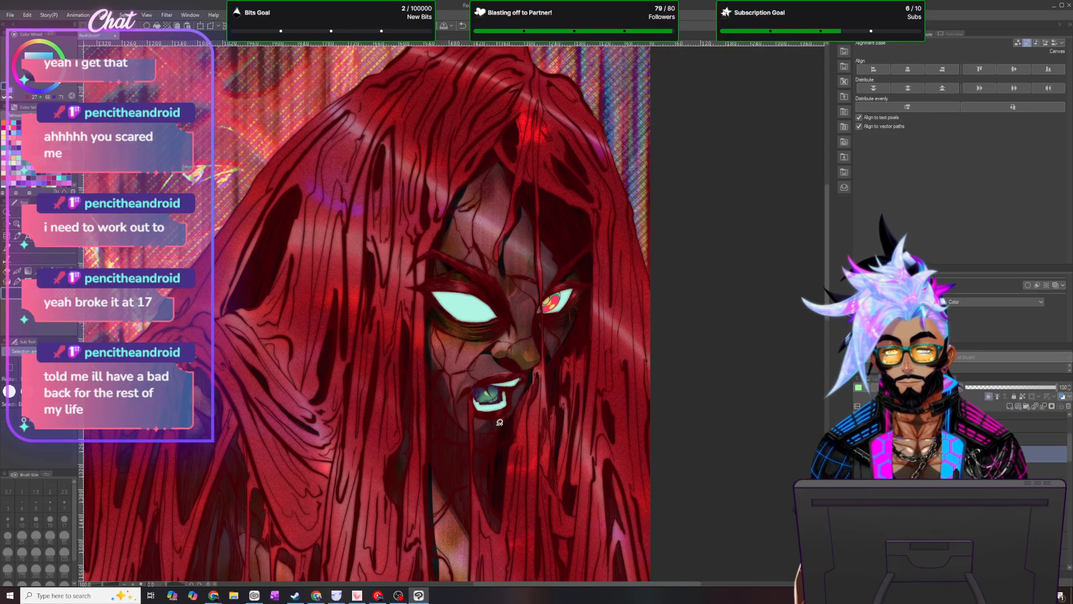
# - Shade the drape fold beside the chin and mouth within a small freehand selection, and deselect it
pyautogui.scroll(2, 500, 421)
pyautogui.scroll(1, 503, 422)
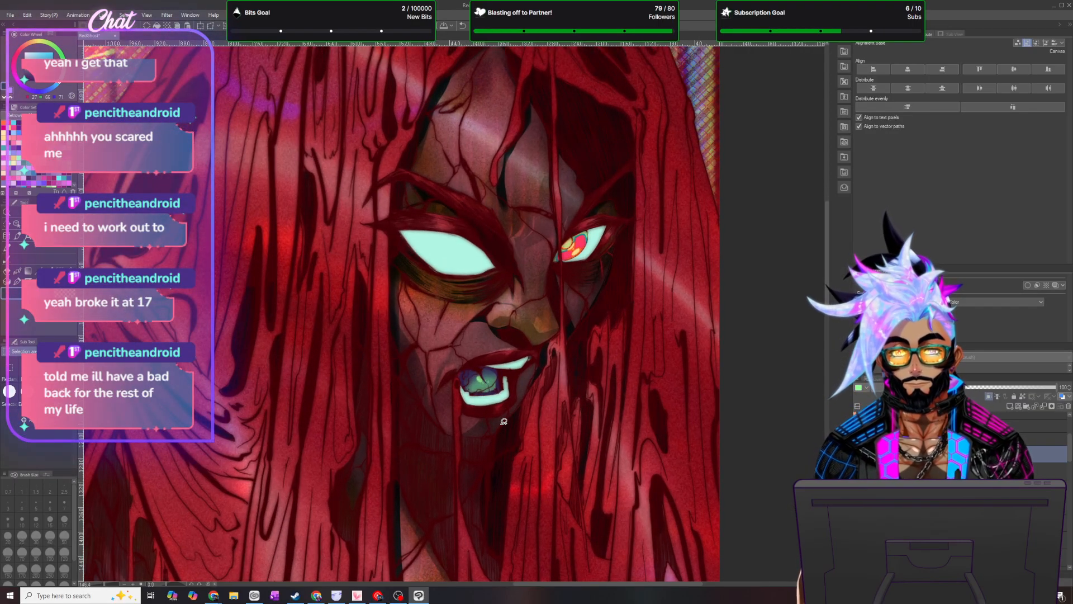
pyautogui.moveTo(828, 228); pyautogui.dragTo(829, 262)
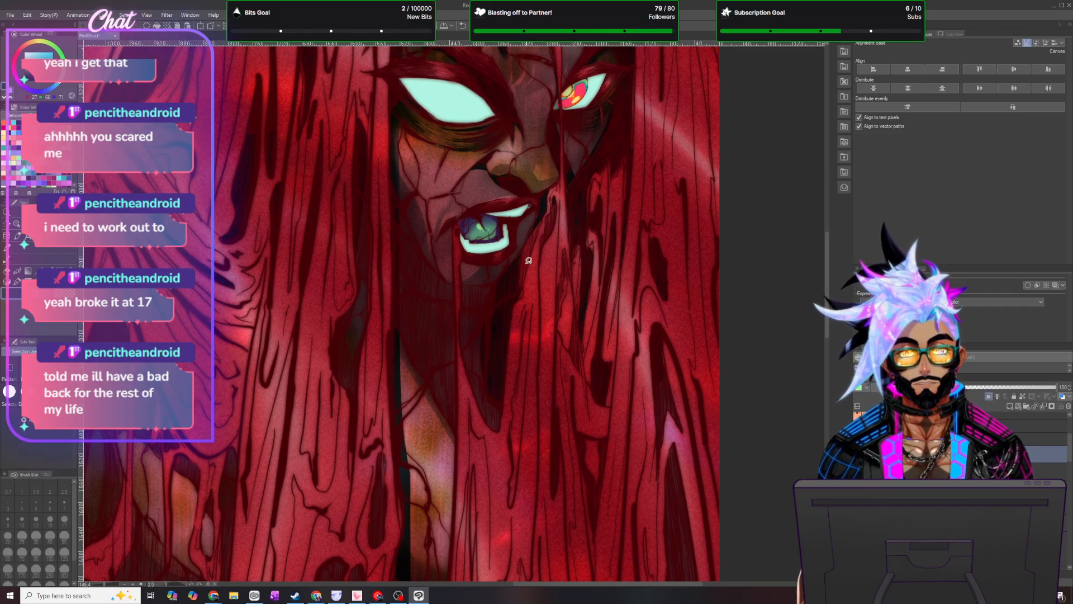
pyautogui.moveTo(528, 240); pyautogui.dragTo(543, 206)
pyautogui.click(123, 14)
pyautogui.click(142, 35)
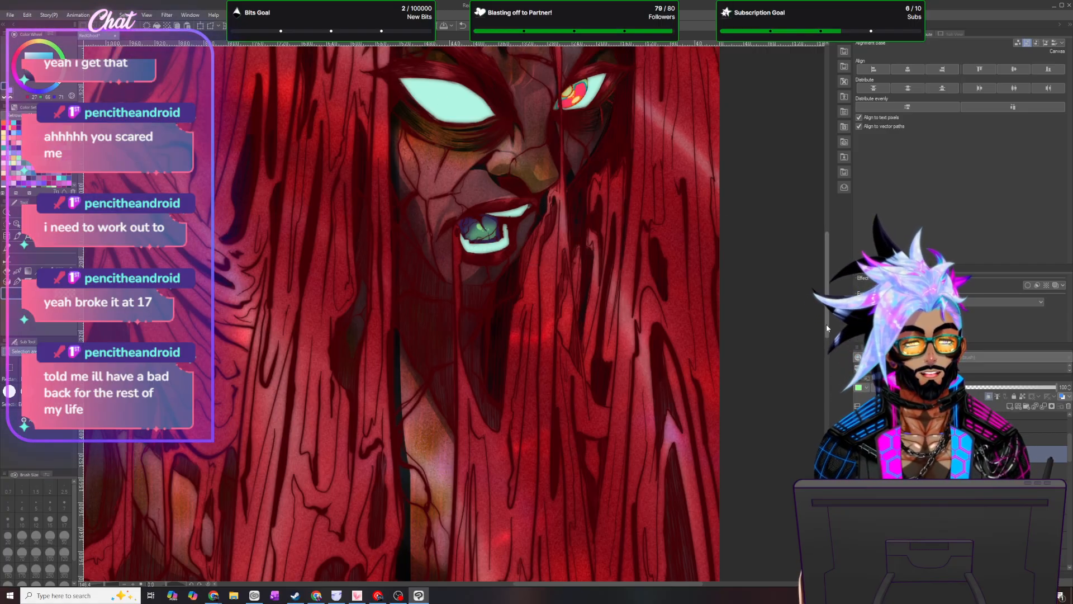
pyautogui.moveTo(827, 328); pyautogui.dragTo(826, 306)
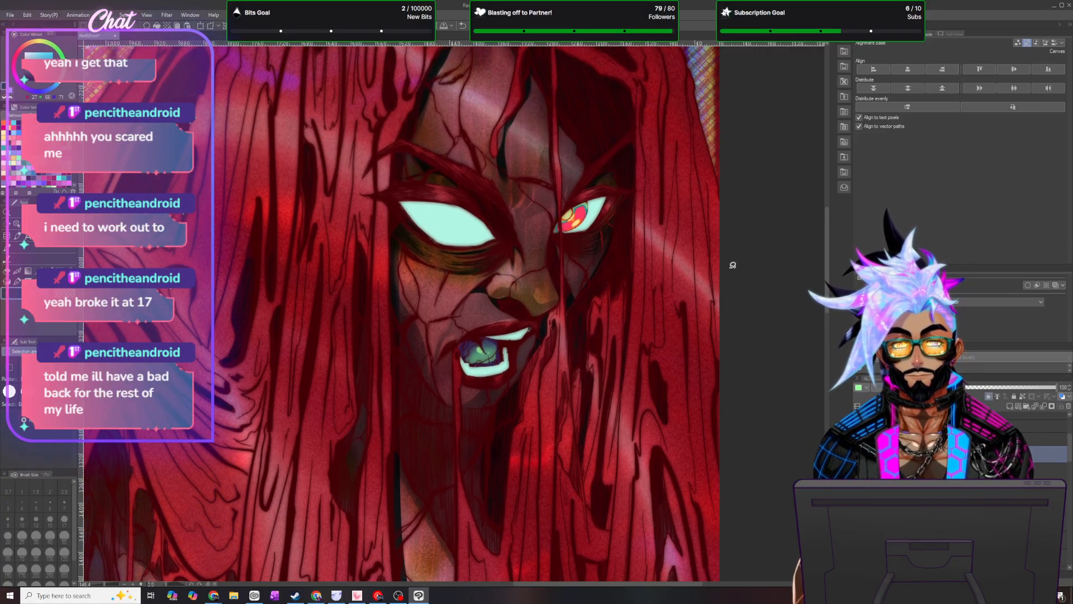
# - Draw dark frown lines on the nose bridge between the eyes with the pen, and soften them with a blending brush
pyautogui.scroll(3, 732, 266)
pyautogui.scroll(1, 581, 305)
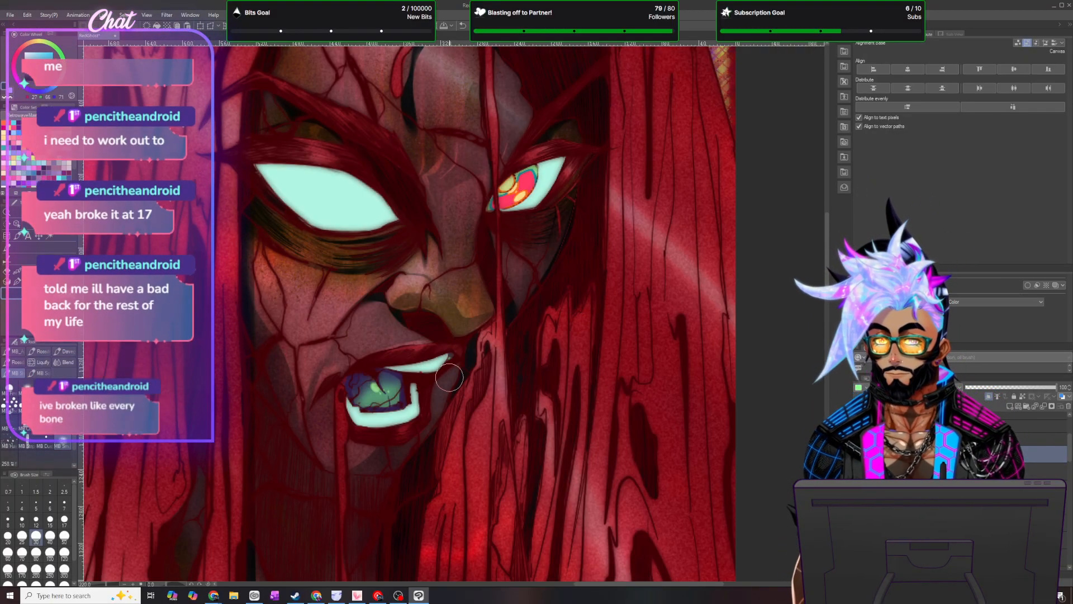
pyautogui.scroll(2, 426, 395)
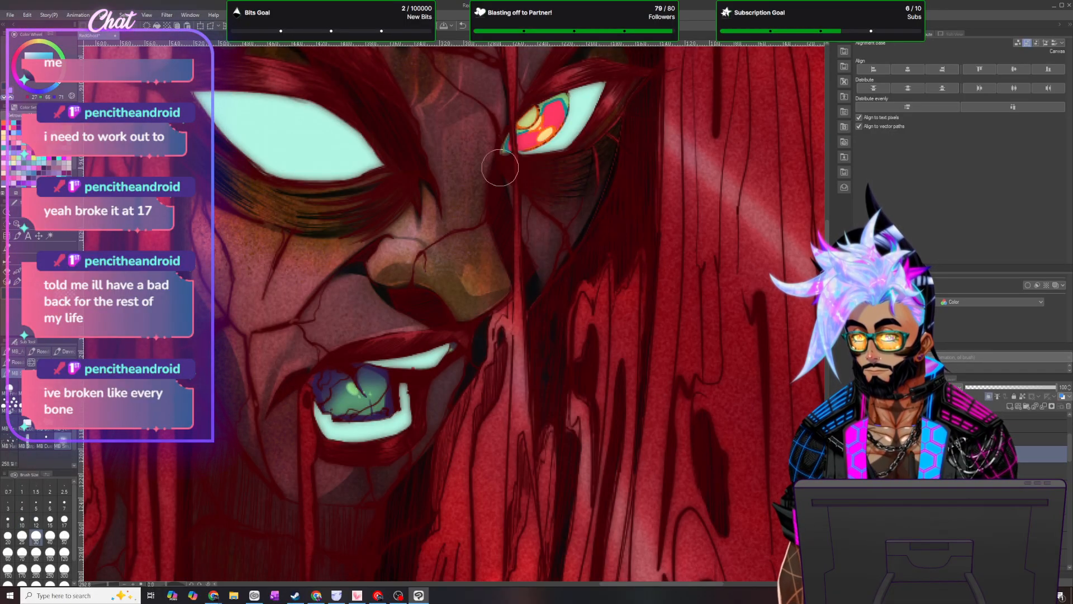
pyautogui.scroll(-3, 463, 464)
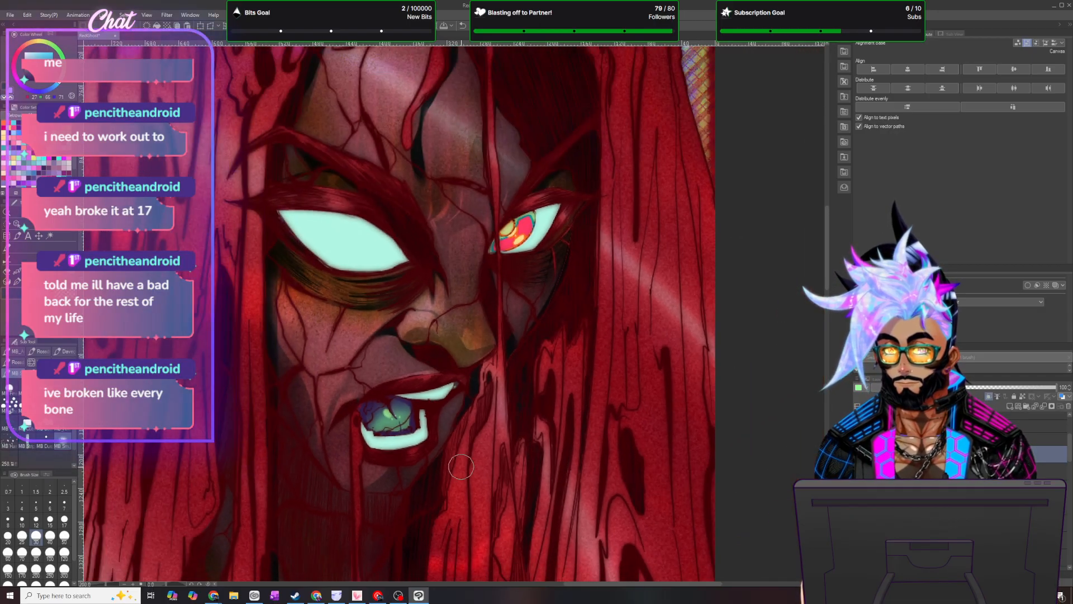
pyautogui.scroll(4, 458, 422)
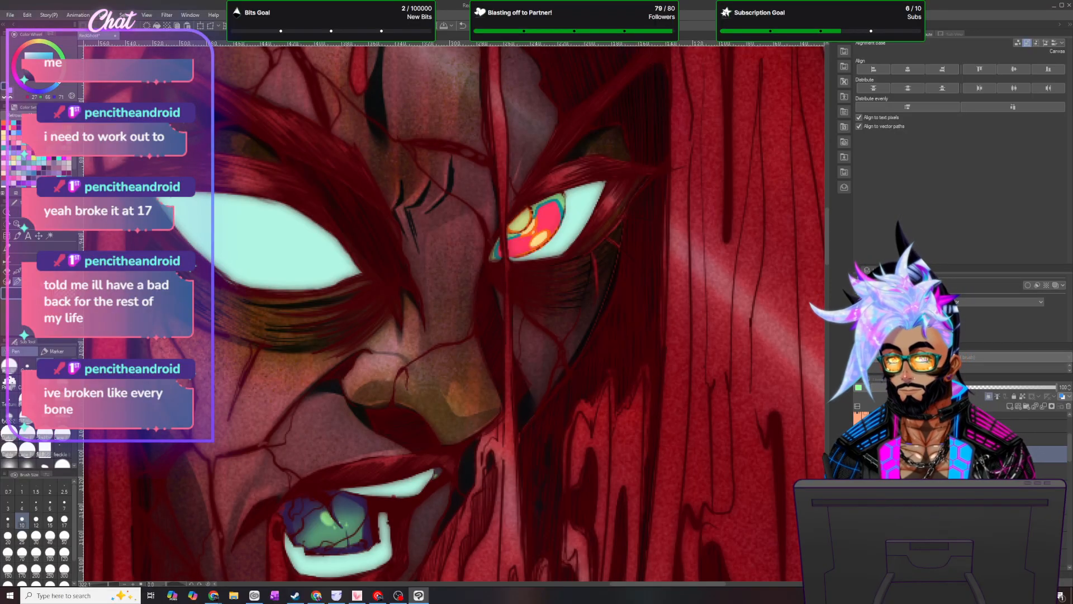
pyautogui.press('b')
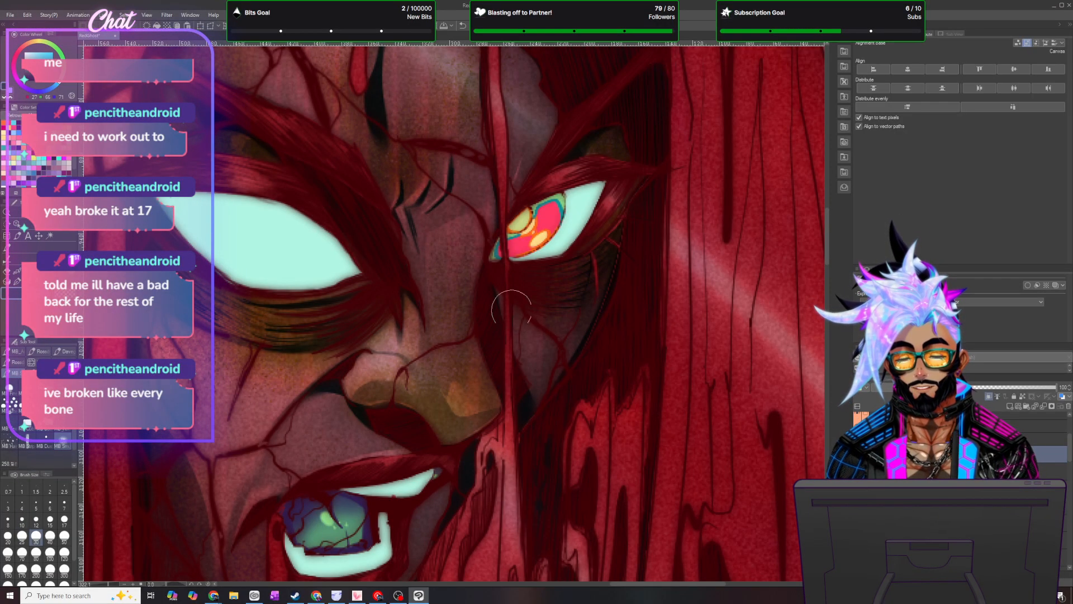
pyautogui.scroll(-2, 498, 363)
pyautogui.scroll(-3, 497, 368)
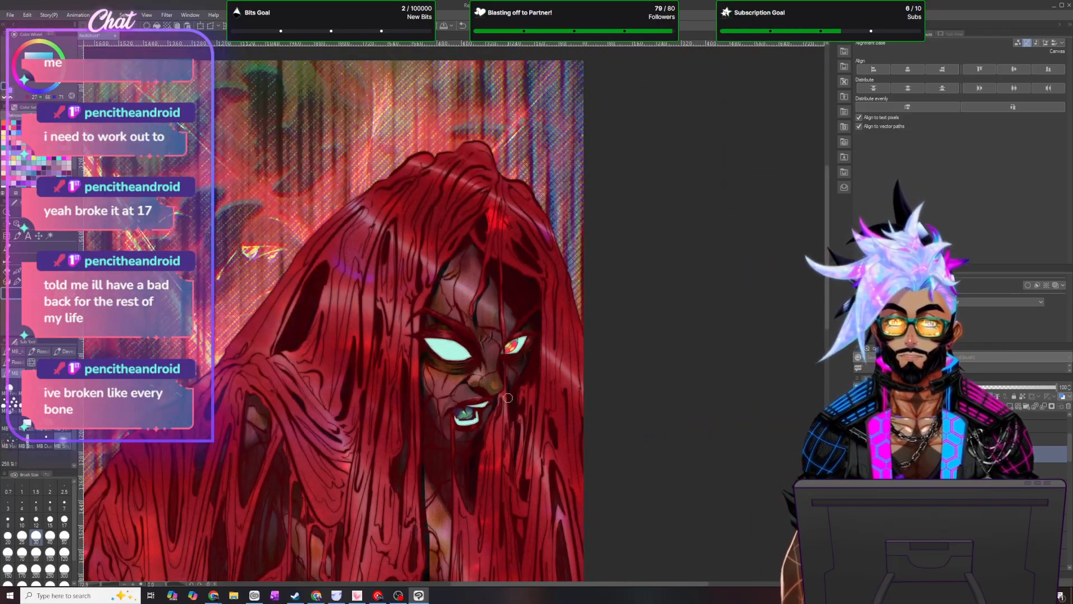
pyautogui.scroll(2, 509, 452)
pyautogui.scroll(2, 509, 451)
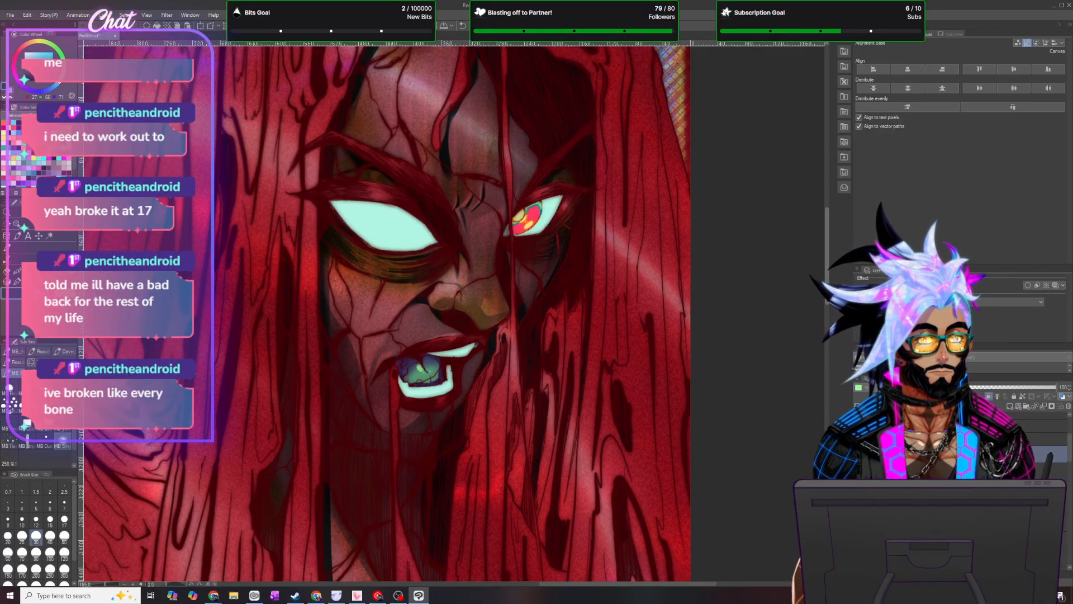
# - Darken the neck area beneath the chin within a freehand selection, and deselect it
pyautogui.scroll(-3, 810, 307)
pyautogui.scroll(2, 472, 331)
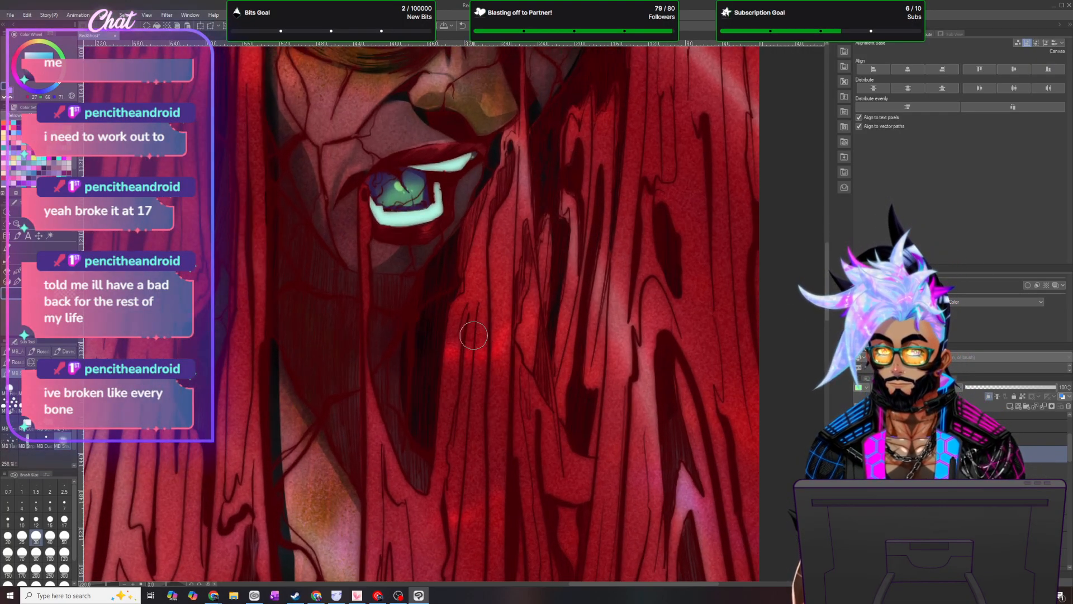
pyautogui.press('p')
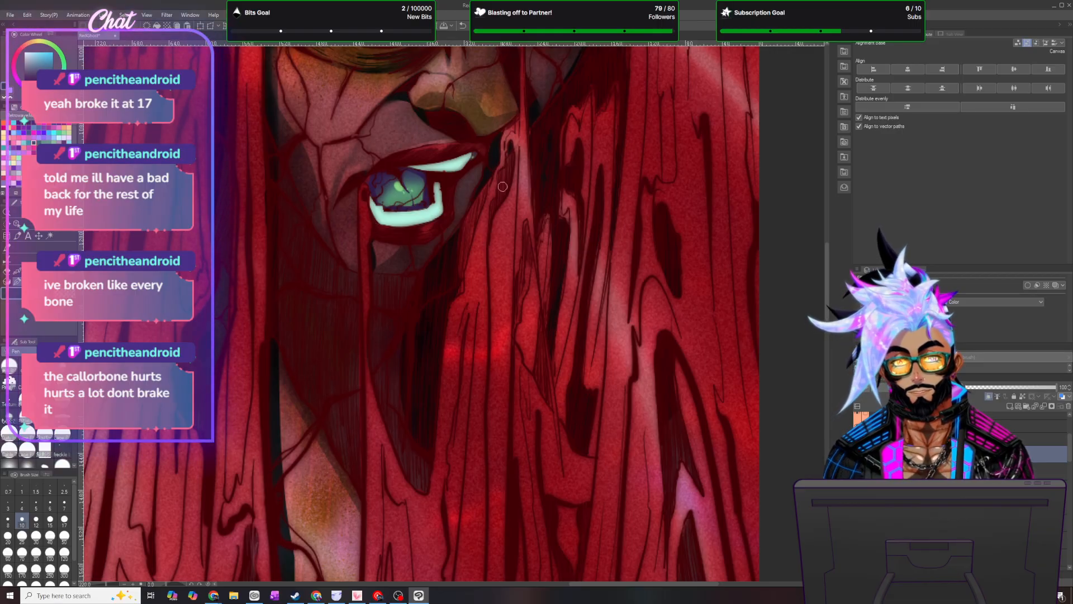
pyautogui.scroll(5, 813, 268)
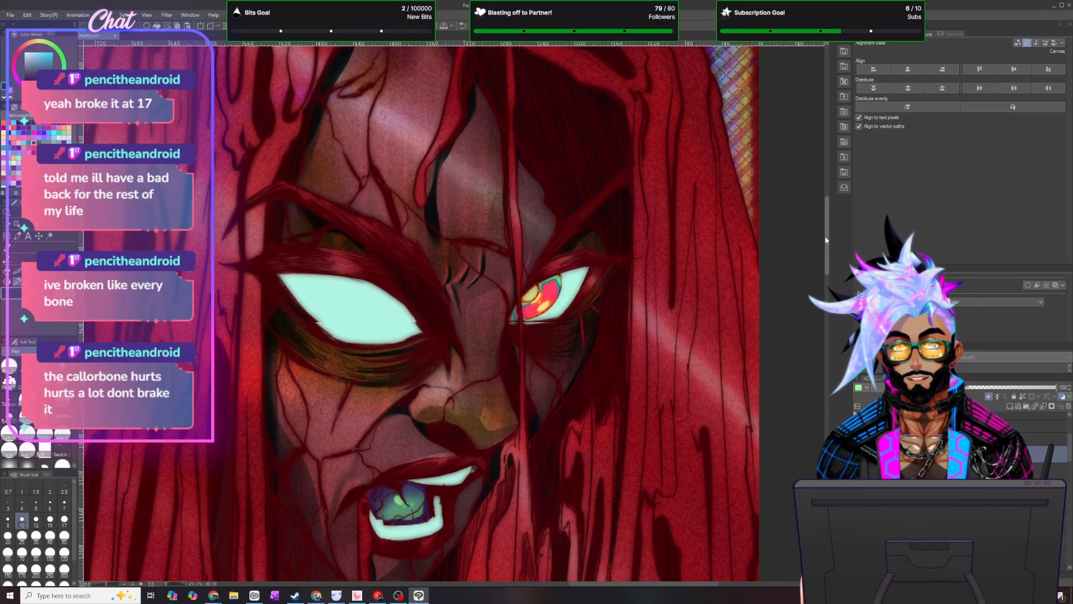
pyautogui.moveTo(827, 240); pyautogui.dragTo(828, 292)
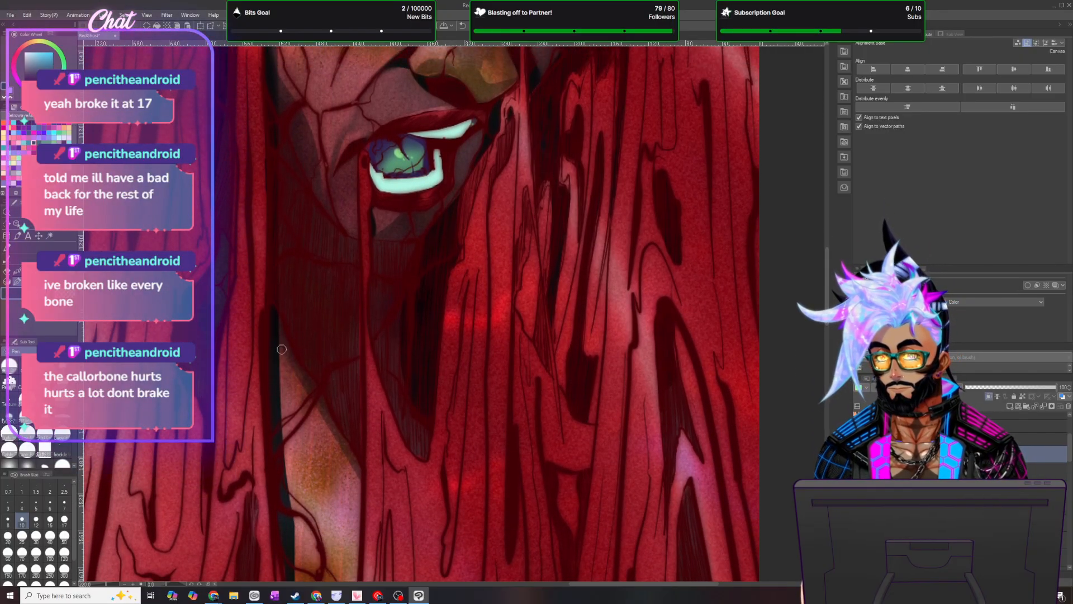
pyautogui.press('m')
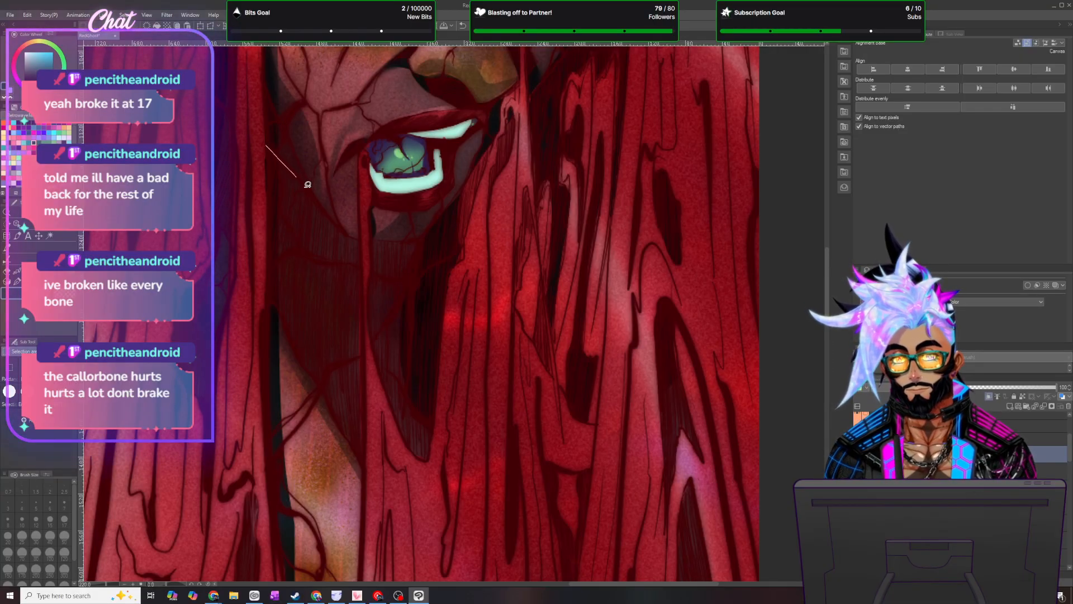
pyautogui.moveTo(341, 220)
pyautogui.mouseDown()
pyautogui.moveTo(441, 240)
pyautogui.moveTo(473, 327)
pyautogui.moveTo(458, 479)
pyautogui.moveTo(429, 500)
pyautogui.moveTo(392, 496)
pyautogui.moveTo(271, 310)
pyautogui.mouseUp()
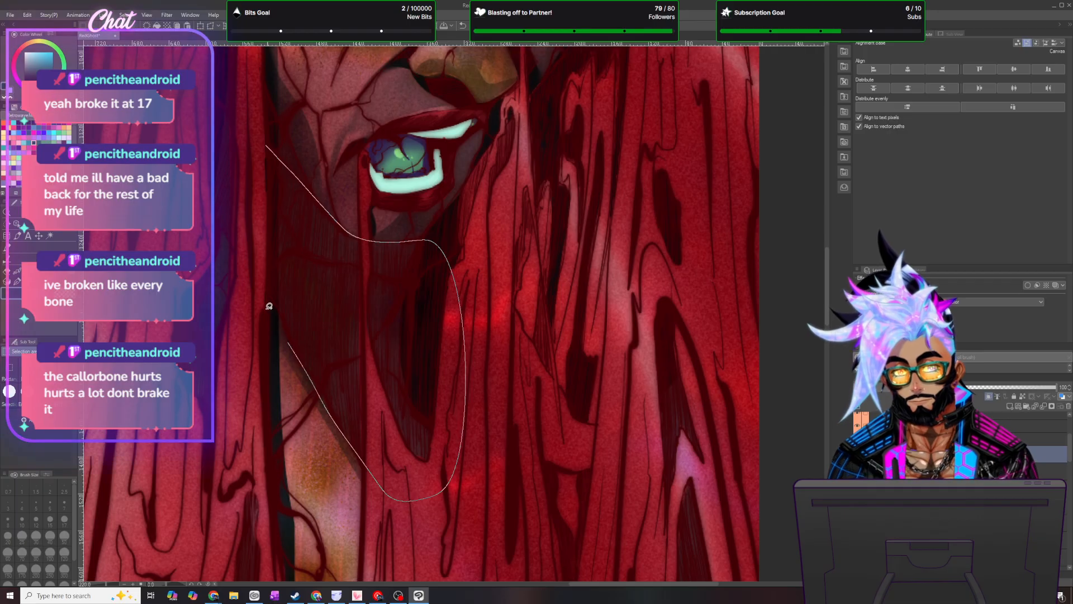
pyautogui.moveTo(260, 127); pyautogui.dragTo(259, 131)
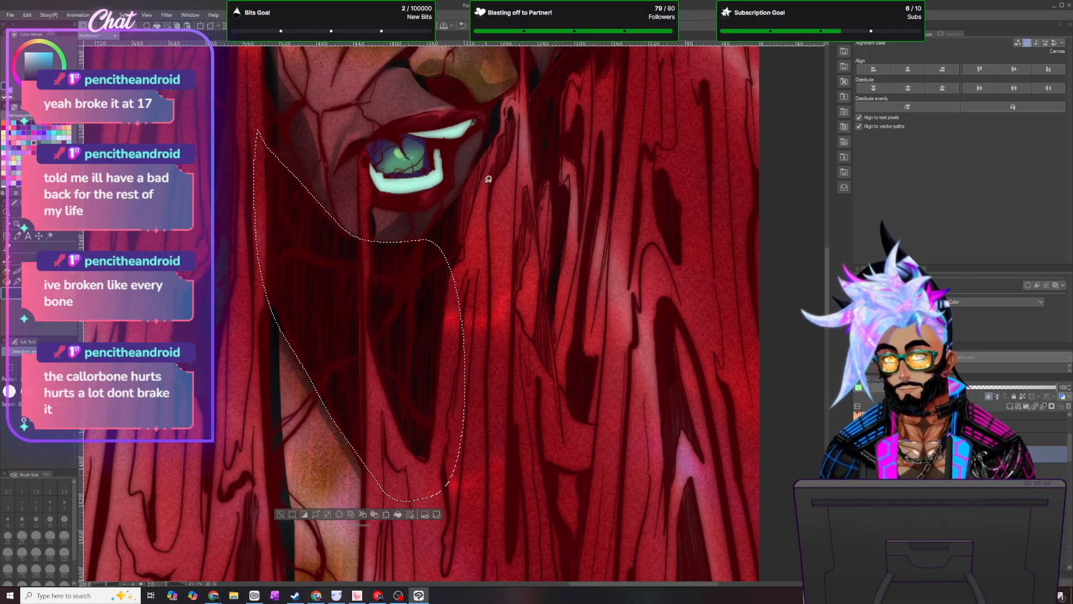
pyautogui.hotkey('ctrl', 'd')
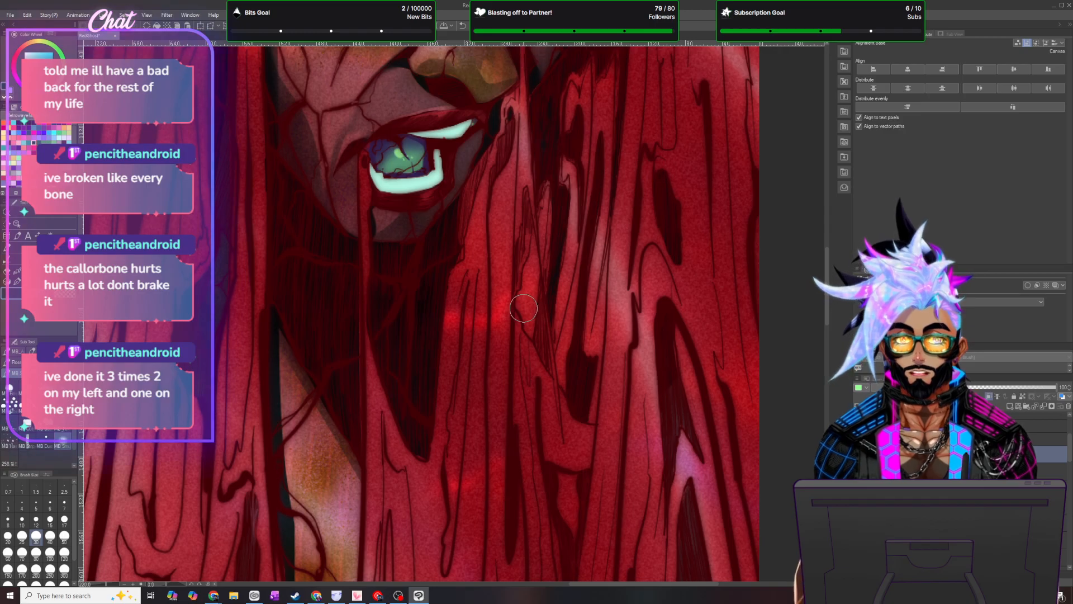
# - Shade the long narrow drape strand hanging below the mouth within a freehand selection, and deselect it
pyautogui.scroll(-6, 523, 308)
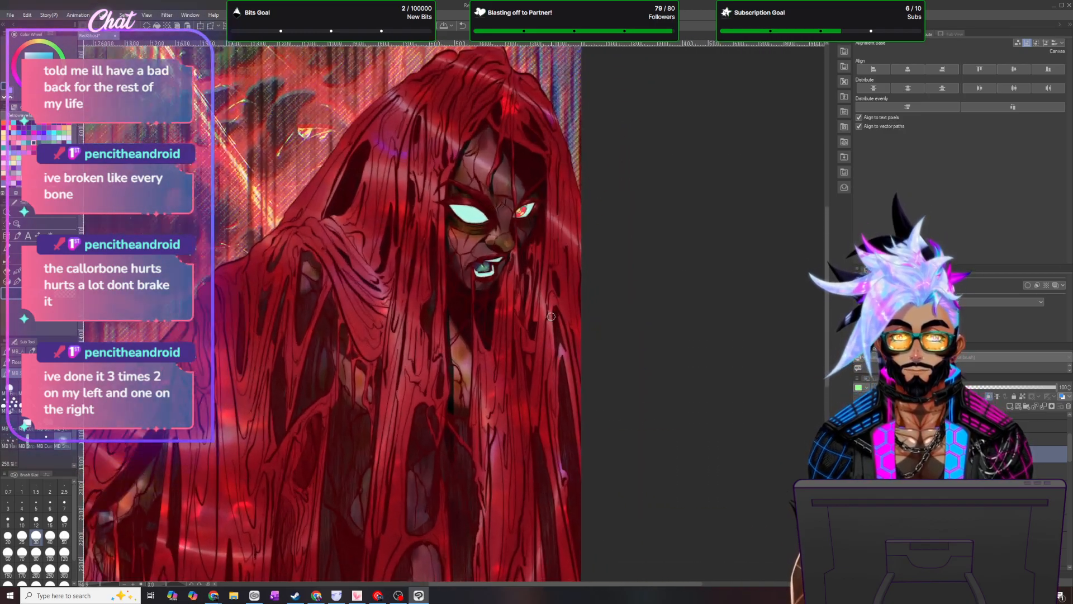
pyautogui.scroll(2, 551, 316)
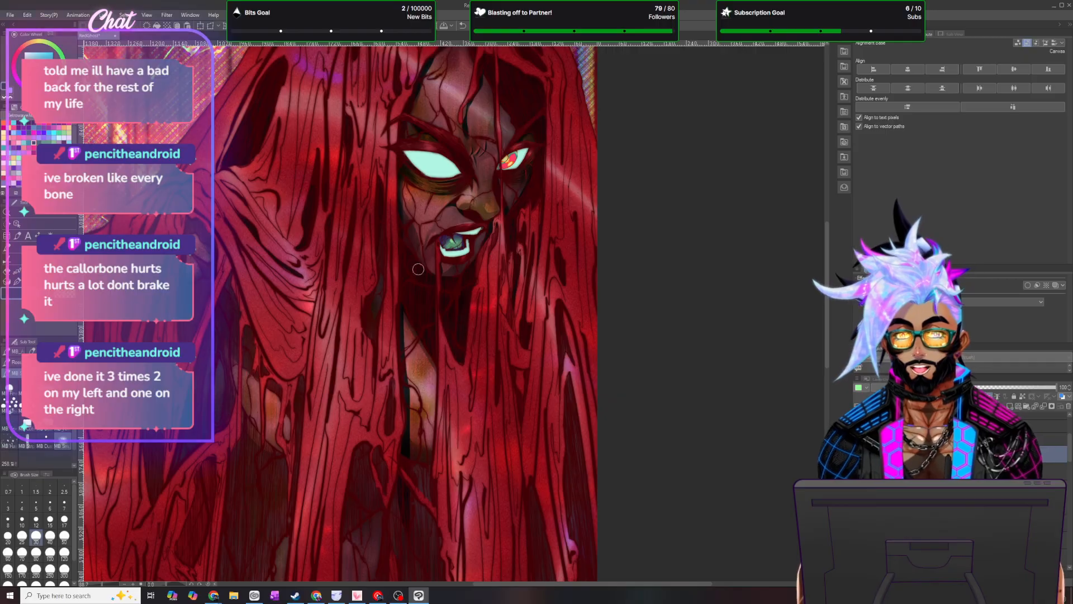
pyautogui.scroll(3, 486, 414)
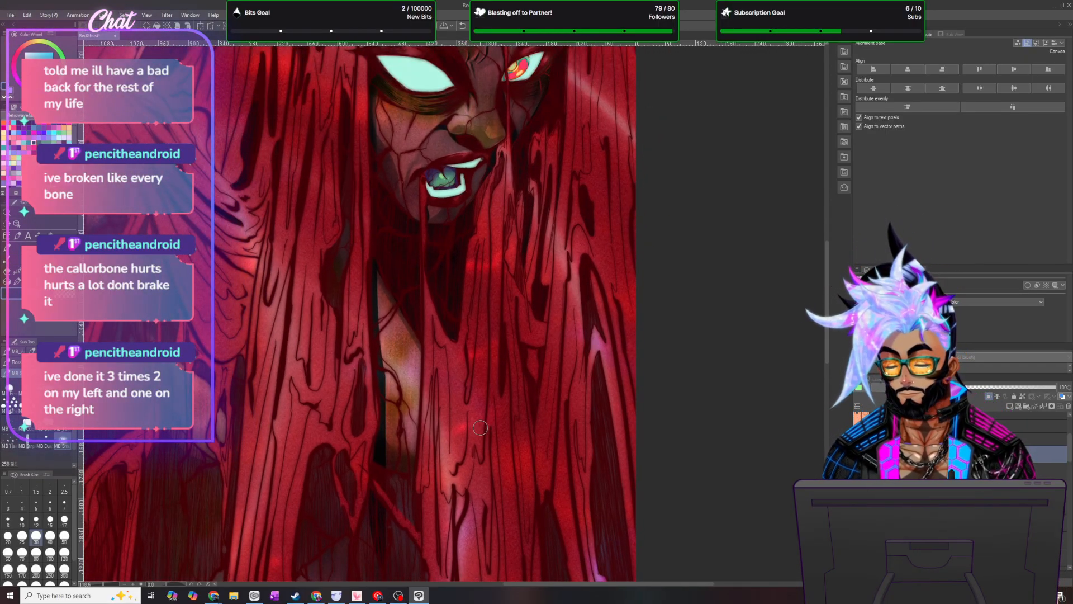
pyautogui.press('m')
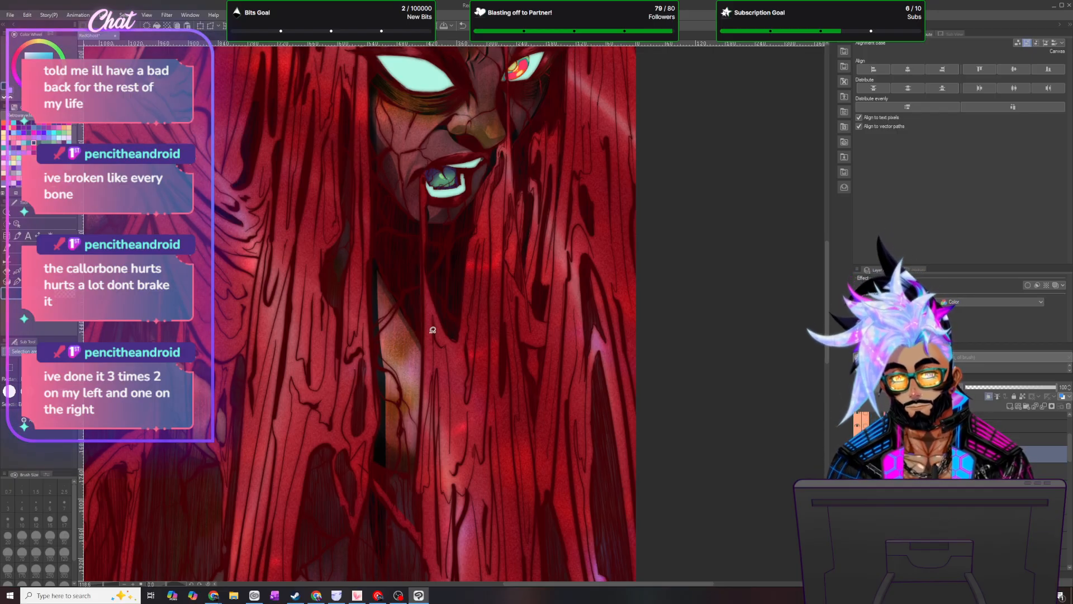
pyautogui.moveTo(422, 257)
pyautogui.mouseDown()
pyautogui.moveTo(417, 459)
pyautogui.moveTo(426, 536)
pyautogui.mouseUp()
pyautogui.moveTo(450, 330); pyautogui.dragTo(423, 249)
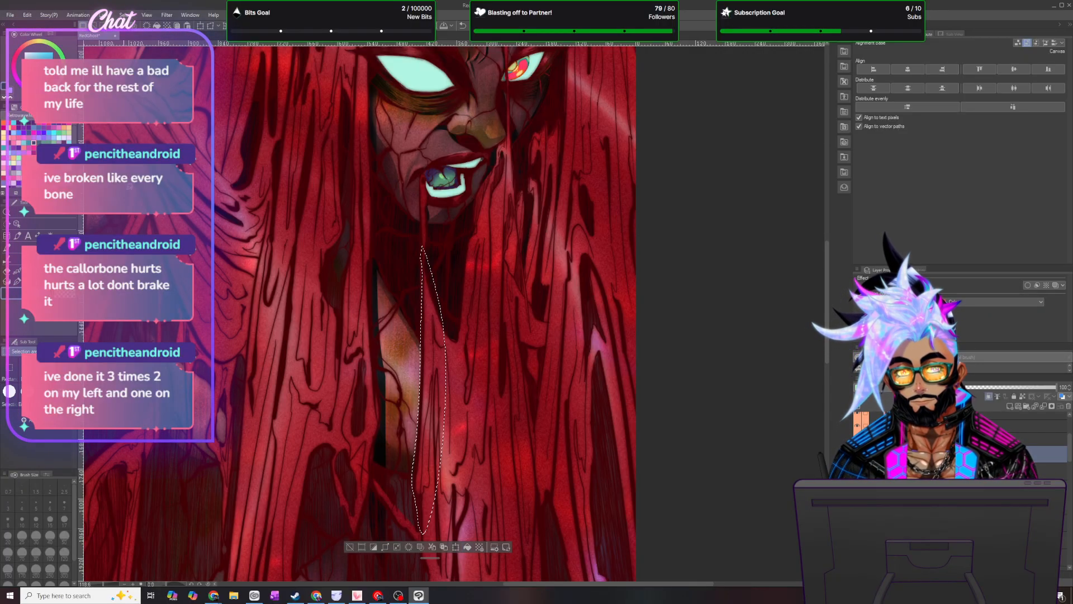
pyautogui.click(125, 15)
pyautogui.click(142, 35)
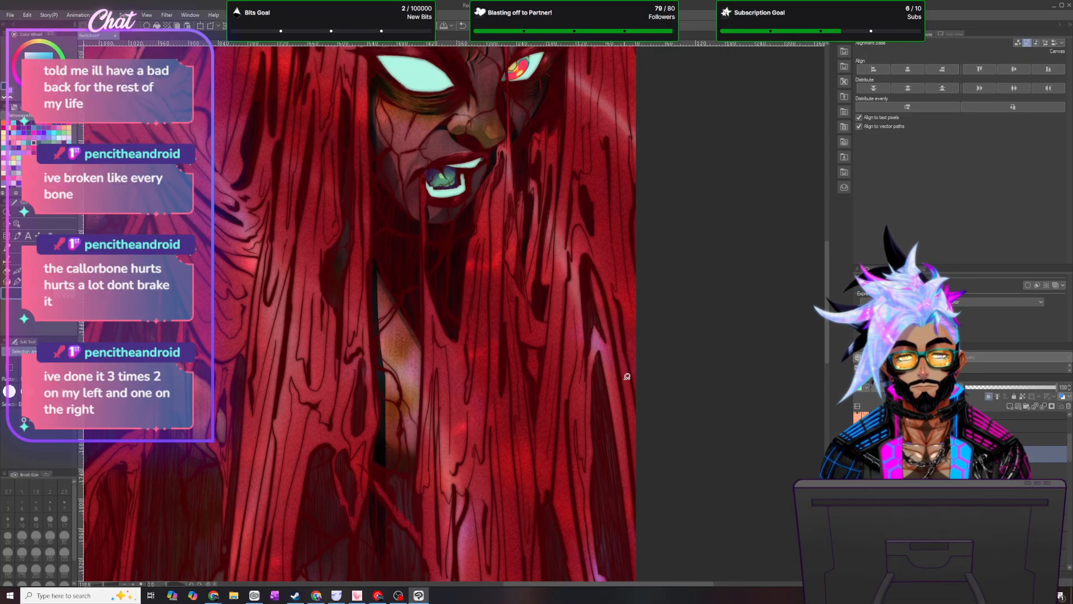
# - Shade the veil's long outer edge from beside the face down the right side within a freehand selection, and deselect it
pyautogui.scroll(-1, 626, 401)
pyautogui.scroll(-2, 626, 401)
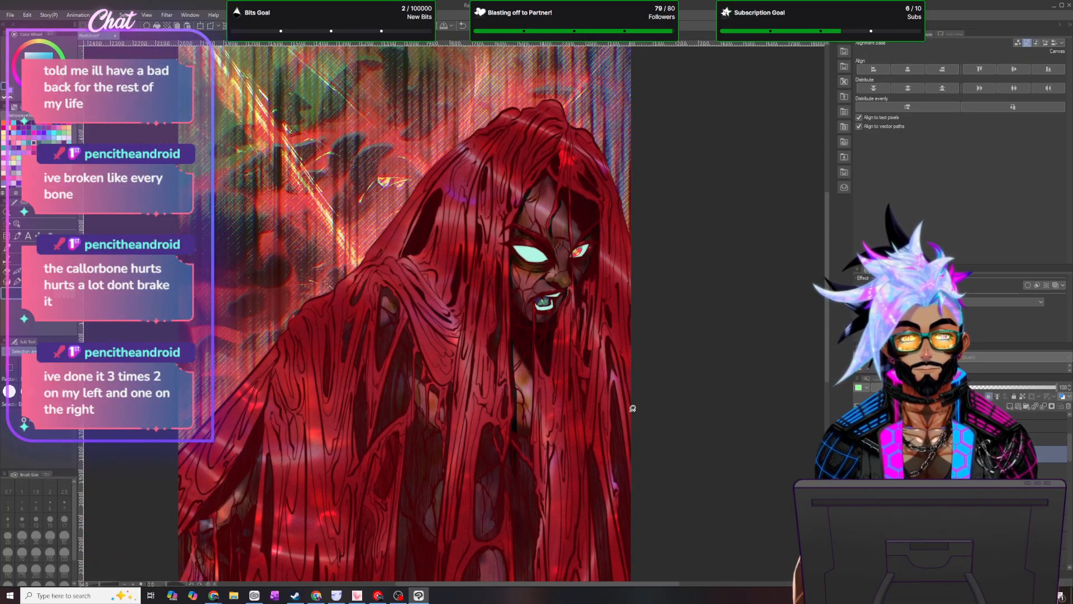
pyautogui.moveTo(835, 325); pyautogui.dragTo(829, 313)
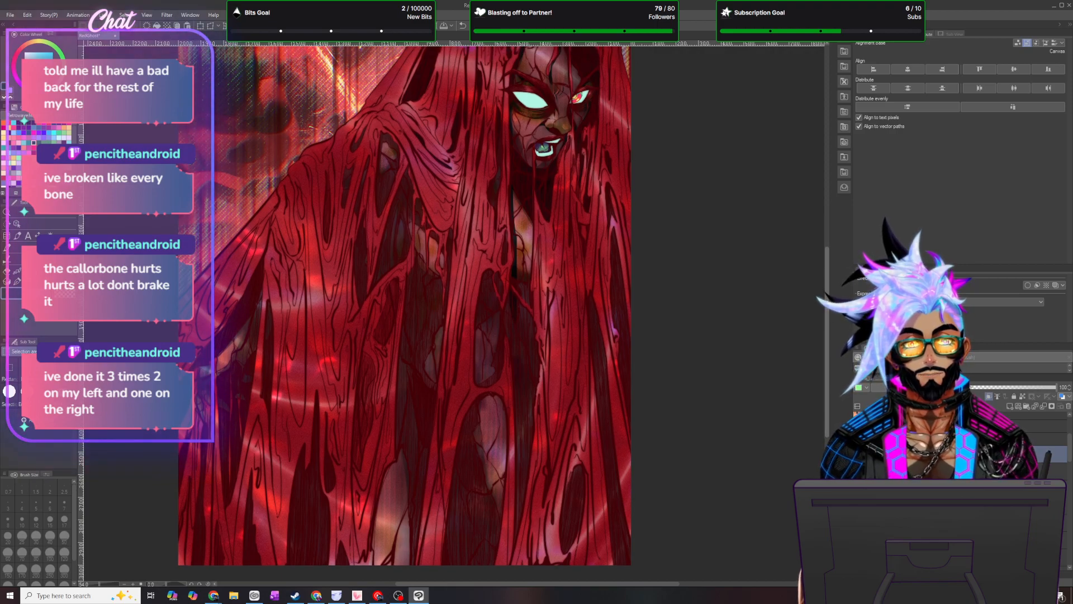
pyautogui.scroll(2, 670, 84)
pyautogui.moveTo(608, 87)
pyautogui.mouseDown()
pyautogui.moveTo(640, 341)
pyautogui.moveTo(639, 489)
pyautogui.moveTo(620, 534)
pyautogui.moveTo(578, 471)
pyautogui.moveTo(578, 291)
pyautogui.moveTo(565, 267)
pyautogui.moveTo(608, 88)
pyautogui.mouseUp()
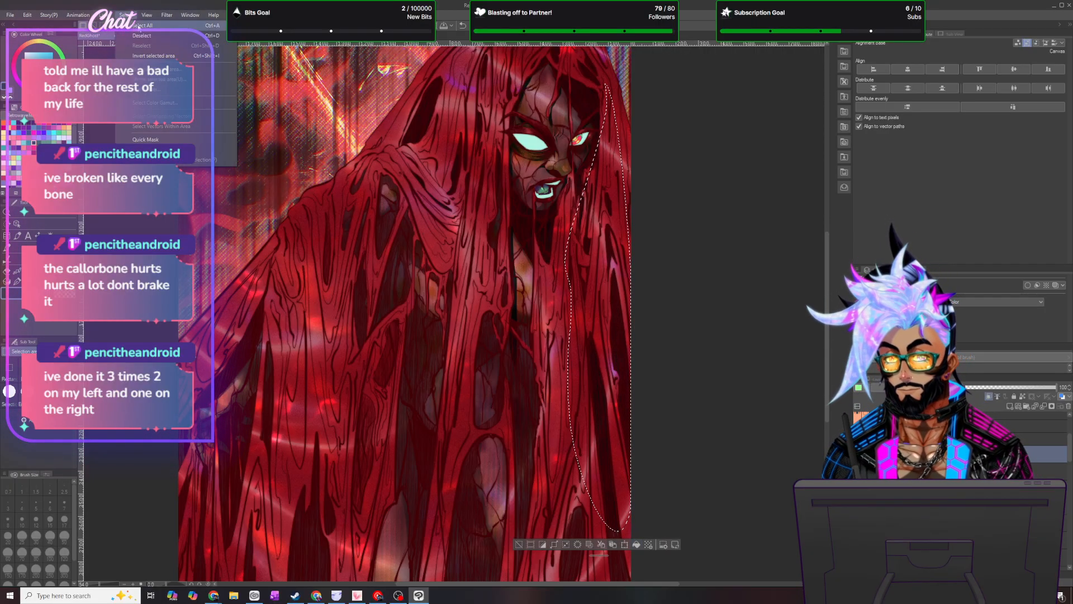
pyautogui.hotkey('ctrl', 'd')
# - Shade the lower right drapery, from below the chest to the canvas bottom, within a freehand selection, and deselect it
pyautogui.scroll(-3, 552, 210)
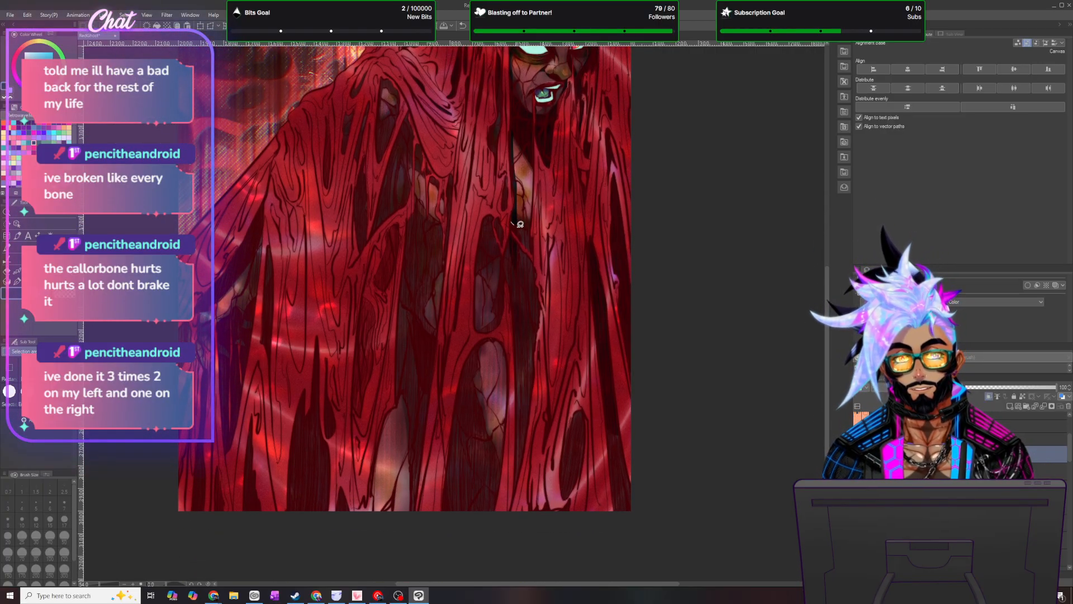
pyautogui.moveTo(511, 225); pyautogui.dragTo(602, 230)
pyautogui.moveTo(628, 292)
pyautogui.mouseDown()
pyautogui.moveTo(628, 416)
pyautogui.moveTo(611, 513)
pyautogui.moveTo(589, 525)
pyautogui.moveTo(524, 513)
pyautogui.moveTo(516, 463)
pyautogui.mouseUp()
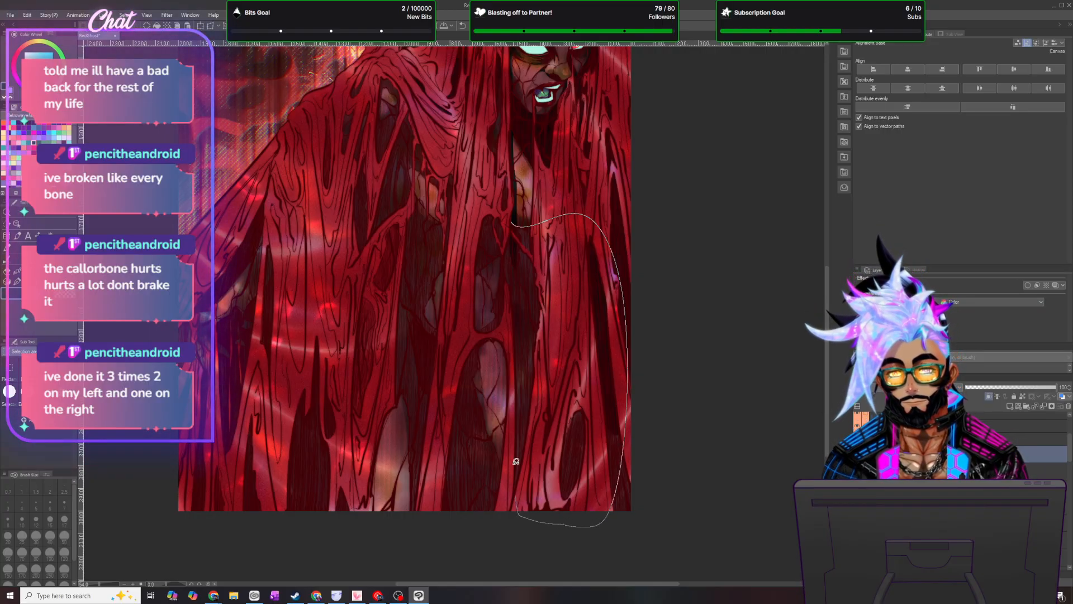
pyautogui.moveTo(518, 370); pyautogui.dragTo(511, 226)
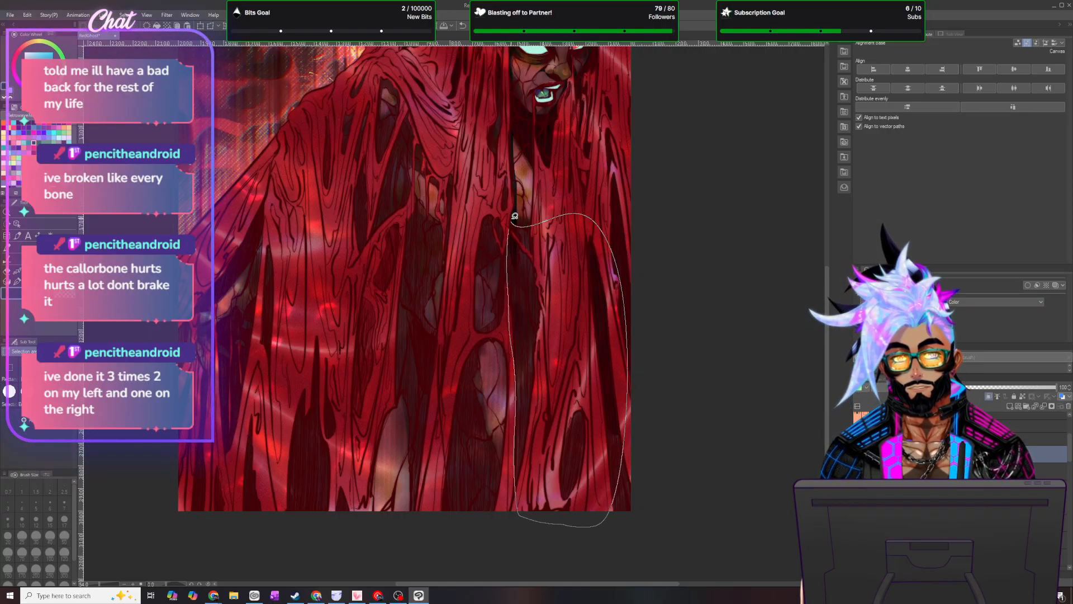
pyautogui.moveTo(646, 385)
pyautogui.mouseDown()
pyautogui.moveTo(602, 414)
pyautogui.moveTo(683, 503)
pyautogui.moveTo(659, 537)
pyautogui.mouseUp()
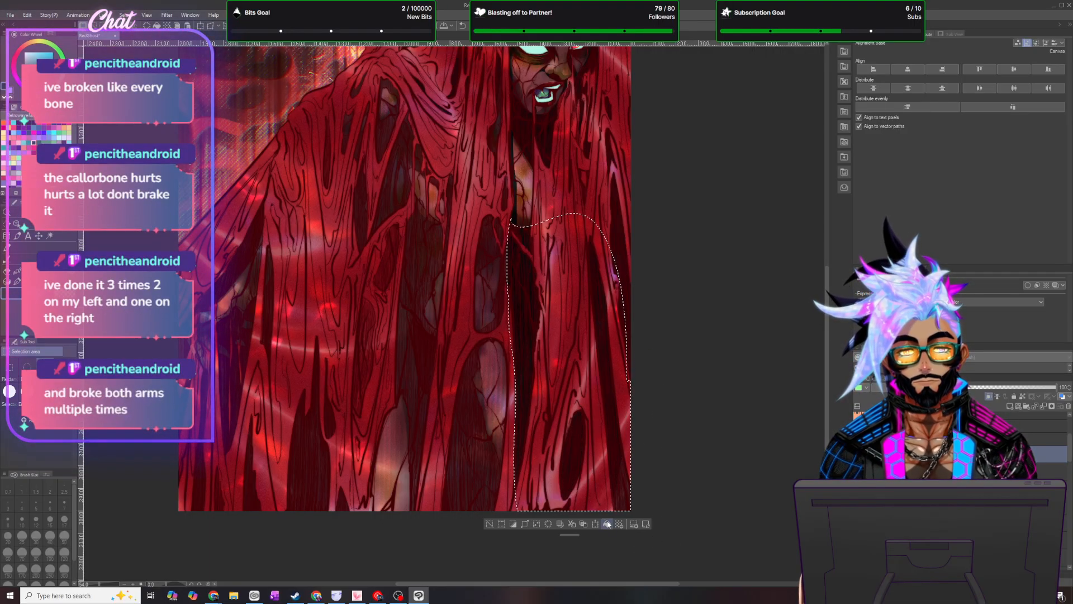
pyautogui.click(133, 16)
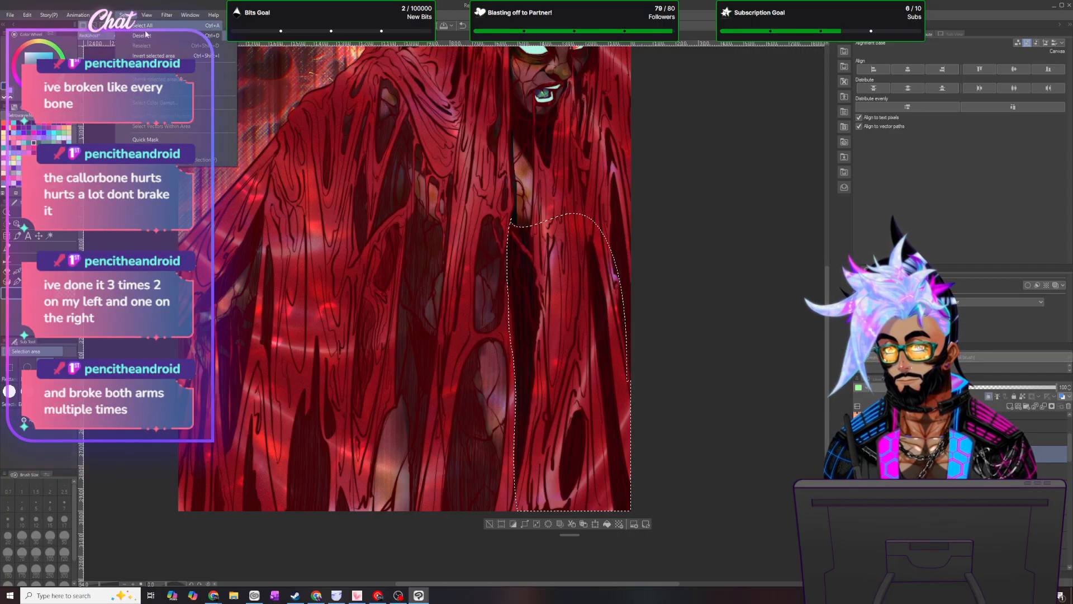
pyautogui.click(140, 37)
# - Shade the curved drape and dark gap left of the lower leg opening within a freehand selection, and deselect it
pyautogui.moveTo(504, 459); pyautogui.dragTo(478, 384)
pyautogui.moveTo(483, 325)
pyautogui.mouseDown()
pyautogui.moveTo(459, 350)
pyautogui.moveTo(440, 423)
pyautogui.mouseUp()
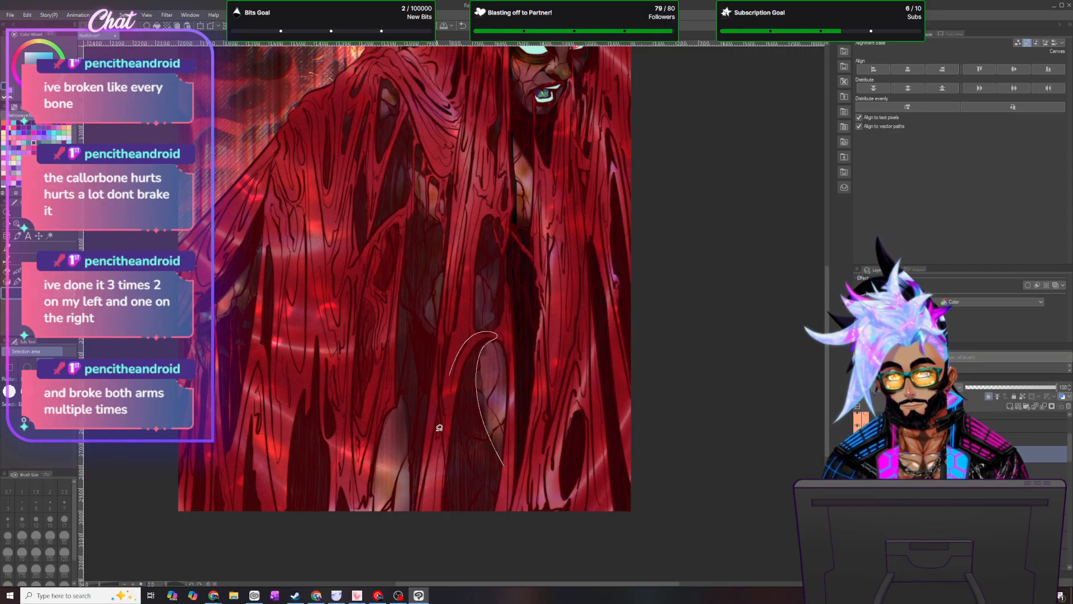
pyautogui.moveTo(522, 513); pyautogui.dragTo(514, 510)
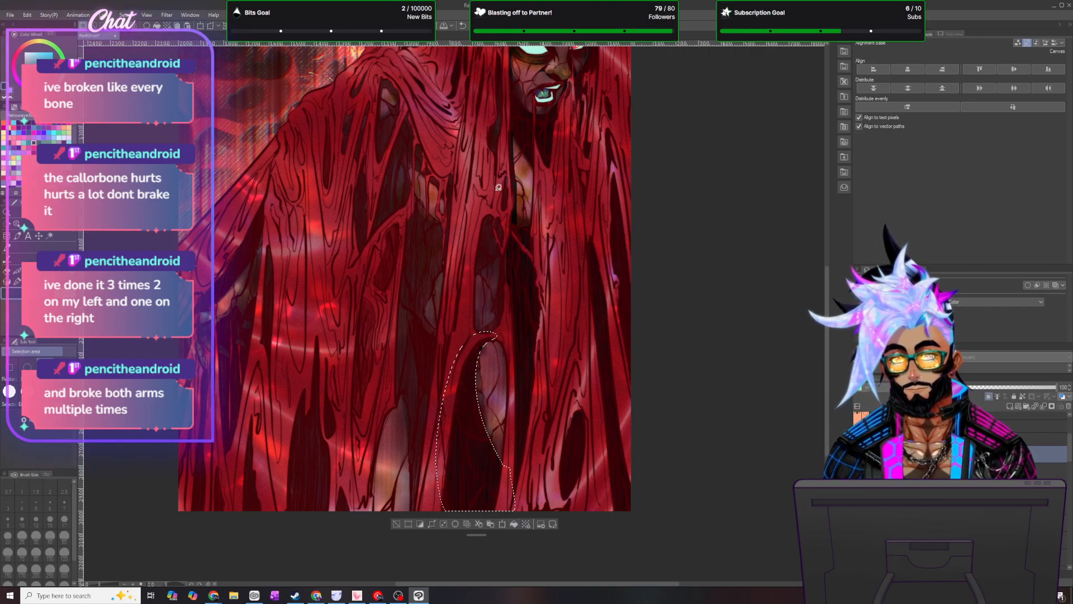
pyautogui.click(123, 15)
pyautogui.click(142, 35)
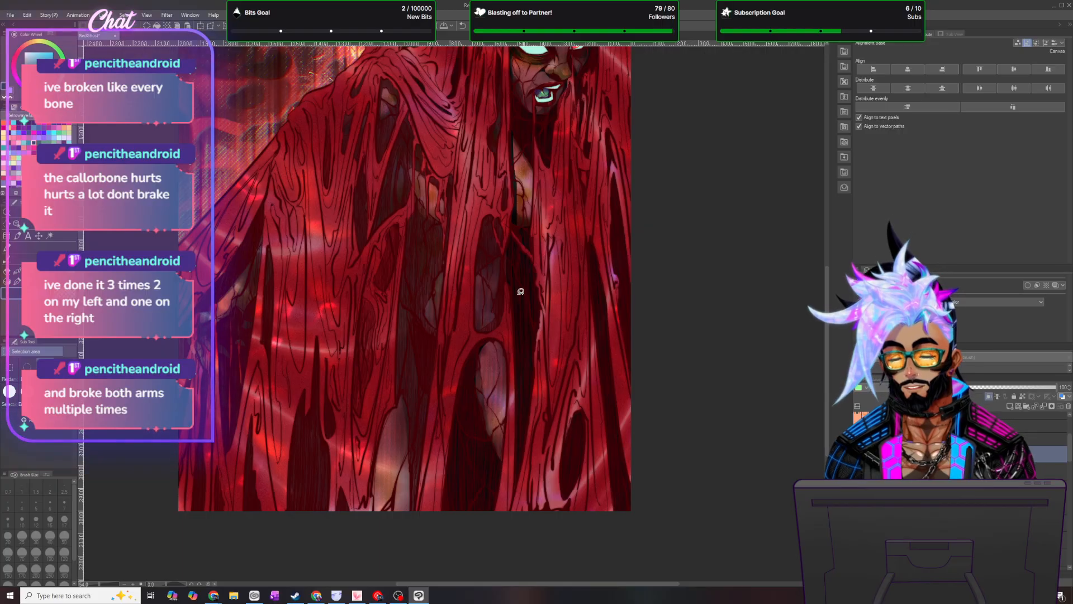
# - Shade the drape strand wrapping the upper leg opening and running down beside the lower one within a freehand selection, and deselect it
pyautogui.moveTo(480, 326); pyautogui.dragTo(483, 238)
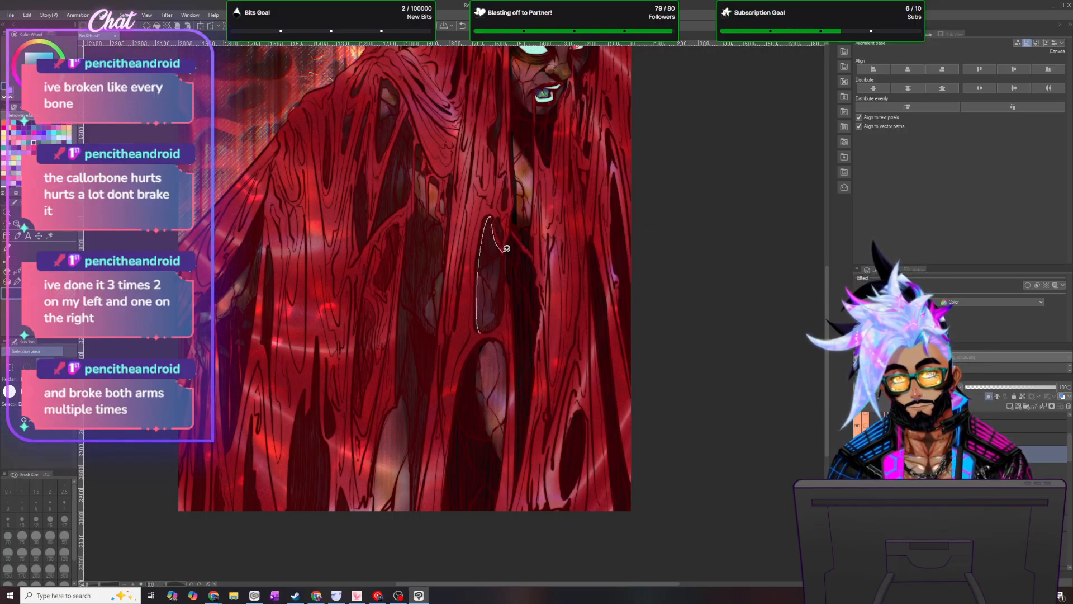
pyautogui.moveTo(474, 320)
pyautogui.mouseDown()
pyautogui.moveTo(505, 338)
pyautogui.moveTo(510, 364)
pyautogui.moveTo(499, 498)
pyautogui.moveTo(519, 489)
pyautogui.moveTo(526, 369)
pyautogui.moveTo(508, 207)
pyautogui.moveTo(502, 268)
pyautogui.mouseUp()
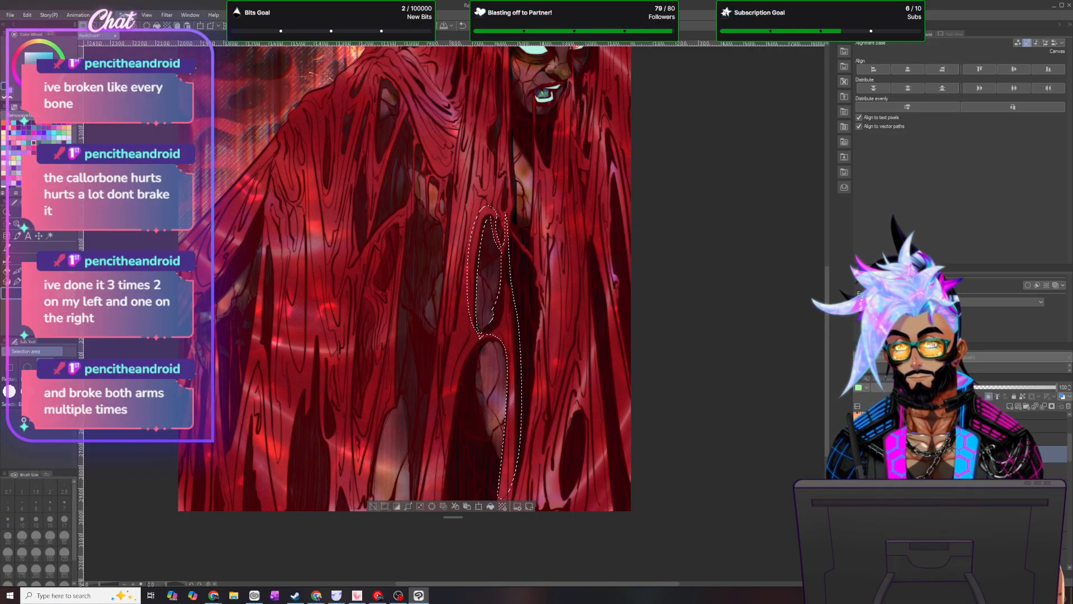
pyautogui.hotkey('ctrl', 'd')
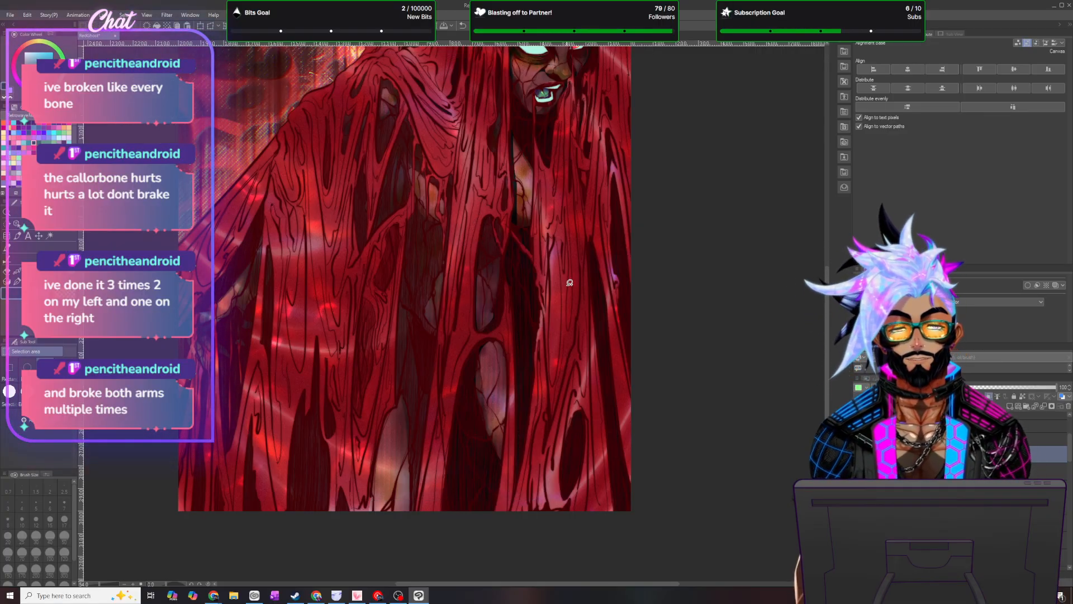
# - Fill a crescent-shaped freehand selection across the torso drapery below the hand with the shading colour, and deselect it
pyautogui.scroll(-3, 566, 168)
pyautogui.scroll(2, 570, 163)
pyautogui.scroll(1, 569, 163)
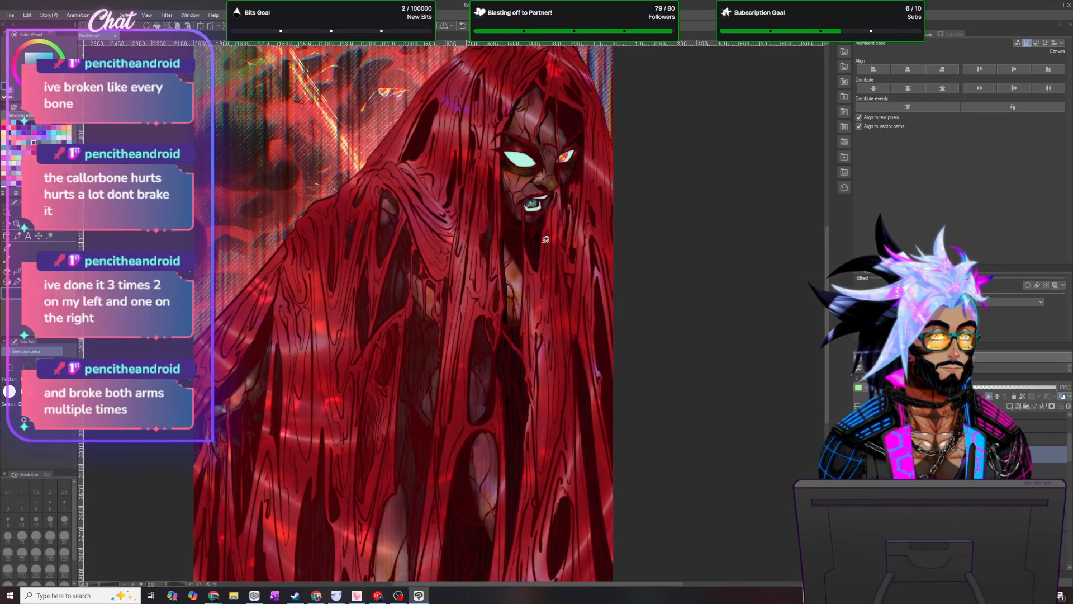
pyautogui.scroll(1, 545, 239)
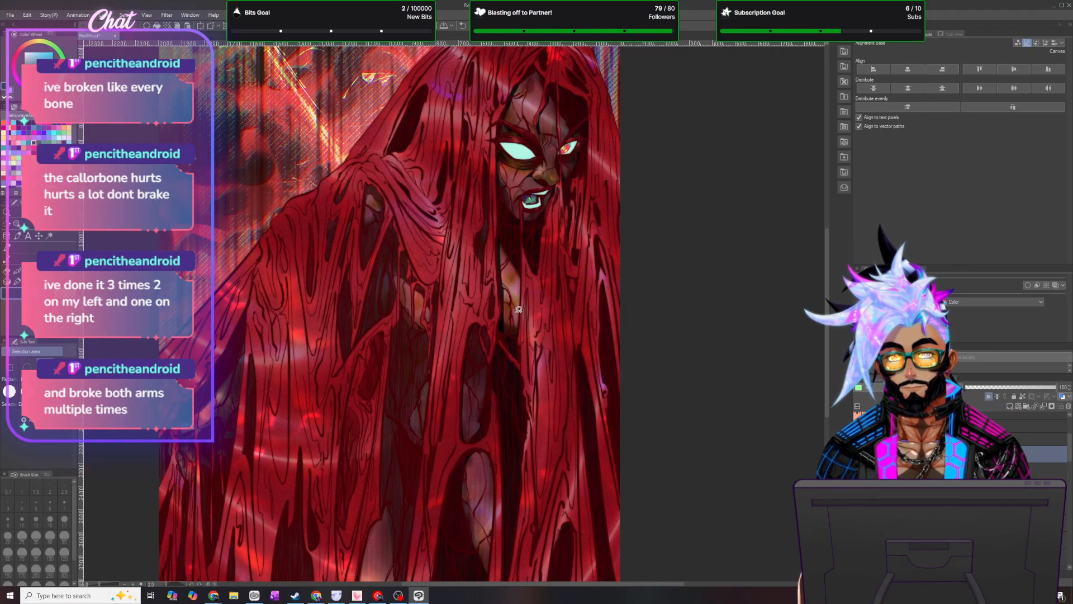
pyautogui.moveTo(501, 330); pyautogui.dragTo(467, 379)
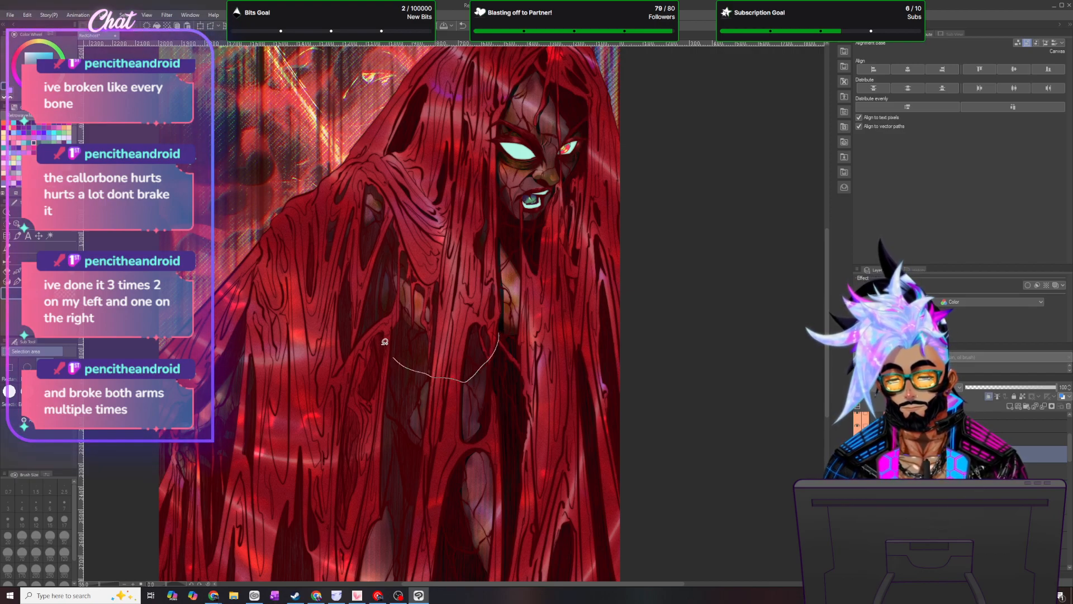
pyautogui.moveTo(382, 261)
pyautogui.mouseDown()
pyautogui.moveTo(412, 323)
pyautogui.moveTo(476, 315)
pyautogui.mouseUp()
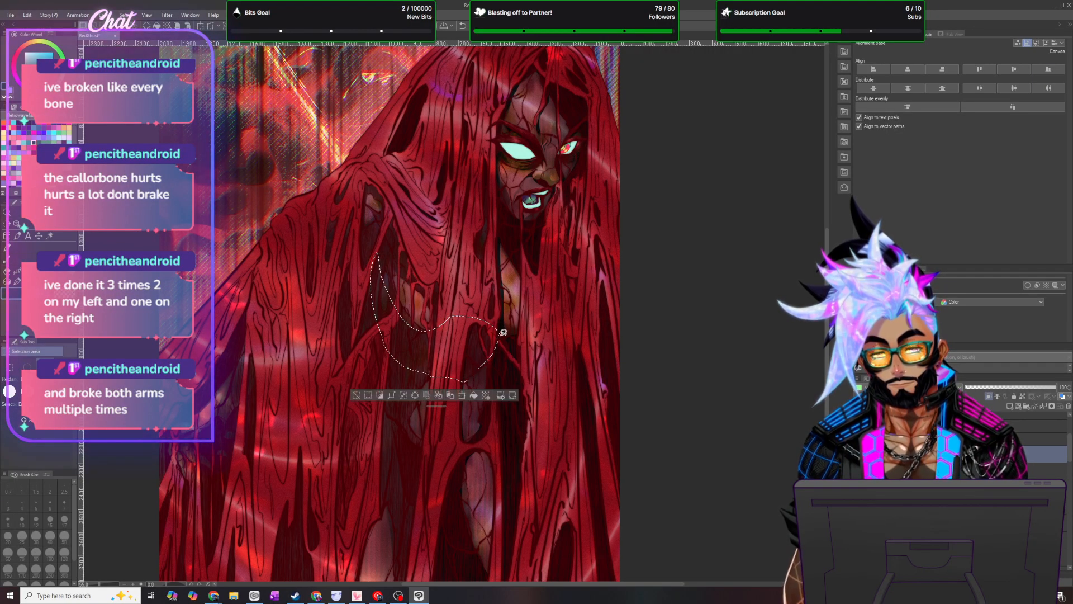
pyautogui.hotkey('alt', 'Delete')
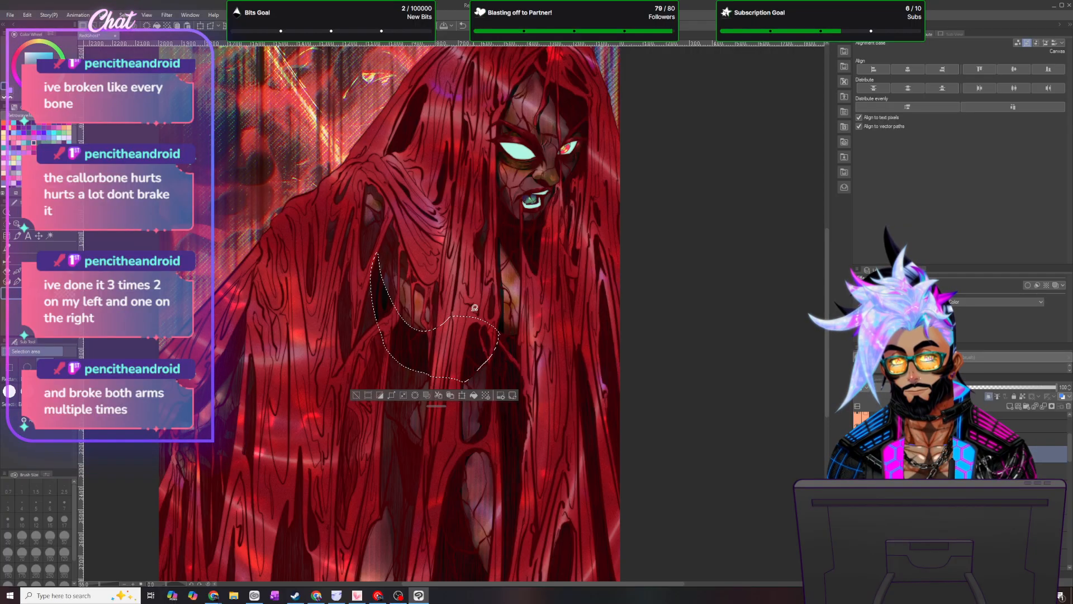
pyautogui.click(124, 15)
pyautogui.click(142, 36)
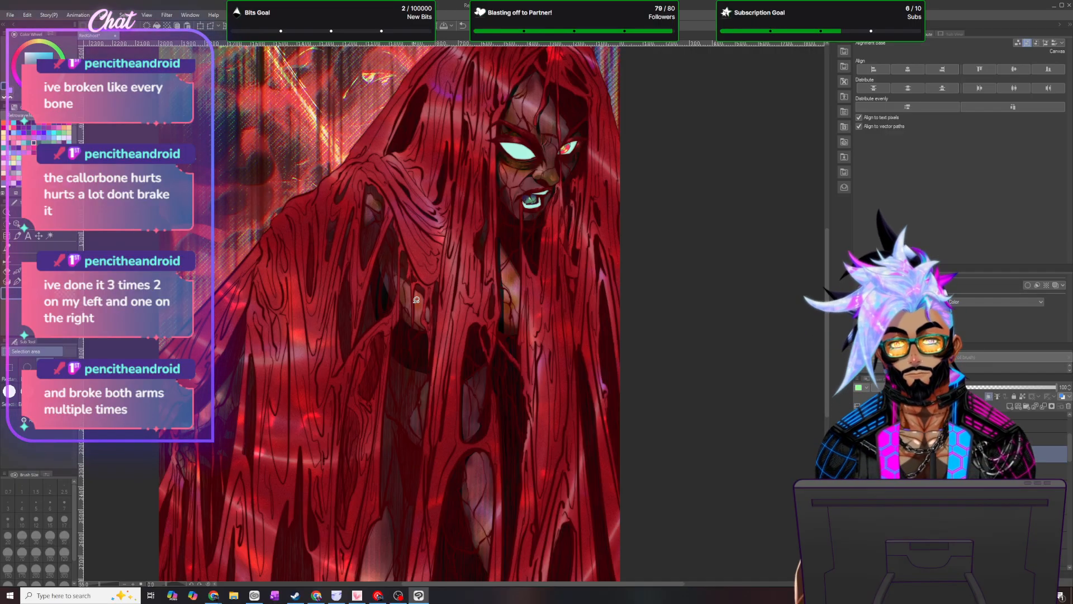
# - Shade the large lower left drapery within a jagged freehand selection that leaves out the bare leg opening, and deselect it
pyautogui.scroll(-2, 417, 299)
pyautogui.scroll(1, 426, 356)
pyautogui.moveTo(427, 311); pyautogui.dragTo(400, 550)
pyautogui.moveTo(828, 337); pyautogui.dragTo(828, 368)
pyautogui.moveTo(399, 469)
pyautogui.mouseDown()
pyautogui.moveTo(397, 388)
pyautogui.moveTo(381, 371)
pyautogui.moveTo(359, 470)
pyautogui.moveTo(204, 466)
pyautogui.moveTo(204, 360)
pyautogui.moveTo(229, 361)
pyautogui.moveTo(226, 330)
pyautogui.moveTo(242, 341)
pyautogui.moveTo(234, 331)
pyautogui.moveTo(254, 303)
pyautogui.moveTo(257, 327)
pyautogui.moveTo(287, 244)
pyautogui.moveTo(314, 260)
pyautogui.moveTo(334, 252)
pyautogui.moveTo(363, 180)
pyautogui.moveTo(382, 273)
pyautogui.moveTo(386, 239)
pyautogui.moveTo(416, 246)
pyautogui.mouseUp()
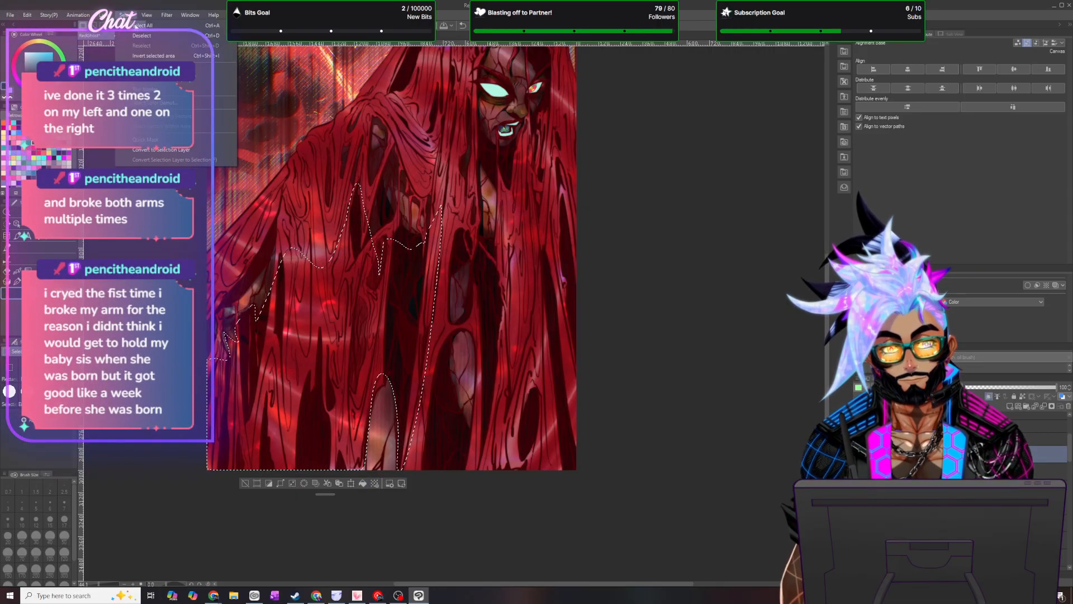
pyautogui.hotkey('ctrl', 'd')
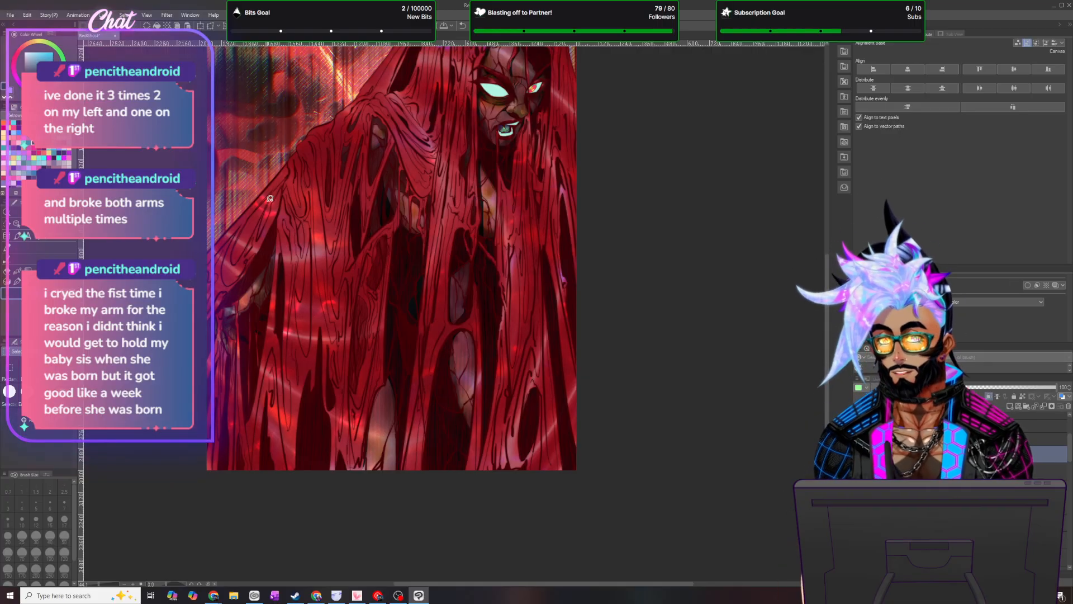
# - Shade the drape along the outer left arm down to the canvas edge within a freehand selection, and deselect it
pyautogui.scroll(1, 270, 199)
pyautogui.scroll(1, 288, 165)
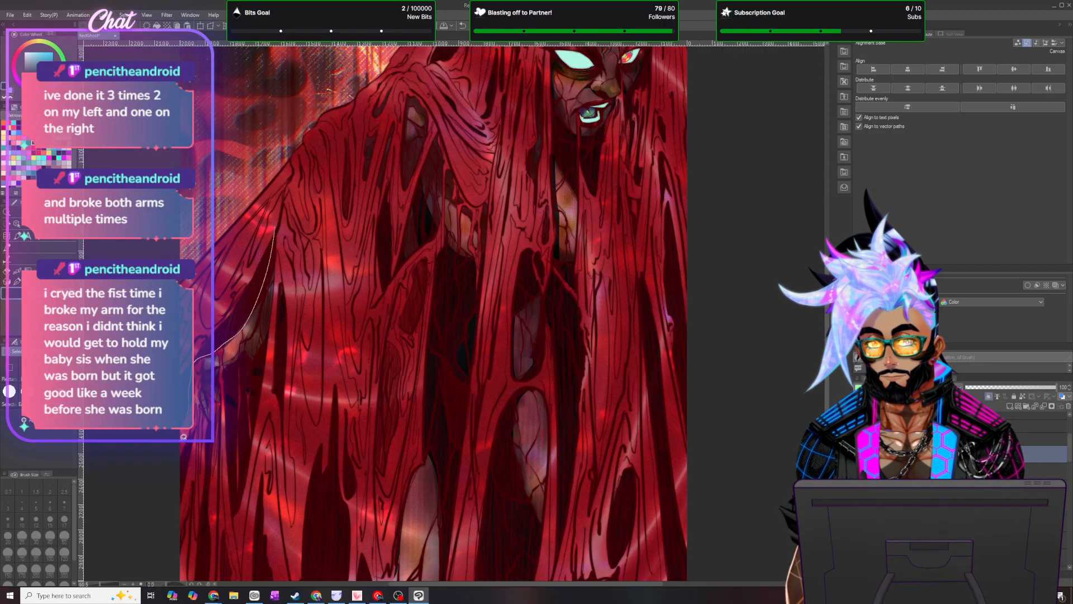
pyautogui.moveTo(275, 227); pyautogui.dragTo(308, 182)
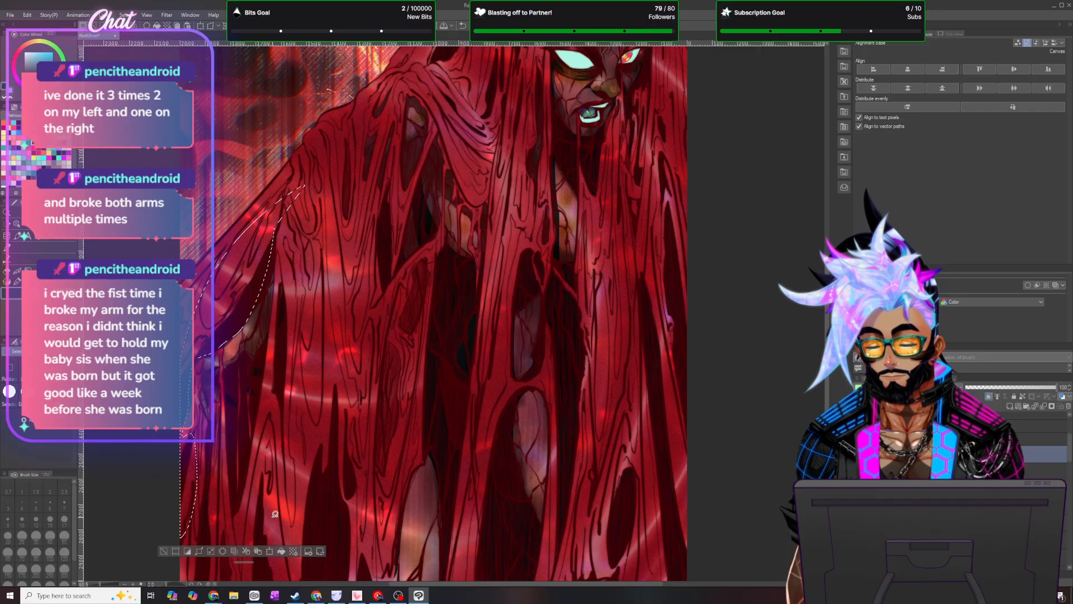
pyautogui.click(254, 399)
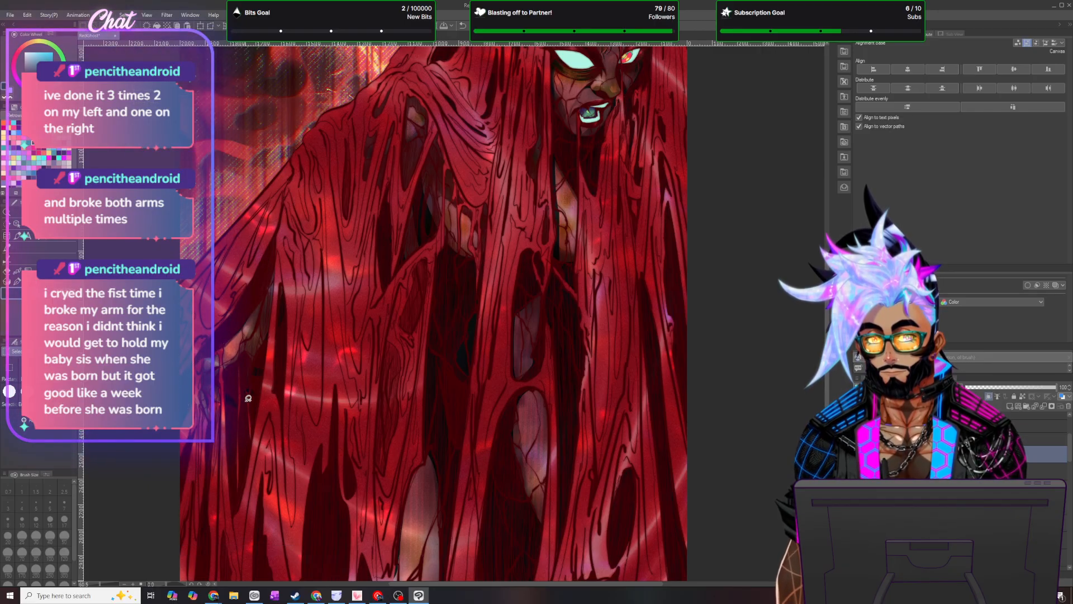
# - Shade the folds beneath the draped shoulder and the narrow vertical fold beside them within separate freehand selections, deselecting each one
pyautogui.scroll(-6, 235, 392)
pyautogui.scroll(4, 280, 276)
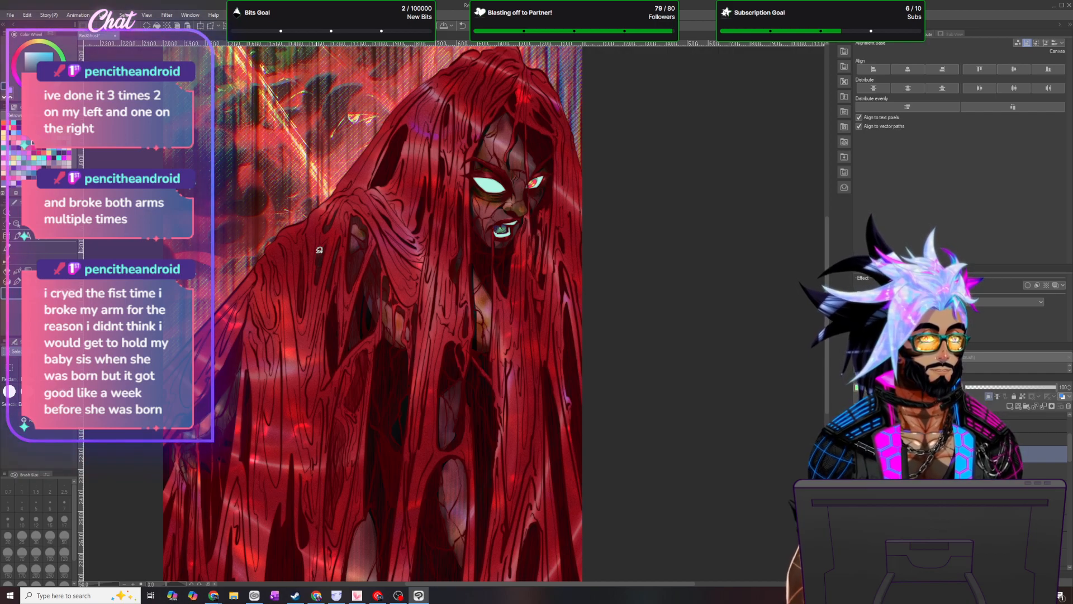
pyautogui.scroll(3, 346, 257)
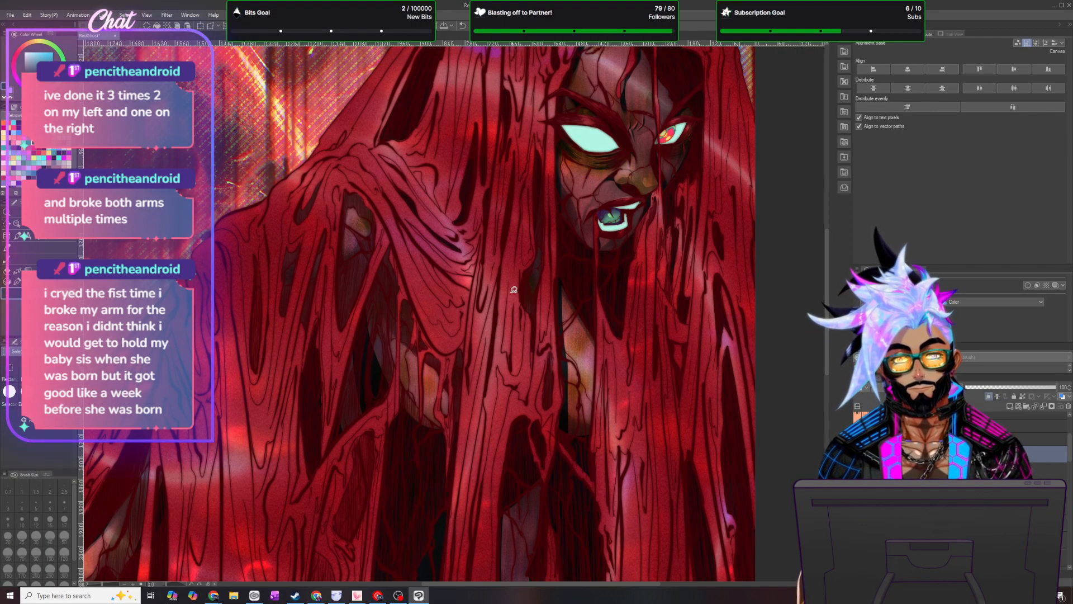
pyautogui.press('p')
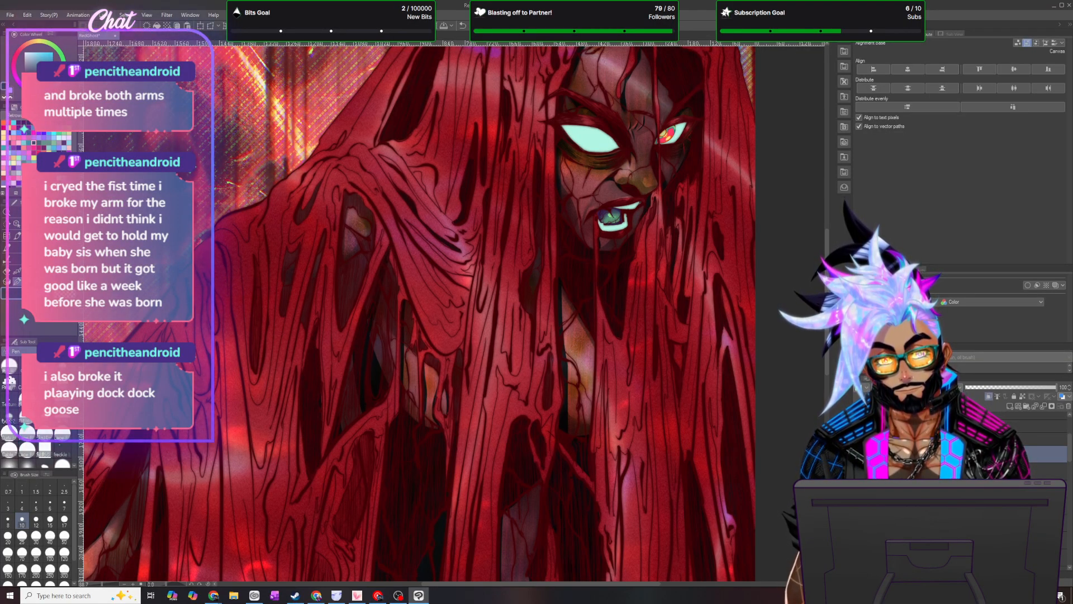
pyautogui.press('m')
pyautogui.moveTo(395, 254); pyautogui.dragTo(371, 352)
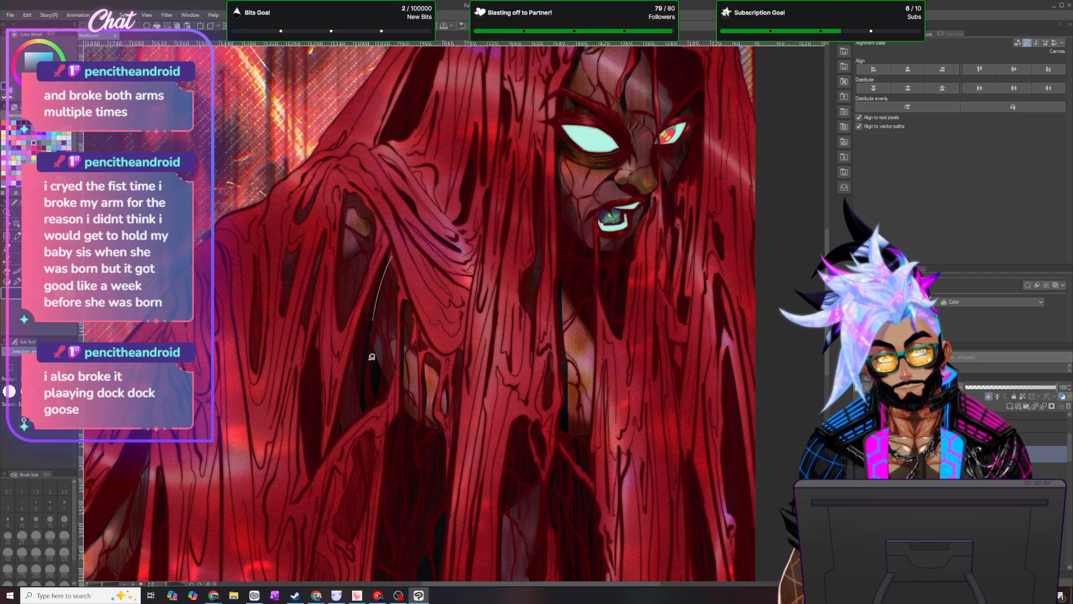
pyautogui.moveTo(287, 388); pyautogui.dragTo(252, 359)
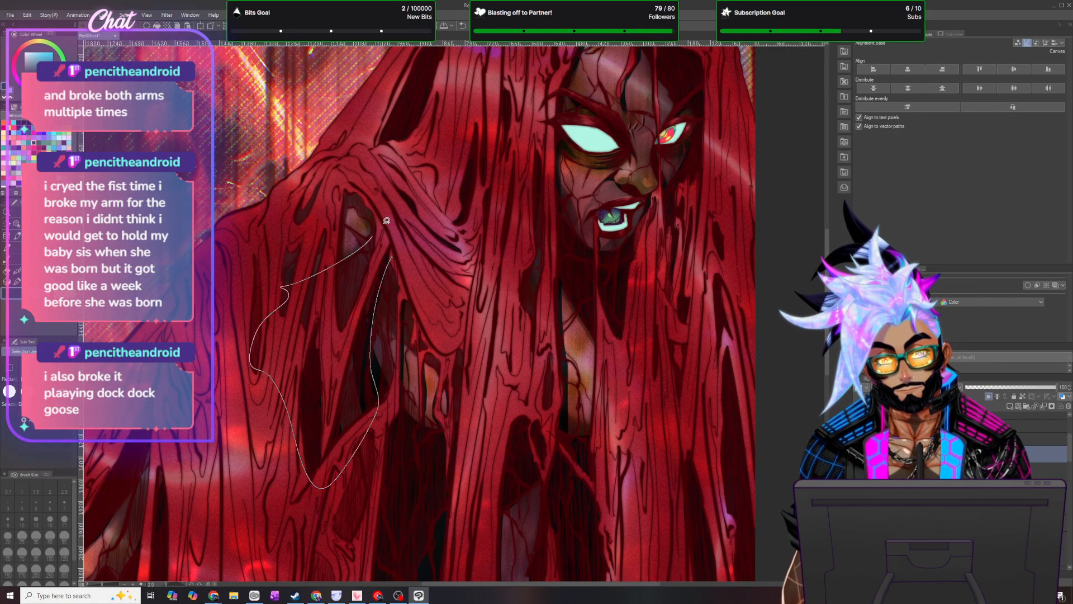
pyautogui.moveTo(394, 255); pyautogui.dragTo(394, 256)
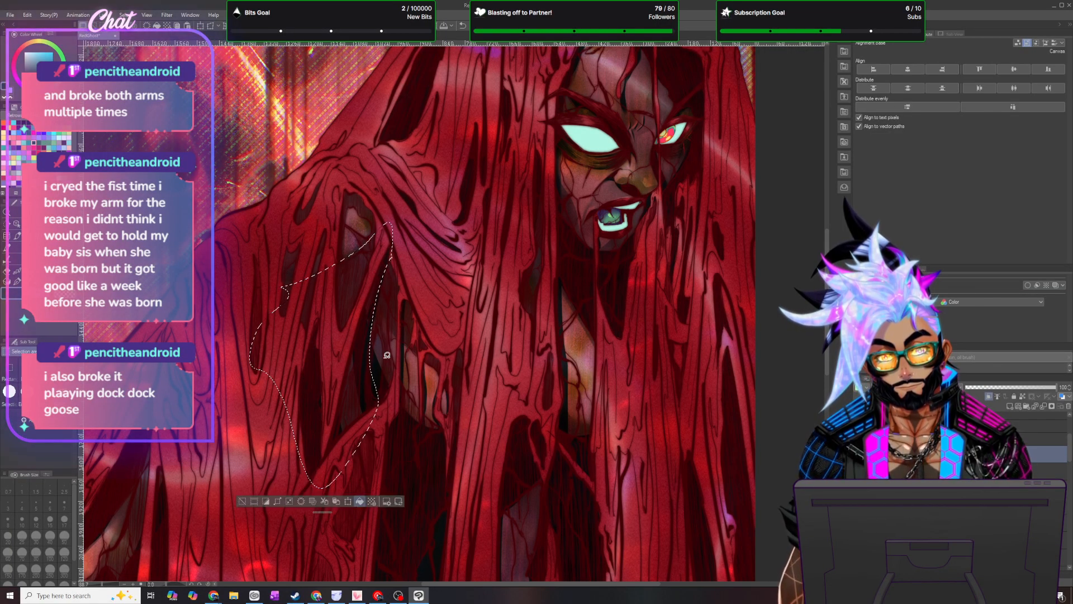
pyautogui.hotkey('ctrl', 'd')
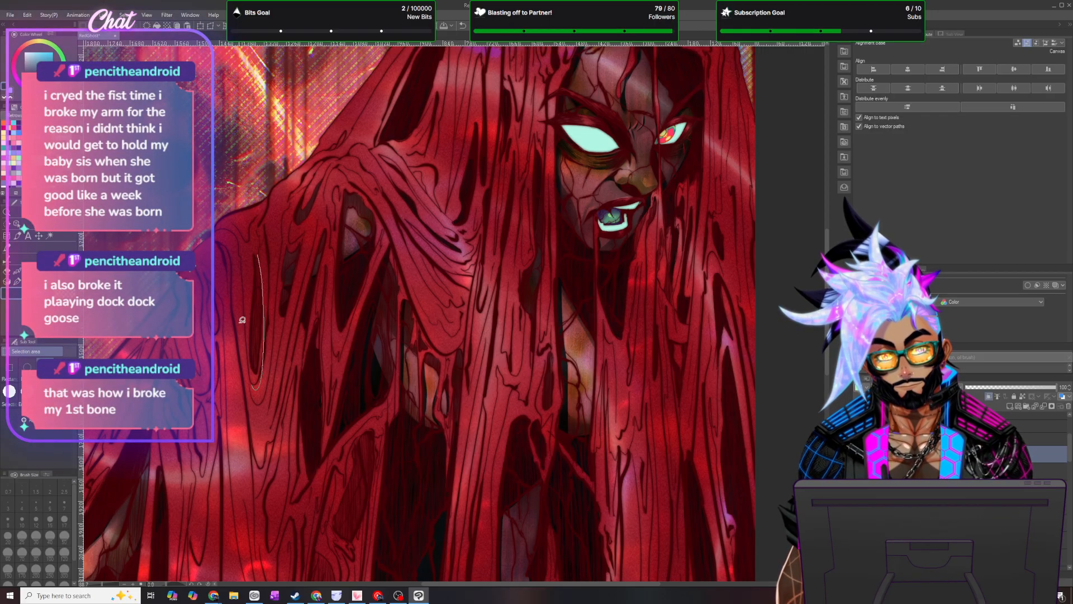
pyautogui.moveTo(241, 332); pyautogui.dragTo(250, 246)
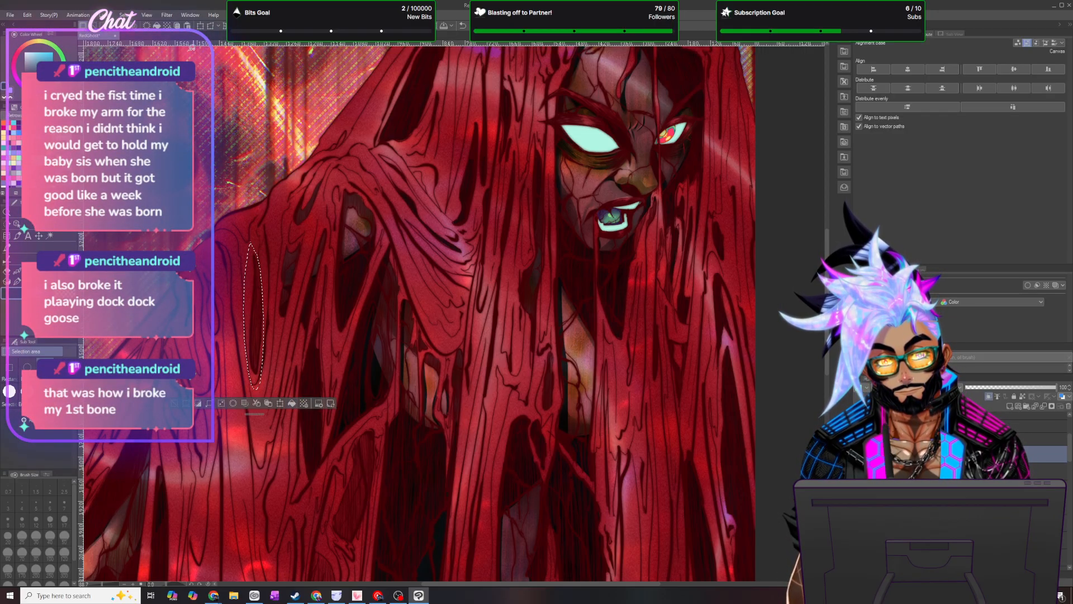
pyautogui.hotkey('ctrl', 'd')
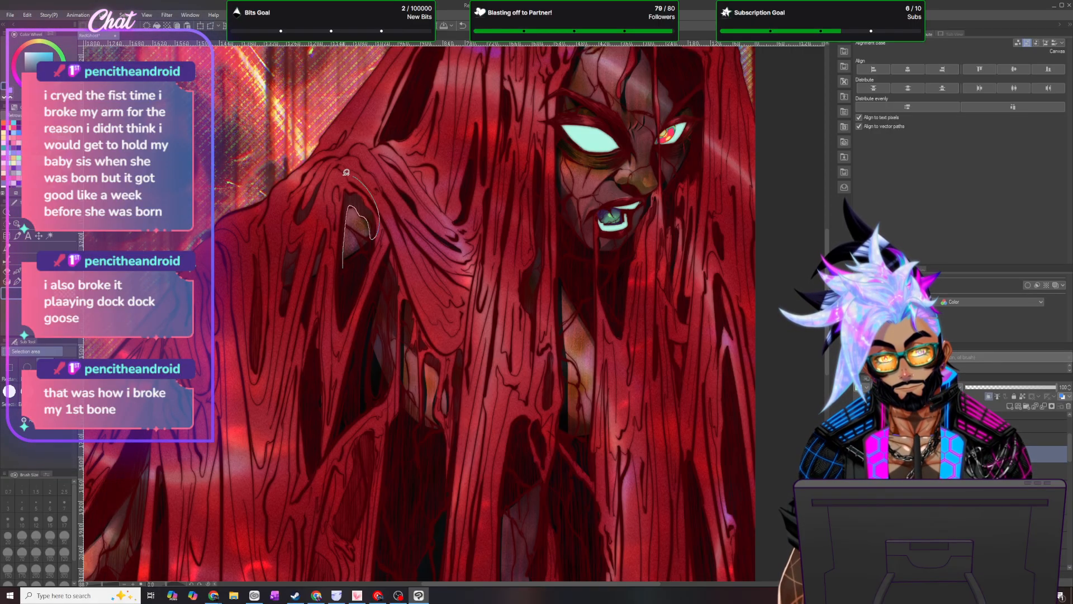
# - Shade the folds around the opening beneath the draped shoulder within freehand selections, fill them with the shading colour, and deselect
pyautogui.moveTo(333, 261); pyautogui.dragTo(331, 236)
pyautogui.moveTo(357, 295); pyautogui.dragTo(370, 398)
pyautogui.moveTo(309, 292); pyautogui.dragTo(297, 331)
pyautogui.moveTo(326, 215)
pyautogui.mouseDown()
pyautogui.moveTo(291, 258)
pyautogui.moveTo(284, 226)
pyautogui.moveTo(313, 165)
pyautogui.moveTo(334, 188)
pyautogui.mouseUp()
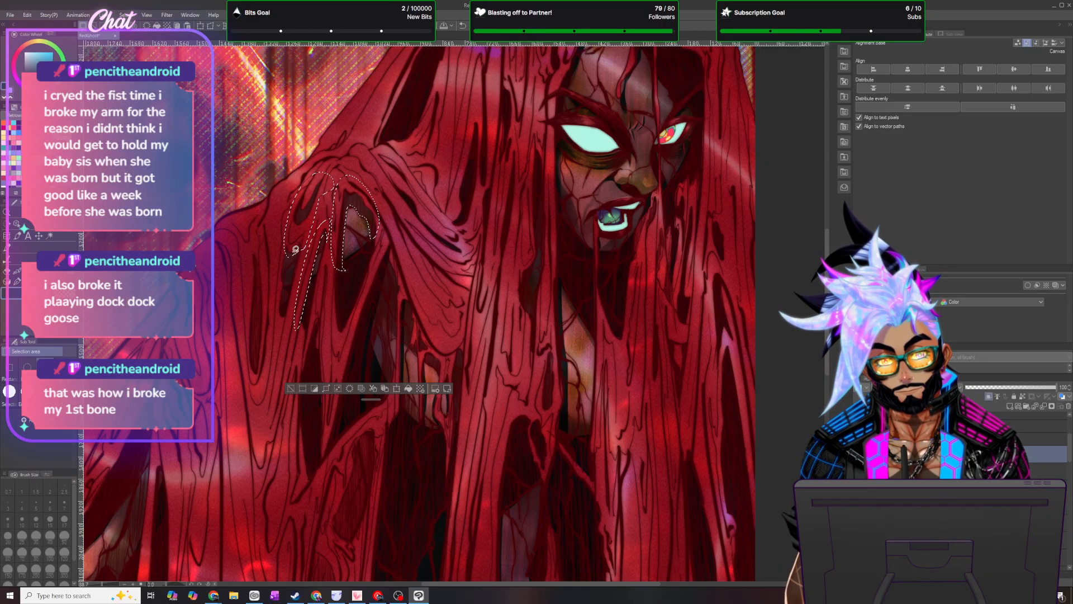
pyautogui.moveTo(283, 334)
pyautogui.mouseDown()
pyautogui.moveTo(274, 259)
pyautogui.moveTo(288, 218)
pyautogui.mouseUp()
pyautogui.click(408, 389)
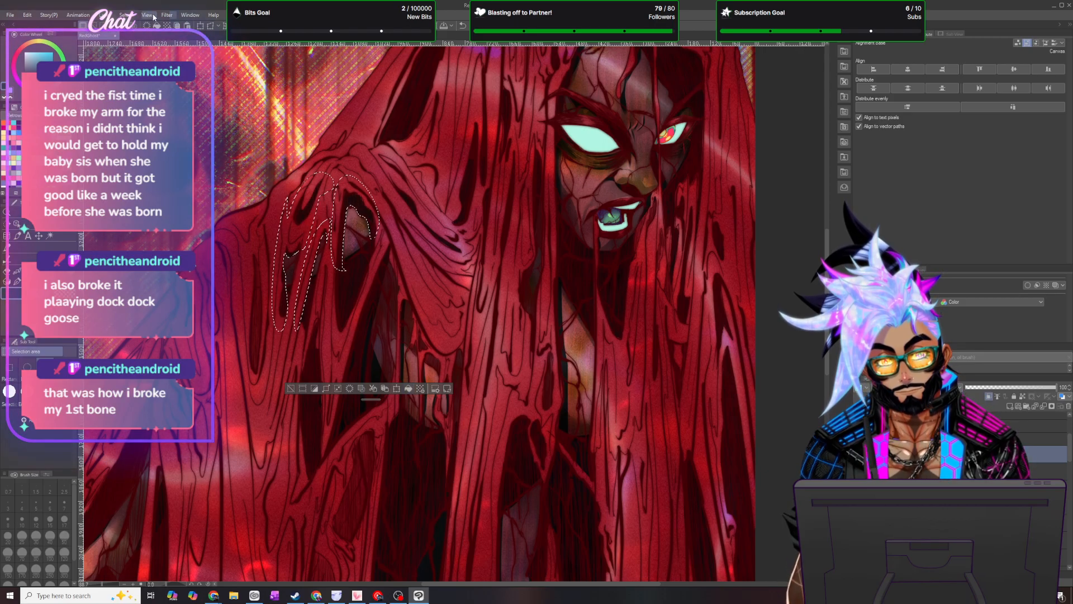
pyautogui.hotkey('ctrl', 'd')
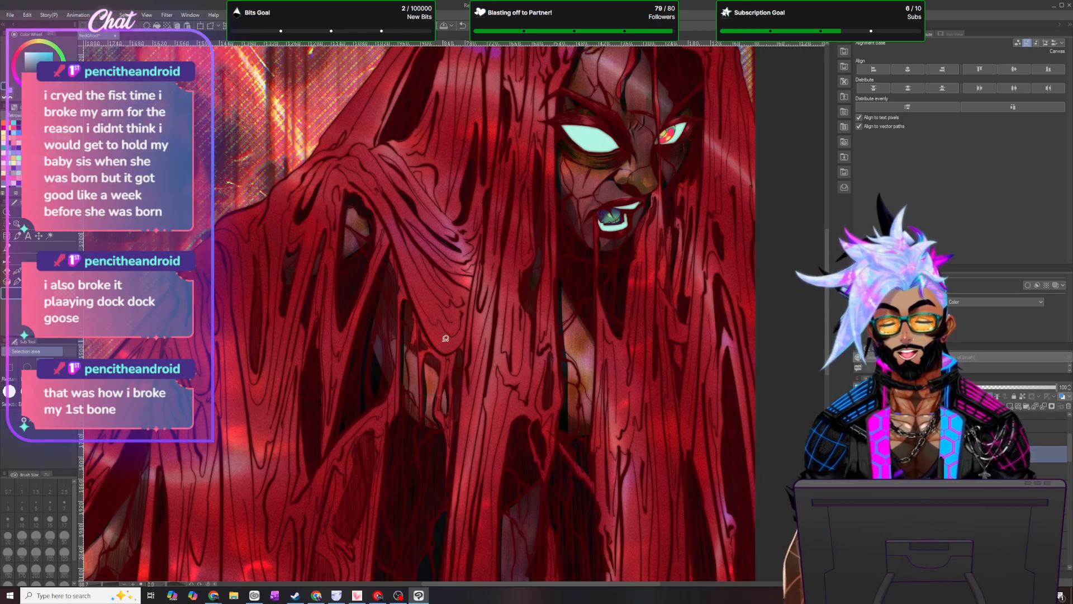
# - Flip the canvas view horizontally, apply a Gaussian blur to the drapery shading, and lower its layer opacity to 30
pyautogui.scroll(-5, 444, 338)
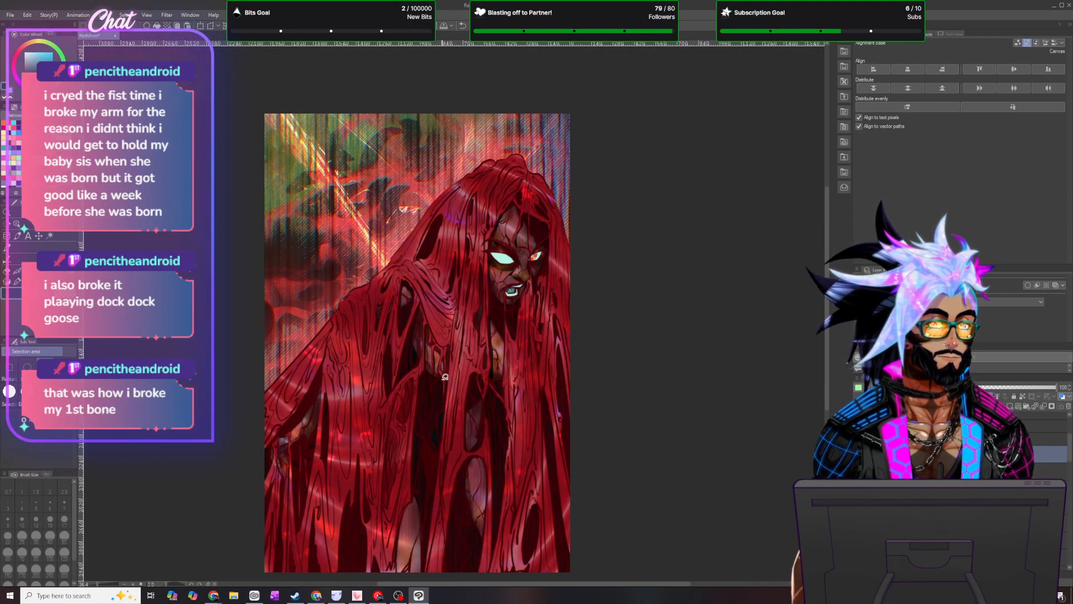
pyautogui.scroll(4, 433, 376)
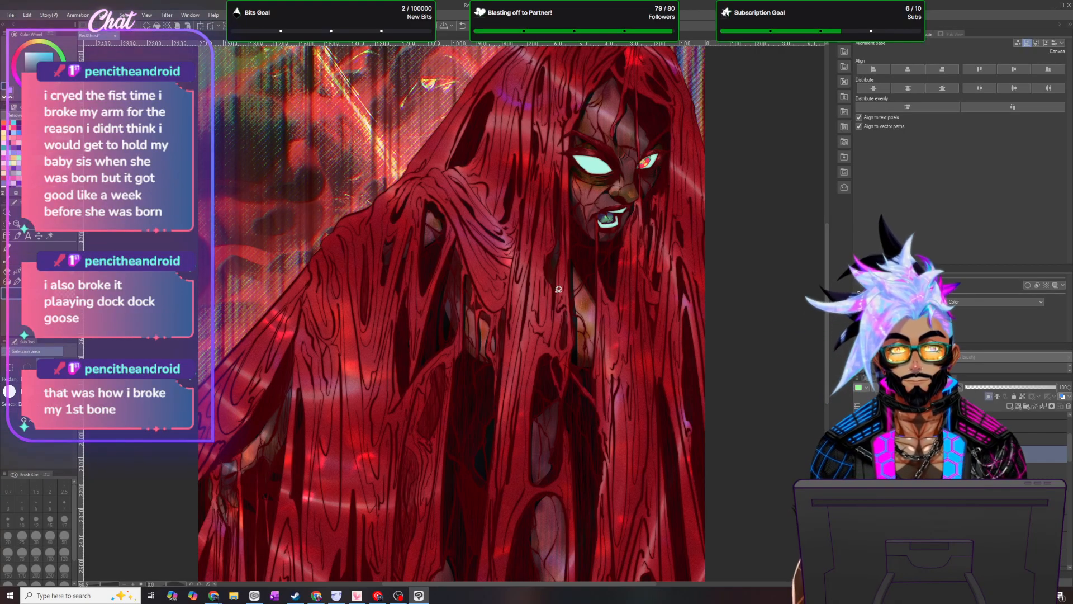
pyautogui.scroll(-2, 575, 370)
pyautogui.scroll(-2, 572, 447)
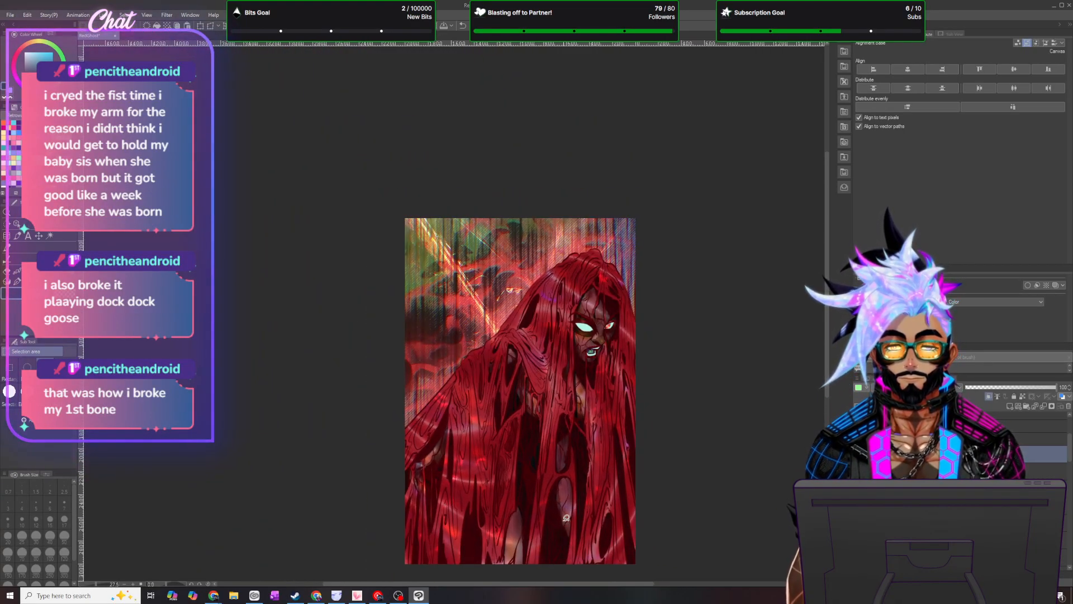
pyautogui.scroll(1, 560, 425)
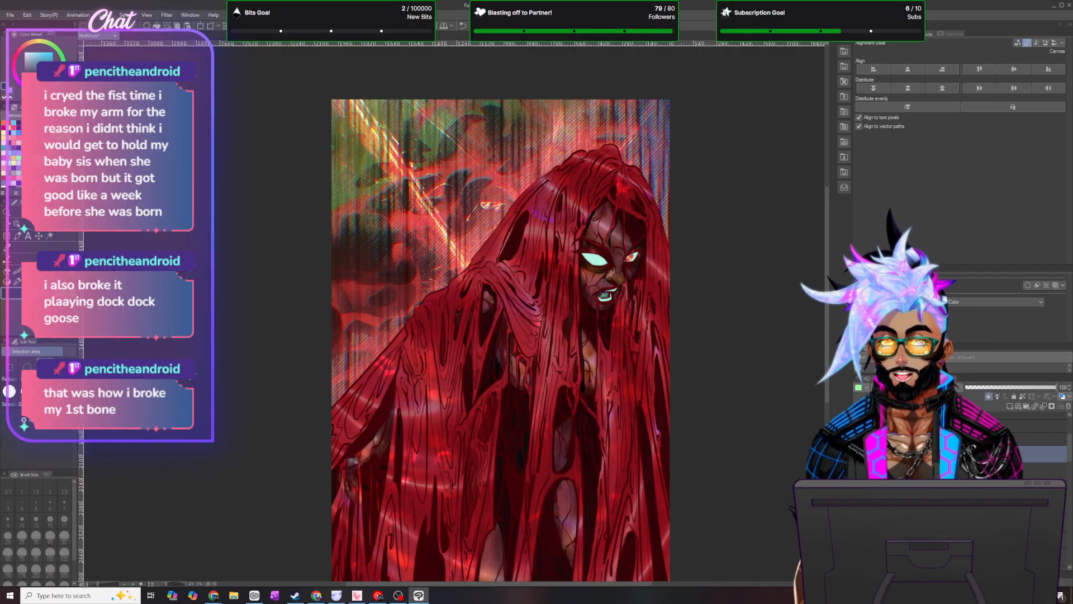
pyautogui.press('h')
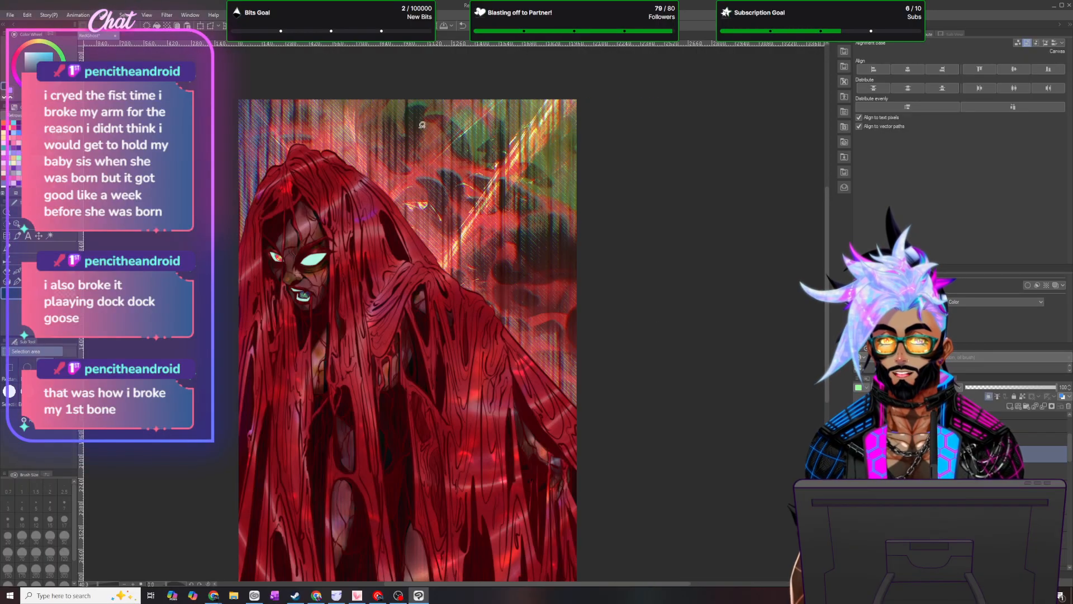
pyautogui.click(167, 16)
pyautogui.moveTo(177, 27)
pyautogui.click(261, 46)
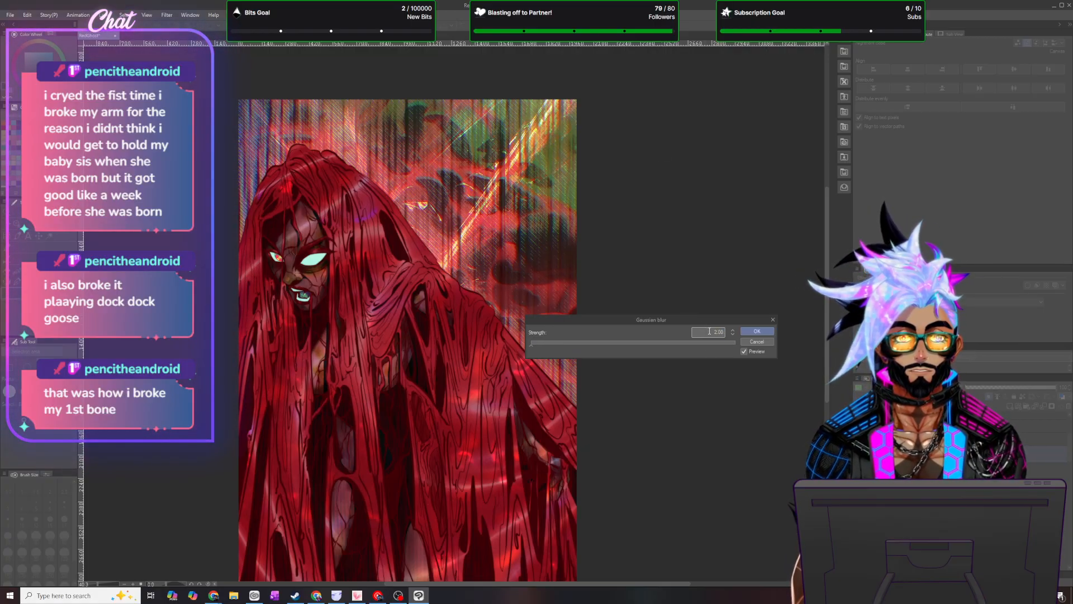
pyautogui.press('Return')
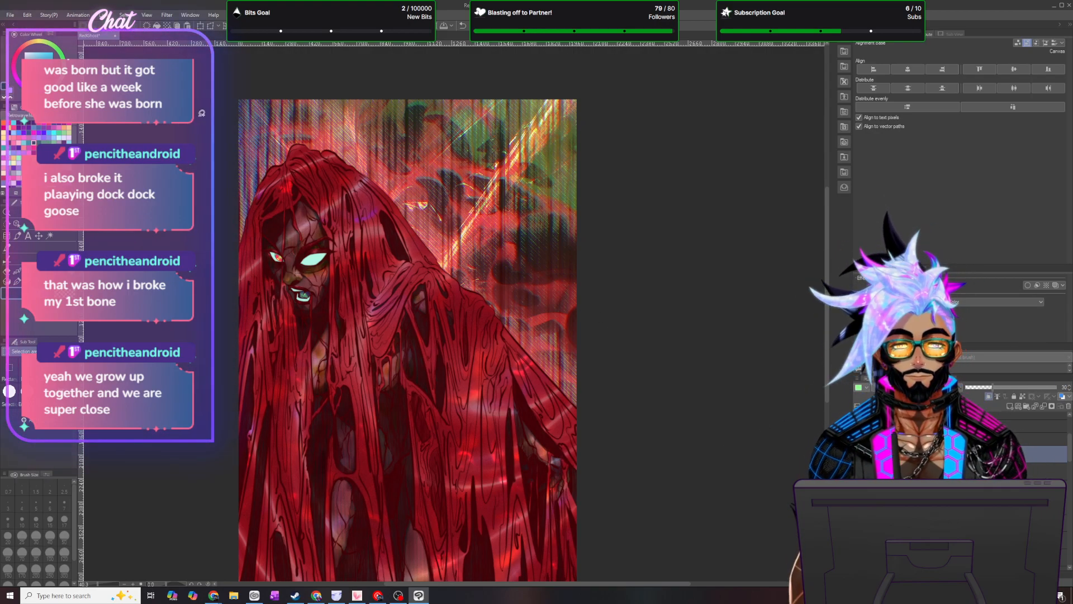
# - Load a layer's painted area as a selection over the figure and add a new raster layer for colouring it
pyautogui.click(105, 15)
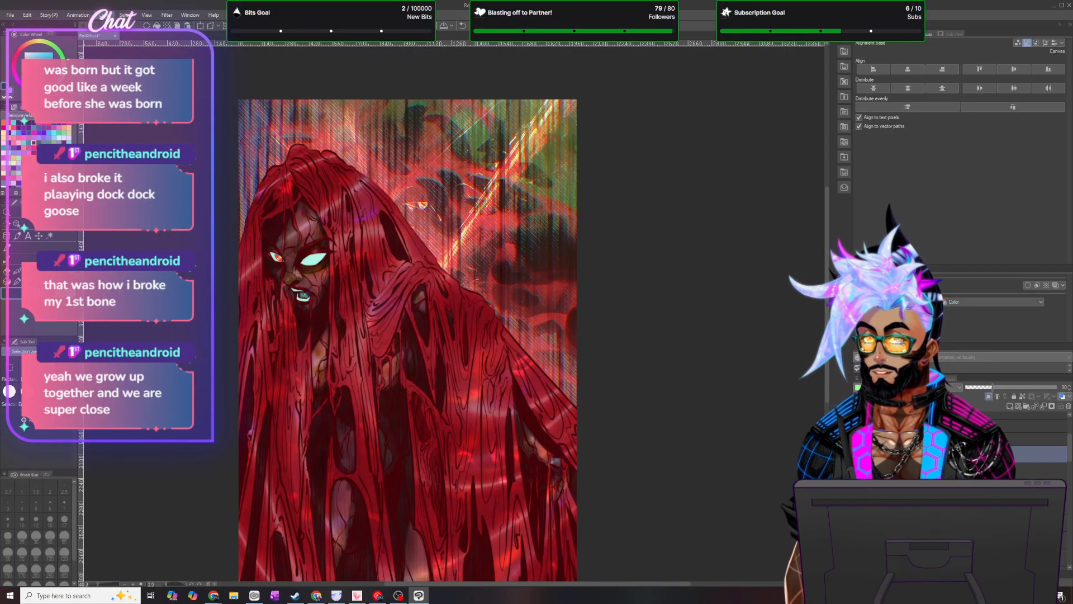
pyautogui.click(130, 56)
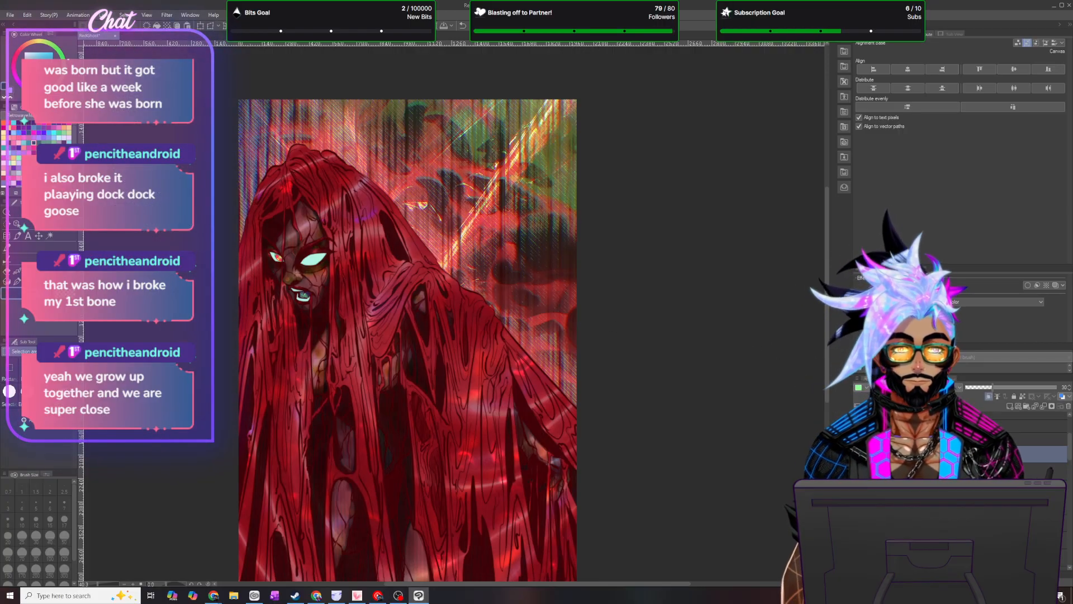
pyautogui.click(915, 388)
pyautogui.click(883, 196)
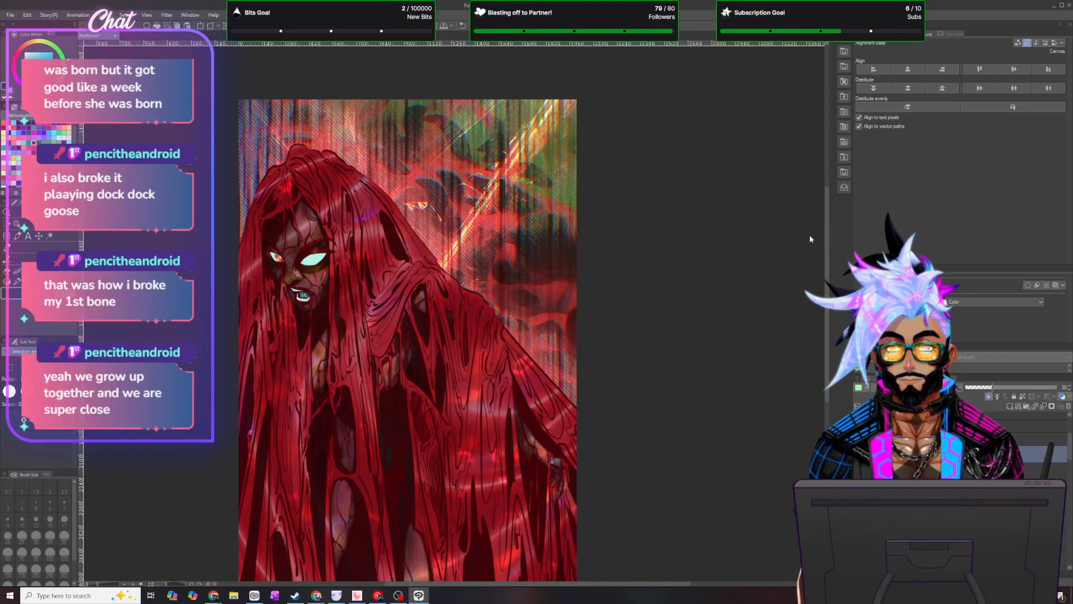
pyautogui.moveTo(826, 305); pyautogui.dragTo(823, 332)
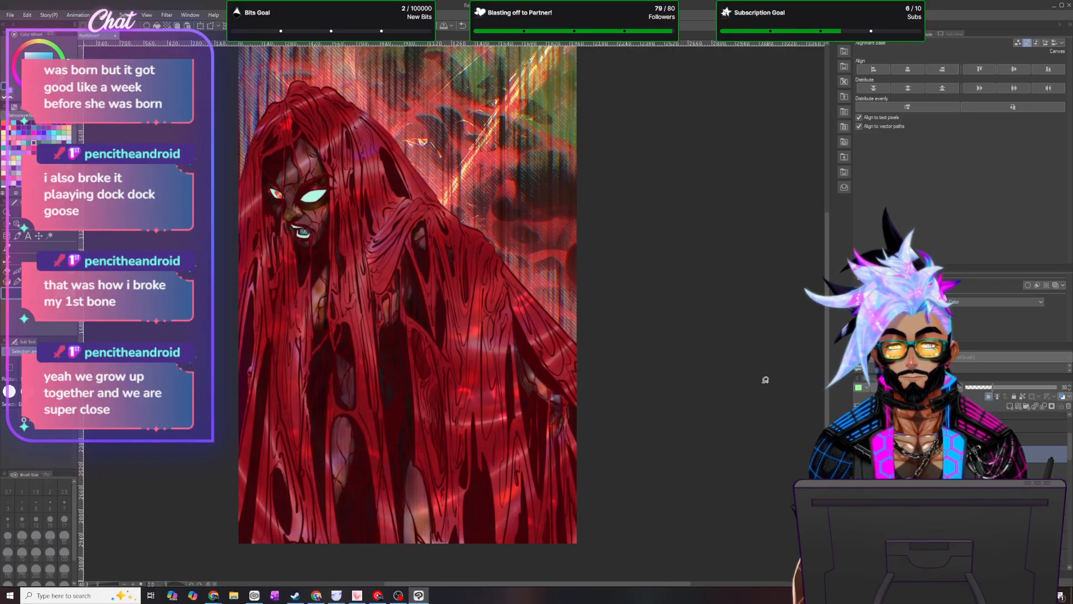
pyautogui.scroll(-1, 895, 475)
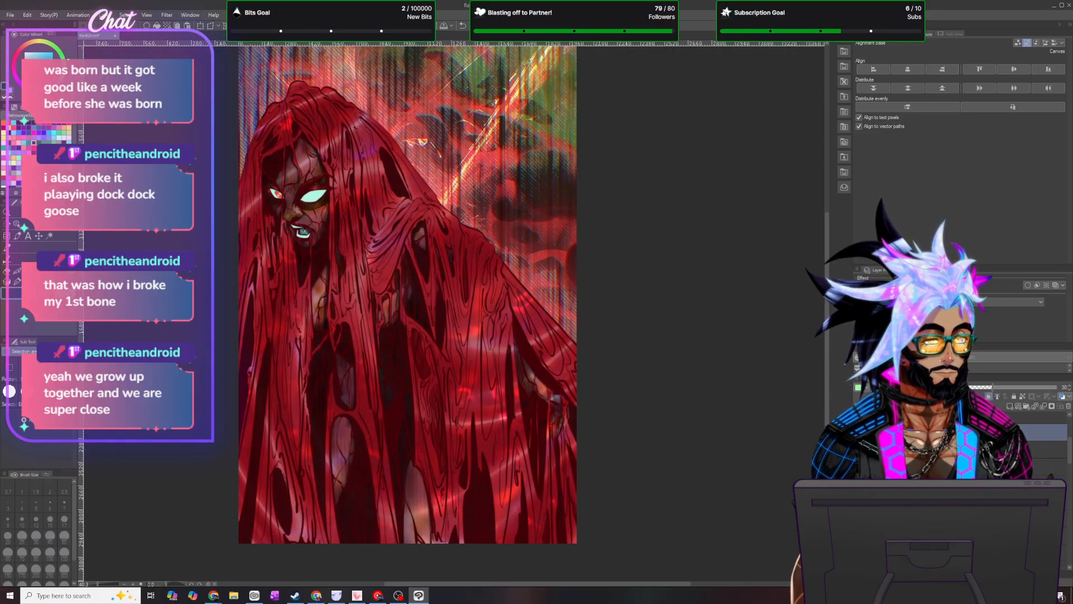
pyautogui.keyDown('ctrl'); pyautogui.click(894, 495); pyautogui.keyUp('ctrl')
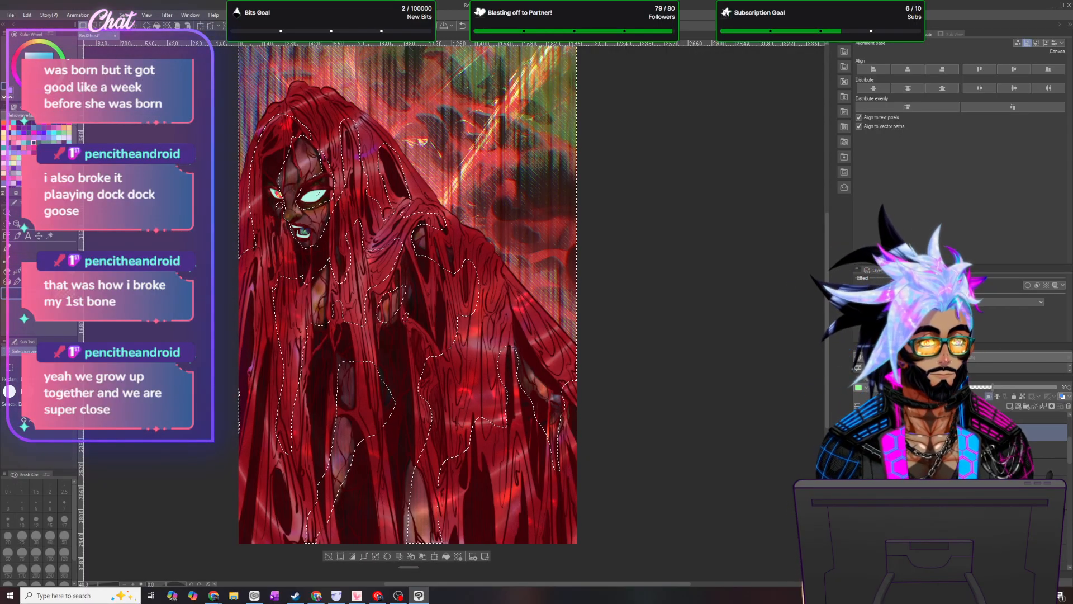
pyautogui.click(1009, 407)
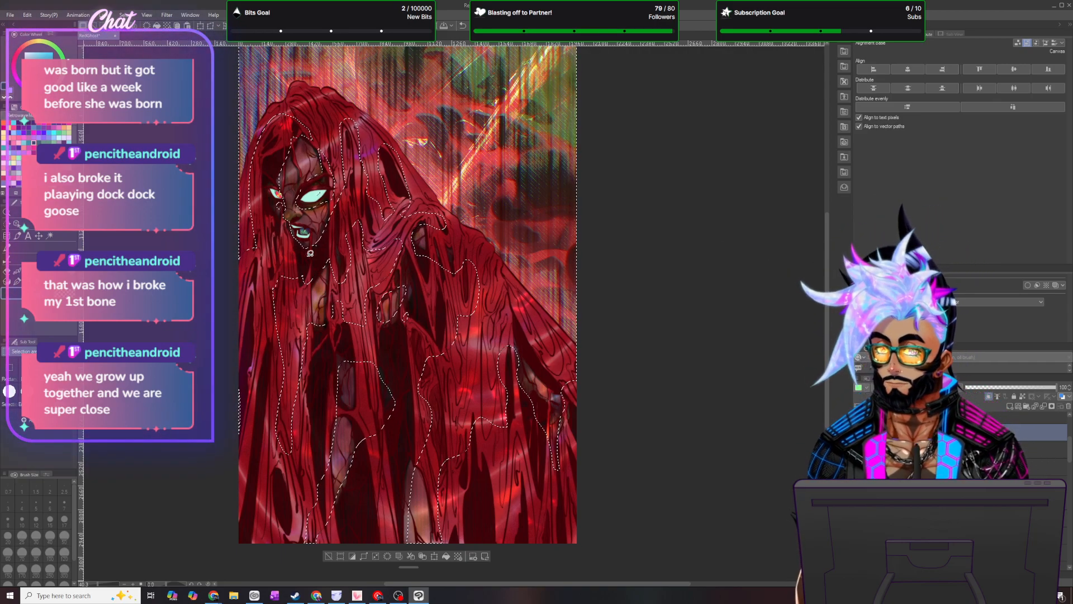
# - Pick bright red and fill the selection with it across the figure's exposed face, torso and legs
pyautogui.scroll(2, 170, 179)
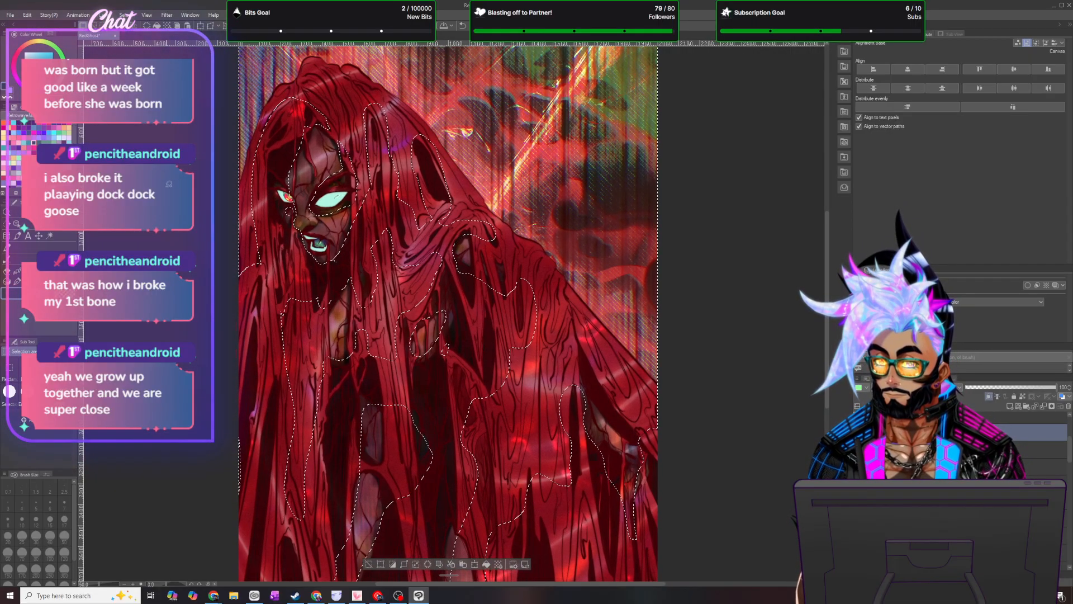
pyautogui.scroll(1, 170, 178)
pyautogui.scroll(1, 170, 178)
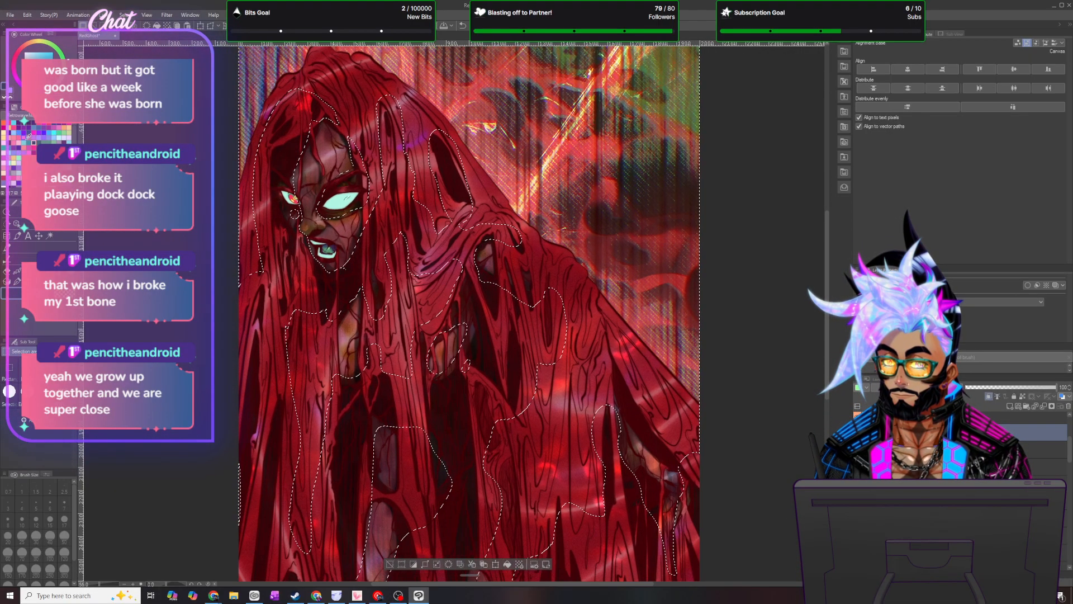
pyautogui.scroll(-2, 37, 131)
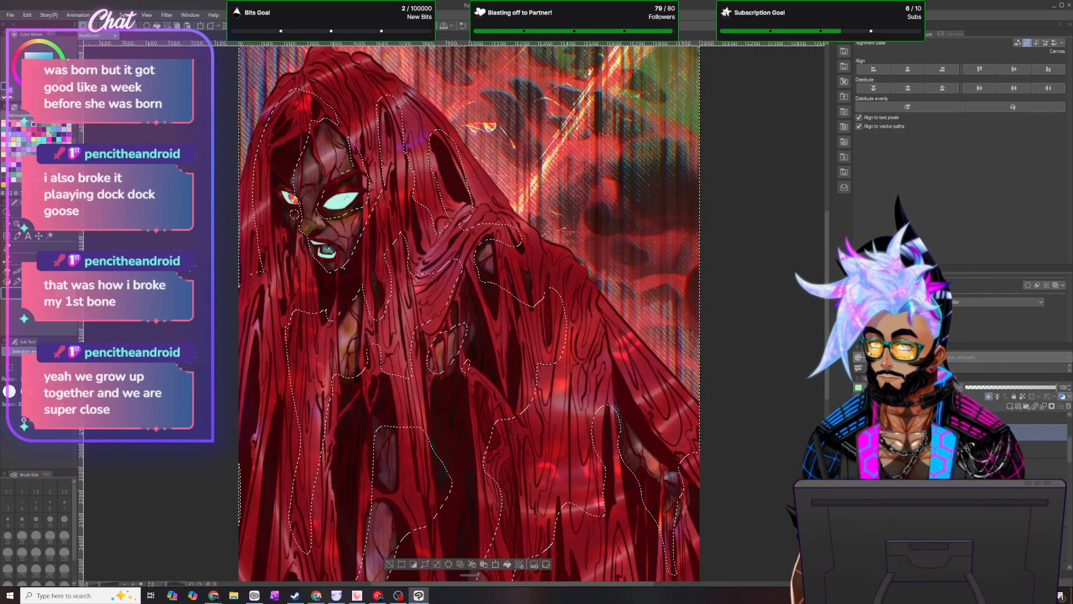
pyautogui.click(40, 146)
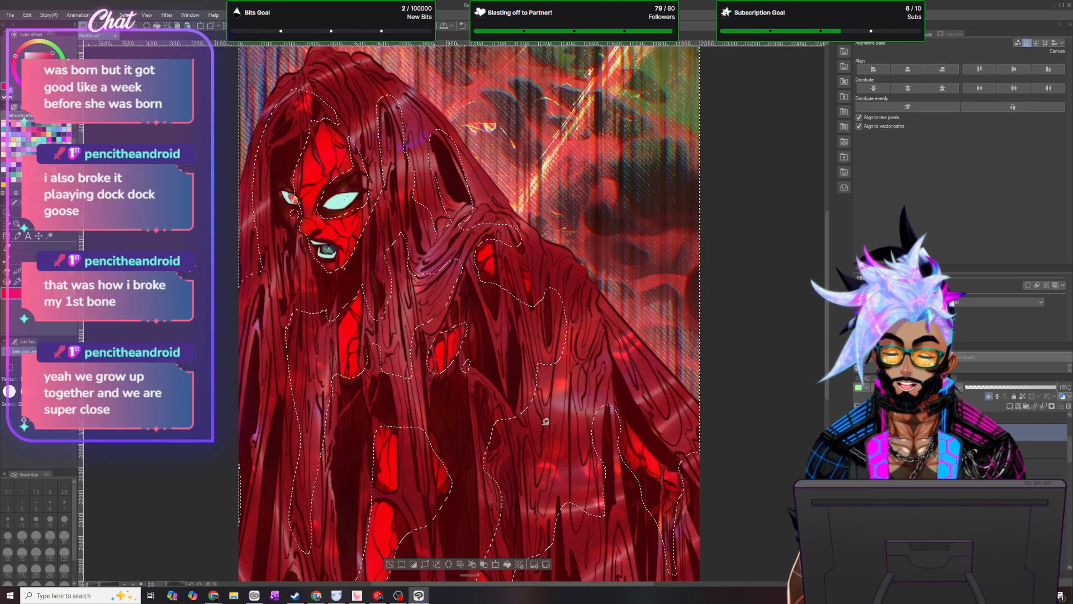
pyautogui.scroll(-3, 471, 307)
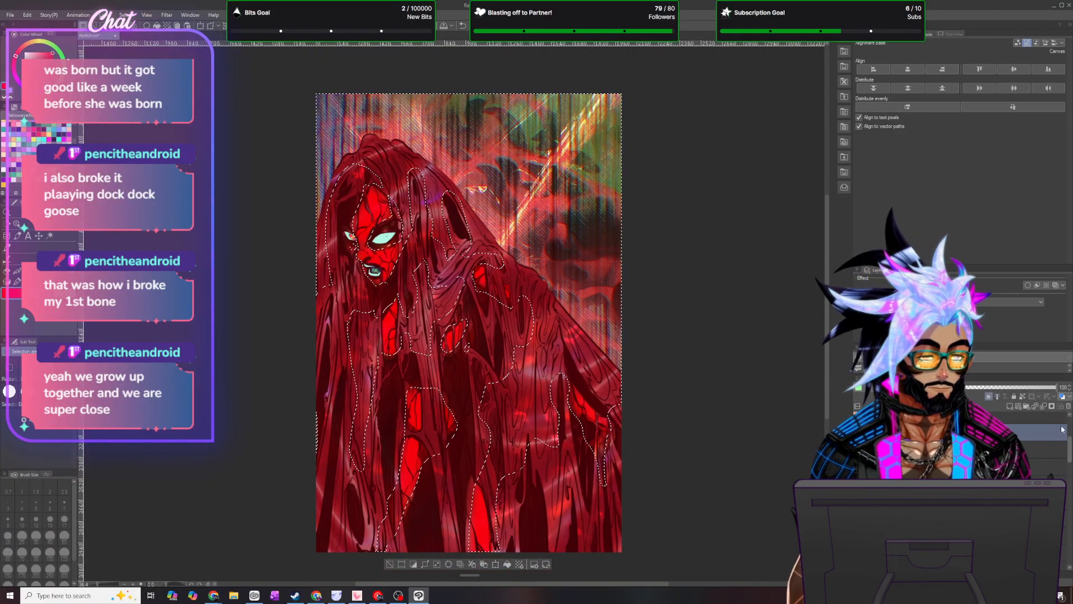
# - Switch to a size 300 brush with the teal-green colour, keeping the figure's selection active
pyautogui.scroll(3, 408, 209)
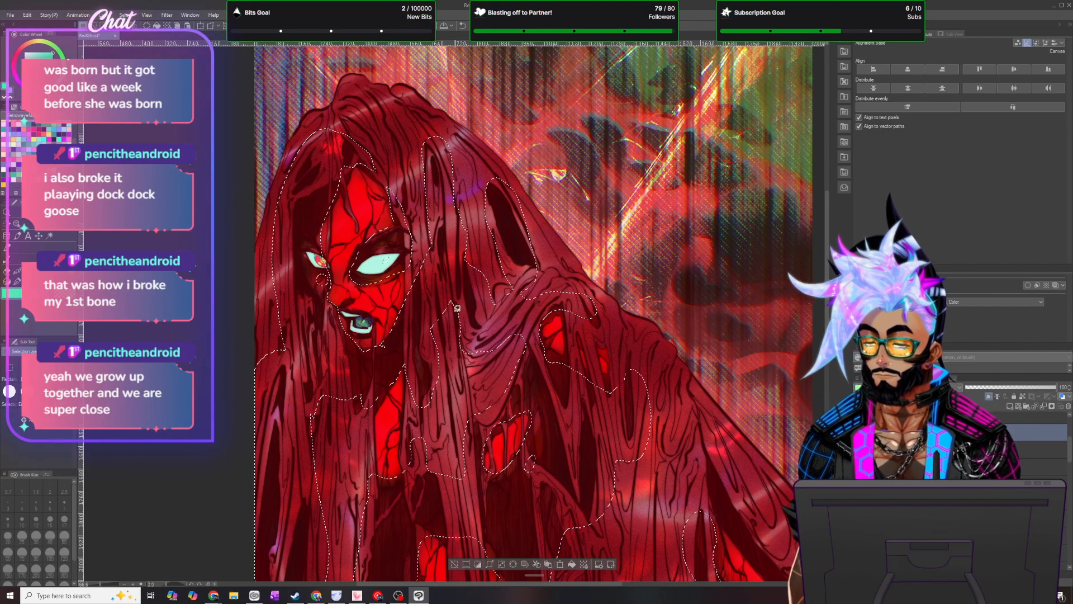
pyautogui.press('b')
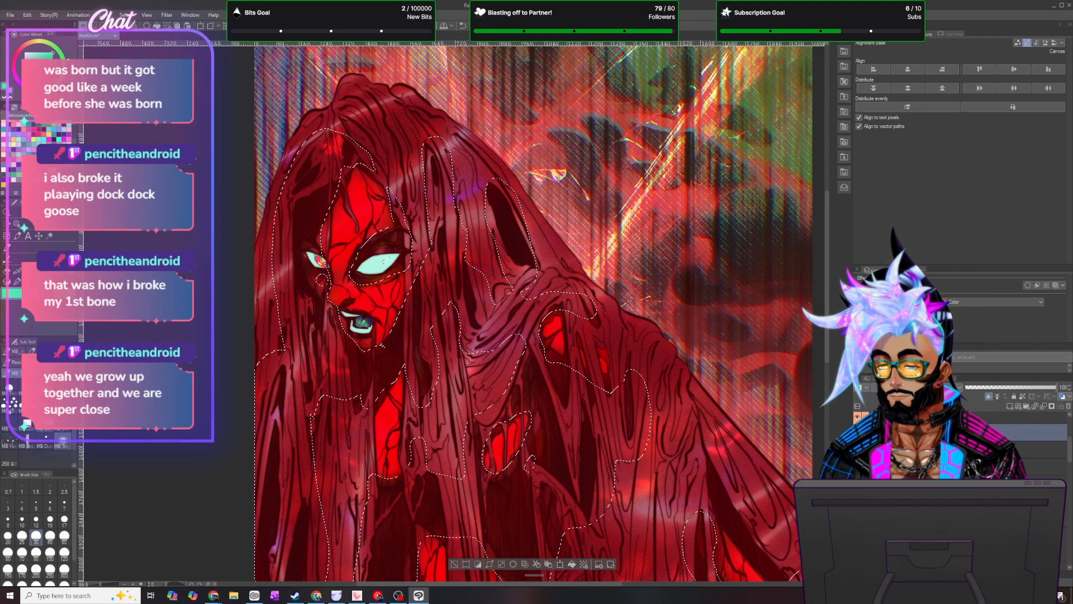
pyautogui.click(16, 351)
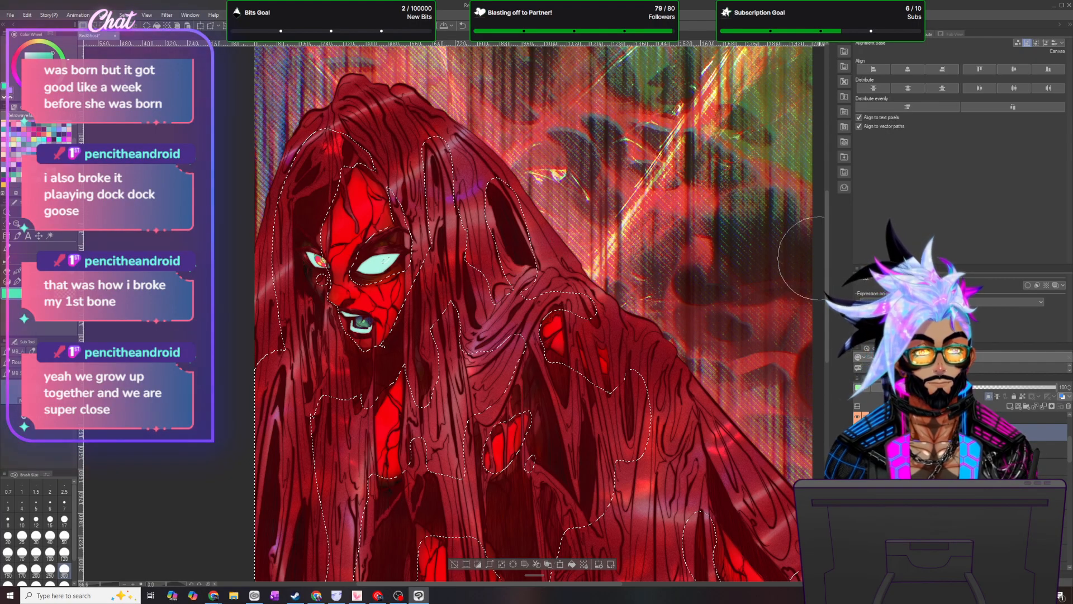
pyautogui.scroll(-5, 533, 278)
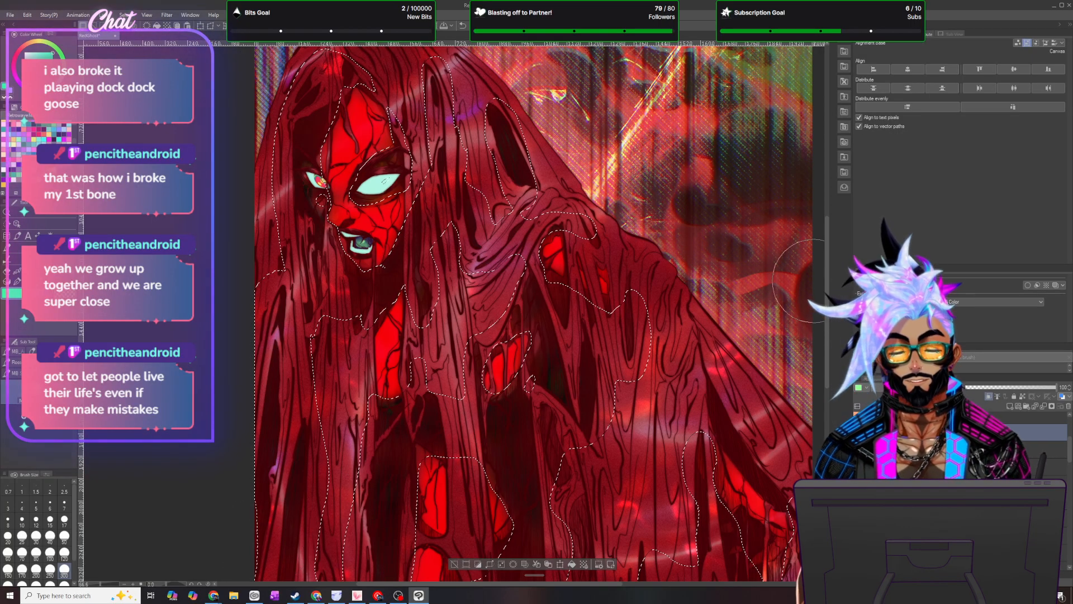
pyautogui.scroll(-5, 804, 280)
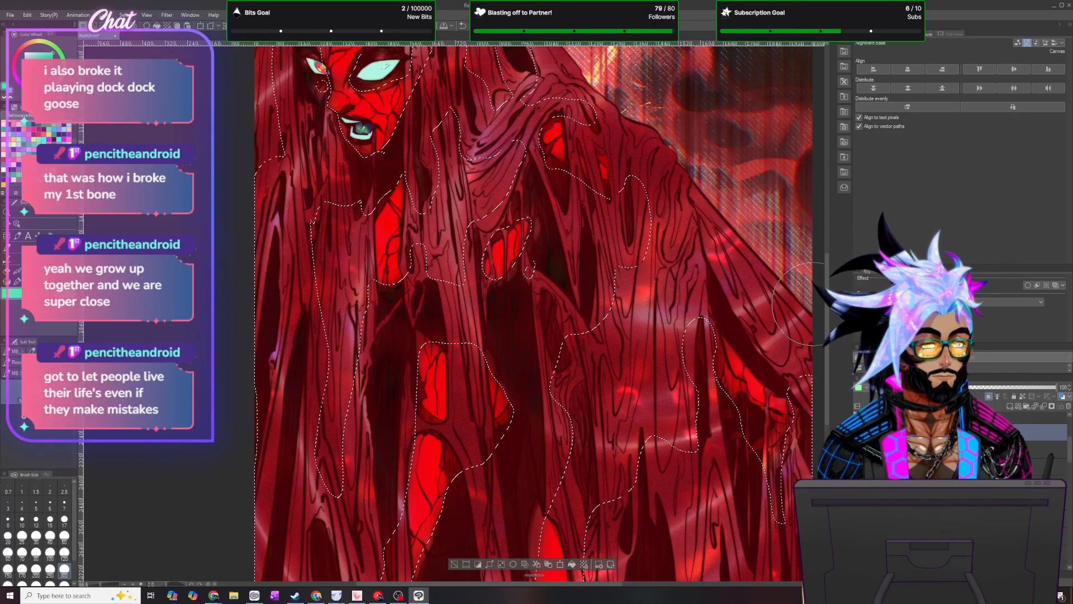
pyautogui.scroll(-3, 799, 305)
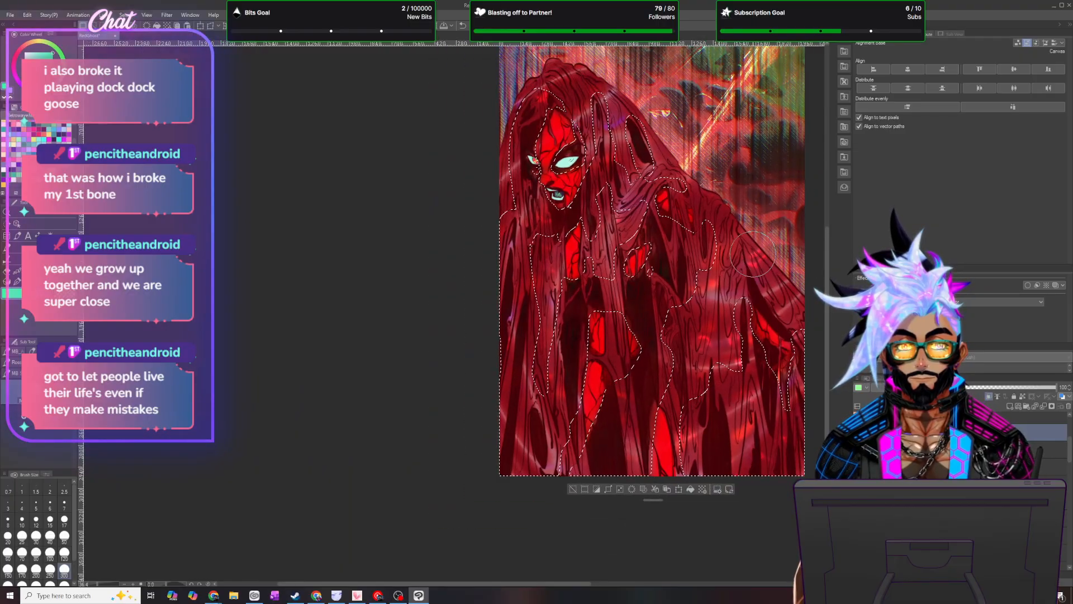
pyautogui.scroll(2, 752, 253)
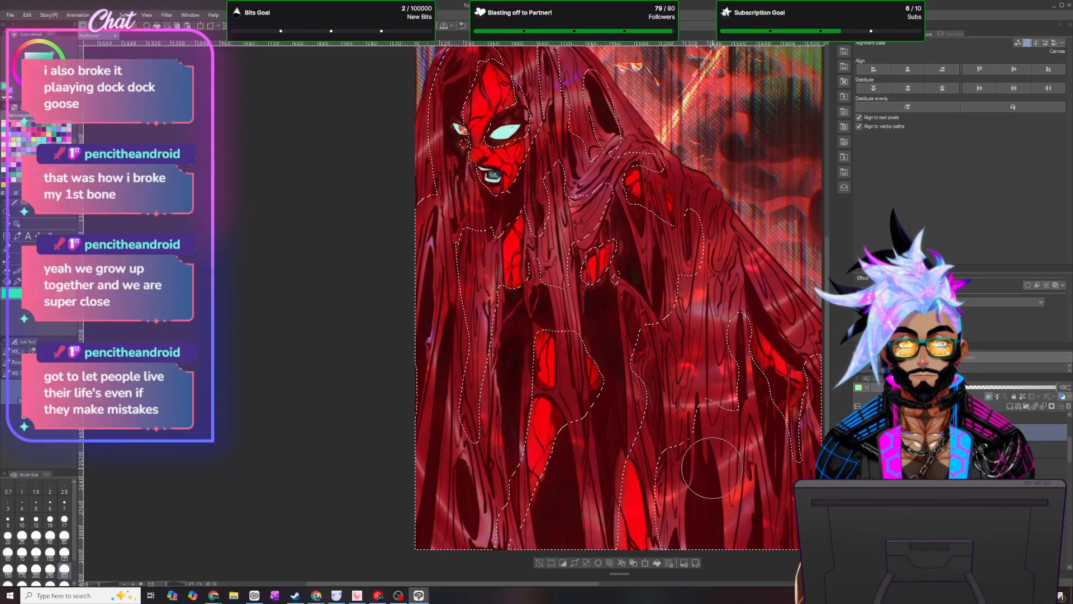
# - Fill the selection with the teal-green colour in the dark gaps between the drapery folds, and deselect it
pyautogui.click(658, 561)
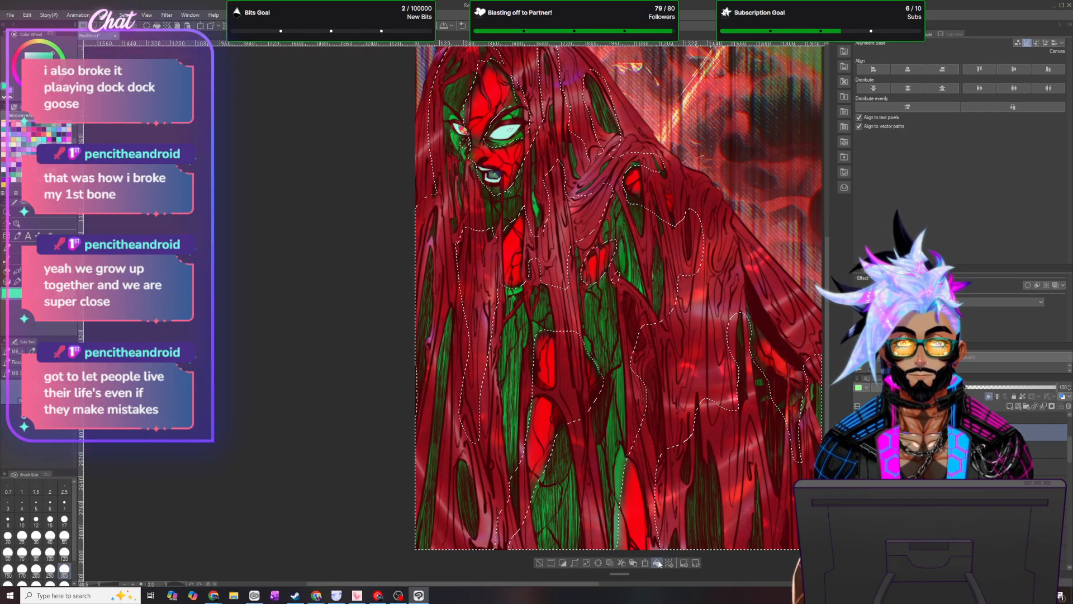
pyautogui.scroll(-2, 635, 316)
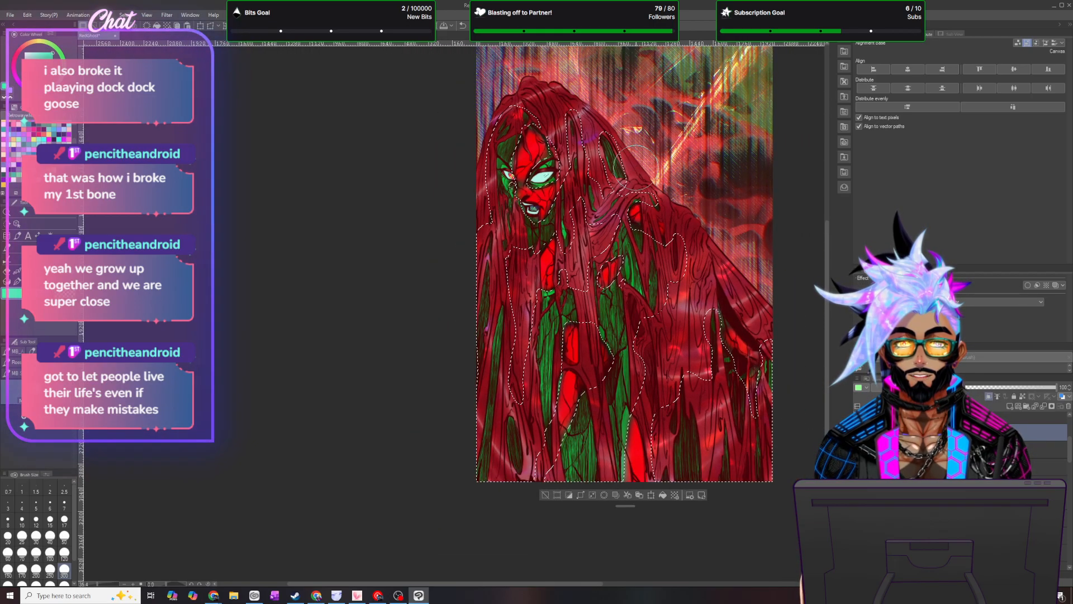
pyautogui.scroll(3, 636, 166)
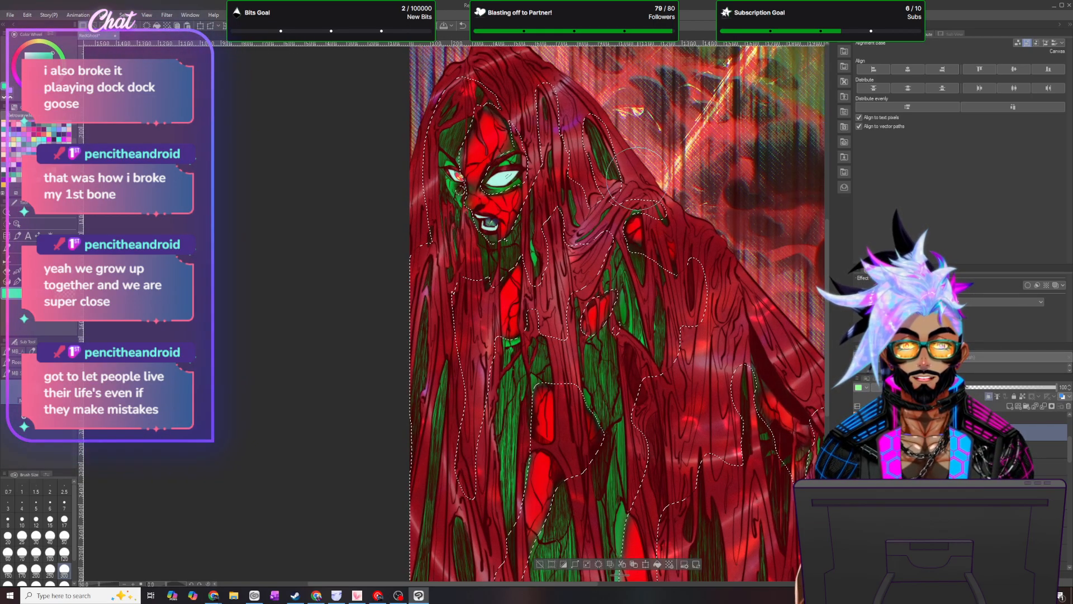
pyautogui.scroll(1, 636, 178)
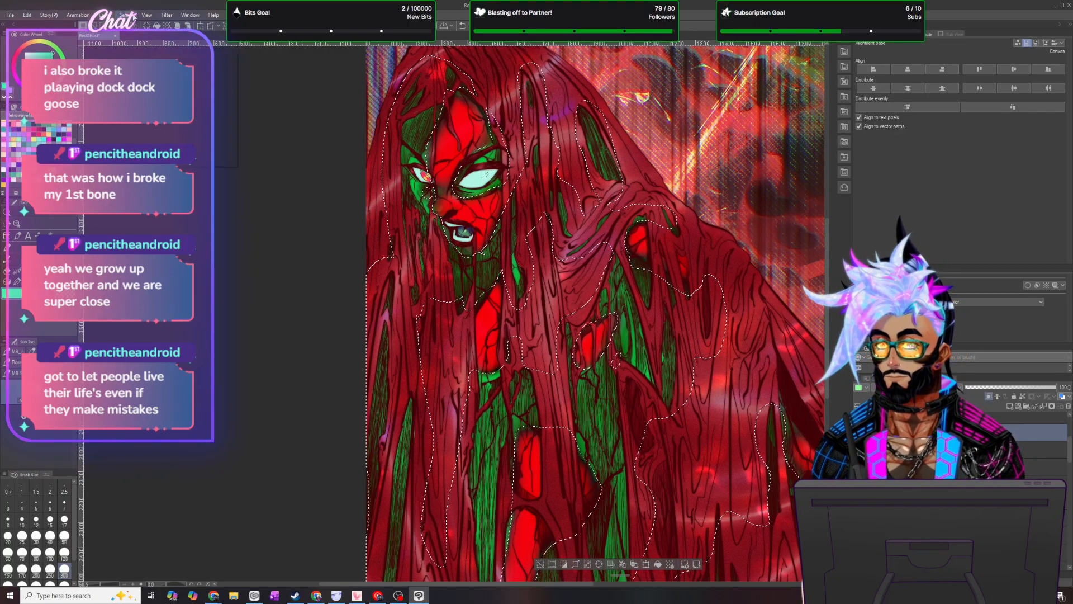
pyautogui.hotkey('ctrl', 'd')
pyautogui.scroll(-1, 397, 165)
pyautogui.scroll(-2, 403, 157)
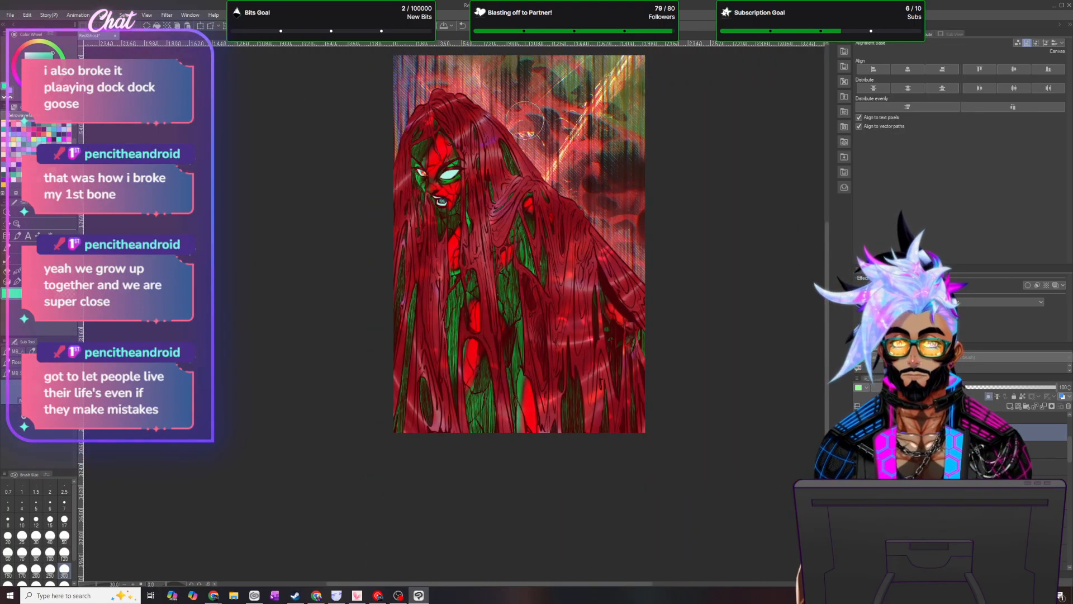
pyautogui.scroll(2, 436, 134)
pyautogui.scroll(3, 436, 134)
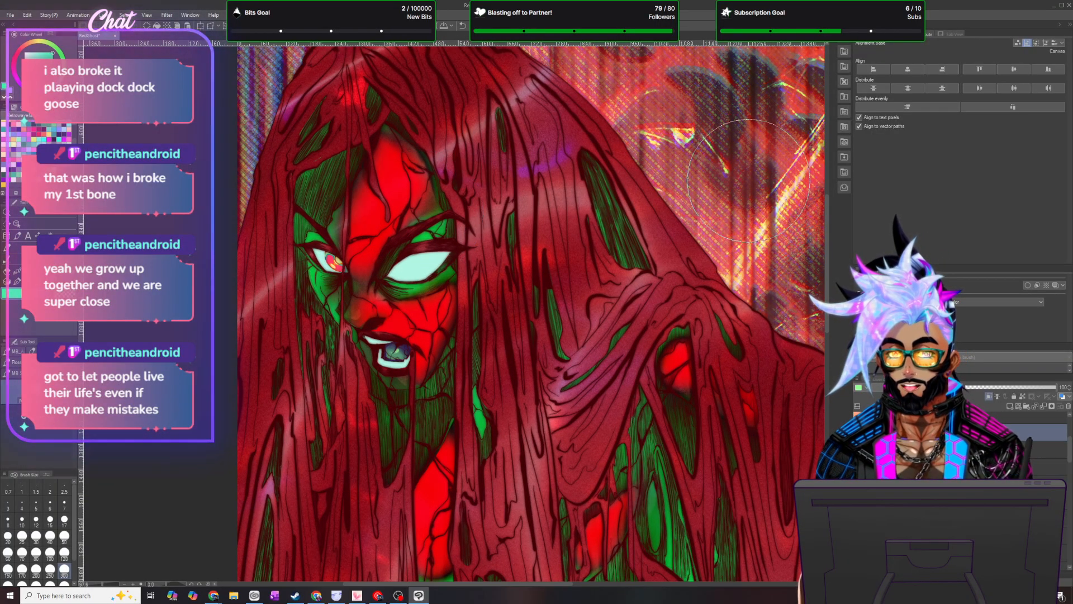
# - Lower the opacity of the figure's red and green colour fill layer to 30%
pyautogui.scroll(-2, 748, 181)
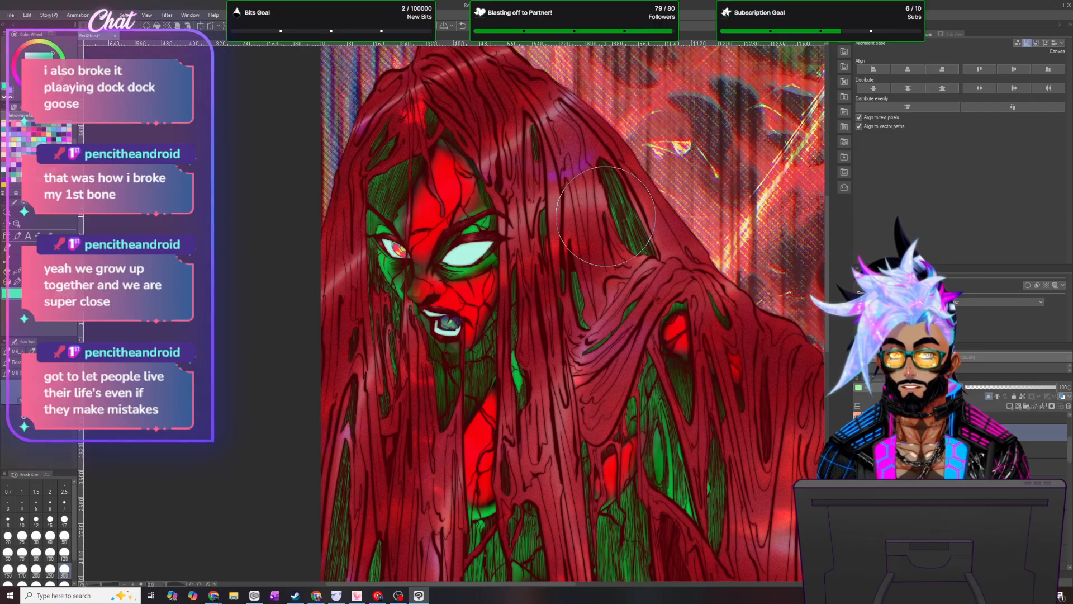
pyautogui.scroll(1, 606, 215)
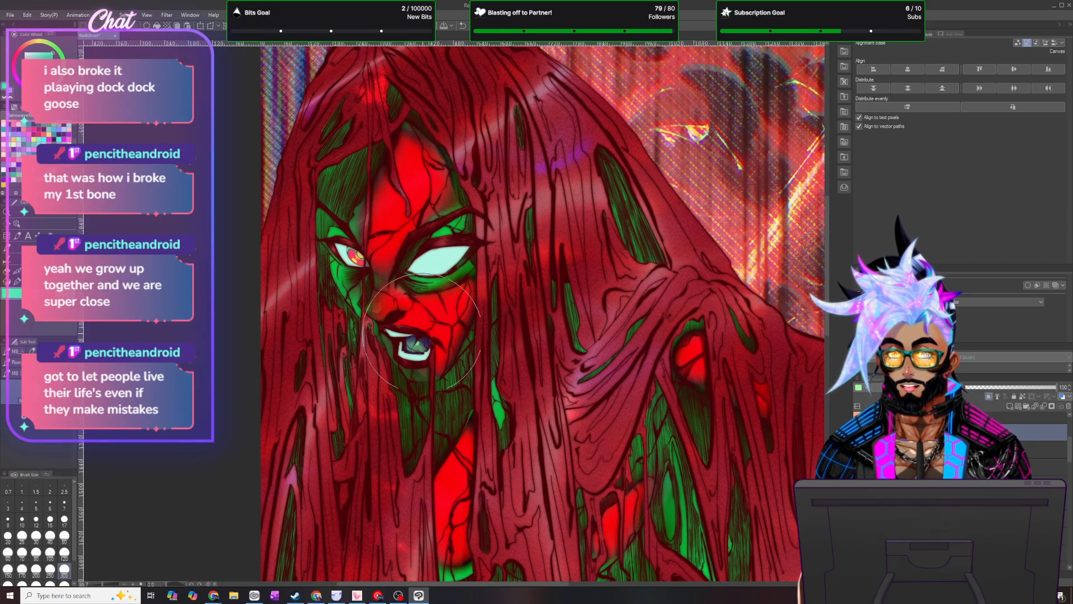
pyautogui.scroll(-10, 508, 340)
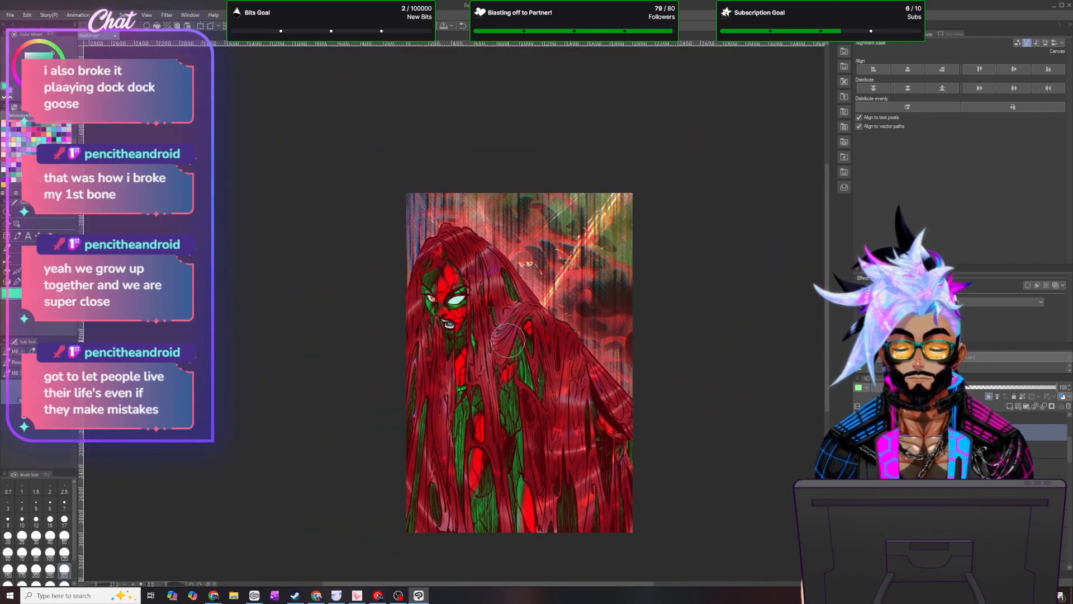
pyautogui.scroll(1, 508, 340)
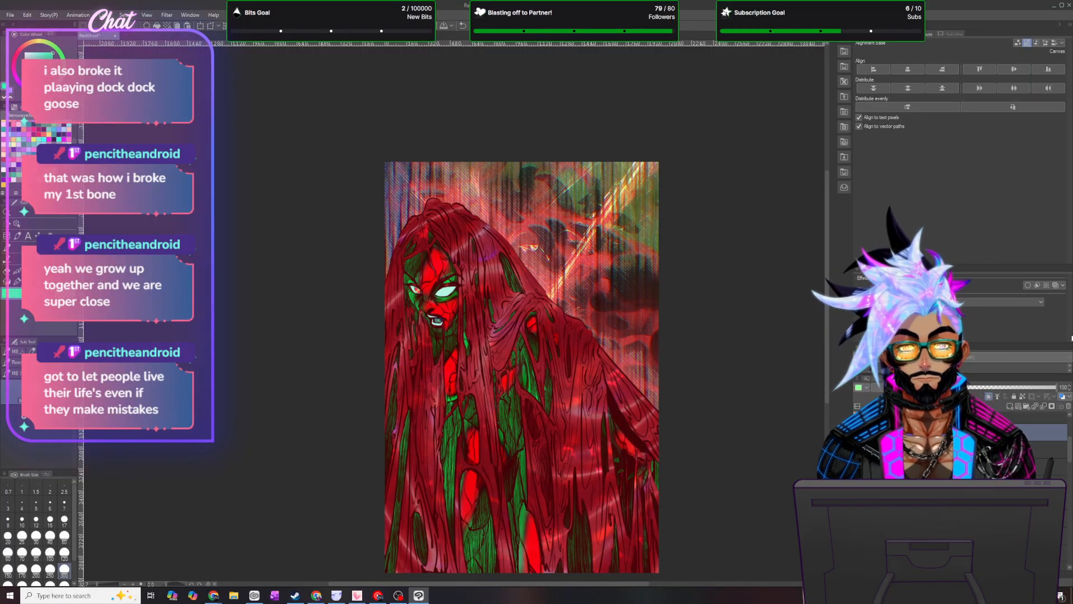
pyautogui.hotkey('ctrl', 'z')
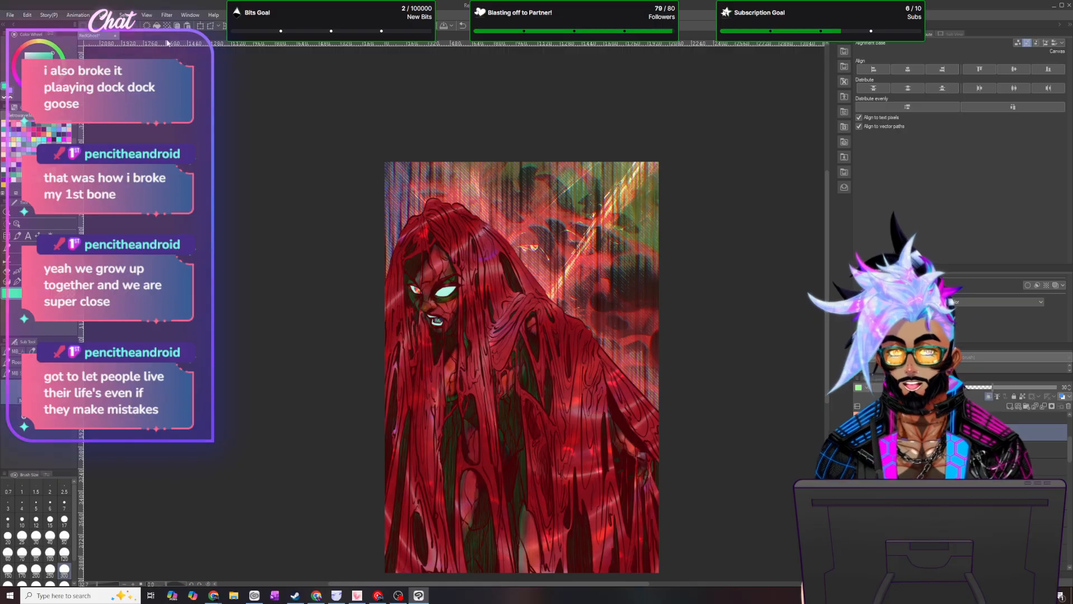
pyautogui.click(101, 14)
pyautogui.click(583, 242)
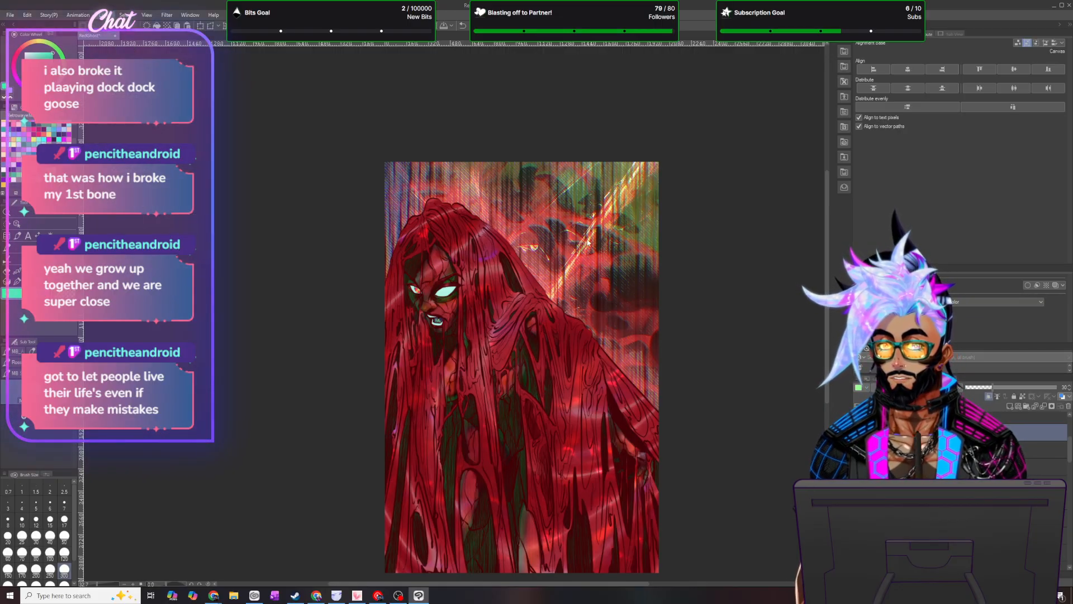
pyautogui.click(859, 432)
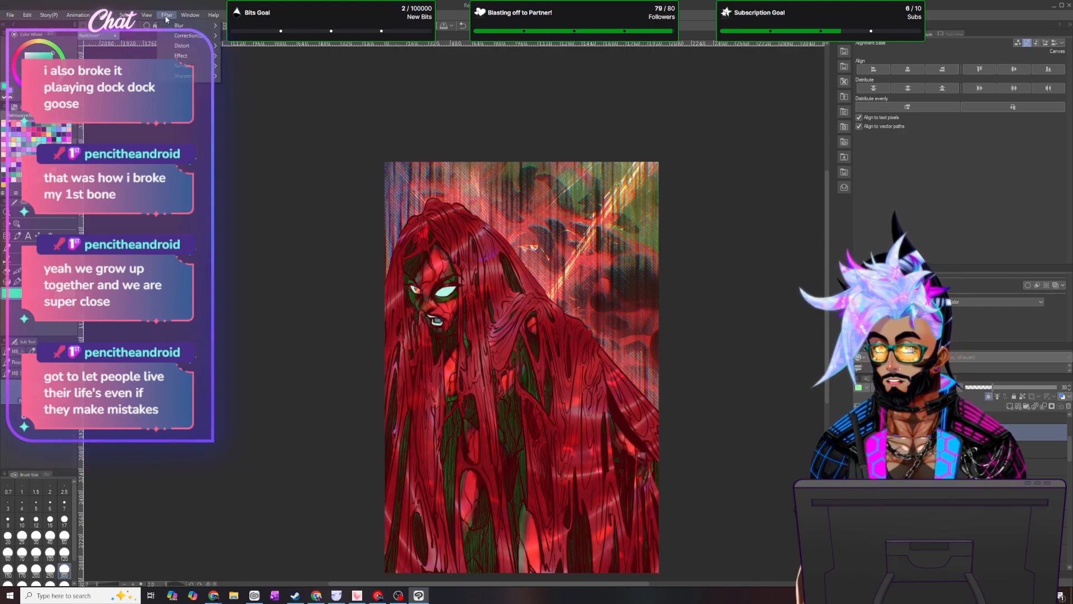
# - Apply a Gaussian blur to the colour layer and strengthen the red and green tint over the figure's face and torso
pyautogui.moveTo(204, 28)
pyautogui.click(251, 48)
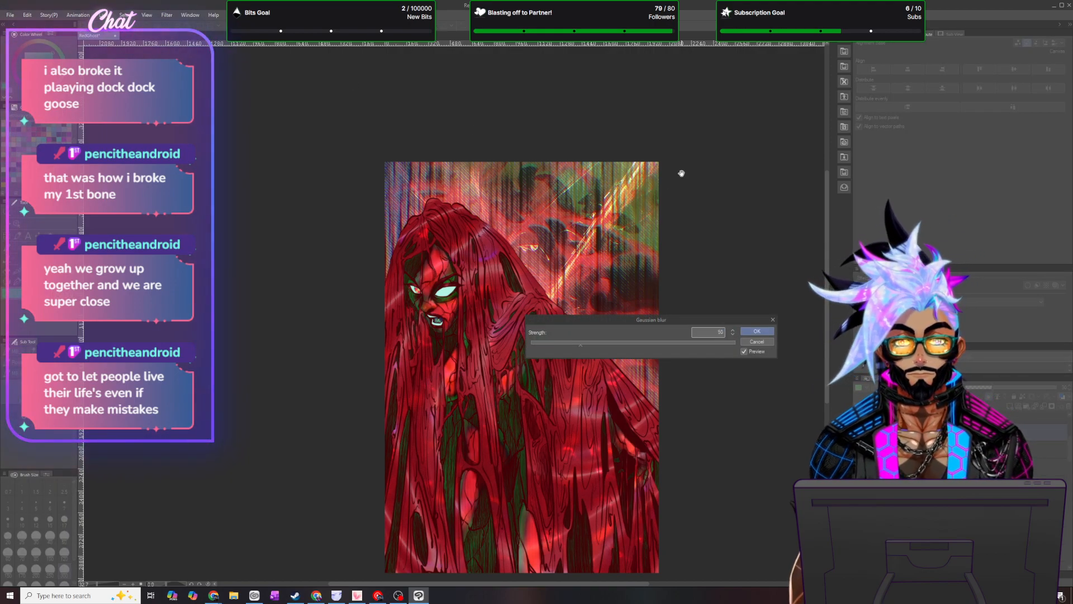
pyautogui.press('Return')
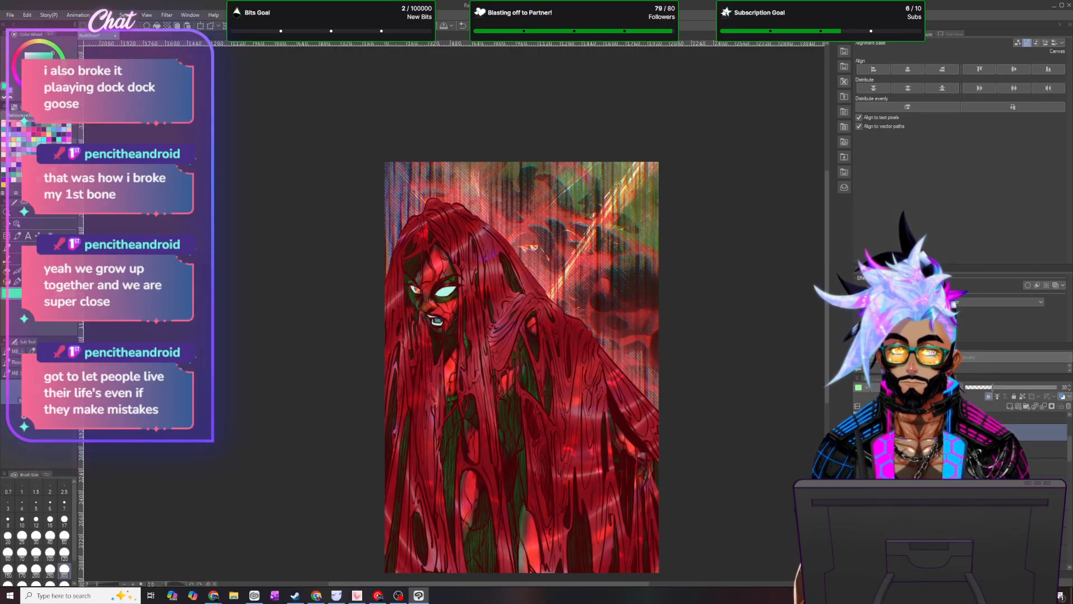
pyautogui.click(104, 15)
pyautogui.click(380, 207)
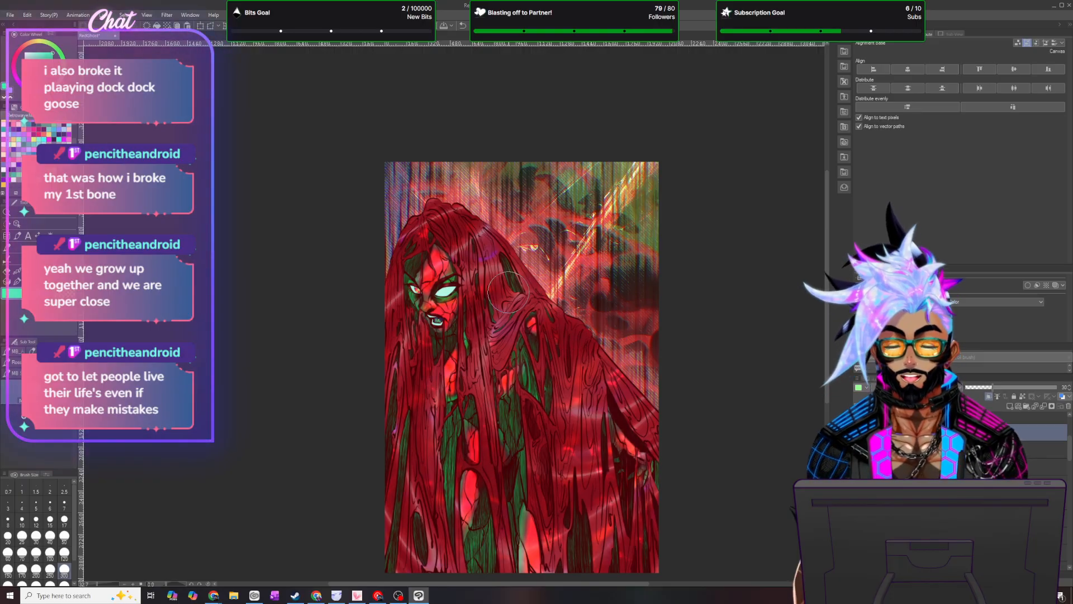
# - Choose a different blending mode for the full-opacity layer used for face highlights and pick cyan as the drawing colour
pyautogui.scroll(3, 507, 291)
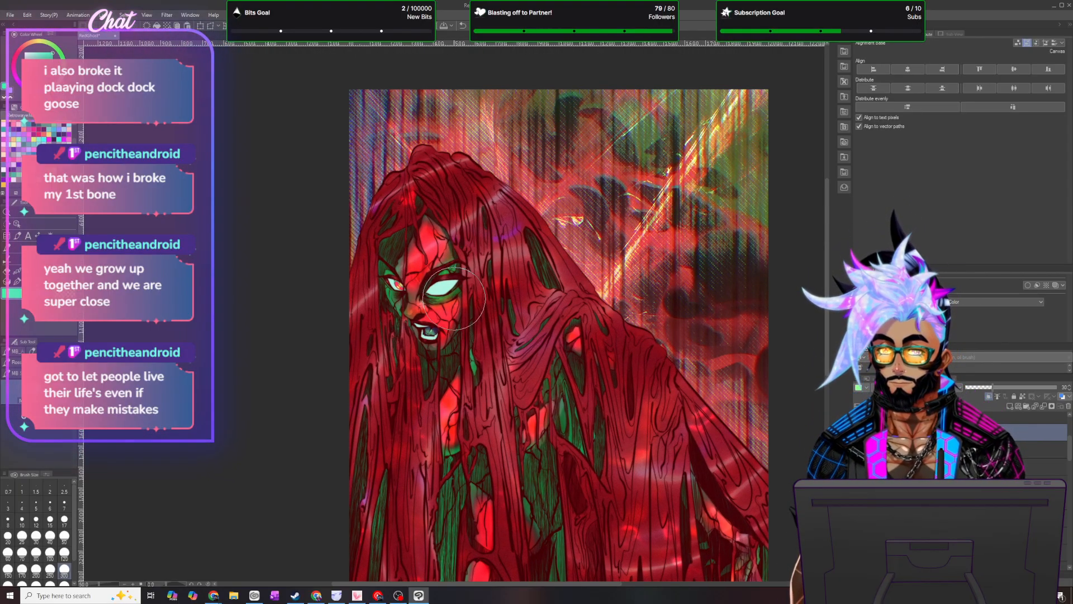
pyautogui.scroll(5, 454, 297)
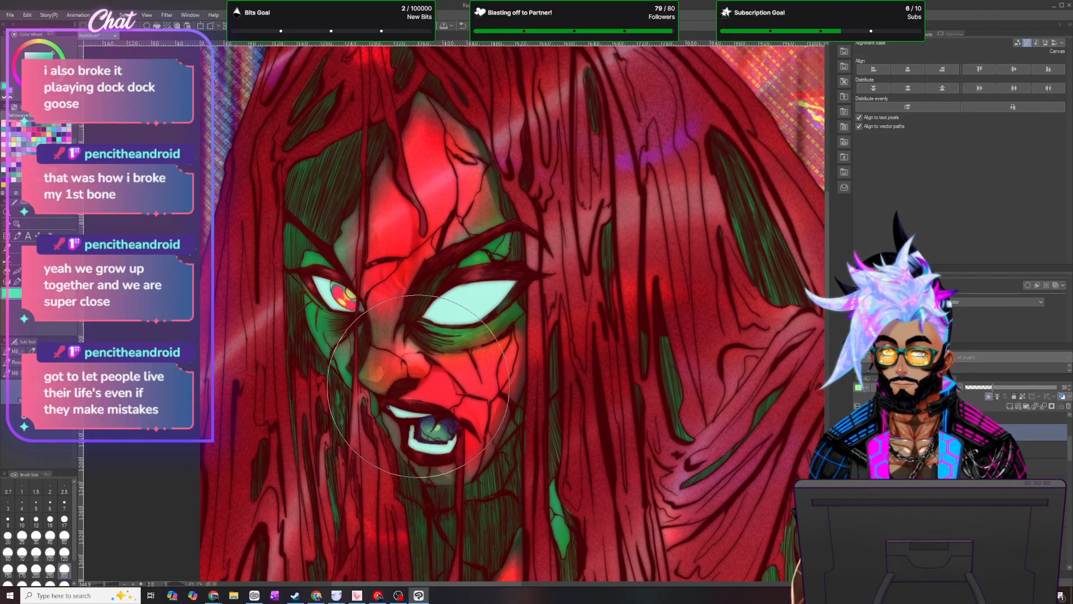
pyautogui.scroll(-10, 418, 385)
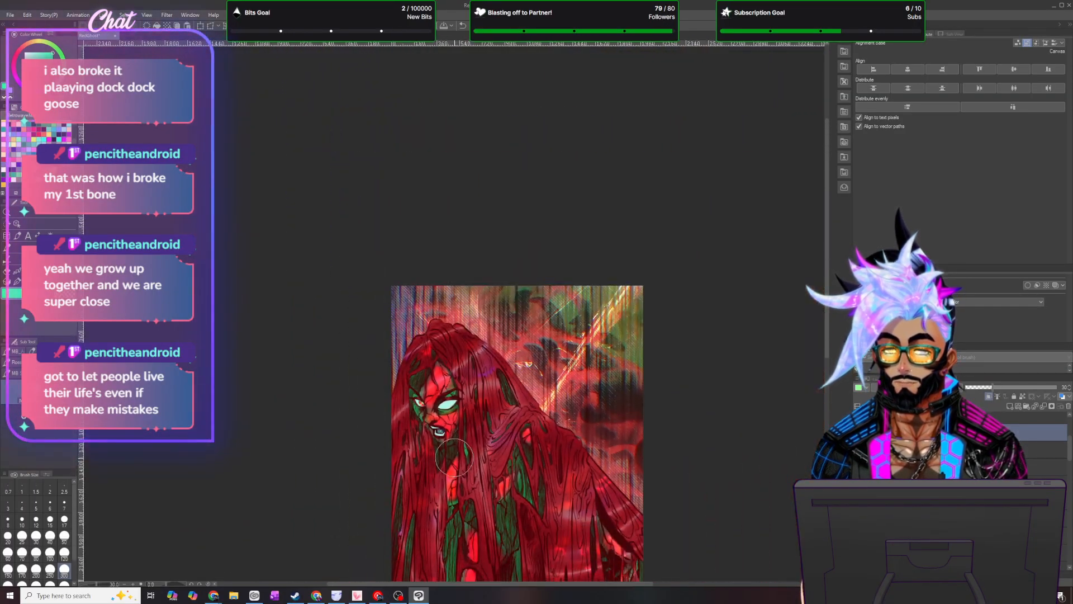
pyautogui.scroll(8, 463, 488)
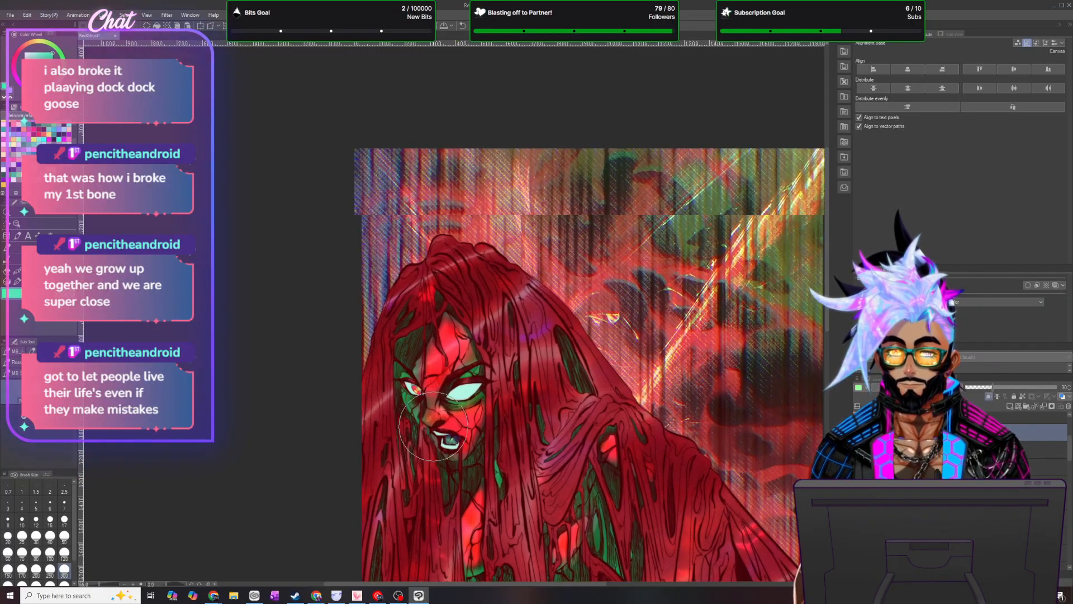
pyautogui.scroll(2, 461, 417)
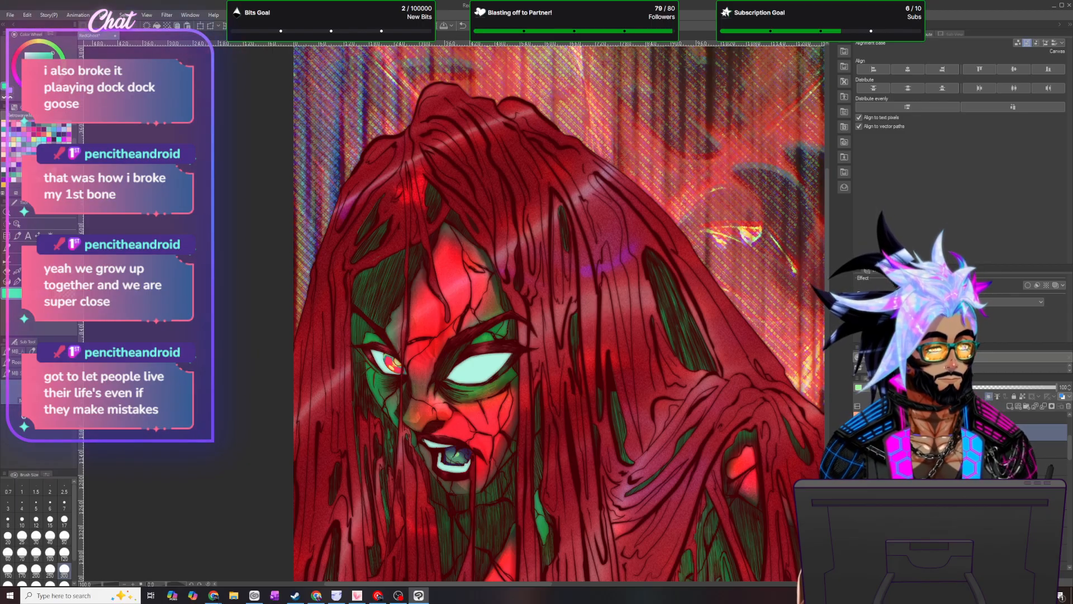
pyautogui.click(917, 387)
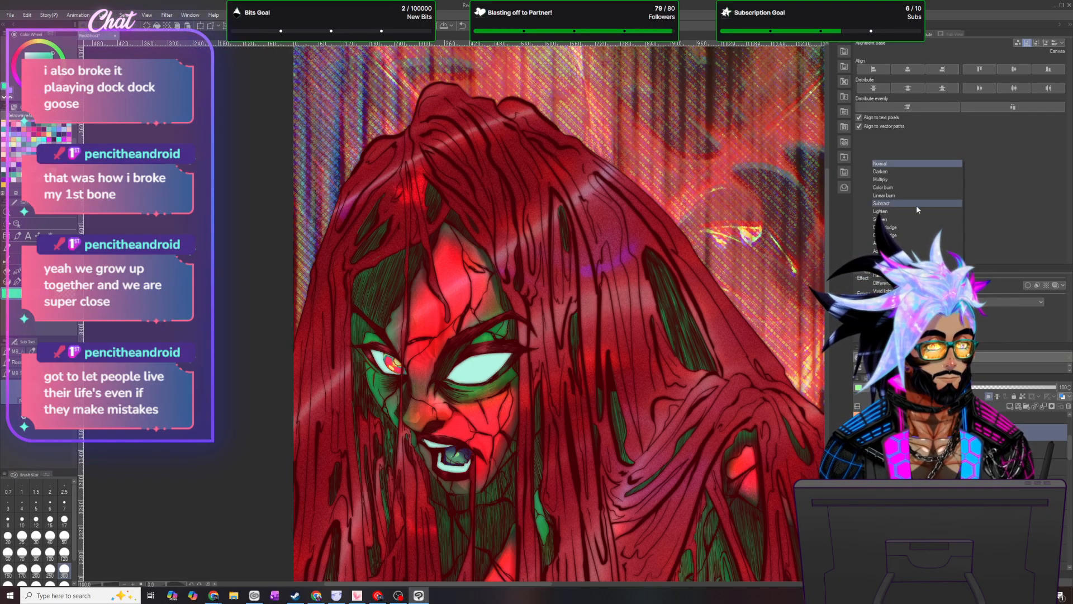
pyautogui.click(900, 243)
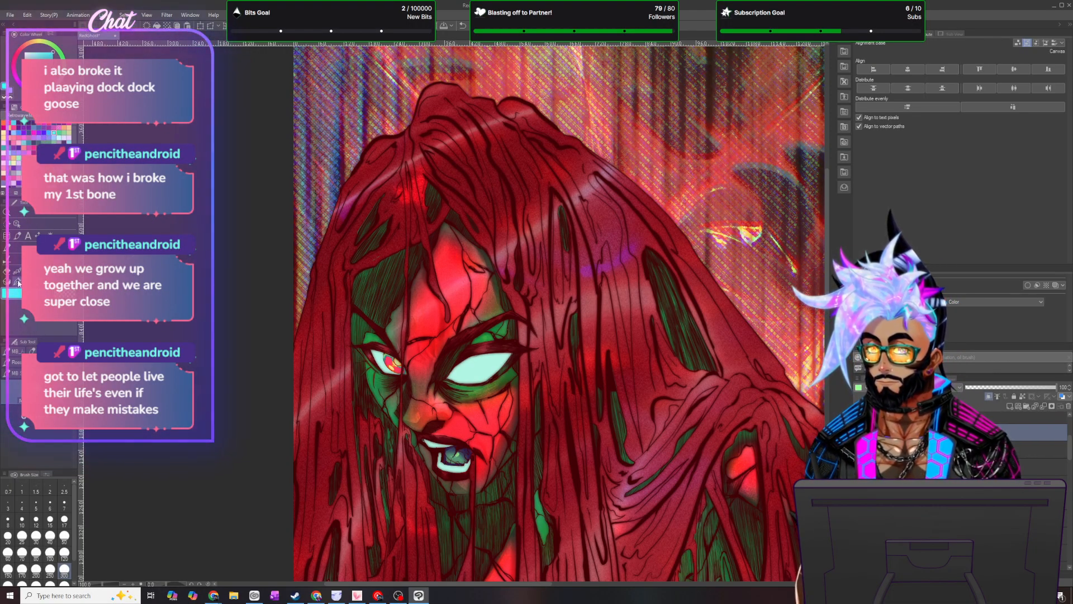
# - Lasso a thin crescent on the green cheek below the eye with the iris, fill it with cyan, and deselect it
pyautogui.scroll(5, 372, 366)
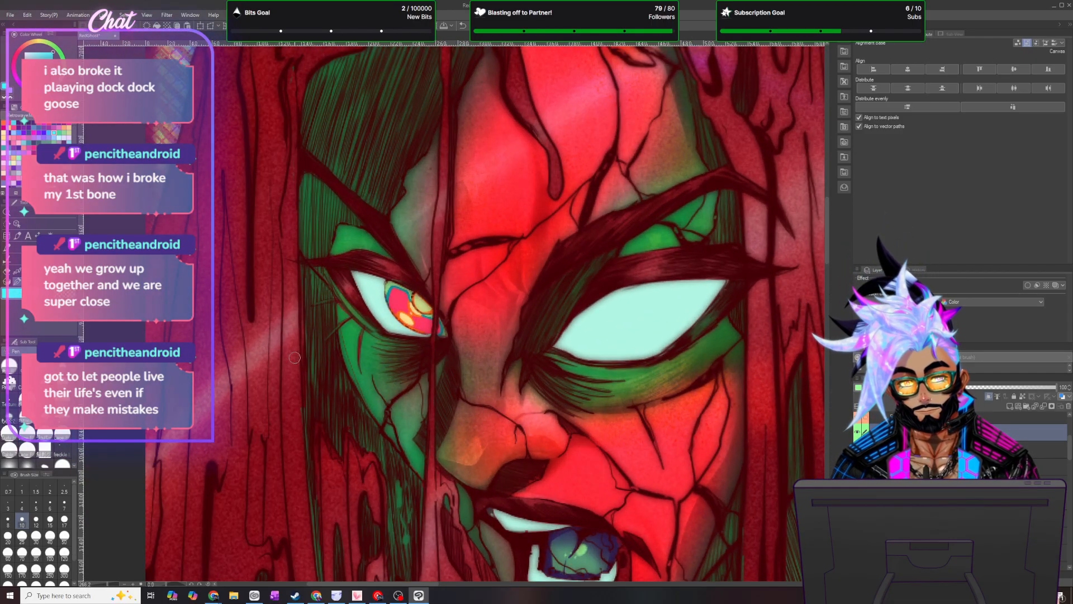
pyautogui.press('m')
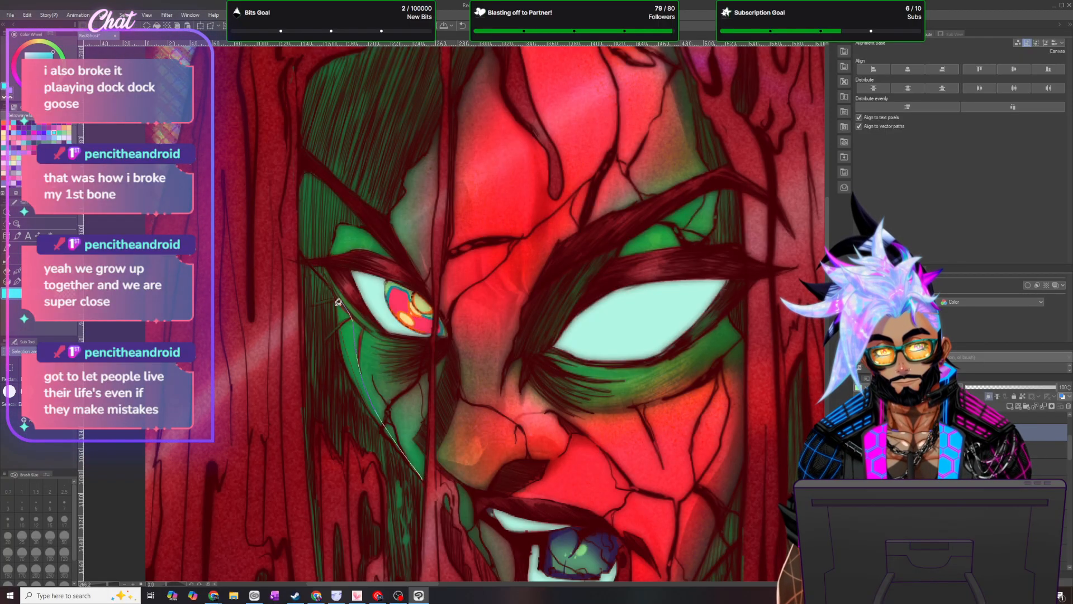
pyautogui.moveTo(378, 415); pyautogui.dragTo(423, 484)
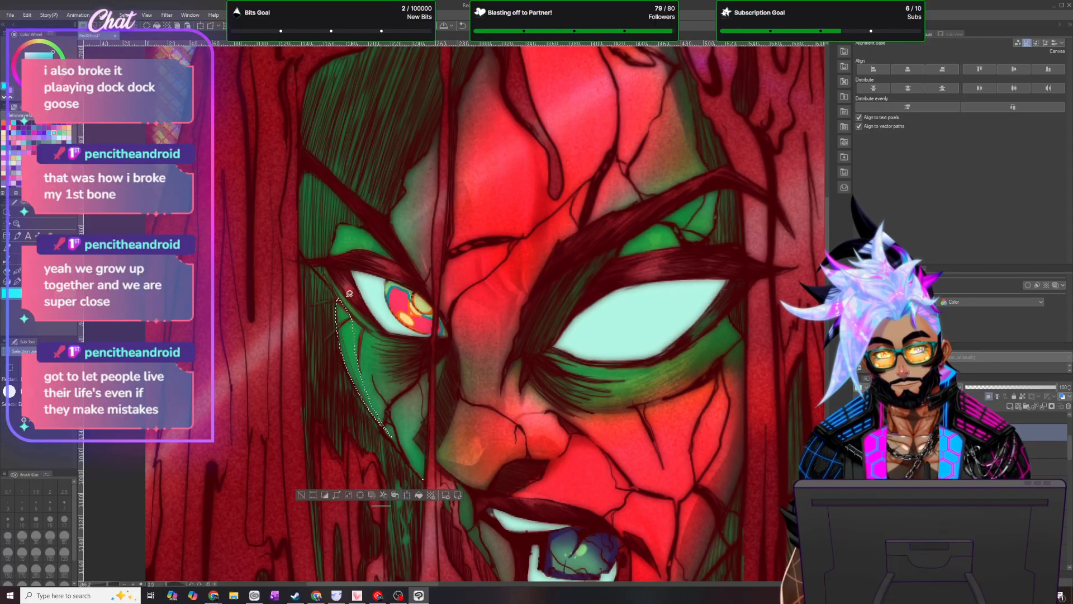
pyautogui.click(419, 494)
pyautogui.click(120, 15)
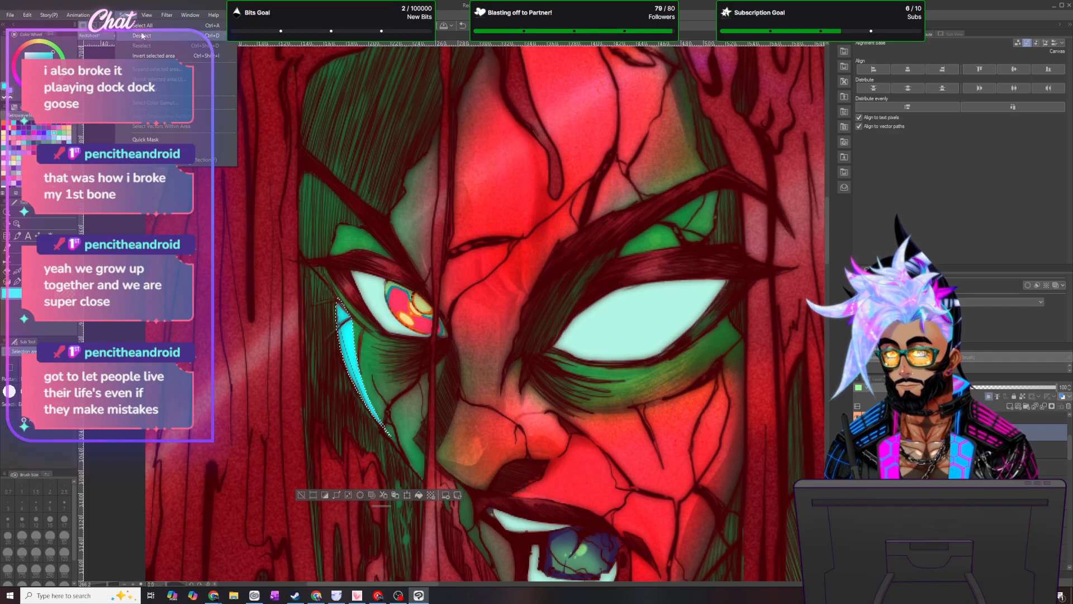
pyautogui.click(130, 36)
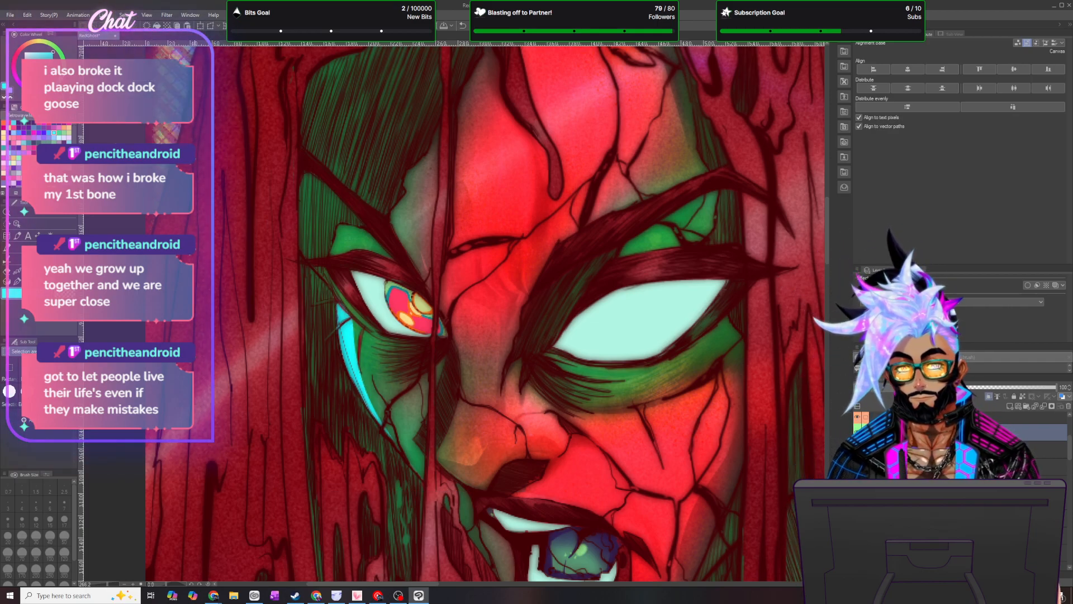
# - Draw fine cyan hatching beneath the eye with the iris using the size 10 brush, and switch to a size 30 brush
pyautogui.click(18, 281)
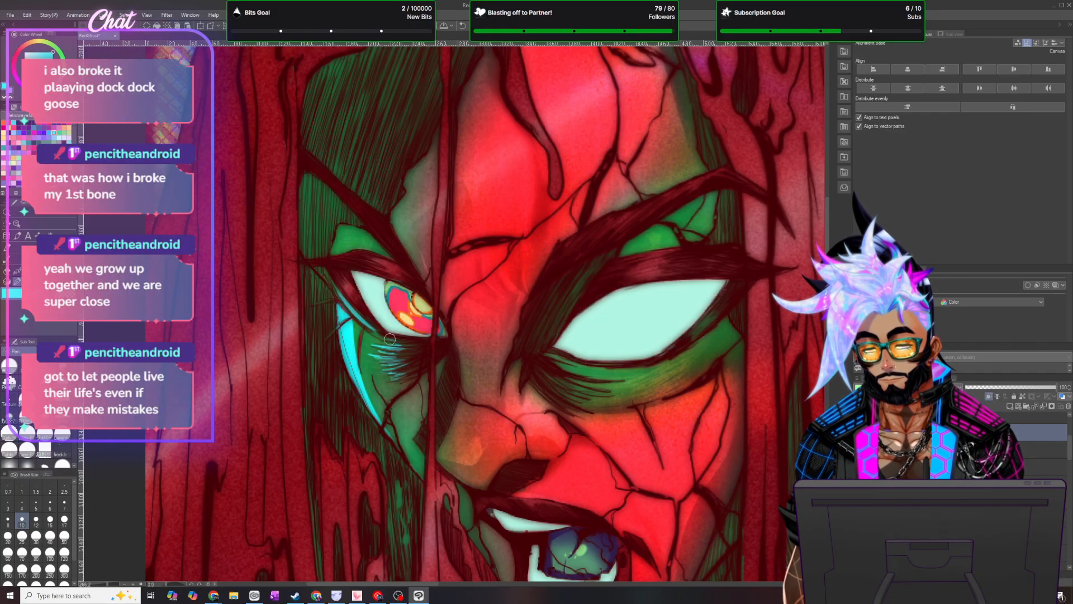
pyautogui.scroll(-10, 394, 322)
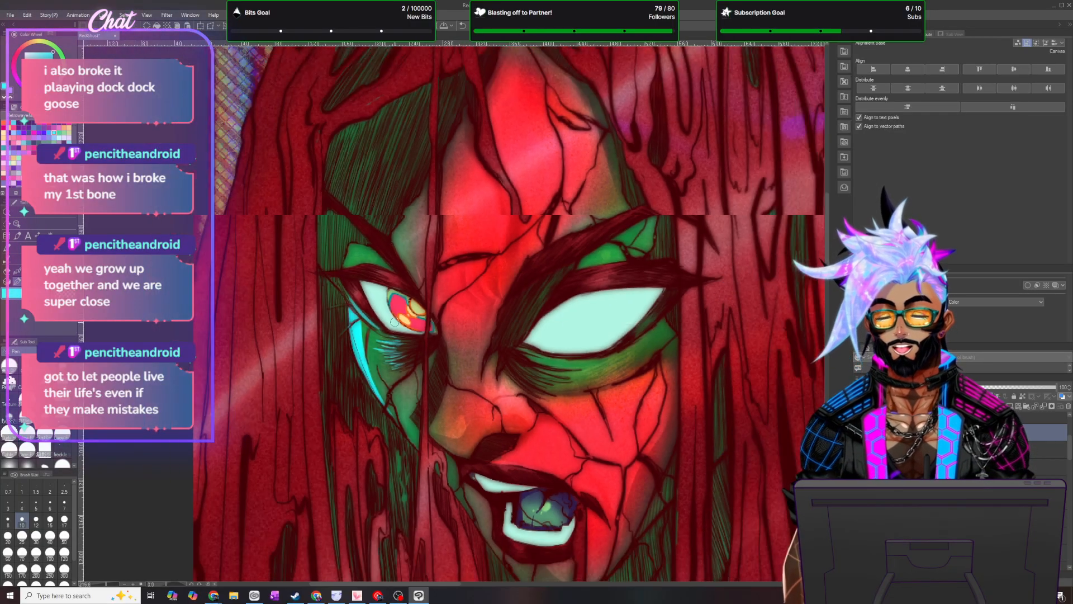
pyautogui.scroll(4, 414, 414)
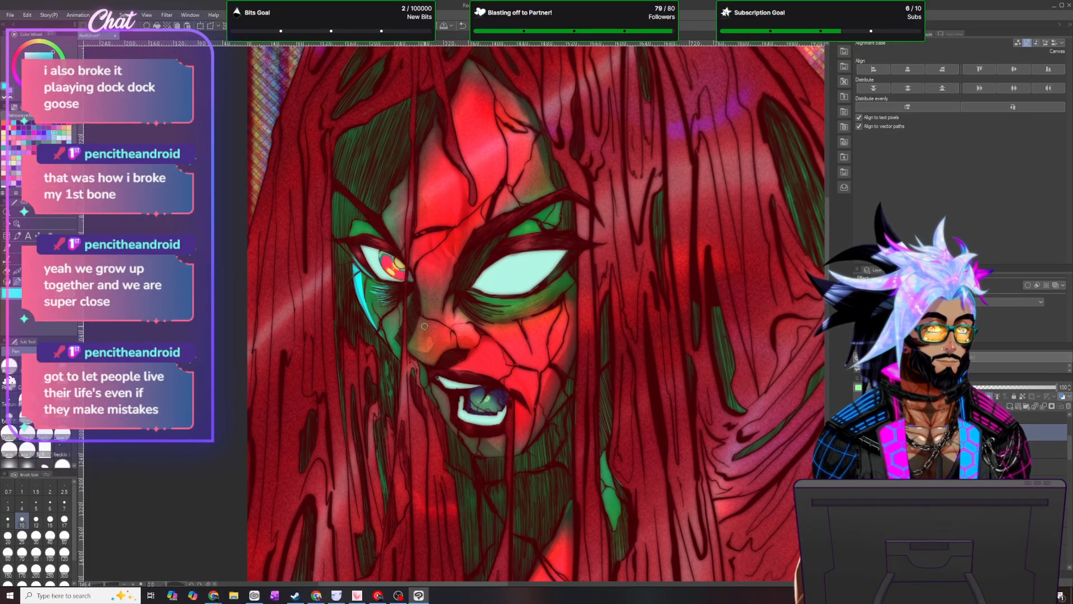
pyautogui.scroll(3, 417, 316)
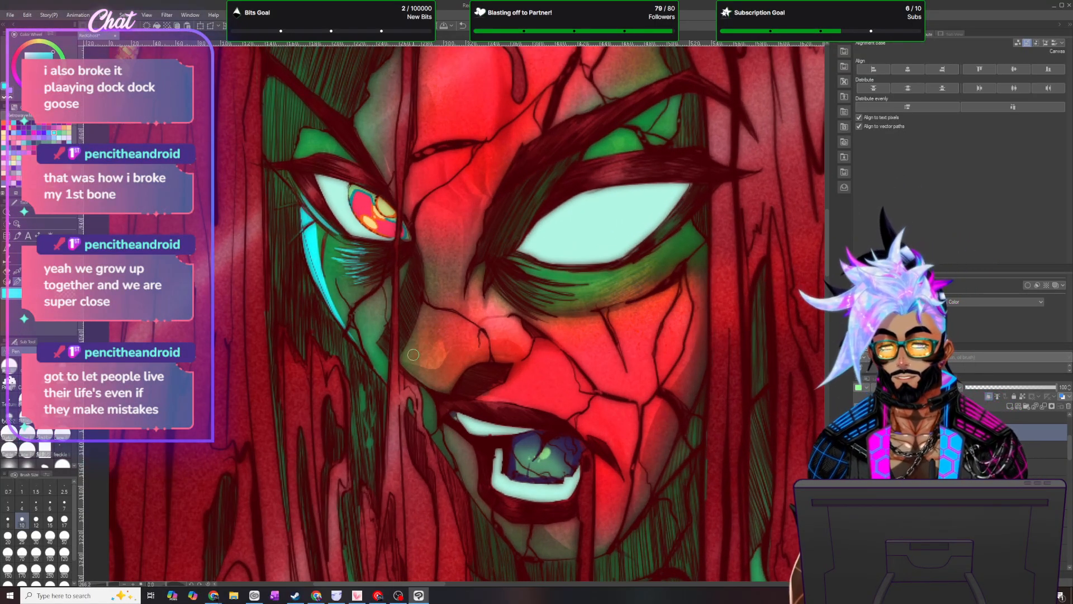
pyautogui.press('e')
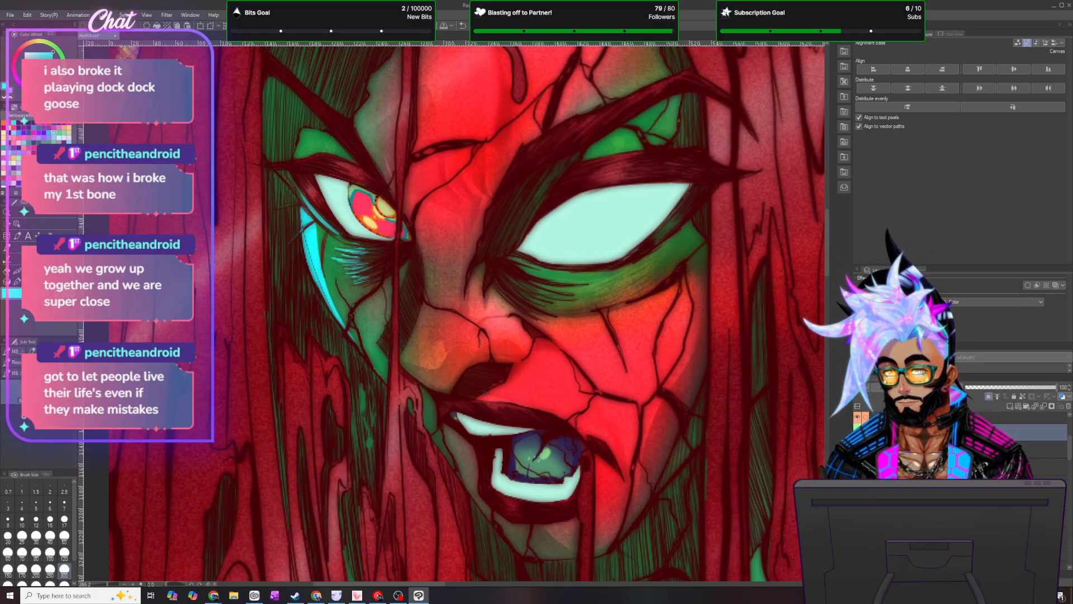
pyautogui.press('b')
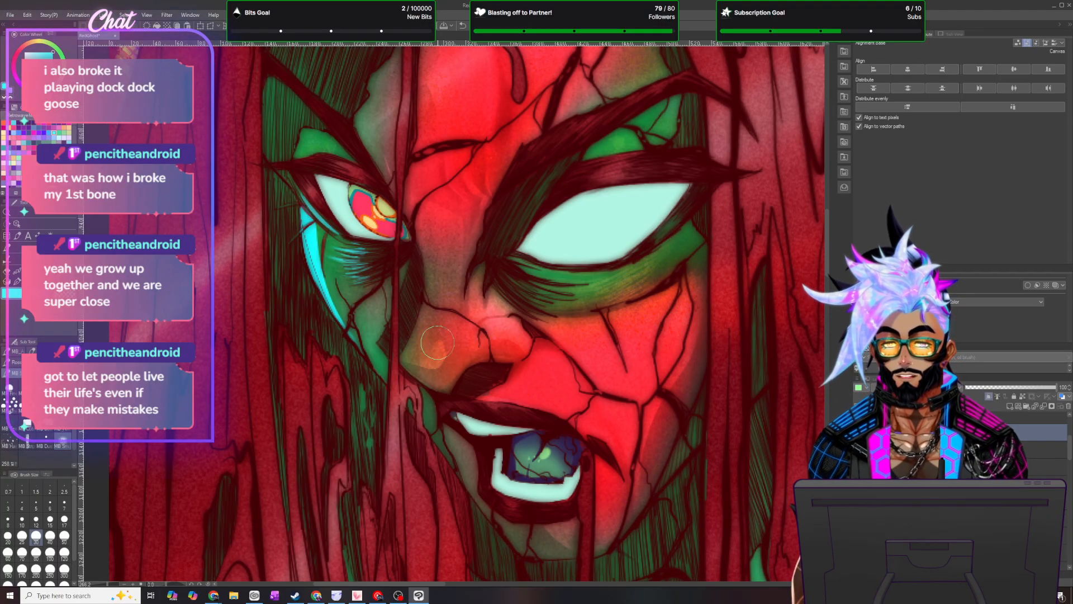
# - Lasso the outer part of the green patch between that eye and its brow, fill it with cyan, and deselect it
pyautogui.scroll(-5, 397, 297)
pyautogui.scroll(7, 360, 166)
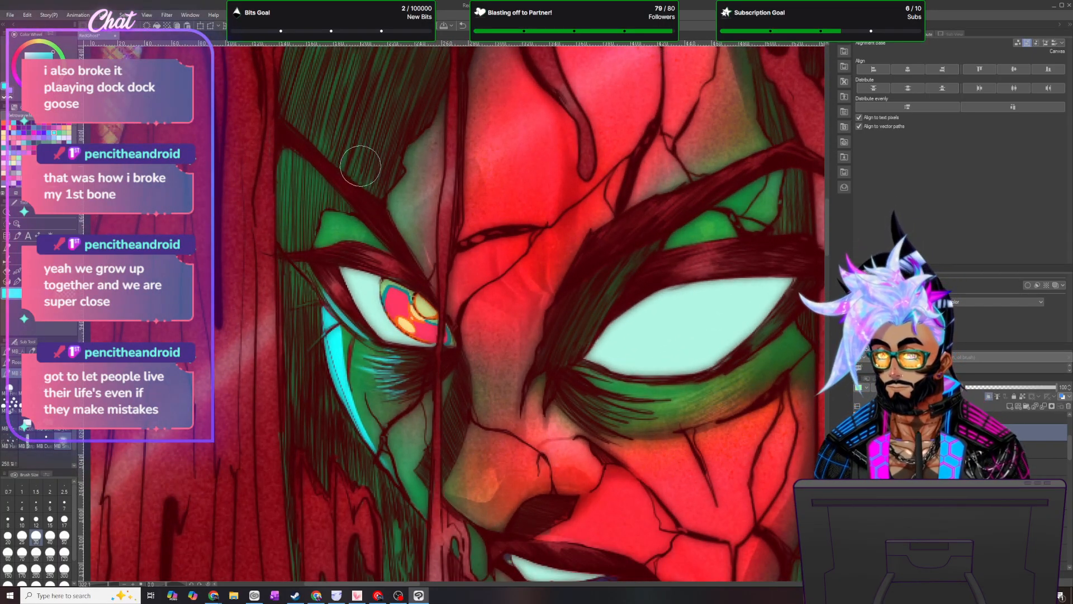
pyautogui.press('m')
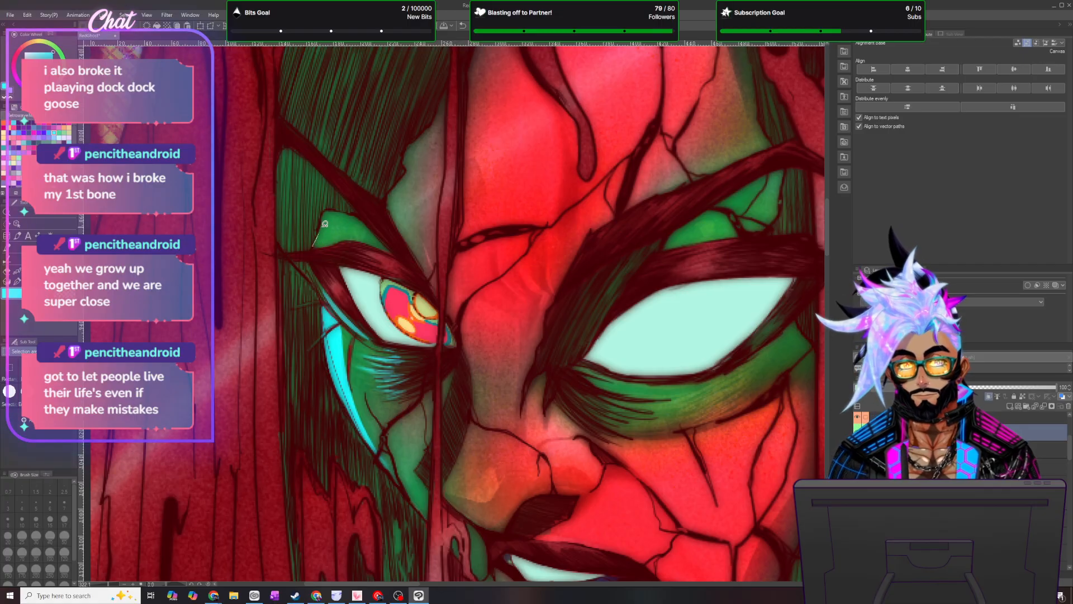
pyautogui.moveTo(347, 220)
pyautogui.mouseDown()
pyautogui.moveTo(355, 236)
pyautogui.moveTo(314, 245)
pyautogui.mouseUp()
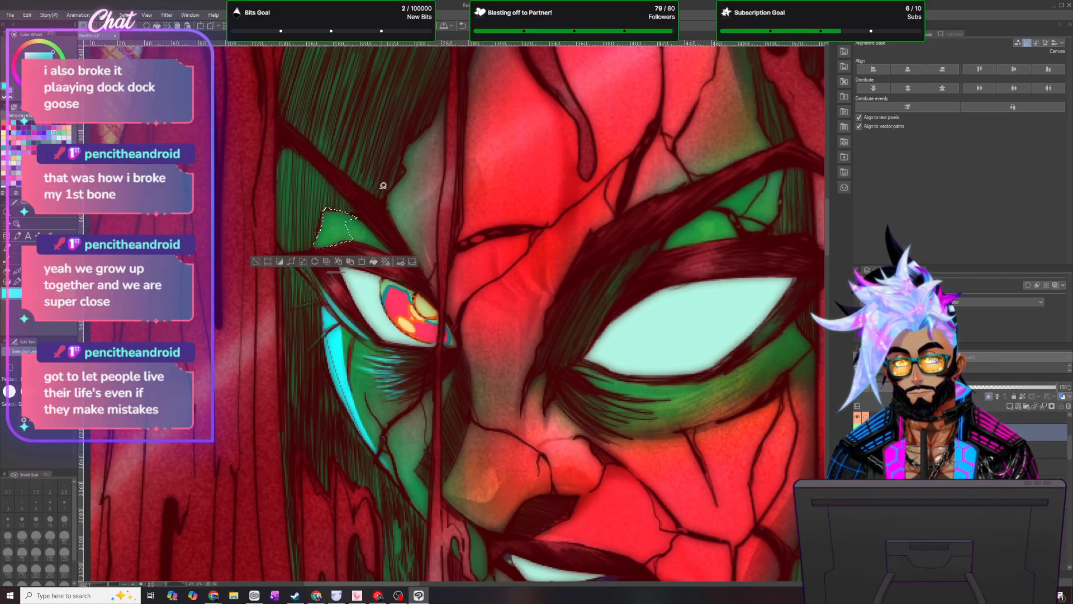
pyautogui.click(373, 262)
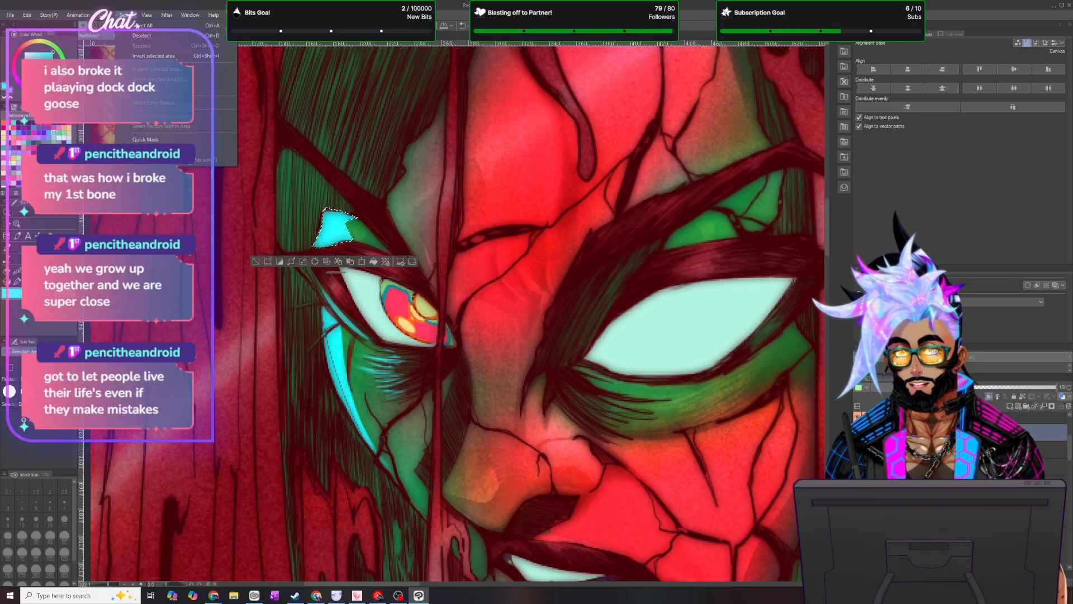
pyautogui.hotkey('ctrl', 'd')
# - Blend the inner edge of the cyan patch above the eye, and draw a thin cyan rim along the jaw beside the mouth with the size 10 pen
pyautogui.press('b')
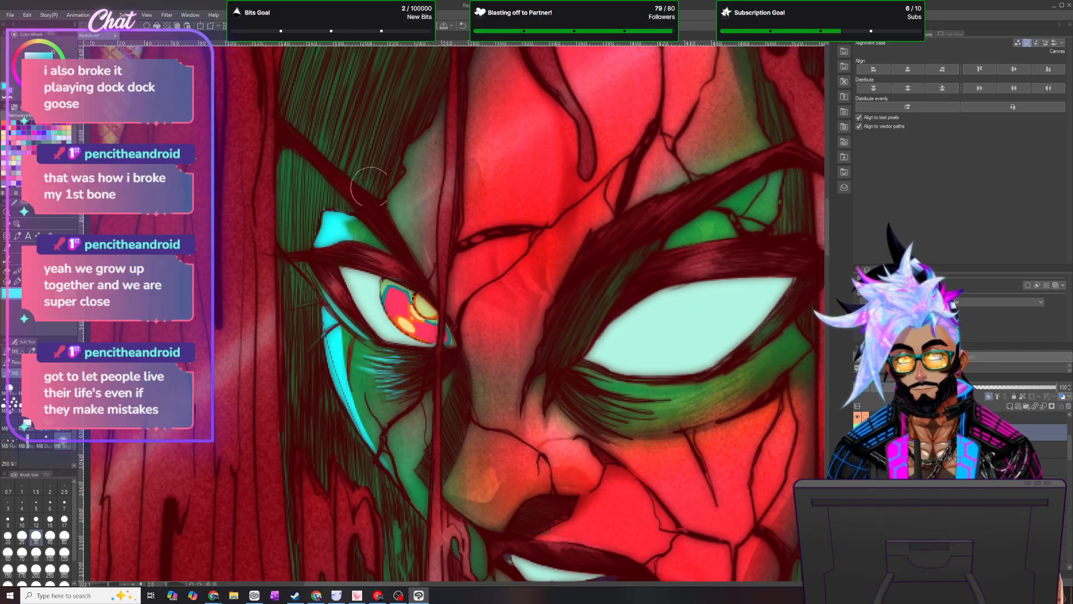
pyautogui.press('p')
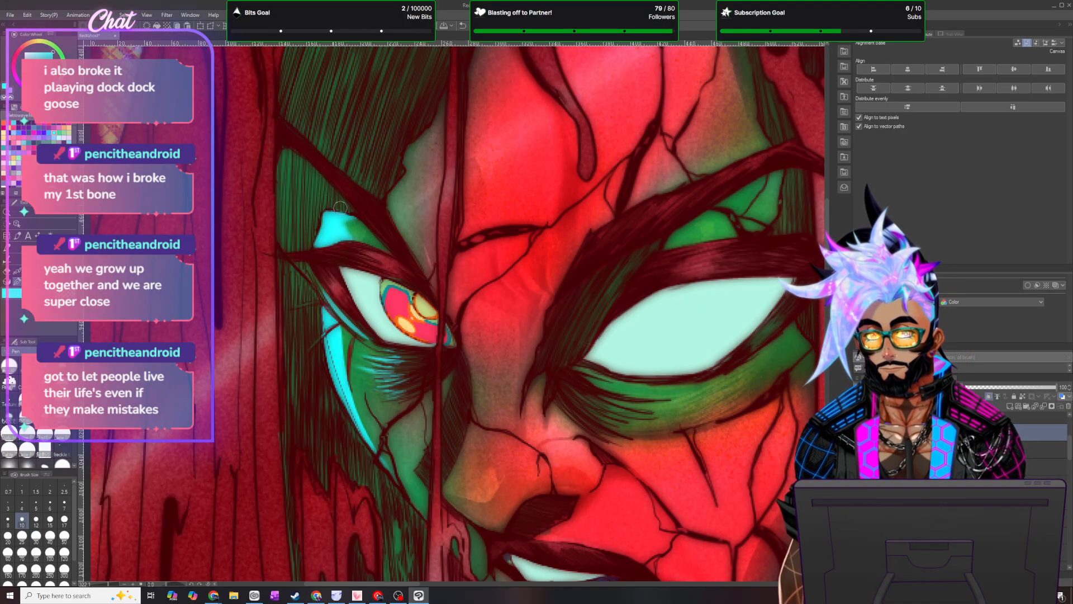
pyautogui.scroll(-6, 431, 275)
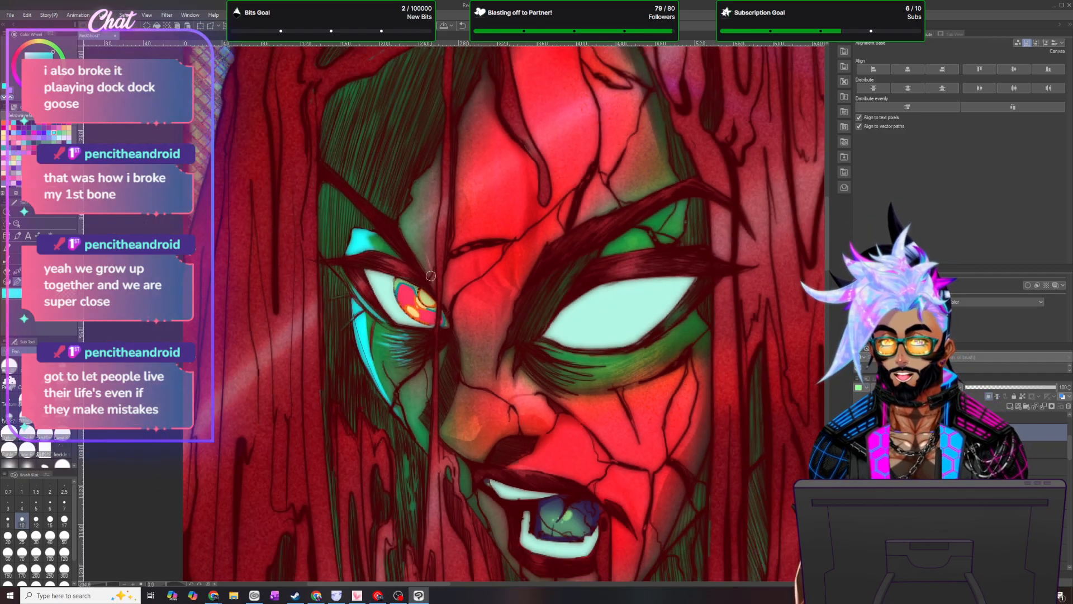
pyautogui.scroll(6, 450, 347)
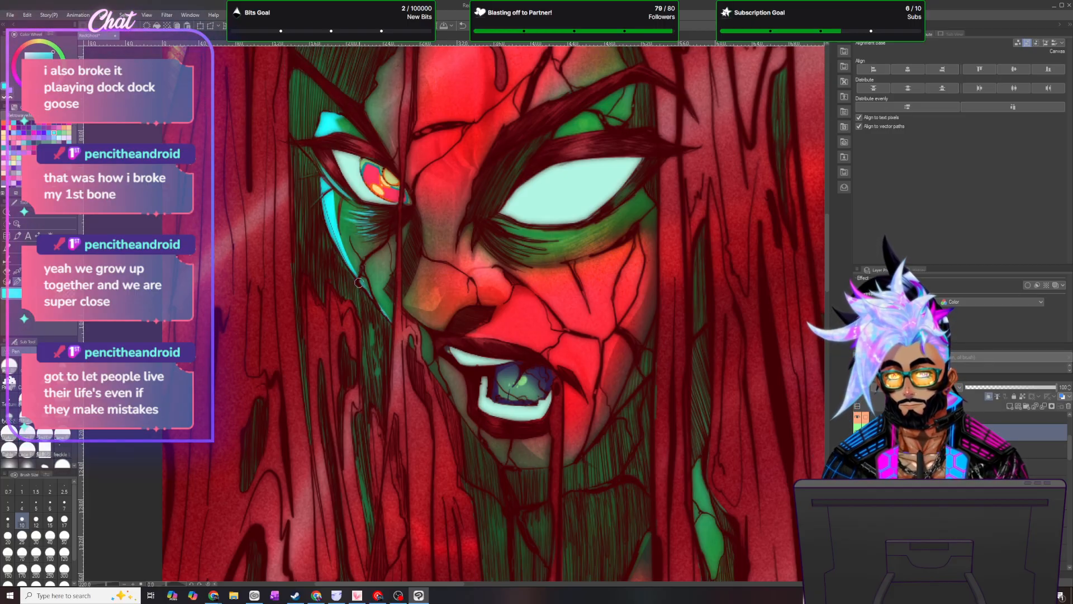
pyautogui.moveTo(429, 367); pyautogui.dragTo(445, 388)
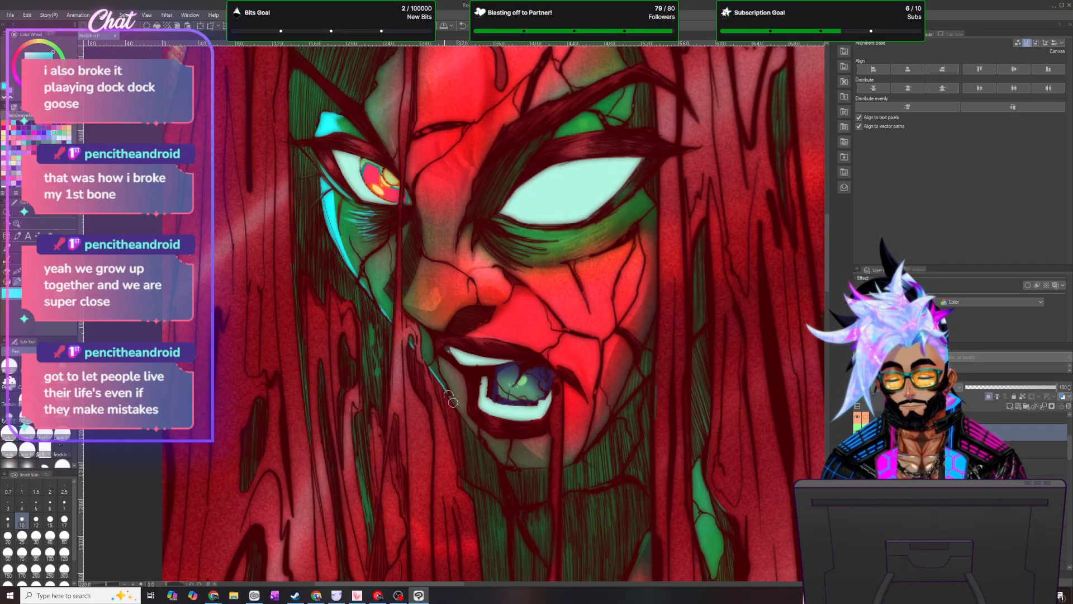
pyautogui.moveTo(456, 405); pyautogui.dragTo(484, 439)
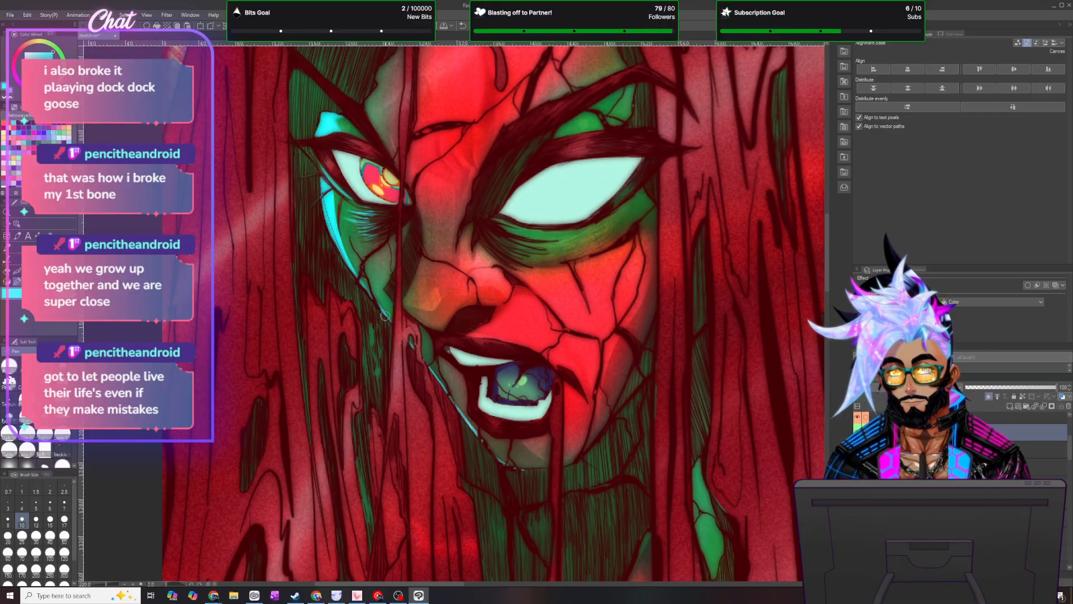
pyautogui.press('m')
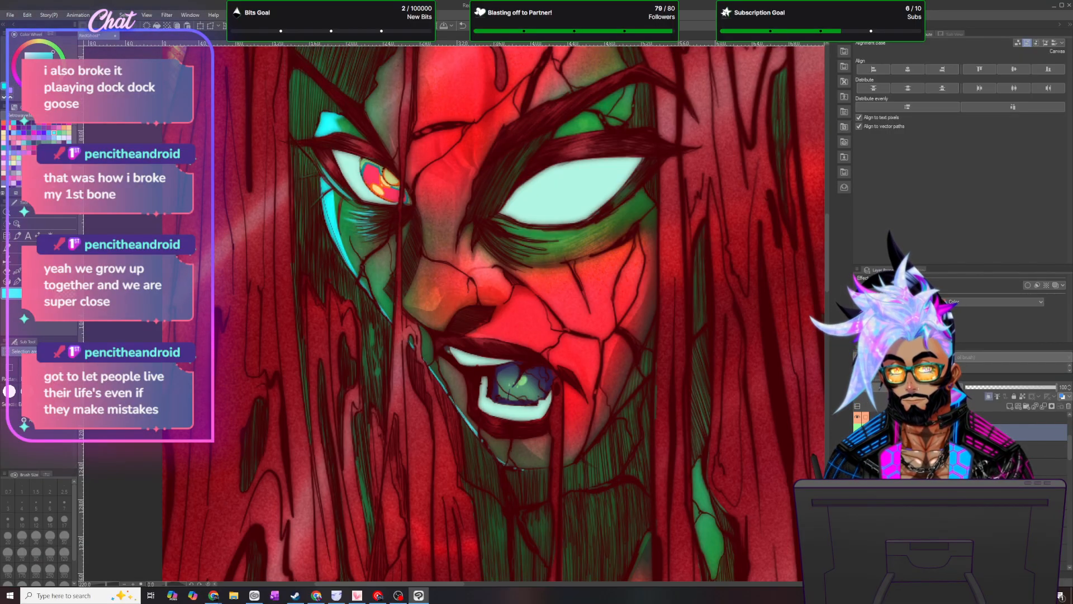
pyautogui.click(17, 281)
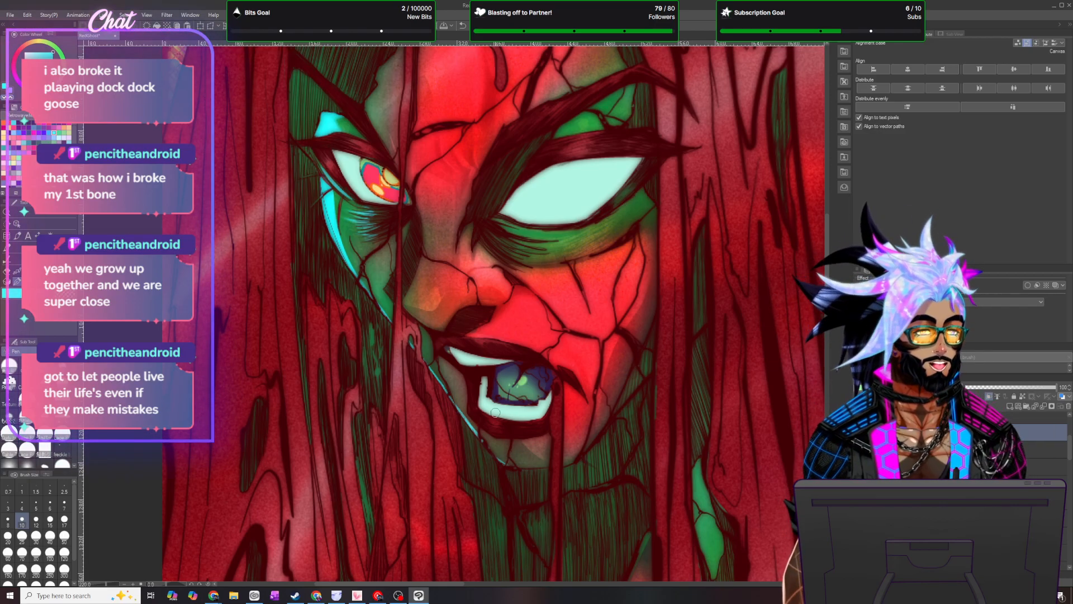
# - Lasso the underside of the nose from its tip along the nostril edge, fill it with cyan, and deselect it
pyautogui.scroll(-2, 508, 414)
pyautogui.scroll(4, 498, 358)
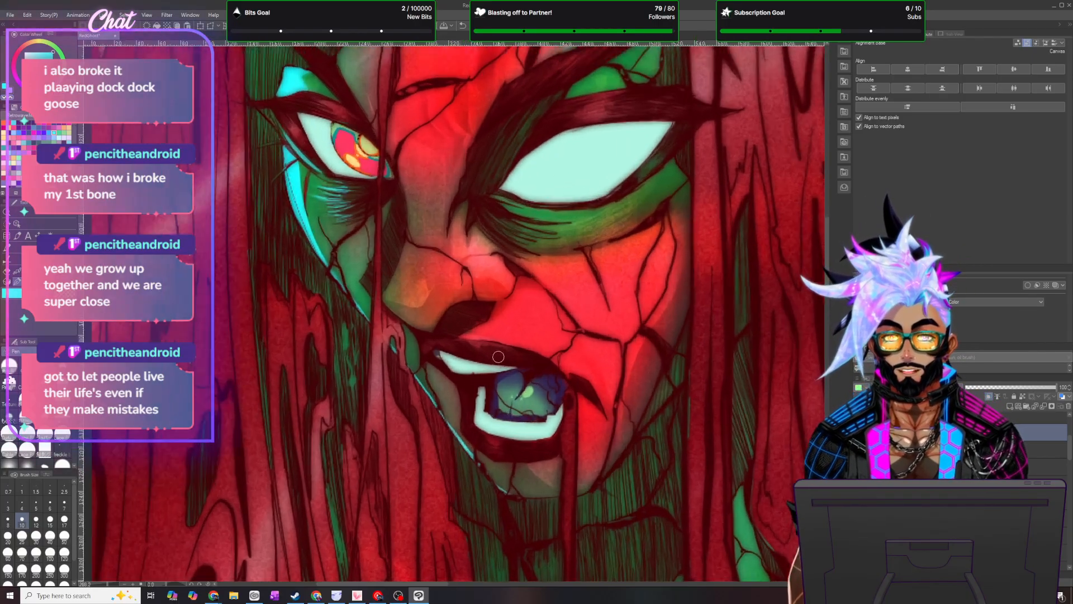
pyautogui.scroll(1, 499, 356)
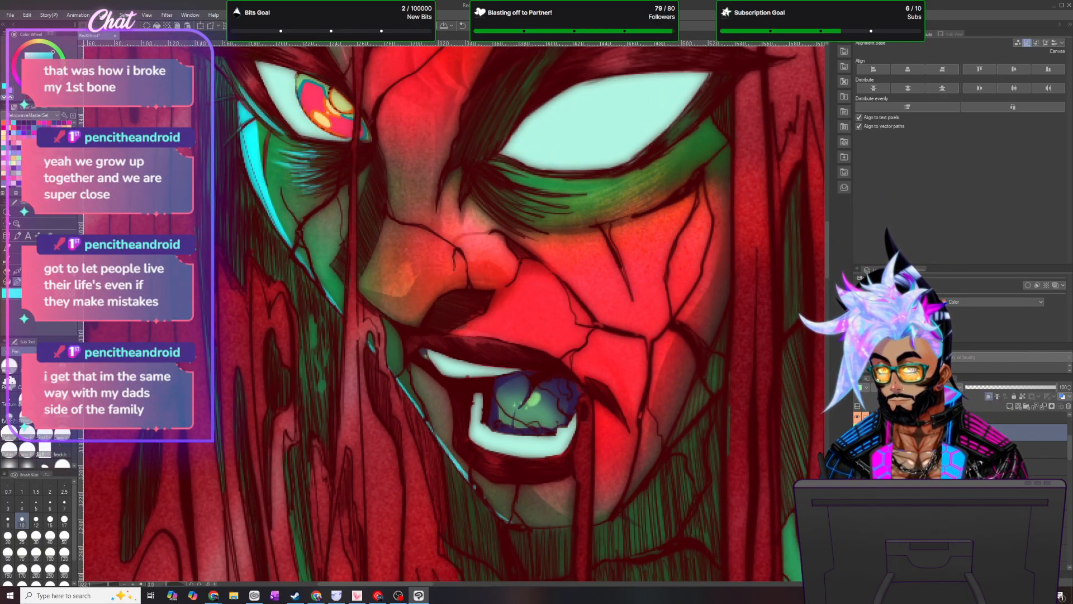
pyautogui.press('m')
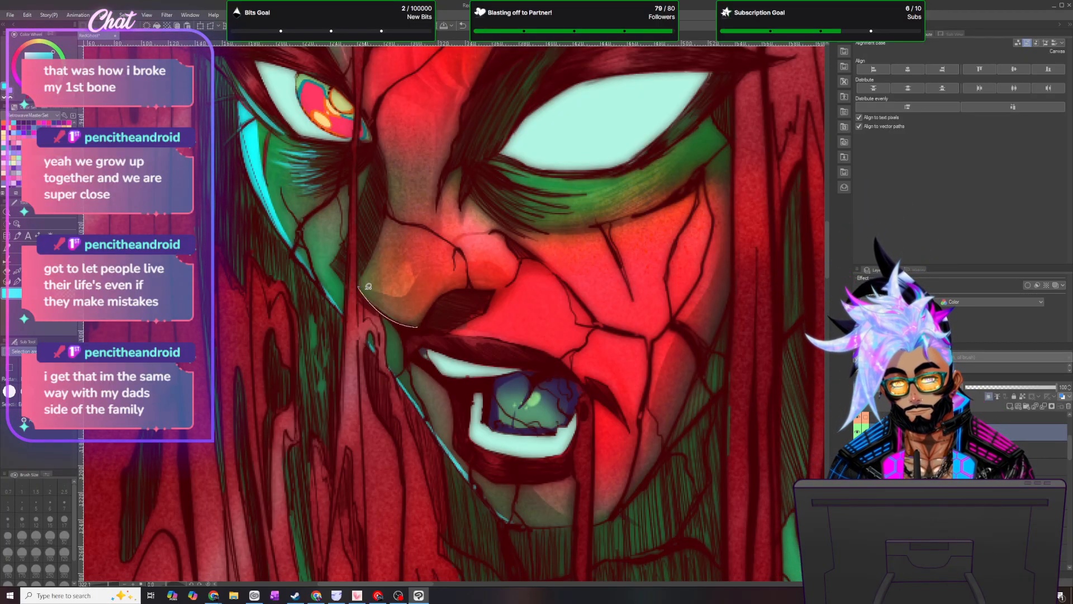
pyautogui.moveTo(432, 293); pyautogui.dragTo(460, 279)
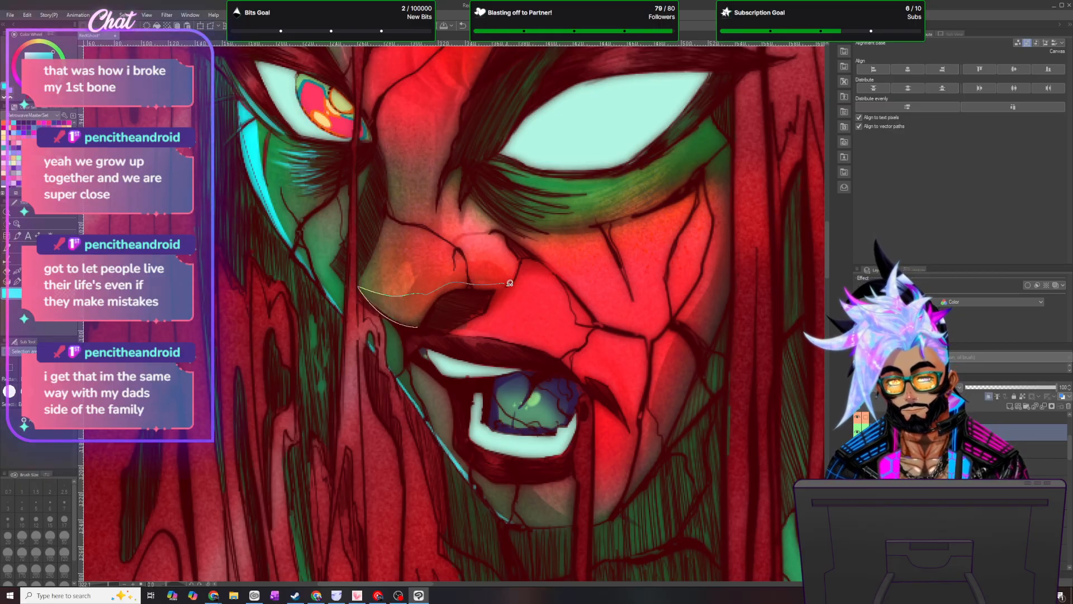
pyautogui.moveTo(424, 317); pyautogui.dragTo(417, 327)
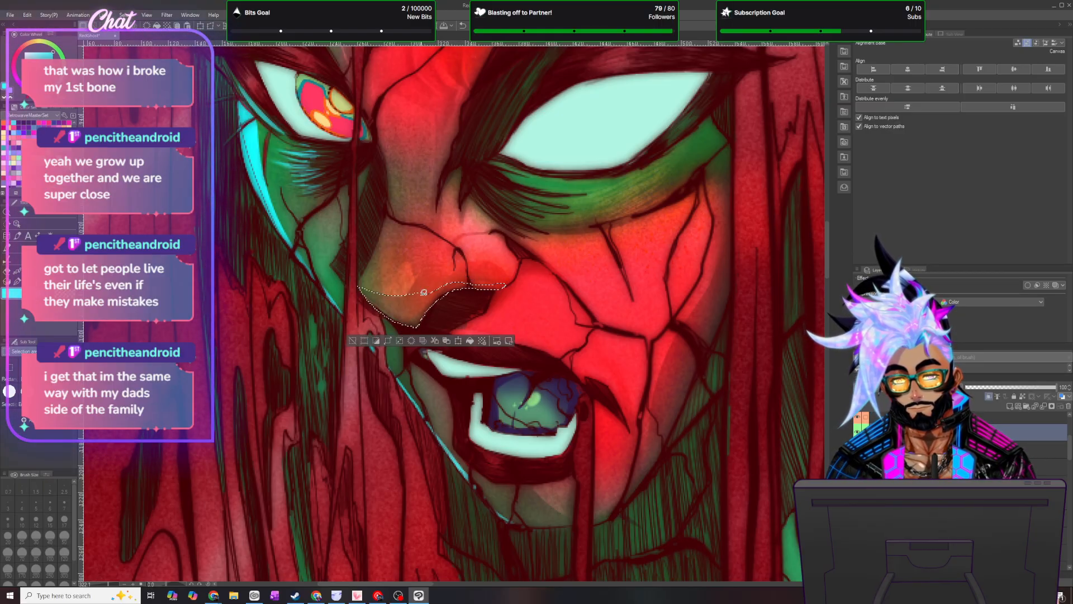
pyautogui.click(470, 340)
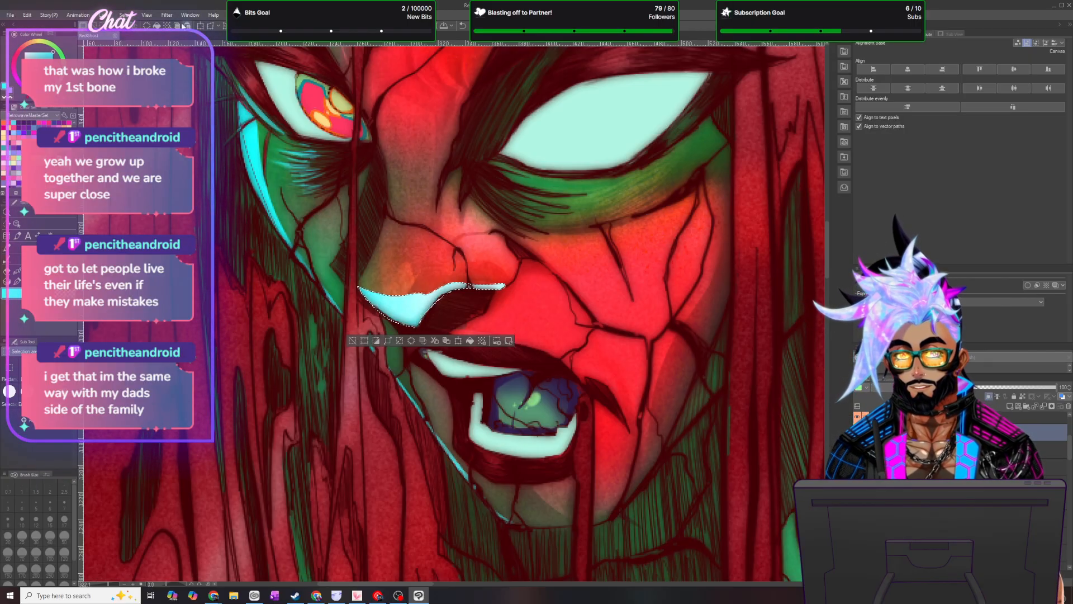
pyautogui.click(124, 15)
pyautogui.click(141, 35)
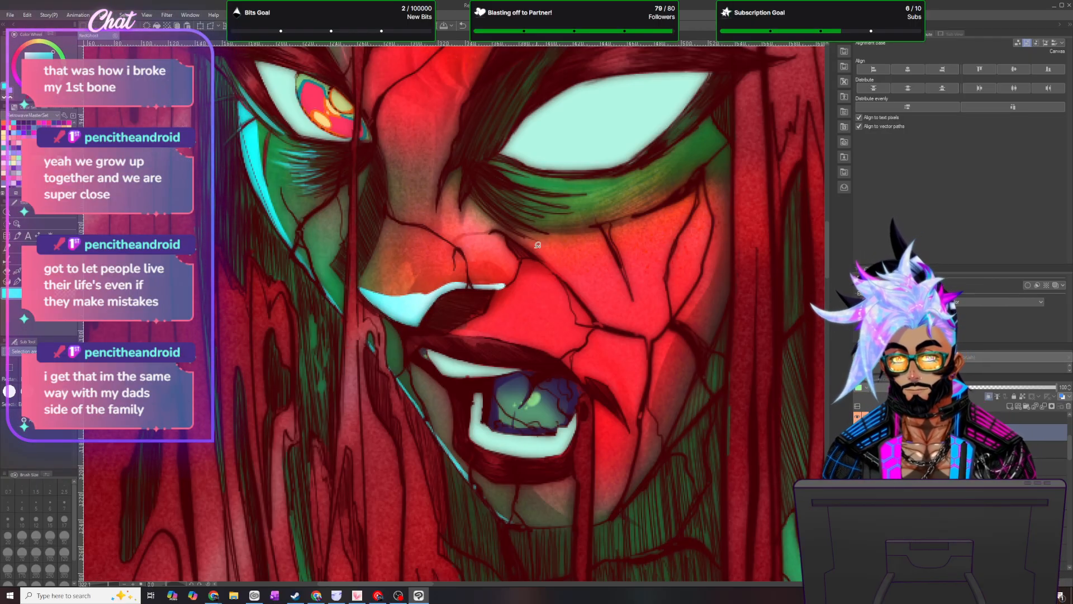
# - Soften the upper edge of the nose highlight, and draw thin cyan highlights beside the nostril and along the upper lip with the size 10 pen
pyautogui.press('b')
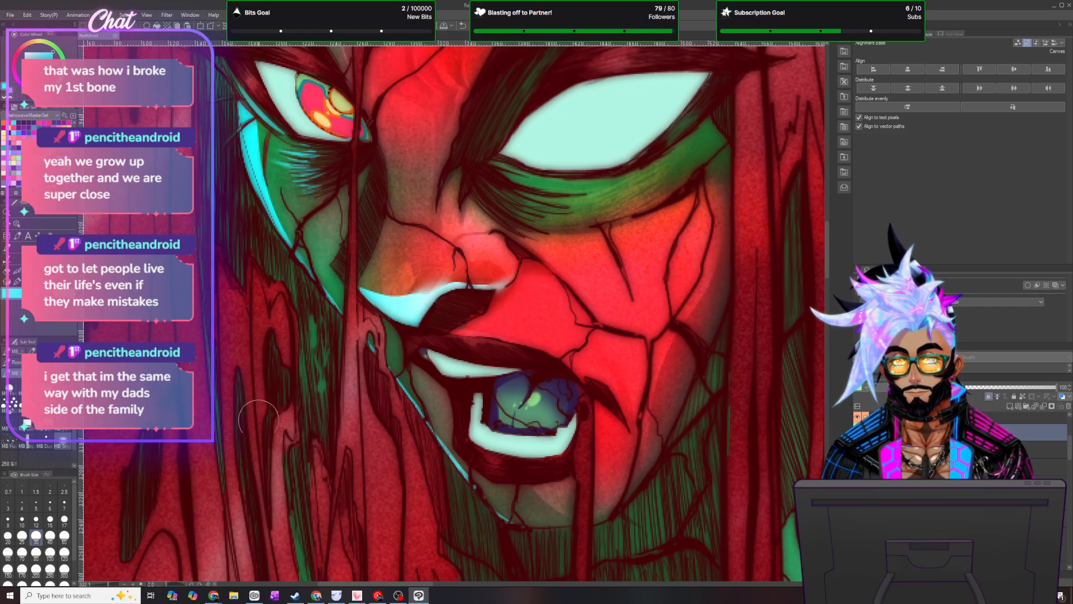
pyautogui.click(17, 281)
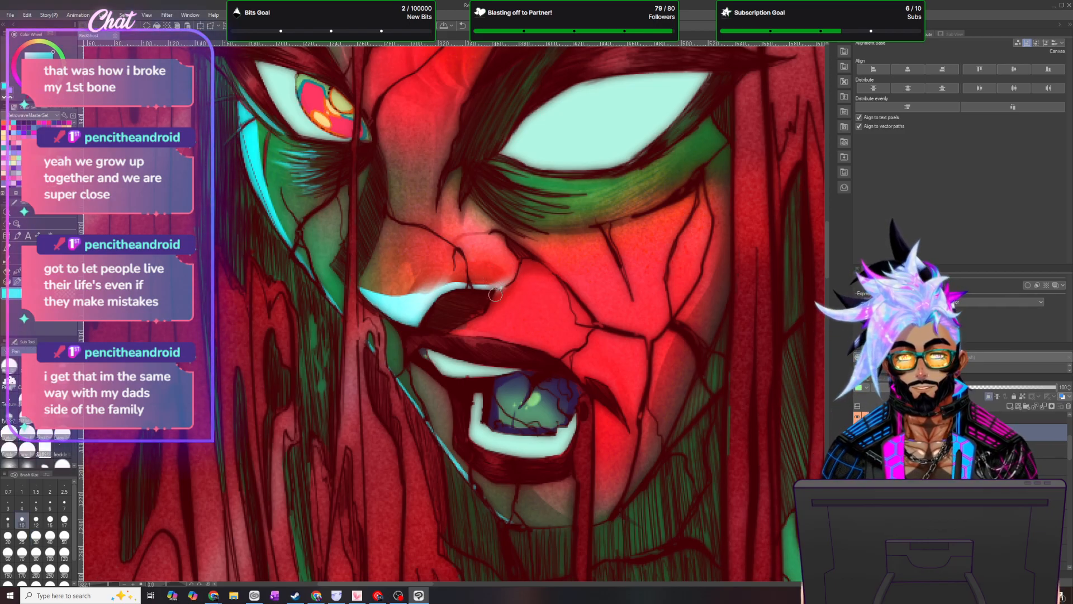
pyautogui.moveTo(486, 289)
pyautogui.mouseDown()
pyautogui.moveTo(516, 278)
pyautogui.moveTo(487, 286)
pyautogui.moveTo(515, 277)
pyautogui.moveTo(492, 300)
pyautogui.mouseUp()
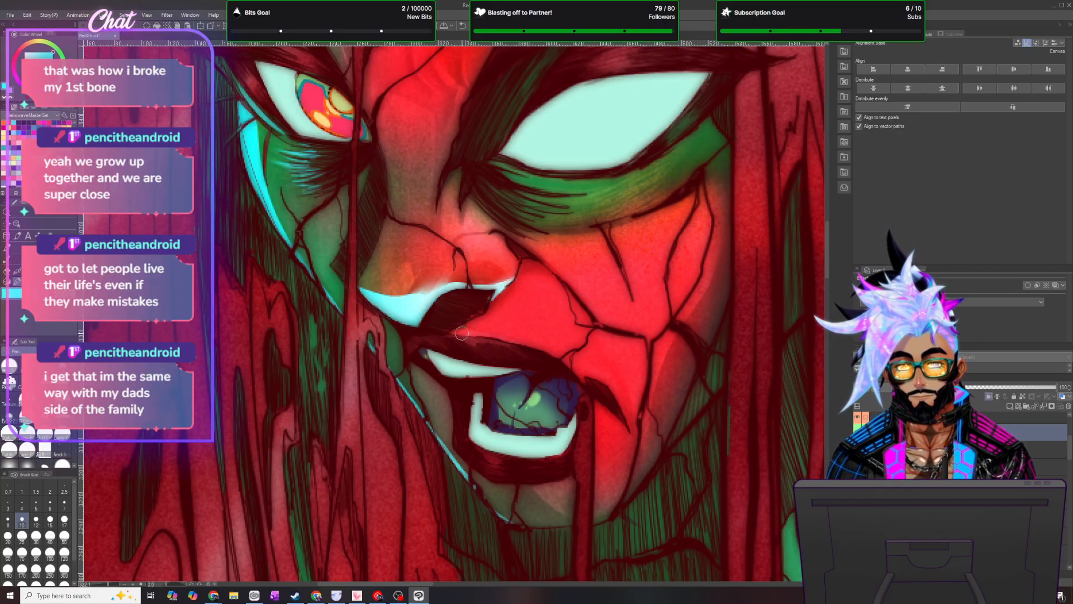
pyautogui.moveTo(452, 334); pyautogui.dragTo(508, 340)
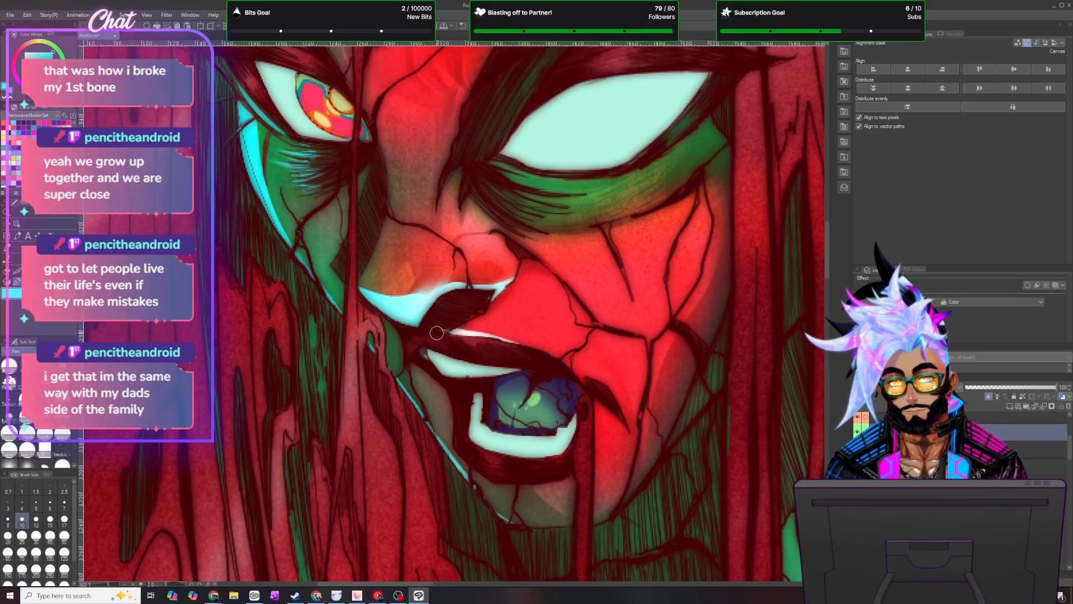
pyautogui.scroll(-8, 524, 342)
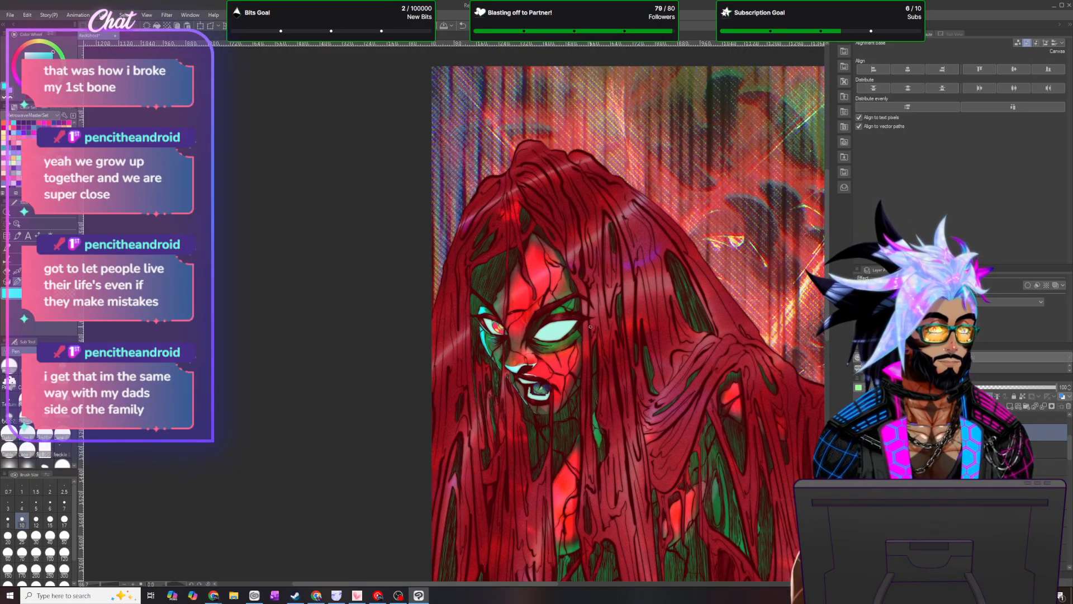
pyautogui.scroll(4, 579, 339)
pyautogui.scroll(4, 580, 354)
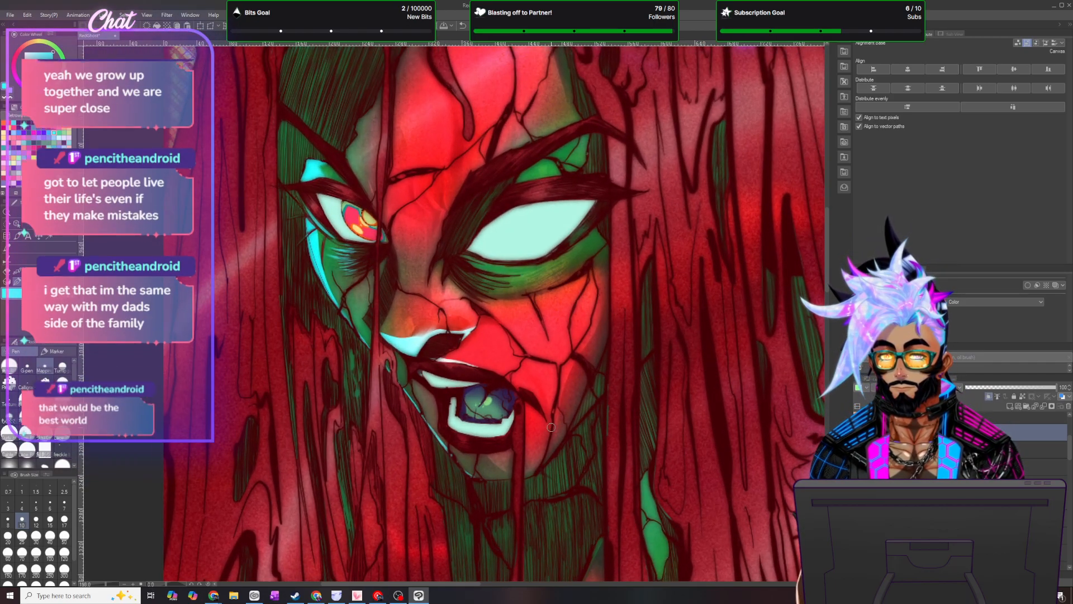
pyautogui.scroll(1, 551, 426)
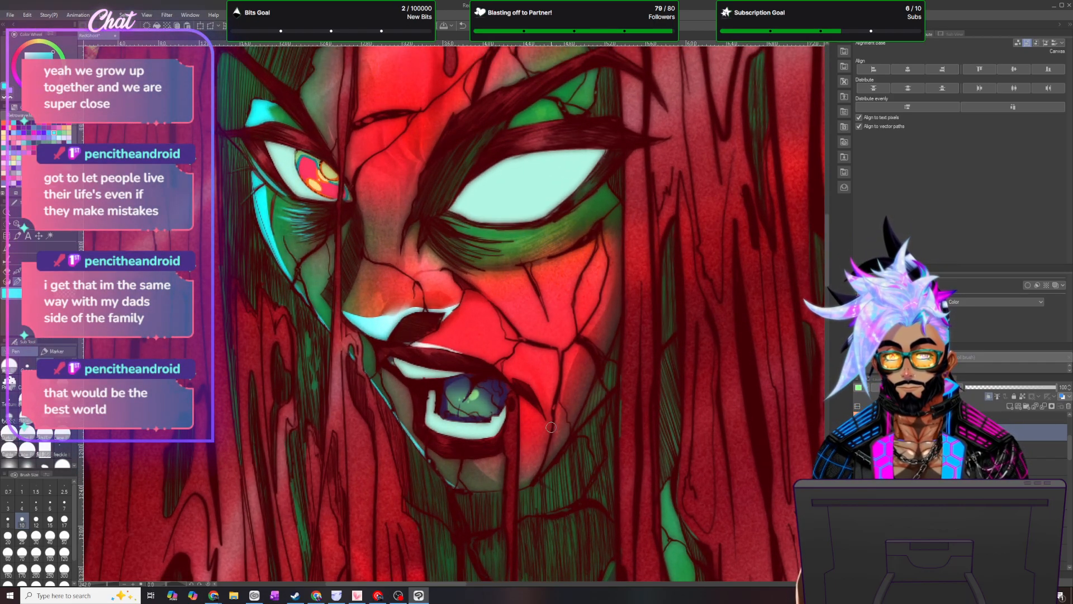
# - Lasso a crescent on the green lower edge of the red chest opening, fill it with cyan, deselect it, and soften its upper edge
pyautogui.scroll(-1, 553, 448)
pyautogui.scroll(-3, 553, 449)
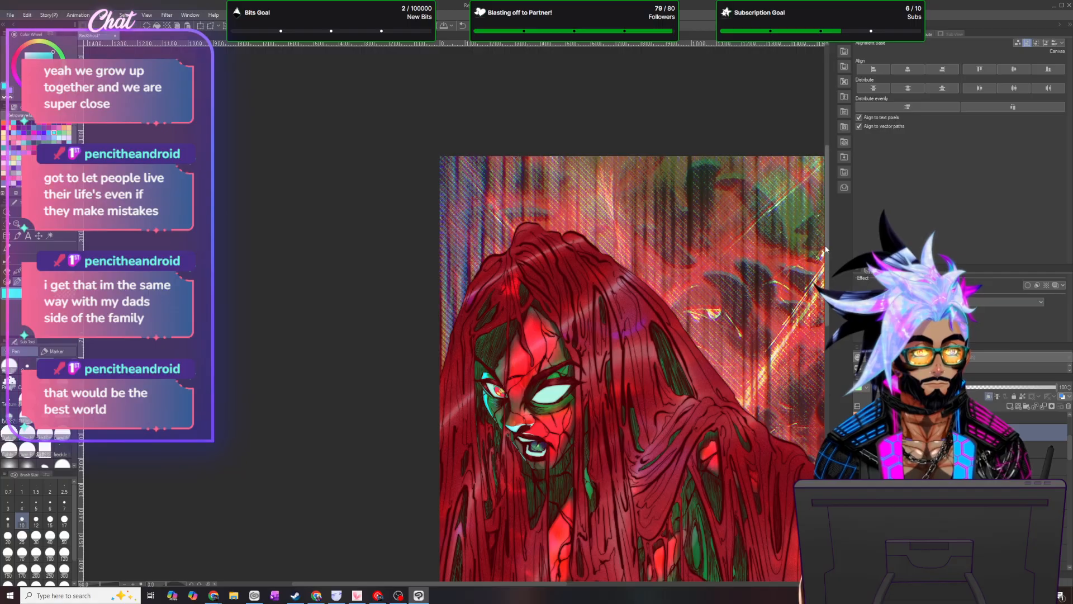
pyautogui.moveTo(827, 259); pyautogui.dragTo(821, 311)
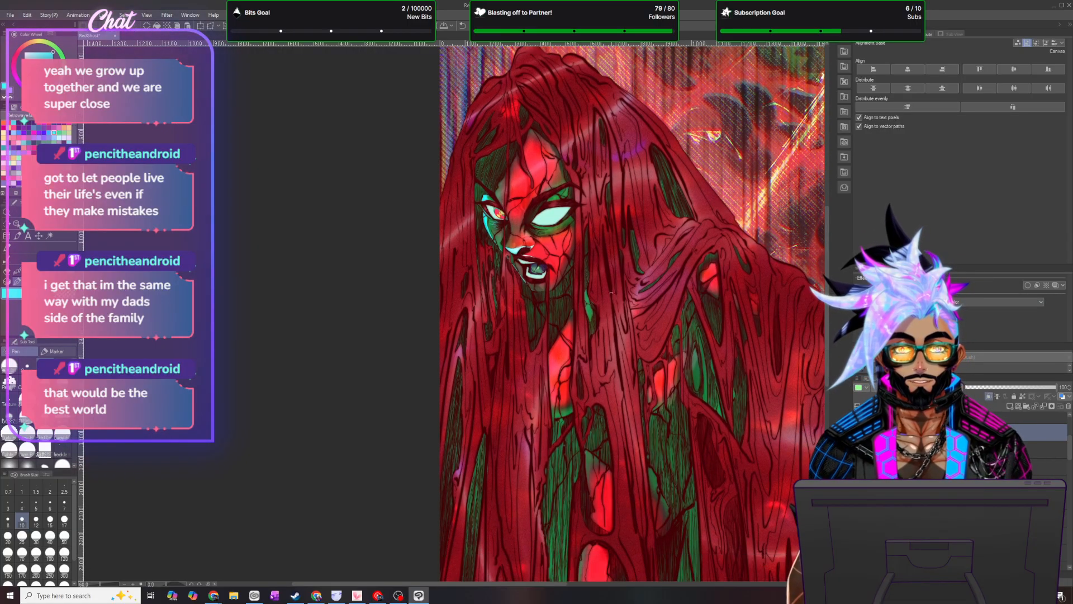
pyautogui.scroll(3, 573, 403)
pyautogui.scroll(3, 573, 403)
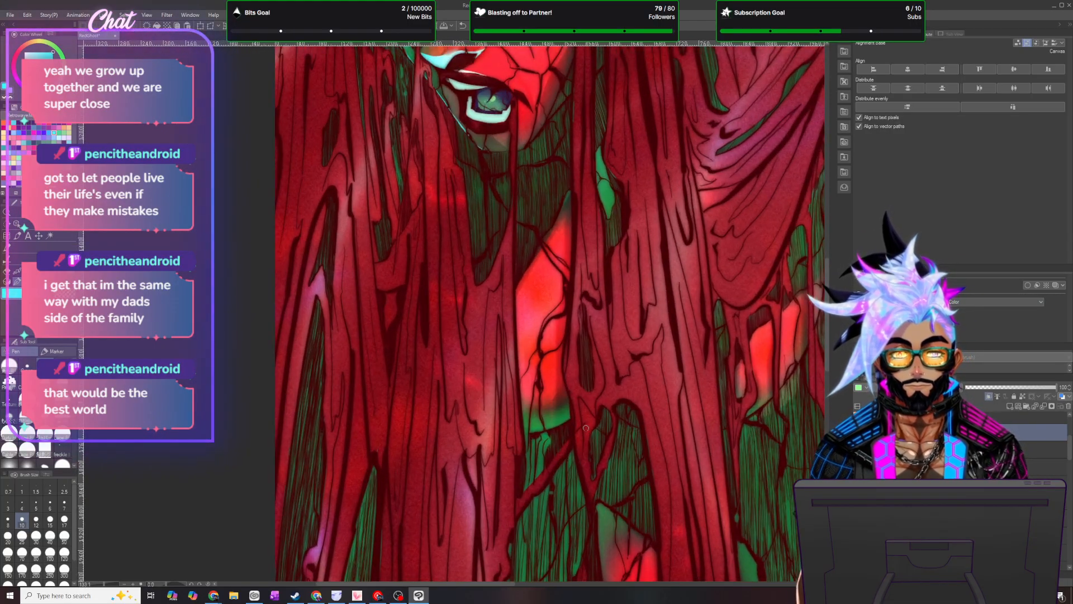
pyautogui.scroll(2, 583, 431)
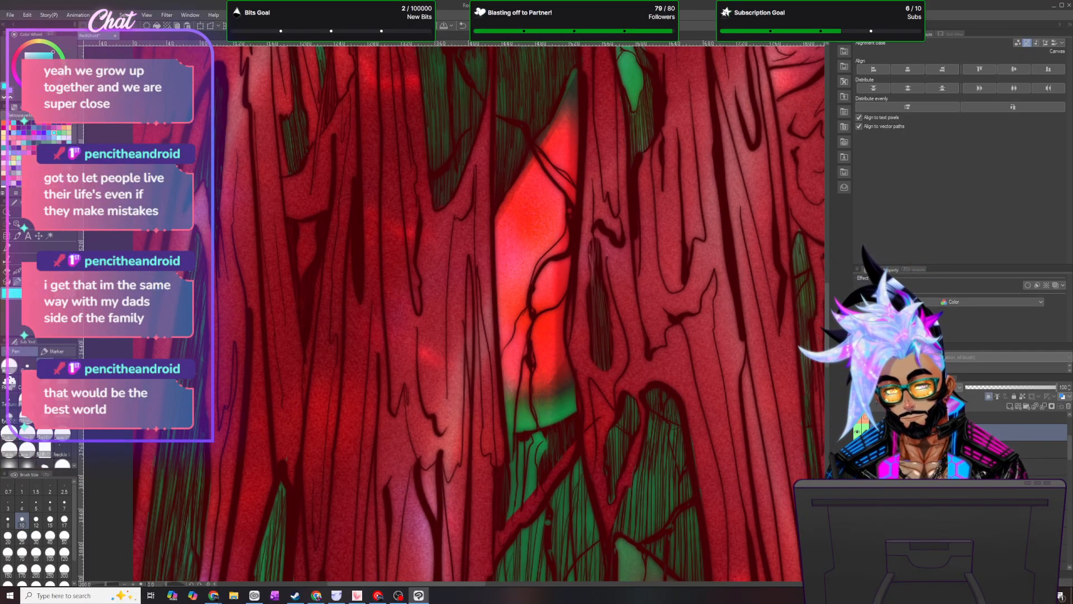
pyautogui.press('m')
pyautogui.moveTo(577, 409)
pyautogui.mouseDown()
pyautogui.moveTo(494, 417)
pyautogui.moveTo(515, 431)
pyautogui.moveTo(585, 402)
pyautogui.mouseUp()
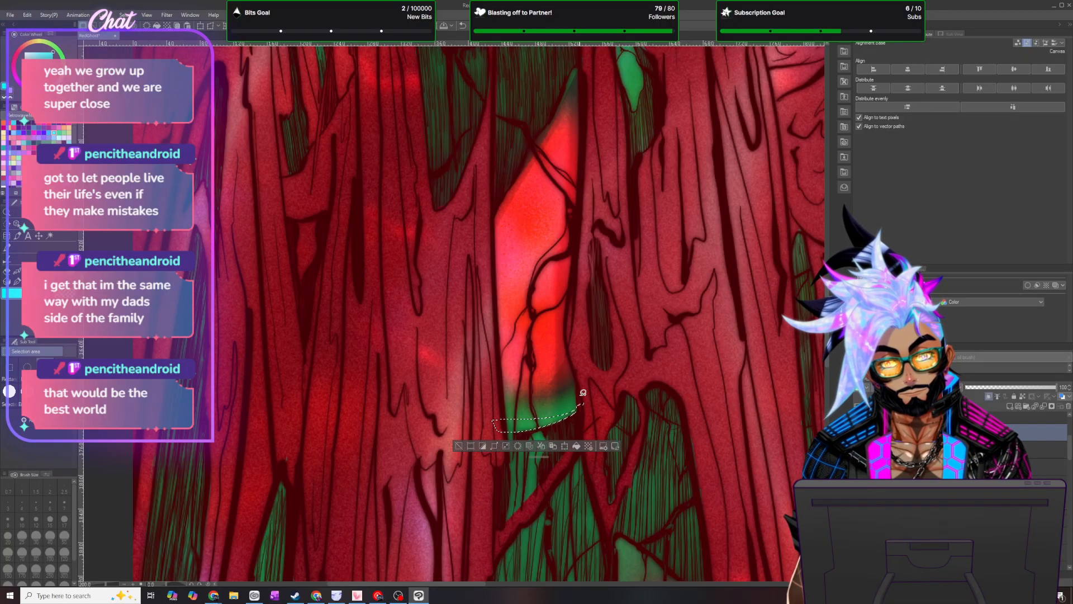
pyautogui.click(576, 447)
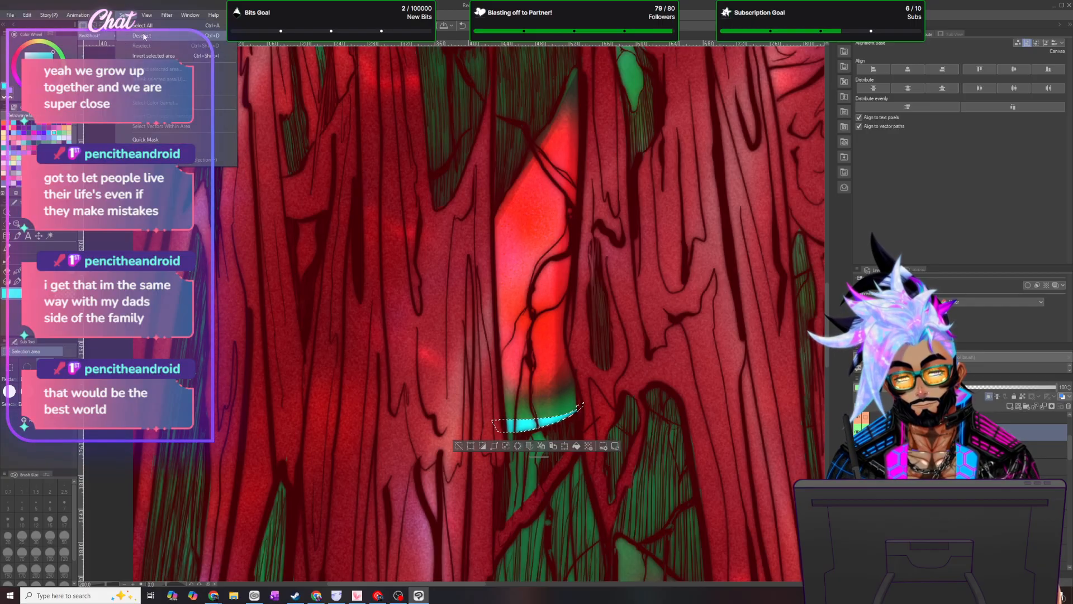
pyautogui.hotkey('ctrl', 'd')
pyautogui.press('b')
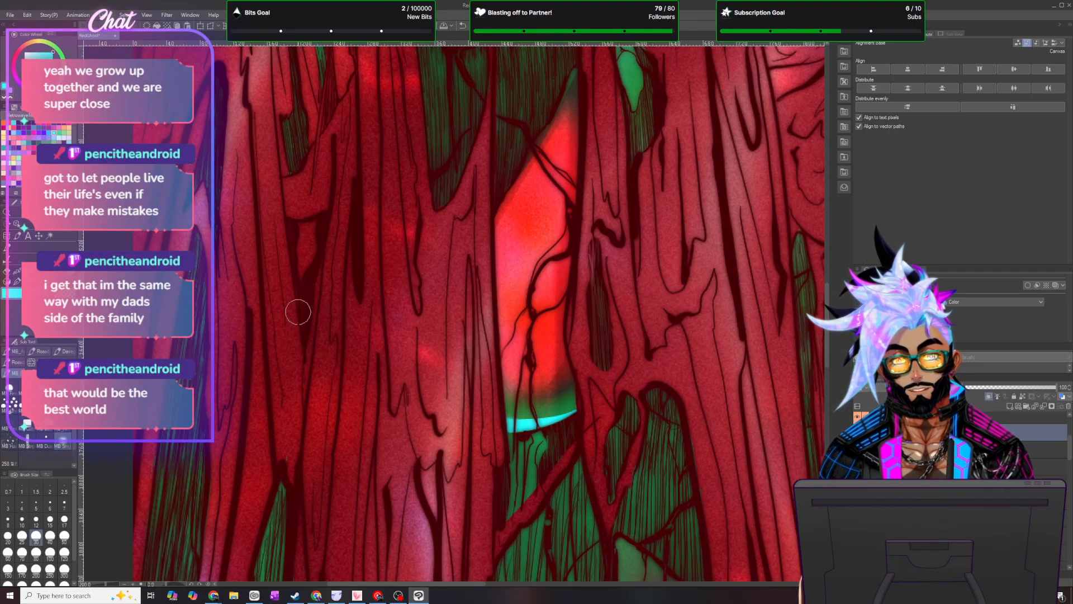
# - Draw small bright highlight dots and ovals on the red skin in the chest opening with the size 10 pen
pyautogui.press('p')
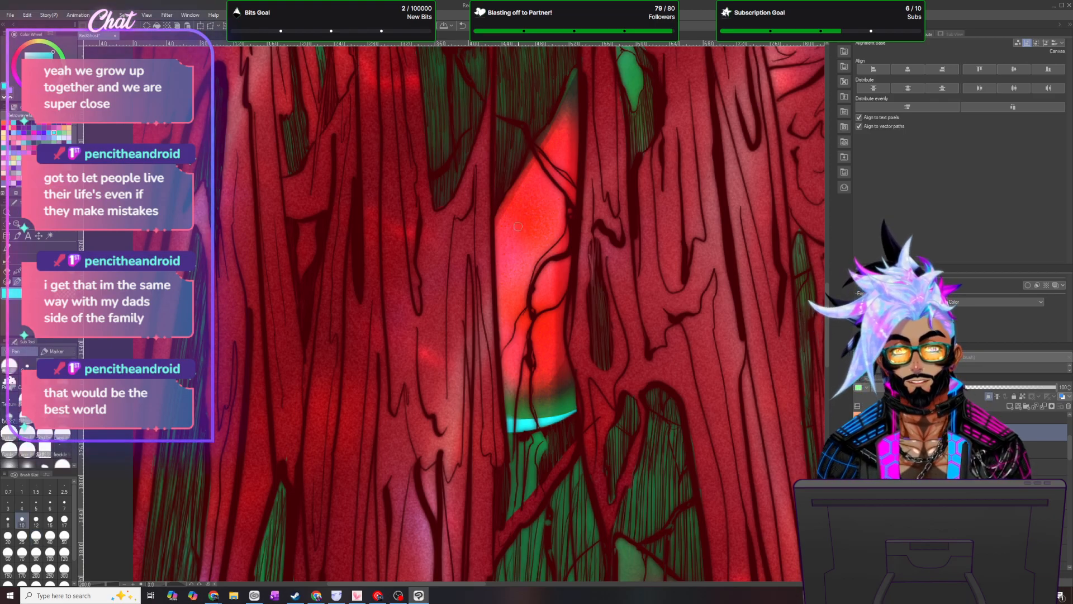
pyautogui.moveTo(514, 258); pyautogui.dragTo(517, 249)
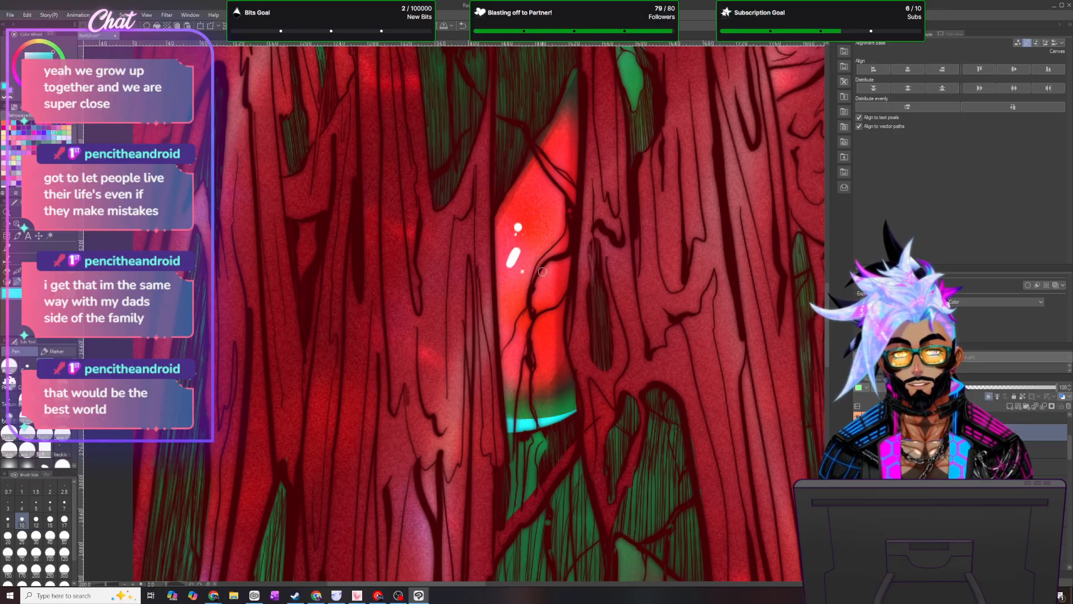
pyautogui.moveTo(556, 270); pyautogui.dragTo(549, 277)
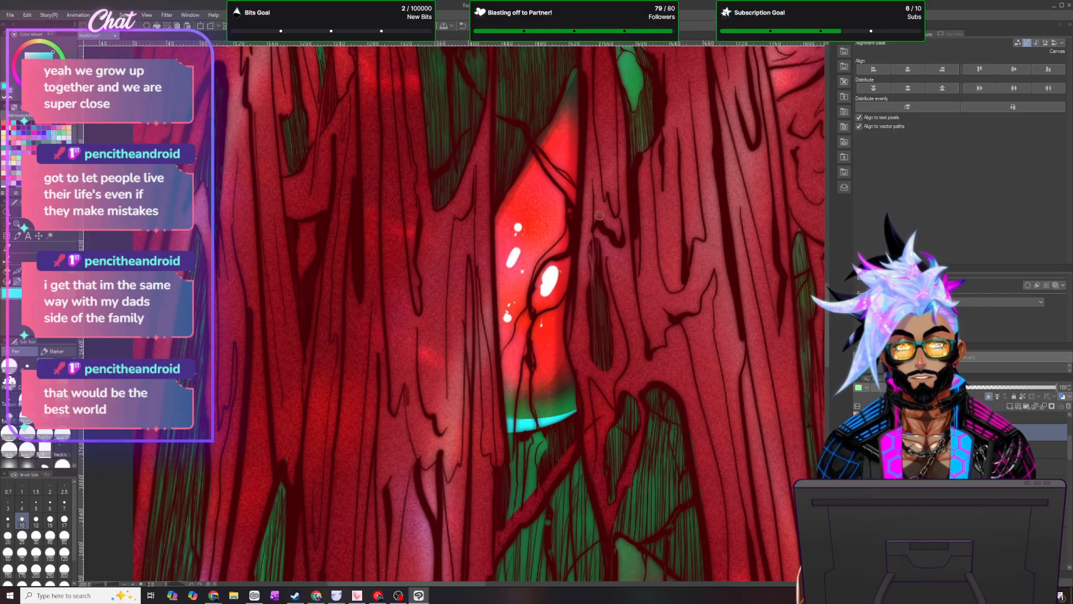
pyautogui.scroll(-5, 610, 173)
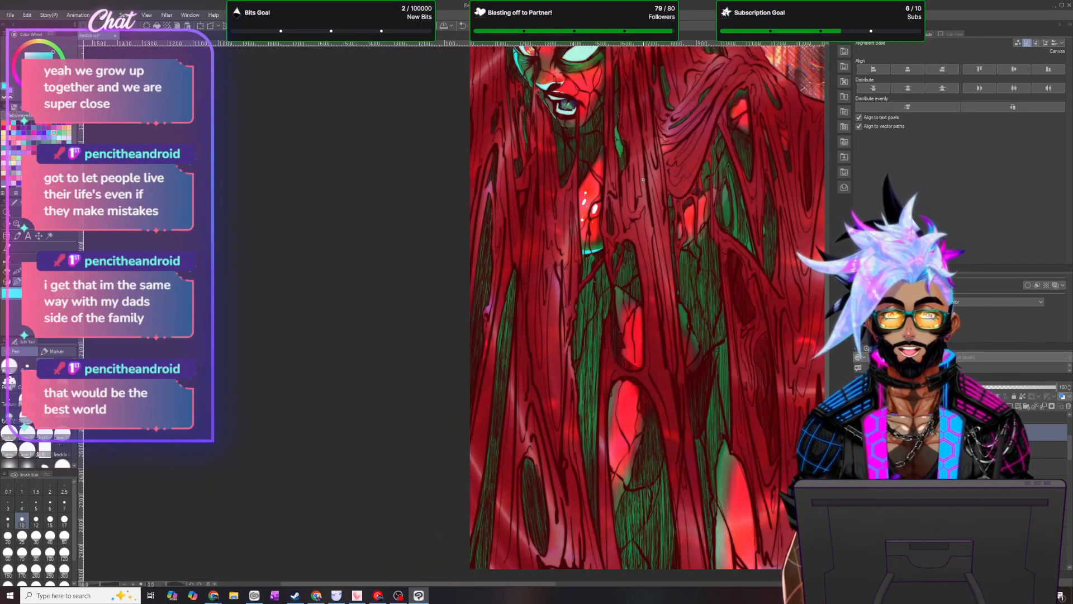
pyautogui.scroll(4, 611, 169)
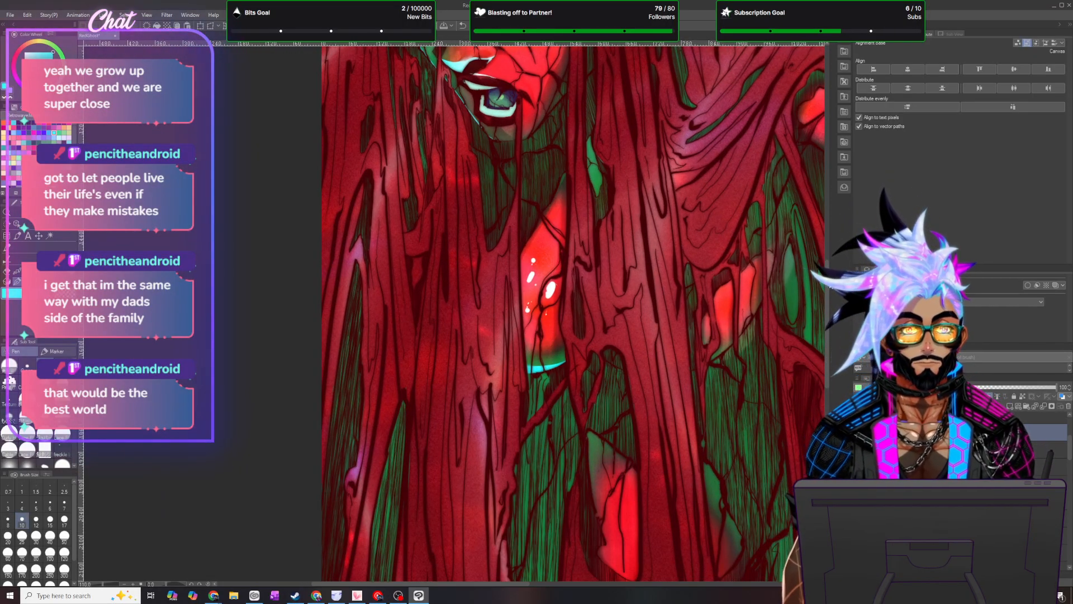
pyautogui.moveTo(828, 280); pyautogui.dragTo(831, 233)
pyautogui.scroll(4, 680, 212)
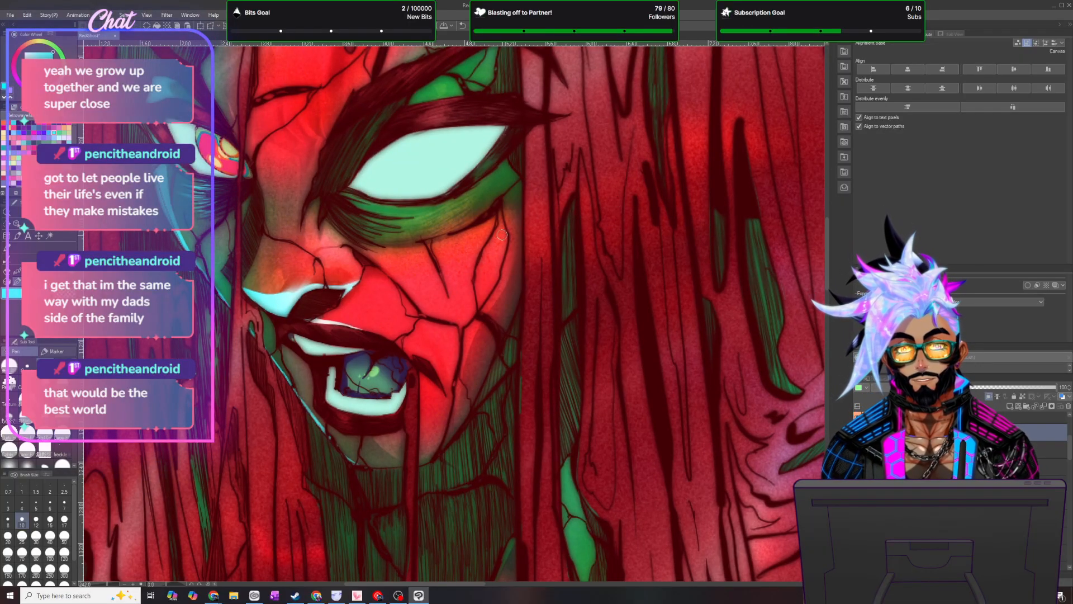
# - Draw small glossy highlights on the cheek below the white eye, beside the mouth corner, and on the nose with the size 10 pen
pyautogui.moveTo(503, 232)
pyautogui.mouseDown()
pyautogui.moveTo(484, 255)
pyautogui.moveTo(508, 228)
pyautogui.moveTo(489, 253)
pyautogui.moveTo(503, 234)
pyautogui.mouseUp()
pyautogui.click(515, 215)
pyautogui.click(472, 268)
pyautogui.moveTo(463, 284); pyautogui.dragTo(457, 294)
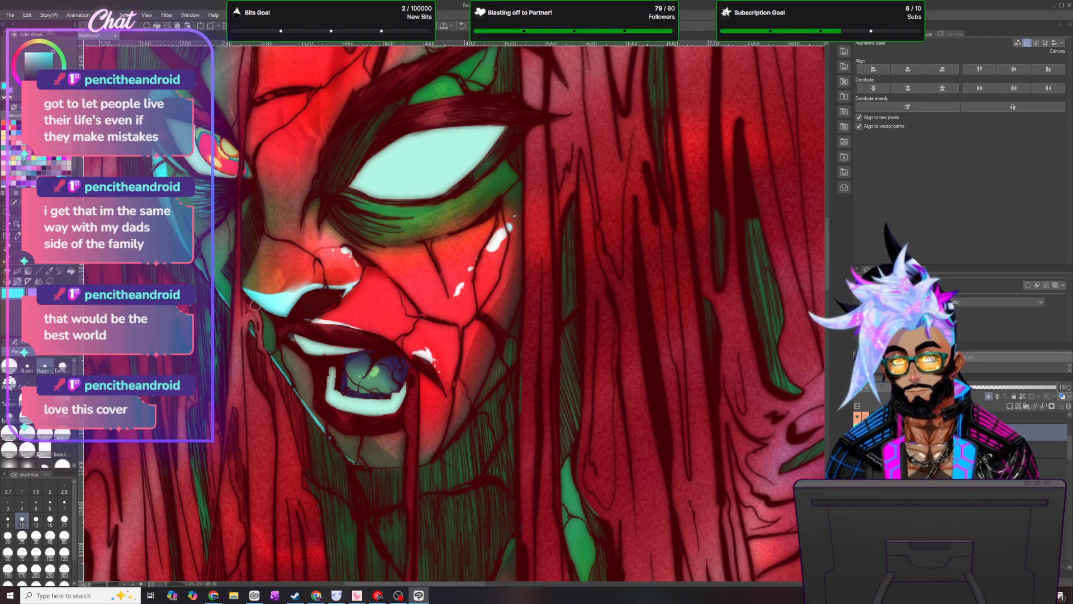
pyautogui.moveTo(283, 274)
pyautogui.mouseDown()
pyautogui.moveTo(300, 241)
pyautogui.moveTo(288, 265)
pyautogui.mouseUp()
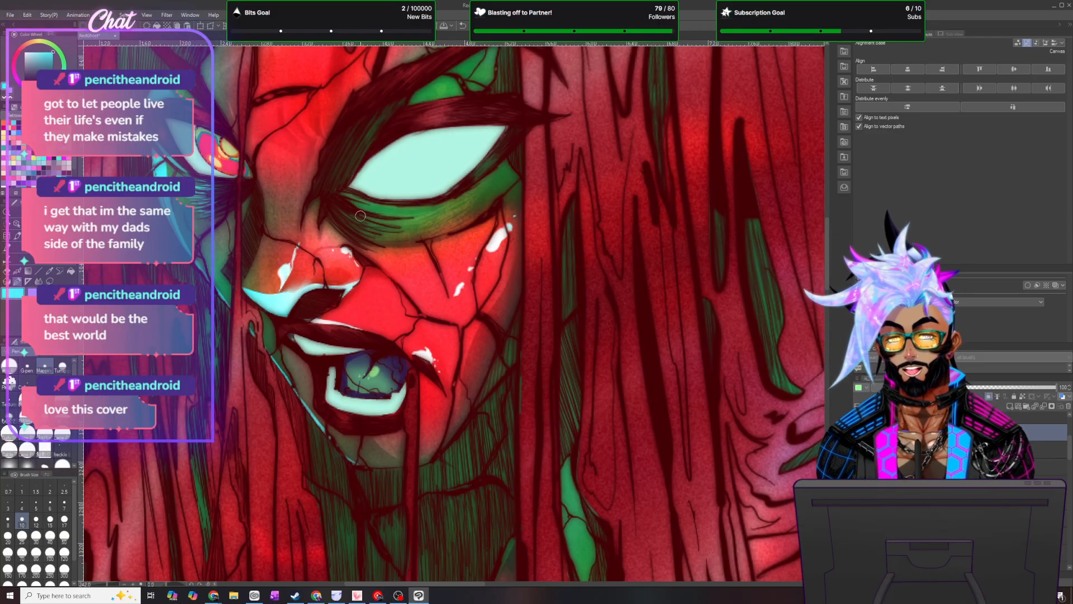
# - Draw thin bright highlight strokes between the eyebrows and down the bridge of the nose, and switch to the blending brush
pyautogui.scroll(-6, 360, 216)
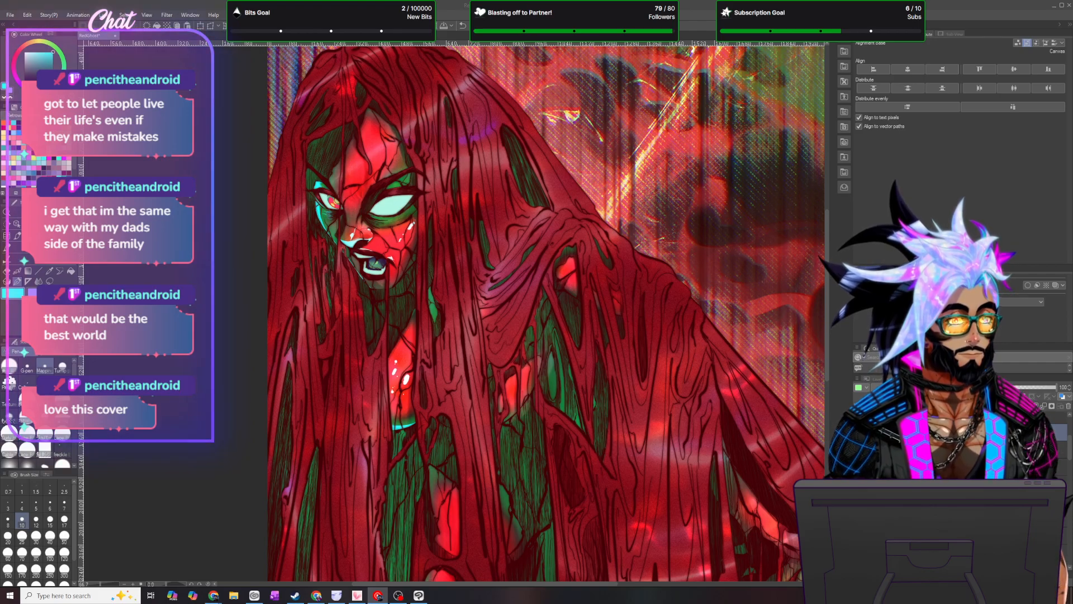
pyautogui.scroll(5, 359, 163)
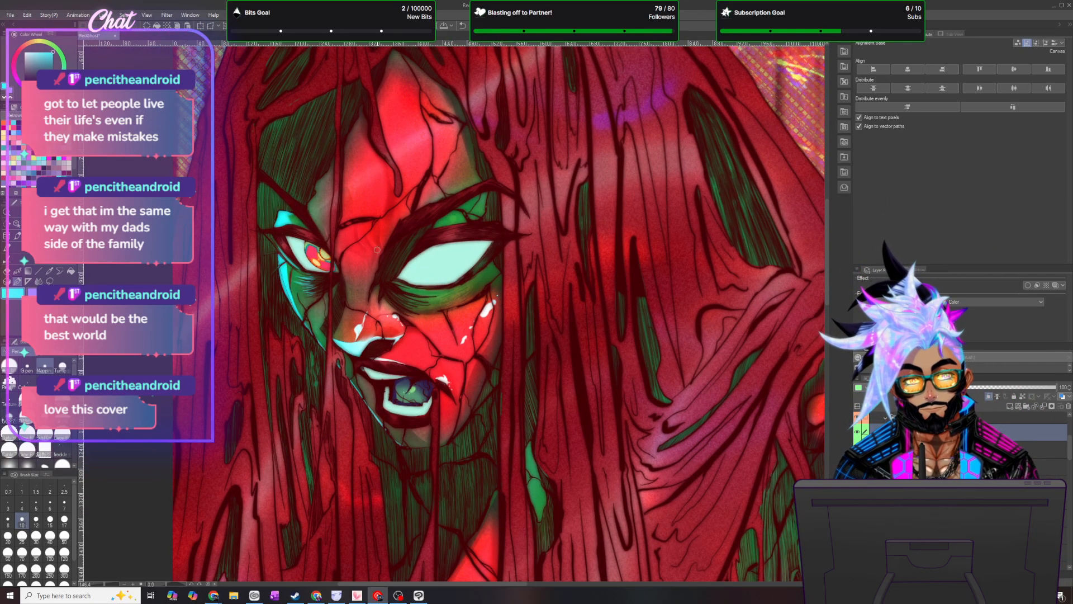
pyautogui.click(378, 248)
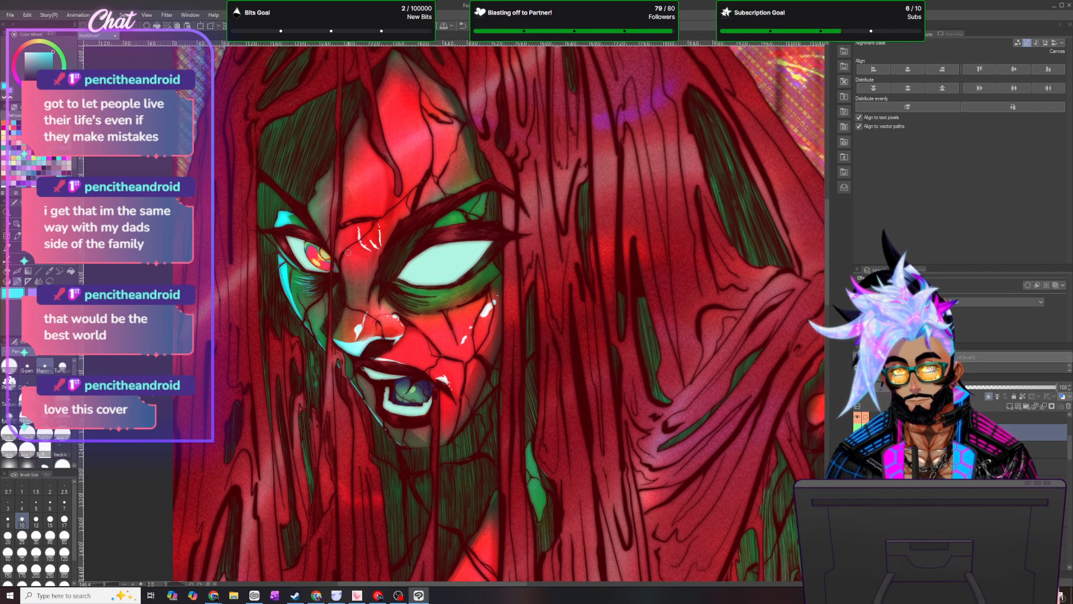
pyautogui.moveTo(361, 268); pyautogui.dragTo(366, 292)
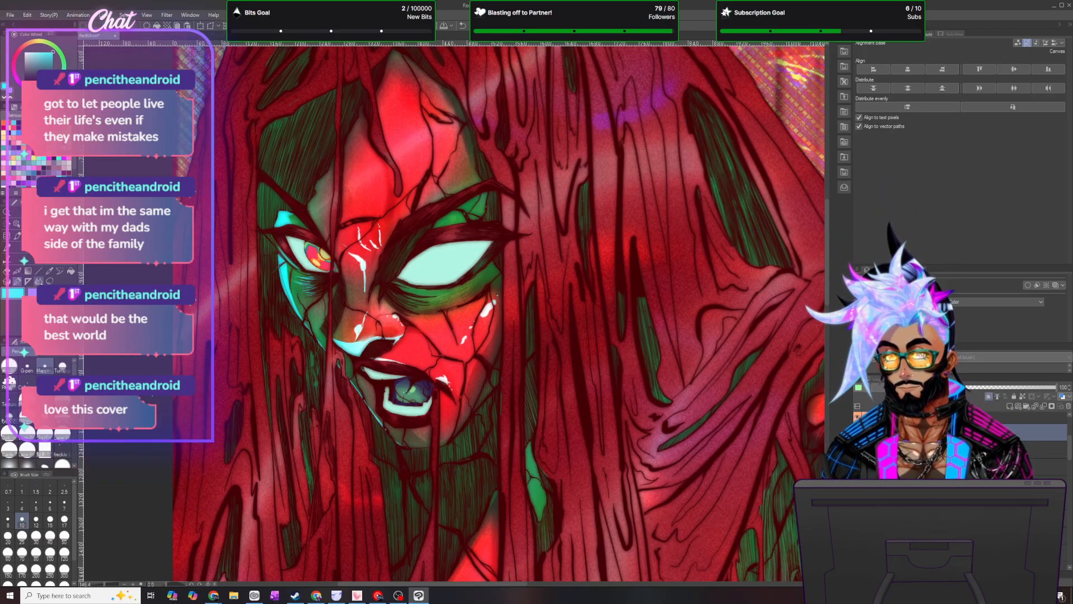
pyautogui.click(39, 282)
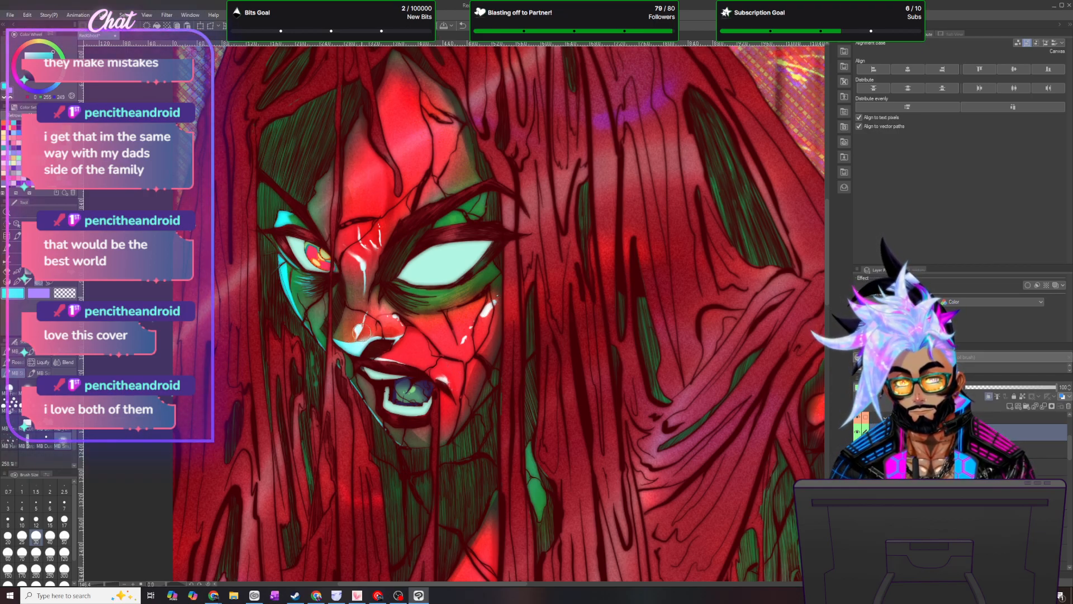
# - Draw bright highlight streaks and a thin line along the cracks on the red forehead with the size 10 pen, and soften them
pyautogui.scroll(-10, 496, 386)
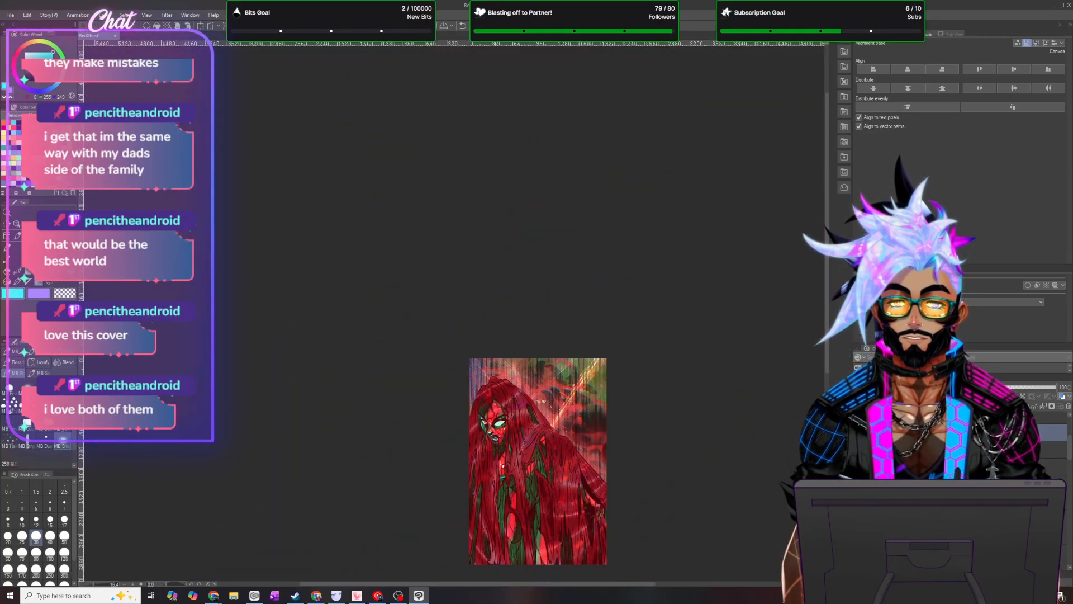
pyautogui.scroll(6, 503, 414)
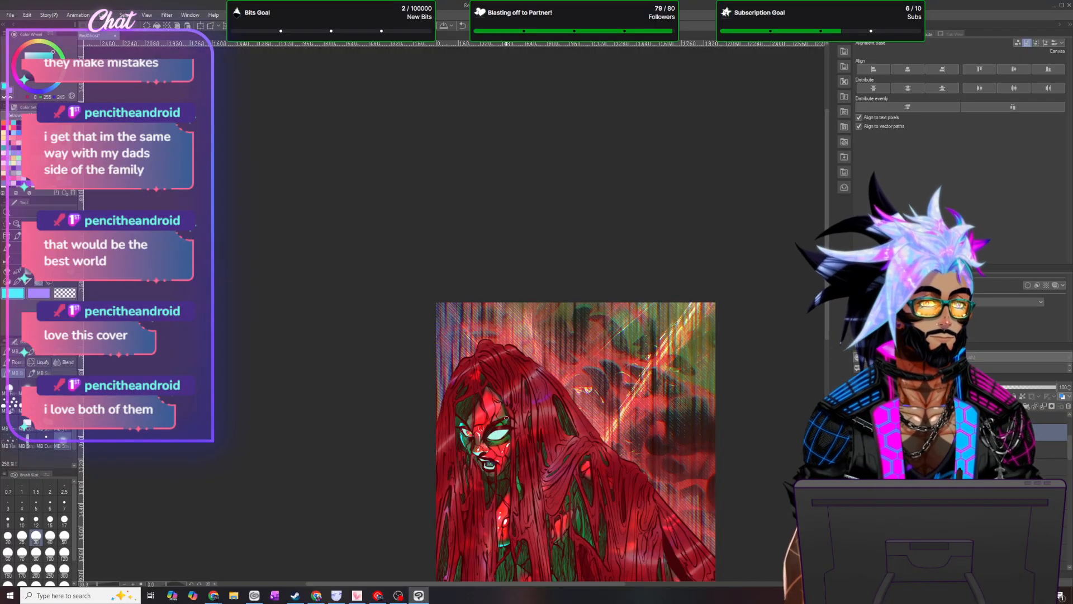
pyautogui.scroll(3, 505, 418)
pyautogui.scroll(5, 536, 427)
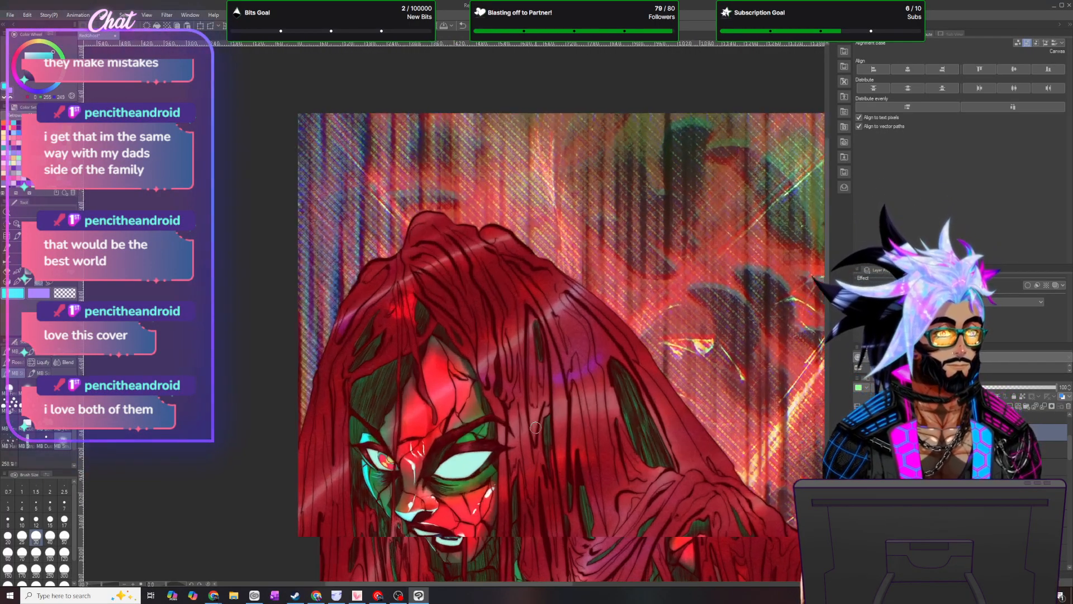
pyautogui.scroll(2, 430, 435)
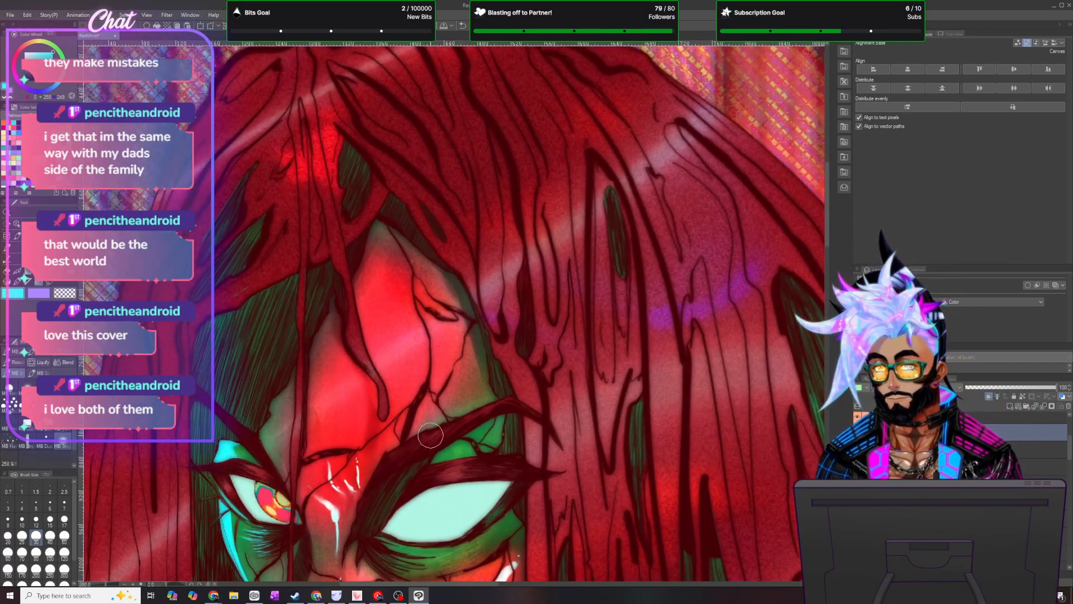
pyautogui.click(17, 284)
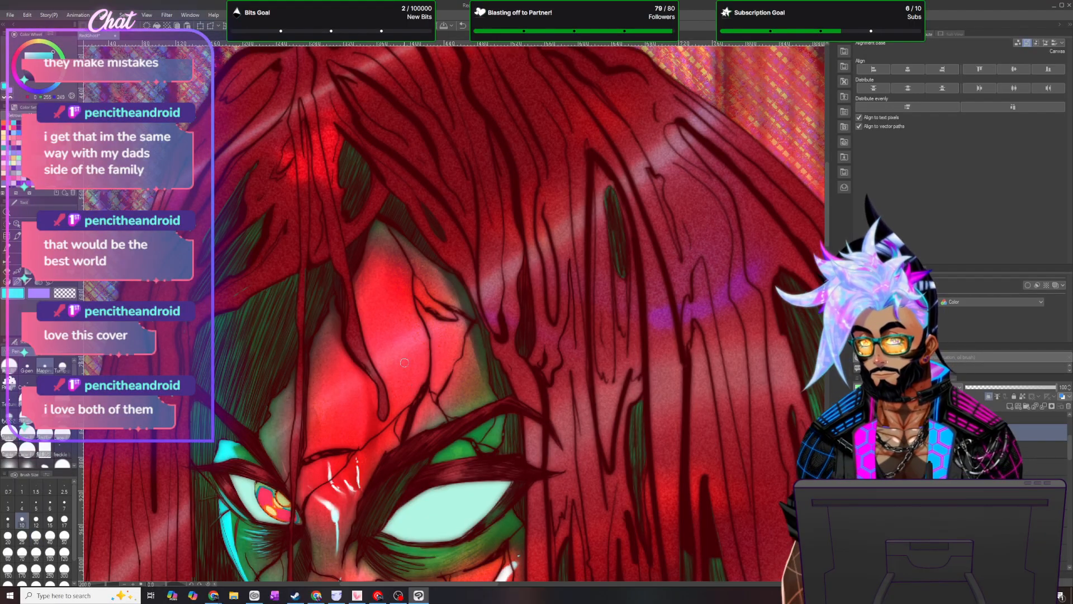
pyautogui.moveTo(408, 387)
pyautogui.mouseDown()
pyautogui.moveTo(431, 350)
pyautogui.moveTo(411, 270)
pyautogui.mouseUp()
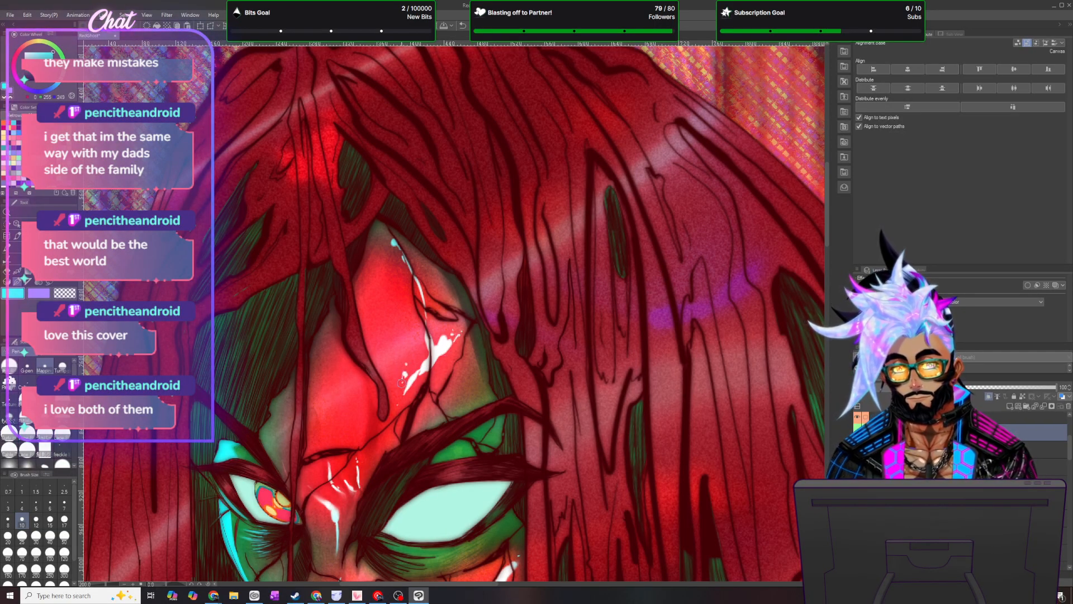
pyautogui.click(38, 282)
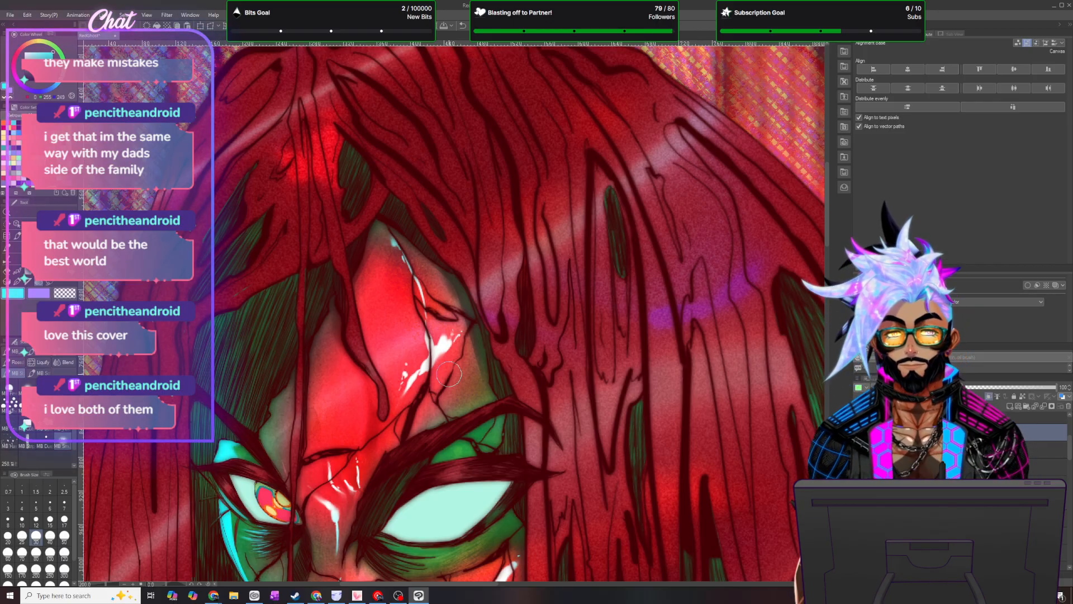
# - Draw fine cyan highlight strokes on the green shadow beneath the white eye with the size 10 pen
pyautogui.scroll(-5, 449, 373)
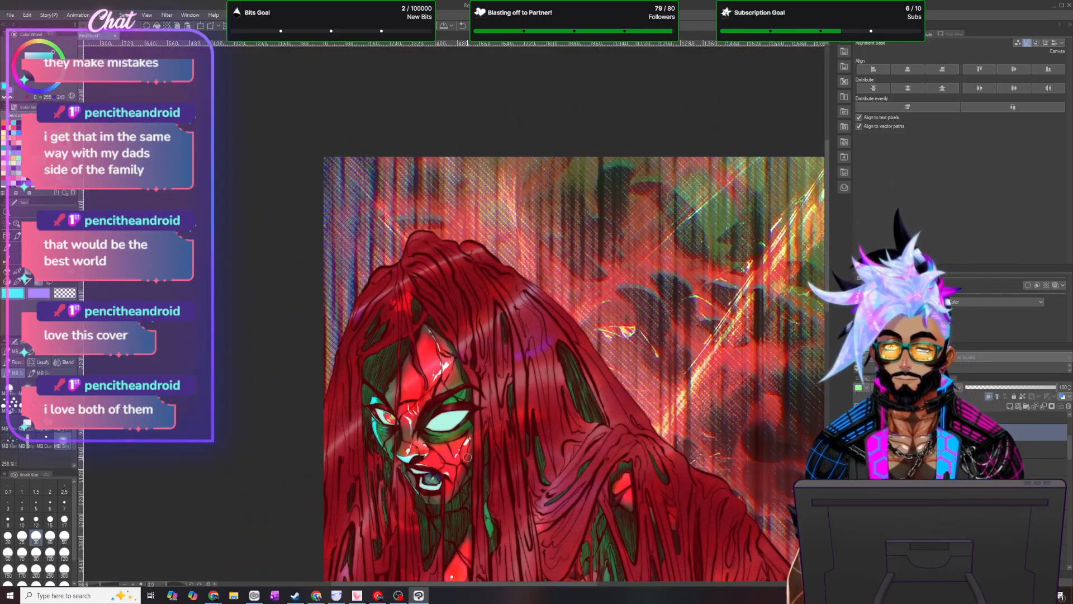
pyautogui.scroll(6, 468, 457)
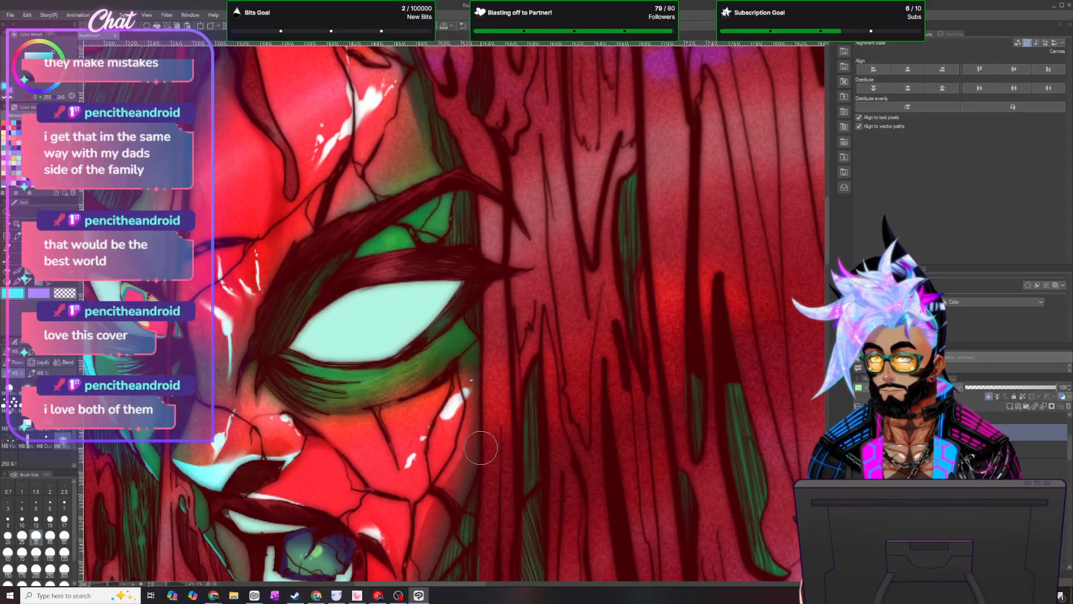
pyautogui.press('p')
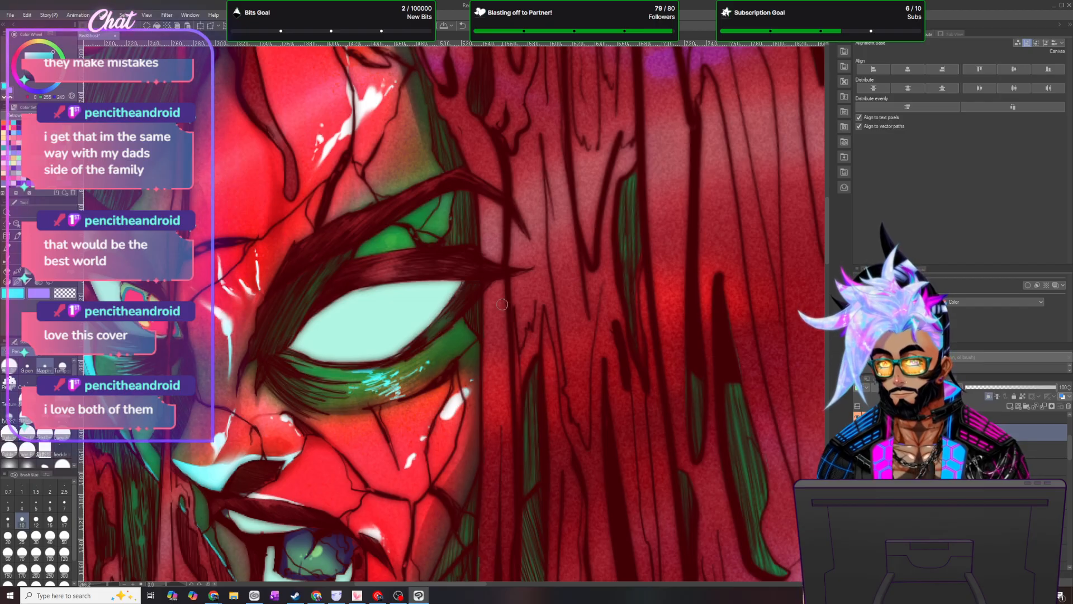
# - Save the artwork
pyautogui.hotkey('ctrl', '-')
pyautogui.hotkey('ctrl', '-')
pyautogui.hotkey('ctrl', '-')
pyautogui.hotkey('ctrl', '-')
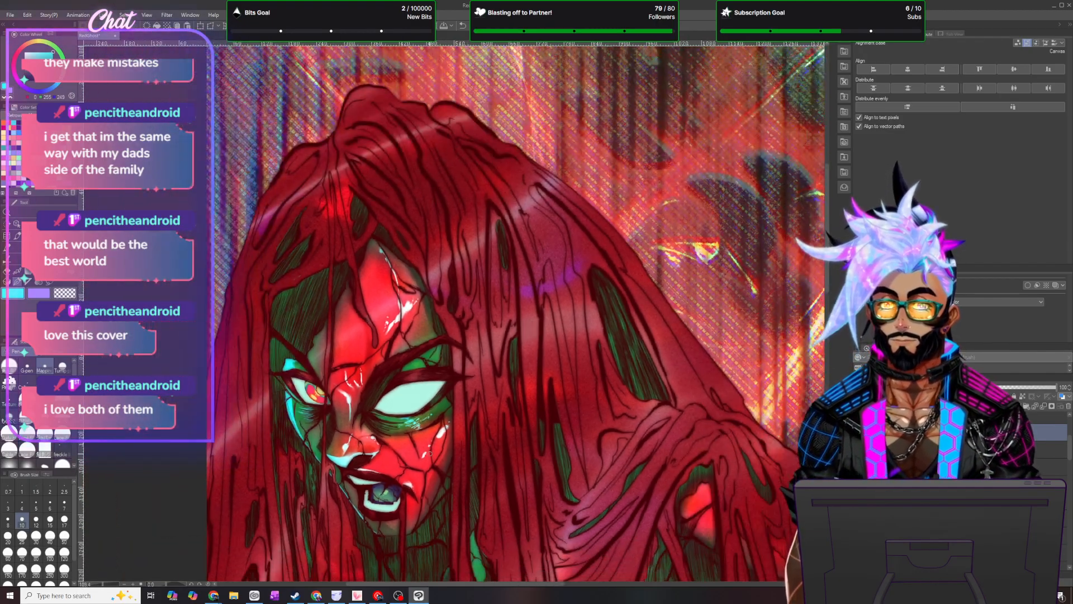
pyautogui.hotkey('ctrl', '+')
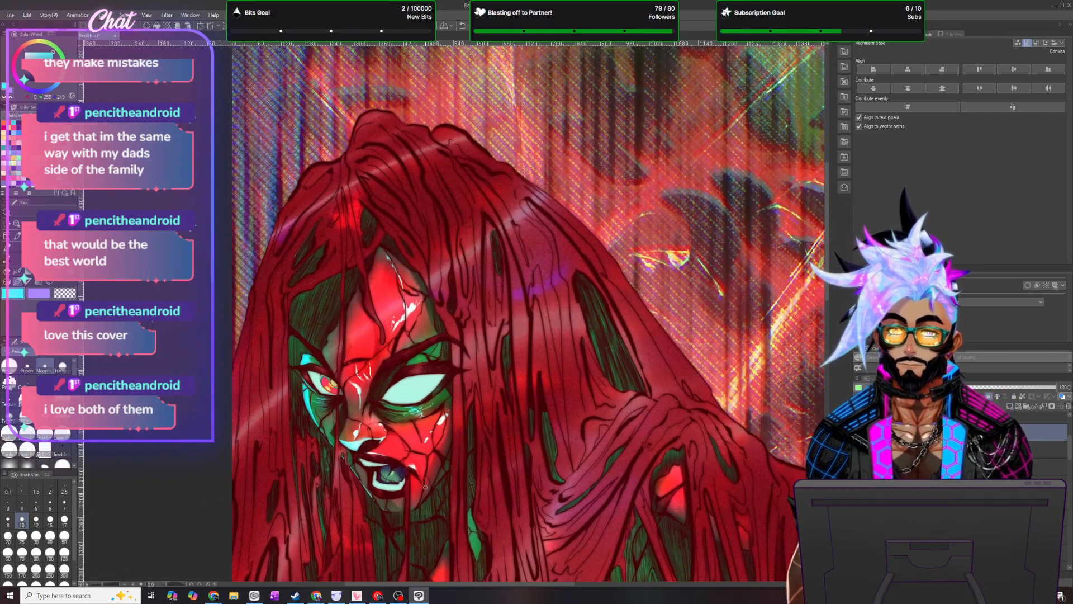
pyautogui.click(11, 15)
pyautogui.click(30, 79)
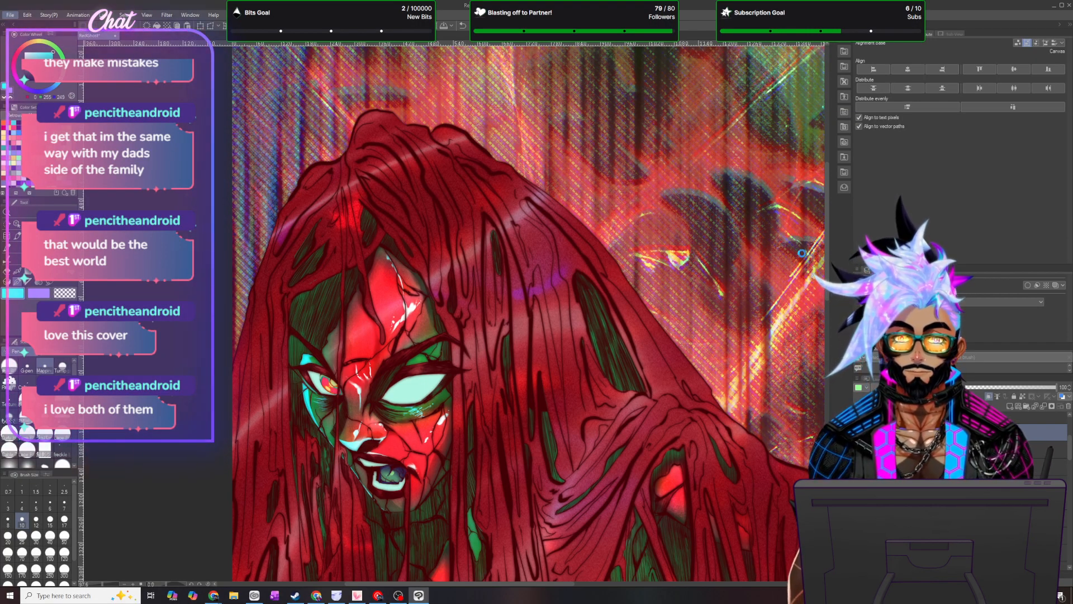
# - Lasso a thin crescent along the lower edge of the red torso opening below the shoulder folds, fill it with cyan, and deselect it
pyautogui.moveTo(827, 211); pyautogui.dragTo(828, 228)
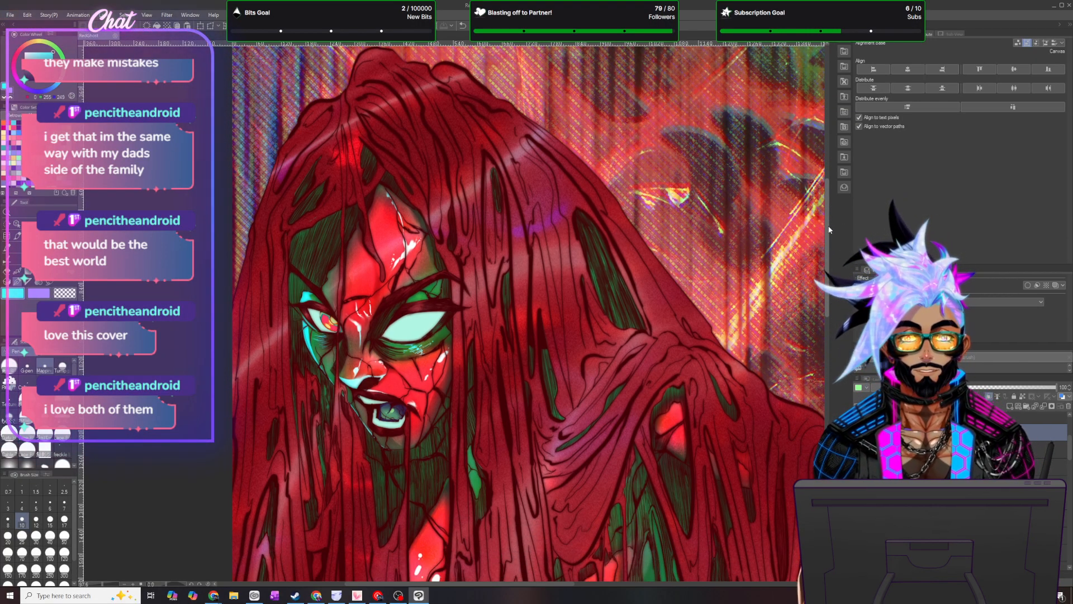
pyautogui.scroll(1, 424, 387)
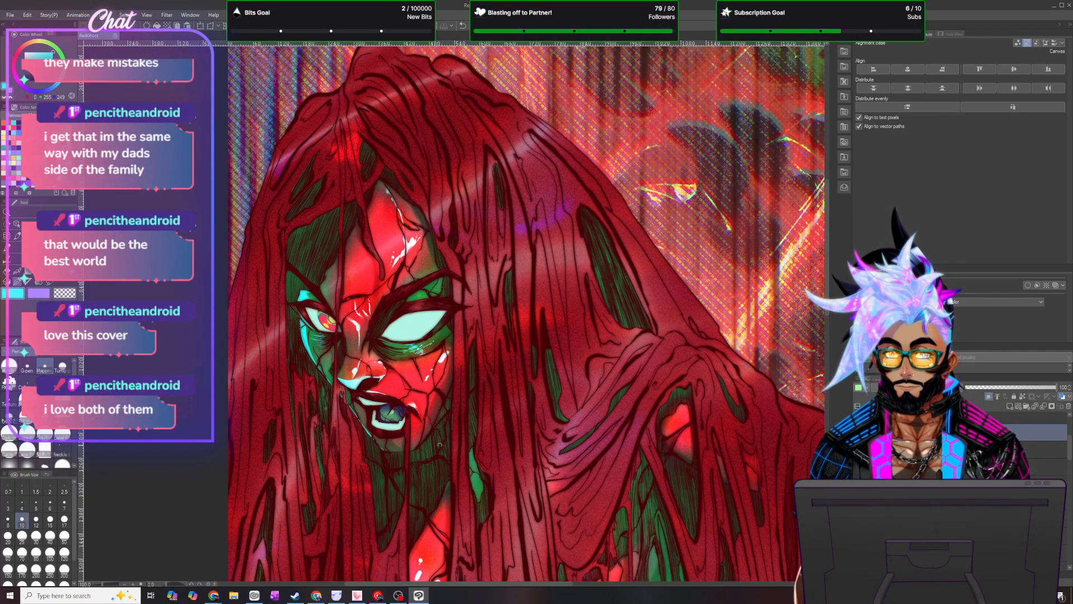
pyautogui.scroll(4, 437, 449)
pyautogui.scroll(-7, 437, 449)
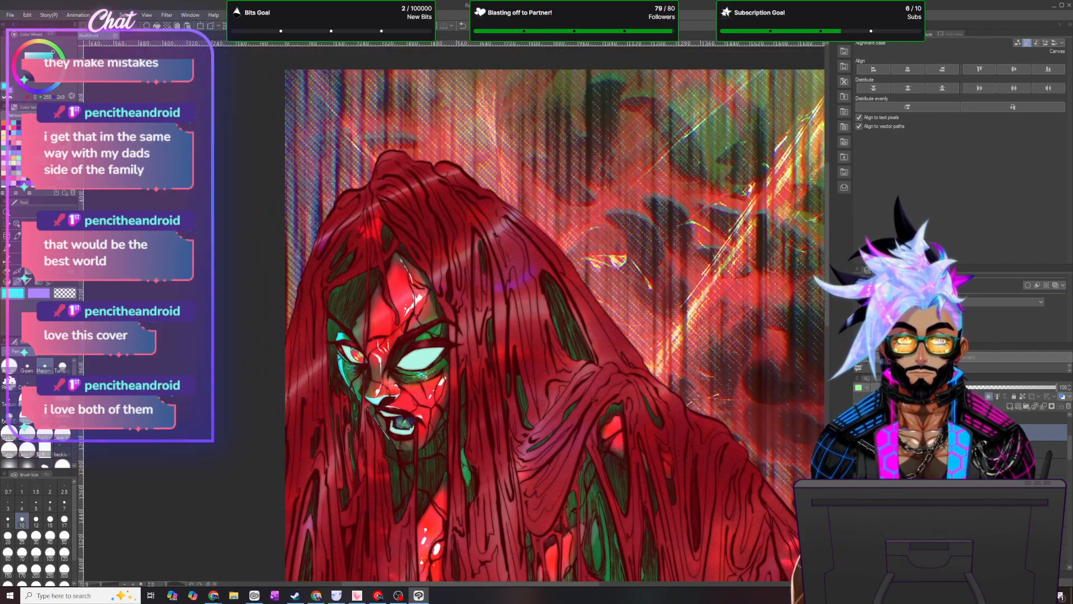
pyautogui.moveTo(827, 250); pyautogui.dragTo(831, 342)
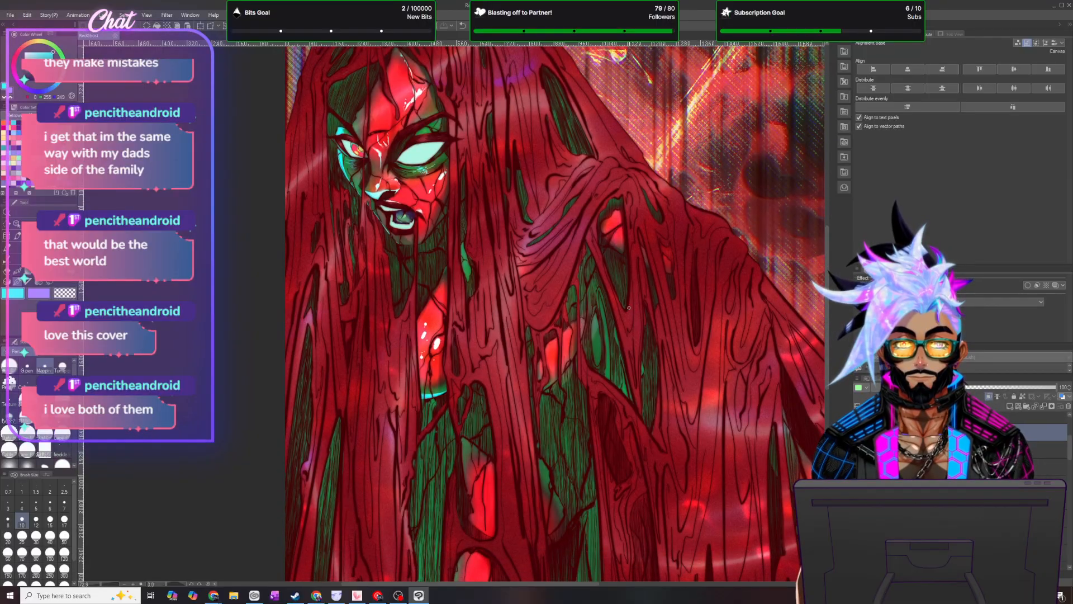
pyautogui.scroll(8, 623, 342)
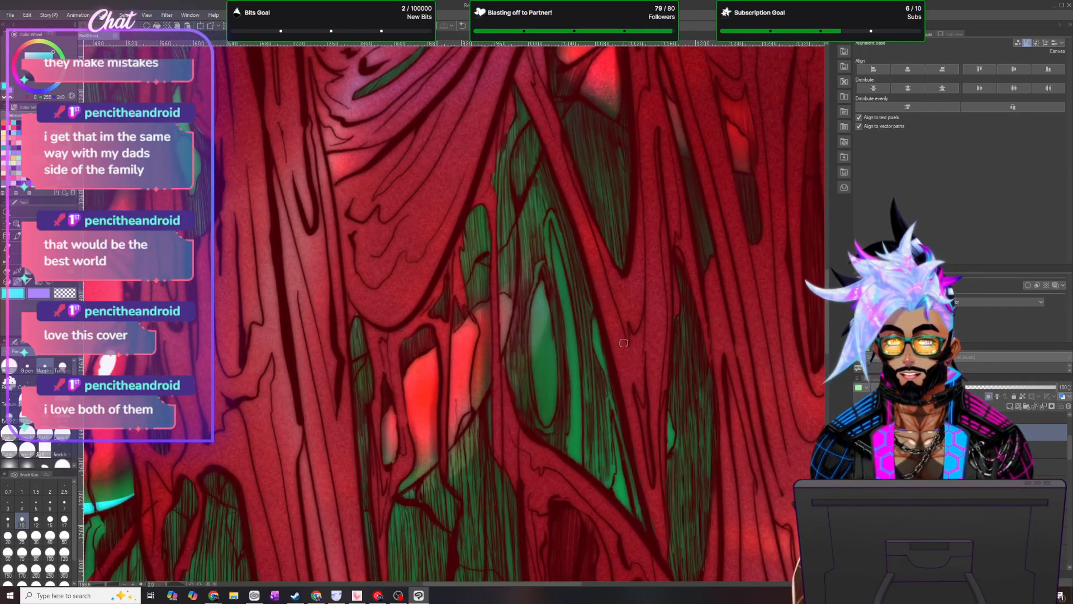
pyautogui.press('m')
pyautogui.moveTo(389, 490)
pyautogui.mouseDown()
pyautogui.moveTo(483, 375)
pyautogui.moveTo(518, 274)
pyautogui.moveTo(518, 218)
pyautogui.moveTo(515, 314)
pyautogui.moveTo(493, 387)
pyautogui.moveTo(435, 473)
pyautogui.moveTo(380, 507)
pyautogui.moveTo(358, 500)
pyautogui.moveTo(401, 482)
pyautogui.mouseUp()
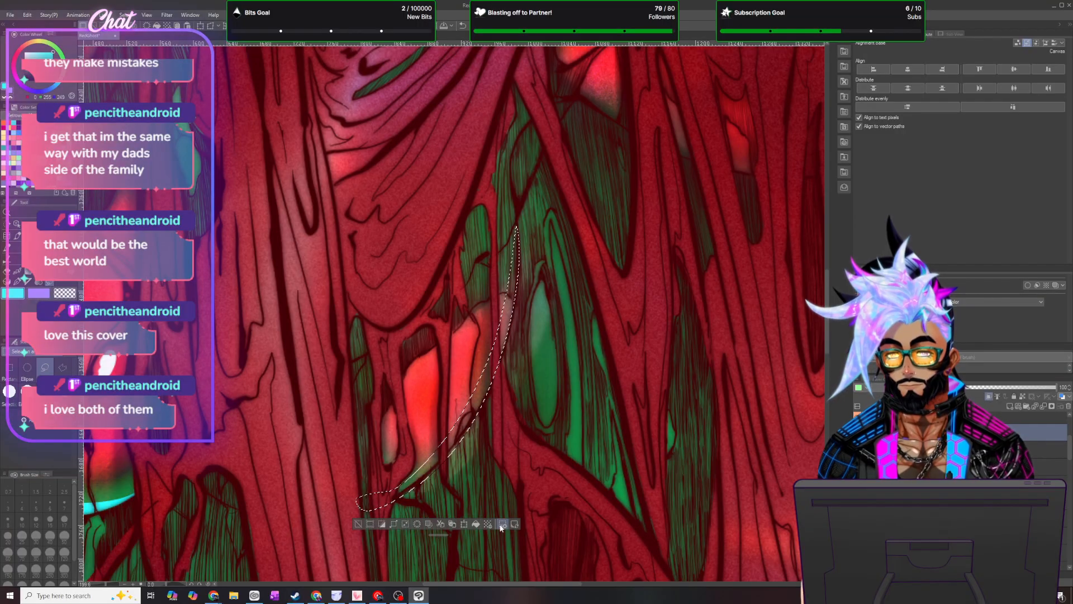
pyautogui.click(476, 524)
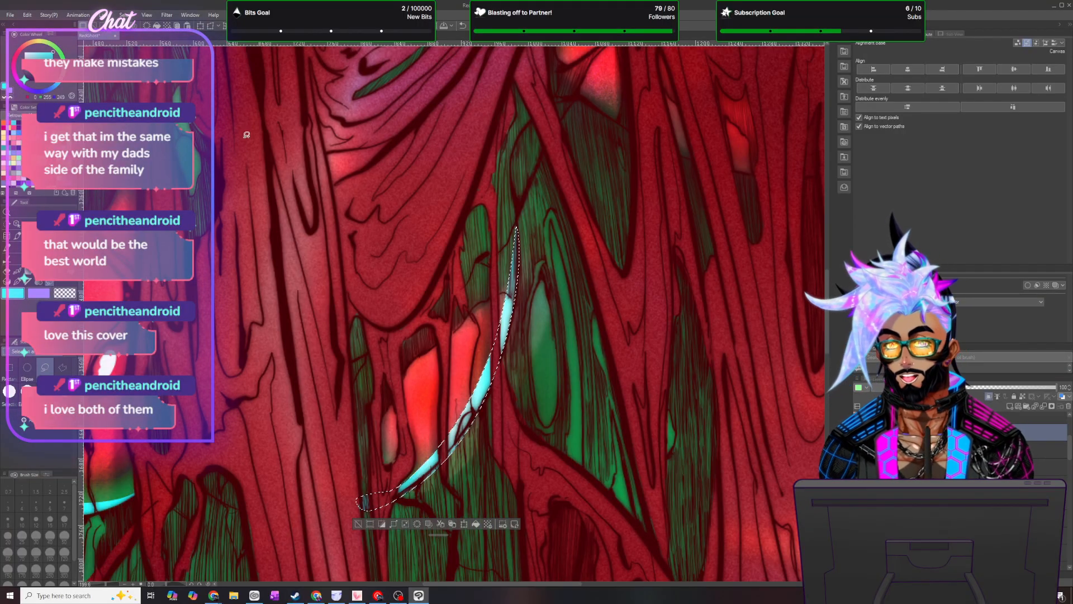
pyautogui.hotkey('ctrl', 'd')
# - Soften the edges and lower tip of the cyan crescent on the torso opening with the blending brush
pyautogui.click(46, 284)
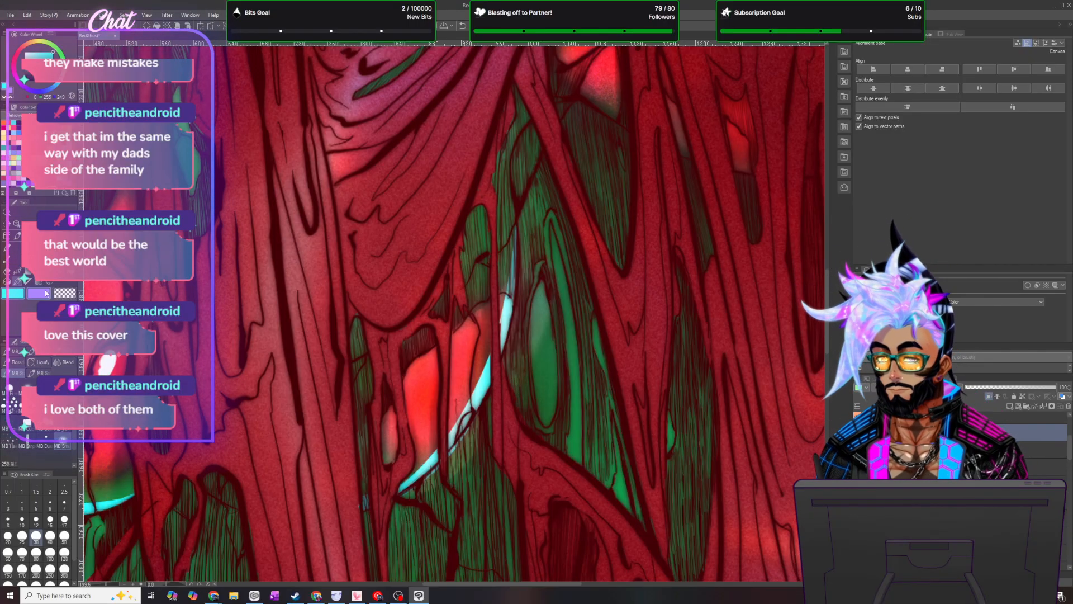
pyautogui.press('p')
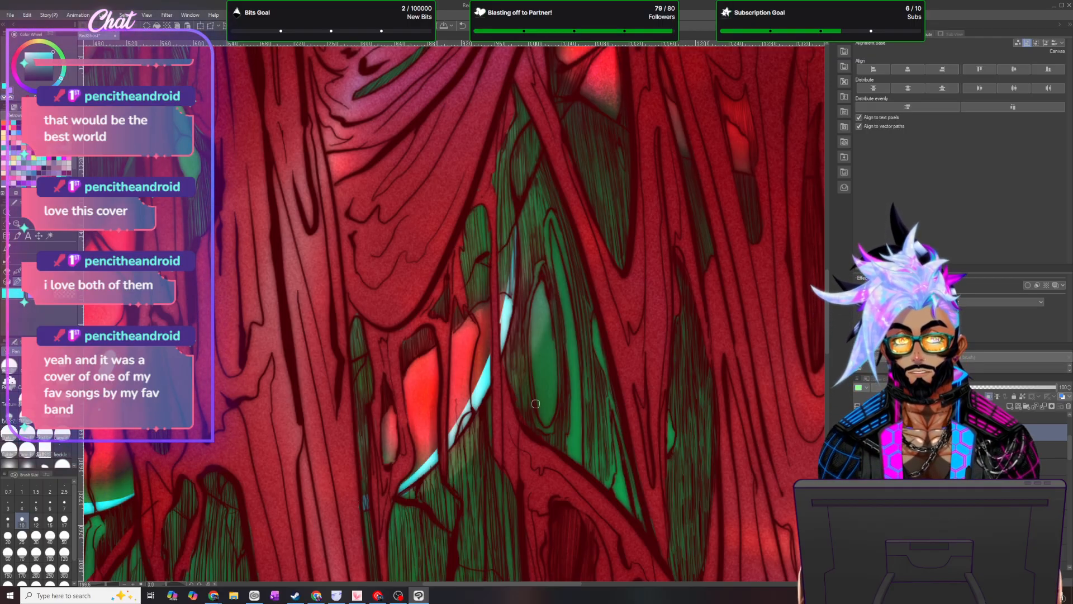
pyautogui.scroll(-5, 632, 255)
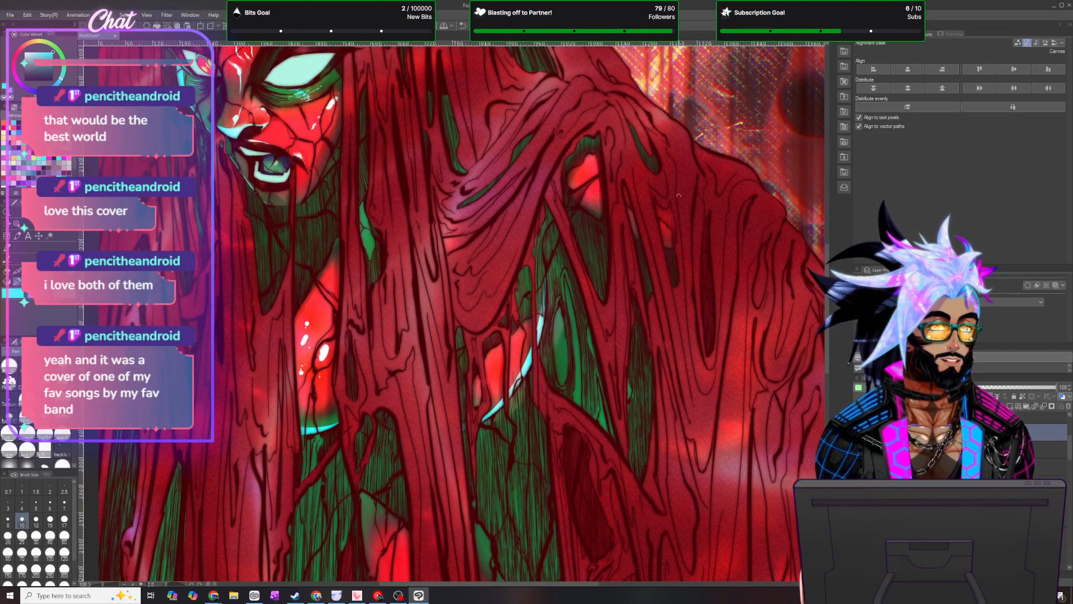
pyautogui.press('b')
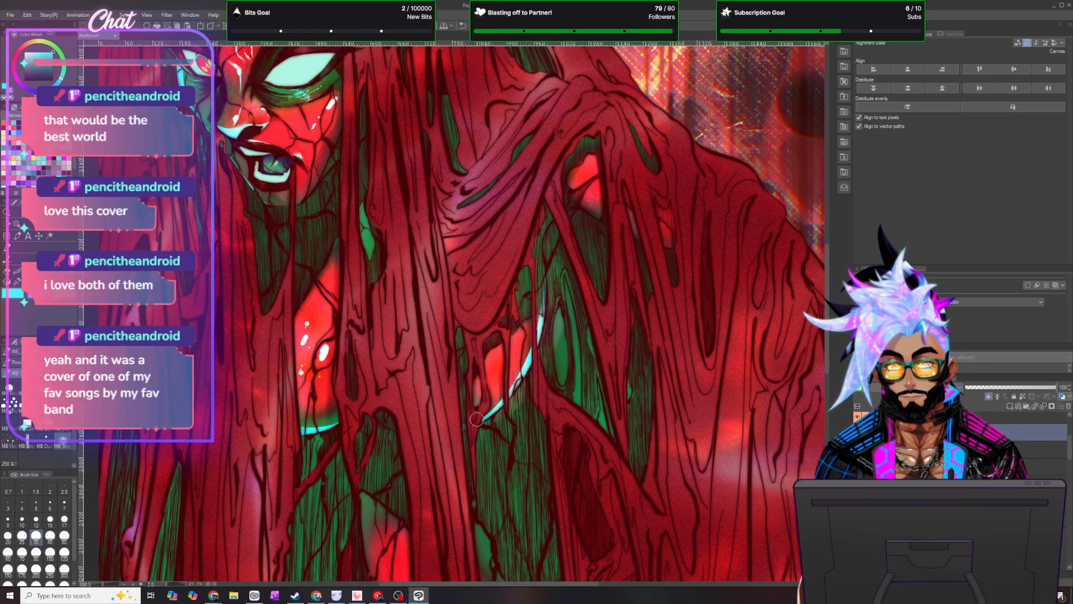
# - Draw small oval and streak highlights on the red skin above the cyan crescent with the size 10 pen, and blend them
pyautogui.click(17, 303)
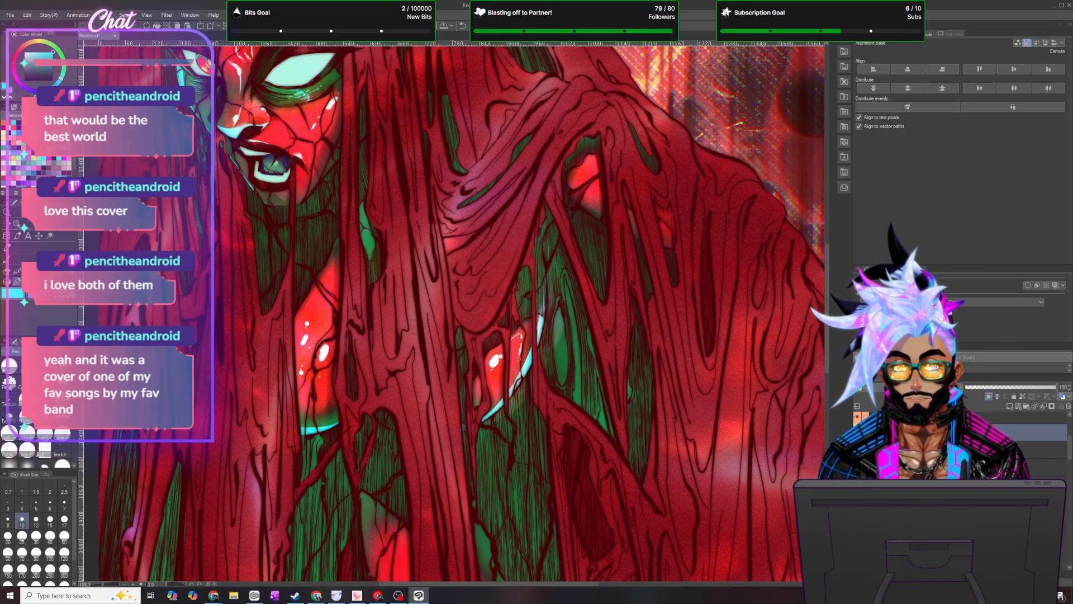
pyautogui.moveTo(495, 362); pyautogui.dragTo(502, 361)
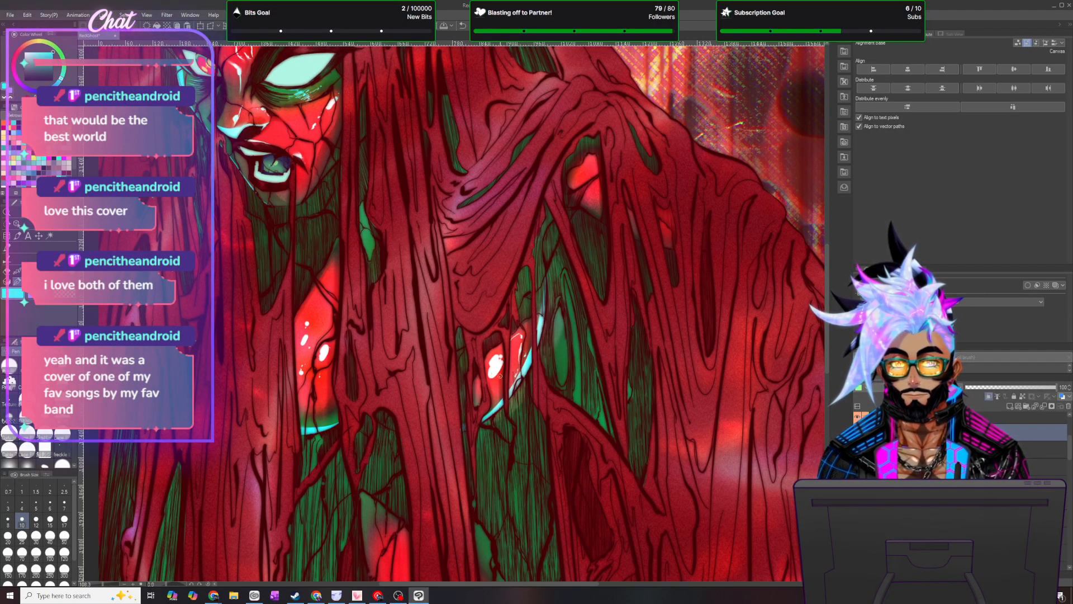
pyautogui.press('b')
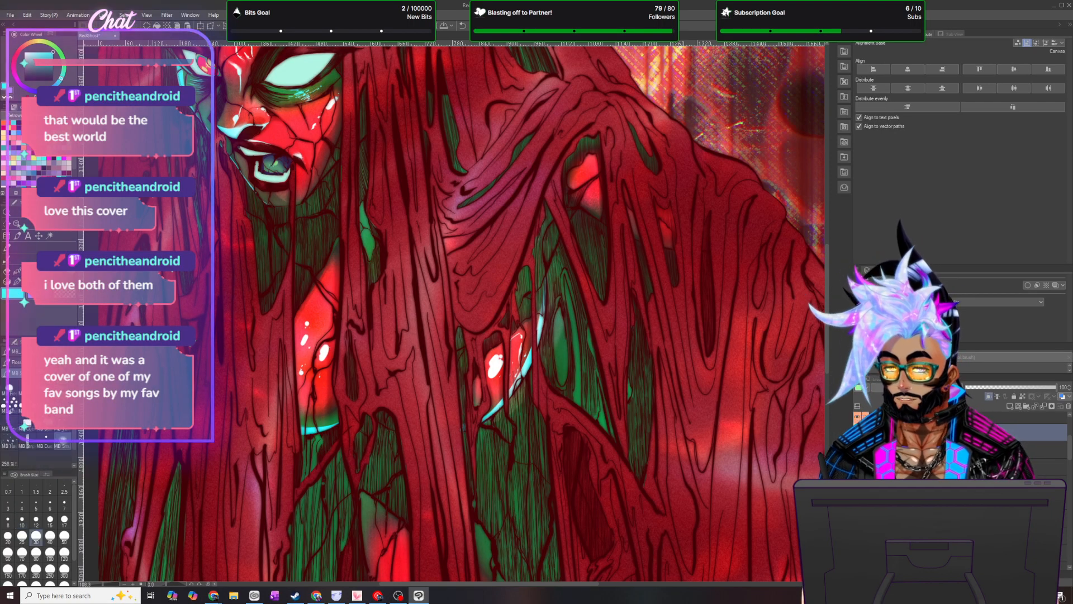
pyautogui.moveTo(497, 374); pyautogui.dragTo(497, 361)
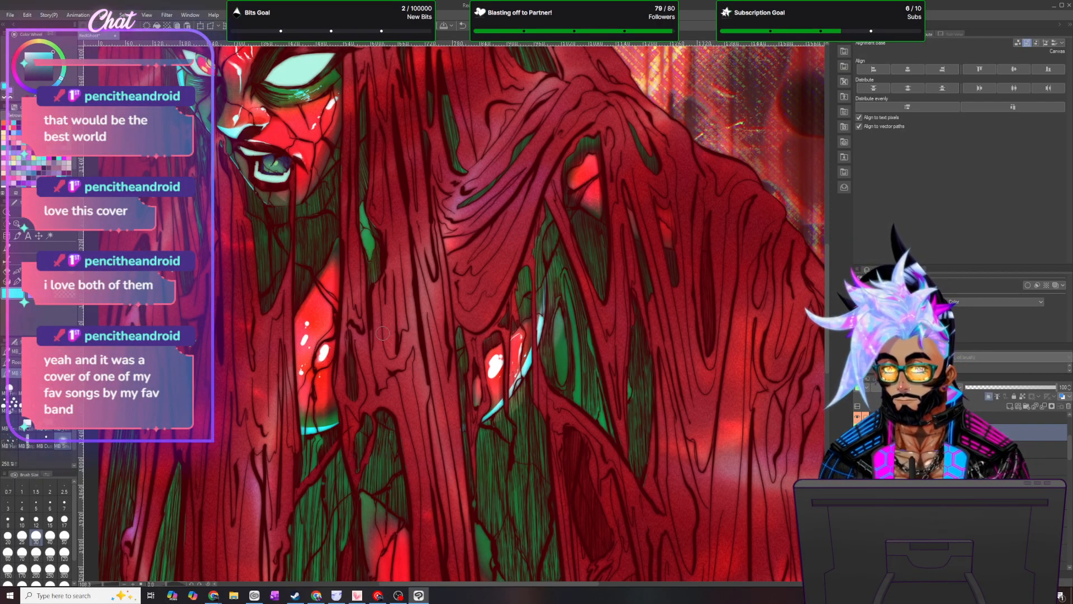
# - Draw small white highlights on the red skin inside the shoulder opening with the size 10 pen, and blend them
pyautogui.scroll(-1, 504, 460)
pyautogui.scroll(-3, 503, 460)
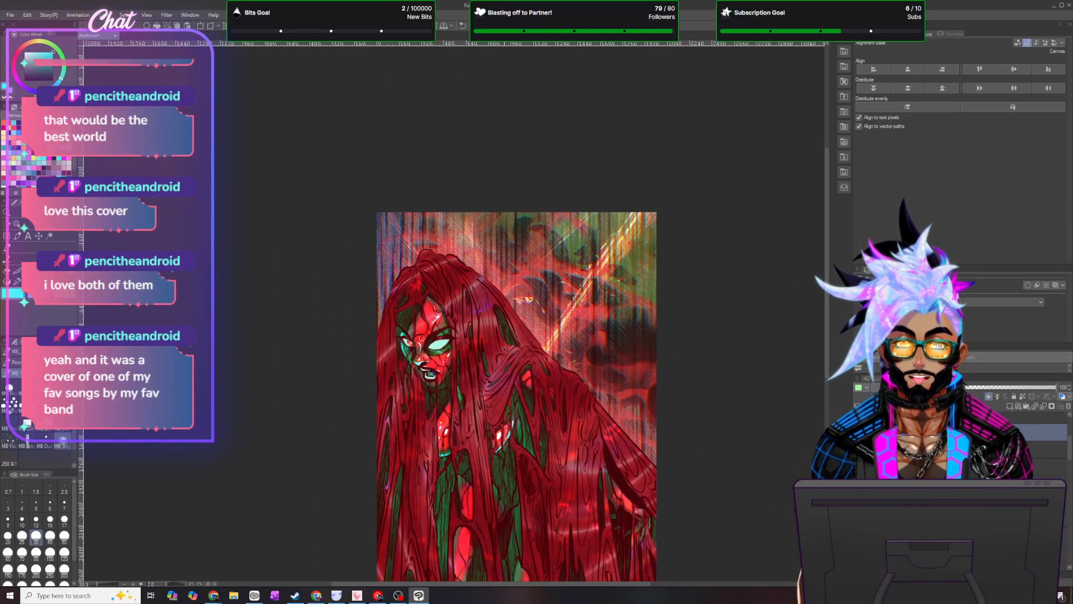
pyautogui.scroll(2, 558, 388)
pyautogui.scroll(3, 557, 388)
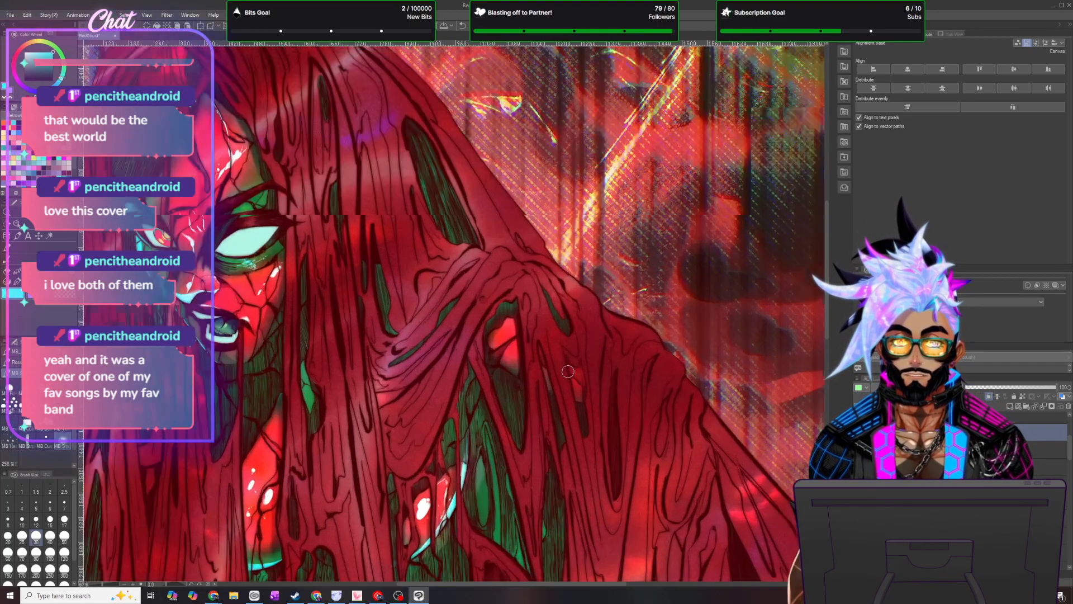
pyautogui.press('p')
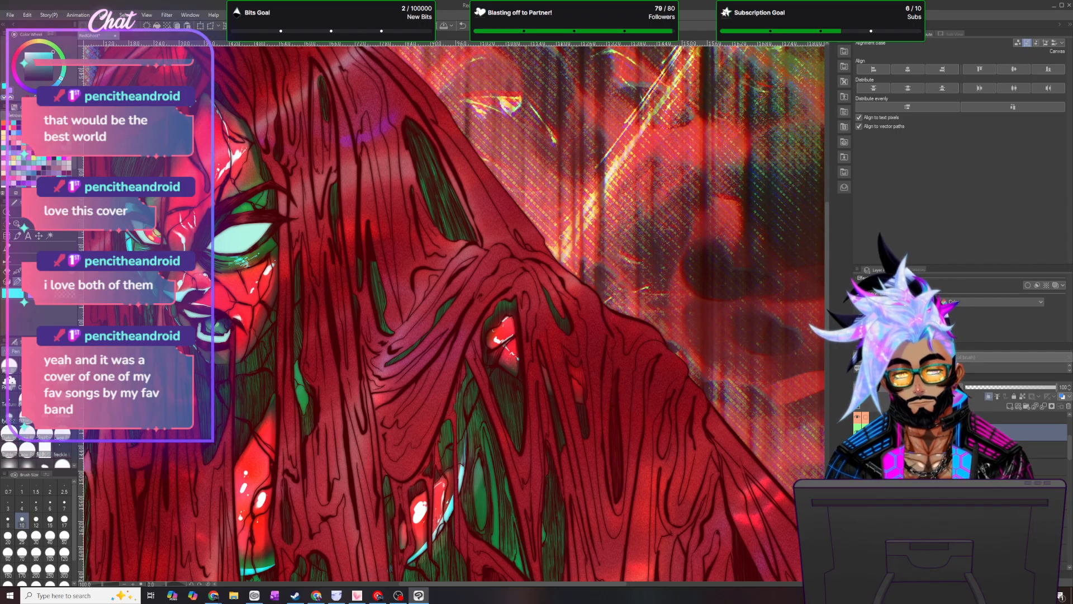
pyautogui.click(17, 271)
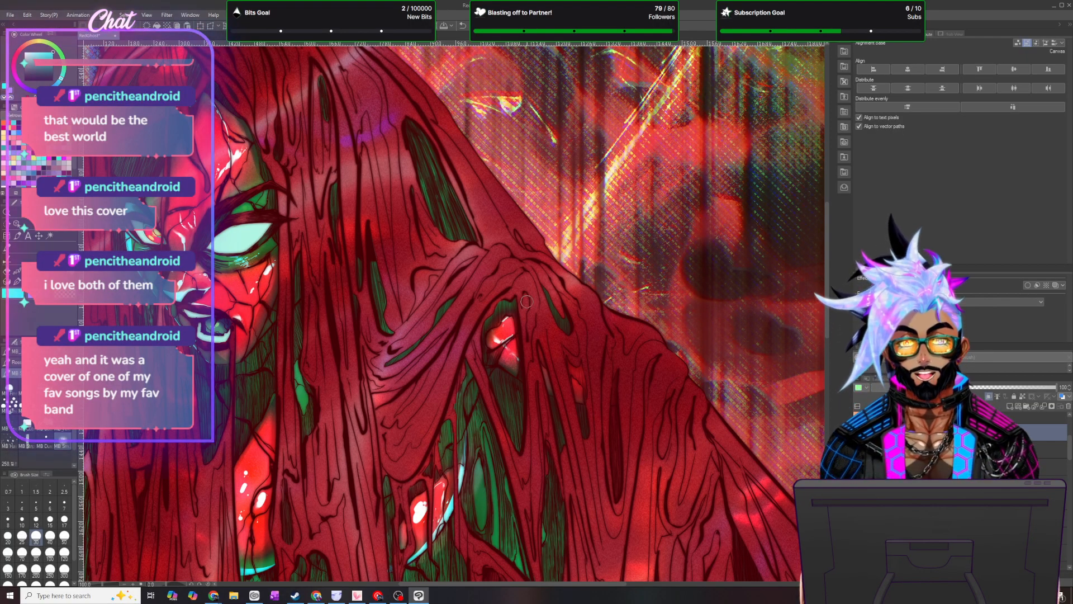
# - Draw thin vertical white highlight streaks in the two red openings down the middle of the torso, and blend them
pyautogui.scroll(-3, 578, 392)
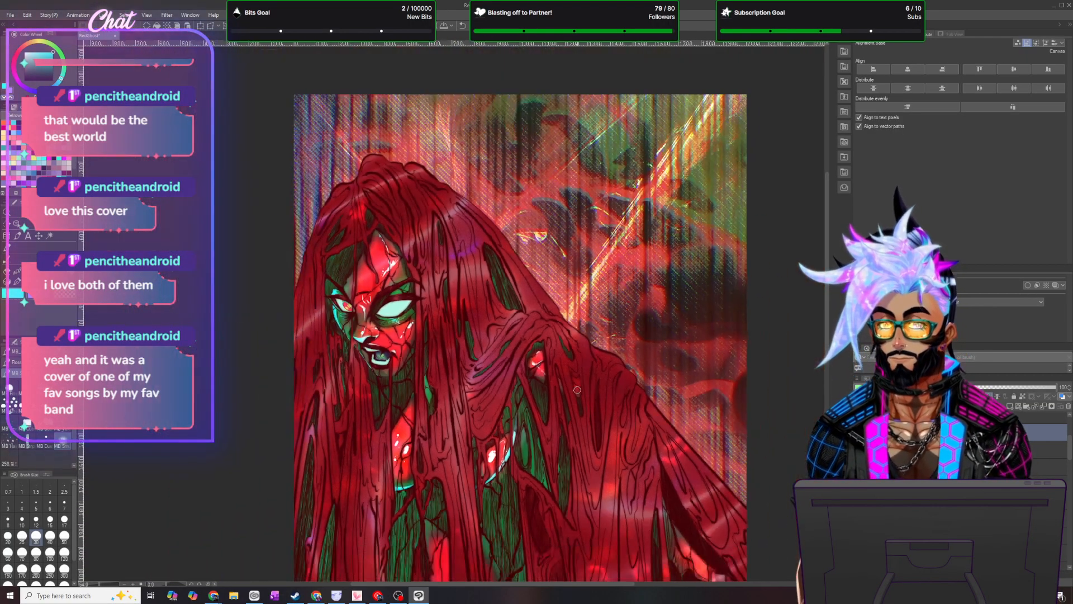
pyautogui.scroll(-1, 579, 412)
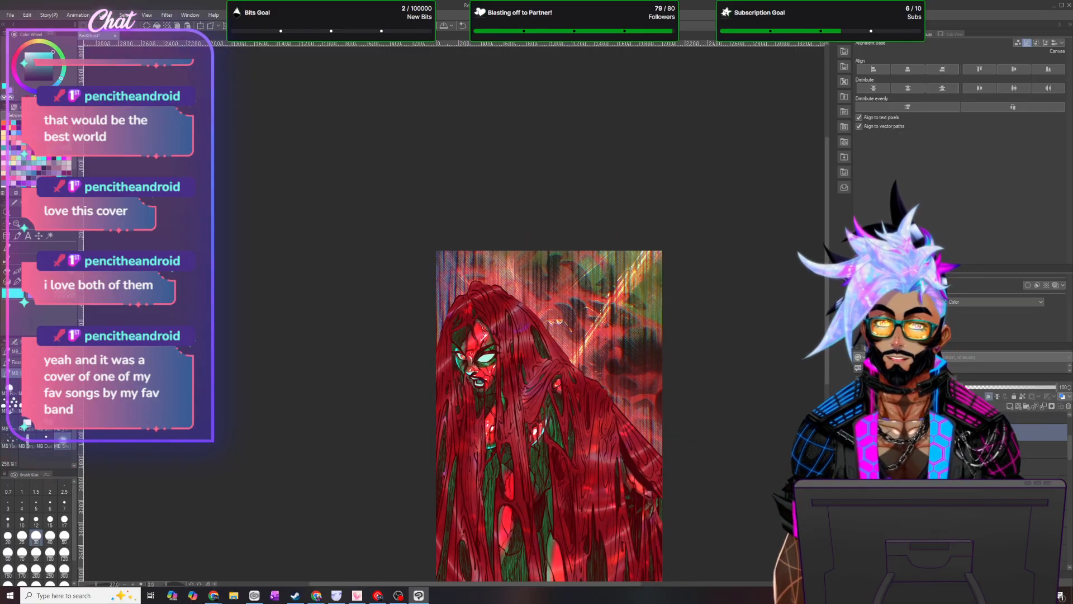
pyautogui.scroll(3, 575, 436)
pyautogui.scroll(1, 574, 458)
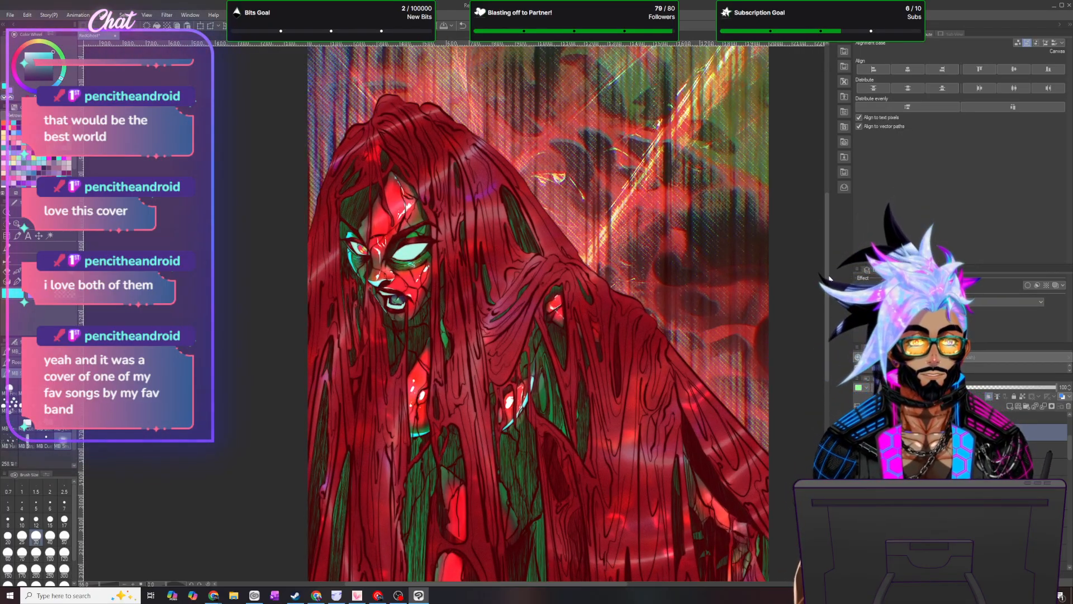
pyautogui.moveTo(826, 275); pyautogui.dragTo(823, 338)
pyautogui.scroll(1, 598, 406)
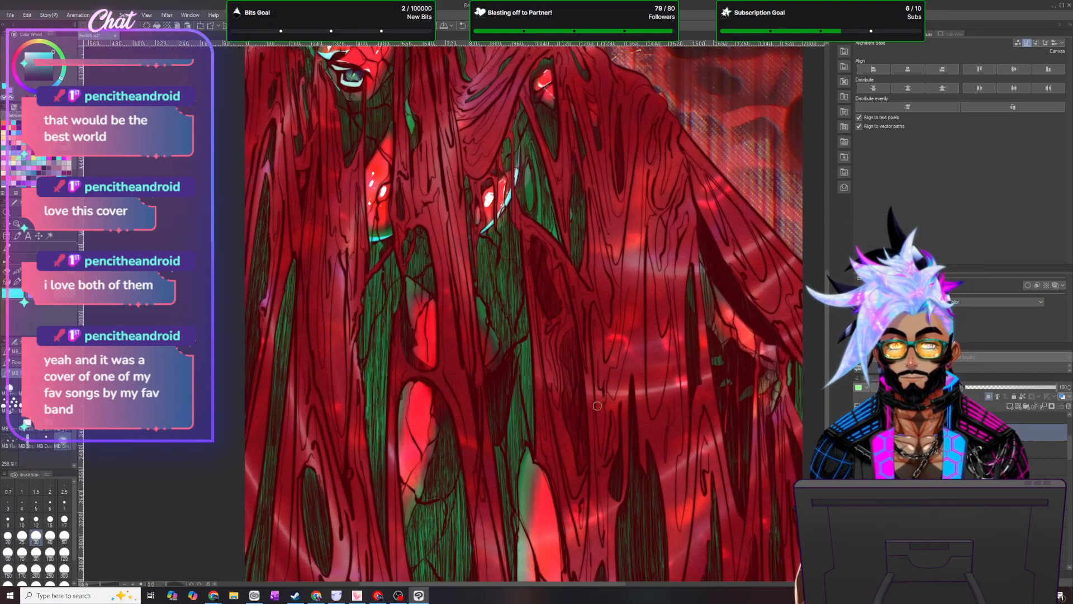
pyautogui.press('p')
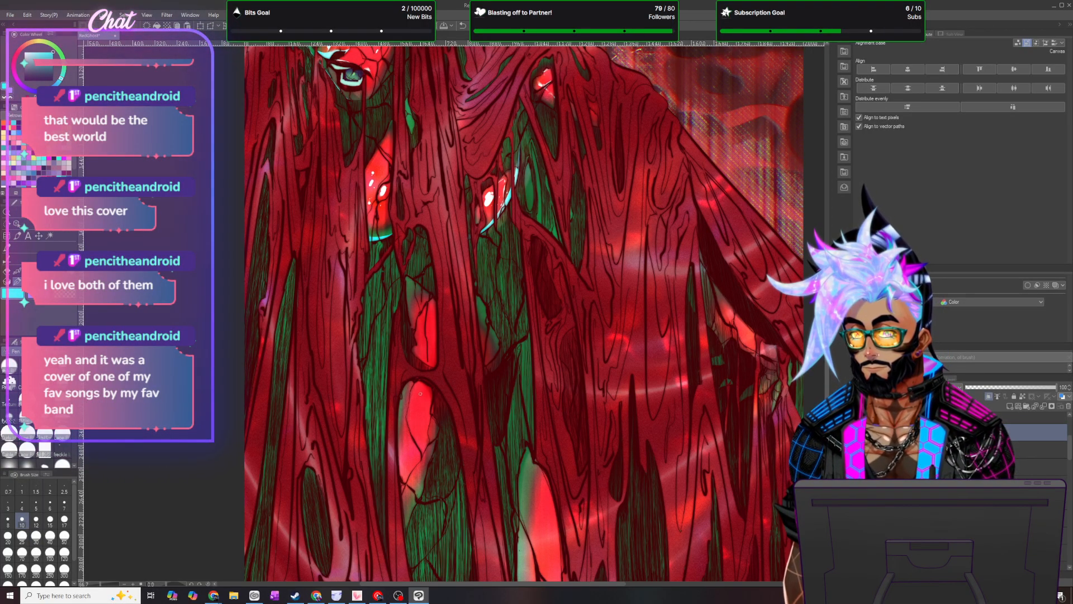
pyautogui.moveTo(419, 391); pyautogui.dragTo(402, 492)
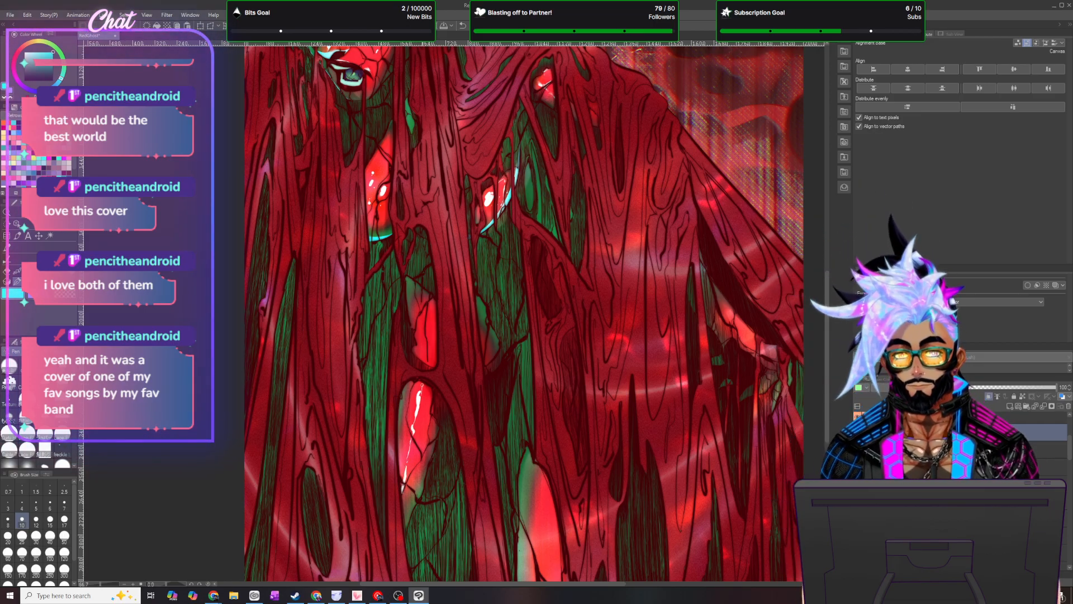
pyautogui.moveTo(426, 356); pyautogui.dragTo(424, 308)
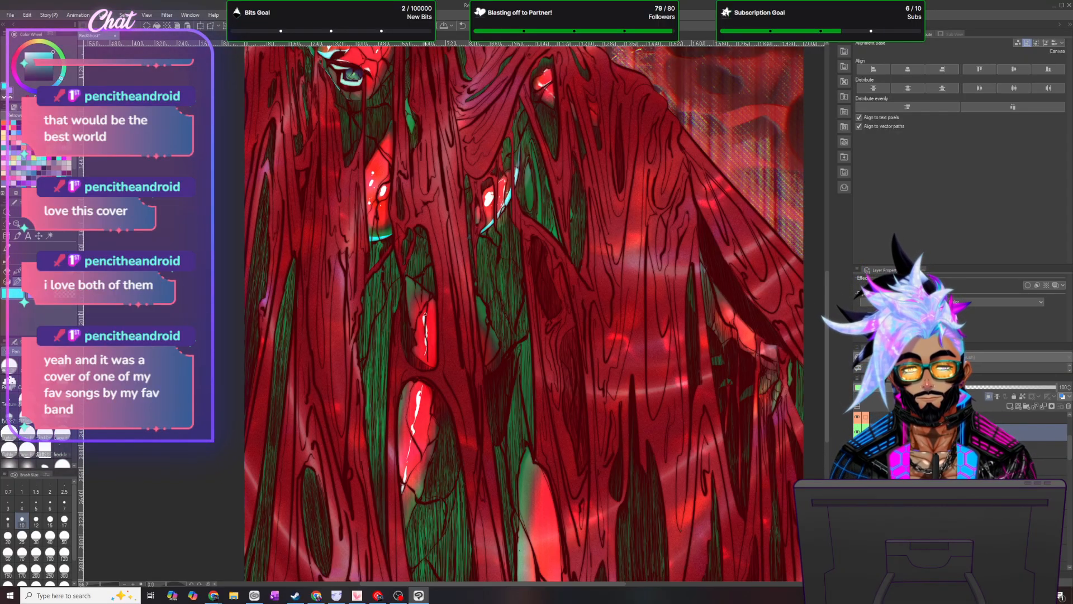
pyautogui.moveTo(424, 308); pyautogui.dragTo(420, 298)
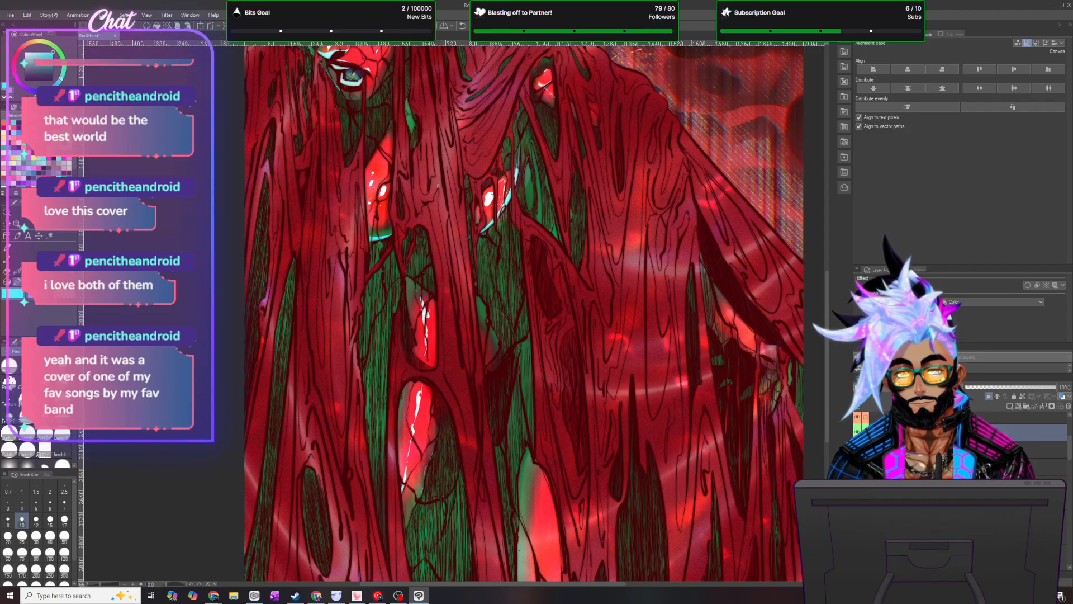
pyautogui.press('b')
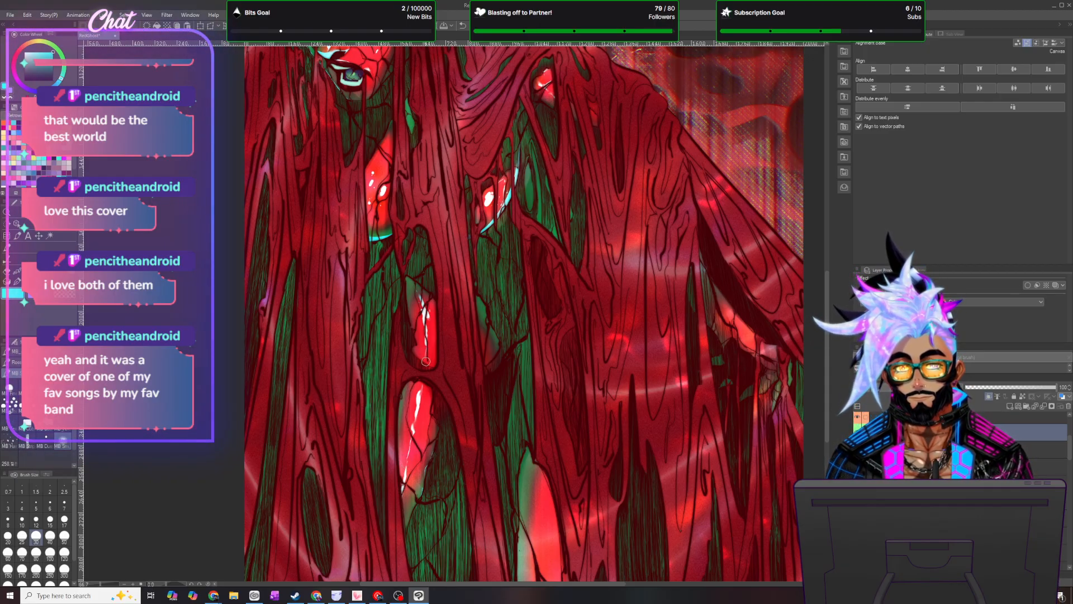
# - Draw broken vertical white highlight streaks down the lowest red opening at the canvas's bottom edge, and blend them
pyautogui.scroll(-5, 459, 383)
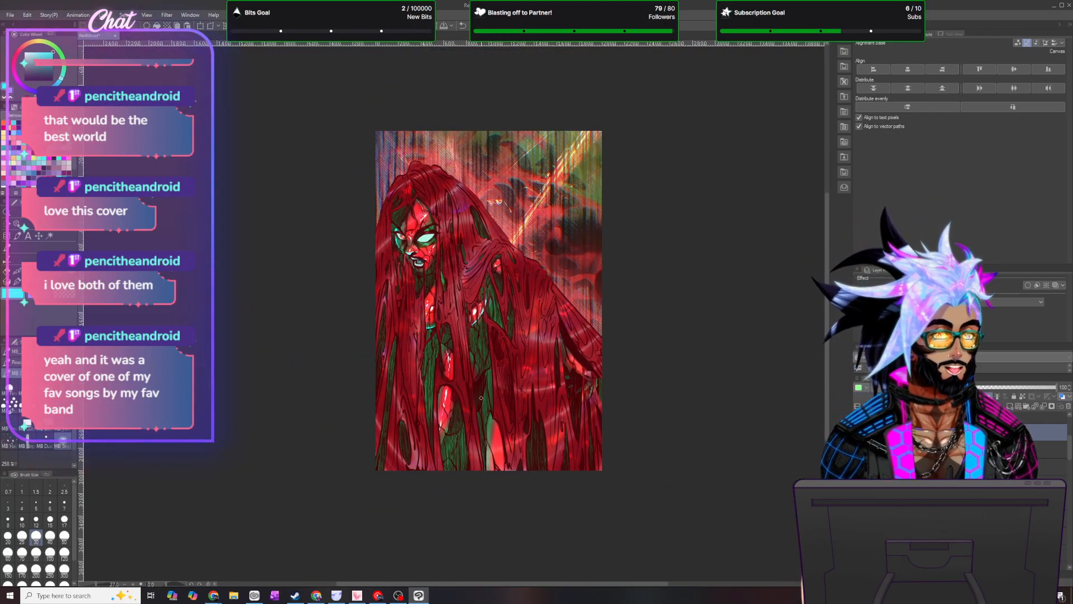
pyautogui.scroll(3, 507, 428)
pyautogui.scroll(1, 530, 454)
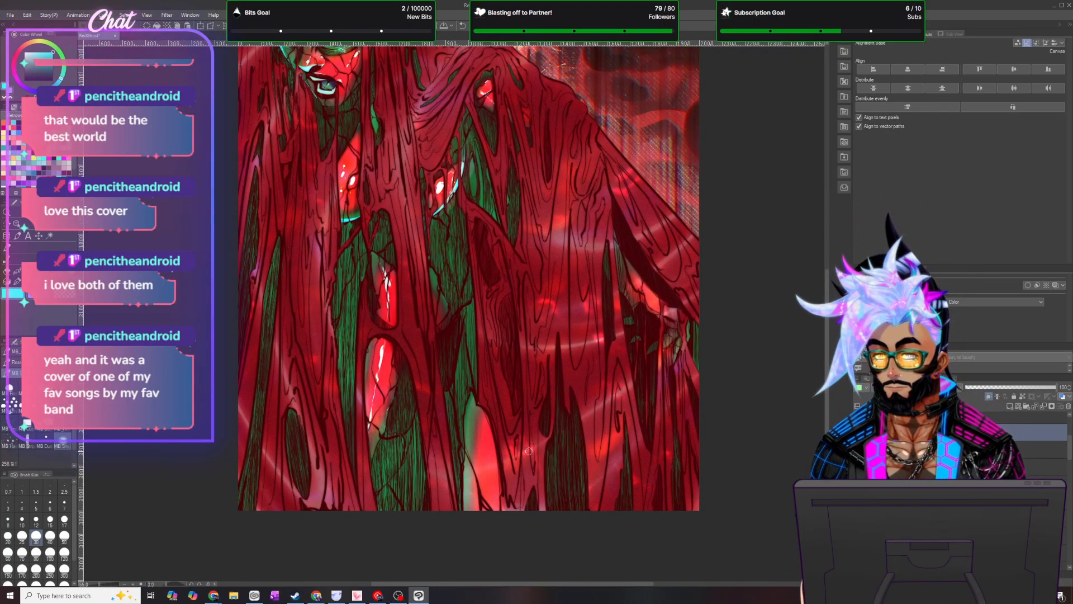
pyautogui.press('p')
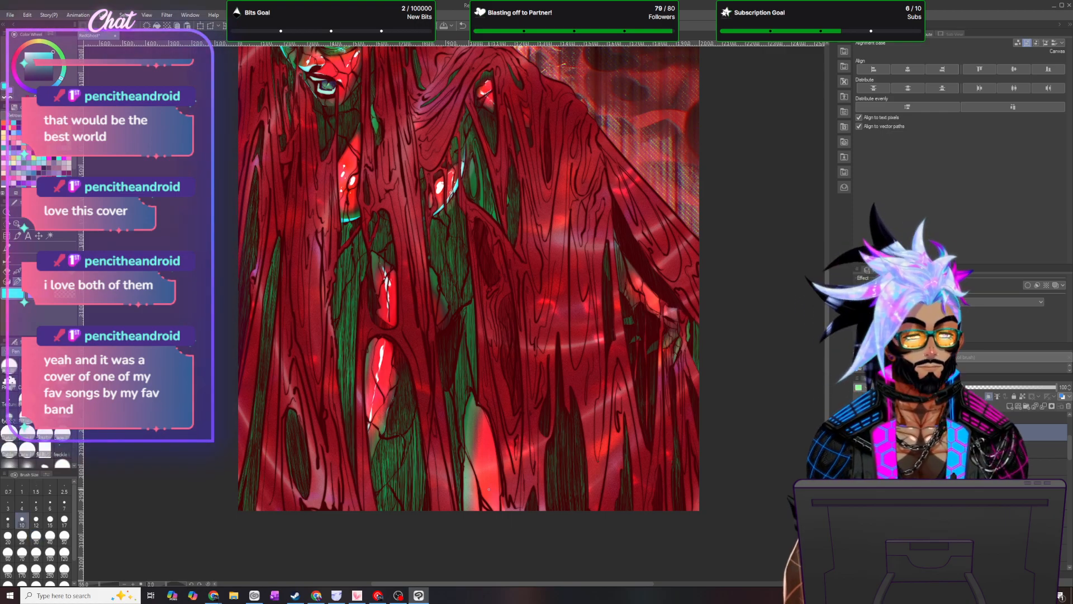
pyautogui.scroll(2, 501, 483)
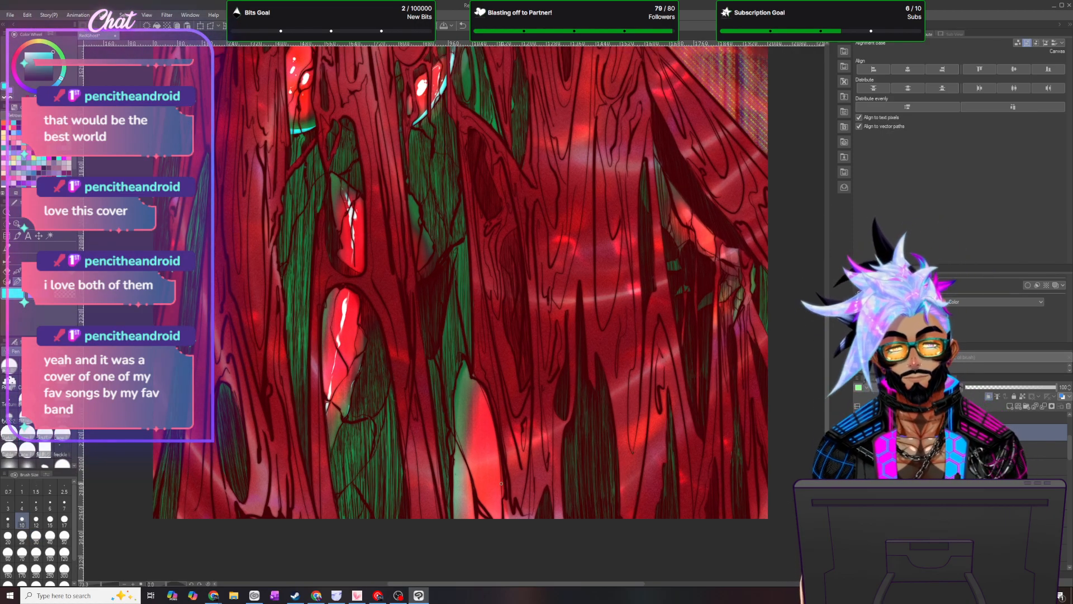
pyautogui.moveTo(478, 416); pyautogui.dragTo(480, 425)
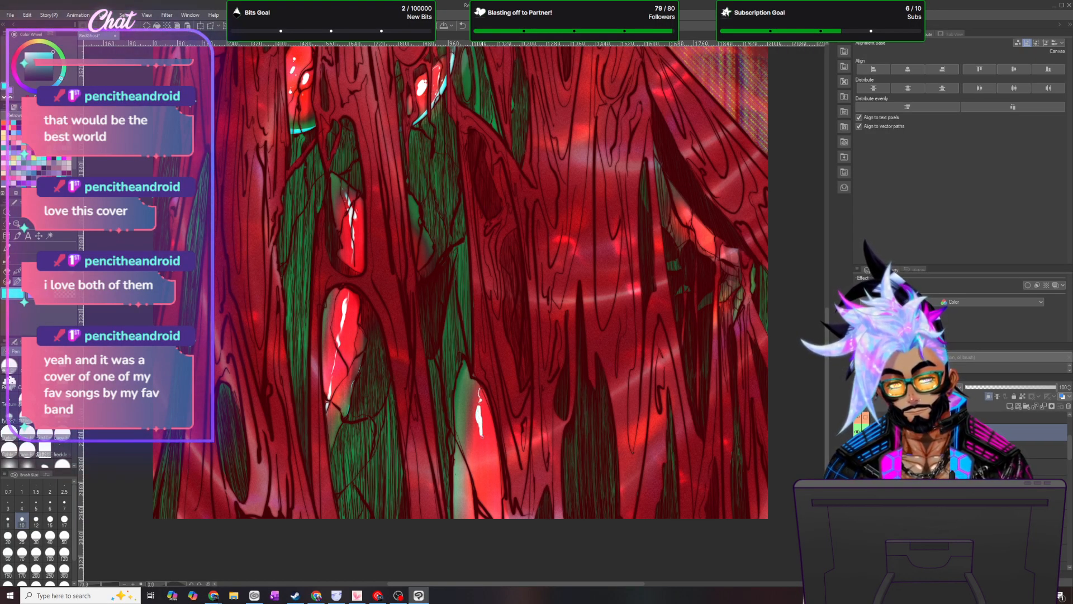
pyautogui.moveTo(485, 459); pyautogui.dragTo(485, 470)
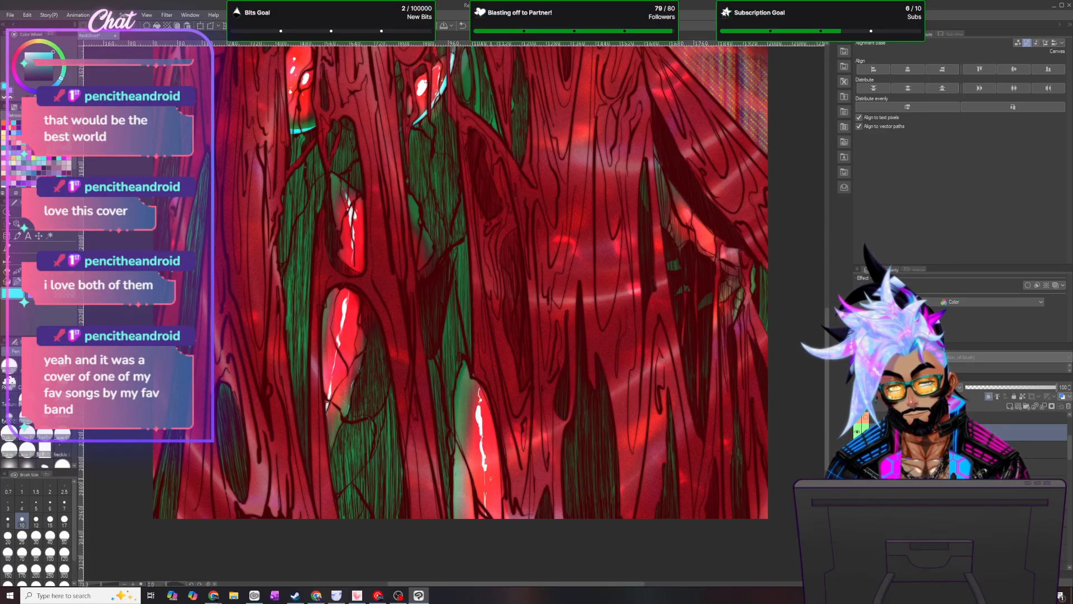
pyautogui.moveTo(492, 471); pyautogui.dragTo(493, 463)
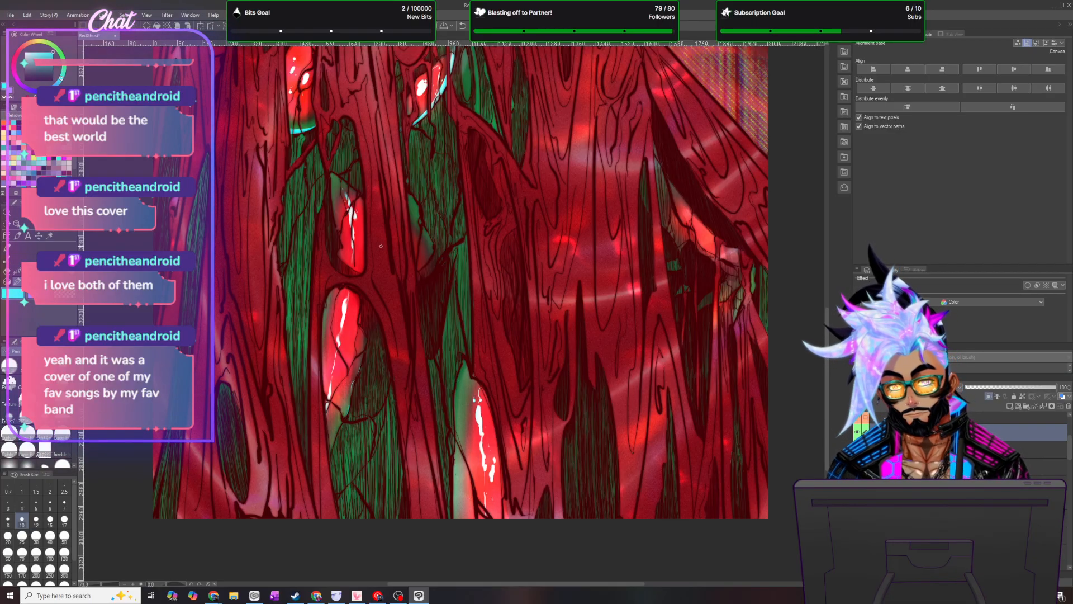
pyautogui.press('b')
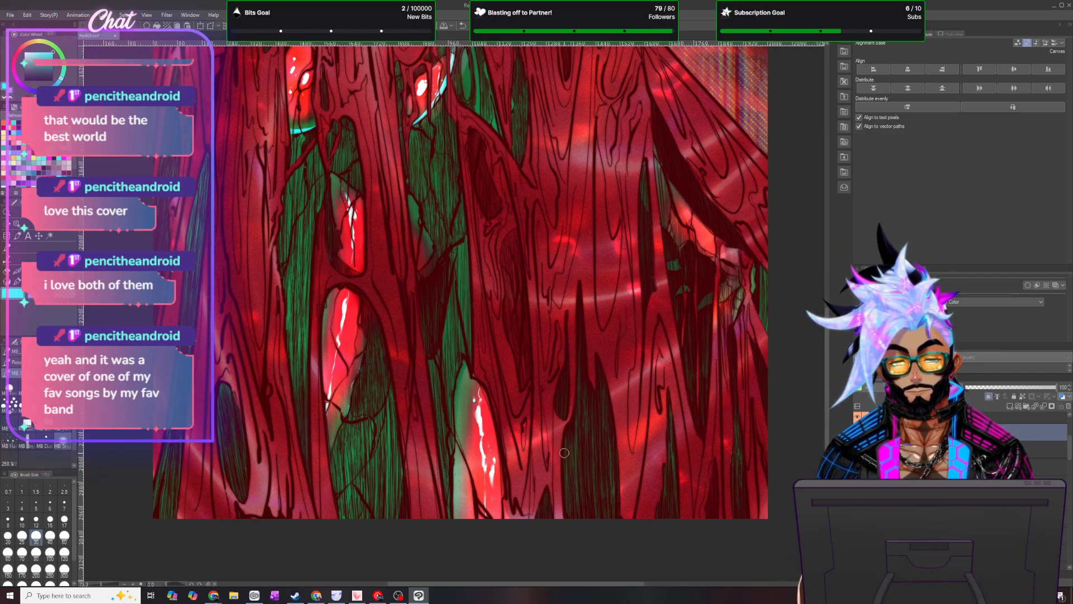
# - Draw cyan rim lines along the sleeve opening and hand, add white highlights to the red forearm, and blend them
pyautogui.scroll(-8, 562, 452)
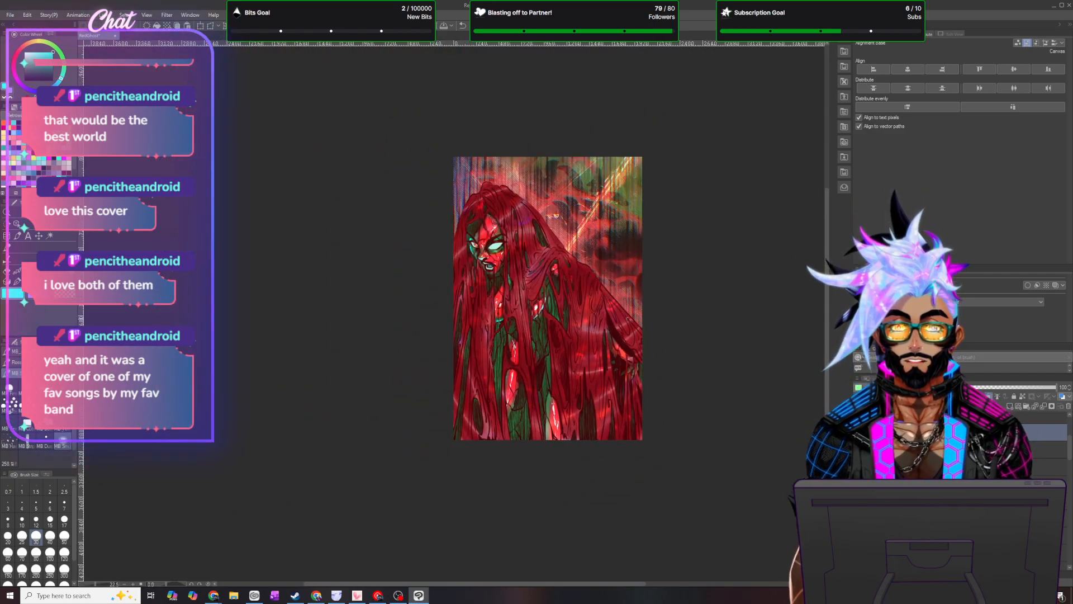
pyautogui.scroll(2, 640, 337)
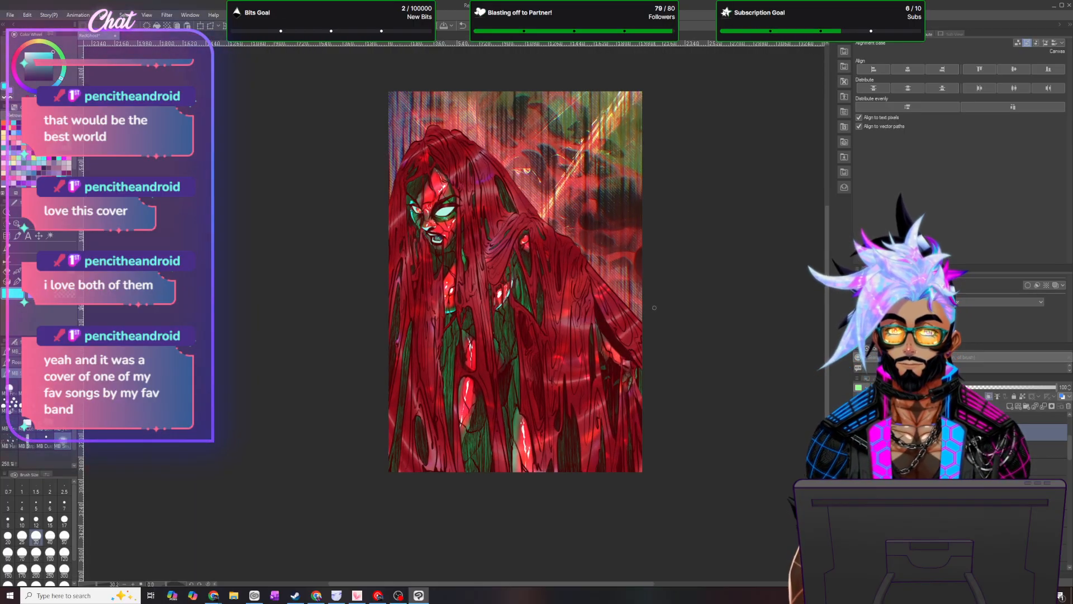
pyautogui.scroll(5, 657, 342)
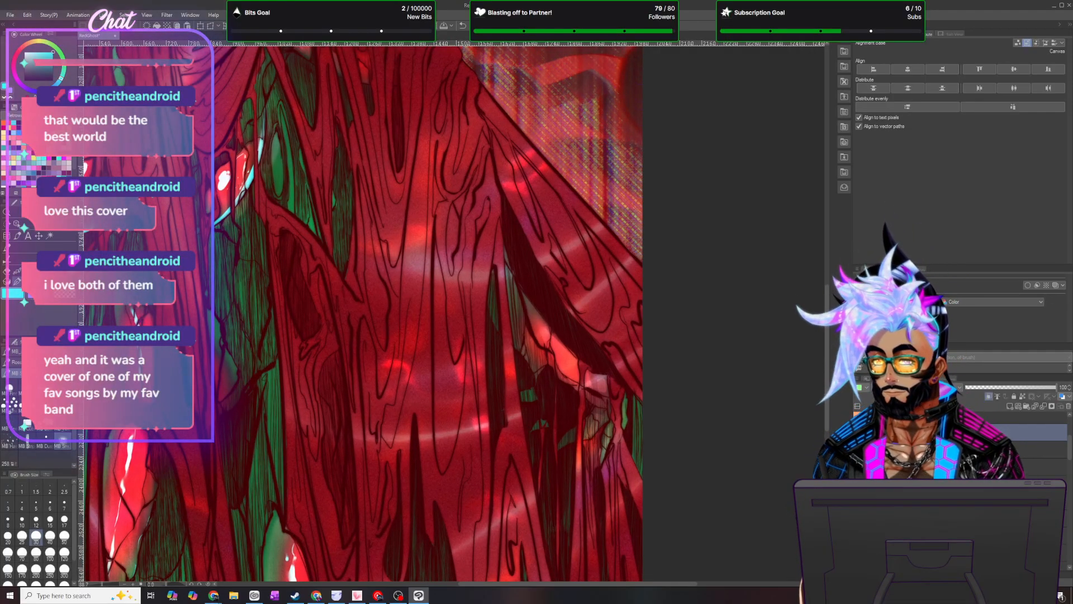
pyautogui.press('p')
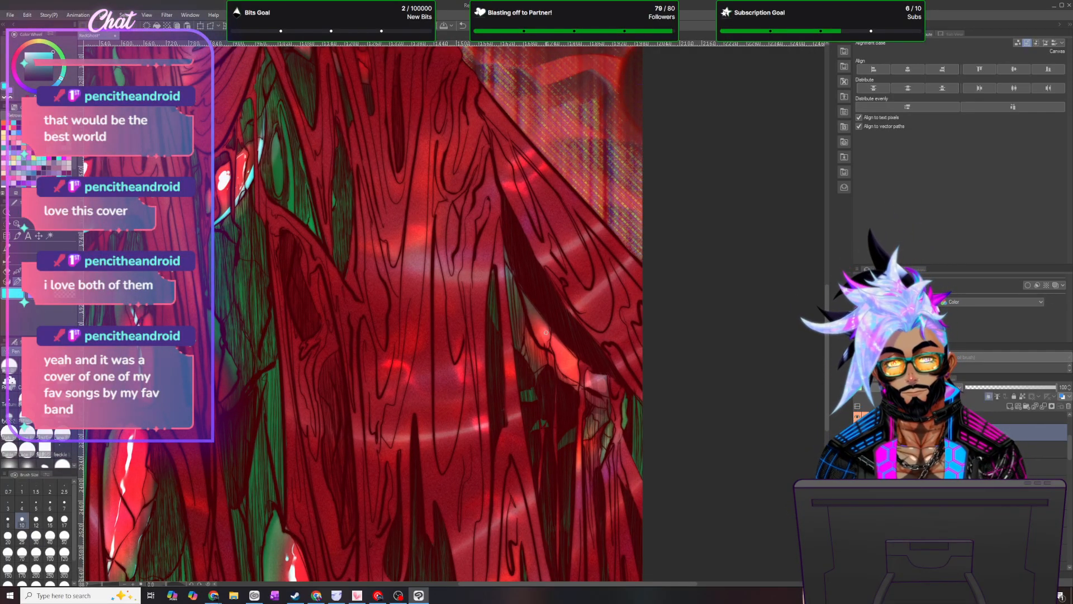
pyautogui.moveTo(525, 296); pyautogui.dragTo(576, 356)
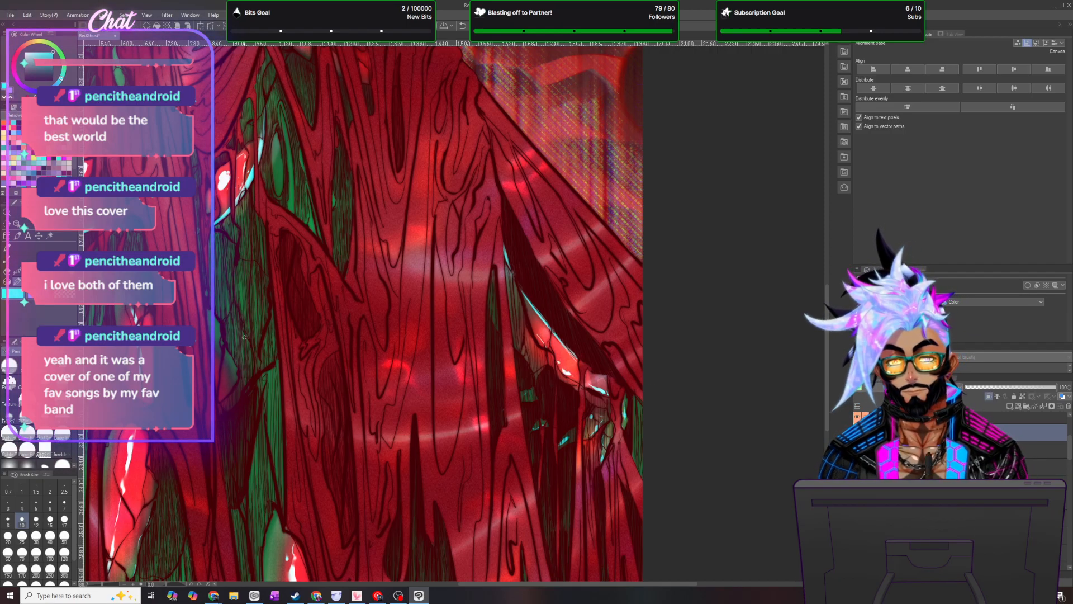
pyautogui.click(7, 282)
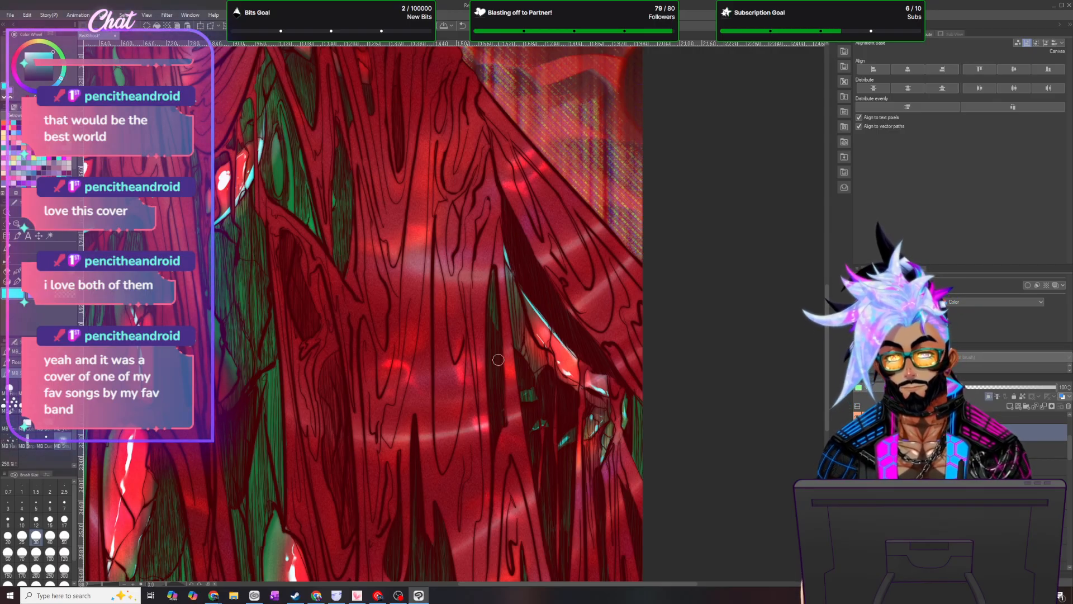
pyautogui.hotkey('ctrl', '0')
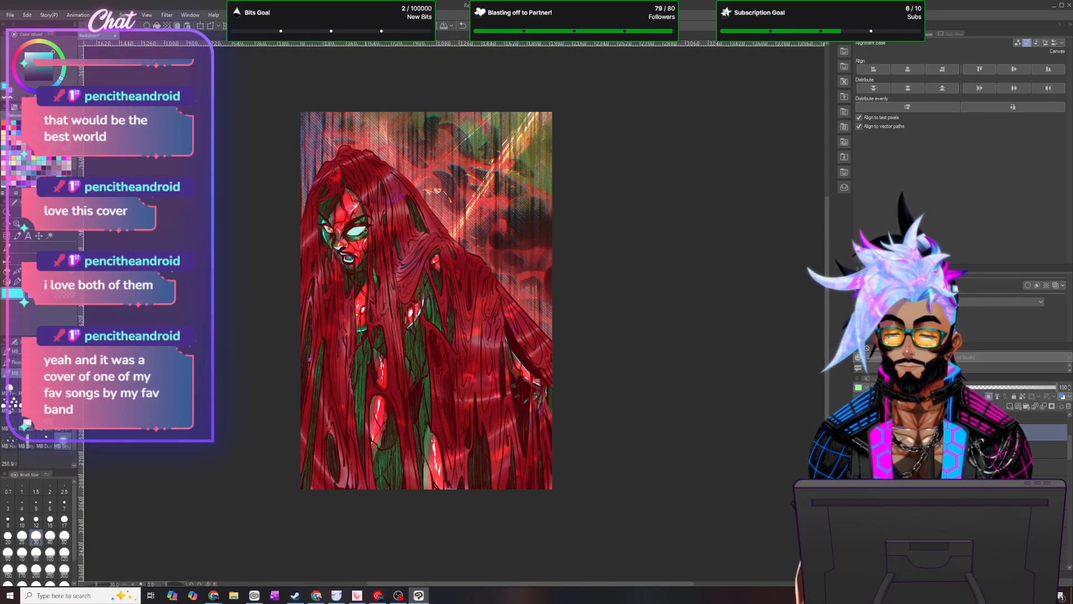
# - Lower the current layer's opacity to about 50% and open its blending mode choices
pyautogui.scroll(3, 365, 230)
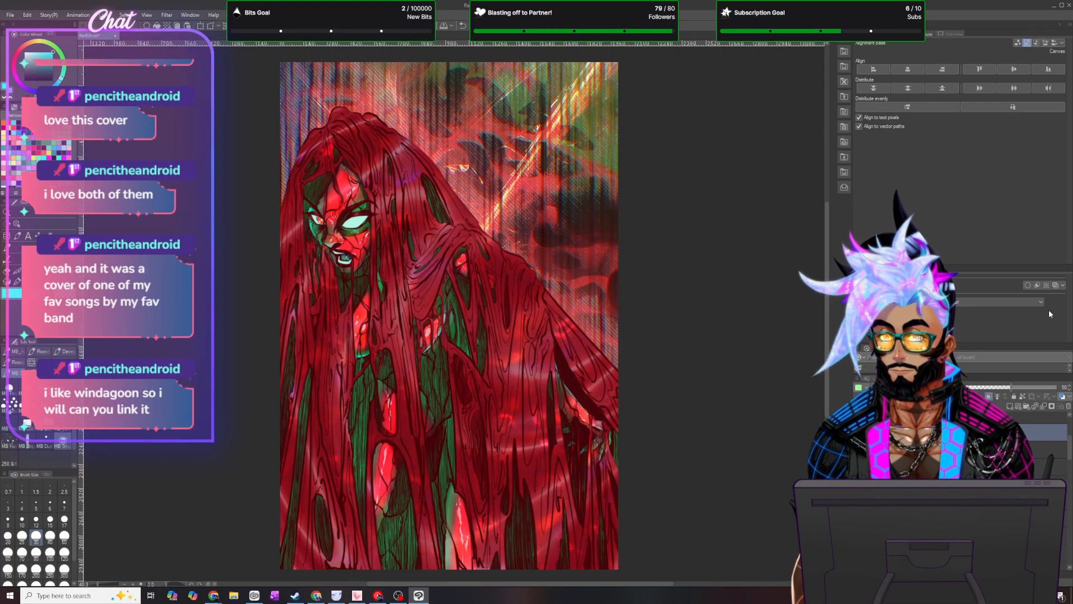
pyautogui.click(106, 15)
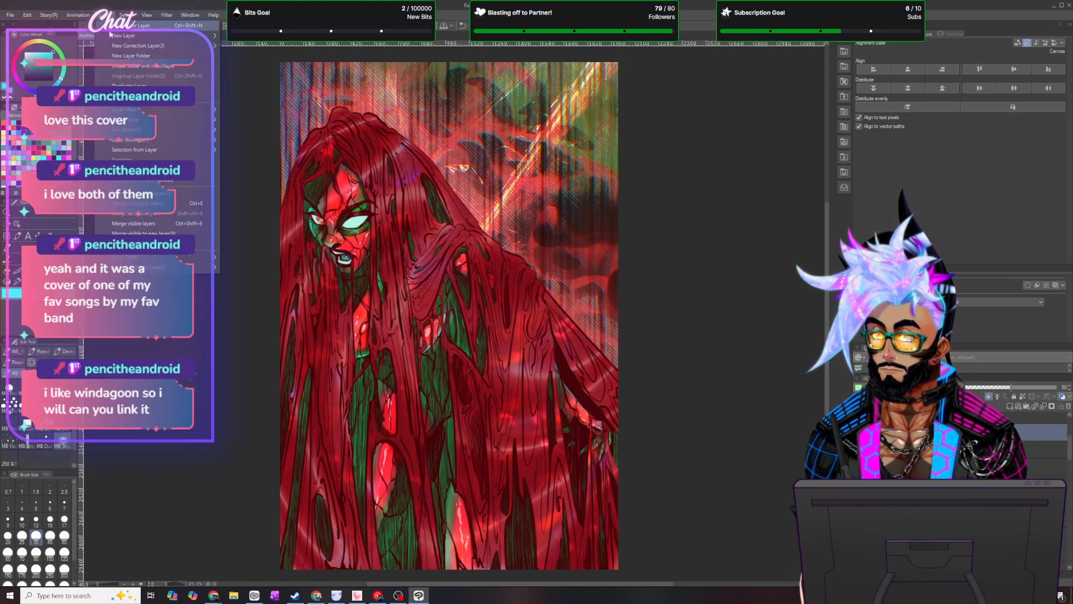
pyautogui.click(276, 153)
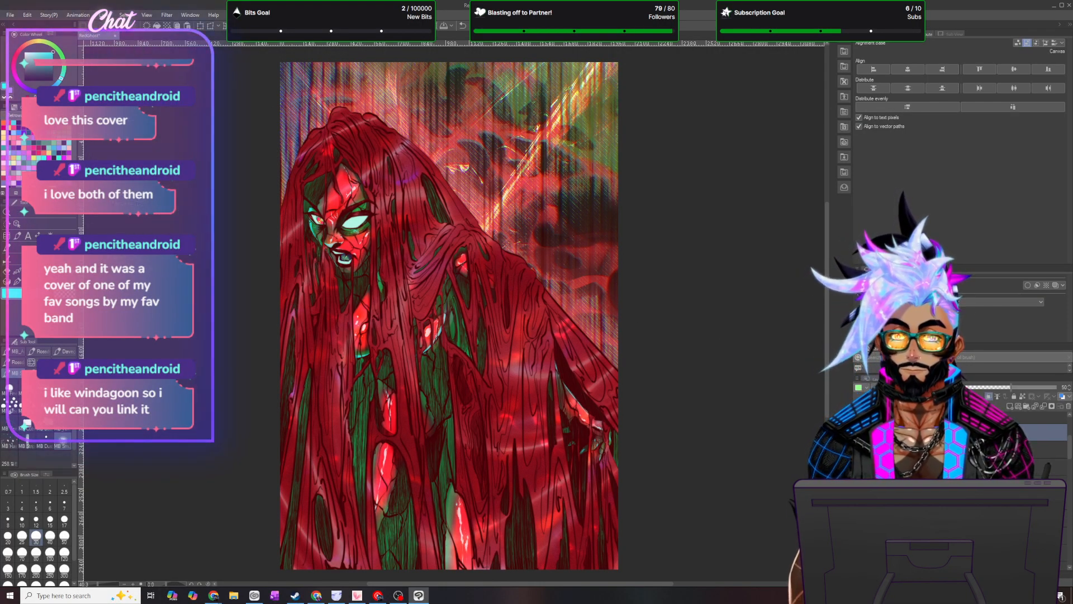
pyautogui.click(917, 387)
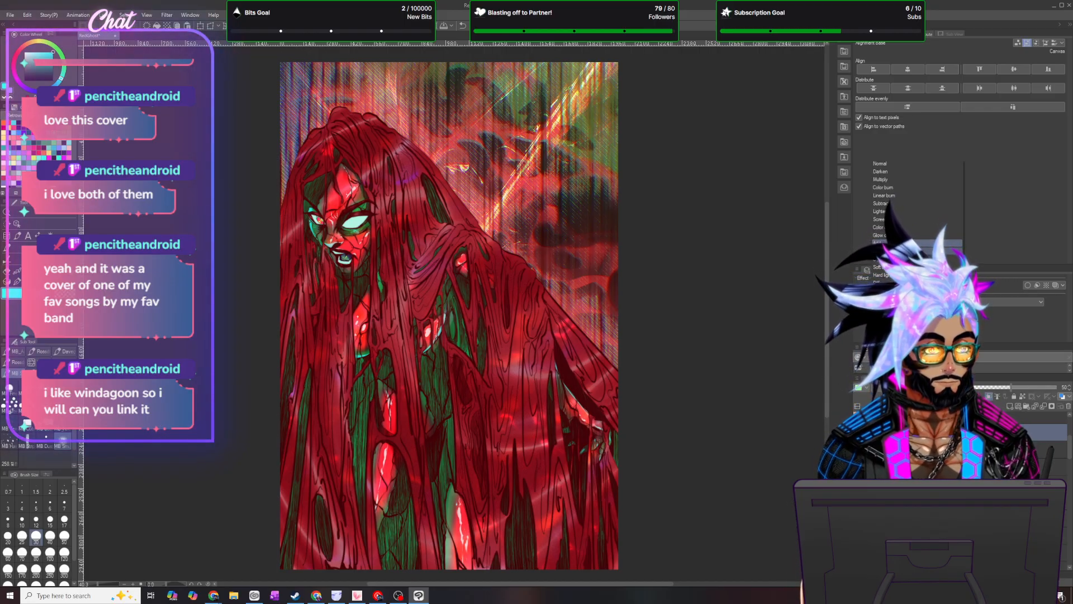
# - Apply a Gaussian blur with strength 2 to the current highlight layer
pyautogui.scroll(1, 305, 142)
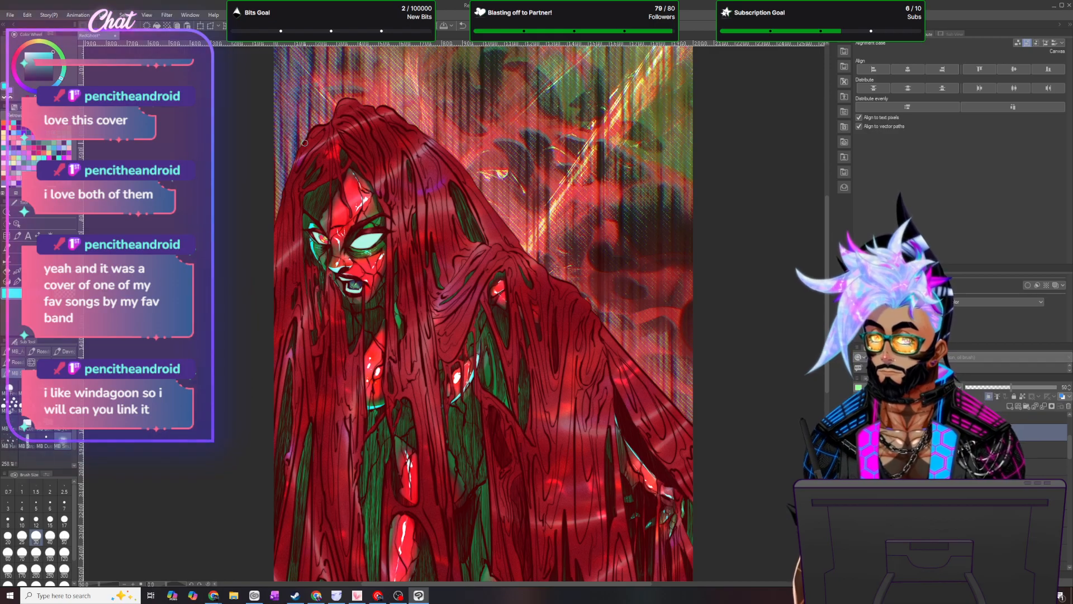
pyautogui.scroll(1, 305, 143)
pyautogui.click(167, 15)
pyautogui.moveTo(178, 26)
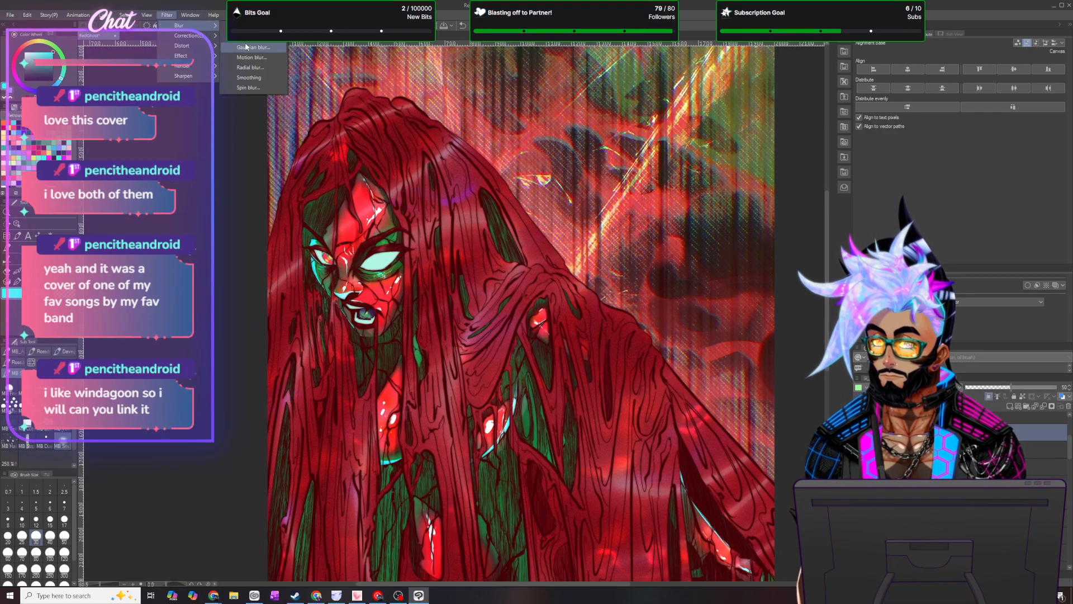
pyautogui.click(246, 47)
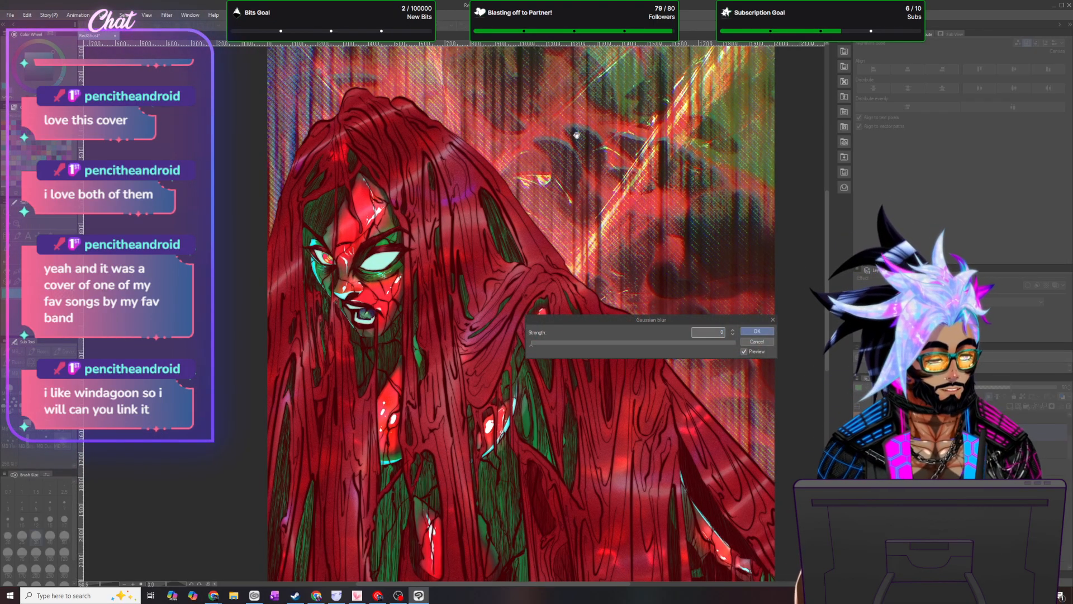
pyautogui.click(708, 334)
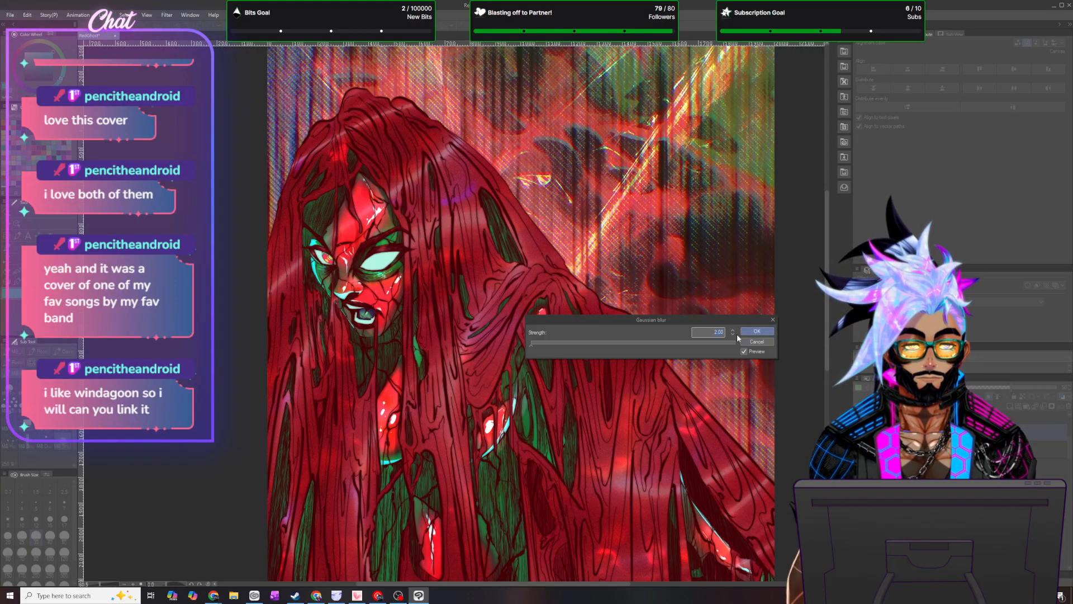
pyautogui.press('Return')
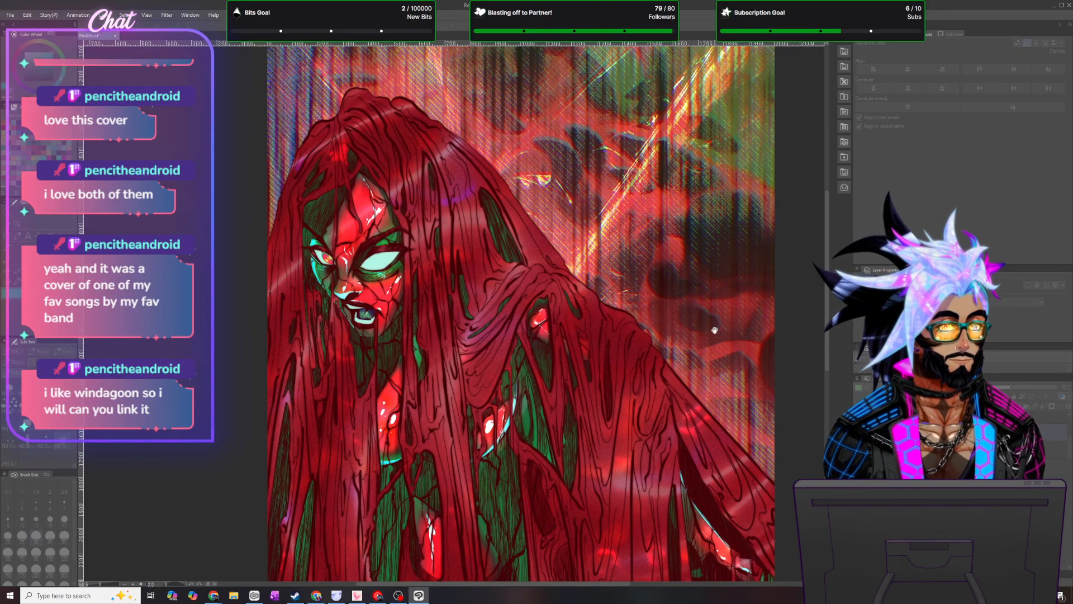
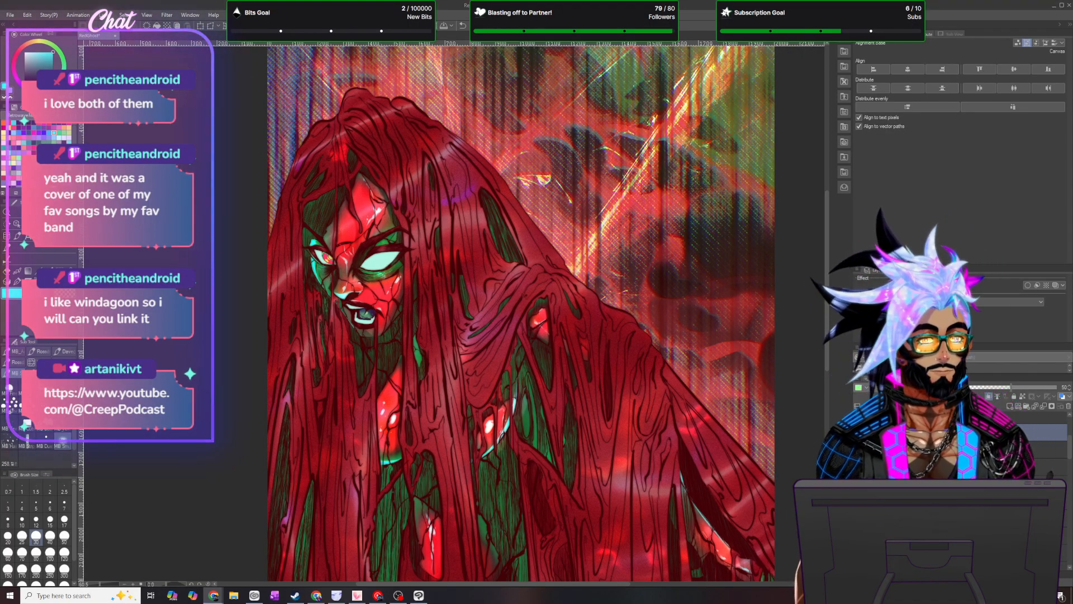
# - Apply another Gaussian blur, again at strength 2, to further soften the current layer
pyautogui.scroll(2, 409, 291)
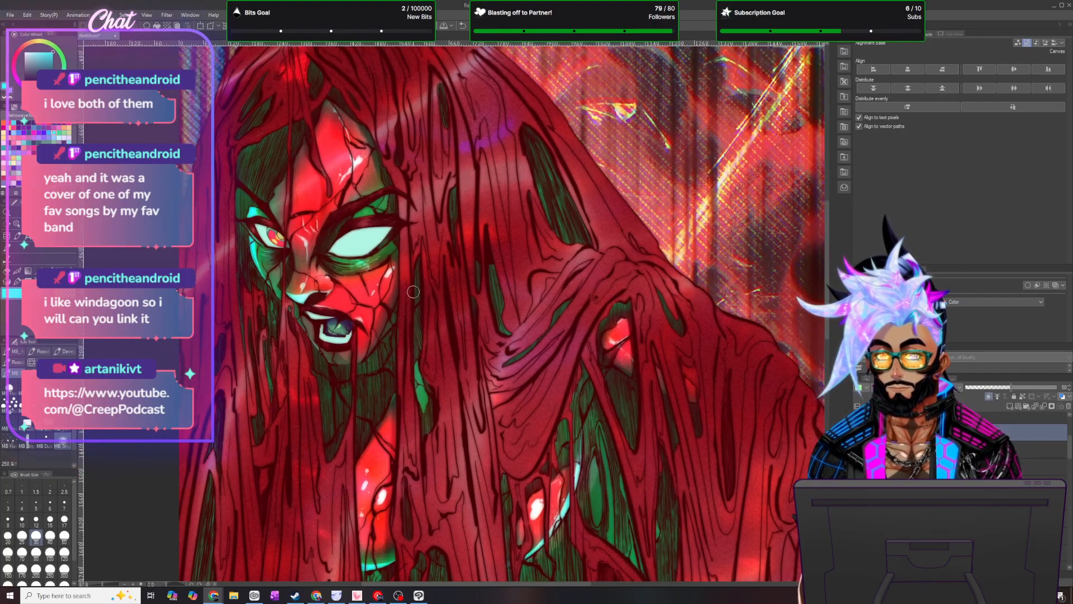
pyautogui.scroll(-5, 413, 292)
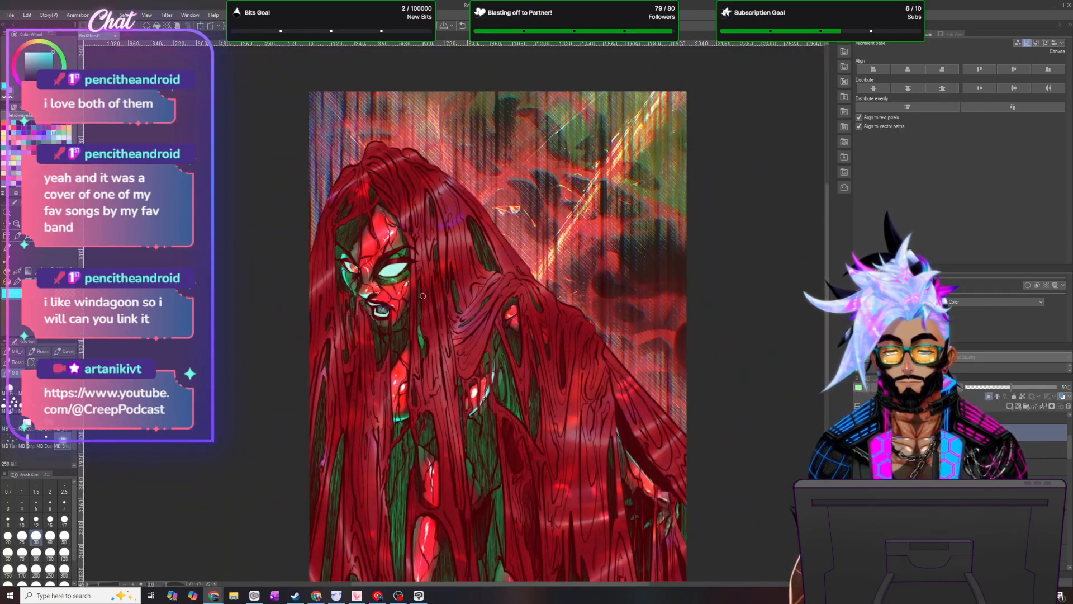
pyautogui.scroll(1, 425, 321)
pyautogui.scroll(2, 418, 289)
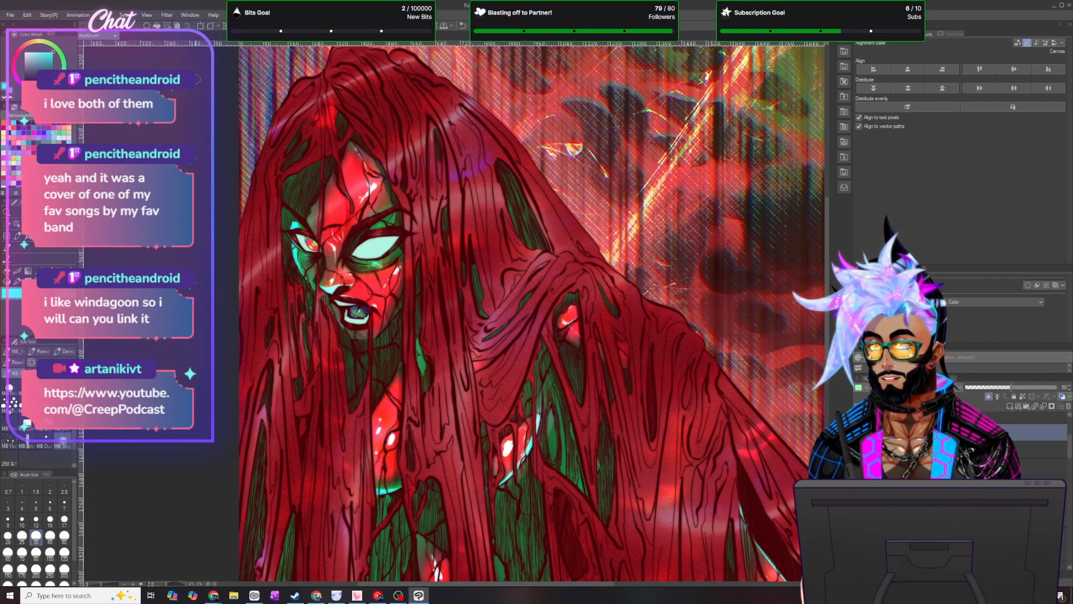
pyautogui.click(166, 15)
pyautogui.moveTo(207, 26)
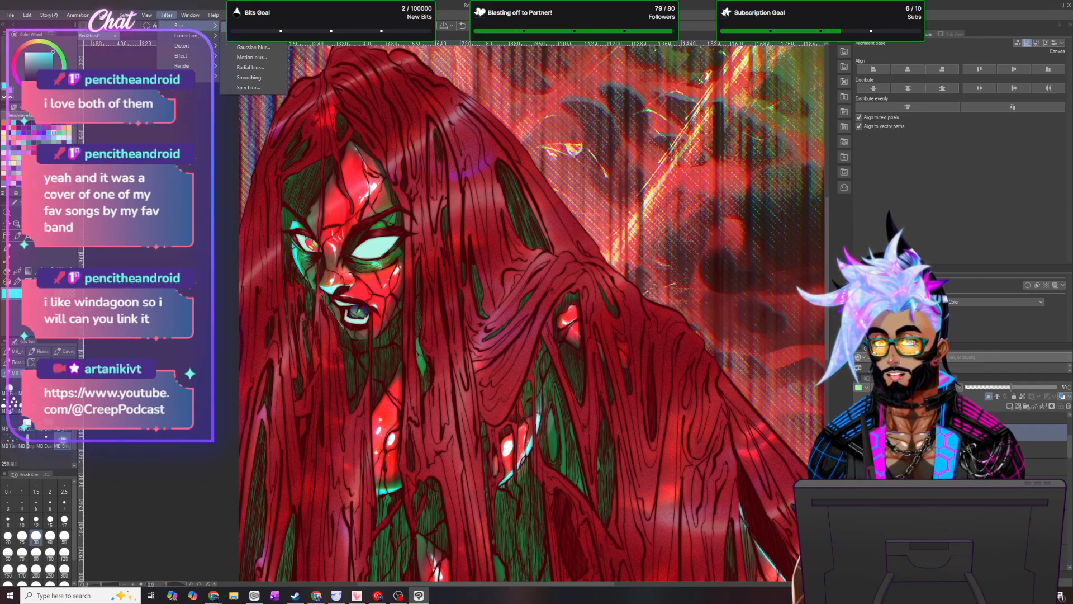
pyautogui.click(253, 48)
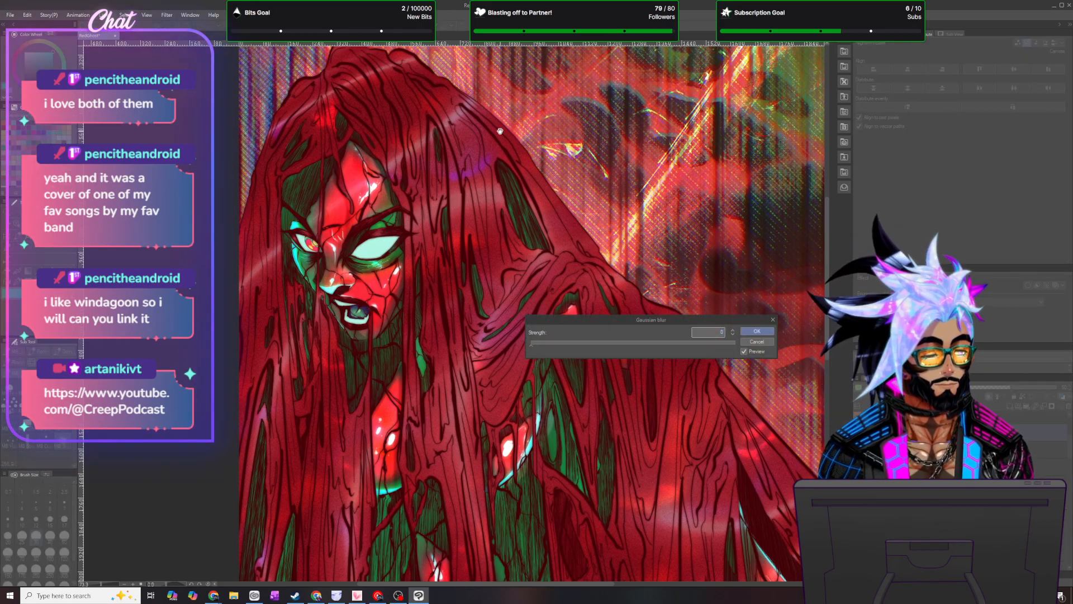
pyautogui.write('2')
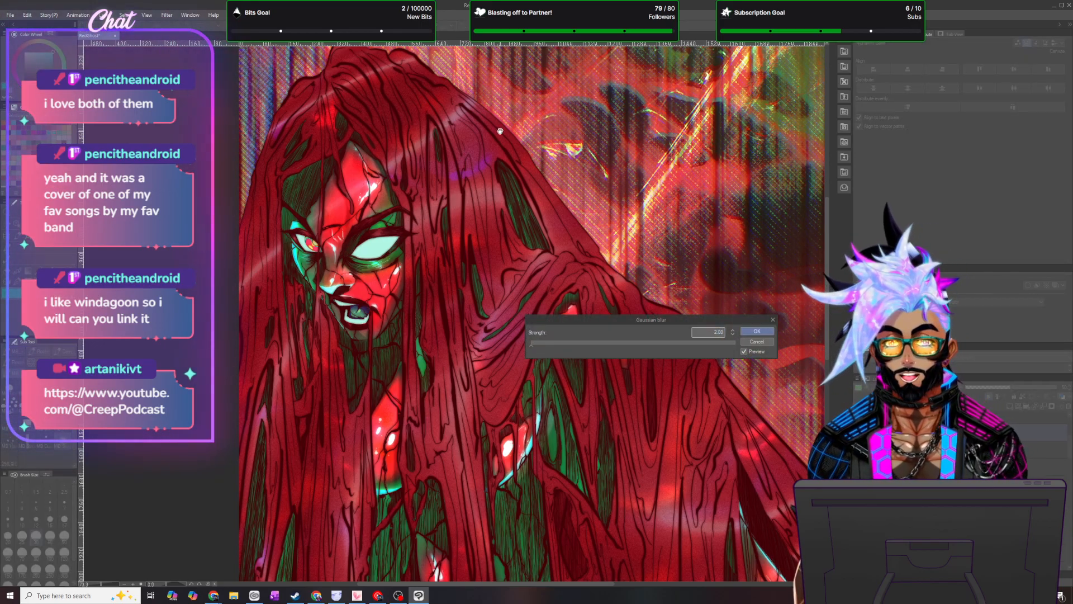
pyautogui.click(711, 335)
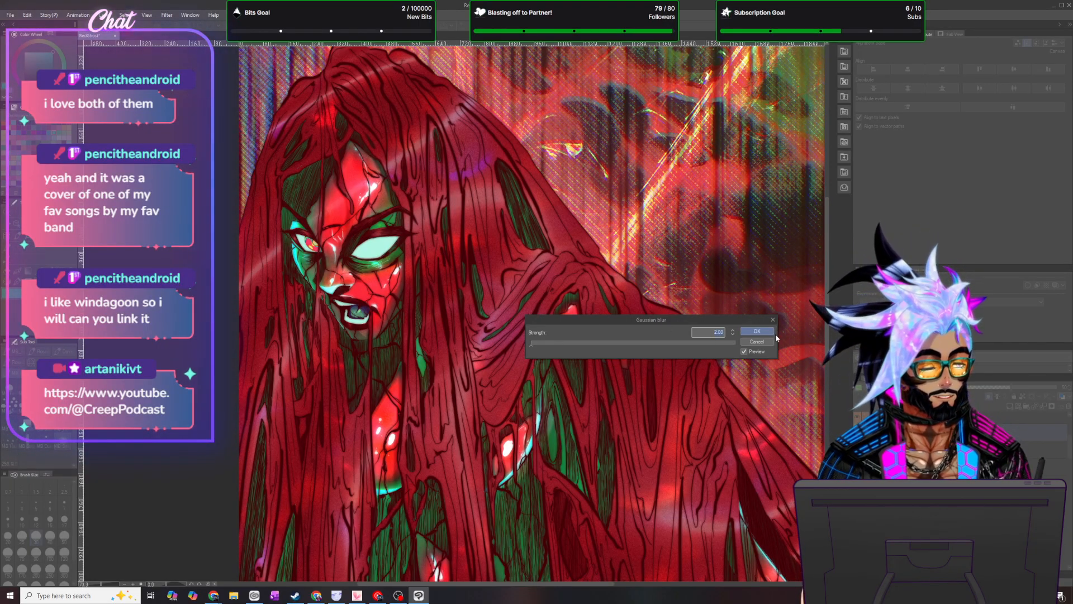
pyautogui.click(714, 334)
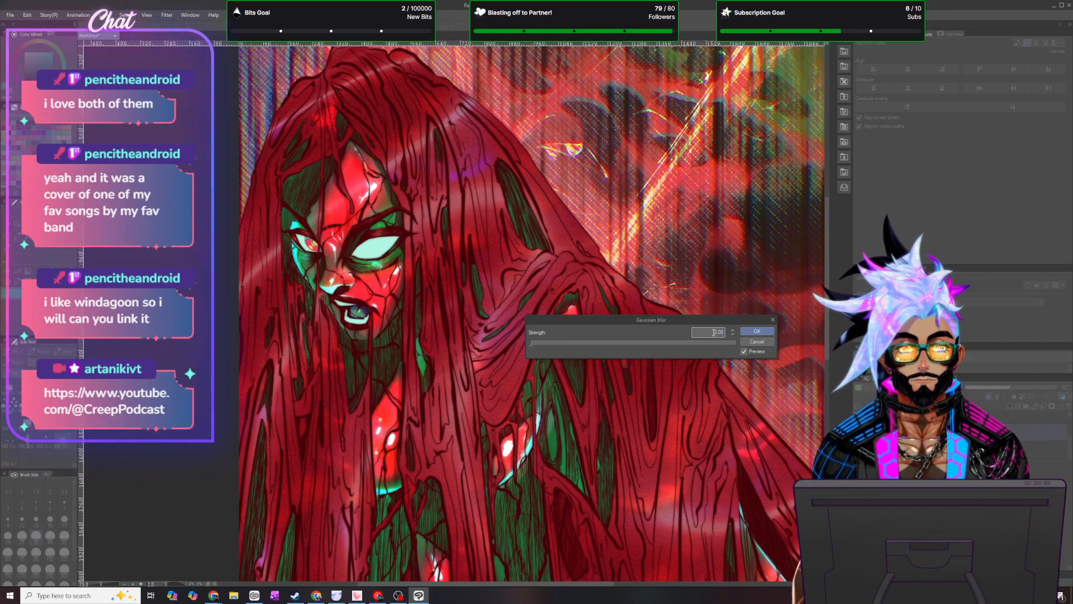
pyautogui.click(713, 329)
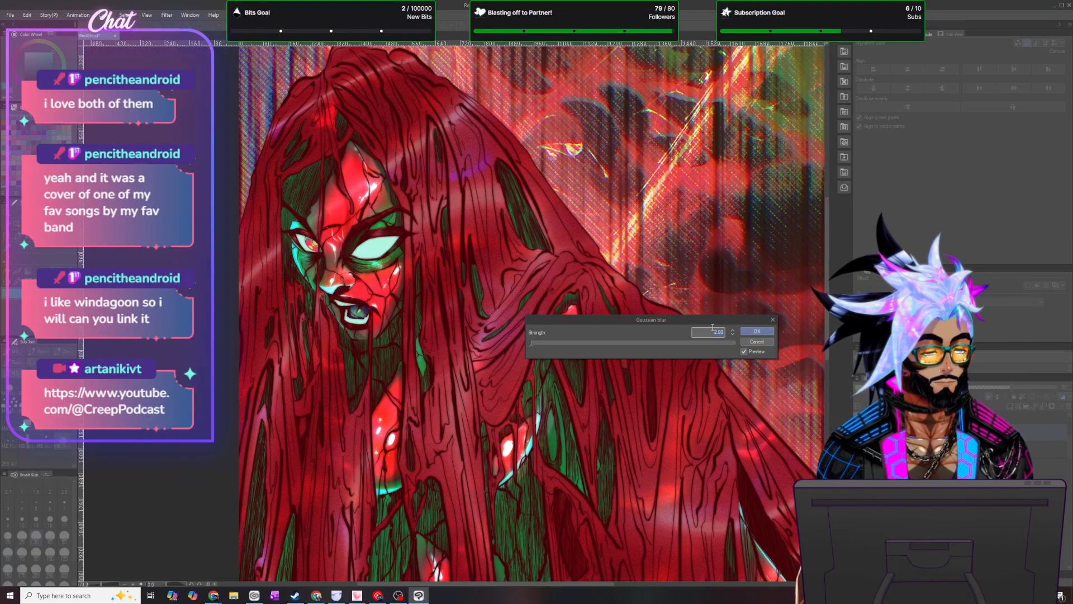
pyautogui.press('Return')
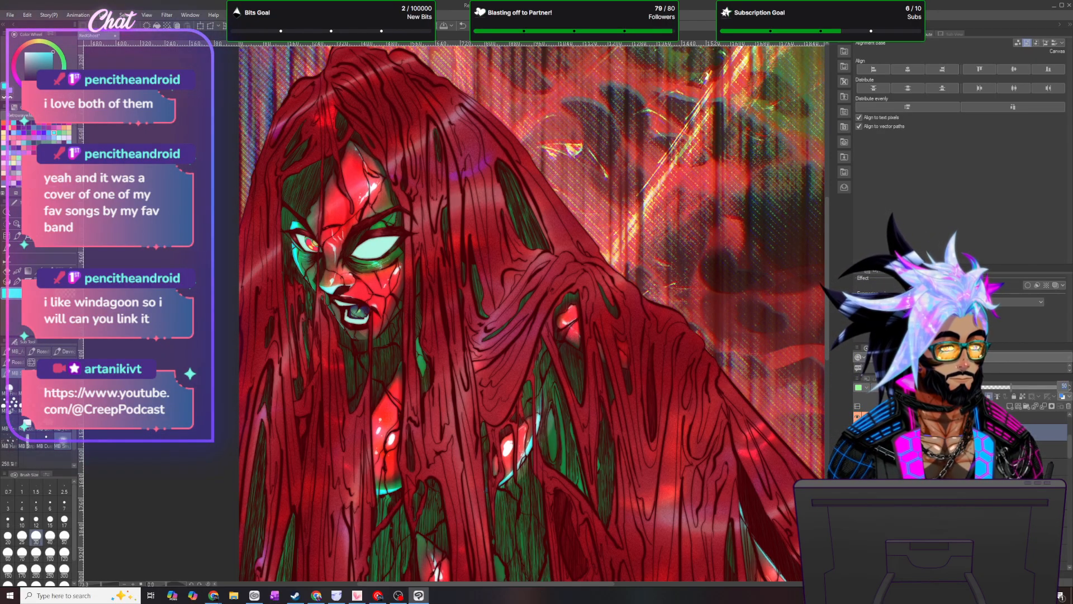
# - Set the current layer's opacity to 30%
pyautogui.click(1064, 387)
pyautogui.write('30')
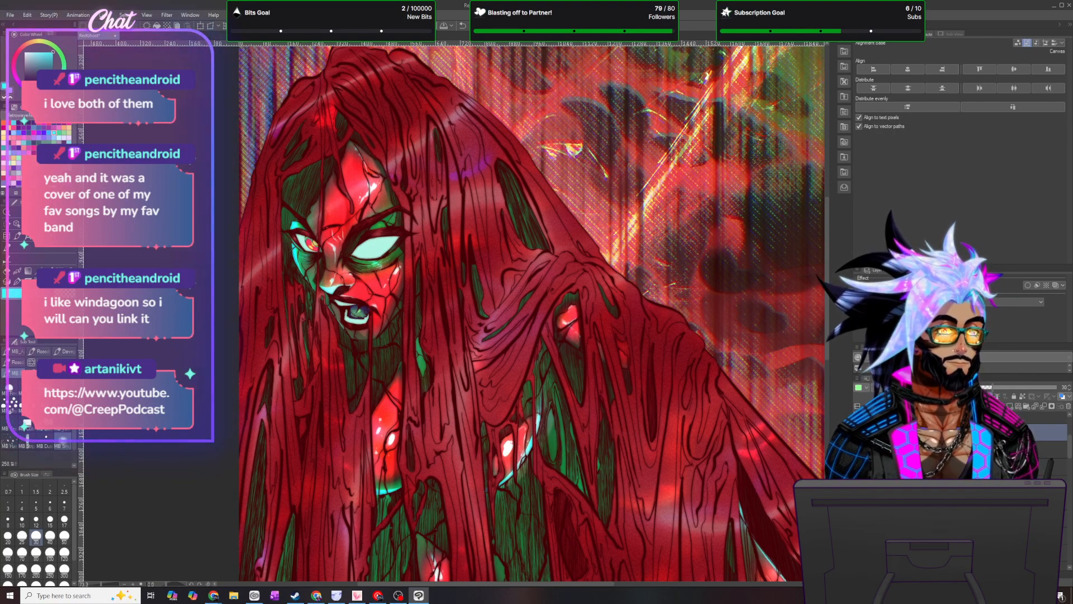
pyautogui.press('Return')
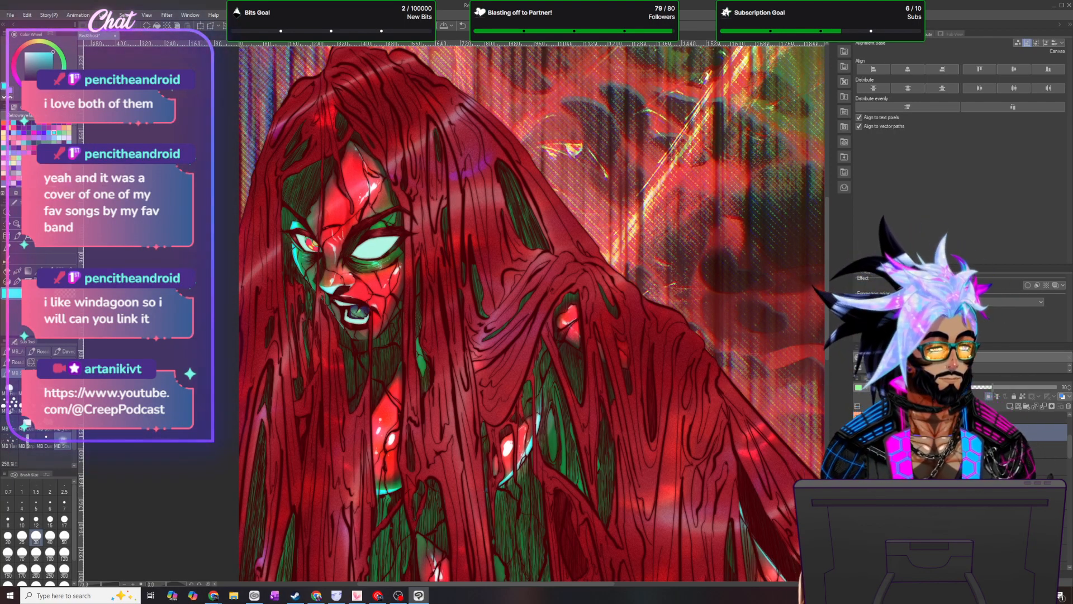
pyautogui.click(103, 15)
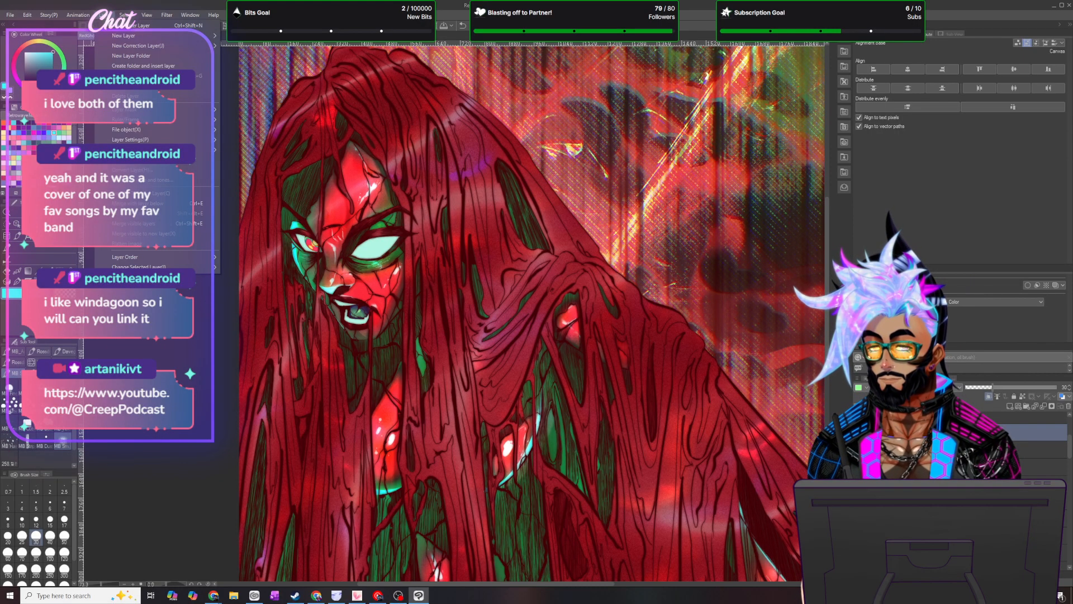
pyautogui.click(168, 105)
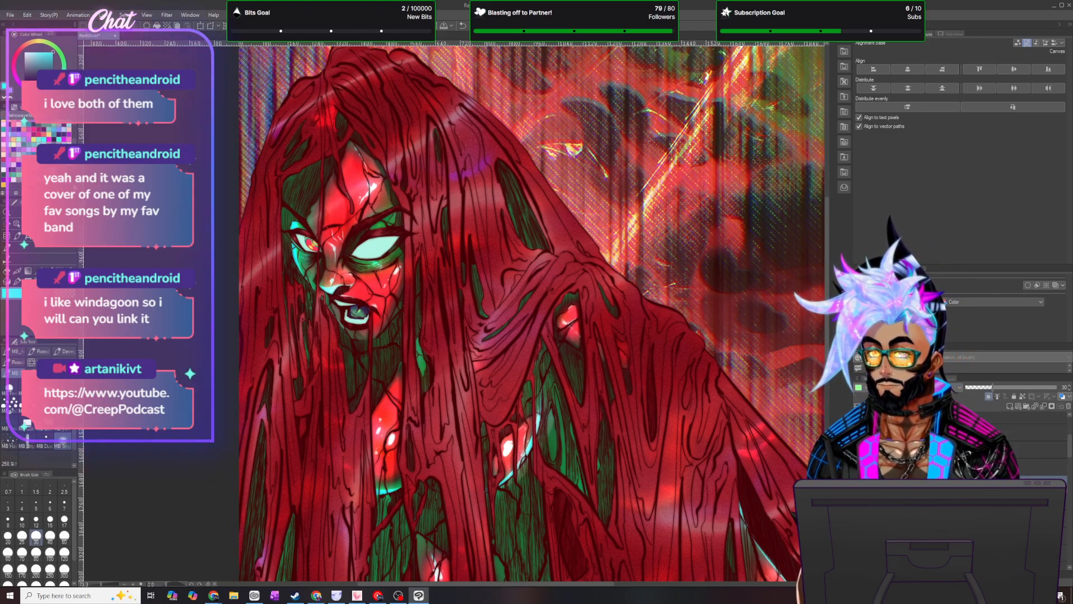
pyautogui.click(28, 15)
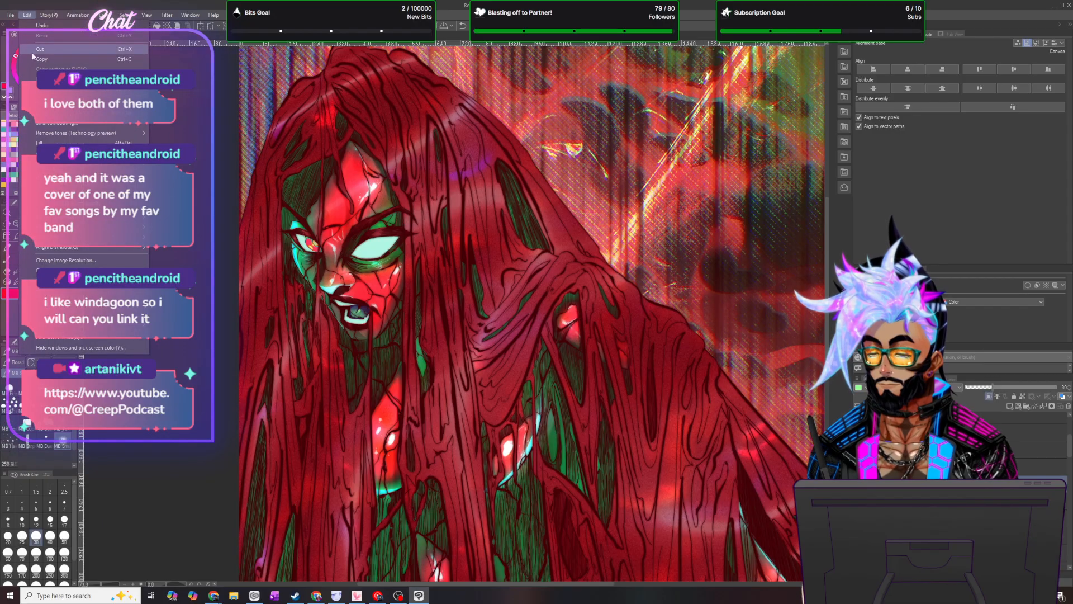
pyautogui.click(333, 207)
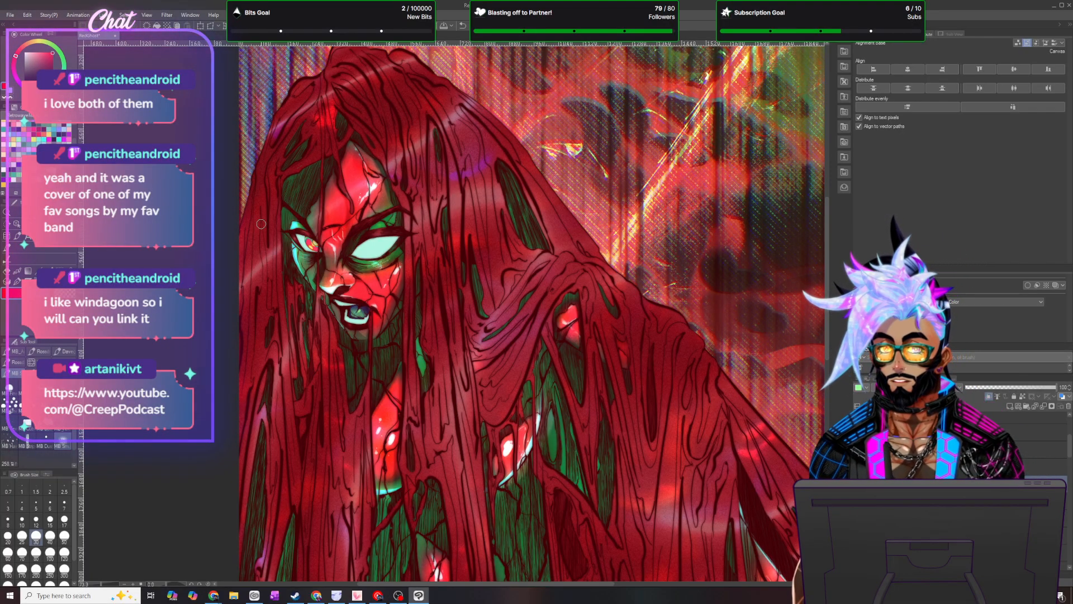
# - Save the illustration file
pyautogui.scroll(-1, 261, 223)
pyautogui.scroll(-3, 271, 247)
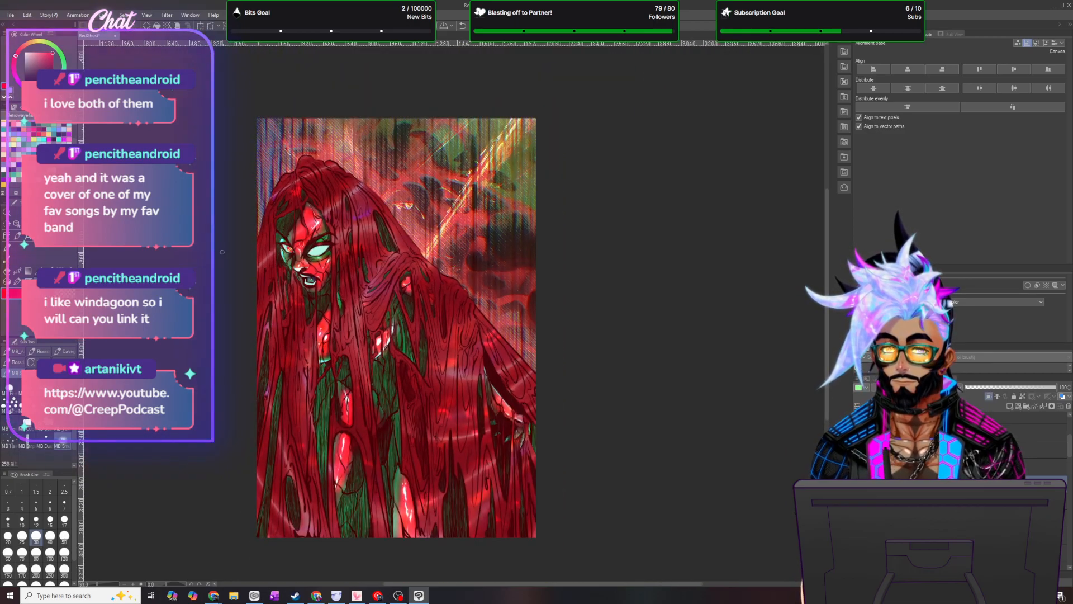
pyautogui.scroll(1, 222, 252)
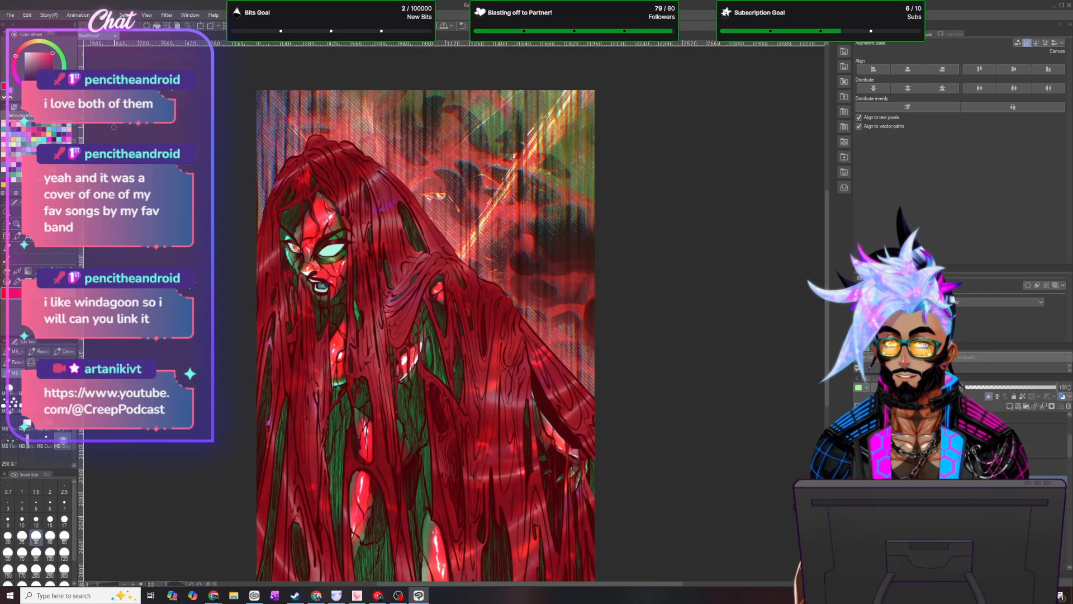
pyautogui.click(9, 15)
pyautogui.click(29, 77)
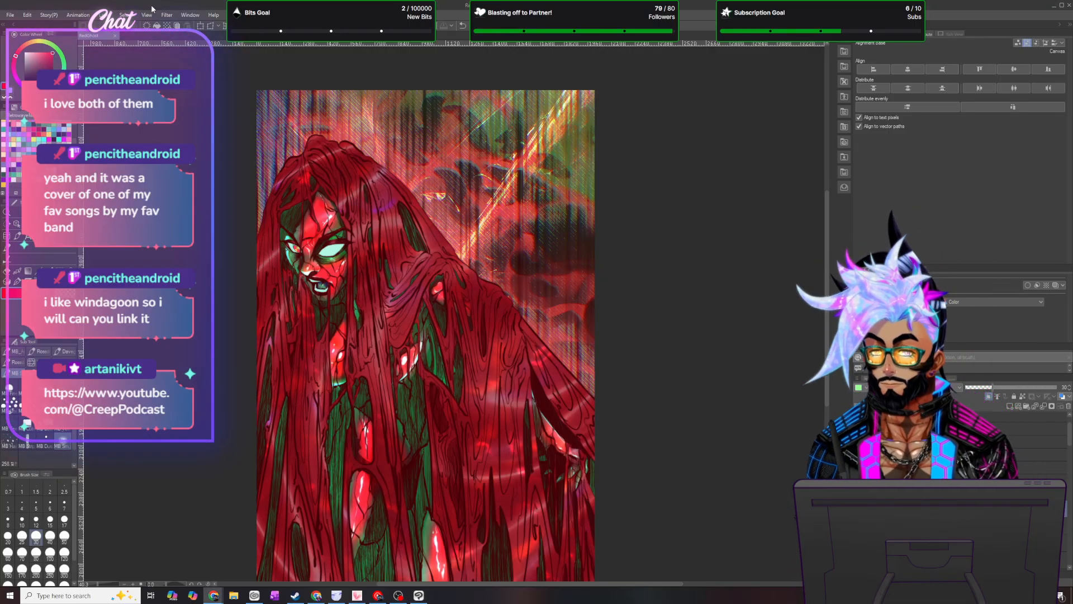
# - Add a gradient map correction layer over the figure's skin using the near-black gradient from the HALOgraphics set
pyautogui.click(104, 15)
pyautogui.moveTo(133, 45)
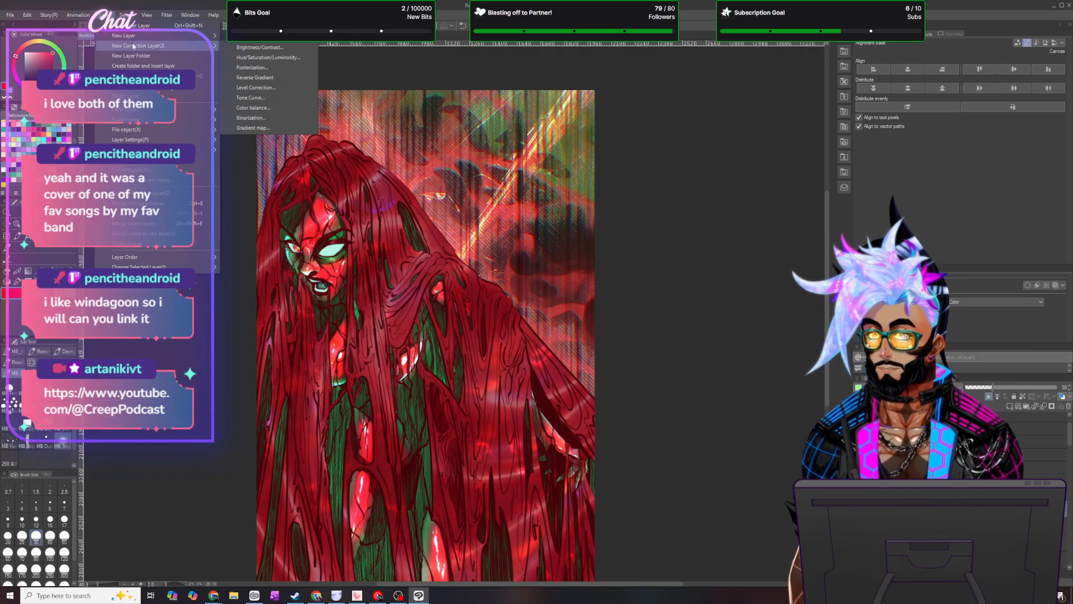
pyautogui.click(271, 133)
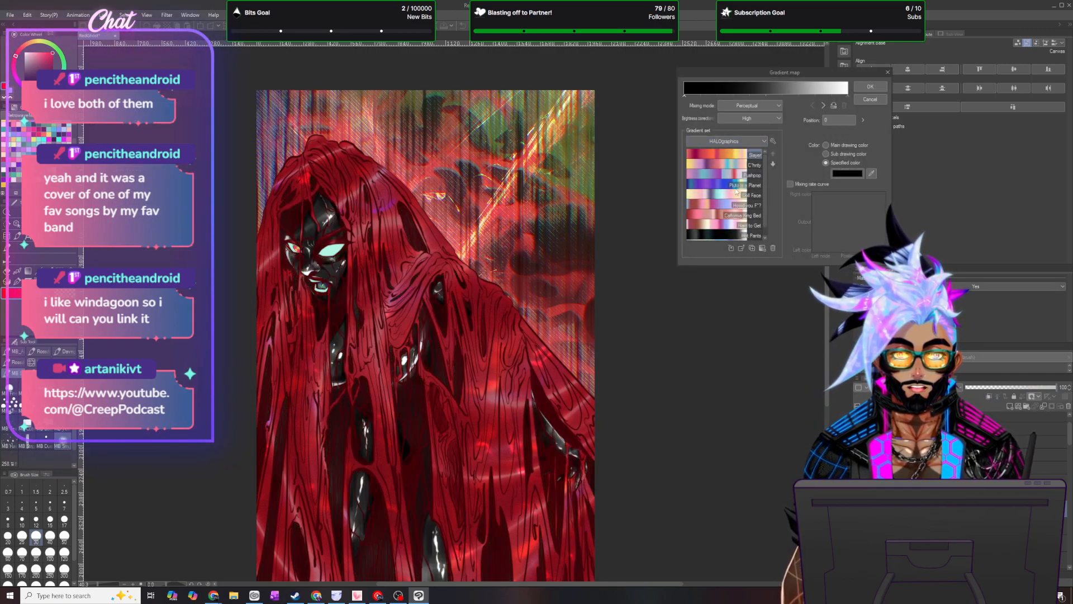
pyautogui.scroll(-1, 735, 196)
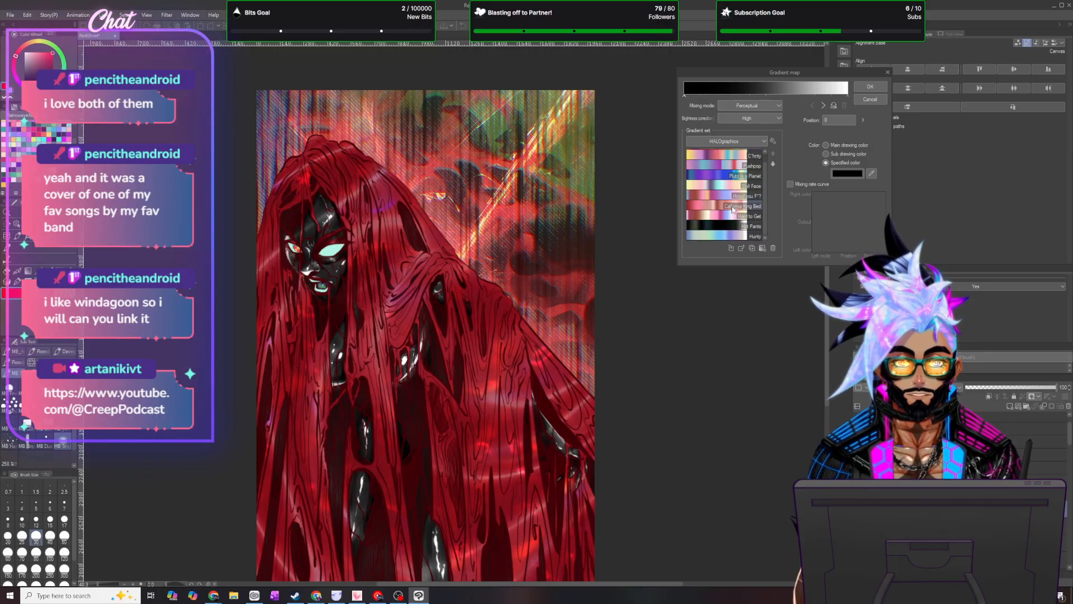
pyautogui.click(724, 227)
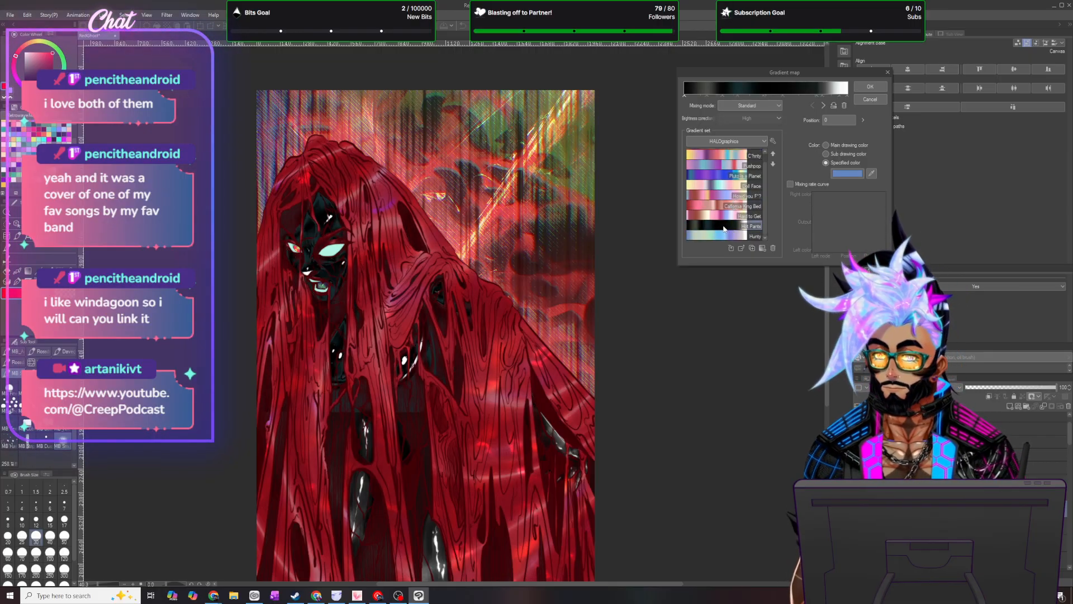
pyautogui.click(875, 87)
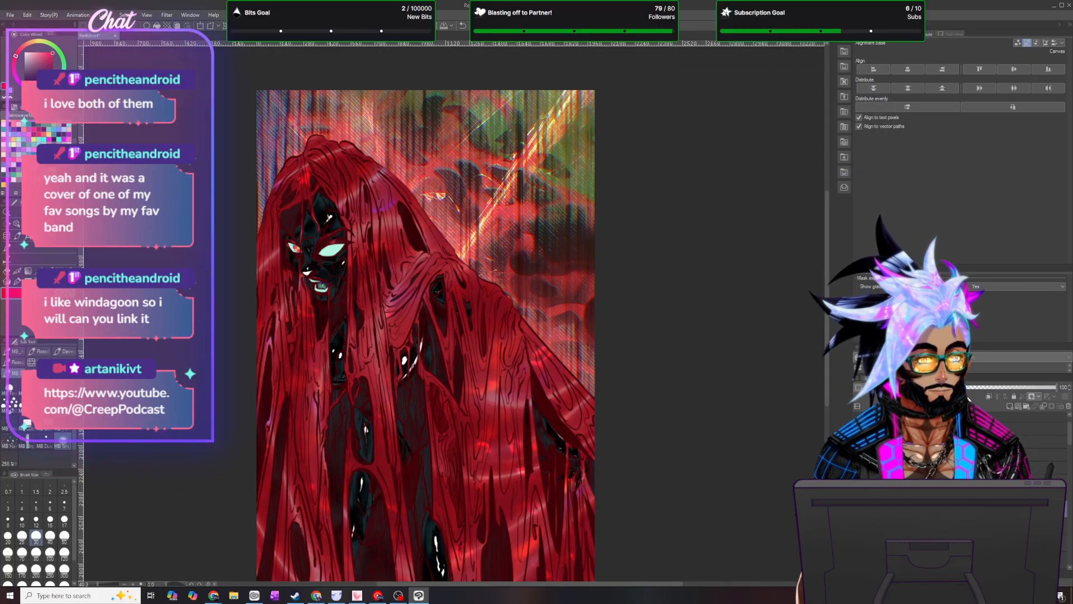
# - Change the gradient map layer's blending mode from Normal so the figure's red and green colours show through
pyautogui.click(955, 387)
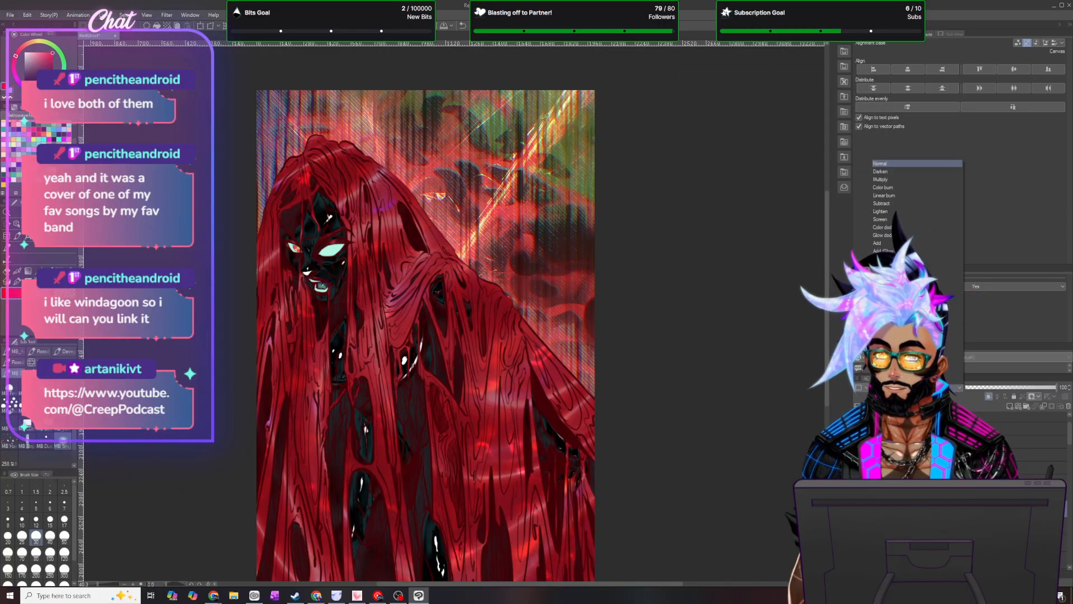
pyautogui.click(688, 336)
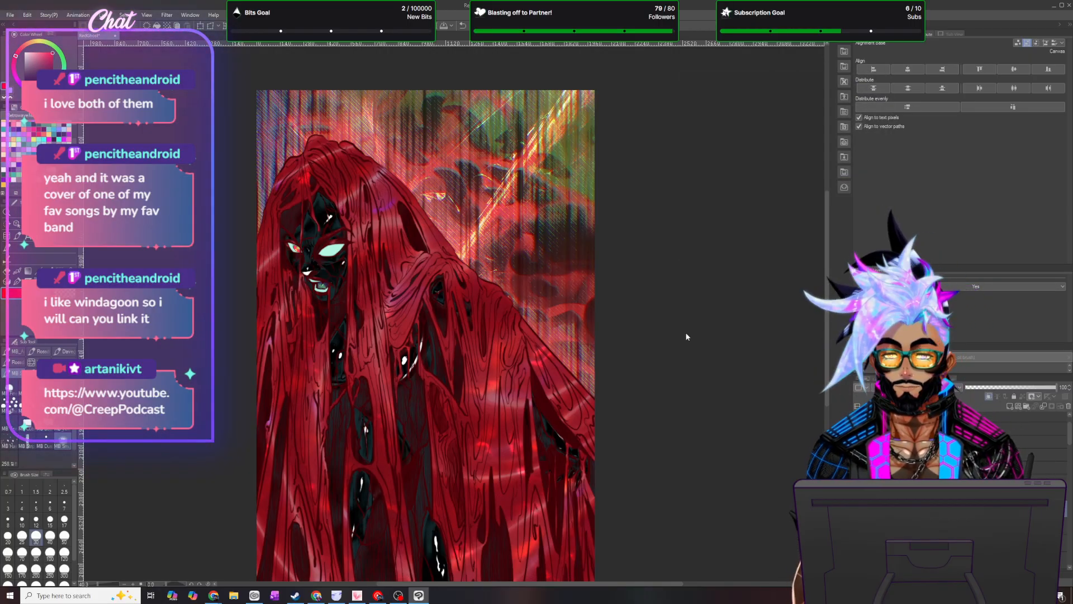
pyautogui.hotkey('ctrl', 'z')
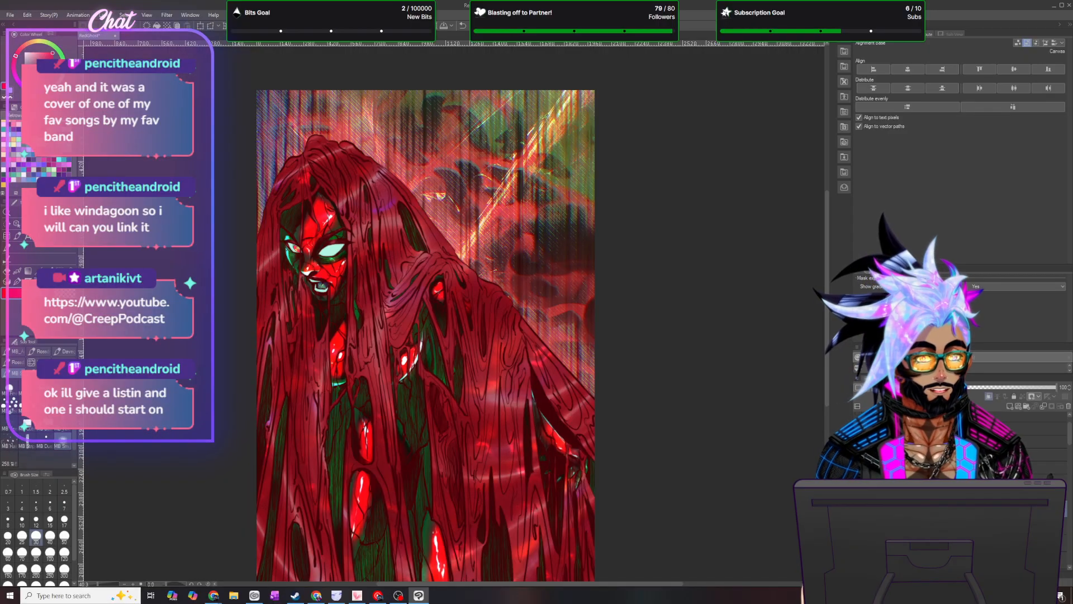
# - Switch the existing gradient map layer to gradient 4 of the Holographic gradient set
pyautogui.doubleClick(895, 508)
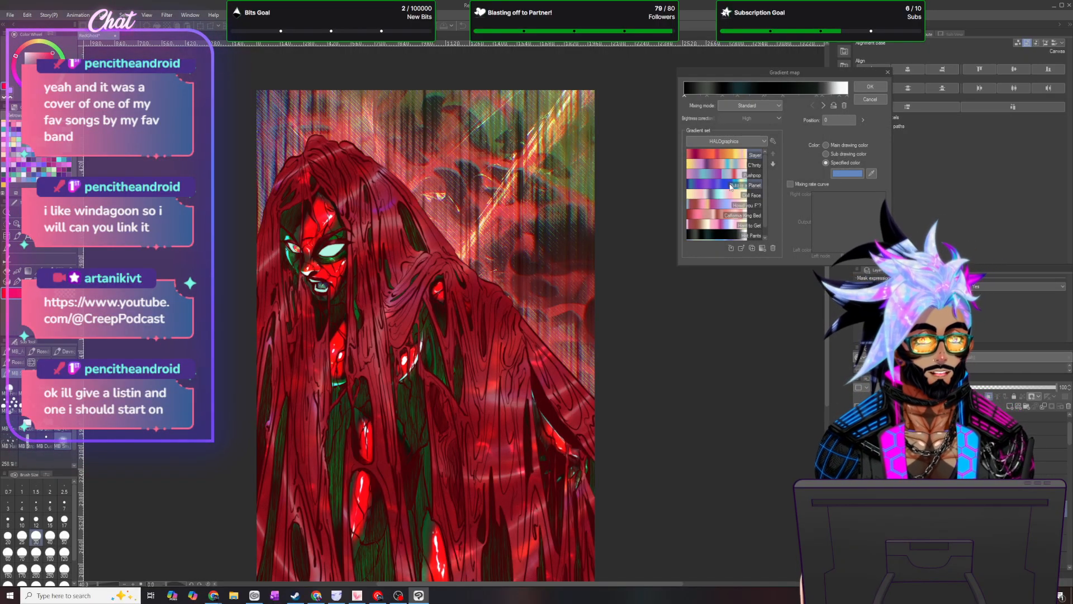
pyautogui.scroll(-1, 731, 186)
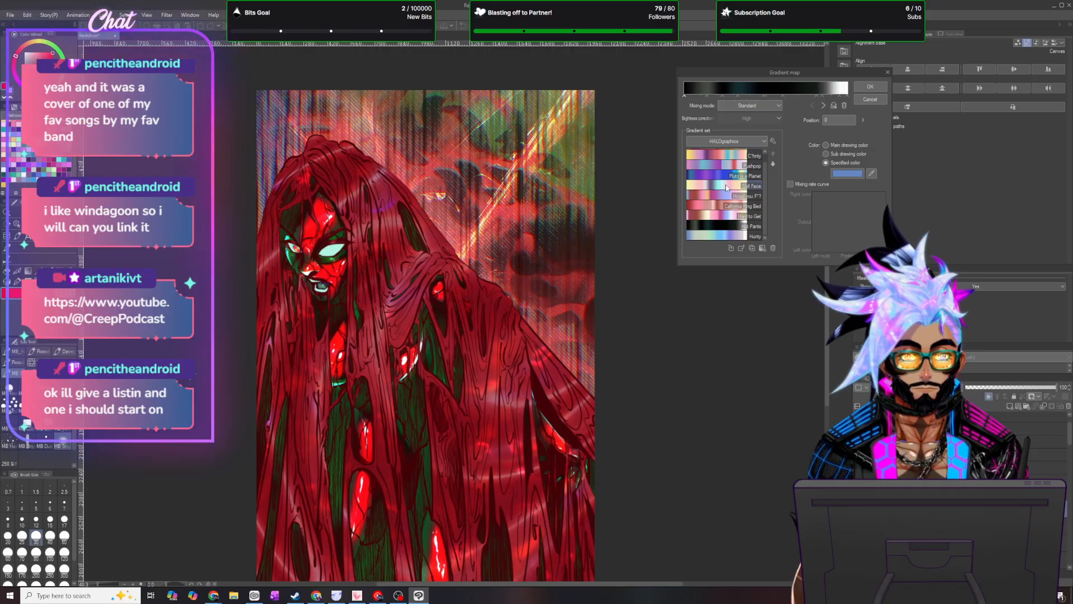
pyautogui.click(723, 143)
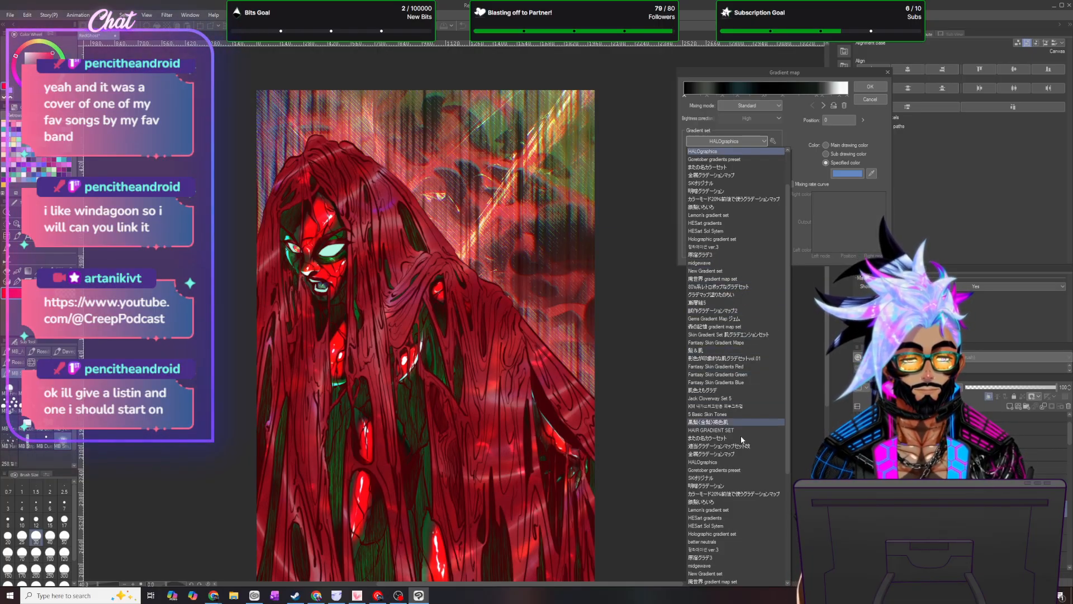
pyautogui.click(734, 534)
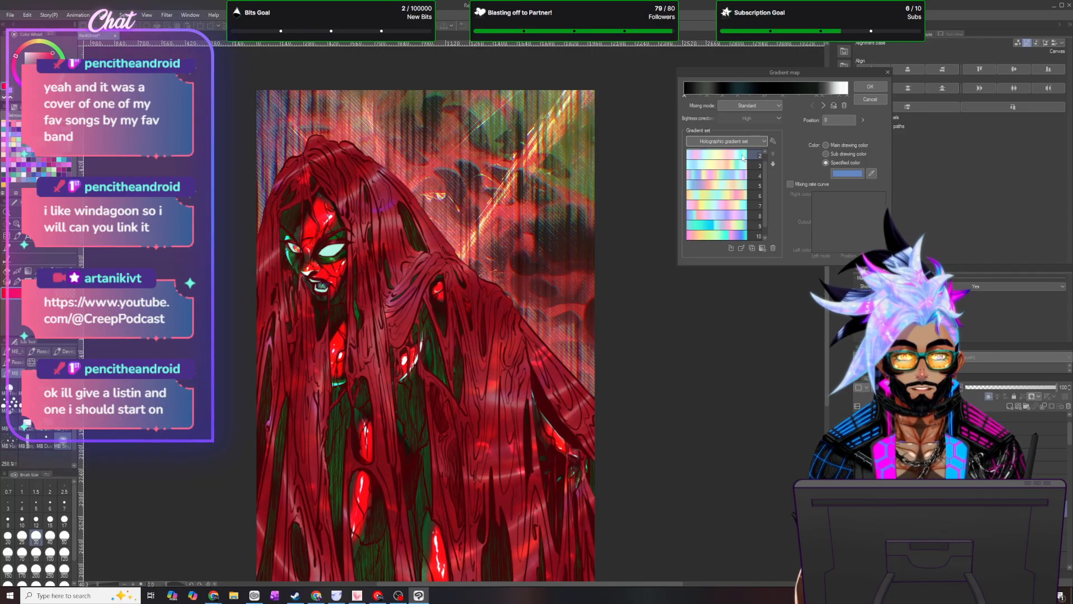
pyautogui.scroll(-1, 710, 187)
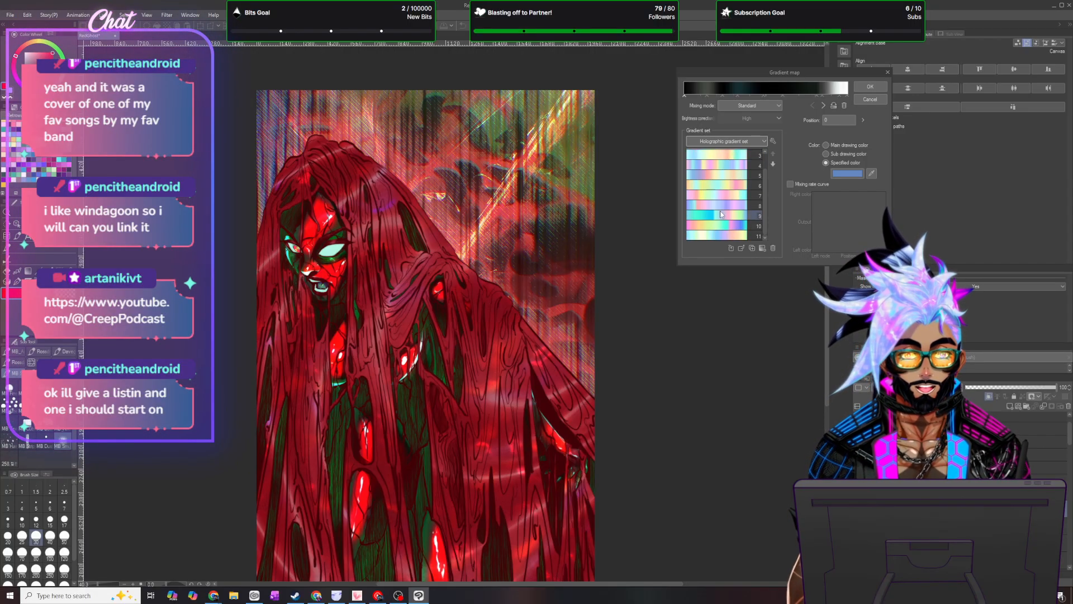
pyautogui.click(717, 207)
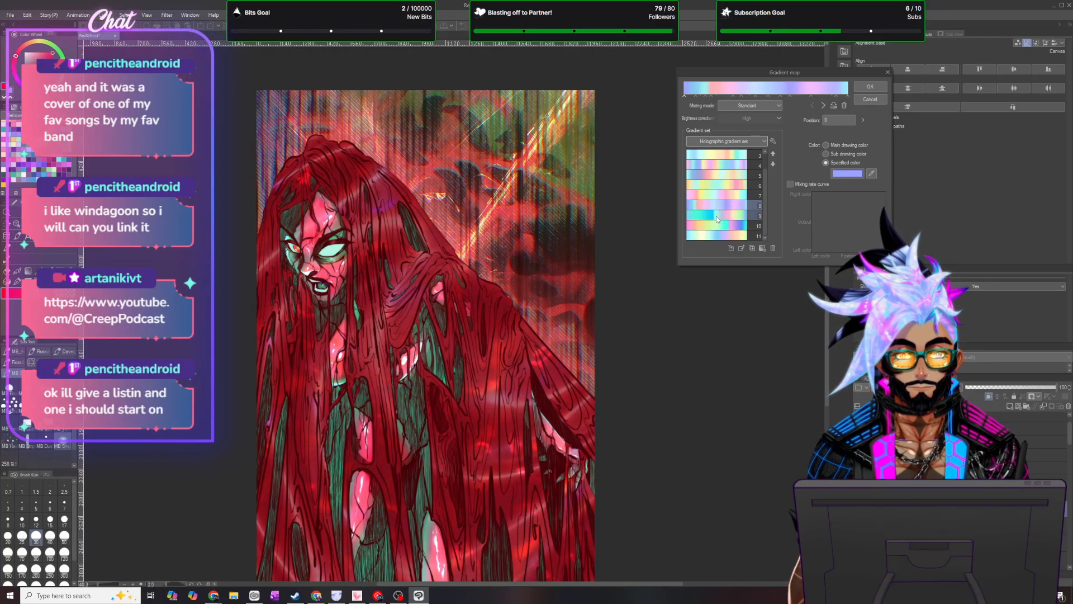
pyautogui.click(716, 216)
pyautogui.scroll(2, 716, 216)
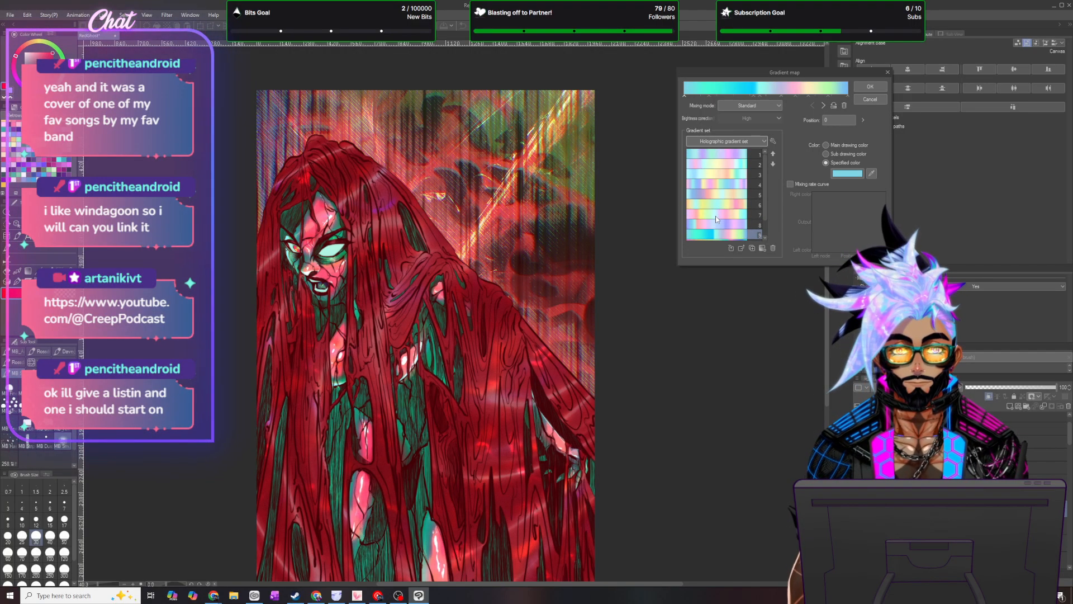
pyautogui.click(715, 184)
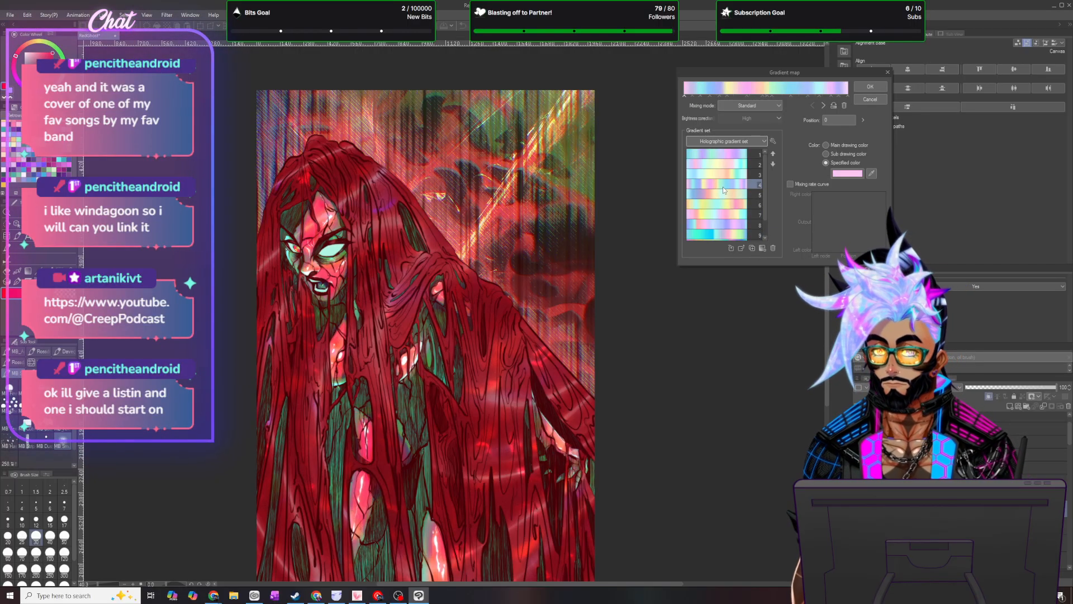
pyautogui.click(875, 88)
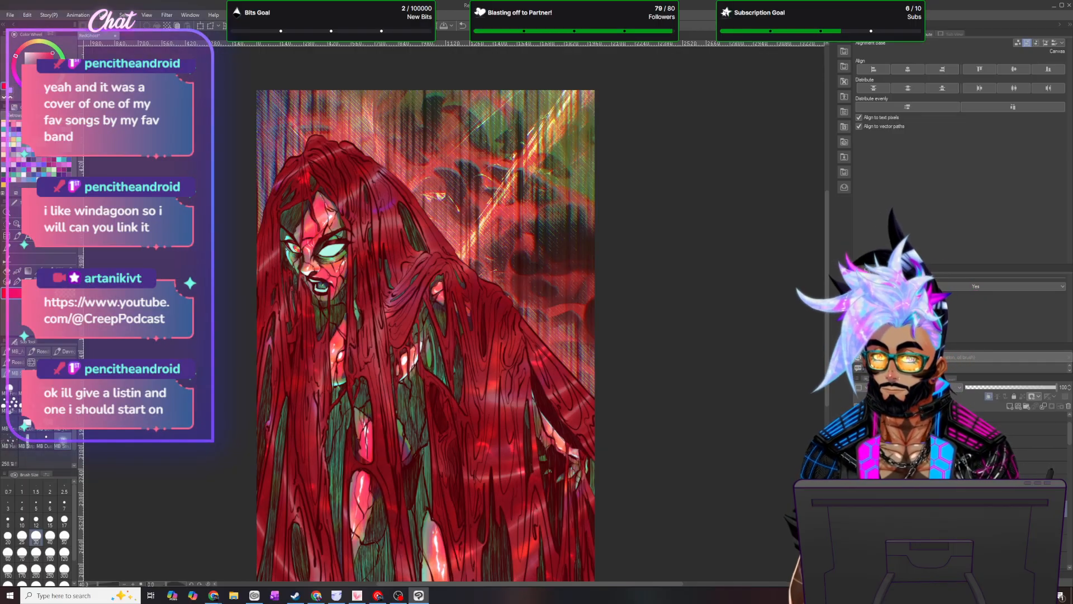
# - Compare alternative blending modes on the holographic gradient map layer and set its opacity to 30%
pyautogui.click(916, 387)
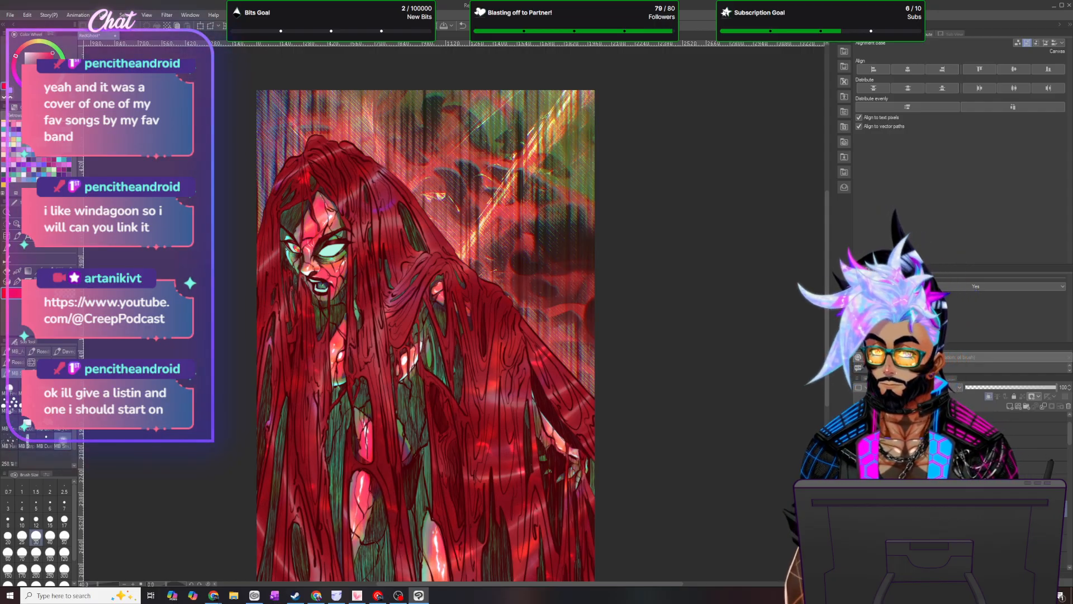
pyautogui.press('Down')
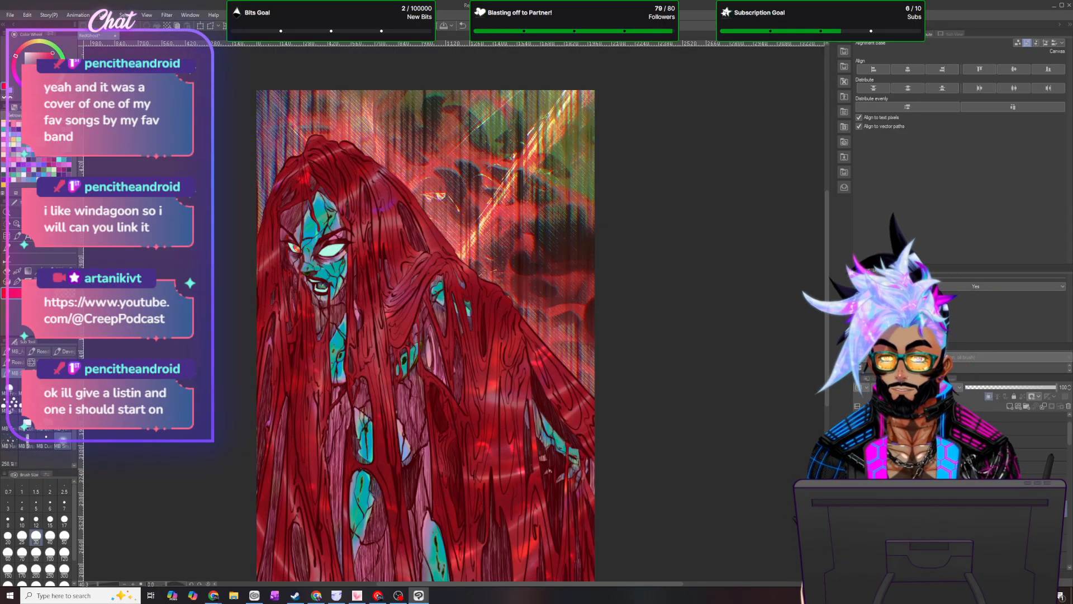
pyautogui.press('Down')
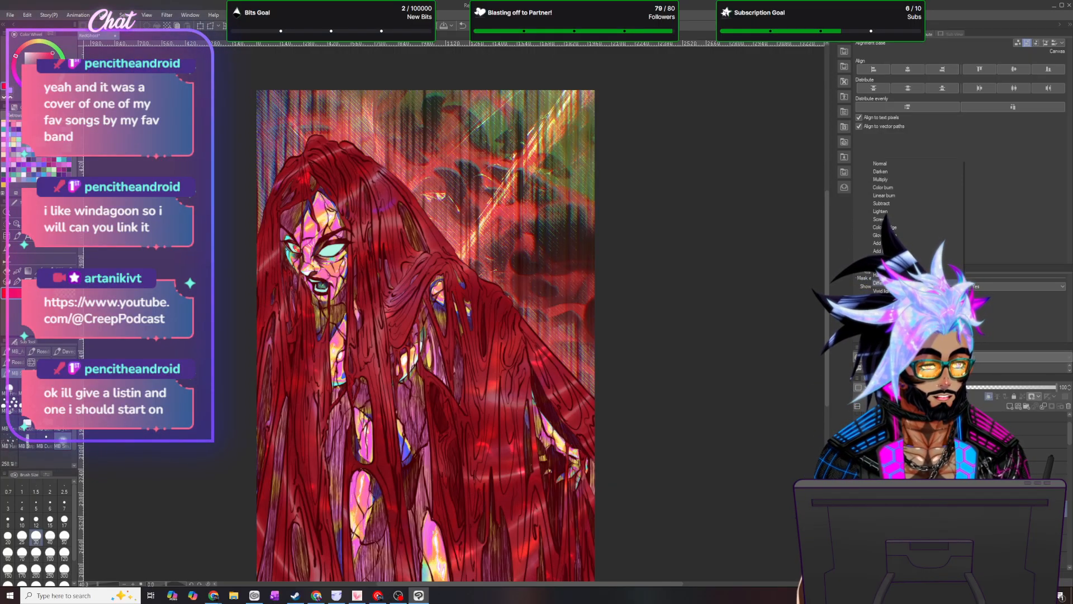
pyautogui.press('Down')
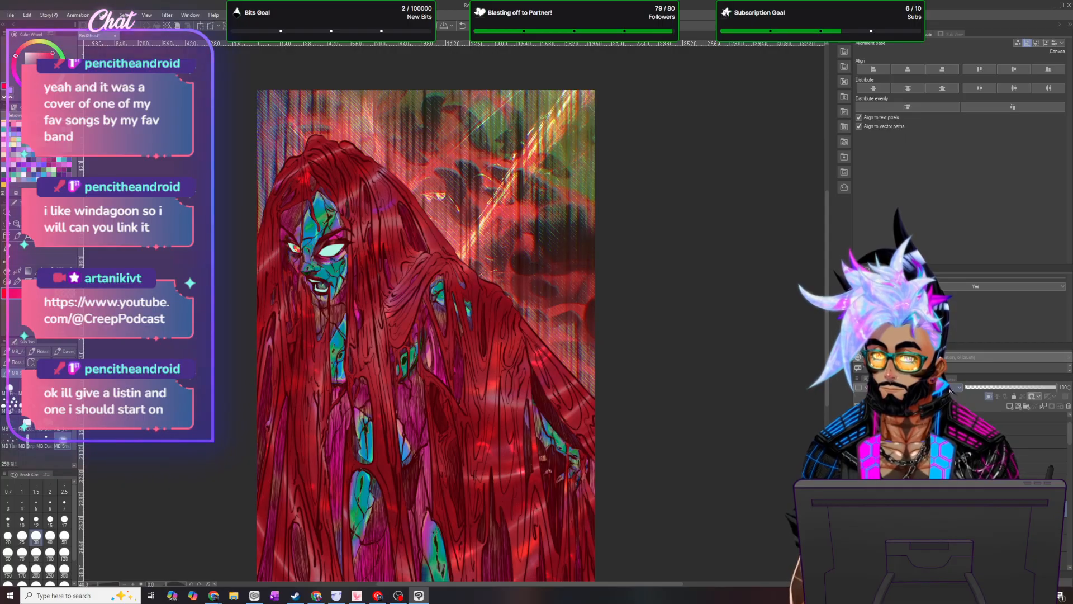
pyautogui.click(917, 387)
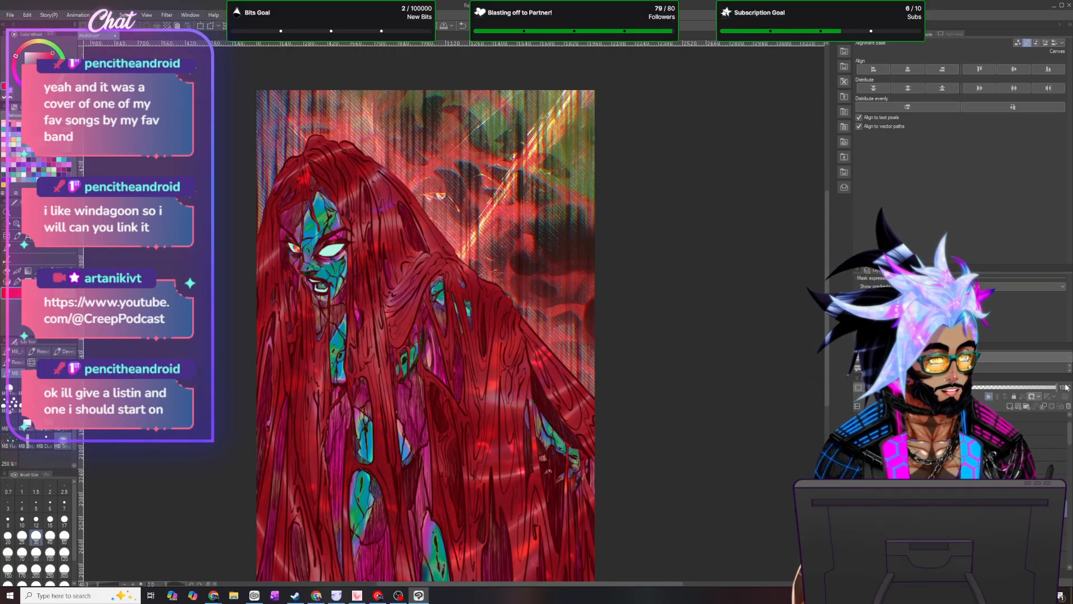
pyautogui.press('Down')
pyautogui.write('30')
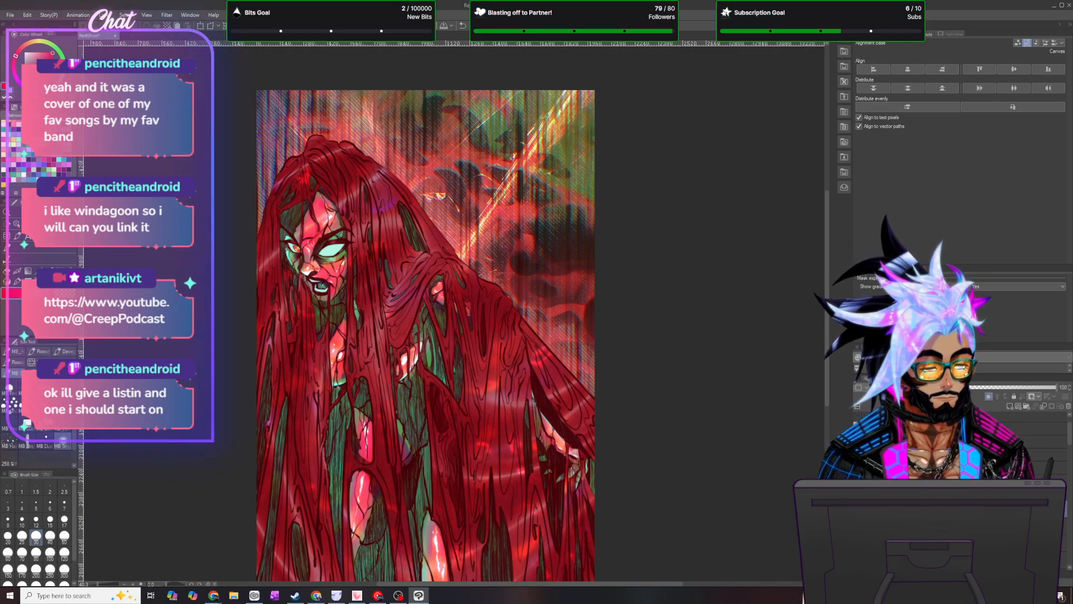
pyautogui.press('Return')
# - Add another gradient map correction layer over the figure's skin using the near-black gradient from the HALOgraphics set
pyautogui.hotkey('alt', 'l')
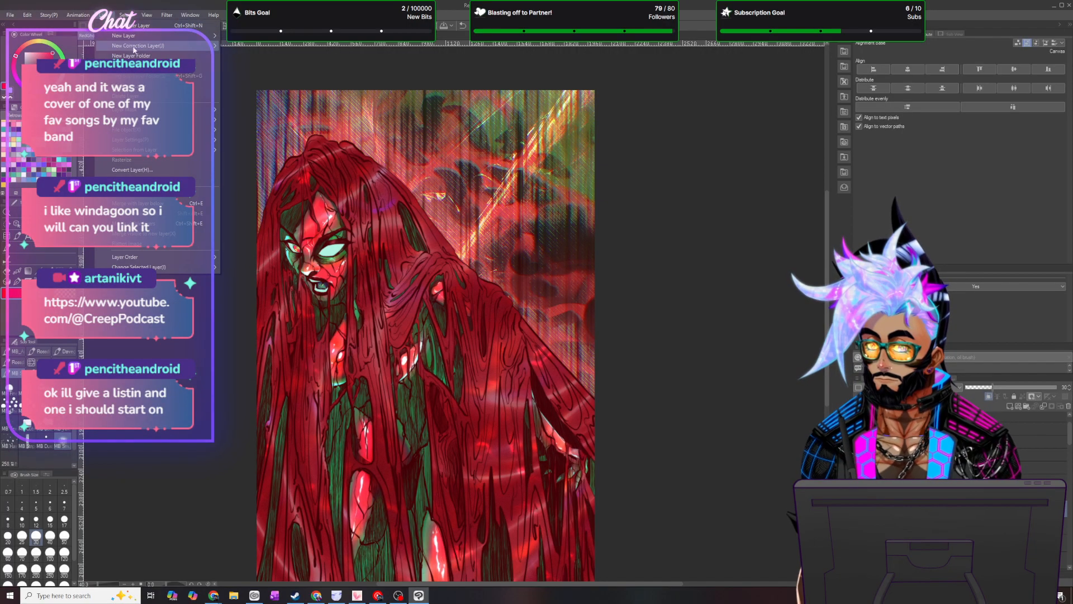
pyautogui.click(291, 135)
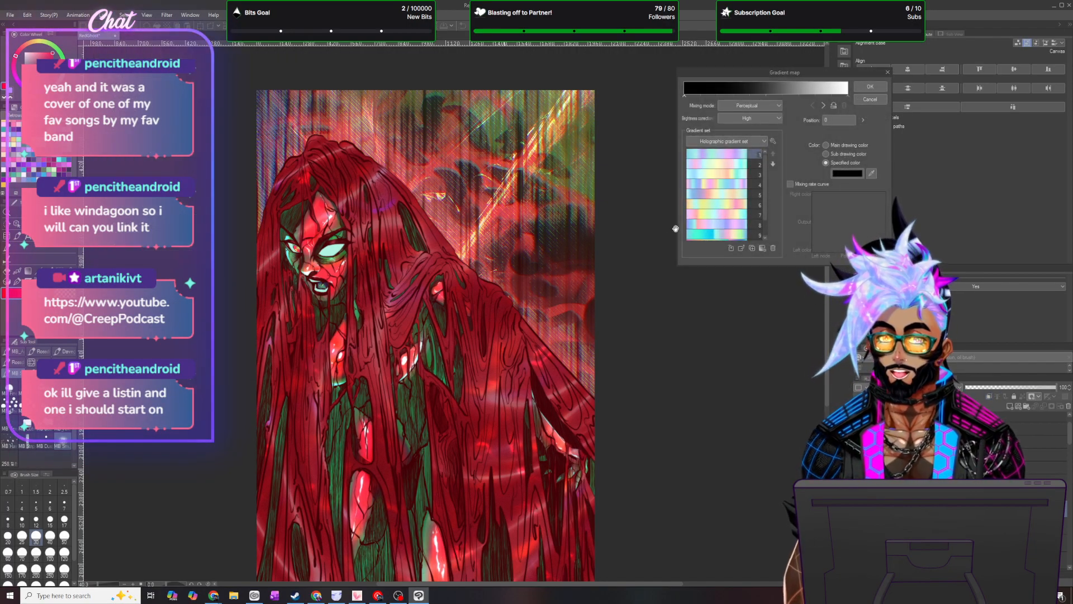
pyautogui.click(764, 141)
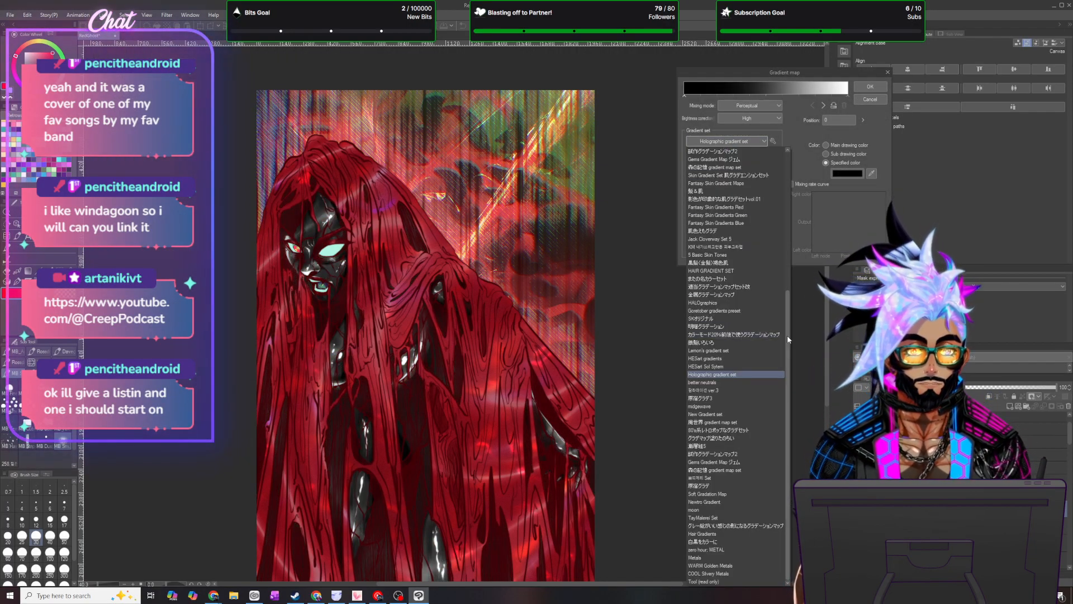
pyautogui.scroll(9, 769, 156)
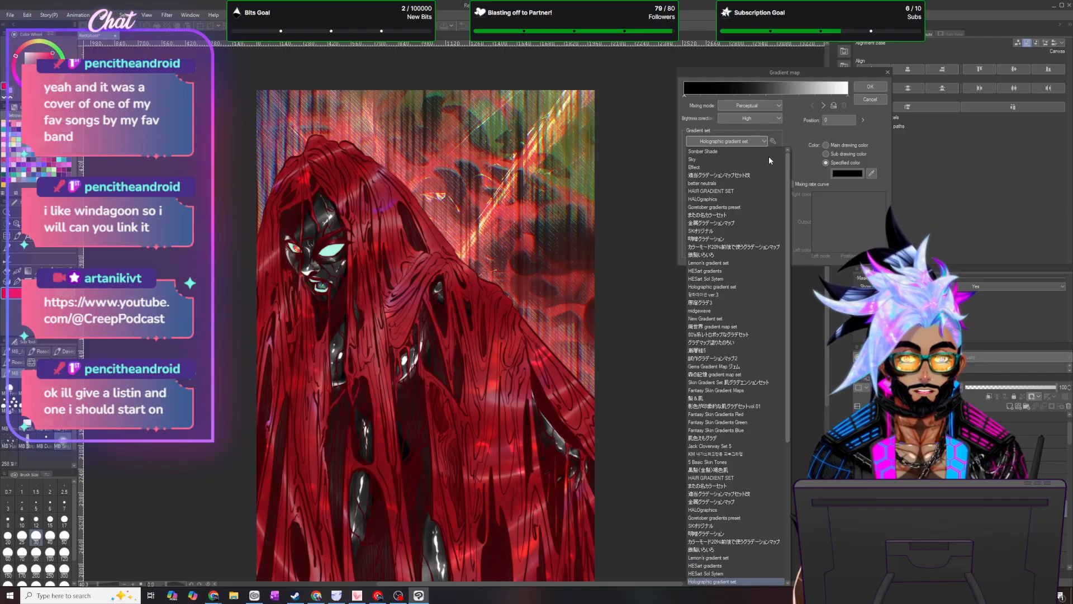
pyautogui.click(721, 199)
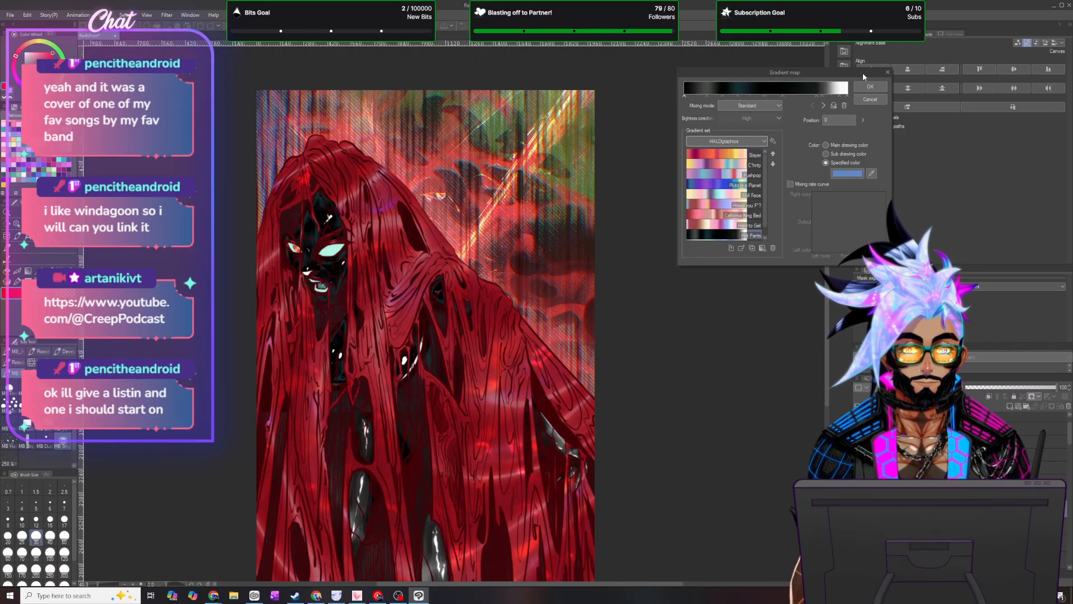
pyautogui.press('Return')
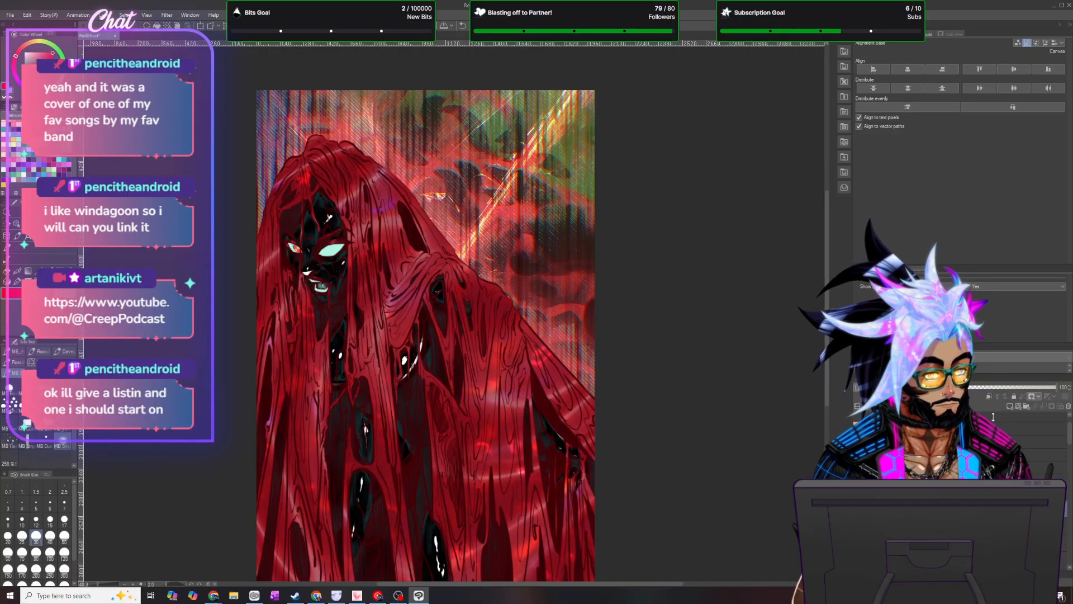
# - Change the new near-black gradient map layer's blending mode from Normal and set its opacity to 50%
pyautogui.click(917, 357)
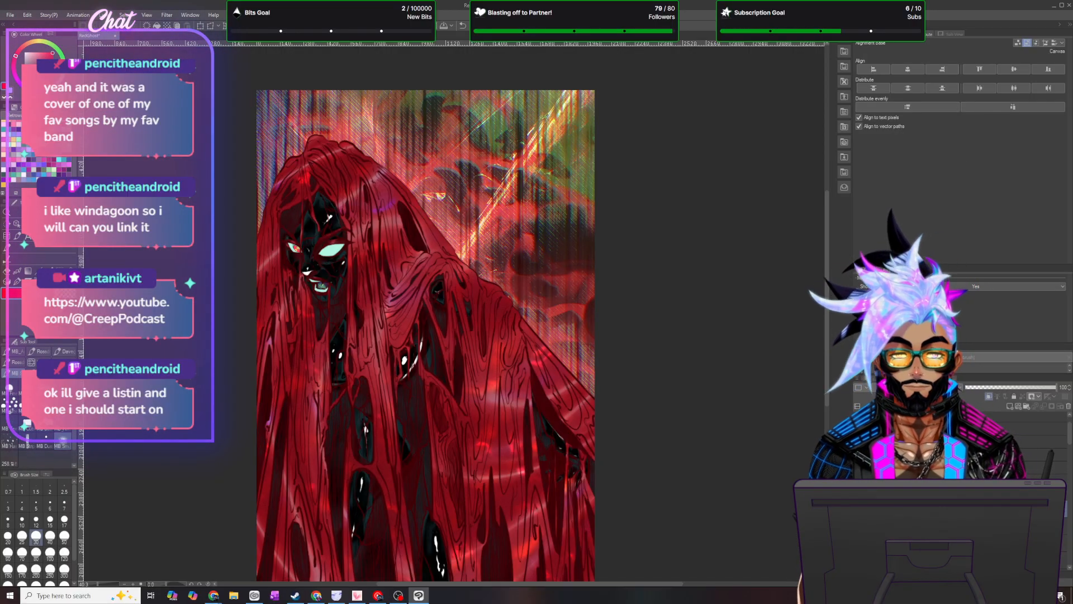
pyautogui.click(917, 267)
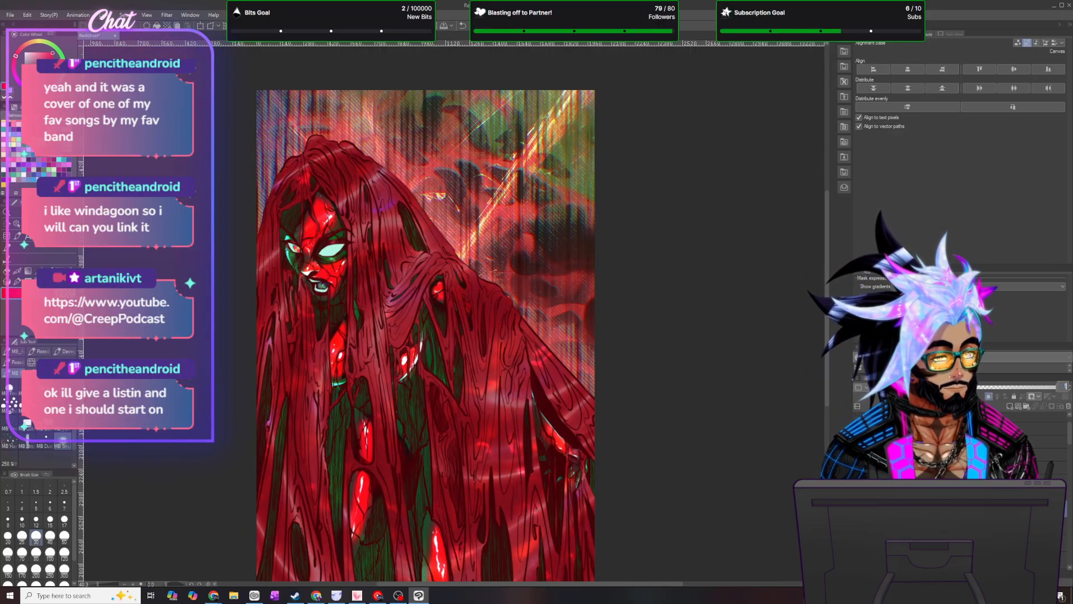
pyautogui.write('50')
pyautogui.press('Return')
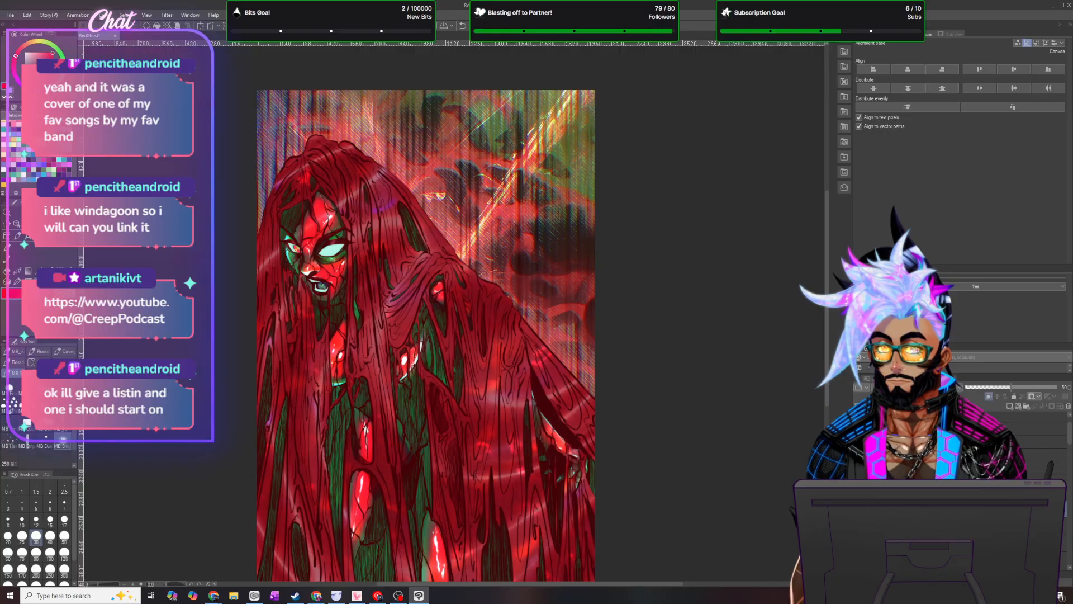
# - Add a tone curve correction layer with the RGB curve pulled down in the shadows and a second point in the highlights
pyautogui.scroll(-2, 553, 355)
pyautogui.scroll(1, 529, 414)
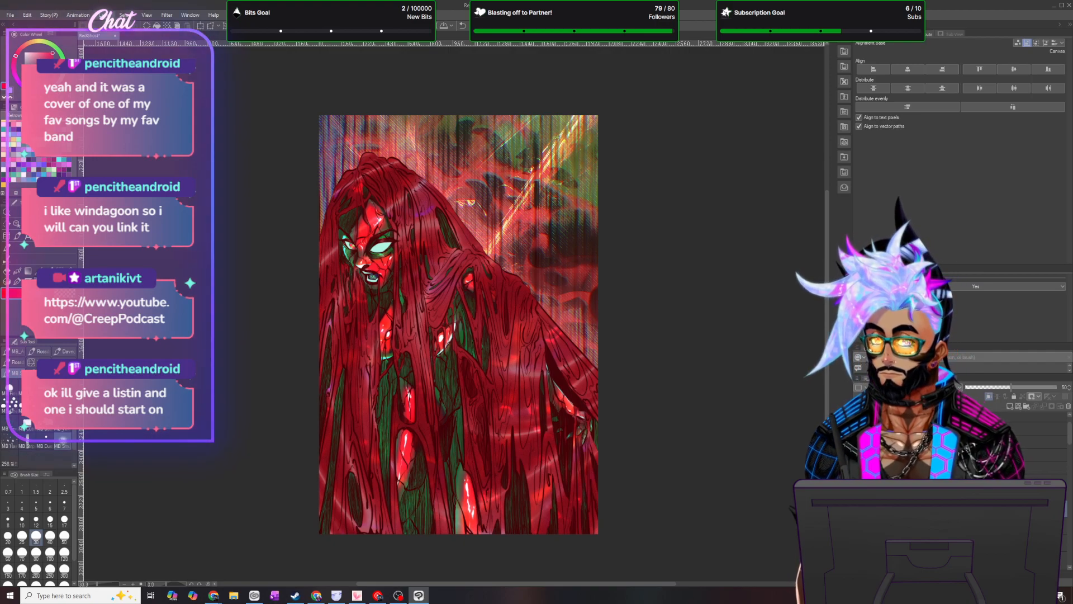
pyautogui.click(106, 15)
pyautogui.moveTo(137, 45)
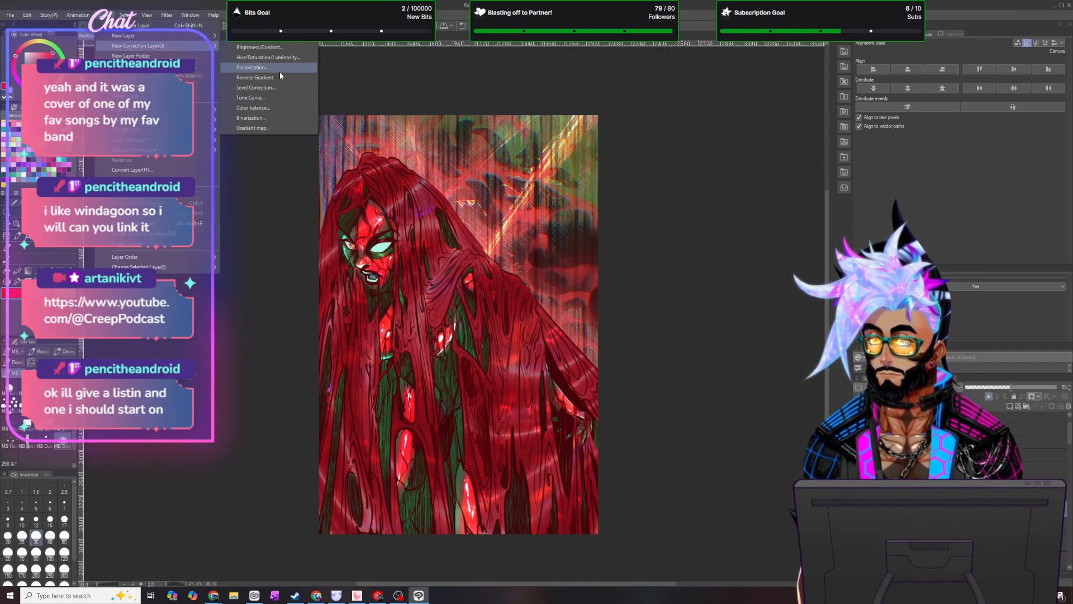
pyautogui.click(270, 99)
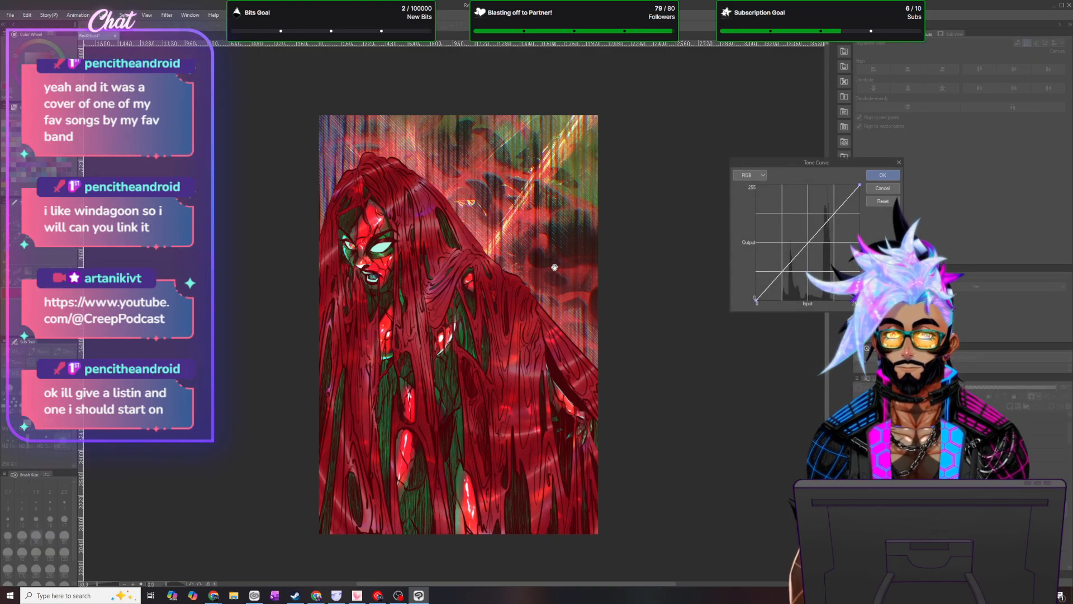
pyautogui.scroll(-1, 587, 271)
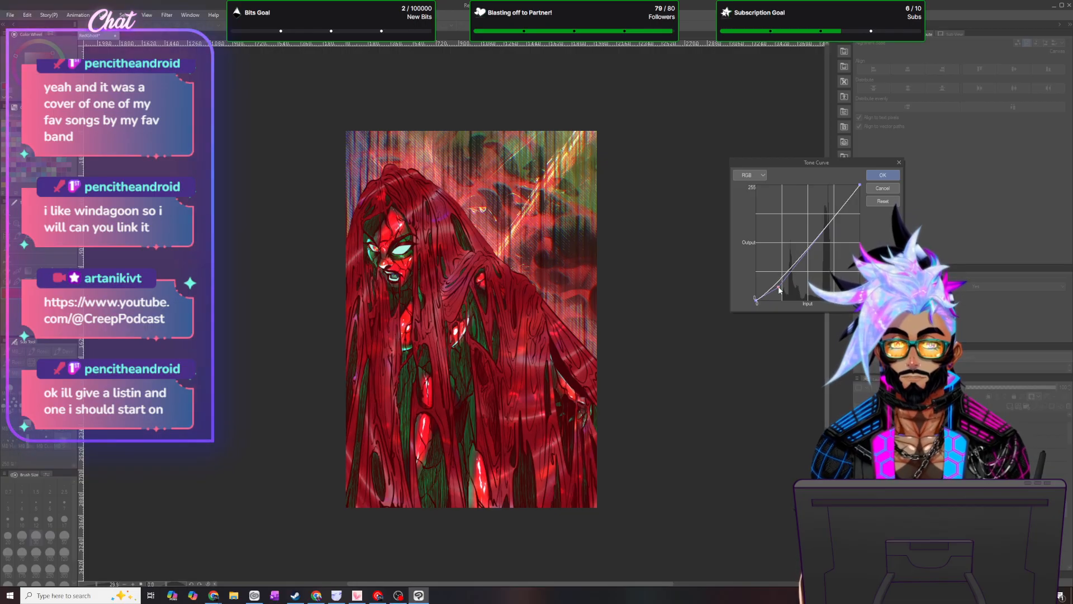
pyautogui.click(837, 213)
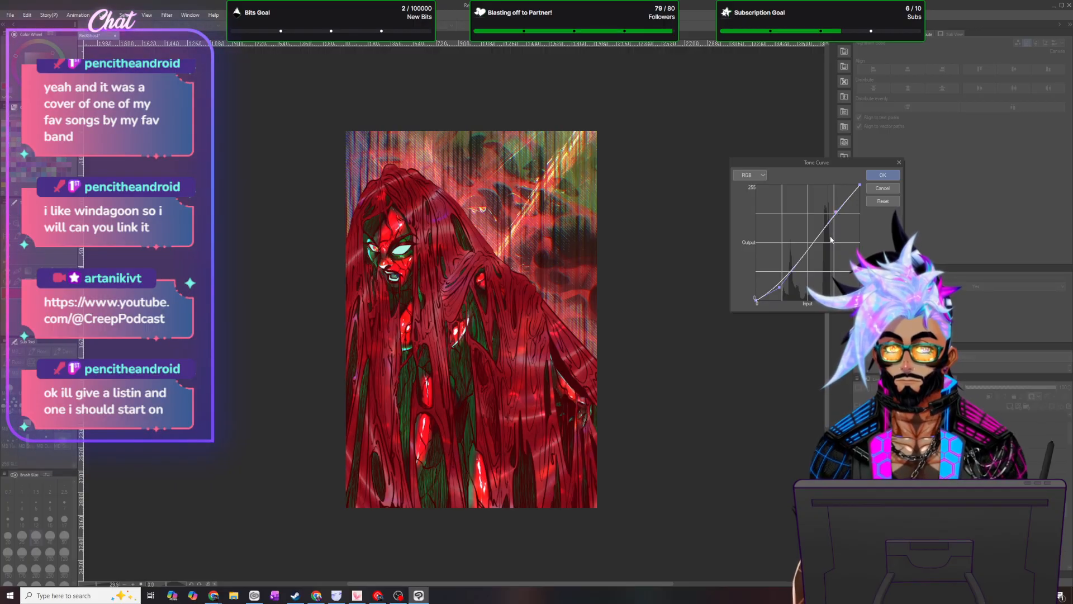
pyautogui.click(883, 176)
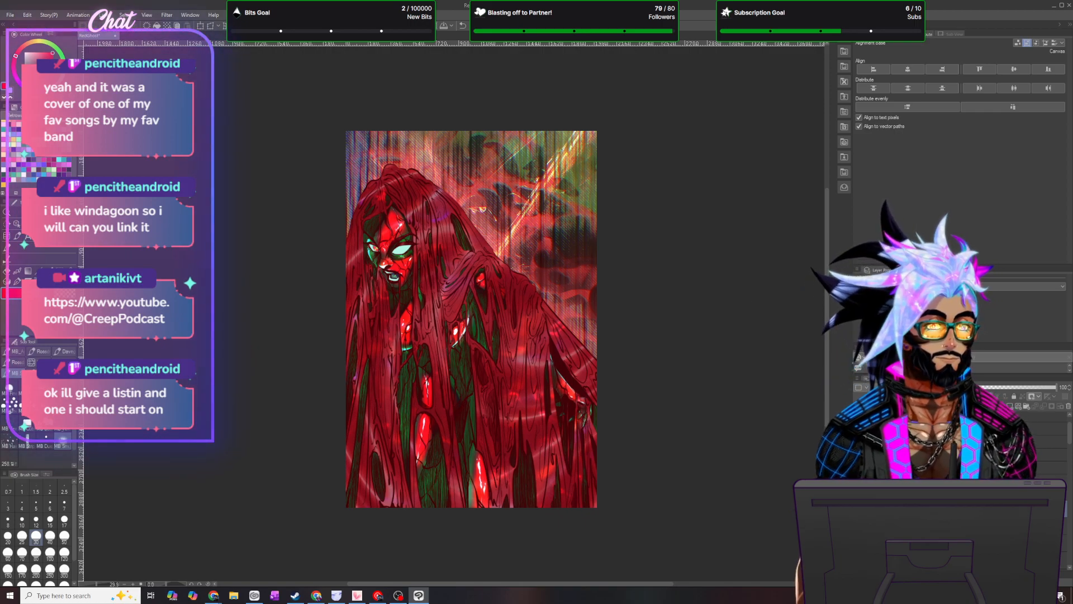
# - Add a color balance correction layer and shift its shadows toward cyan and to 22 on the yellow–blue level
pyautogui.click(104, 15)
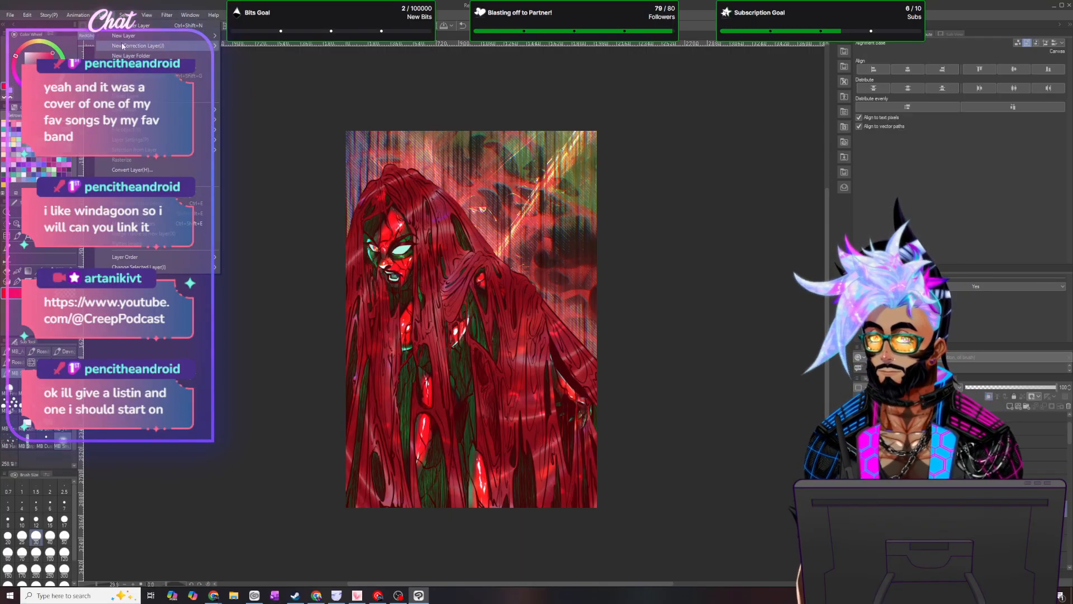
pyautogui.moveTo(167, 45)
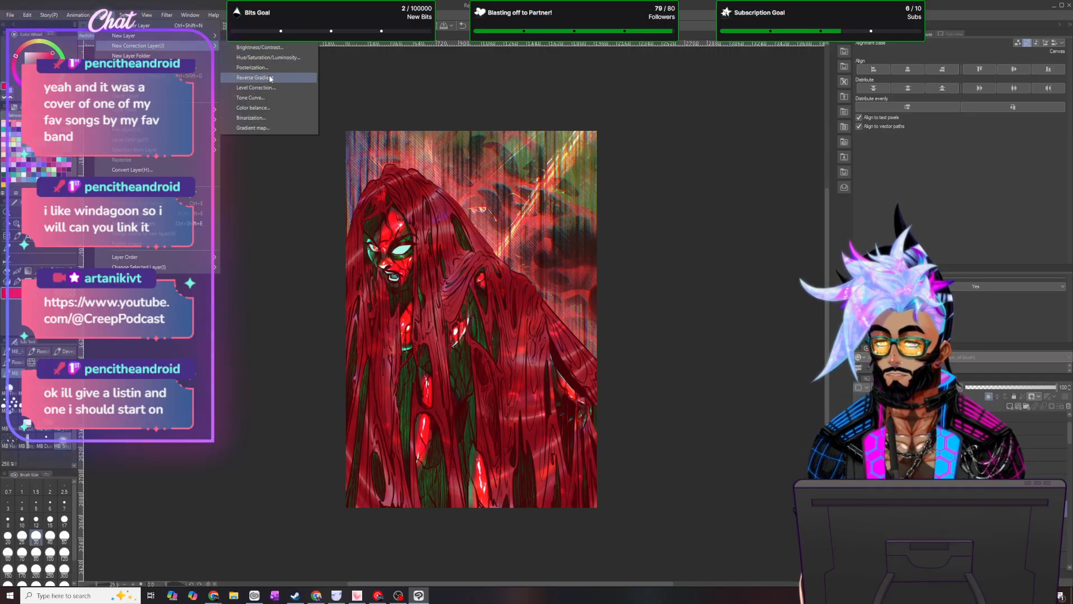
pyautogui.click(267, 109)
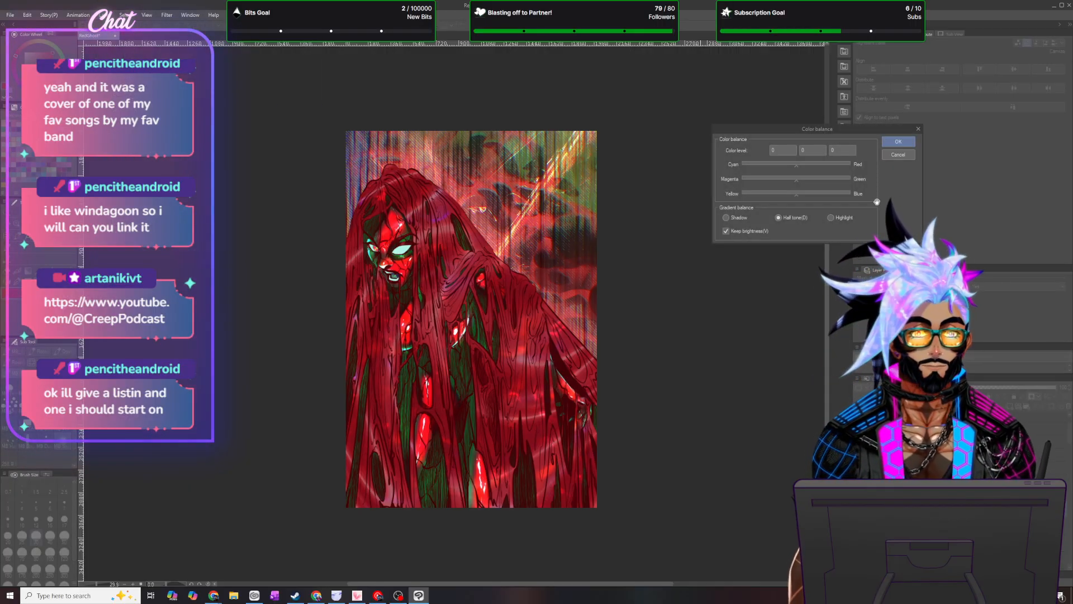
pyautogui.click(897, 143)
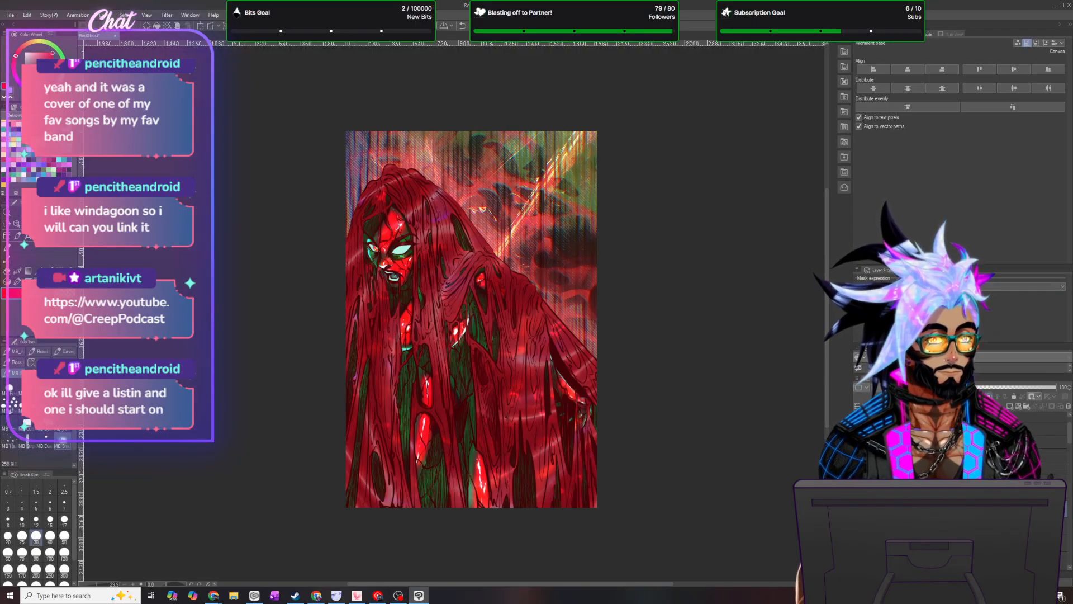
pyautogui.doubleClick(888, 508)
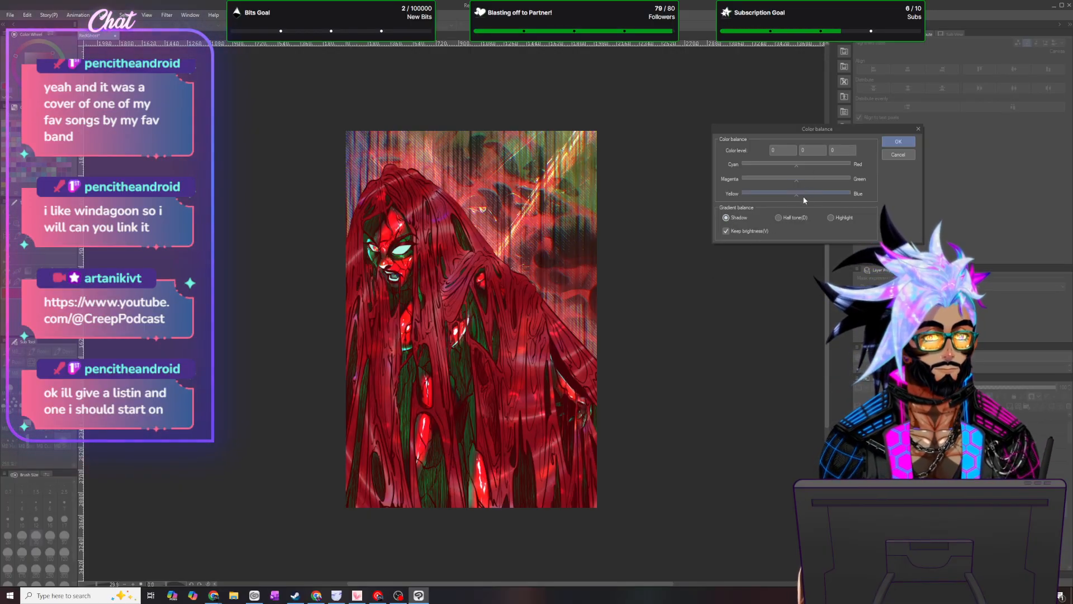
pyautogui.moveTo(799, 196)
pyautogui.mouseDown()
pyautogui.moveTo(821, 196)
pyautogui.moveTo(809, 197)
pyautogui.mouseUp()
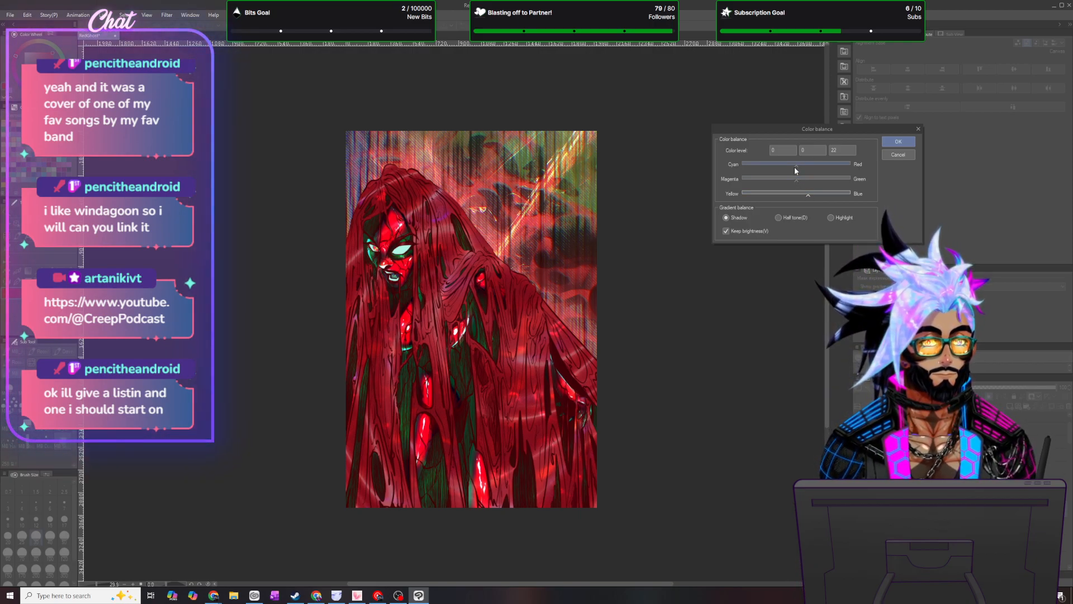
pyautogui.moveTo(794, 166); pyautogui.dragTo(790, 168)
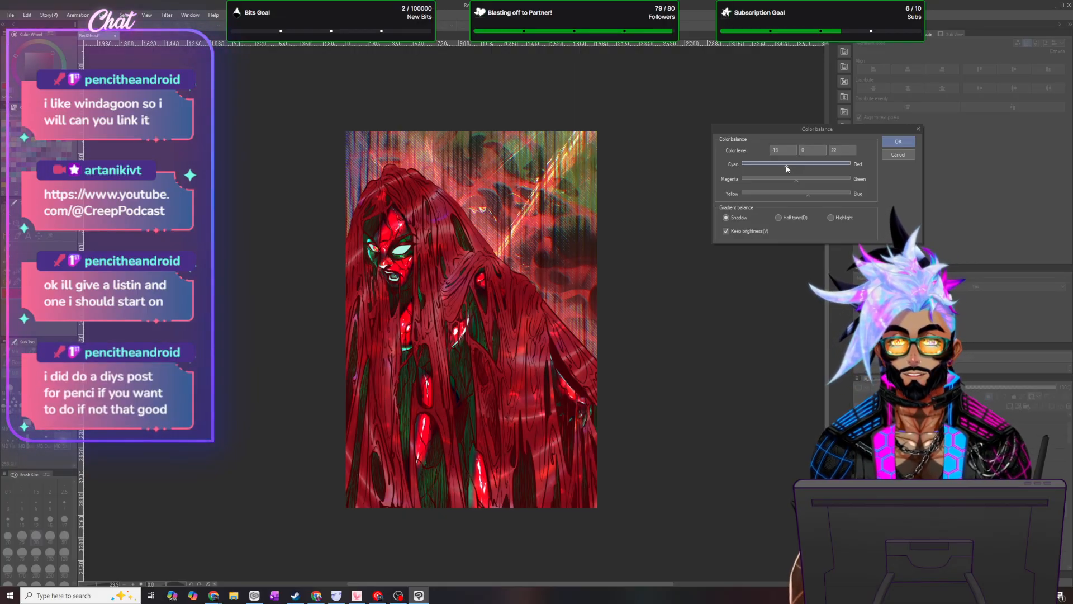
# - Shift the color balance layer's half tones toward cyan and set its highlights to -15 on the cyan–red level
pyautogui.click(779, 219)
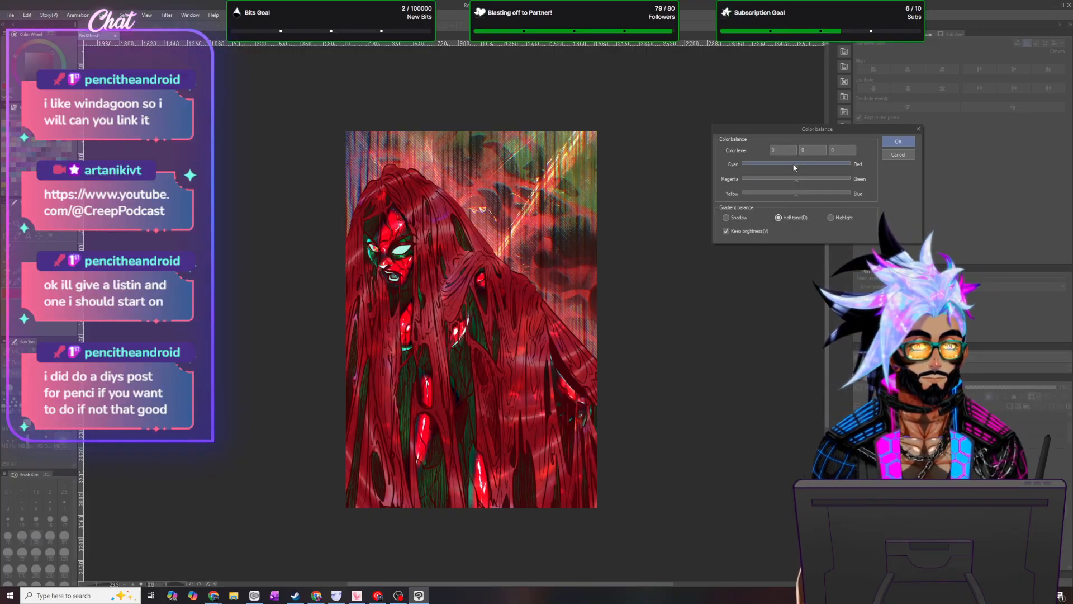
pyautogui.moveTo(798, 169)
pyautogui.mouseDown()
pyautogui.moveTo(807, 167)
pyautogui.moveTo(795, 197)
pyautogui.moveTo(796, 167)
pyautogui.moveTo(778, 167)
pyautogui.moveTo(789, 166)
pyautogui.mouseUp()
pyautogui.click(831, 217)
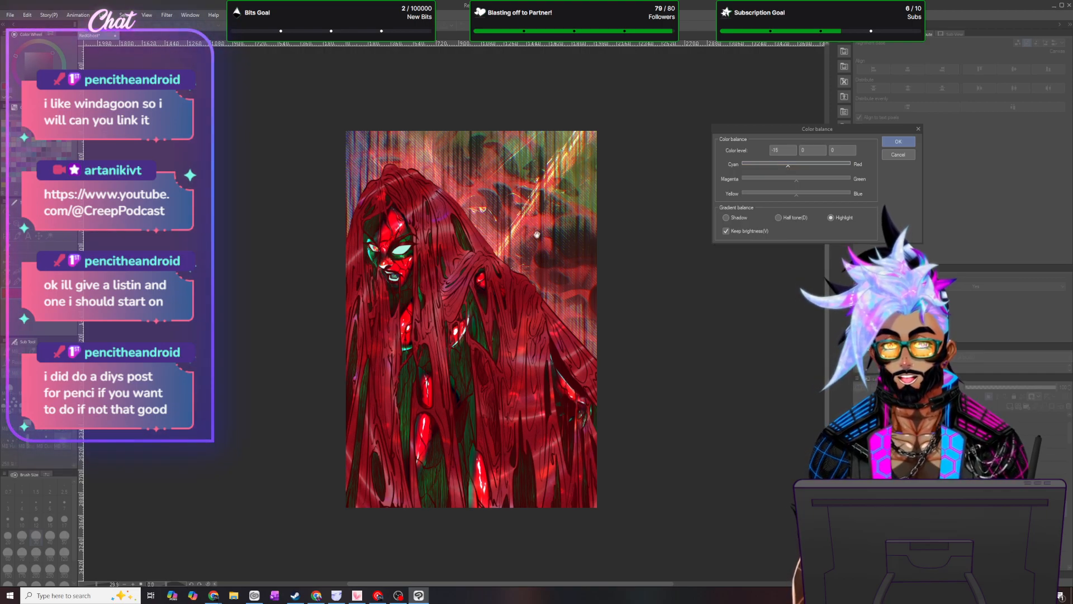
pyautogui.scroll(-2, 483, 258)
pyautogui.scroll(-5, 483, 258)
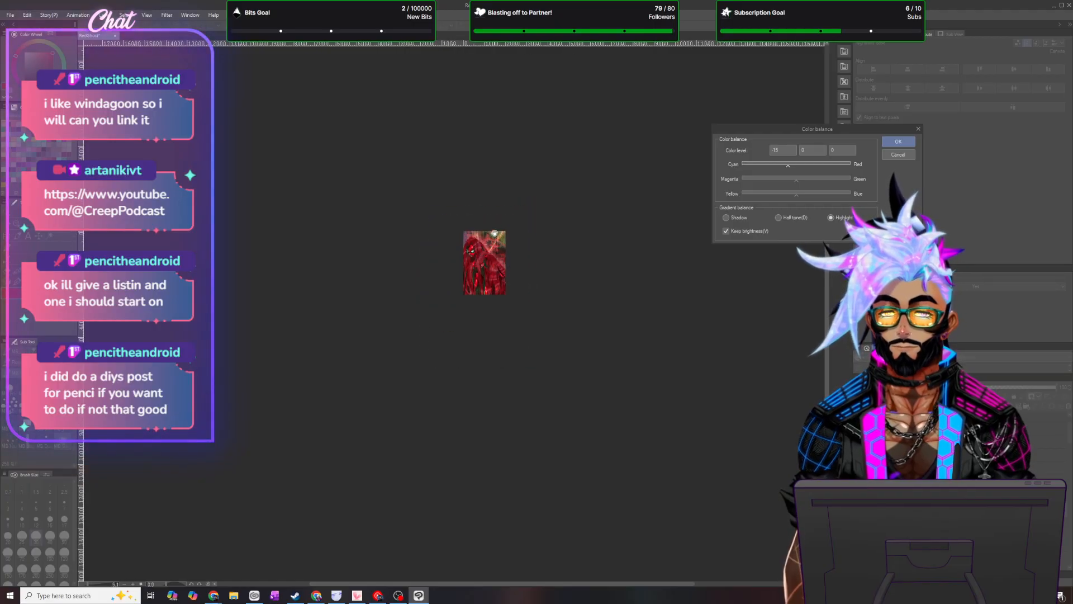
pyautogui.scroll(2, 489, 232)
pyautogui.scroll(4, 489, 232)
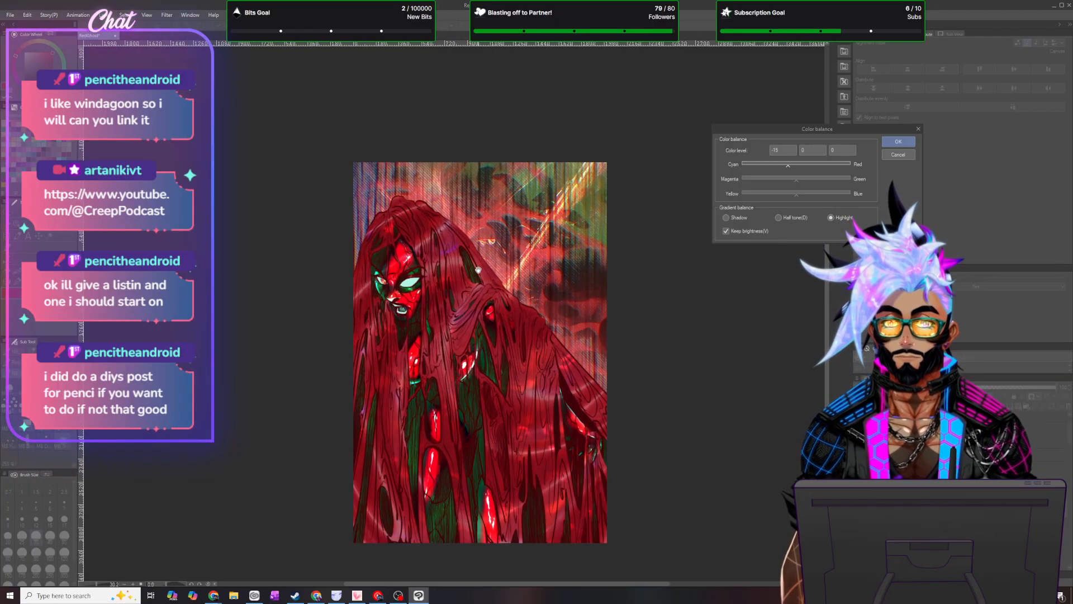
pyautogui.click(898, 142)
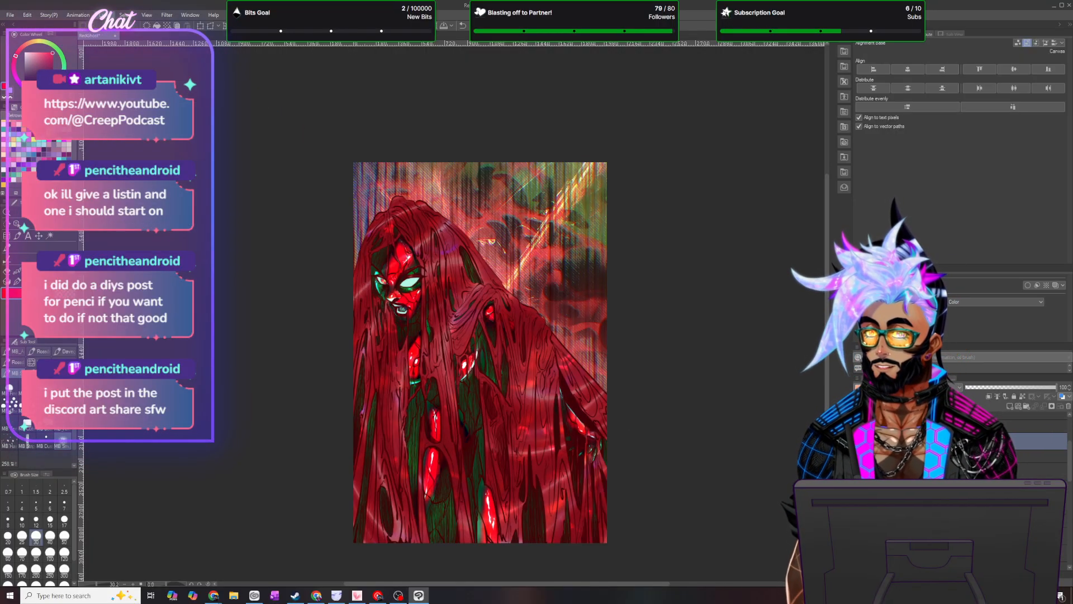
# - Duplicate the current layer and bring up the Effect filters for the lower copy
pyautogui.click(104, 15)
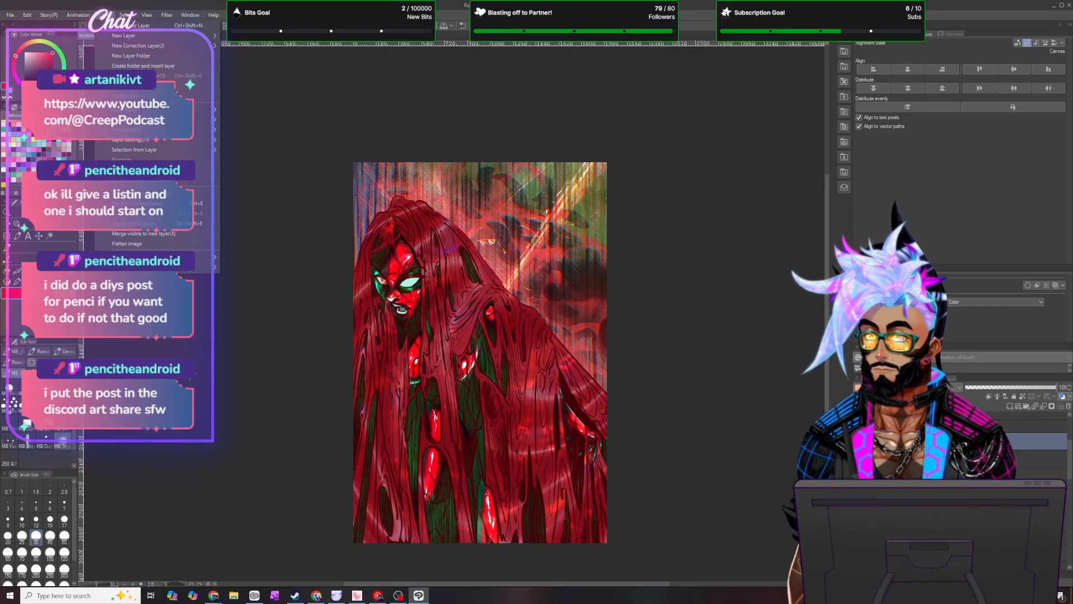
pyautogui.click(126, 85)
pyautogui.keyDown('shift'); pyautogui.click(1049, 460); pyautogui.keyUp('shift')
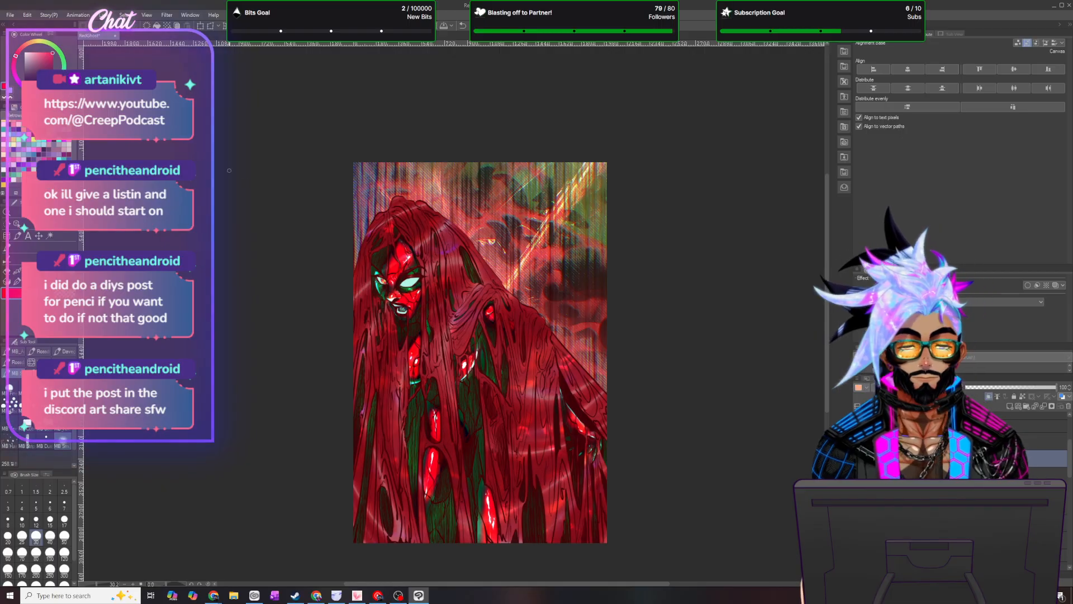
pyautogui.click(167, 15)
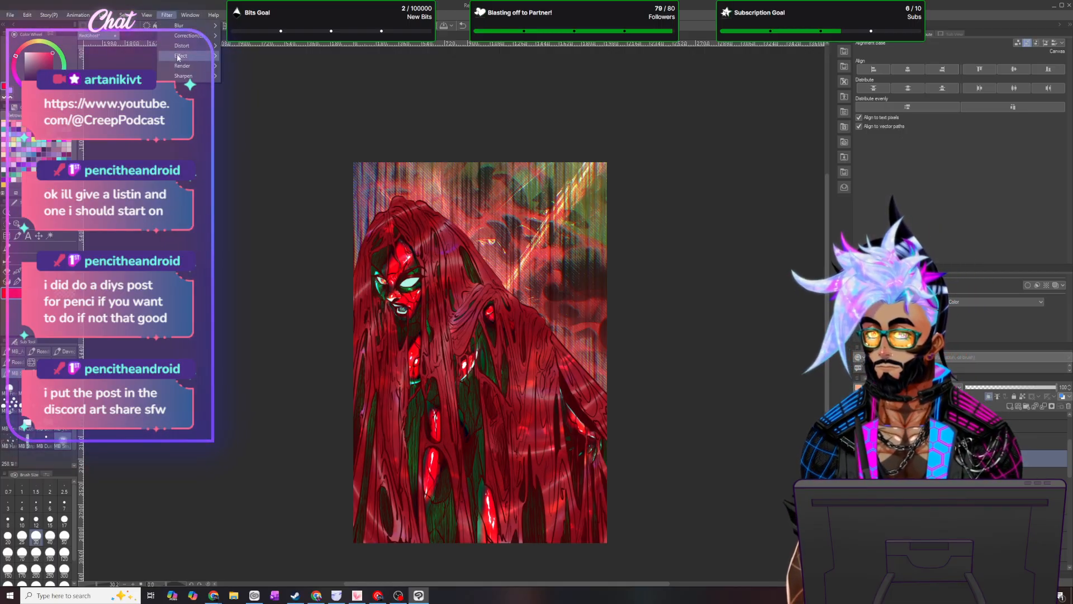
# - Apply a radial chromatic aberration effect to the current layer with an intensity of 15
pyautogui.moveTo(180, 56)
pyautogui.click(256, 66)
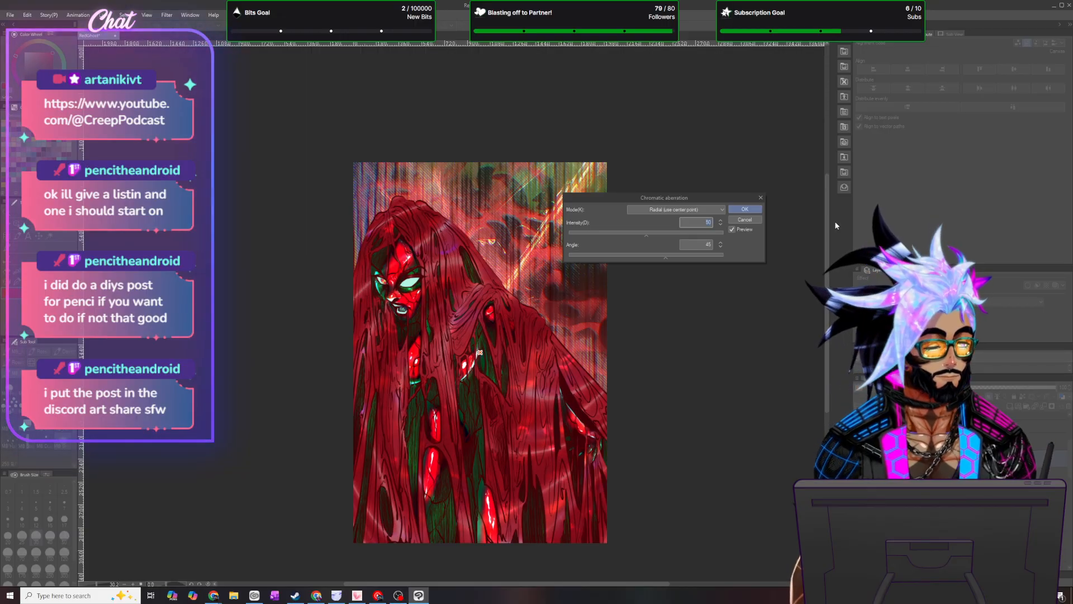
pyautogui.write('15')
pyautogui.press('Return')
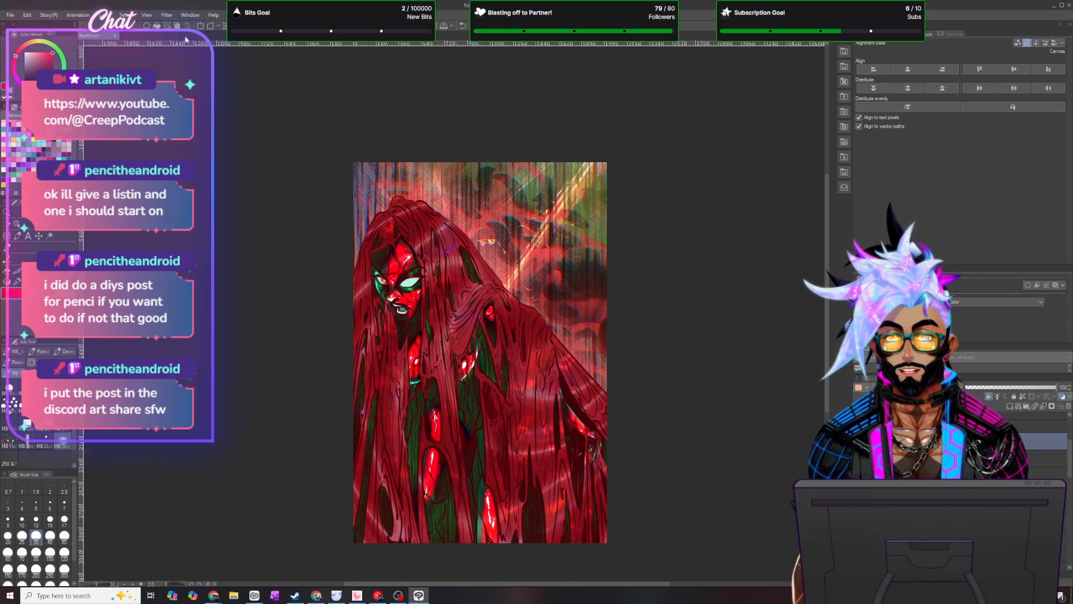
# - Apply a blur filter to the chromatic aberration layer and set the layer's opacity to 50%
pyautogui.click(167, 15)
pyautogui.moveTo(185, 25)
pyautogui.click(255, 47)
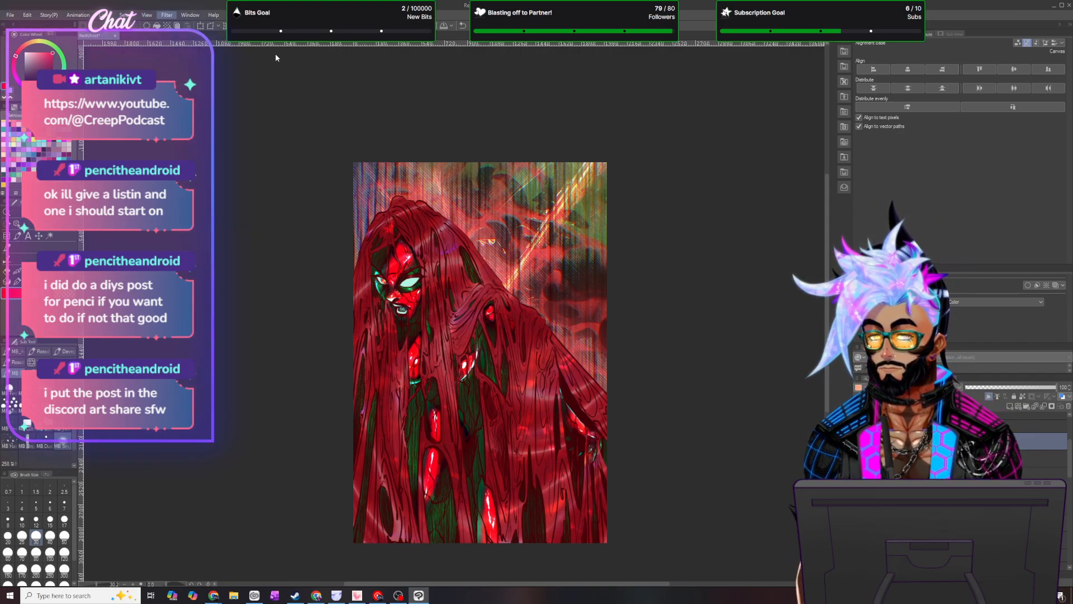
pyautogui.press('Return')
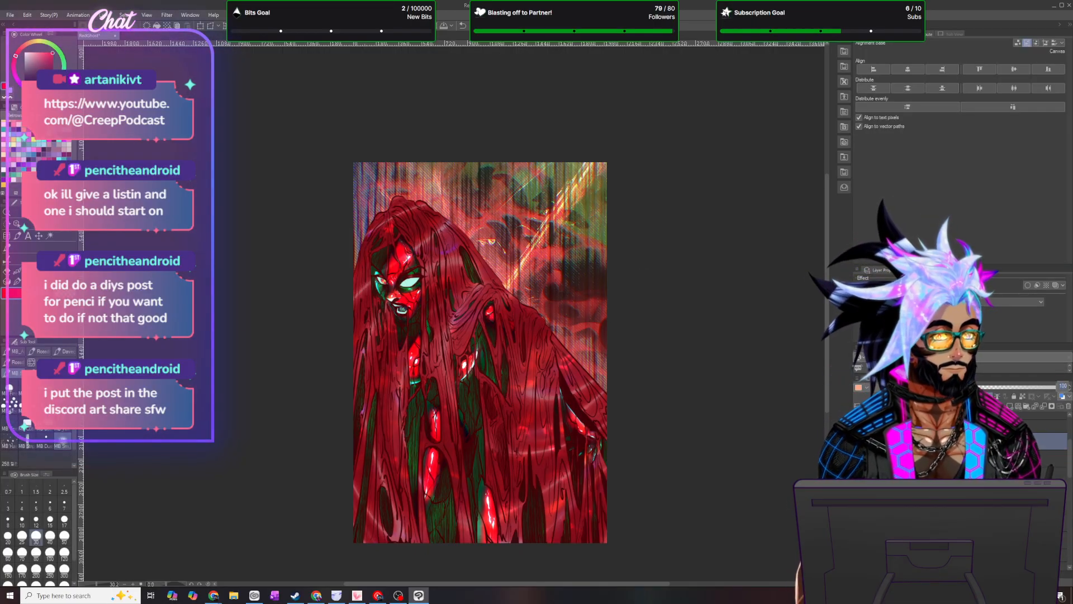
pyautogui.write('50')
pyautogui.press('Return')
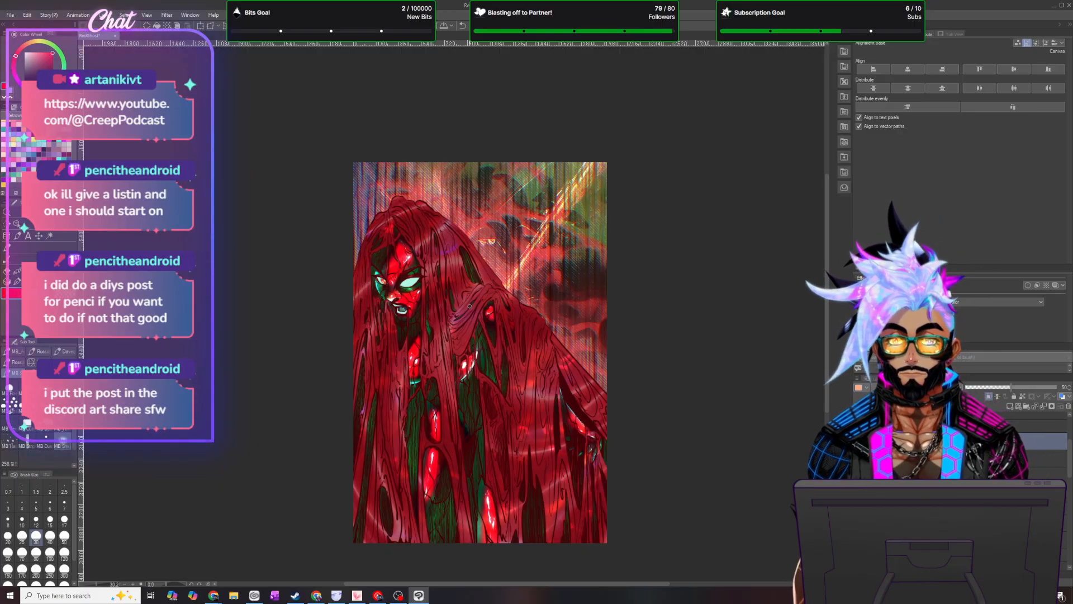
# - Save the illustration file
pyautogui.scroll(3, 421, 303)
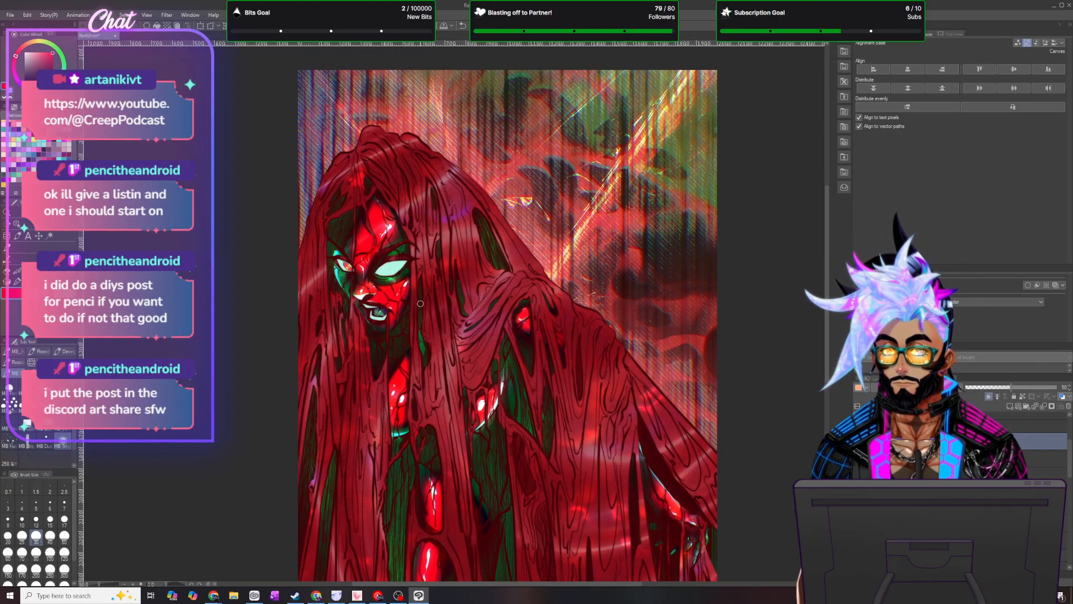
pyautogui.scroll(-3, 421, 303)
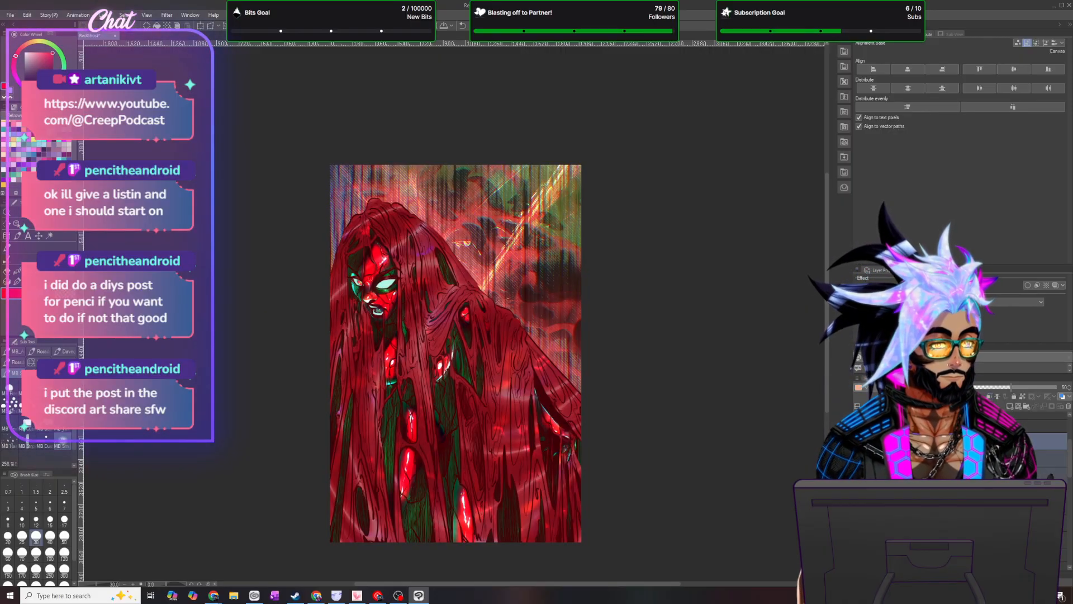
pyautogui.rightClick(925, 441)
pyautogui.click(964, 401)
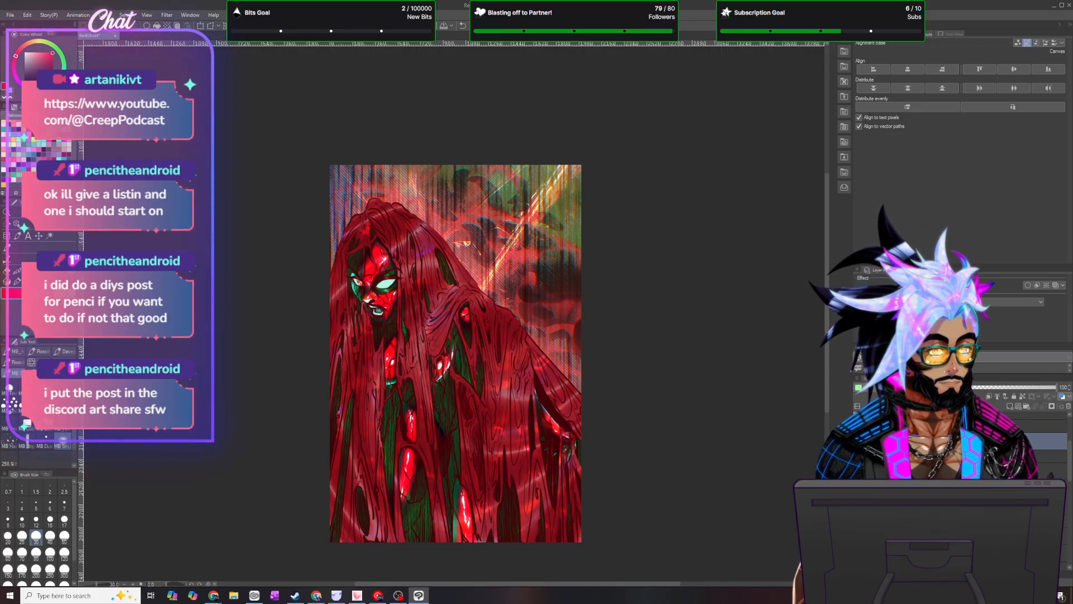
pyautogui.click(10, 15)
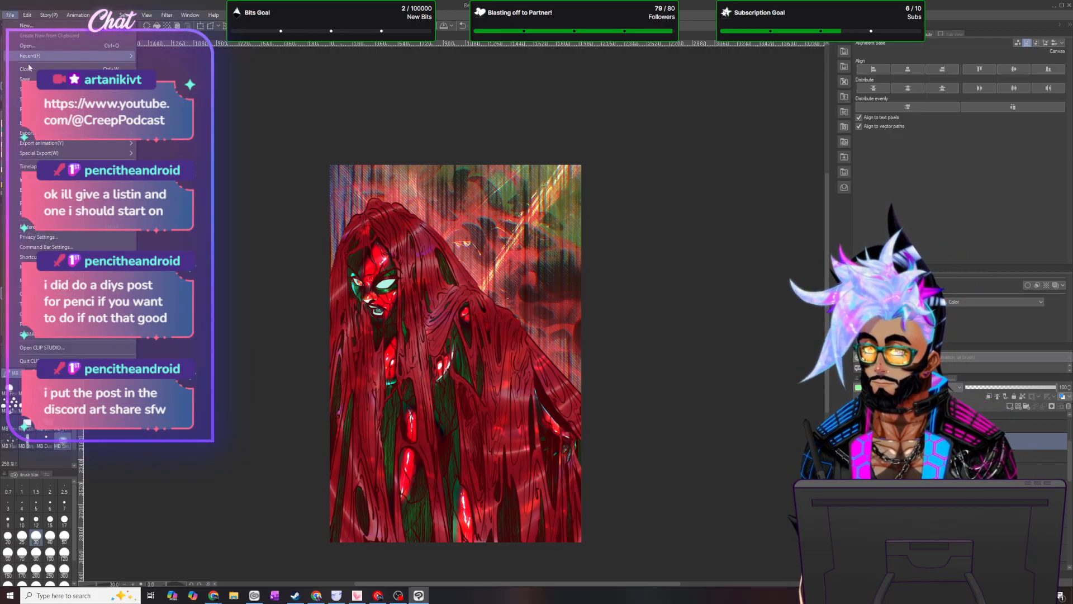
pyautogui.click(33, 84)
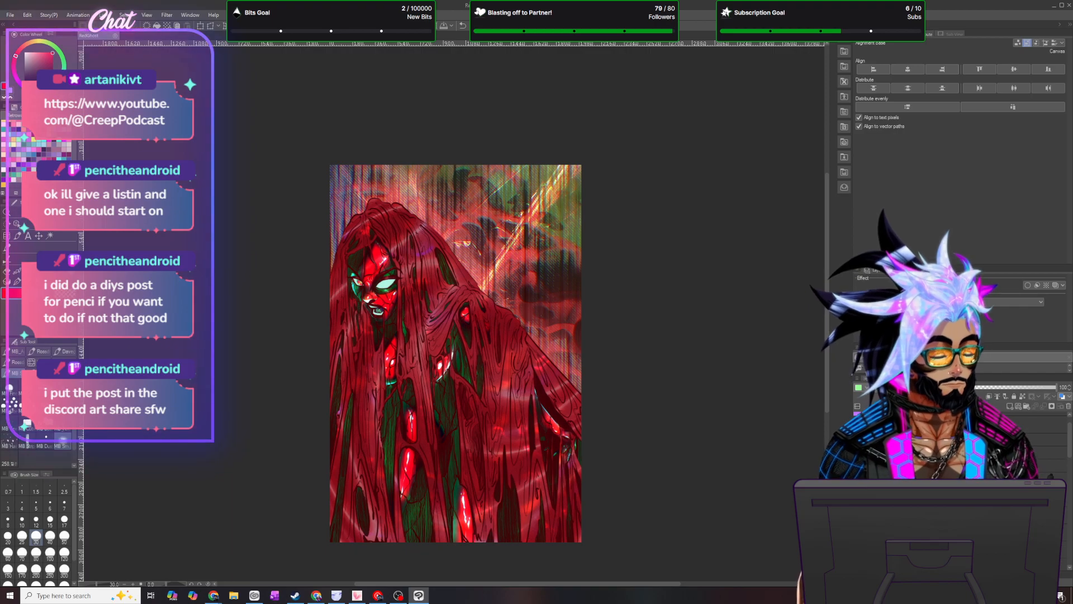
# - Add a new raster layer in Multiply mode for shading the figure, with a blue-grey paint color and a brush
pyautogui.click(951, 479)
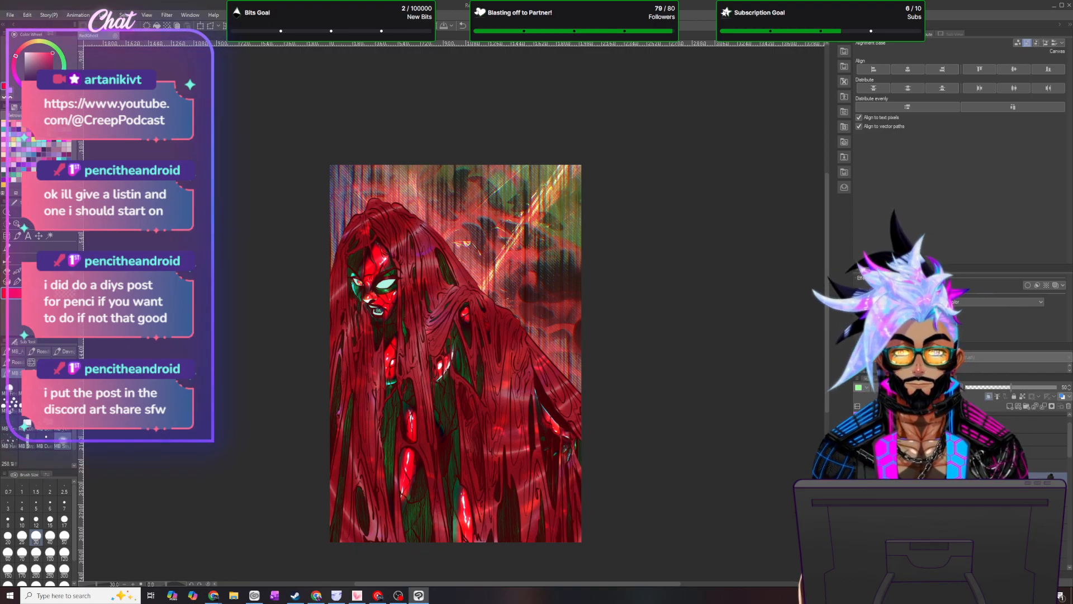
pyautogui.click(1010, 407)
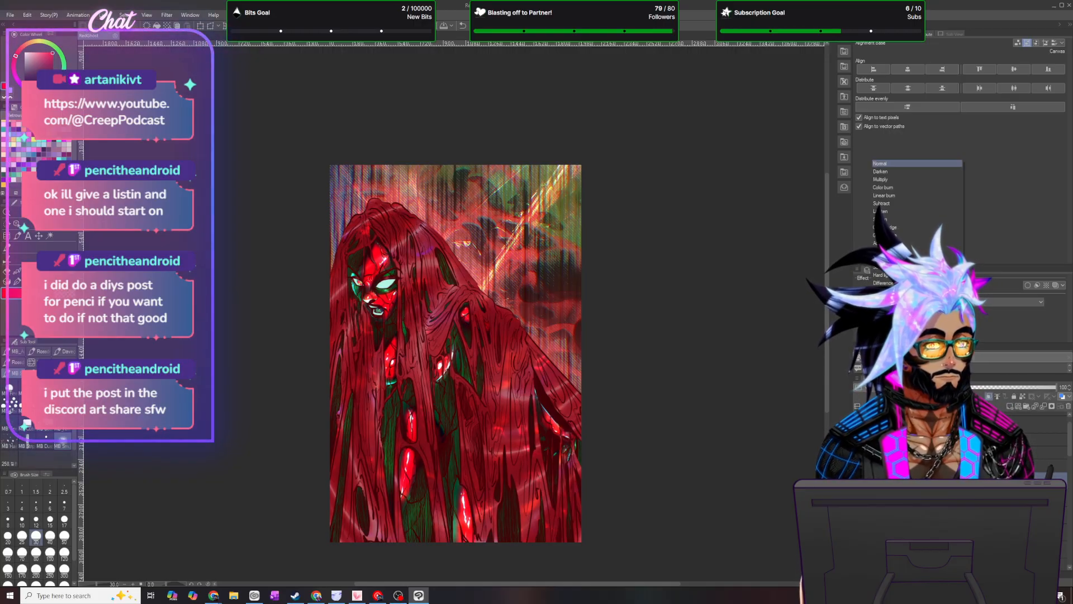
pyautogui.click(34, 143)
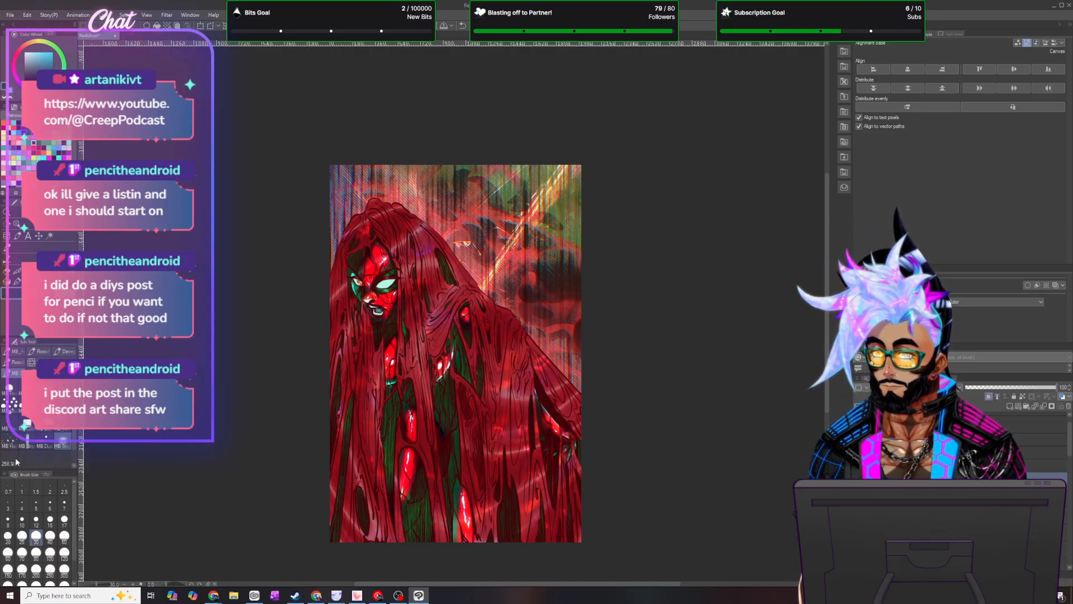
pyautogui.click(51, 373)
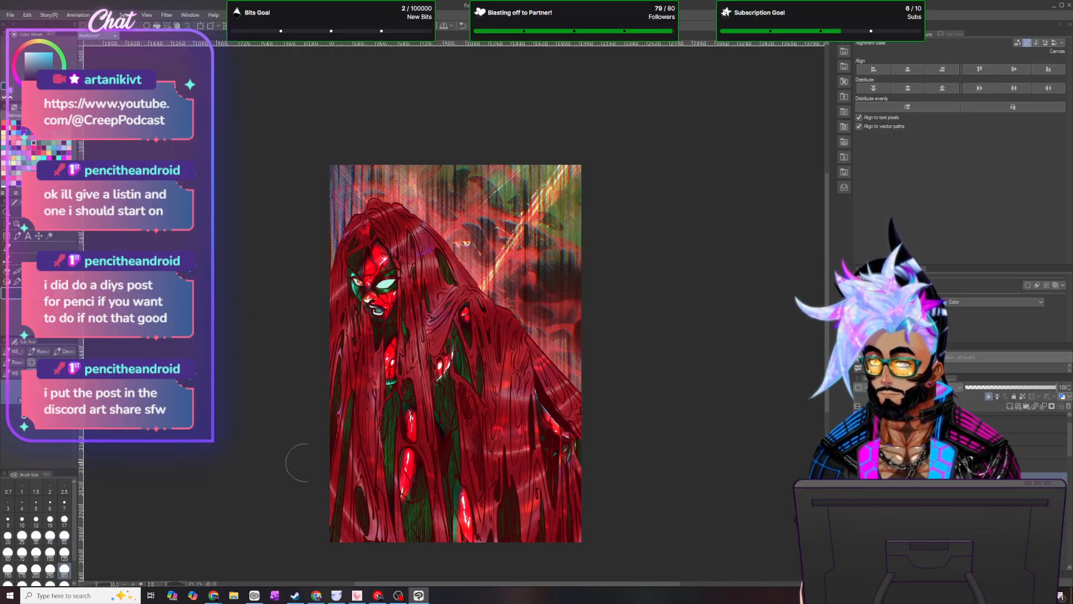
# - Paint broad shadows over the figure's hair and cloak at brush size 200, and lower the layer's opacity to 15%
pyautogui.scroll(-3, 380, 458)
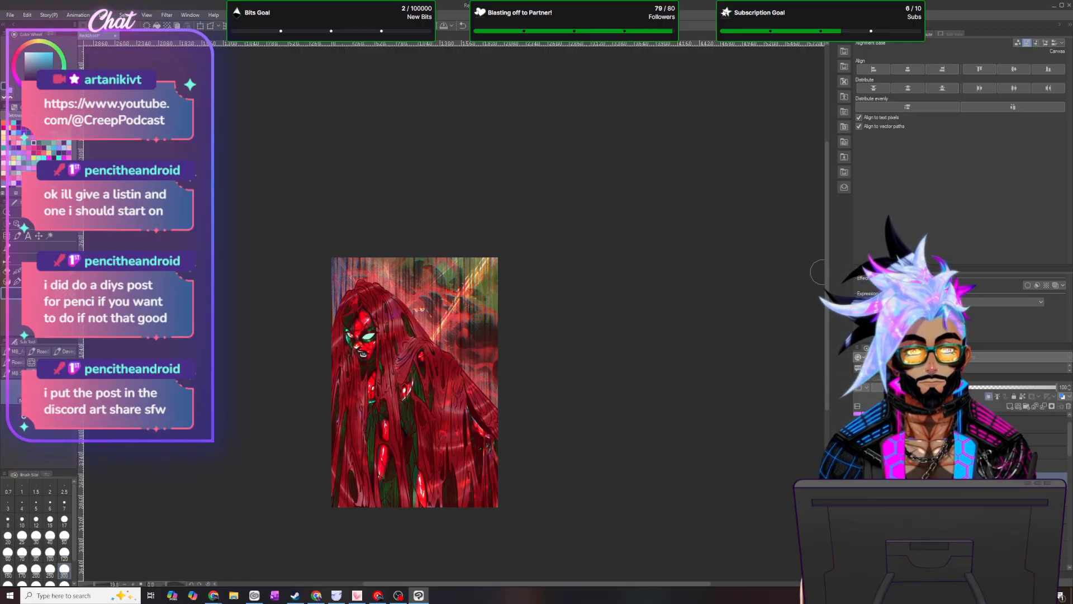
pyautogui.scroll(1, 596, 373)
pyautogui.moveTo(74, 540); pyautogui.dragTo(74, 561)
pyautogui.click(64, 560)
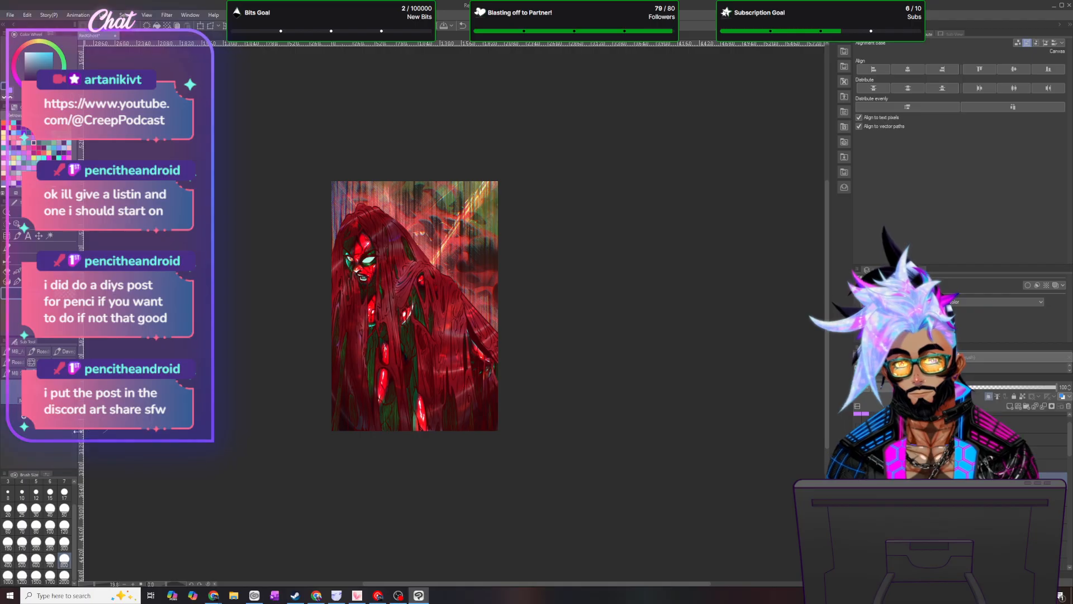
pyautogui.click(64, 530)
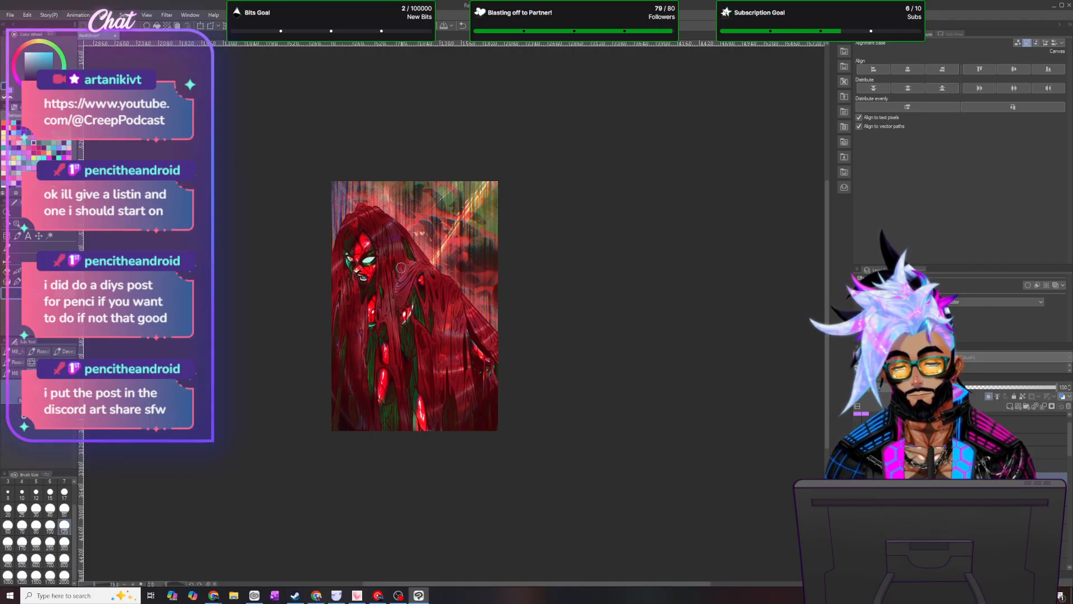
pyautogui.click(35, 542)
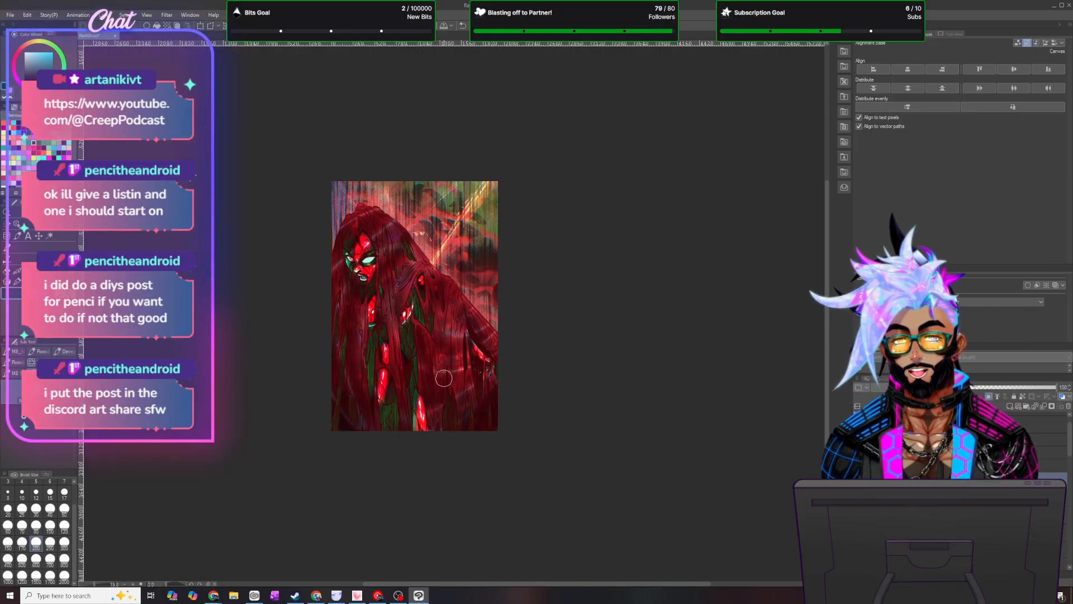
pyautogui.scroll(2, 427, 372)
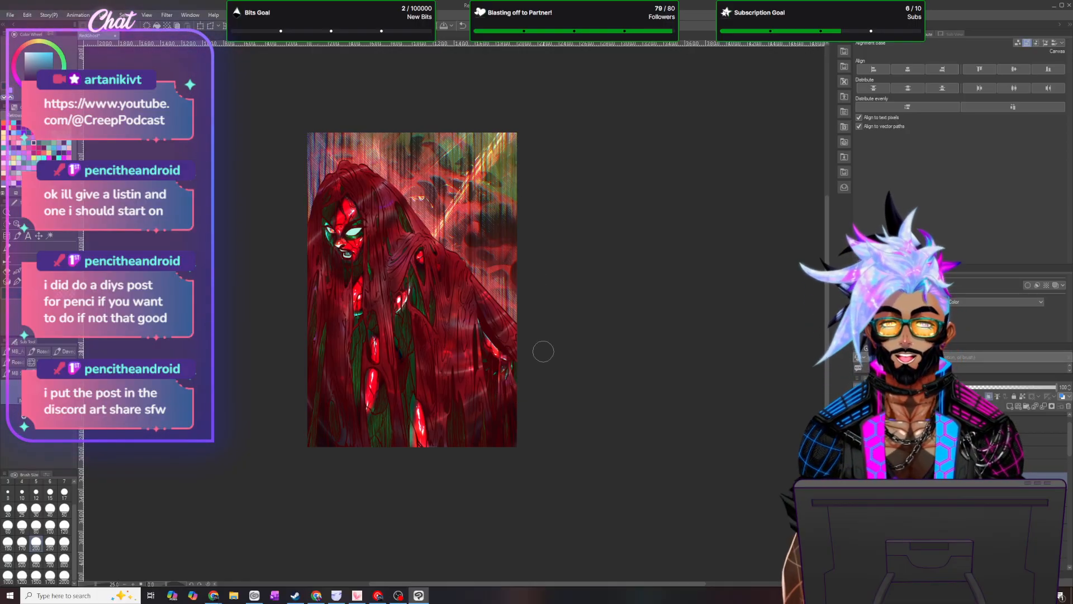
pyautogui.scroll(-1, 544, 351)
pyautogui.scroll(3, 531, 351)
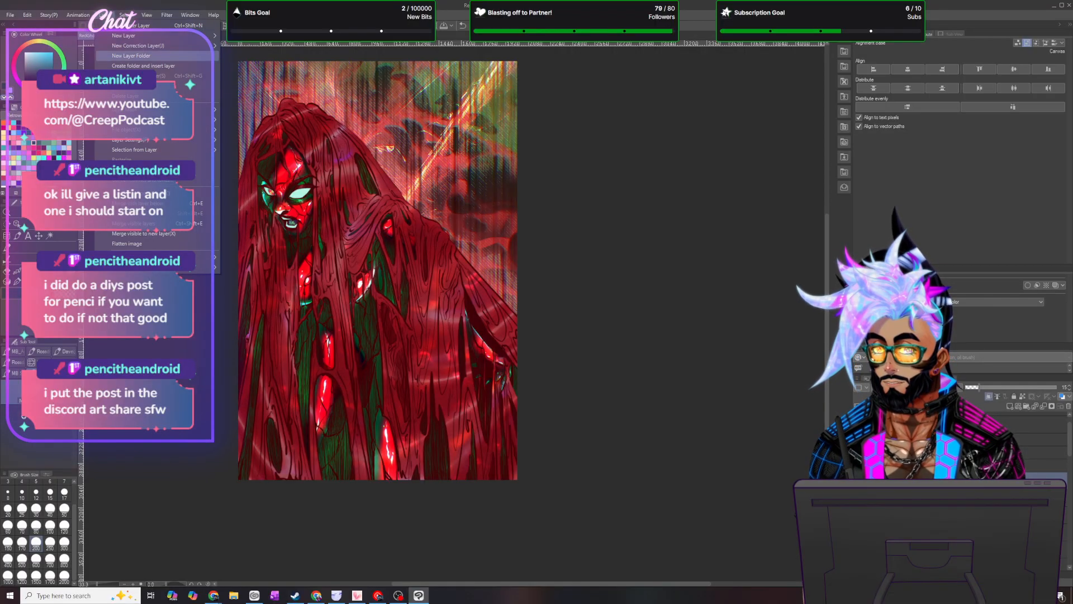
# - Change the shading layer's blending mode to Linear burn and save the illustration
pyautogui.click(101, 15)
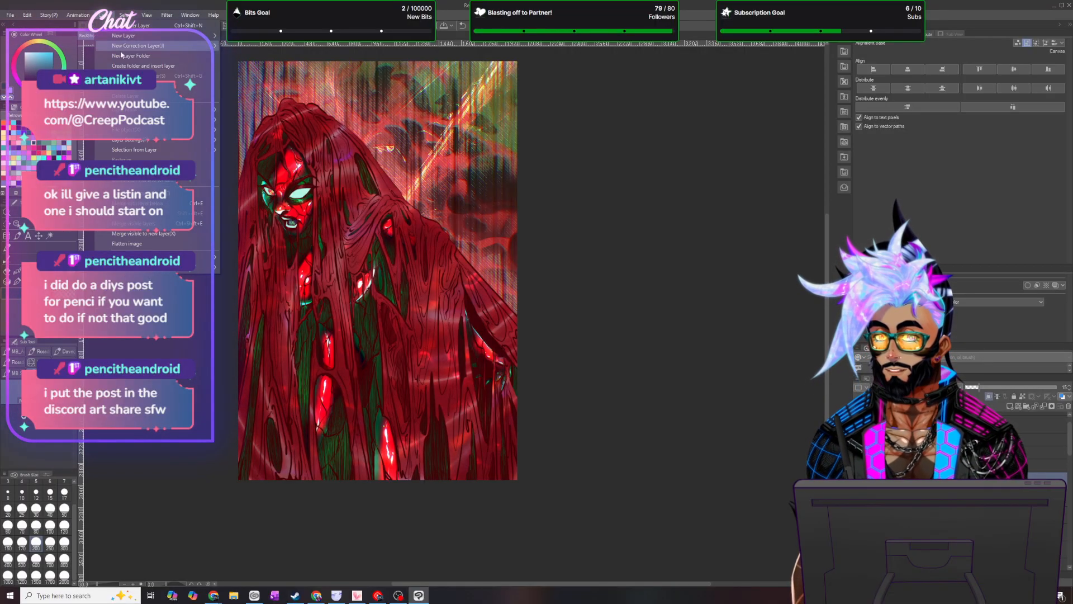
pyautogui.click(288, 163)
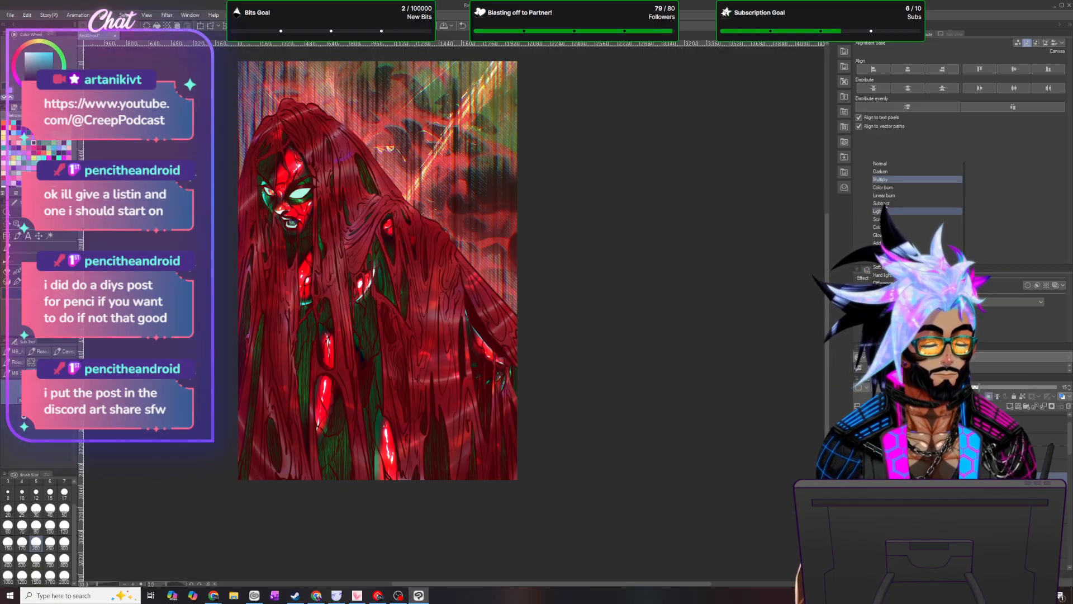
pyautogui.click(883, 197)
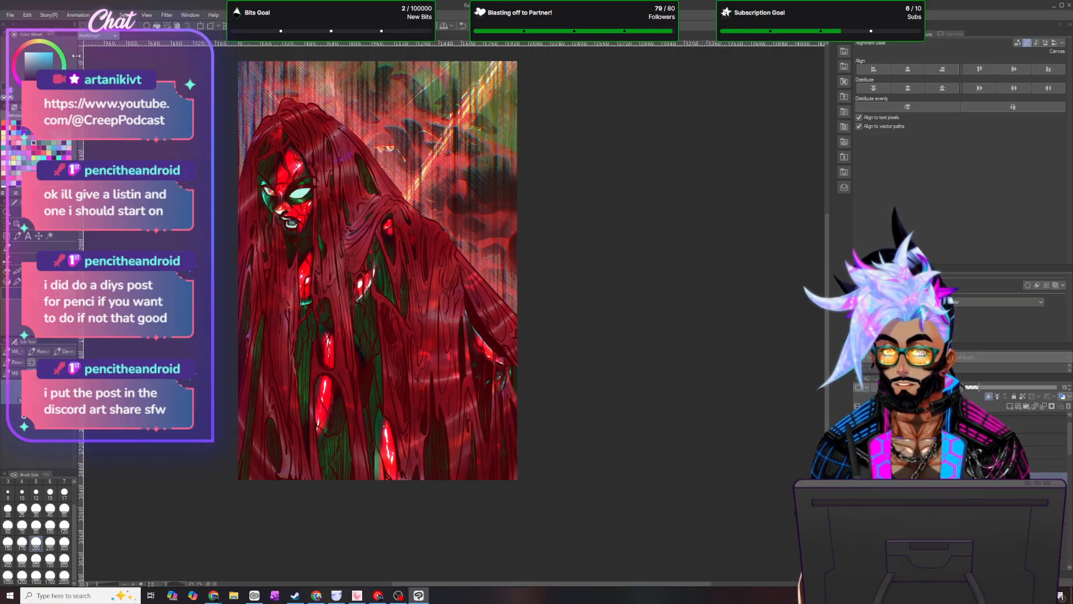
pyautogui.click(11, 15)
pyautogui.click(27, 79)
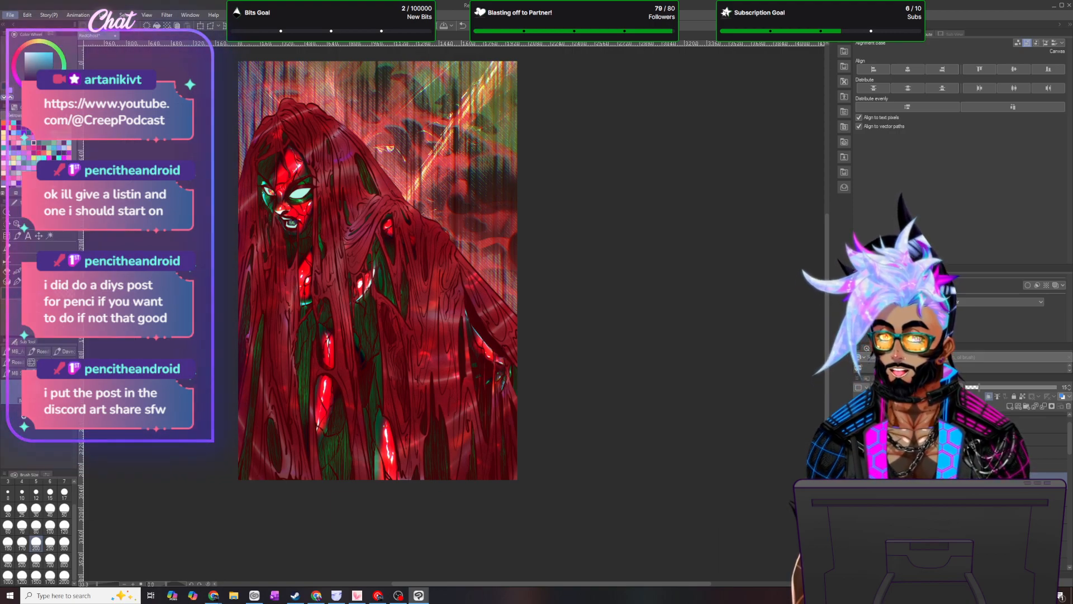
# - Set the full-opacity layer over the figure to the Multiply blending mode
pyautogui.scroll(2, 207, 207)
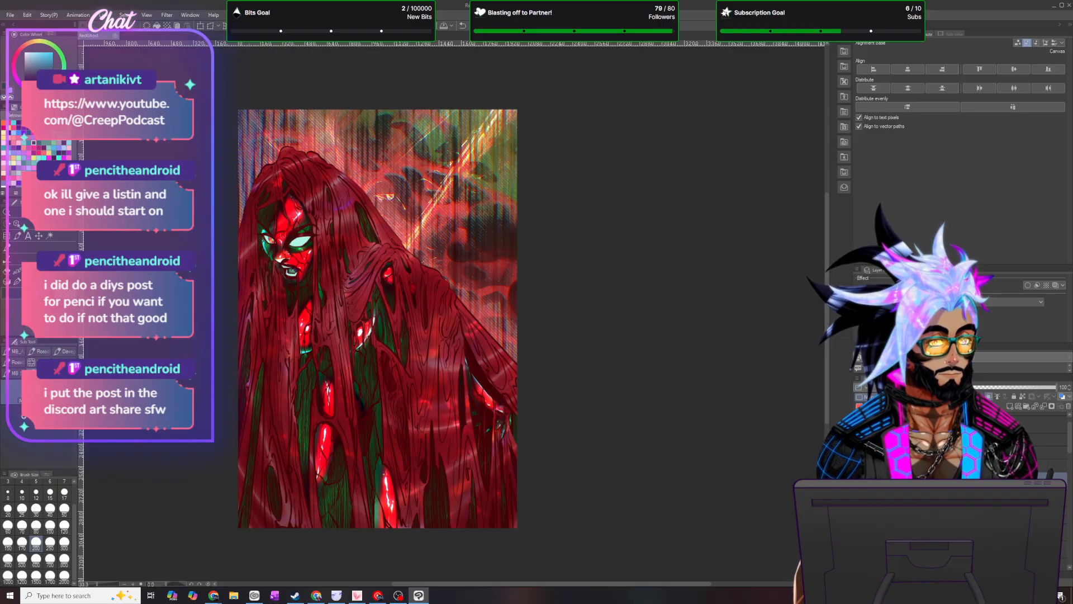
pyautogui.click(950, 505)
pyautogui.keyDown('shift'); pyautogui.click(950, 531); pyautogui.keyUp('shift')
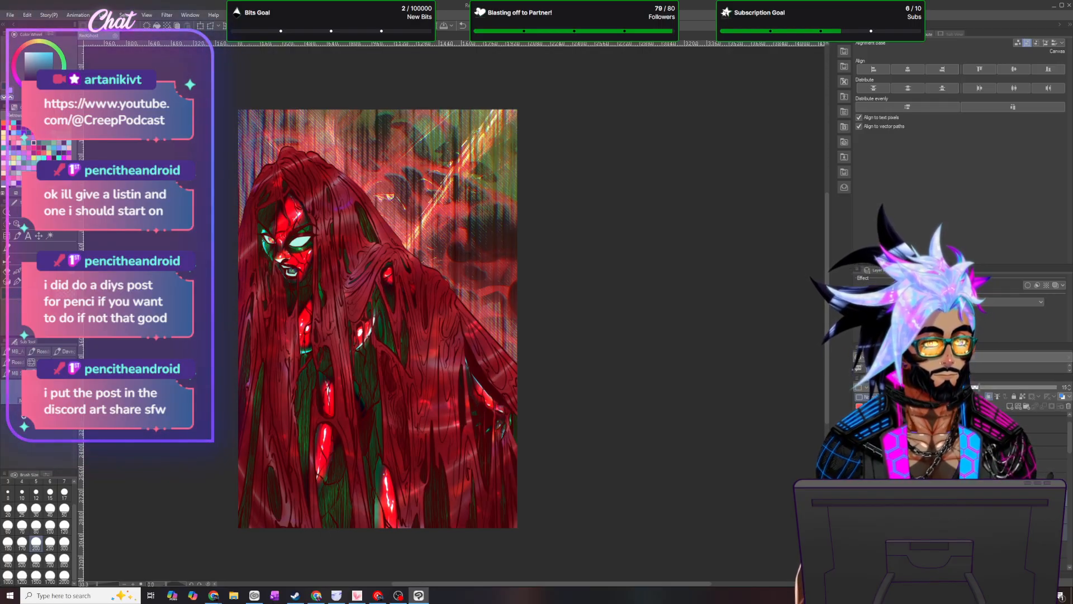
pyautogui.click(950, 481)
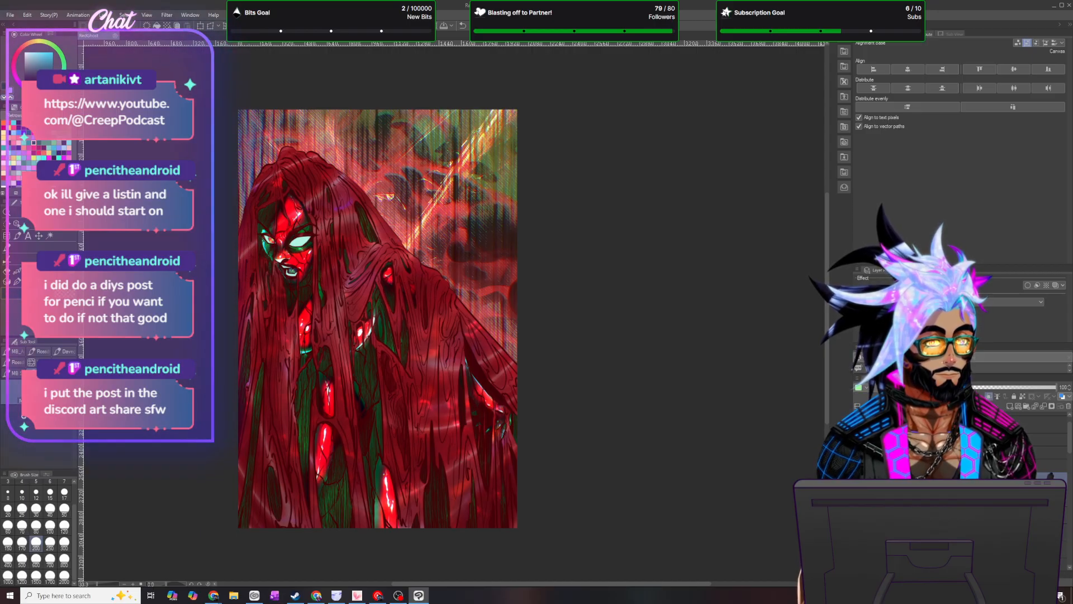
pyautogui.click(900, 387)
pyautogui.click(888, 180)
# - Fill the whole canvas area on the Multiply layer with the blue-grey color and reduce the layer's opacity to 50%
pyautogui.scroll(-3, 684, 307)
pyautogui.press('m')
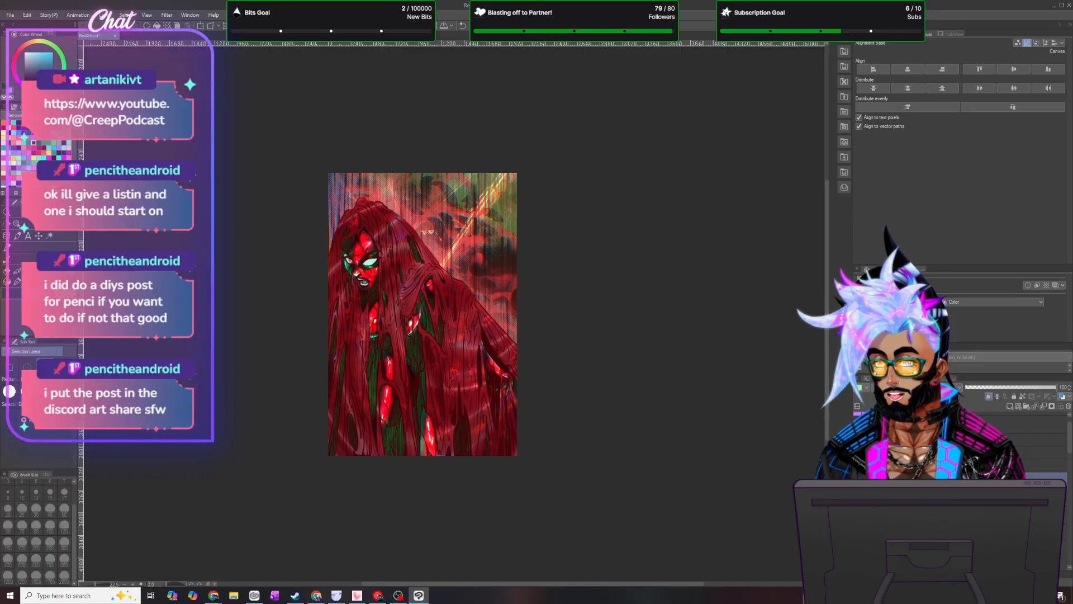
pyautogui.moveTo(377, 152)
pyautogui.mouseDown()
pyautogui.moveTo(284, 491)
pyautogui.moveTo(420, 136)
pyautogui.moveTo(386, 149)
pyautogui.mouseUp()
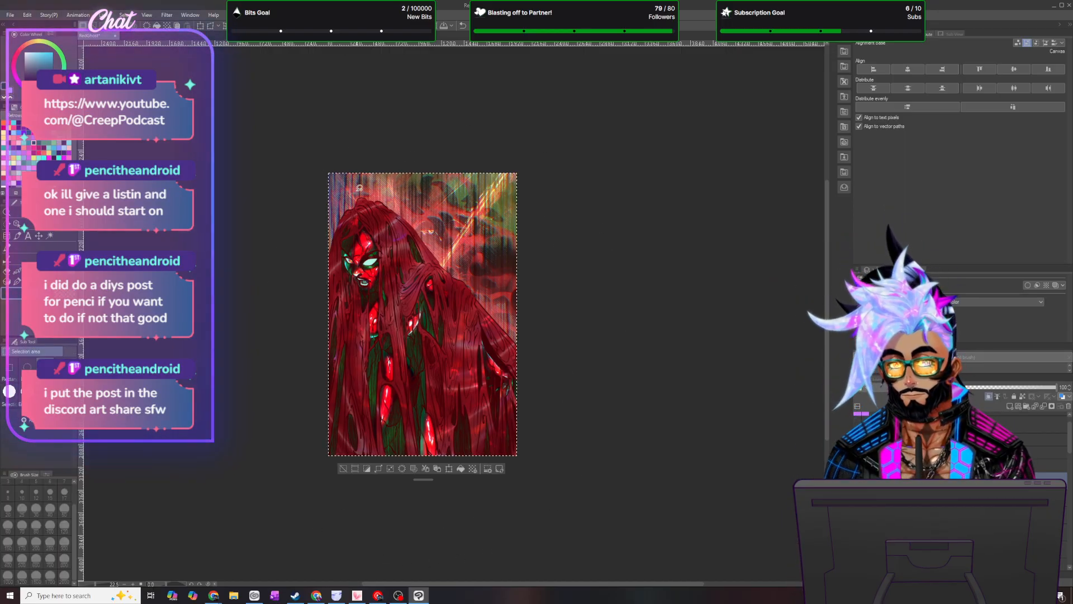
pyautogui.click(471, 469)
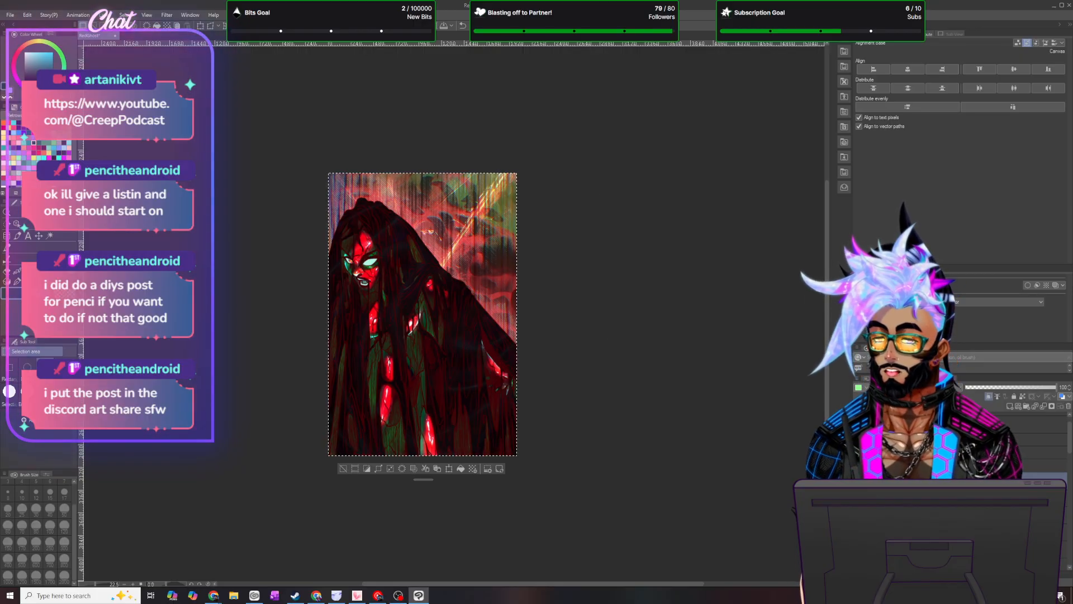
pyautogui.hotkey('ctrl', 'd')
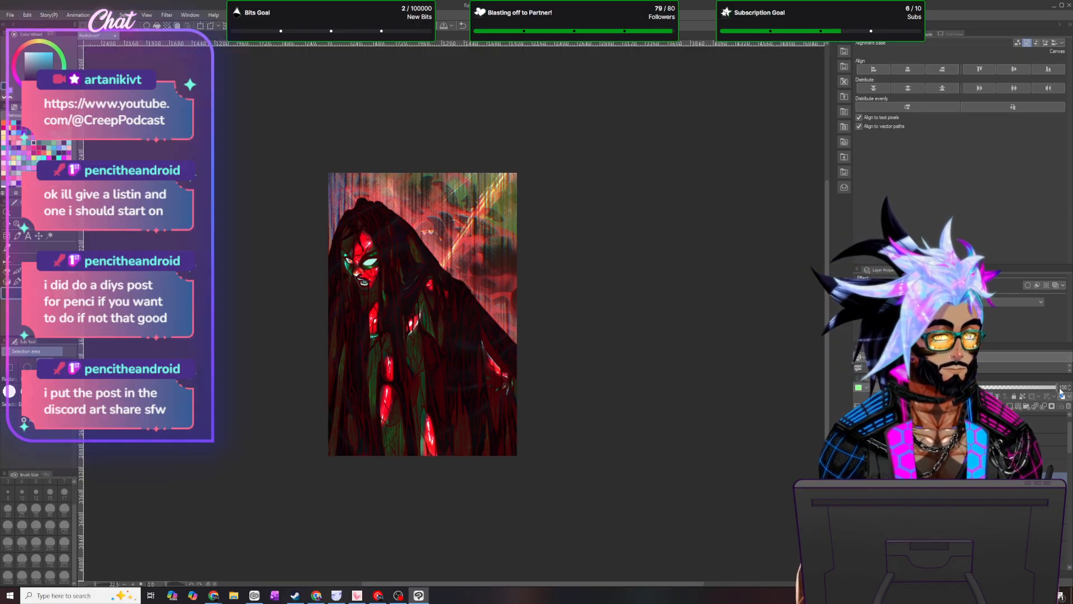
pyautogui.moveTo(1041, 387); pyautogui.dragTo(1010, 387)
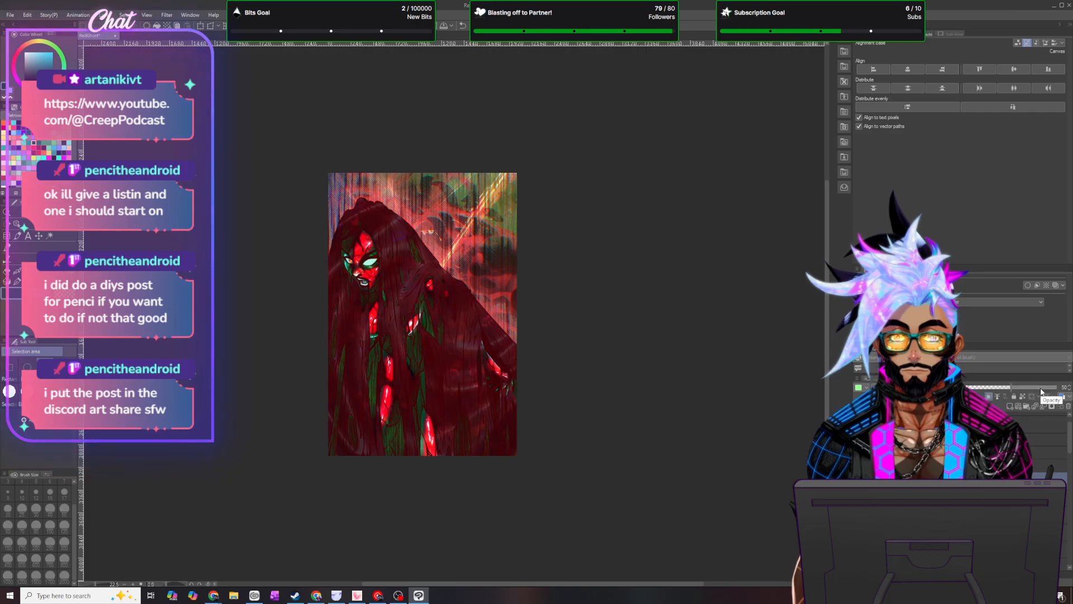
# - Lasso jagged, streaky highlight shapes along the hair strands on the crown and upper side of the figure's head
pyautogui.scroll(1, 465, 231)
pyautogui.scroll(2, 465, 231)
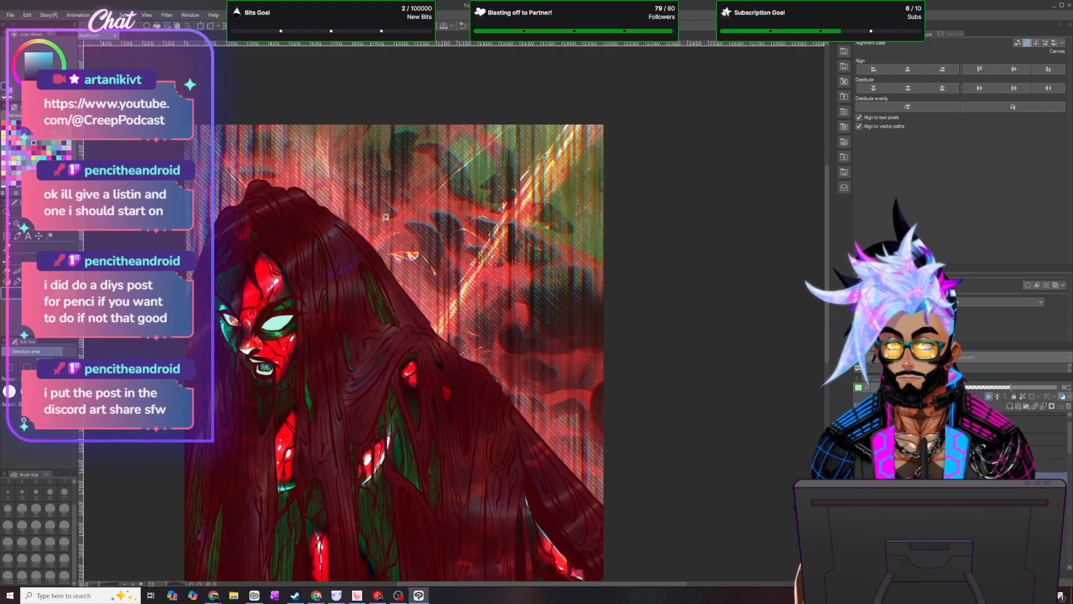
pyautogui.scroll(2, 387, 219)
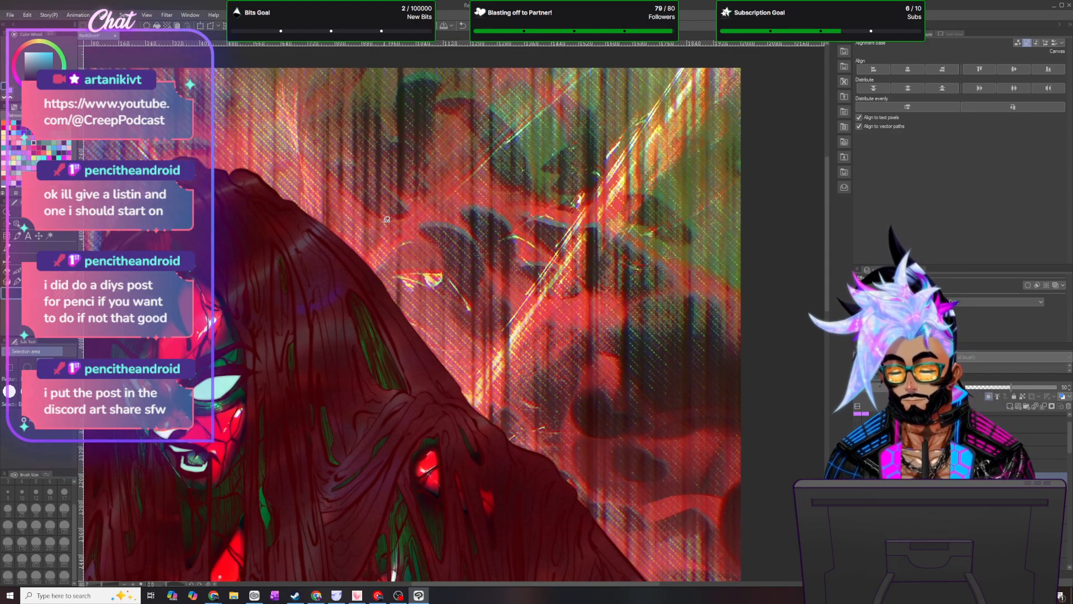
pyautogui.moveTo(295, 299)
pyautogui.mouseDown()
pyautogui.moveTo(302, 381)
pyautogui.moveTo(297, 287)
pyautogui.moveTo(321, 320)
pyautogui.moveTo(316, 301)
pyautogui.mouseUp()
pyautogui.moveTo(287, 244)
pyautogui.mouseDown()
pyautogui.moveTo(312, 300)
pyautogui.moveTo(300, 250)
pyautogui.moveTo(274, 218)
pyautogui.moveTo(290, 244)
pyautogui.moveTo(303, 237)
pyautogui.moveTo(286, 217)
pyautogui.moveTo(298, 224)
pyautogui.moveTo(264, 198)
pyautogui.moveTo(281, 214)
pyautogui.mouseUp()
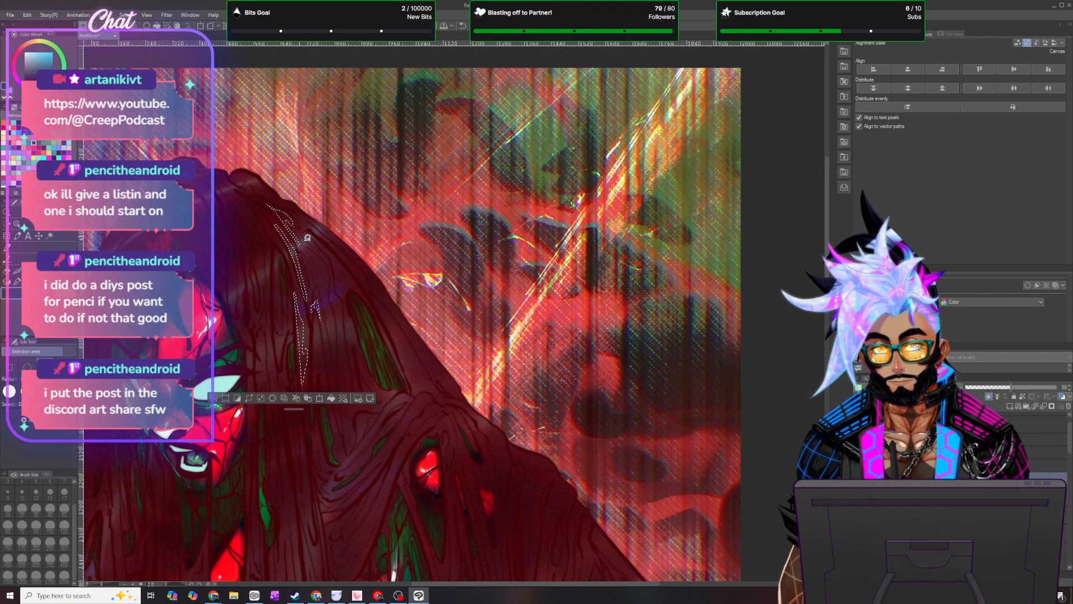
pyautogui.moveTo(314, 270)
pyautogui.mouseDown()
pyautogui.moveTo(327, 306)
pyautogui.moveTo(313, 251)
pyautogui.mouseUp()
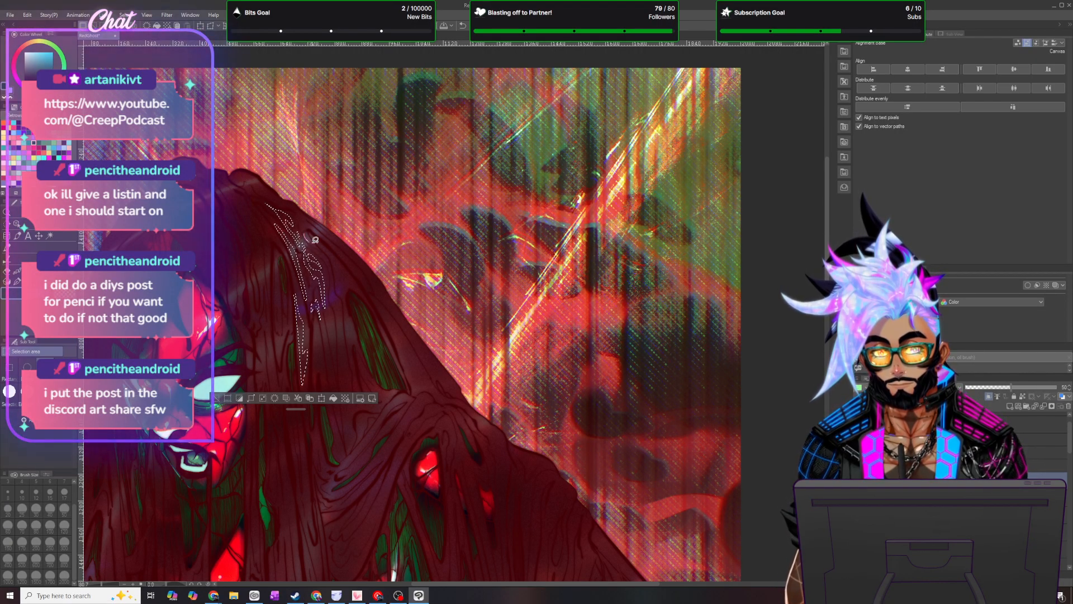
pyautogui.moveTo(329, 247)
pyautogui.mouseDown()
pyautogui.moveTo(341, 290)
pyautogui.moveTo(364, 289)
pyautogui.moveTo(340, 275)
pyautogui.moveTo(333, 249)
pyautogui.mouseUp()
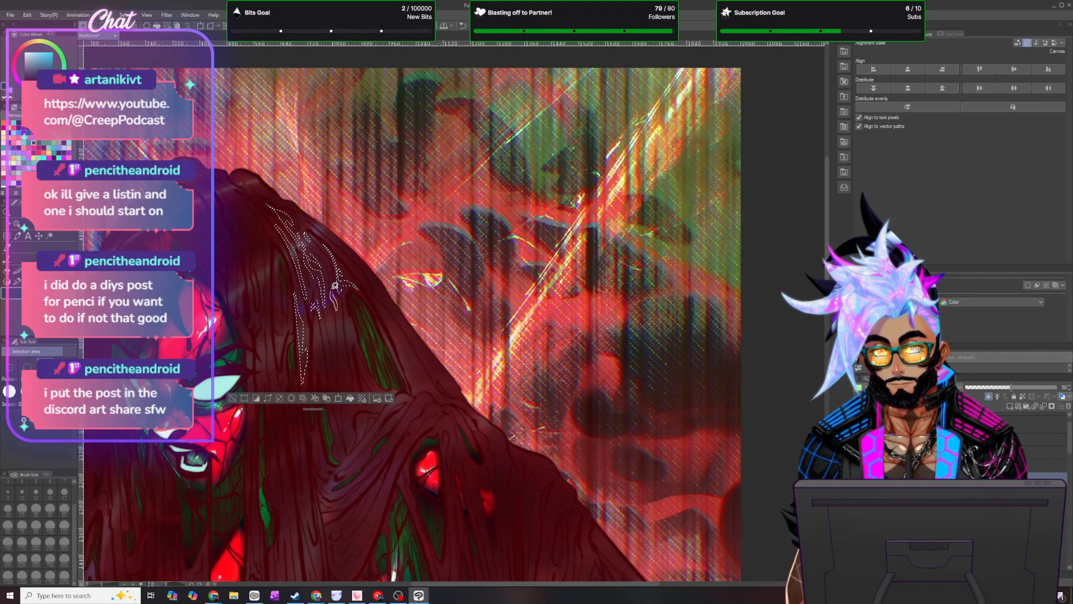
pyautogui.moveTo(341, 345)
pyautogui.mouseDown()
pyautogui.moveTo(344, 375)
pyautogui.moveTo(337, 308)
pyautogui.moveTo(357, 338)
pyautogui.moveTo(333, 263)
pyautogui.moveTo(335, 340)
pyautogui.moveTo(327, 309)
pyautogui.mouseUp()
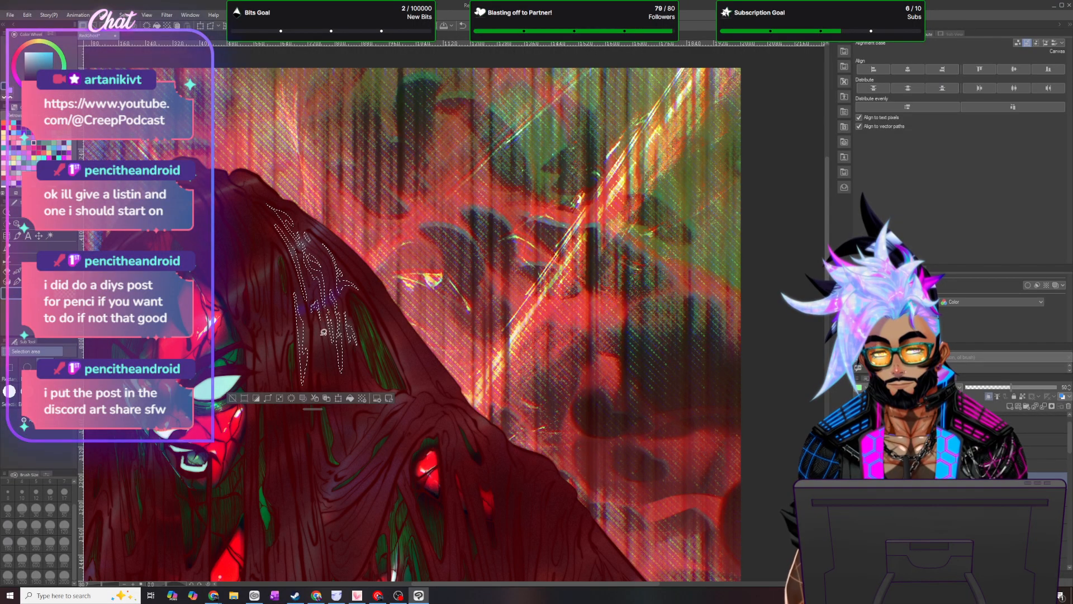
pyautogui.moveTo(315, 409); pyautogui.dragTo(310, 534)
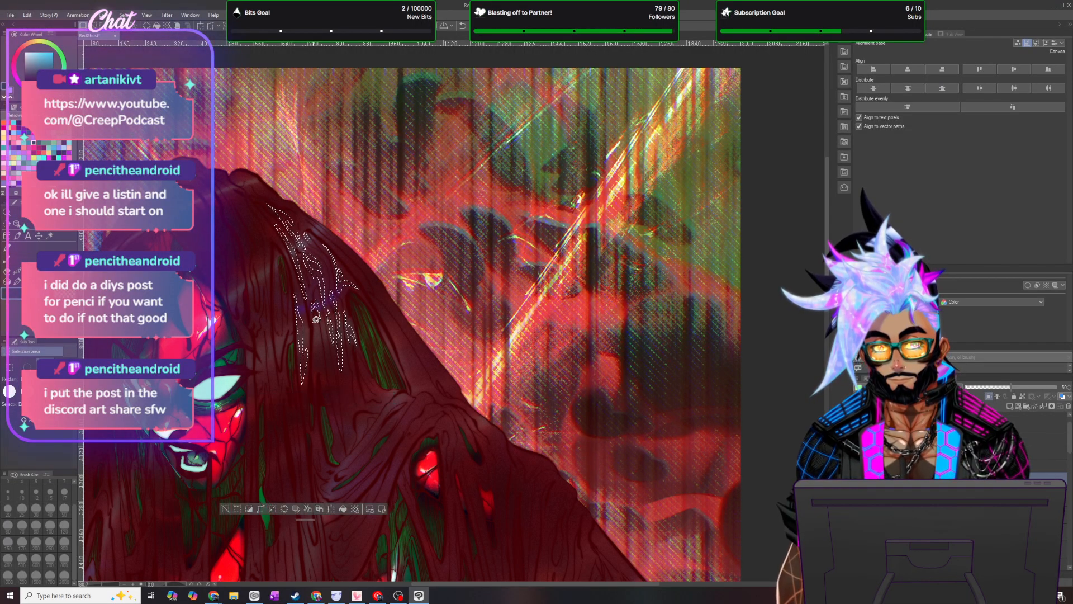
pyautogui.moveTo(325, 378)
pyautogui.mouseDown()
pyautogui.moveTo(339, 352)
pyautogui.moveTo(318, 325)
pyautogui.mouseUp()
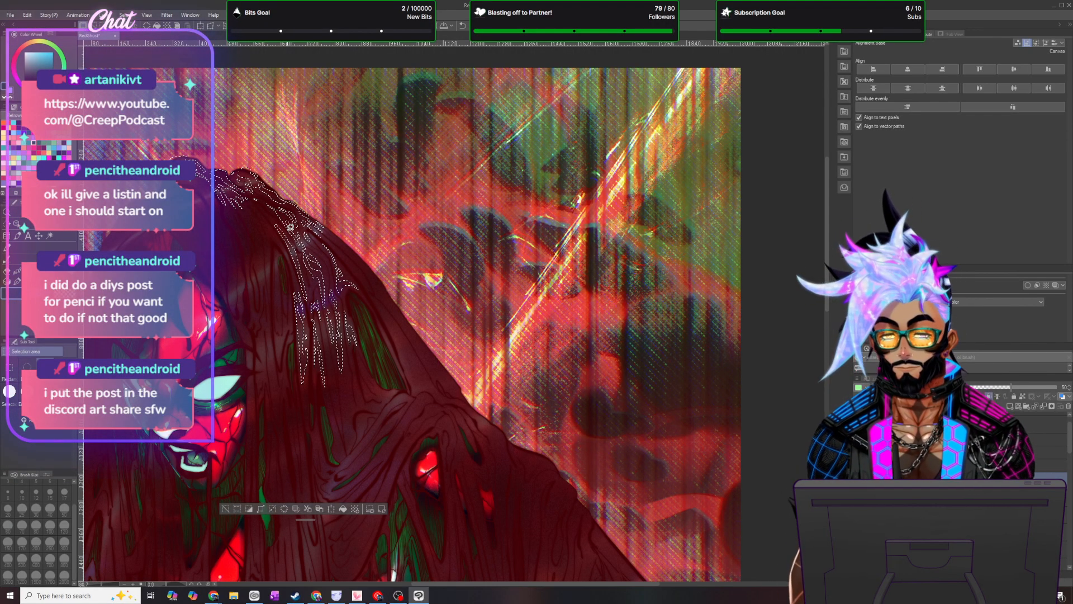
# - Fill the selected strand shapes on the crown to cut lighter highlights into the shading, and clear the selection
pyautogui.scroll(-2, 246, 221)
pyautogui.scroll(2, 246, 221)
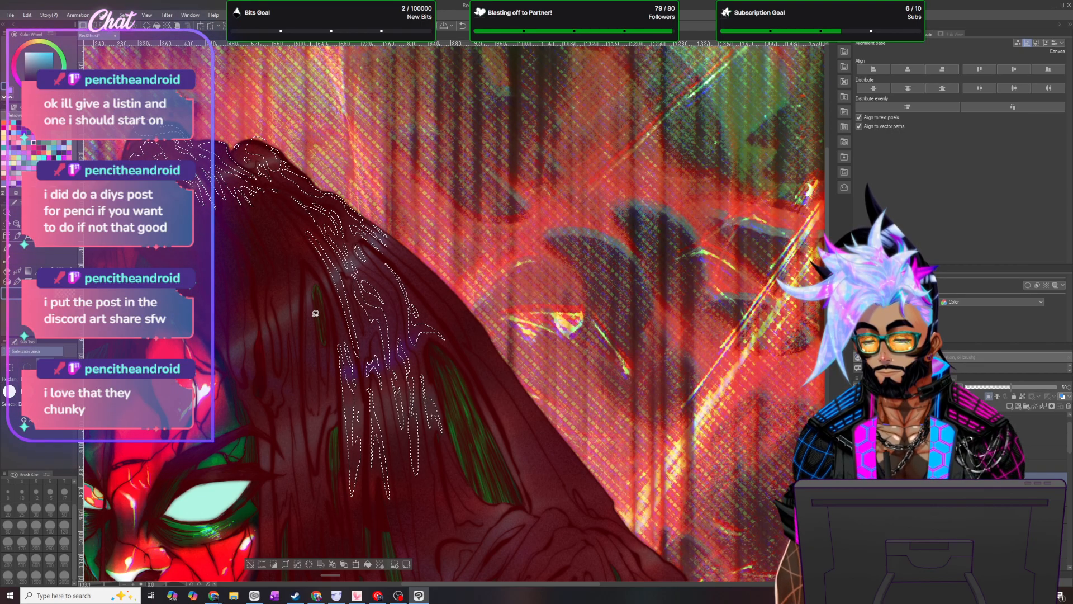
pyautogui.click(368, 565)
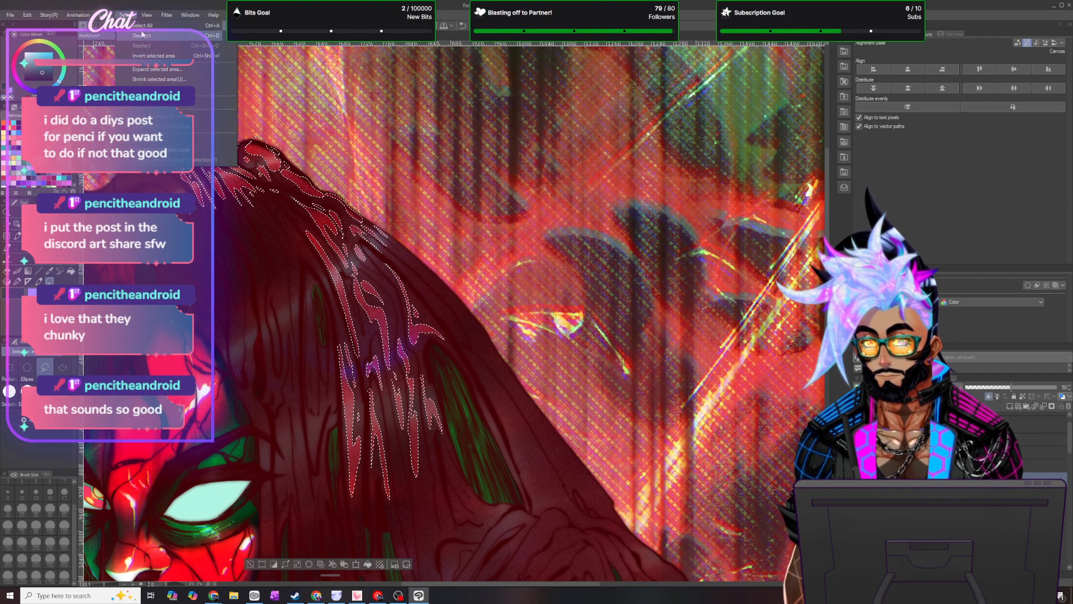
pyautogui.hotkey('ctrl', 'd')
pyautogui.scroll(-4, 399, 262)
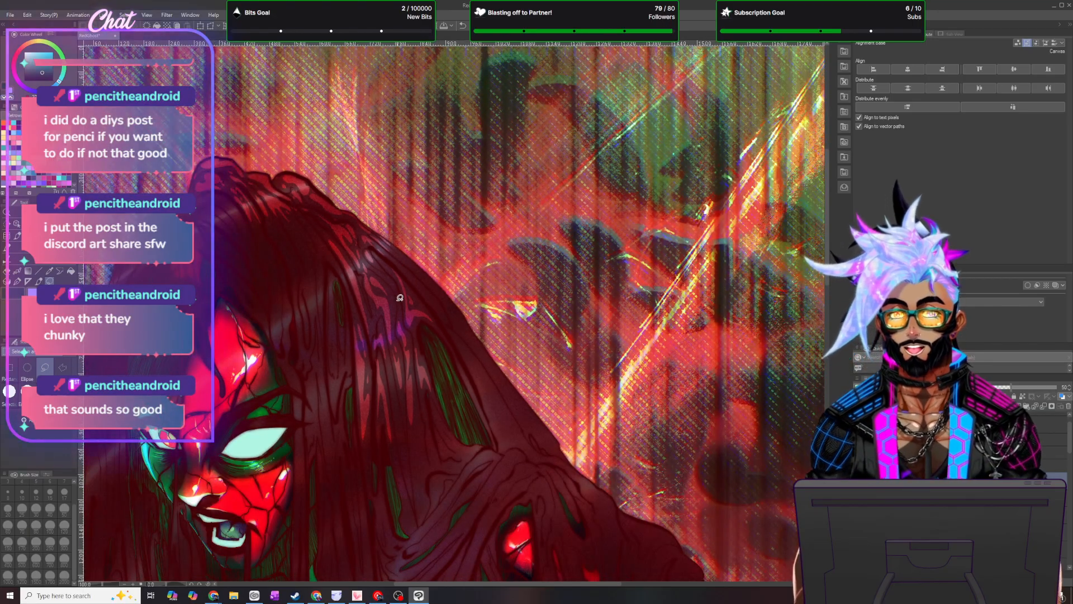
# - Lasso thin highlight shapes down the hair's outer edge toward the shoulder, lighten them with a fill, and deselect
pyautogui.scroll(4, 384, 249)
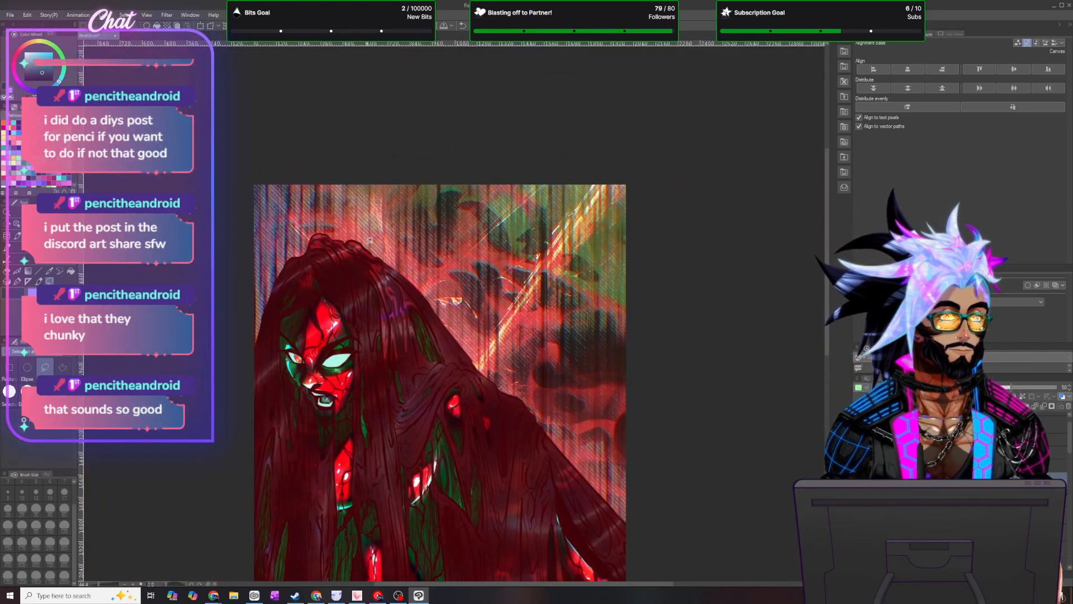
pyautogui.scroll(1, 424, 299)
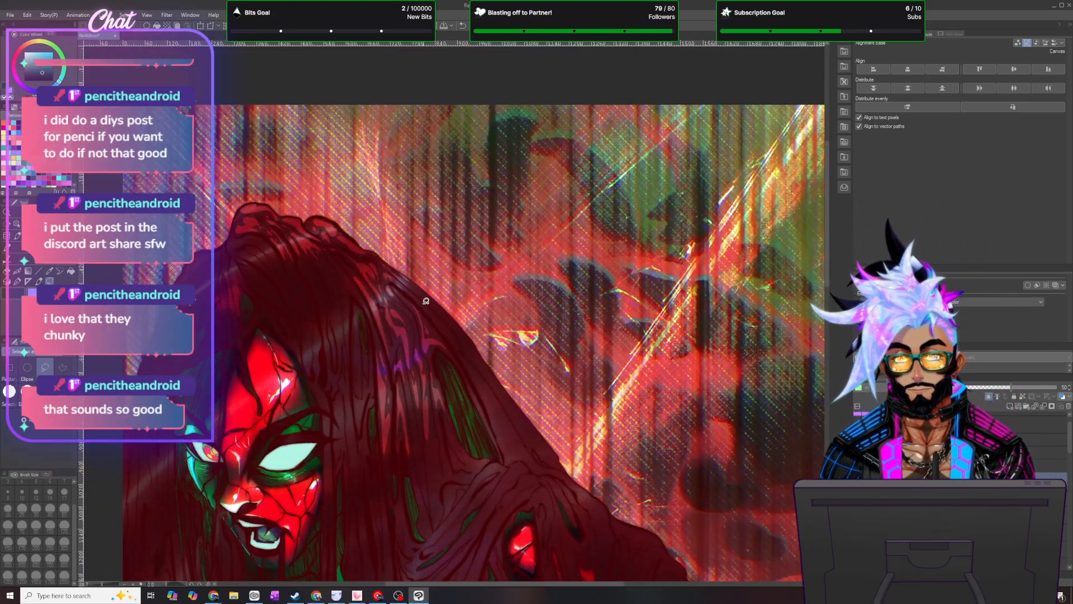
pyautogui.moveTo(416, 281)
pyautogui.mouseDown()
pyautogui.moveTo(494, 367)
pyautogui.moveTo(459, 309)
pyautogui.moveTo(414, 279)
pyautogui.mouseUp()
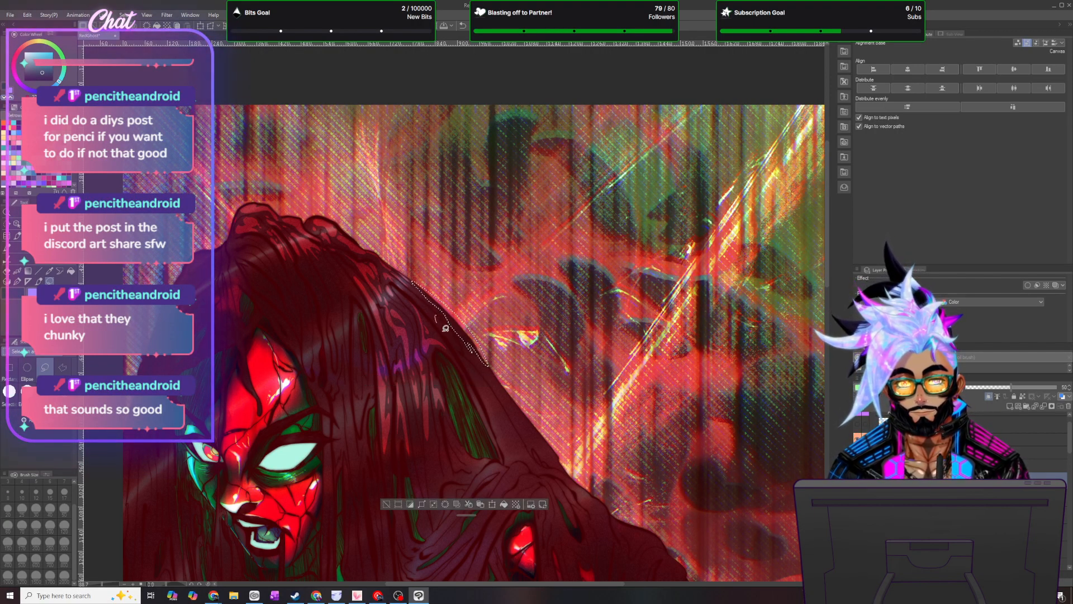
pyautogui.moveTo(440, 321)
pyautogui.mouseDown()
pyautogui.moveTo(431, 309)
pyautogui.moveTo(436, 318)
pyautogui.mouseUp()
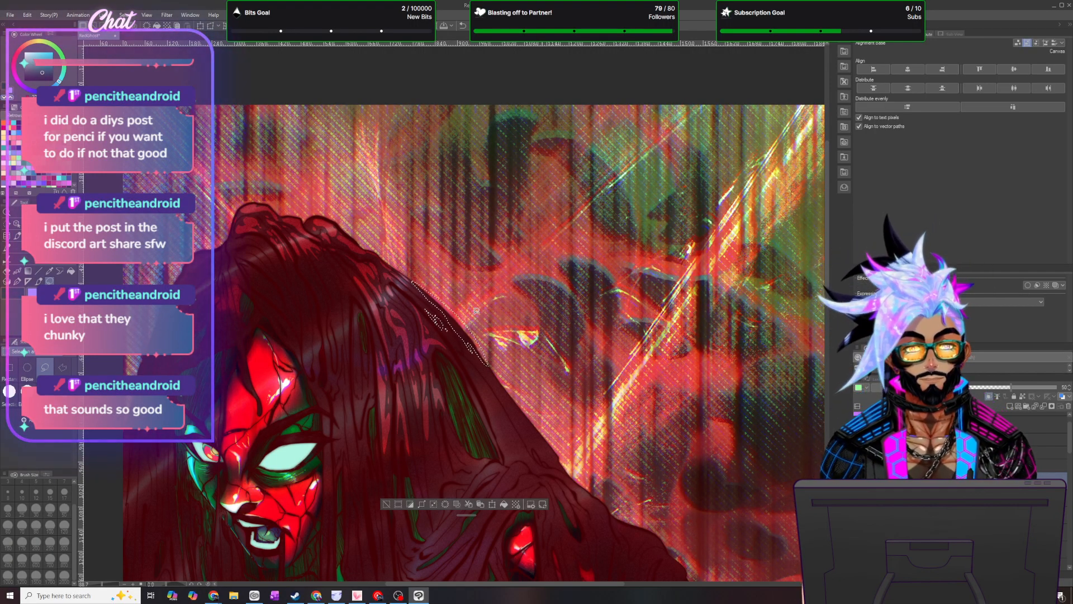
pyautogui.moveTo(506, 446)
pyautogui.mouseDown()
pyautogui.moveTo(466, 366)
pyautogui.moveTo(500, 408)
pyautogui.moveTo(490, 398)
pyautogui.moveTo(505, 449)
pyautogui.mouseUp()
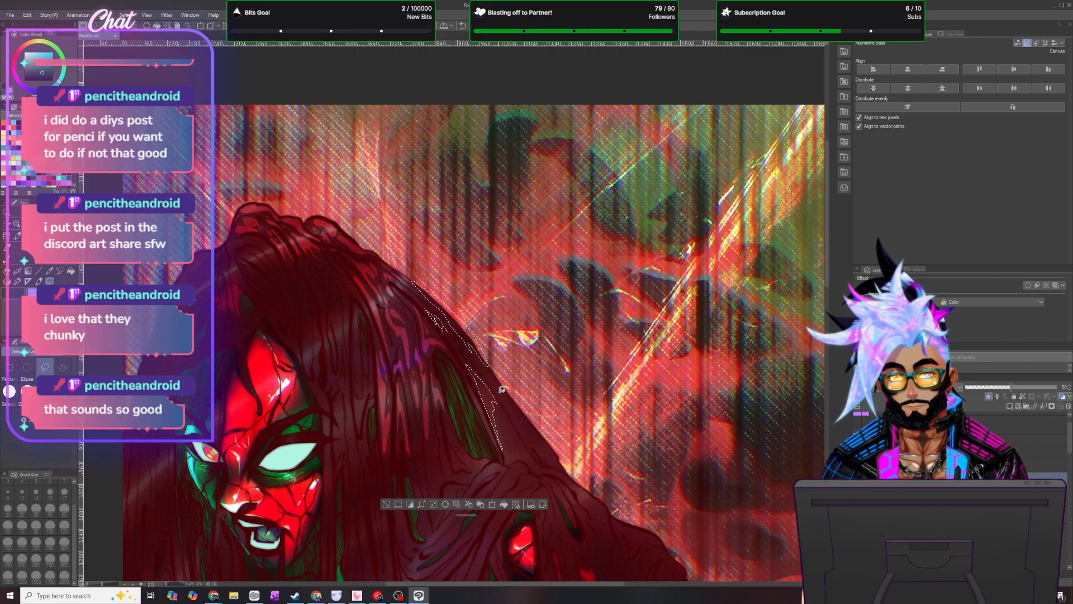
pyautogui.moveTo(493, 382); pyautogui.dragTo(572, 472)
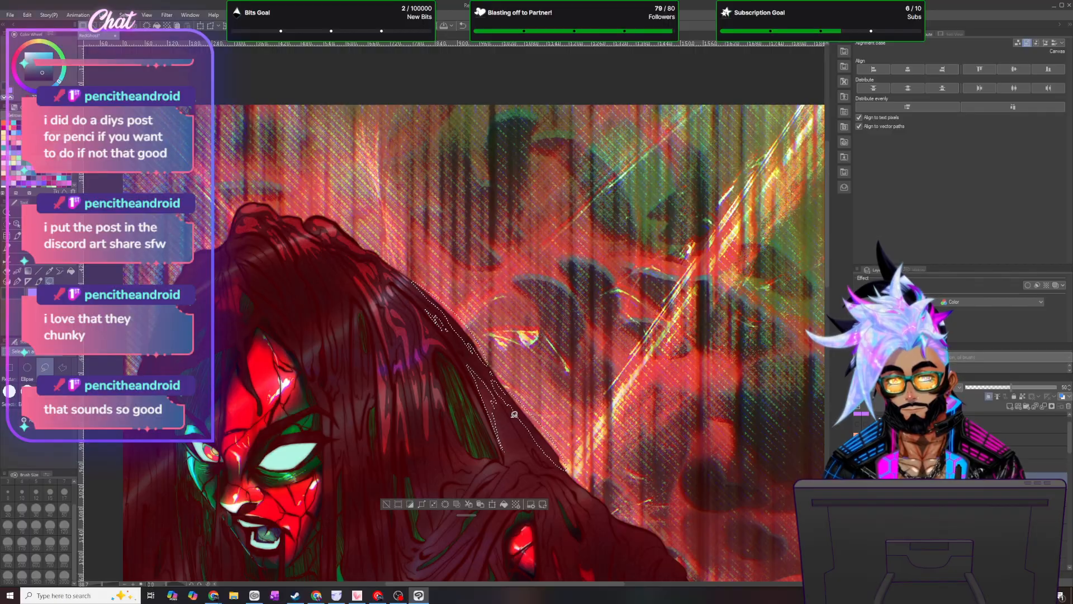
pyautogui.moveTo(508, 459)
pyautogui.mouseDown()
pyautogui.moveTo(505, 445)
pyautogui.moveTo(537, 465)
pyautogui.moveTo(509, 459)
pyautogui.mouseUp()
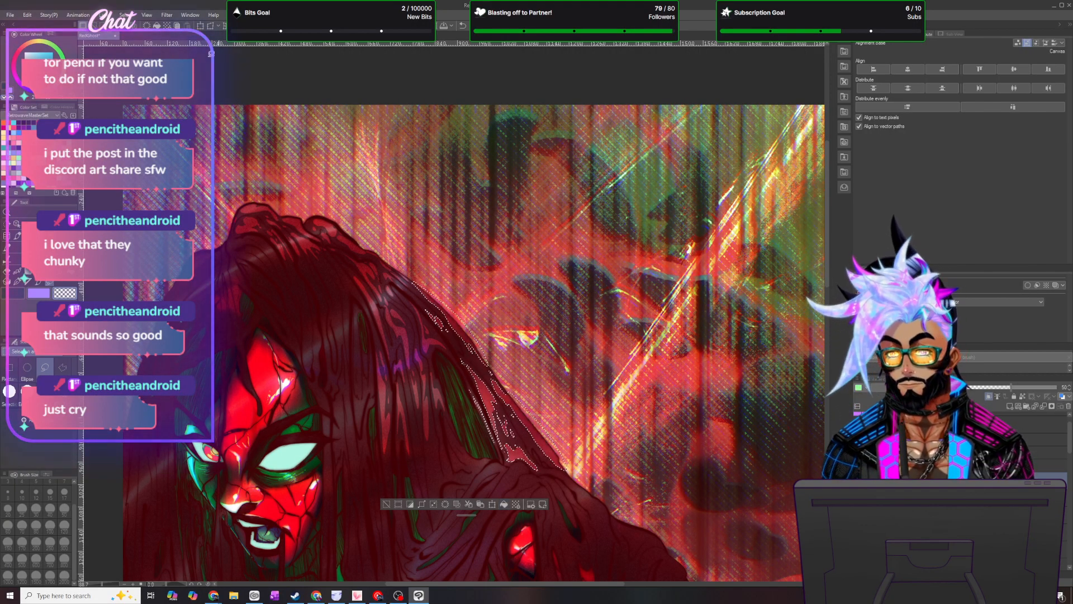
pyautogui.hotkey('ctrl', 'd')
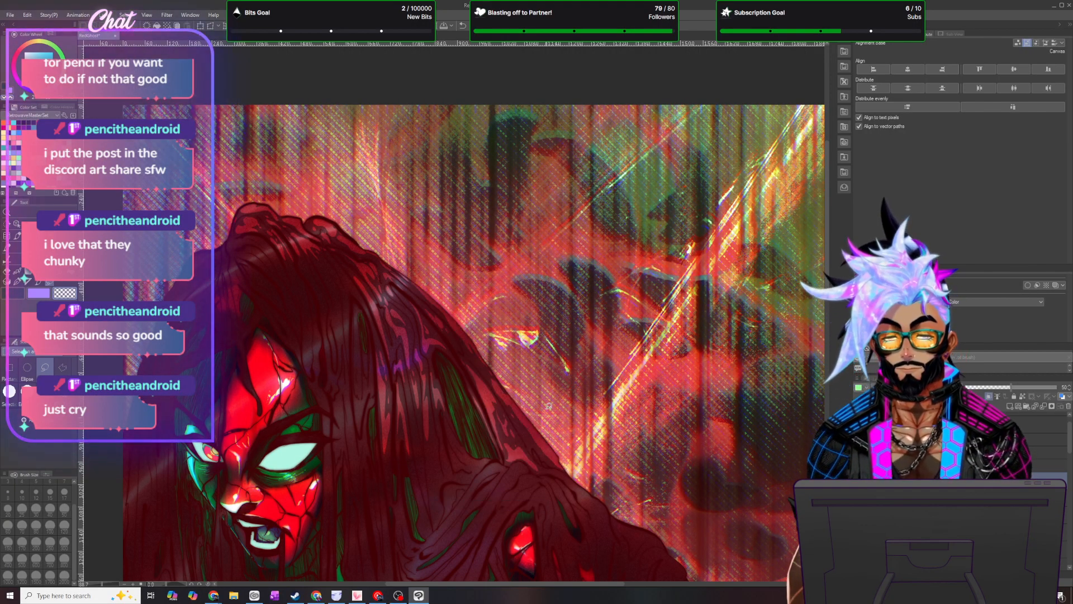
# - Select and lighten small highlight shapes along the outer edge where the hair meets the shoulder, clearing each selection
pyautogui.scroll(-5, 551, 417)
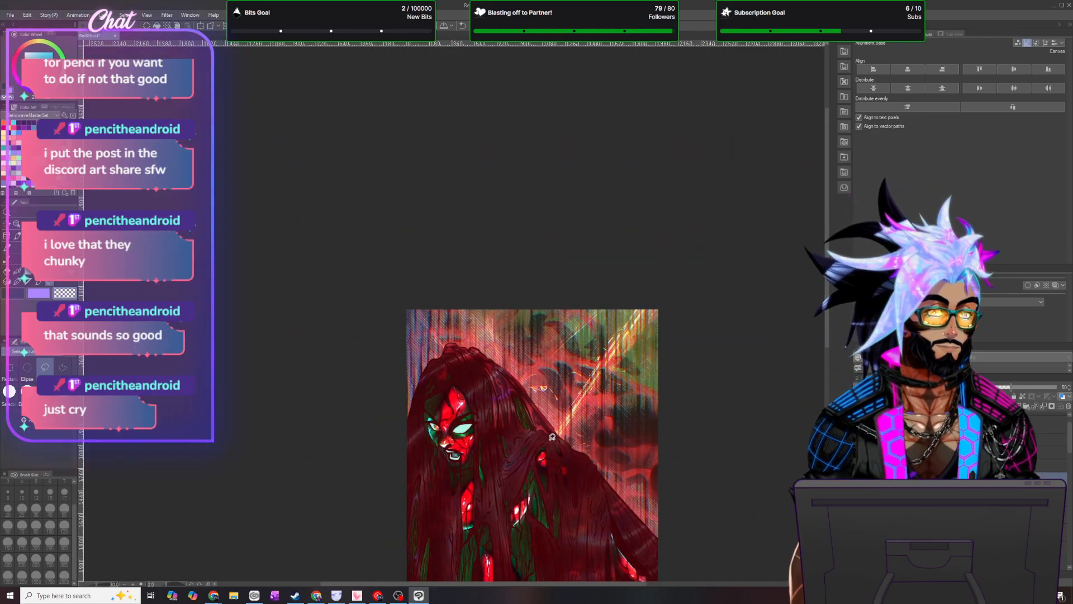
pyautogui.scroll(3, 553, 432)
pyautogui.scroll(4, 574, 465)
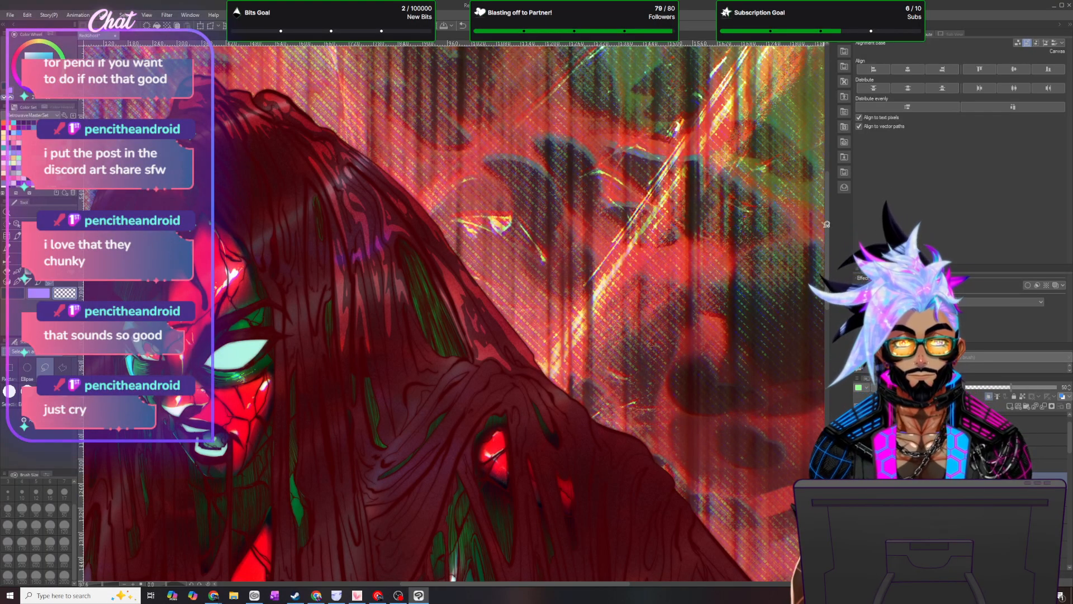
pyautogui.scroll(-2, 543, 260)
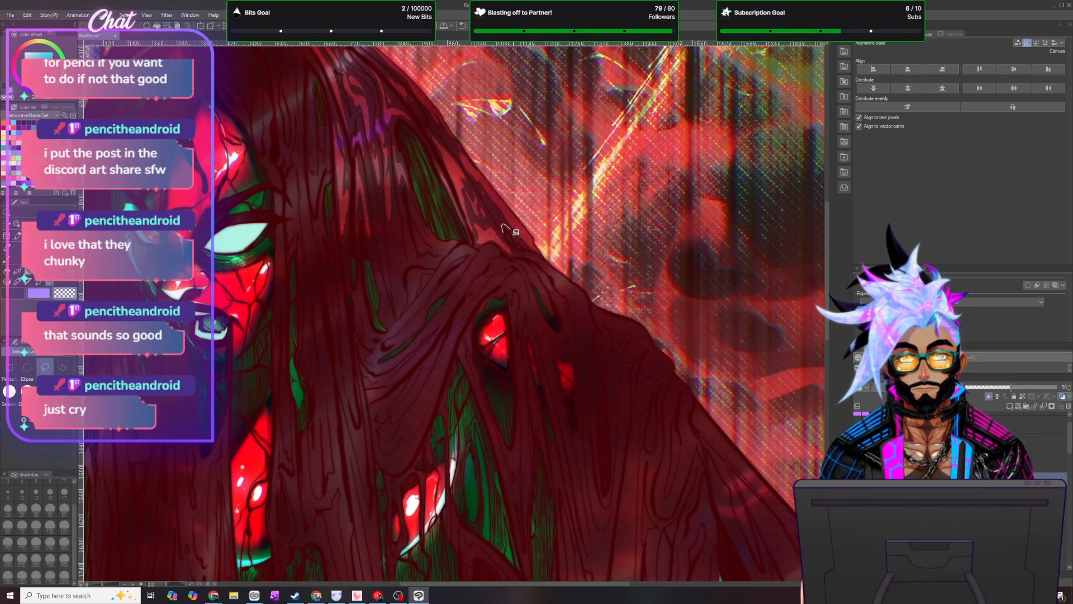
pyautogui.moveTo(507, 221); pyautogui.dragTo(499, 217)
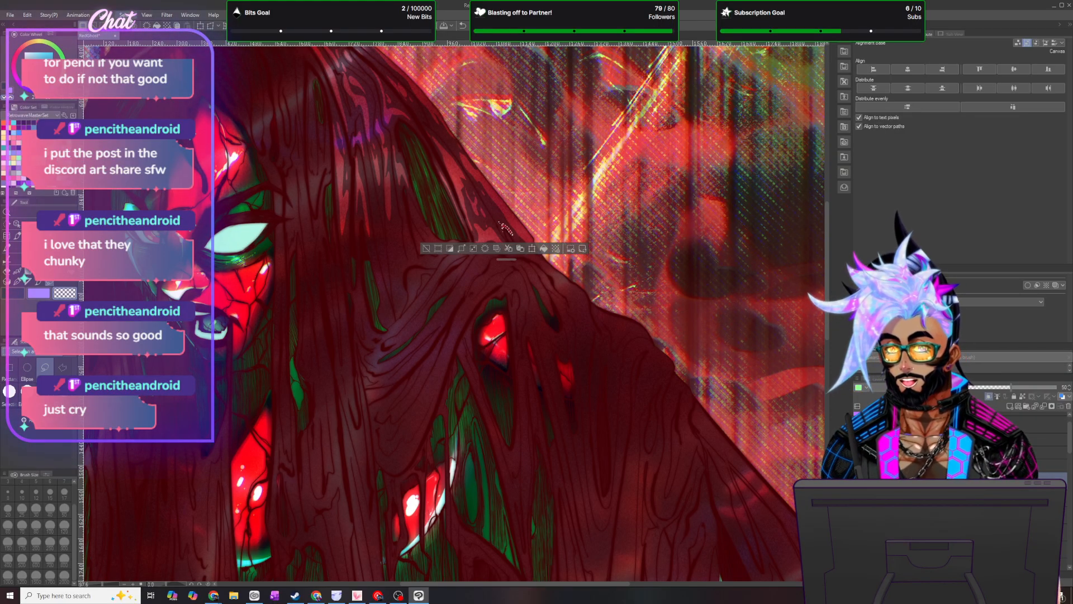
pyautogui.click(292, 60)
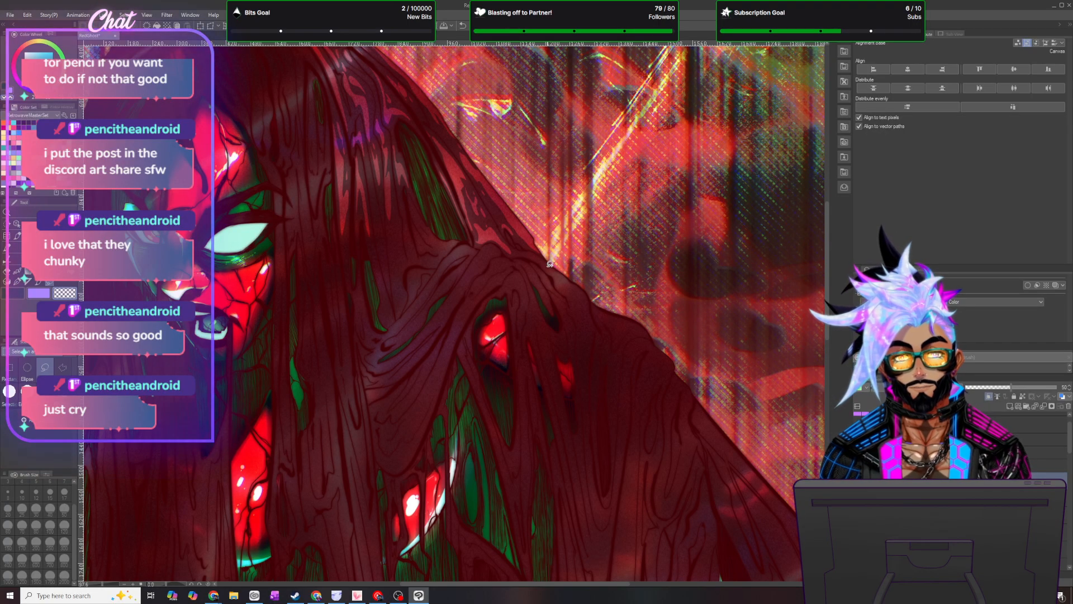
pyautogui.moveTo(579, 291)
pyautogui.mouseDown()
pyautogui.moveTo(552, 266)
pyautogui.moveTo(578, 291)
pyautogui.moveTo(521, 250)
pyautogui.moveTo(556, 274)
pyautogui.mouseUp()
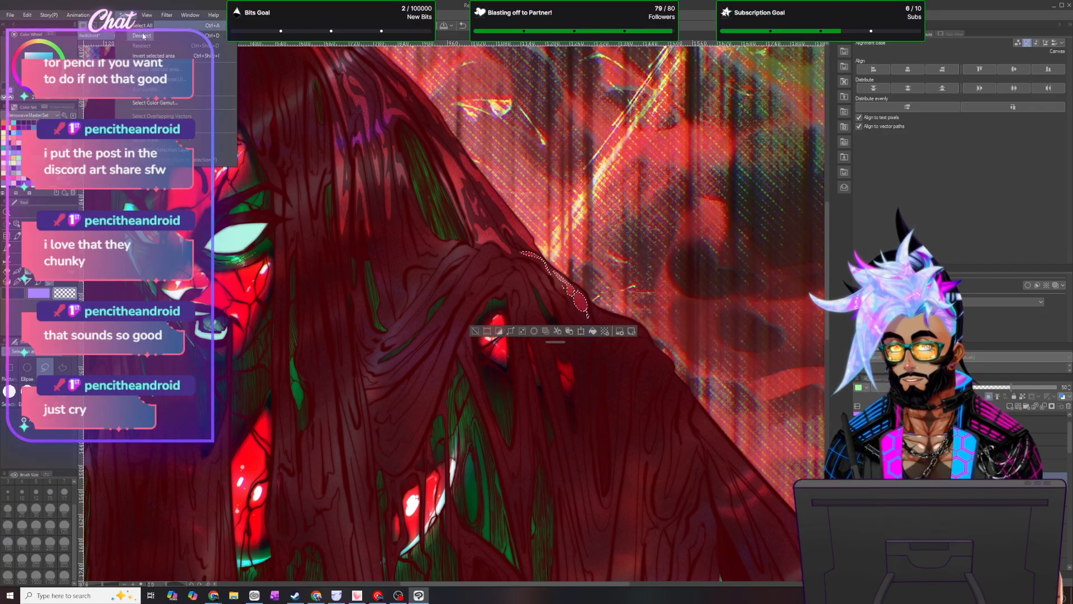
pyautogui.hotkey('ctrl', 'd')
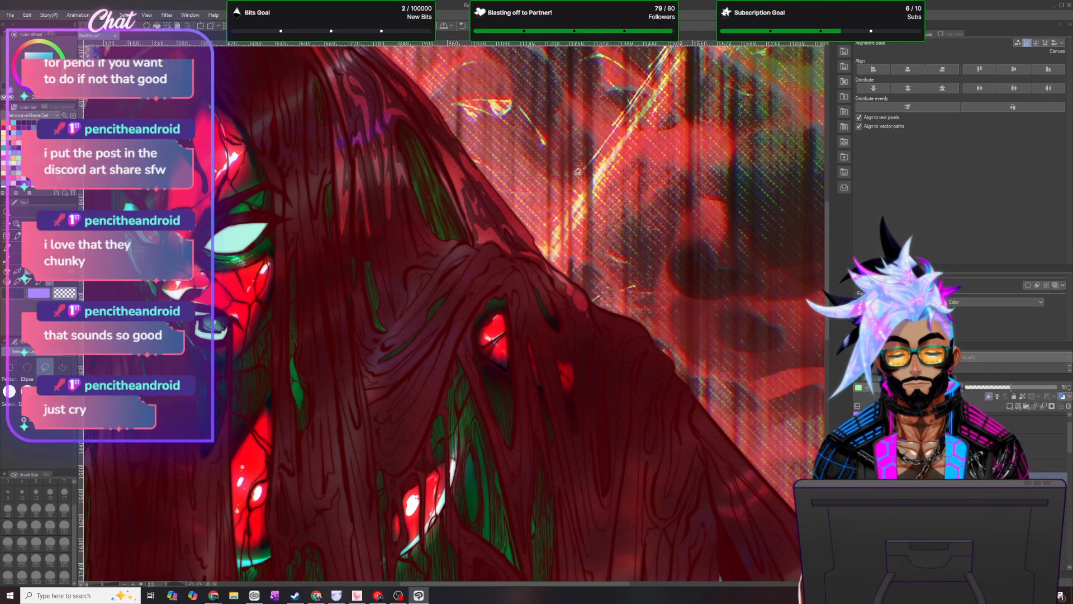
# - Lasso highlight shapes over the gathered folds on top of the shoulder, lighten them with a fill, and deselect
pyautogui.moveTo(500, 251)
pyautogui.mouseDown()
pyautogui.moveTo(479, 258)
pyautogui.moveTo(462, 285)
pyautogui.moveTo(489, 257)
pyautogui.mouseUp()
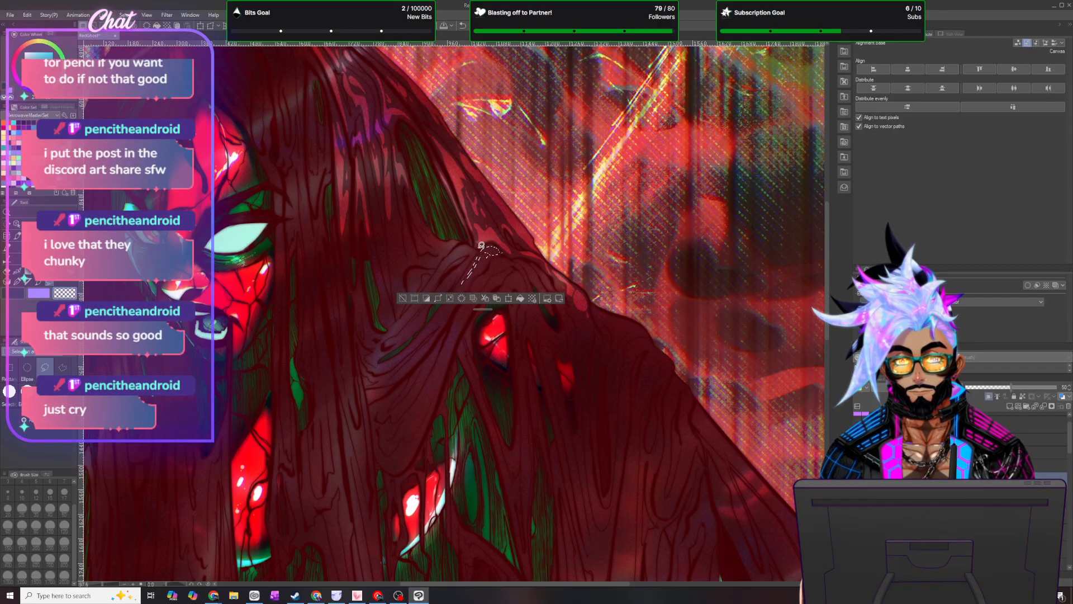
pyautogui.moveTo(487, 309); pyautogui.dragTo(439, 402)
pyautogui.moveTo(499, 255)
pyautogui.mouseDown()
pyautogui.moveTo(538, 242)
pyautogui.moveTo(529, 259)
pyautogui.moveTo(542, 276)
pyautogui.moveTo(528, 267)
pyautogui.moveTo(553, 288)
pyautogui.moveTo(555, 288)
pyautogui.mouseUp()
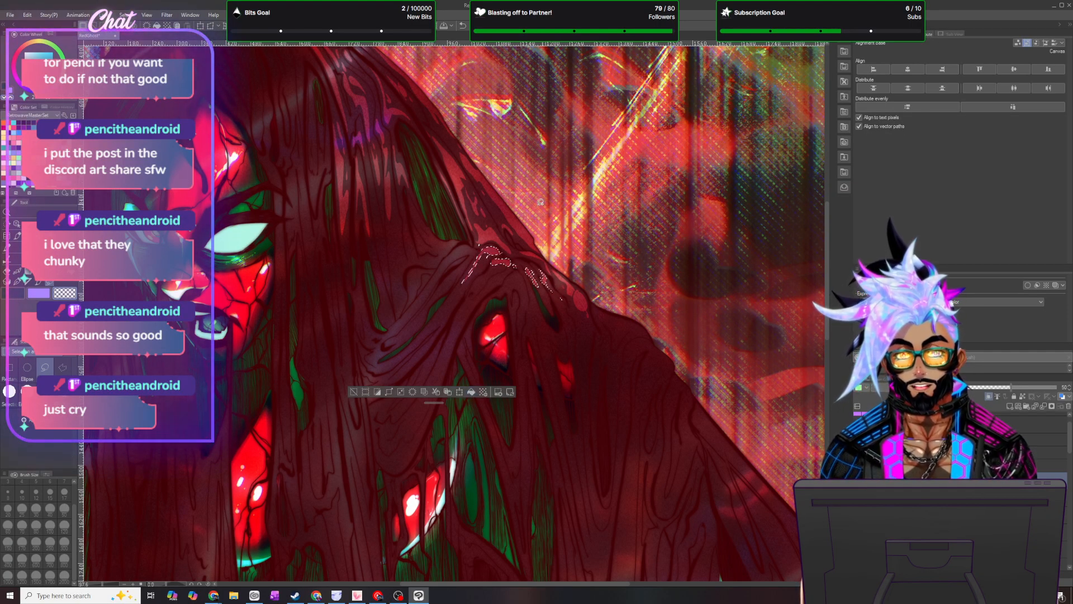
pyautogui.hotkey('ctrl', 'd')
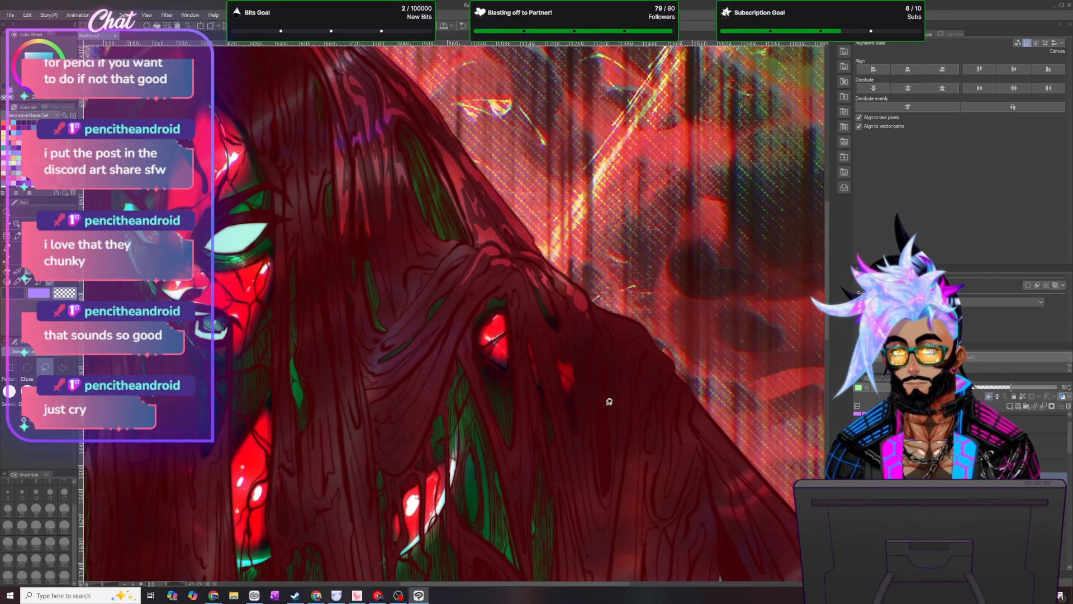
# - Lasso small highlight shapes along the shoulder's outer edge, just below the gathered folds
pyautogui.scroll(-5, 599, 394)
pyautogui.scroll(-3, 598, 395)
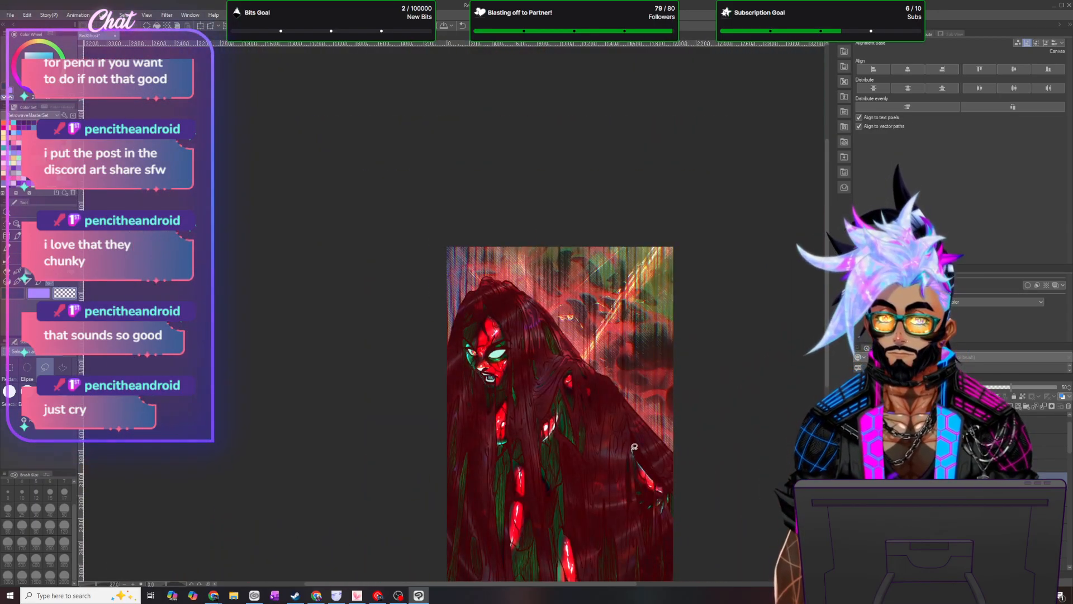
pyautogui.scroll(1, 671, 414)
pyautogui.scroll(1, 673, 419)
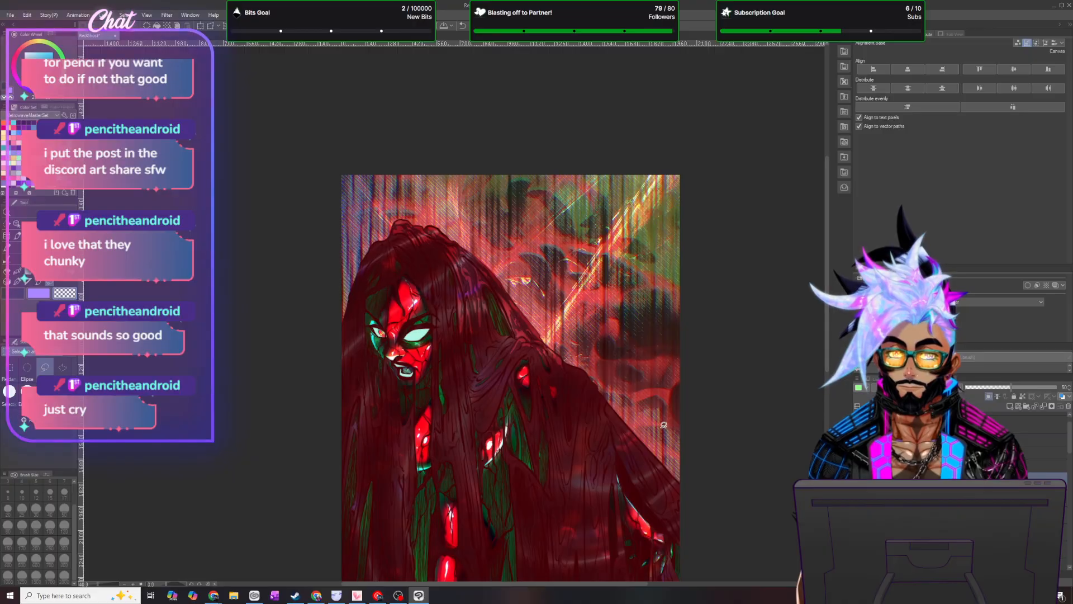
pyautogui.moveTo(829, 312); pyautogui.dragTo(828, 324)
pyautogui.scroll(3, 601, 316)
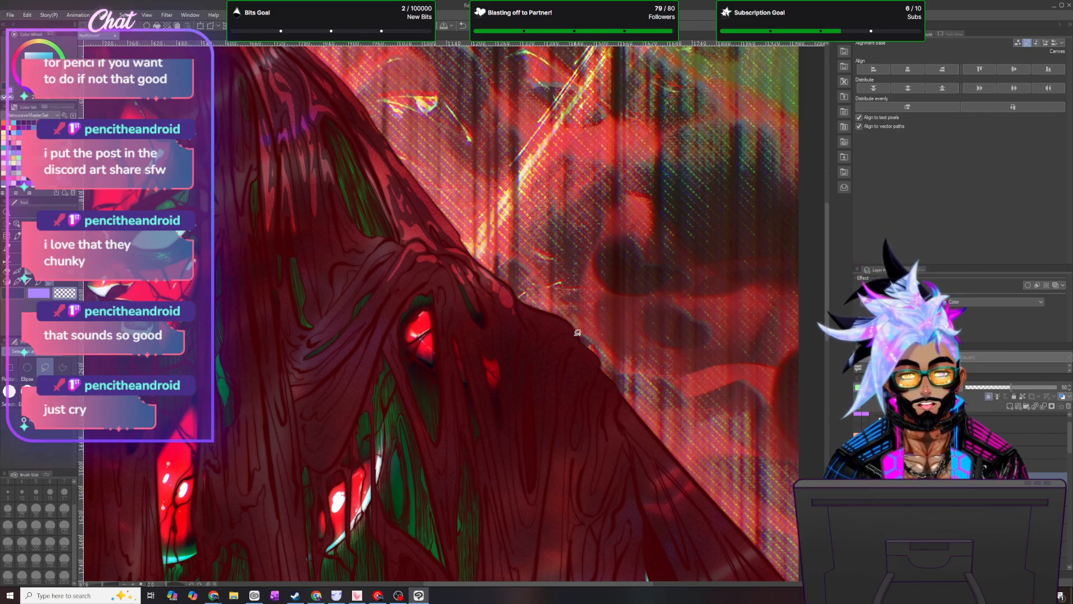
pyautogui.moveTo(551, 329)
pyautogui.mouseDown()
pyautogui.moveTo(519, 297)
pyautogui.moveTo(565, 314)
pyautogui.mouseUp()
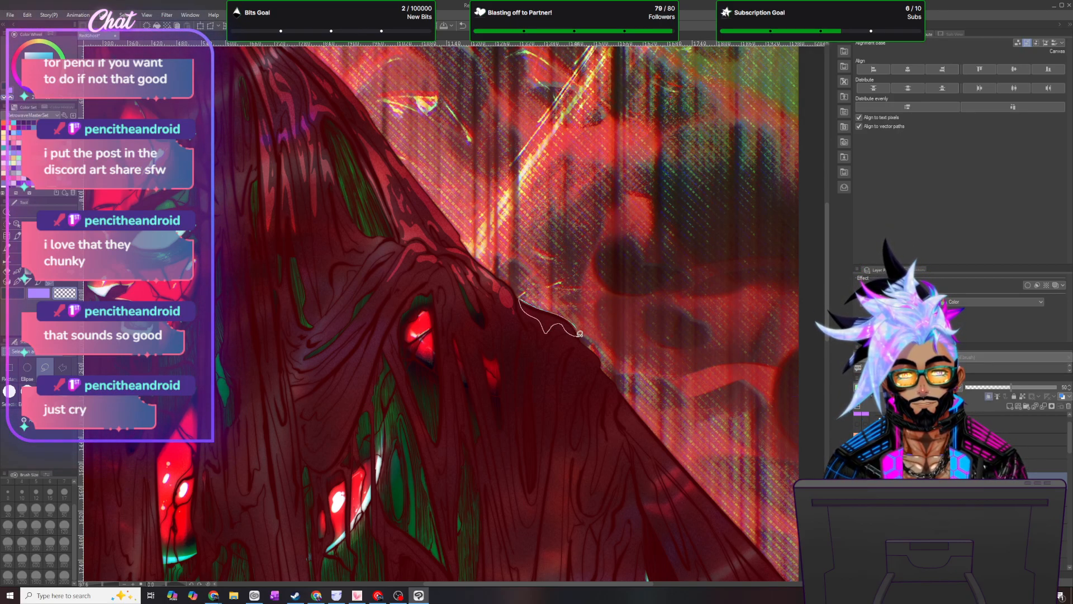
pyautogui.moveTo(554, 359); pyautogui.dragTo(573, 495)
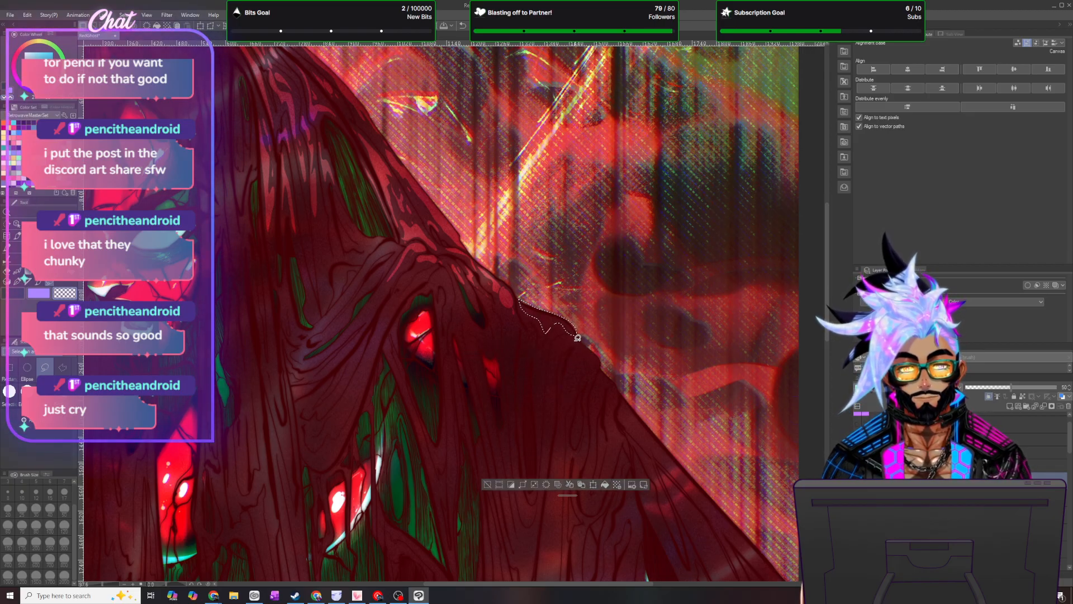
pyautogui.moveTo(574, 345); pyautogui.dragTo(579, 339)
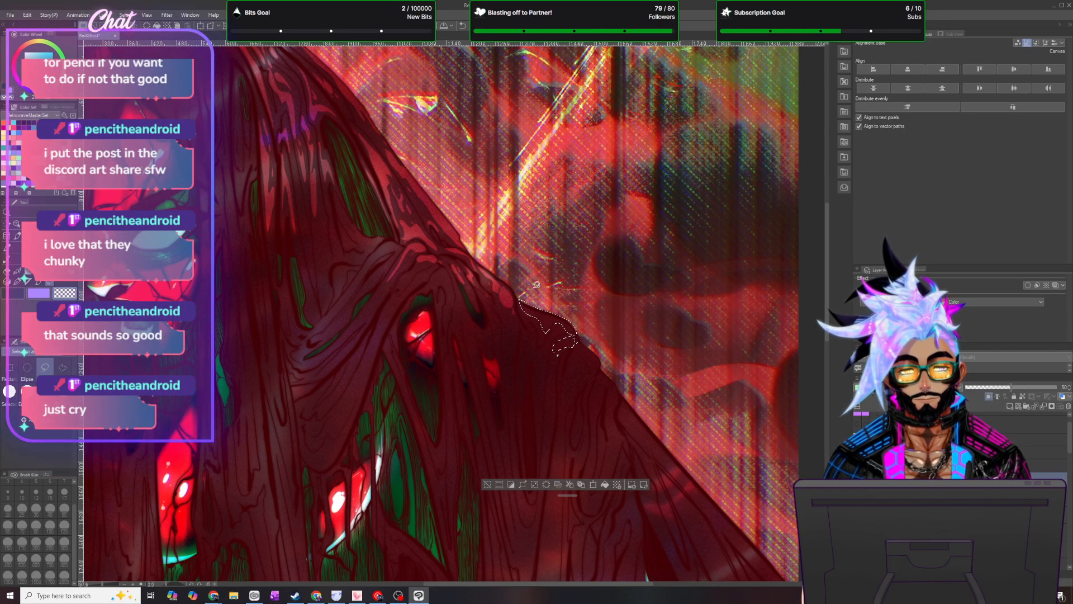
pyautogui.moveTo(537, 345); pyautogui.dragTo(534, 321)
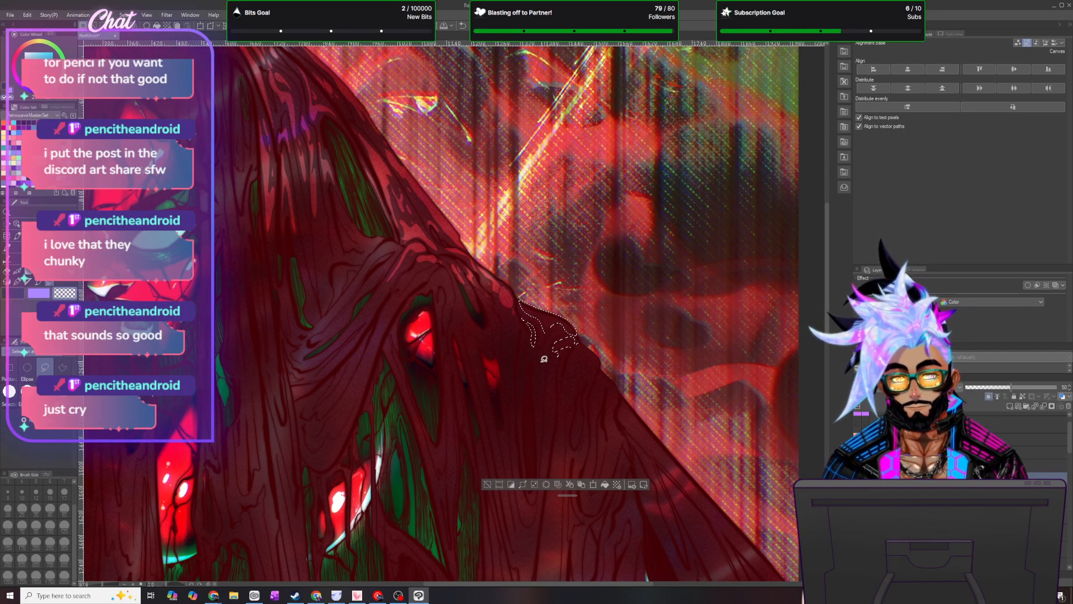
# - Add long drip-shaped strands running down the cloak below the shoulder edge to the highlight selection
pyautogui.moveTo(547, 358); pyautogui.dragTo(541, 359)
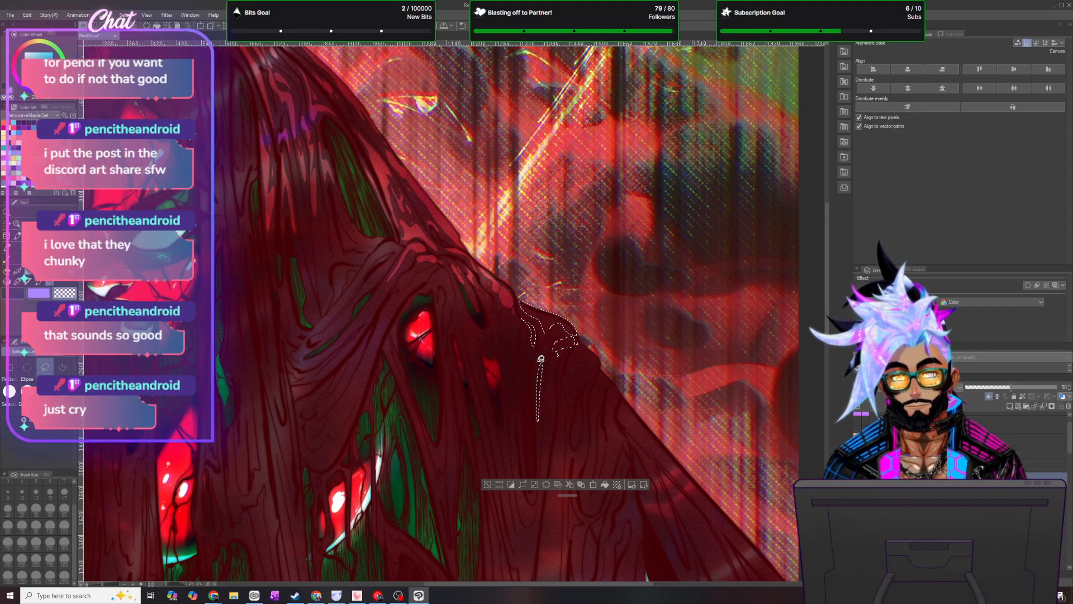
pyautogui.moveTo(554, 400)
pyautogui.mouseDown()
pyautogui.moveTo(549, 442)
pyautogui.moveTo(553, 383)
pyautogui.mouseUp()
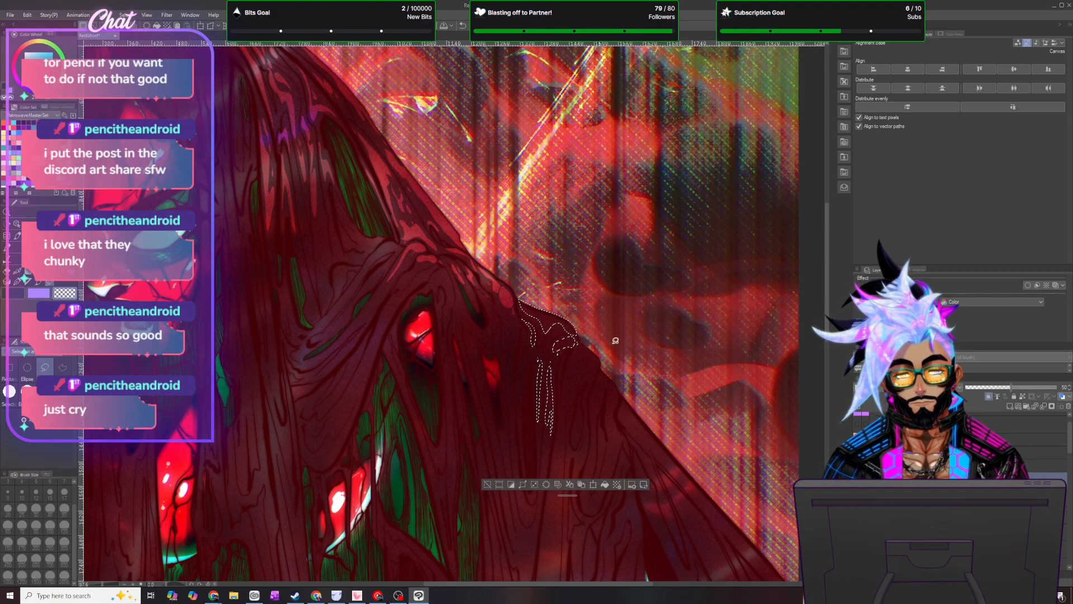
pyautogui.moveTo(569, 493); pyautogui.dragTo(697, 235)
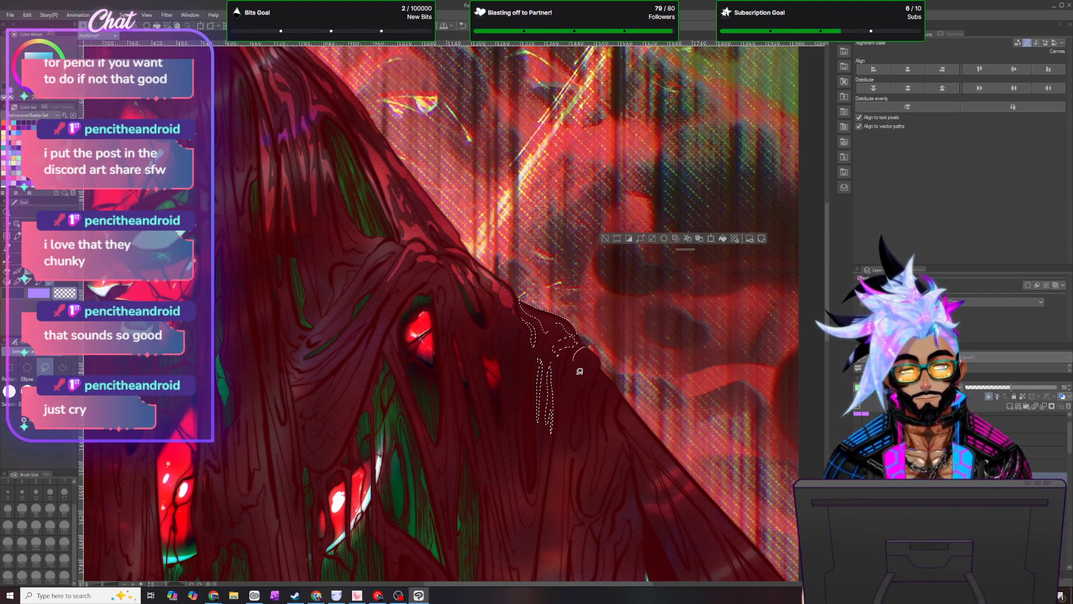
pyautogui.moveTo(581, 370); pyautogui.dragTo(574, 393)
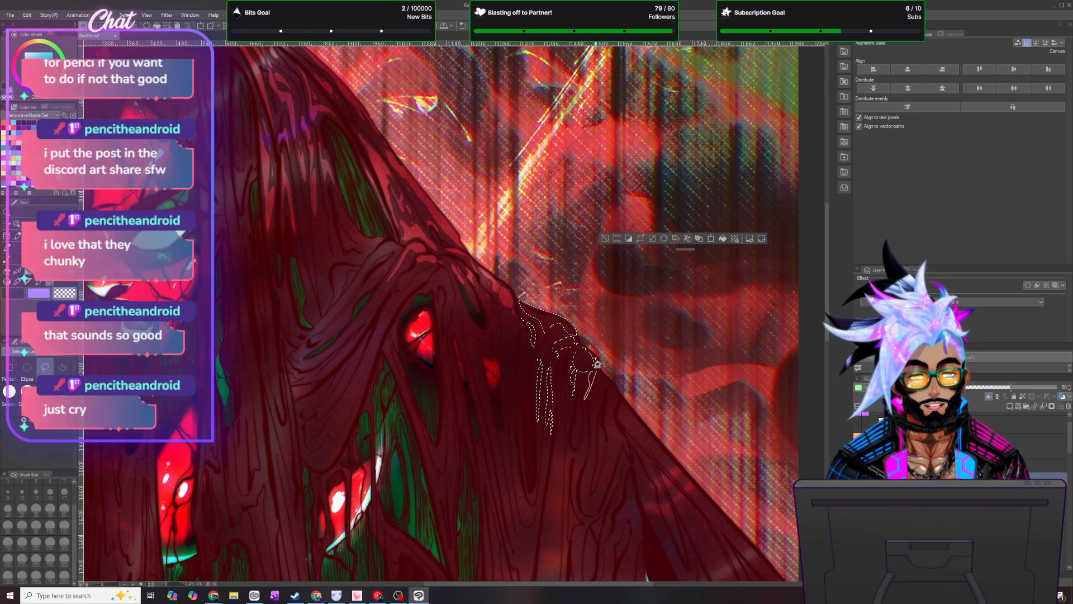
pyautogui.moveTo(568, 444)
pyautogui.mouseDown()
pyautogui.moveTo(589, 421)
pyautogui.moveTo(571, 454)
pyautogui.mouseUp()
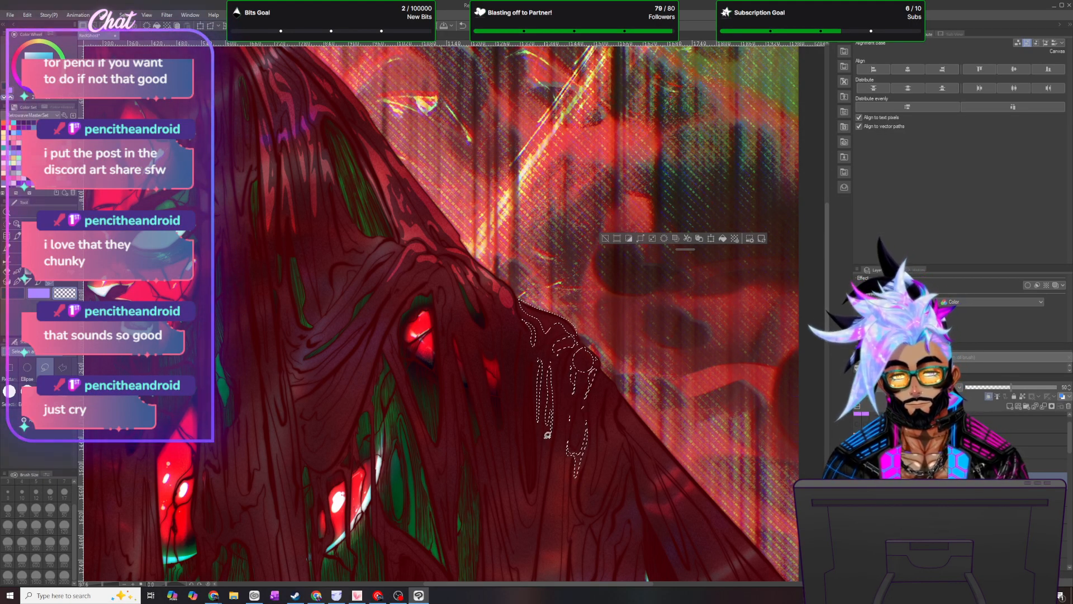
pyautogui.moveTo(535, 526)
pyautogui.mouseDown()
pyautogui.moveTo(526, 574)
pyautogui.moveTo(549, 432)
pyautogui.moveTo(522, 527)
pyautogui.moveTo(518, 507)
pyautogui.moveTo(525, 527)
pyautogui.moveTo(533, 506)
pyautogui.moveTo(531, 515)
pyautogui.moveTo(513, 437)
pyautogui.moveTo(529, 525)
pyautogui.moveTo(537, 492)
pyautogui.mouseUp()
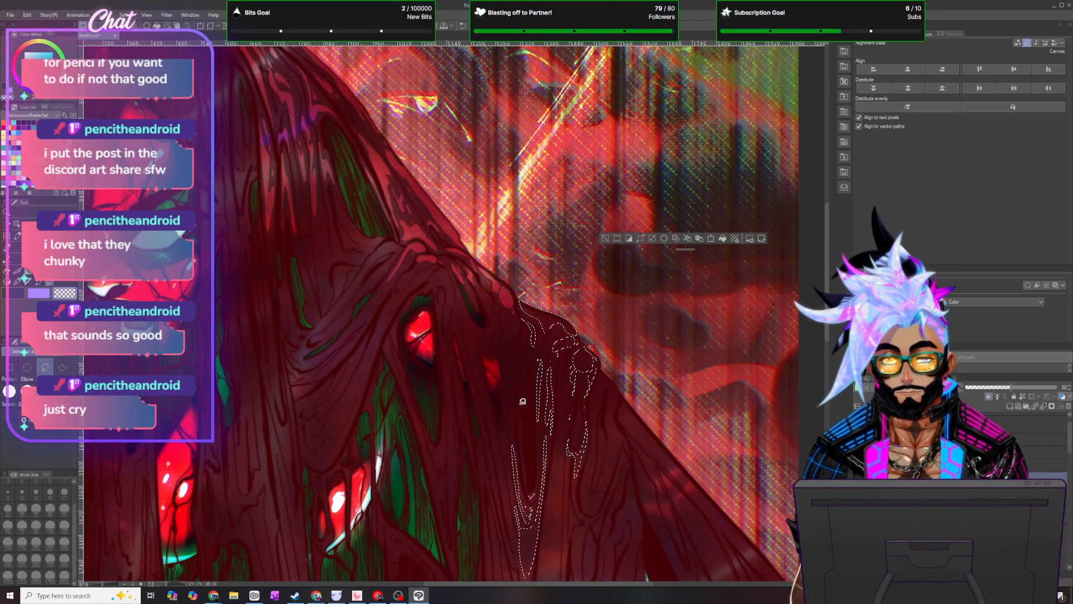
# - Add strand shapes between the shoulder eye and the drips to the selection, lighten everything selected with a fill, and deselect
pyautogui.moveTo(511, 423); pyautogui.dragTo(511, 317)
pyautogui.moveTo(513, 440); pyautogui.dragTo(512, 447)
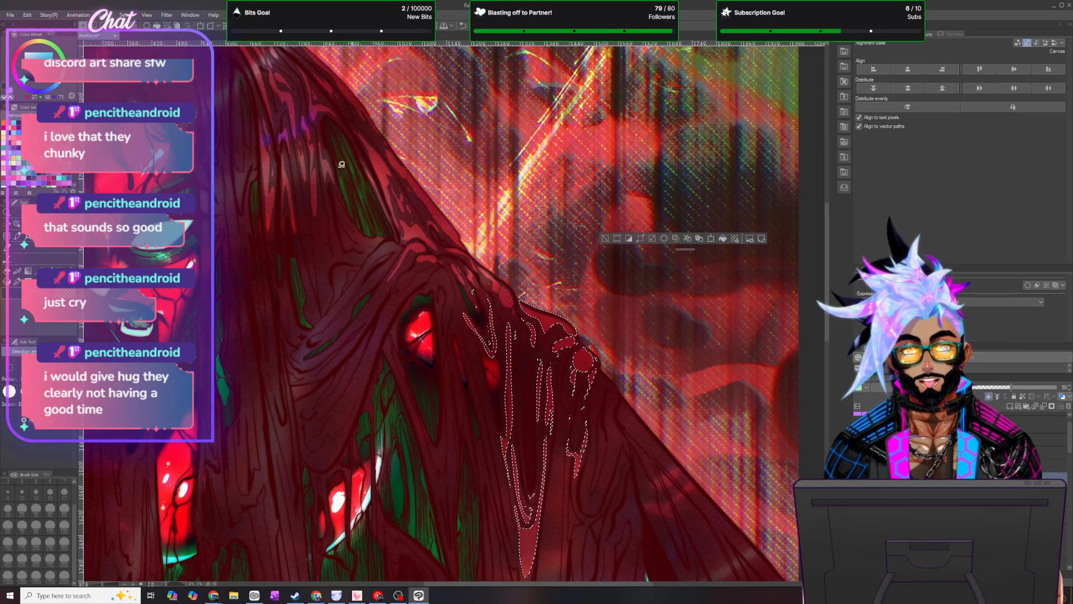
pyautogui.click(124, 14)
pyautogui.click(141, 36)
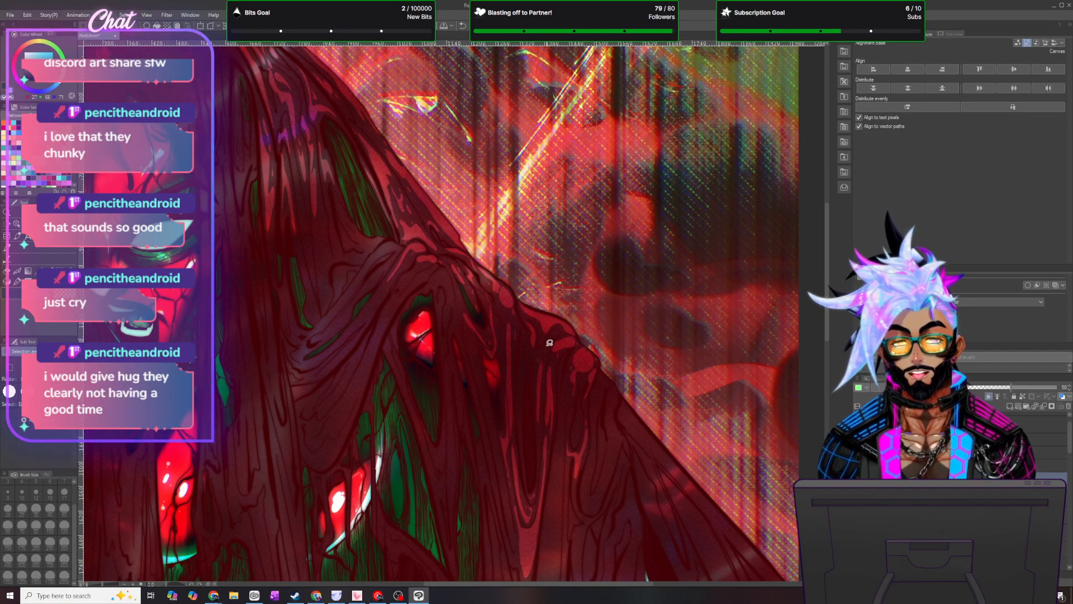
# - Lasso a long, thin branching highlight down the middle of the cloak below the shoulder, lighten it with a fill, and deselect
pyautogui.scroll(-6, 549, 343)
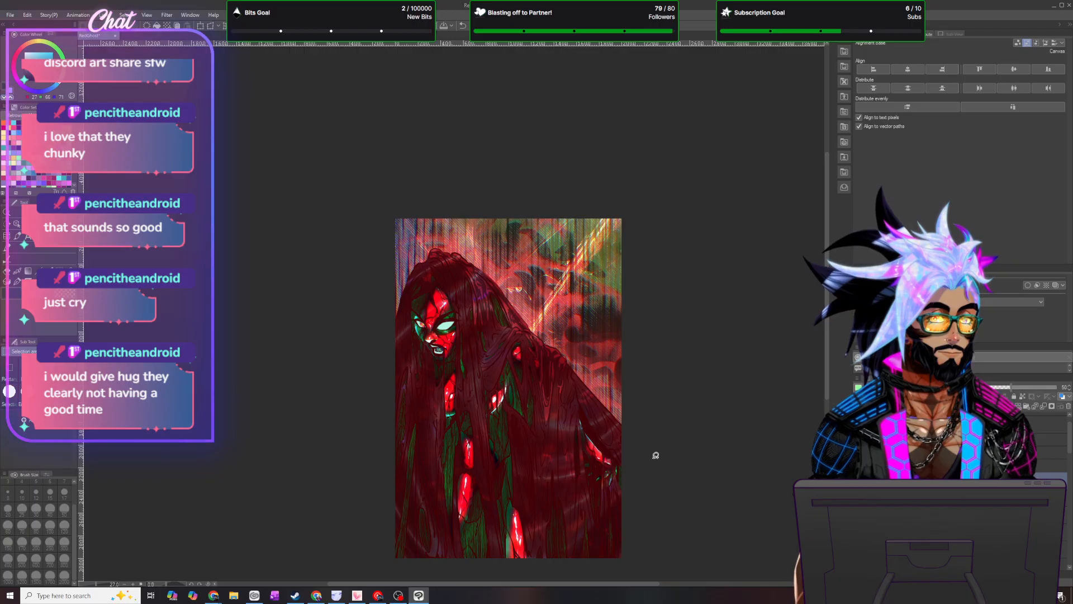
pyautogui.scroll(4, 656, 455)
pyautogui.scroll(2, 559, 309)
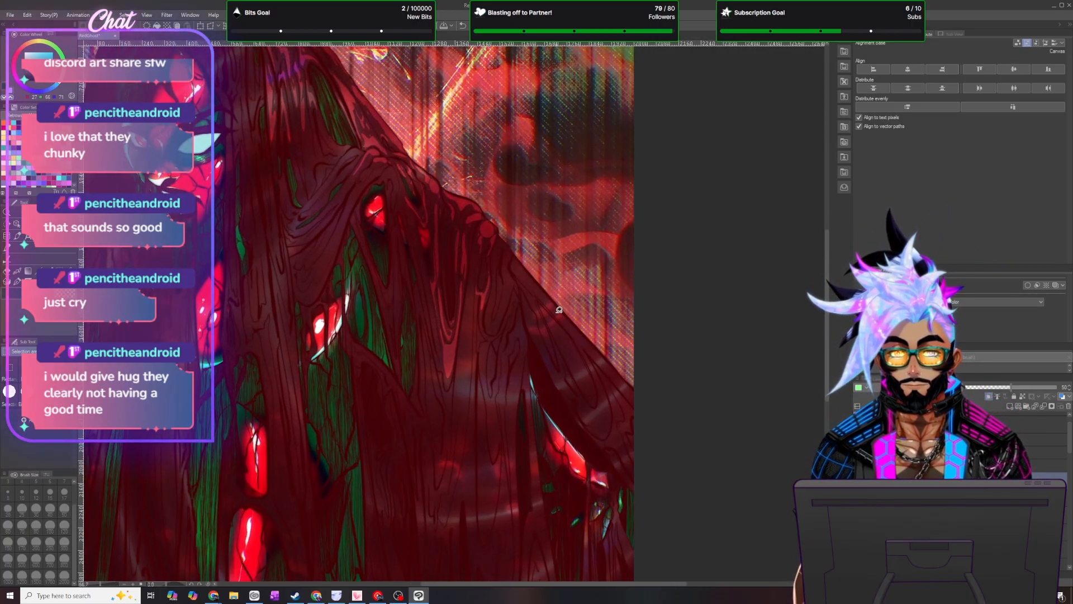
pyautogui.scroll(1, 559, 310)
pyautogui.moveTo(464, 261); pyautogui.dragTo(463, 296)
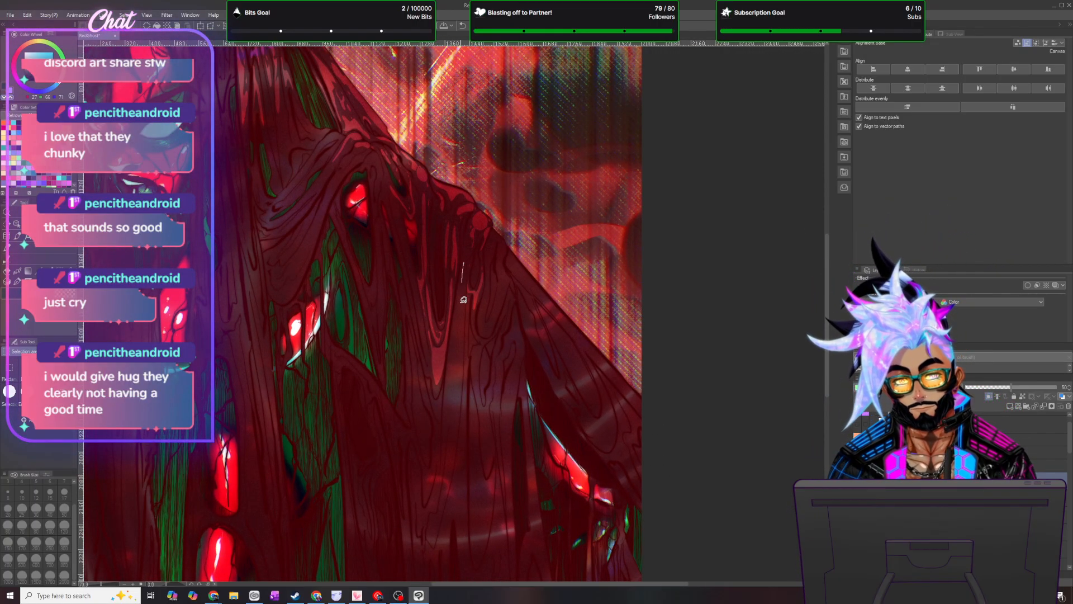
pyautogui.moveTo(461, 377)
pyautogui.mouseDown()
pyautogui.moveTo(434, 544)
pyautogui.moveTo(456, 437)
pyautogui.moveTo(457, 372)
pyautogui.moveTo(451, 409)
pyautogui.moveTo(449, 393)
pyautogui.moveTo(461, 331)
pyautogui.mouseUp()
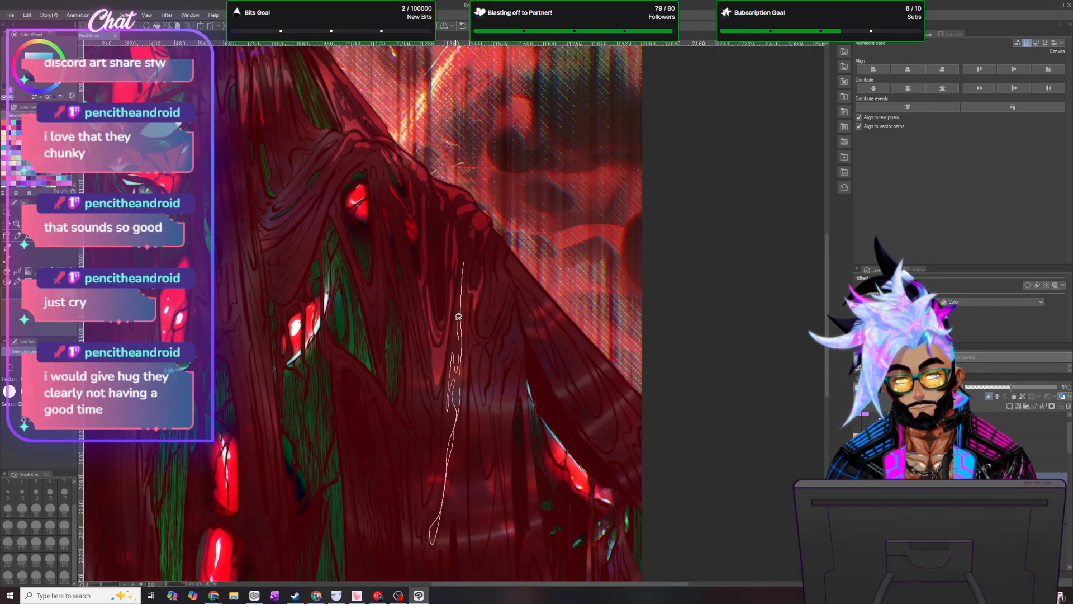
pyautogui.moveTo(461, 282); pyautogui.dragTo(464, 226)
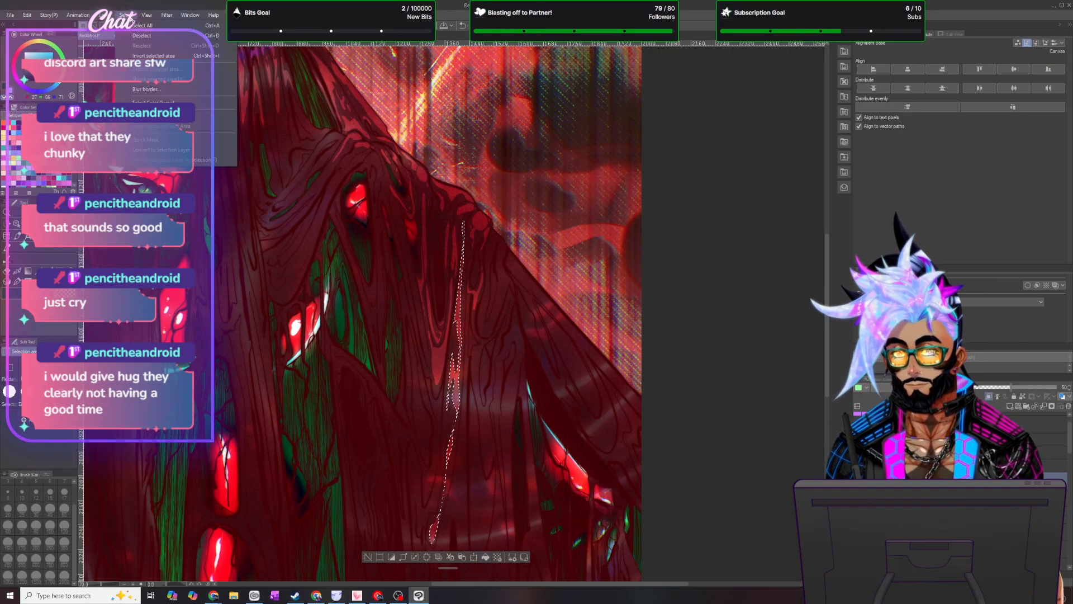
pyautogui.hotkey('ctrl', 'd')
# - Lasso highlights around the looped fold under the shoulder and the forked strand beneath it, lighten them with a fill, and deselect
pyautogui.scroll(-2, 522, 376)
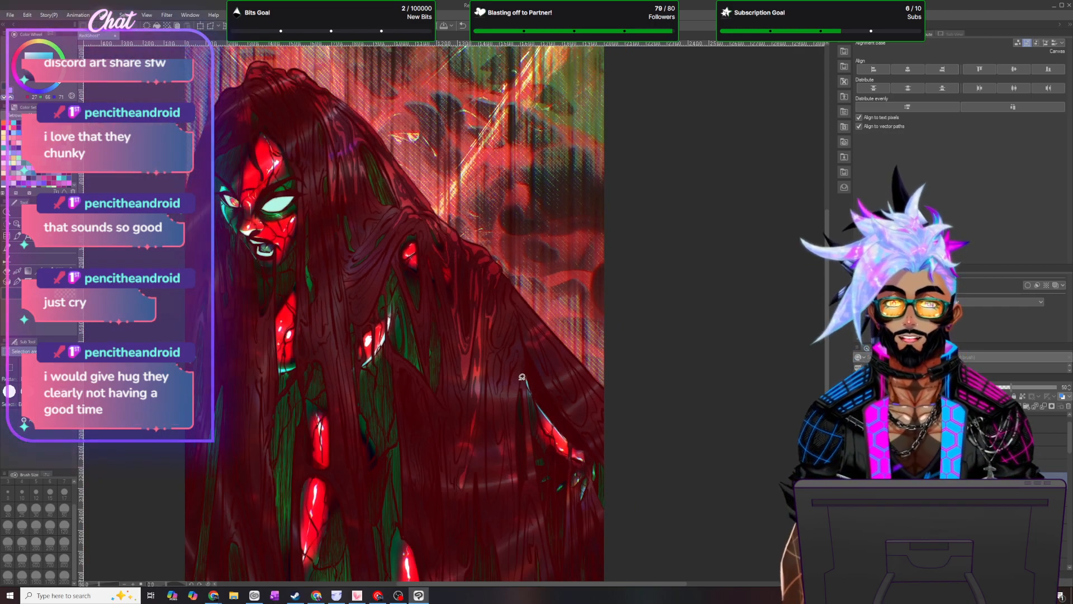
pyautogui.scroll(2, 558, 479)
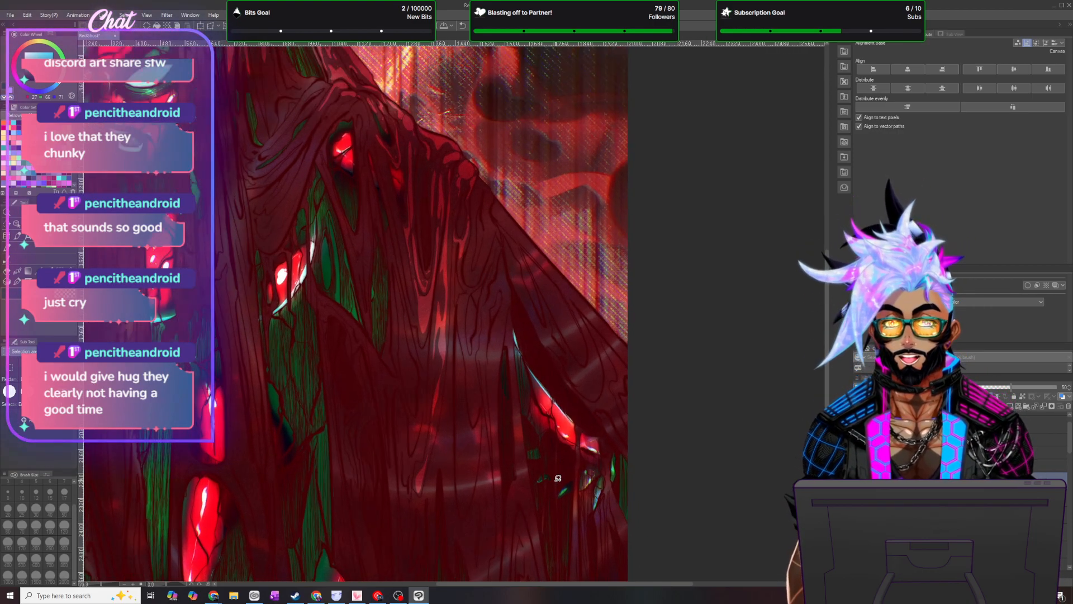
pyautogui.scroll(1, 558, 478)
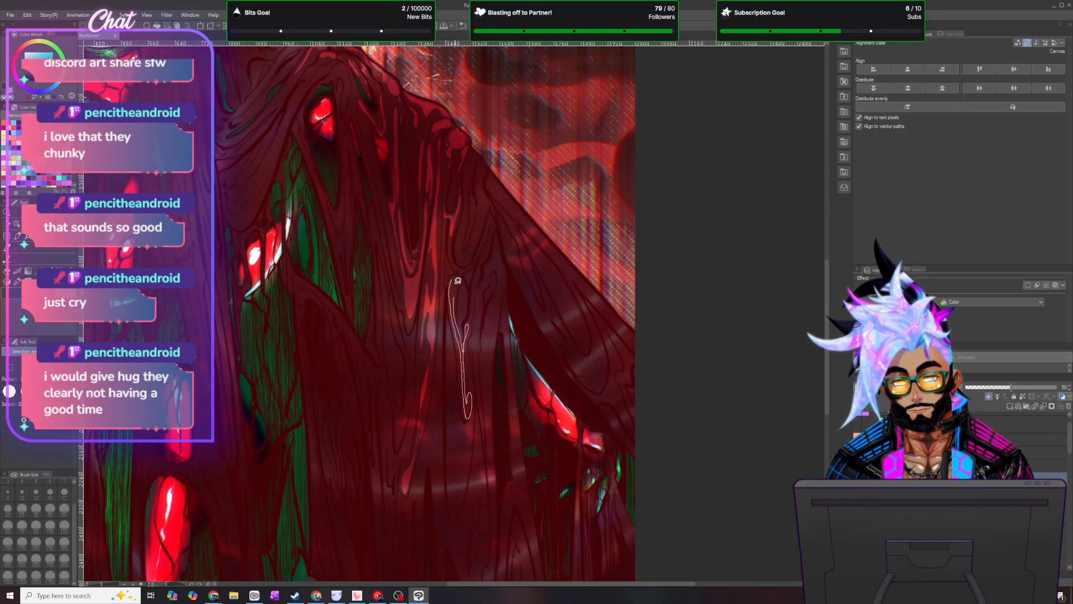
pyautogui.moveTo(458, 282); pyautogui.dragTo(458, 283)
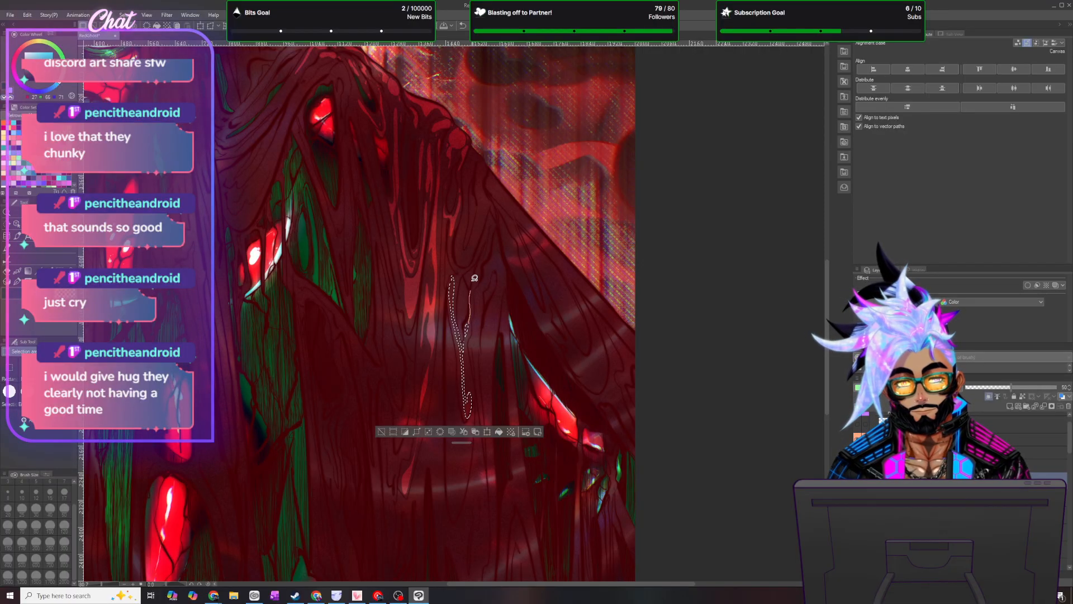
pyautogui.moveTo(470, 323)
pyautogui.mouseDown()
pyautogui.moveTo(466, 265)
pyautogui.moveTo(489, 224)
pyautogui.mouseUp()
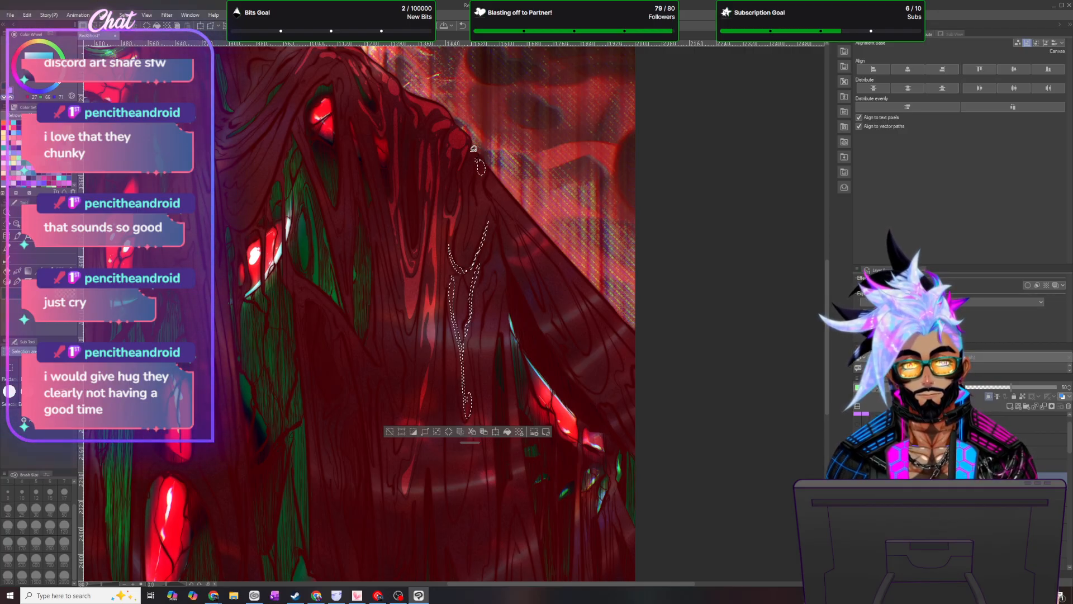
pyautogui.moveTo(475, 166); pyautogui.dragTo(480, 150)
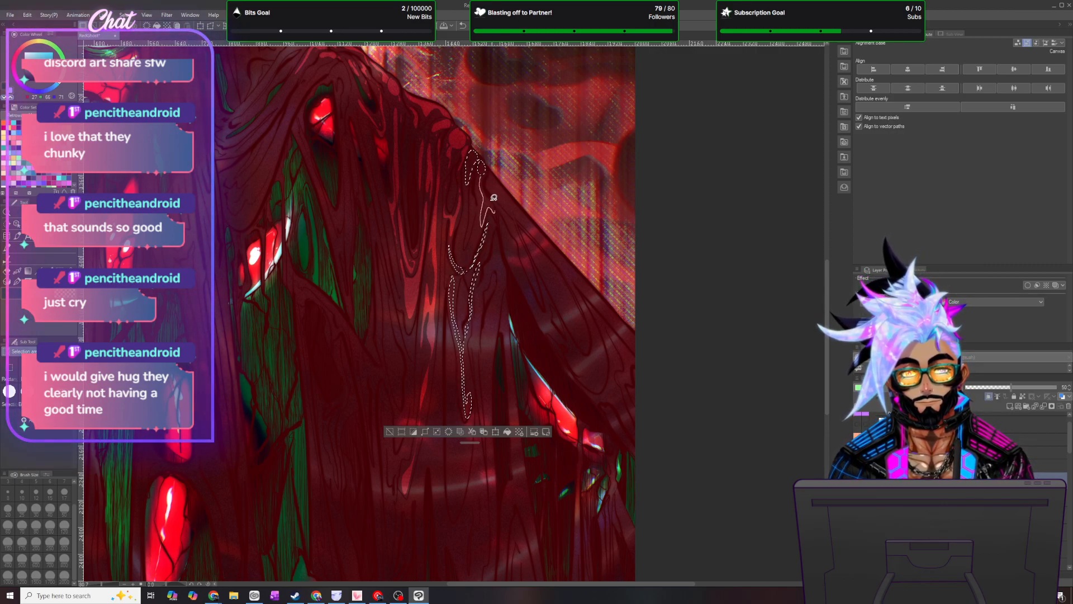
pyautogui.moveTo(486, 166); pyautogui.dragTo(486, 221)
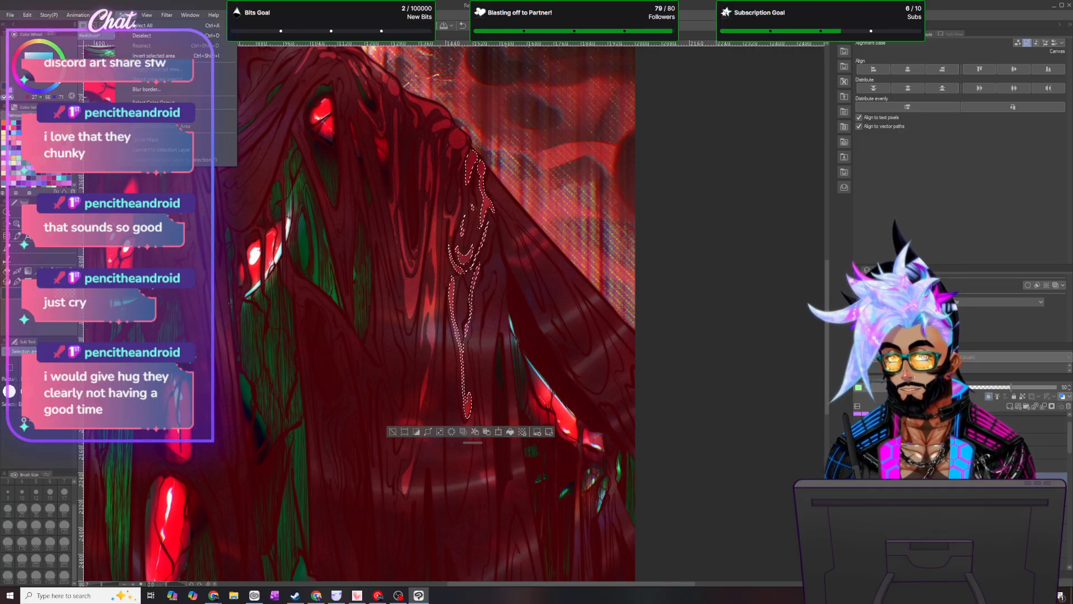
pyautogui.hotkey('ctrl', 'd')
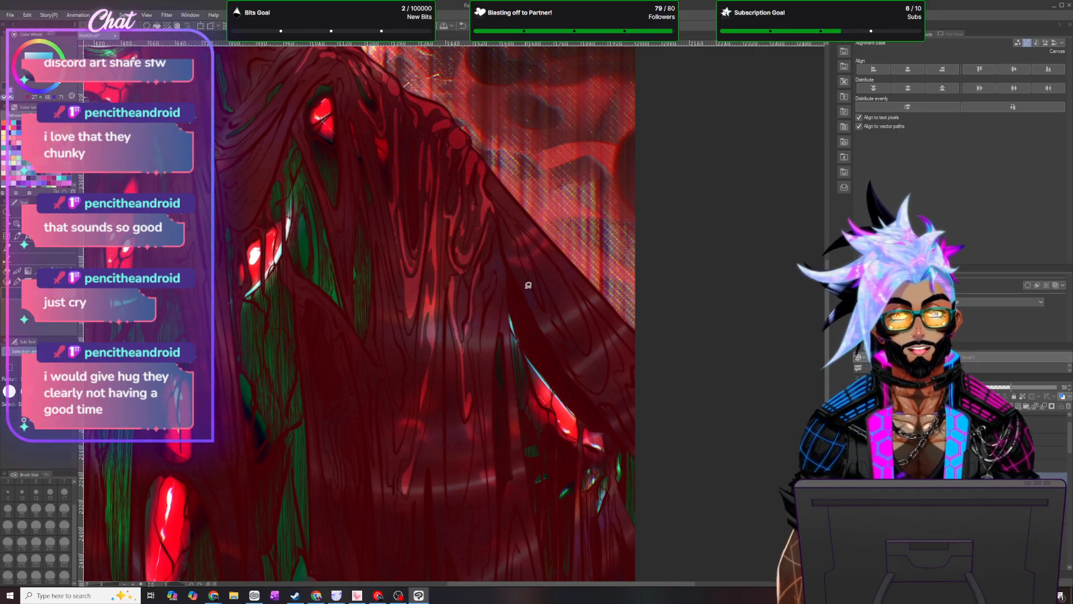
# - Lasso a narrow rim highlight along the upper edge of the outstretched arm, lighten it with a fill, and deselect
pyautogui.scroll(-2, 528, 285)
pyautogui.scroll(-2, 565, 233)
pyautogui.scroll(3, 573, 246)
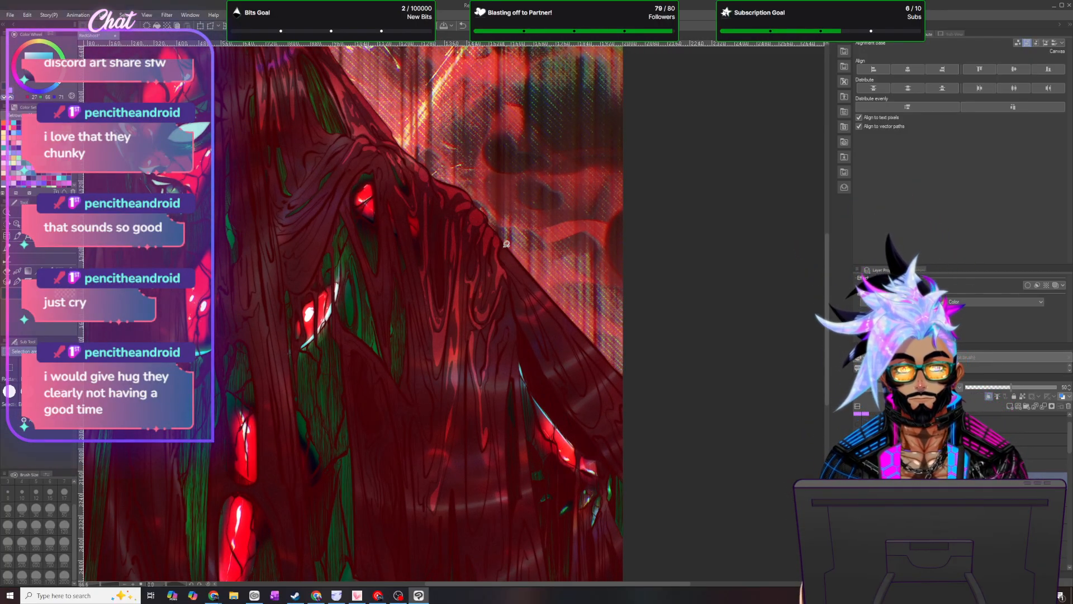
pyautogui.moveTo(502, 244); pyautogui.dragTo(528, 290)
pyautogui.moveTo(517, 252); pyautogui.dragTo(634, 394)
pyautogui.moveTo(620, 349); pyautogui.dragTo(506, 246)
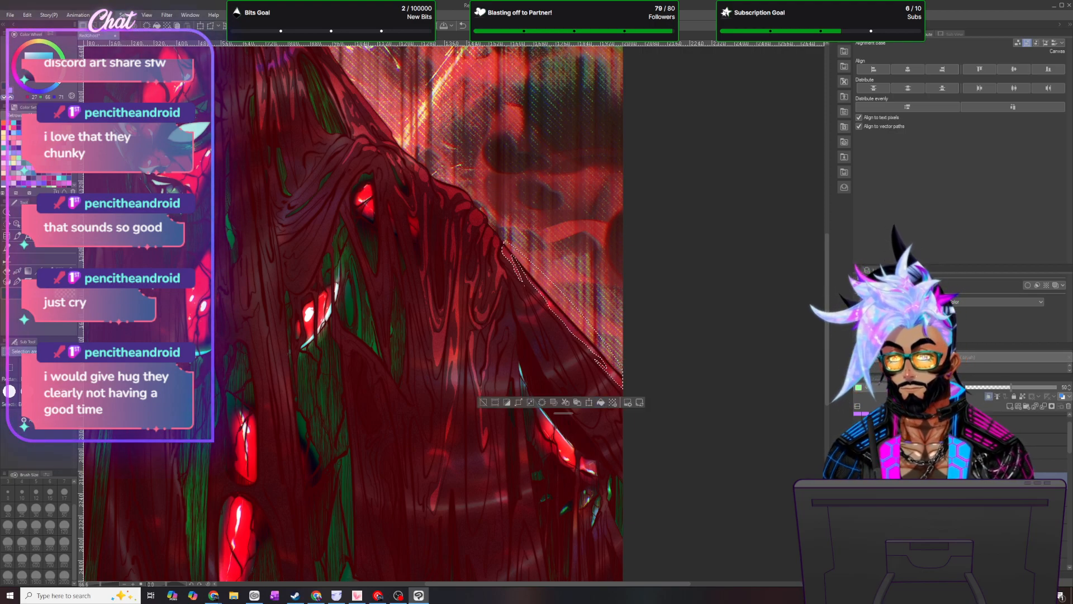
pyautogui.click(124, 15)
pyautogui.click(142, 35)
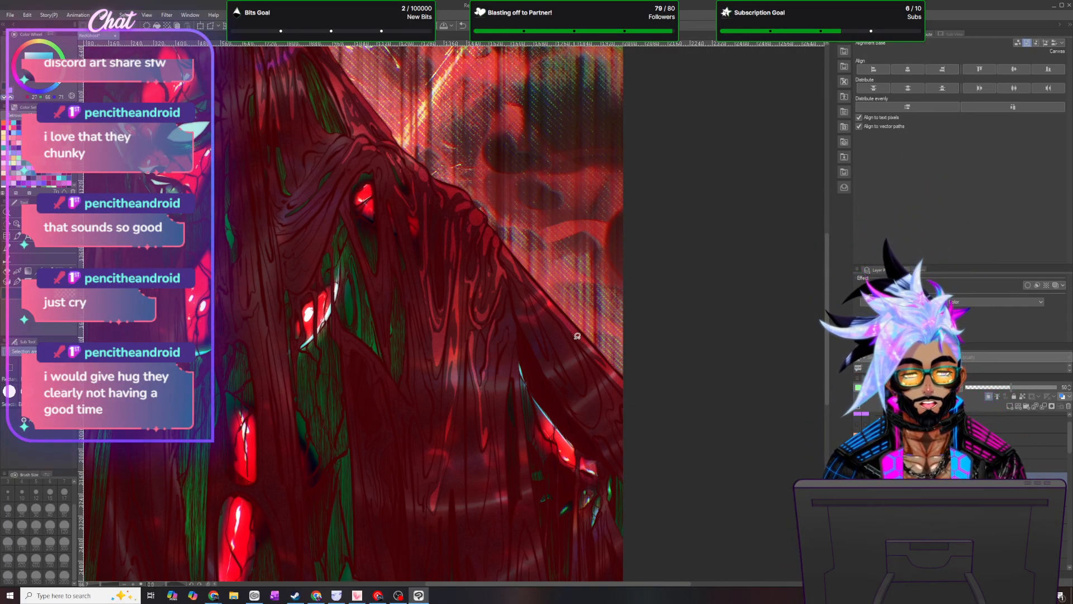
# - Lasso long curved highlights following the folds inside the outstretched sleeve, lighten them with a fill, and deselect
pyautogui.moveTo(602, 406)
pyautogui.mouseDown()
pyautogui.moveTo(593, 425)
pyautogui.moveTo(575, 405)
pyautogui.moveTo(594, 415)
pyautogui.moveTo(590, 393)
pyautogui.mouseUp()
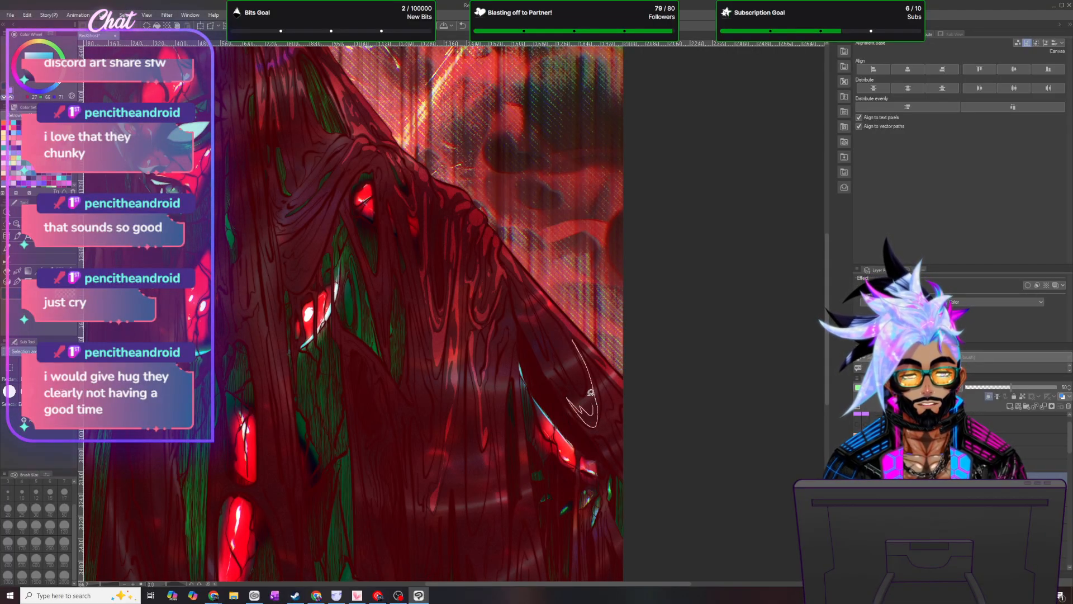
pyautogui.moveTo(575, 339); pyautogui.dragTo(568, 334)
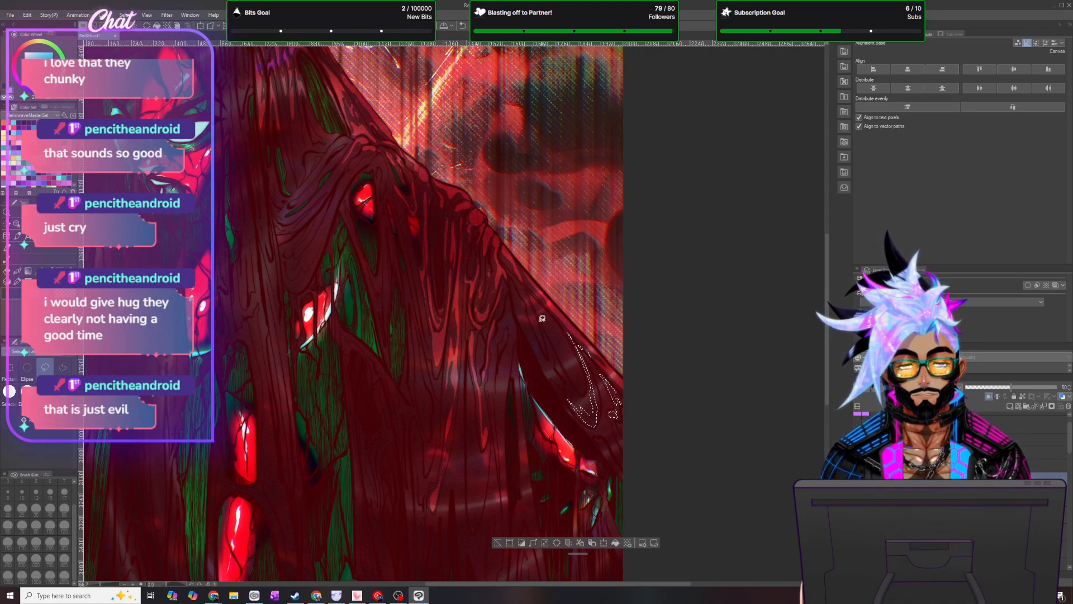
pyautogui.moveTo(528, 295)
pyautogui.mouseDown()
pyautogui.moveTo(563, 366)
pyautogui.moveTo(548, 334)
pyautogui.mouseUp()
pyautogui.moveTo(531, 298); pyautogui.dragTo(531, 312)
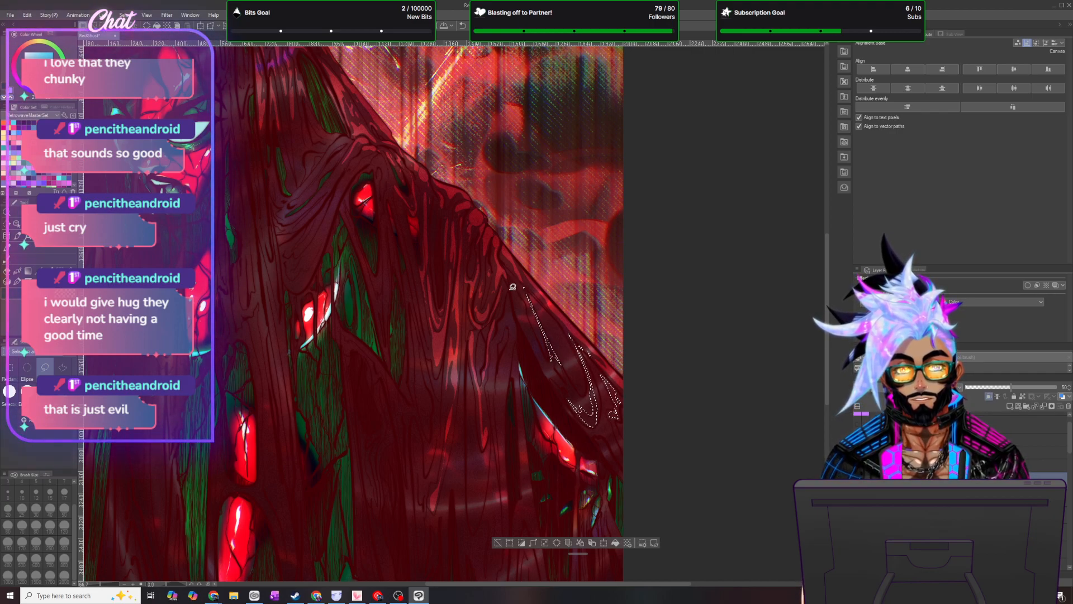
pyautogui.moveTo(519, 293); pyautogui.dragTo(512, 286)
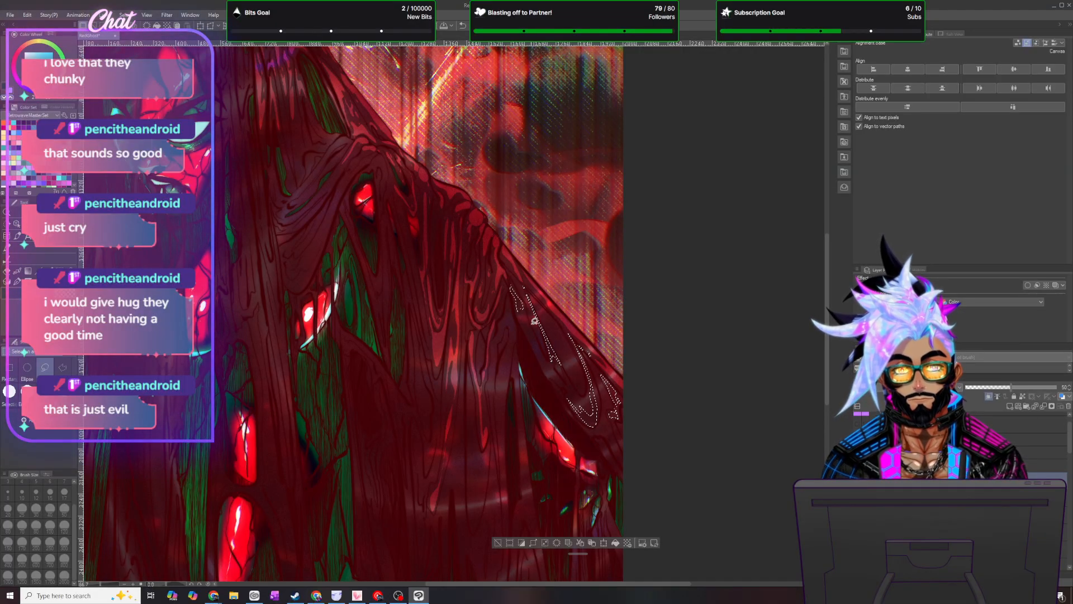
pyautogui.moveTo(538, 348); pyautogui.dragTo(568, 391)
pyautogui.moveTo(539, 344); pyautogui.dragTo(526, 309)
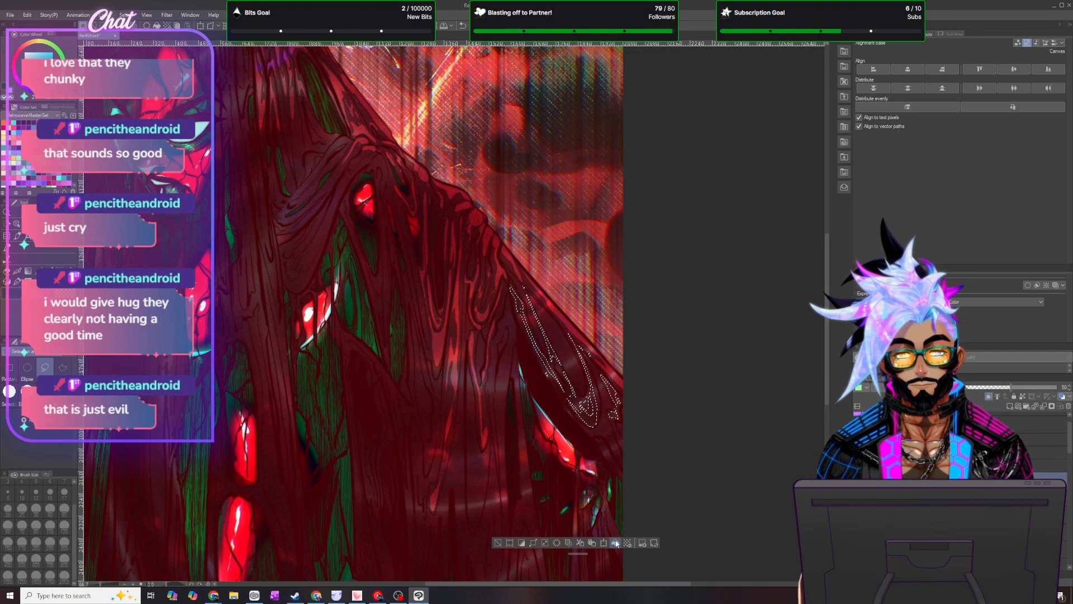
pyautogui.click(125, 15)
pyautogui.click(142, 35)
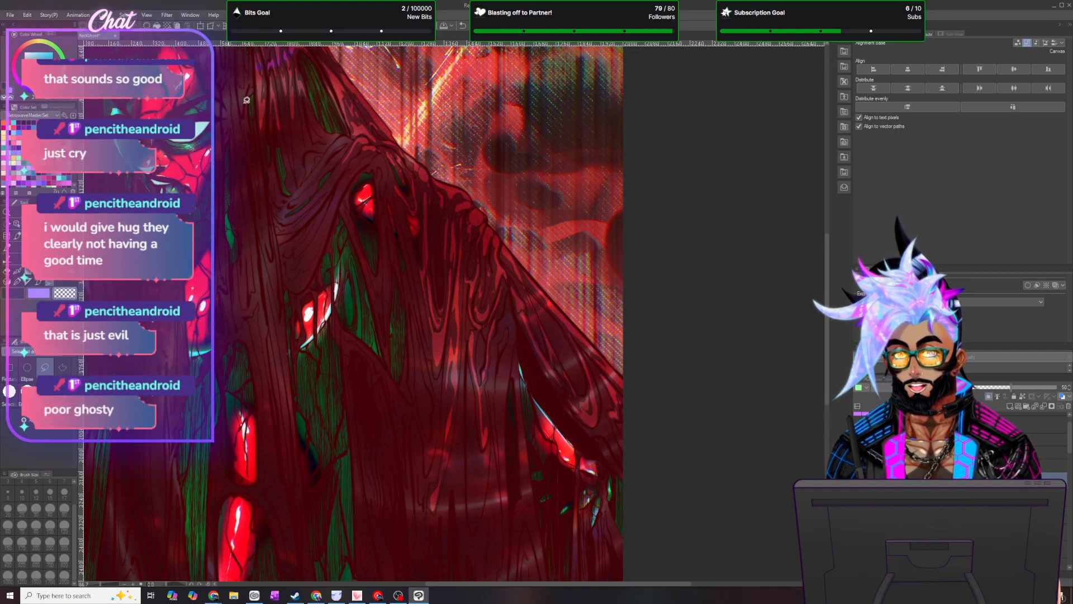
# - Lasso jagged highlights along the sleeve's lower hem above the hand at the canvas edge, lighten them with a fill, and deselect
pyautogui.scroll(-5, 525, 286)
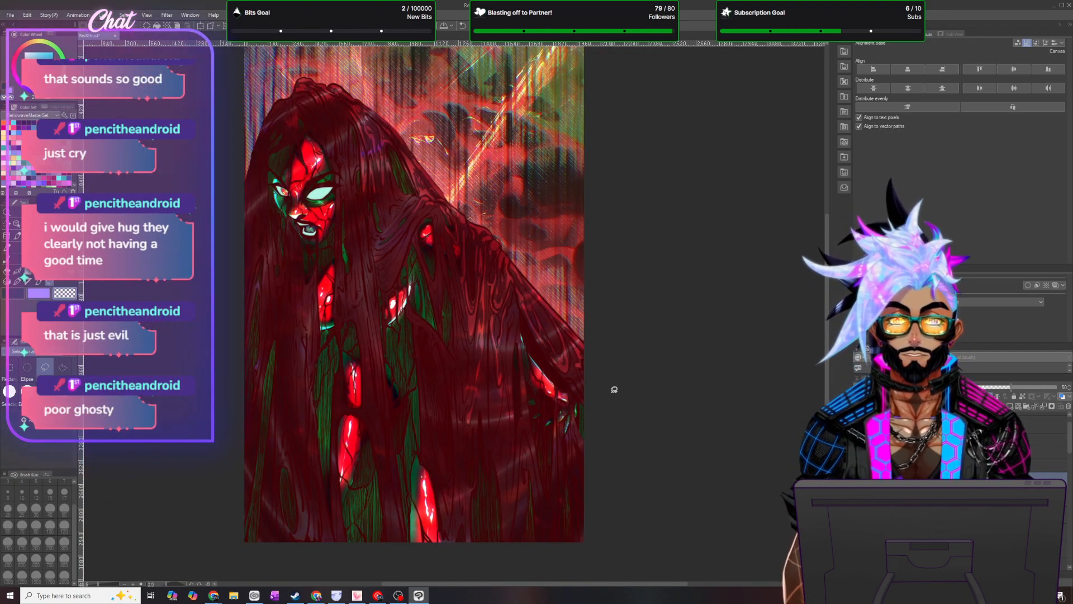
pyautogui.scroll(2, 613, 389)
pyautogui.scroll(2, 606, 390)
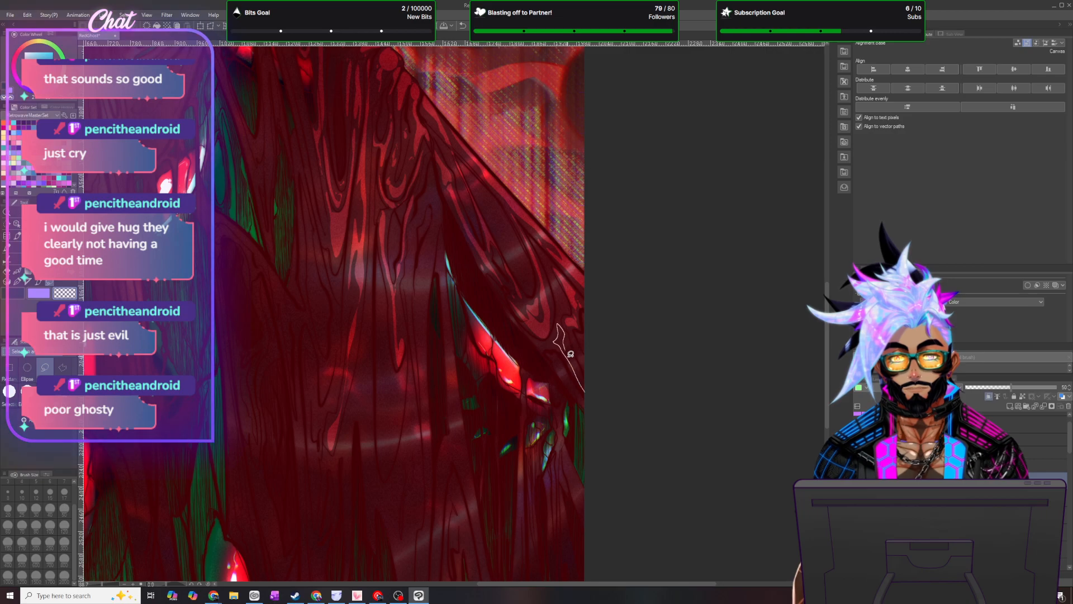
pyautogui.moveTo(587, 389); pyautogui.dragTo(569, 343)
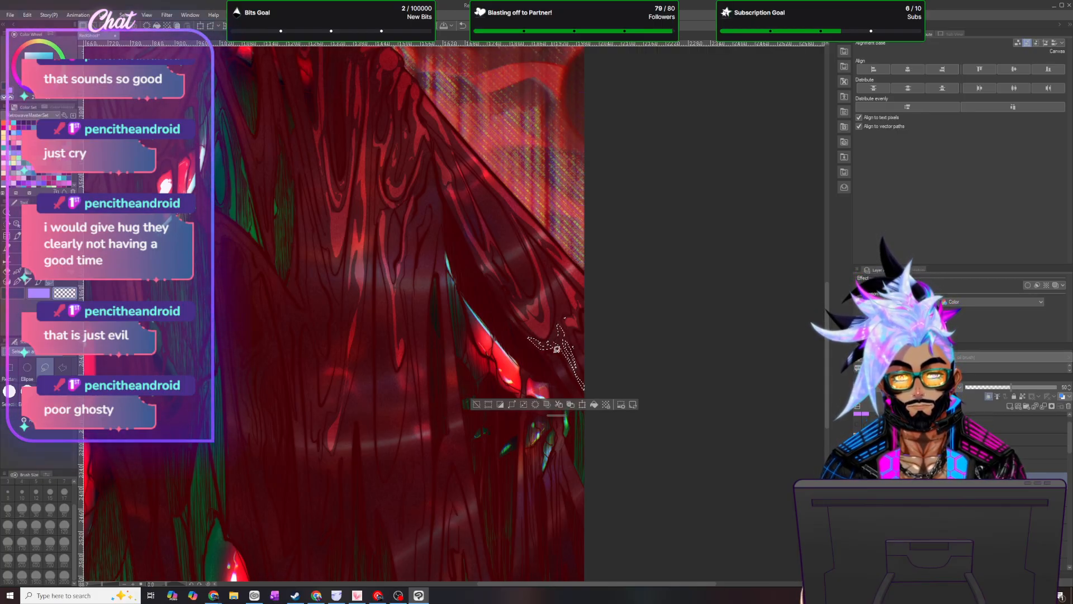
pyautogui.moveTo(563, 419); pyautogui.dragTo(585, 492)
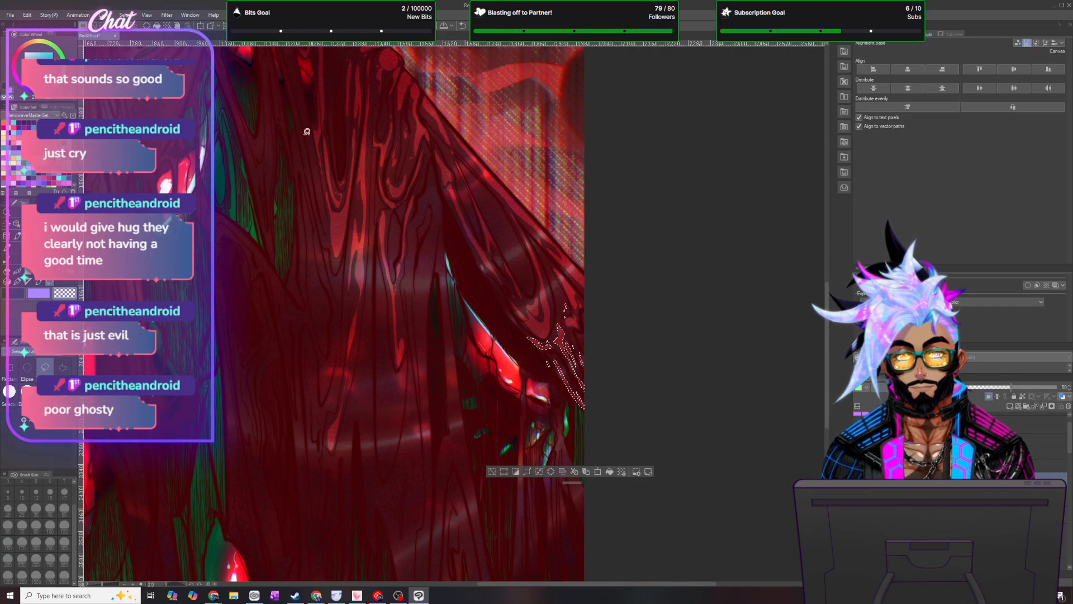
pyautogui.click(125, 15)
pyautogui.click(140, 40)
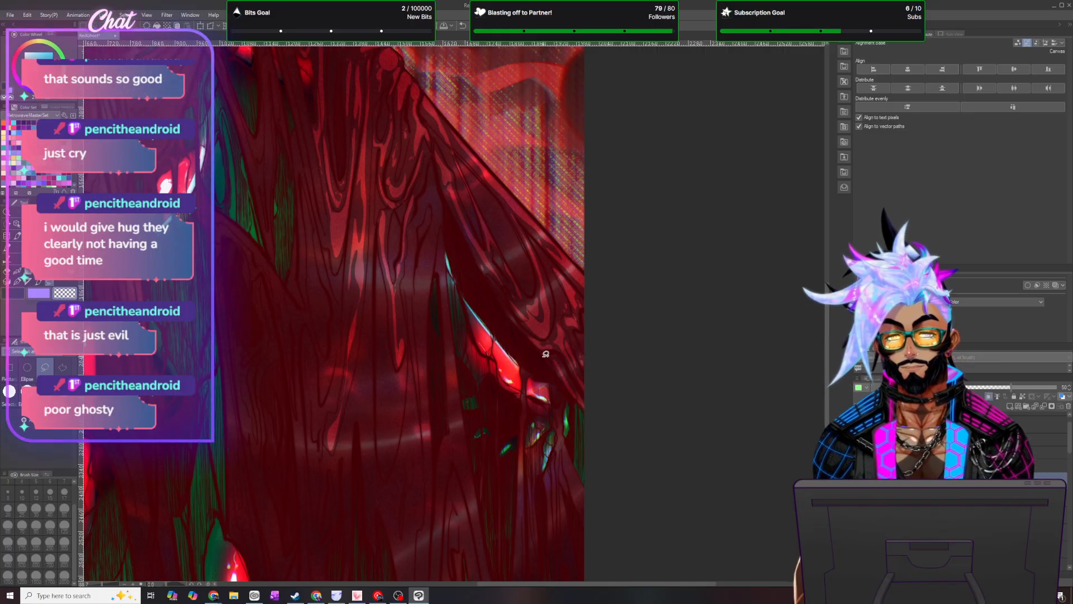
# - Lasso a cluster of long thin drips hanging beside the sleeve opening, lighten them with a fill, and deselect
pyautogui.scroll(-5, 546, 354)
pyautogui.scroll(1, 524, 332)
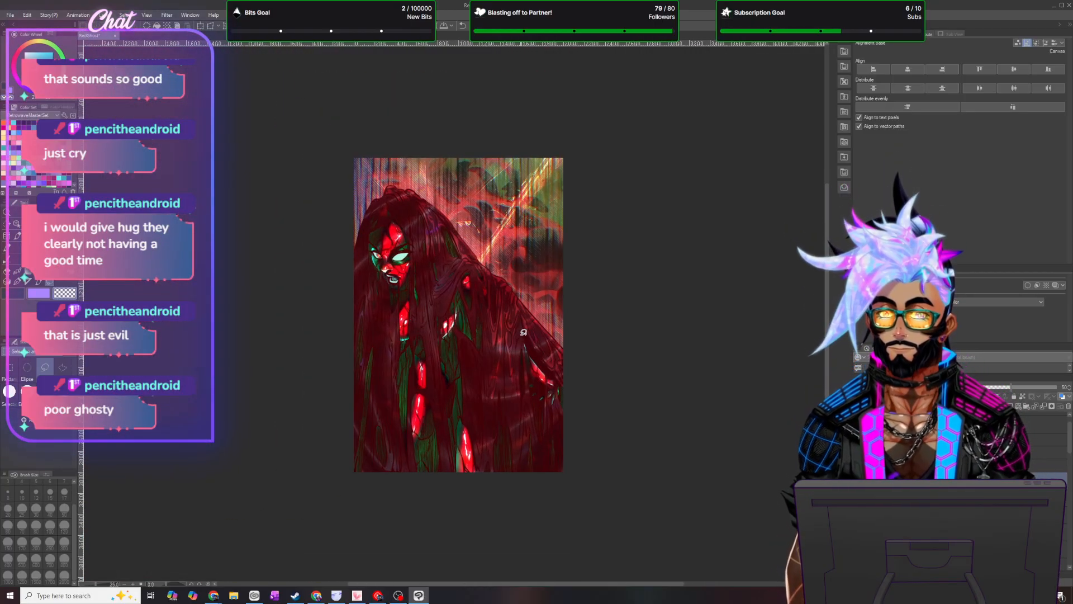
pyautogui.scroll(1, 524, 332)
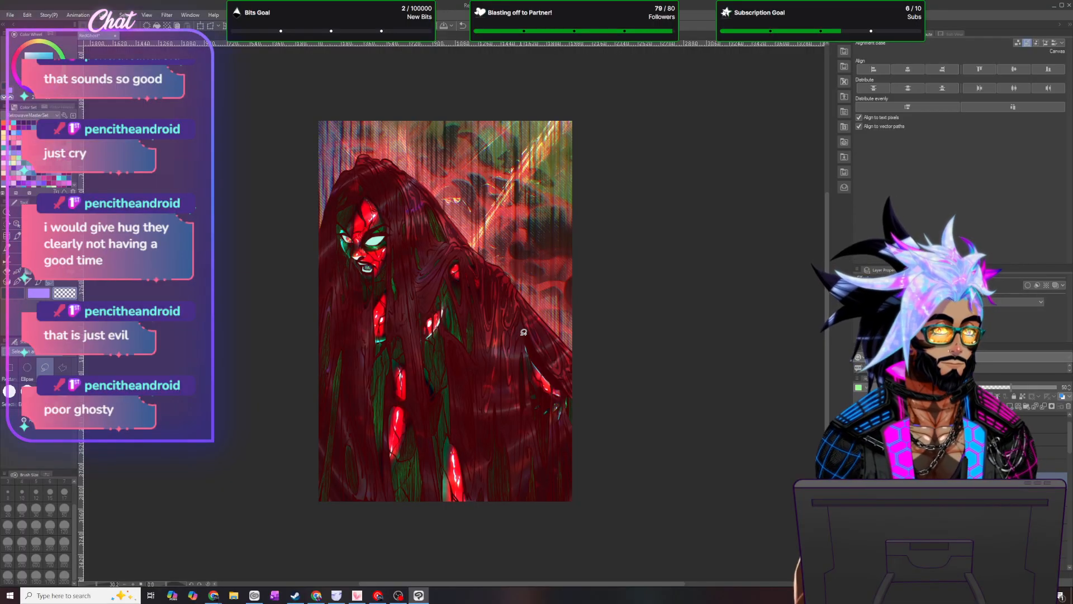
pyautogui.scroll(1, 527, 341)
pyautogui.scroll(3, 542, 346)
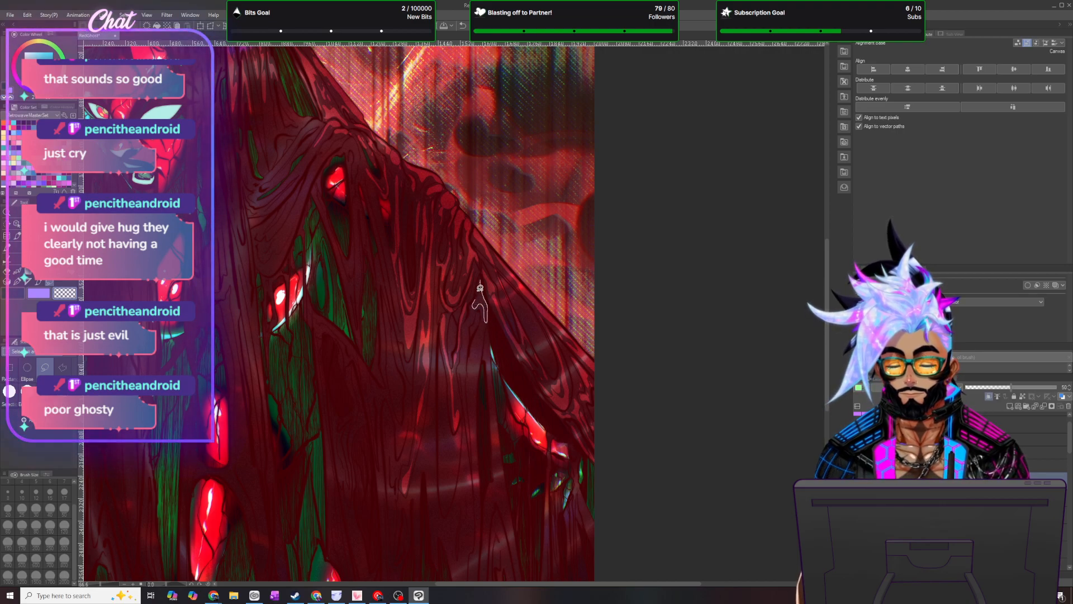
pyautogui.moveTo(480, 289); pyautogui.dragTo(479, 281)
pyautogui.moveTo(485, 351); pyautogui.dragTo(509, 518)
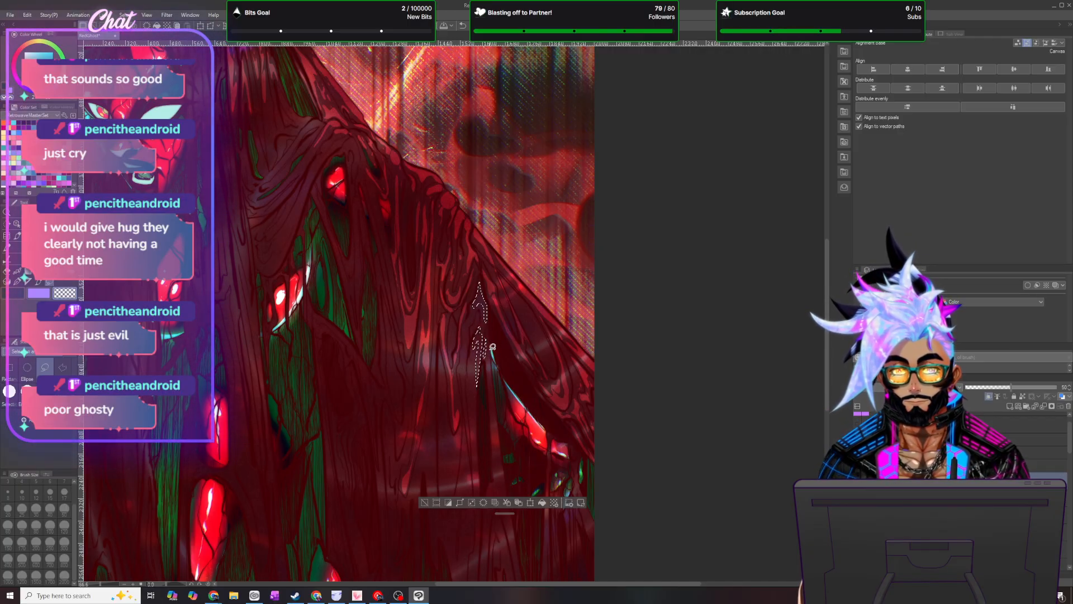
pyautogui.moveTo(502, 478); pyautogui.dragTo(489, 344)
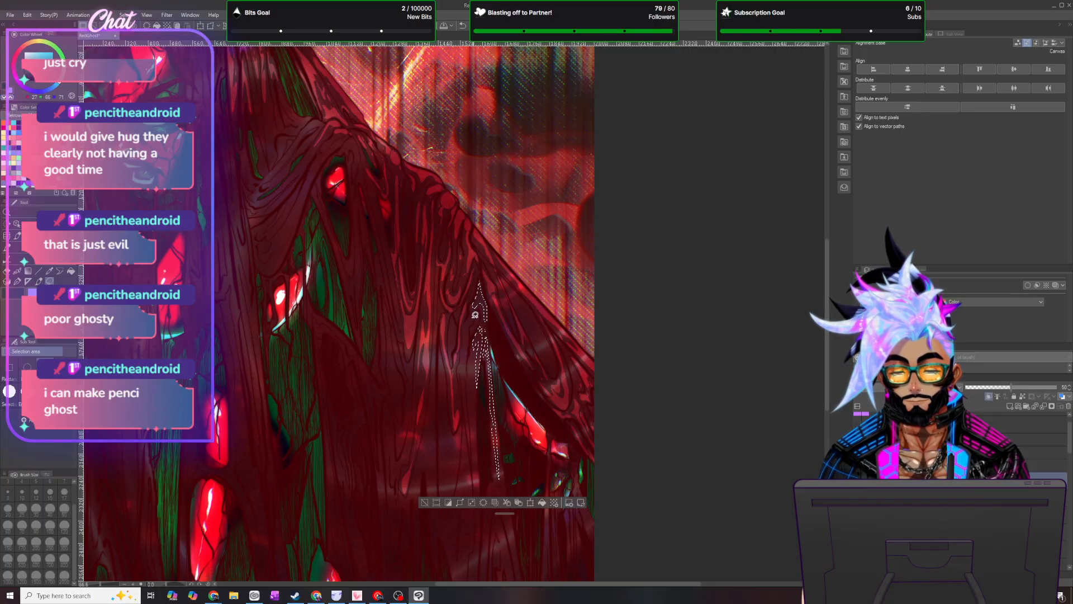
pyautogui.moveTo(468, 341)
pyautogui.mouseDown()
pyautogui.moveTo(466, 399)
pyautogui.moveTo(468, 321)
pyautogui.mouseUp()
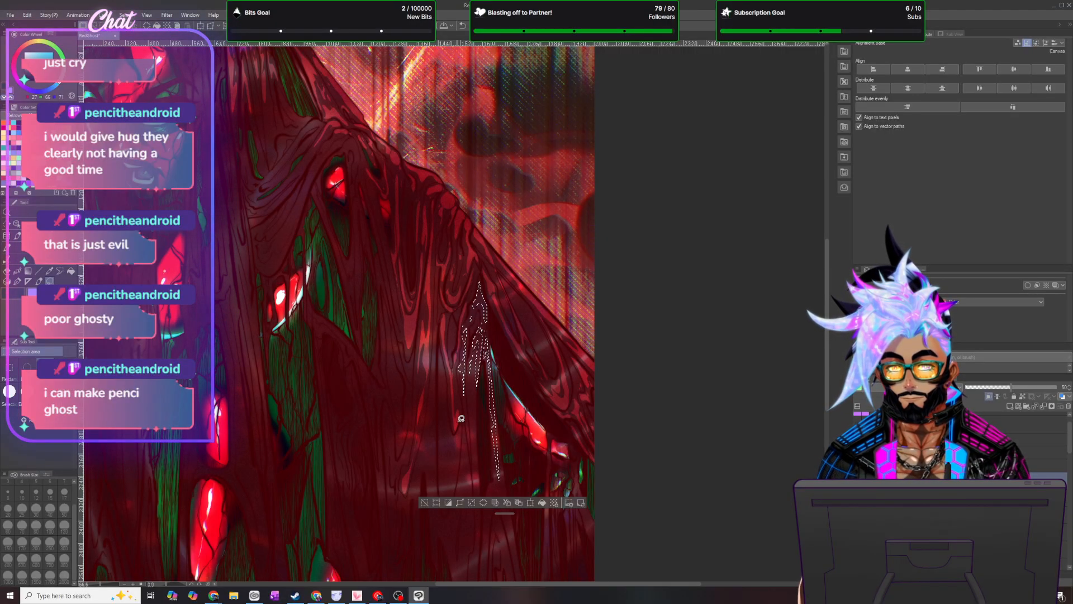
pyautogui.moveTo(459, 395)
pyautogui.mouseDown()
pyautogui.moveTo(458, 373)
pyautogui.moveTo(481, 487)
pyautogui.moveTo(474, 380)
pyautogui.mouseUp()
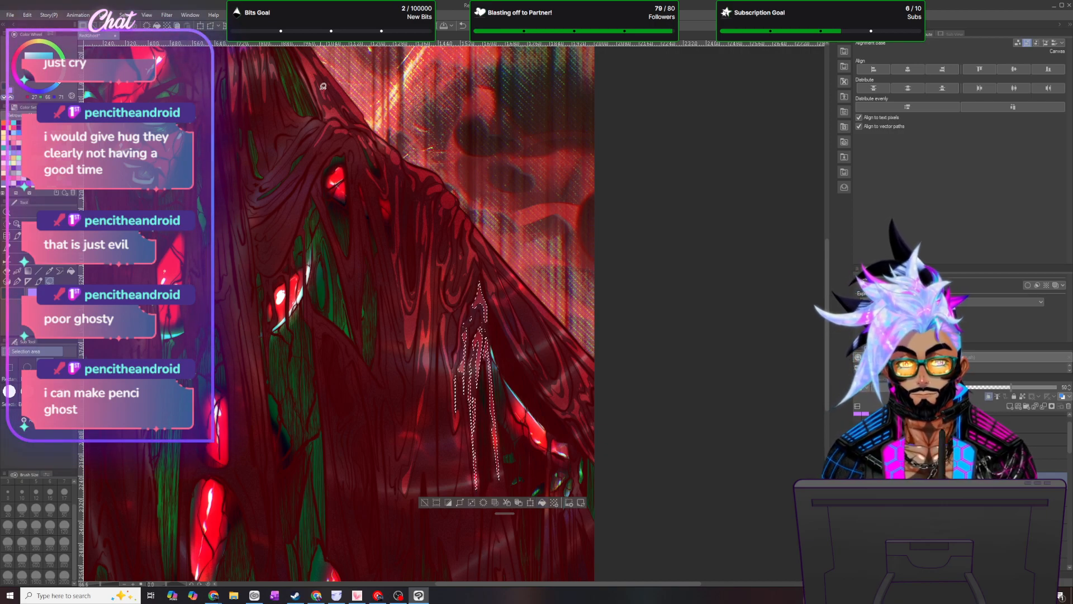
pyautogui.click(124, 16)
pyautogui.click(137, 36)
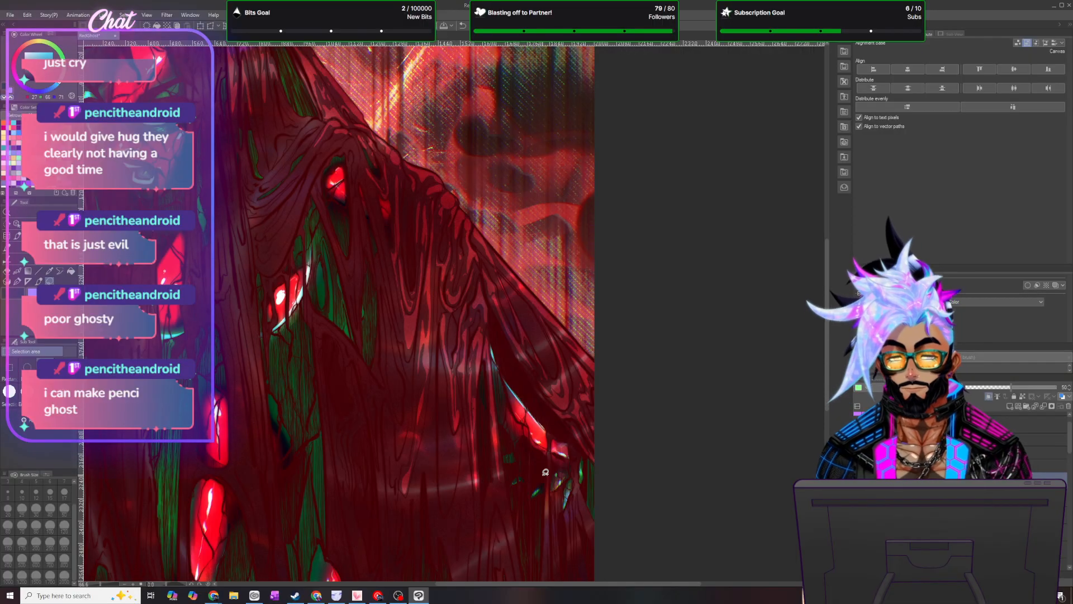
# - Lasso the long thin strand hanging from the wrist and the strands draped over the hand, lighten them with a fill, and deselect
pyautogui.scroll(4, 552, 486)
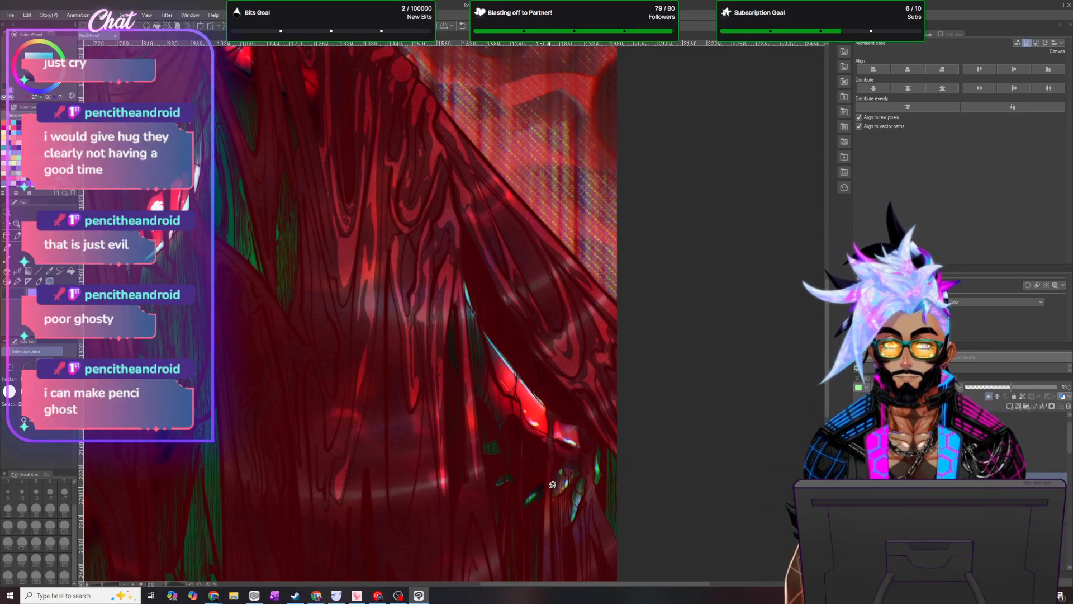
pyautogui.moveTo(828, 305); pyautogui.dragTo(829, 339)
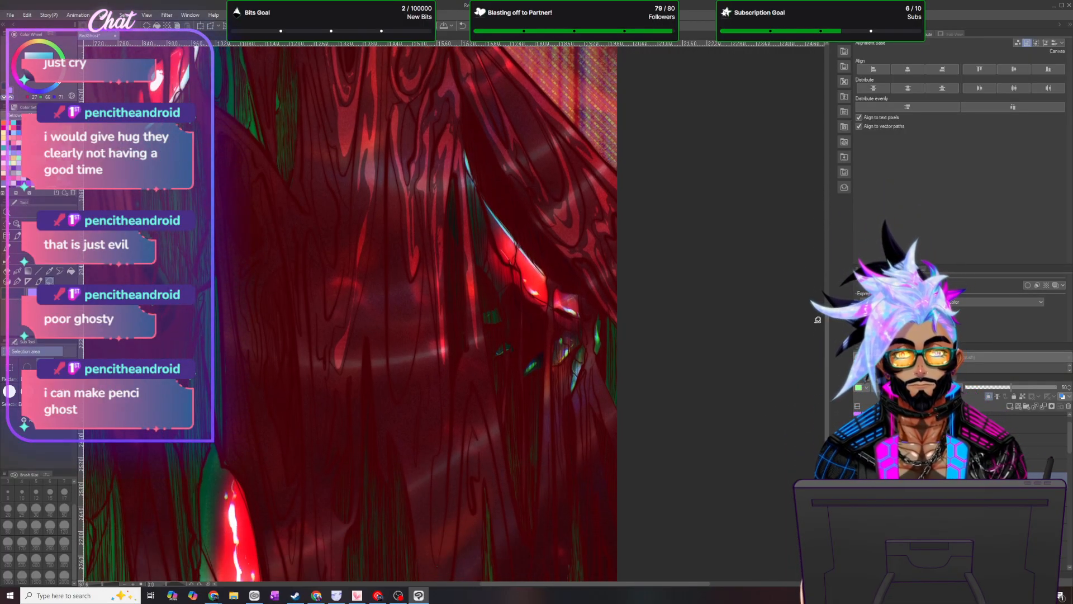
pyautogui.moveTo(547, 279)
pyautogui.mouseDown()
pyautogui.moveTo(546, 535)
pyautogui.moveTo(548, 393)
pyautogui.moveTo(546, 517)
pyautogui.mouseUp()
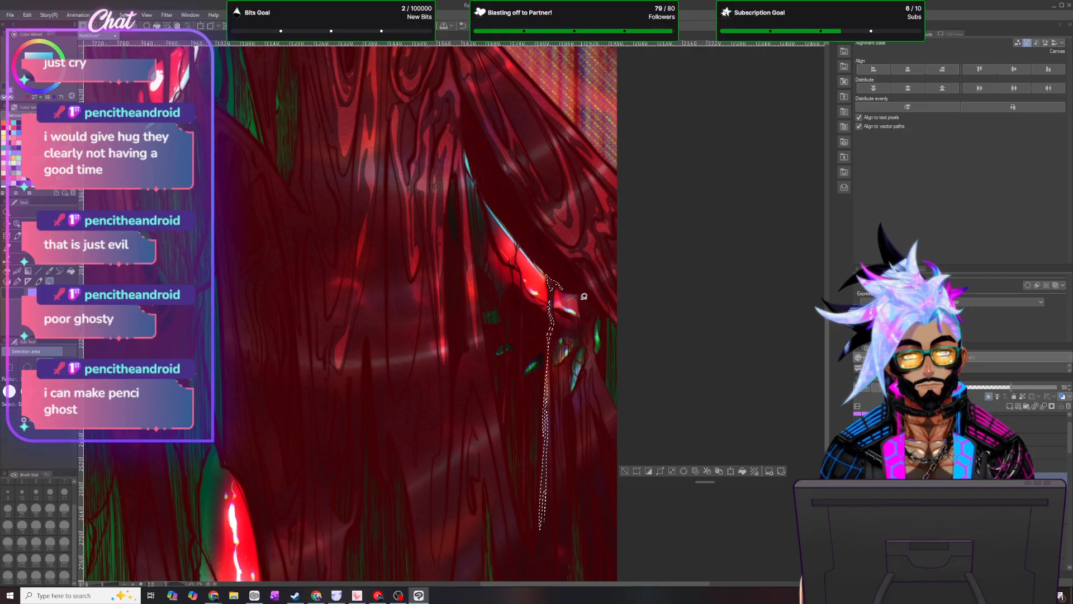
pyautogui.moveTo(596, 309)
pyautogui.mouseDown()
pyautogui.moveTo(595, 347)
pyautogui.moveTo(587, 299)
pyautogui.mouseUp()
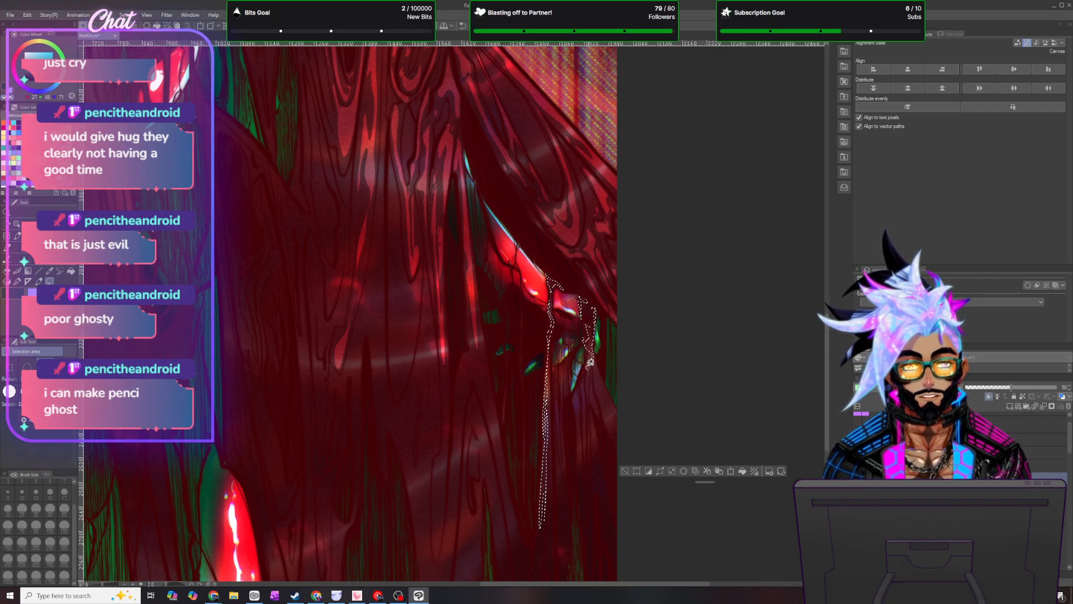
pyautogui.moveTo(602, 390)
pyautogui.mouseDown()
pyautogui.moveTo(619, 443)
pyautogui.moveTo(600, 358)
pyautogui.mouseUp()
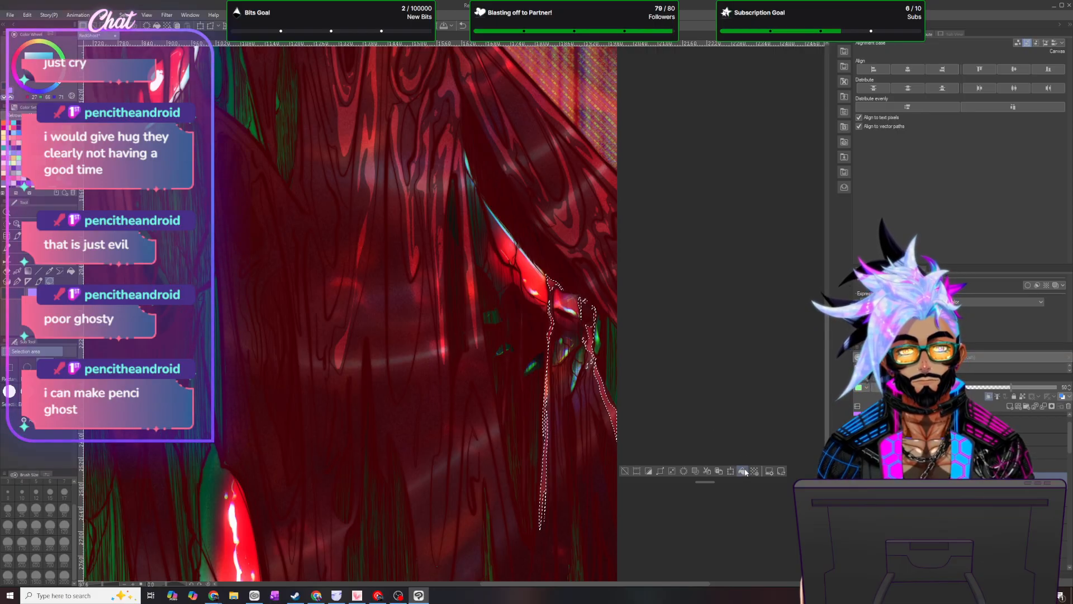
pyautogui.click(143, 35)
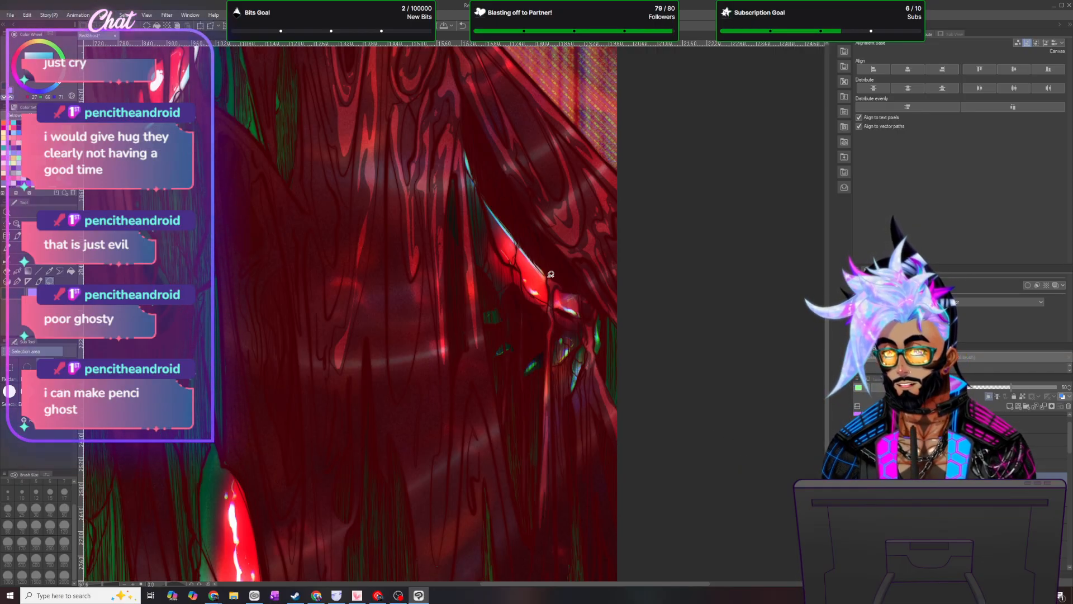
# - Lasso a narrow hooked drip on the cloak between the existing strand highlights, lighten it with a fill, and deselect
pyautogui.scroll(-4, 641, 414)
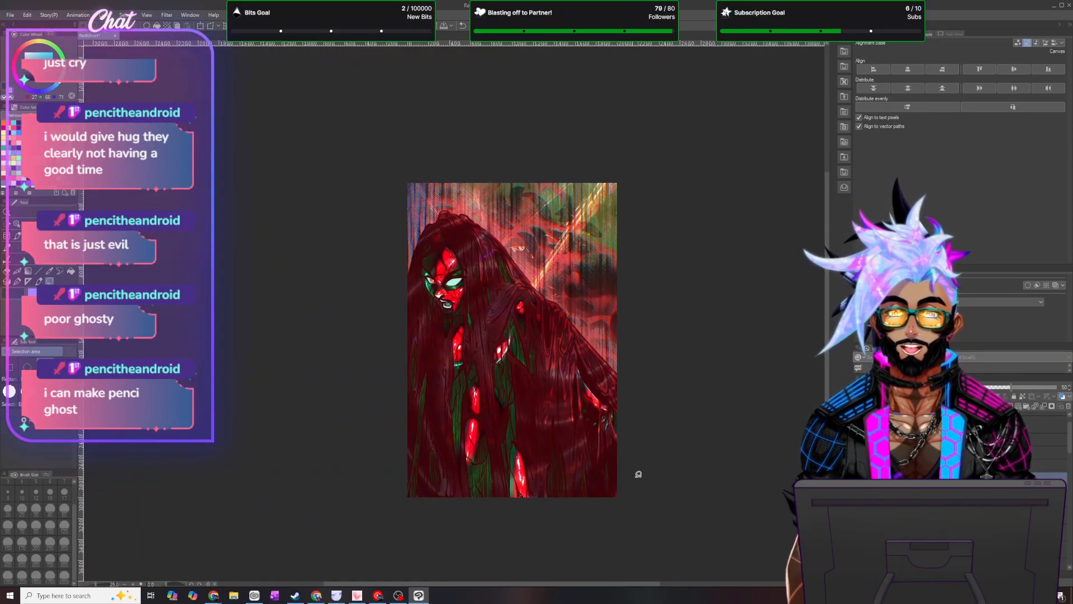
pyautogui.scroll(1, 644, 487)
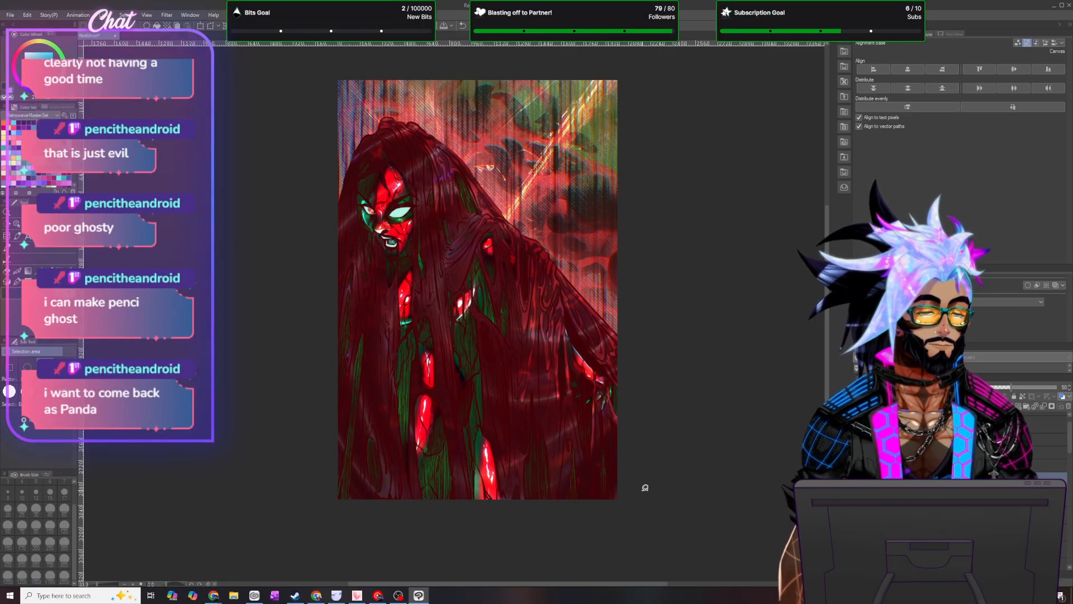
pyautogui.scroll(3, 630, 495)
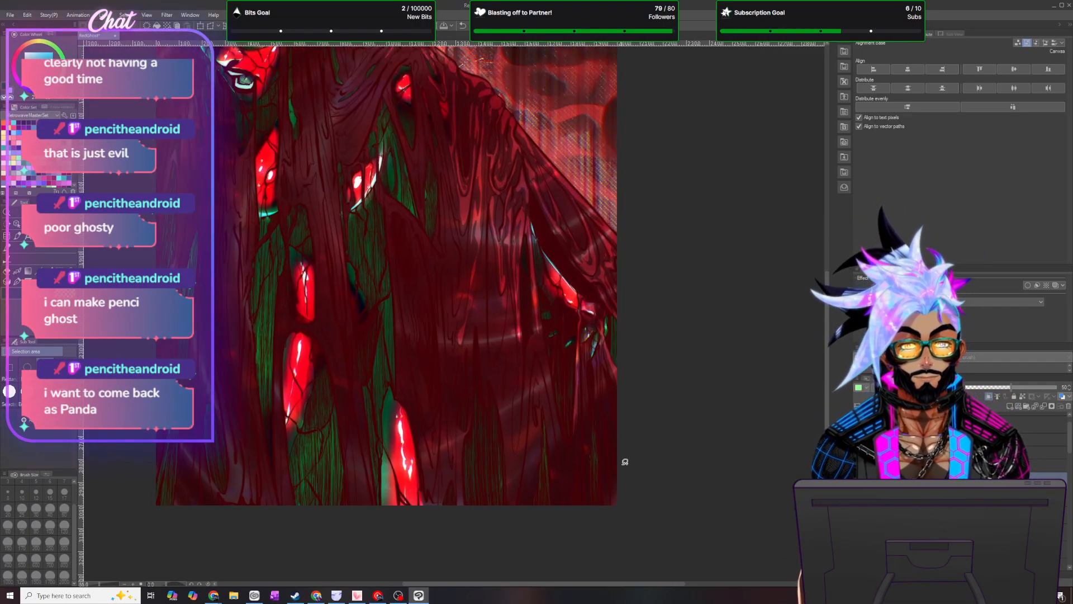
pyautogui.moveTo(464, 190)
pyautogui.mouseDown()
pyautogui.moveTo(471, 336)
pyautogui.moveTo(488, 265)
pyautogui.moveTo(476, 314)
pyautogui.mouseUp()
pyautogui.moveTo(472, 264); pyautogui.dragTo(465, 187)
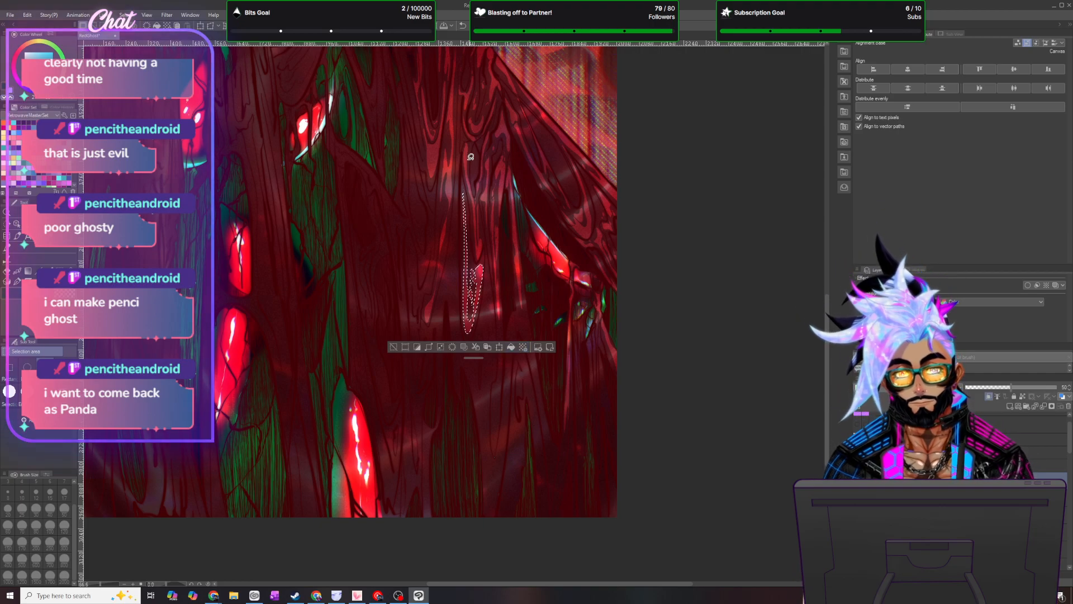
pyautogui.click(126, 15)
pyautogui.click(144, 36)
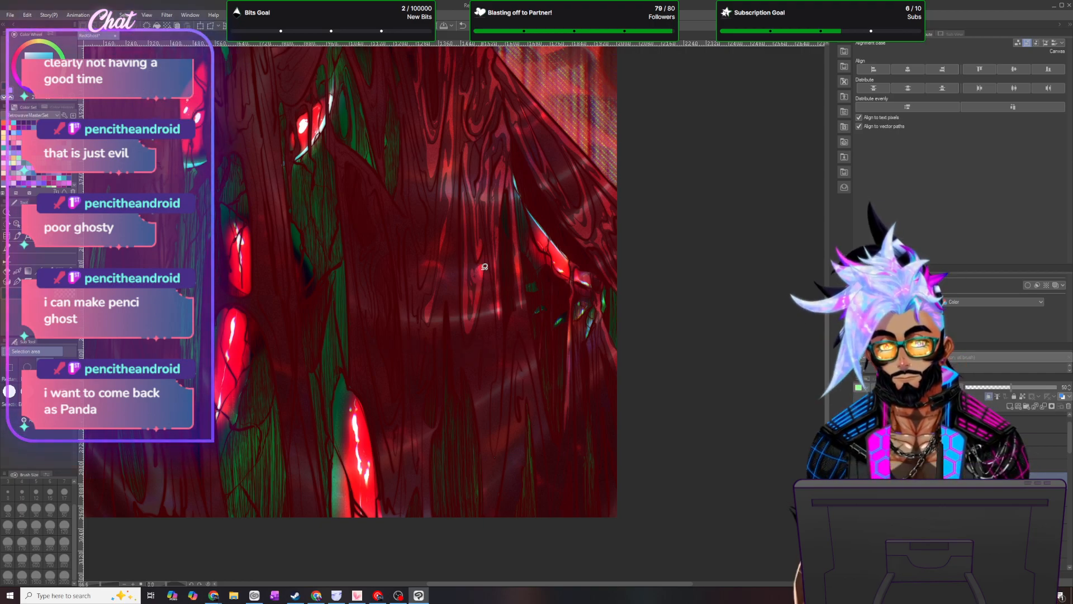
# - Lasso a thin branching strand down the middle of the cloak and a forked shape joining its lower end, lighten them, and deselect
pyautogui.scroll(-3, 562, 266)
pyautogui.scroll(2, 563, 266)
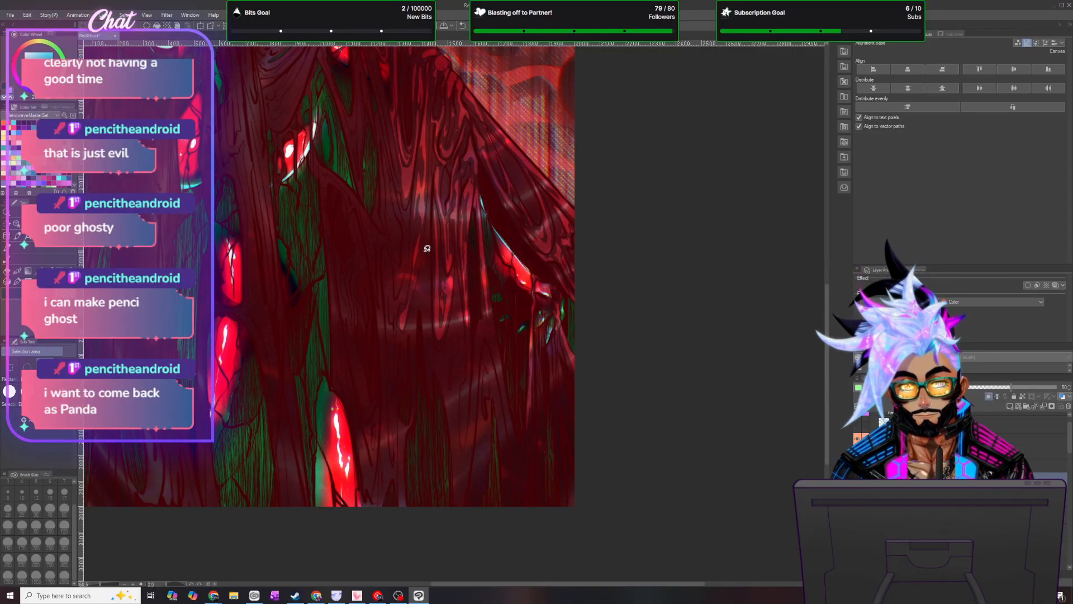
pyautogui.moveTo(417, 320)
pyautogui.mouseDown()
pyautogui.moveTo(426, 304)
pyautogui.moveTo(430, 386)
pyautogui.moveTo(433, 363)
pyautogui.mouseUp()
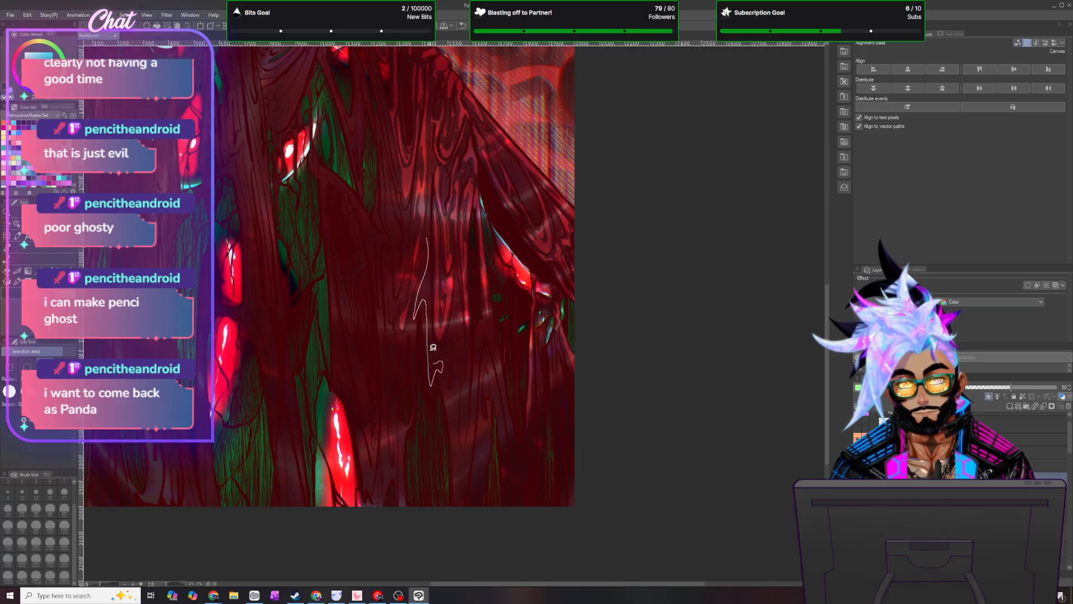
pyautogui.moveTo(432, 235); pyautogui.dragTo(426, 215)
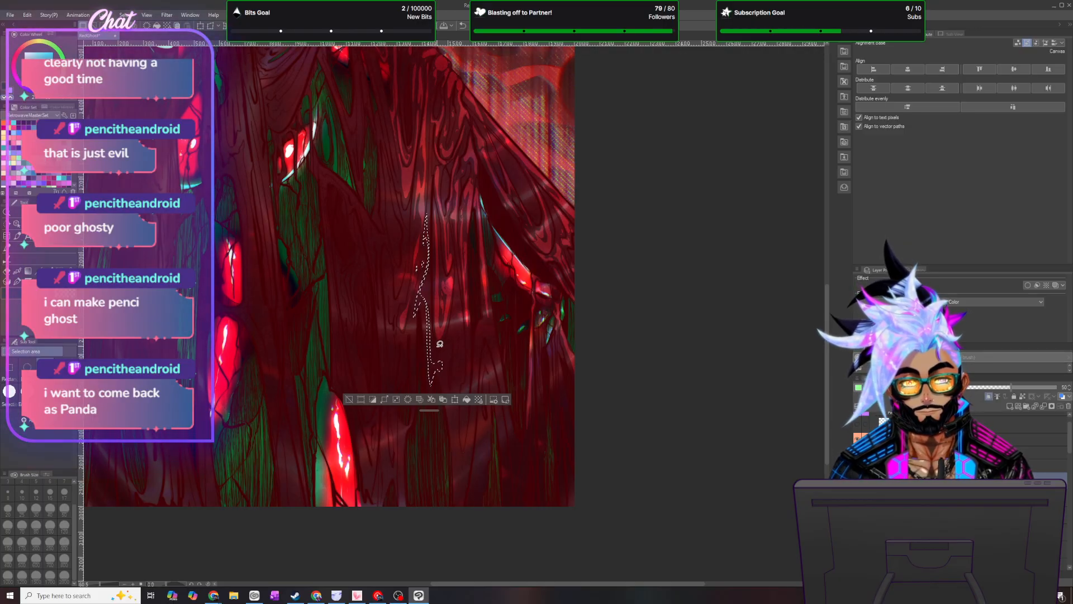
pyautogui.moveTo(436, 349)
pyautogui.mouseDown()
pyautogui.moveTo(463, 351)
pyautogui.moveTo(443, 367)
pyautogui.moveTo(437, 350)
pyautogui.mouseUp()
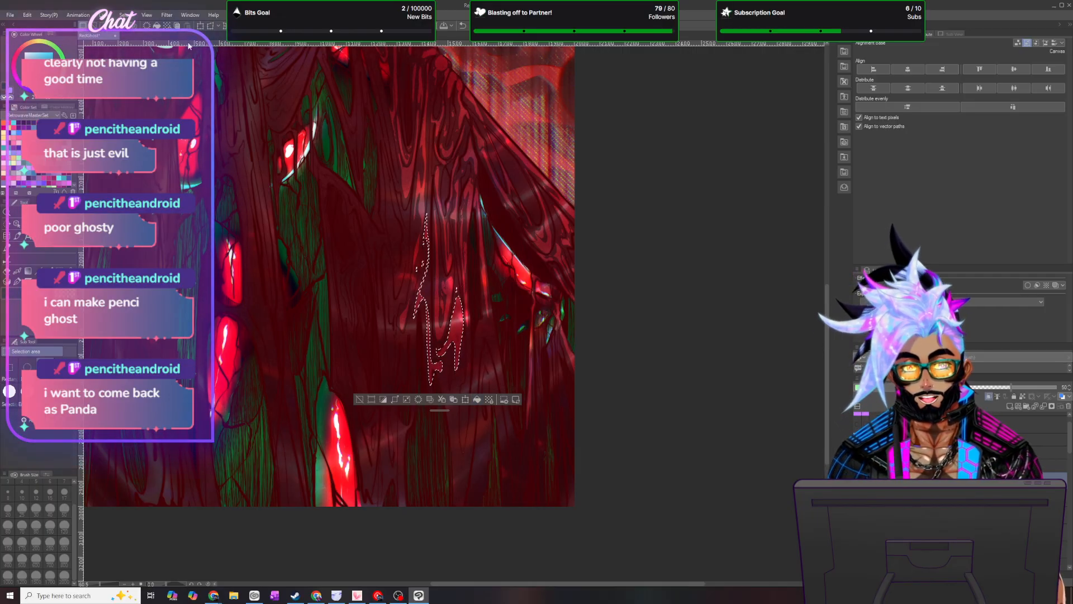
pyautogui.hotkey('ctrl', 'd')
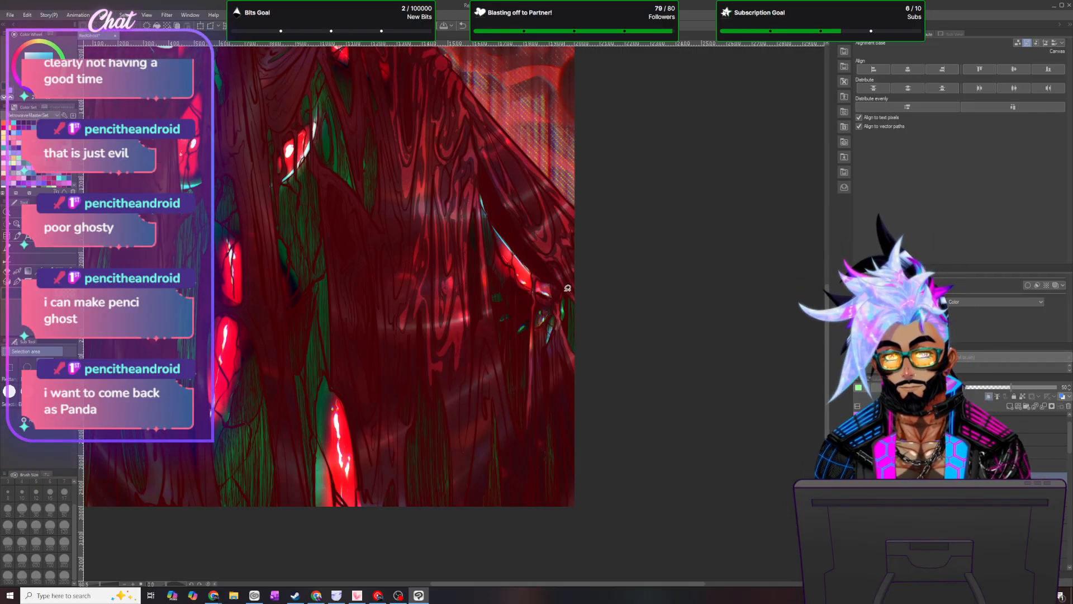
# - Lasso a jagged strand and a long arching strand at the cloak's lower part, lighten them with a fill, and deselect
pyautogui.moveTo(470, 434)
pyautogui.mouseDown()
pyautogui.moveTo(485, 321)
pyautogui.moveTo(521, 473)
pyautogui.moveTo(481, 328)
pyautogui.moveTo(462, 506)
pyautogui.moveTo(445, 374)
pyautogui.moveTo(463, 494)
pyautogui.moveTo(473, 426)
pyautogui.mouseUp()
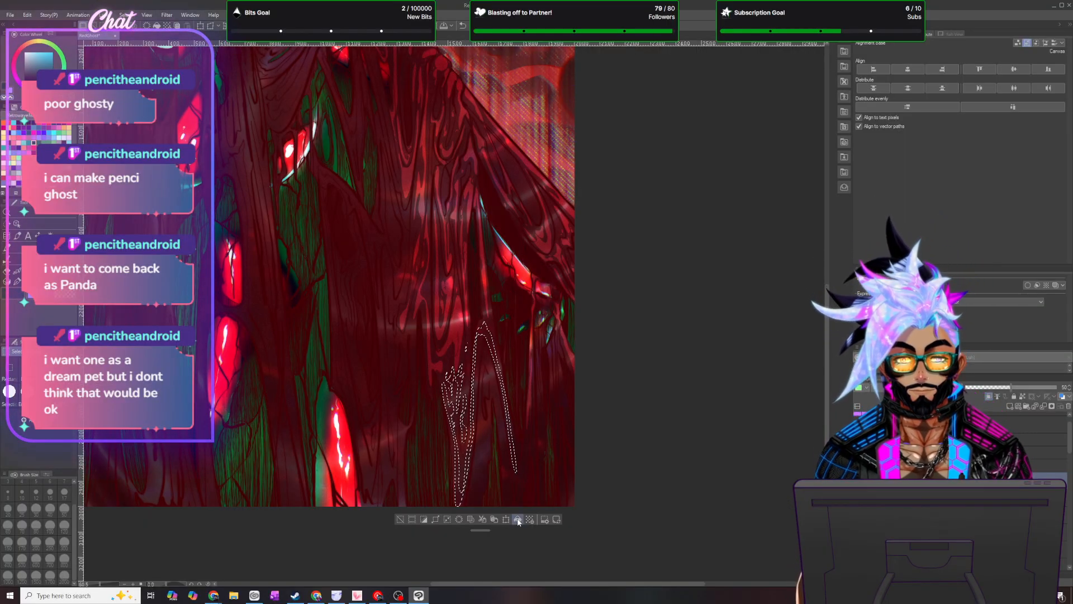
pyautogui.click(123, 15)
pyautogui.click(180, 54)
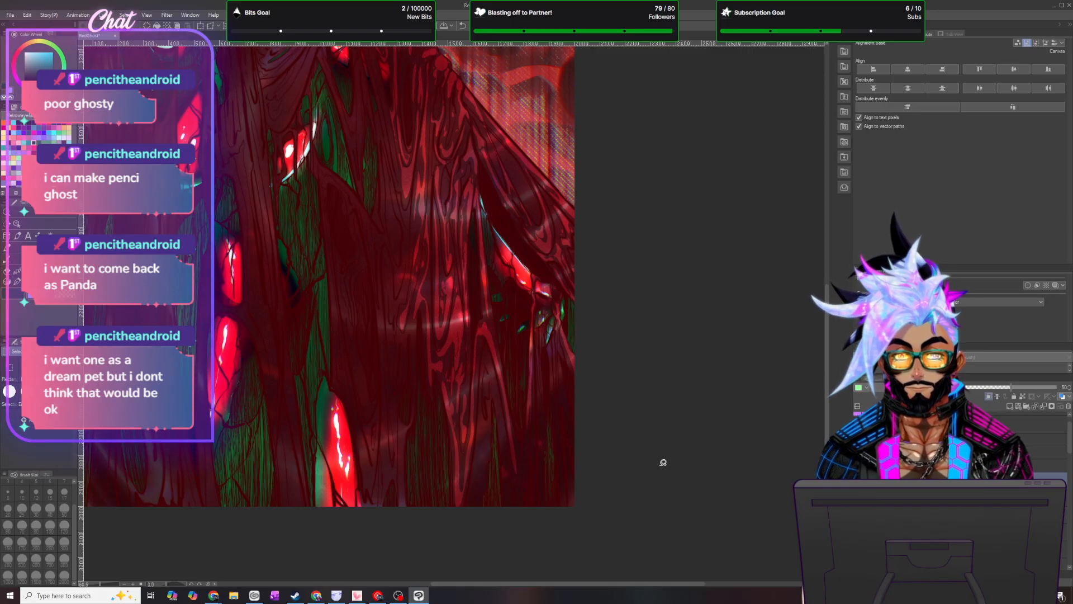
# - Lasso the narrow strands inside the arch near the cloak's bottom edge, lighten them with a fill, and deselect
pyautogui.scroll(1, 596, 465)
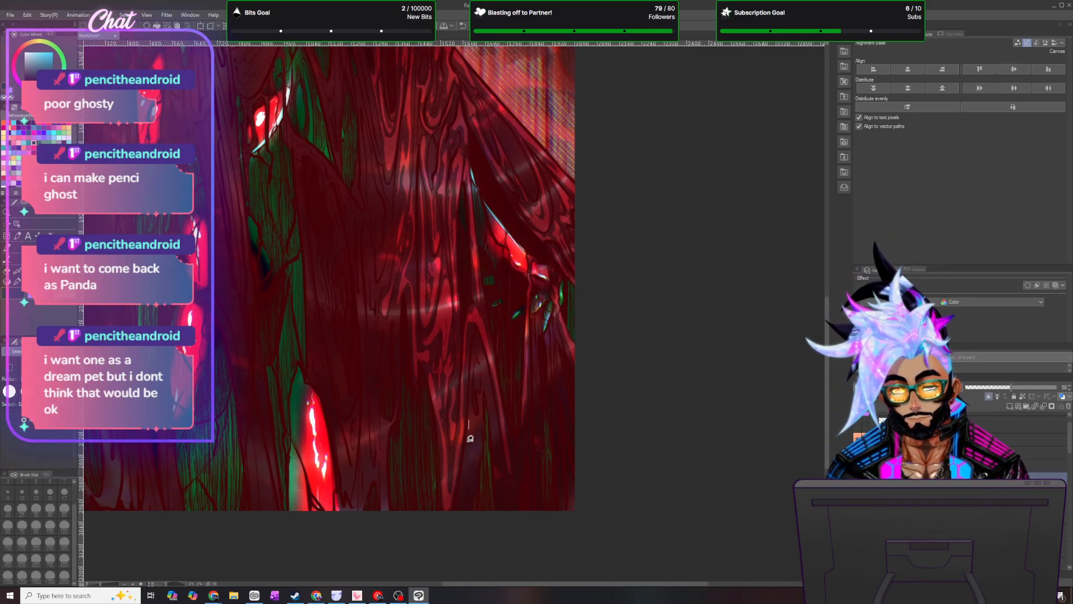
pyautogui.moveTo(469, 512)
pyautogui.mouseDown()
pyautogui.moveTo(480, 399)
pyautogui.moveTo(474, 420)
pyautogui.mouseUp()
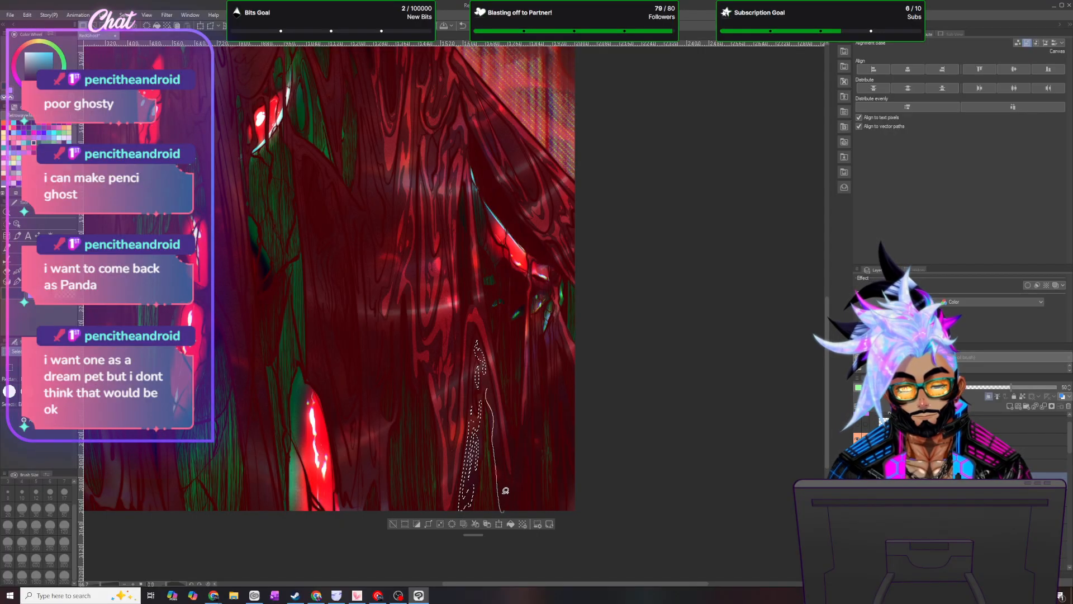
pyautogui.moveTo(488, 372); pyautogui.dragTo(485, 369)
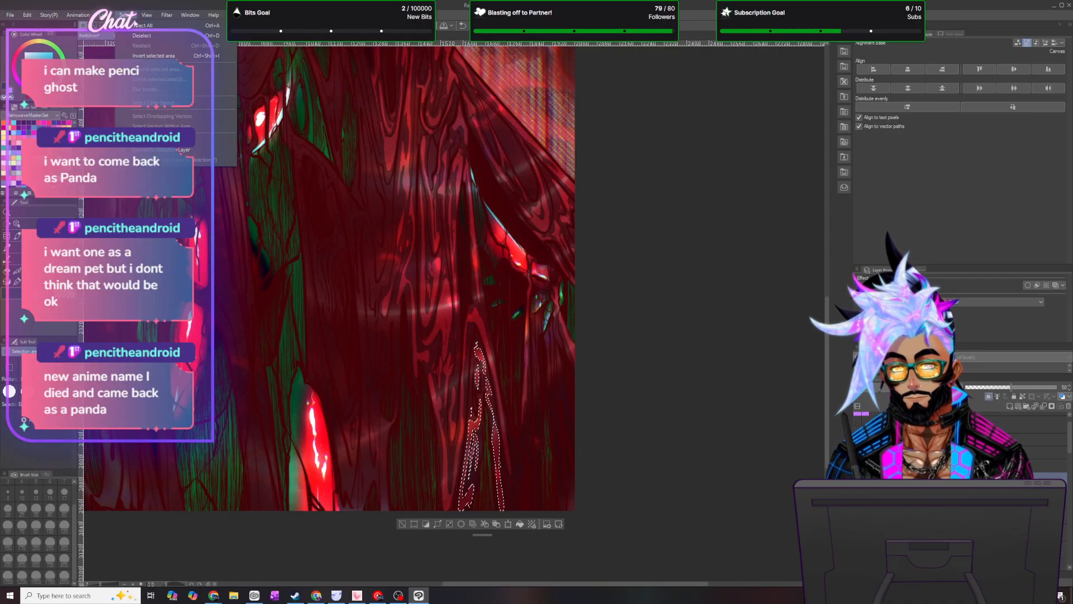
pyautogui.hotkey('ctrl', 'd')
pyautogui.scroll(-6, 568, 412)
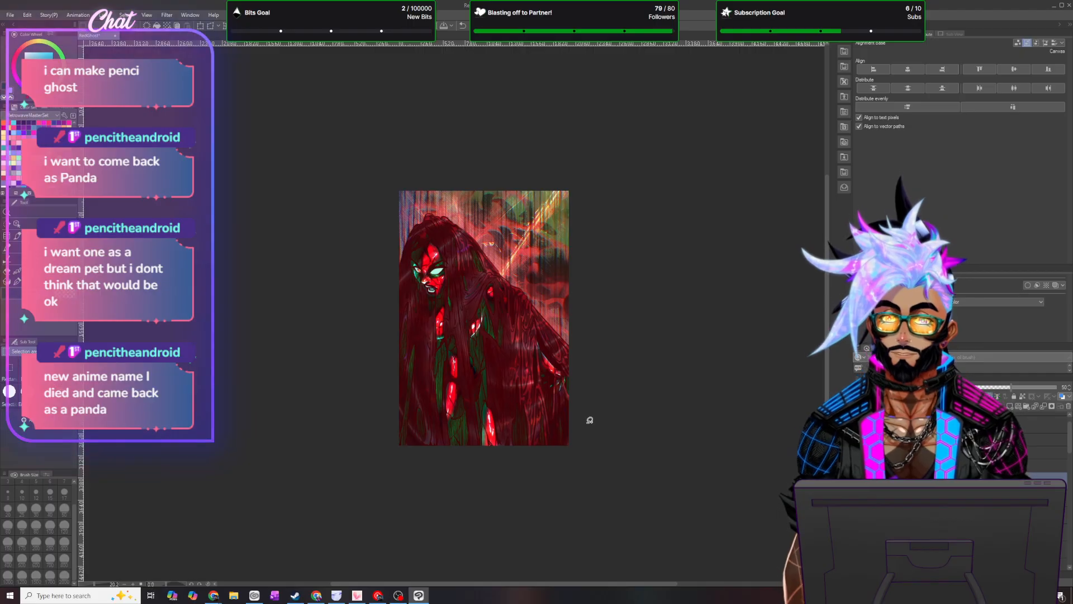
# - Lasso a pair of thin pointed strands rising from the canvas's bottom edge, below the creature's hand
pyautogui.scroll(3, 589, 420)
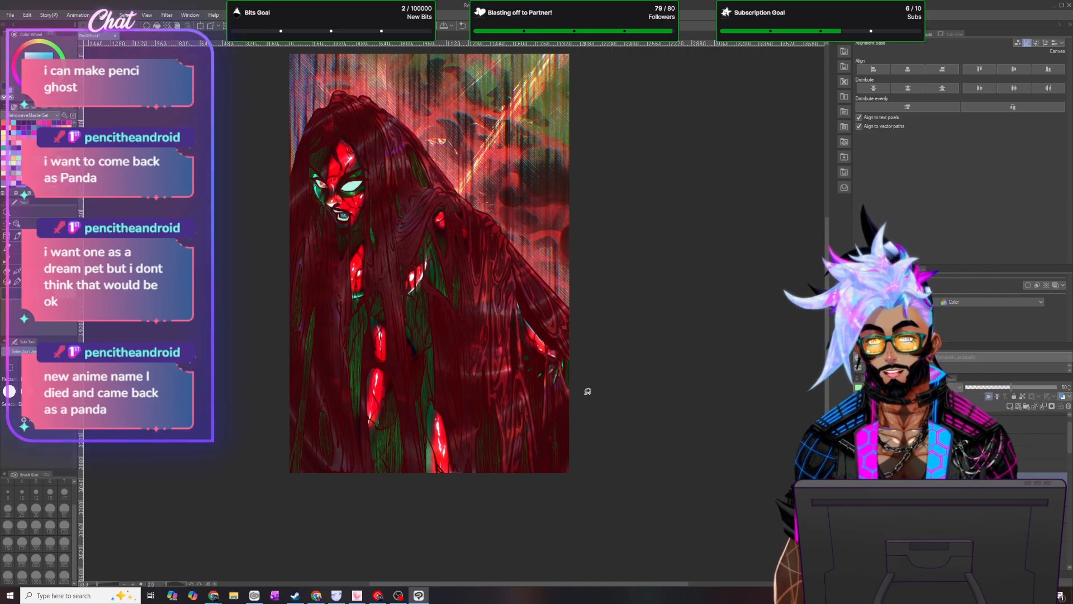
pyautogui.scroll(6, 575, 418)
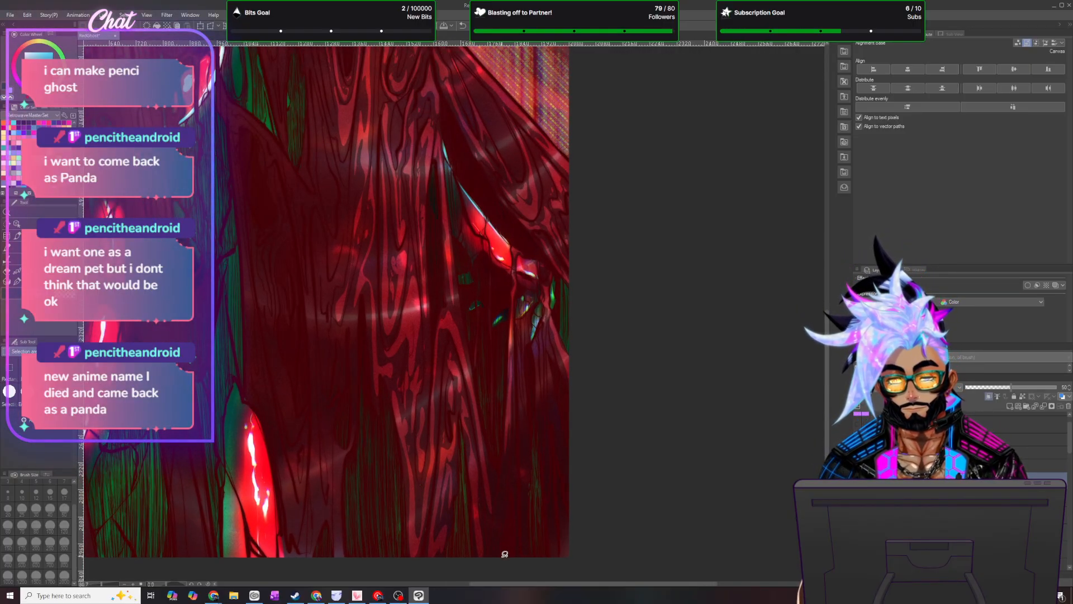
pyautogui.moveTo(514, 549); pyautogui.dragTo(511, 531)
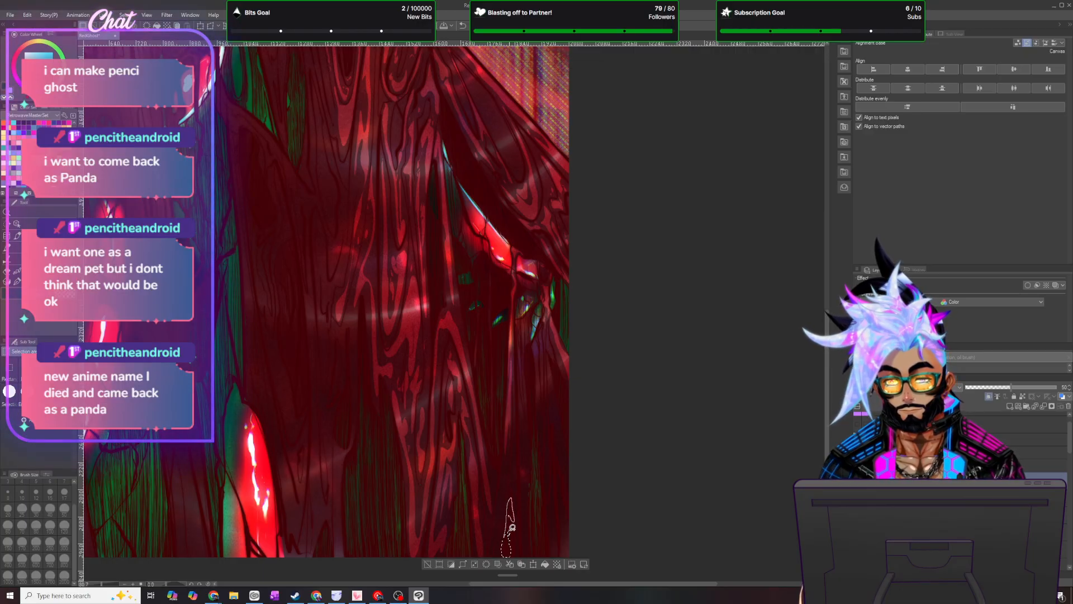
pyautogui.moveTo(520, 461); pyautogui.dragTo(524, 519)
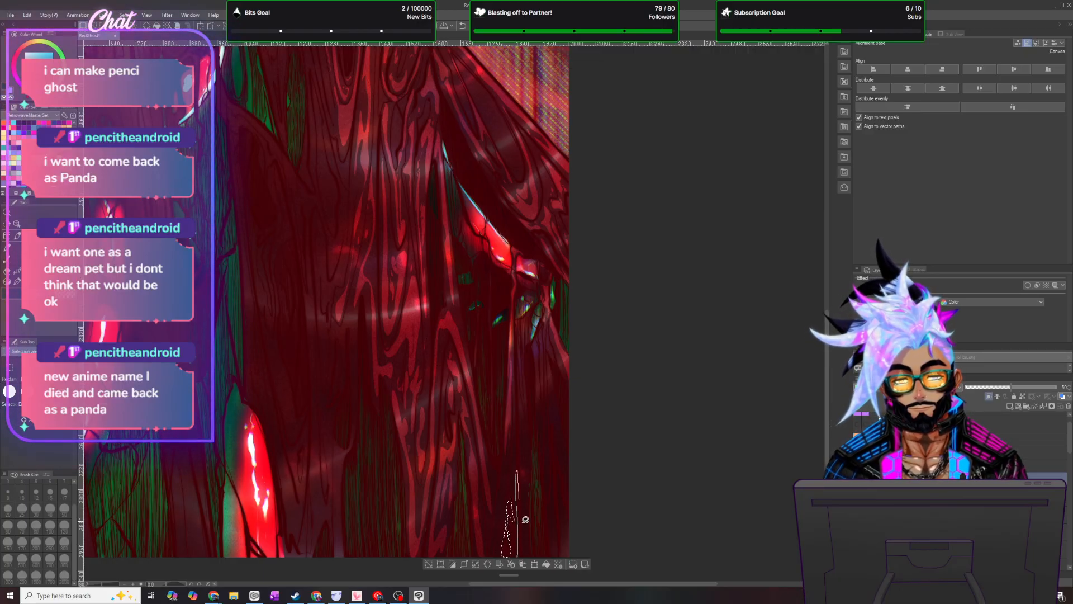
pyautogui.moveTo(522, 559); pyautogui.dragTo(521, 556)
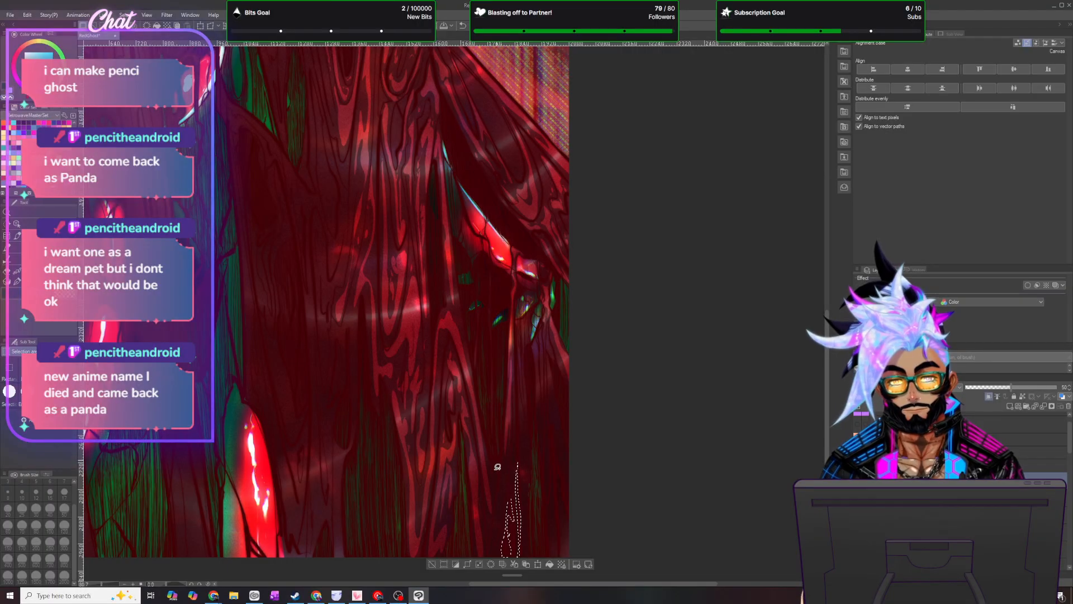
# - Add the long thin drips hanging below the forearm and wrist to the lasso selection
pyautogui.moveTo(491, 274)
pyautogui.mouseDown()
pyautogui.moveTo(498, 455)
pyautogui.moveTo(496, 360)
pyautogui.mouseUp()
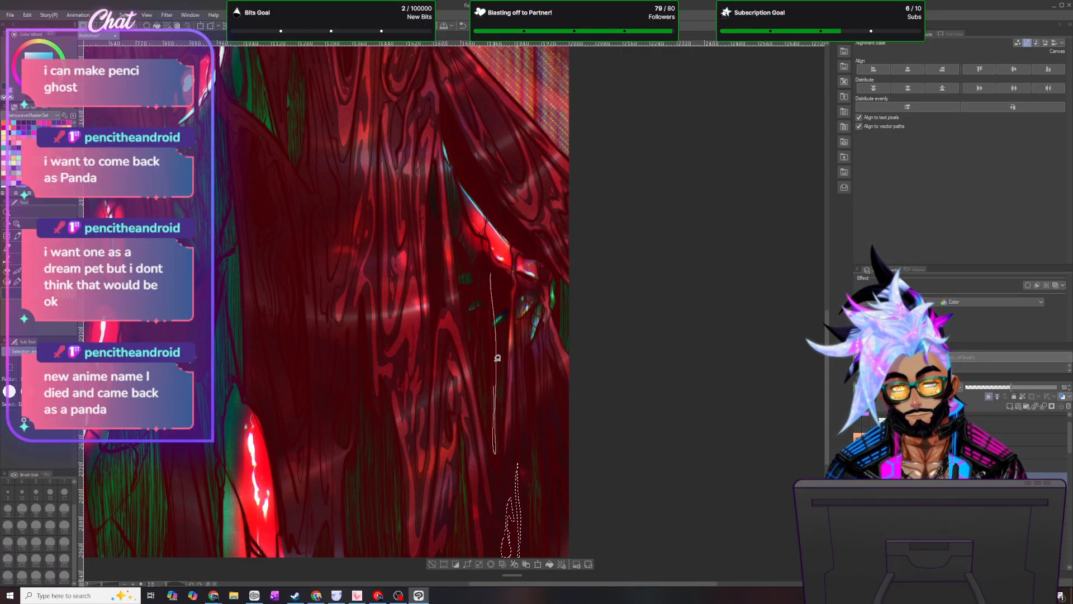
pyautogui.moveTo(492, 270); pyautogui.dragTo(491, 274)
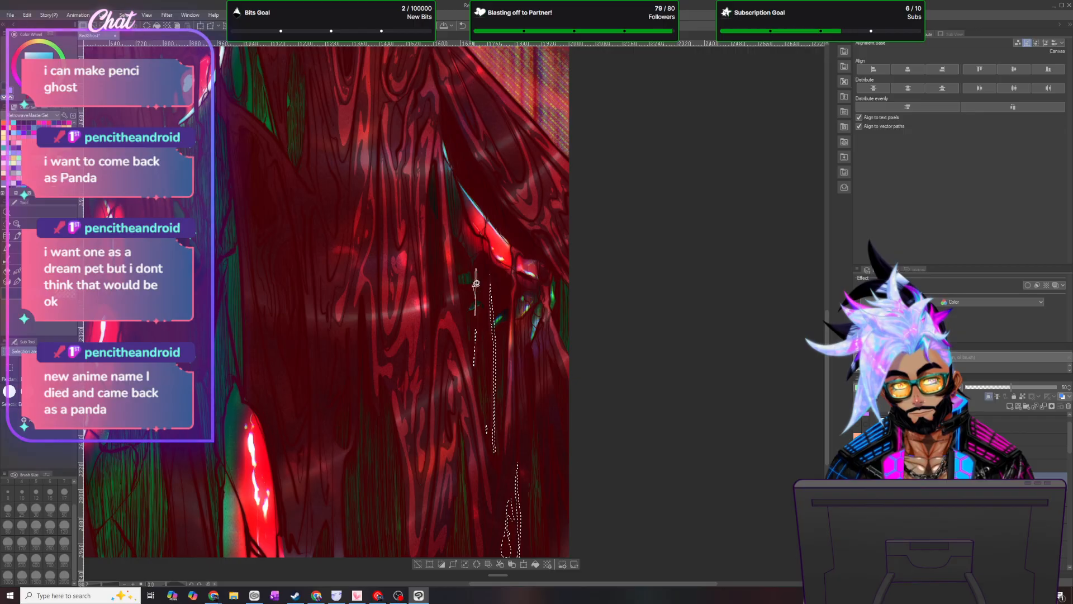
pyautogui.moveTo(457, 242); pyautogui.dragTo(457, 243)
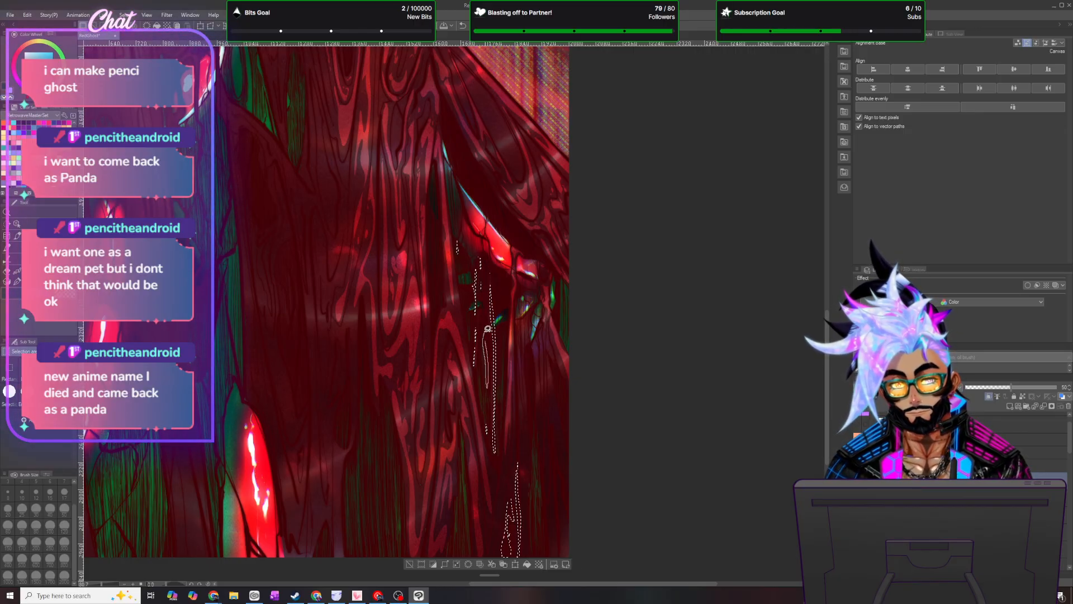
pyautogui.moveTo(501, 270)
pyautogui.mouseDown()
pyautogui.moveTo(503, 300)
pyautogui.moveTo(505, 271)
pyautogui.mouseUp()
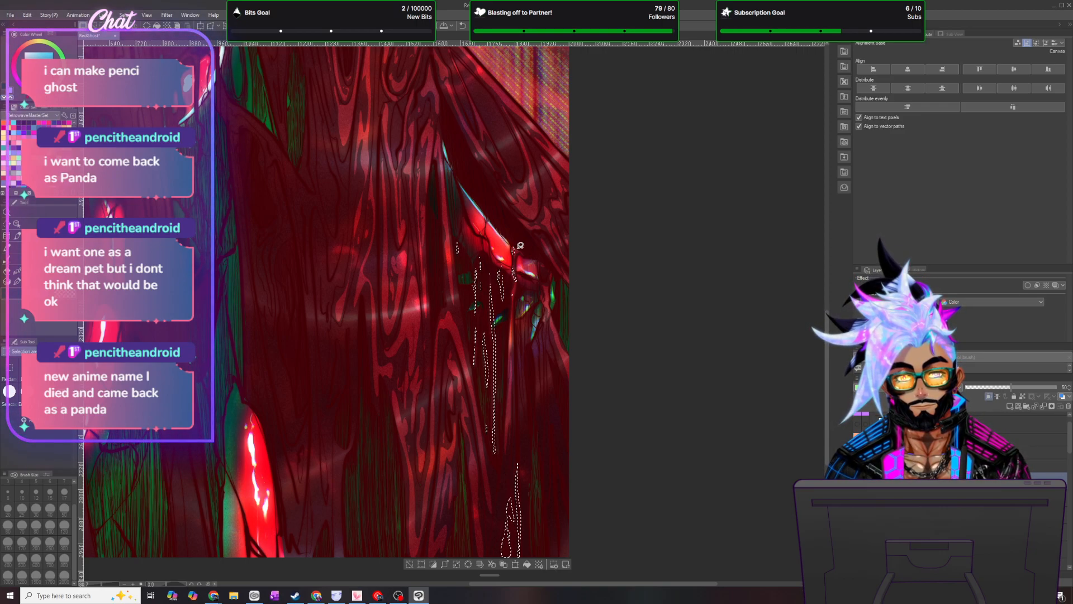
pyautogui.moveTo(515, 246); pyautogui.dragTo(515, 248)
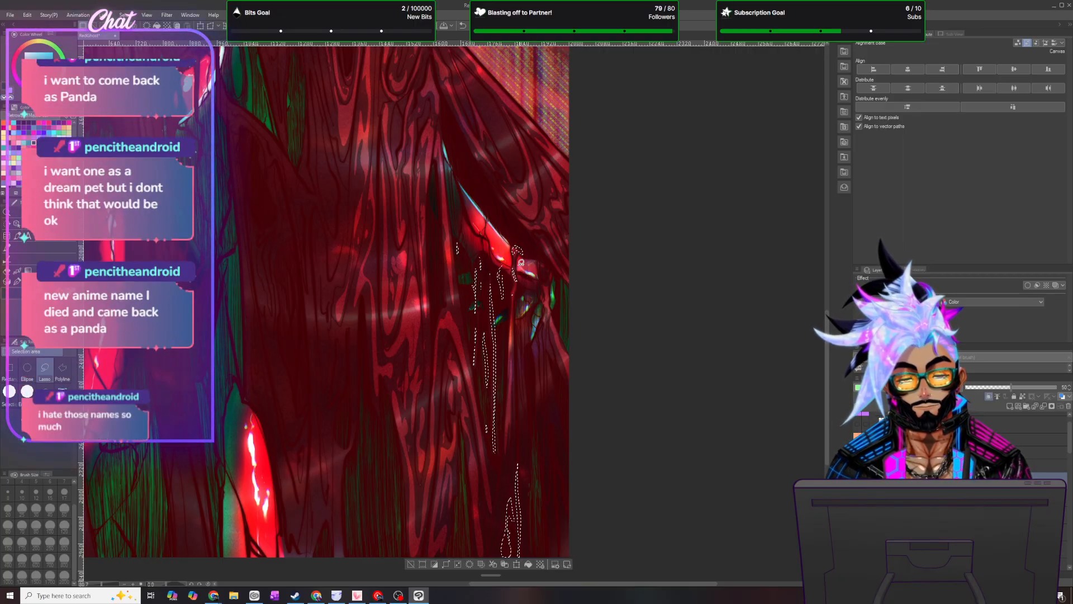
pyautogui.moveTo(516, 308); pyautogui.dragTo(511, 351)
pyautogui.moveTo(515, 314)
pyautogui.mouseDown()
pyautogui.moveTo(510, 452)
pyautogui.moveTo(514, 416)
pyautogui.mouseUp()
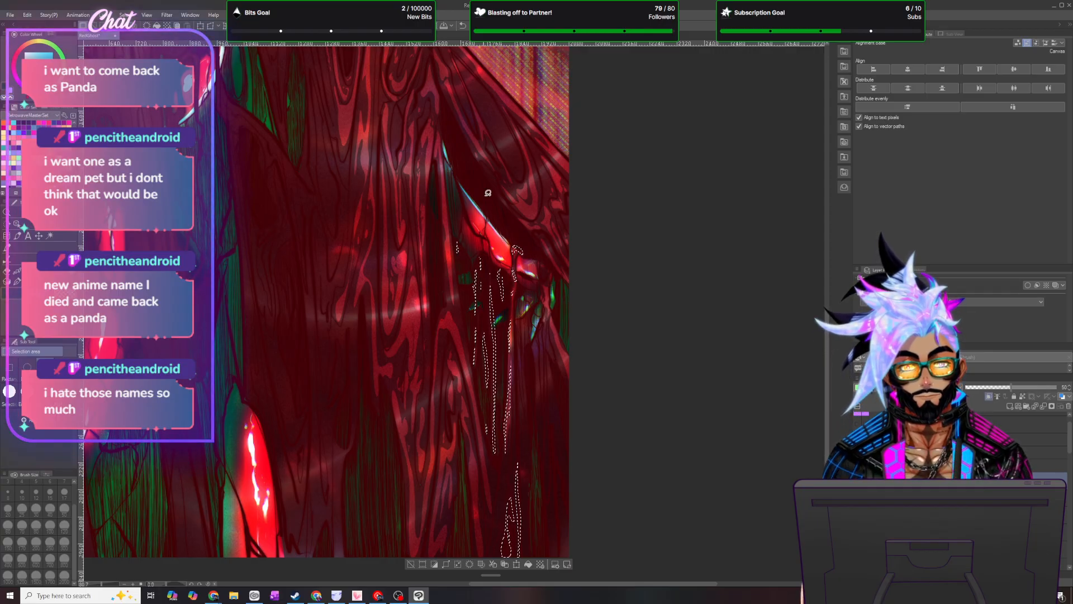
# - Add the strands hanging from the hand and along the canvas edge to the selection, lighten all selected strands, and deselect
pyautogui.moveTo(540, 262)
pyautogui.mouseDown()
pyautogui.moveTo(550, 308)
pyautogui.moveTo(548, 282)
pyautogui.moveTo(545, 296)
pyautogui.moveTo(572, 374)
pyautogui.moveTo(561, 339)
pyautogui.moveTo(545, 438)
pyautogui.mouseUp()
pyautogui.moveTo(549, 351); pyautogui.dragTo(551, 359)
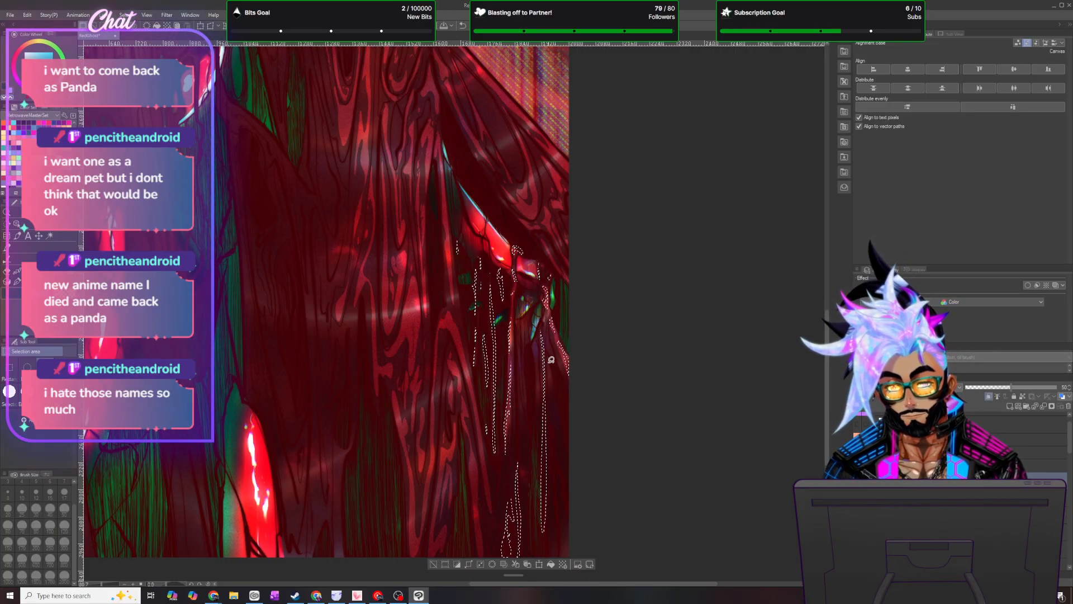
pyautogui.moveTo(560, 483); pyautogui.dragTo(563, 528)
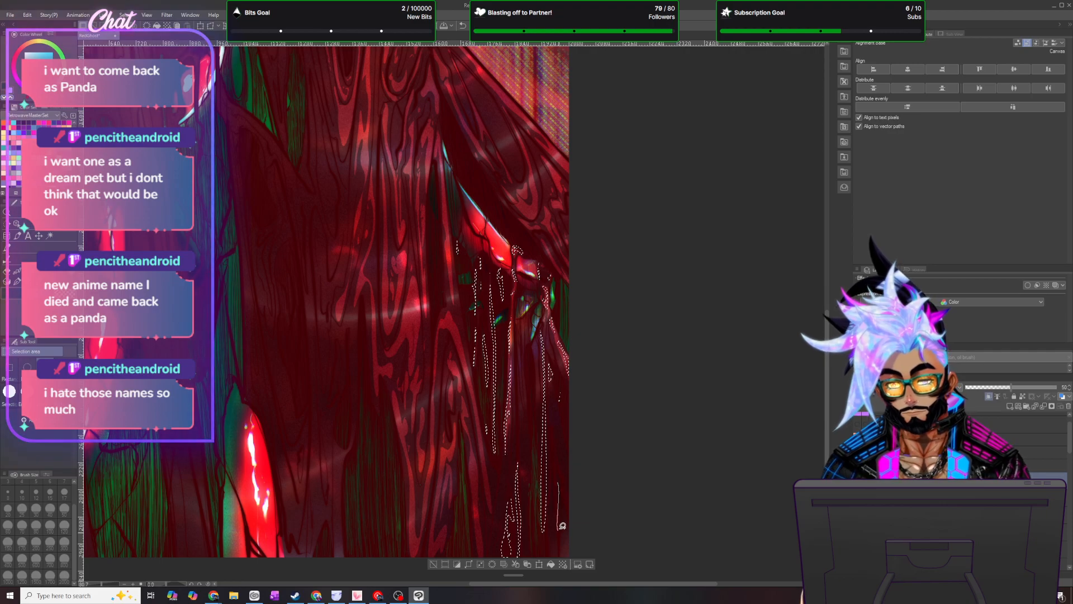
pyautogui.moveTo(564, 481); pyautogui.dragTo(564, 482)
pyautogui.moveTo(566, 500)
pyautogui.mouseDown()
pyautogui.moveTo(568, 526)
pyautogui.moveTo(568, 503)
pyautogui.mouseUp()
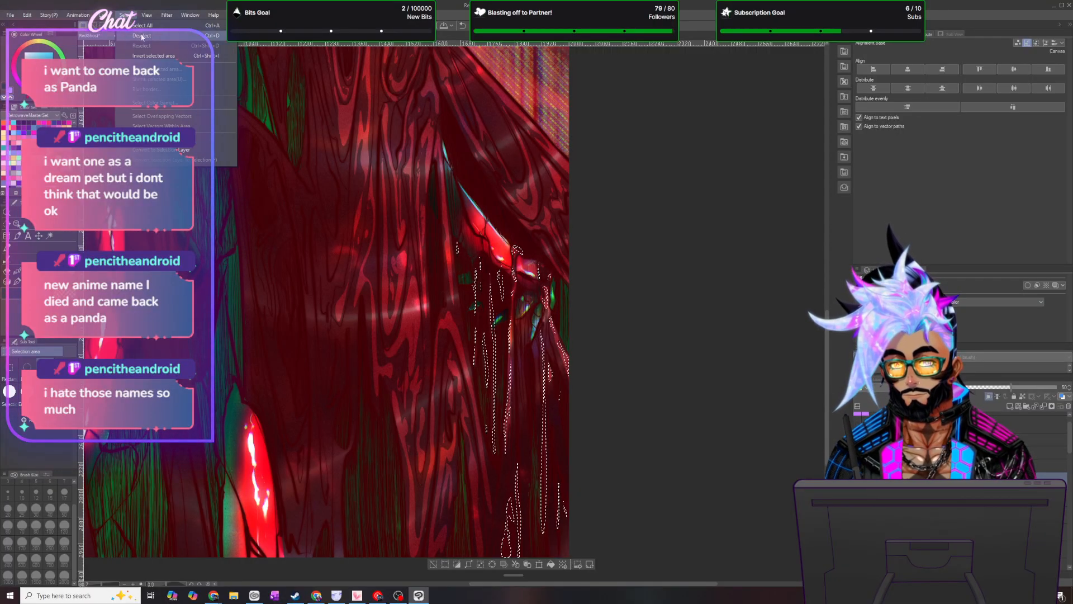
pyautogui.click(142, 37)
pyautogui.scroll(-10, 579, 402)
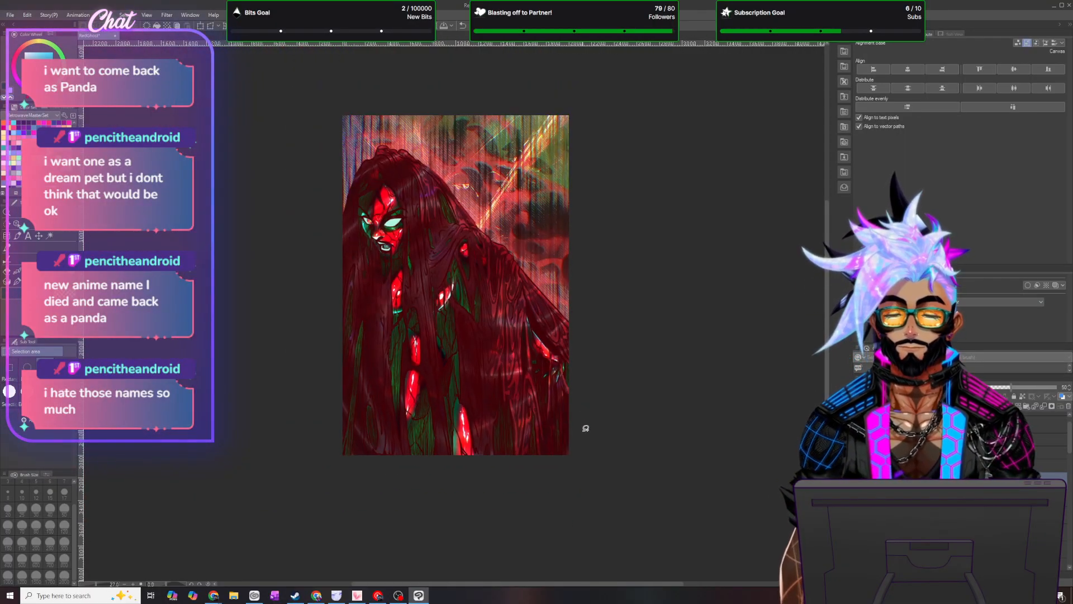
# - Lasso a cluster of branching drips on the dark inner part of the cloak, lighten them with a fill, and deselect
pyautogui.scroll(2, 585, 427)
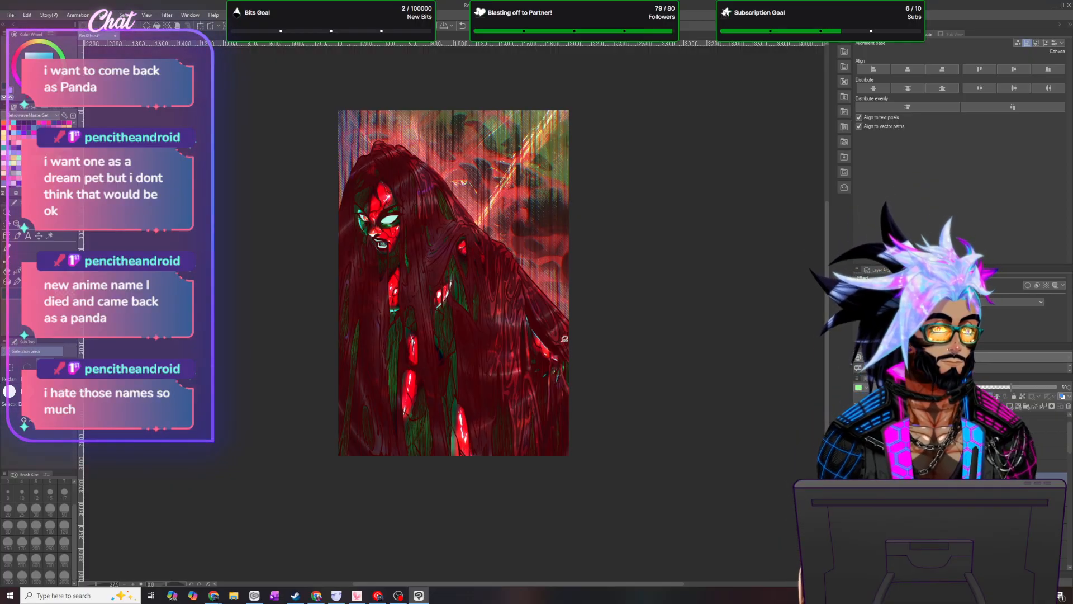
pyautogui.scroll(3, 554, 213)
pyautogui.scroll(2, 488, 328)
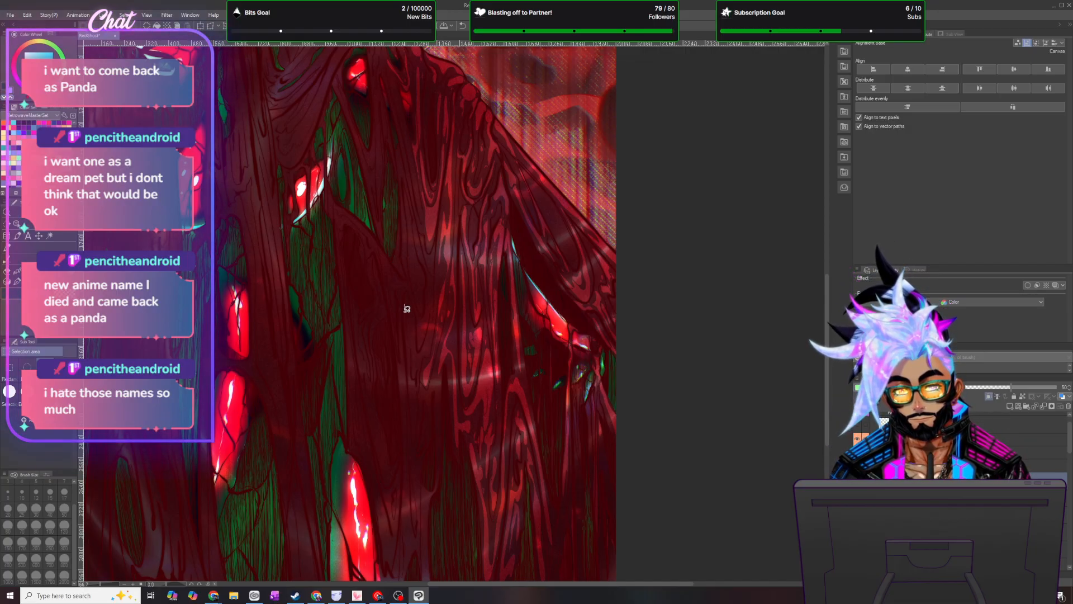
pyautogui.moveTo(412, 333)
pyautogui.mouseDown()
pyautogui.moveTo(418, 375)
pyautogui.moveTo(438, 308)
pyautogui.moveTo(418, 363)
pyautogui.moveTo(405, 302)
pyautogui.moveTo(425, 344)
pyautogui.moveTo(433, 289)
pyautogui.mouseUp()
pyautogui.moveTo(423, 338); pyautogui.dragTo(419, 321)
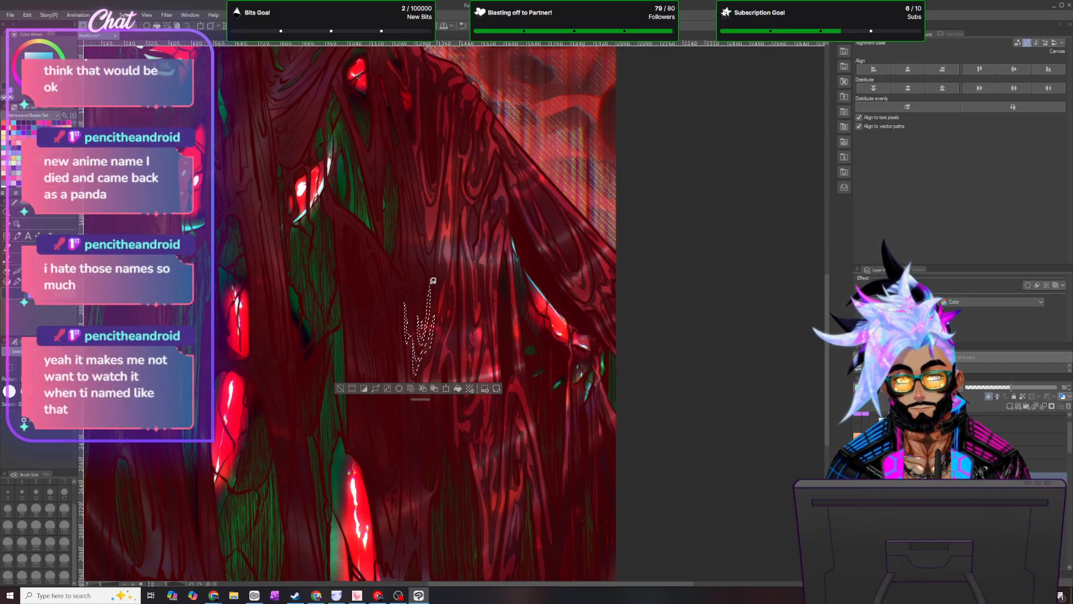
pyautogui.moveTo(434, 279); pyautogui.dragTo(436, 250)
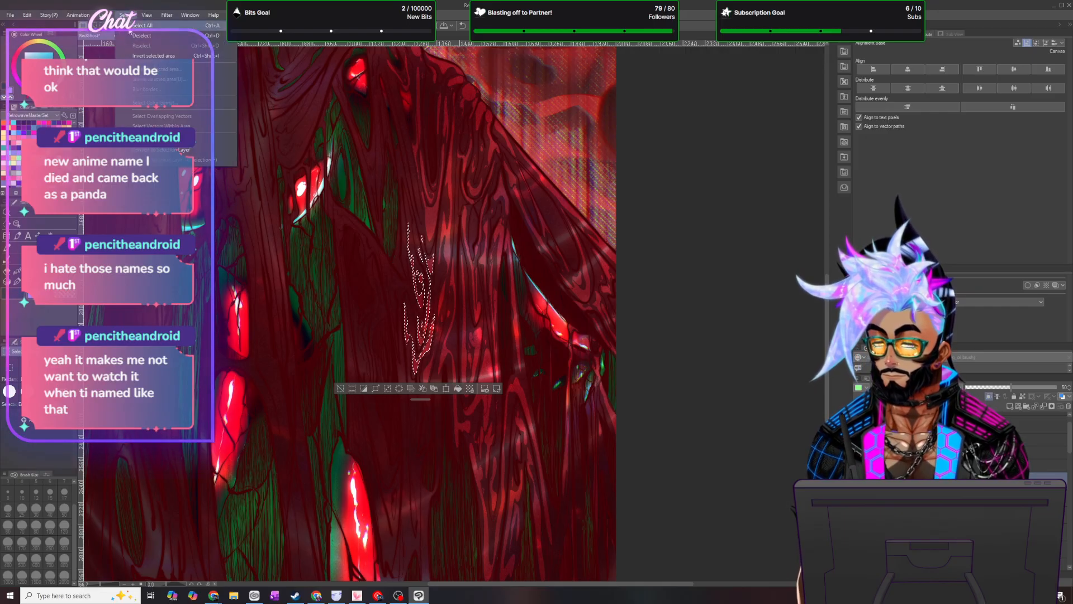
pyautogui.hotkey('ctrl', 'd')
# - Lasso a thin highlight along the cloak's inner fold and the strands branching from its lower end, lighten them, and deselect
pyautogui.scroll(-3, 394, 144)
pyautogui.scroll(4, 434, 107)
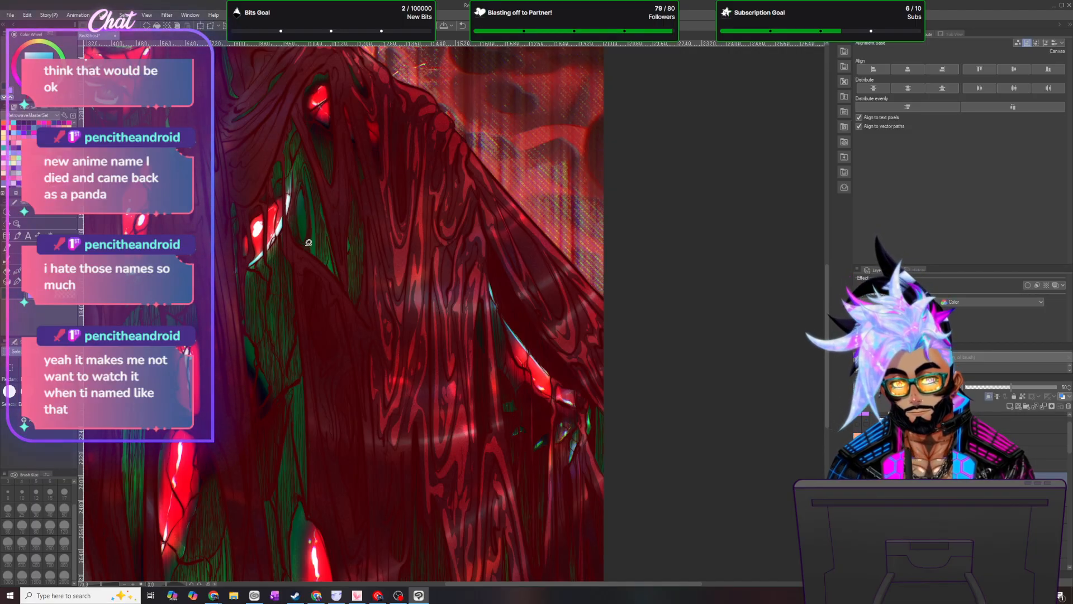
pyautogui.moveTo(338, 286); pyautogui.dragTo(316, 257)
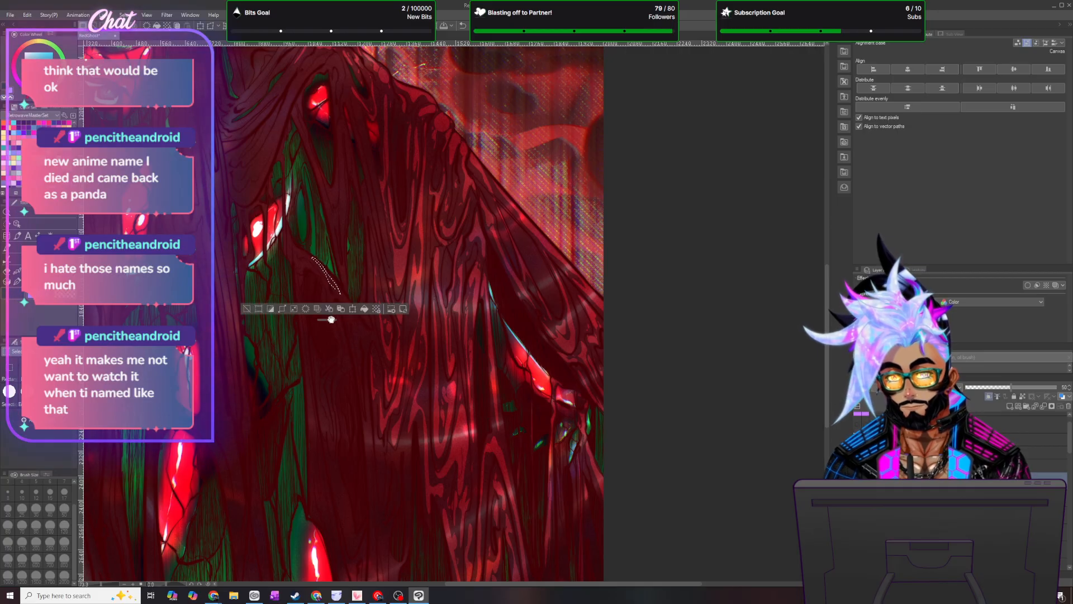
pyautogui.moveTo(351, 318); pyautogui.dragTo(362, 346)
pyautogui.moveTo(349, 292); pyautogui.dragTo(350, 296)
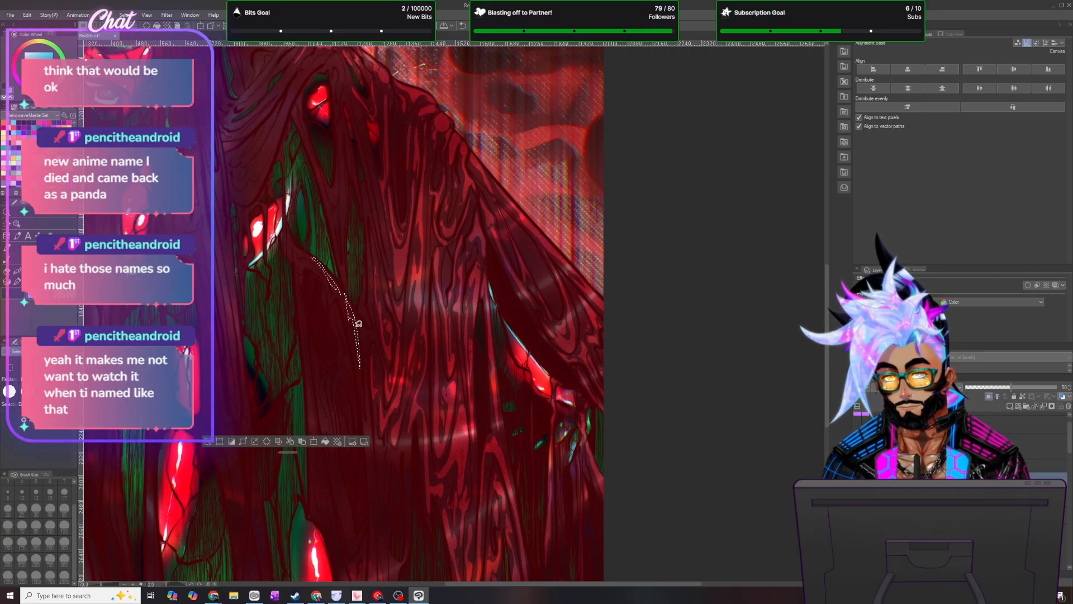
pyautogui.moveTo(367, 367)
pyautogui.mouseDown()
pyautogui.moveTo(370, 346)
pyautogui.moveTo(379, 356)
pyautogui.mouseUp()
pyautogui.moveTo(361, 314)
pyautogui.mouseDown()
pyautogui.moveTo(363, 272)
pyautogui.moveTo(365, 301)
pyautogui.mouseUp()
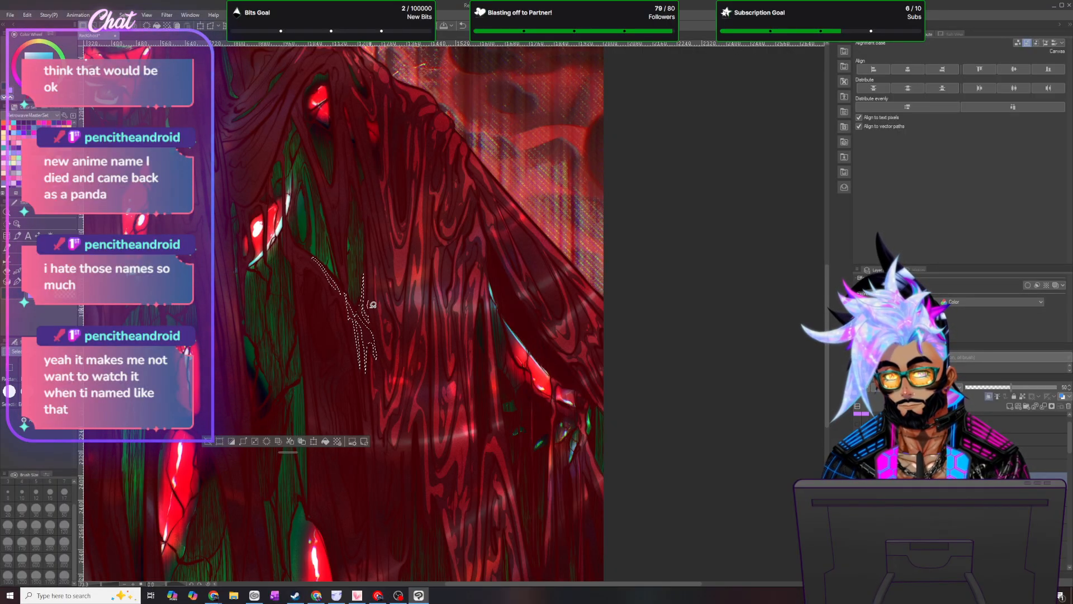
pyautogui.moveTo(371, 270)
pyautogui.mouseDown()
pyautogui.moveTo(370, 243)
pyautogui.moveTo(374, 285)
pyautogui.mouseUp()
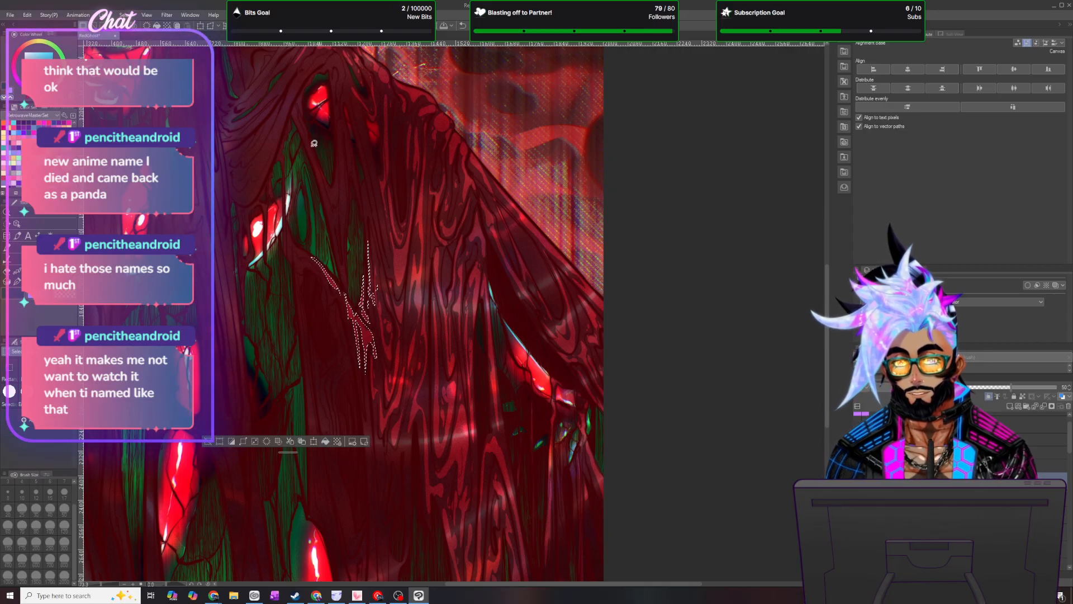
pyautogui.hotkey('ctrl', 'd')
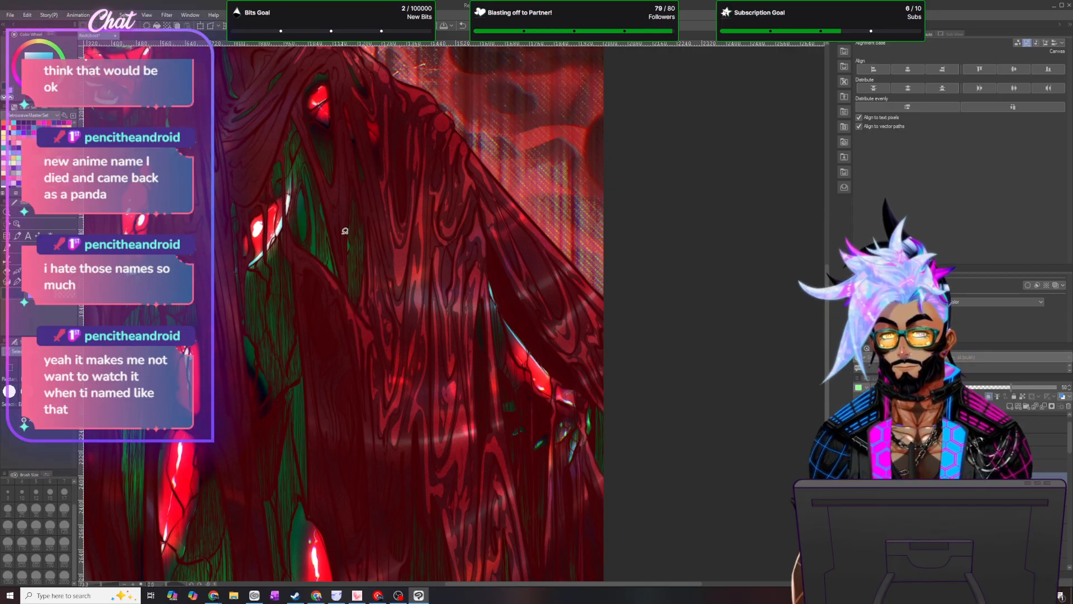
# - Lasso a long thin highlight with small drips from the shoulder's crest down the cloak fold beside the upper red gap
pyautogui.scroll(-4, 344, 231)
pyautogui.scroll(7, 355, 120)
pyautogui.scroll(1, 356, 119)
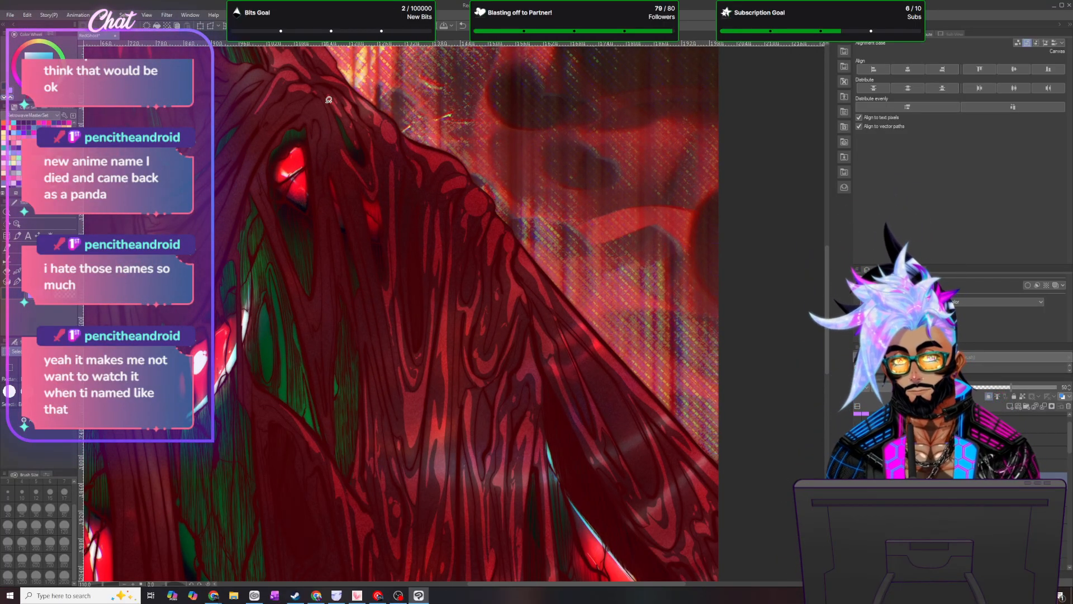
pyautogui.moveTo(319, 93)
pyautogui.mouseDown()
pyautogui.moveTo(335, 146)
pyautogui.moveTo(340, 131)
pyautogui.mouseUp()
pyautogui.moveTo(323, 88); pyautogui.dragTo(323, 91)
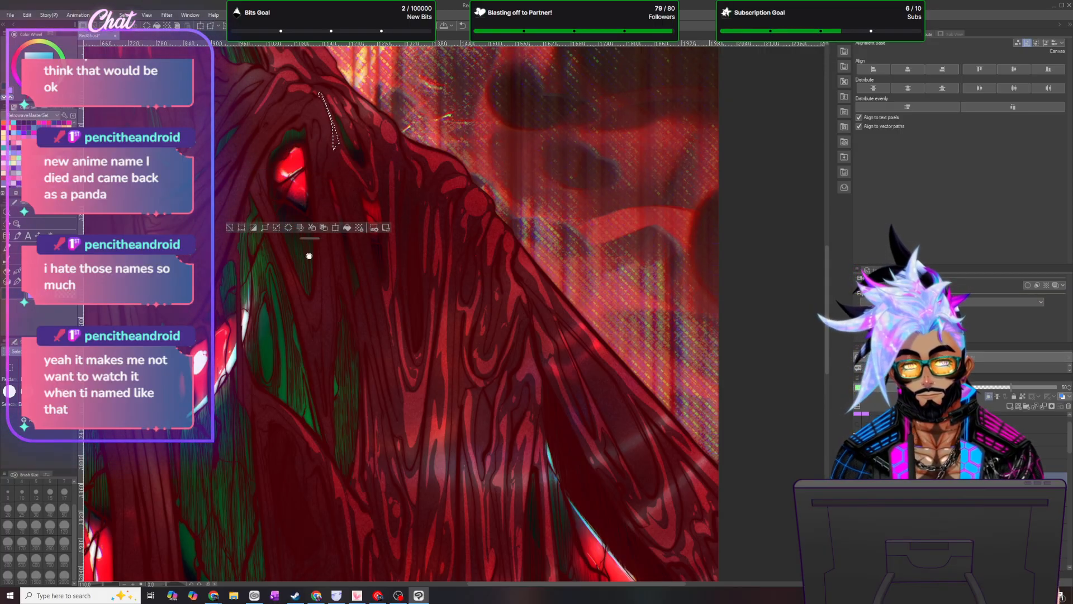
pyautogui.moveTo(358, 239)
pyautogui.mouseDown()
pyautogui.moveTo(360, 220)
pyautogui.moveTo(396, 399)
pyautogui.mouseUp()
pyautogui.moveTo(374, 283); pyautogui.dragTo(354, 221)
pyautogui.moveTo(350, 165)
pyautogui.mouseDown()
pyautogui.moveTo(357, 212)
pyautogui.moveTo(361, 184)
pyautogui.mouseUp()
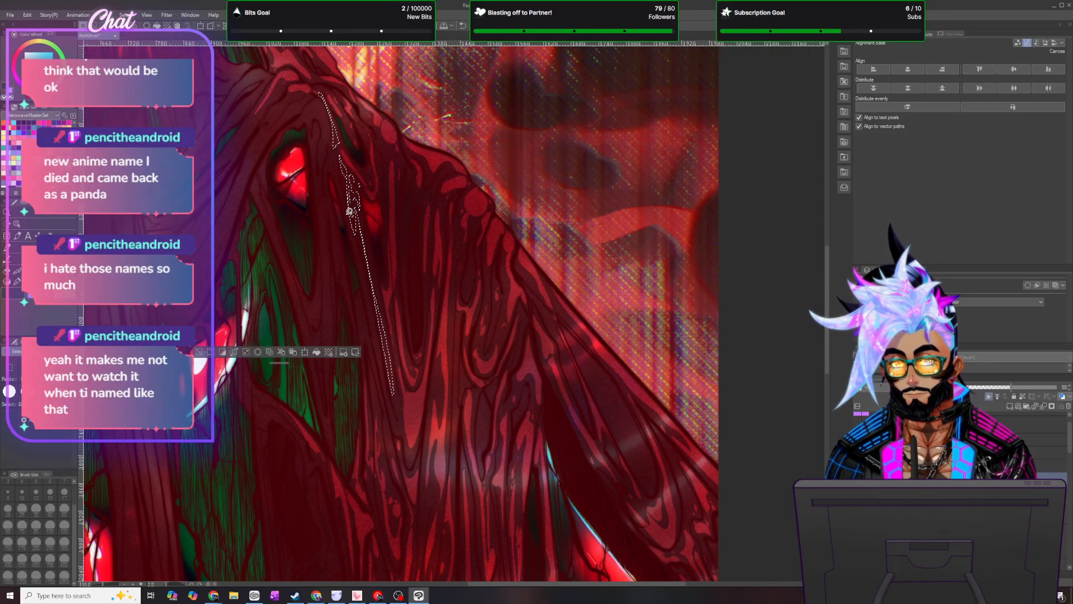
# - Add the branching drips above the red shoulder gap to the selection, lighten all selected strands, and deselect
pyautogui.moveTo(339, 175)
pyautogui.mouseDown()
pyautogui.moveTo(336, 152)
pyautogui.moveTo(327, 178)
pyautogui.moveTo(346, 128)
pyautogui.moveTo(326, 151)
pyautogui.moveTo(320, 114)
pyautogui.moveTo(335, 129)
pyautogui.moveTo(326, 157)
pyautogui.mouseUp()
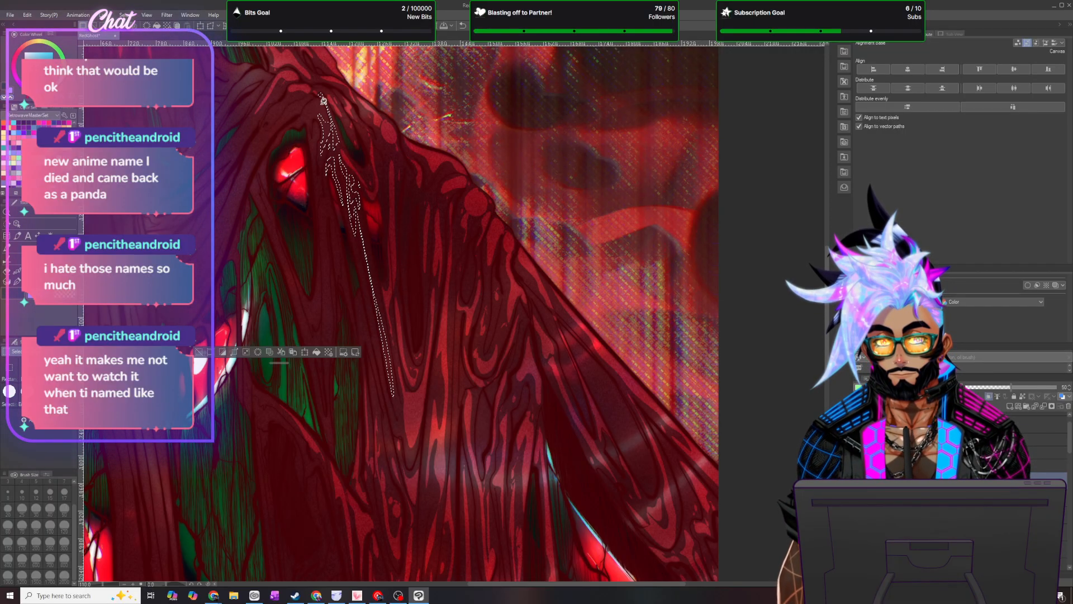
pyautogui.moveTo(305, 111)
pyautogui.mouseDown()
pyautogui.moveTo(321, 94)
pyautogui.moveTo(306, 104)
pyautogui.moveTo(321, 95)
pyautogui.moveTo(304, 116)
pyautogui.mouseUp()
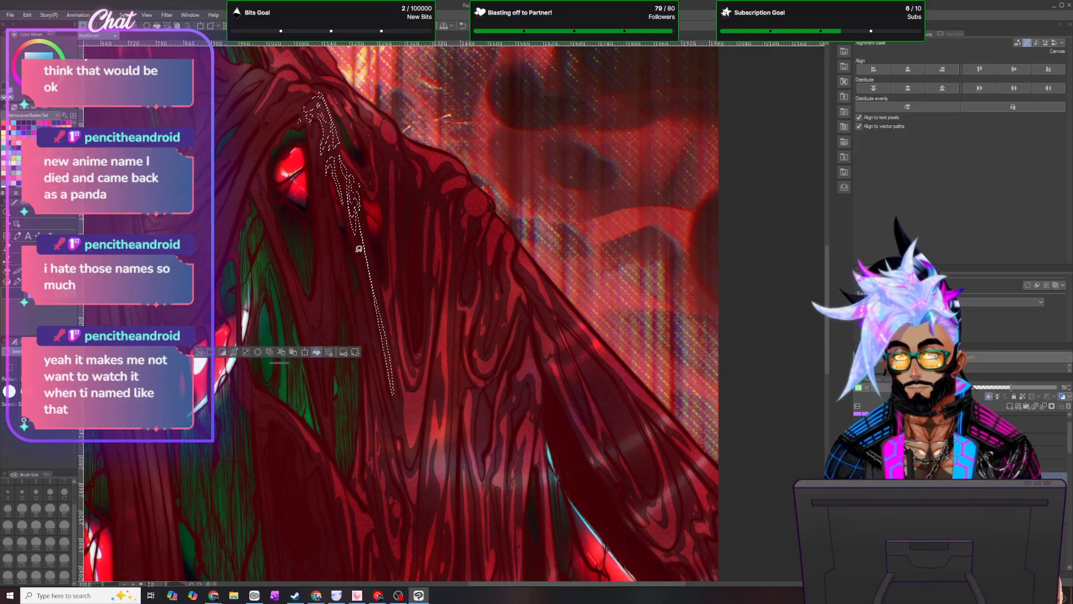
pyautogui.click(124, 15)
pyautogui.click(145, 37)
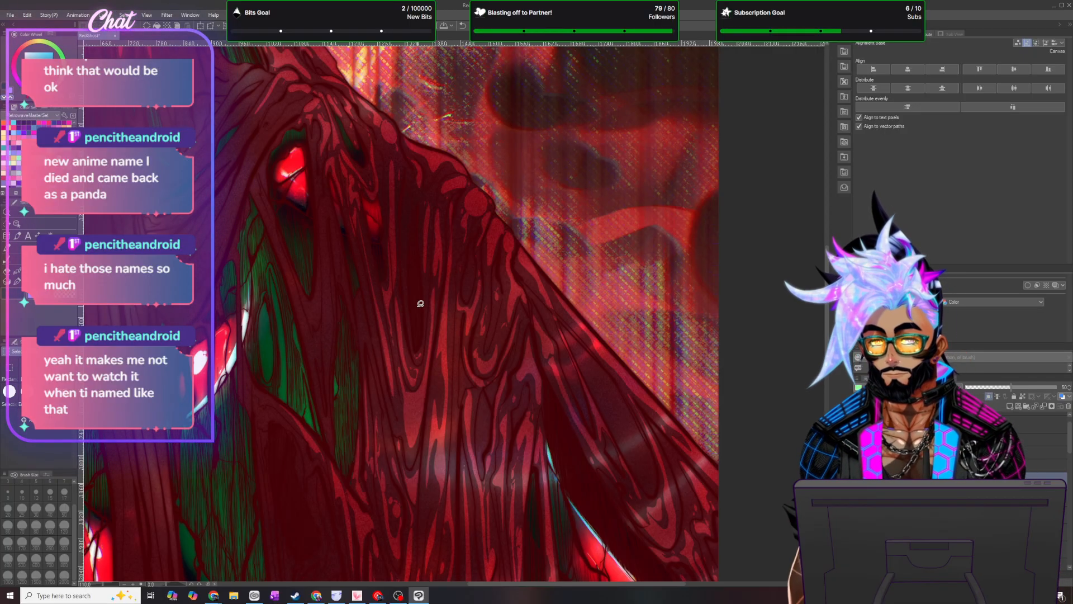
# - Lasso a branching highlight on the hair strands just above the shoulder drape, lighten it with a fill, and deselect
pyautogui.scroll(-3, 421, 342)
pyautogui.scroll(-6, 421, 341)
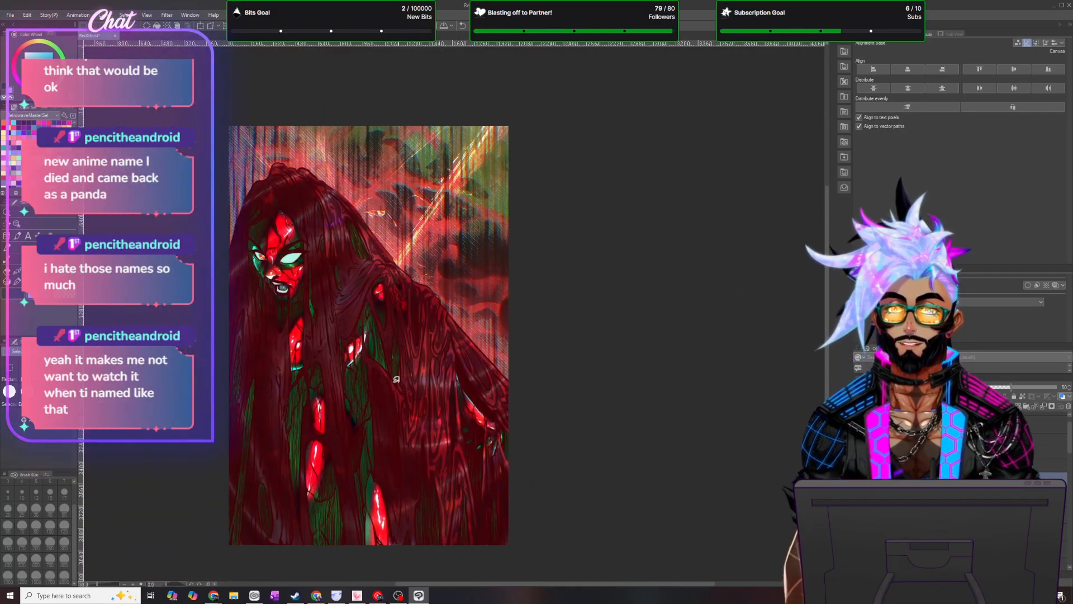
pyautogui.scroll(-2, 365, 416)
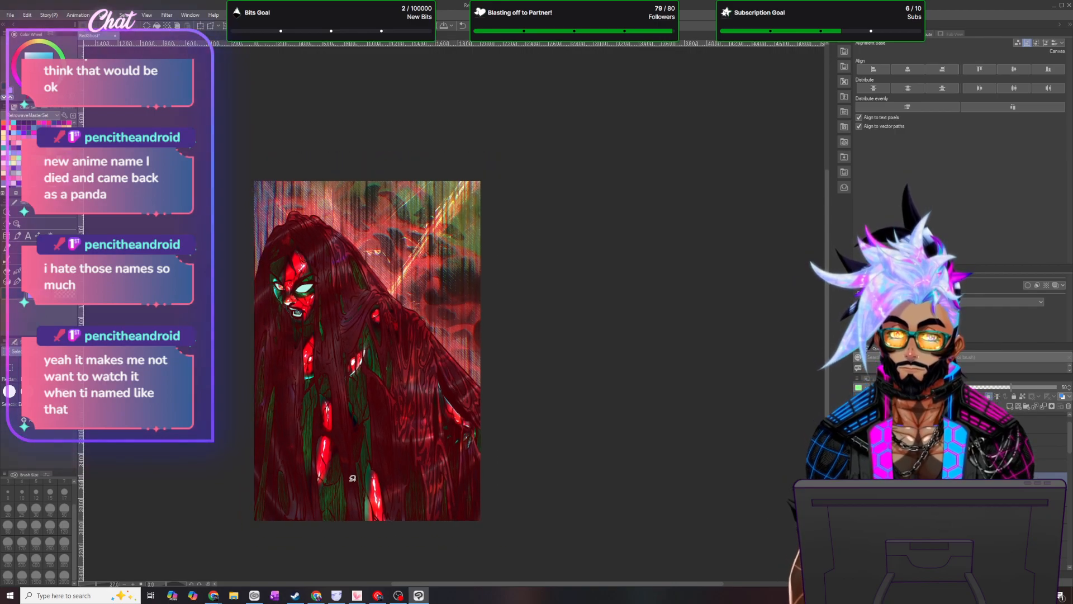
pyautogui.scroll(1, 344, 312)
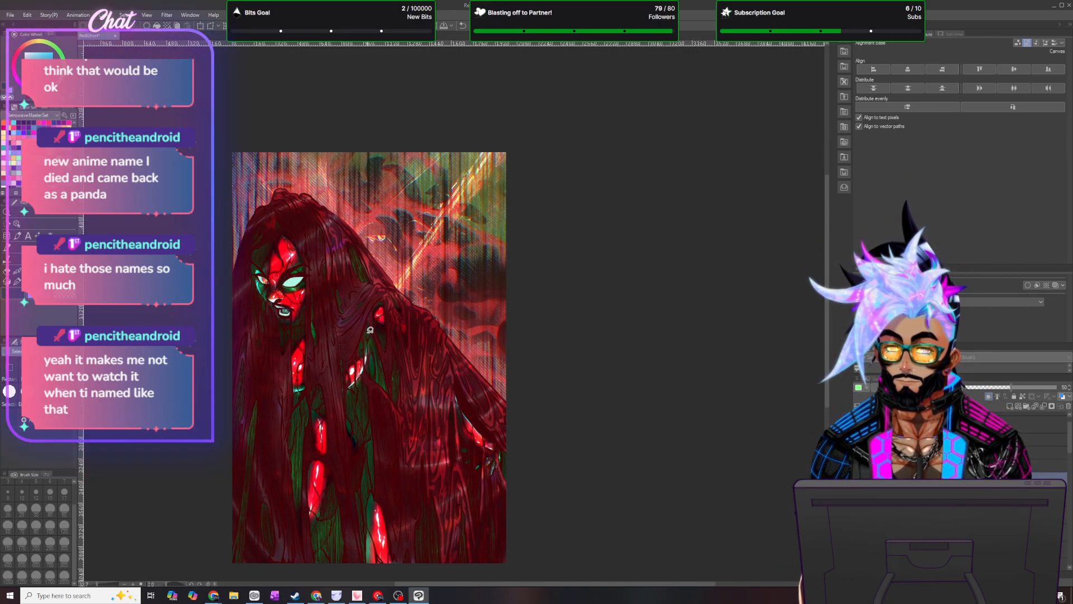
pyautogui.scroll(4, 373, 326)
pyautogui.scroll(1, 393, 284)
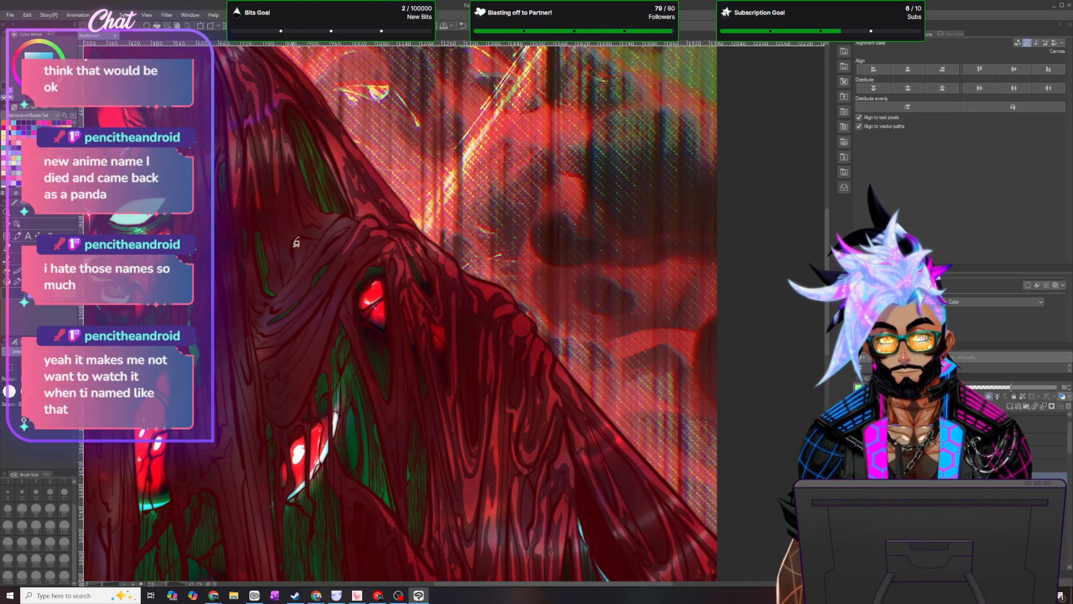
pyautogui.moveTo(303, 233)
pyautogui.mouseDown()
pyautogui.moveTo(324, 227)
pyautogui.moveTo(306, 180)
pyautogui.mouseUp()
pyautogui.moveTo(343, 211)
pyautogui.mouseDown()
pyautogui.moveTo(294, 201)
pyautogui.moveTo(291, 170)
pyautogui.moveTo(285, 279)
pyautogui.moveTo(294, 251)
pyautogui.mouseUp()
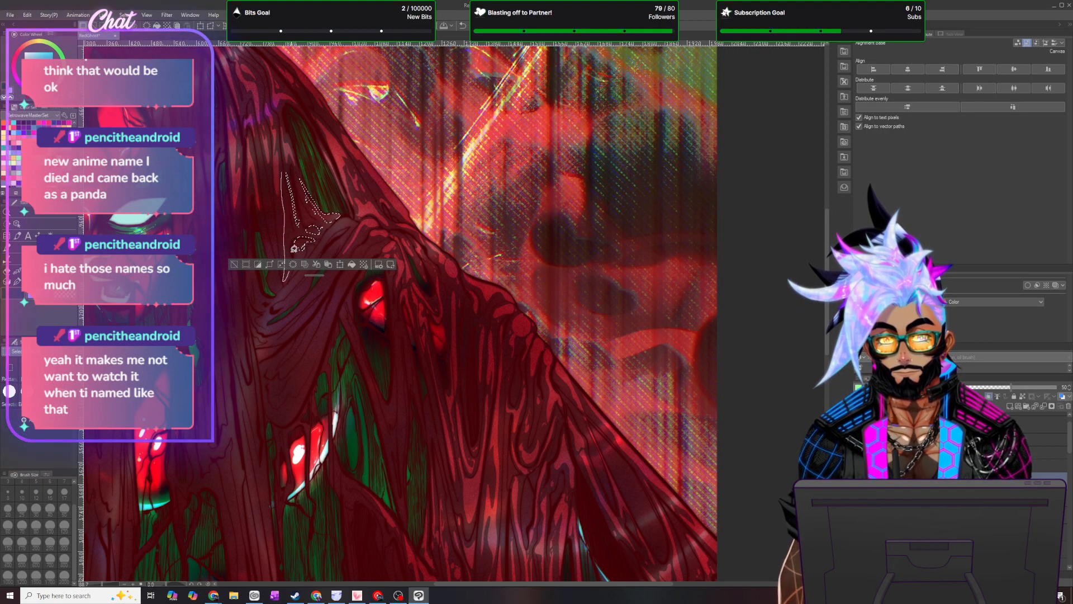
pyautogui.moveTo(285, 163); pyautogui.dragTo(285, 164)
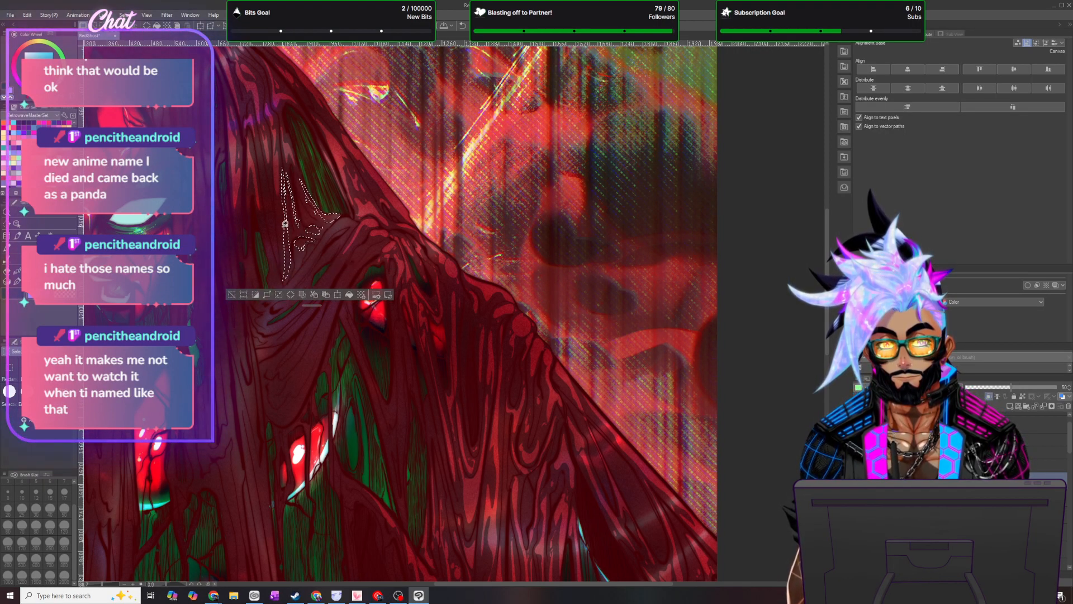
pyautogui.moveTo(284, 225); pyautogui.dragTo(280, 208)
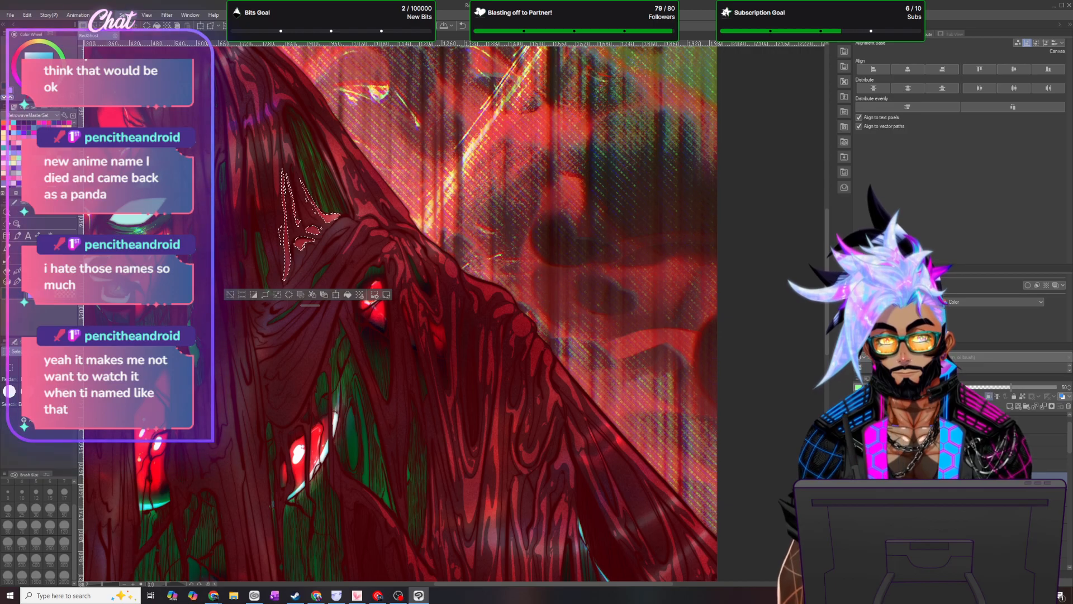
pyautogui.click(141, 35)
# - Lasso thin diagonal highlights along the upper folds of the gathered drape on the shoulder
pyautogui.scroll(-5, 379, 314)
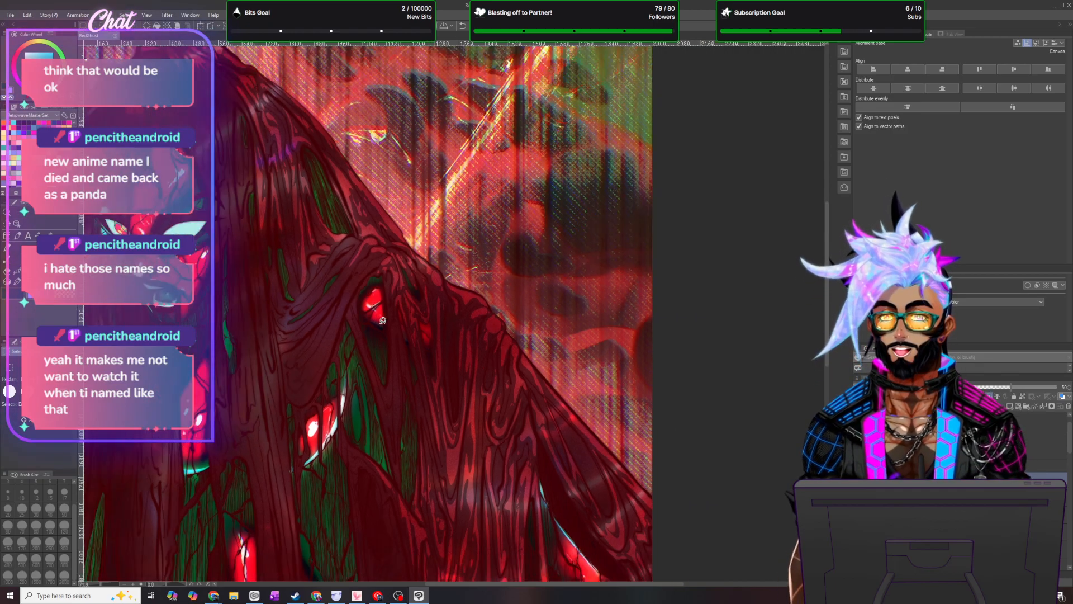
pyautogui.scroll(-1, 379, 314)
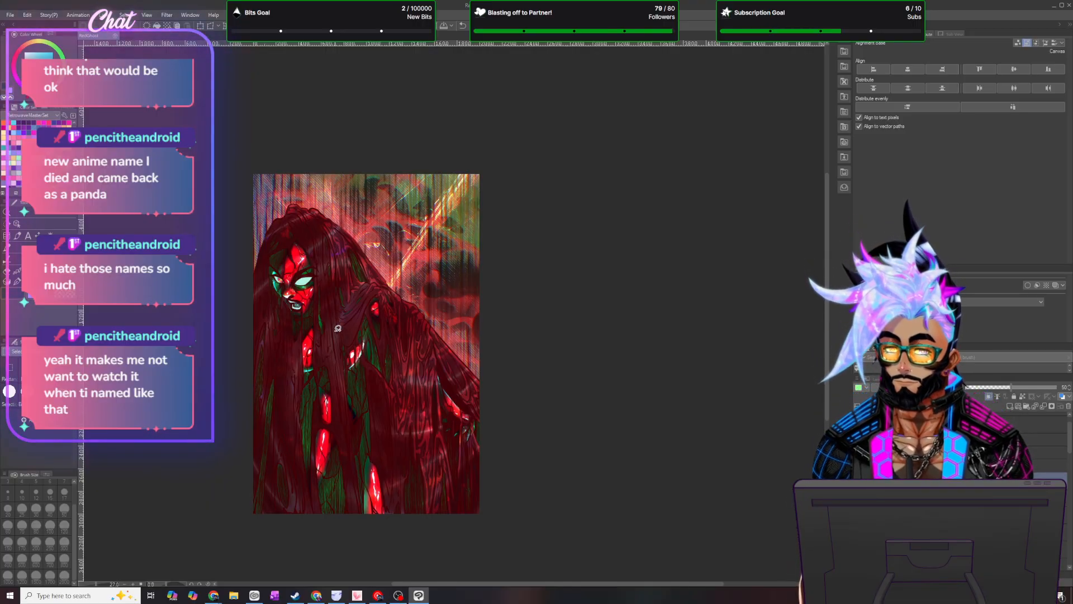
pyautogui.scroll(3, 341, 297)
pyautogui.scroll(2, 398, 282)
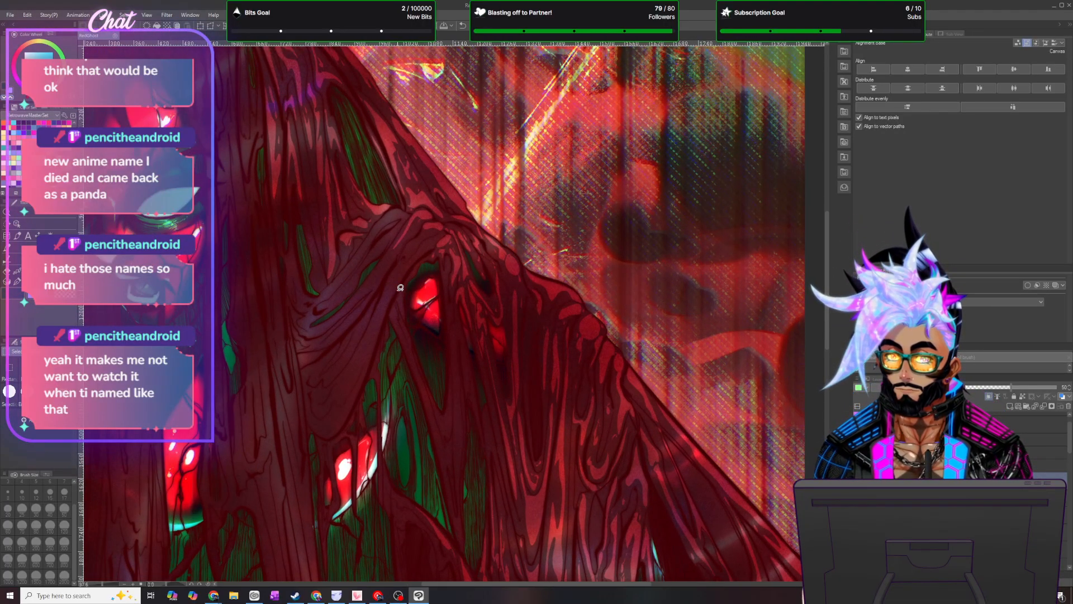
pyautogui.moveTo(397, 208); pyautogui.dragTo(372, 330)
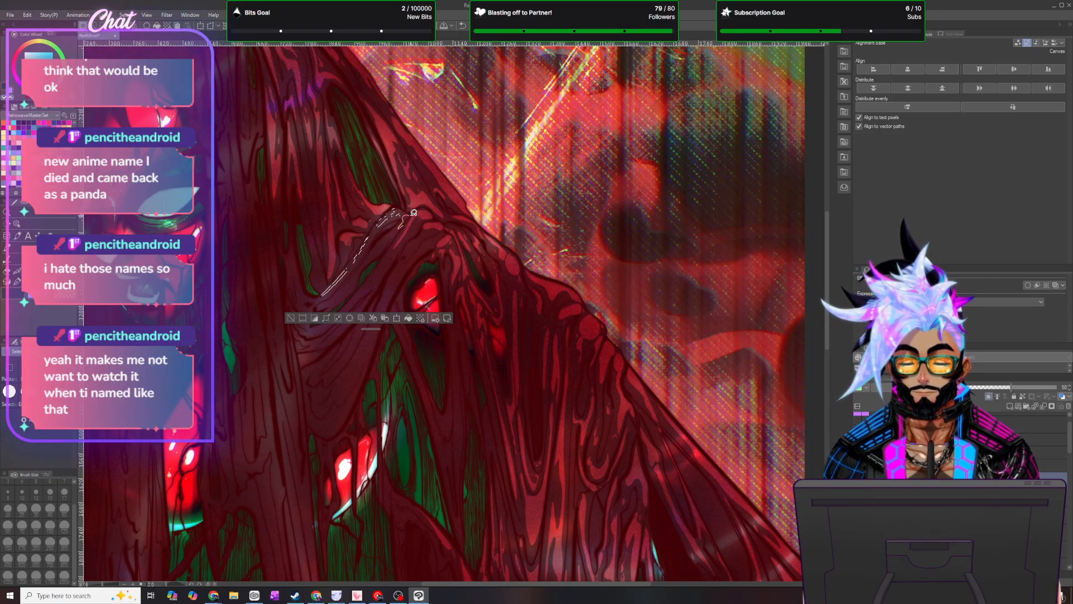
pyautogui.moveTo(404, 210)
pyautogui.mouseDown()
pyautogui.moveTo(335, 296)
pyautogui.moveTo(318, 378)
pyautogui.mouseUp()
pyautogui.moveTo(346, 289); pyautogui.dragTo(325, 295)
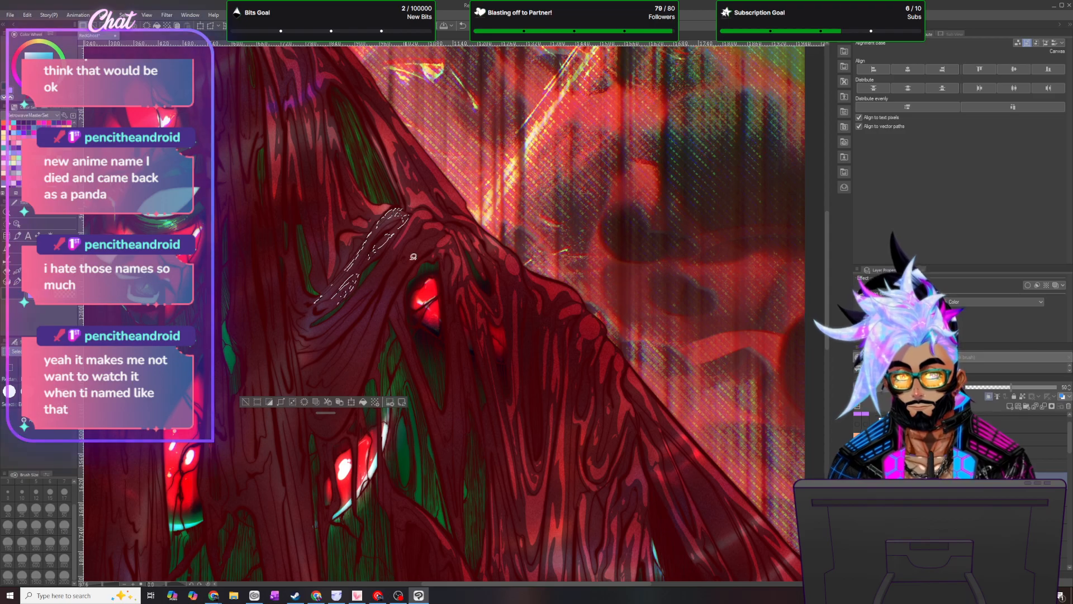
# - Add the fold curving over and down beside the red shoulder gap to the selection, lighten the selected folds, and deselect
pyautogui.moveTo(420, 236); pyautogui.dragTo(440, 233)
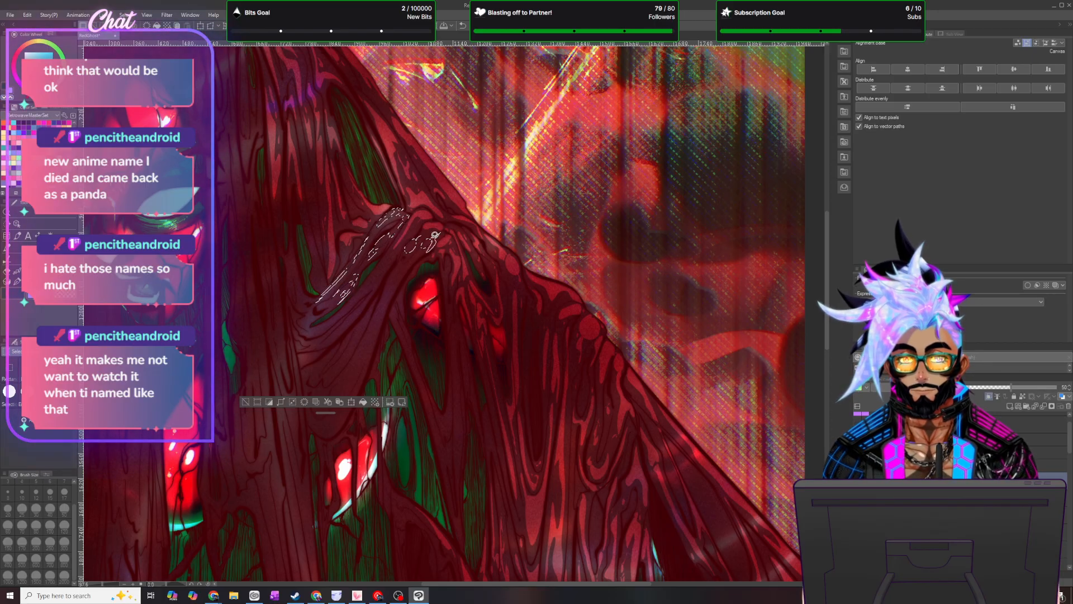
pyautogui.moveTo(385, 292)
pyautogui.mouseDown()
pyautogui.moveTo(352, 363)
pyautogui.moveTo(398, 280)
pyautogui.moveTo(409, 281)
pyautogui.mouseUp()
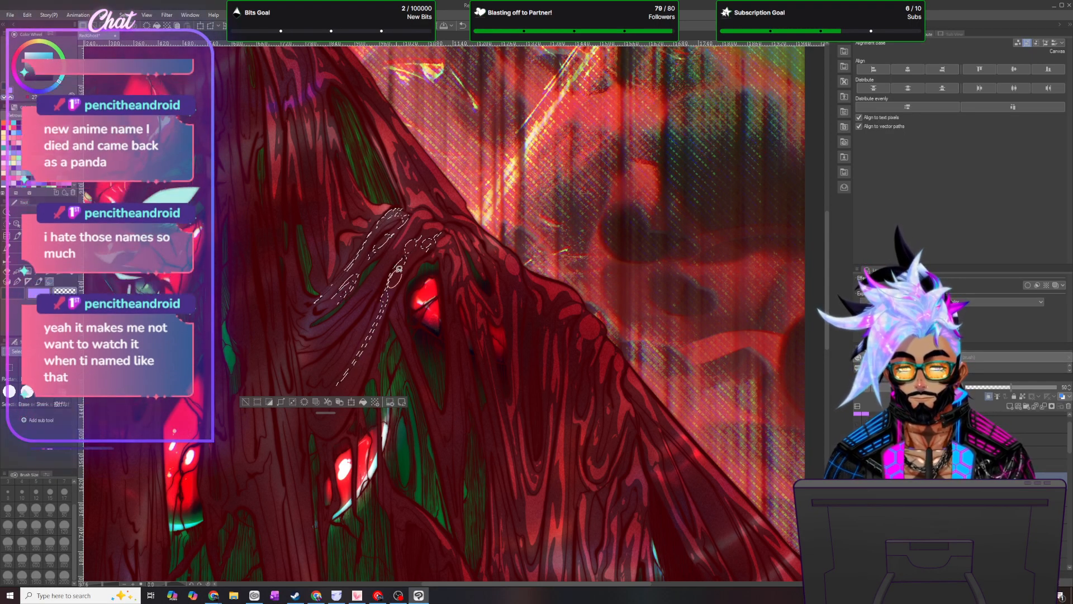
pyautogui.moveTo(380, 320)
pyautogui.mouseDown()
pyautogui.moveTo(341, 398)
pyautogui.moveTo(381, 319)
pyautogui.mouseUp()
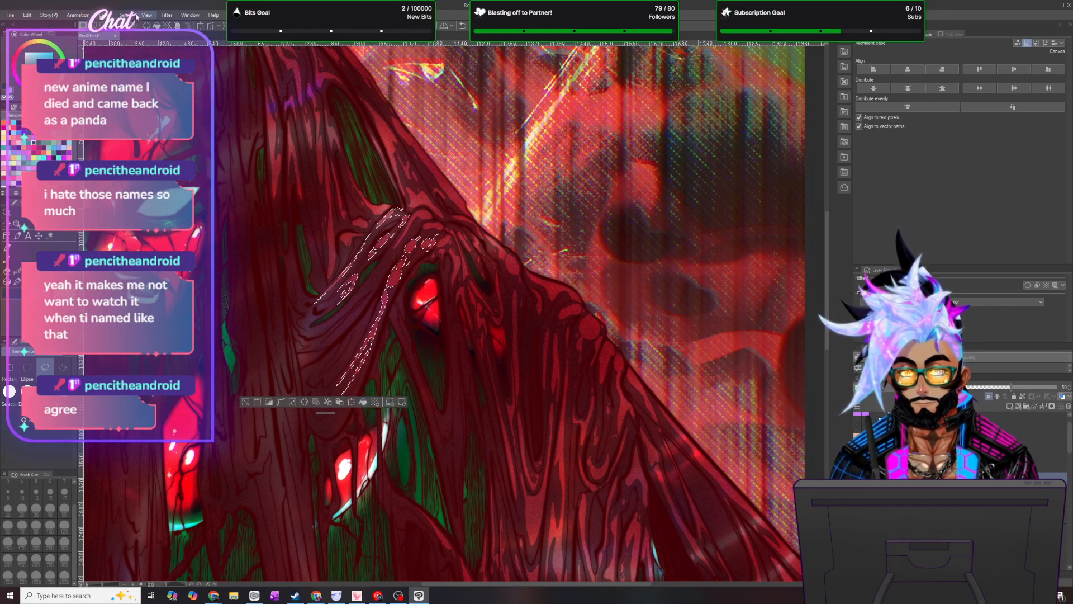
pyautogui.hotkey('ctrl', 'd')
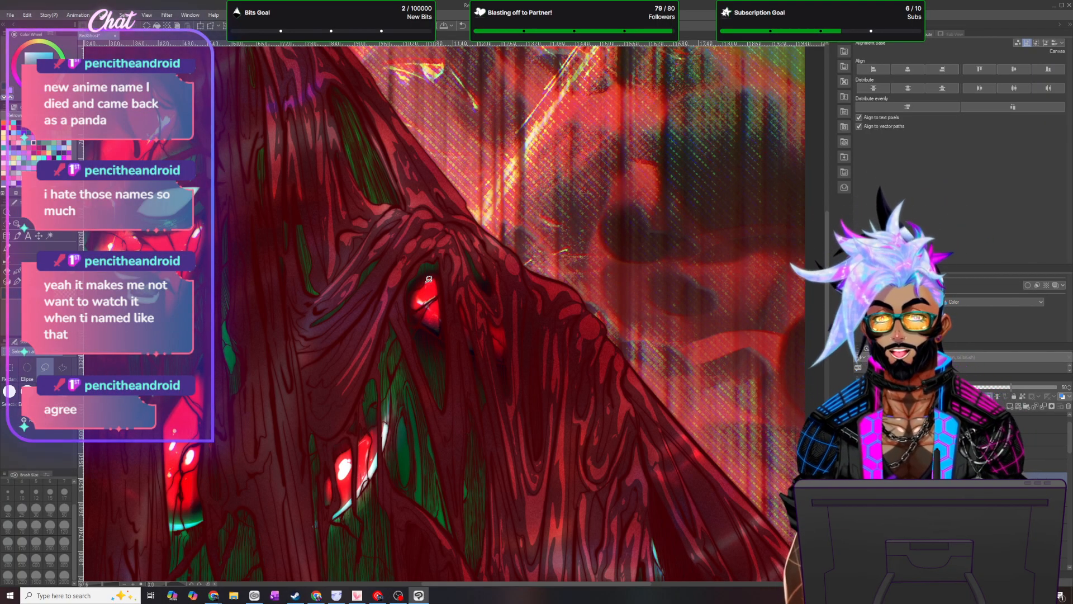
# - Lasso a thin diagonal highlight along the middle fold of the shoulder drape, lighten it, and deselect
pyautogui.scroll(1, 428, 279)
pyautogui.doubleClick(351, 358)
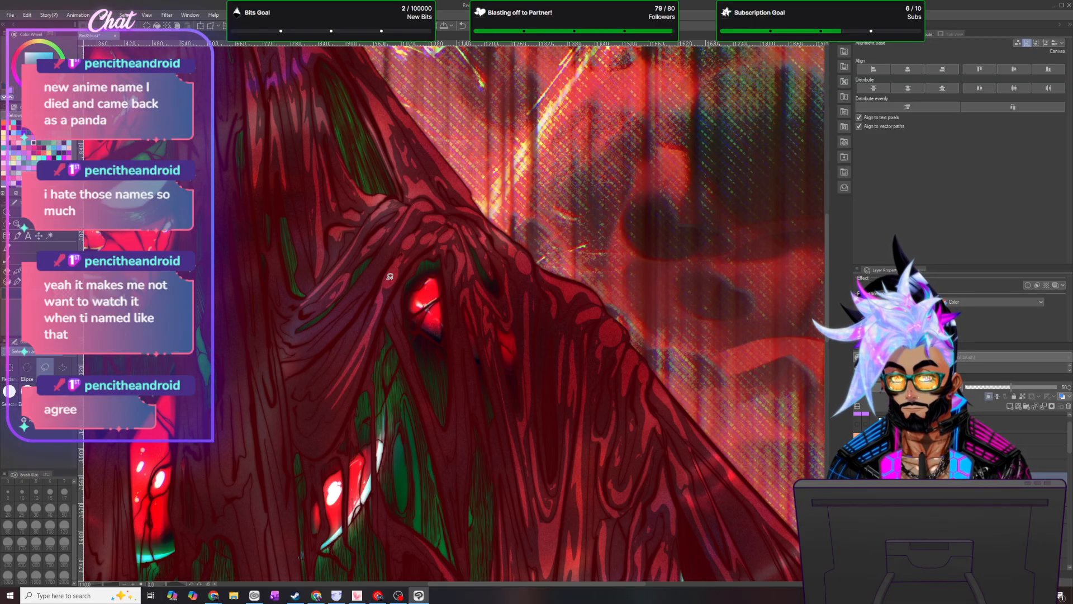
pyautogui.moveTo(296, 337)
pyautogui.mouseDown()
pyautogui.moveTo(385, 244)
pyautogui.moveTo(296, 342)
pyautogui.mouseUp()
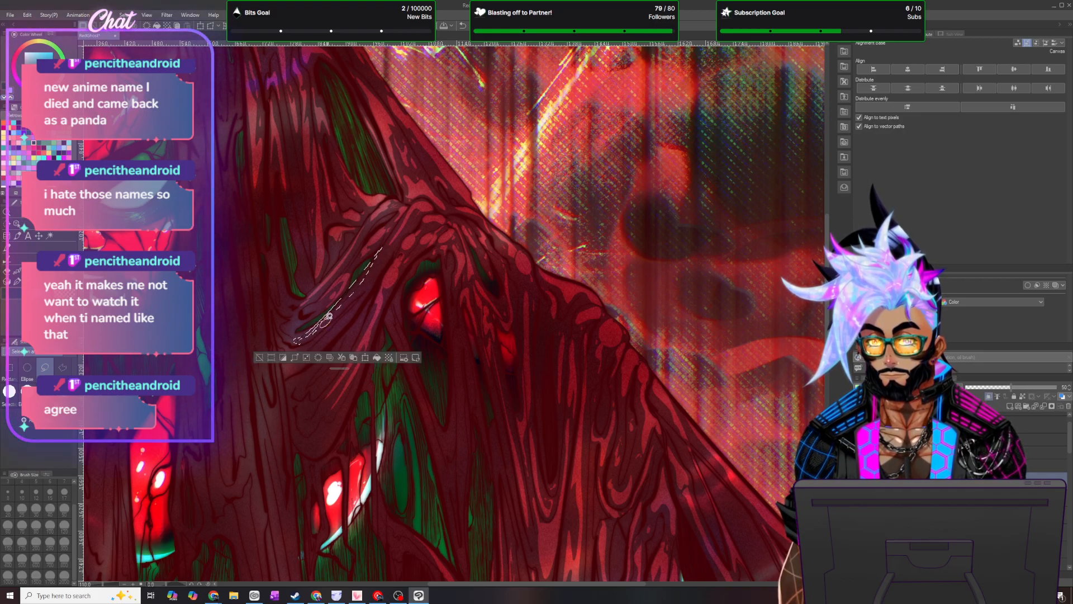
pyautogui.moveTo(391, 252)
pyautogui.mouseDown()
pyautogui.moveTo(316, 329)
pyautogui.moveTo(390, 251)
pyautogui.mouseUp()
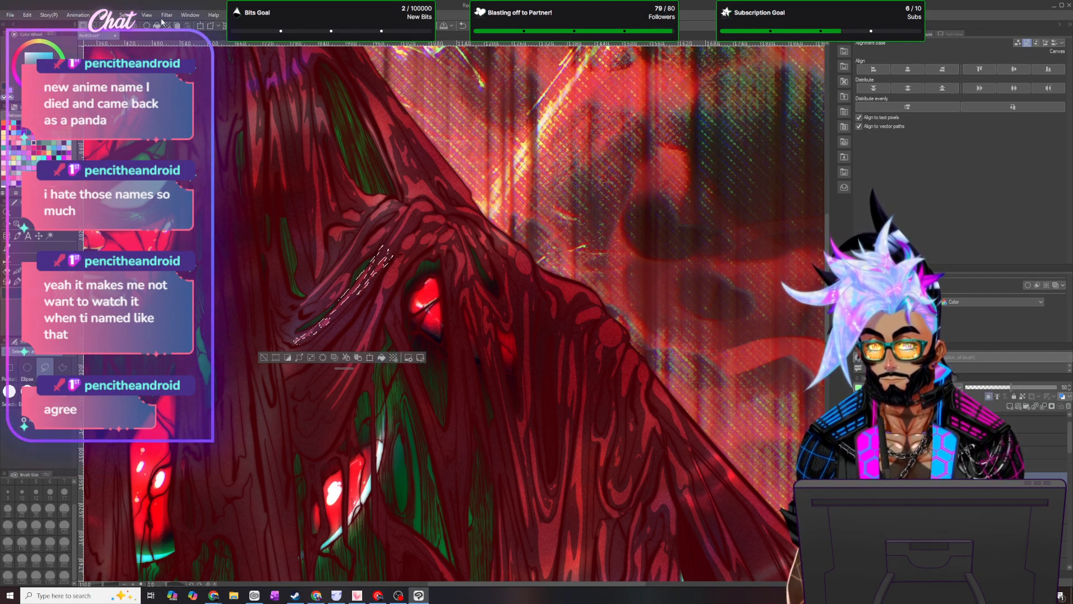
pyautogui.hotkey('ctrl', 'd')
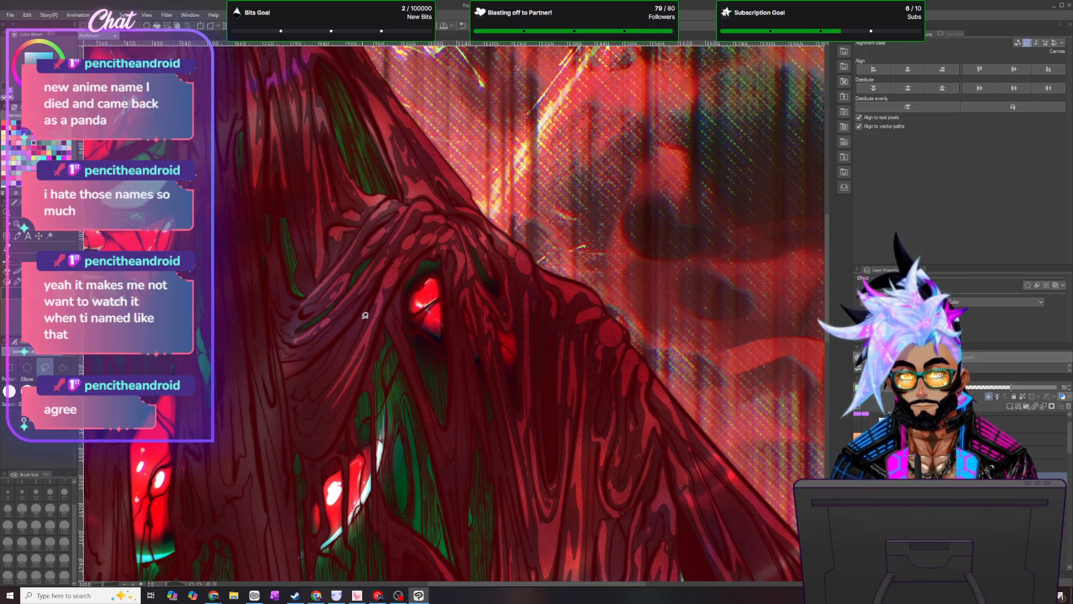
# - Lasso the lower folds and the drips at the hanging end of the shoulder drape, lighten them with a fill, and deselect
pyautogui.moveTo(362, 312)
pyautogui.mouseDown()
pyautogui.moveTo(317, 397)
pyautogui.moveTo(367, 310)
pyautogui.moveTo(324, 369)
pyautogui.moveTo(333, 361)
pyautogui.moveTo(350, 328)
pyautogui.moveTo(307, 370)
pyautogui.moveTo(300, 393)
pyautogui.moveTo(324, 358)
pyautogui.mouseUp()
pyautogui.moveTo(331, 421); pyautogui.dragTo(295, 557)
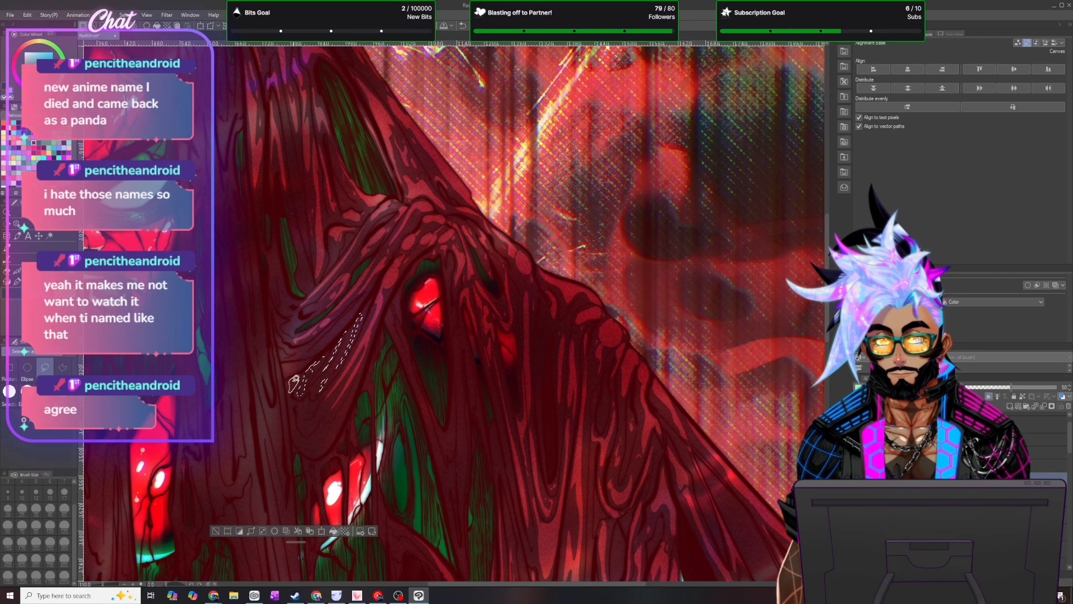
pyautogui.moveTo(302, 412)
pyautogui.mouseDown()
pyautogui.moveTo(306, 432)
pyautogui.moveTo(325, 411)
pyautogui.moveTo(310, 392)
pyautogui.moveTo(317, 408)
pyautogui.moveTo(316, 398)
pyautogui.mouseUp()
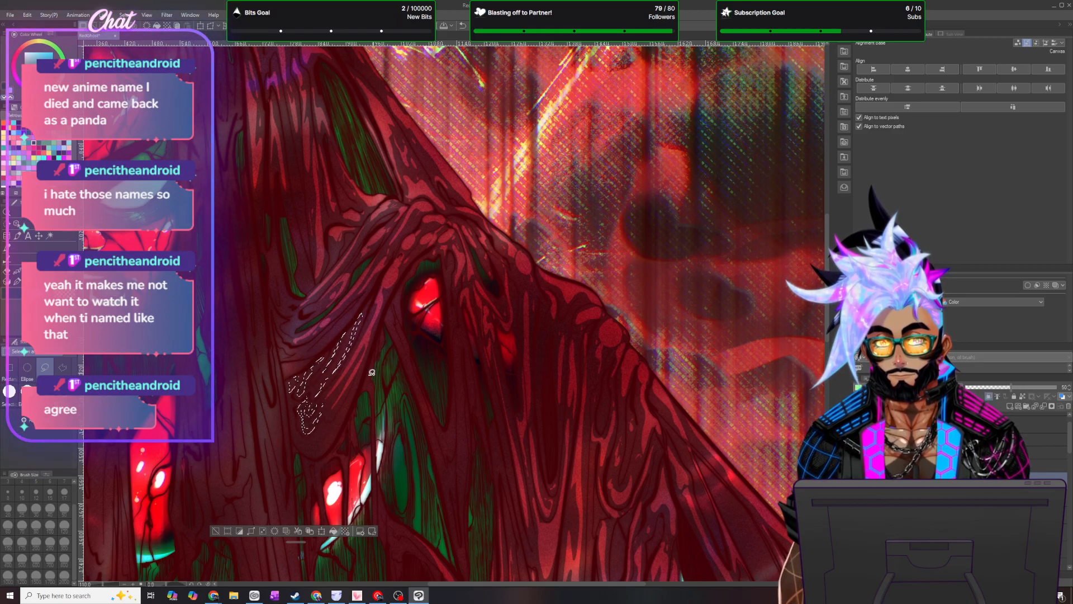
pyautogui.moveTo(340, 409); pyautogui.dragTo(327, 430)
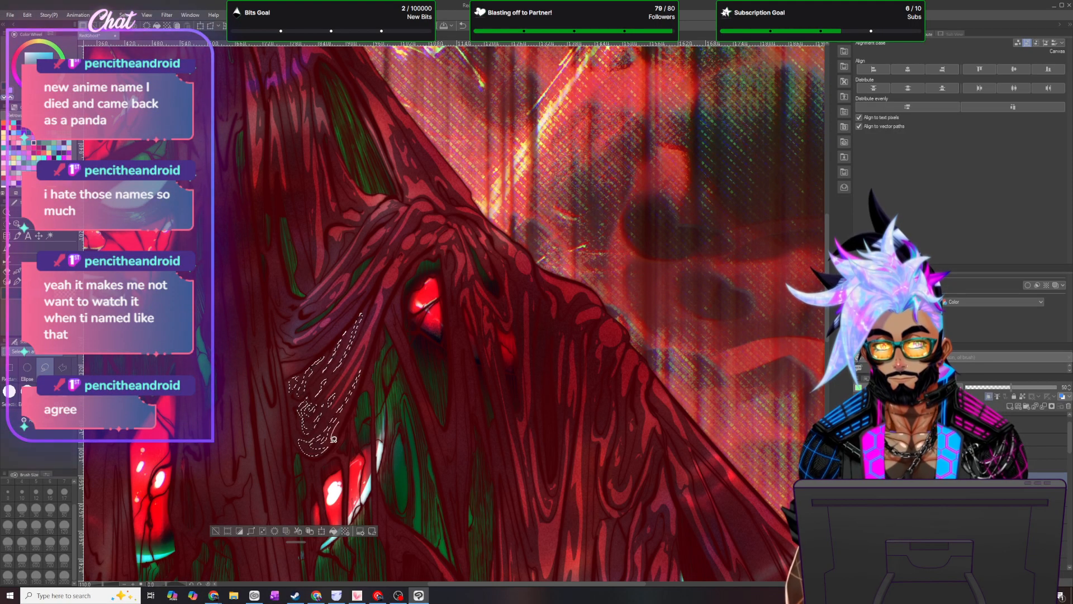
pyautogui.click(334, 531)
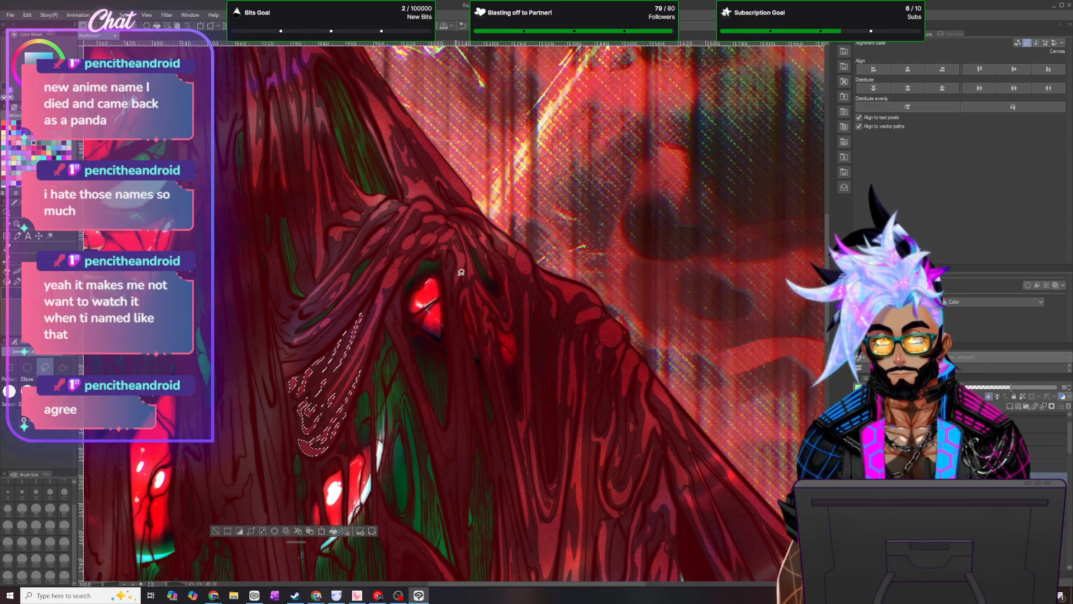
pyautogui.hotkey('ctrl', 'd')
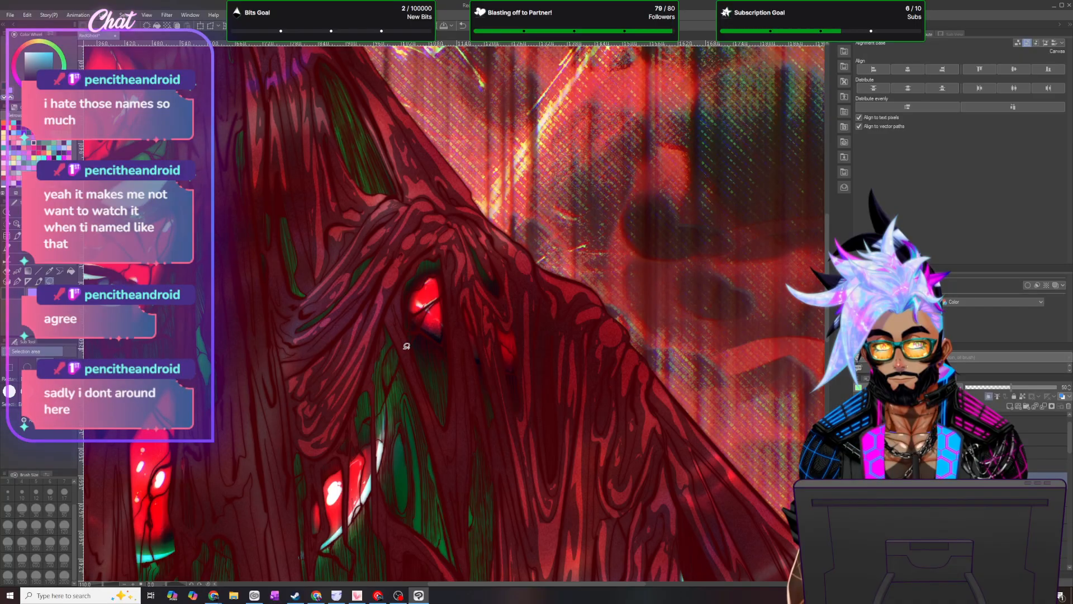
pyautogui.scroll(-5, 406, 346)
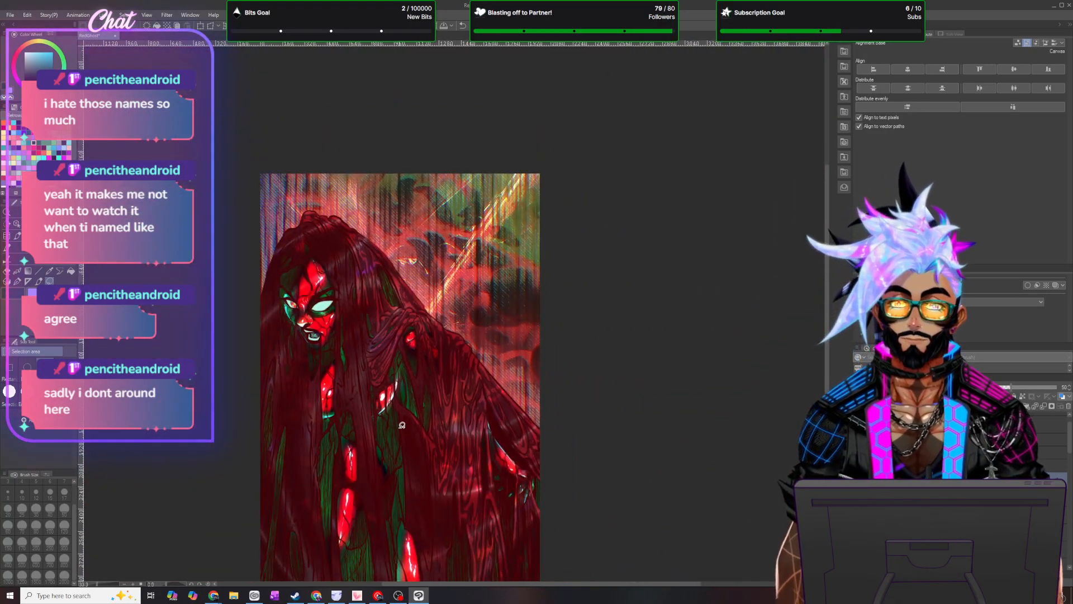
pyautogui.scroll(3, 396, 432)
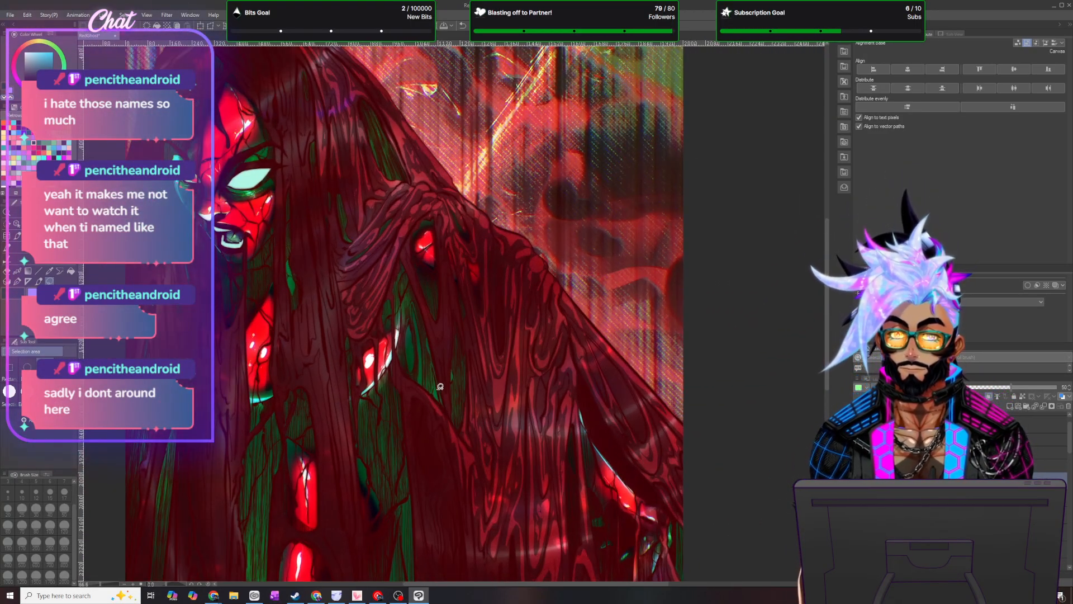
pyautogui.scroll(2, 464, 215)
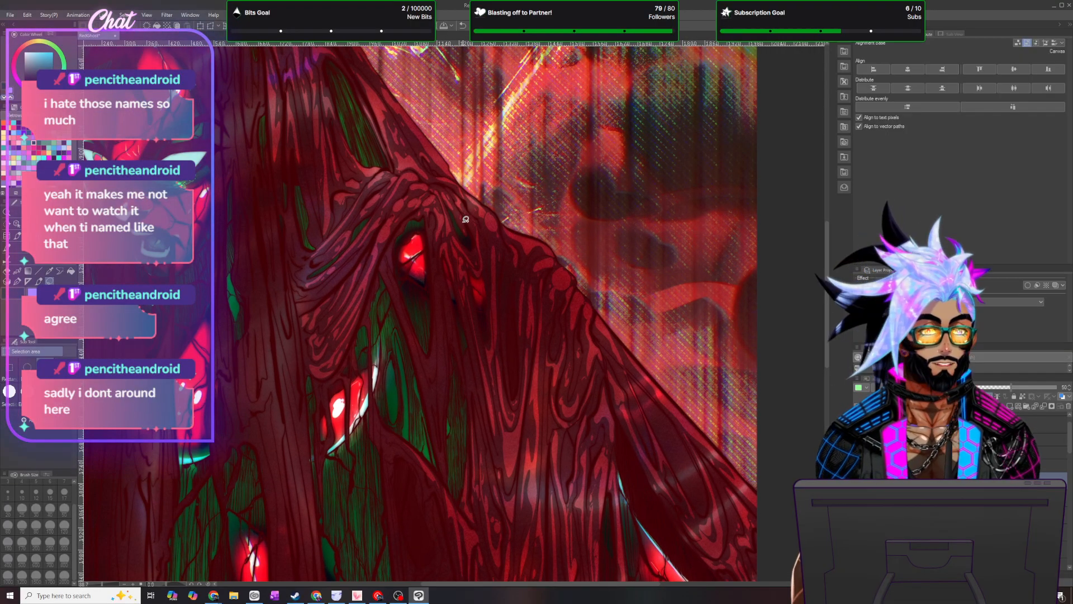
pyautogui.scroll(3, 462, 236)
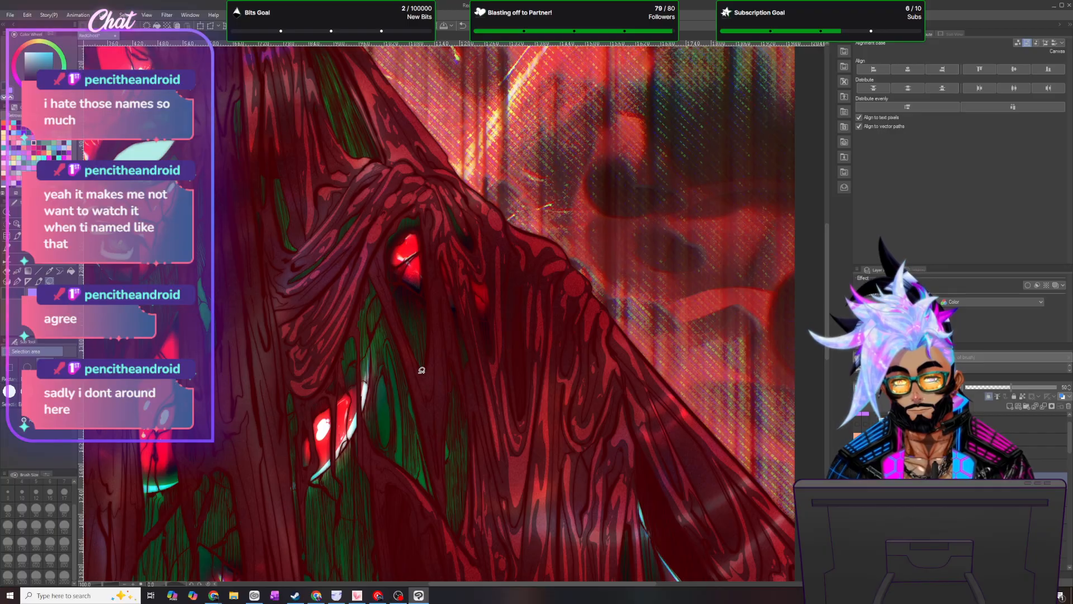
# - Lasso thin vertical highlights along the hanging strand directly below the red shoulder gap
pyautogui.moveTo(432, 359)
pyautogui.mouseDown()
pyautogui.moveTo(430, 335)
pyautogui.moveTo(433, 394)
pyautogui.mouseUp()
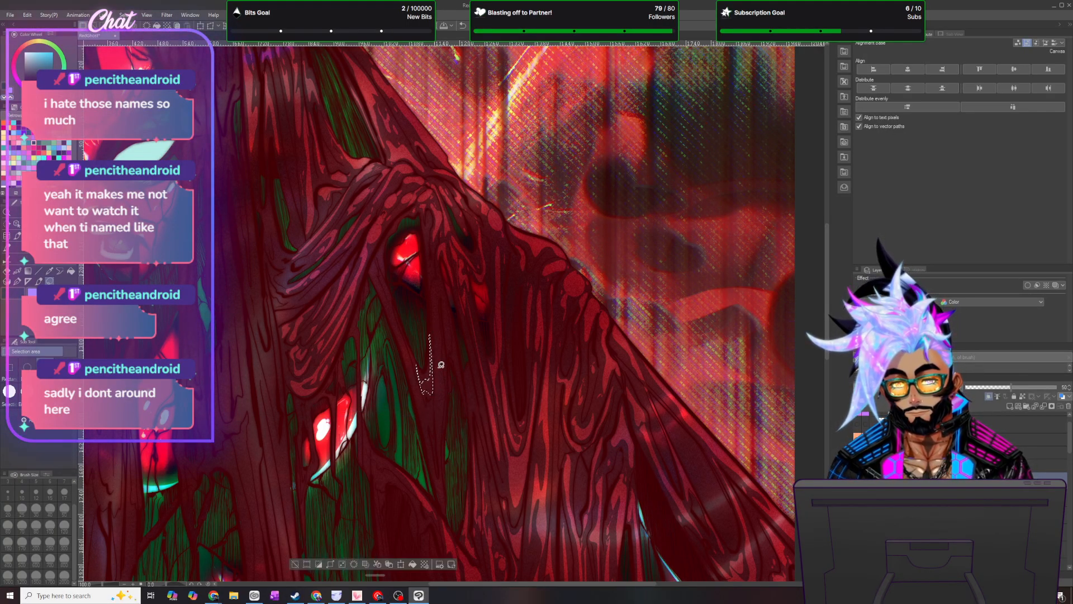
pyautogui.moveTo(442, 440); pyautogui.dragTo(438, 417)
pyautogui.moveTo(438, 365); pyautogui.dragTo(438, 353)
pyautogui.moveTo(432, 280)
pyautogui.mouseDown()
pyautogui.moveTo(437, 311)
pyautogui.moveTo(443, 277)
pyautogui.mouseUp()
pyautogui.moveTo(438, 315); pyautogui.dragTo(440, 315)
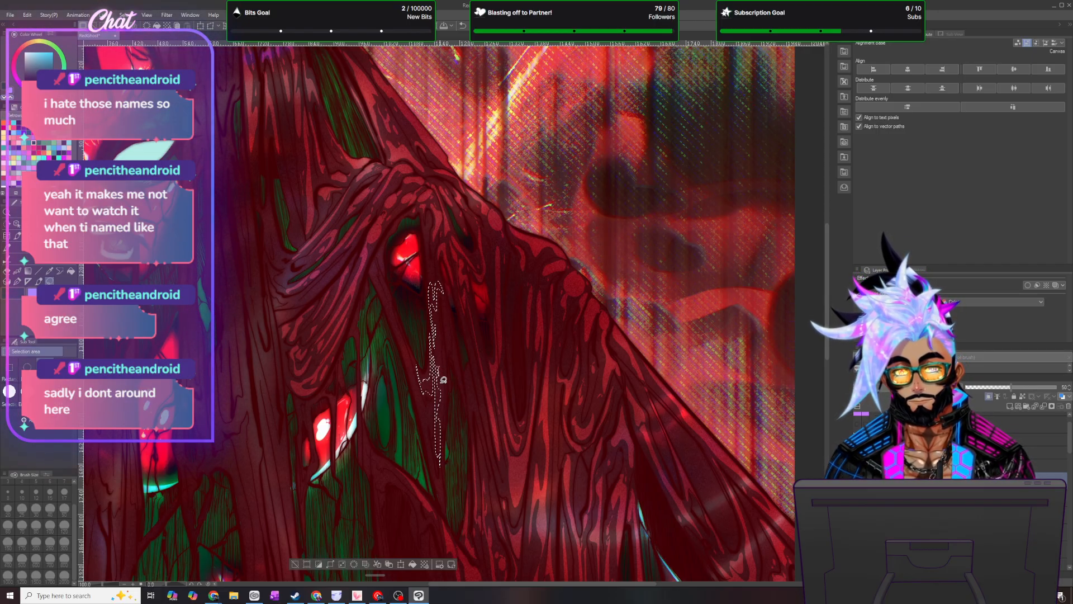
# - Add slivers running diagonally down the cloak beside that strand to the selection, lighten the selected areas, and deselect
pyautogui.moveTo(457, 364); pyautogui.dragTo(454, 364)
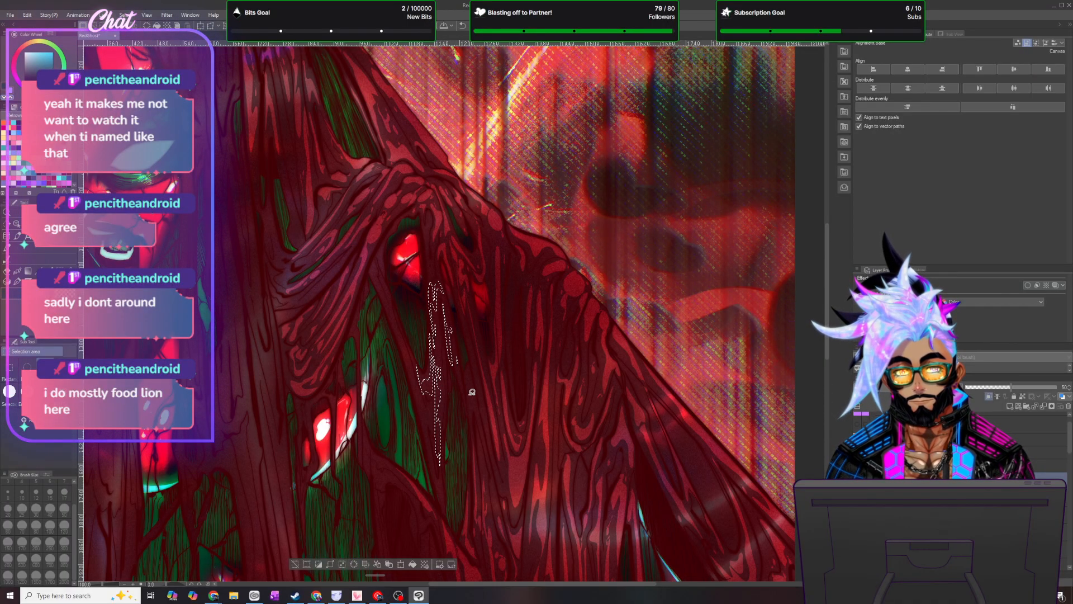
pyautogui.moveTo(481, 413); pyautogui.dragTo(469, 367)
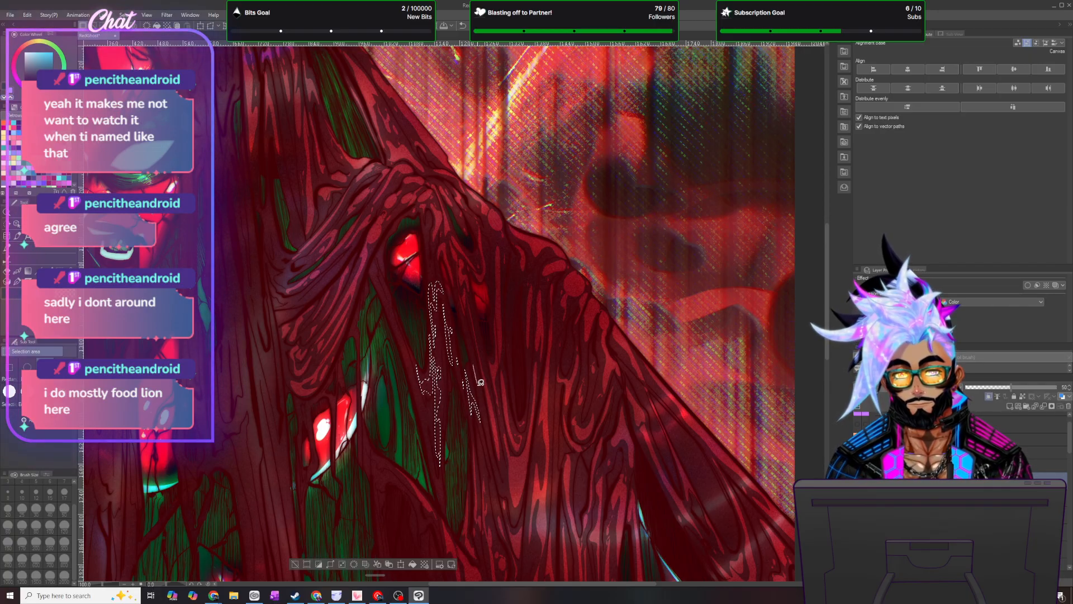
pyautogui.moveTo(485, 459); pyautogui.dragTo(489, 453)
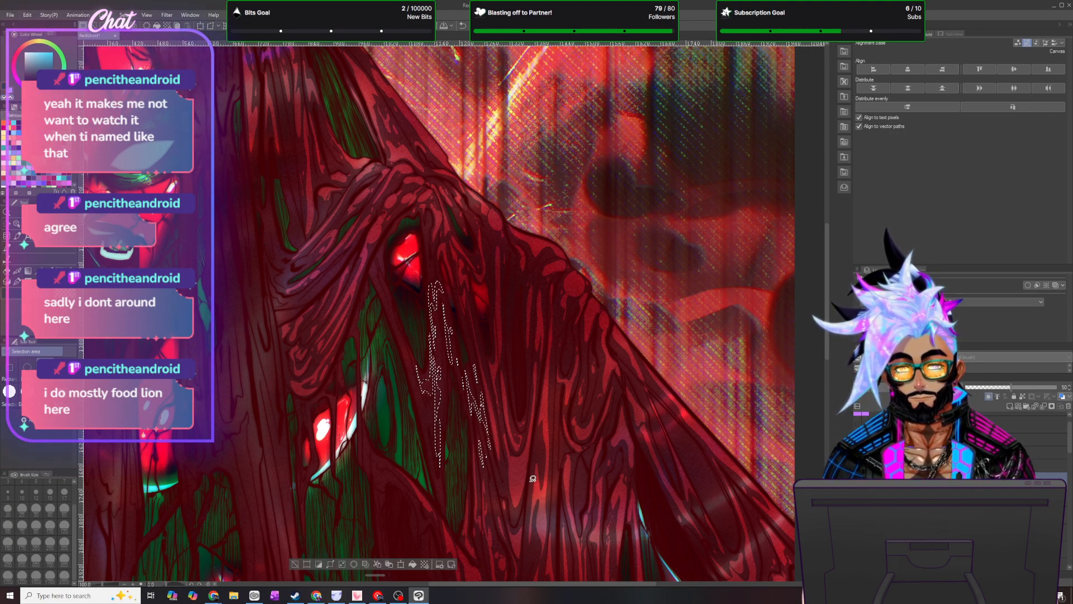
pyautogui.moveTo(499, 473)
pyautogui.mouseDown()
pyautogui.moveTo(505, 492)
pyautogui.moveTo(501, 475)
pyautogui.mouseUp()
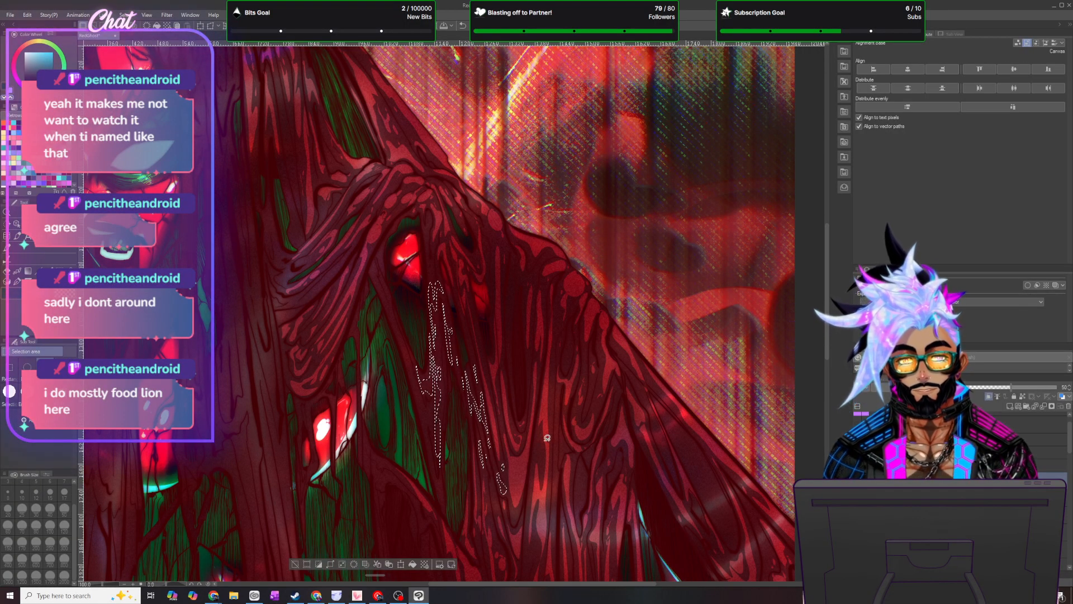
pyautogui.moveTo(515, 401)
pyautogui.mouseDown()
pyautogui.moveTo(512, 381)
pyautogui.moveTo(527, 383)
pyautogui.mouseUp()
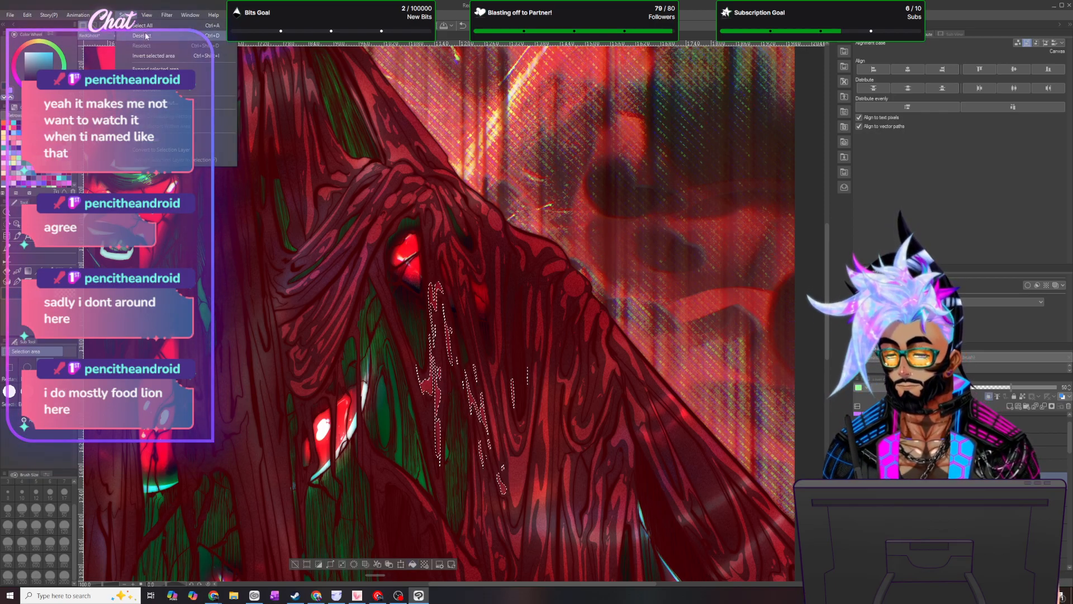
pyautogui.hotkey('ctrl', 'd')
# - Lasso the forked tip beside the red chest gap and the long thin strand above it, lighten both, and deselect
pyautogui.scroll(-1, 413, 279)
pyautogui.scroll(-5, 413, 279)
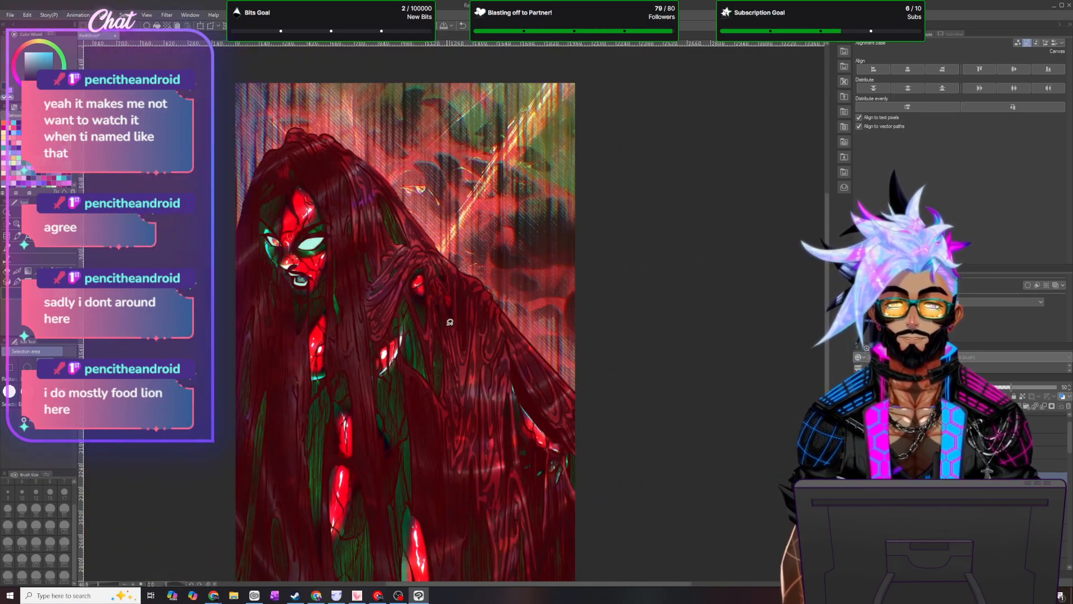
pyautogui.scroll(3, 446, 430)
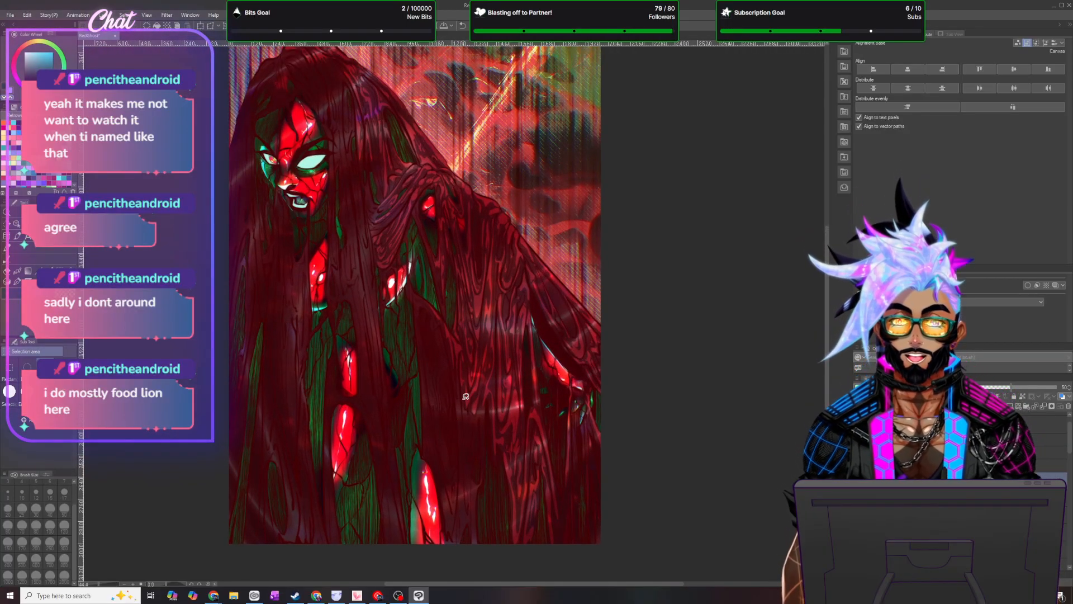
pyautogui.scroll(1, 465, 396)
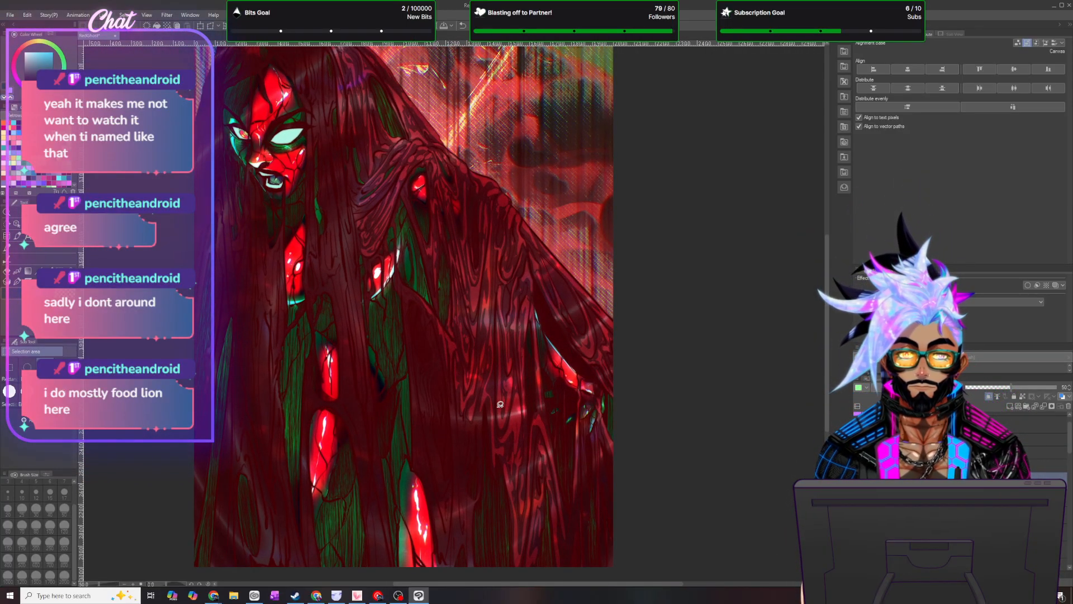
pyautogui.scroll(2, 504, 406)
pyautogui.scroll(-1, 482, 391)
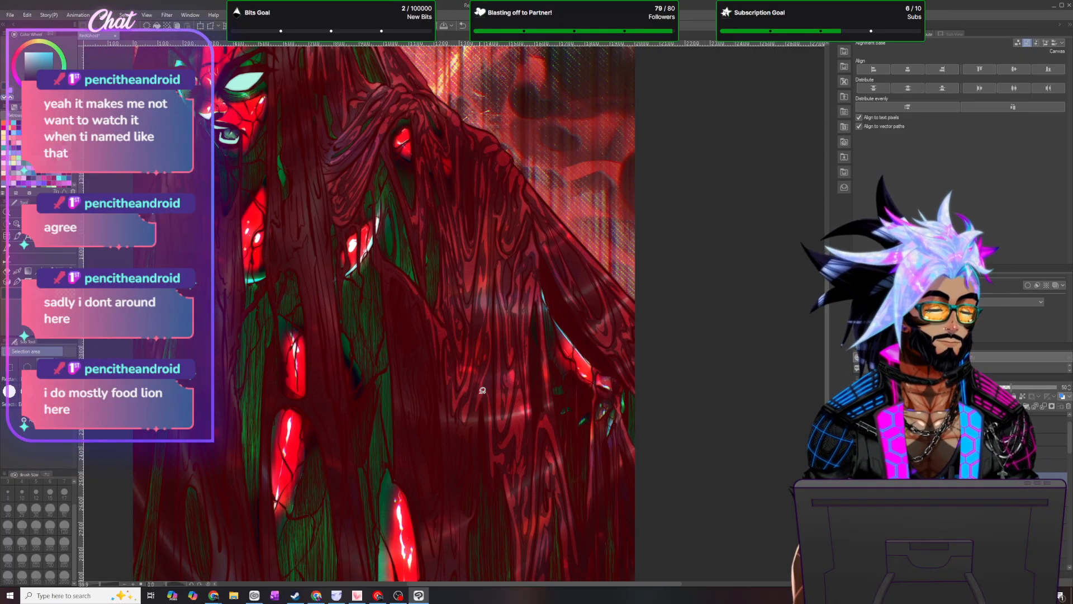
pyautogui.scroll(2, 482, 390)
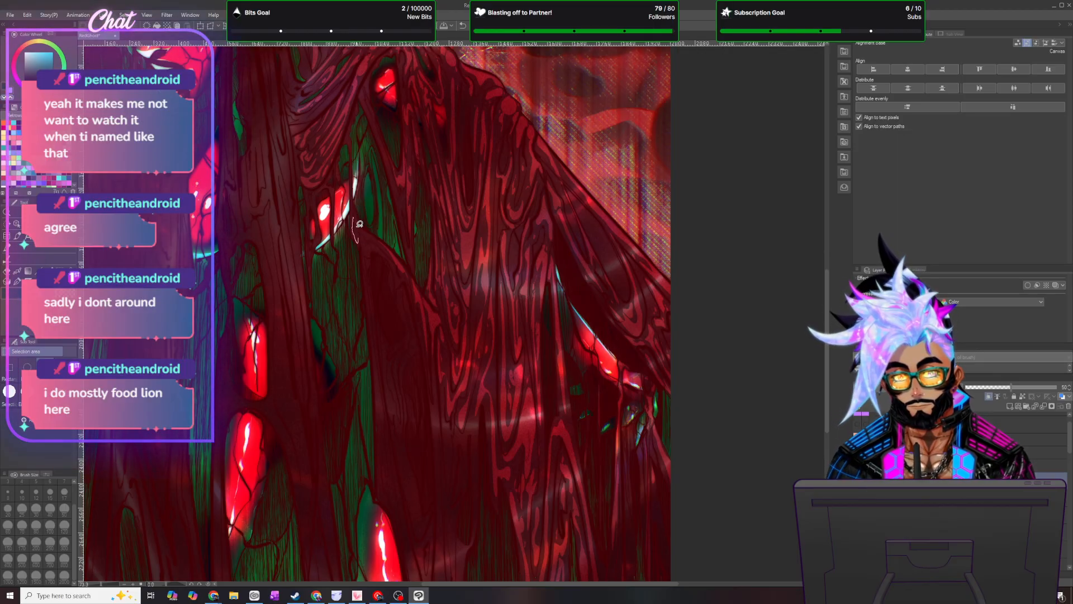
pyautogui.moveTo(357, 205); pyautogui.dragTo(358, 208)
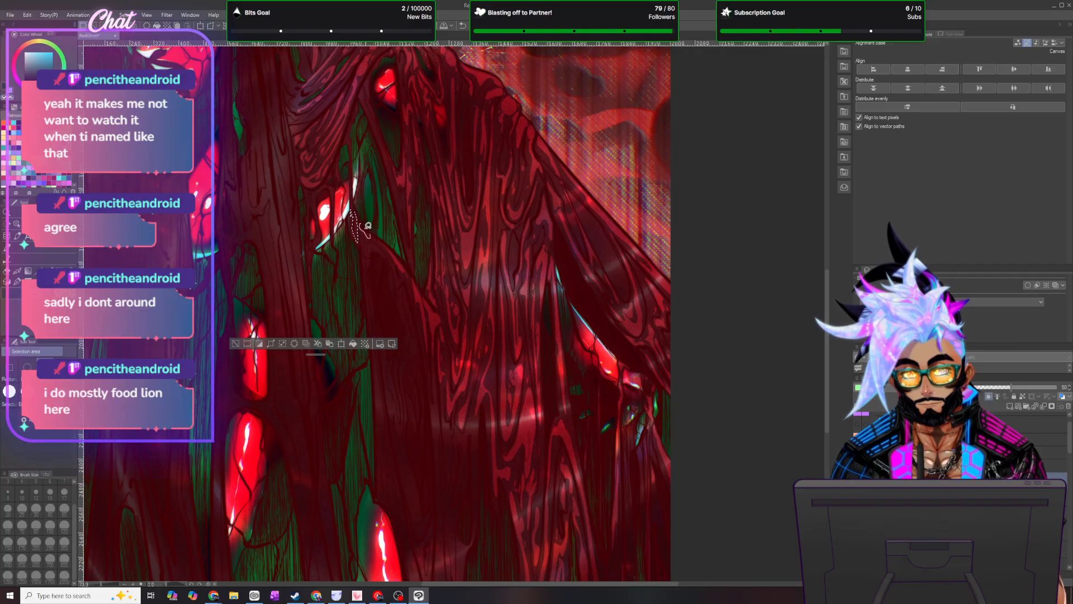
pyautogui.keyDown('shift'); pyautogui.moveTo(362, 224); pyautogui.dragTo(370, 233); pyautogui.keyUp('shift')
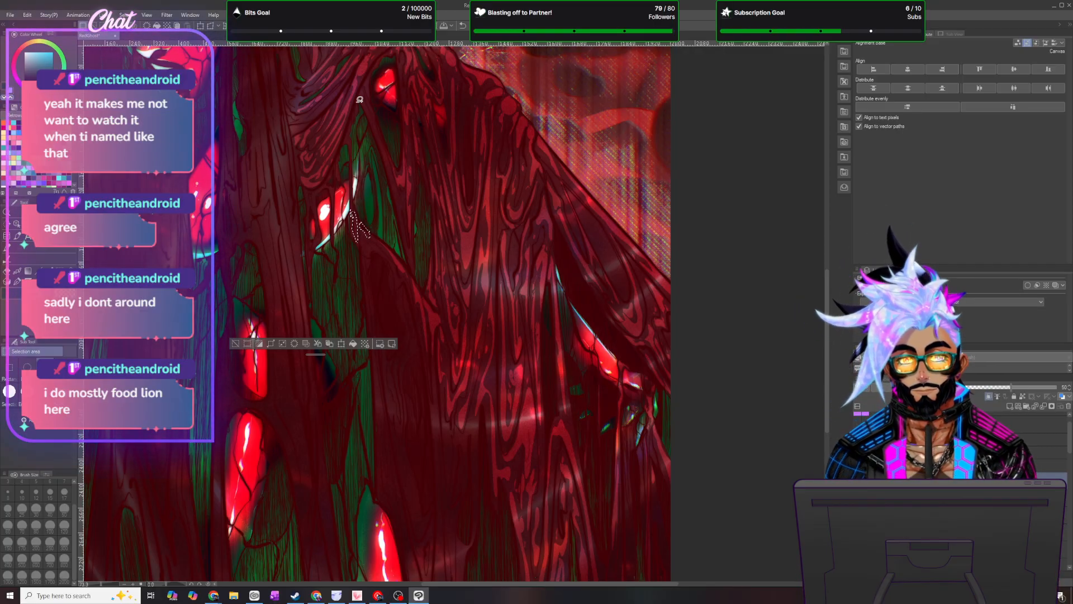
pyautogui.moveTo(367, 116)
pyautogui.mouseDown()
pyautogui.moveTo(415, 263)
pyautogui.moveTo(368, 111)
pyautogui.moveTo(373, 90)
pyautogui.moveTo(367, 106)
pyautogui.moveTo(375, 66)
pyautogui.mouseUp()
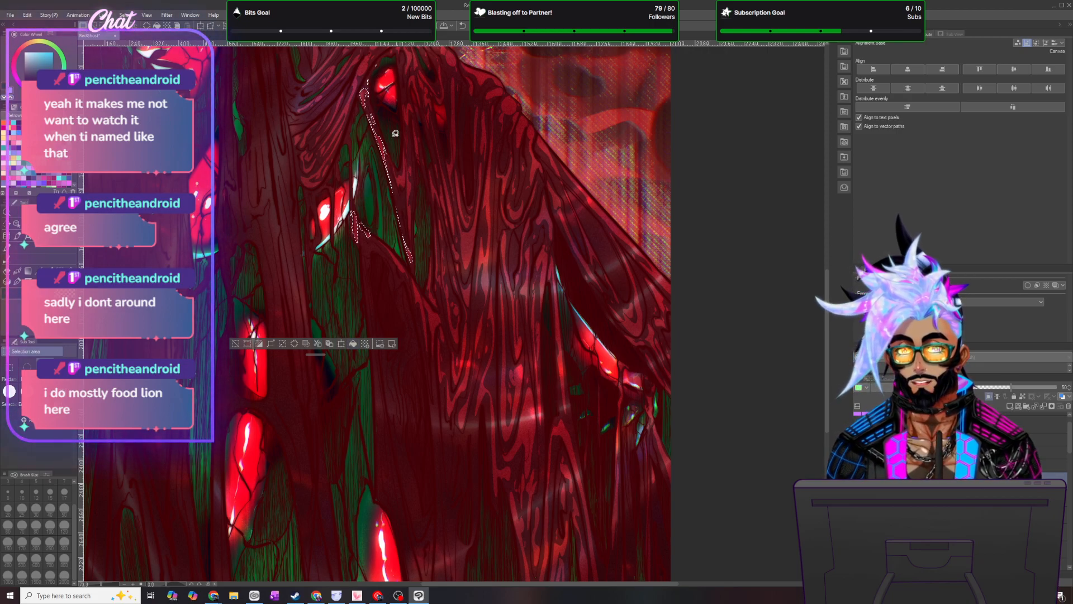
pyautogui.hotkey('ctrl', 'd')
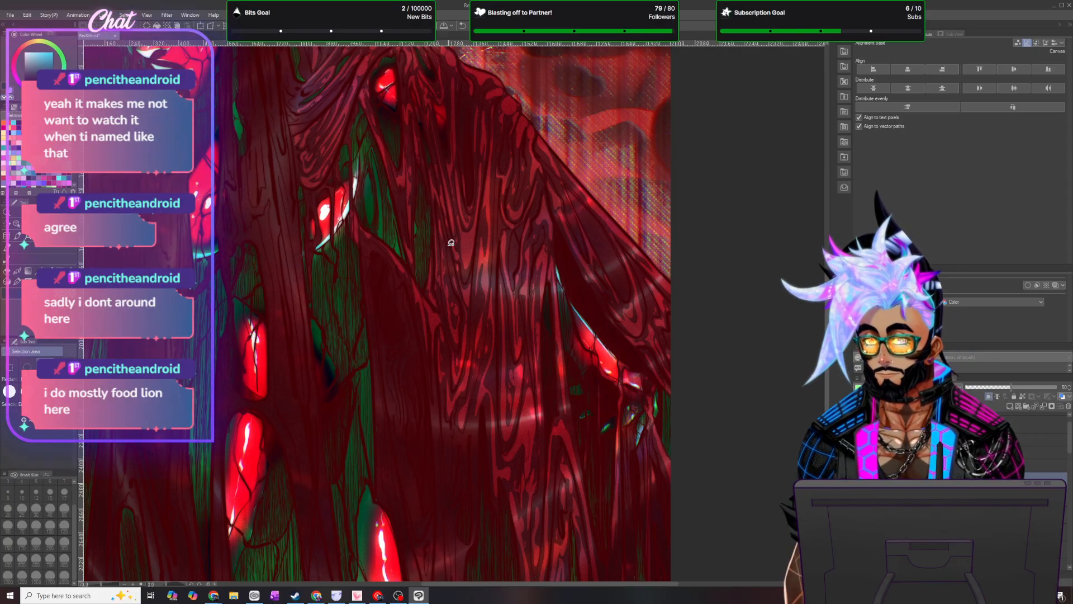
# - Lasso long thin highlights down the inner edge and along the upper fold of the cloak panel below the red chest gap
pyautogui.scroll(1, 444, 260)
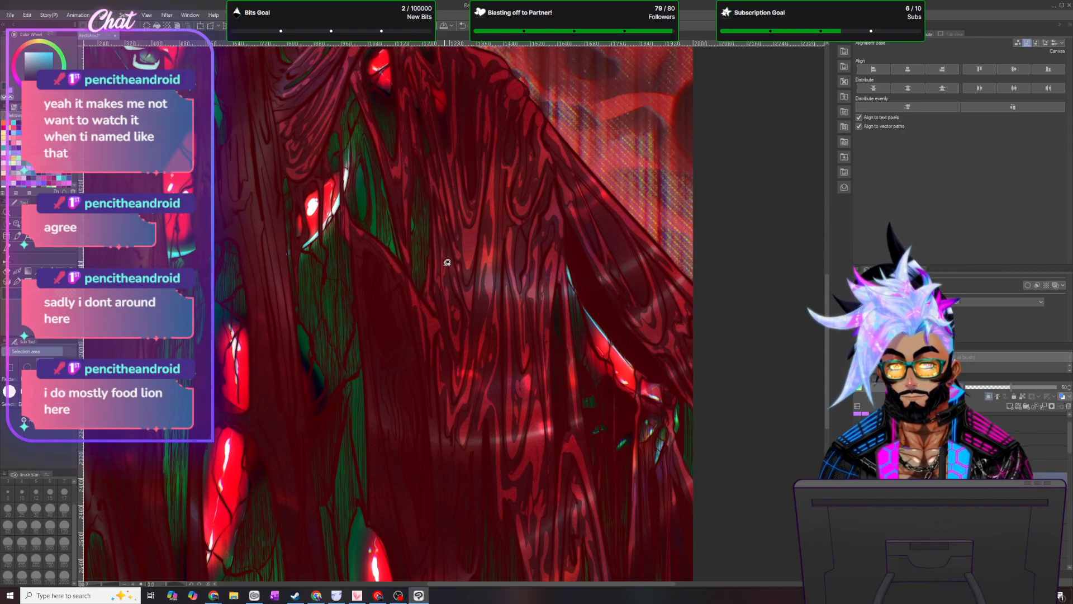
pyautogui.moveTo(370, 249)
pyautogui.mouseDown()
pyautogui.moveTo(304, 443)
pyautogui.moveTo(190, 480)
pyautogui.mouseUp()
pyautogui.moveTo(381, 252); pyautogui.dragTo(404, 286)
pyautogui.moveTo(353, 234)
pyautogui.mouseDown()
pyautogui.moveTo(373, 521)
pyautogui.moveTo(397, 555)
pyautogui.moveTo(401, 542)
pyautogui.moveTo(376, 511)
pyautogui.moveTo(356, 227)
pyautogui.mouseUp()
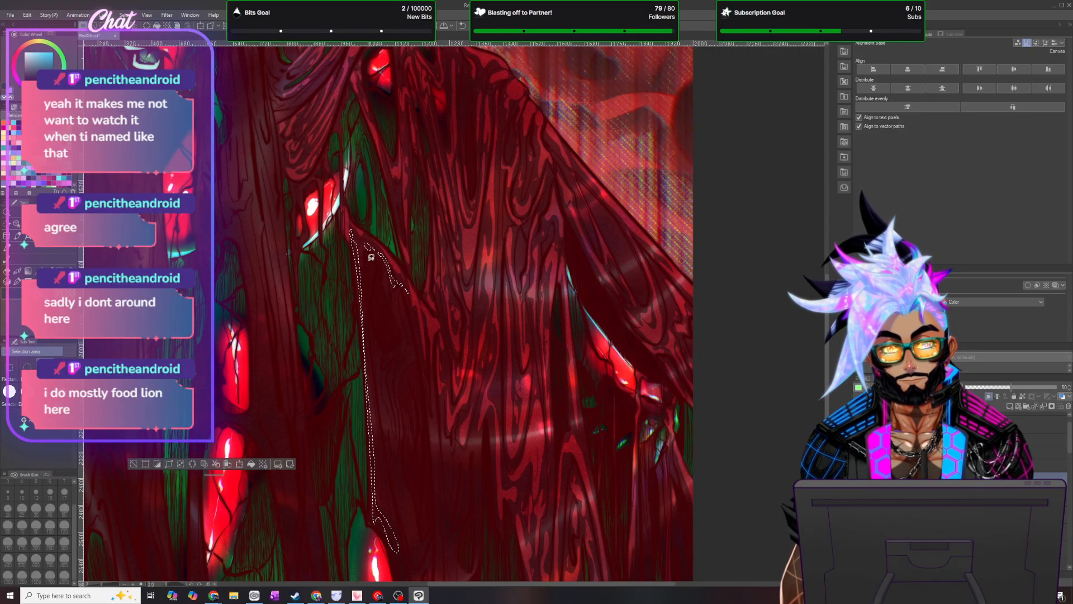
pyautogui.moveTo(370, 281)
pyautogui.mouseDown()
pyautogui.moveTo(384, 426)
pyautogui.moveTo(390, 414)
pyautogui.mouseUp()
pyautogui.moveTo(371, 301); pyautogui.dragTo(373, 255)
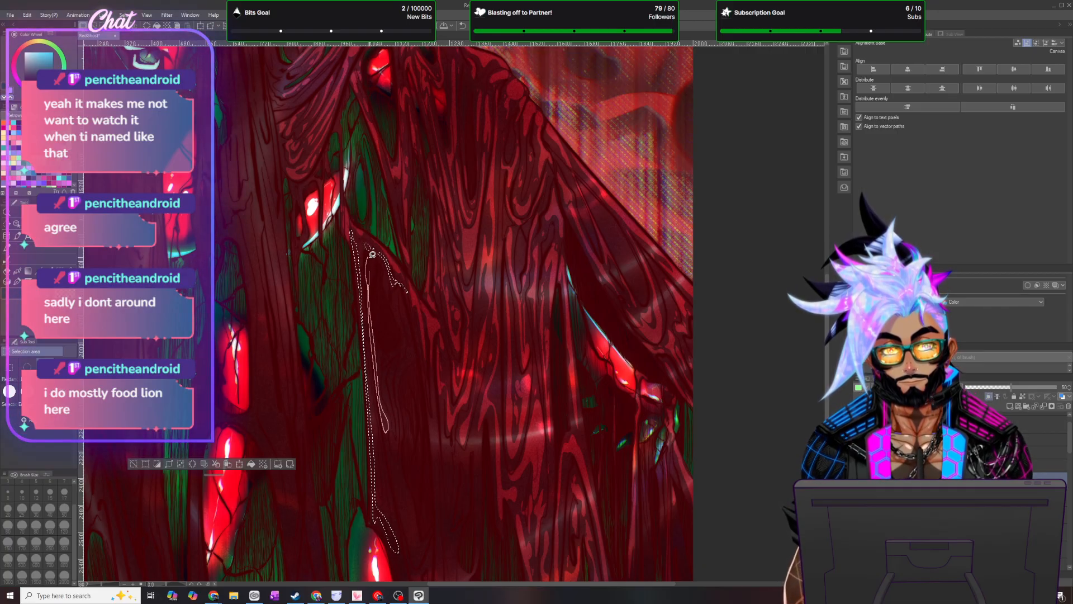
# - Add short drips under the panel's upper fold and a vertical sliver along its opposite side to the selection
pyautogui.moveTo(392, 289); pyautogui.dragTo(400, 316)
pyautogui.moveTo(392, 277); pyautogui.dragTo(401, 293)
pyautogui.moveTo(411, 350); pyautogui.dragTo(404, 289)
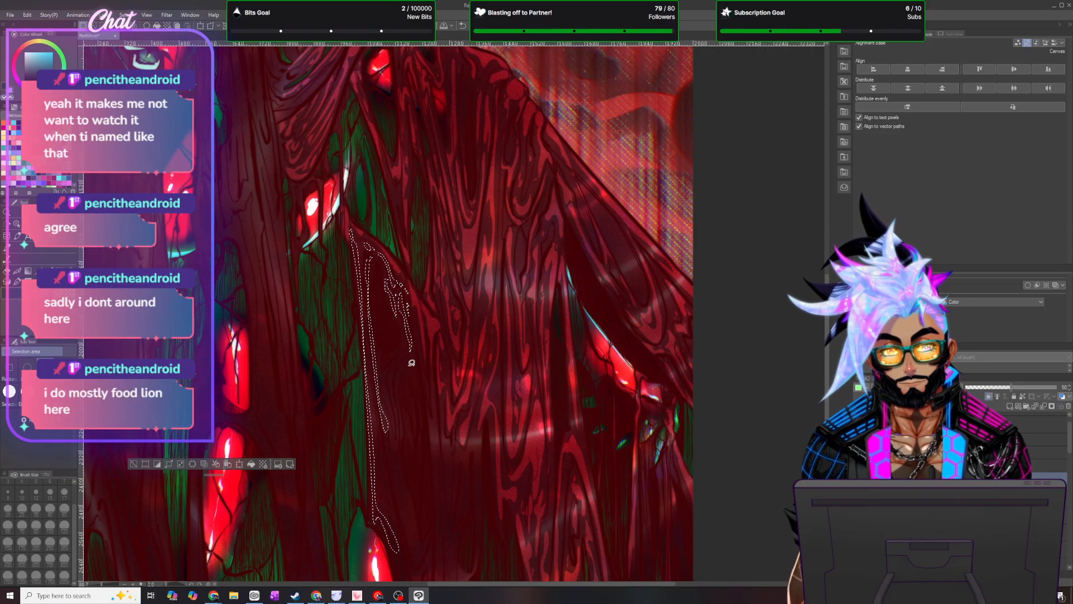
pyautogui.moveTo(426, 436); pyautogui.dragTo(408, 438)
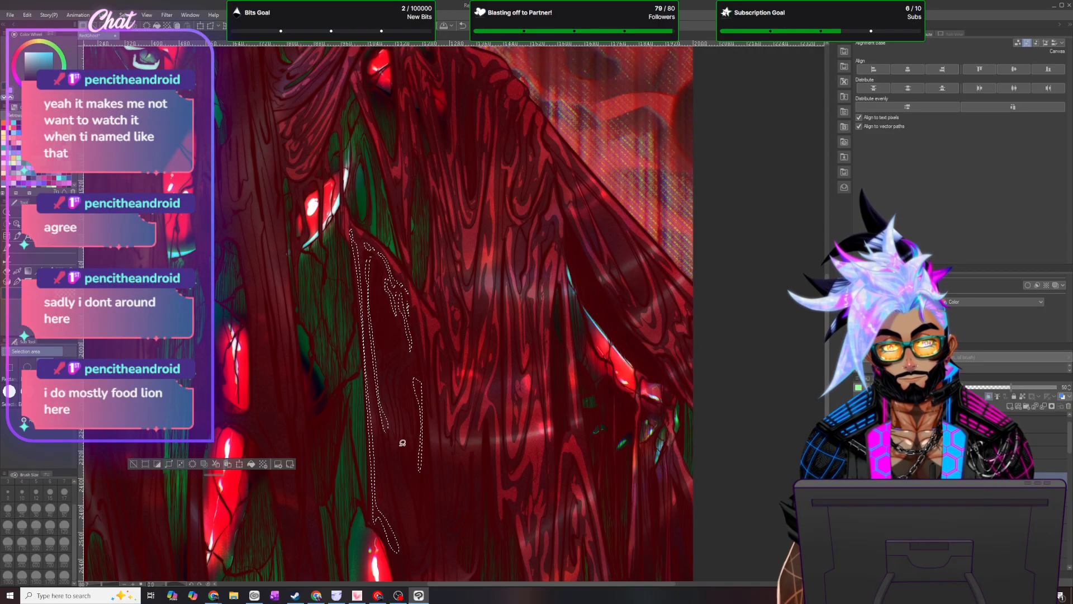
# - Add curved wood-grain highlights through the middle of the cloak panel to the selection, lighten them all, and deselect
pyautogui.moveTo(389, 373); pyautogui.dragTo(392, 385)
pyautogui.moveTo(400, 430); pyautogui.dragTo(390, 447)
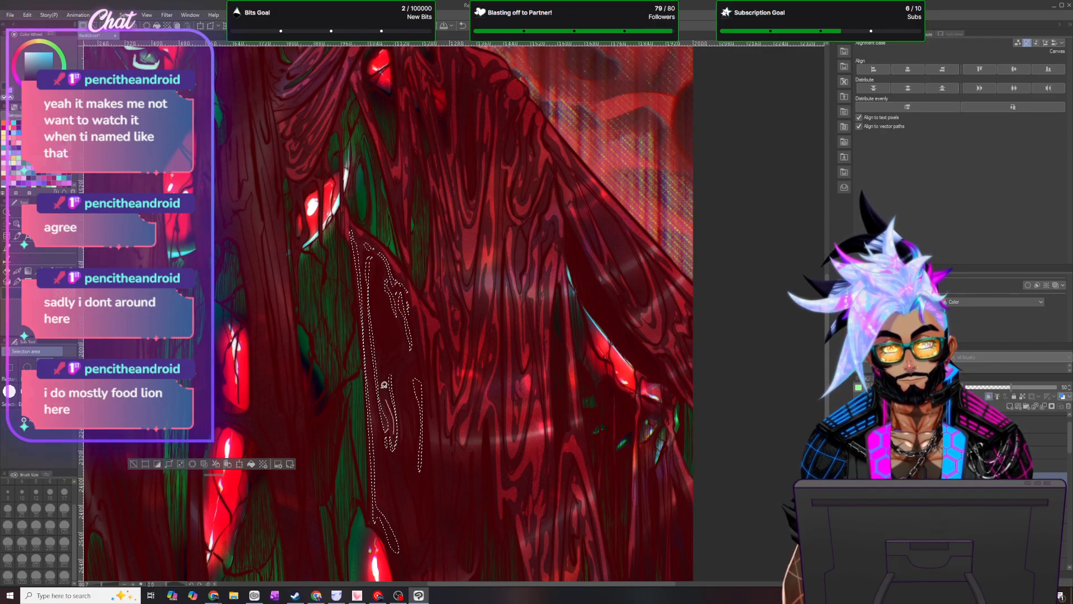
pyautogui.moveTo(383, 329); pyautogui.dragTo(398, 422)
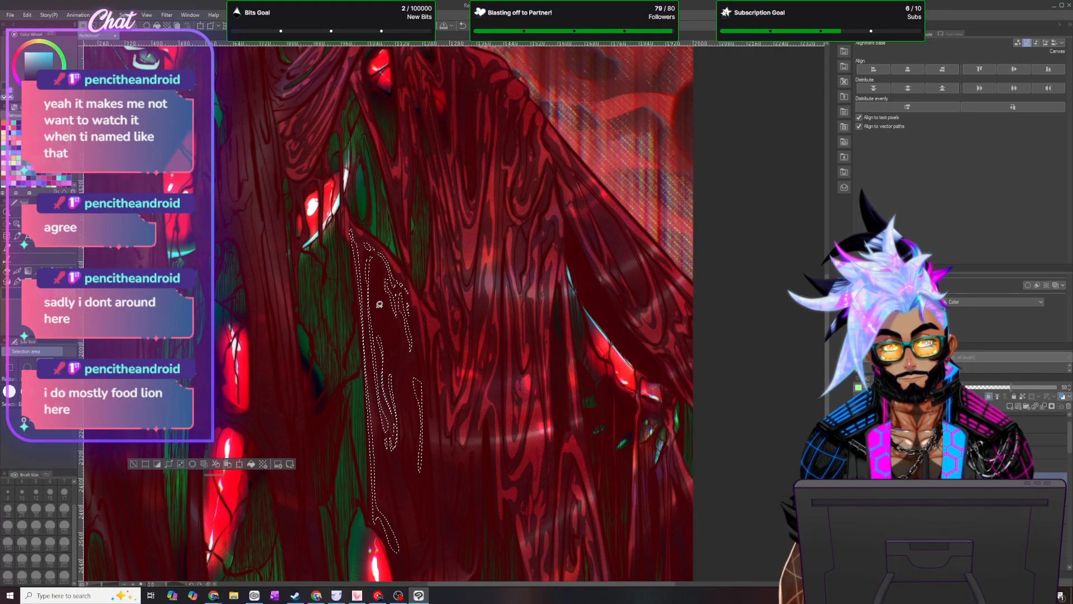
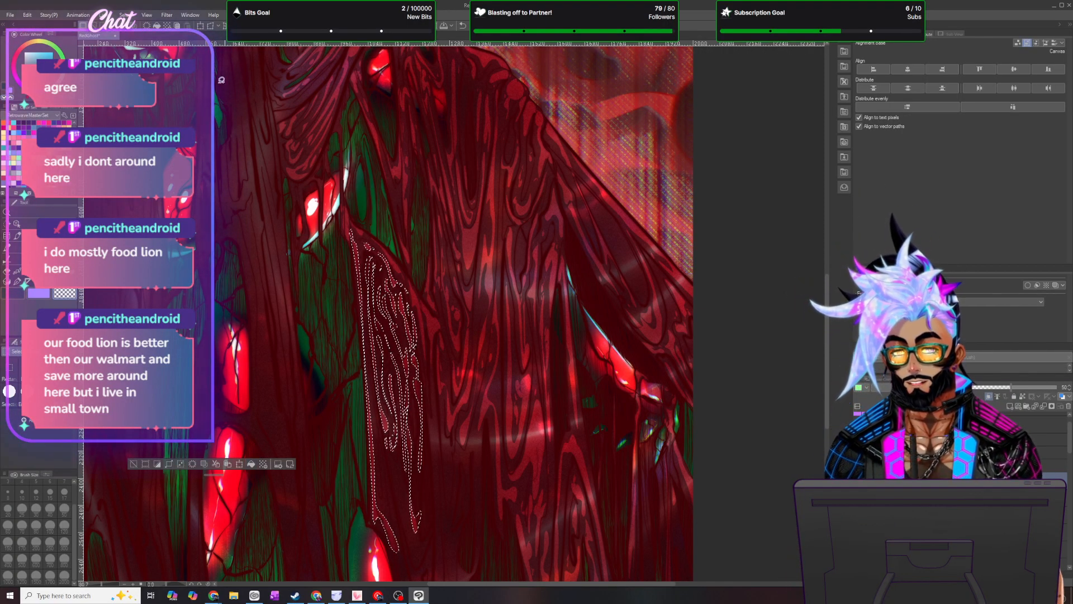
pyautogui.hotkey('ctrl', 'd')
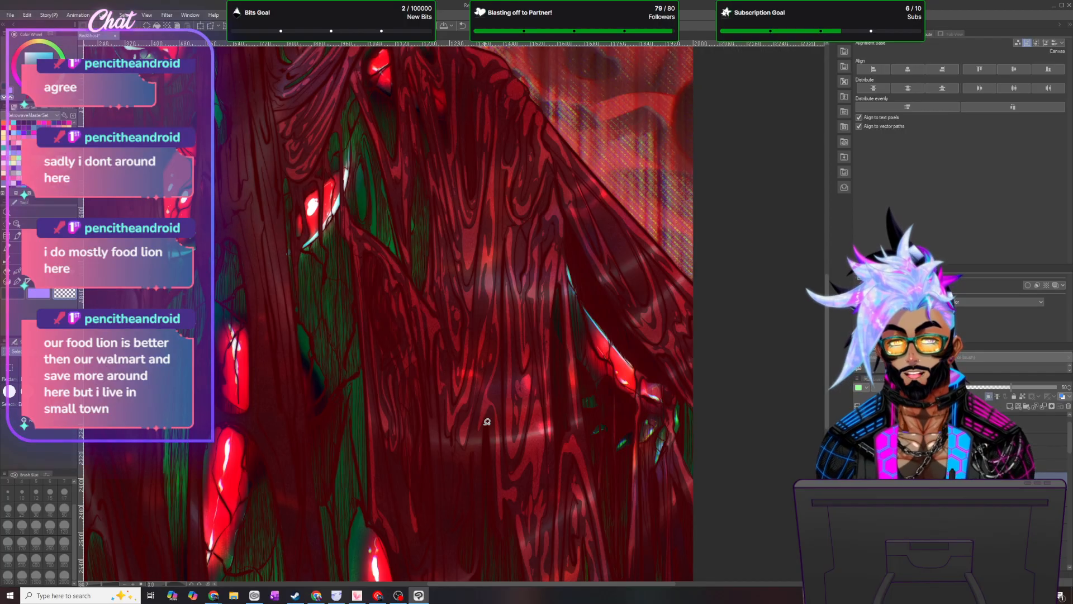
# - Lasso a jagged group of thin vertical highlights in the dark lower cloak beside the panel, lighten them, and deselect
pyautogui.scroll(-5, 485, 433)
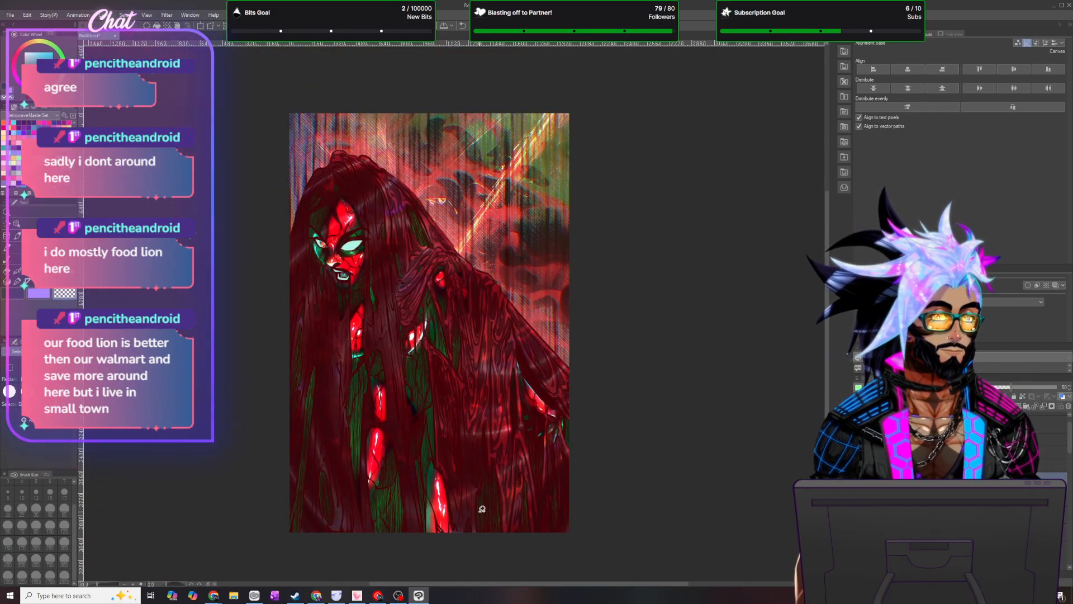
pyautogui.scroll(5, 475, 517)
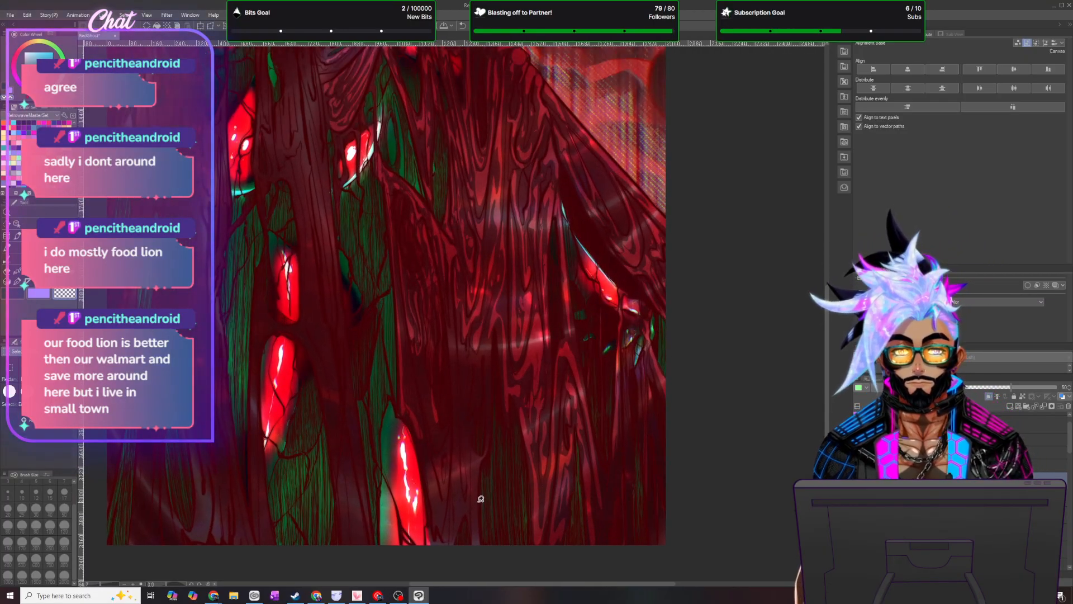
pyautogui.moveTo(444, 243)
pyautogui.mouseDown()
pyautogui.moveTo(454, 407)
pyautogui.moveTo(438, 271)
pyautogui.mouseUp()
pyautogui.moveTo(451, 340); pyautogui.dragTo(443, 244)
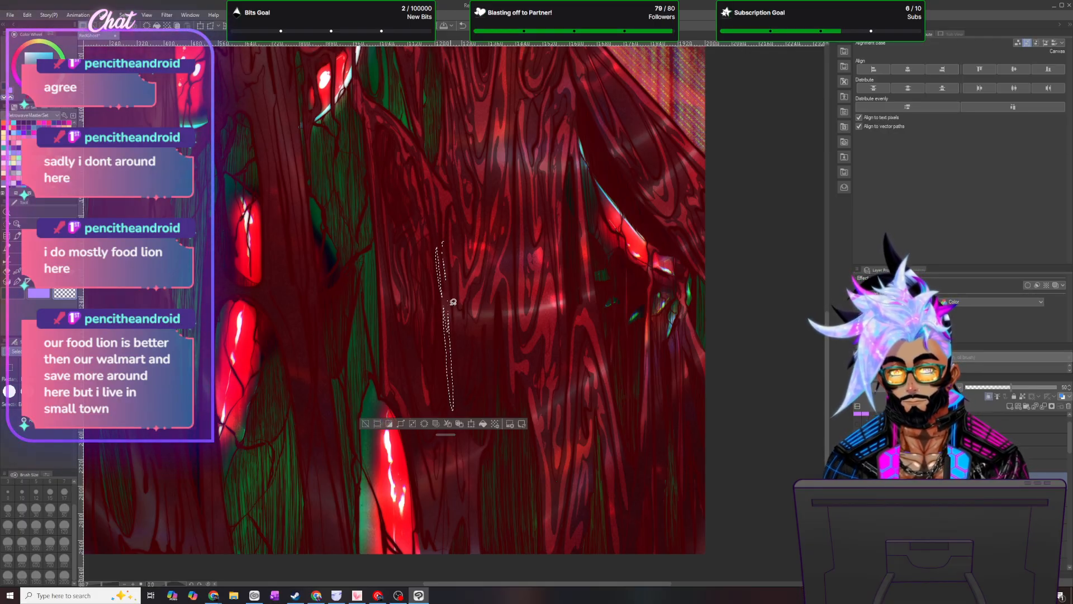
pyautogui.moveTo(471, 347); pyautogui.dragTo(462, 329)
pyautogui.moveTo(458, 286); pyautogui.dragTo(455, 302)
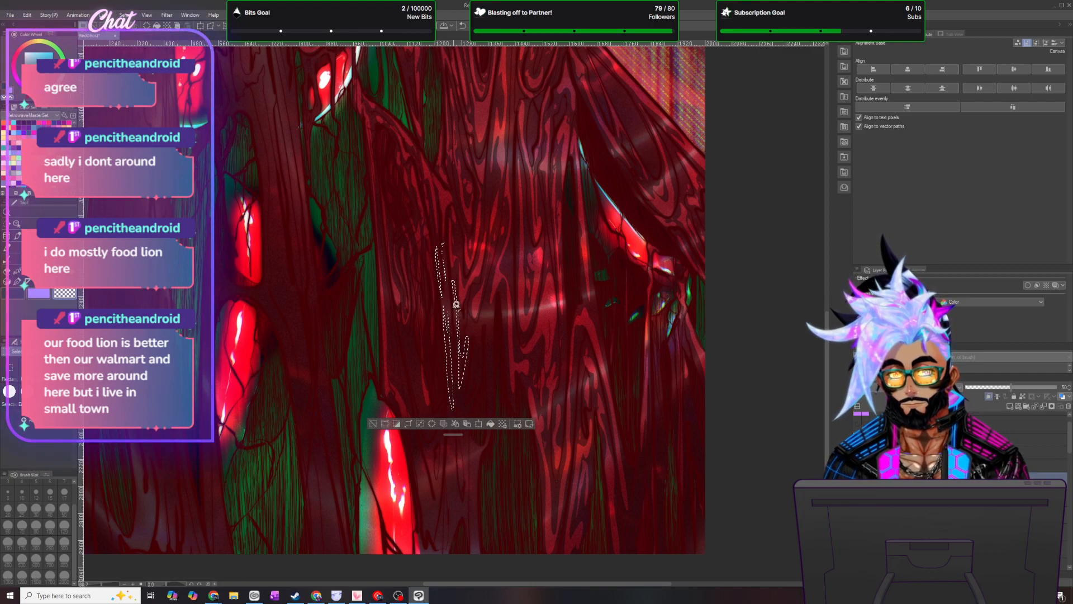
pyautogui.moveTo(470, 338)
pyautogui.mouseDown()
pyautogui.moveTo(485, 319)
pyautogui.moveTo(470, 314)
pyautogui.moveTo(482, 310)
pyautogui.moveTo(490, 353)
pyautogui.moveTo(490, 276)
pyautogui.mouseUp()
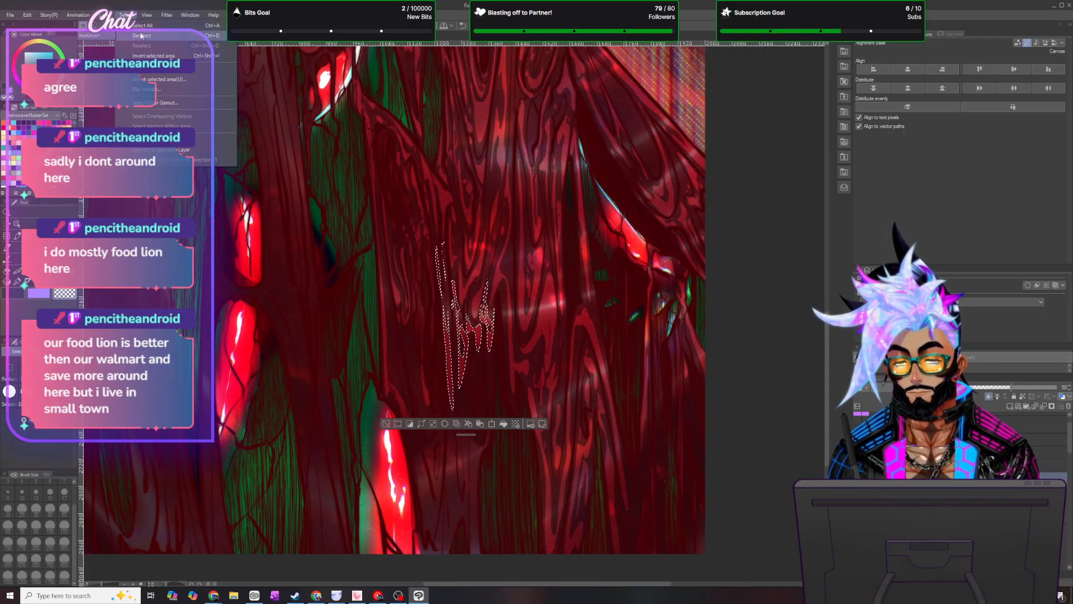
pyautogui.hotkey('ctrl', 'd')
# - Lasso thin vertical slivers and a curved drip in the lower cloak above the lowest red gap, lighten them, and deselect
pyautogui.scroll(-3, 507, 422)
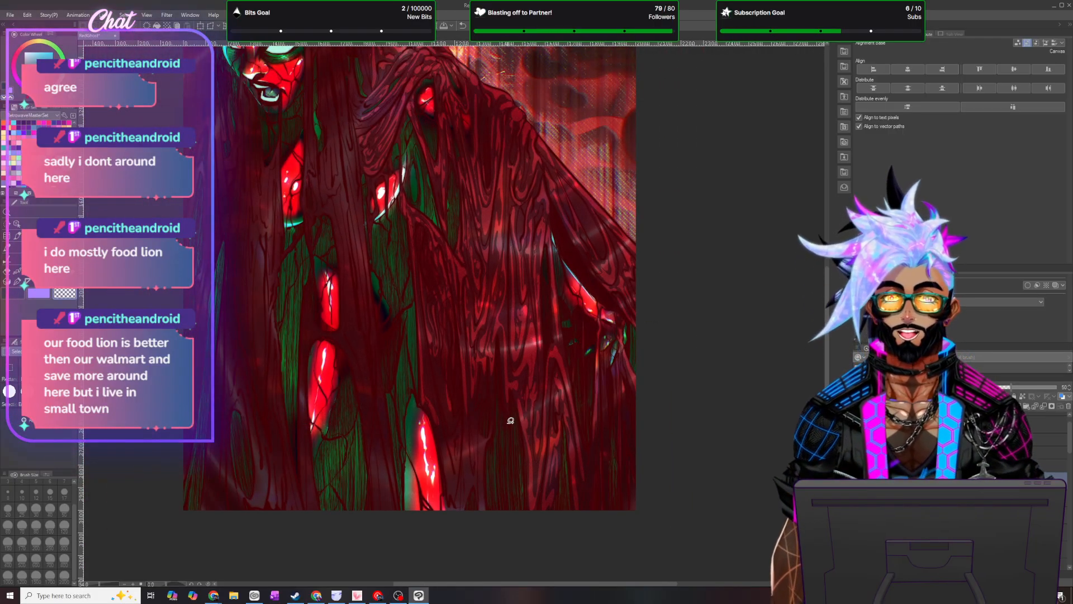
pyautogui.scroll(5, 526, 426)
pyautogui.scroll(-2, 526, 425)
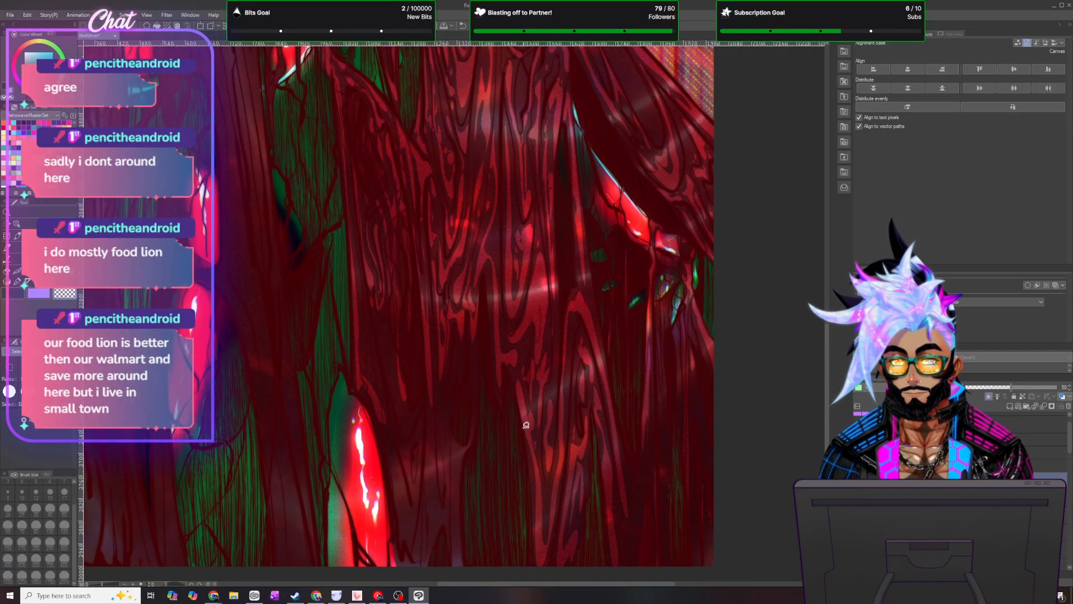
pyautogui.moveTo(375, 316)
pyautogui.mouseDown()
pyautogui.moveTo(397, 437)
pyautogui.moveTo(408, 440)
pyautogui.moveTo(420, 406)
pyautogui.moveTo(406, 425)
pyautogui.moveTo(395, 377)
pyautogui.mouseUp()
pyautogui.moveTo(386, 348)
pyautogui.mouseDown()
pyautogui.moveTo(379, 311)
pyautogui.moveTo(391, 369)
pyautogui.moveTo(387, 314)
pyautogui.mouseUp()
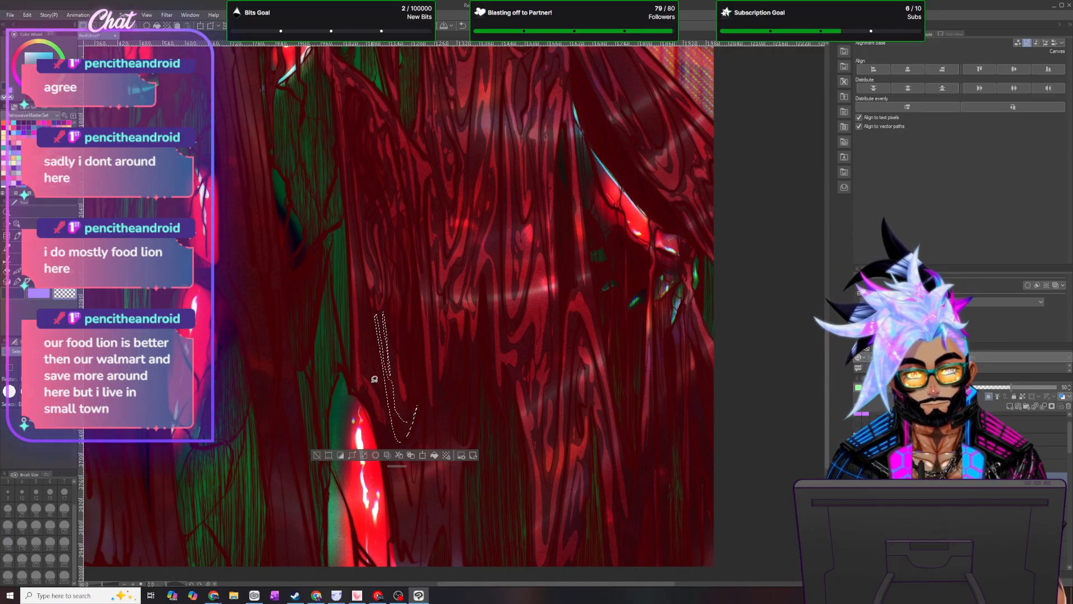
pyautogui.moveTo(365, 356)
pyautogui.mouseDown()
pyautogui.moveTo(373, 386)
pyautogui.moveTo(360, 352)
pyautogui.mouseUp()
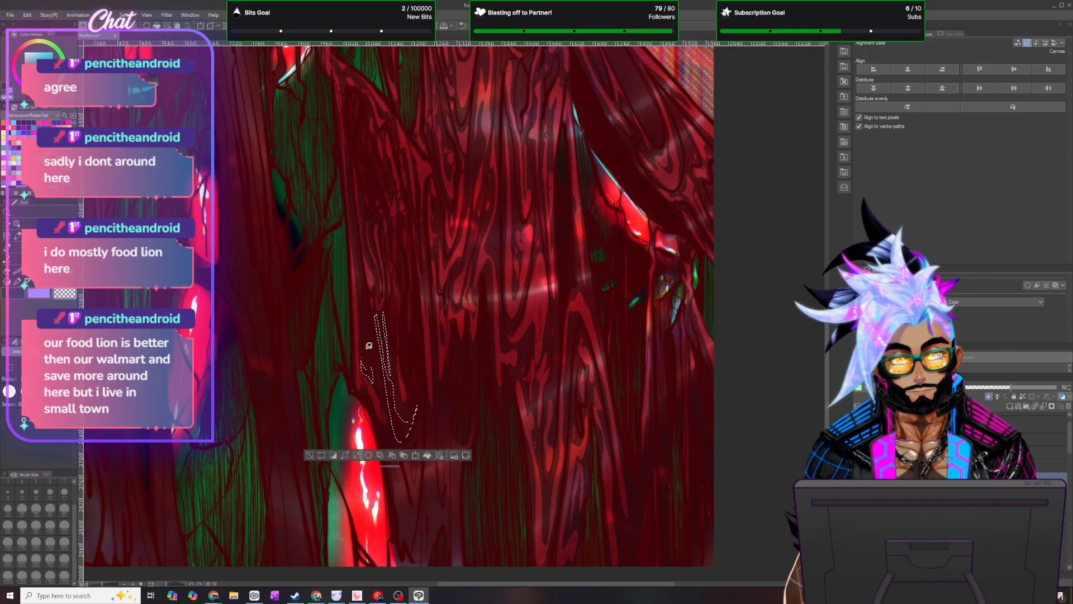
pyautogui.moveTo(359, 282); pyautogui.dragTo(358, 278)
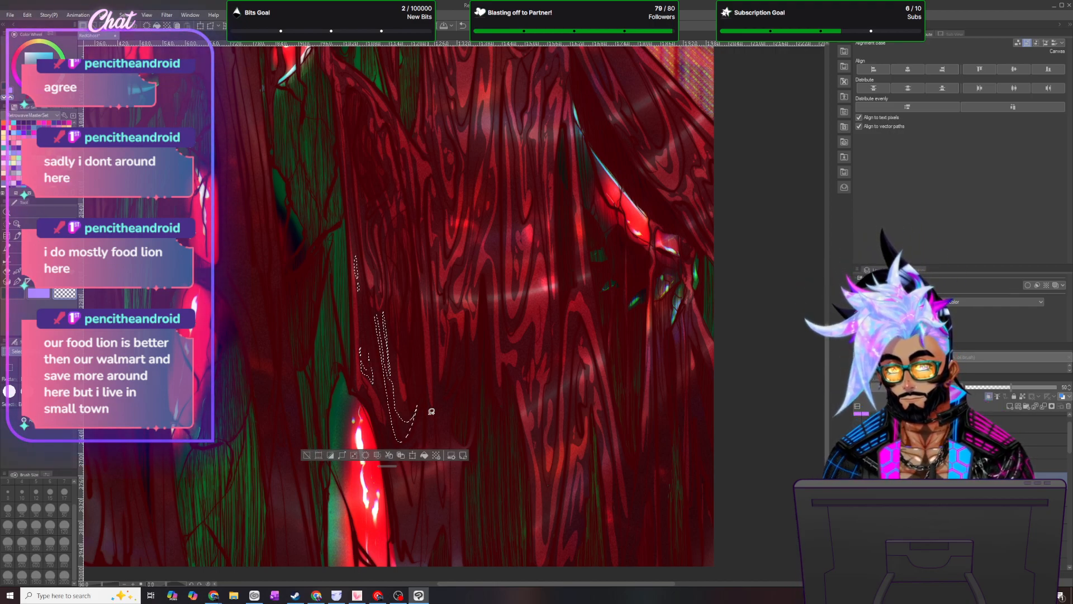
pyautogui.moveTo(414, 374)
pyautogui.mouseDown()
pyautogui.moveTo(417, 350)
pyautogui.moveTo(428, 416)
pyautogui.moveTo(412, 347)
pyautogui.moveTo(419, 411)
pyautogui.mouseUp()
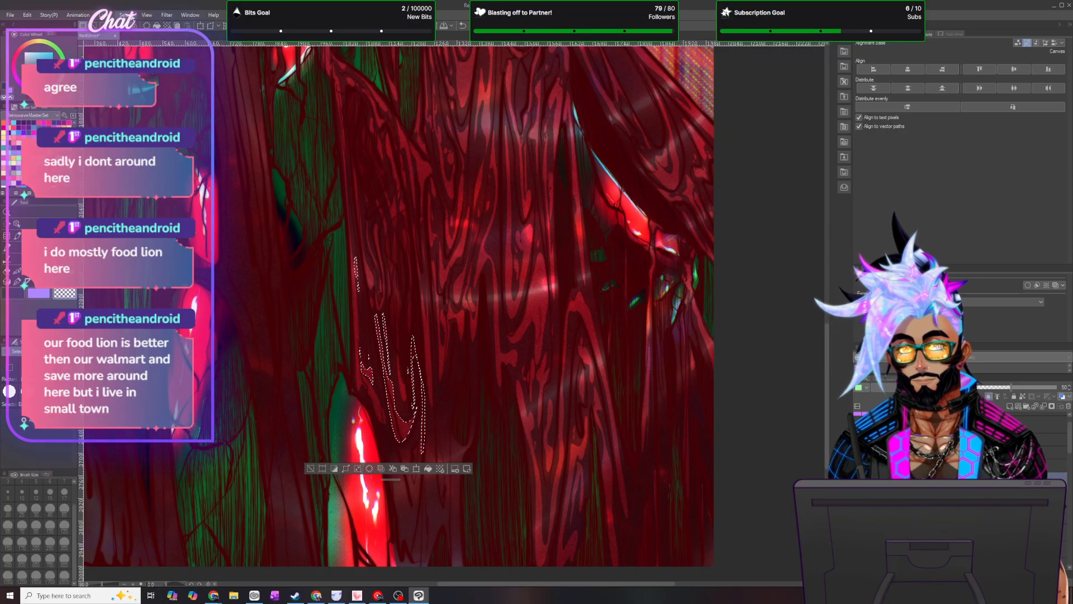
pyautogui.hotkey('ctrl', 'd')
pyautogui.scroll(-5, 469, 346)
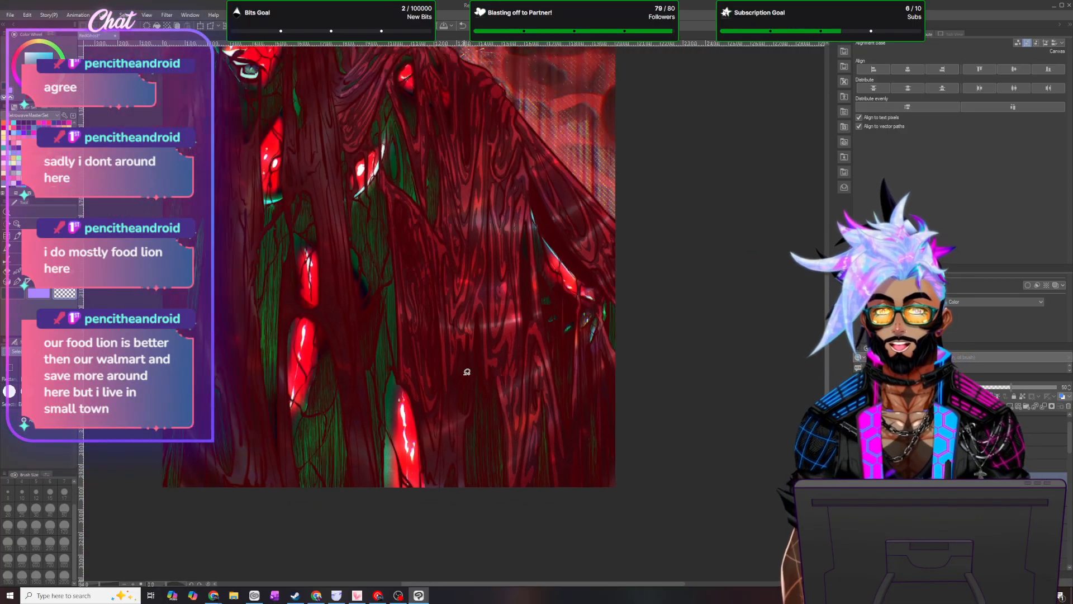
# - Lasso jagged wood-grain highlights beside the lowest red gap down to the canvas's bottom edge, lighten them, and deselect
pyautogui.scroll(4, 479, 443)
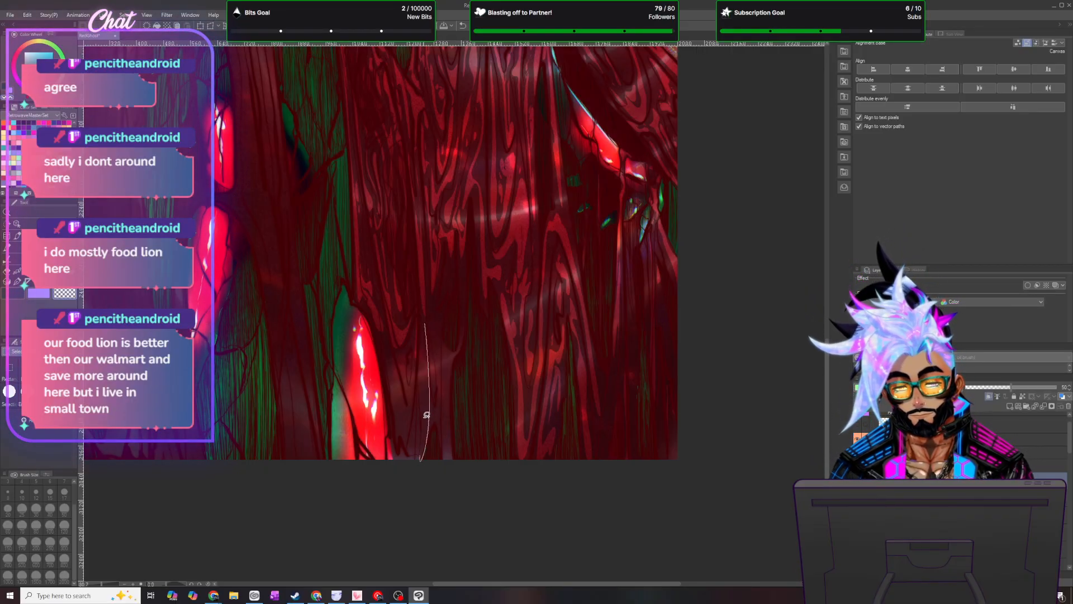
pyautogui.moveTo(428, 334); pyautogui.dragTo(428, 336)
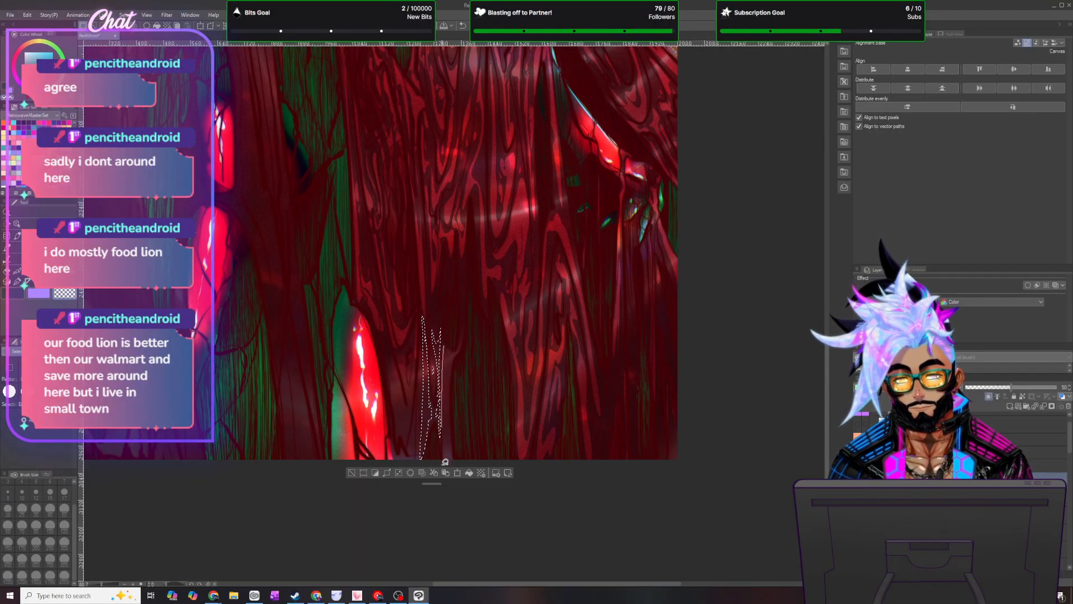
pyautogui.moveTo(447, 378)
pyautogui.mouseDown()
pyautogui.moveTo(466, 336)
pyautogui.moveTo(450, 359)
pyautogui.moveTo(448, 340)
pyautogui.moveTo(469, 330)
pyautogui.moveTo(468, 244)
pyautogui.moveTo(470, 305)
pyautogui.moveTo(469, 278)
pyautogui.moveTo(445, 328)
pyautogui.moveTo(464, 278)
pyautogui.moveTo(438, 307)
pyautogui.moveTo(462, 262)
pyautogui.moveTo(449, 272)
pyautogui.moveTo(453, 256)
pyautogui.moveTo(441, 296)
pyautogui.moveTo(450, 267)
pyautogui.mouseUp()
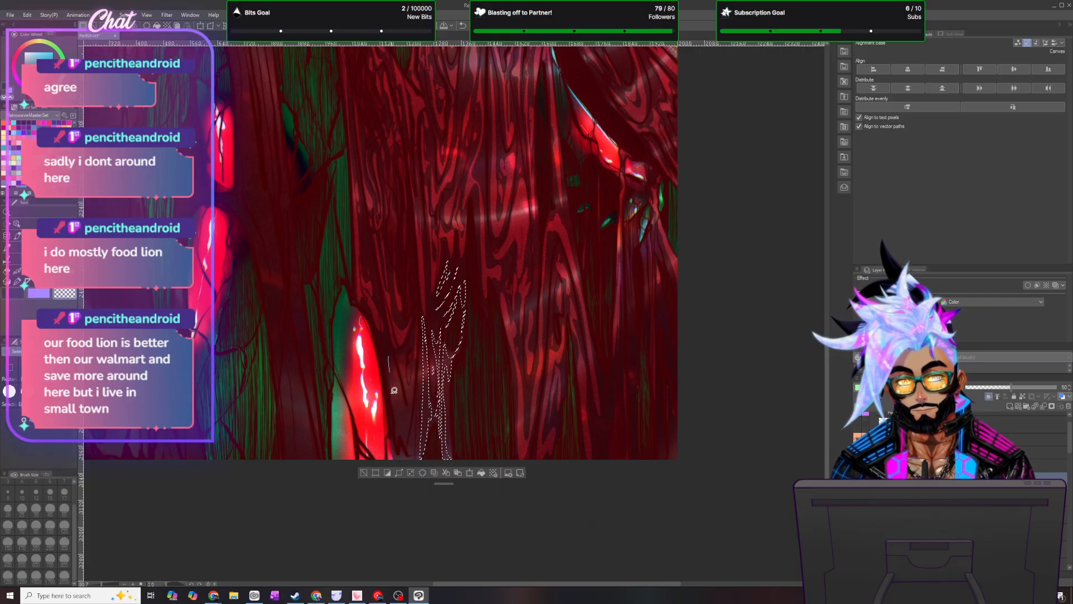
pyautogui.moveTo(408, 441)
pyautogui.mouseDown()
pyautogui.moveTo(415, 380)
pyautogui.moveTo(405, 436)
pyautogui.moveTo(393, 352)
pyautogui.moveTo(404, 436)
pyautogui.mouseUp()
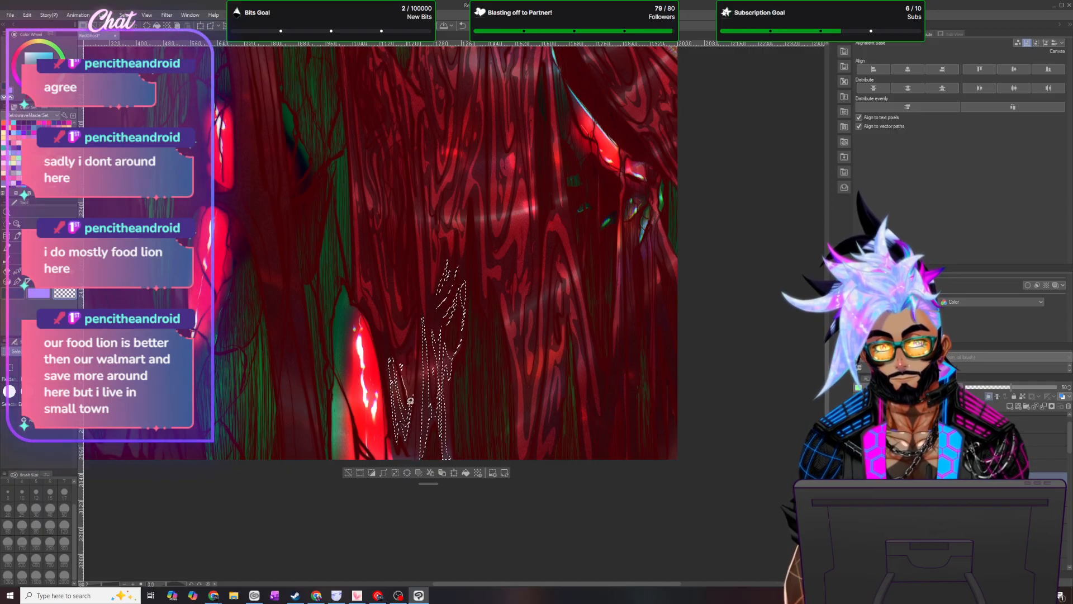
pyautogui.moveTo(398, 447); pyautogui.dragTo(414, 434)
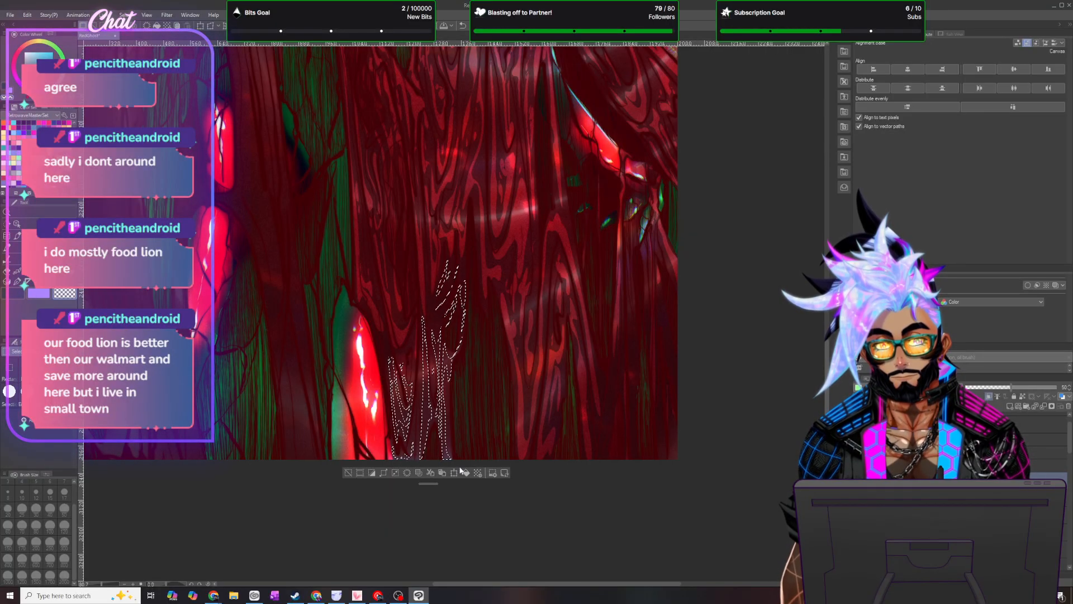
pyautogui.click(126, 15)
pyautogui.click(141, 35)
pyautogui.scroll(-5, 405, 301)
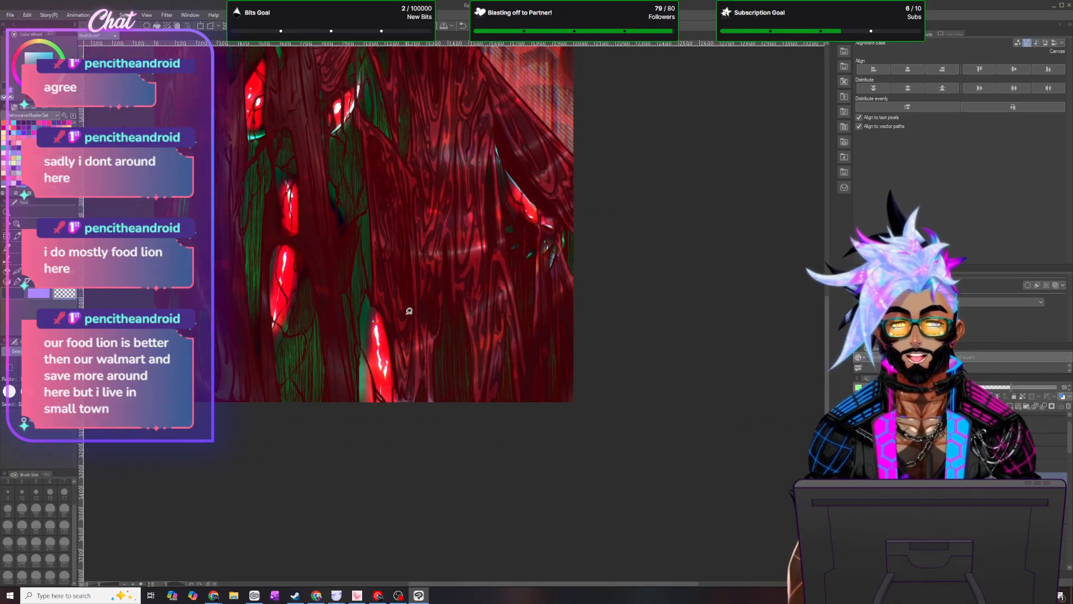
# - Examine the whole figure, comparing the highlighted cloak and sleeve with the shaded hair
pyautogui.scroll(2, 322, 151)
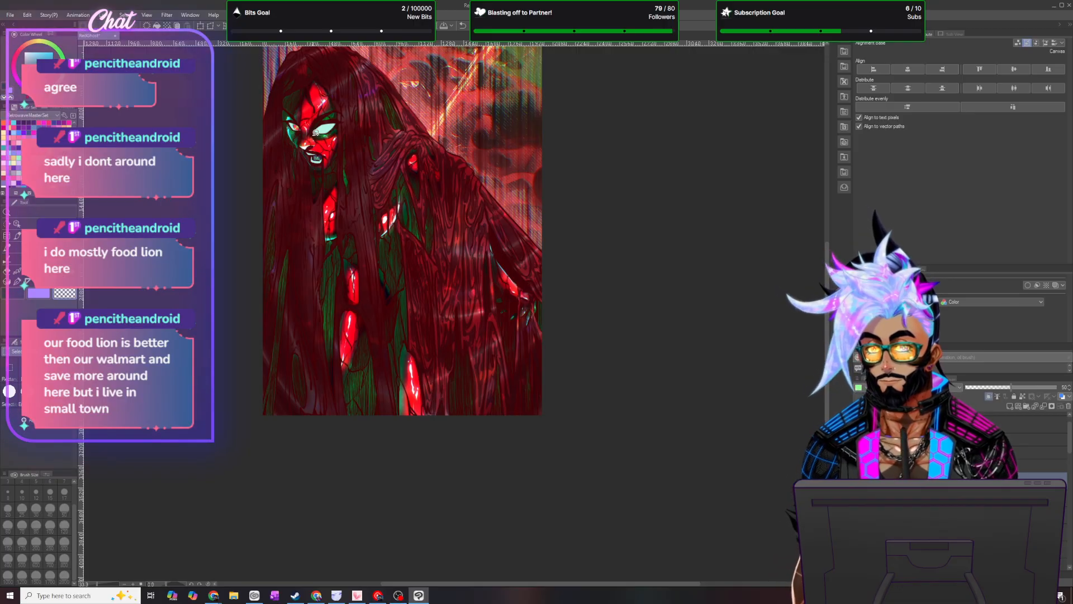
pyautogui.scroll(-3, 315, 132)
pyautogui.scroll(4, 314, 132)
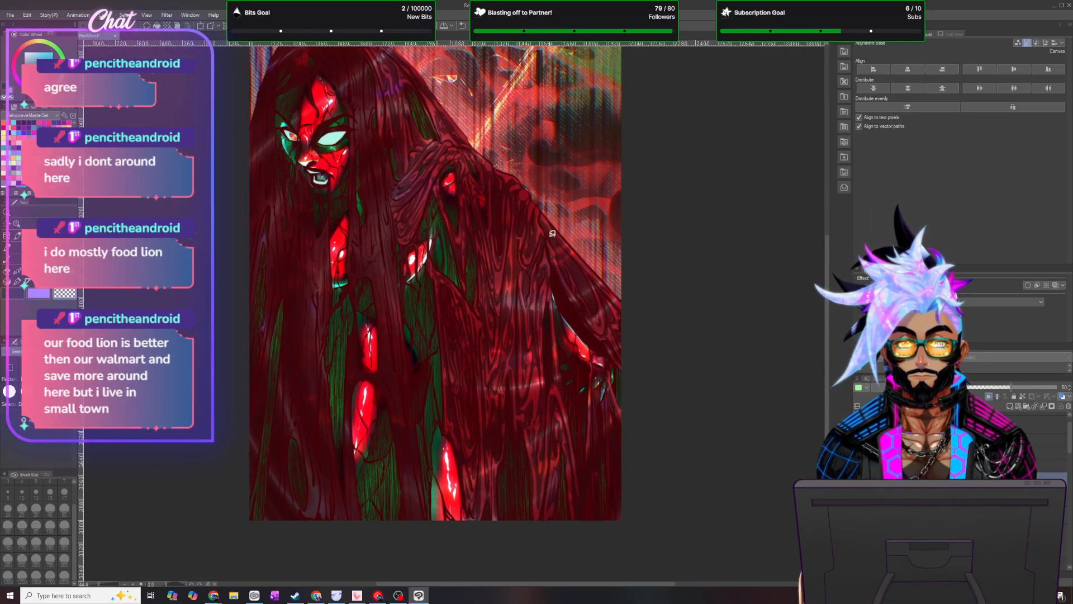
pyautogui.press('b')
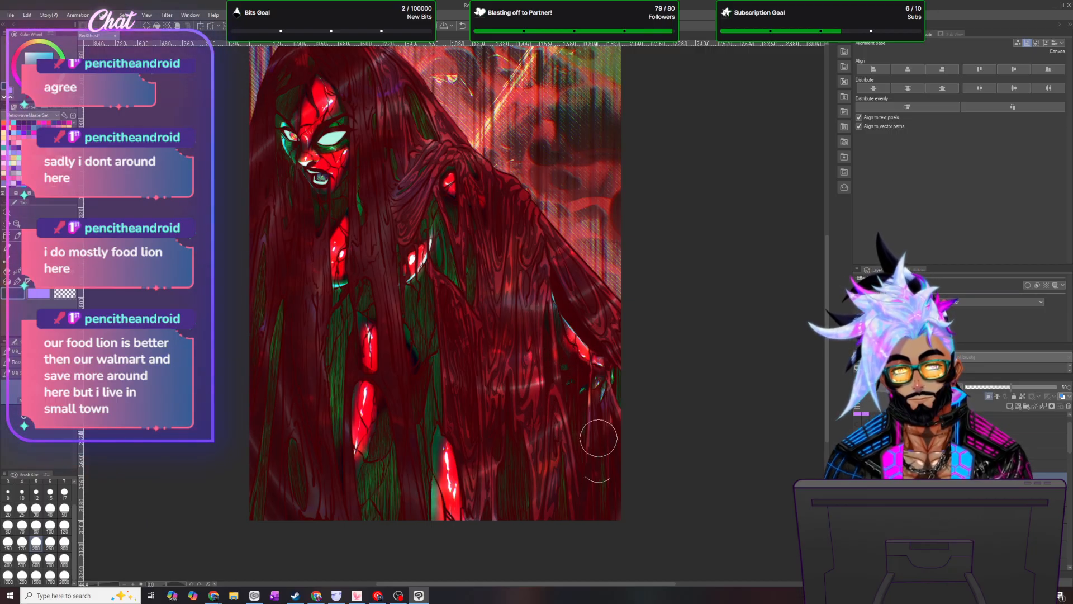
pyautogui.scroll(-4, 636, 465)
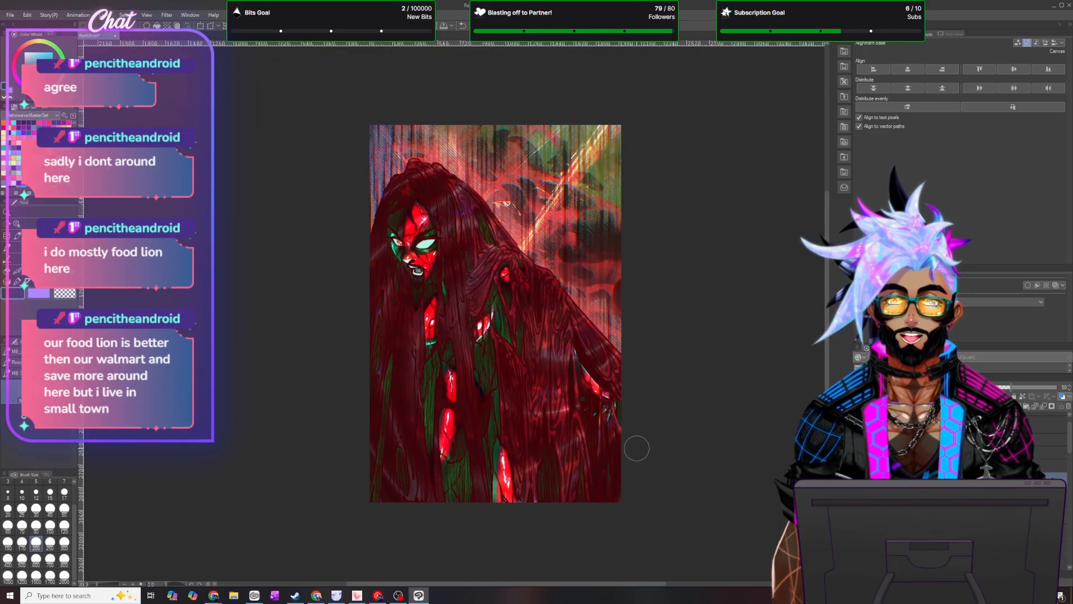
pyautogui.scroll(3, 592, 411)
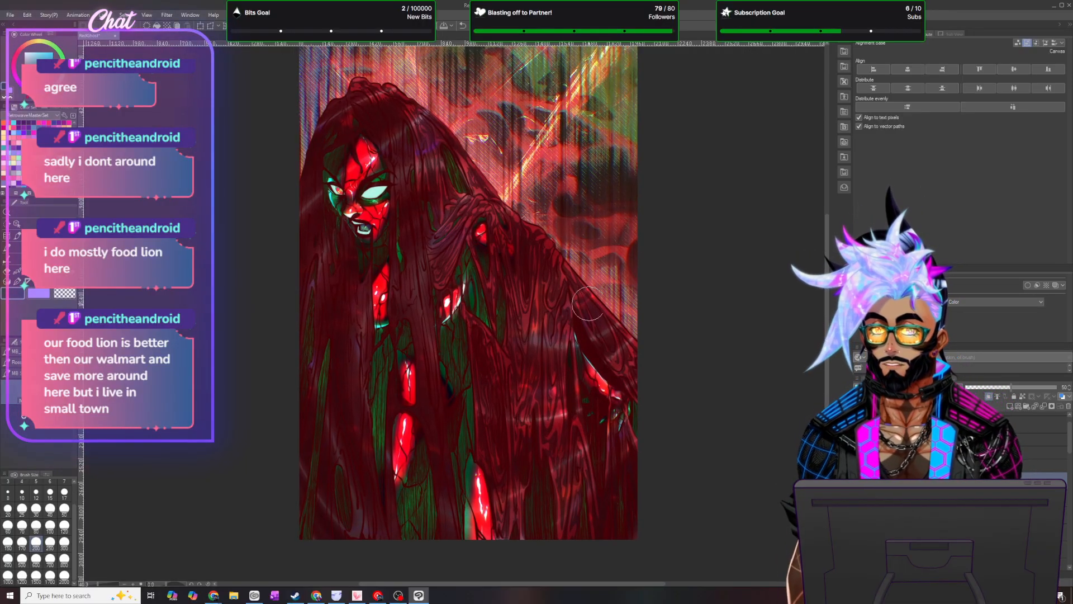
pyautogui.scroll(2, 590, 293)
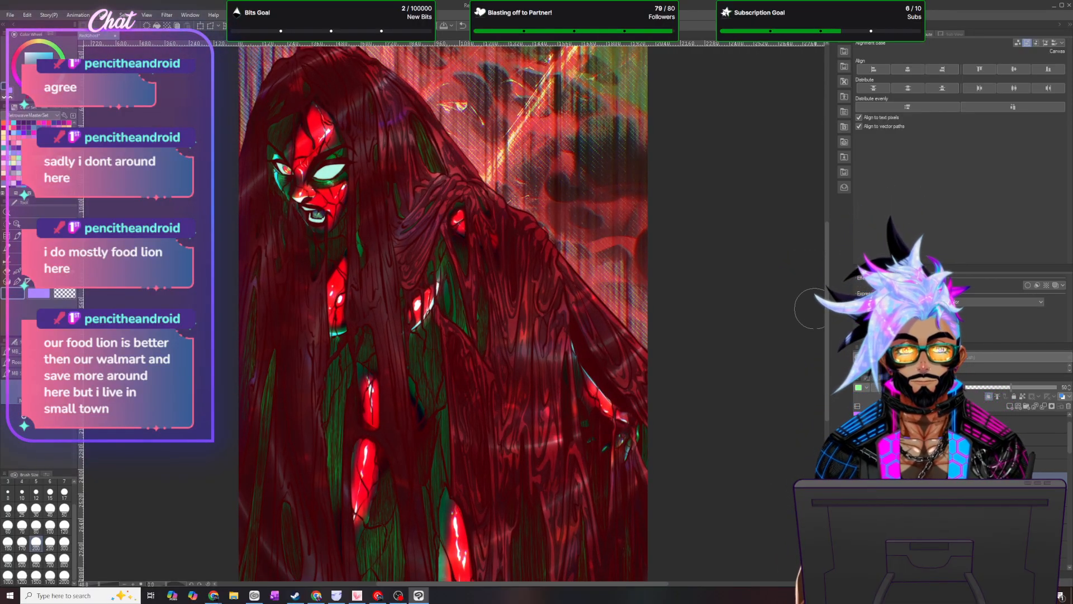
pyautogui.moveTo(827, 321)
pyautogui.mouseDown()
pyautogui.moveTo(827, 304)
pyautogui.moveTo(827, 314)
pyautogui.mouseUp()
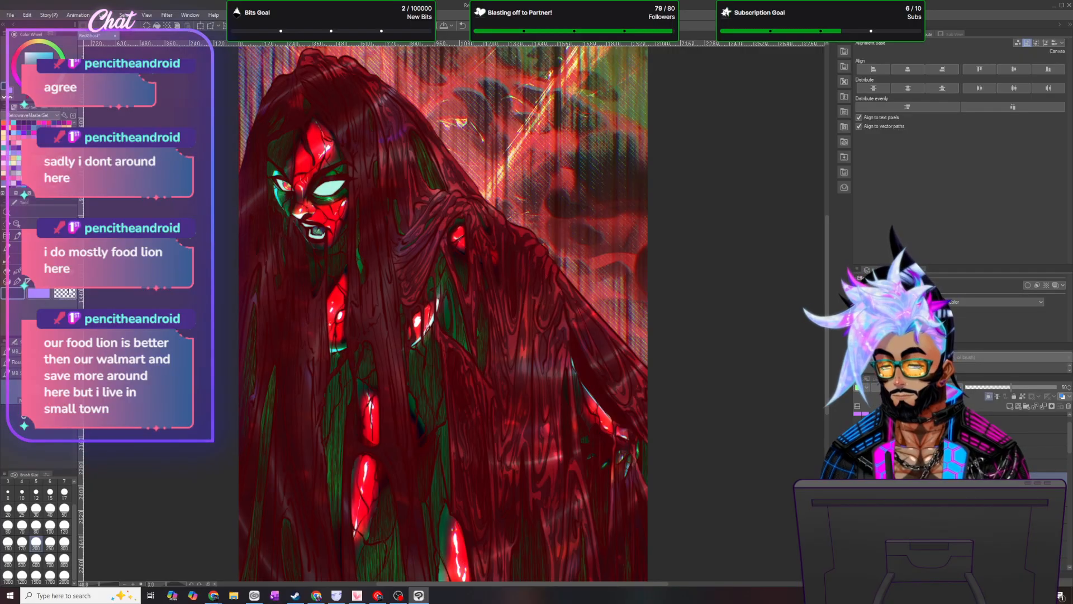
# - Lasso long, thin vertical highlights in the hair between the face and the shoulder drape
pyautogui.click(7, 223)
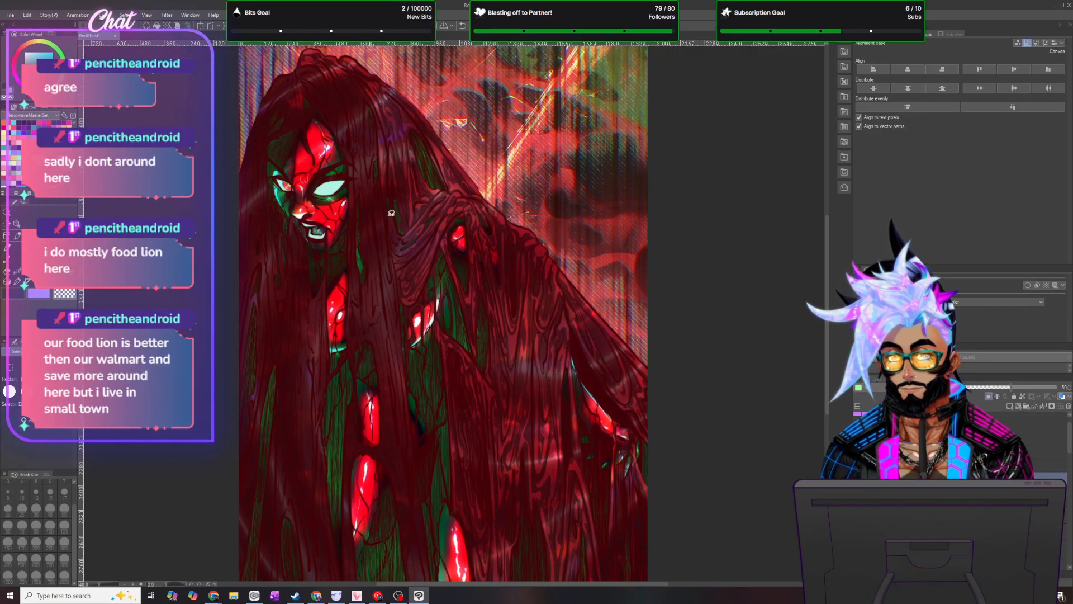
pyautogui.moveTo(366, 319)
pyautogui.mouseDown()
pyautogui.moveTo(365, 287)
pyautogui.moveTo(373, 316)
pyautogui.moveTo(371, 203)
pyautogui.moveTo(375, 322)
pyautogui.moveTo(379, 258)
pyautogui.mouseUp()
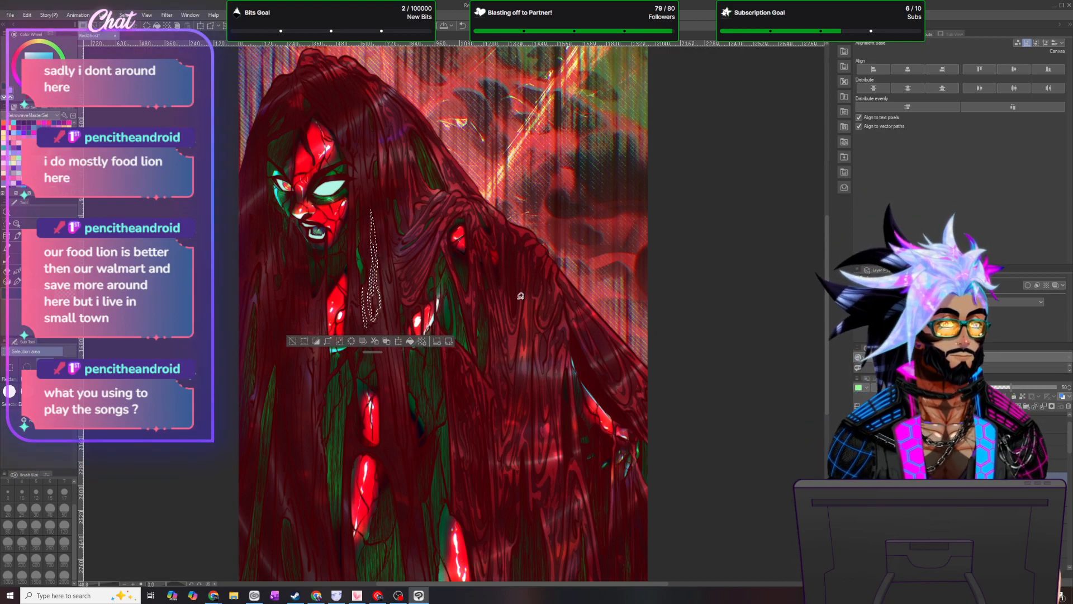
pyautogui.moveTo(381, 349); pyautogui.dragTo(244, 466)
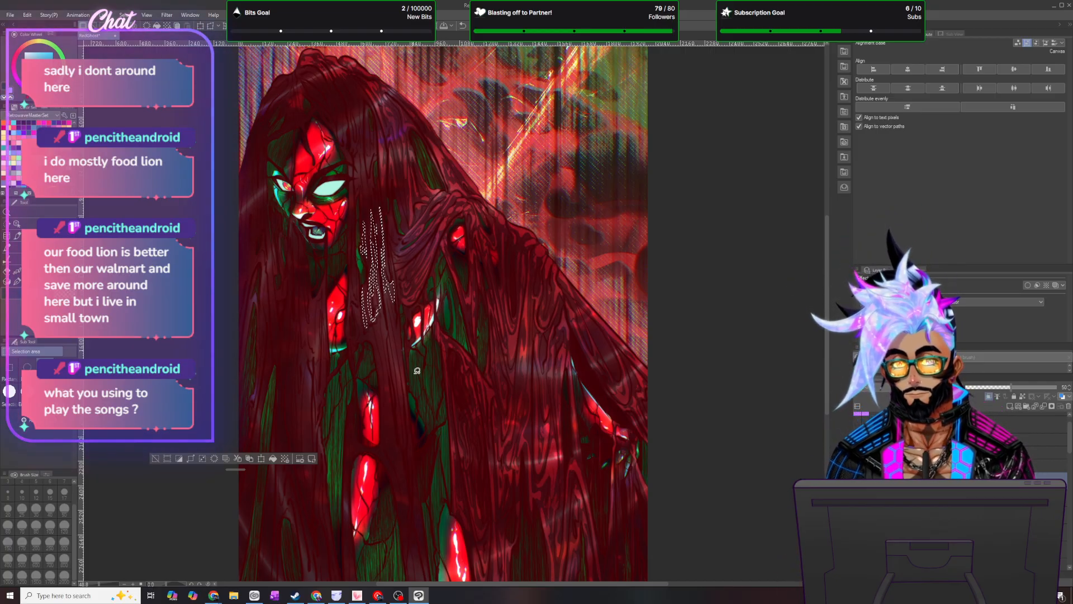
pyautogui.moveTo(351, 166); pyautogui.dragTo(360, 291)
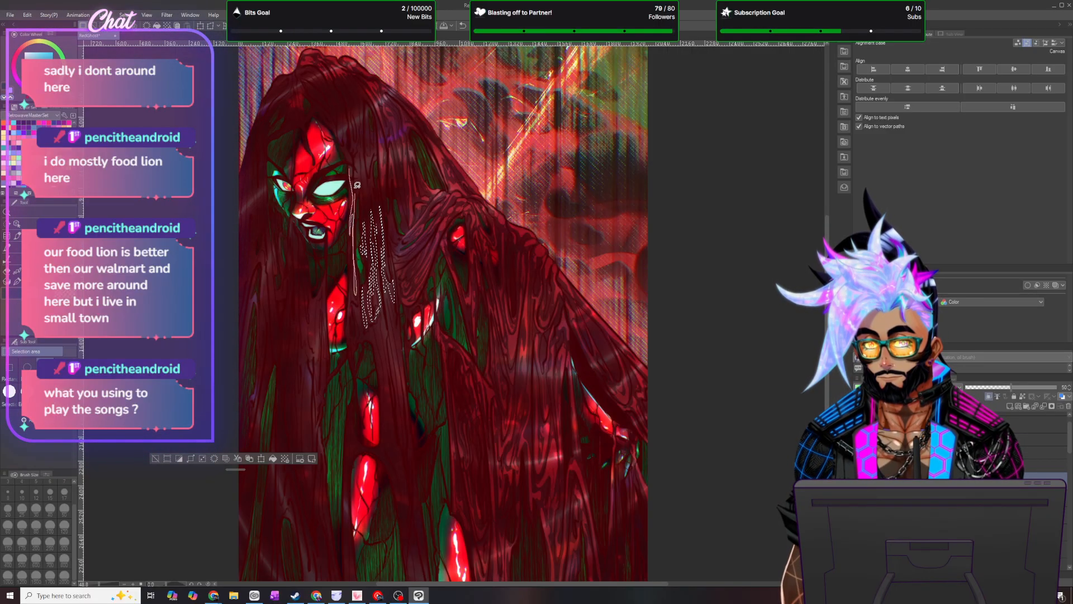
pyautogui.moveTo(348, 148); pyautogui.dragTo(350, 146)
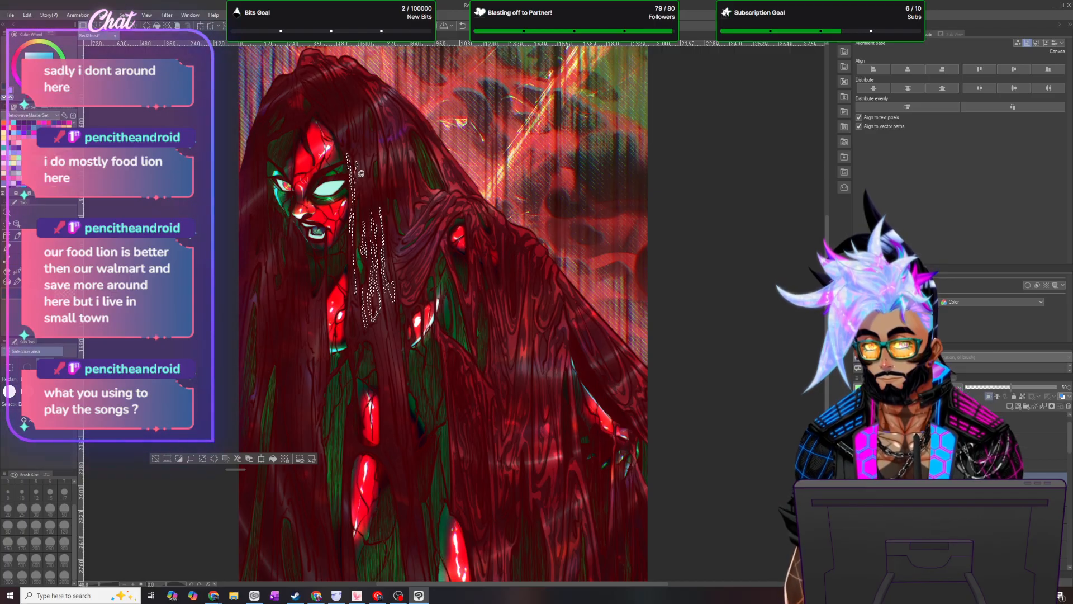
pyautogui.moveTo(366, 202); pyautogui.dragTo(362, 157)
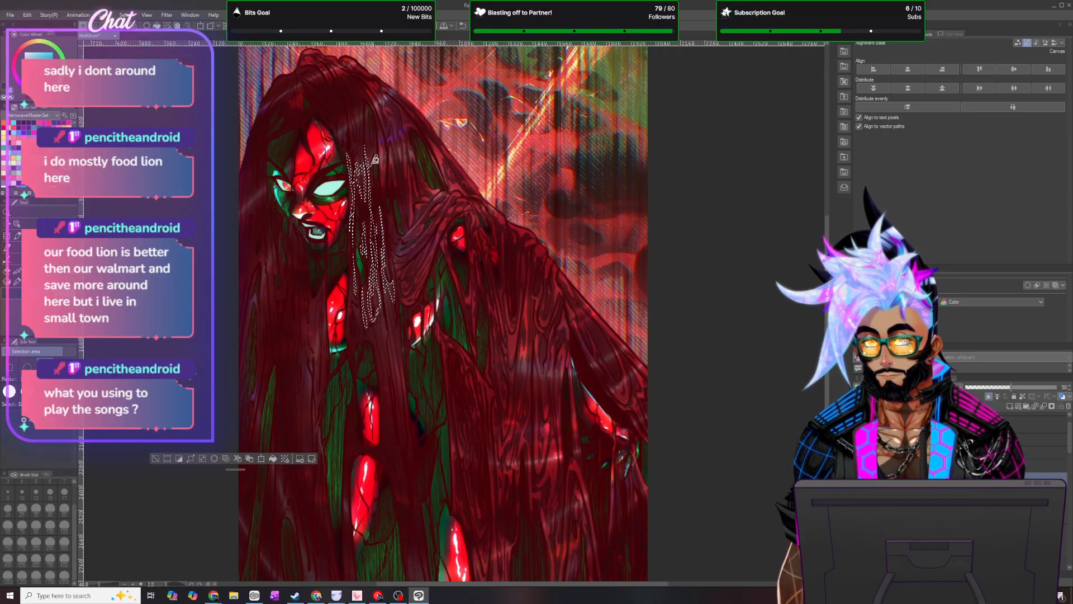
# - Extend the selection with hair highlights up to the crown and above the forehead, lighten them all, and deselect
pyautogui.moveTo(369, 142); pyautogui.dragTo(369, 101)
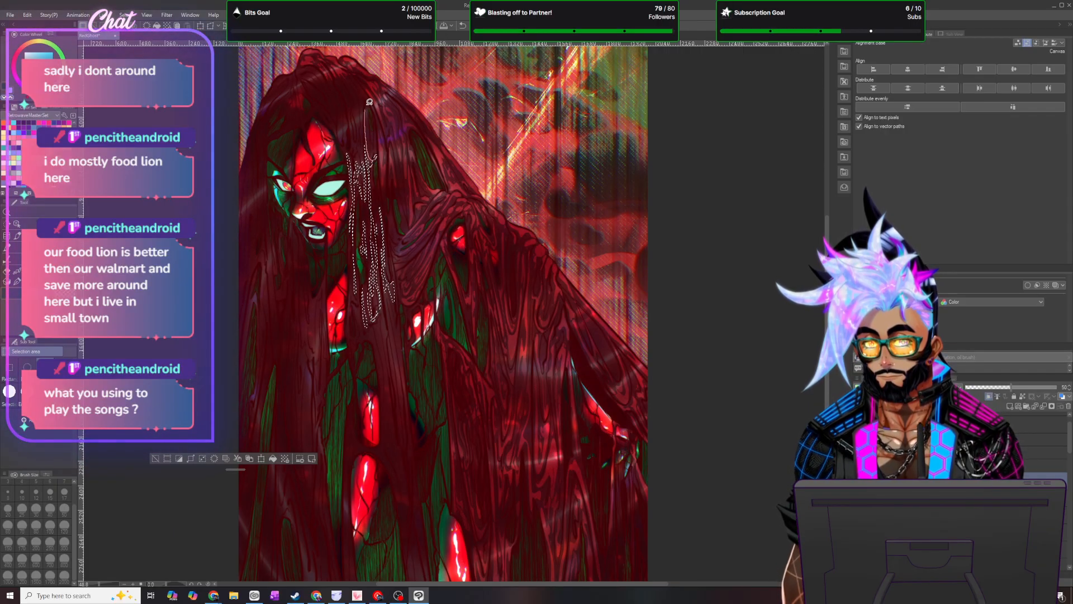
pyautogui.moveTo(380, 144); pyautogui.dragTo(378, 149)
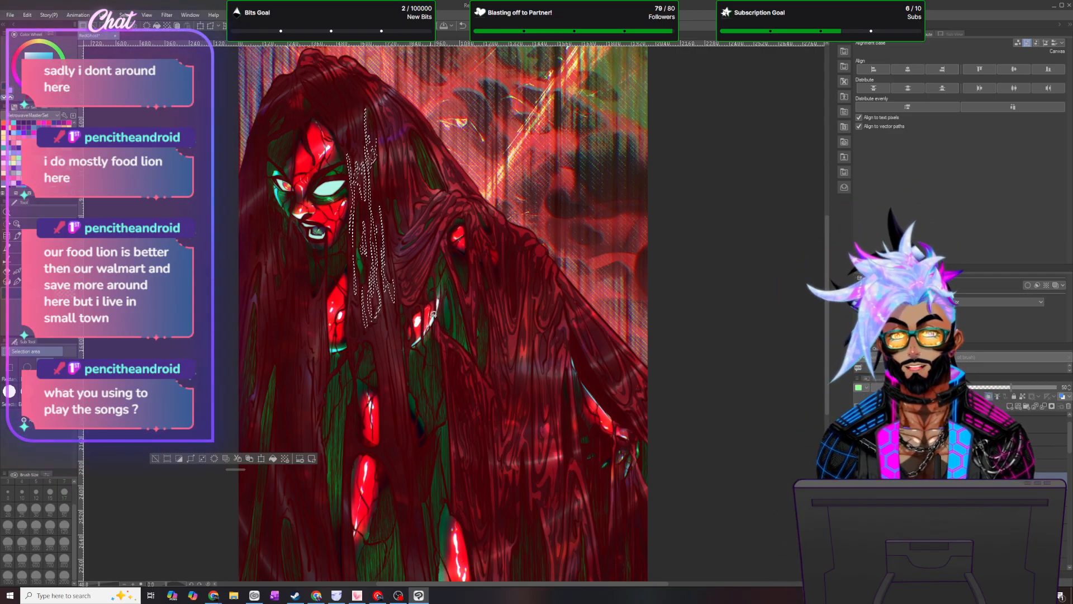
pyautogui.moveTo(324, 121)
pyautogui.mouseDown()
pyautogui.moveTo(312, 88)
pyautogui.moveTo(337, 128)
pyautogui.moveTo(330, 102)
pyautogui.mouseUp()
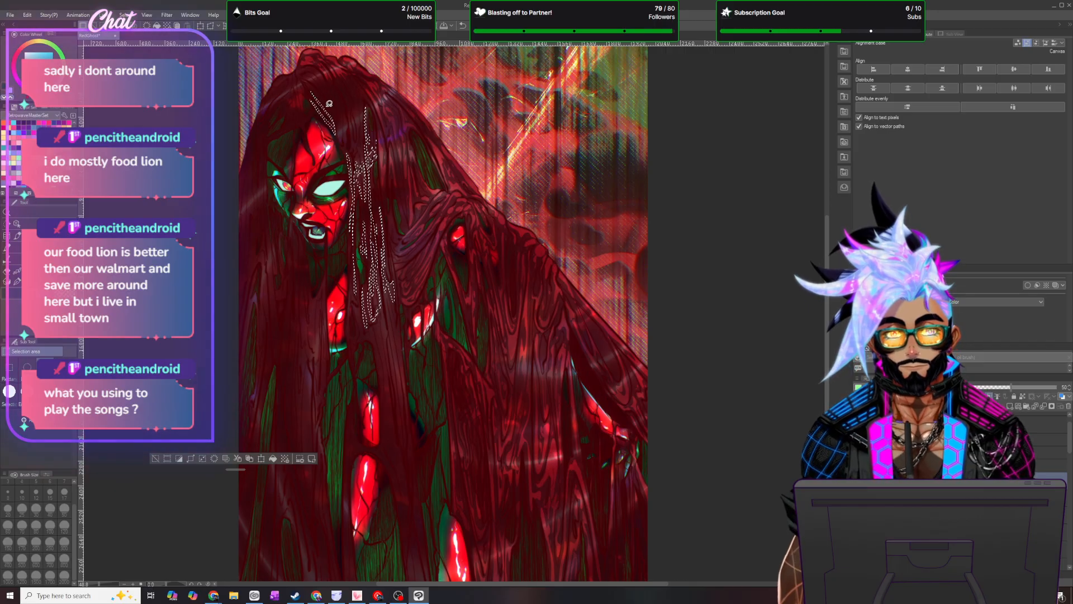
pyautogui.moveTo(339, 140)
pyautogui.mouseDown()
pyautogui.moveTo(333, 87)
pyautogui.moveTo(337, 117)
pyautogui.moveTo(325, 94)
pyautogui.mouseUp()
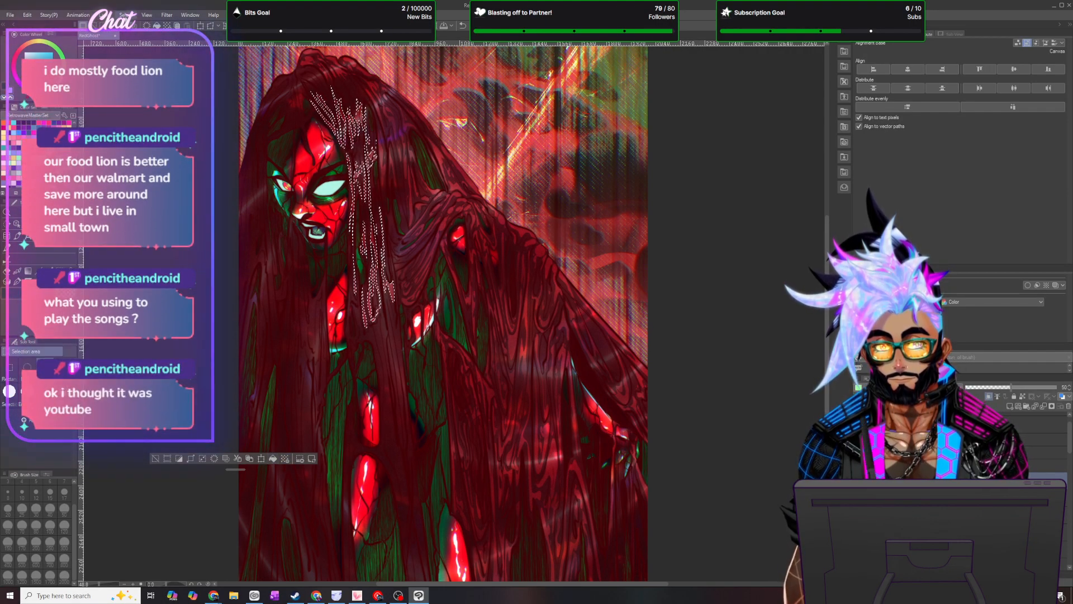
pyautogui.hotkey('ctrl', 'd')
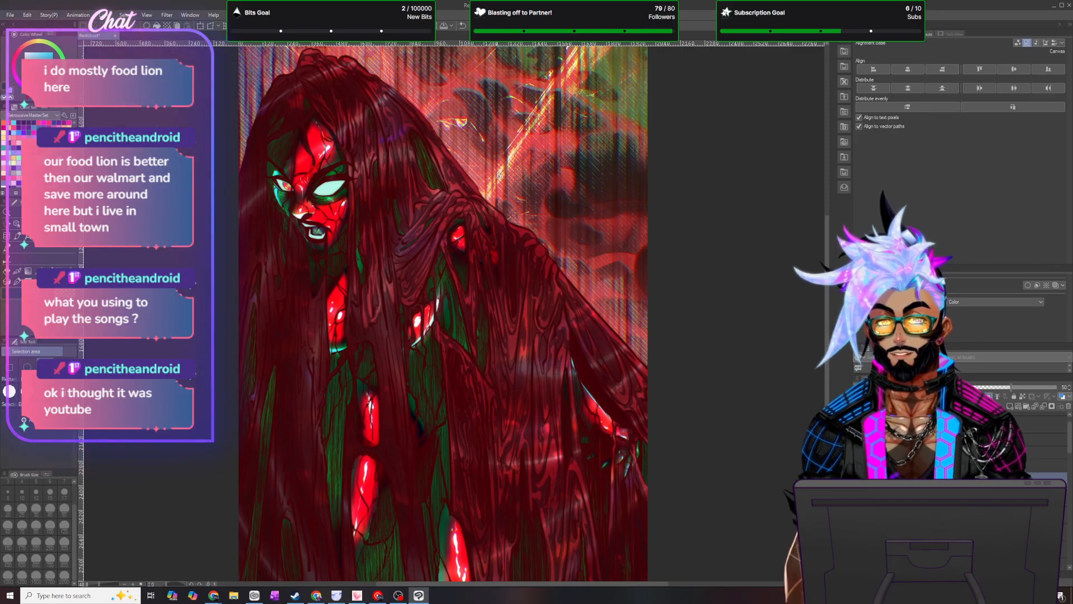
# - Lasso narrow vertical highlights in the strand hanging between the two chest gaps, lighten them, and deselect
pyautogui.scroll(-2, 499, 175)
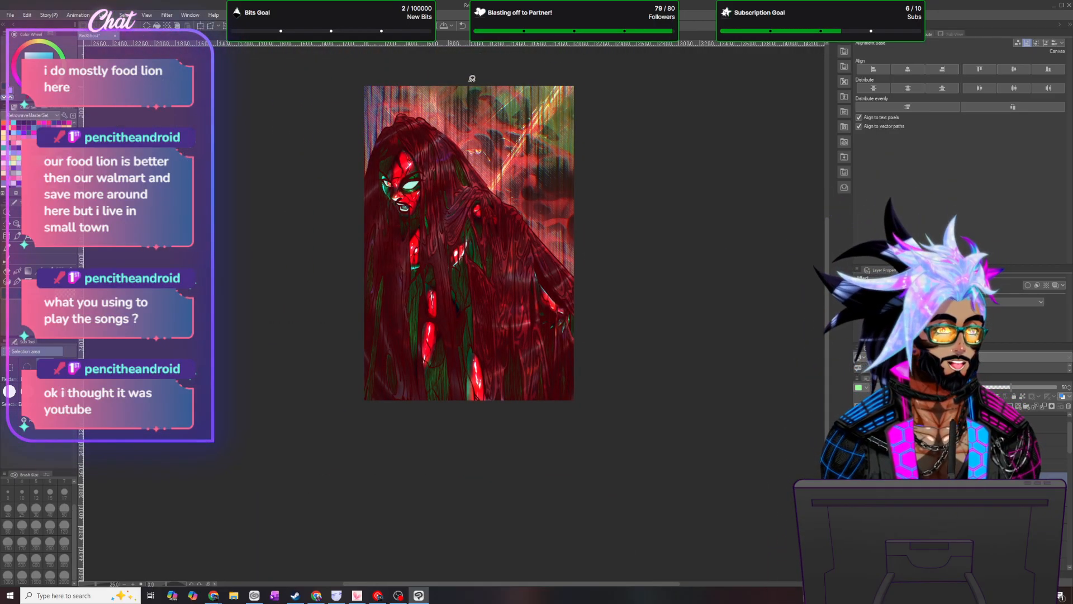
pyautogui.scroll(2, 473, 106)
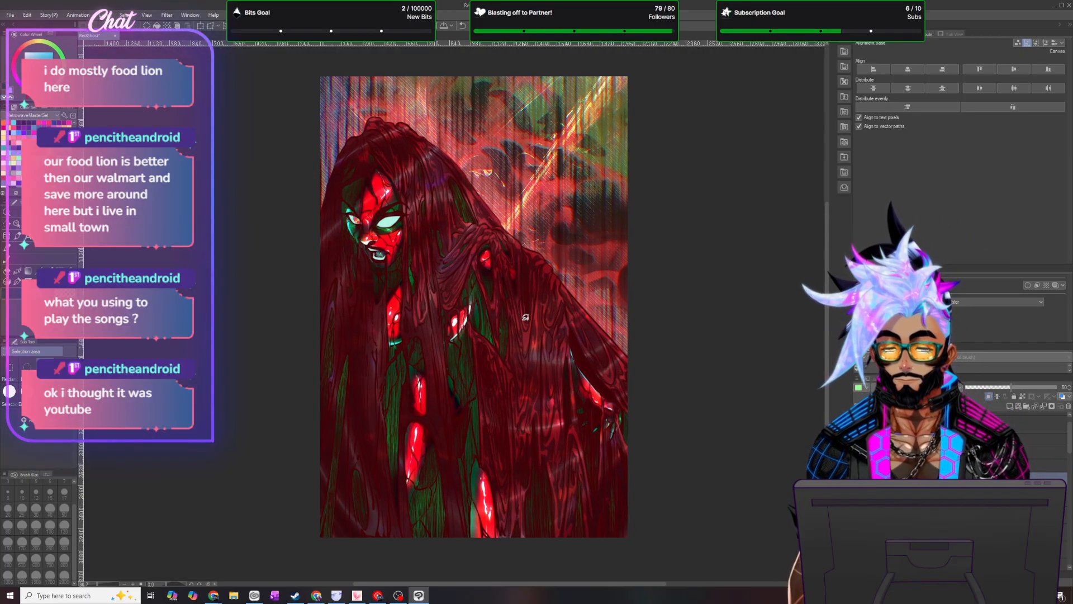
pyautogui.scroll(1, 516, 333)
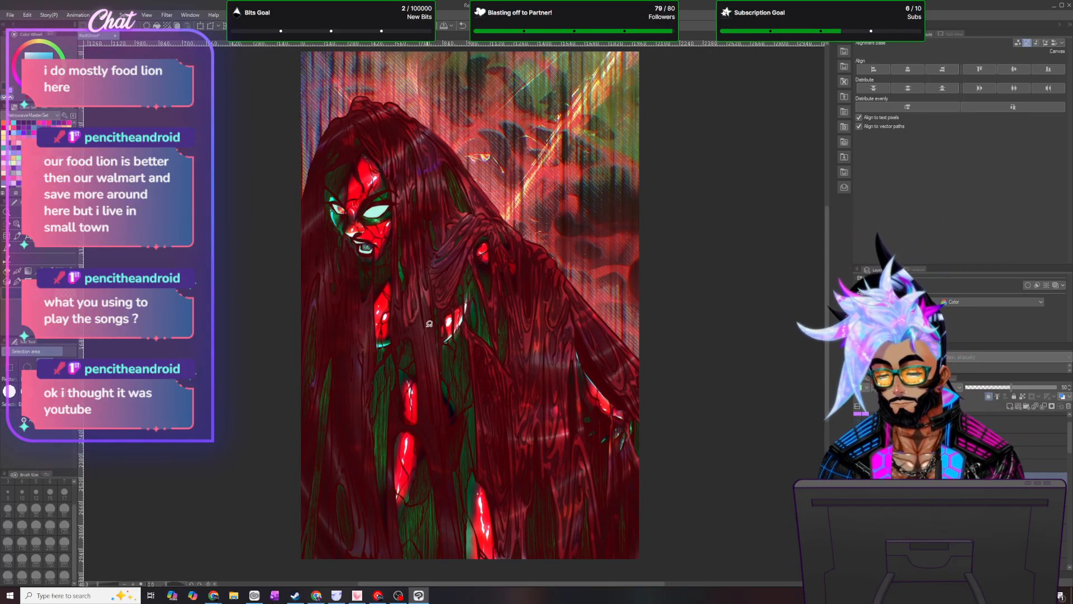
pyautogui.moveTo(425, 338)
pyautogui.mouseDown()
pyautogui.moveTo(431, 383)
pyautogui.moveTo(427, 359)
pyautogui.mouseUp()
pyautogui.moveTo(421, 312); pyautogui.dragTo(421, 331)
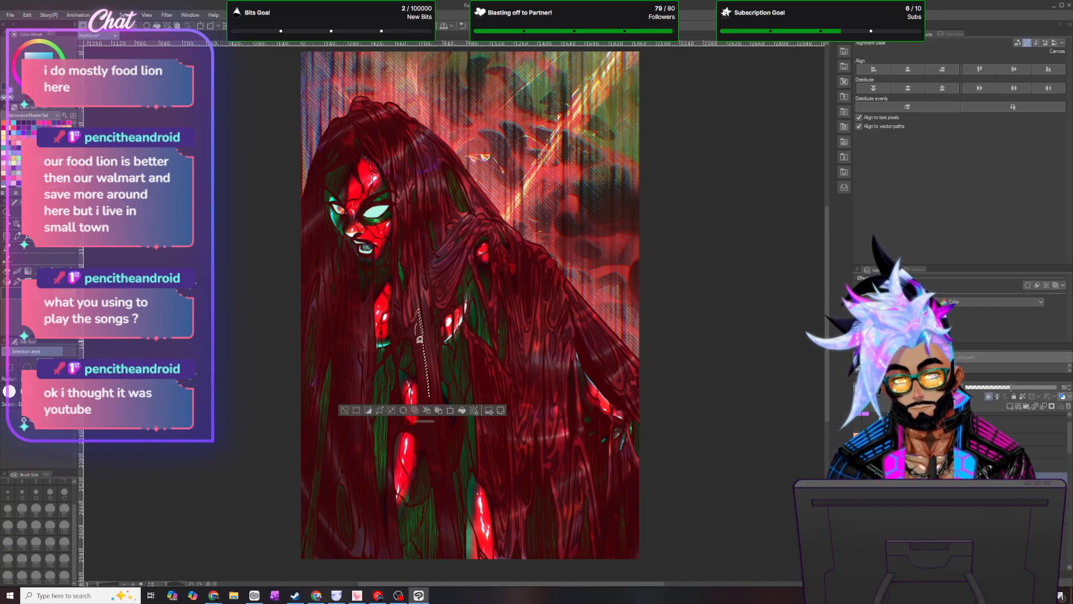
pyautogui.moveTo(418, 320); pyautogui.dragTo(419, 317)
pyautogui.moveTo(428, 421)
pyautogui.mouseDown()
pyautogui.moveTo(502, 459)
pyautogui.moveTo(646, 473)
pyautogui.mouseUp()
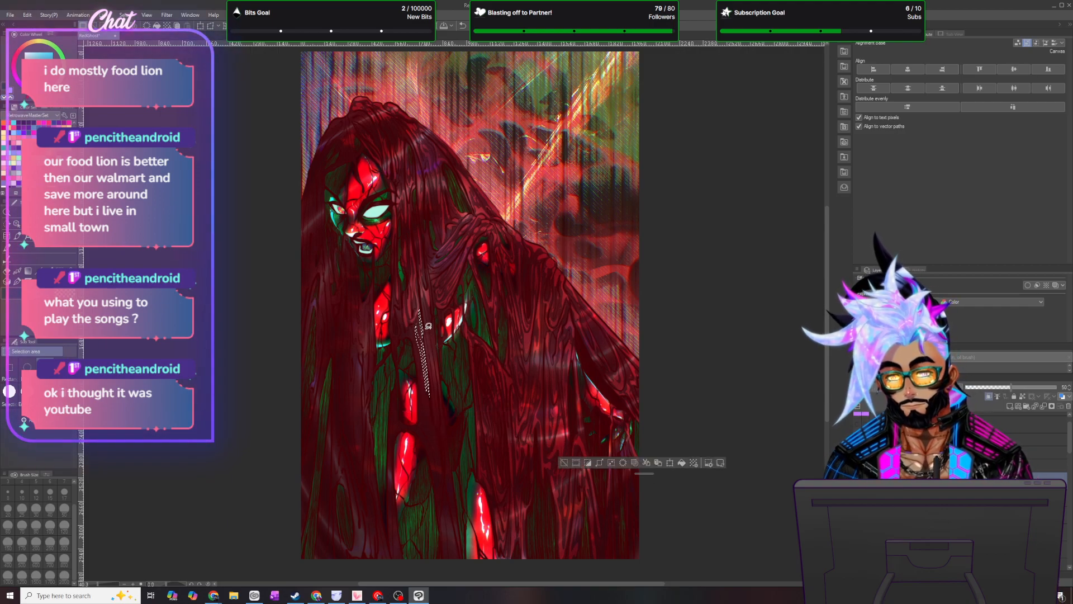
pyautogui.moveTo(433, 334)
pyautogui.mouseDown()
pyautogui.moveTo(442, 391)
pyautogui.moveTo(434, 329)
pyautogui.mouseUp()
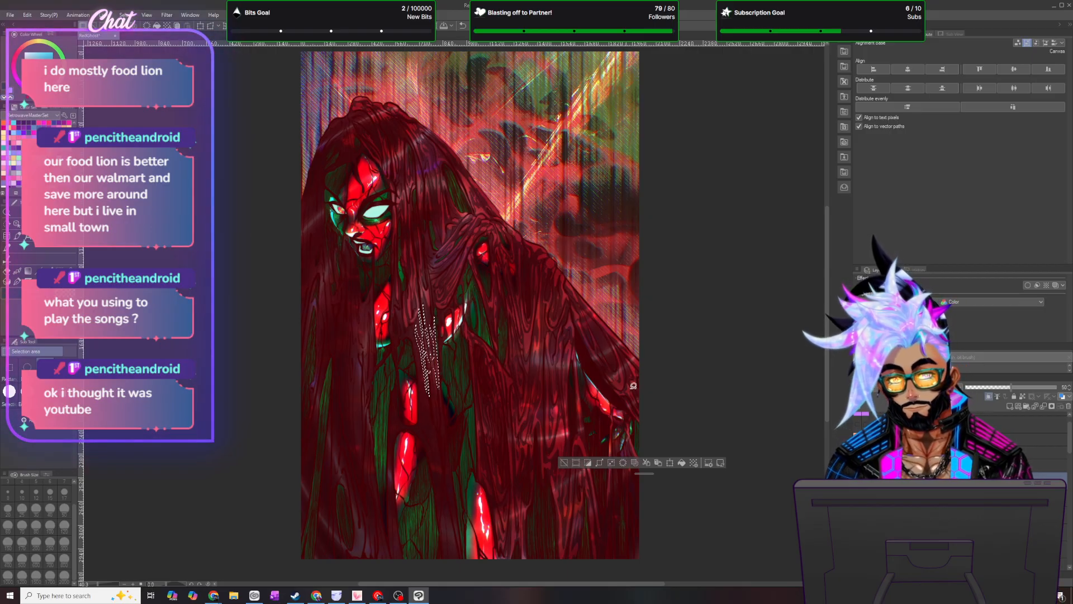
pyautogui.click(125, 15)
pyautogui.click(137, 39)
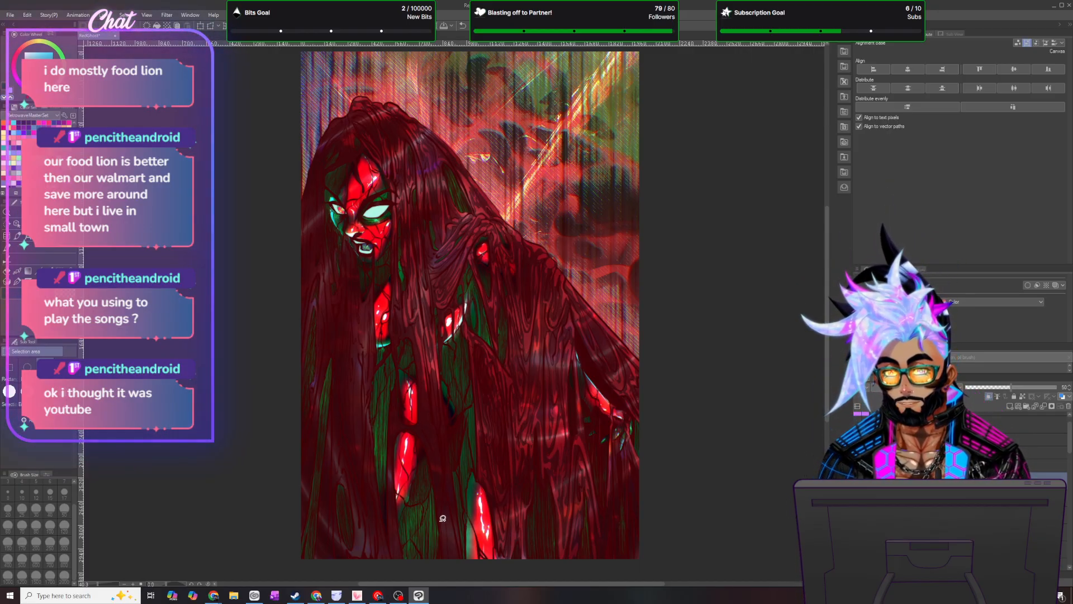
# - Lasso long, branching highlights along the central hanging strand from the canvas's bottom edge up past the red gaps, lighten them, and deselect
pyautogui.moveTo(443, 536); pyautogui.dragTo(448, 501)
pyautogui.moveTo(444, 550); pyautogui.dragTo(448, 512)
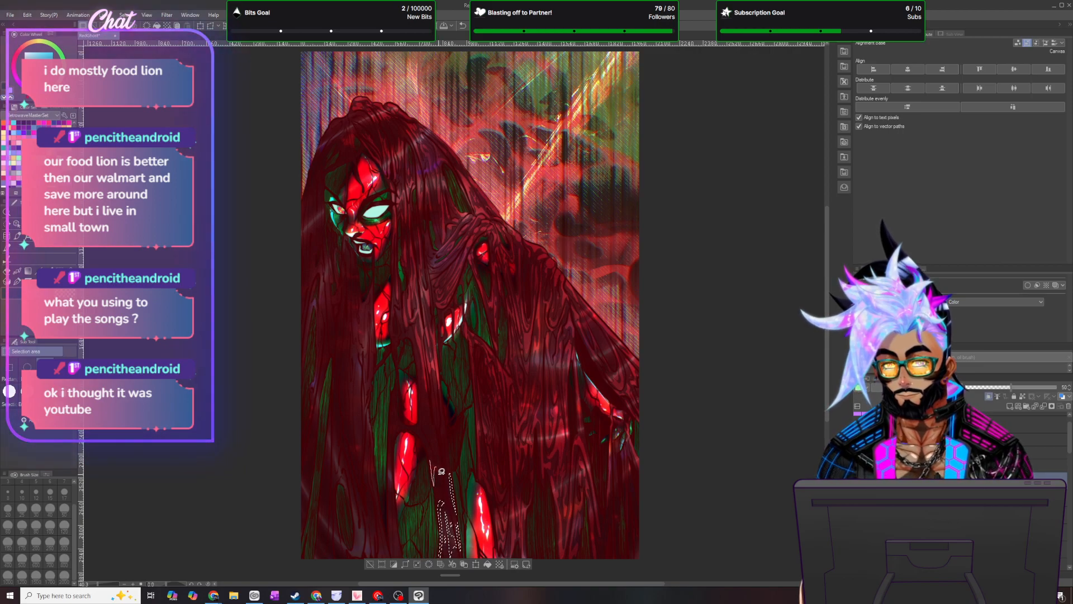
pyautogui.moveTo(433, 446)
pyautogui.mouseDown()
pyautogui.moveTo(412, 424)
pyautogui.moveTo(442, 472)
pyautogui.mouseUp()
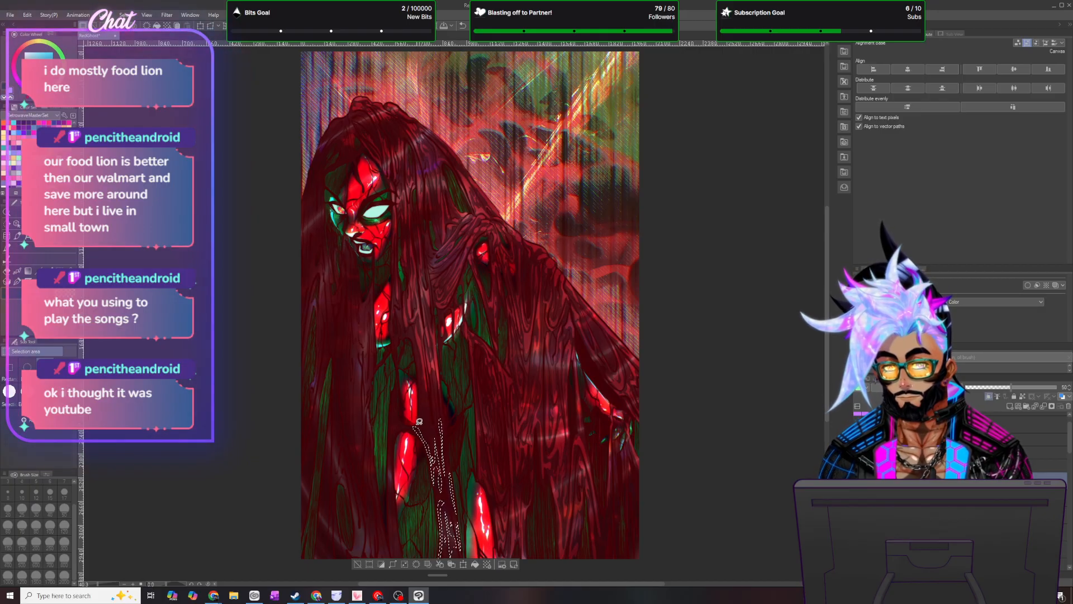
pyautogui.moveTo(414, 341)
pyautogui.mouseDown()
pyautogui.moveTo(429, 429)
pyautogui.moveTo(435, 422)
pyautogui.mouseUp()
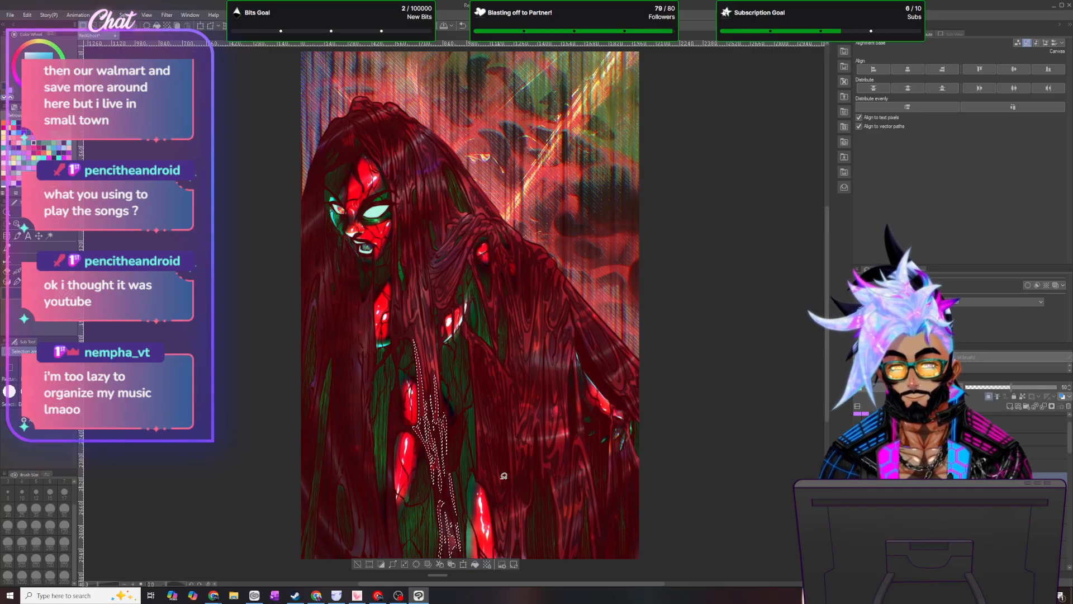
pyautogui.click(125, 15)
pyautogui.click(141, 35)
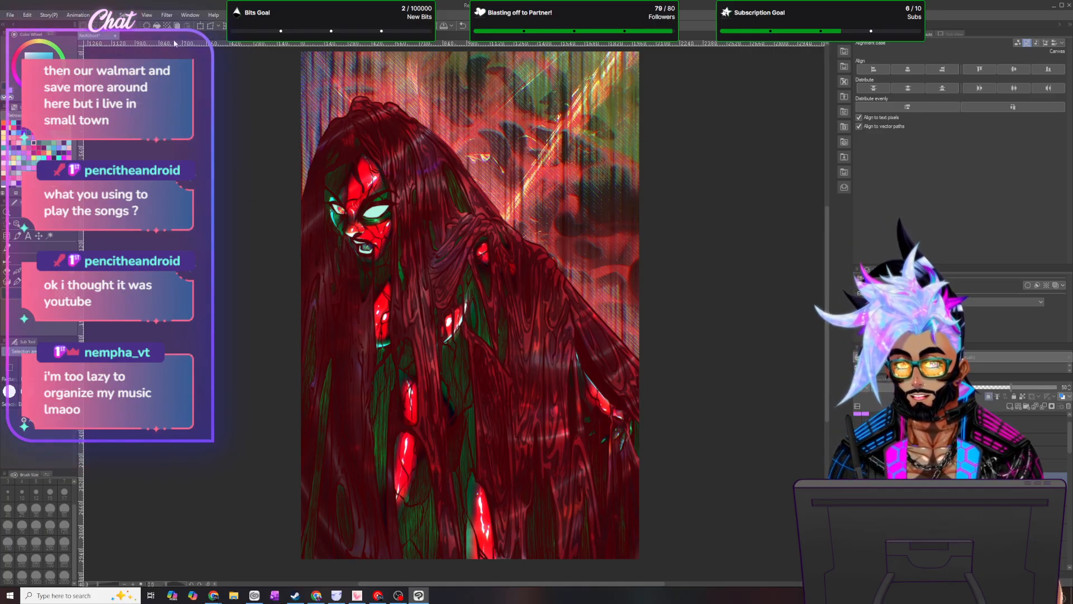
# - Lasso thin highlights in the hair beside the upper chest gap and along the shoulder drape's inner edge, lighten them, and deselect
pyautogui.scroll(-5, 441, 283)
pyautogui.scroll(3, 433, 309)
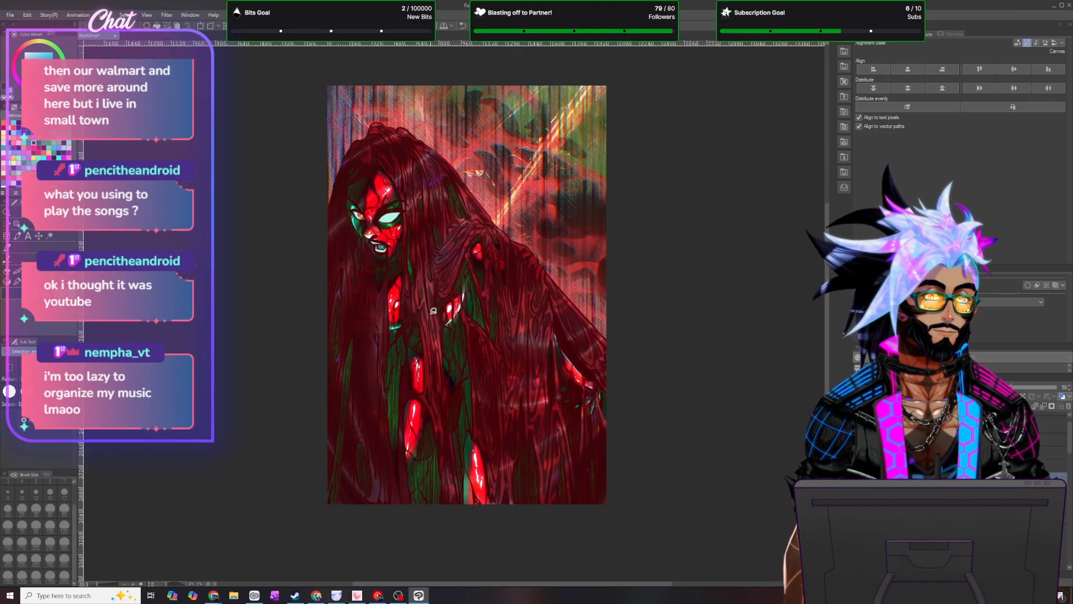
pyautogui.scroll(2, 433, 311)
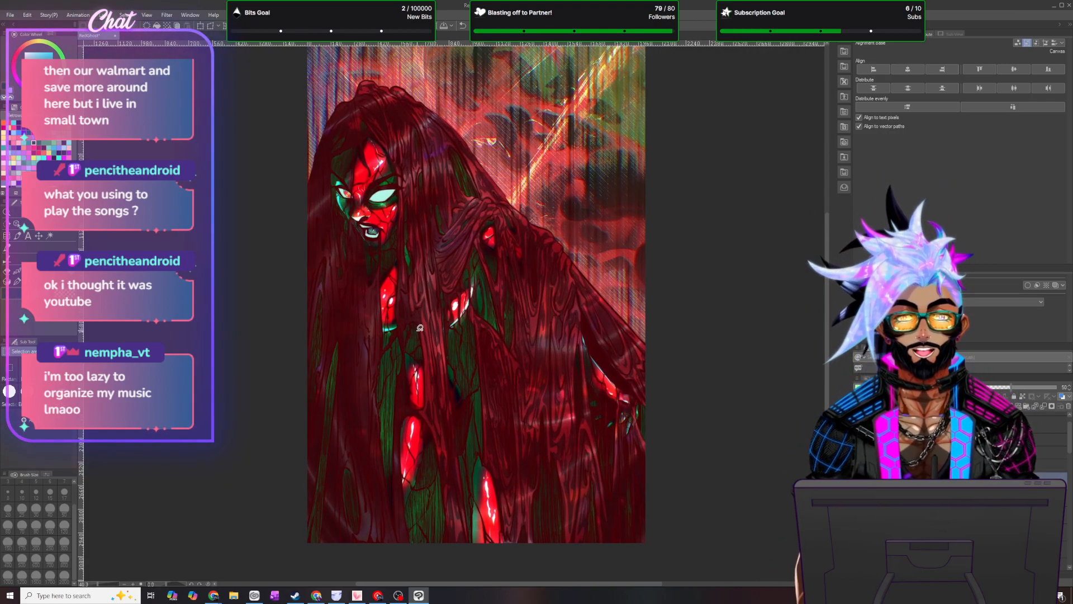
pyautogui.moveTo(397, 264); pyautogui.dragTo(398, 293)
pyautogui.moveTo(402, 329)
pyautogui.mouseDown()
pyautogui.moveTo(404, 355)
pyautogui.moveTo(401, 241)
pyautogui.mouseUp()
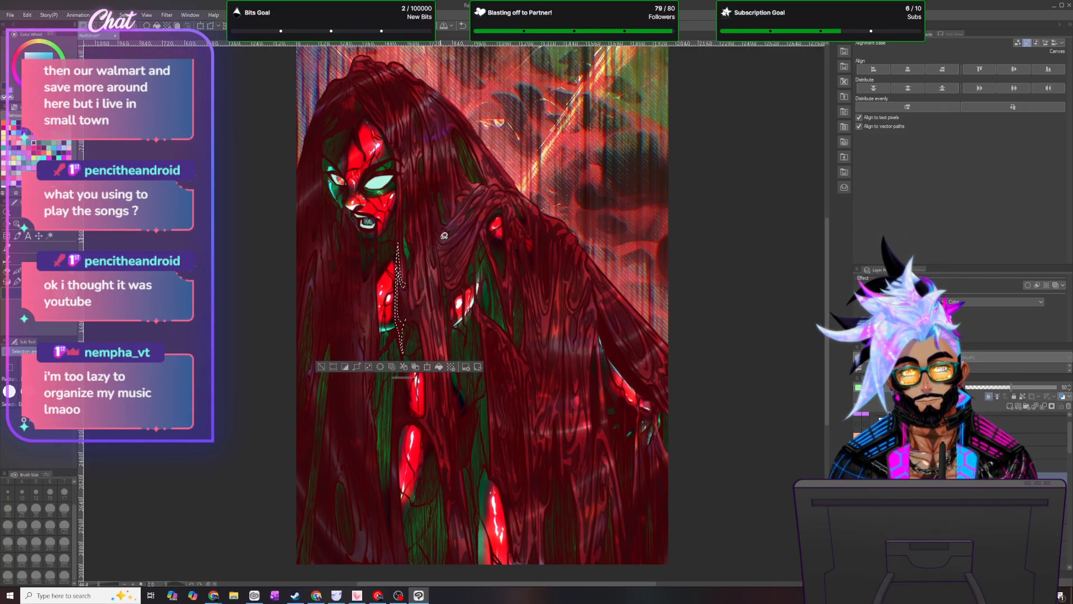
pyautogui.moveTo(446, 252); pyautogui.dragTo(439, 214)
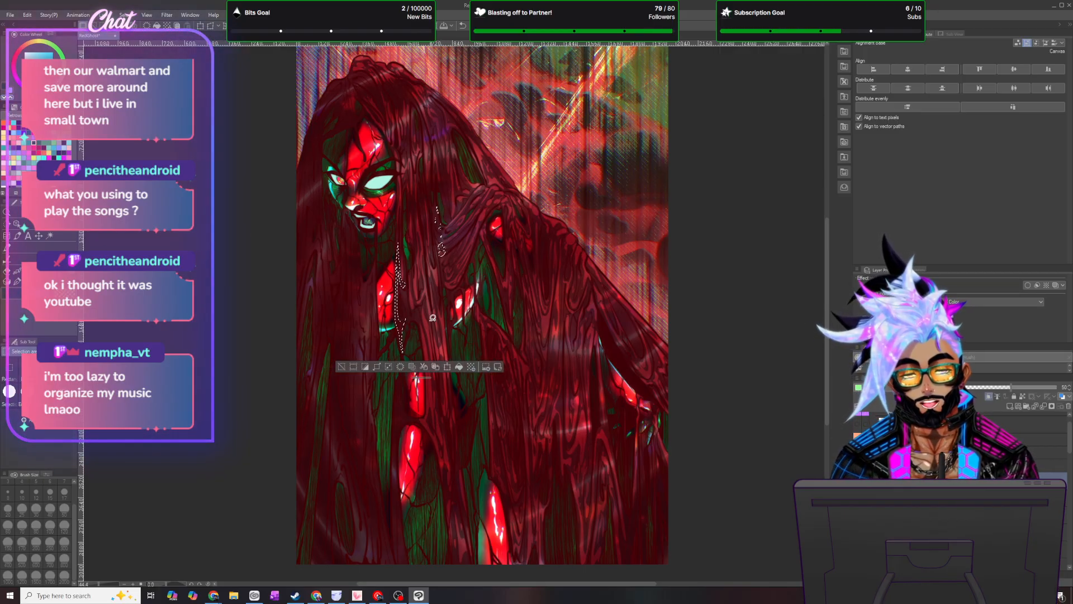
pyautogui.moveTo(417, 310)
pyautogui.mouseDown()
pyautogui.moveTo(404, 295)
pyautogui.moveTo(413, 316)
pyautogui.mouseUp()
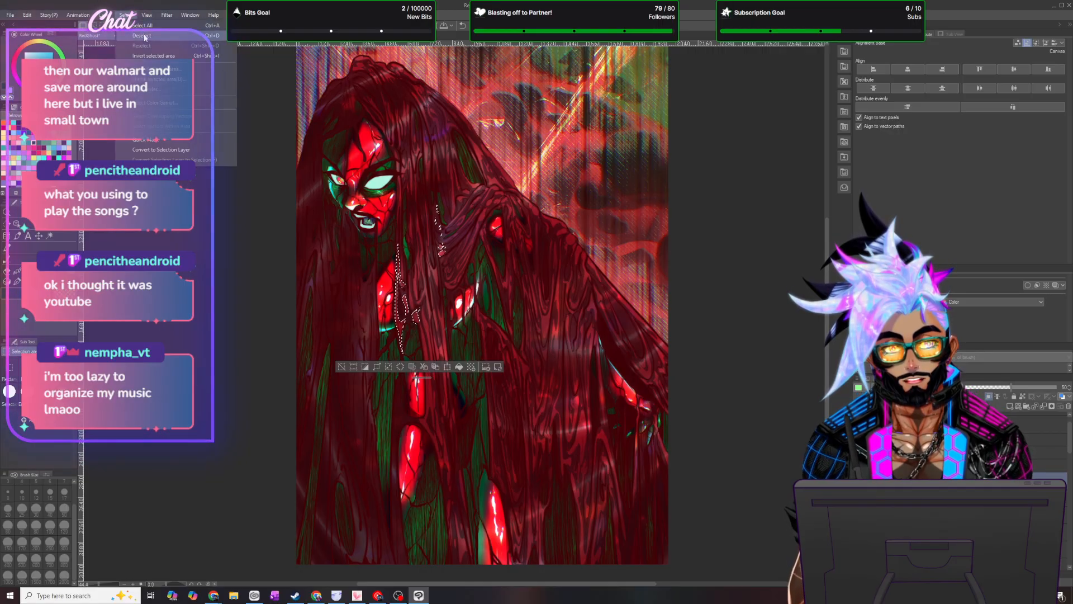
pyautogui.click(142, 35)
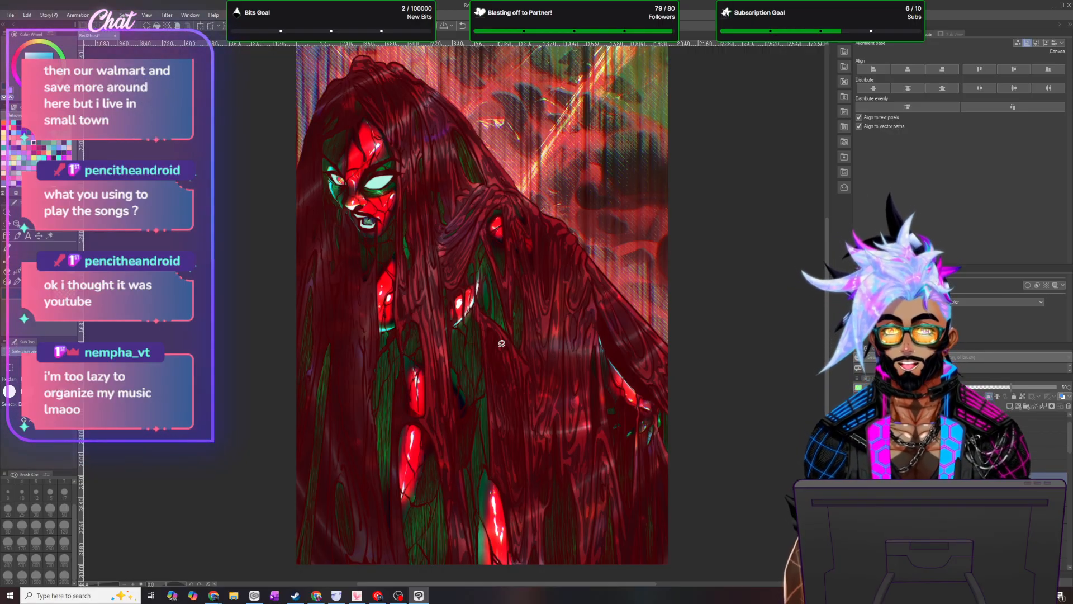
# - Lasso jagged highlights in the hair from below the mouth down the outer side of the chest gap, lighten them, and deselect
pyautogui.scroll(-2, 502, 343)
pyautogui.scroll(2, 499, 321)
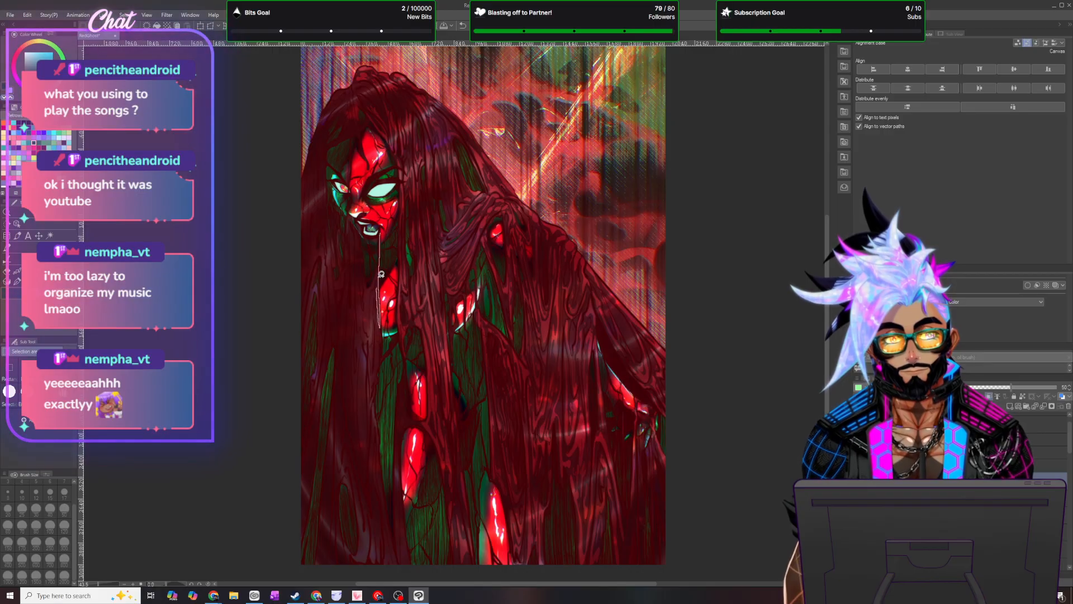
pyautogui.moveTo(383, 227); pyautogui.dragTo(369, 255)
pyautogui.moveTo(378, 352); pyautogui.dragTo(477, 533)
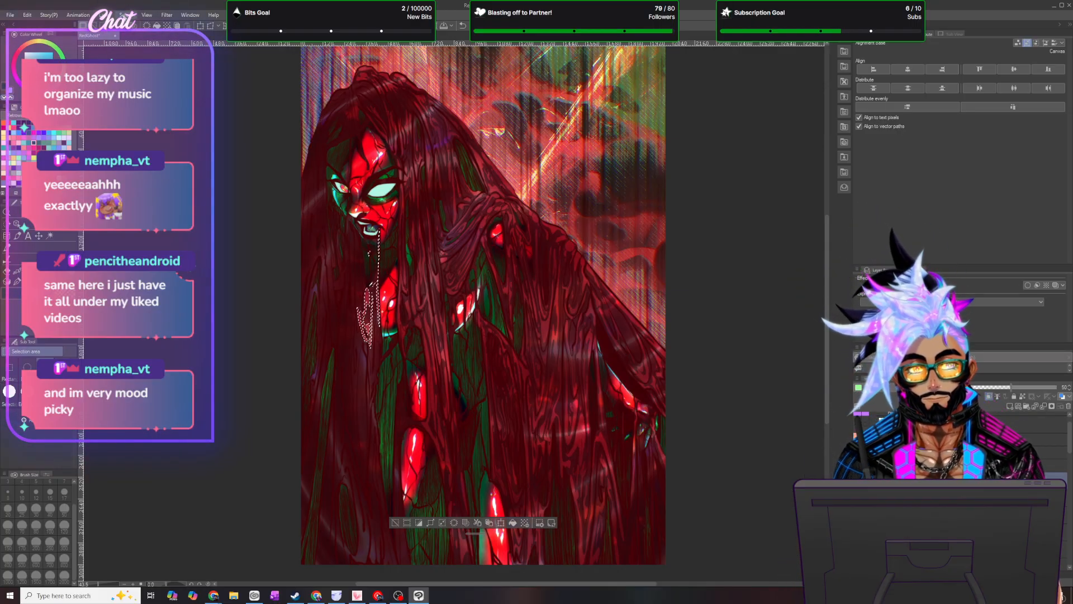
pyautogui.hotkey('ctrl', 'd')
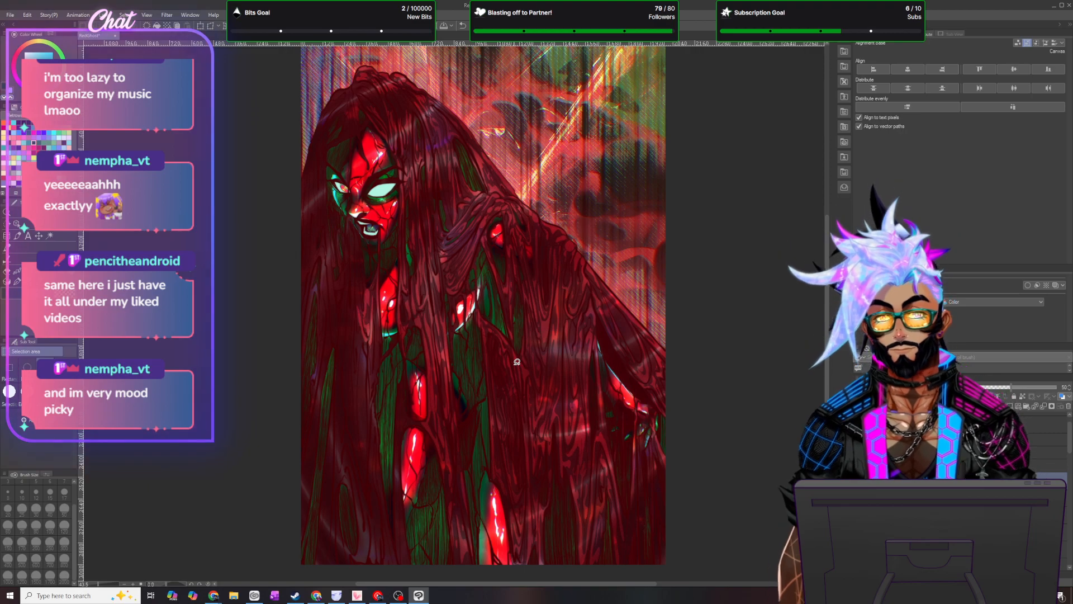
# - Lasso tapering highlights in the strand tips just below the upper chest gap, lighten them, and deselect
pyautogui.moveTo(371, 348)
pyautogui.mouseDown()
pyautogui.moveTo(373, 386)
pyautogui.moveTo(371, 358)
pyautogui.mouseUp()
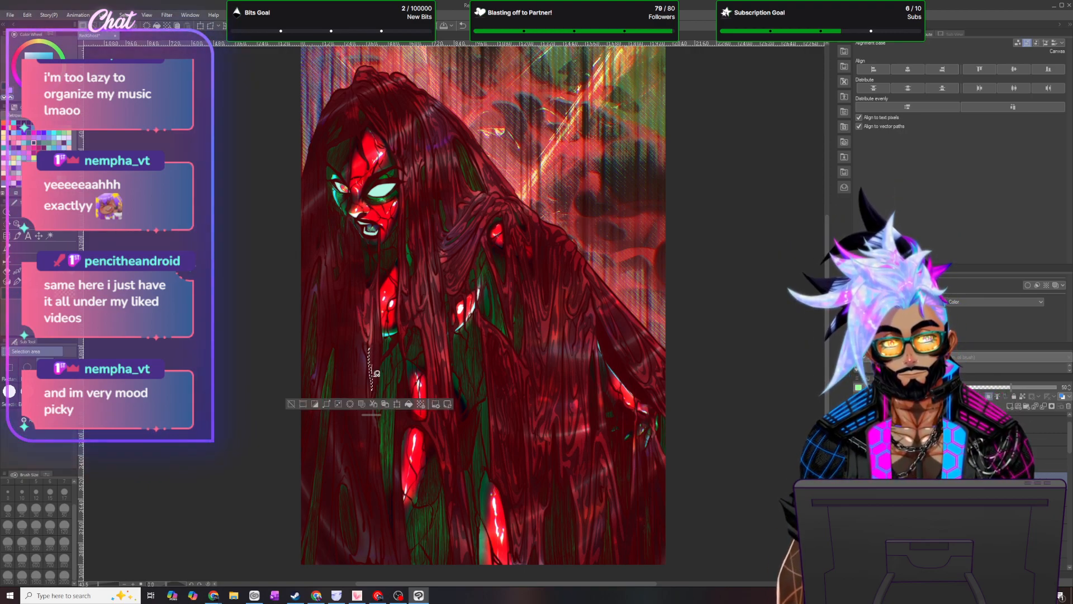
pyautogui.moveTo(380, 313)
pyautogui.mouseDown()
pyautogui.moveTo(377, 386)
pyautogui.moveTo(376, 361)
pyautogui.moveTo(394, 344)
pyautogui.mouseUp()
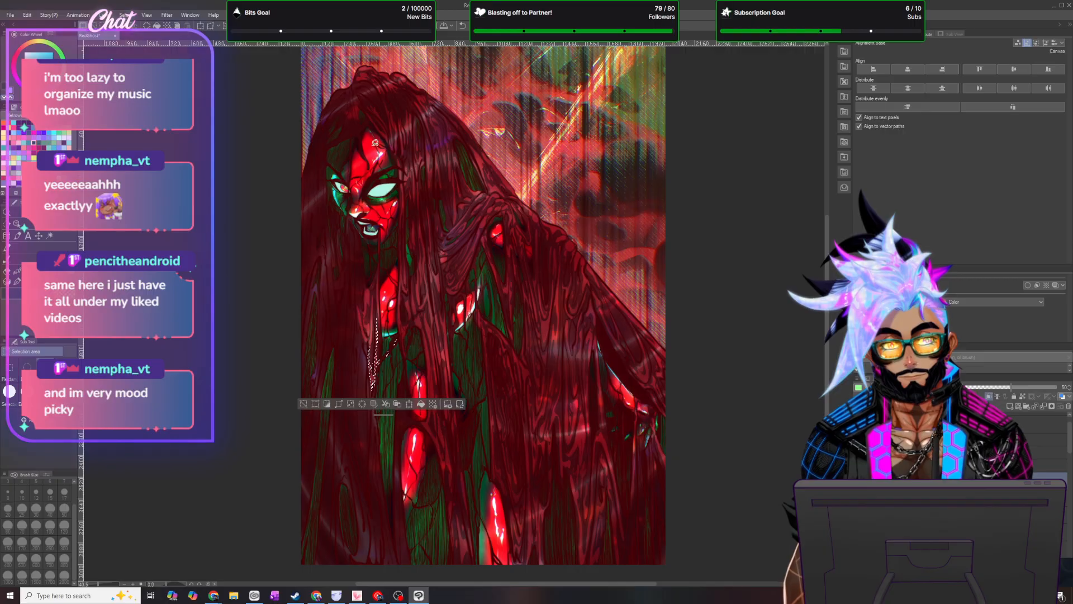
pyautogui.click(124, 15)
pyautogui.click(142, 35)
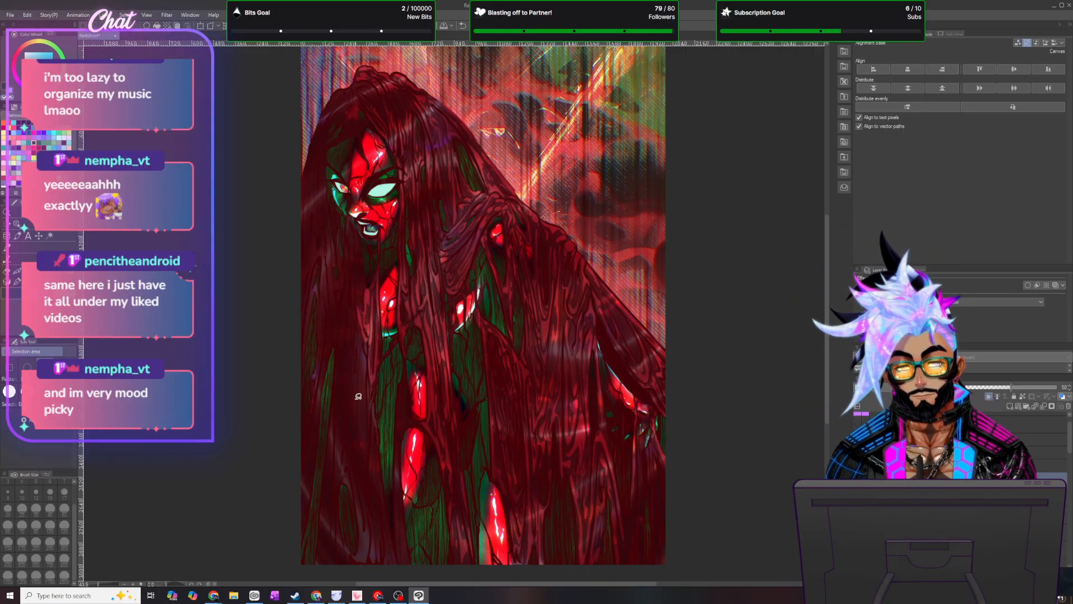
# - Lasso long wood-grain highlights in the lower hair on the face's outer side and near the canvas edge, lighten them, and deselect
pyautogui.moveTo(367, 360); pyautogui.dragTo(364, 432)
pyautogui.moveTo(362, 347)
pyautogui.mouseDown()
pyautogui.moveTo(358, 325)
pyautogui.moveTo(367, 364)
pyautogui.moveTo(351, 434)
pyautogui.moveTo(349, 345)
pyautogui.moveTo(354, 416)
pyautogui.mouseUp()
pyautogui.moveTo(360, 361); pyautogui.dragTo(360, 381)
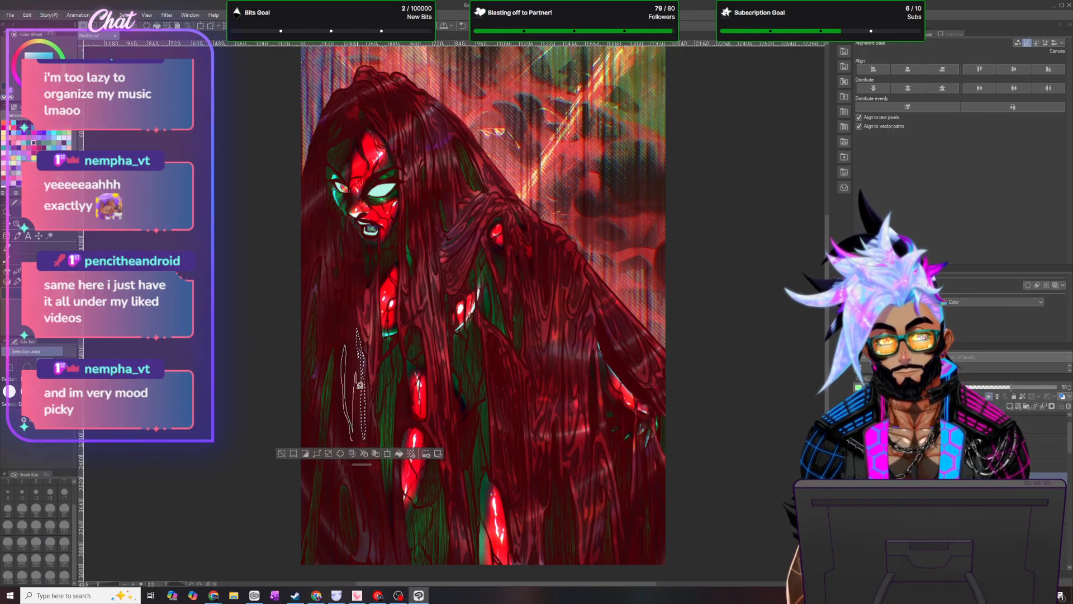
pyautogui.moveTo(359, 437); pyautogui.dragTo(358, 439)
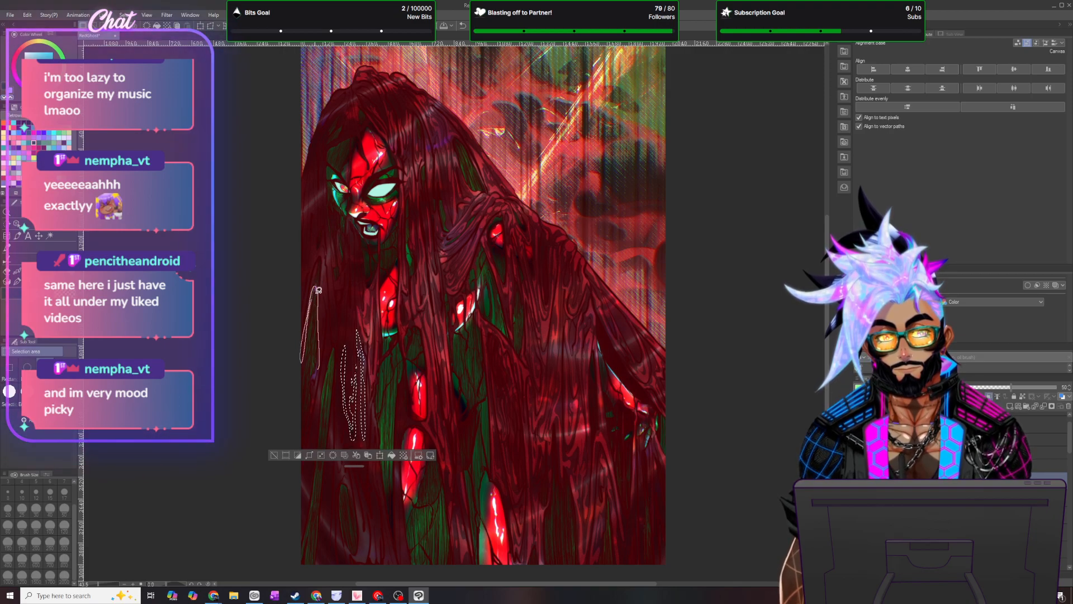
pyautogui.moveTo(323, 356); pyautogui.dragTo(320, 331)
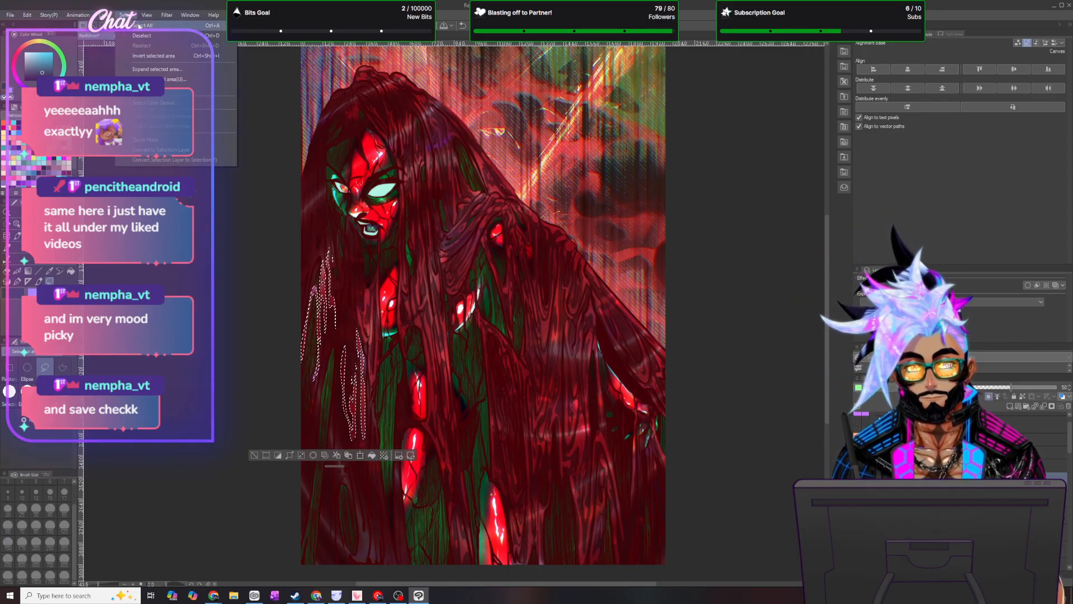
pyautogui.hotkey('ctrl', 'd')
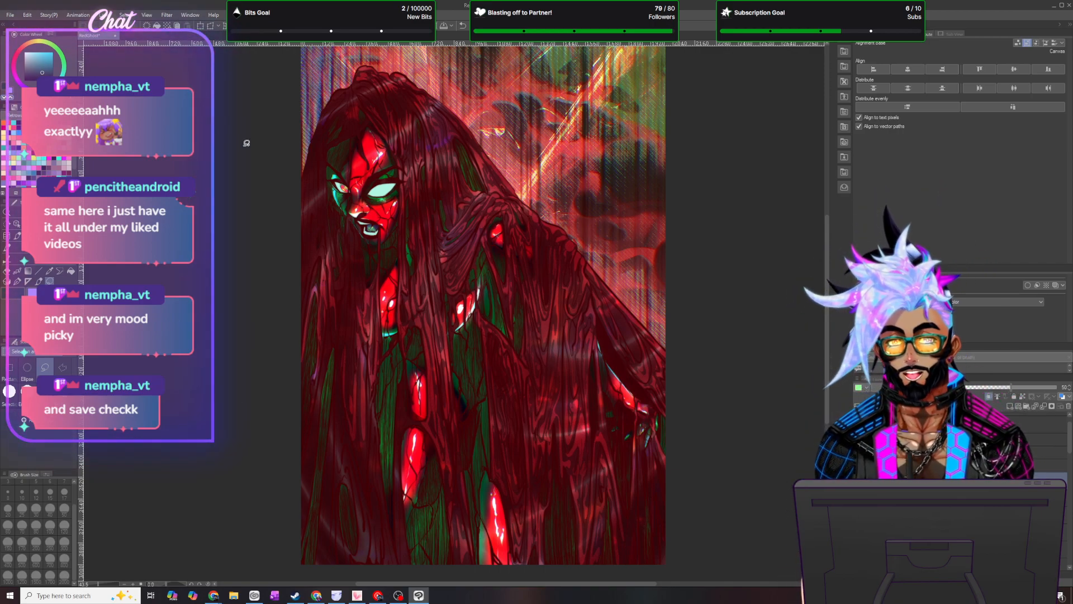
# - Save the illustration file
pyautogui.click(10, 17)
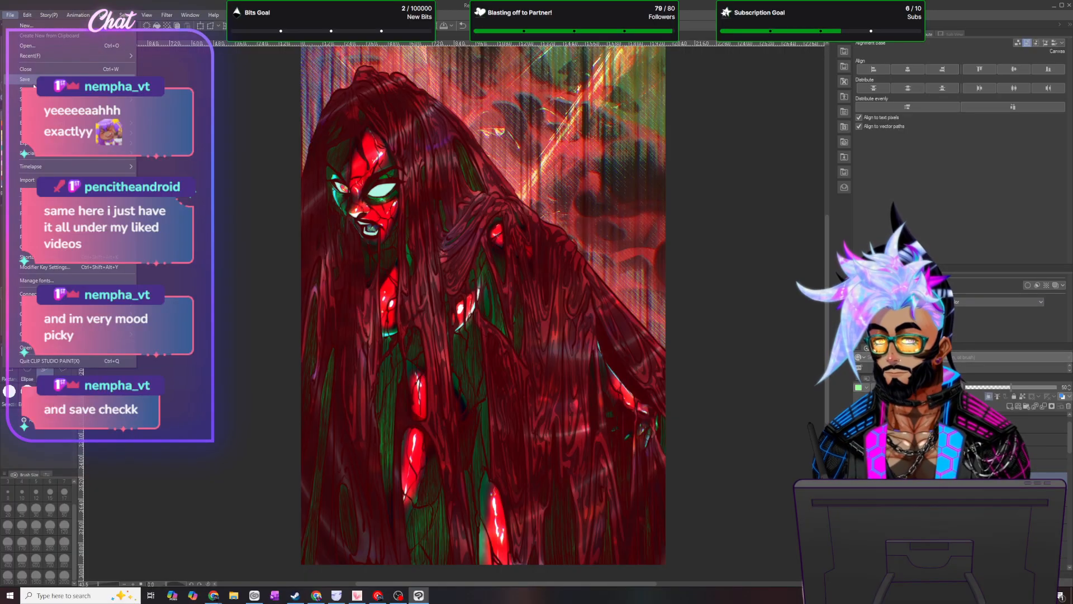
pyautogui.click(30, 80)
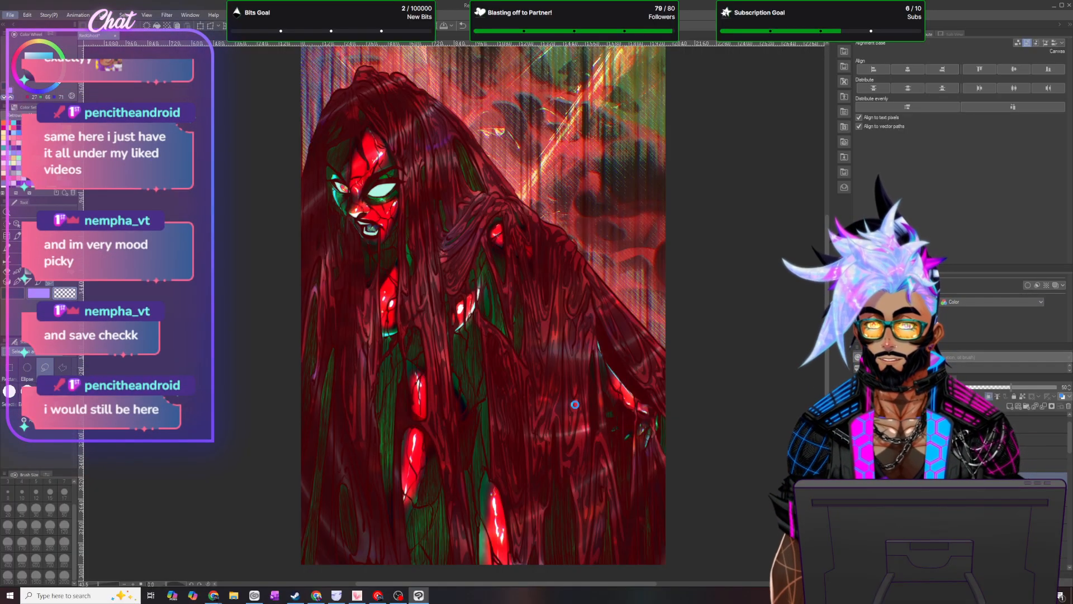
# - Lasso small, jagged highlights in the hair beside the mouth and beard, lighten them, and deselect
pyautogui.scroll(-1, 574, 405)
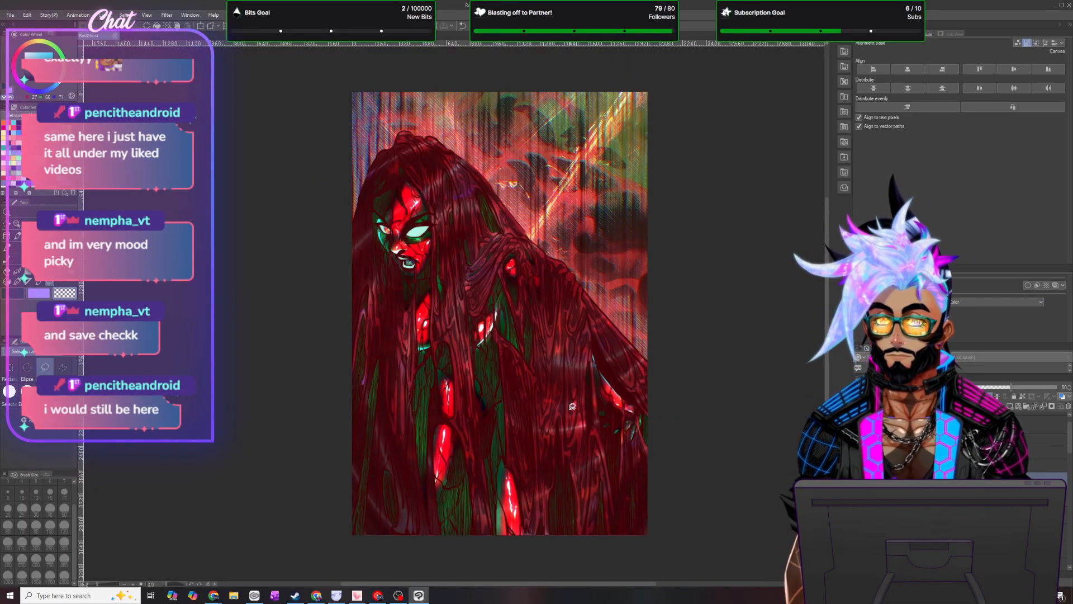
pyautogui.scroll(2, 490, 356)
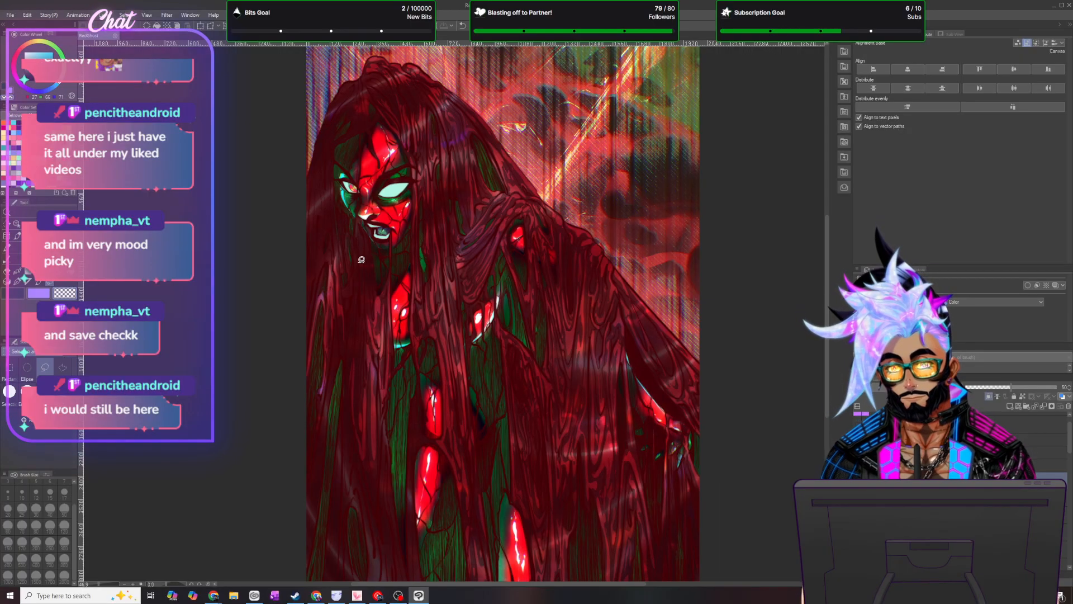
pyautogui.moveTo(357, 237); pyautogui.dragTo(359, 226)
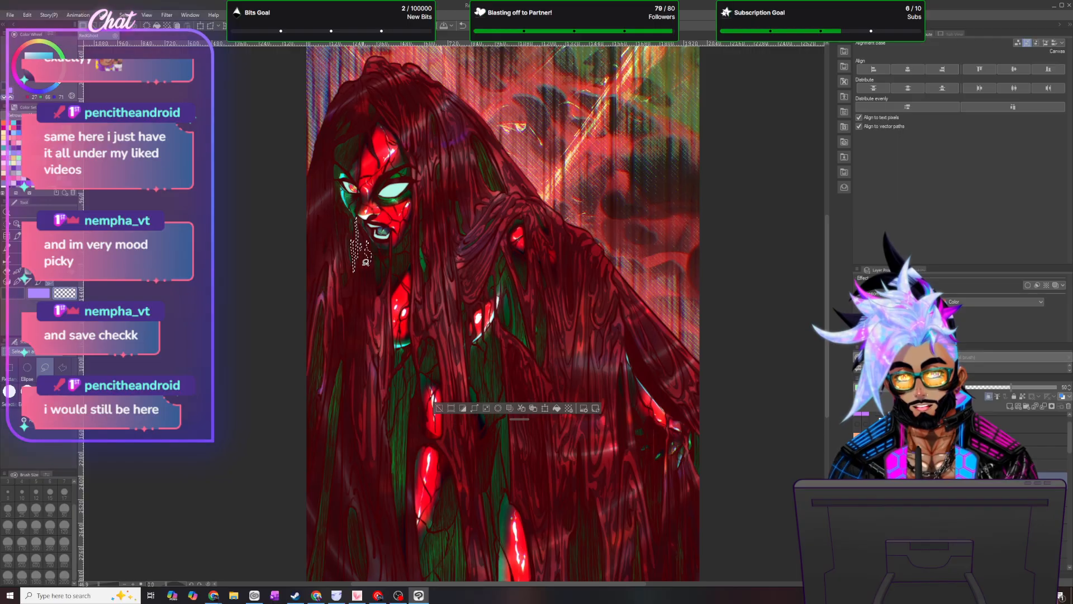
pyautogui.moveTo(361, 301)
pyautogui.mouseDown()
pyautogui.moveTo(361, 320)
pyautogui.moveTo(365, 292)
pyautogui.mouseUp()
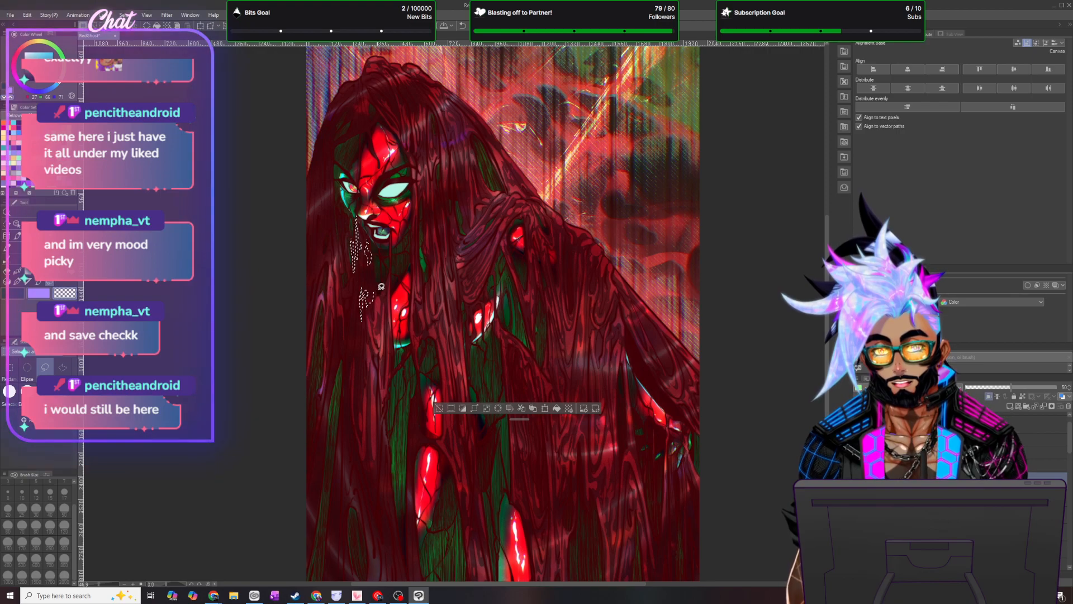
pyautogui.moveTo(381, 250); pyautogui.dragTo(380, 262)
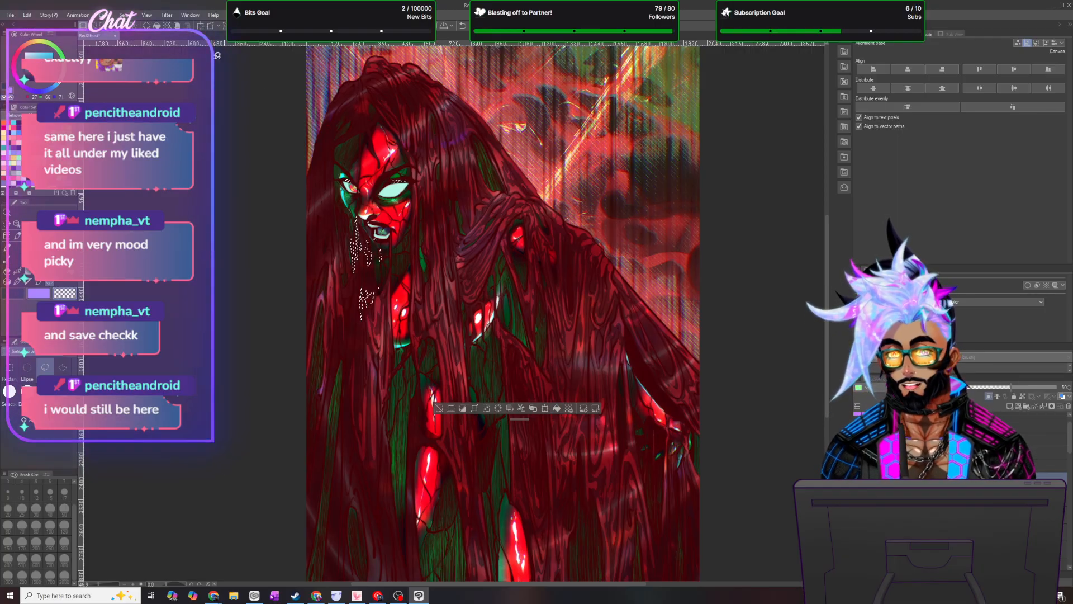
pyautogui.hotkey('ctrl', 'd')
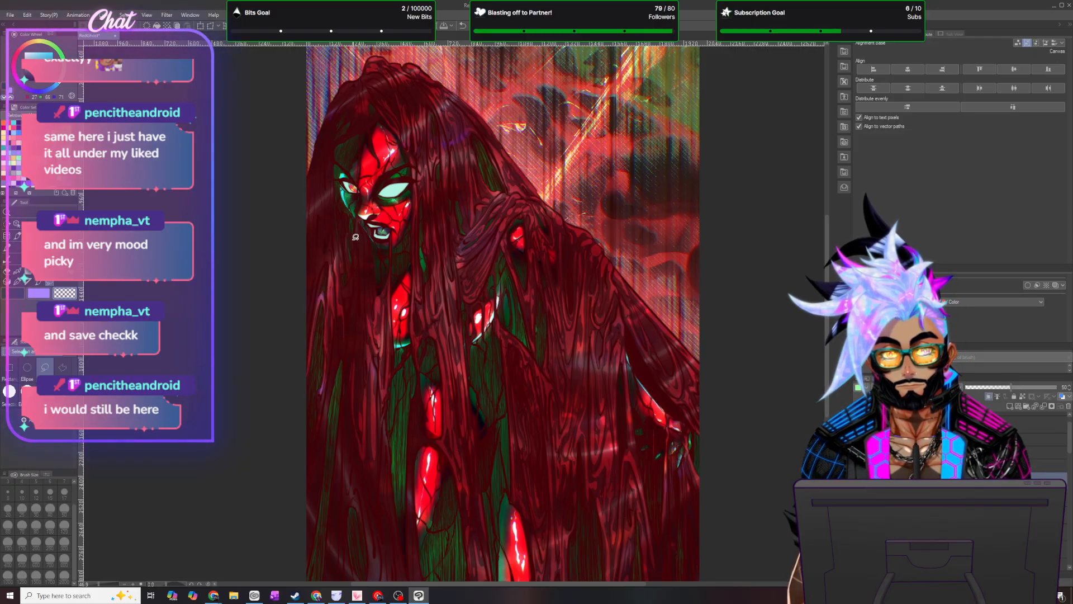
# - Lasso thin, jagged highlights in the hair beside the chin and directly below it, lighten them, and deselect
pyautogui.moveTo(358, 239); pyautogui.dragTo(357, 291)
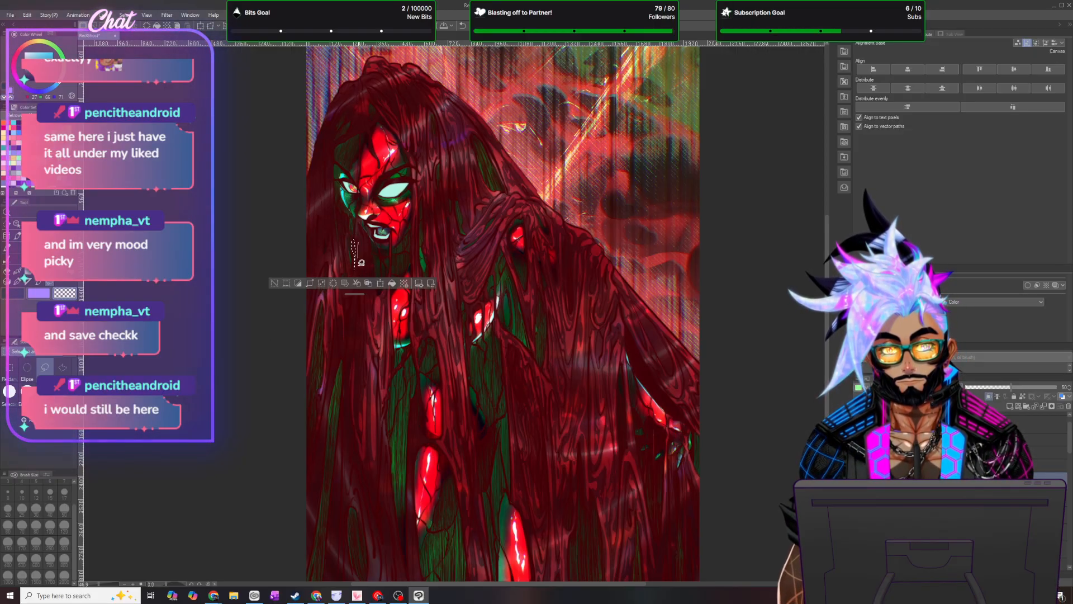
pyautogui.moveTo(361, 233)
pyautogui.mouseDown()
pyautogui.moveTo(377, 285)
pyautogui.moveTo(367, 260)
pyautogui.mouseUp()
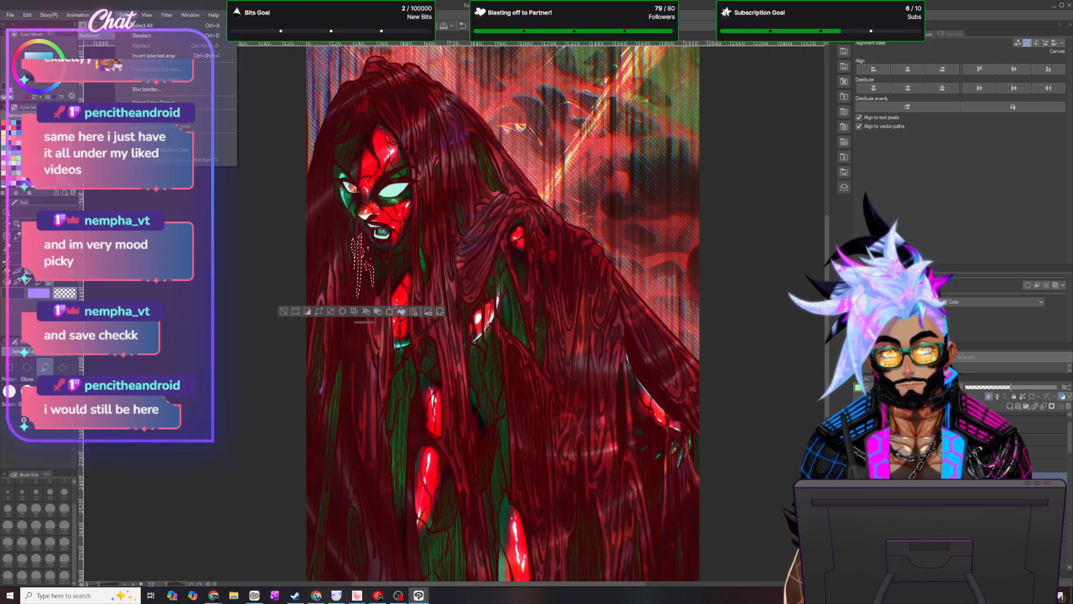
pyautogui.hotkey('ctrl', 'd')
pyautogui.moveTo(362, 281)
pyautogui.mouseDown()
pyautogui.moveTo(362, 348)
pyautogui.moveTo(373, 300)
pyautogui.moveTo(363, 313)
pyautogui.moveTo(364, 285)
pyautogui.mouseUp()
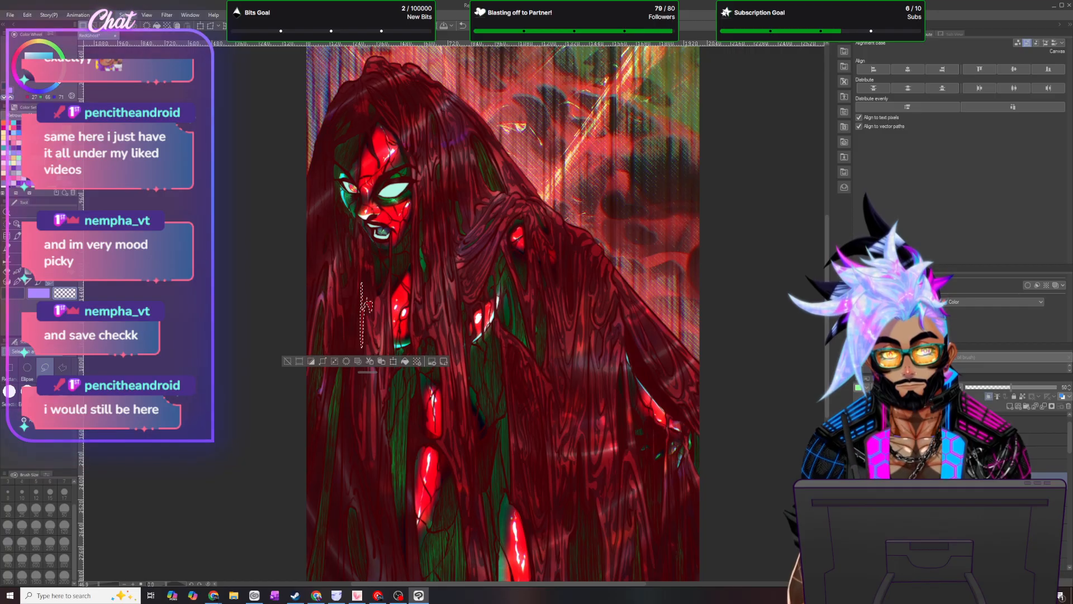
pyautogui.hotkey('ctrl', 'd')
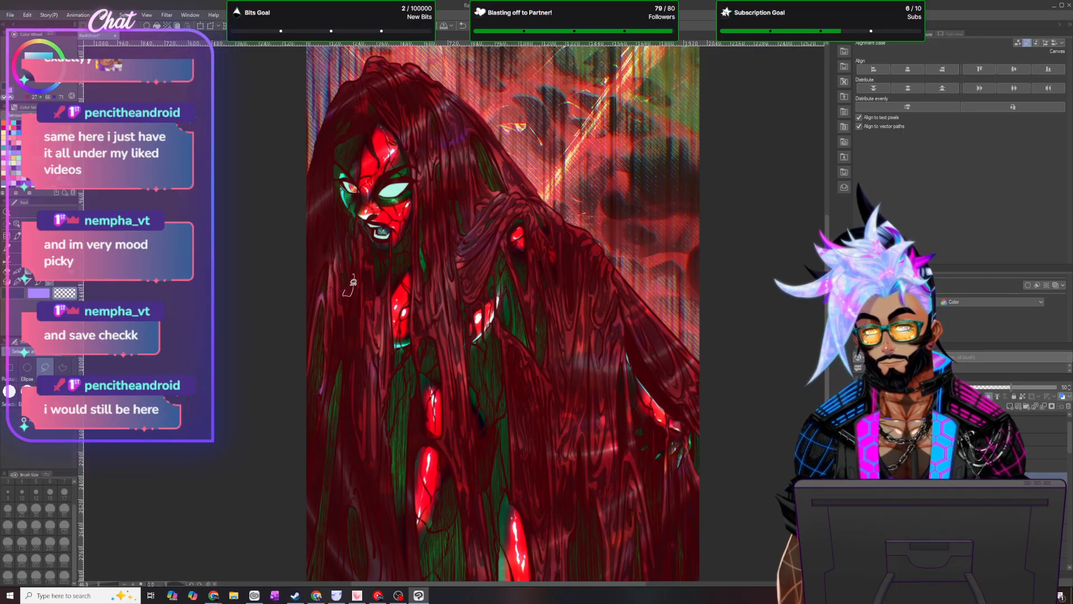
# - Lasso long, winding wood-grain highlights in the hair between the face's outer side and the canvas edge, lighten them, and deselect
pyautogui.moveTo(344, 293); pyautogui.dragTo(351, 286)
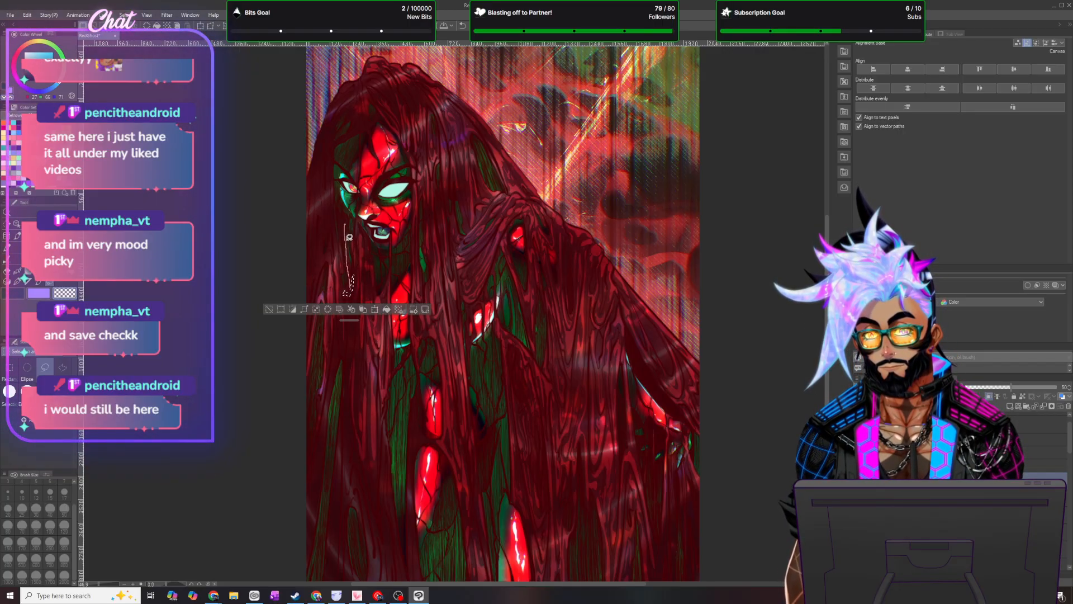
pyautogui.moveTo(350, 320); pyautogui.dragTo(208, 428)
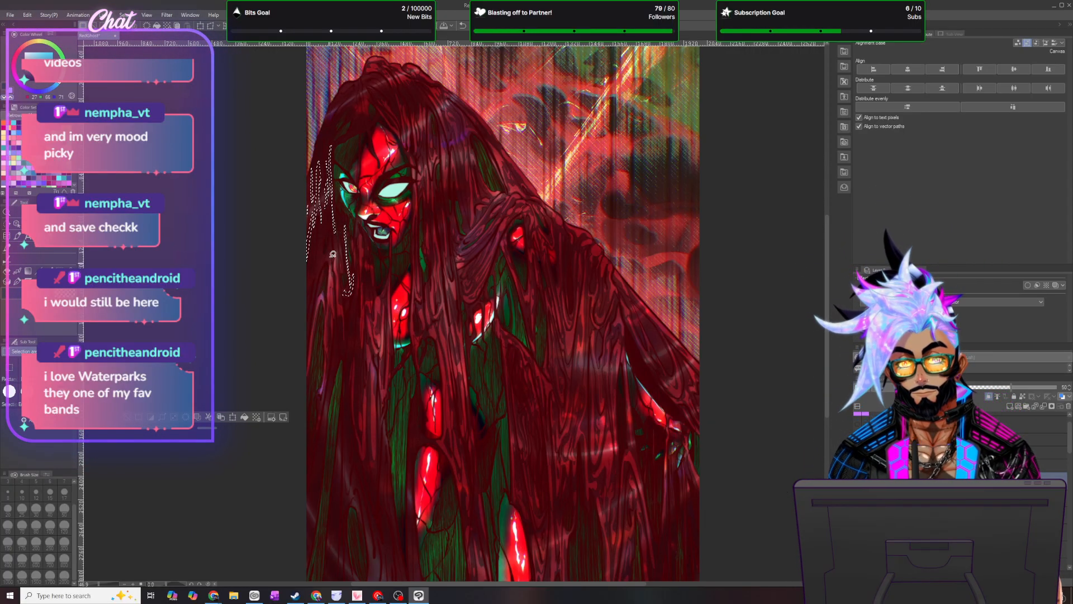
pyautogui.moveTo(330, 266)
pyautogui.mouseDown()
pyautogui.moveTo(329, 255)
pyautogui.moveTo(314, 296)
pyautogui.moveTo(307, 275)
pyautogui.moveTo(328, 221)
pyautogui.moveTo(330, 245)
pyautogui.moveTo(319, 233)
pyautogui.mouseUp()
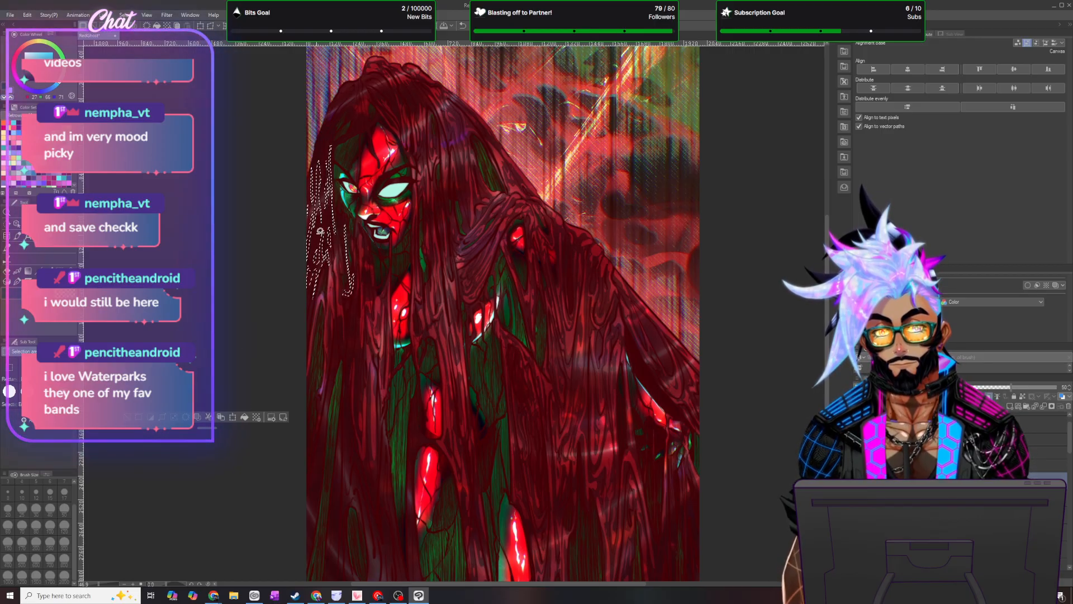
pyautogui.click(244, 417)
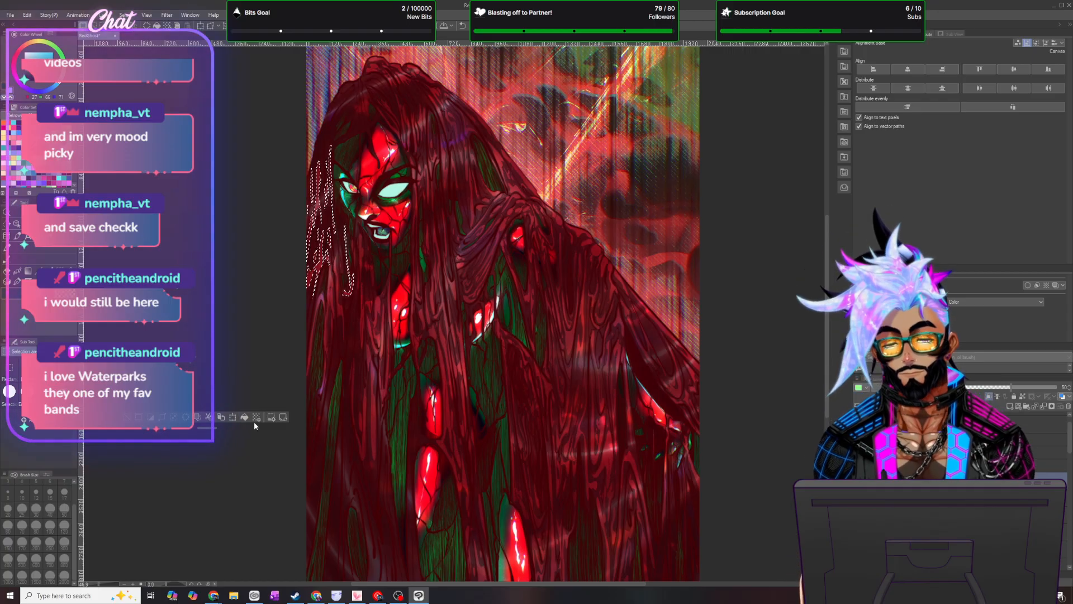
pyautogui.click(124, 15)
pyautogui.click(150, 40)
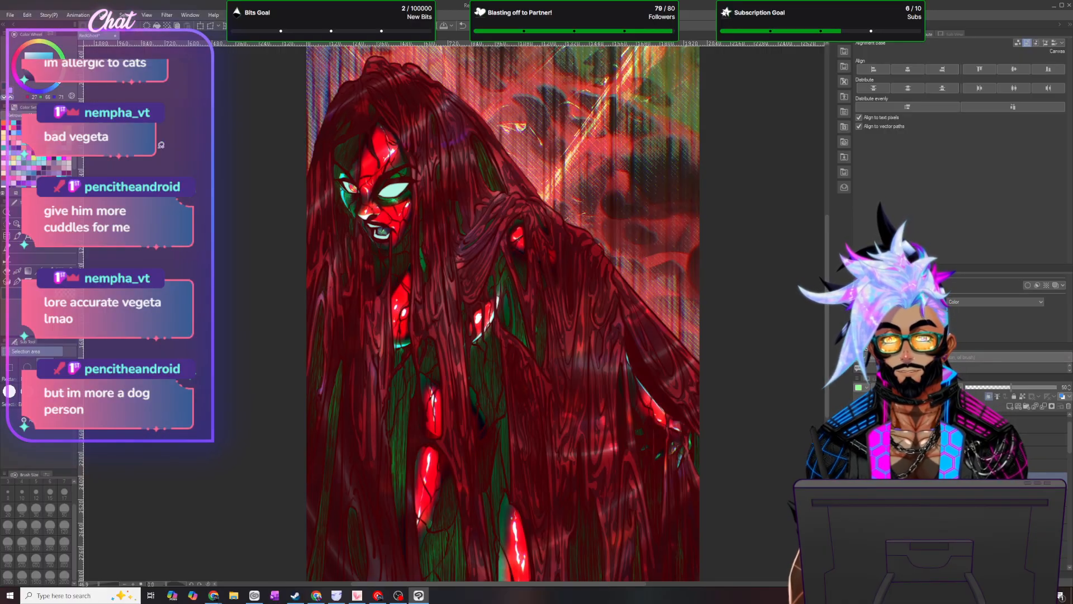
# - Lasso long, tapering highlights in the lower hanging strands around the green knot and beside the glowing leg gaps, lighten them, and deselect
pyautogui.scroll(1, 324, 380)
pyautogui.scroll(1, 325, 380)
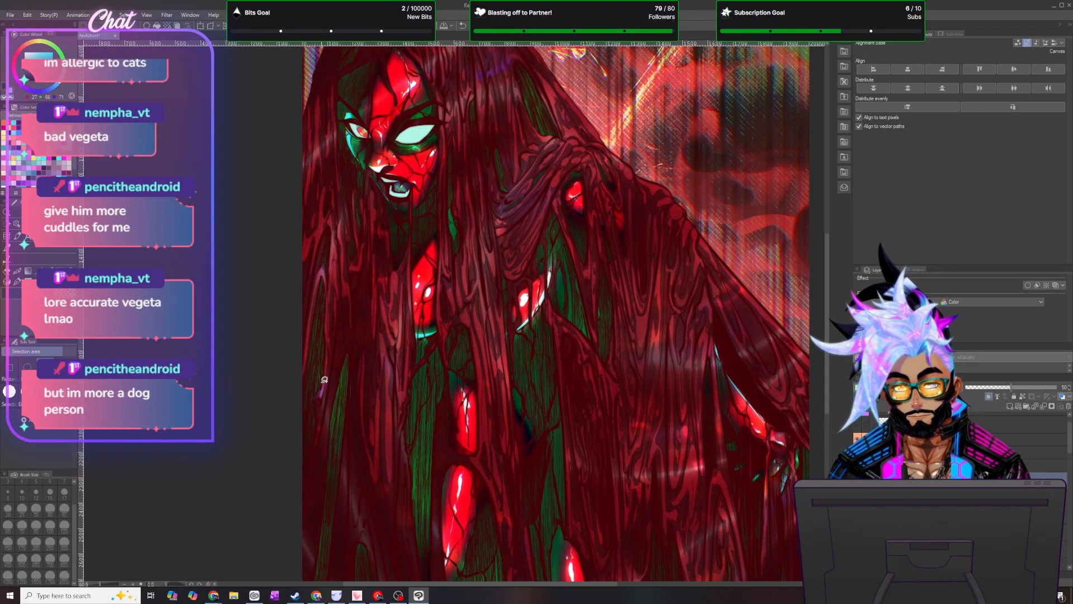
pyautogui.moveTo(827, 252); pyautogui.dragTo(827, 282)
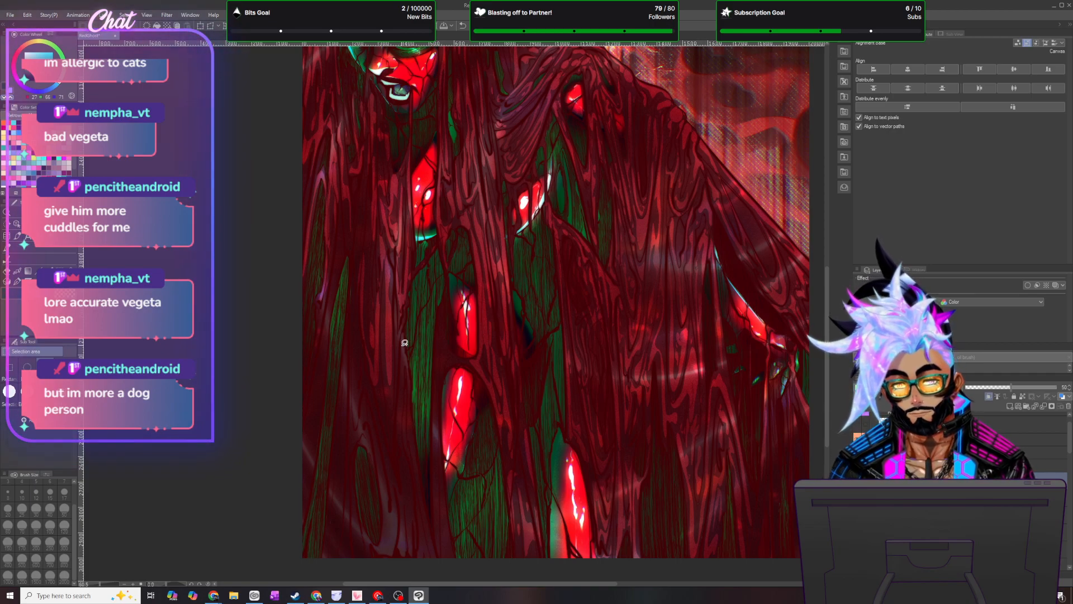
pyautogui.moveTo(400, 393)
pyautogui.mouseDown()
pyautogui.moveTo(407, 355)
pyautogui.moveTo(412, 397)
pyautogui.moveTo(398, 348)
pyautogui.moveTo(395, 318)
pyautogui.mouseUp()
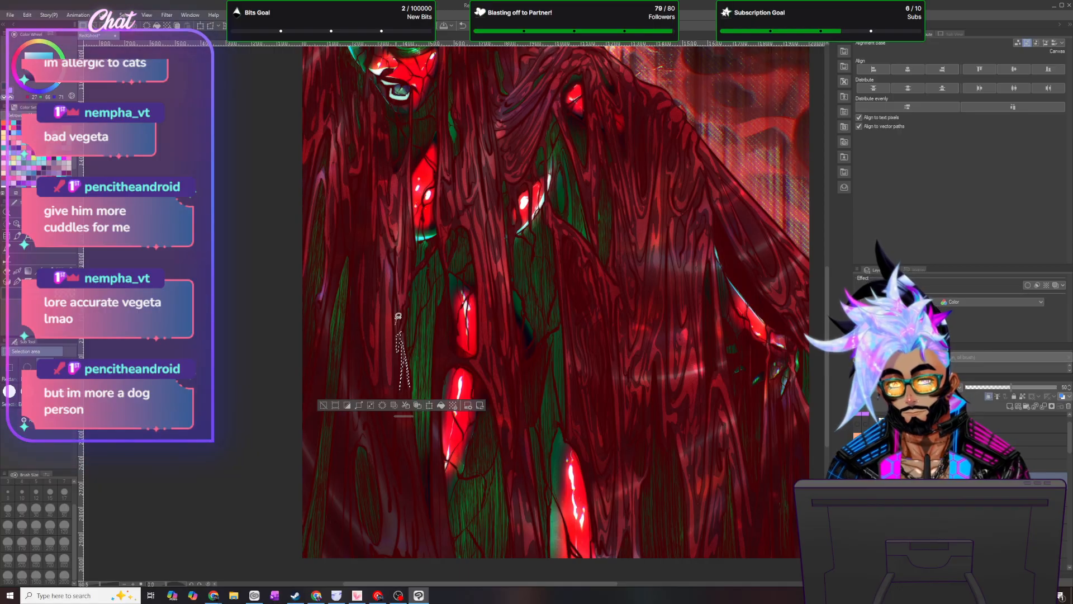
pyautogui.moveTo(405, 417); pyautogui.dragTo(687, 510)
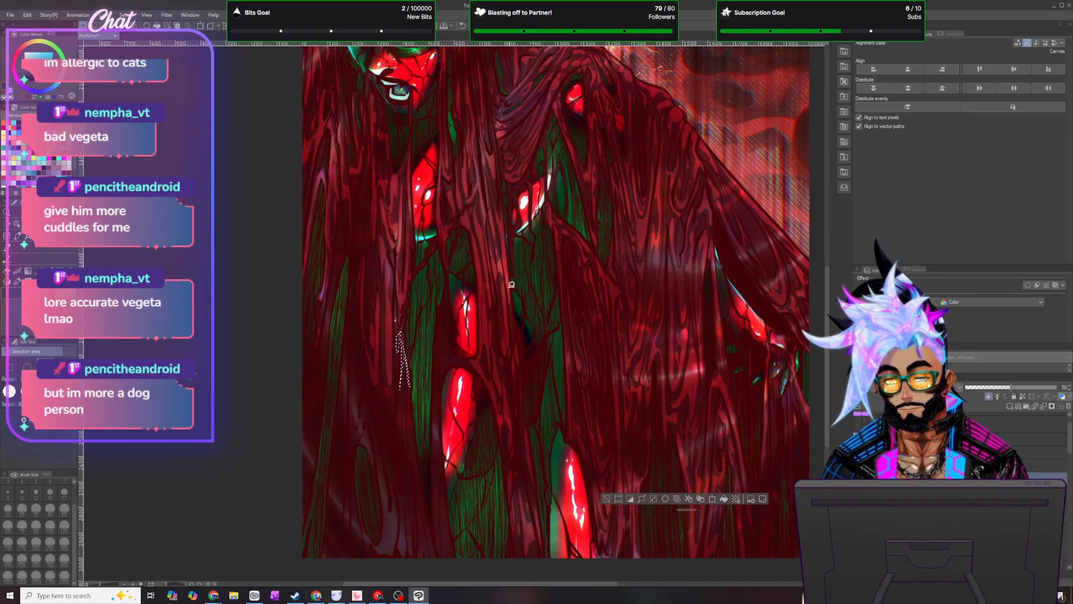
pyautogui.moveTo(440, 322)
pyautogui.mouseDown()
pyautogui.moveTo(436, 504)
pyautogui.moveTo(438, 549)
pyautogui.moveTo(442, 352)
pyautogui.moveTo(446, 561)
pyautogui.moveTo(447, 349)
pyautogui.mouseUp()
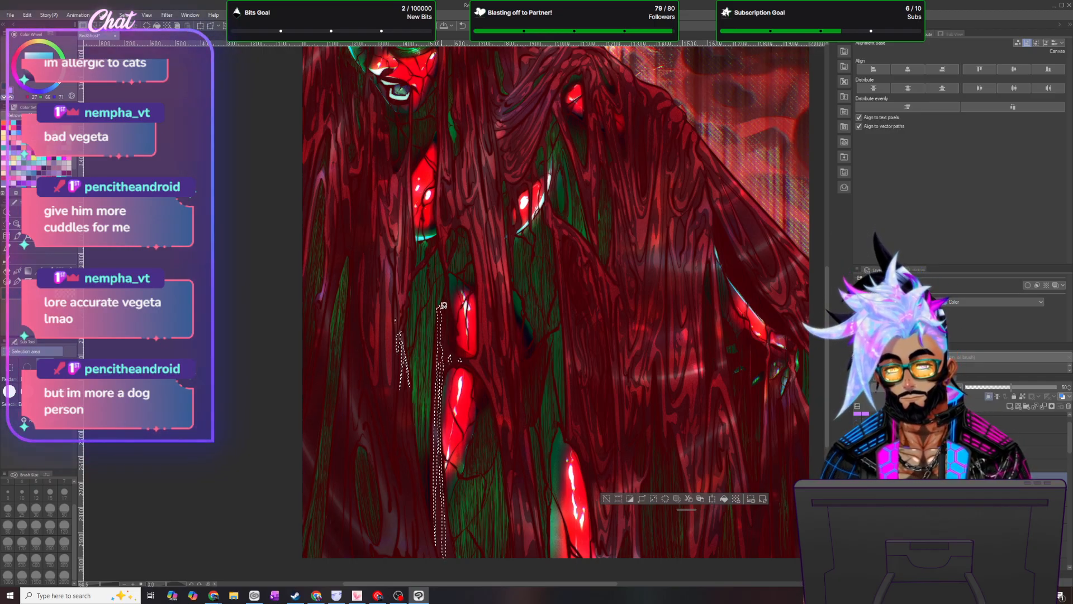
pyautogui.moveTo(349, 329); pyautogui.dragTo(327, 563)
pyautogui.moveTo(343, 465)
pyautogui.mouseDown()
pyautogui.moveTo(347, 413)
pyautogui.moveTo(342, 507)
pyautogui.moveTo(350, 336)
pyautogui.mouseUp()
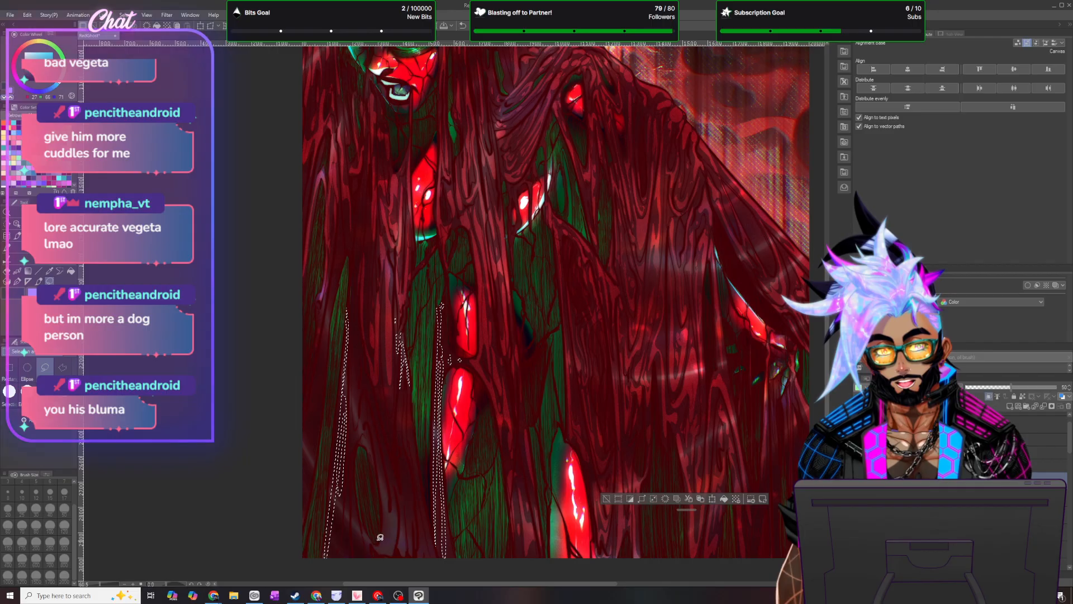
pyautogui.moveTo(375, 545)
pyautogui.mouseDown()
pyautogui.moveTo(396, 505)
pyautogui.moveTo(382, 550)
pyautogui.mouseUp()
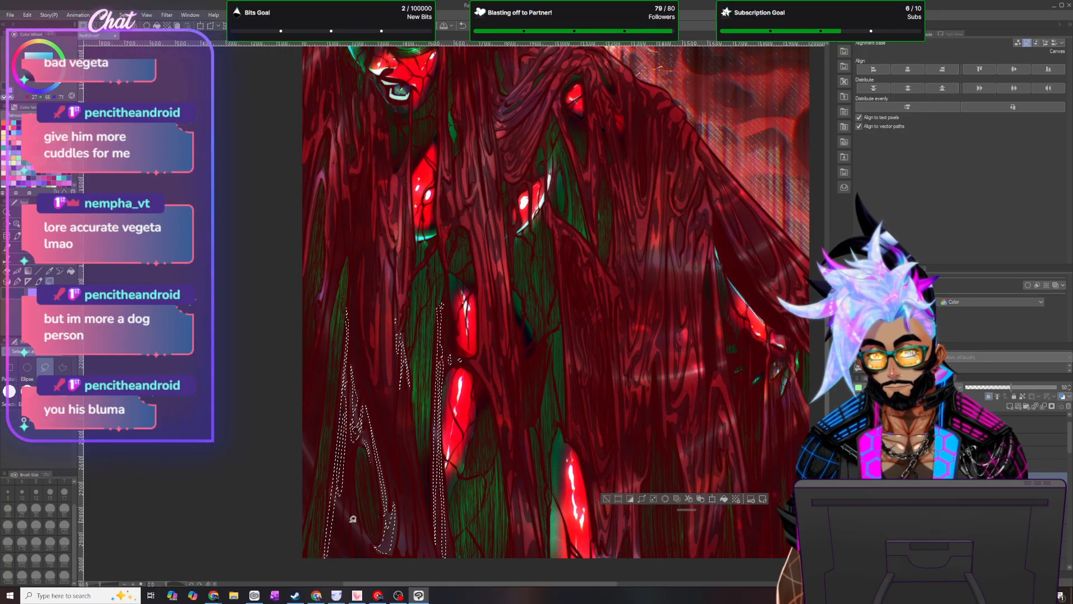
pyautogui.moveTo(354, 504)
pyautogui.mouseDown()
pyautogui.moveTo(360, 558)
pyautogui.moveTo(358, 520)
pyautogui.moveTo(372, 543)
pyautogui.moveTo(366, 537)
pyautogui.mouseUp()
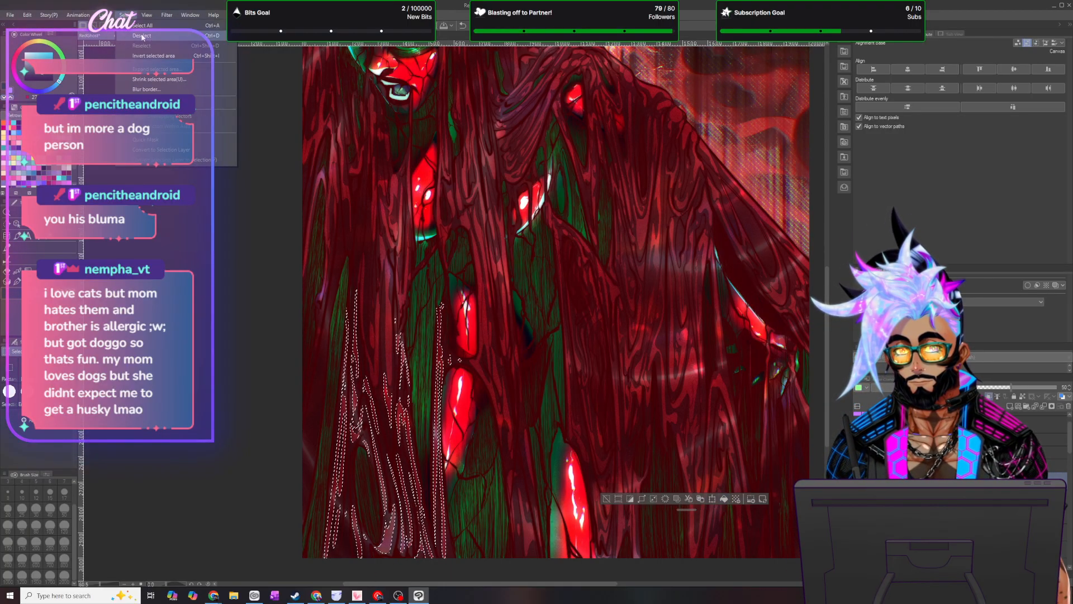
pyautogui.click(142, 36)
# - Lasso slender highlights in the hanging strands along the canvas edge and in the hair above the green gap, lighten them, and deselect
pyautogui.scroll(-3, 373, 279)
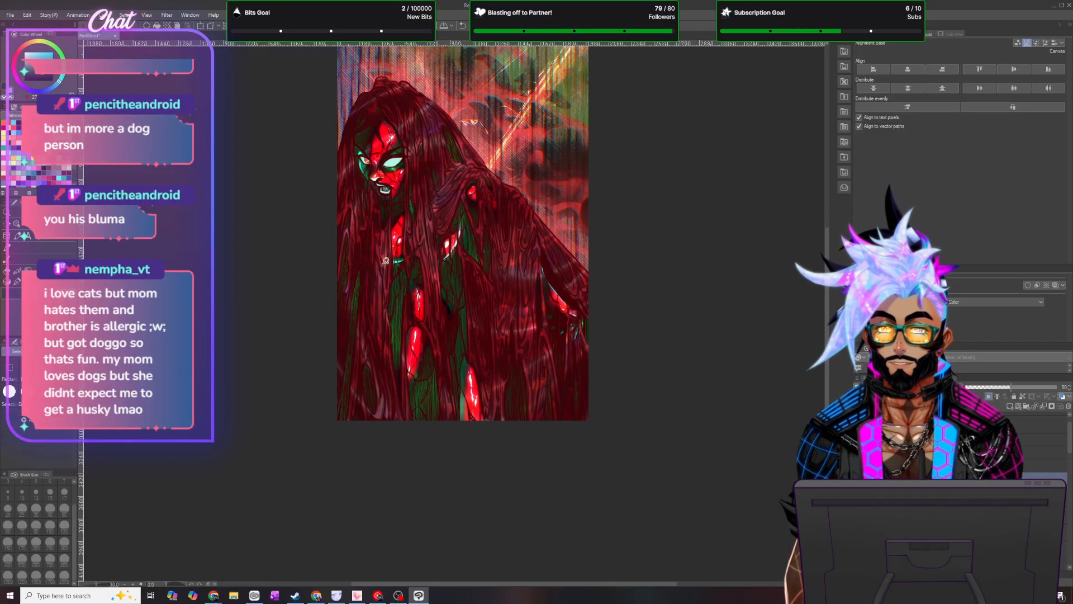
pyautogui.scroll(3, 391, 336)
pyautogui.scroll(1, 390, 336)
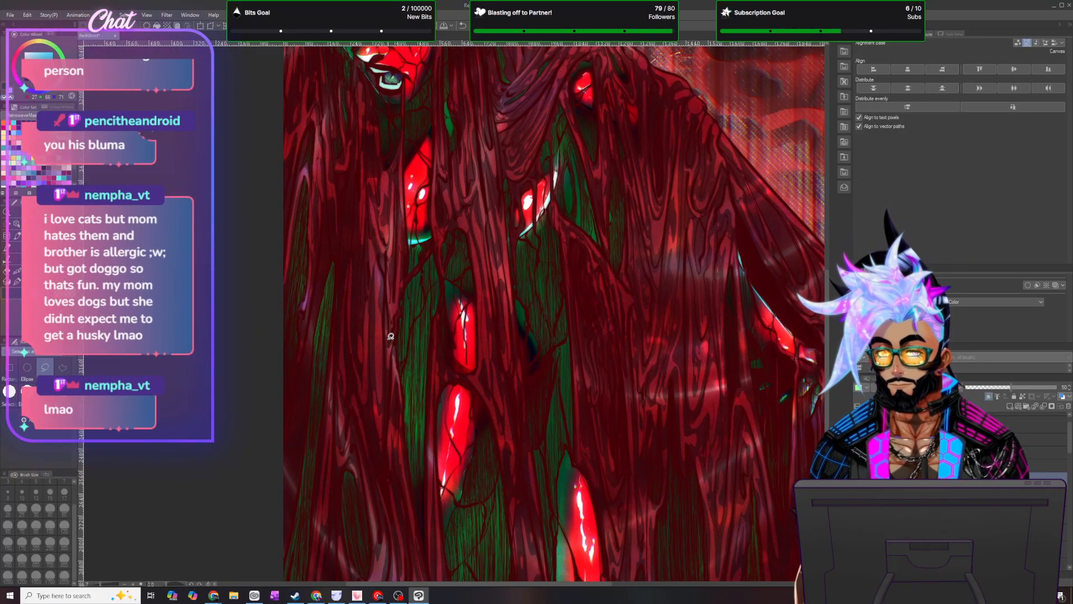
pyautogui.moveTo(317, 286); pyautogui.dragTo(310, 335)
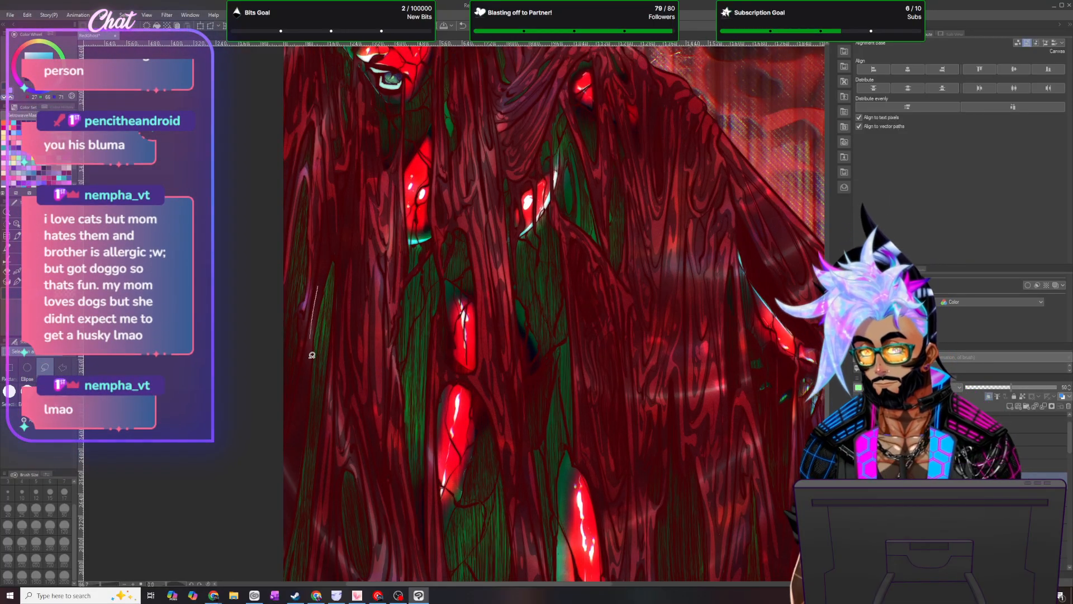
pyautogui.moveTo(285, 502); pyautogui.dragTo(310, 327)
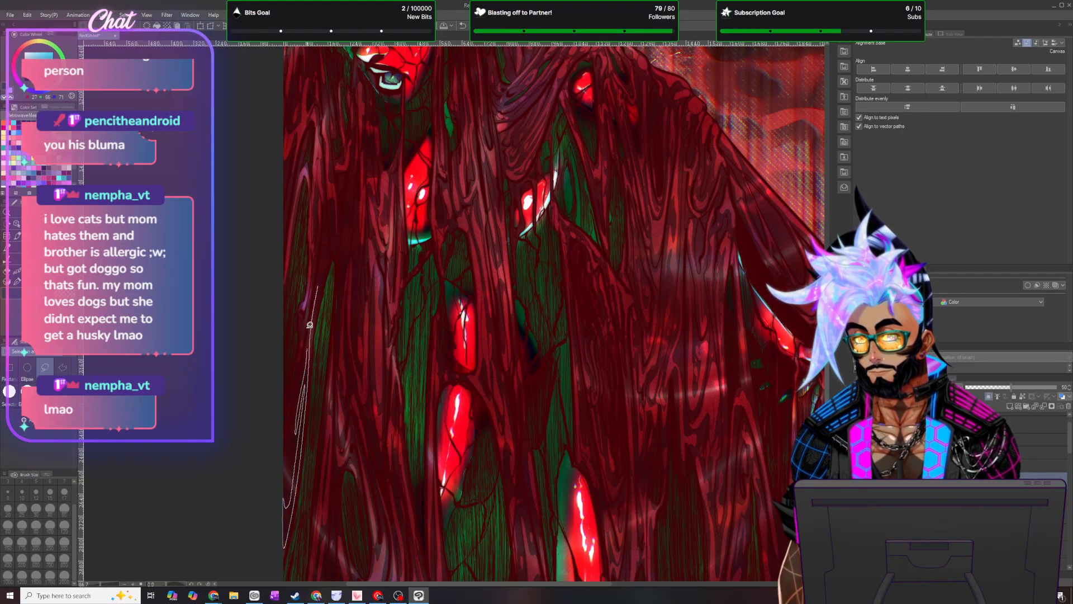
pyautogui.moveTo(326, 263)
pyautogui.mouseDown()
pyautogui.moveTo(330, 217)
pyautogui.moveTo(326, 264)
pyautogui.moveTo(335, 252)
pyautogui.moveTo(340, 271)
pyautogui.moveTo(348, 244)
pyautogui.mouseUp()
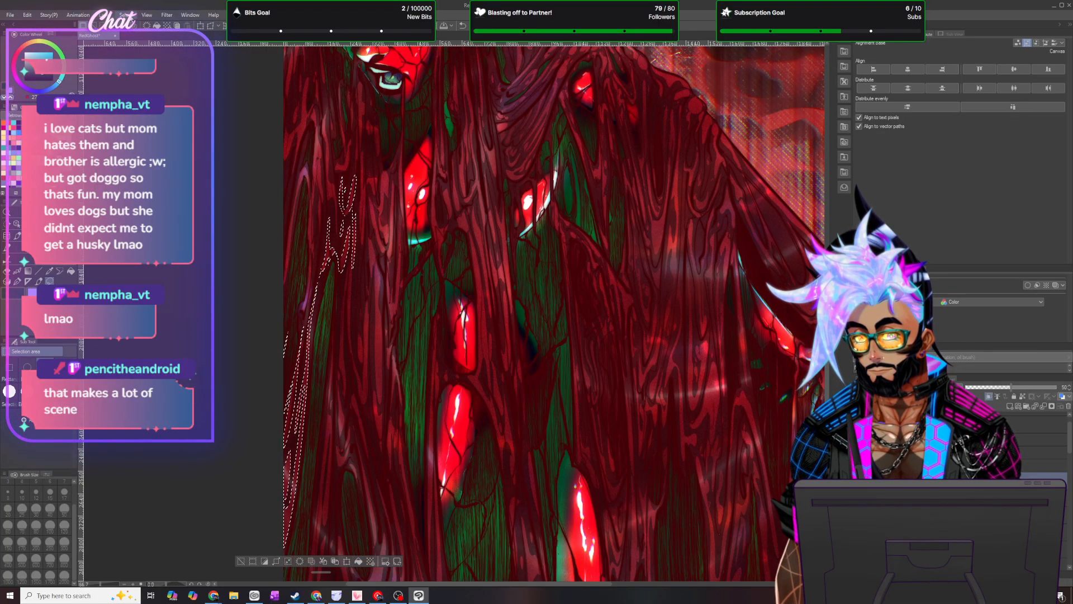
pyautogui.click(147, 36)
# - Switch from the lasso to a painting tool and reduce the layer opacity to 15 percent
pyautogui.scroll(-5, 414, 331)
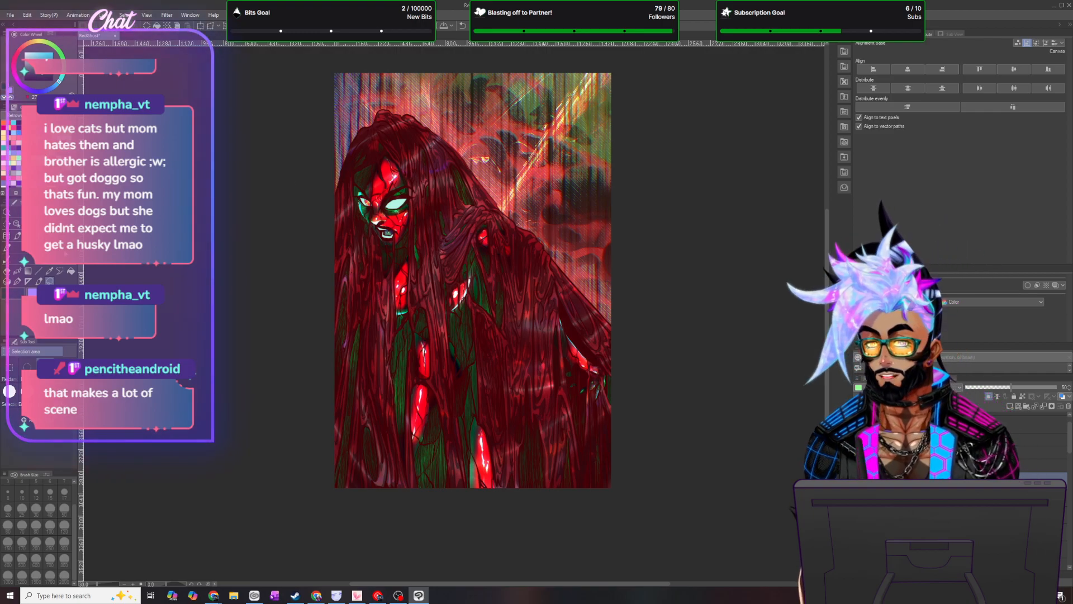
pyautogui.click(39, 281)
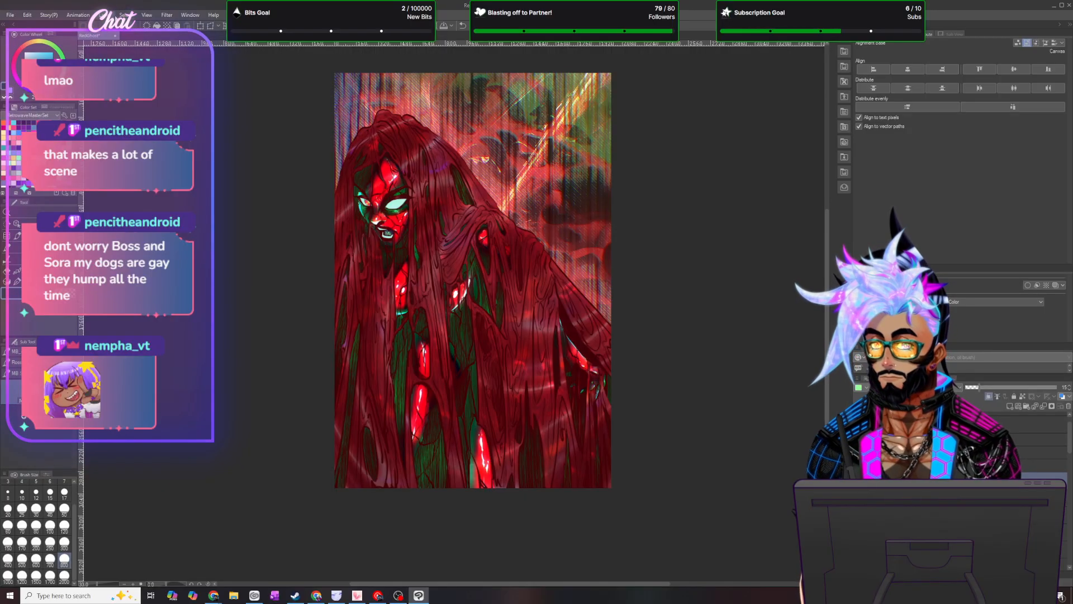
# - Duplicate the current layer and set the copy's blending mode to Linear burn
pyautogui.click(105, 15)
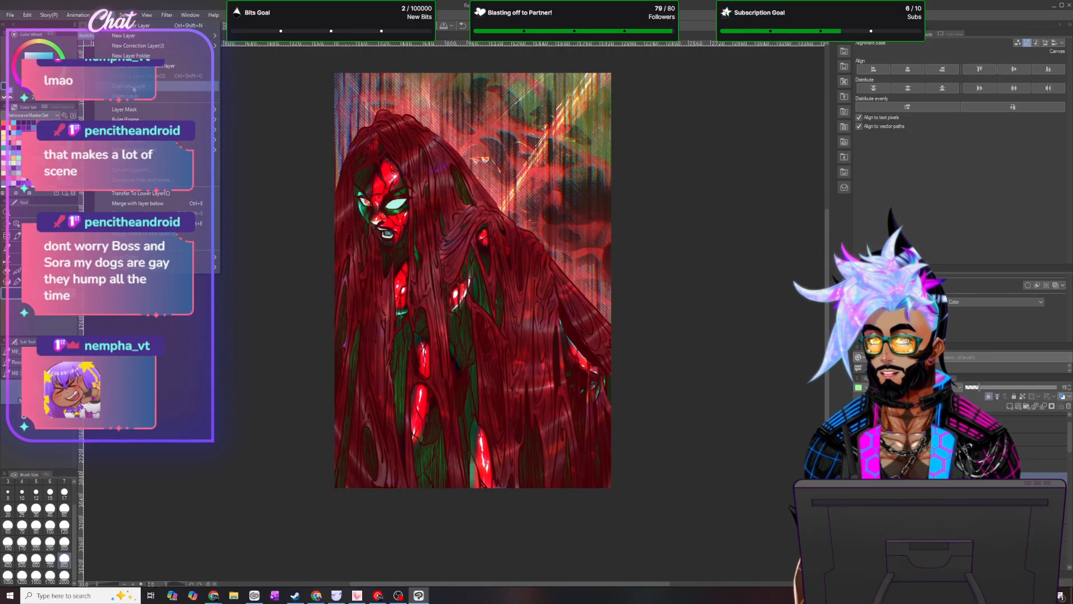
pyautogui.click(783, 364)
pyautogui.click(912, 387)
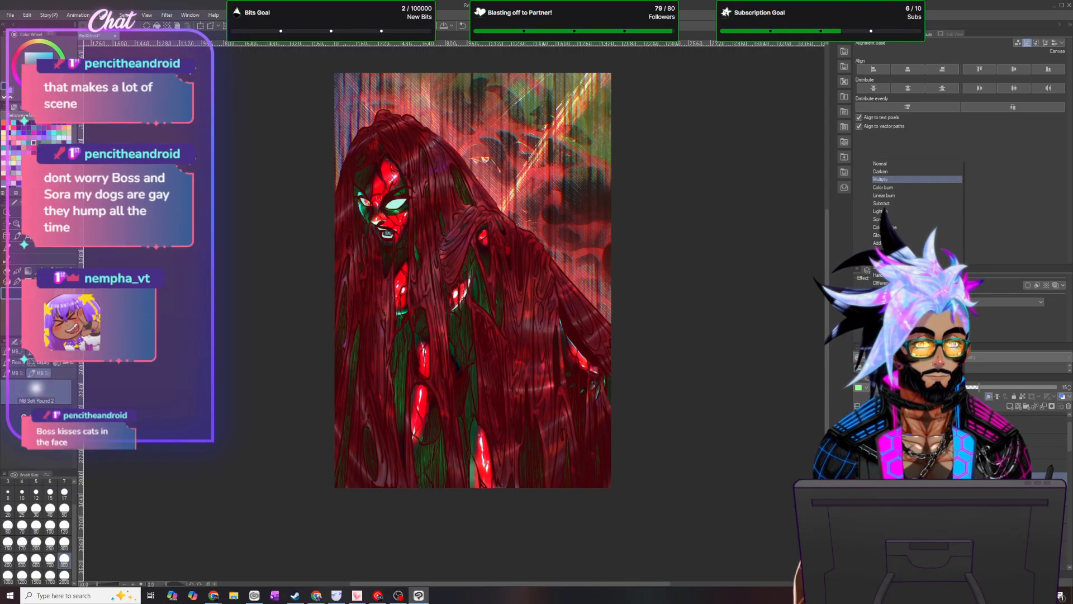
pyautogui.click(896, 194)
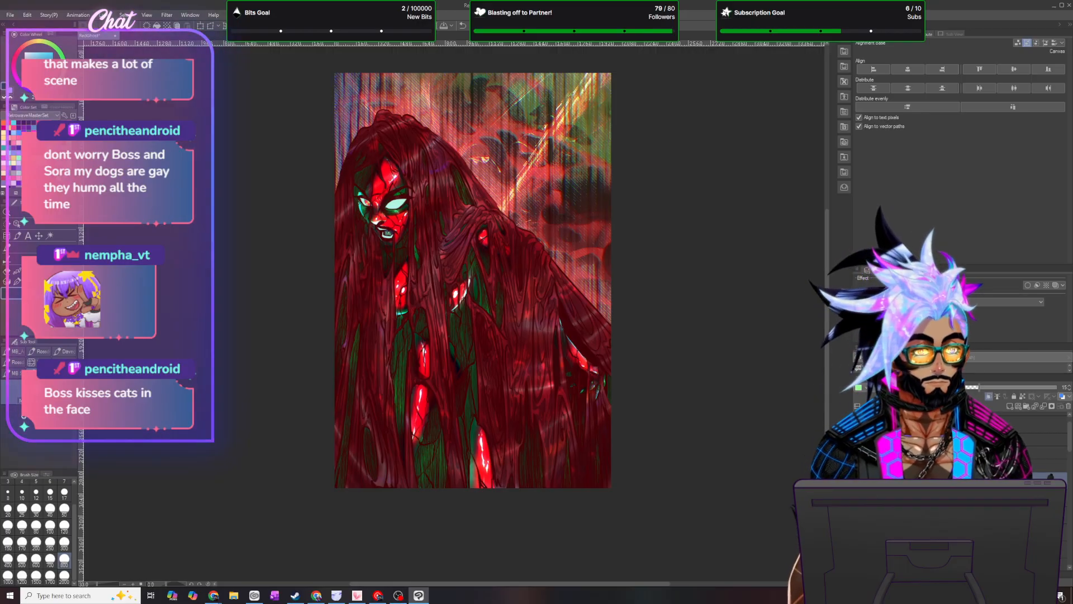
# - Restore the selection over the figure's draped strands, add a new layer and choose bright red as the drawing colour
pyautogui.hotkey('ctrl', 'shift', 'd')
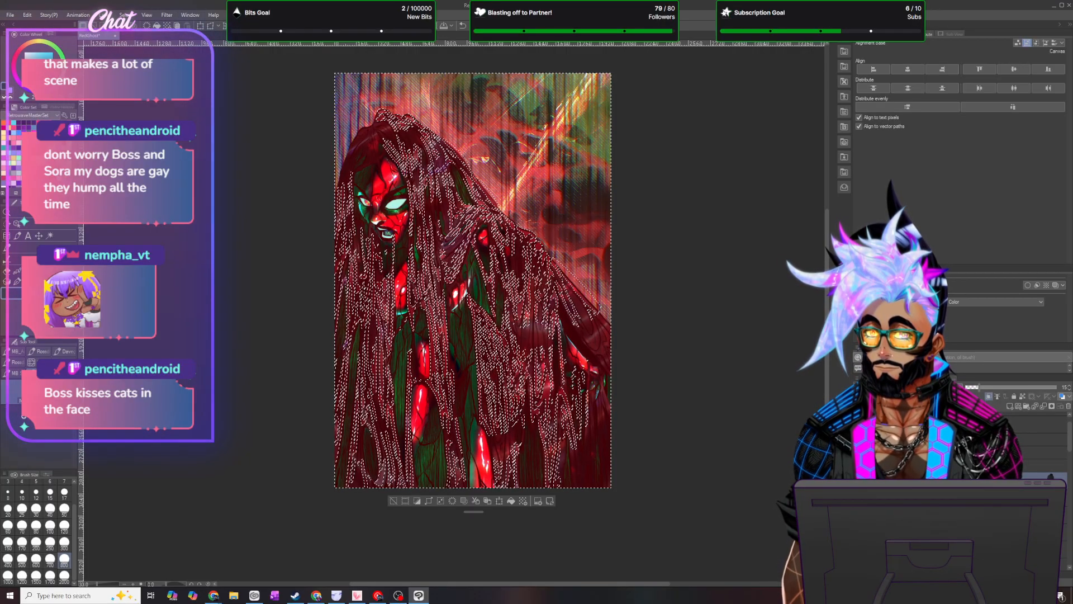
pyautogui.click(1009, 408)
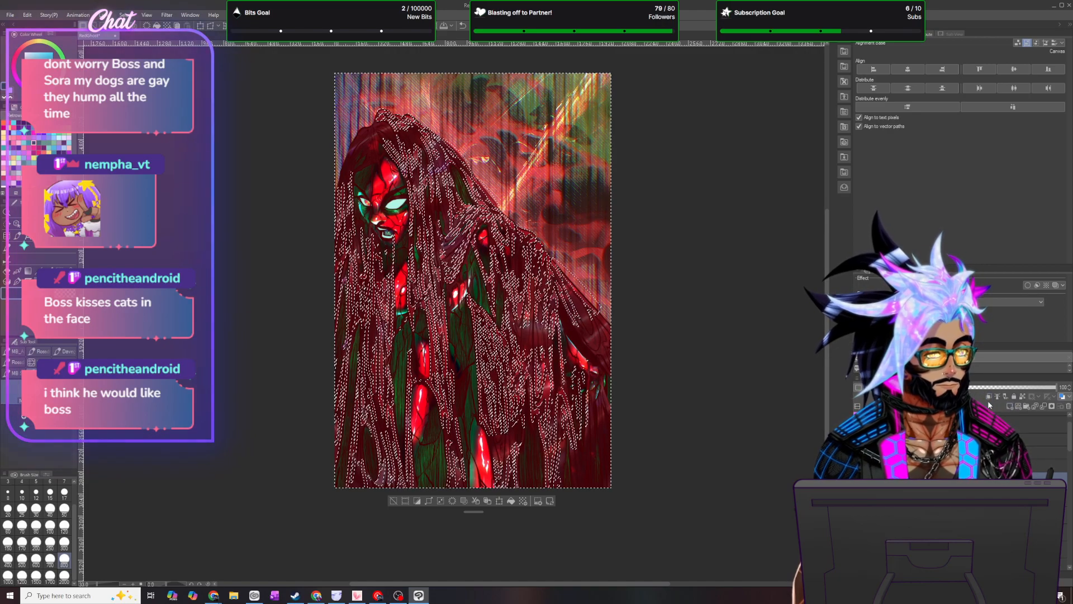
pyautogui.click(917, 388)
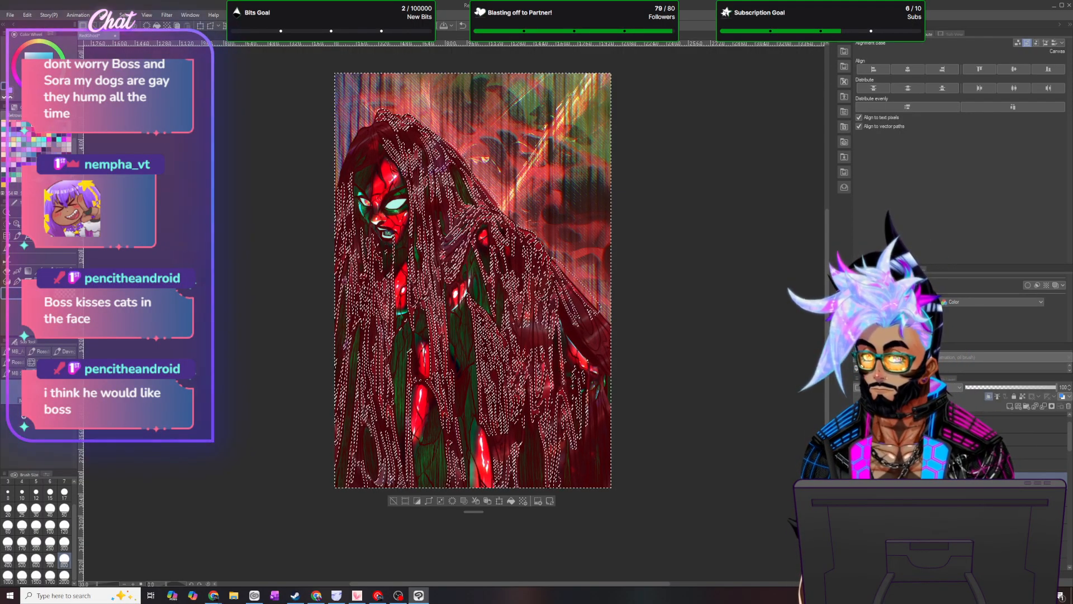
pyautogui.click(16, 134)
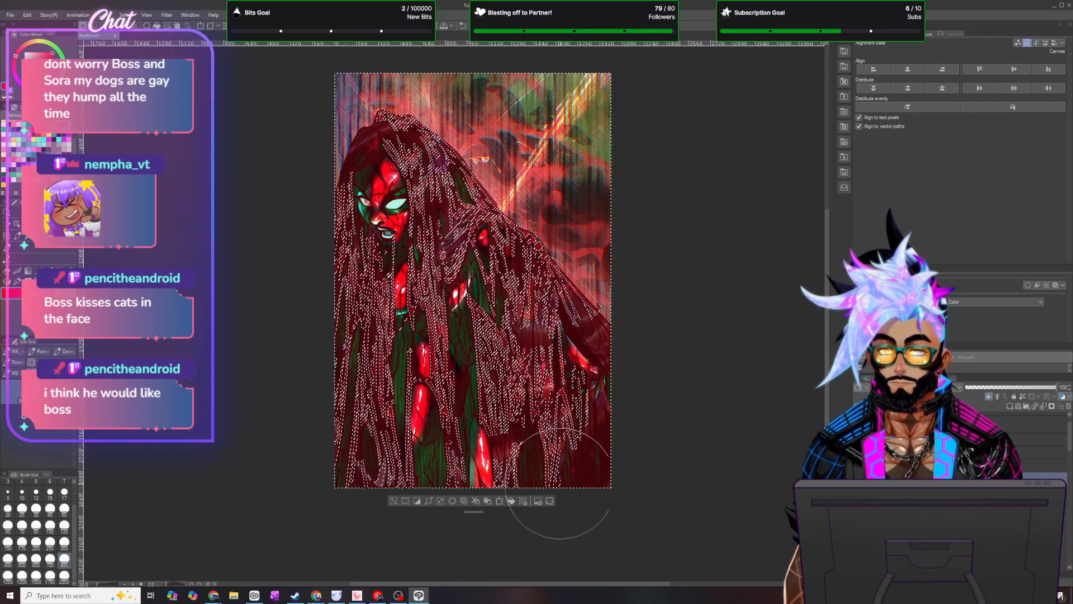
# - Try filling the selected strands with bright red
pyautogui.click(511, 501)
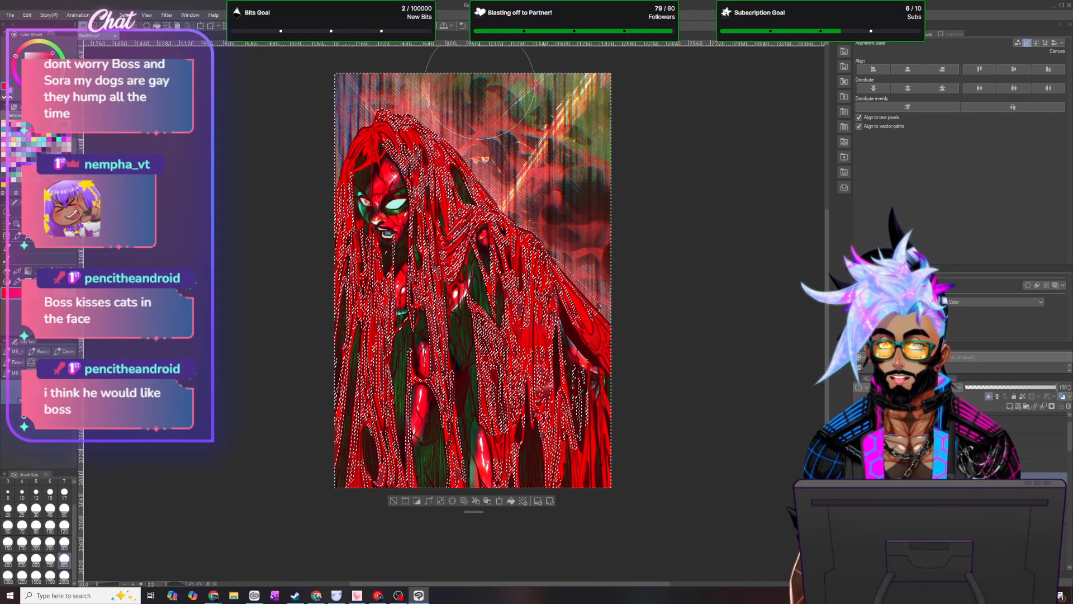
pyautogui.click(463, 26)
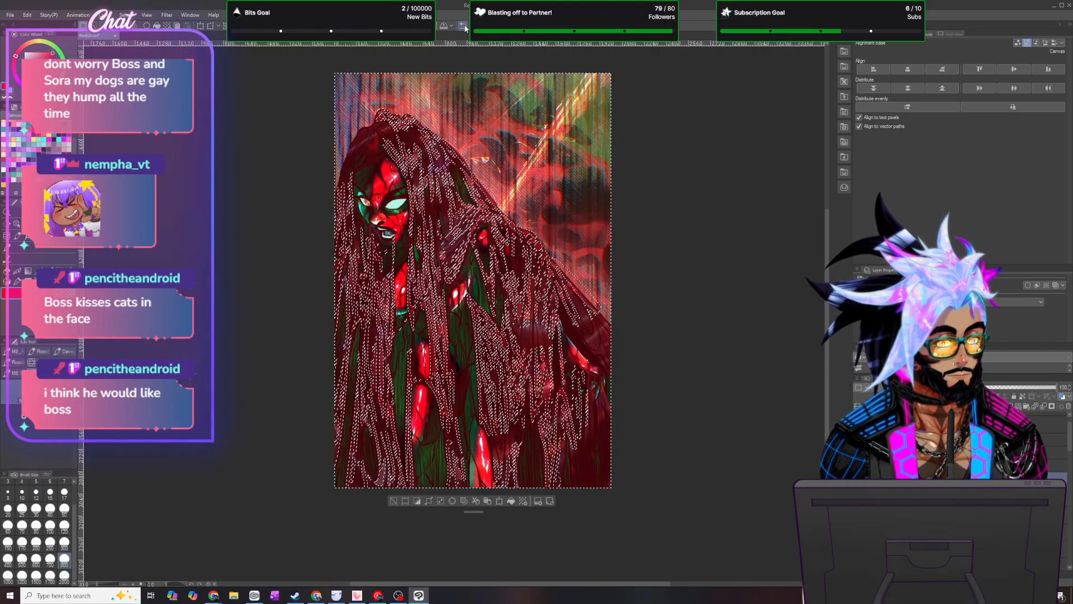
# - Invert the selection, brush bright red over the figure's draped strands, and invert the selection back
pyautogui.click(124, 15)
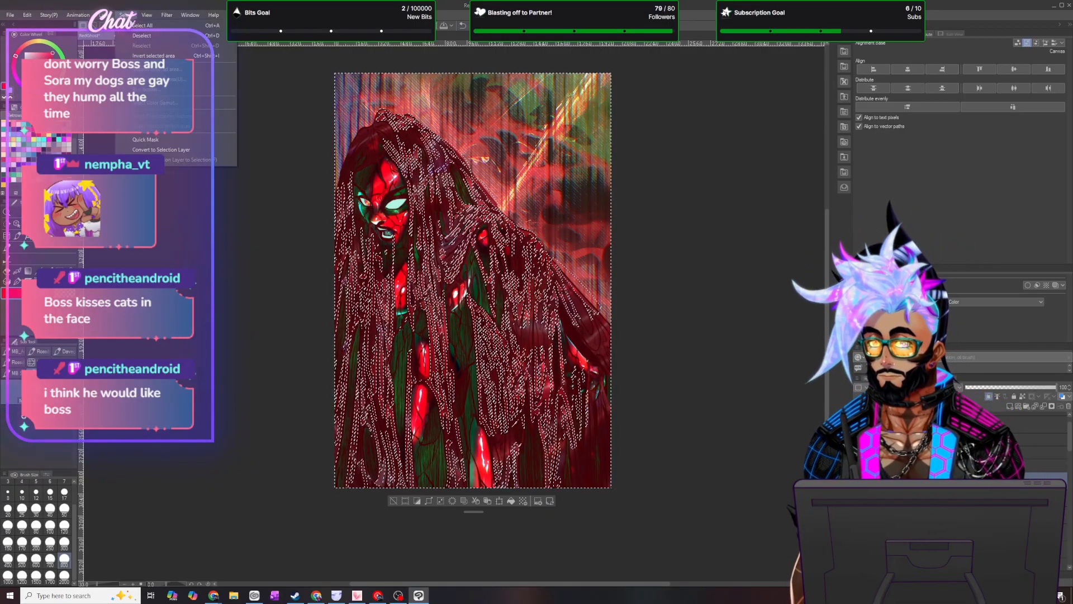
pyautogui.click(154, 57)
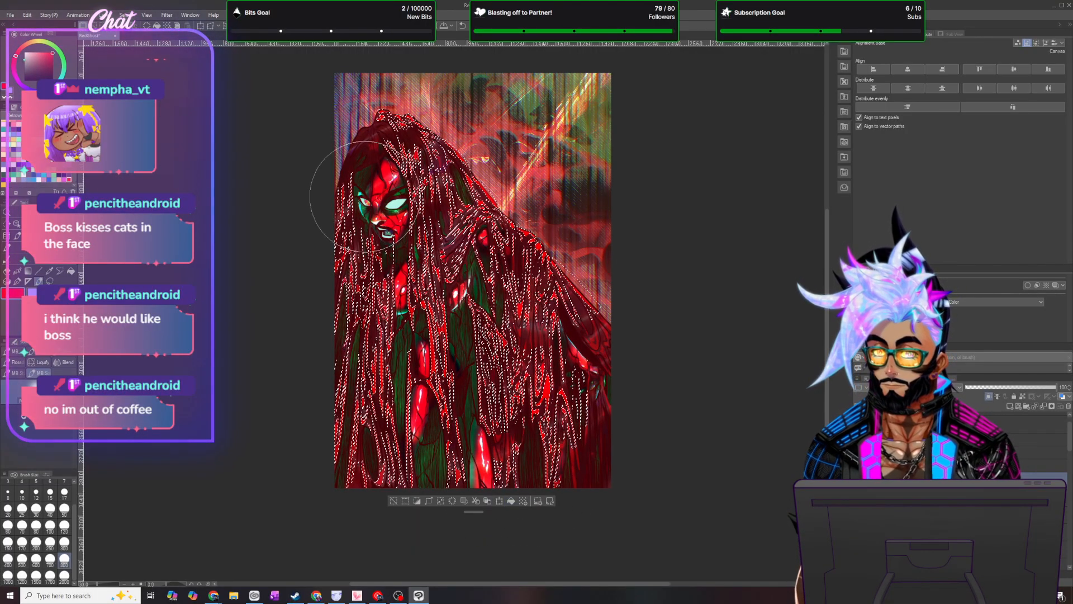
pyautogui.click(124, 15)
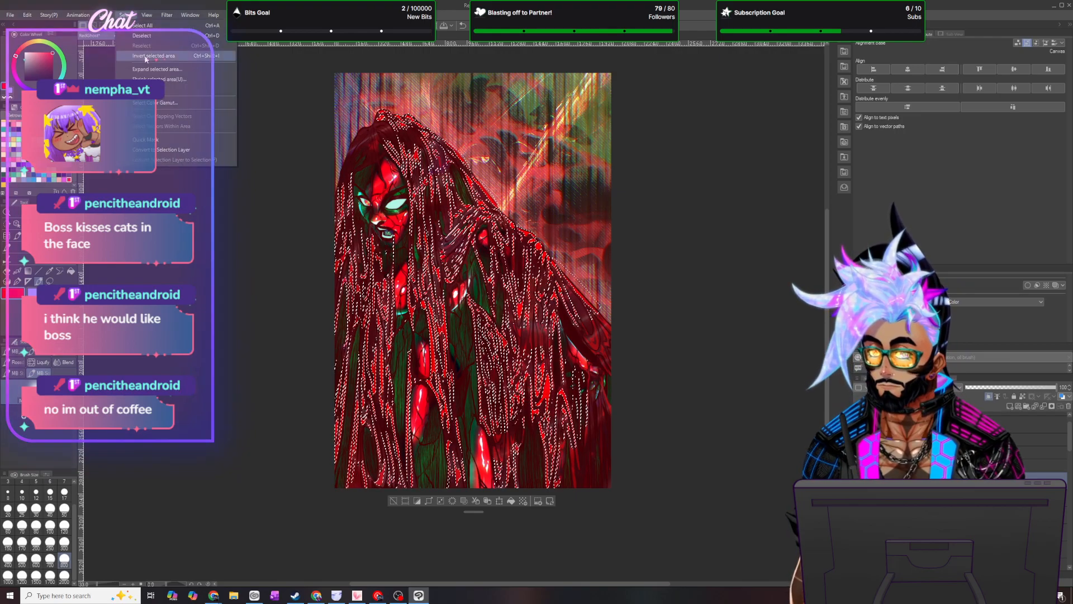
pyautogui.click(148, 58)
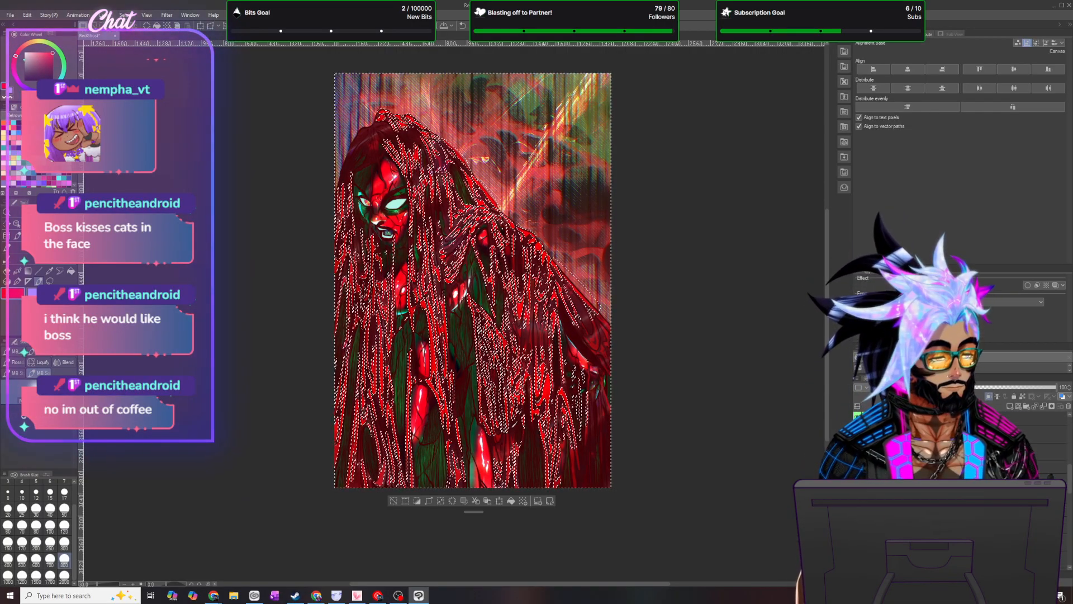
# - Try filling the selected strands with a green sampled from the figure's body, and undo the fill
pyautogui.scroll(-3, 961, 492)
pyautogui.click(961, 510)
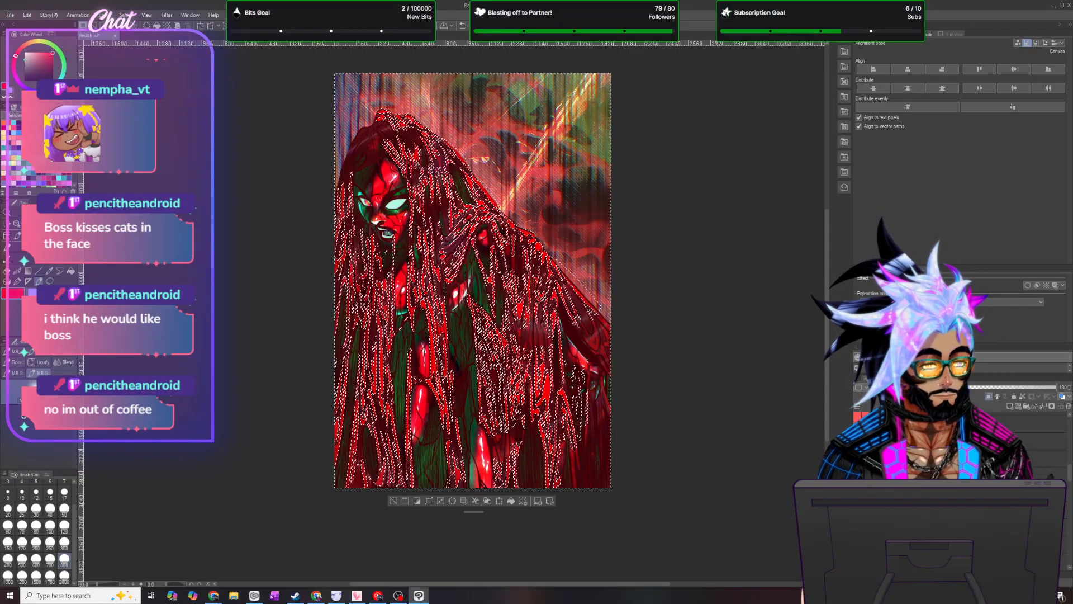
pyautogui.click(50, 271)
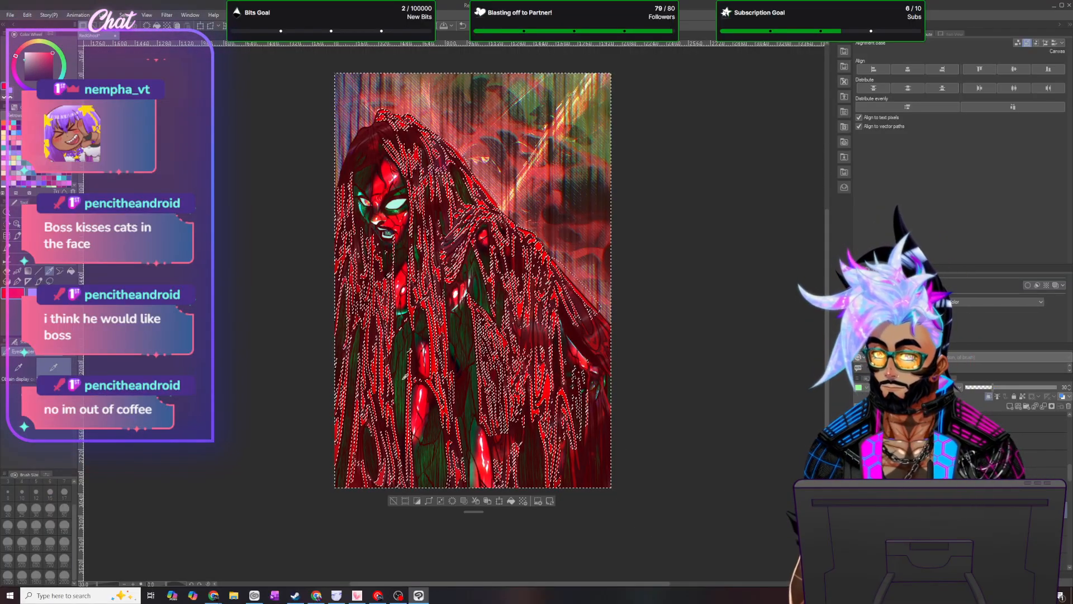
pyautogui.click(400, 383)
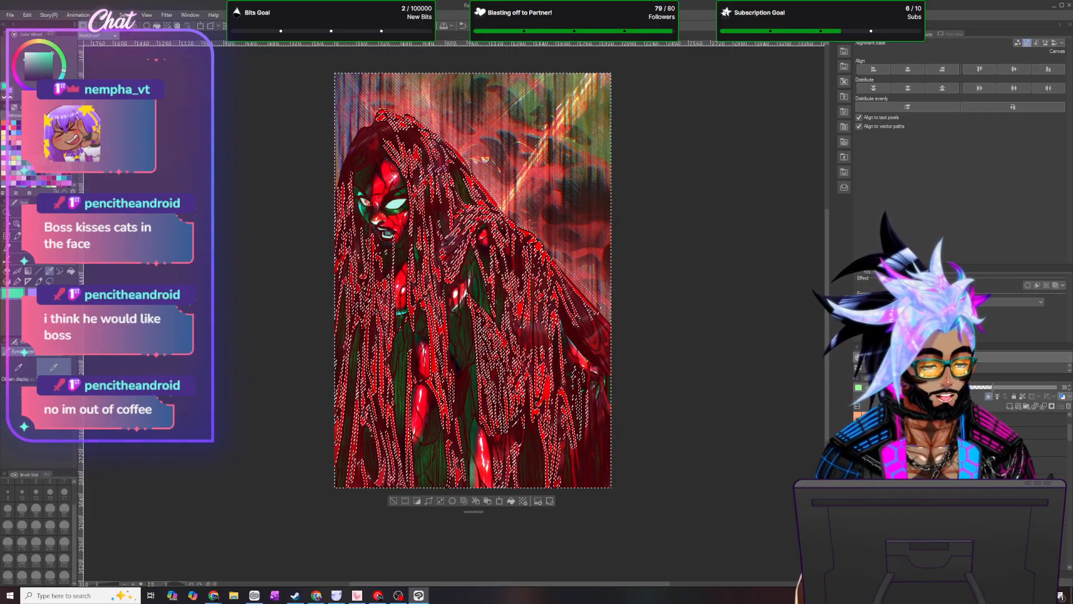
pyautogui.click(512, 501)
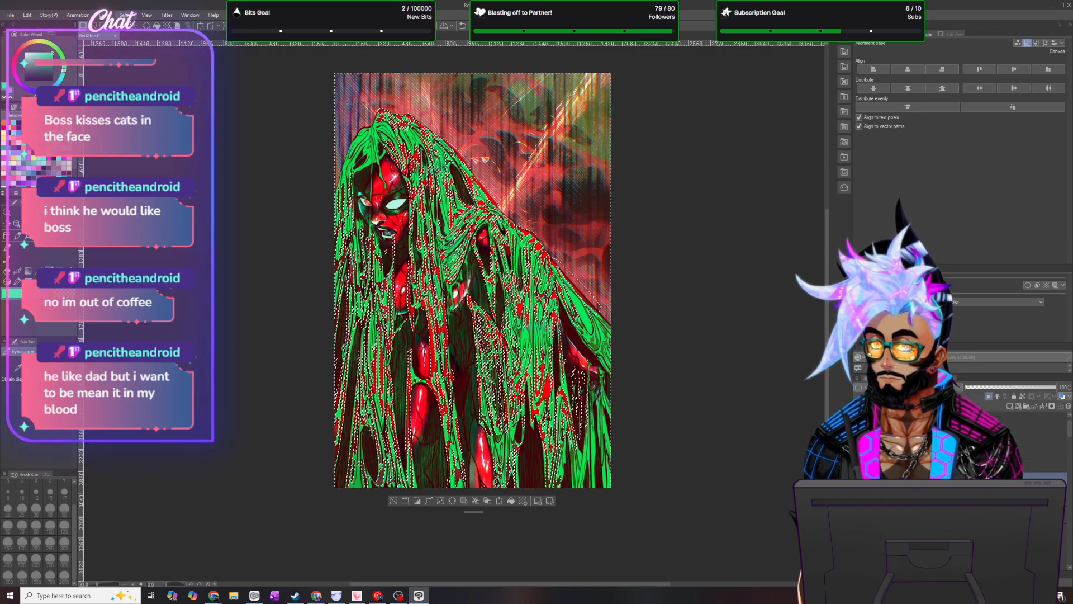
pyautogui.click(125, 14)
pyautogui.click(146, 35)
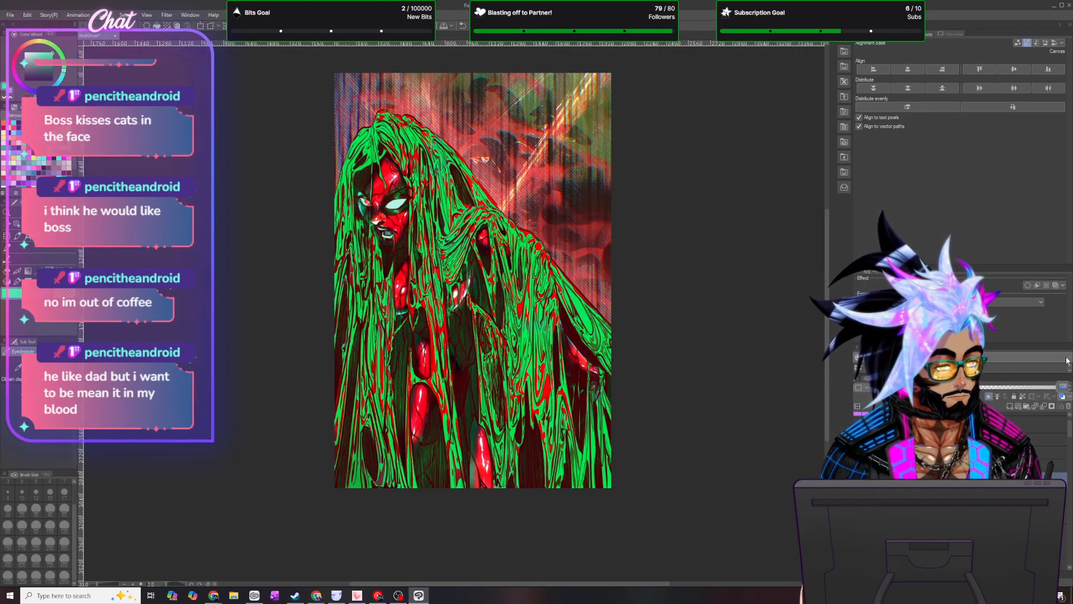
pyautogui.hotkey('ctrl', 'z')
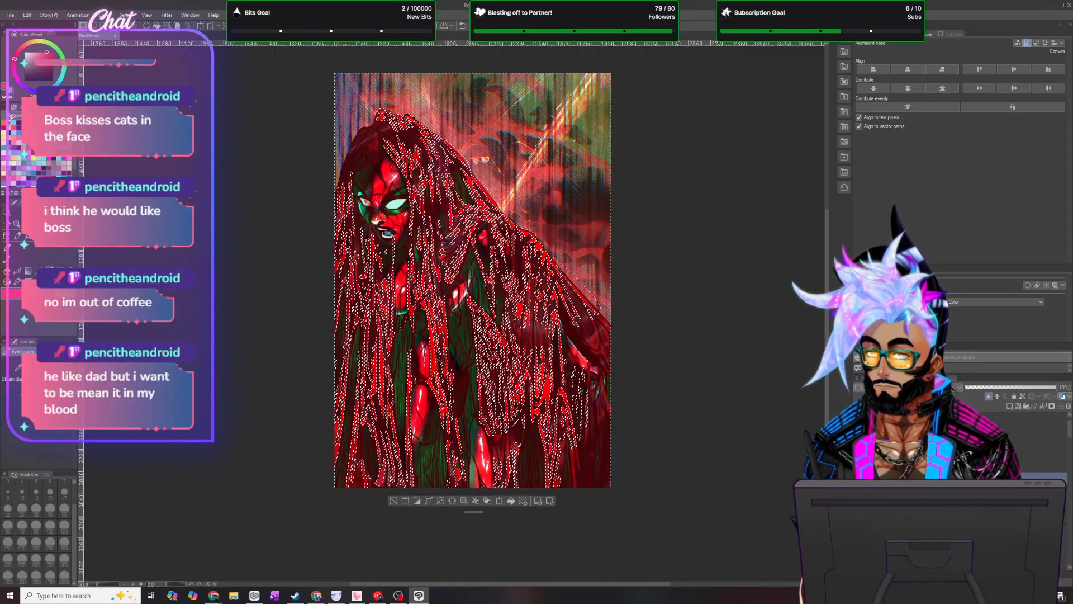
# - Switch to the soft brush at size 2000 and clear the selection around the figure's strands
pyautogui.press('b')
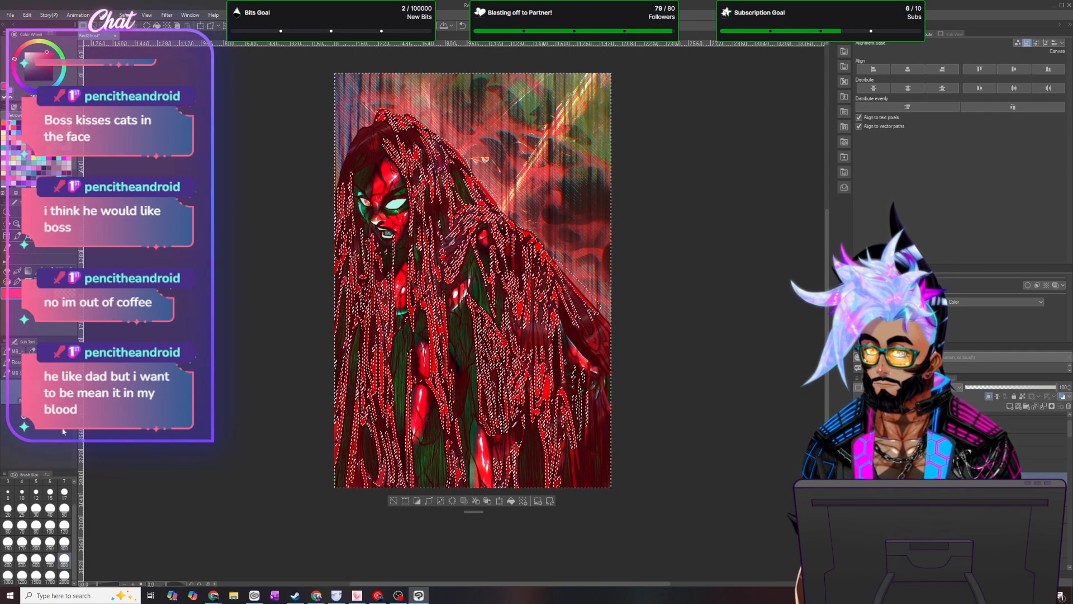
pyautogui.click(64, 576)
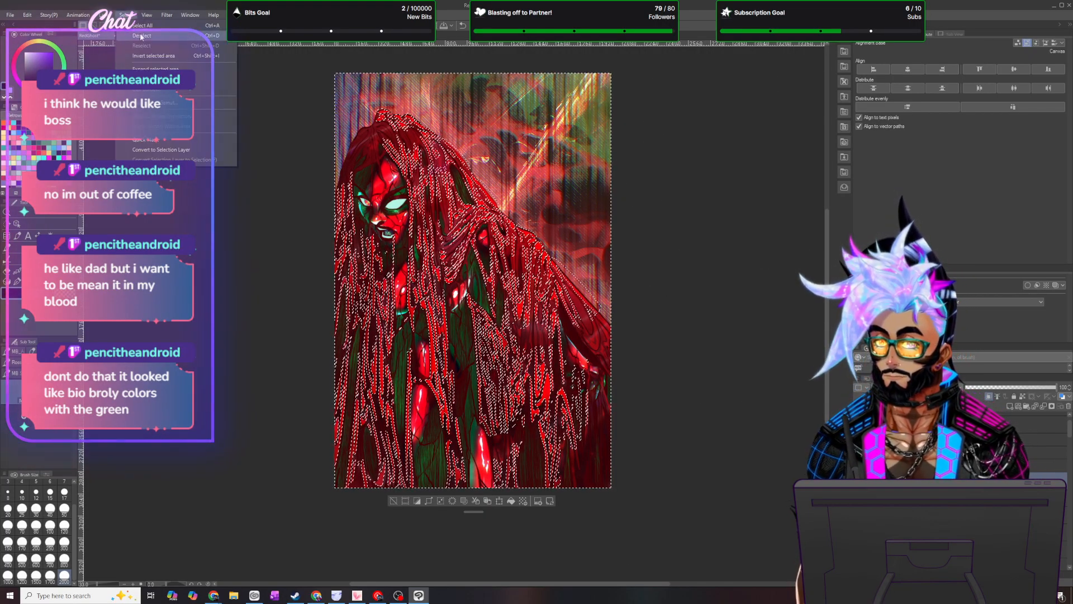
pyautogui.hotkey('ctrl', 'd')
pyautogui.scroll(-2, 683, 280)
pyautogui.scroll(2, 682, 280)
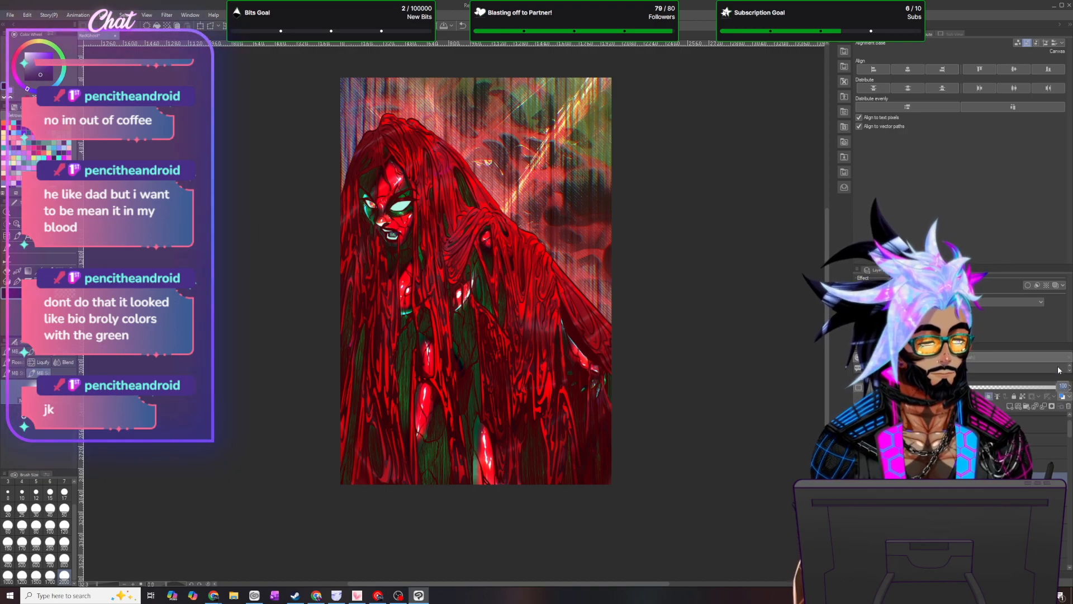
# - Lower the red paint layer's opacity to 30, duplicate it and change the copy's blending mode
pyautogui.hotkey('ctrl', 'z')
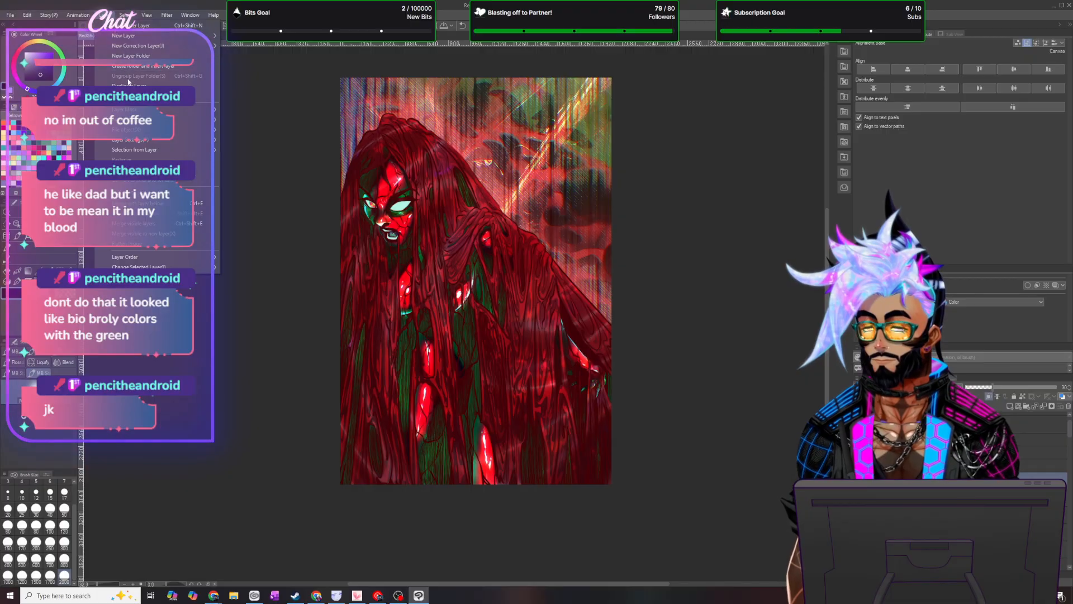
pyautogui.click(917, 386)
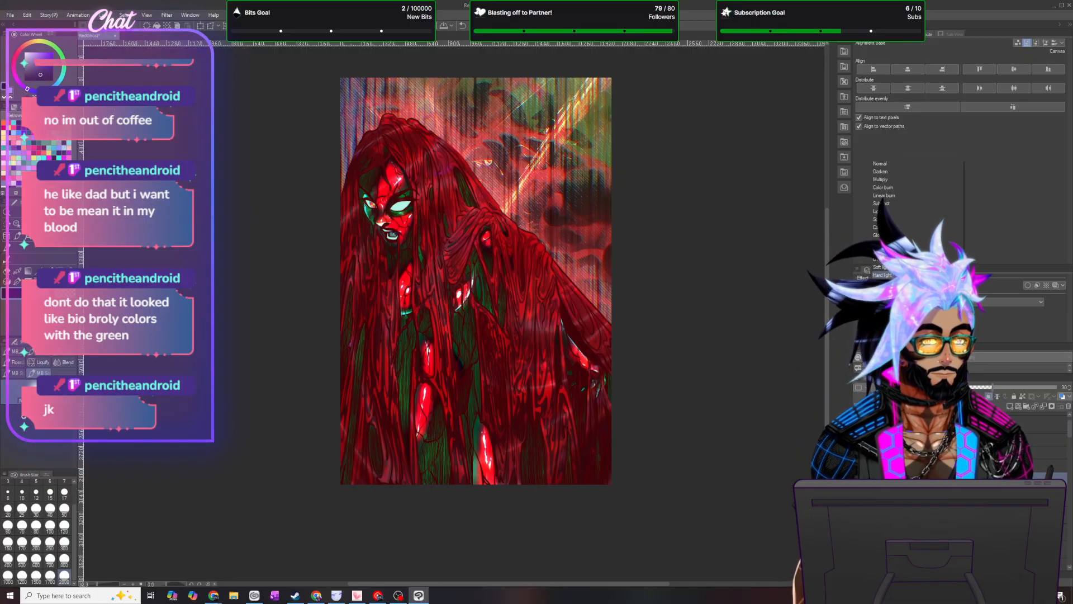
# - Apply a Gaussian blur of strength 6.00 to the duplicated red layer
pyautogui.click(166, 15)
pyautogui.moveTo(191, 25)
pyautogui.click(255, 47)
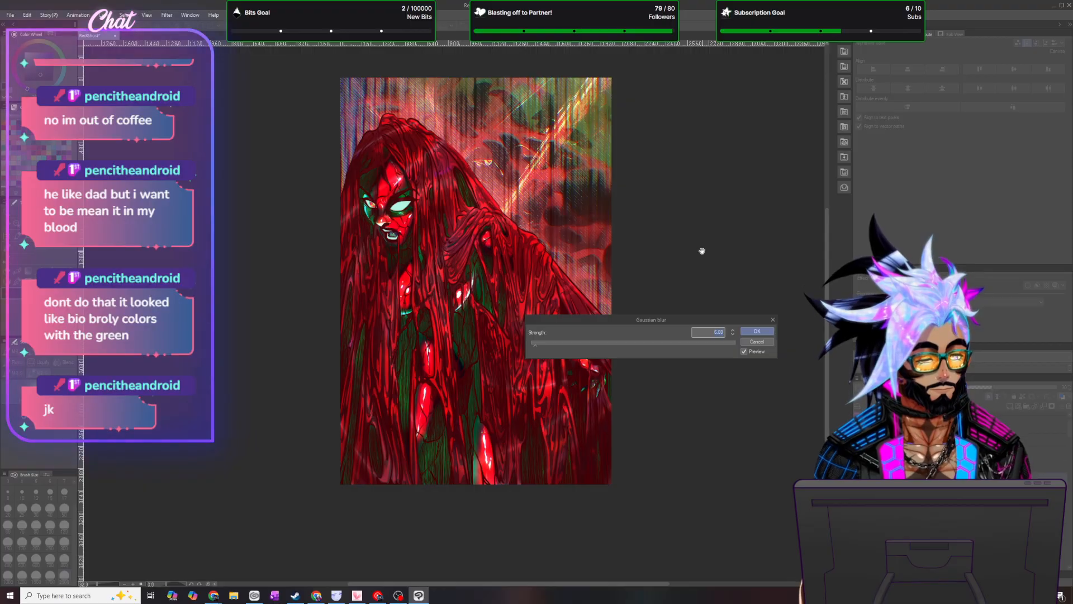
pyautogui.press('Return')
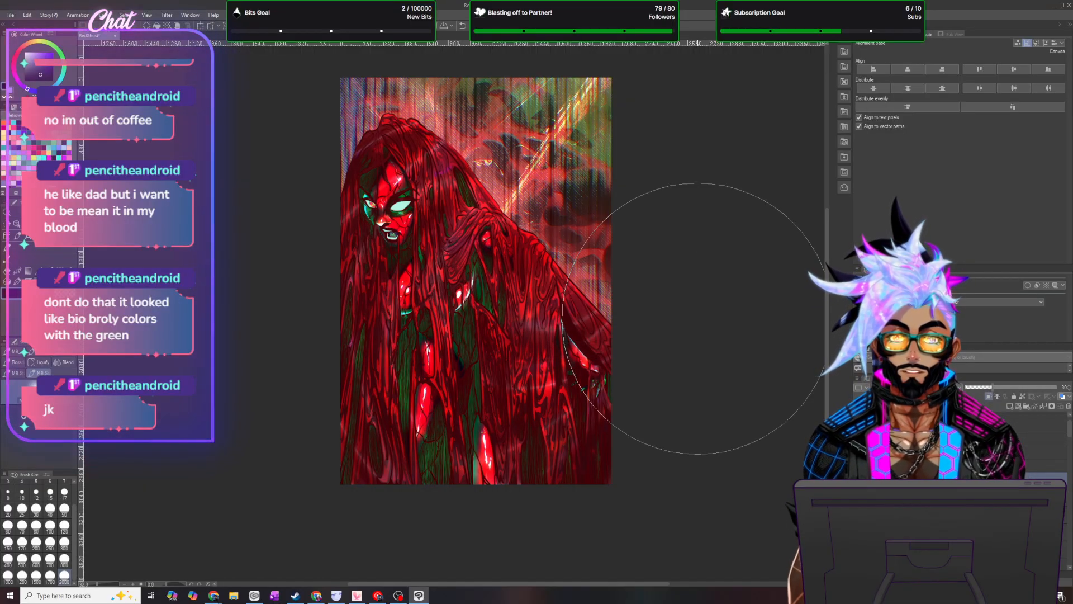
# - Duplicate the blurred red layer and change the new copy's blending mode
pyautogui.click(104, 15)
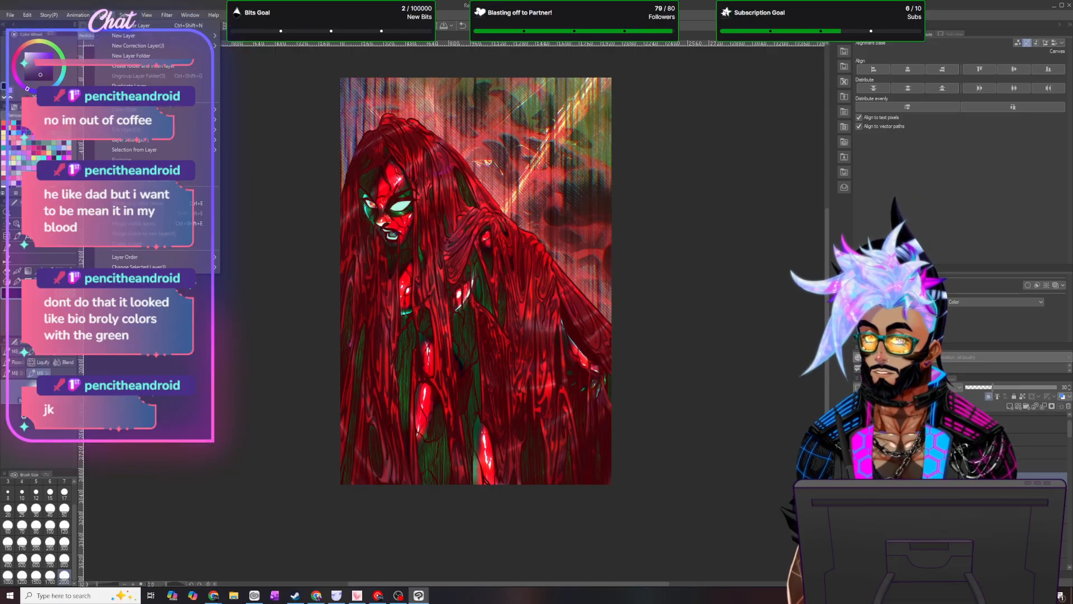
pyautogui.click(134, 86)
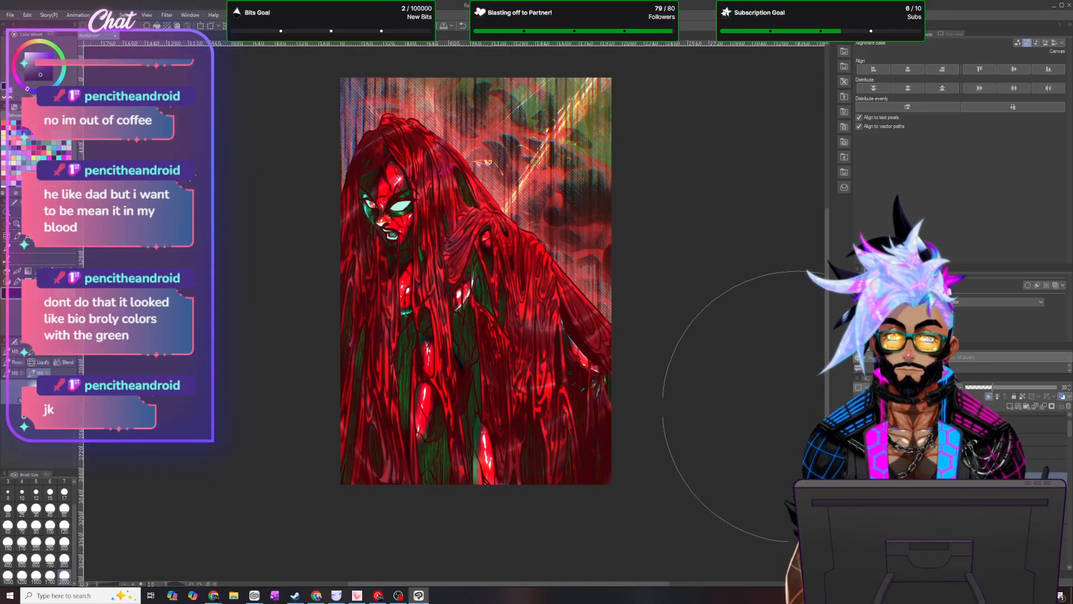
pyautogui.click(917, 387)
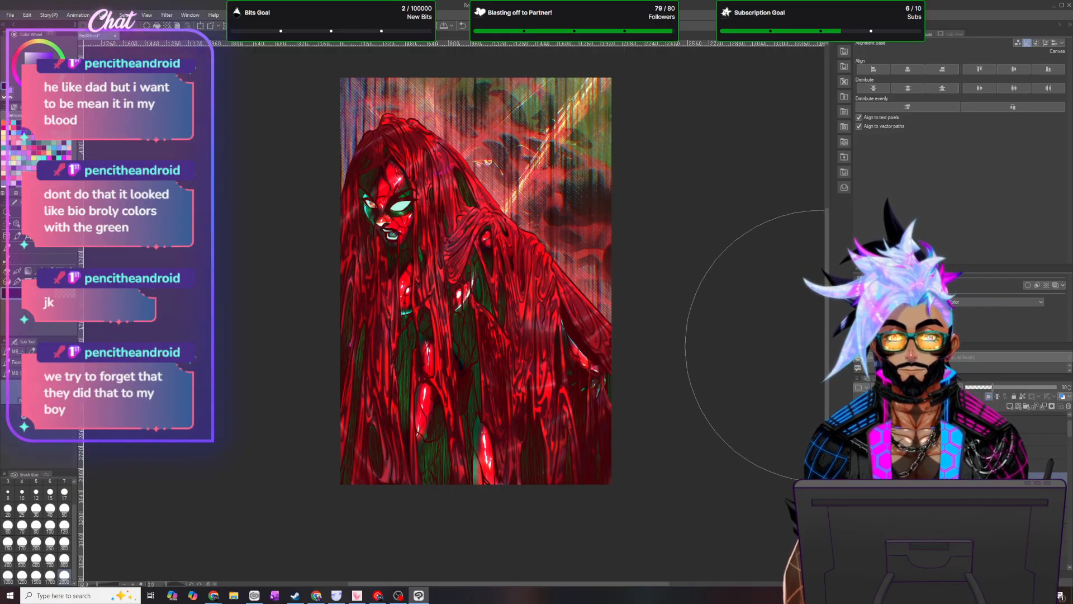
# - Blur the newest copy of the red layer with a Gaussian blur of strength 6.00
pyautogui.click(167, 15)
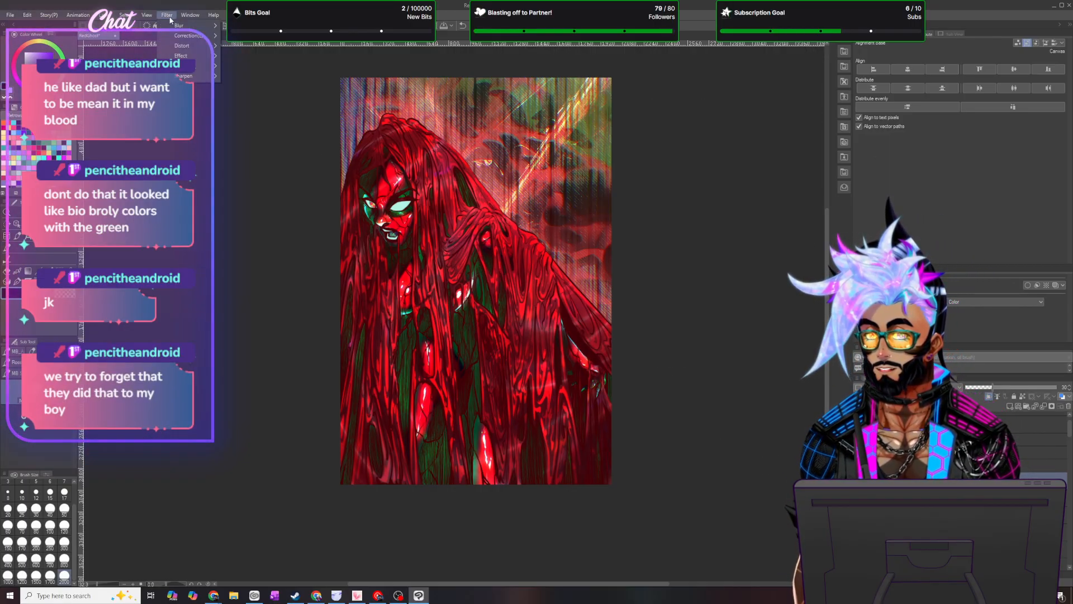
pyautogui.click(266, 48)
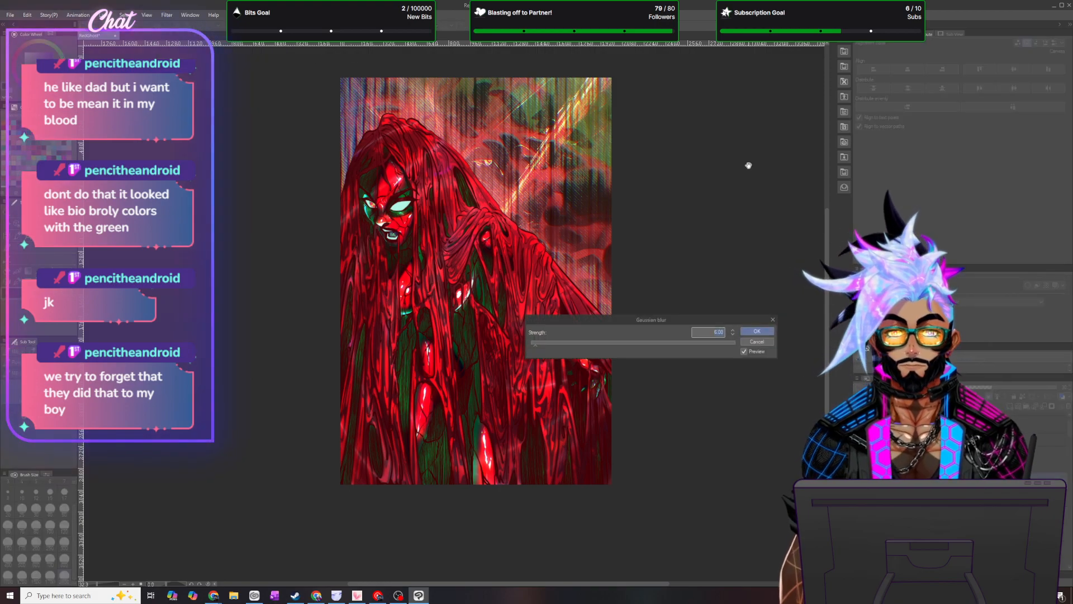
pyautogui.press('Return')
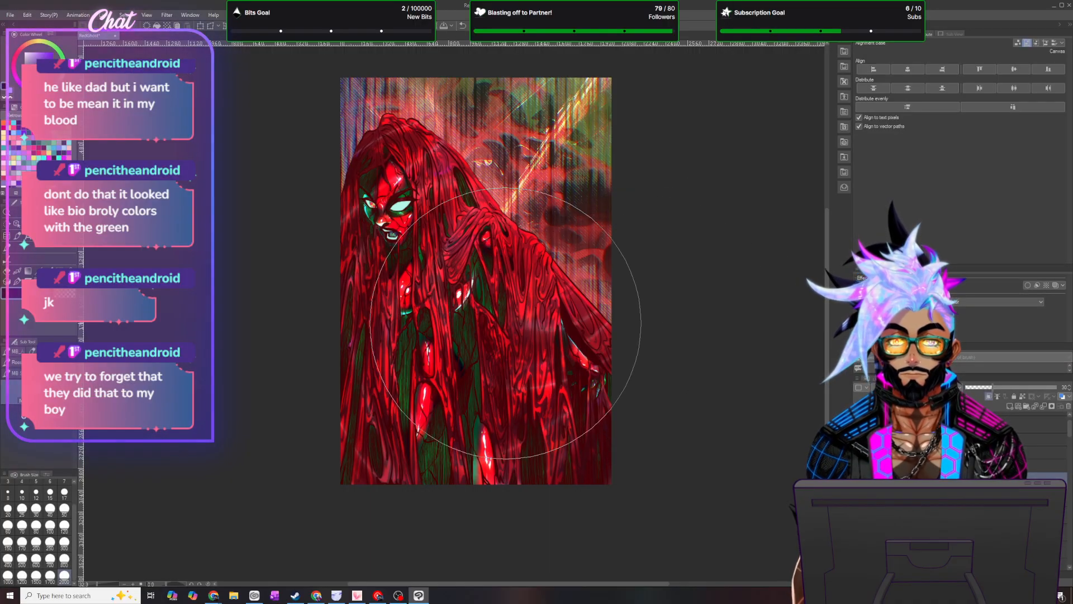
pyautogui.scroll(-3, 505, 323)
pyautogui.scroll(3, 498, 305)
pyautogui.scroll(-3, 486, 281)
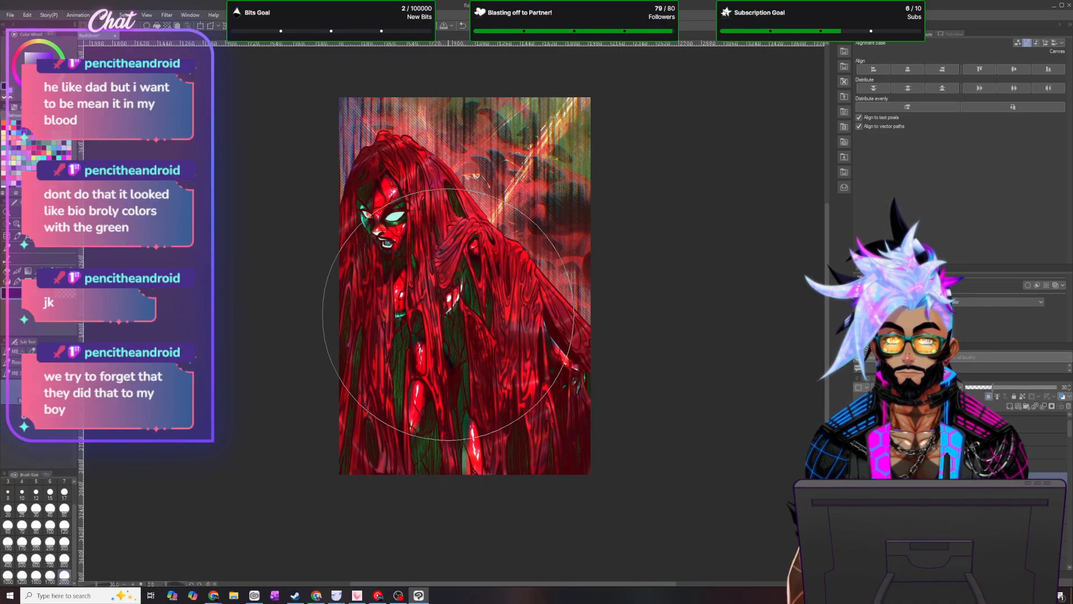
pyautogui.scroll(-4, 561, 218)
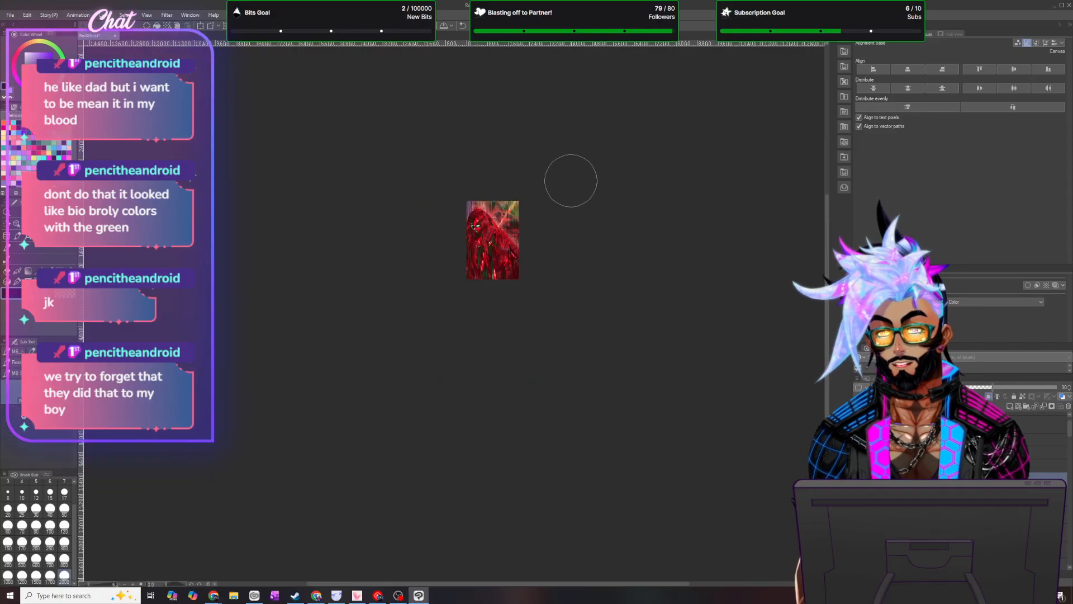
pyautogui.scroll(5, 537, 168)
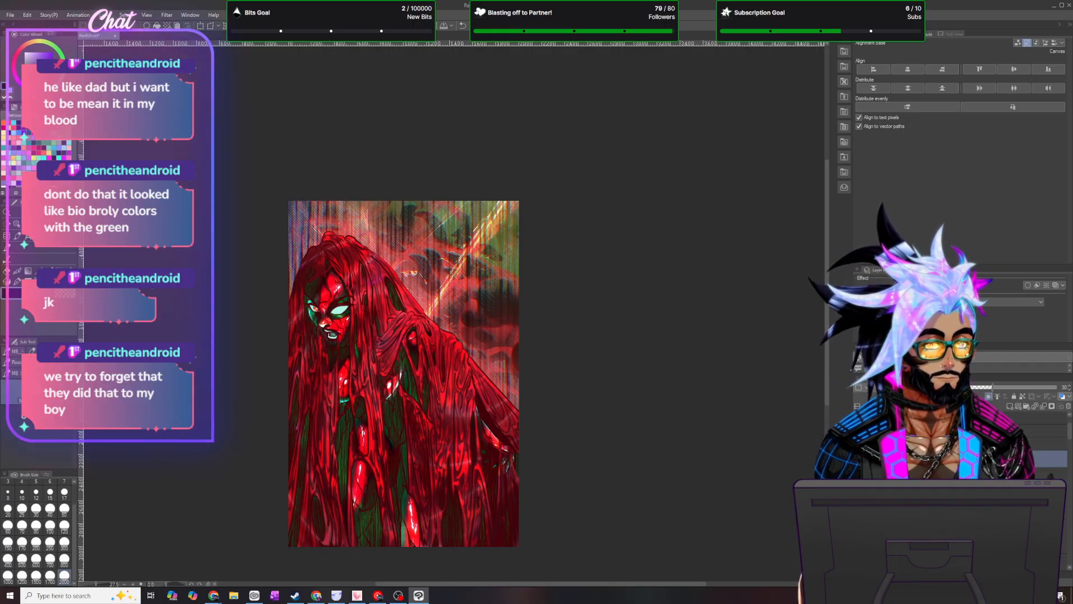
# - Change the blending mode of the current layer, which is still set to Normal at 100 opacity
pyautogui.scroll(2, 416, 370)
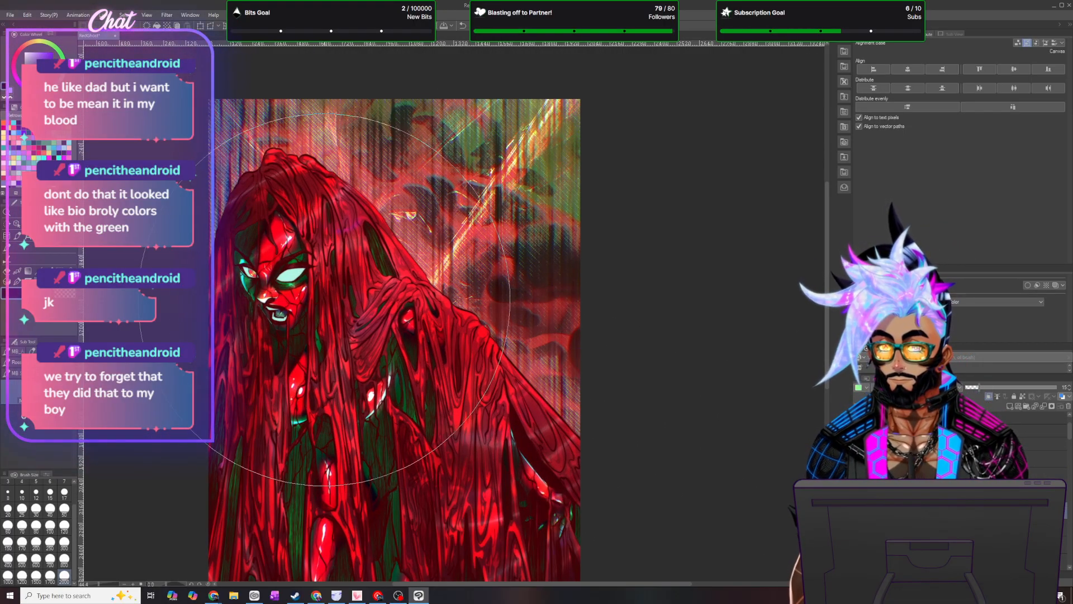
pyautogui.scroll(1, 329, 299)
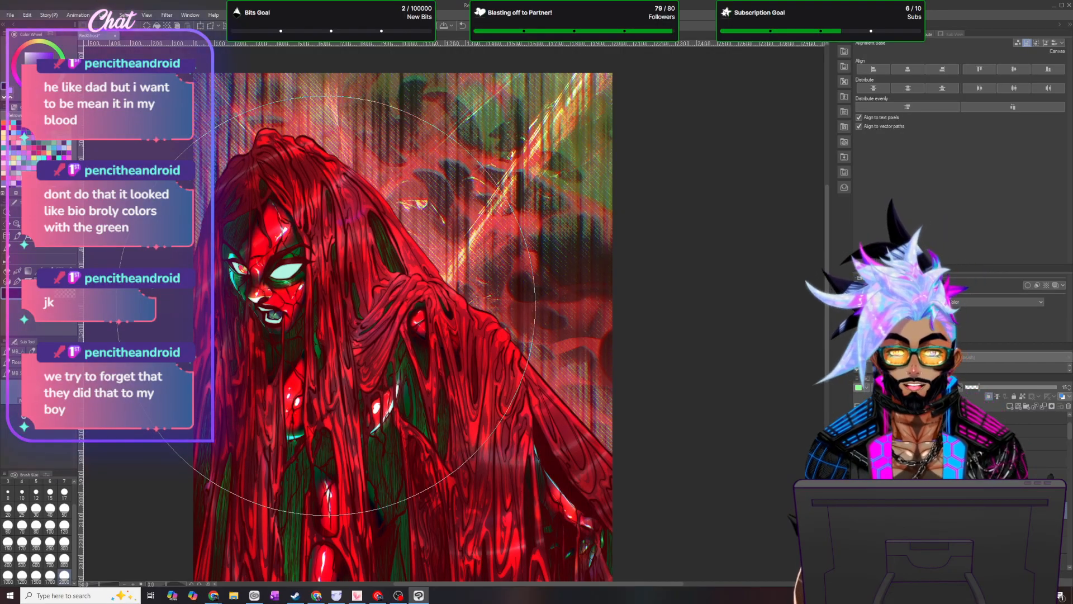
pyautogui.scroll(1, 338, 302)
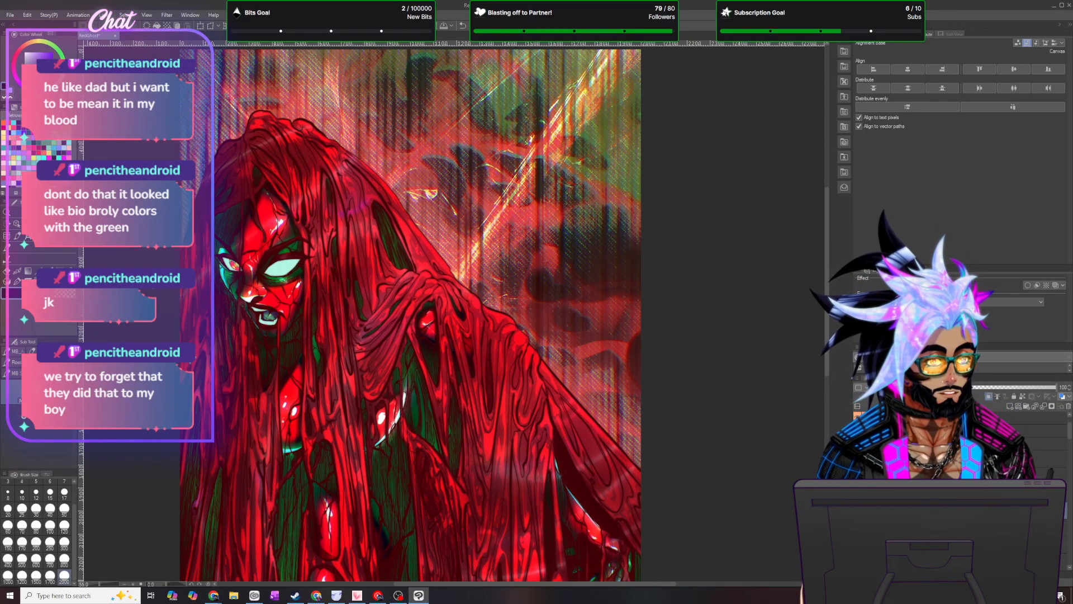
pyautogui.click(917, 387)
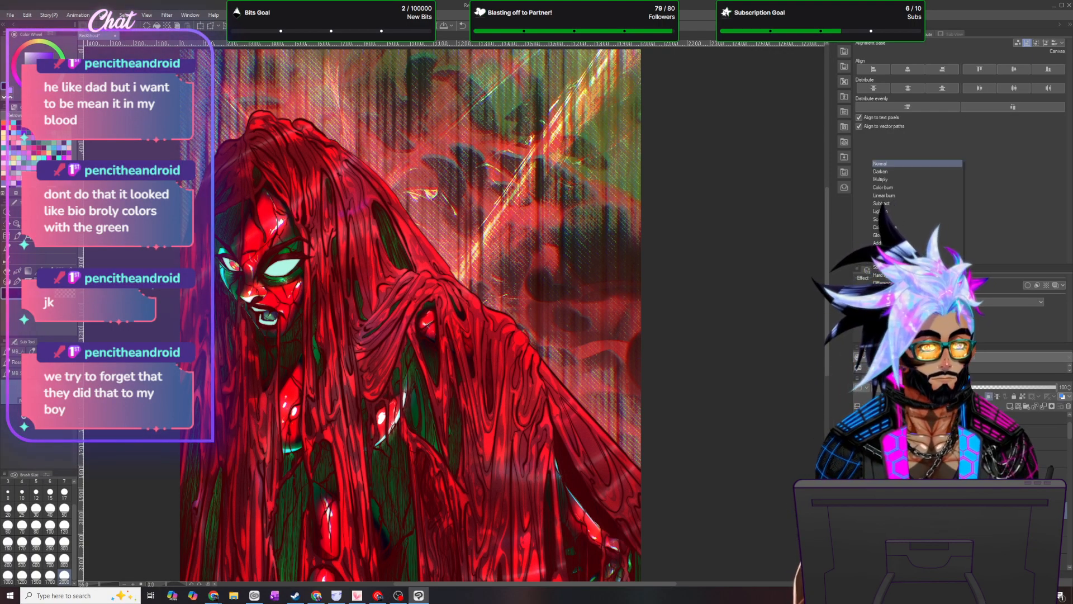
pyautogui.click(896, 204)
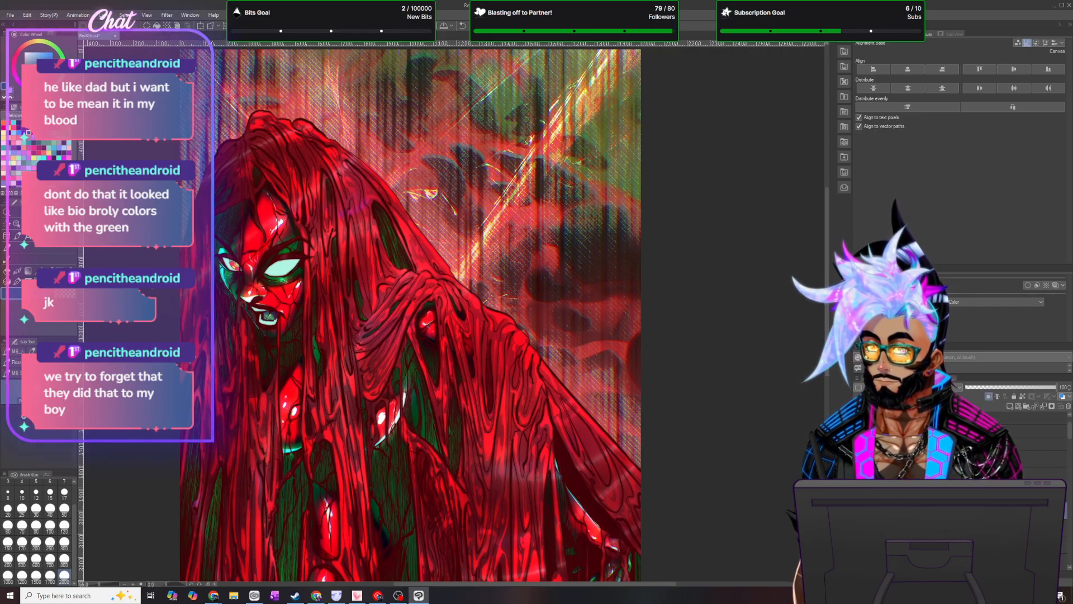
# - Lasso the long narrow fold in the drape beside the eye, fill it with the current shadow color and deselect
pyautogui.scroll(1, 685, 207)
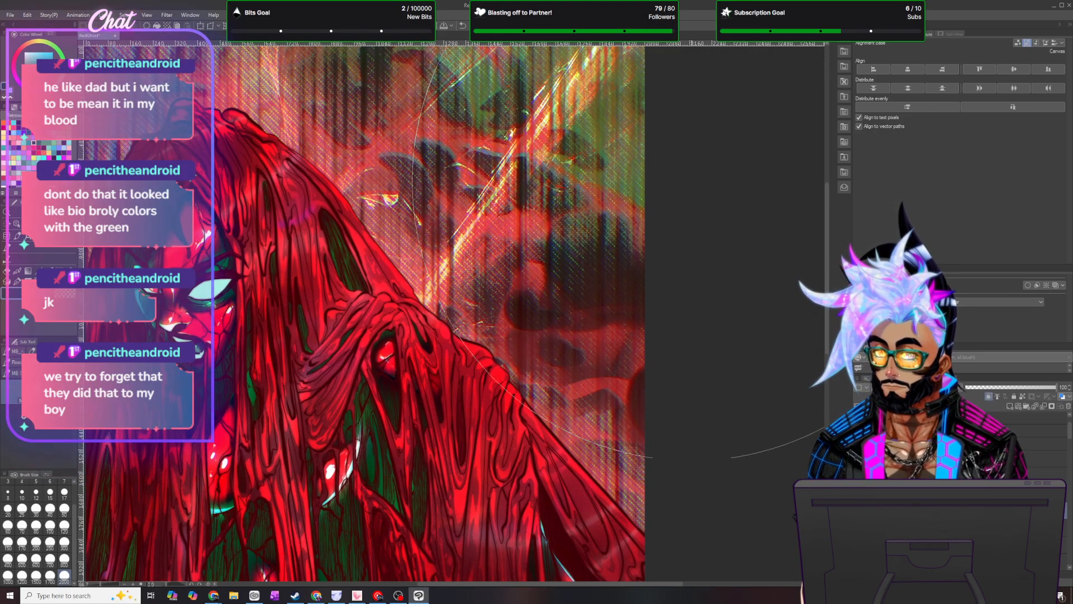
pyautogui.press('m')
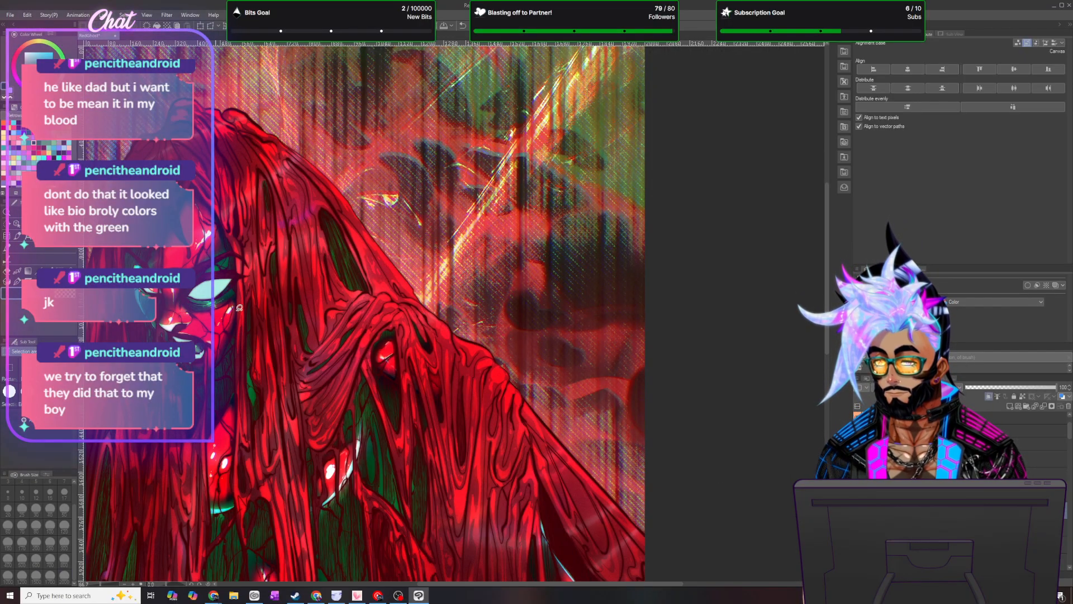
pyautogui.scroll(3, 361, 440)
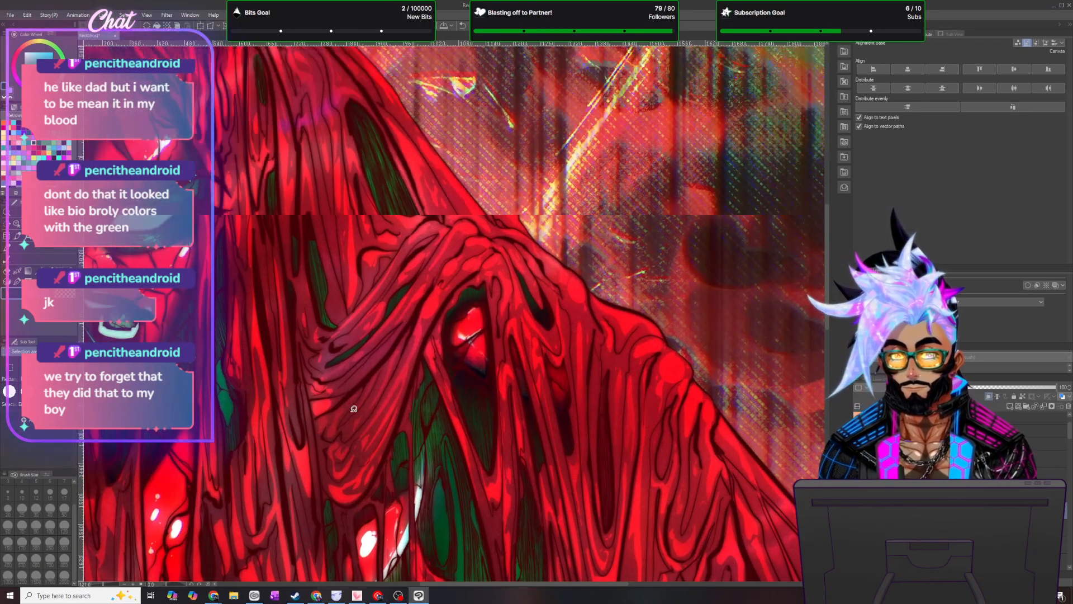
pyautogui.scroll(-2, 226, 403)
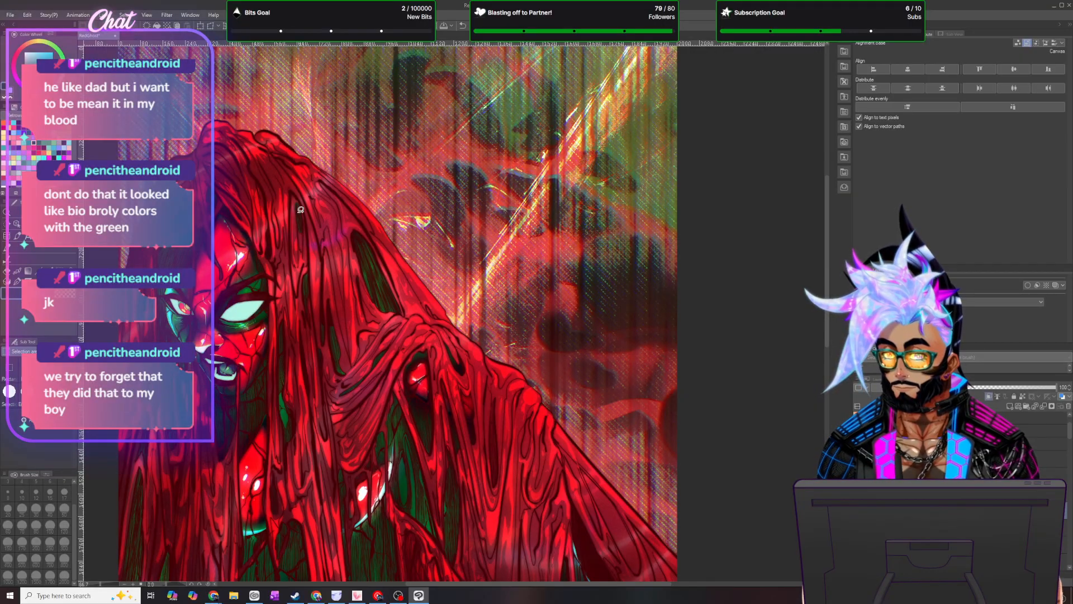
pyautogui.scroll(2, 306, 226)
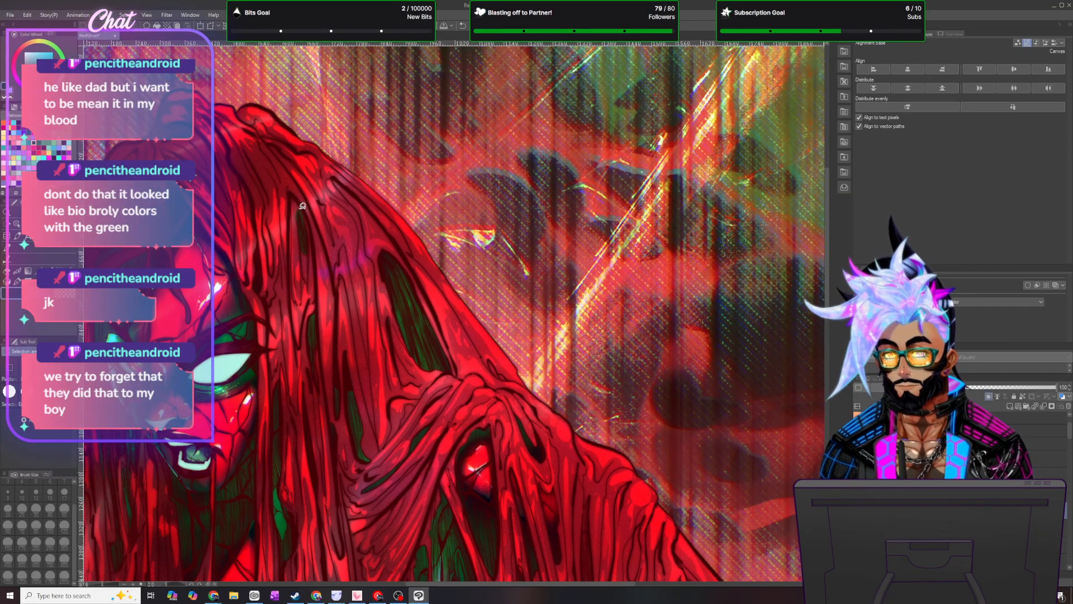
pyautogui.moveTo(296, 194)
pyautogui.mouseDown()
pyautogui.moveTo(315, 272)
pyautogui.moveTo(300, 345)
pyautogui.moveTo(293, 193)
pyautogui.mouseUp()
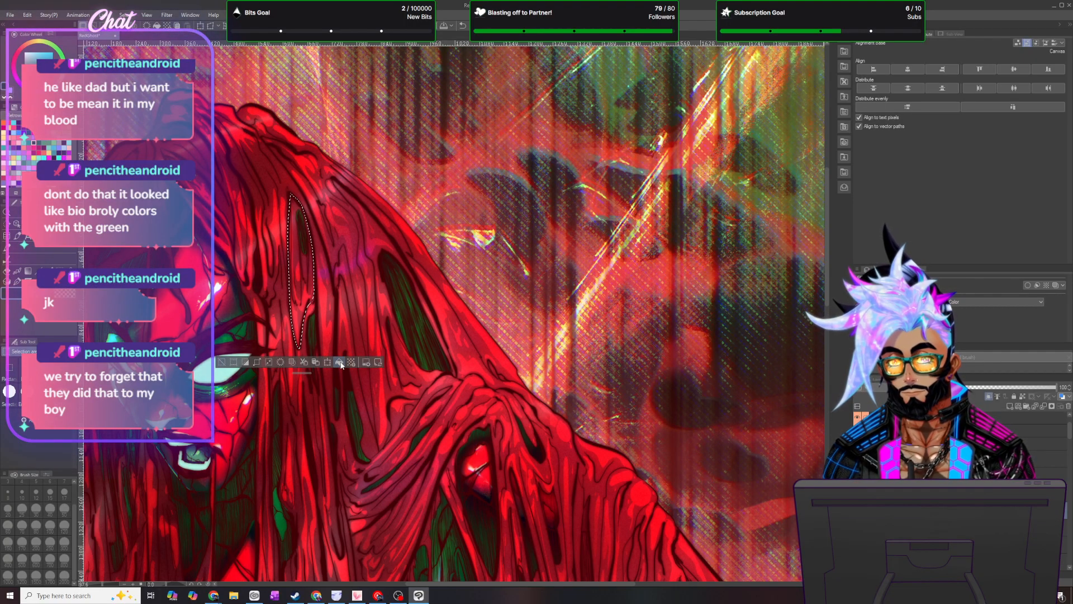
pyautogui.click(222, 362)
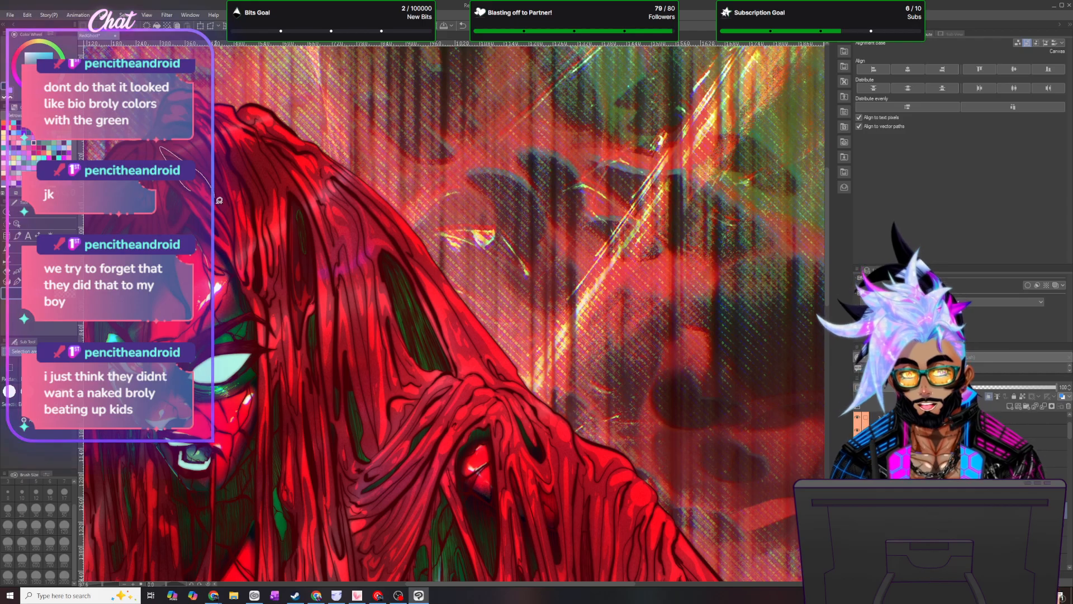
# - Lasso and fill slim curved shadow shapes on the front of the hood above the forehead, clearing each selection
pyautogui.moveTo(208, 200); pyautogui.dragTo(205, 171)
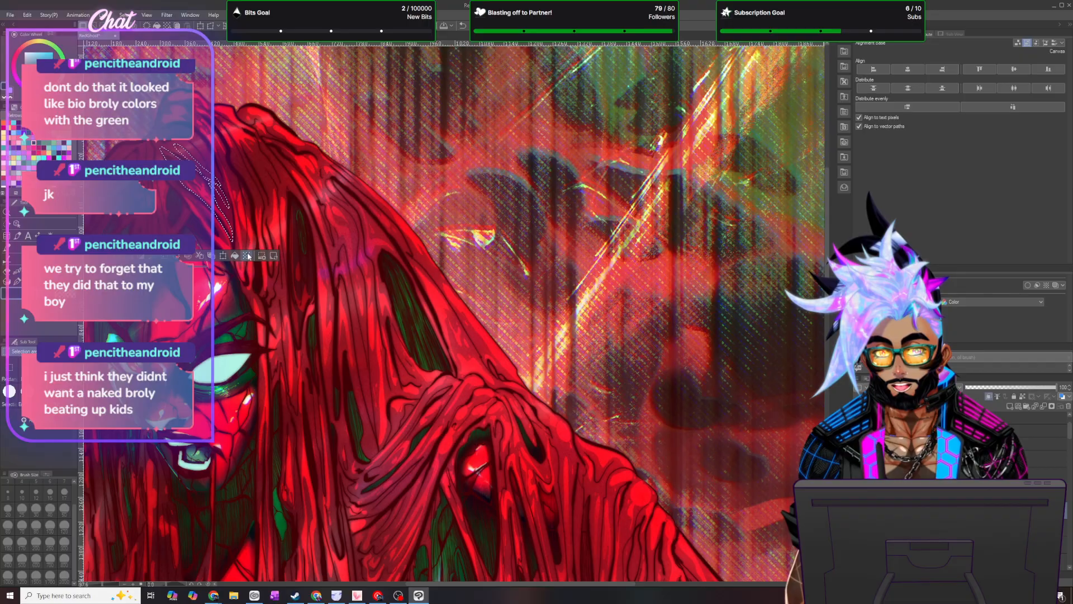
pyautogui.hotkey('ctrl', 'd')
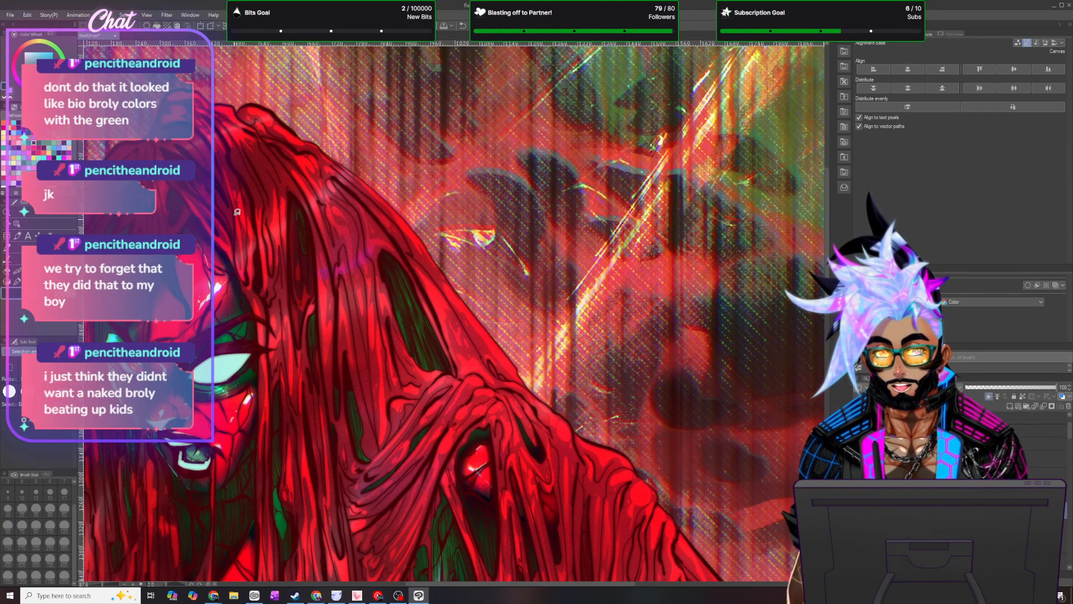
pyautogui.moveTo(220, 202); pyautogui.dragTo(234, 207)
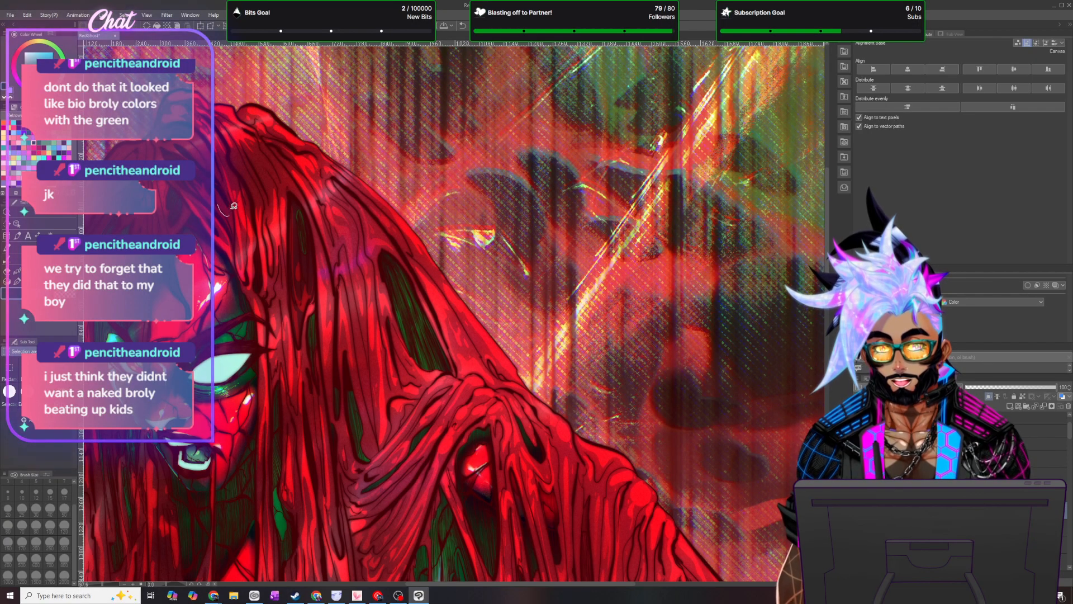
pyautogui.moveTo(178, 133)
pyautogui.mouseDown()
pyautogui.moveTo(153, 140)
pyautogui.moveTo(164, 99)
pyautogui.moveTo(169, 126)
pyautogui.moveTo(192, 123)
pyautogui.moveTo(210, 139)
pyautogui.moveTo(236, 201)
pyautogui.moveTo(222, 208)
pyautogui.mouseUp()
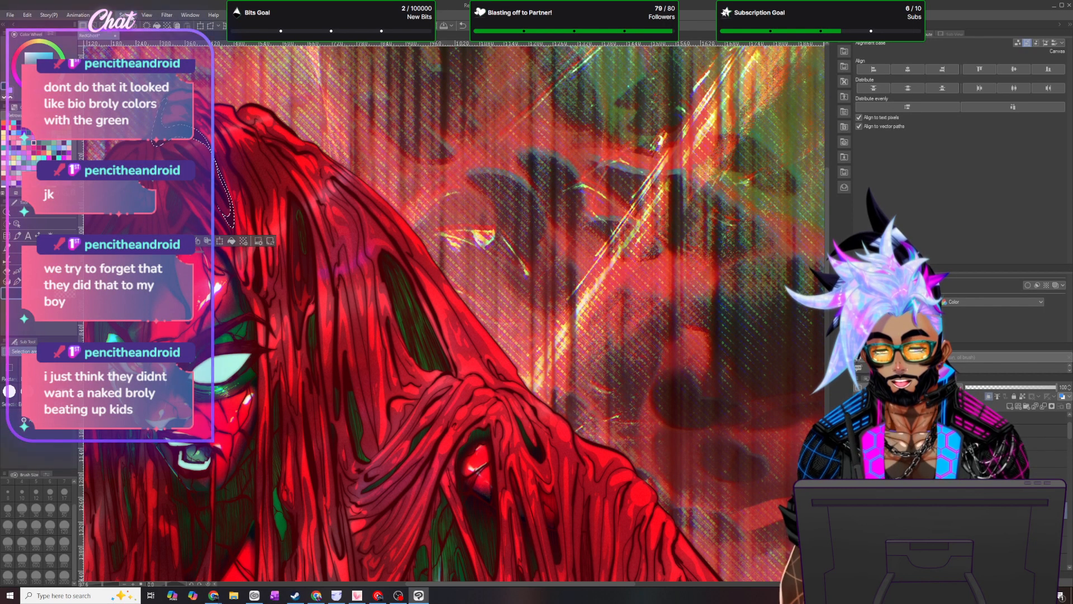
pyautogui.hotkey('ctrl', 'd')
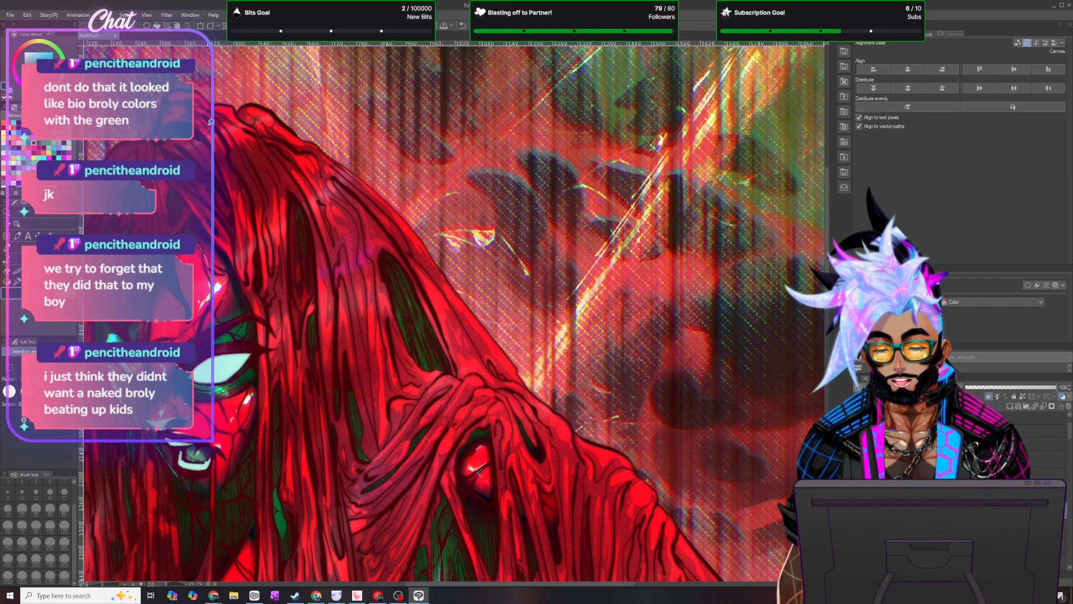
# - Fill lassoed shadow strips from the hood's upper edge down along the strands beside the face, deselecting after each
pyautogui.moveTo(209, 113); pyautogui.dragTo(188, 104)
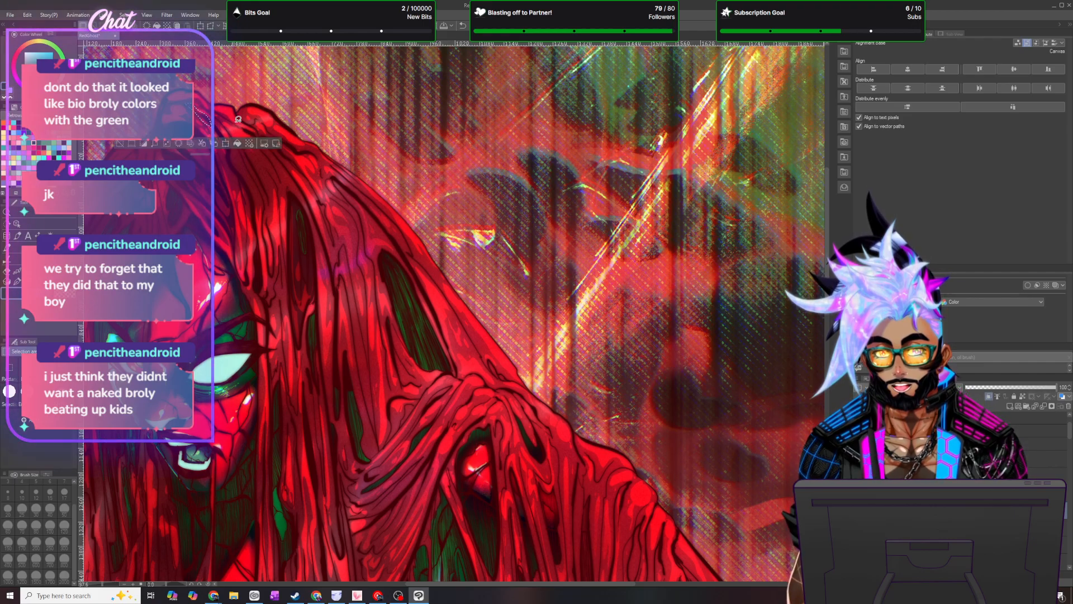
pyautogui.moveTo(195, 246); pyautogui.dragTo(197, 271)
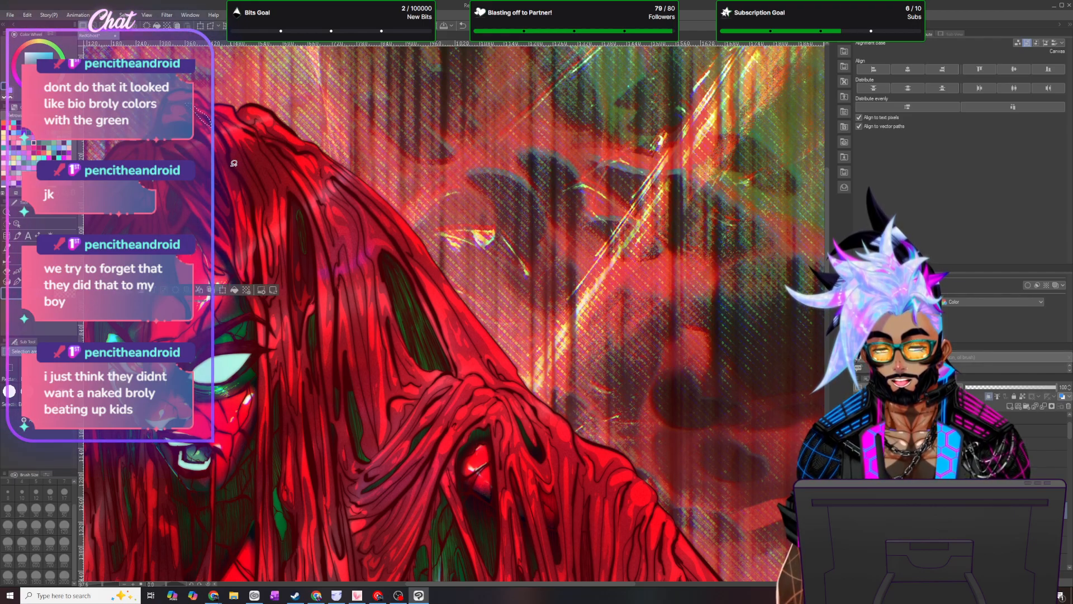
pyautogui.moveTo(246, 194)
pyautogui.mouseDown()
pyautogui.moveTo(259, 234)
pyautogui.moveTo(241, 178)
pyautogui.mouseUp()
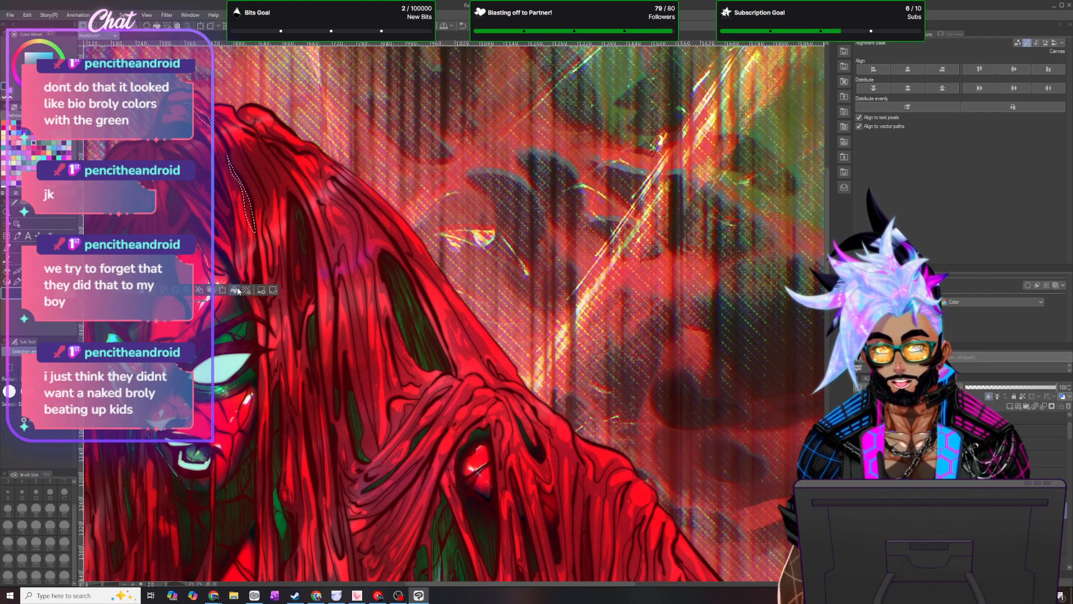
pyautogui.hotkey('ctrl', 'd')
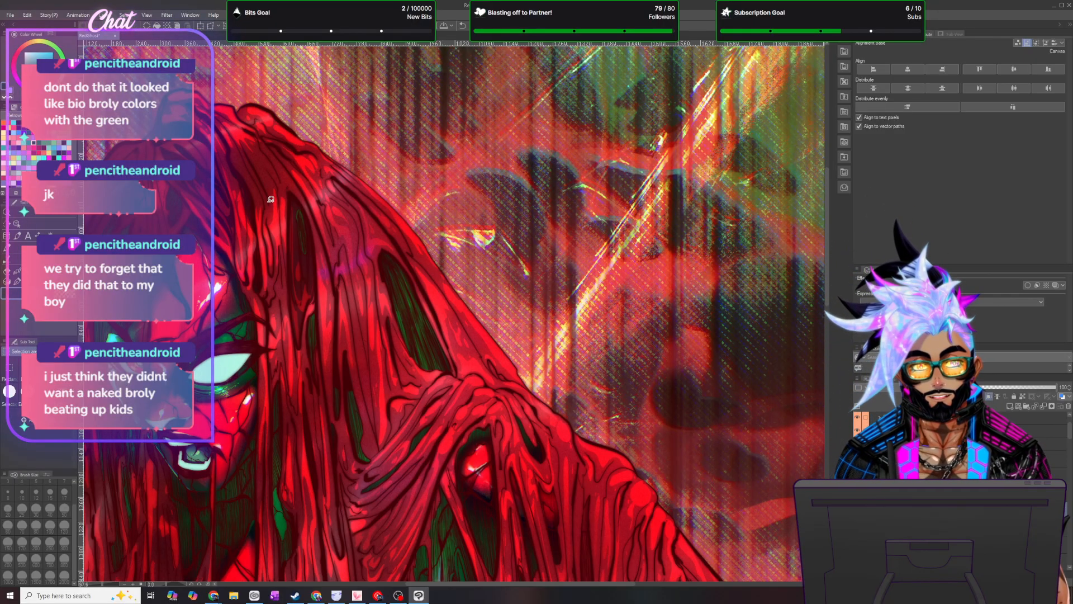
pyautogui.moveTo(236, 133)
pyautogui.mouseDown()
pyautogui.moveTo(269, 193)
pyautogui.moveTo(277, 275)
pyautogui.moveTo(267, 196)
pyautogui.moveTo(225, 123)
pyautogui.mouseUp()
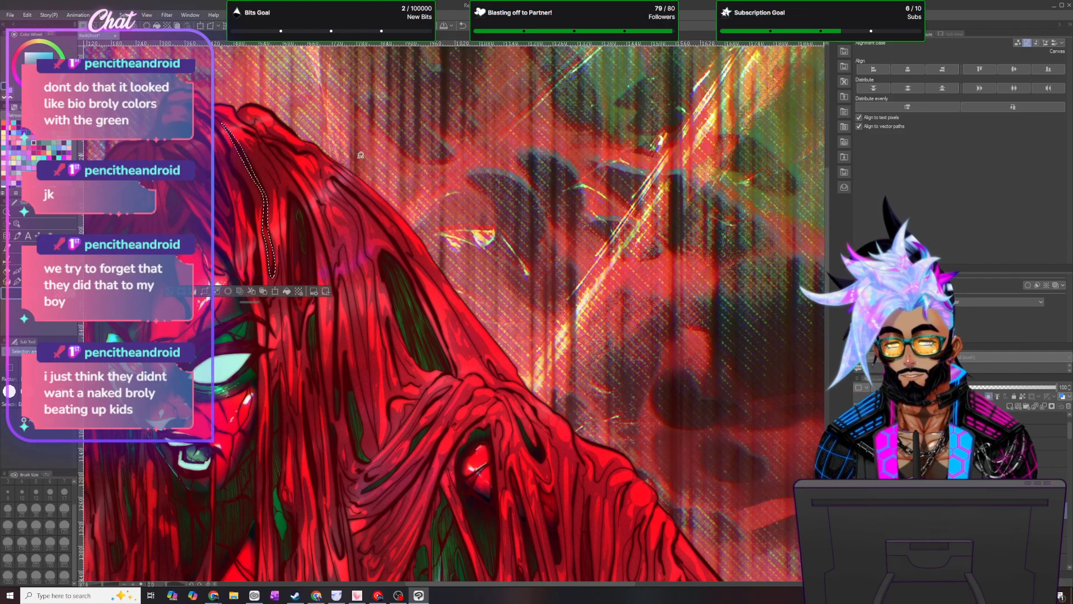
pyautogui.click(401, 271)
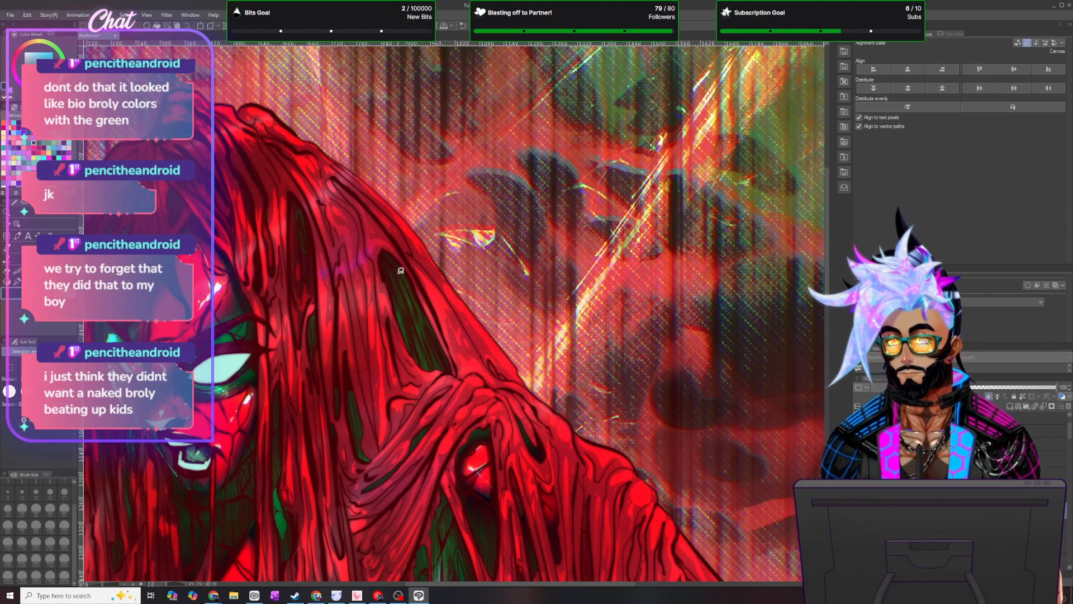
# - Lasso a thin wavy strand running down from the crown of the hood, fill it with the shadow color and deselect
pyautogui.scroll(-5, 401, 270)
pyautogui.scroll(4, 363, 273)
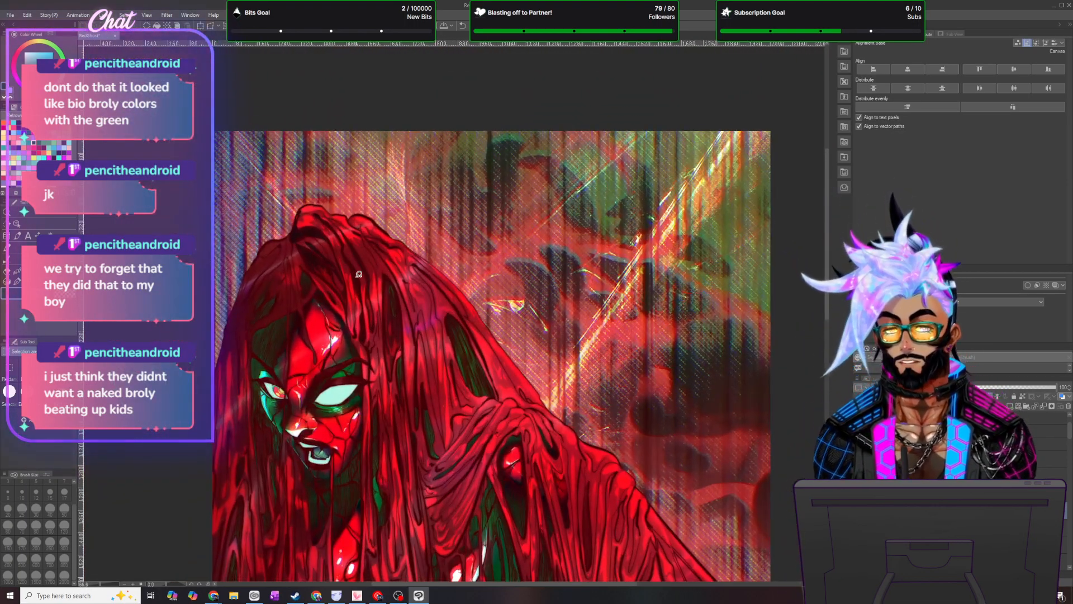
pyautogui.scroll(2, 407, 289)
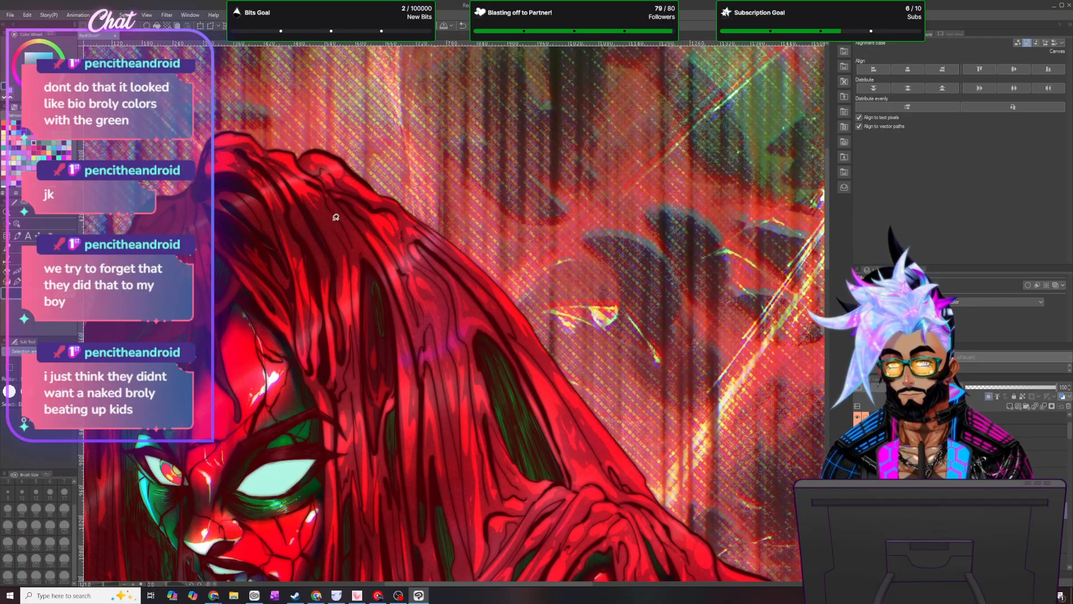
pyautogui.moveTo(285, 173)
pyautogui.mouseDown()
pyautogui.moveTo(337, 257)
pyautogui.moveTo(346, 359)
pyautogui.moveTo(333, 267)
pyautogui.moveTo(287, 179)
pyautogui.mouseUp()
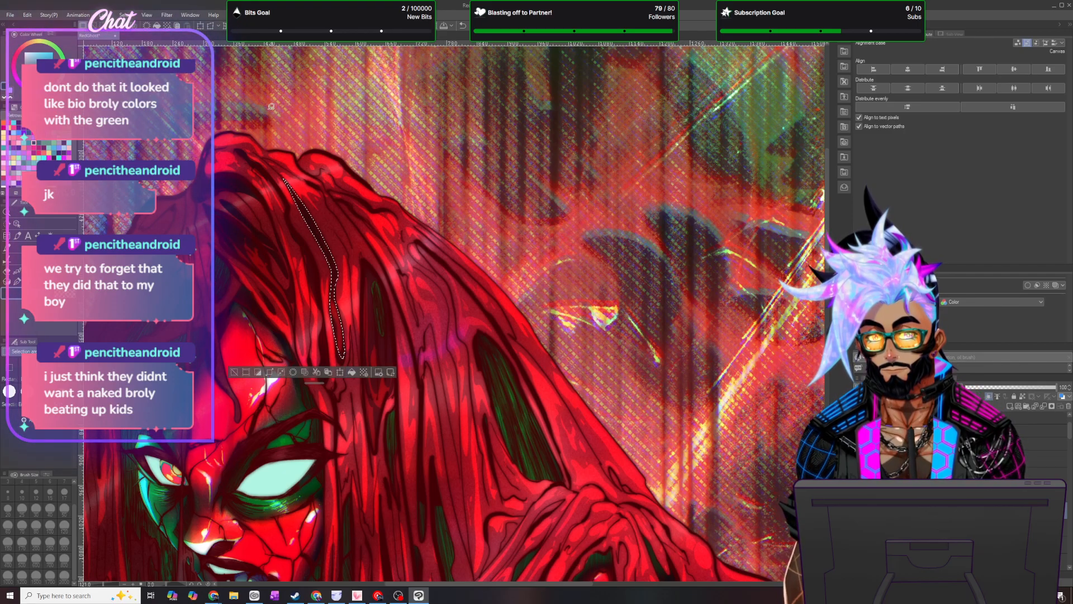
pyautogui.click(125, 15)
pyautogui.click(134, 36)
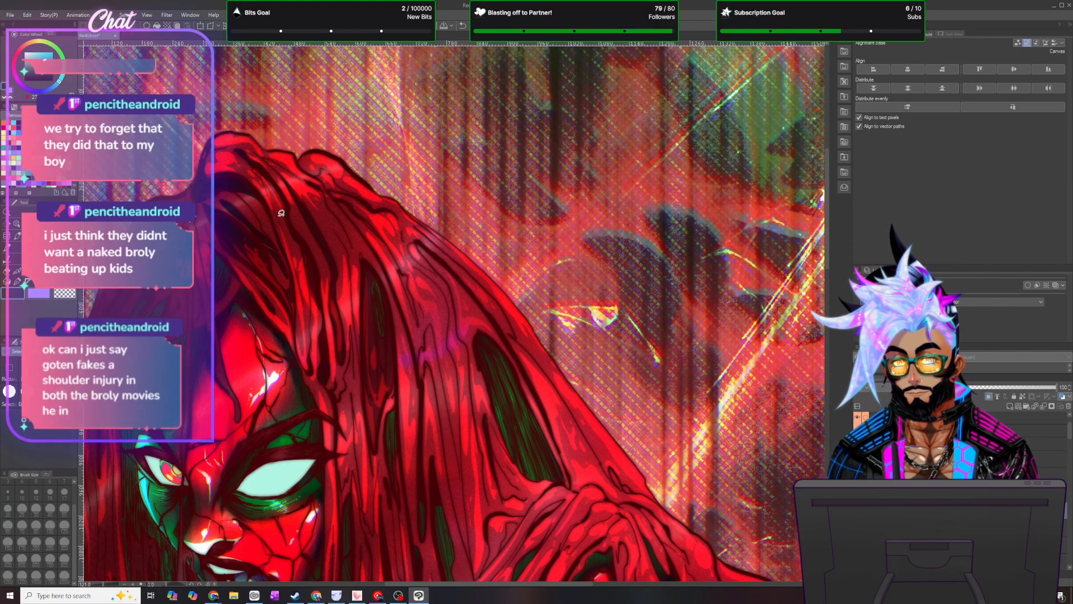
# - Add a second thin shadow strip closer to the forehead using a filled lasso selection, and clear the selection
pyautogui.moveTo(280, 215)
pyautogui.mouseDown()
pyautogui.moveTo(304, 325)
pyautogui.moveTo(301, 253)
pyautogui.moveTo(264, 178)
pyautogui.moveTo(276, 208)
pyautogui.mouseUp()
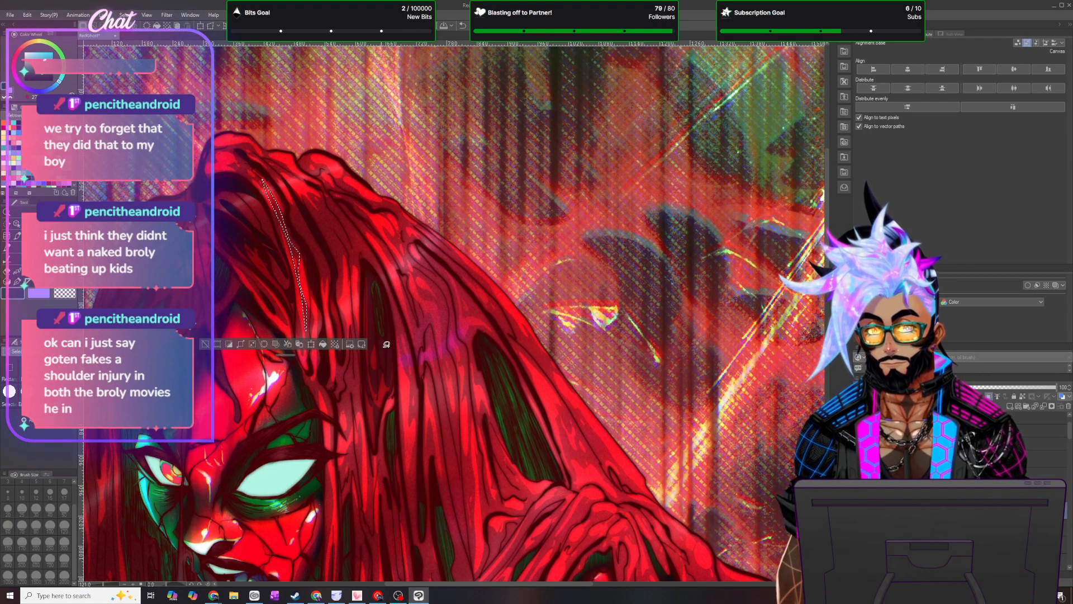
pyautogui.click(325, 345)
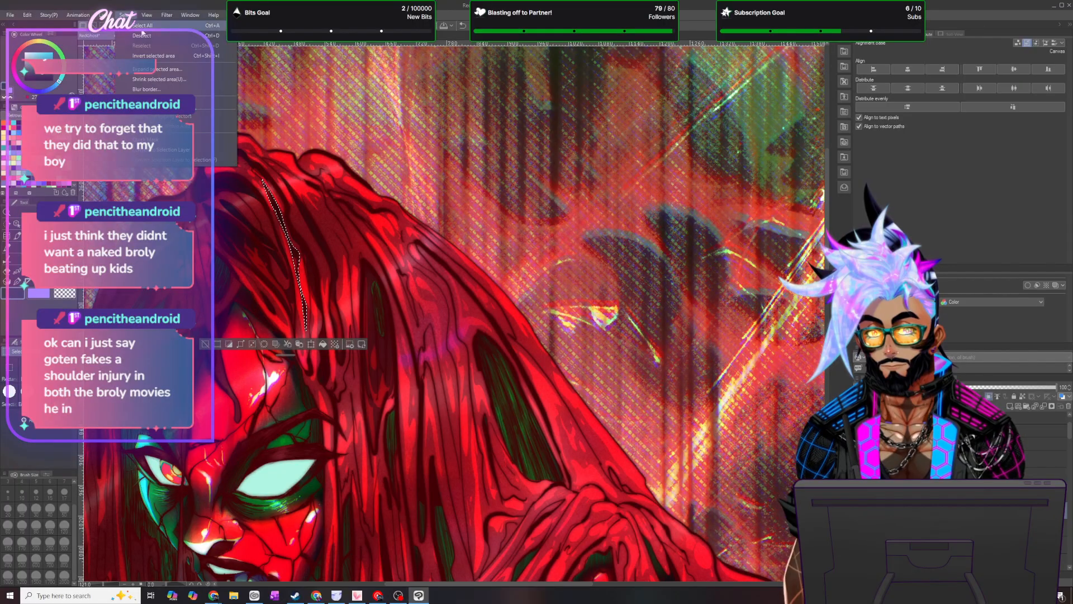
pyautogui.click(281, 112)
pyautogui.scroll(-3, 420, 300)
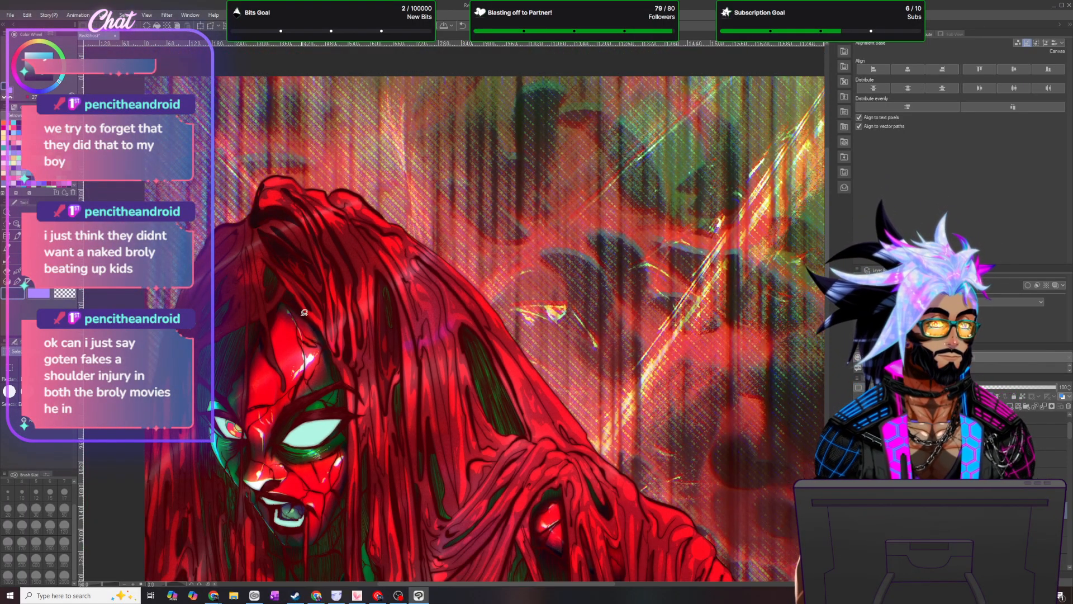
# - Lasso and fill a thin shadow strip down the hood's central strand and a small curved sliver beside it, deselecting after each
pyautogui.scroll(4, 237, 312)
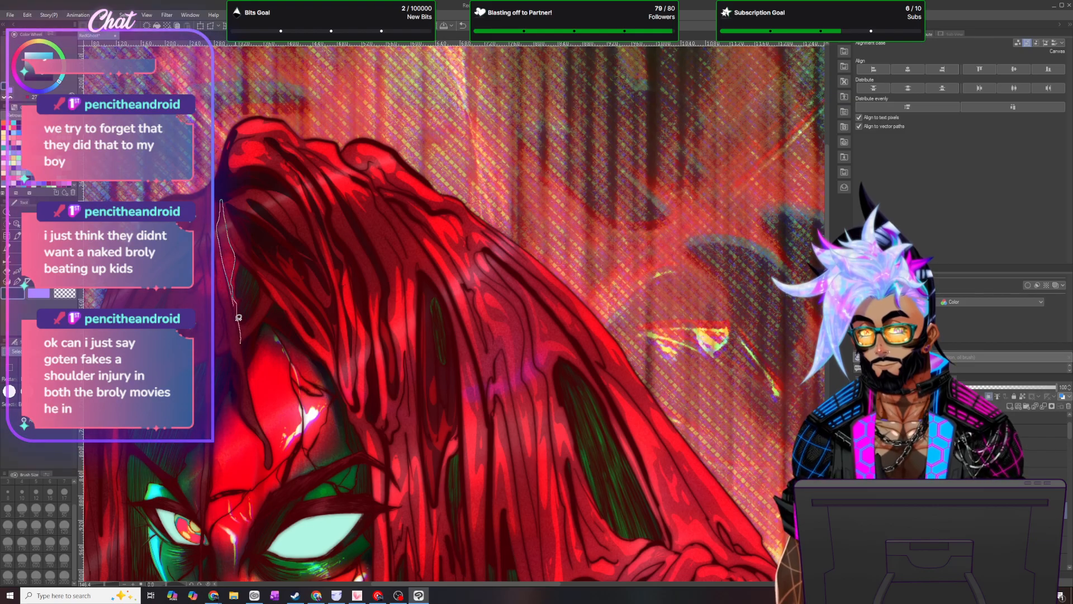
pyautogui.moveTo(244, 340); pyautogui.dragTo(242, 342)
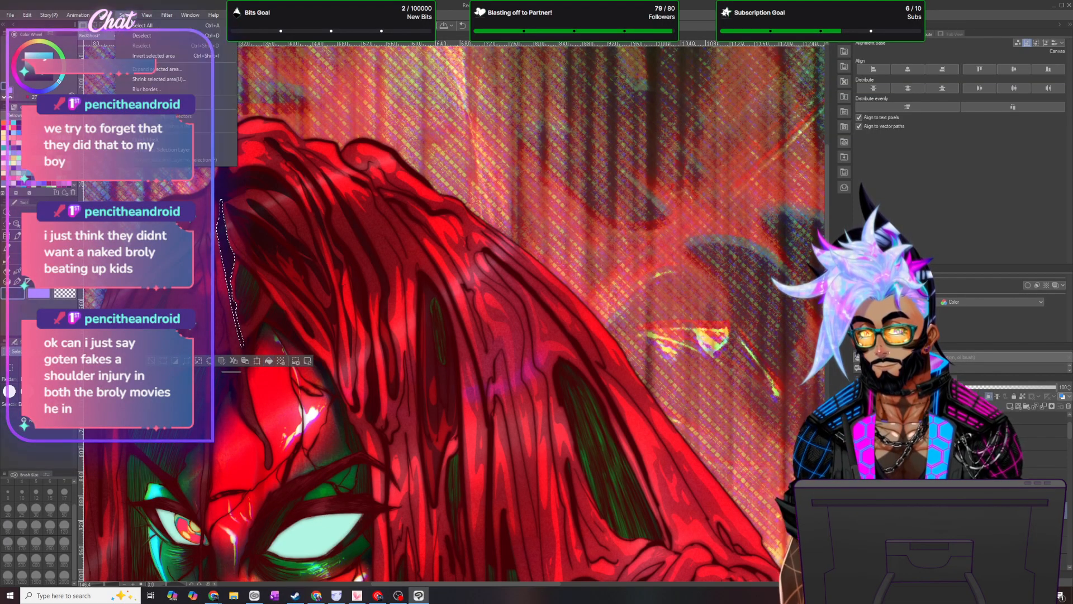
pyautogui.hotkey('ctrl', 'd')
pyautogui.moveTo(233, 254)
pyautogui.mouseDown()
pyautogui.moveTo(279, 306)
pyautogui.moveTo(245, 261)
pyautogui.mouseUp()
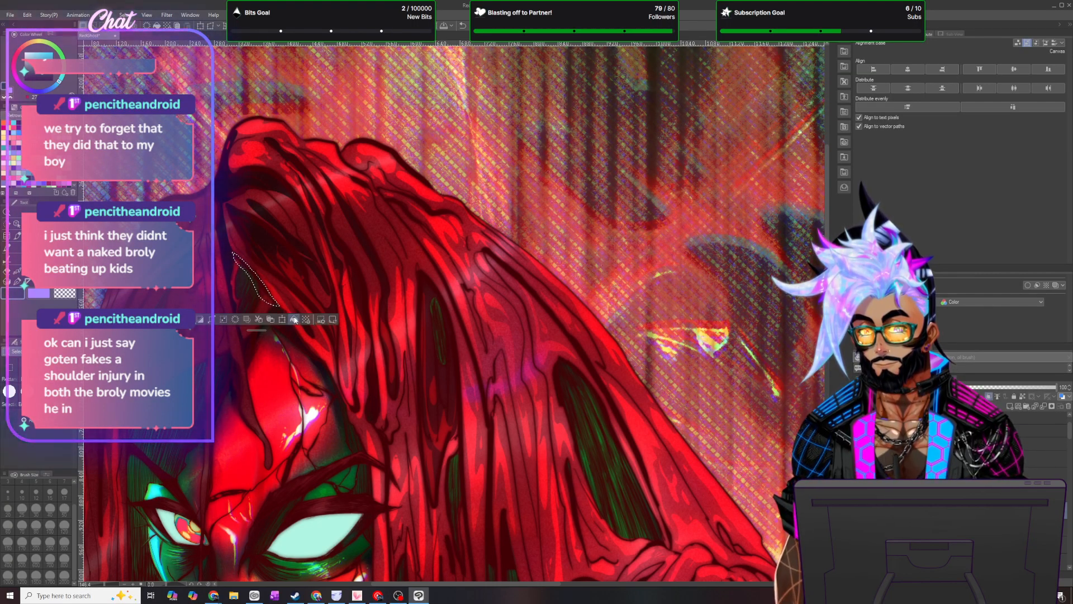
pyautogui.click(157, 26)
pyautogui.hotkey('ctrl', 'd')
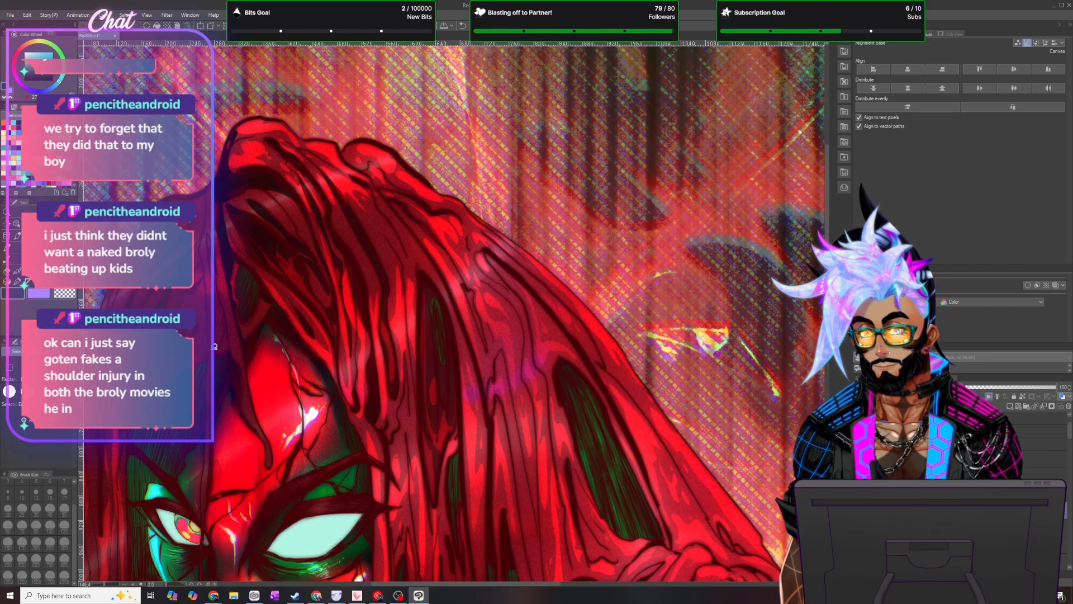
# - Lasso a narrow tapered shadow on the hood just left of the central strand above the forehead, fill it and deselect
pyautogui.moveTo(215, 275); pyautogui.dragTo(208, 228)
pyautogui.moveTo(221, 294); pyautogui.dragTo(232, 325)
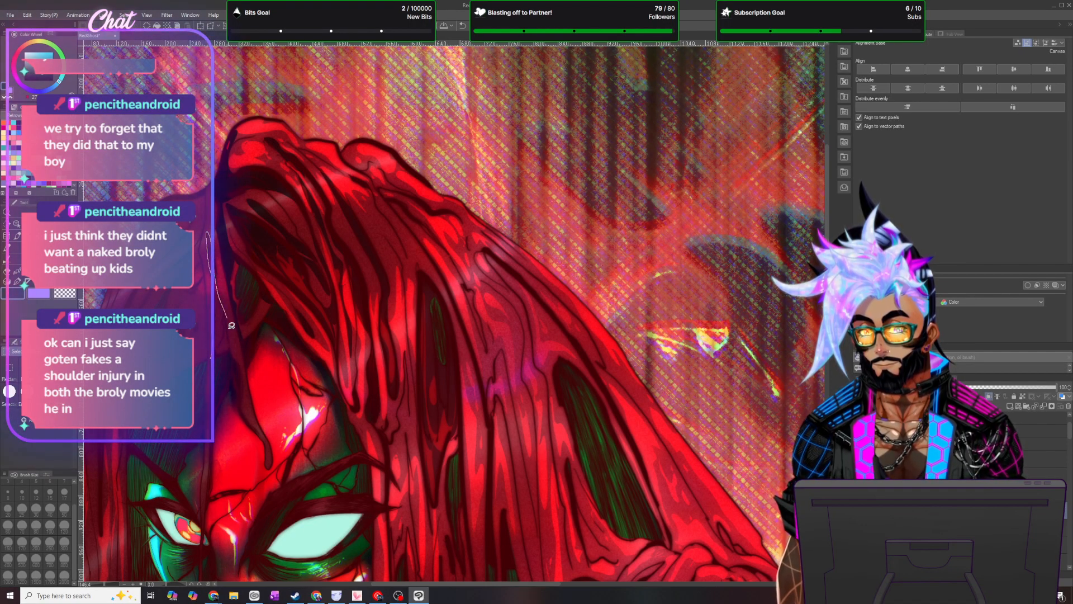
pyautogui.moveTo(220, 363); pyautogui.dragTo(221, 364)
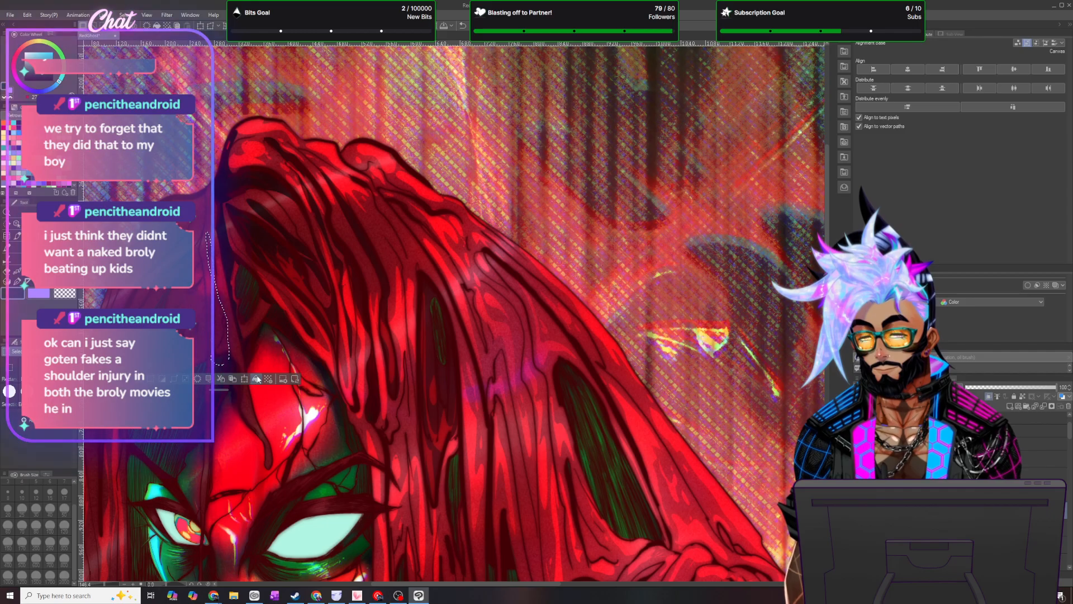
pyautogui.click(142, 35)
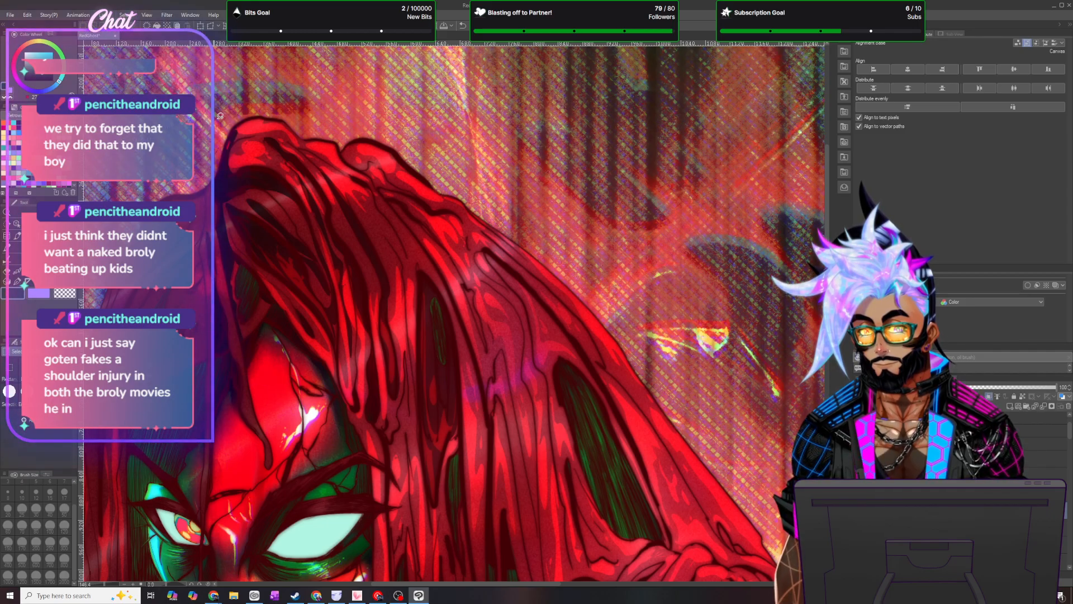
pyautogui.click(20, 286)
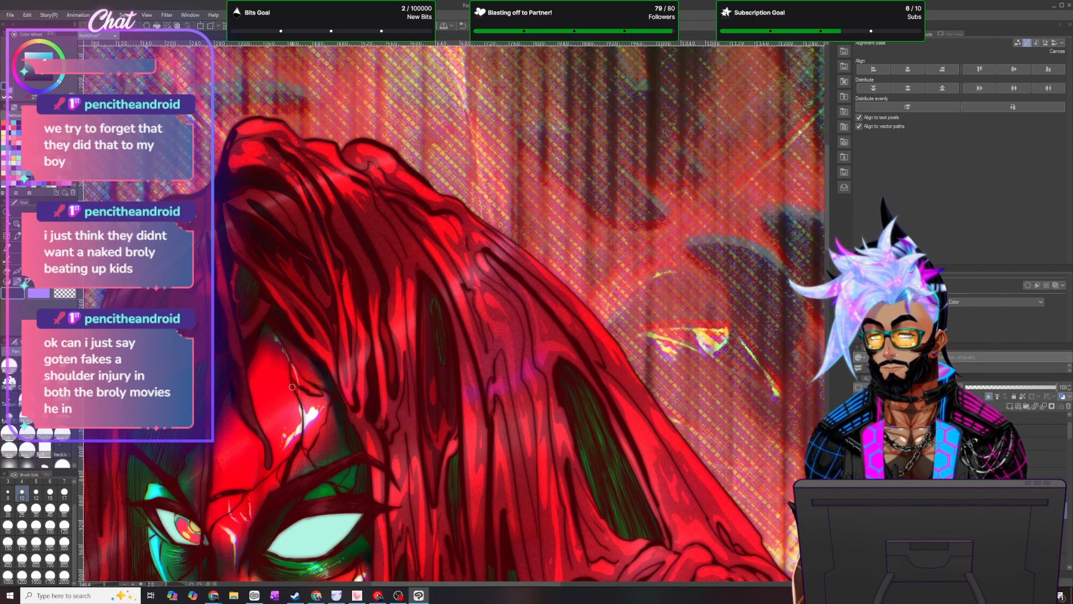
pyautogui.scroll(-5, 292, 387)
pyautogui.scroll(5, 331, 399)
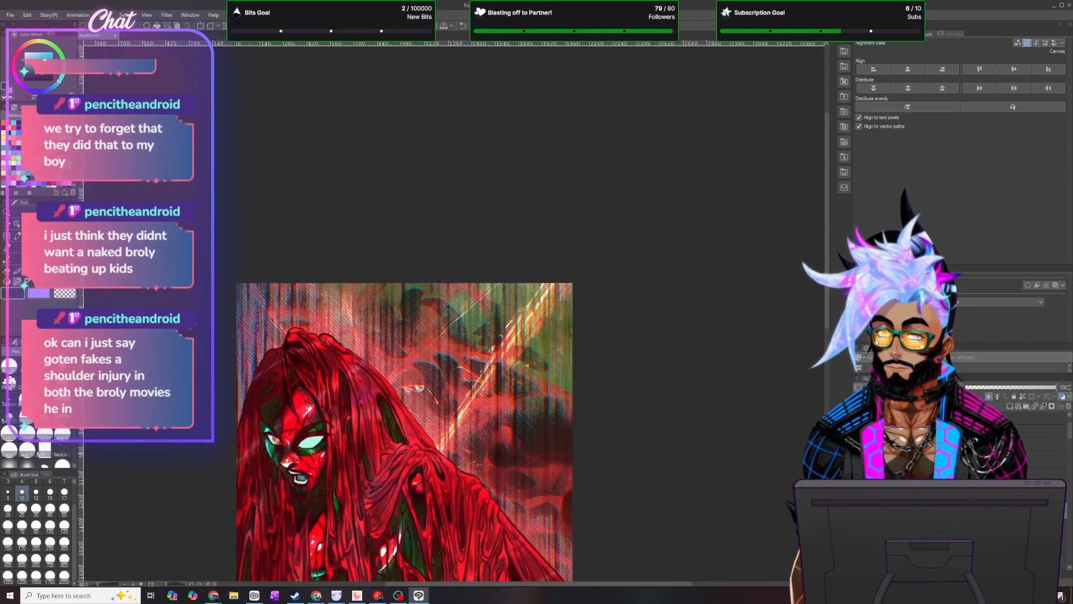
pyautogui.scroll(2, 331, 399)
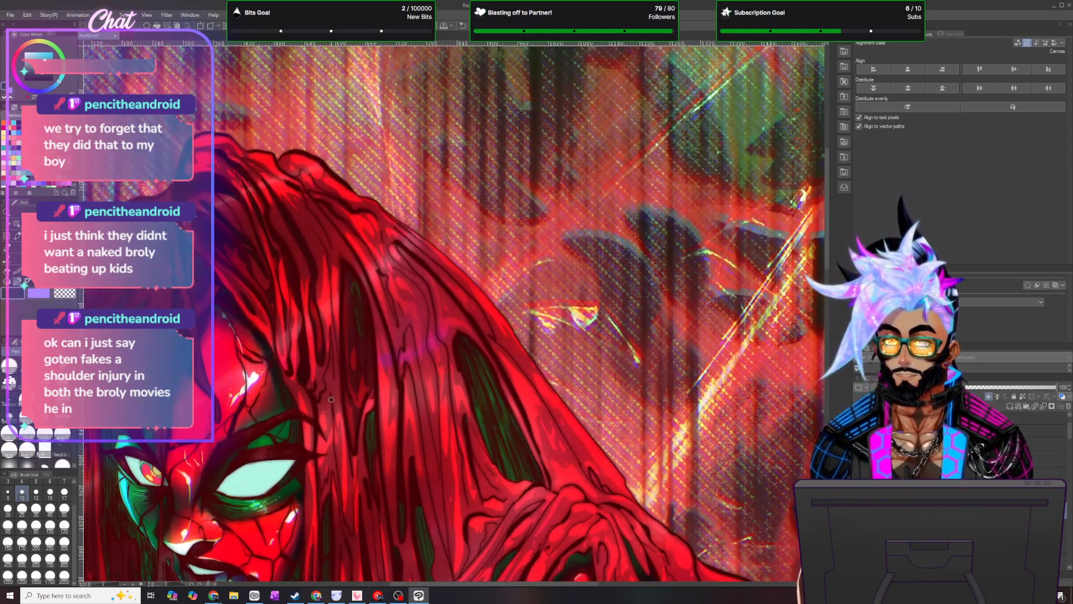
pyautogui.scroll(-2, 331, 399)
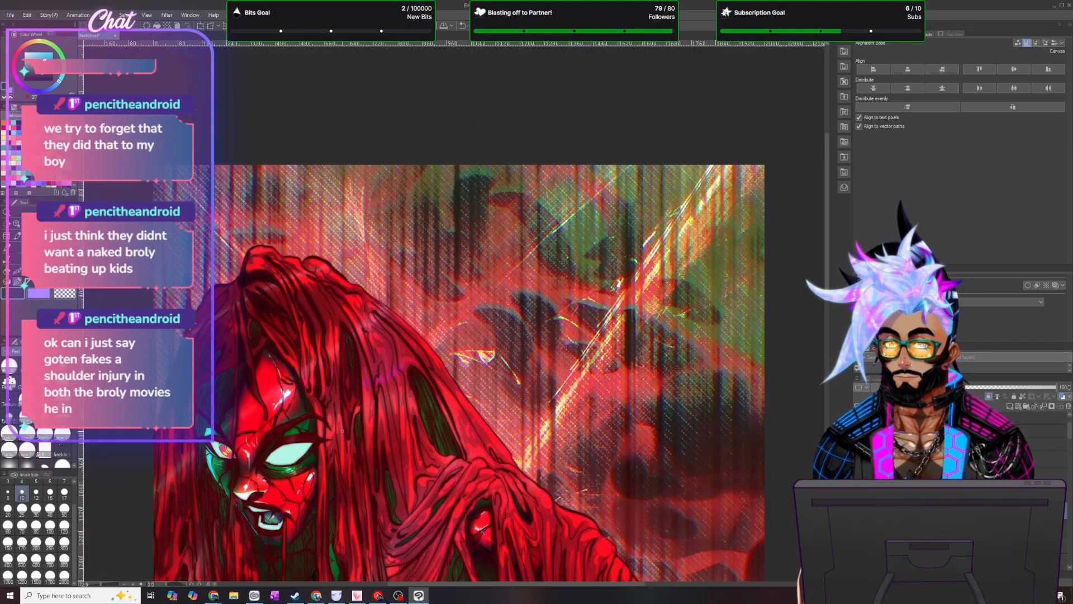
pyautogui.scroll(1, 342, 431)
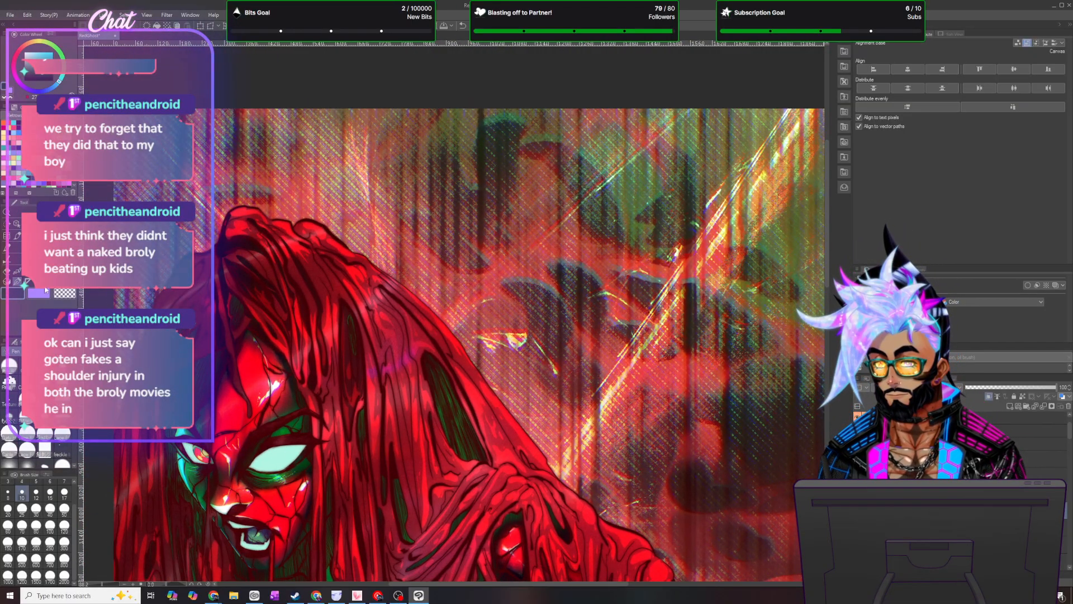
# - Lasso and fill curved shadow shapes along the folds on the left side of the hood, clearing the selection after filling
pyautogui.press('m')
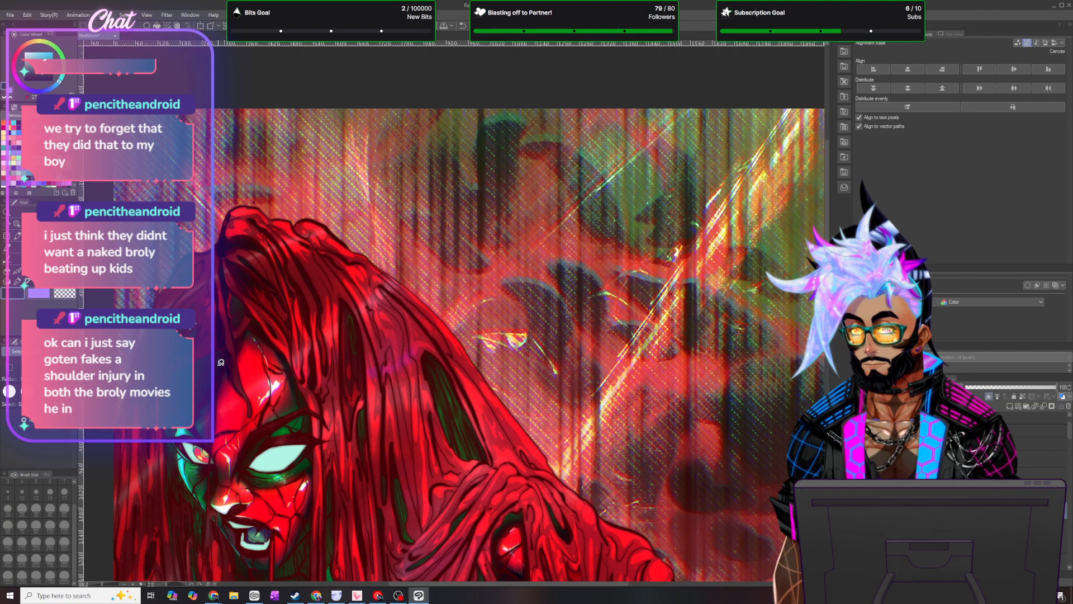
pyautogui.scroll(1, 214, 359)
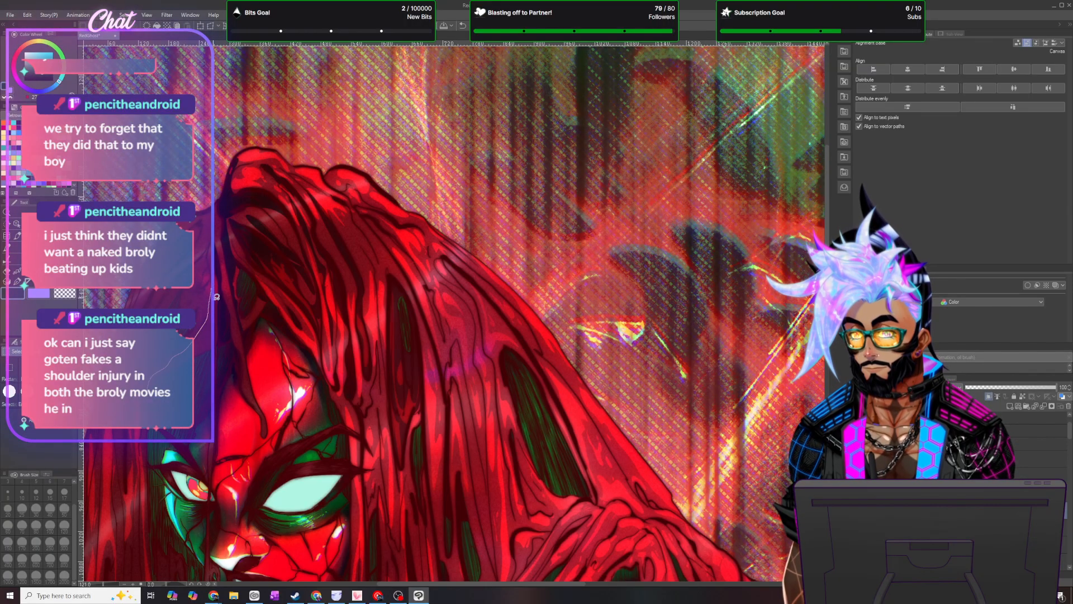
pyautogui.moveTo(158, 383); pyautogui.dragTo(222, 283)
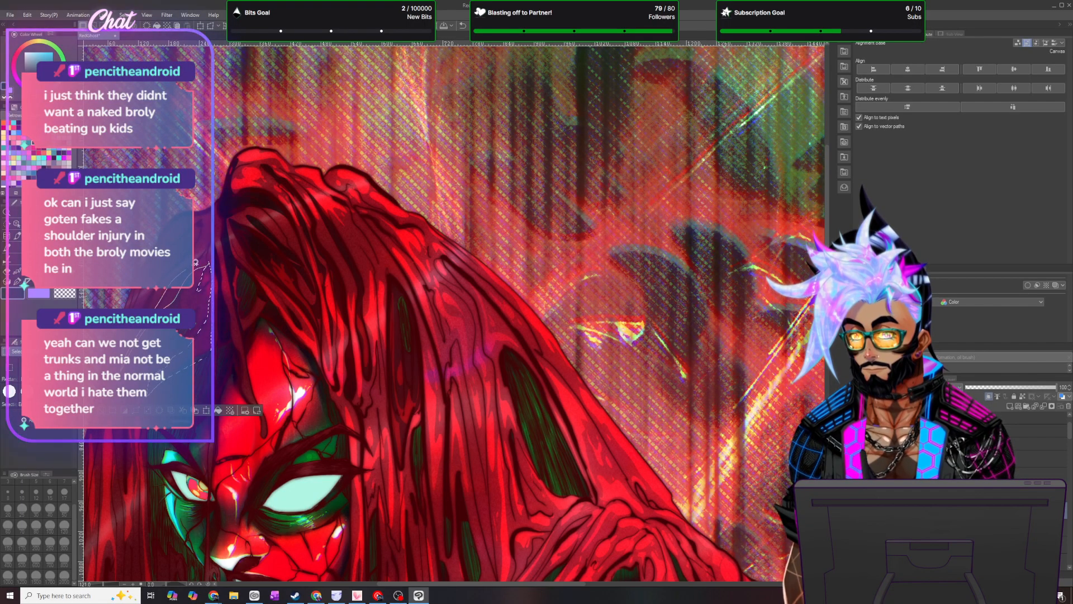
pyautogui.moveTo(210, 261); pyautogui.dragTo(211, 264)
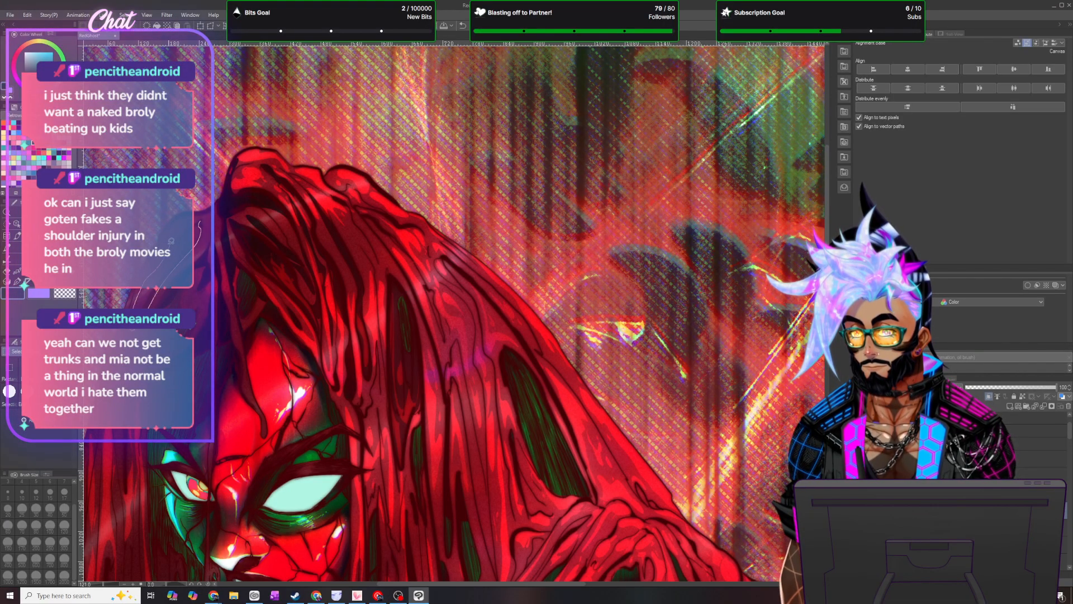
pyautogui.moveTo(196, 224); pyautogui.dragTo(197, 225)
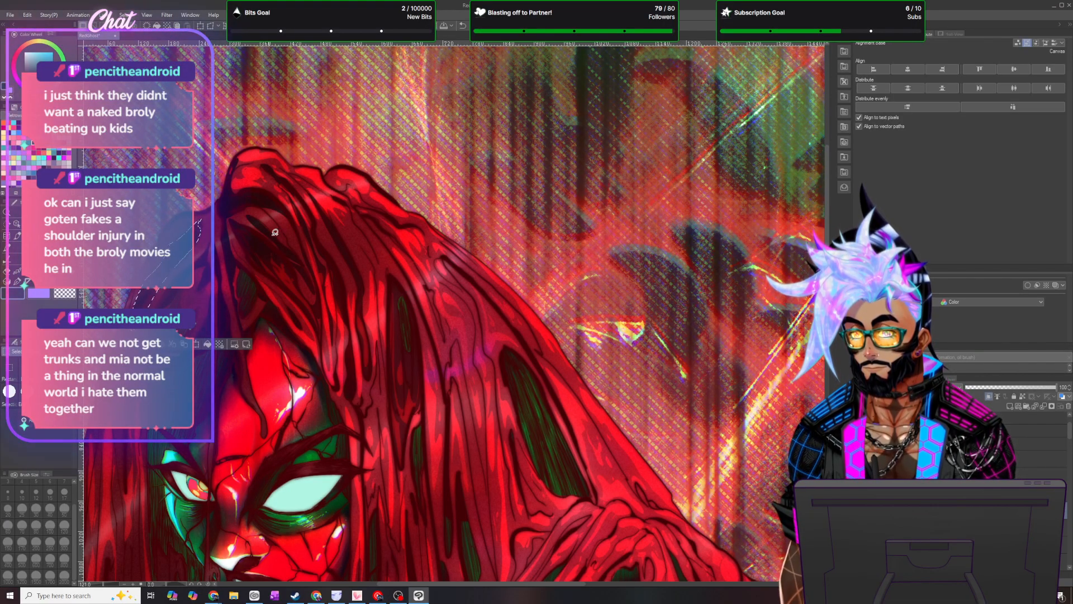
pyautogui.click(142, 35)
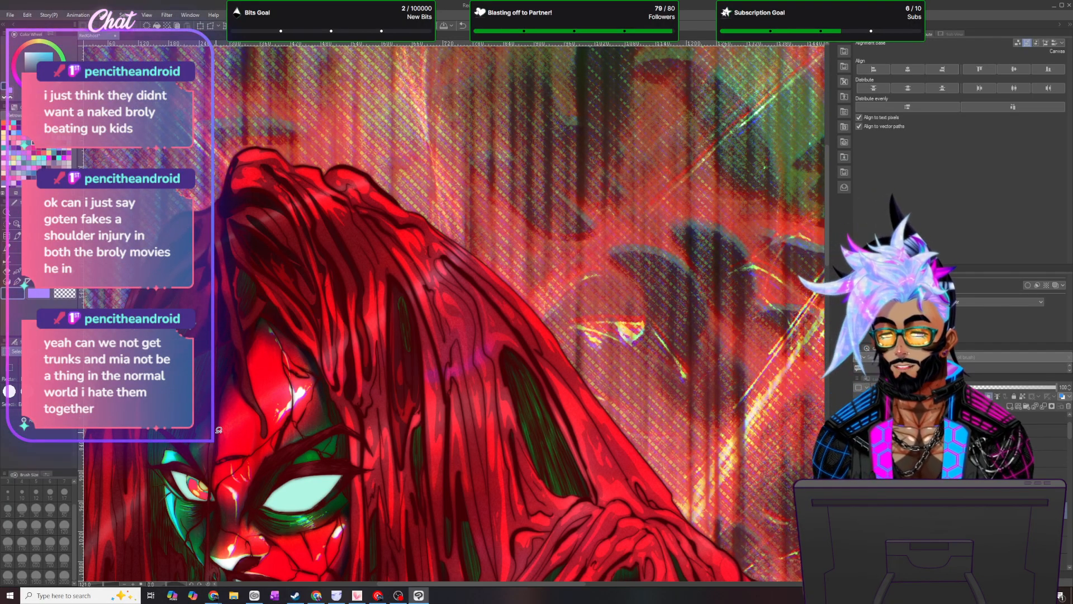
# - Lasso a slim vertical shadow strip in the drape left of the green cheek area, fill it and deselect
pyautogui.scroll(-5, 218, 429)
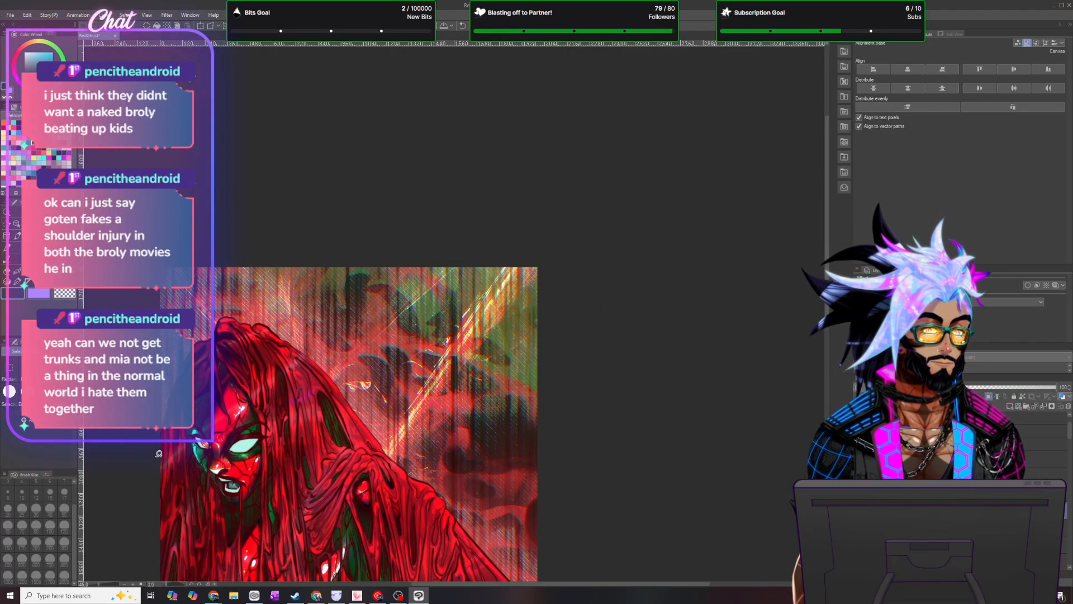
pyautogui.scroll(5, 132, 480)
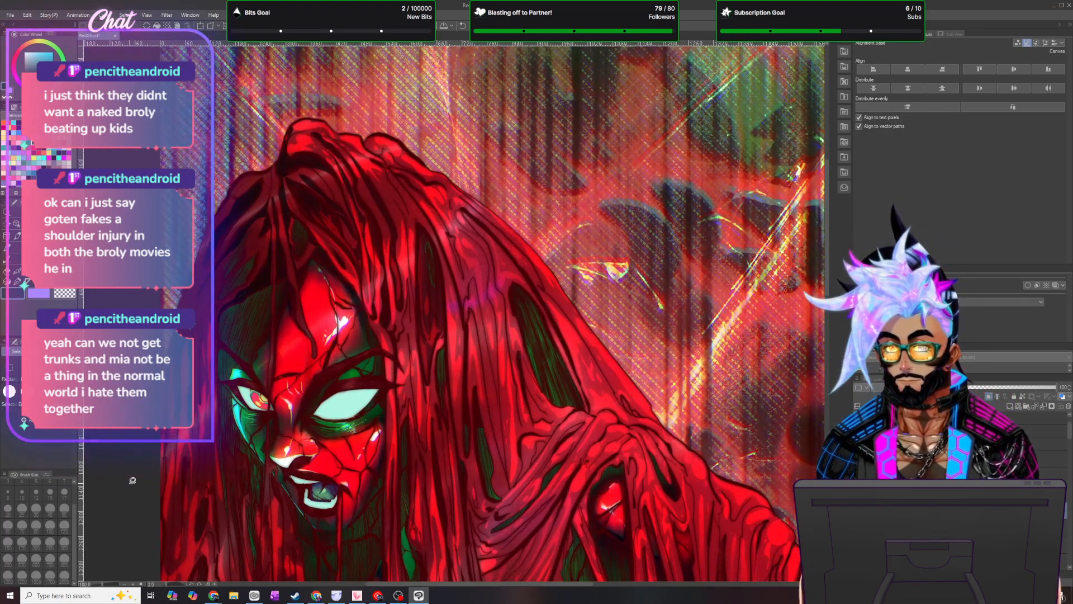
pyautogui.scroll(1, 133, 480)
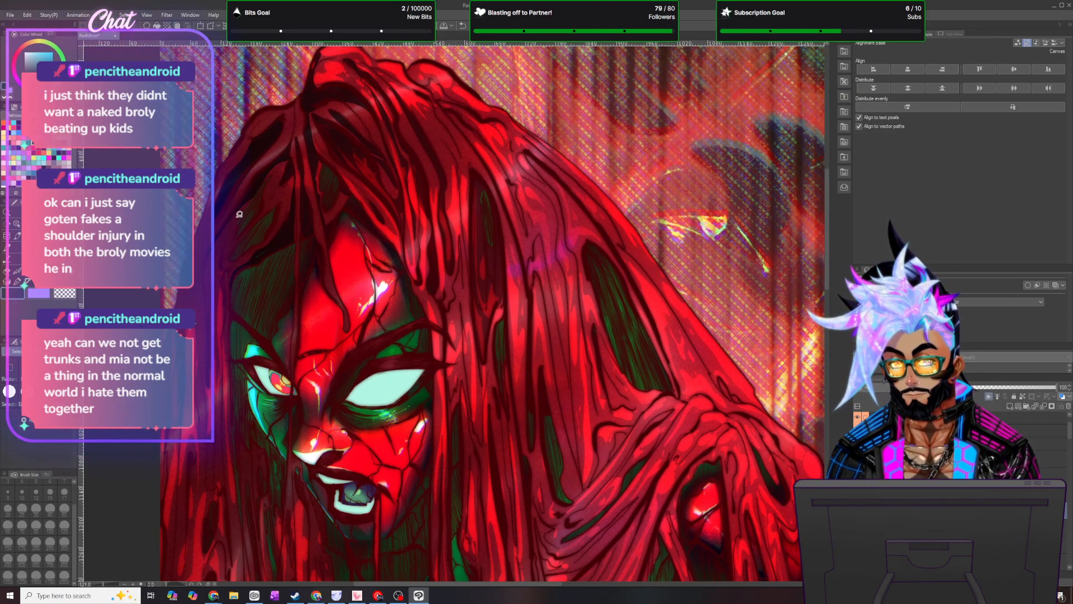
pyautogui.moveTo(225, 279); pyautogui.dragTo(217, 308)
pyautogui.moveTo(209, 360)
pyautogui.mouseDown()
pyautogui.moveTo(205, 268)
pyautogui.moveTo(226, 235)
pyautogui.mouseUp()
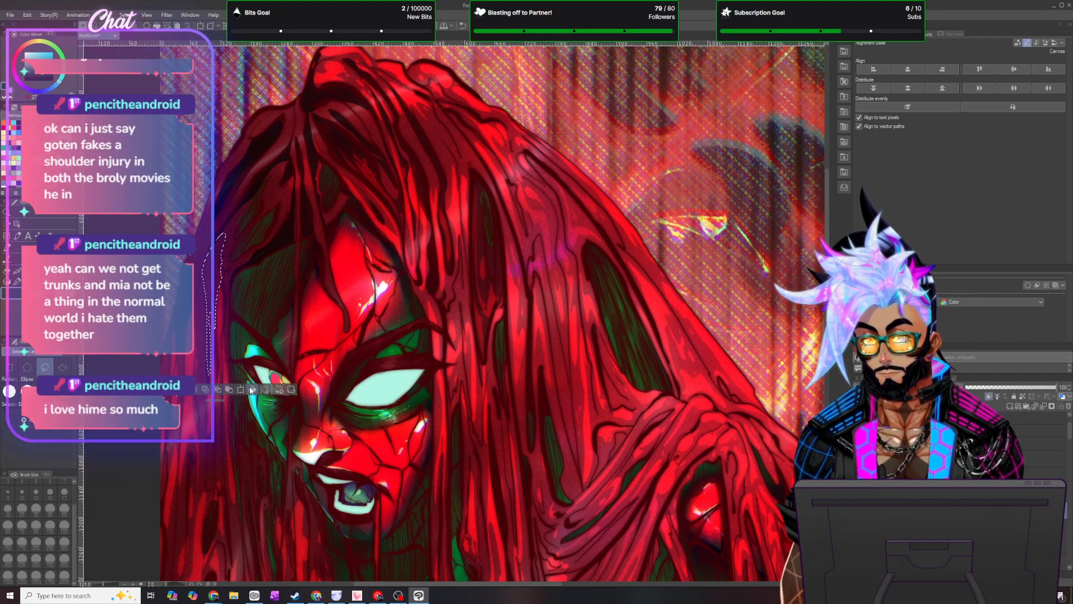
pyautogui.hotkey('ctrl', 'd')
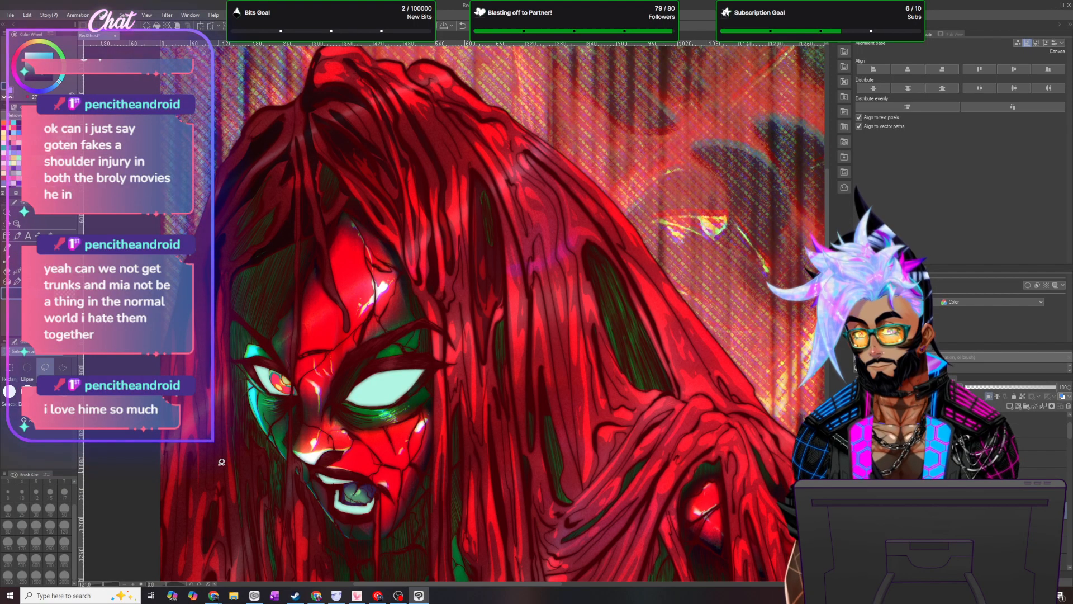
# - Lasso long dripping shadow strands down the drape left of the face, fill them and clear the selection
pyautogui.moveTo(208, 469)
pyautogui.mouseDown()
pyautogui.moveTo(212, 491)
pyautogui.moveTo(224, 490)
pyautogui.mouseUp()
pyautogui.moveTo(224, 395); pyautogui.dragTo(216, 390)
pyautogui.moveTo(208, 467); pyautogui.dragTo(209, 468)
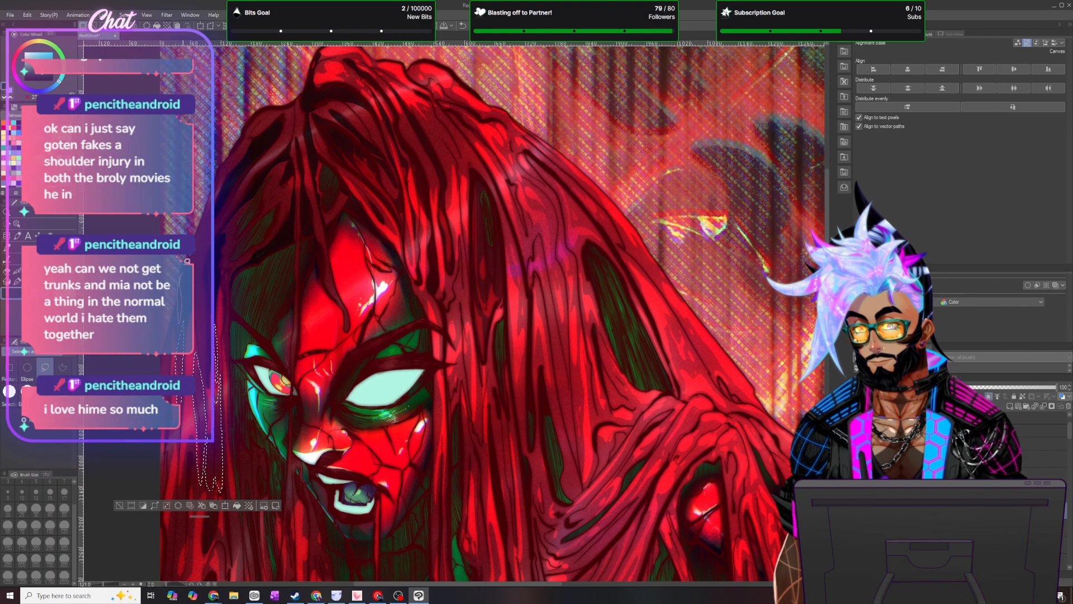
pyautogui.moveTo(195, 288); pyautogui.dragTo(206, 333)
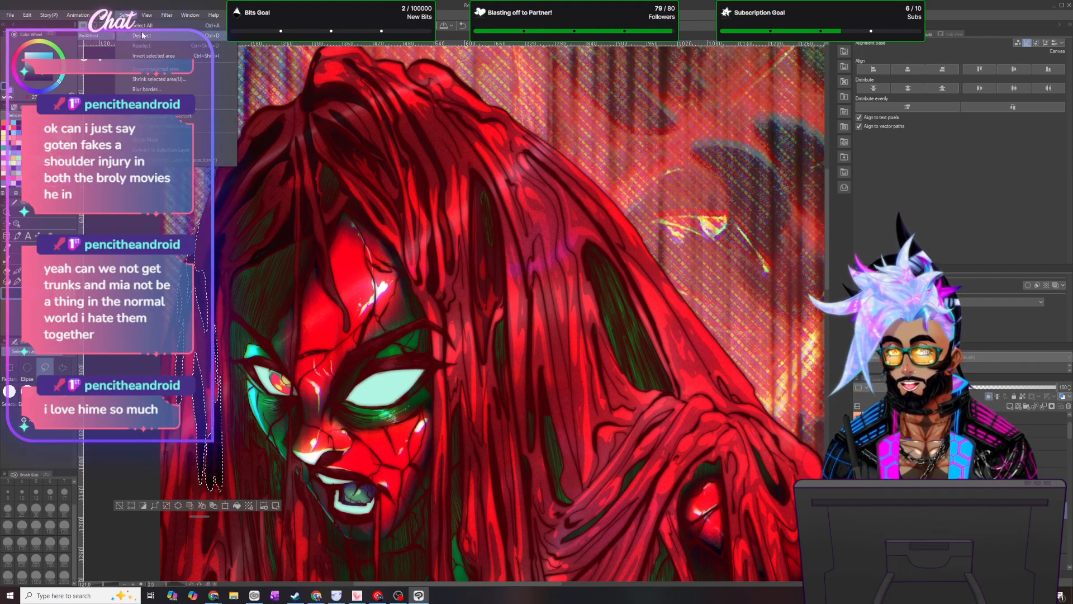
# - Fill another lassoed shadow strip along the drape's outer left edge beside the face and deselect
pyautogui.scroll(-2, 251, 190)
pyautogui.scroll(2, 255, 416)
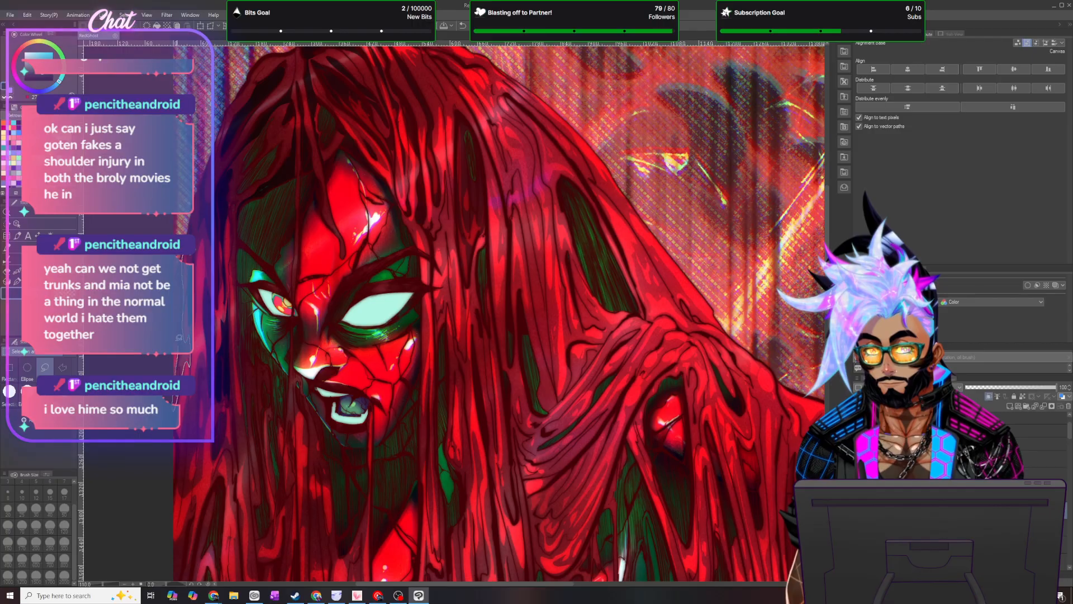
pyautogui.moveTo(180, 260); pyautogui.dragTo(179, 257)
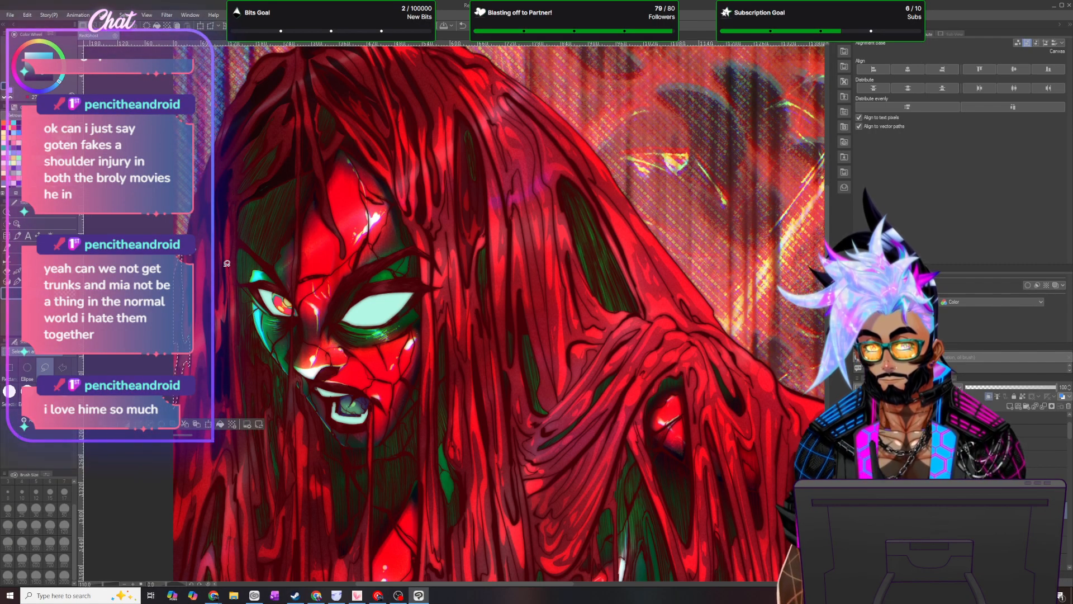
pyautogui.click(126, 15)
pyautogui.click(136, 38)
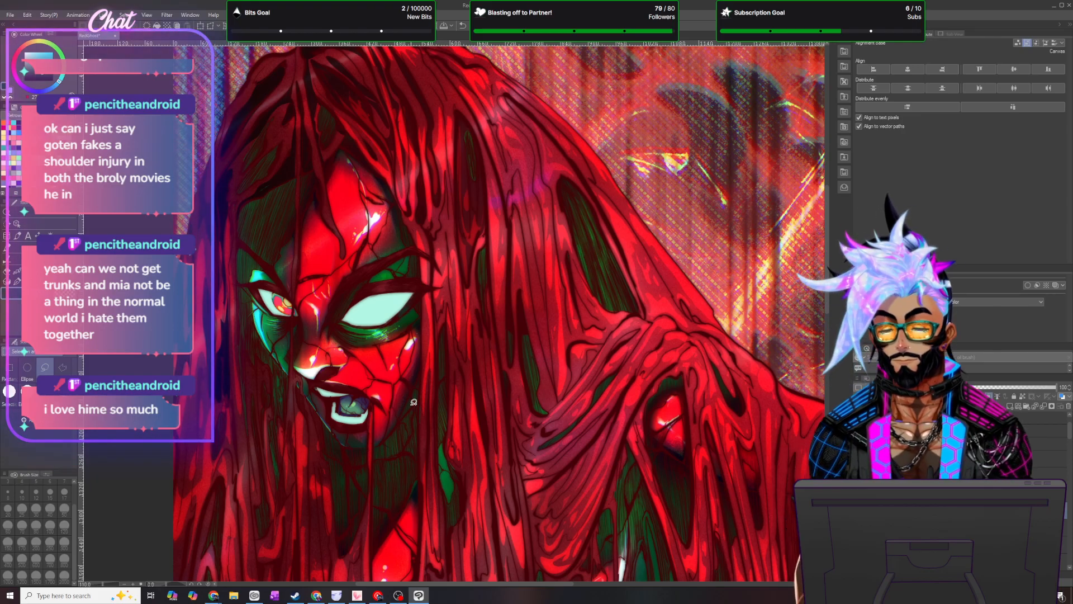
# - Lasso a small slanted shadow in the fold where the drape gathers at the shoulder, fill it and deselect
pyautogui.scroll(-3, 414, 402)
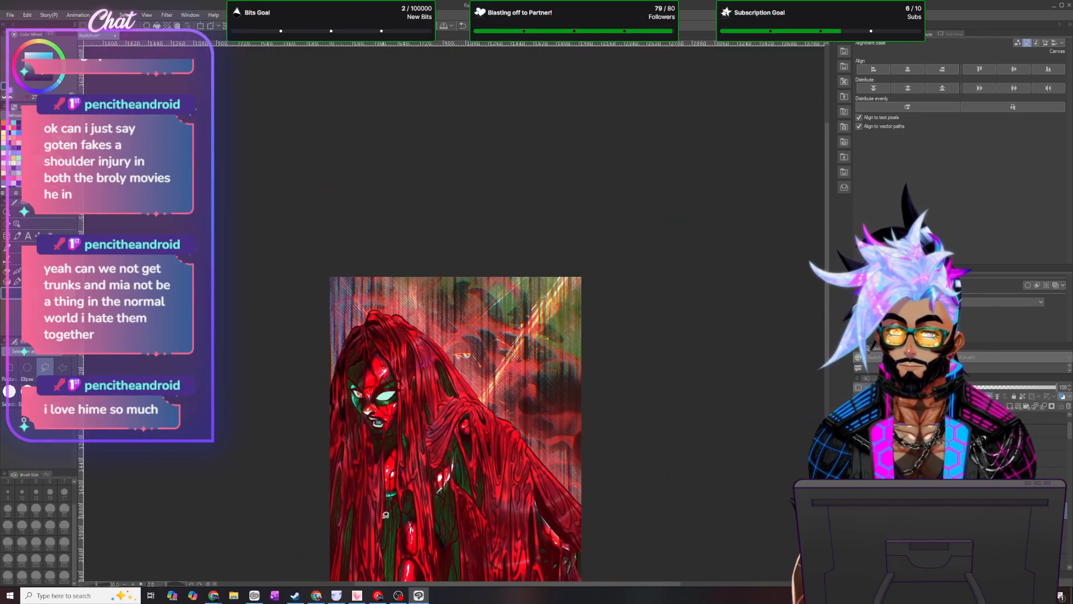
pyautogui.scroll(1, 382, 524)
pyautogui.scroll(5, 383, 524)
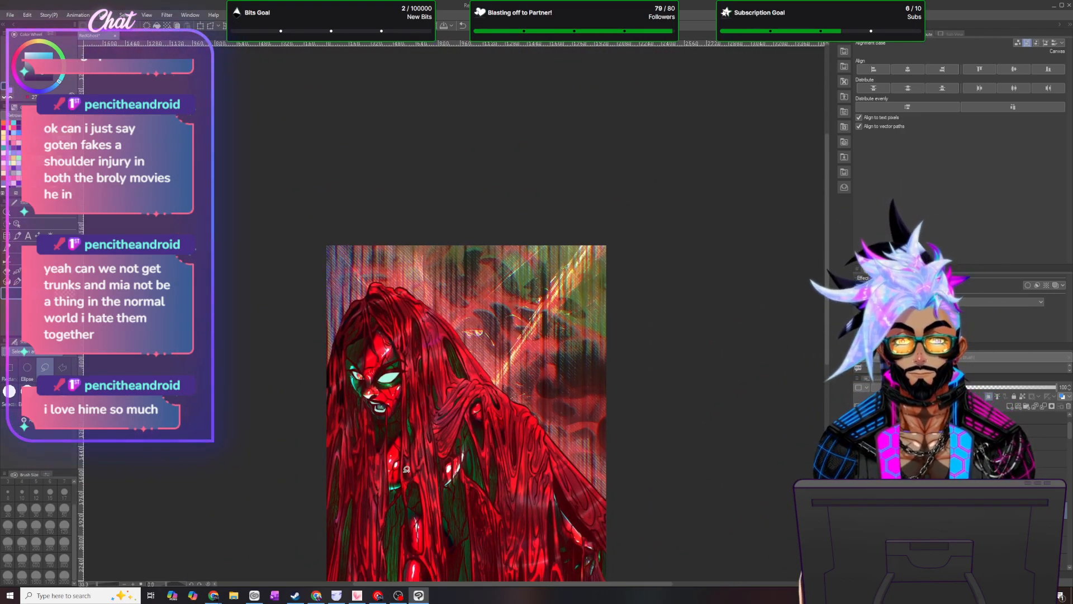
pyautogui.scroll(2, 430, 386)
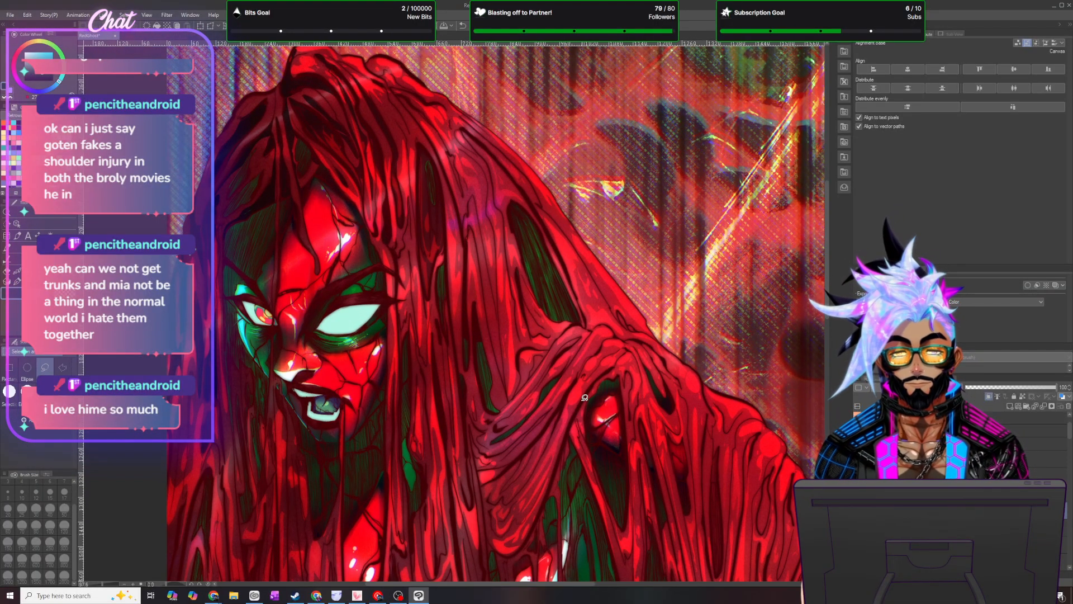
pyautogui.moveTo(515, 396)
pyautogui.mouseDown()
pyautogui.moveTo(548, 350)
pyautogui.moveTo(523, 389)
pyautogui.mouseUp()
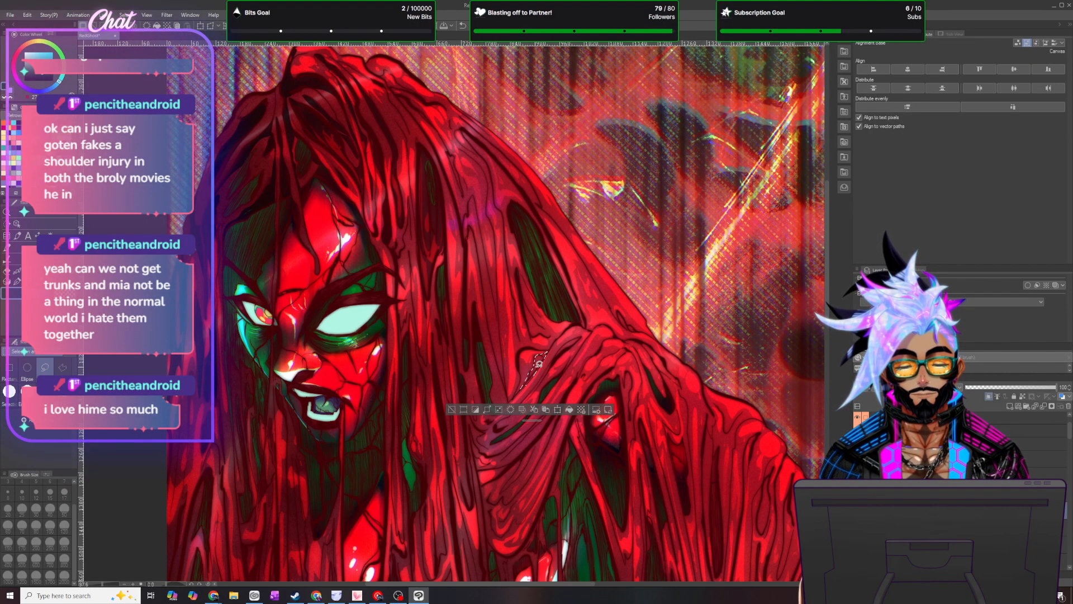
pyautogui.click(570, 409)
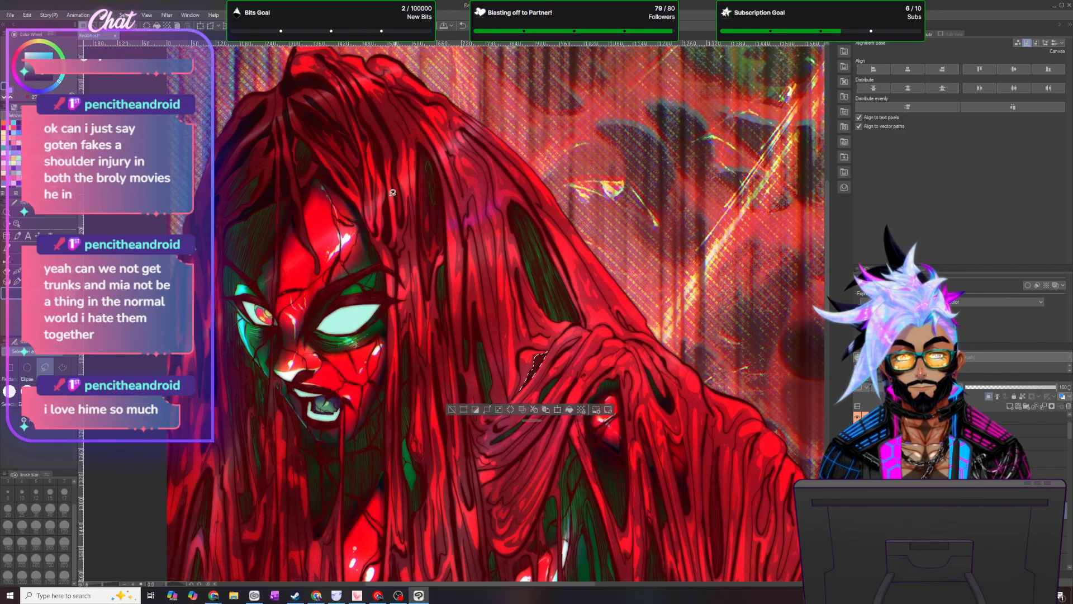
pyautogui.click(126, 15)
pyautogui.click(140, 37)
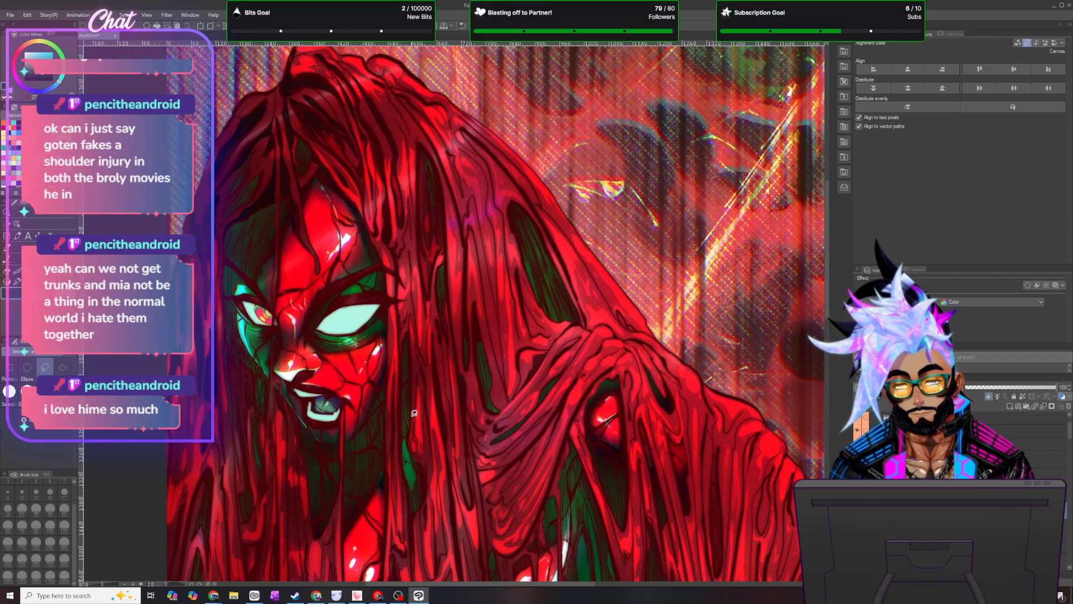
# - Lasso a thin forked shadow strand in the drape beside the white eye and mouth, fill it and deselect
pyautogui.moveTo(412, 317)
pyautogui.mouseDown()
pyautogui.moveTo(412, 441)
pyautogui.moveTo(425, 454)
pyautogui.moveTo(428, 400)
pyautogui.moveTo(435, 448)
pyautogui.moveTo(425, 498)
pyautogui.moveTo(410, 446)
pyautogui.moveTo(412, 312)
pyautogui.mouseUp()
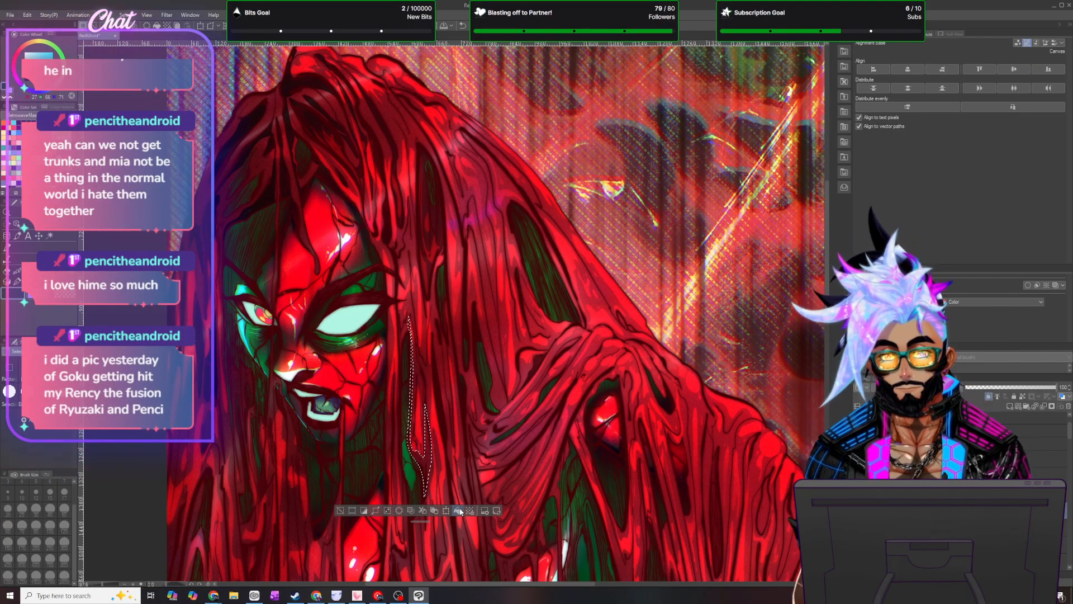
pyautogui.click(124, 15)
pyautogui.click(146, 36)
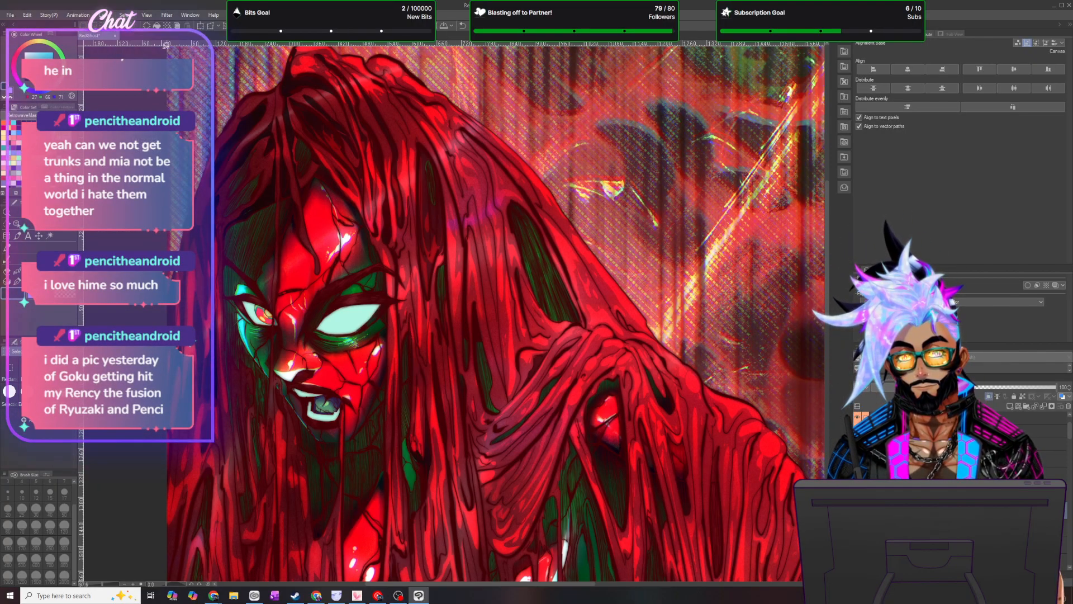
# - Lasso and fill a narrow shadow strip beside the cheek and a curved sliver below the green gap above the shoulder, deselecting after each
pyautogui.scroll(-3, 452, 363)
pyautogui.scroll(-2, 479, 384)
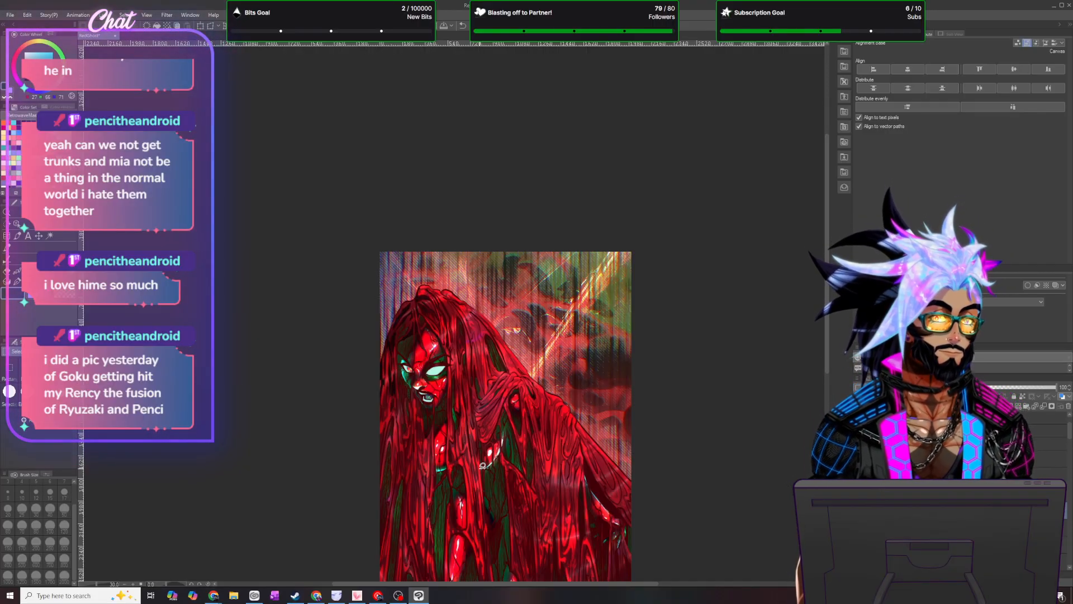
pyautogui.scroll(5, 440, 436)
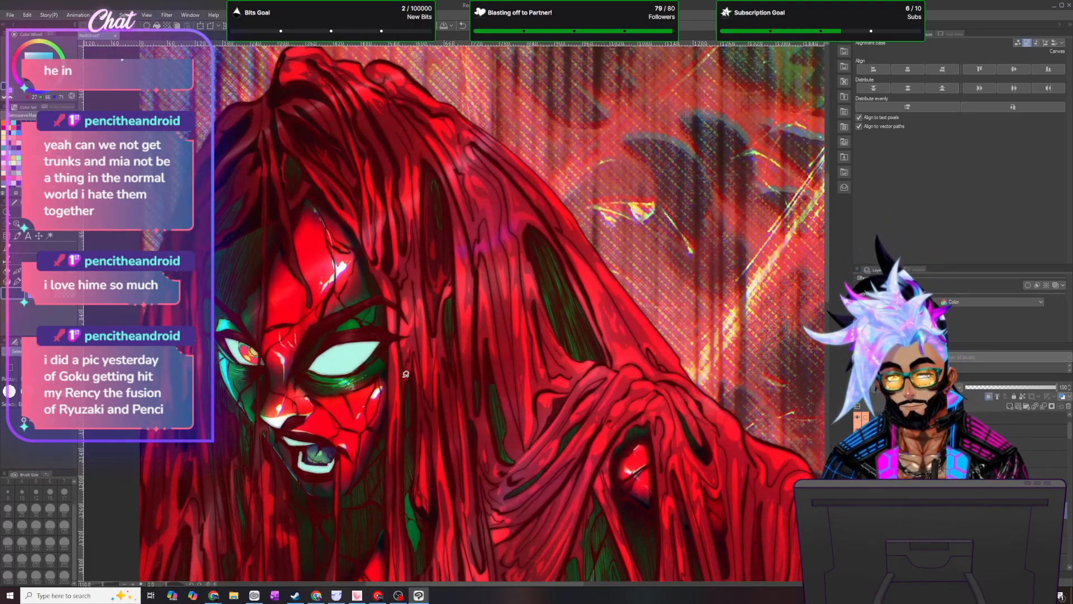
pyautogui.moveTo(402, 441)
pyautogui.mouseDown()
pyautogui.moveTo(416, 346)
pyautogui.moveTo(421, 459)
pyautogui.mouseUp()
pyautogui.moveTo(417, 492); pyautogui.dragTo(411, 494)
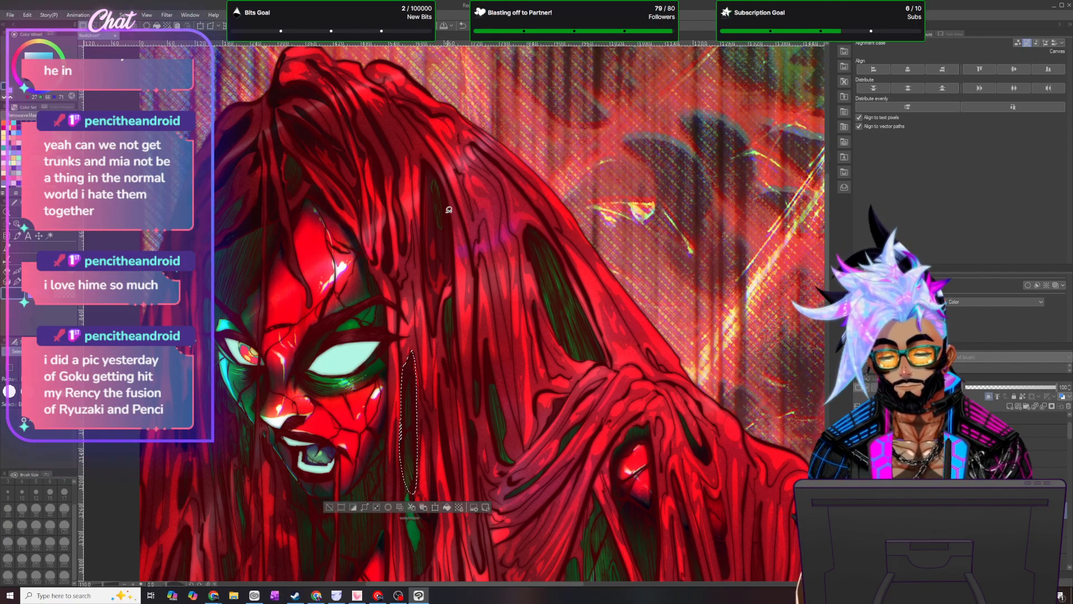
pyautogui.hotkey('ctrl', 'd')
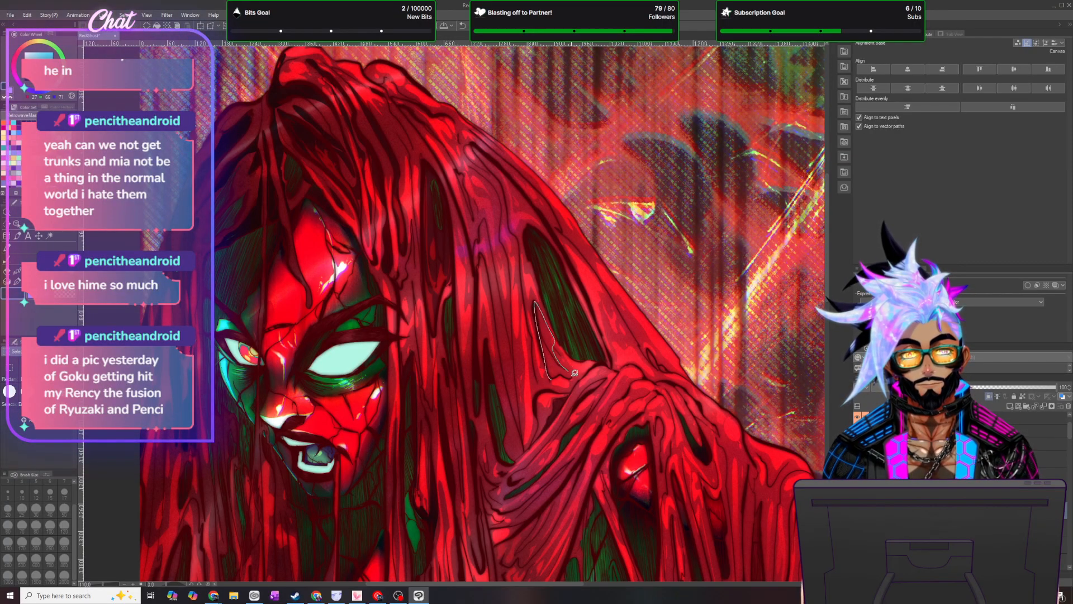
pyautogui.moveTo(558, 374); pyautogui.dragTo(560, 375)
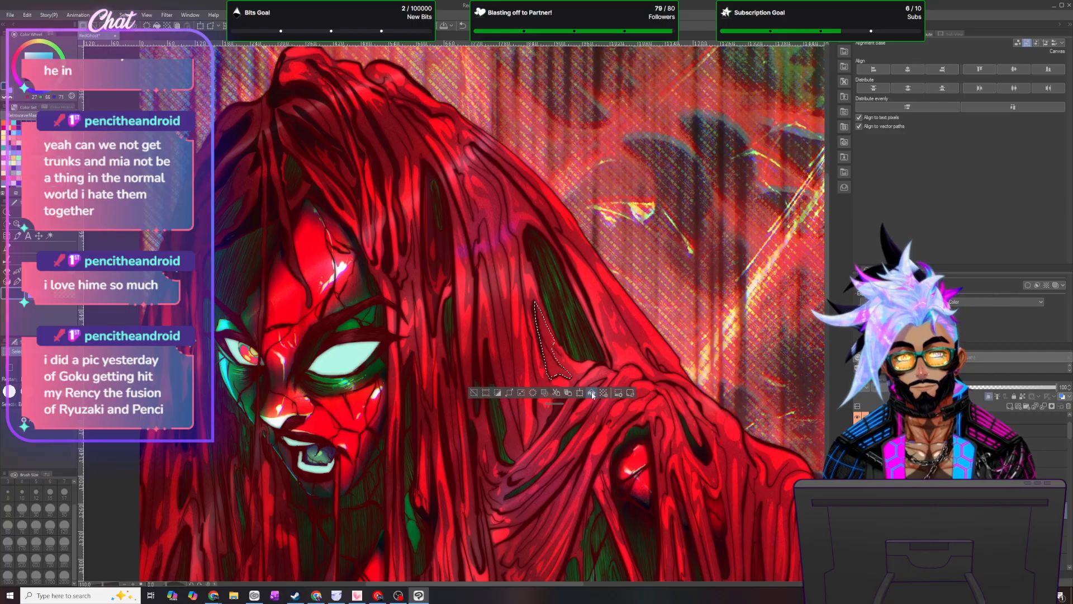
pyautogui.hotkey('ctrl', 'd')
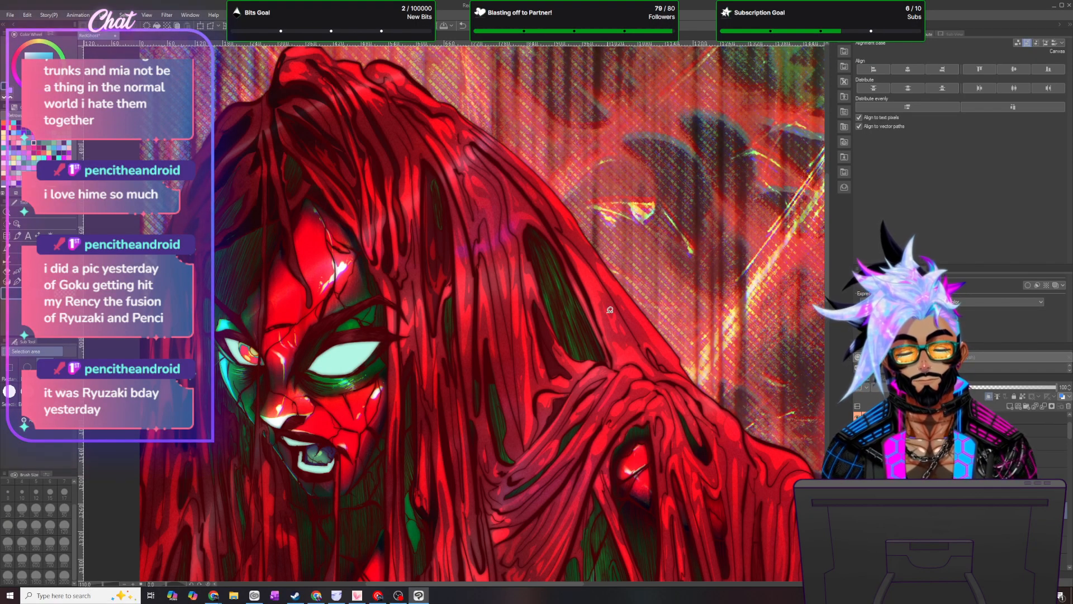
# - Lasso a long branching shadow strand down the drape to the gathered shoulder fold, fill it and deselect
pyautogui.scroll(-3, 588, 305)
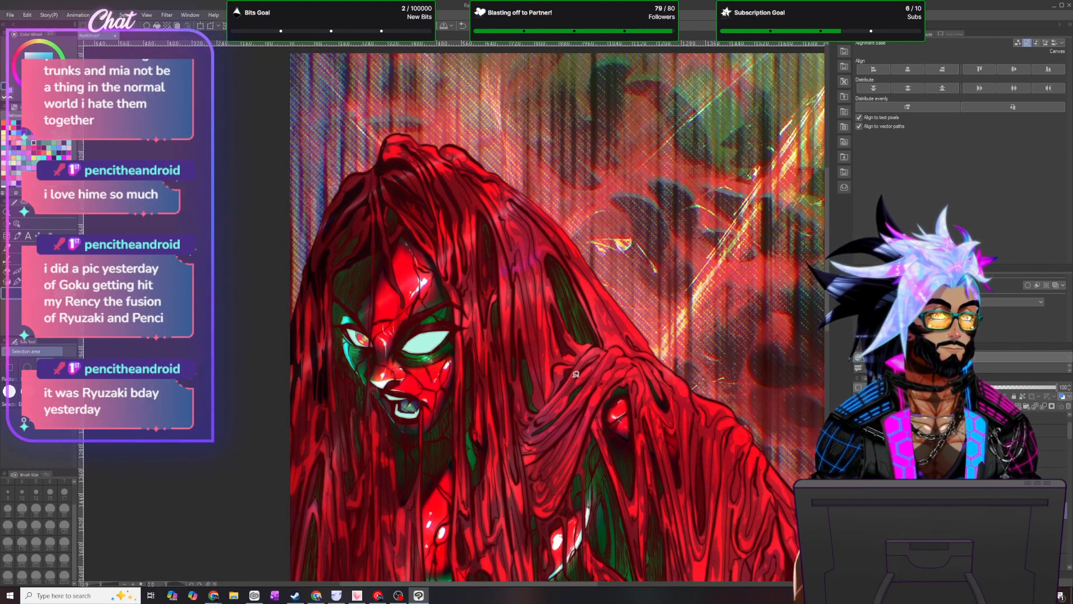
pyautogui.scroll(4, 545, 388)
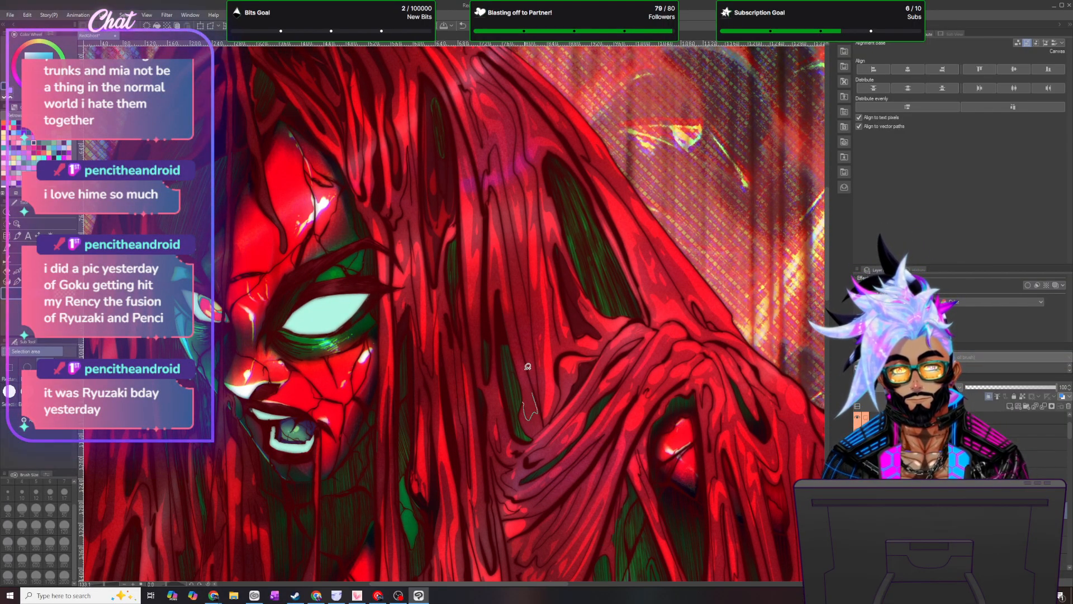
pyautogui.moveTo(511, 291)
pyautogui.mouseDown()
pyautogui.moveTo(542, 398)
pyautogui.moveTo(533, 438)
pyautogui.moveTo(523, 431)
pyautogui.moveTo(534, 358)
pyautogui.moveTo(502, 168)
pyautogui.moveTo(535, 333)
pyautogui.moveTo(534, 434)
pyautogui.mouseUp()
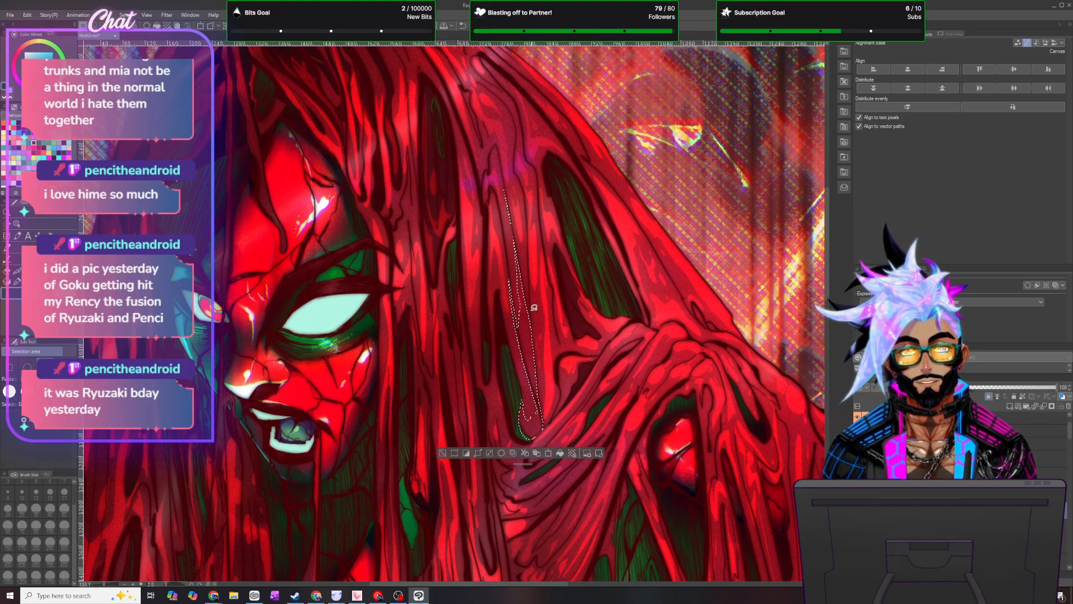
pyautogui.moveTo(526, 281)
pyautogui.mouseDown()
pyautogui.moveTo(529, 208)
pyautogui.moveTo(535, 360)
pyautogui.mouseUp()
pyautogui.click(560, 453)
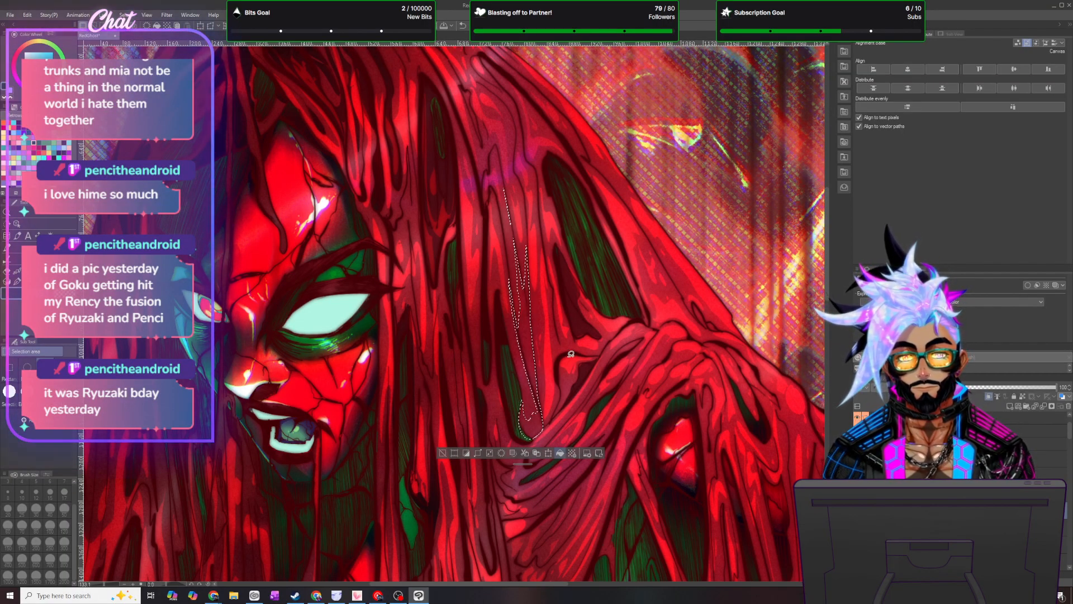
pyautogui.hotkey('ctrl', 'd')
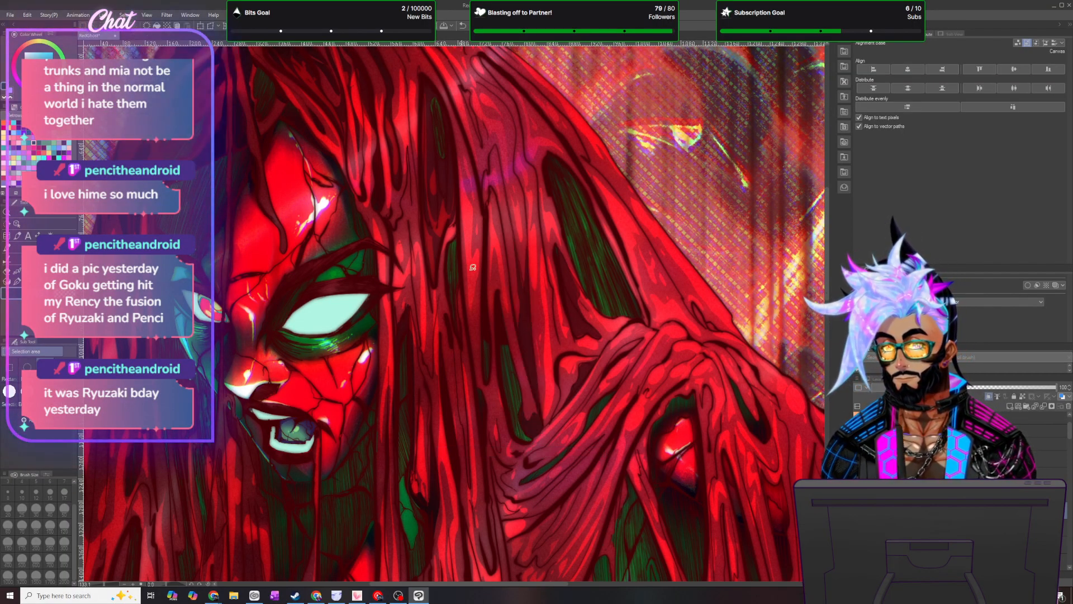
# - Lasso and fill two short slanted shadow slivers on the upper hood near its outer edge, deselecting after each
pyautogui.scroll(-7, 512, 309)
pyautogui.scroll(4, 596, 175)
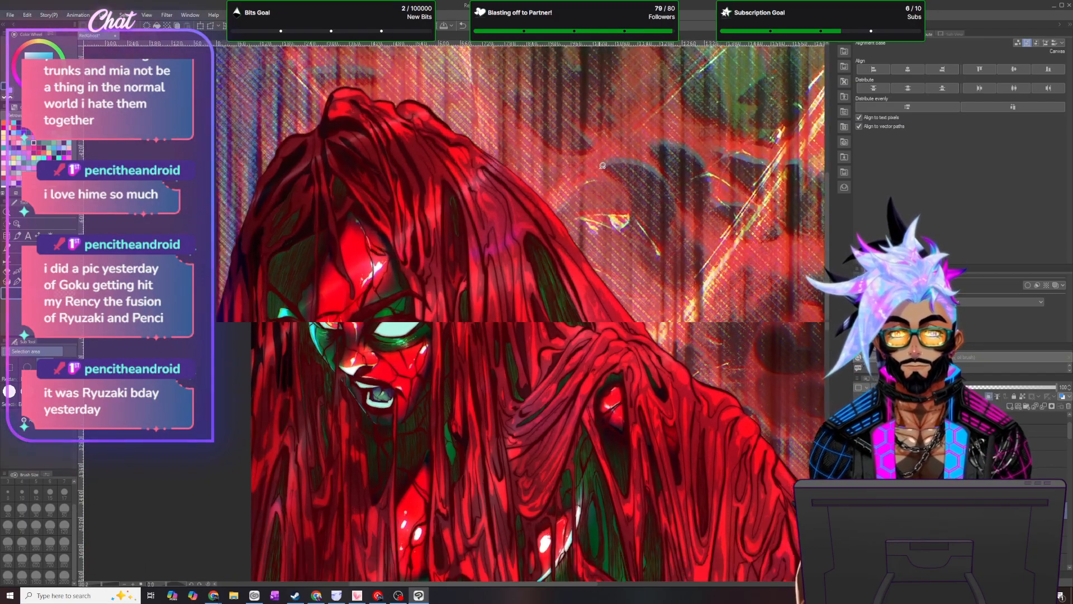
pyautogui.moveTo(469, 238)
pyautogui.mouseDown()
pyautogui.moveTo(454, 191)
pyautogui.moveTo(470, 236)
pyautogui.mouseUp()
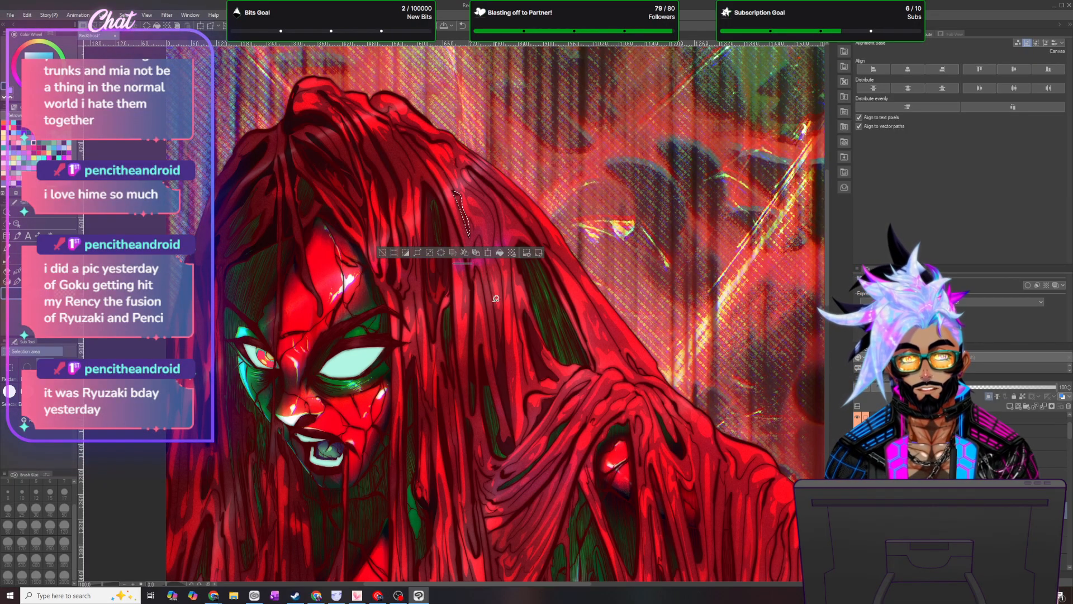
pyautogui.click(501, 255)
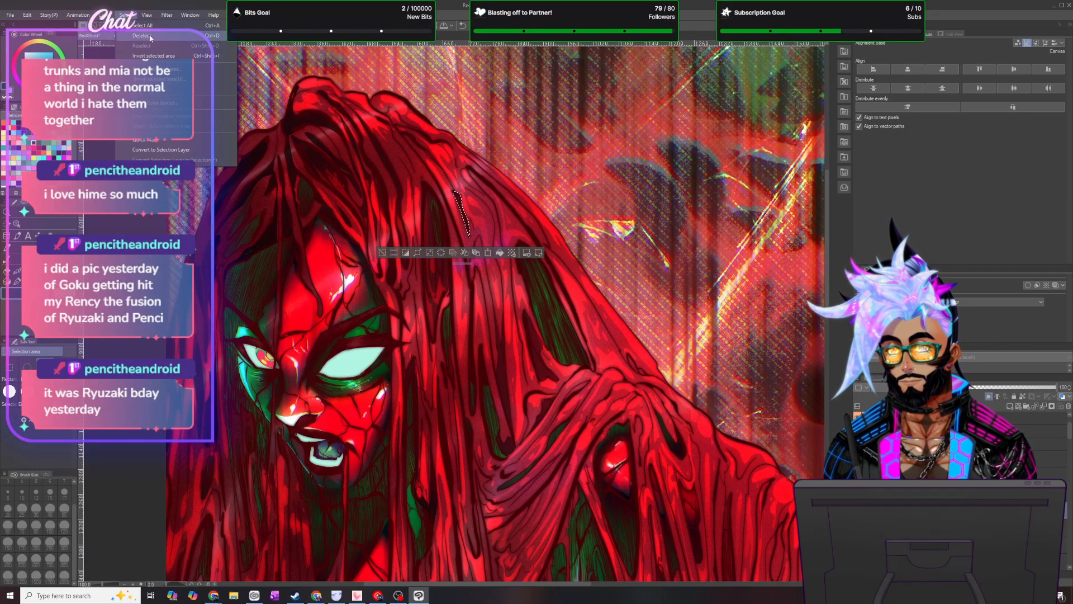
pyautogui.hotkey('ctrl', 'd')
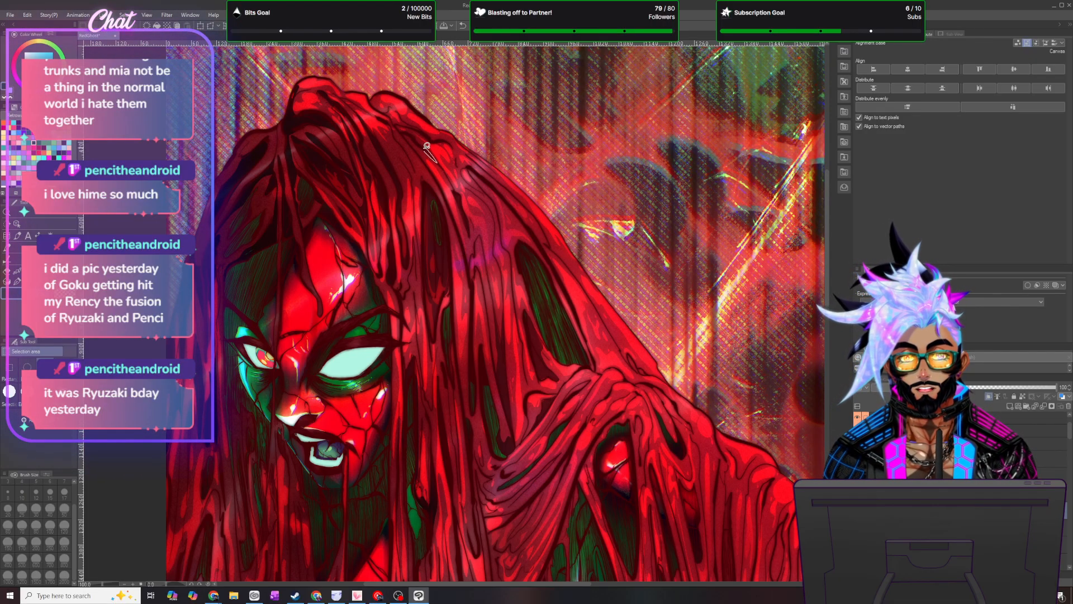
pyautogui.moveTo(426, 144); pyautogui.dragTo(436, 161)
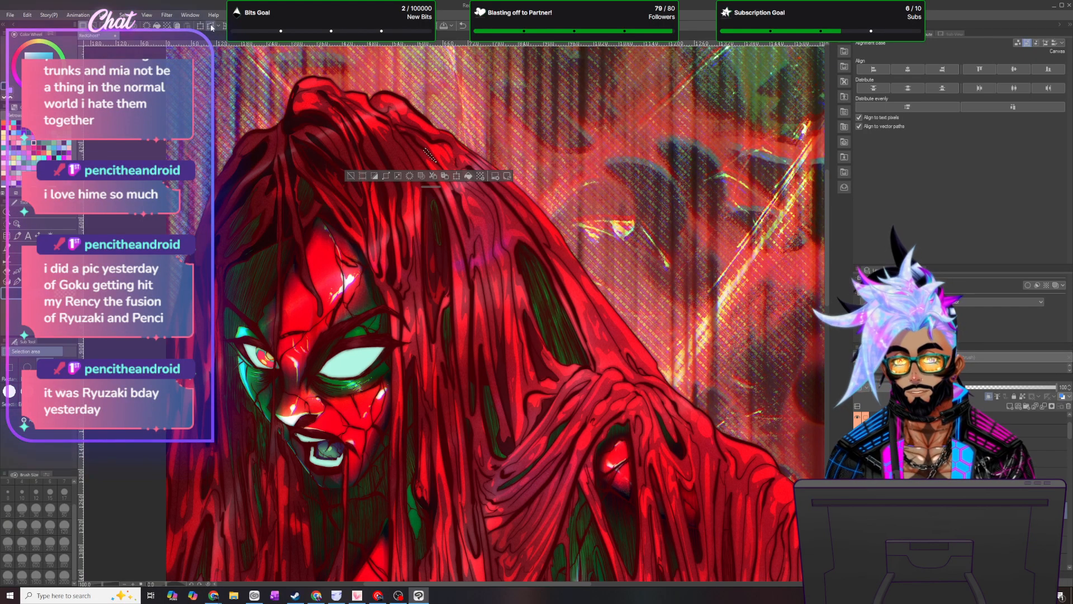
pyautogui.hotkey('ctrl', 'd')
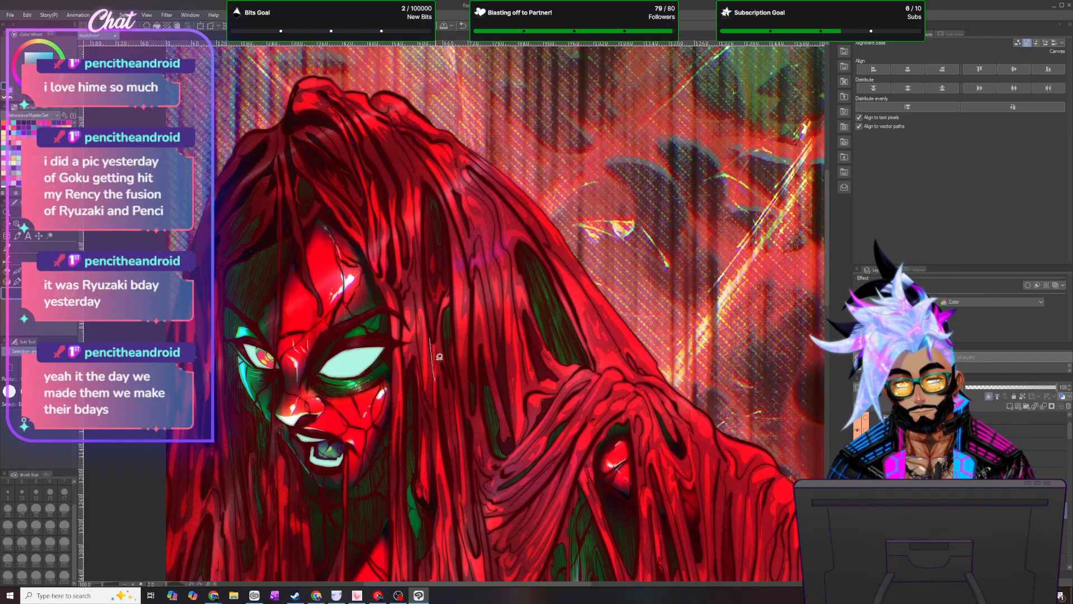
# - Lasso a slim pointed oval shadow in the drape level with the white eye, fill it and deselect
pyautogui.moveTo(440, 319); pyautogui.dragTo(442, 367)
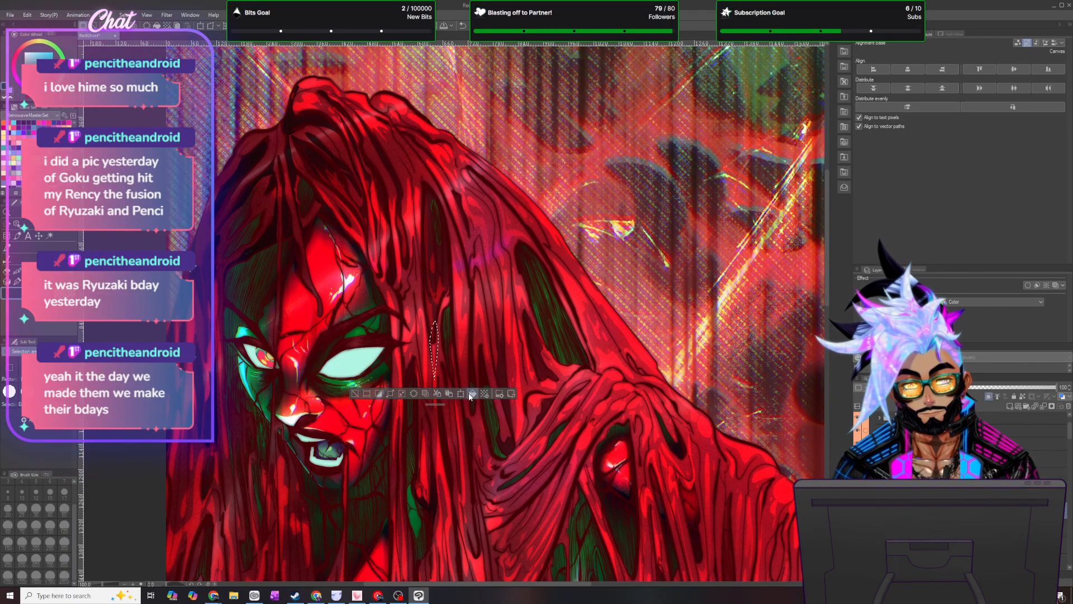
pyautogui.click(128, 15)
pyautogui.click(134, 38)
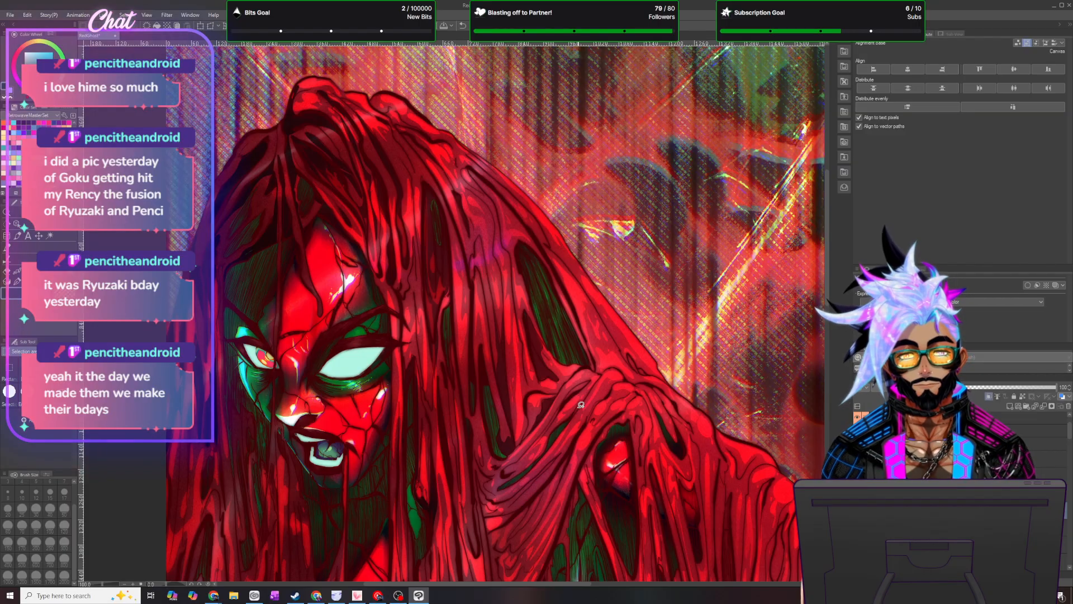
pyautogui.scroll(2, 581, 404)
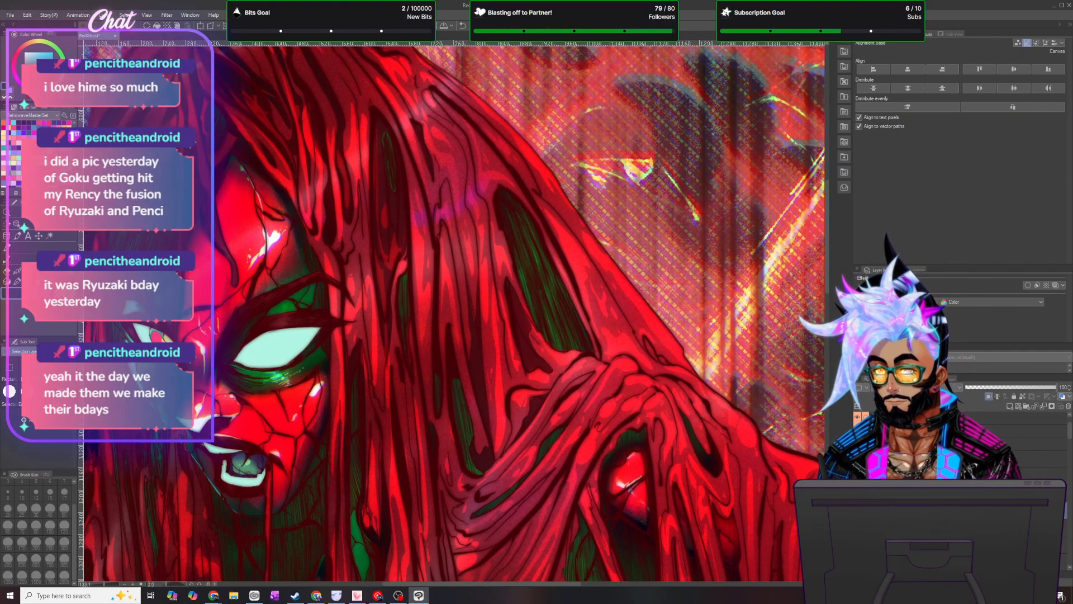
pyautogui.click(17, 281)
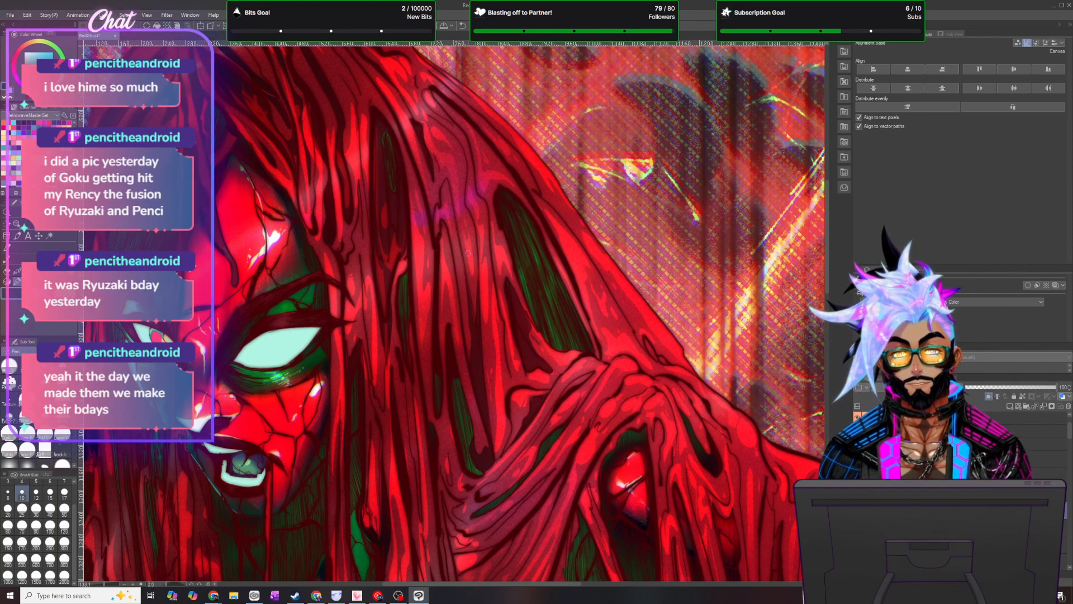
pyautogui.scroll(-3, 471, 251)
pyautogui.press('m')
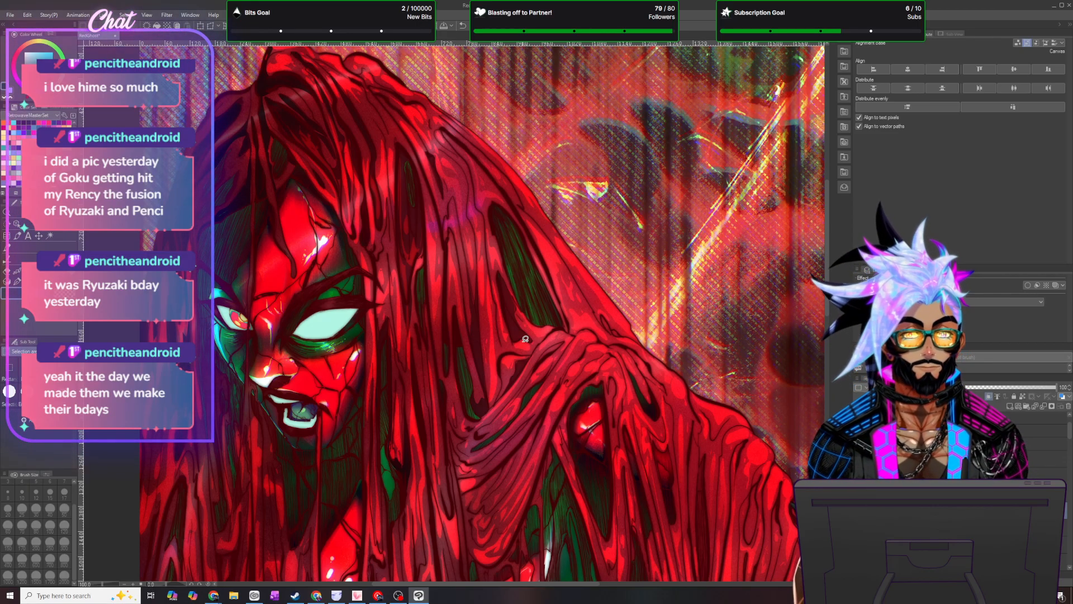
# - Lasso a long narrow shadow along the inner edge of the gathered shoulder drape, fill it and deselect
pyautogui.scroll(-4, 525, 339)
pyautogui.scroll(3, 526, 339)
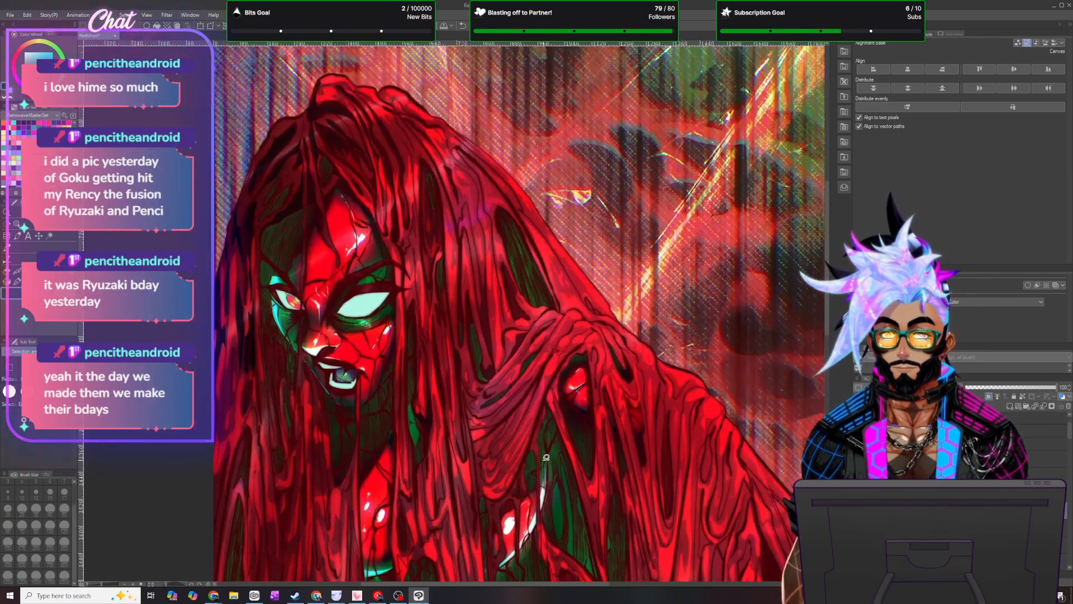
pyautogui.scroll(-2, 525, 339)
pyautogui.scroll(2, 542, 472)
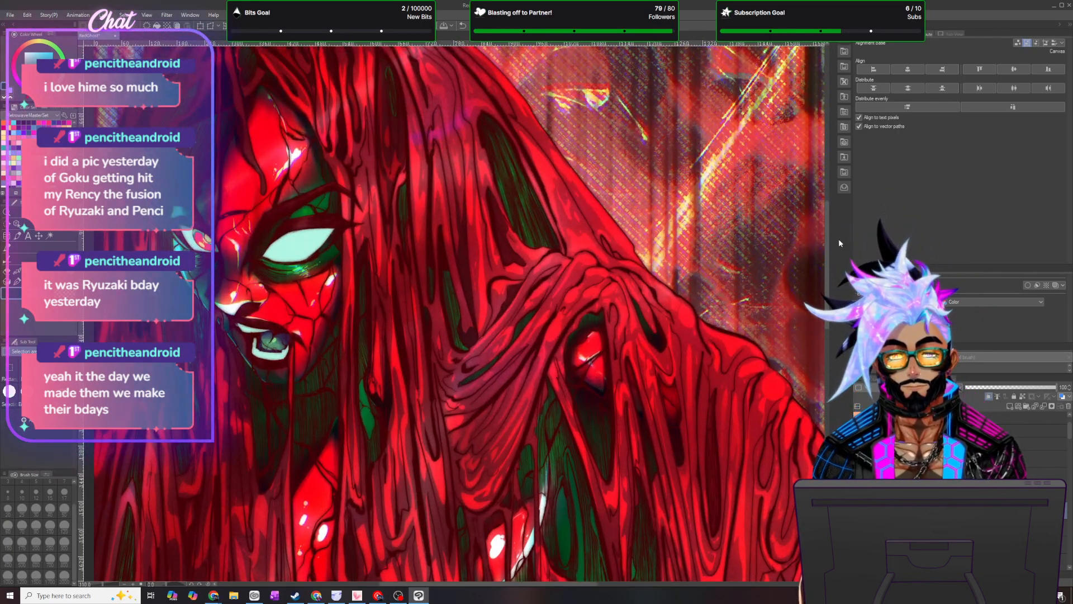
pyautogui.moveTo(827, 250); pyautogui.dragTo(829, 262)
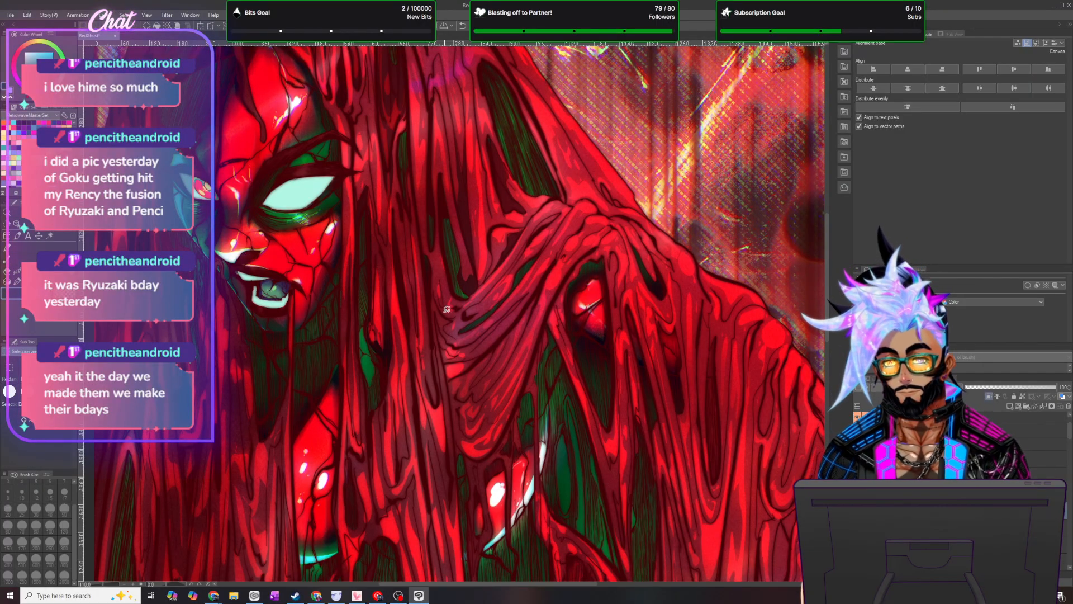
pyautogui.moveTo(428, 258)
pyautogui.mouseDown()
pyautogui.moveTo(458, 423)
pyautogui.moveTo(478, 458)
pyautogui.moveTo(459, 462)
pyautogui.moveTo(428, 258)
pyautogui.mouseUp()
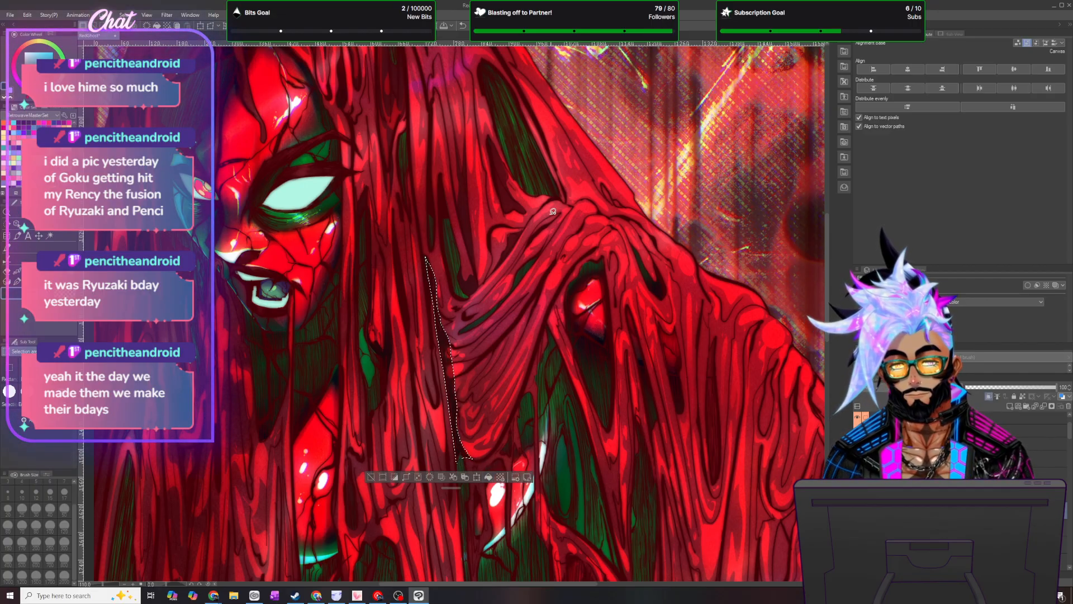
pyautogui.hotkey('ctrl', 'd')
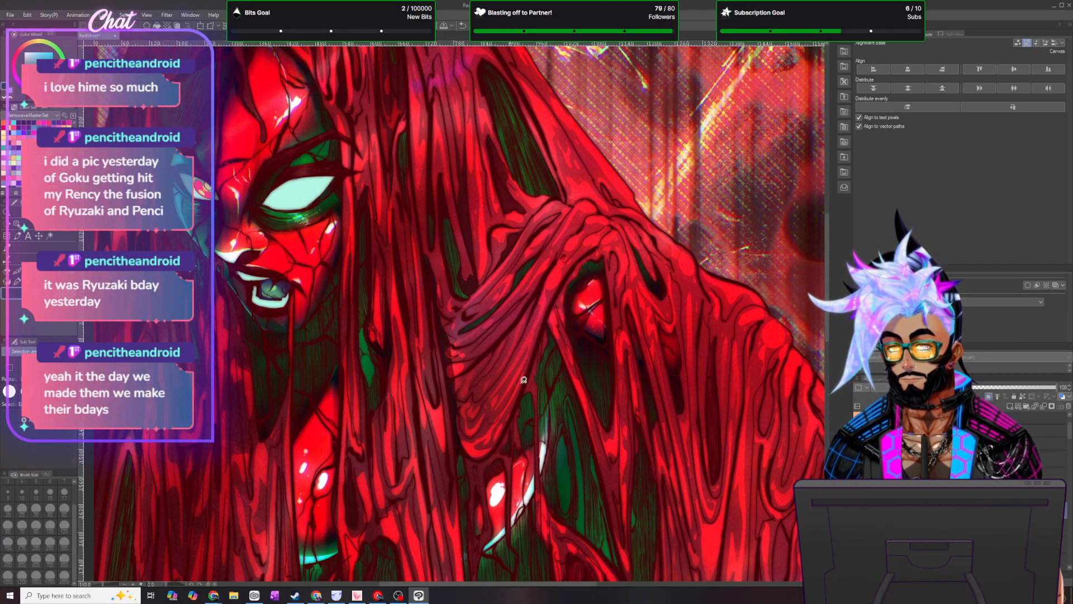
# - Lasso a broad curved shadow with a wavy lower edge inside the gathered shoulder fold, fill it and deselect
pyautogui.scroll(-2, 531, 400)
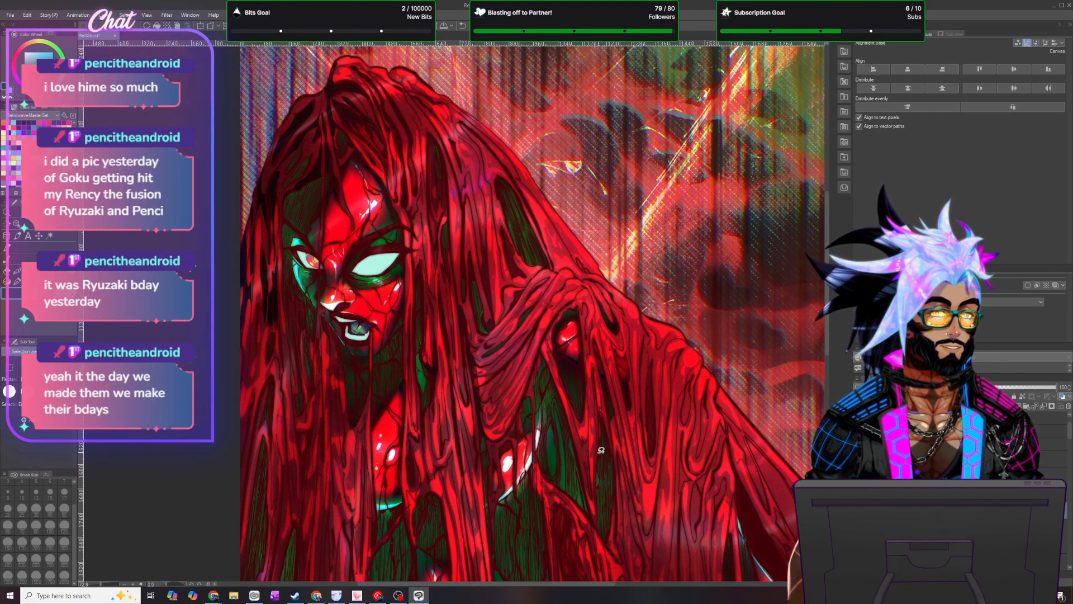
pyautogui.scroll(3, 601, 450)
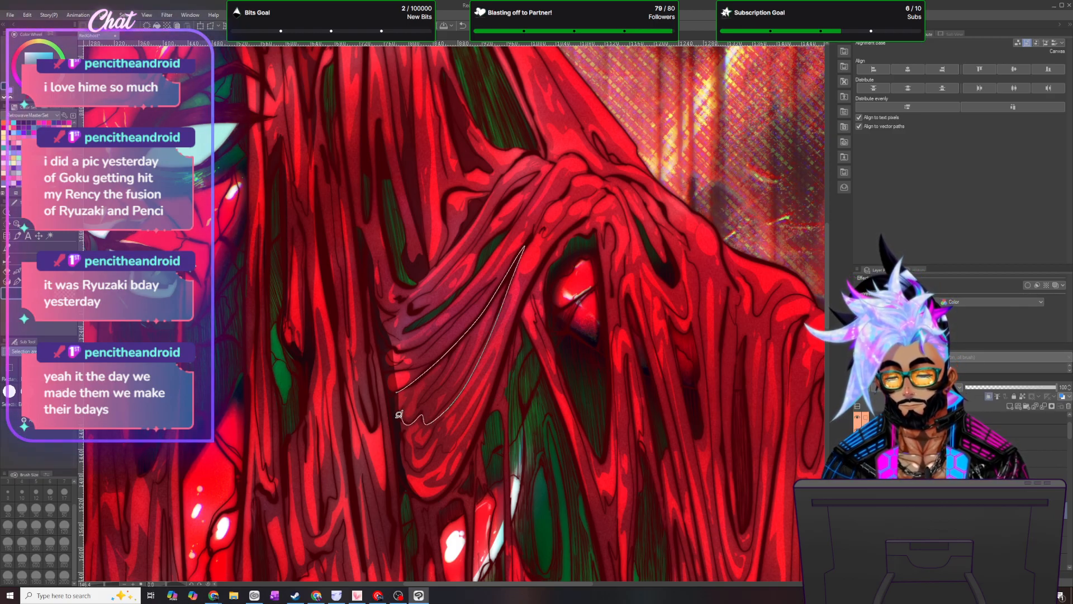
pyautogui.moveTo(397, 392); pyautogui.dragTo(397, 392)
pyautogui.click(499, 439)
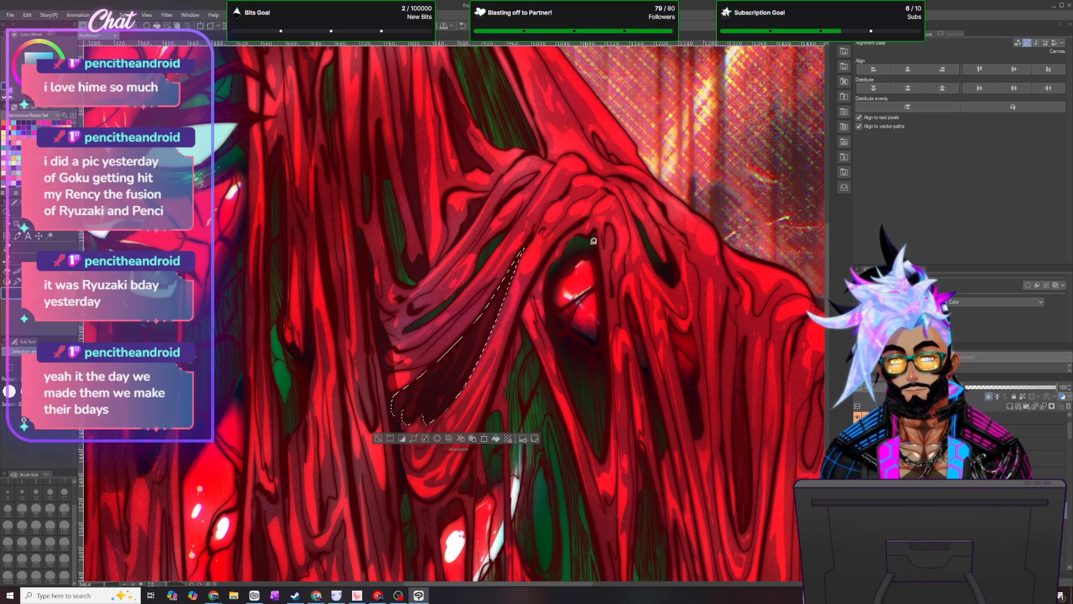
pyautogui.click(150, 35)
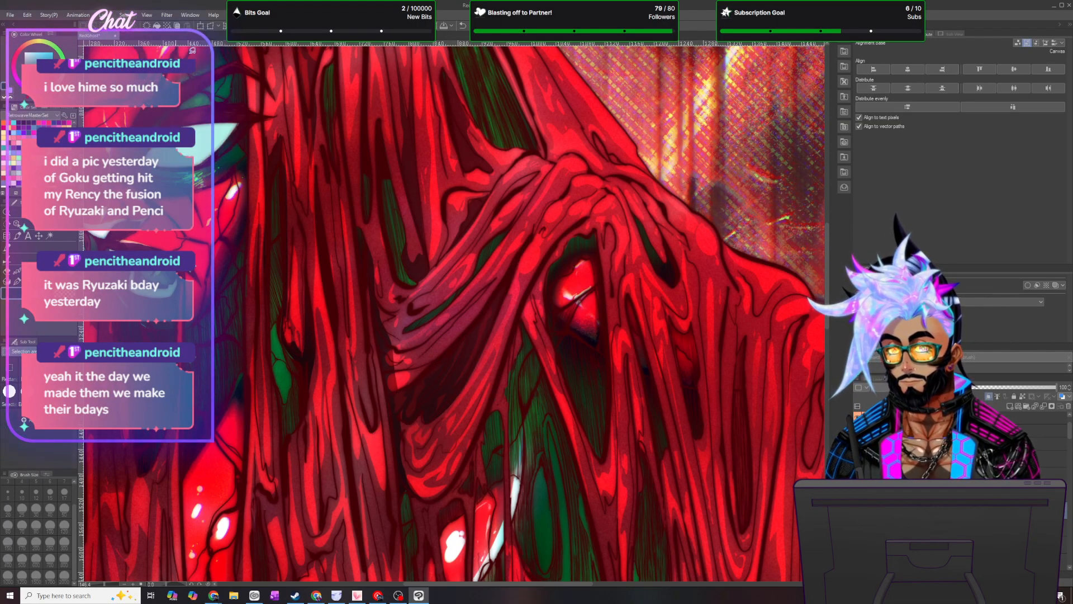
pyautogui.scroll(-5, 543, 322)
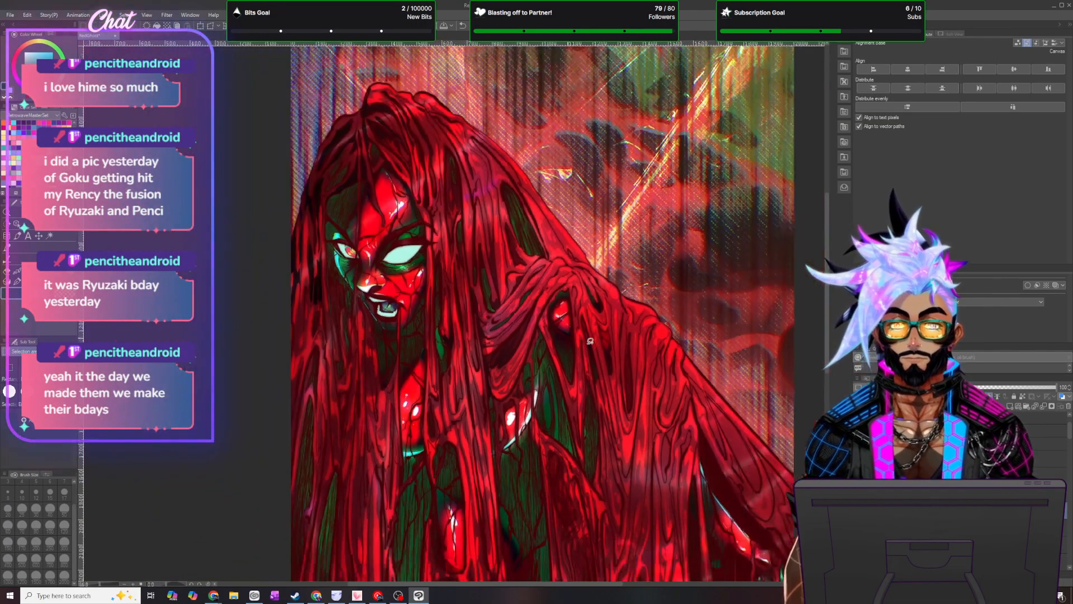
pyautogui.scroll(5, 673, 310)
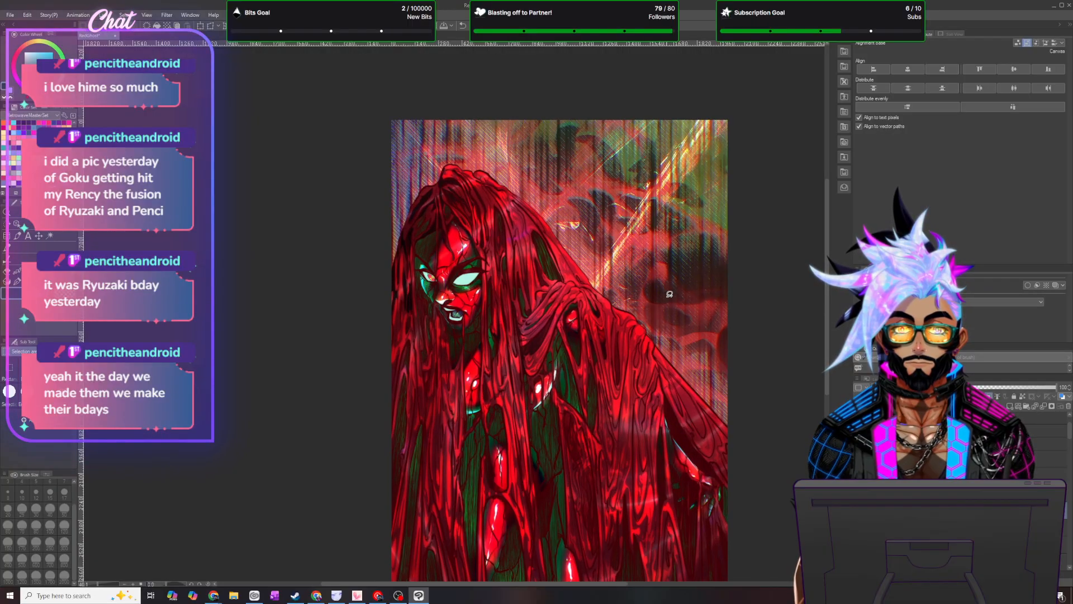
# - Lasso a long curved shadow beneath the gathered shoulder drape, running down to the chest highlight under it, fill it and deselect
pyautogui.scroll(2, 670, 326)
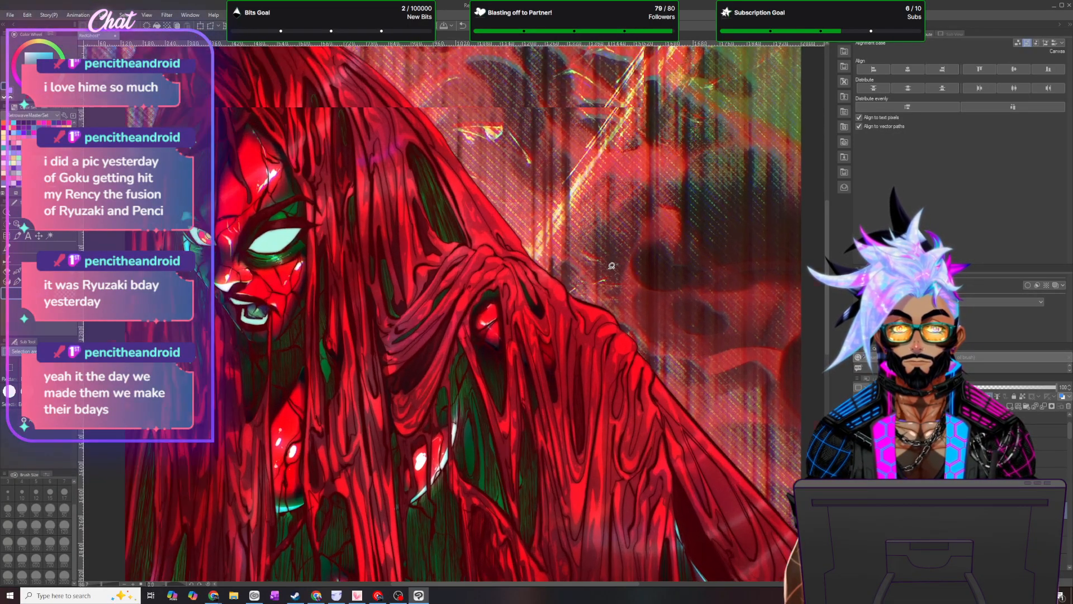
pyautogui.scroll(1, 604, 301)
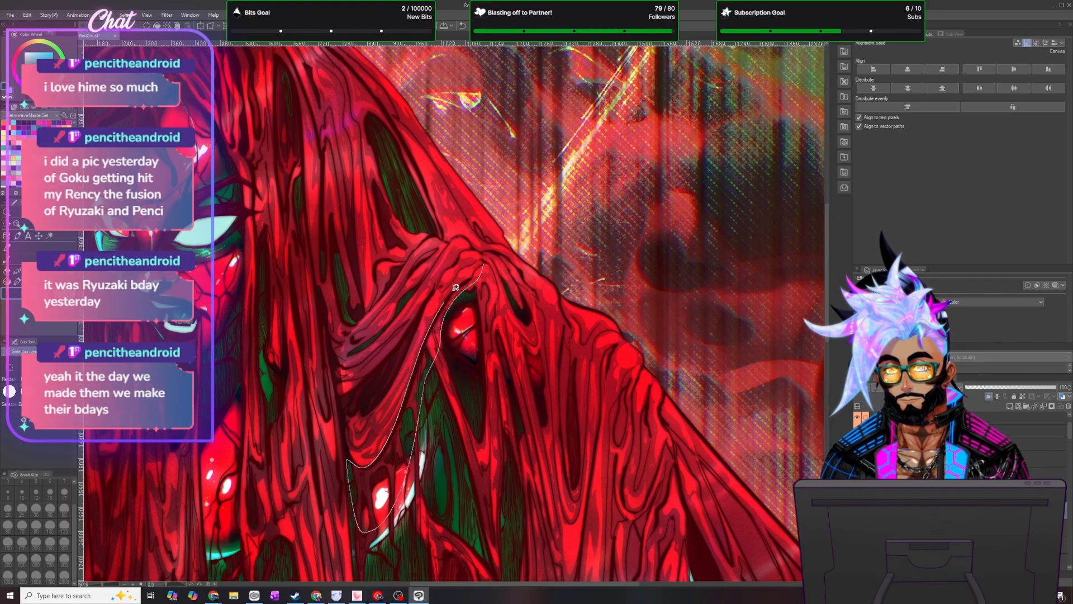
pyautogui.moveTo(483, 262); pyautogui.dragTo(482, 264)
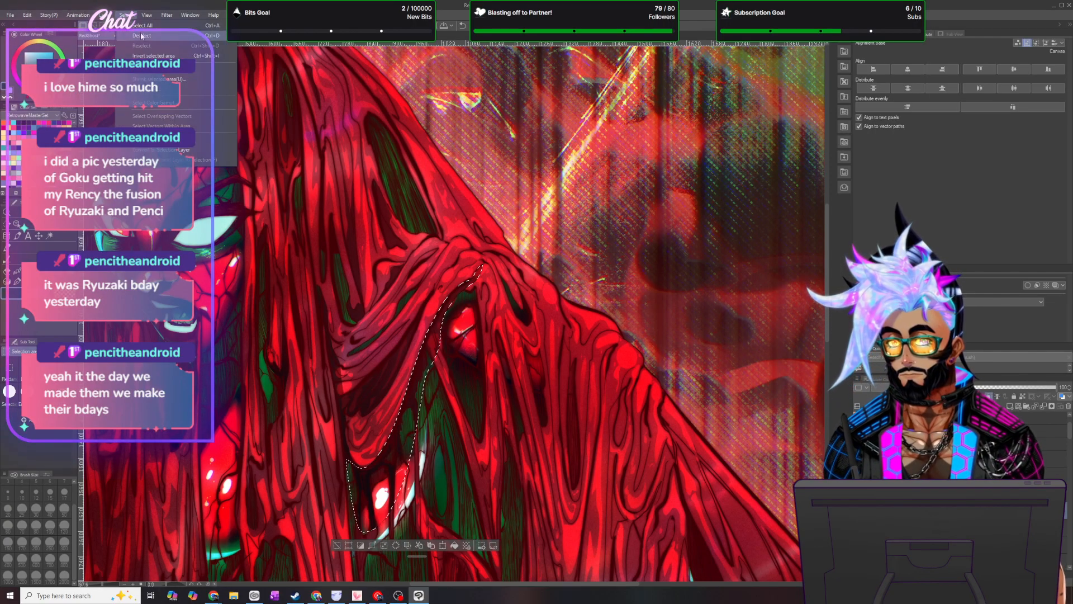
pyautogui.hotkey('ctrl', 'd')
# - Lasso a short slanted shadow sliver near the top of the gathered shoulder folds, fill it and deselect
pyautogui.scroll(-5, 507, 320)
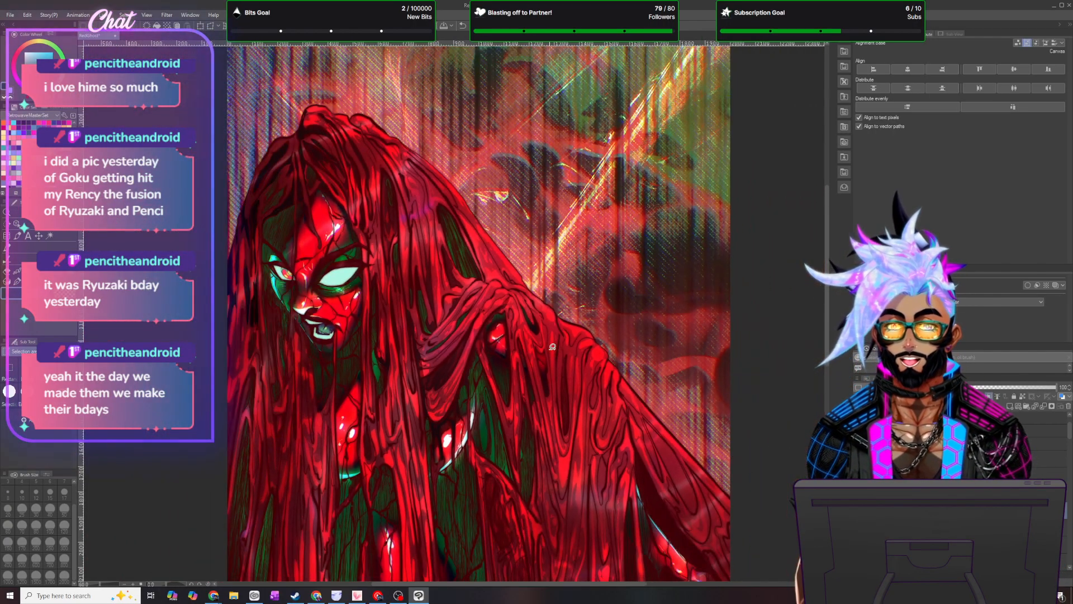
pyautogui.scroll(6, 500, 328)
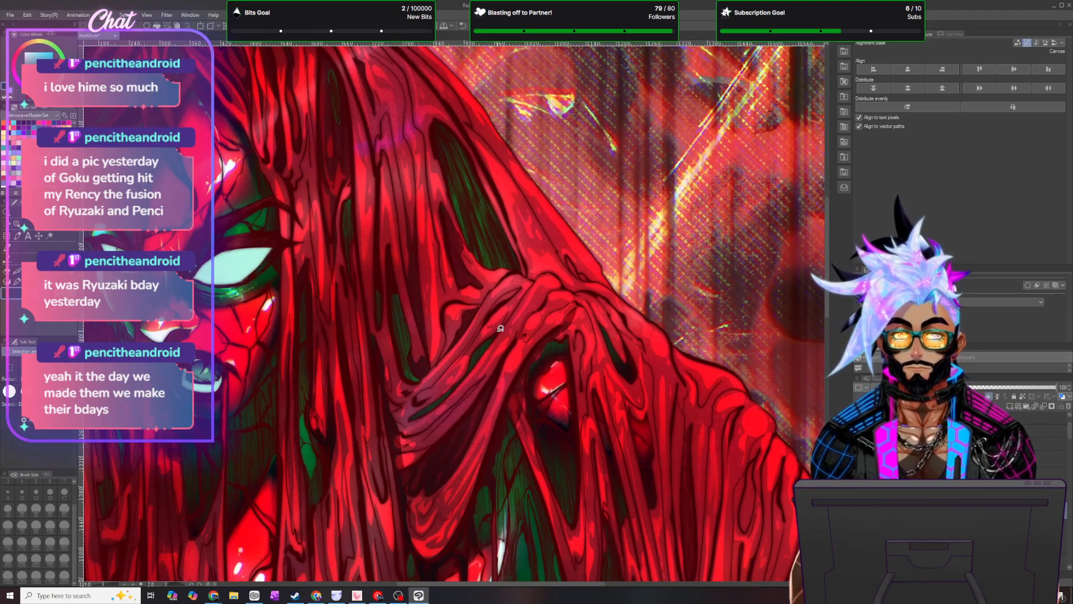
pyautogui.moveTo(482, 328)
pyautogui.mouseDown()
pyautogui.moveTo(524, 286)
pyautogui.moveTo(482, 329)
pyautogui.mouseUp()
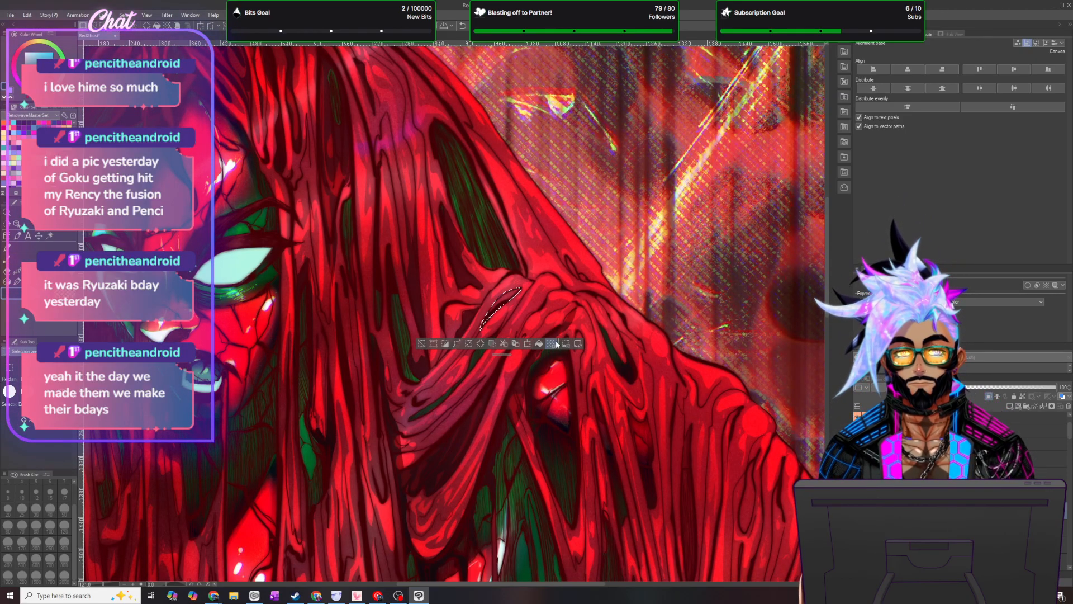
pyautogui.click(157, 24)
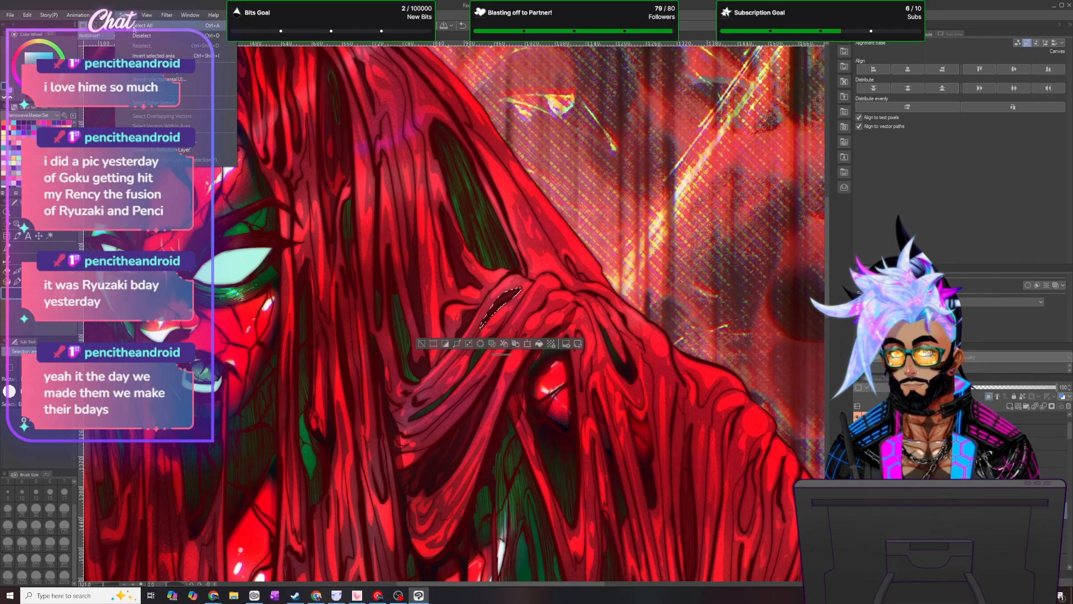
pyautogui.hotkey('ctrl', 'd')
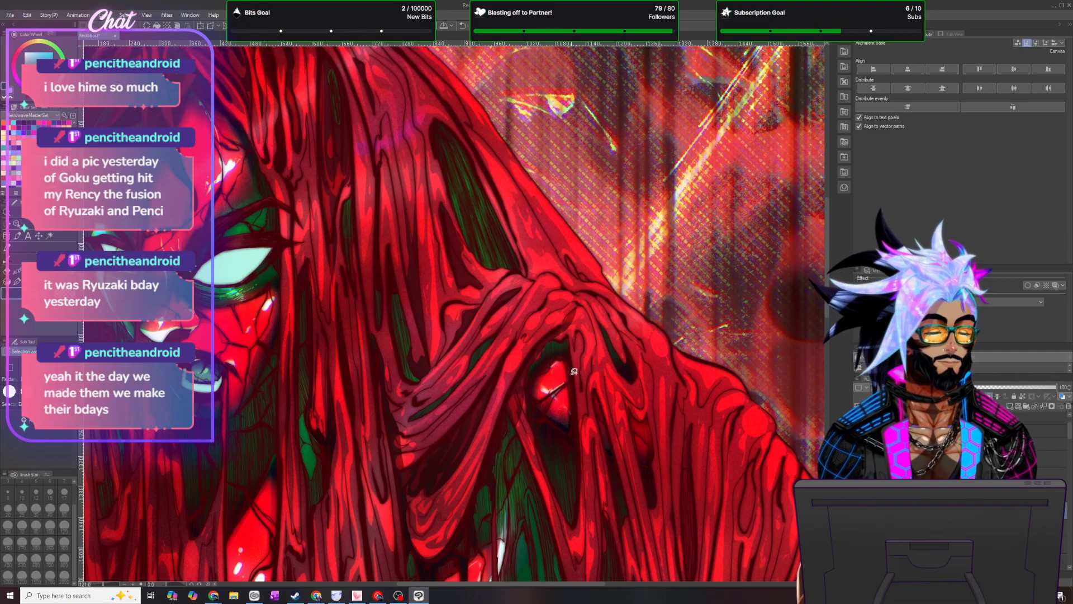
# - Lasso a thin tapering shadow along the lower crease of the gathered shoulder folds, wider at its inner end, fill it and deselect
pyautogui.scroll(-4, 574, 371)
pyautogui.scroll(-1, 582, 443)
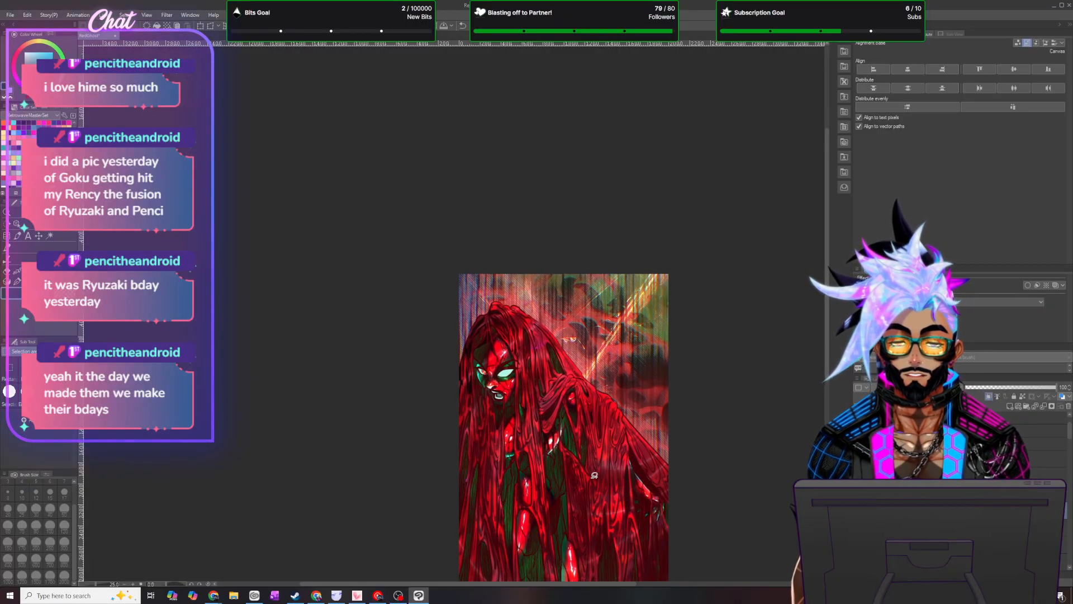
pyautogui.scroll(2, 567, 493)
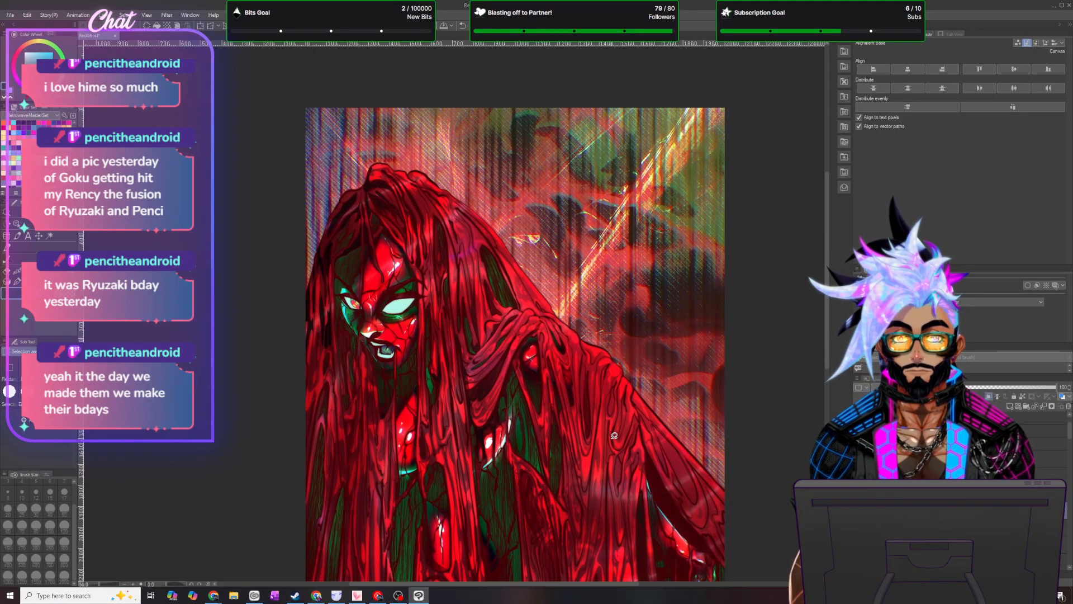
pyautogui.scroll(-3, 558, 211)
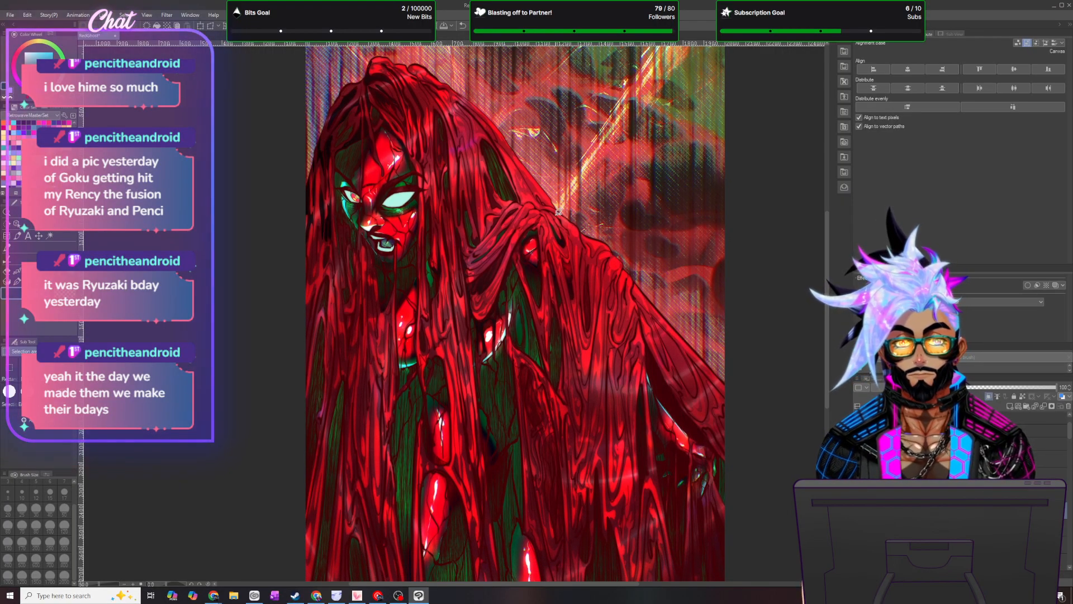
pyautogui.scroll(2, 558, 211)
pyautogui.scroll(2, 523, 229)
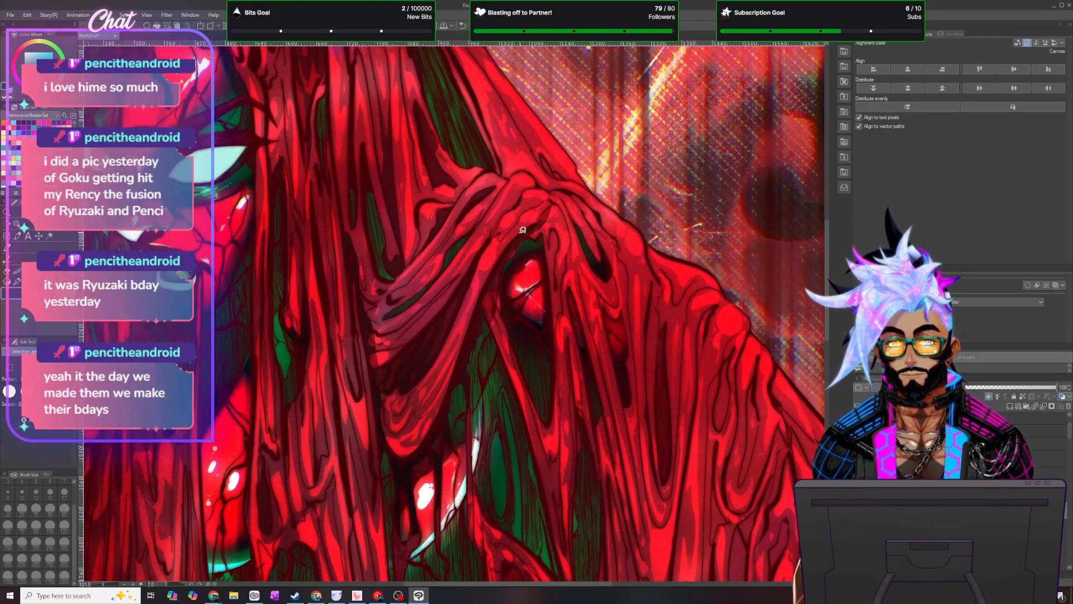
pyautogui.moveTo(372, 331)
pyautogui.mouseDown()
pyautogui.moveTo(461, 274)
pyautogui.moveTo(373, 353)
pyautogui.moveTo(370, 333)
pyautogui.mouseUp()
pyautogui.click(454, 369)
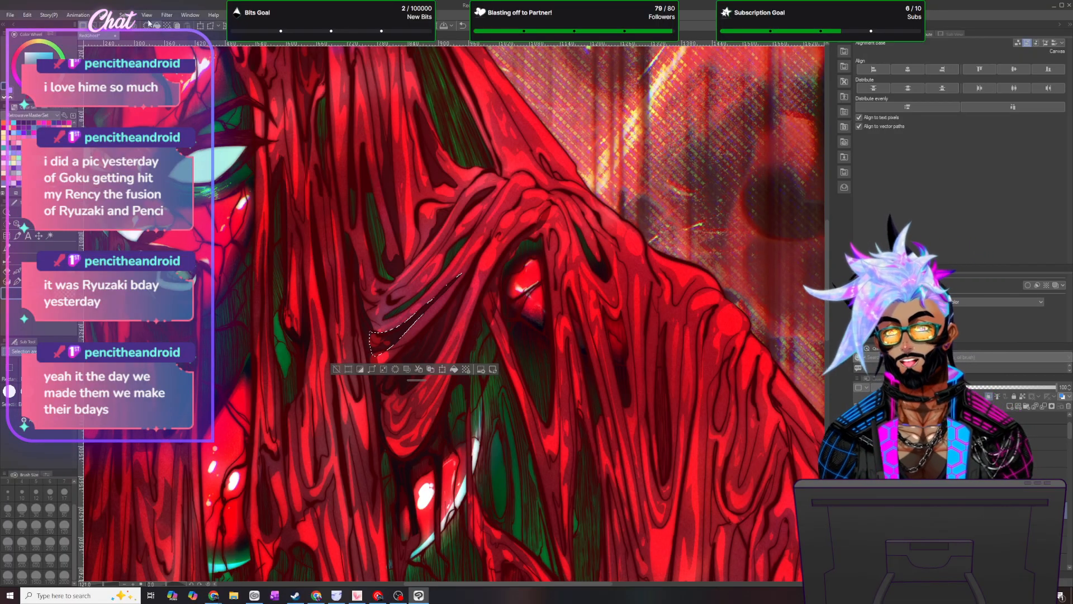
pyautogui.hotkey('ctrl', 'd')
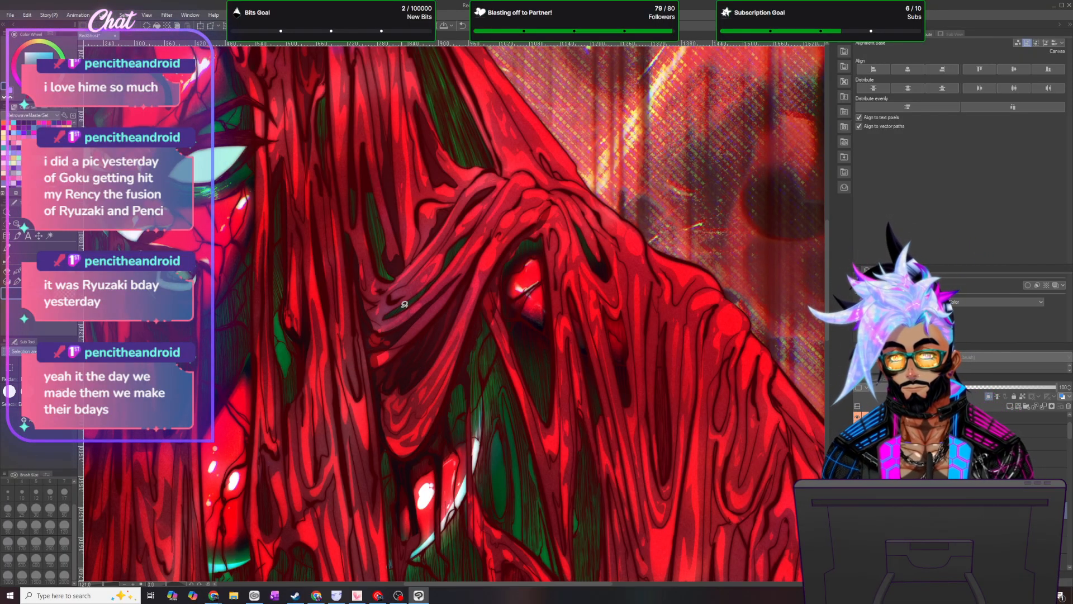
# - Lasso a long shadow from beside the face down along the jaw to the drape below the chin, fill it and deselect
pyautogui.scroll(-5, 404, 304)
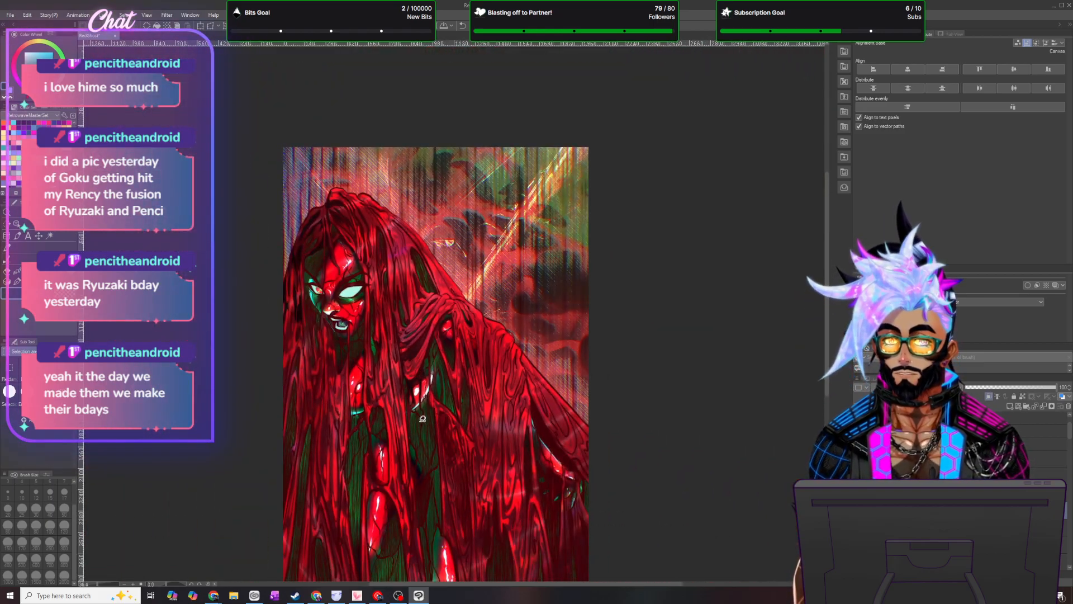
pyautogui.scroll(5, 423, 419)
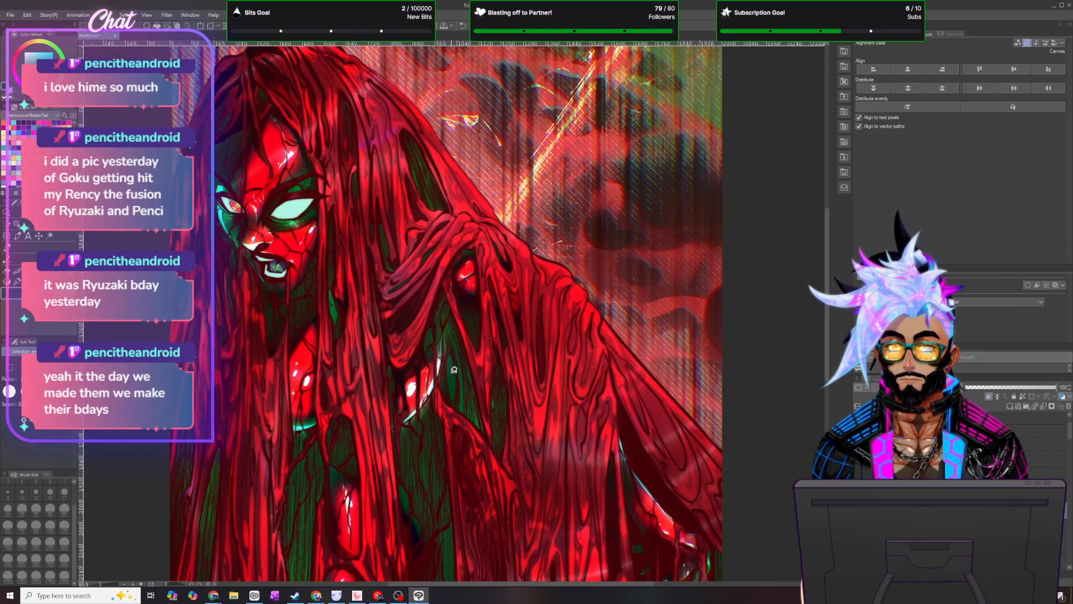
pyautogui.scroll(-3, 453, 369)
pyautogui.scroll(5, 433, 445)
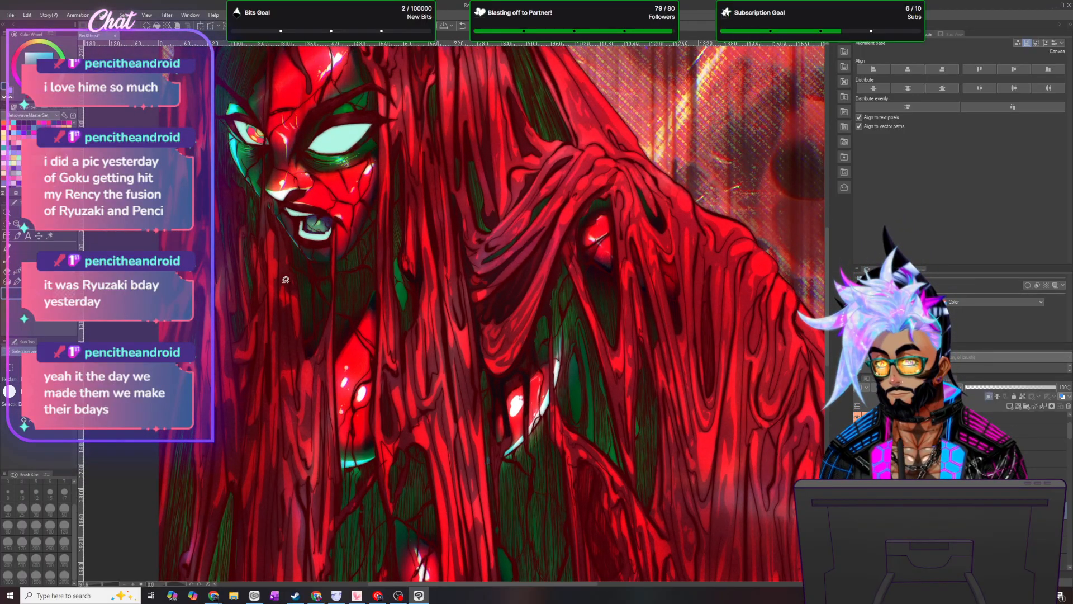
pyautogui.moveTo(283, 296)
pyautogui.mouseDown()
pyautogui.moveTo(279, 369)
pyautogui.moveTo(294, 368)
pyautogui.moveTo(294, 382)
pyautogui.moveTo(284, 304)
pyautogui.mouseUp()
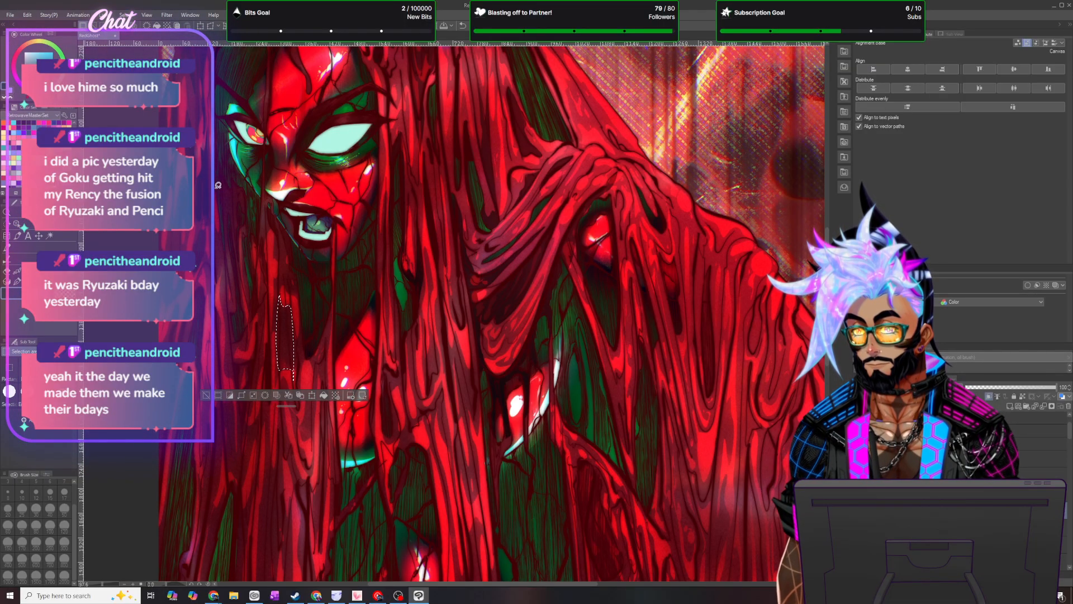
pyautogui.moveTo(299, 374); pyautogui.dragTo(319, 345)
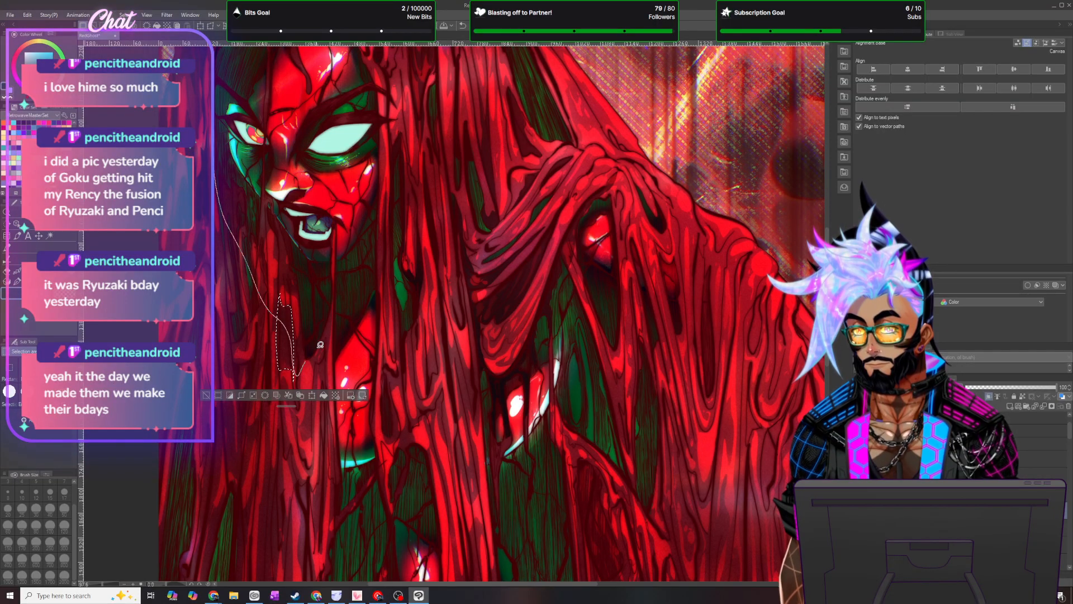
pyautogui.moveTo(315, 263); pyautogui.dragTo(230, 156)
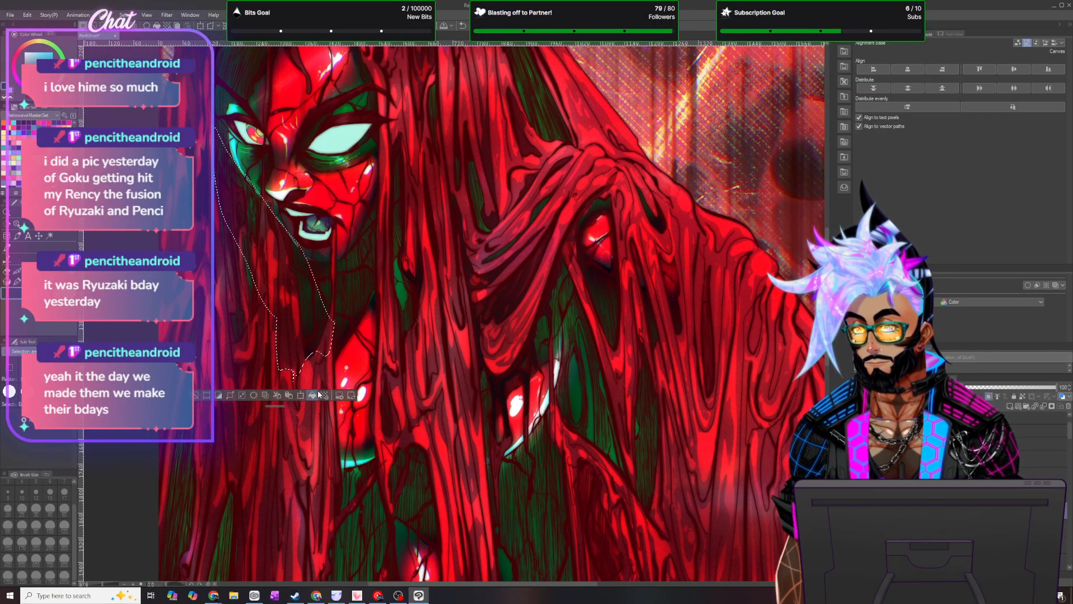
pyautogui.click(124, 15)
pyautogui.click(143, 35)
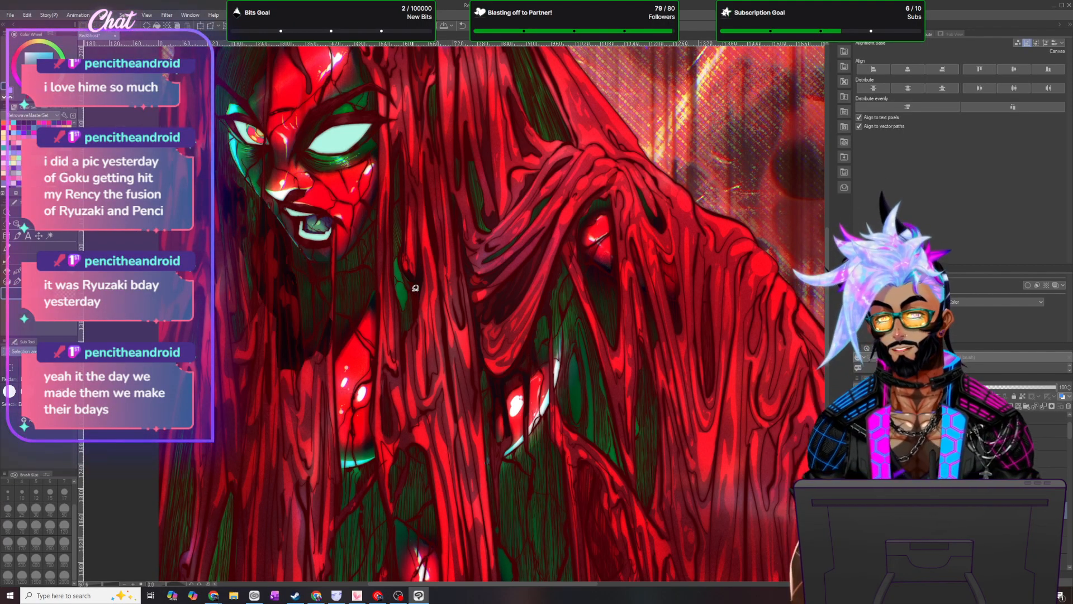
# - Examine the shading of the whole draped figure at several magnifications, from the hood down to the lower drape
pyautogui.hotkey('ctrl', '0')
pyautogui.scroll(2, 404, 268)
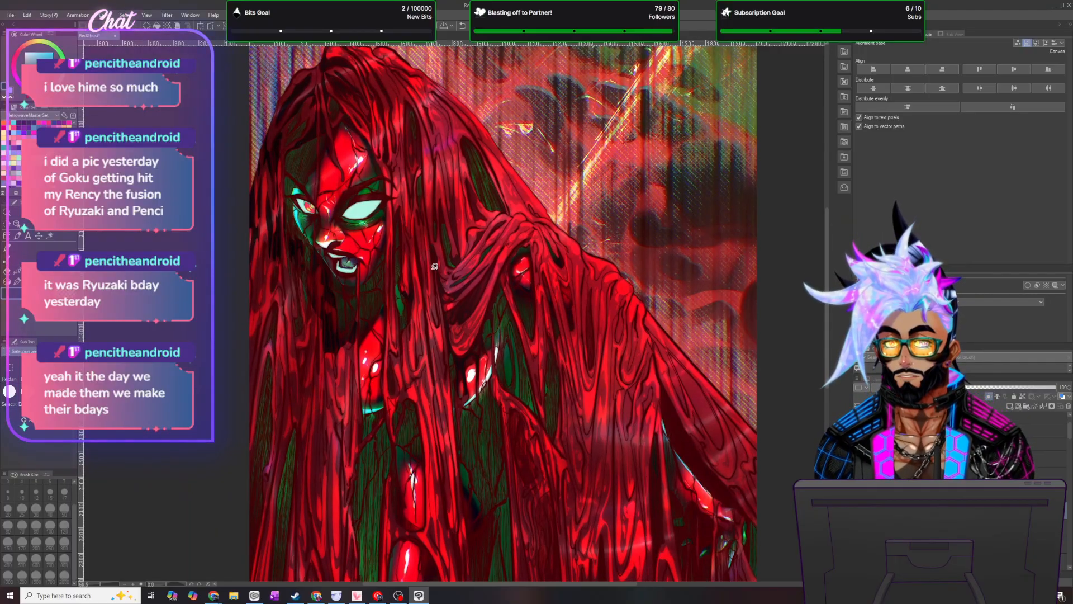
pyautogui.scroll(1, 444, 288)
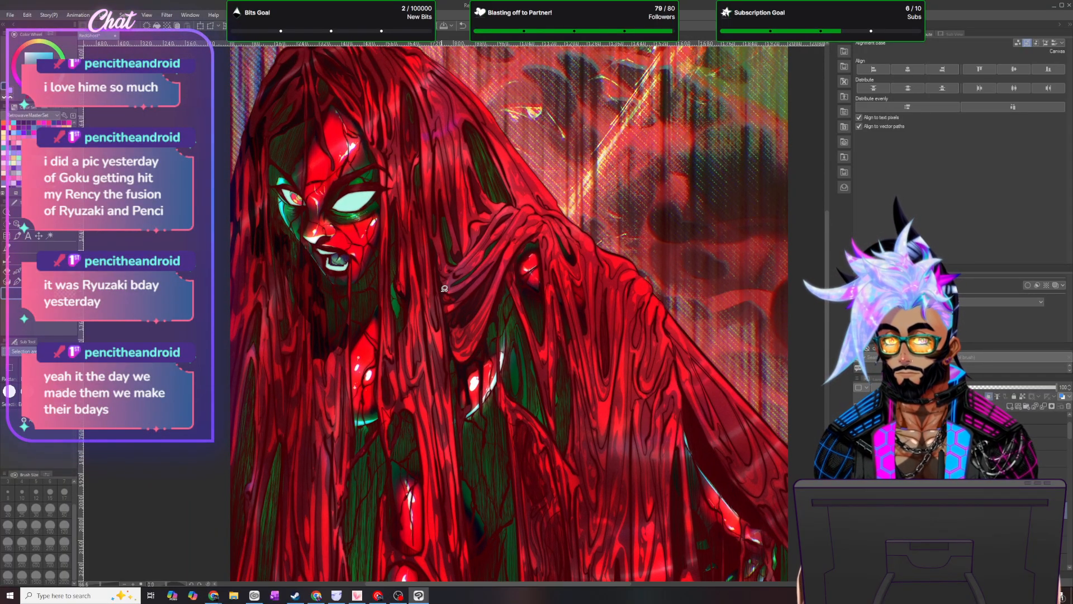
pyautogui.scroll(-1, 471, 260)
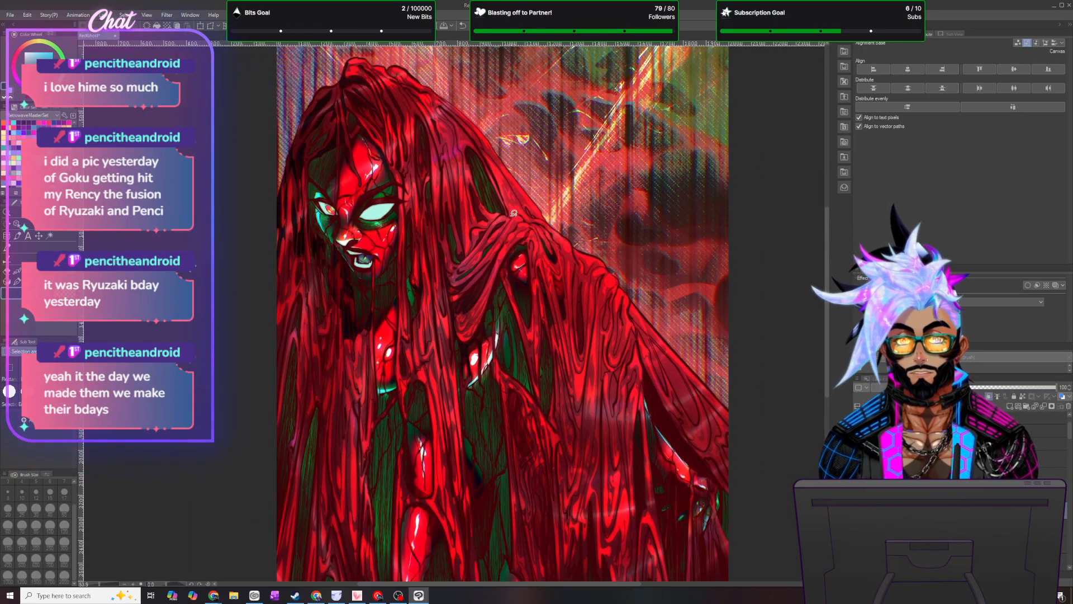
pyautogui.scroll(1, 514, 154)
pyautogui.scroll(1, 514, 153)
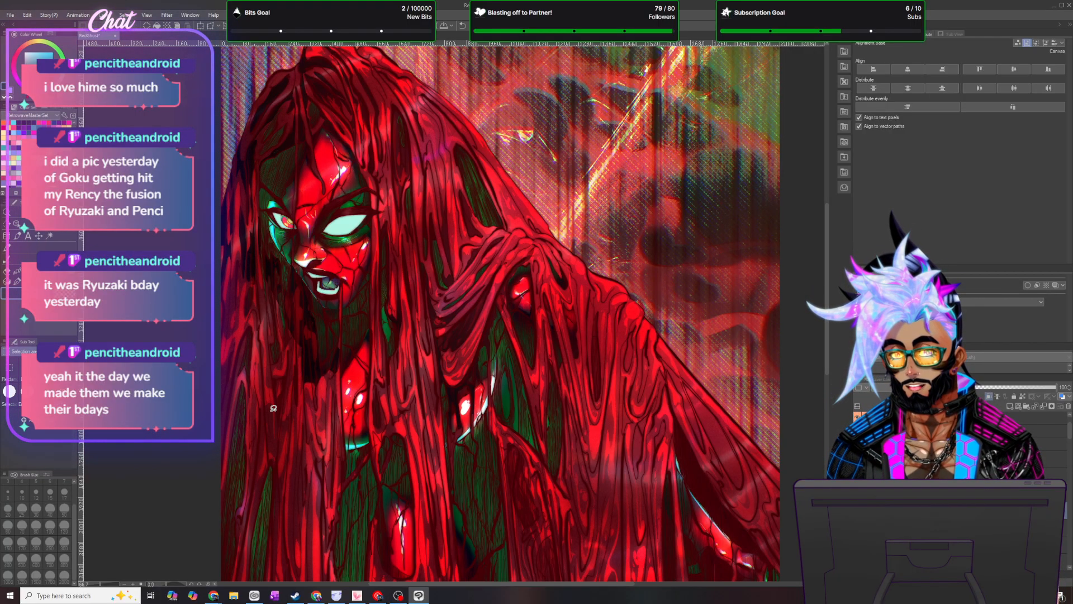
pyautogui.scroll(-2, 376, 419)
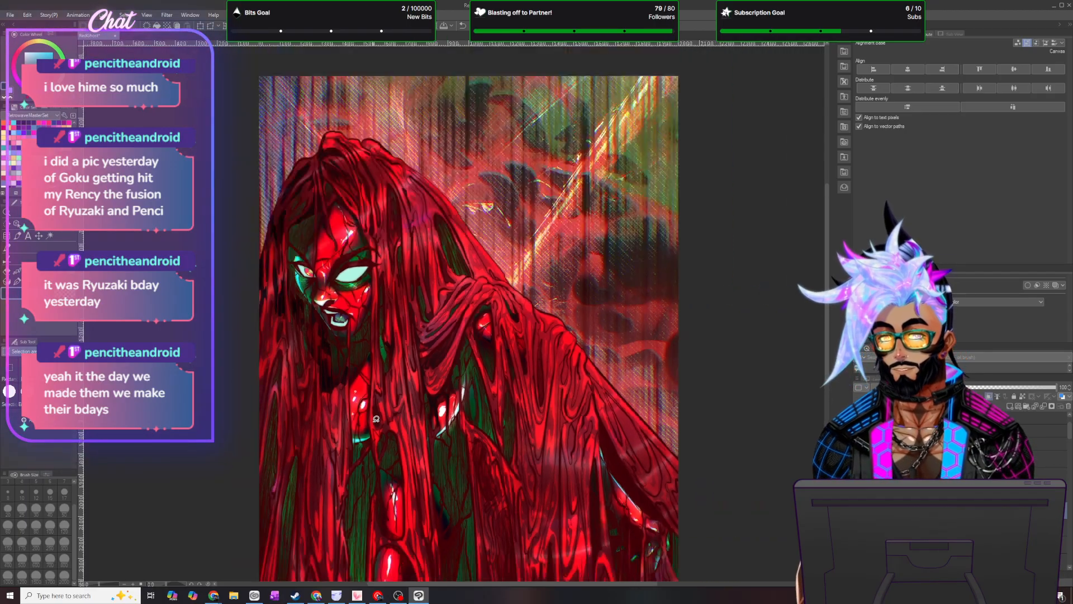
pyautogui.moveTo(828, 279); pyautogui.dragTo(830, 317)
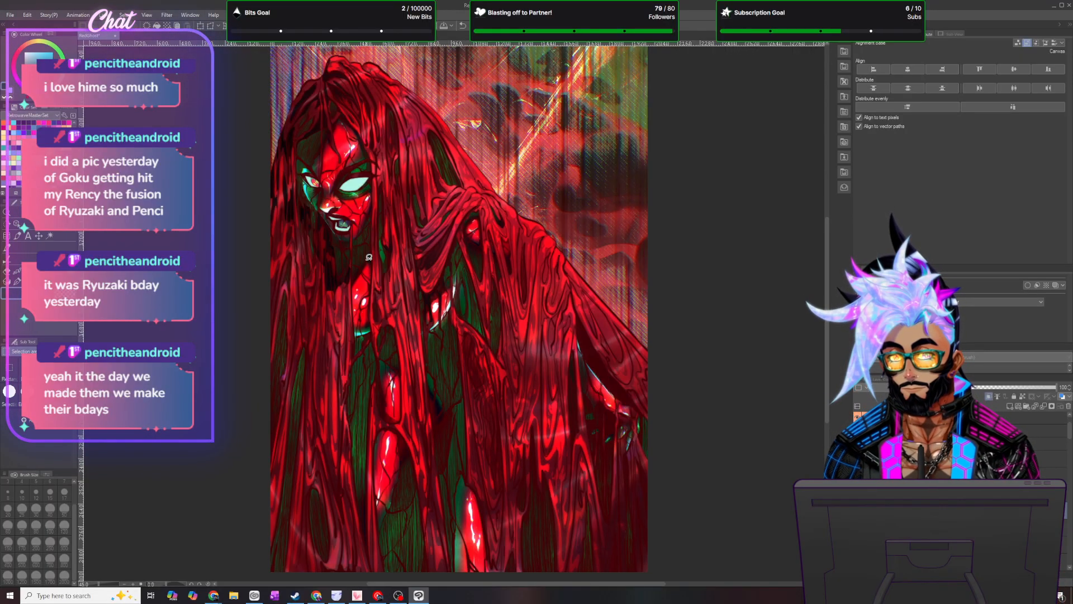
# - Lasso a wide shadow band beneath the chest with a curved upper edge and two downward points, fill it and deselect
pyautogui.scroll(-2, 369, 257)
pyautogui.scroll(3, 397, 291)
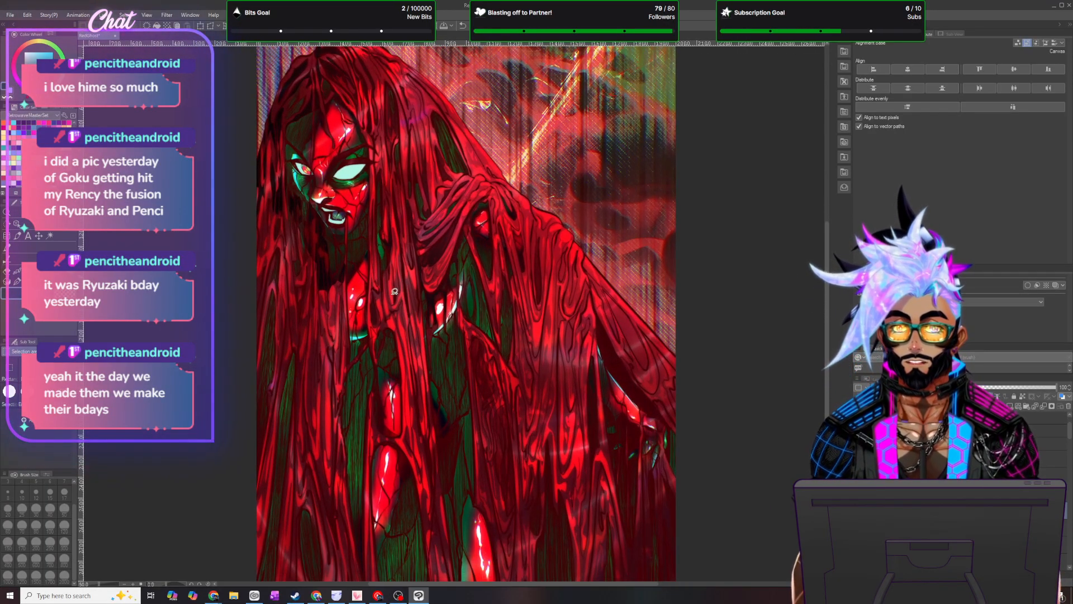
pyautogui.scroll(1, 425, 328)
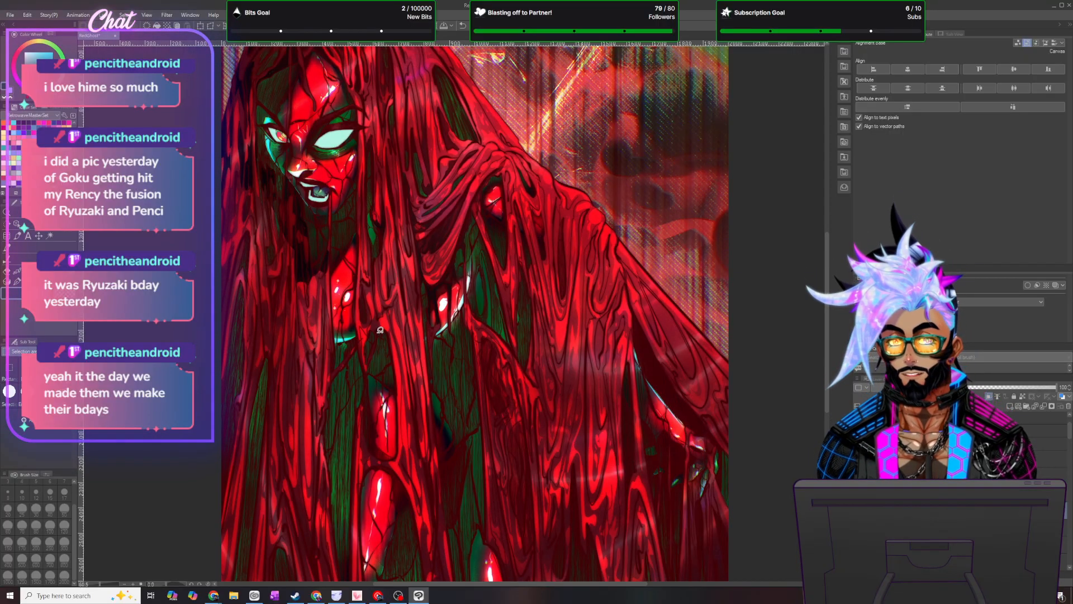
pyautogui.moveTo(358, 337)
pyautogui.mouseDown()
pyautogui.moveTo(410, 298)
pyautogui.moveTo(423, 317)
pyautogui.moveTo(431, 412)
pyautogui.moveTo(358, 339)
pyautogui.moveTo(293, 329)
pyautogui.moveTo(250, 277)
pyautogui.moveTo(260, 333)
pyautogui.moveTo(296, 362)
pyautogui.moveTo(319, 411)
pyautogui.moveTo(342, 398)
pyautogui.moveTo(357, 345)
pyautogui.mouseUp()
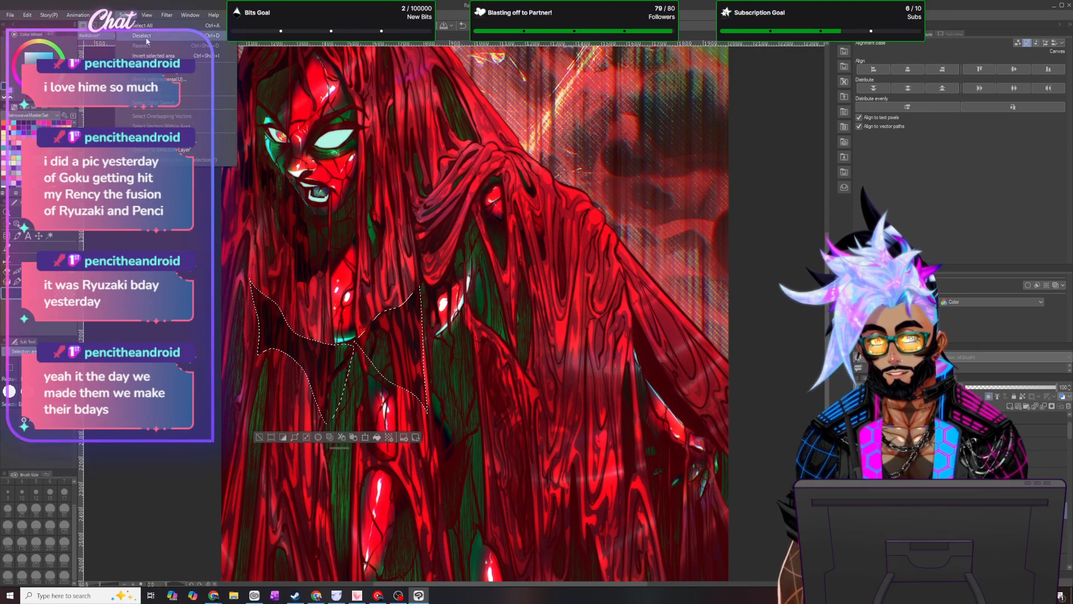
pyautogui.hotkey('ctrl', 'd')
# - Lasso a broad slanted shadow across the drape between the face and the gathered shoulder fold, fill it and deselect
pyautogui.scroll(-2, 506, 412)
pyautogui.scroll(1, 507, 414)
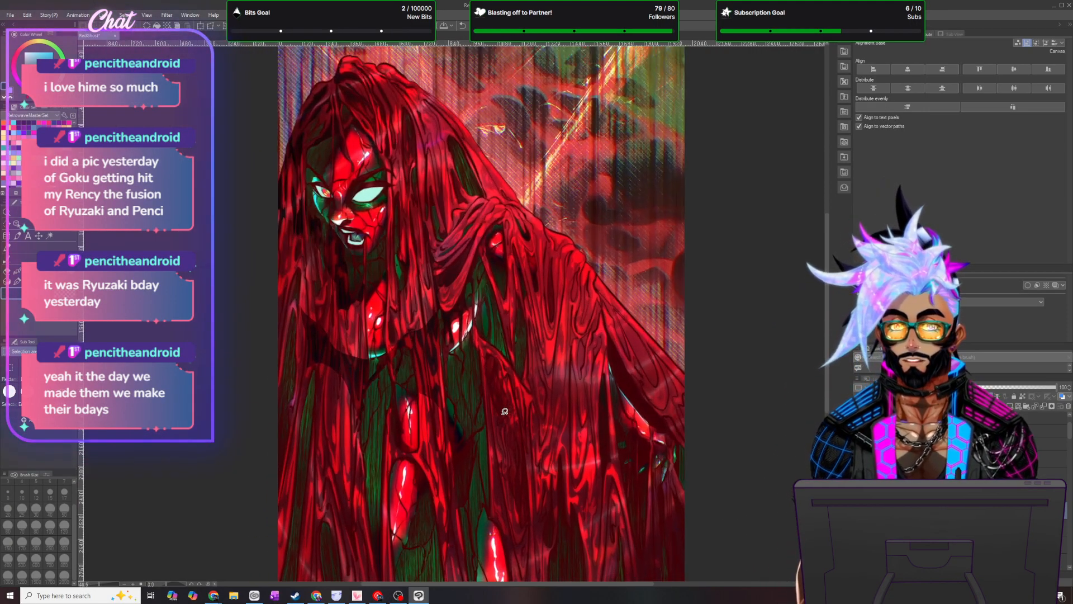
pyautogui.scroll(1, 562, 220)
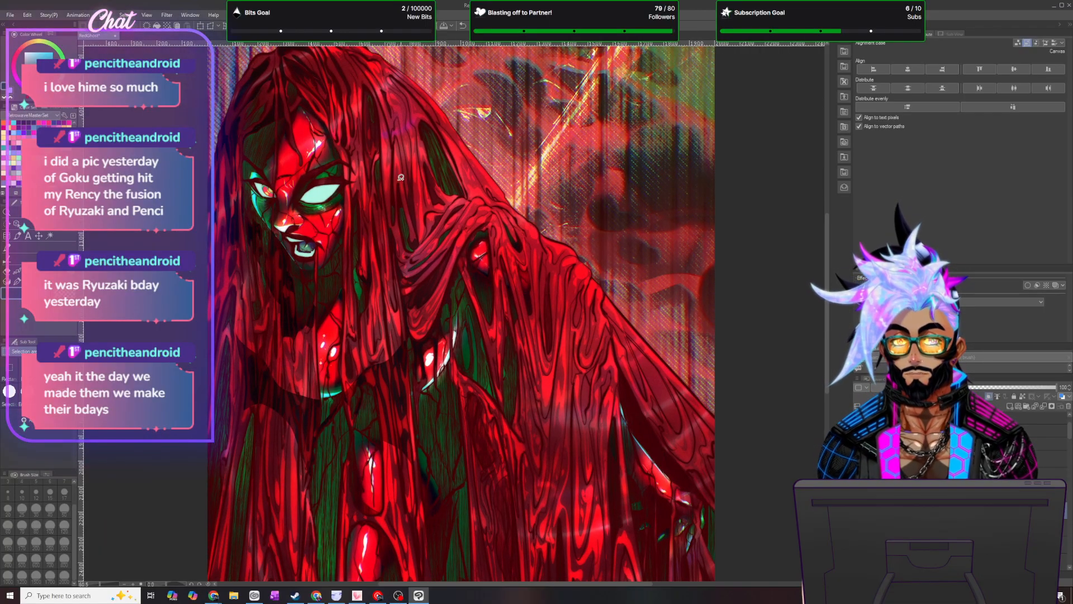
pyautogui.moveTo(348, 229); pyautogui.dragTo(432, 152)
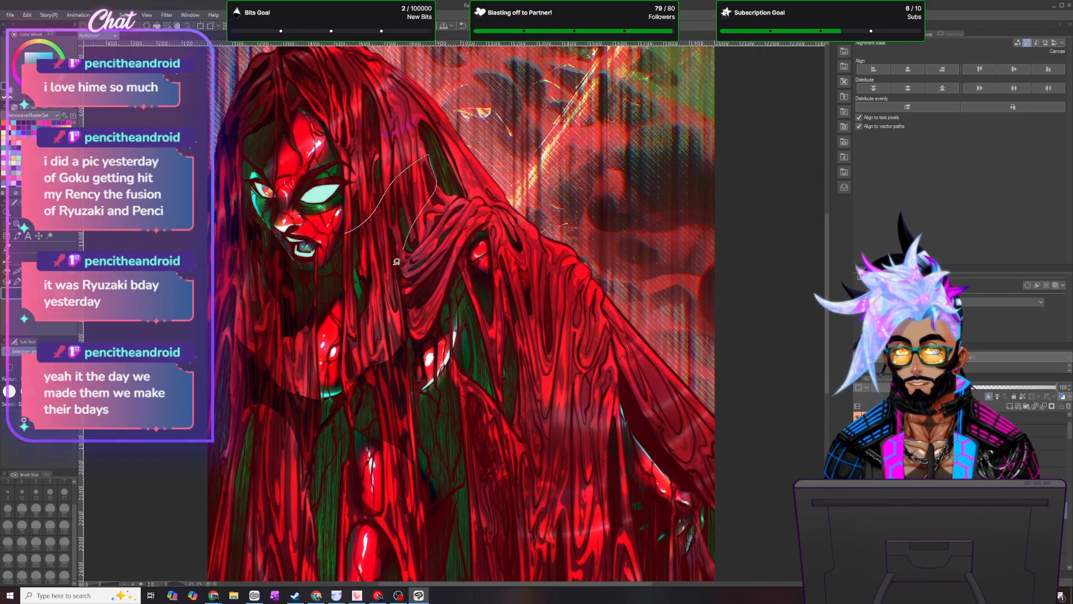
pyautogui.moveTo(361, 283)
pyautogui.mouseDown()
pyautogui.moveTo(344, 295)
pyautogui.moveTo(336, 274)
pyautogui.mouseUp()
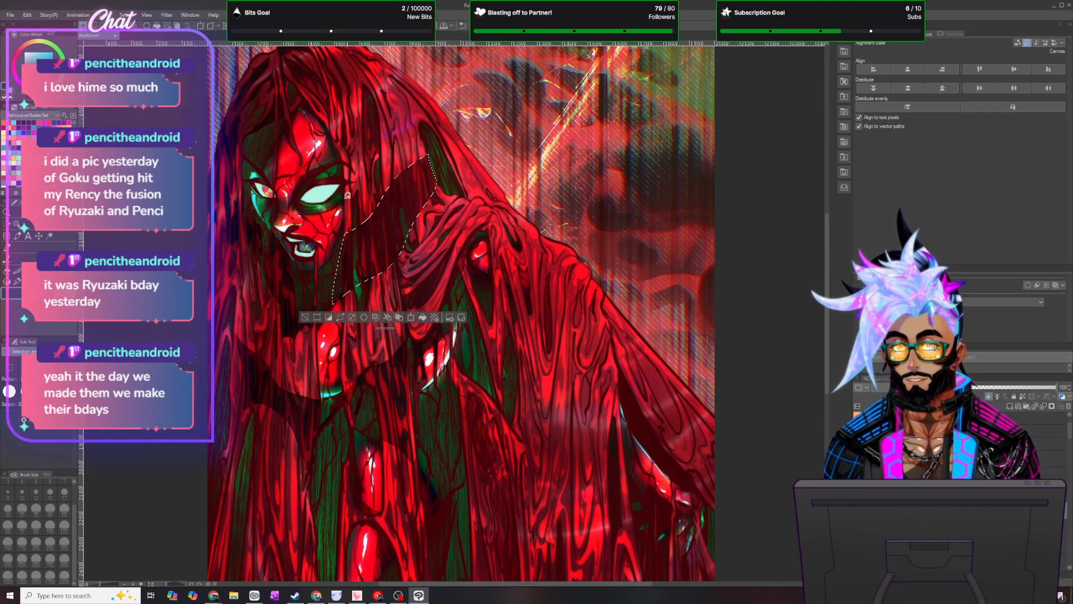
pyautogui.click(147, 37)
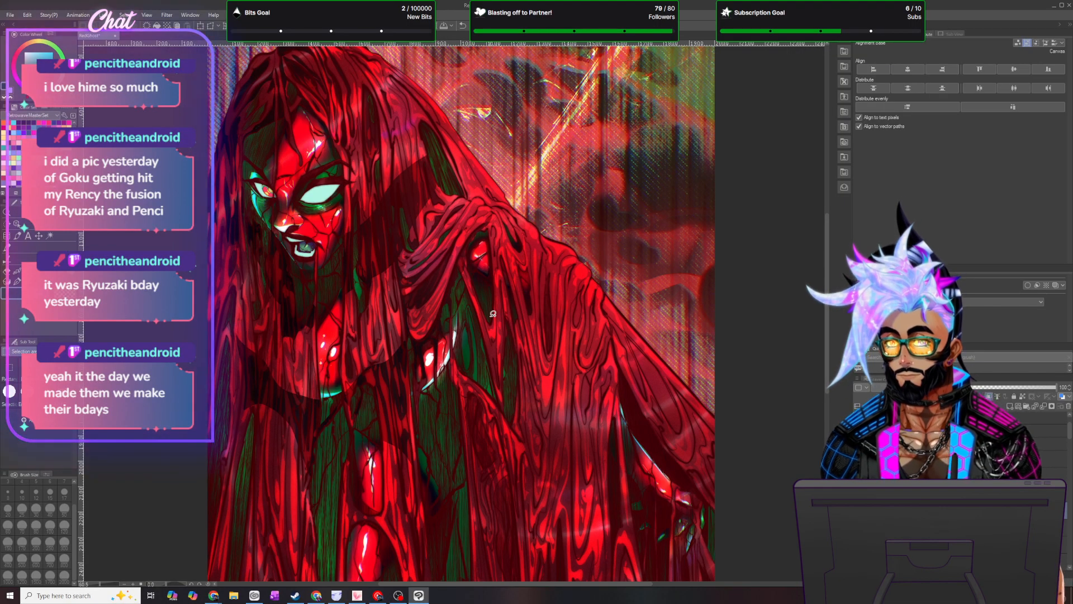
# - Choose another brush sub tool at size 120 for touching up the shadow between the face and the gathered shoulder fold
pyautogui.press('b')
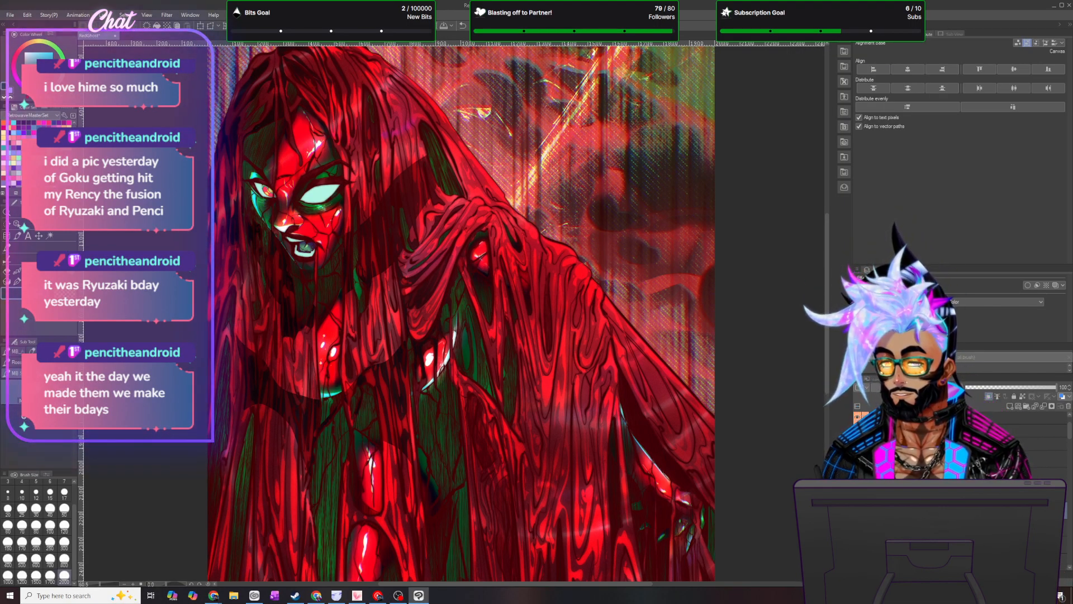
pyautogui.click(16, 376)
pyautogui.click(64, 526)
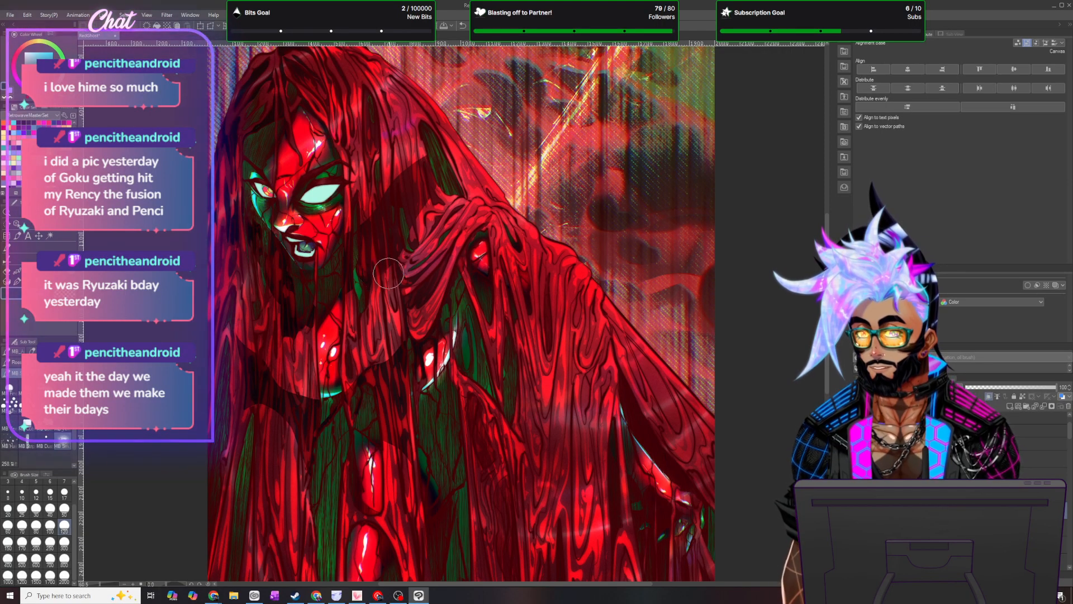
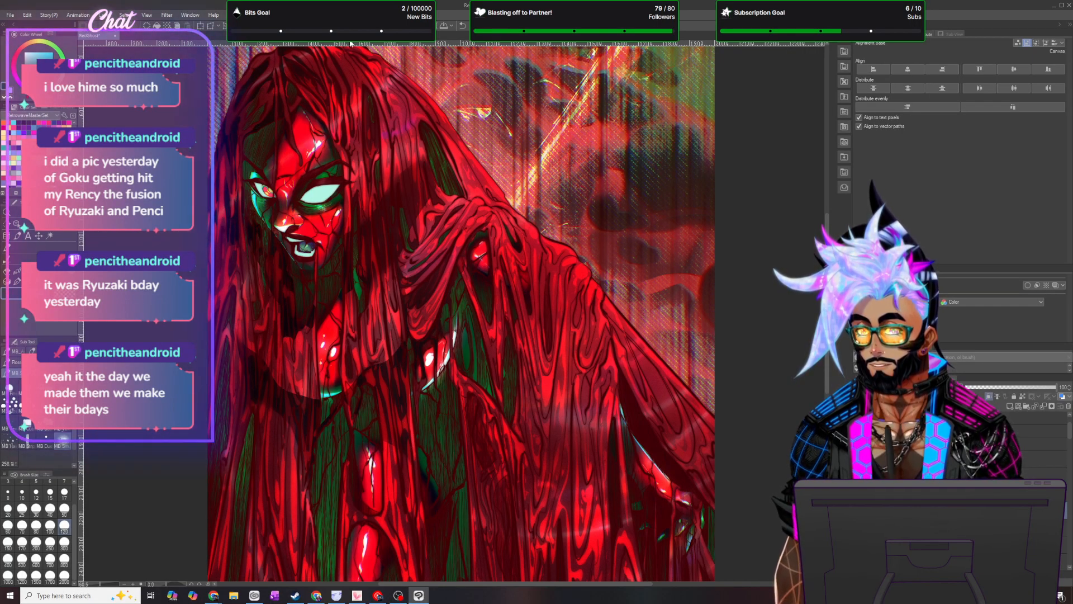
# - Lasso a tall shadow over the hood's outer edge, from its peak past the face to the lower drape, fill it and deselect
pyautogui.scroll(-2, 368, 398)
pyautogui.scroll(-2, 367, 398)
pyautogui.scroll(4, 369, 394)
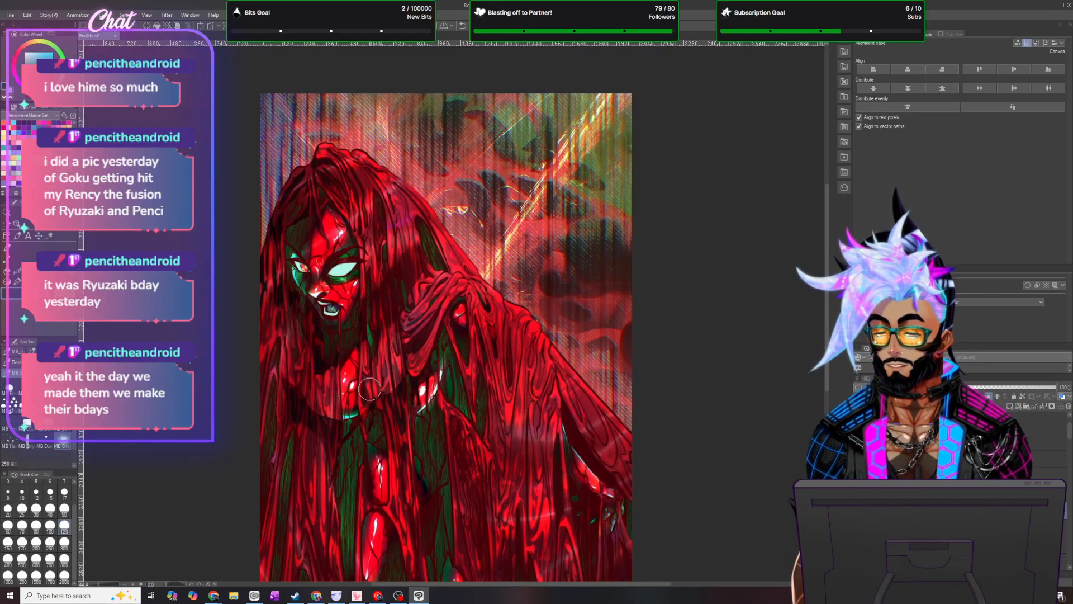
pyautogui.press('m')
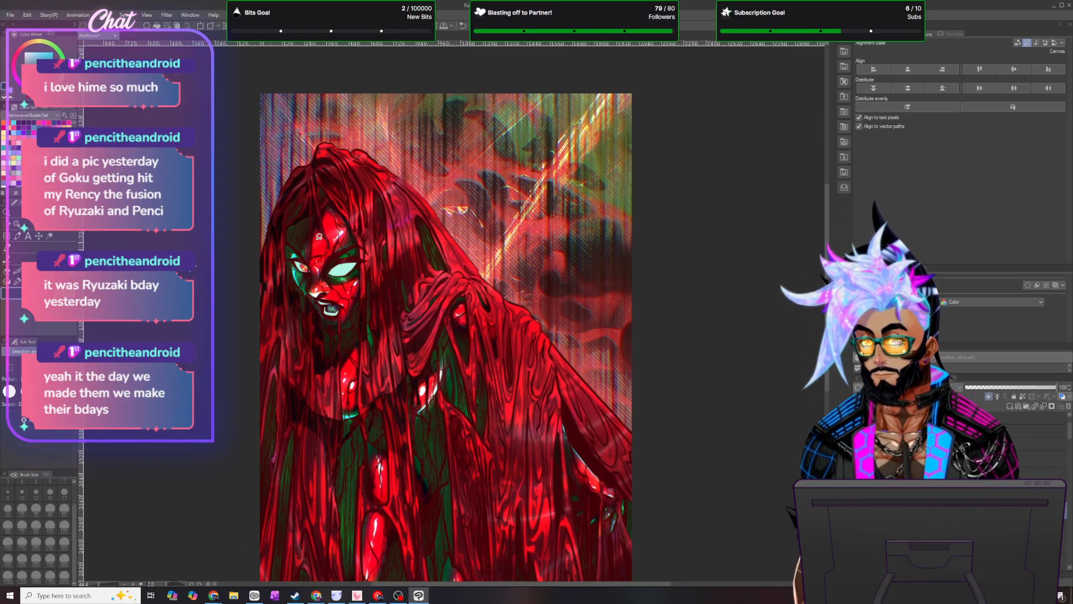
pyautogui.moveTo(294, 218); pyautogui.dragTo(295, 277)
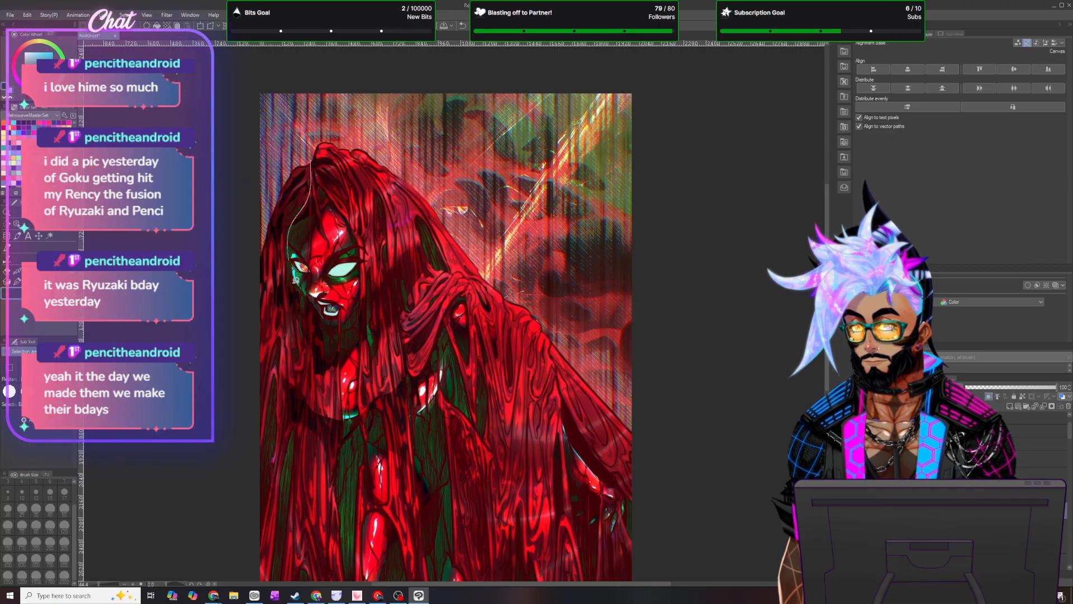
pyautogui.moveTo(265, 491); pyautogui.dragTo(234, 492)
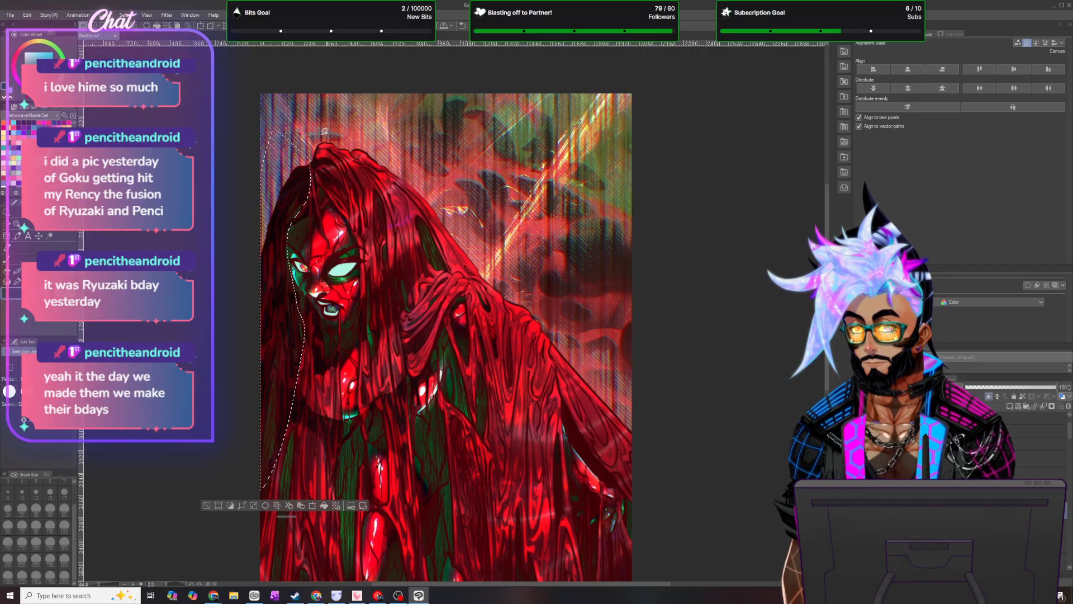
pyautogui.hotkey('ctrl', 'd')
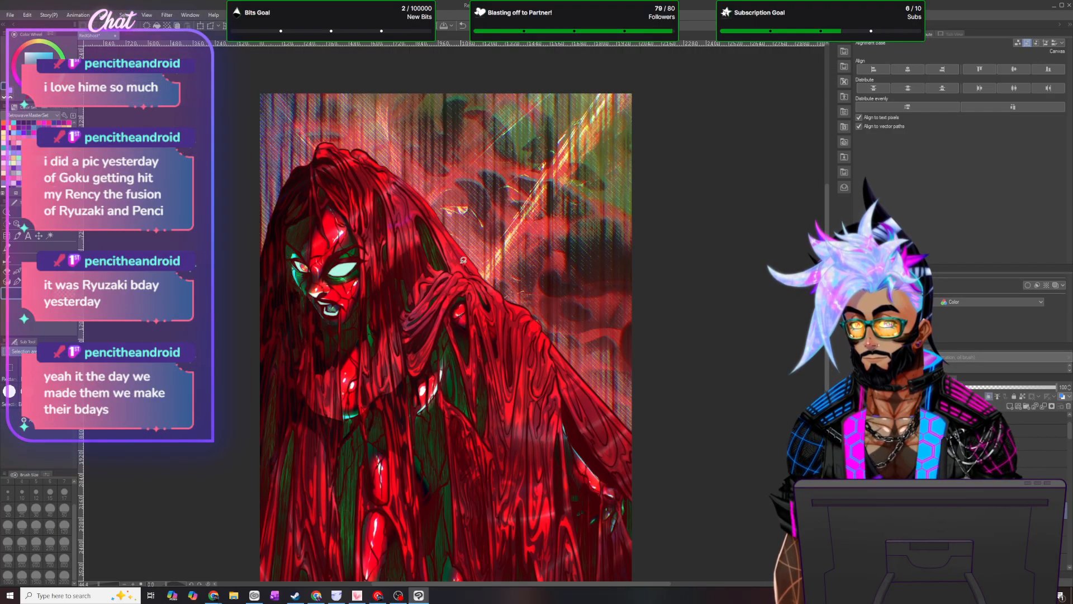
# - Switch to a different brush sub tool and set its size to 2000 for broad shading of the figure
pyautogui.press('b')
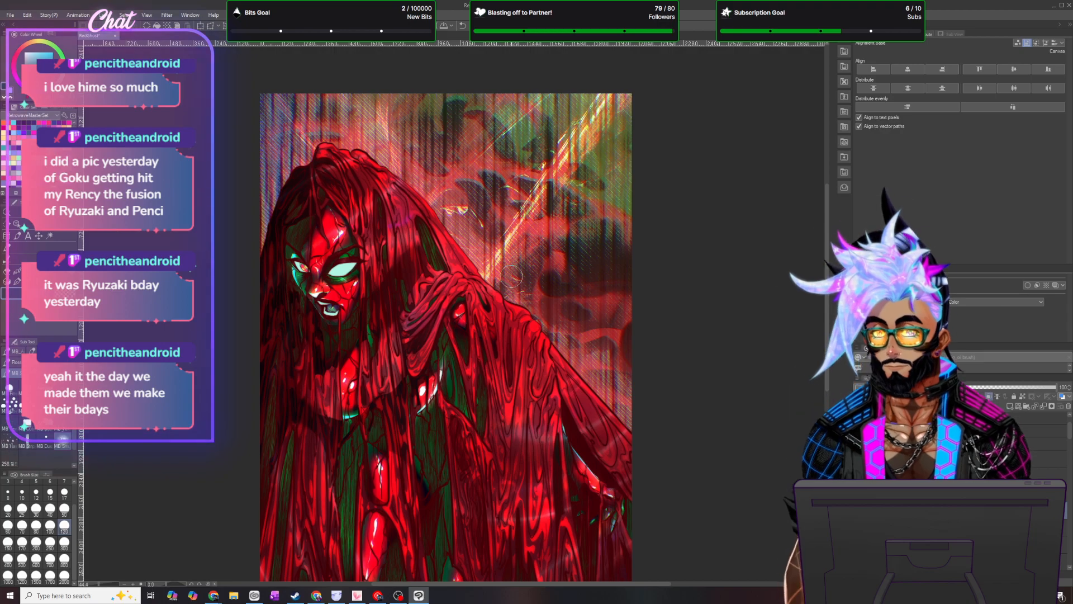
pyautogui.scroll(-1, 514, 287)
pyautogui.scroll(-1, 533, 391)
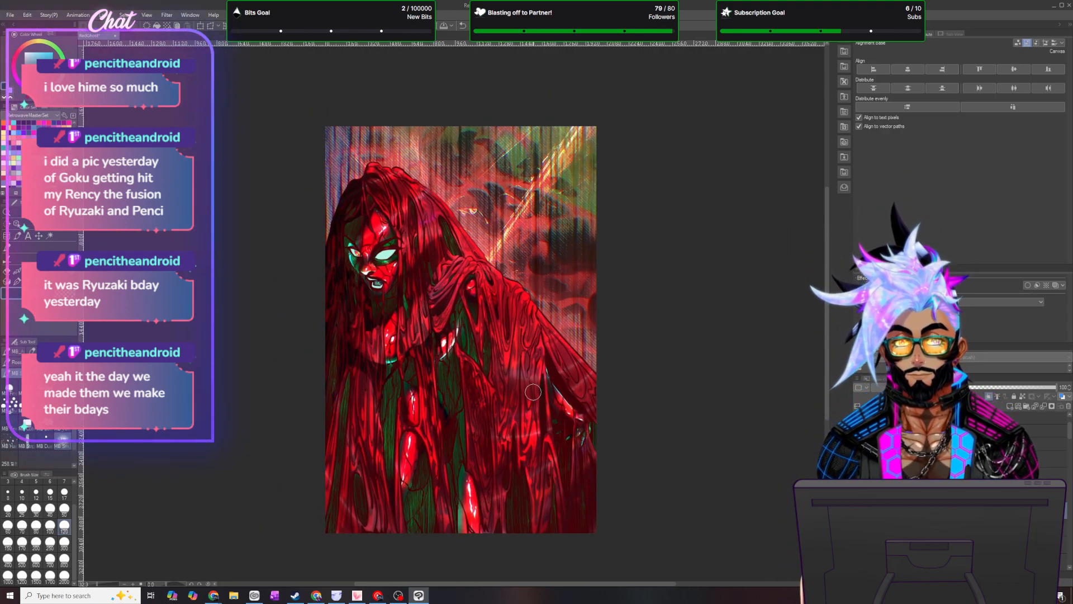
pyautogui.press('m')
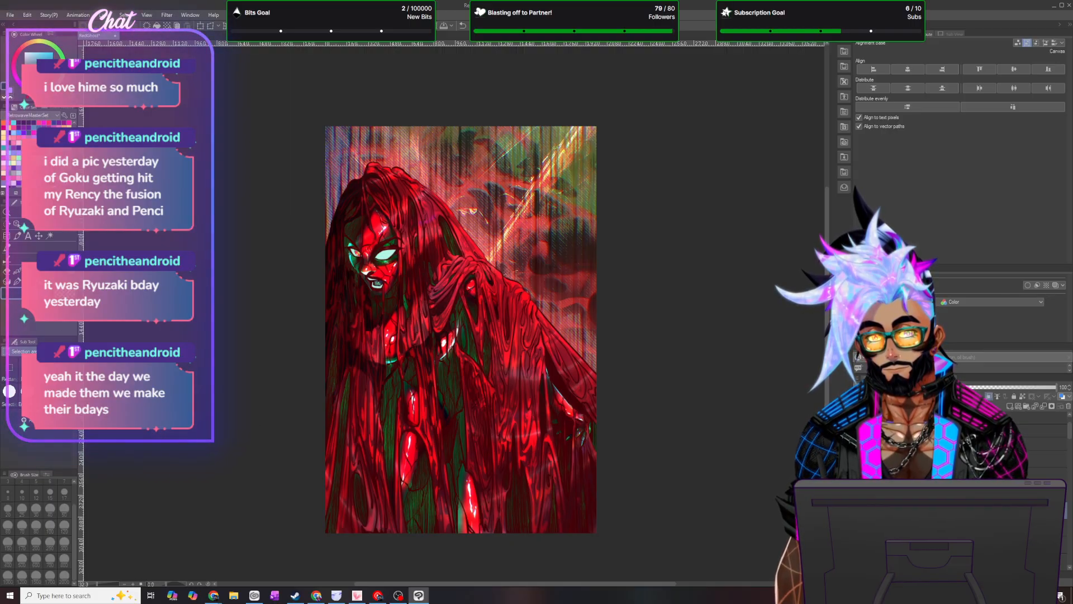
pyautogui.press('b')
pyautogui.click(8, 462)
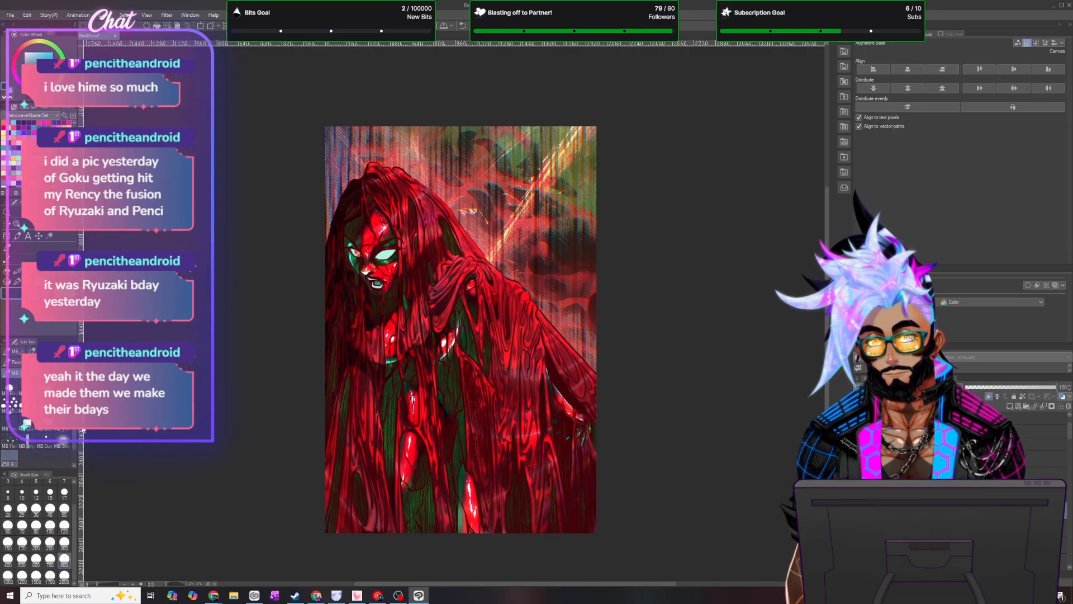
pyautogui.click(64, 575)
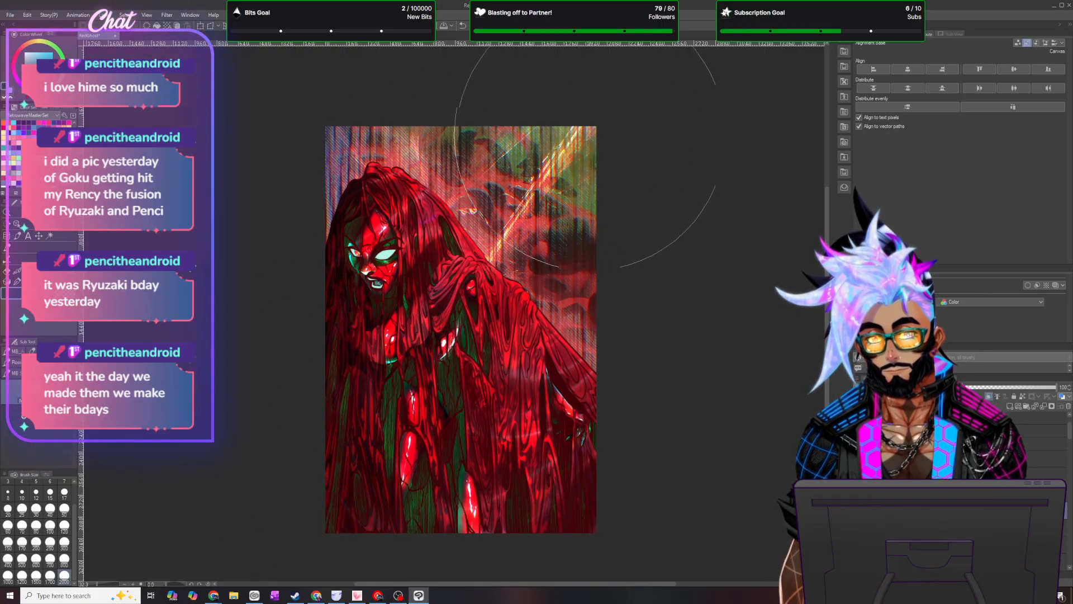
pyautogui.scroll(-1, 702, 308)
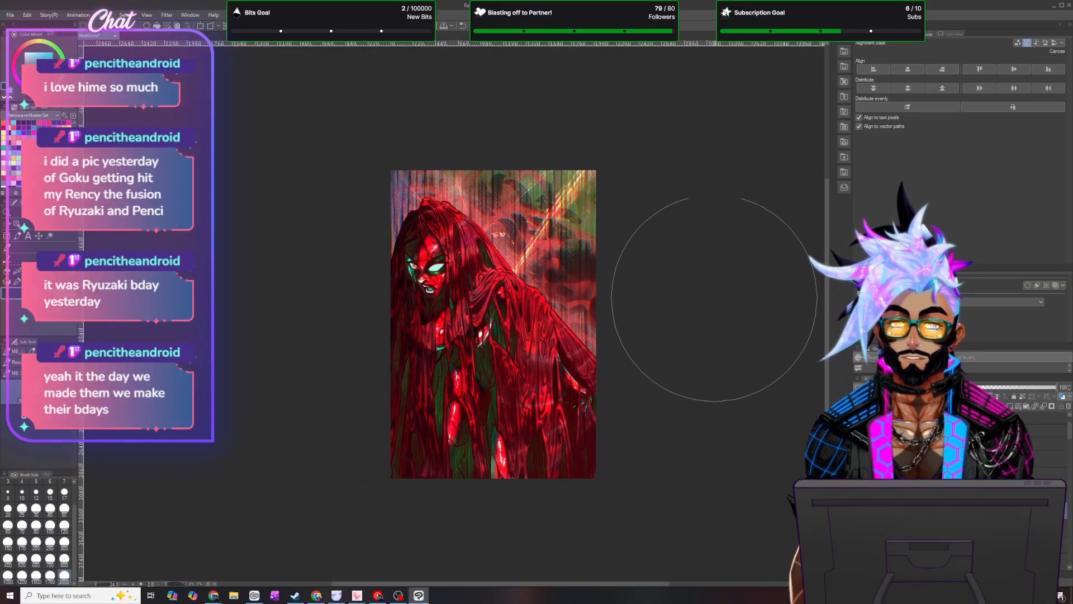
pyautogui.scroll(1, 707, 278)
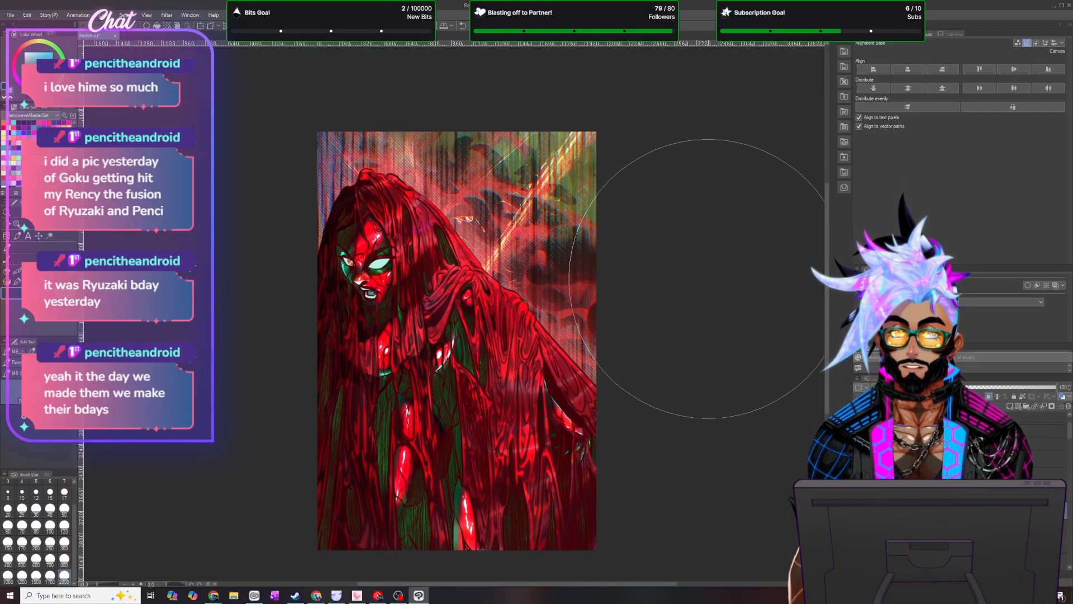
# - Lasso a jagged shadow from the gathered shoulder fold along the back and down the arm, fill it and deselect
pyautogui.press('m')
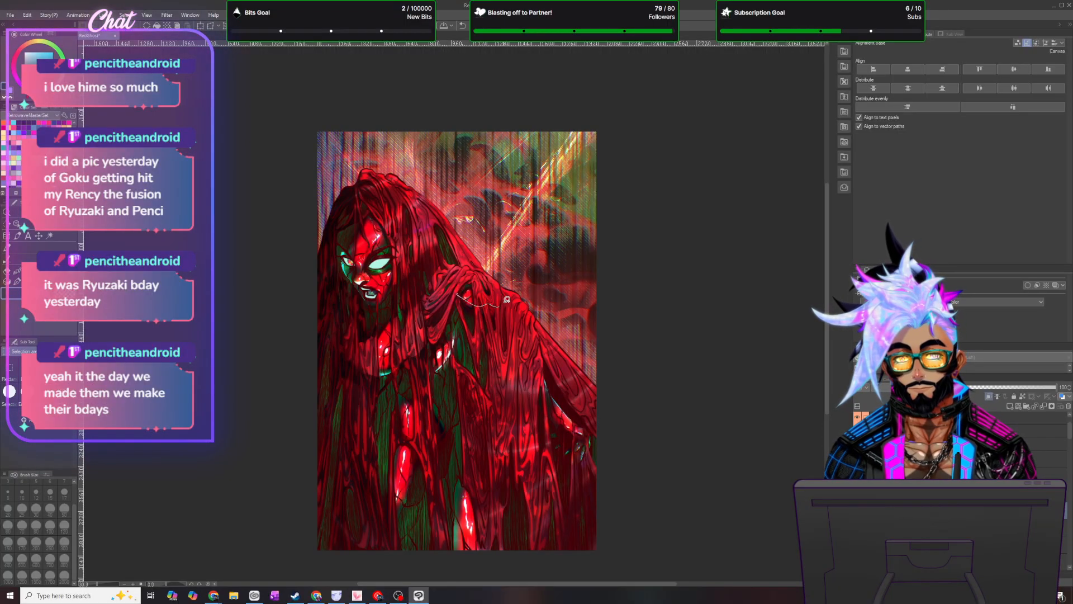
pyautogui.moveTo(507, 300); pyautogui.dragTo(533, 322)
pyautogui.moveTo(579, 394)
pyautogui.mouseDown()
pyautogui.moveTo(603, 449)
pyautogui.moveTo(546, 360)
pyautogui.mouseUp()
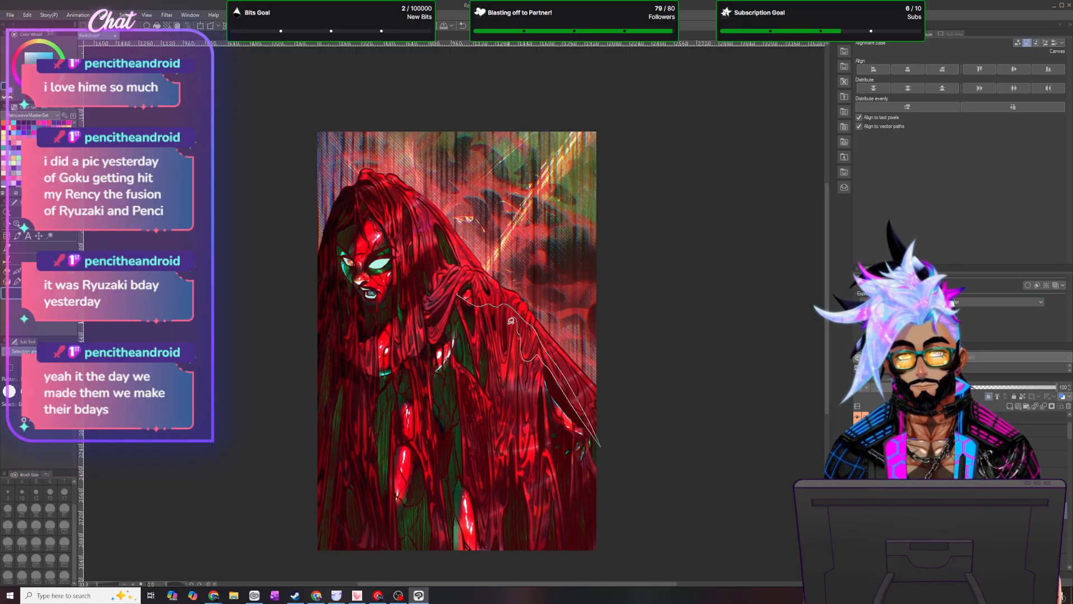
pyautogui.moveTo(511, 320); pyautogui.dragTo(506, 354)
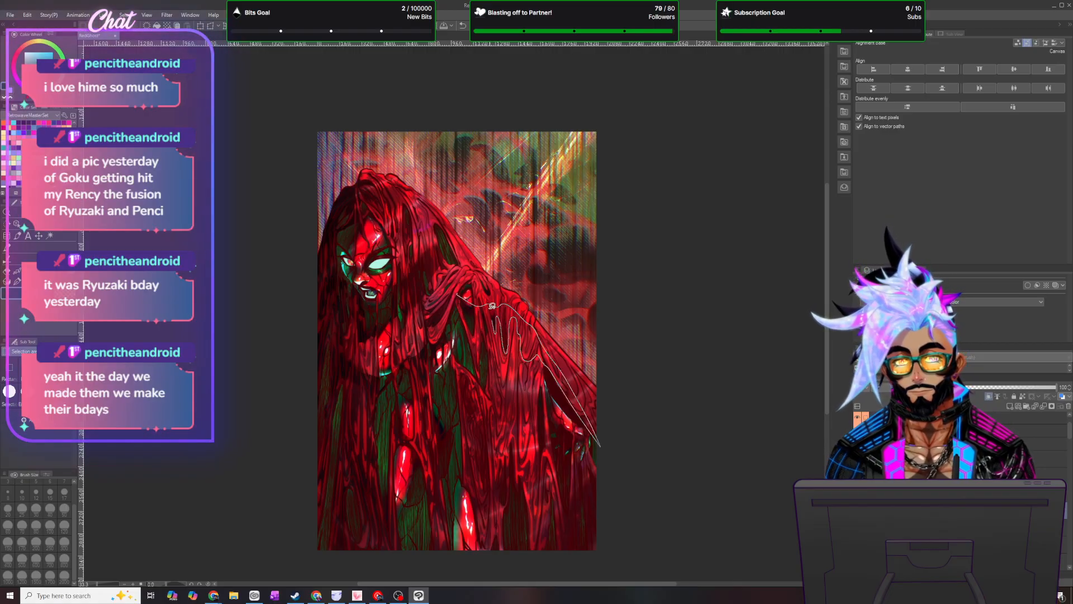
pyautogui.moveTo(467, 307); pyautogui.dragTo(462, 294)
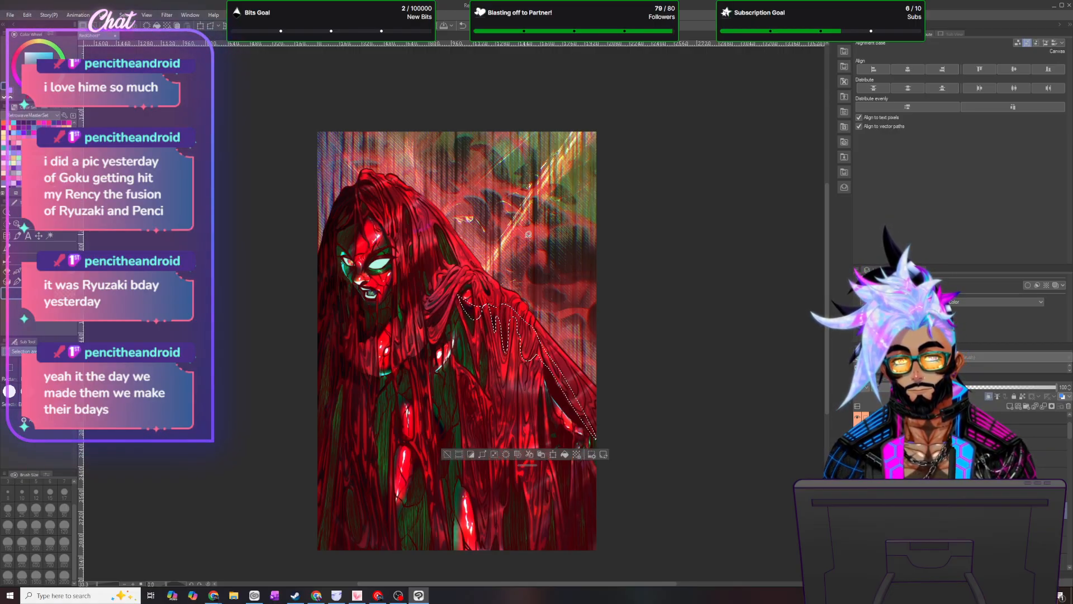
pyautogui.click(124, 15)
pyautogui.click(138, 39)
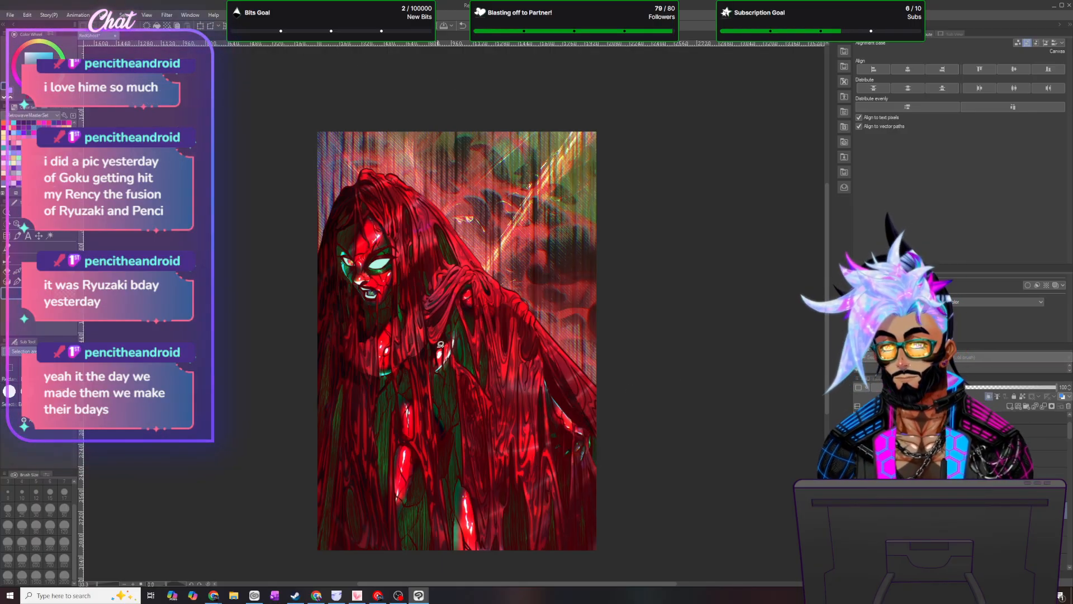
# - Switch to the smaller brush sub tool at size 120 for retouching the shoulder and arm shadow
pyautogui.press('b')
pyautogui.click(16, 374)
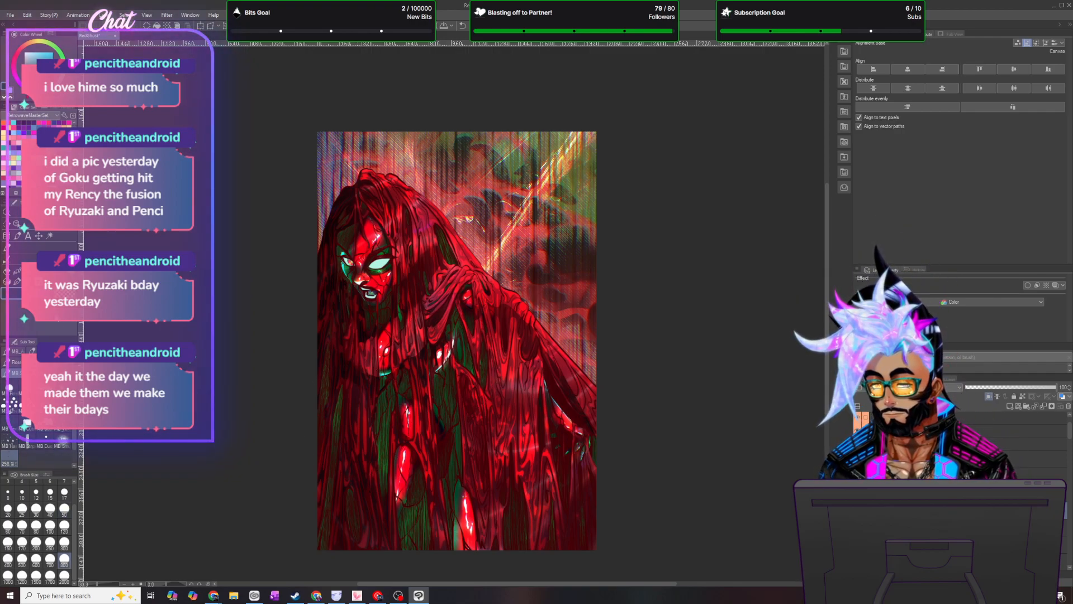
pyautogui.click(64, 526)
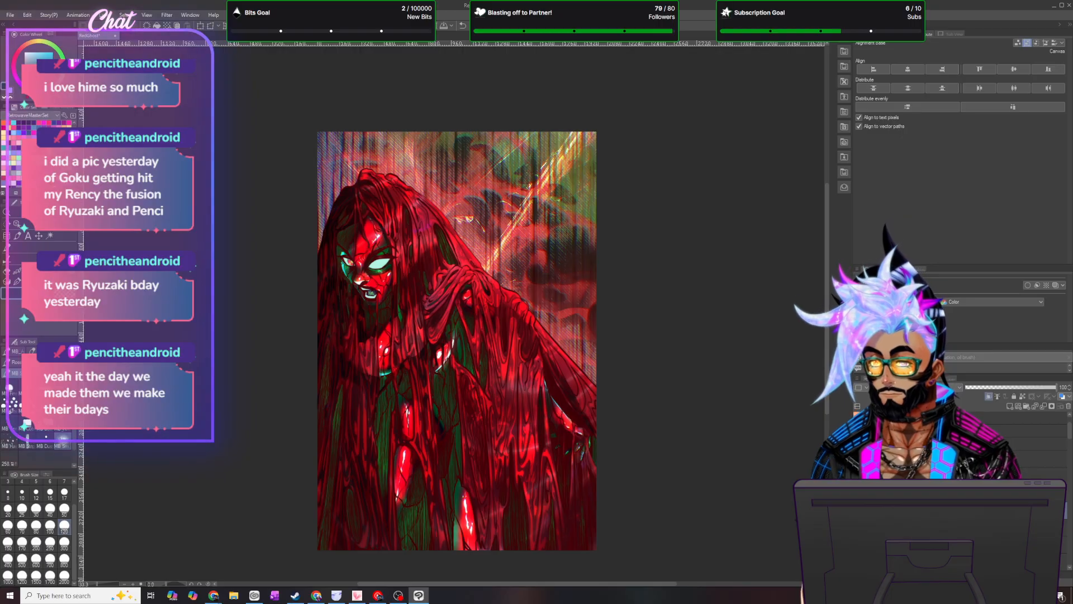
# - Lasso several long, jagged shadow shapes in the drape below the shoulder down to the canvas edge, fill them and deselect
pyautogui.press('m')
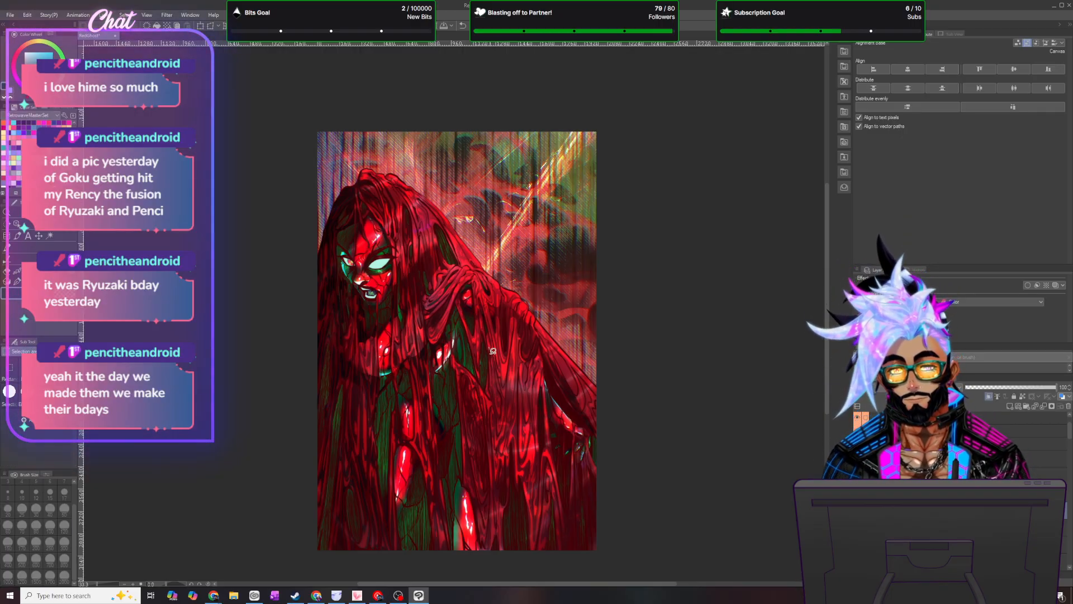
pyautogui.moveTo(515, 417)
pyautogui.mouseDown()
pyautogui.moveTo(518, 367)
pyautogui.moveTo(519, 409)
pyautogui.mouseUp()
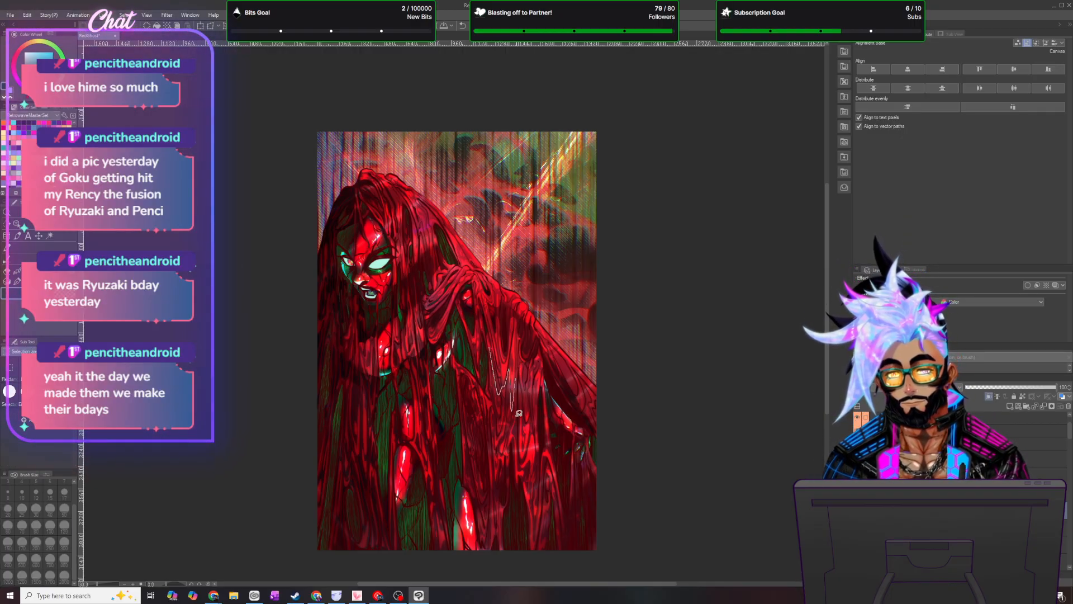
pyautogui.moveTo(489, 363); pyautogui.dragTo(489, 341)
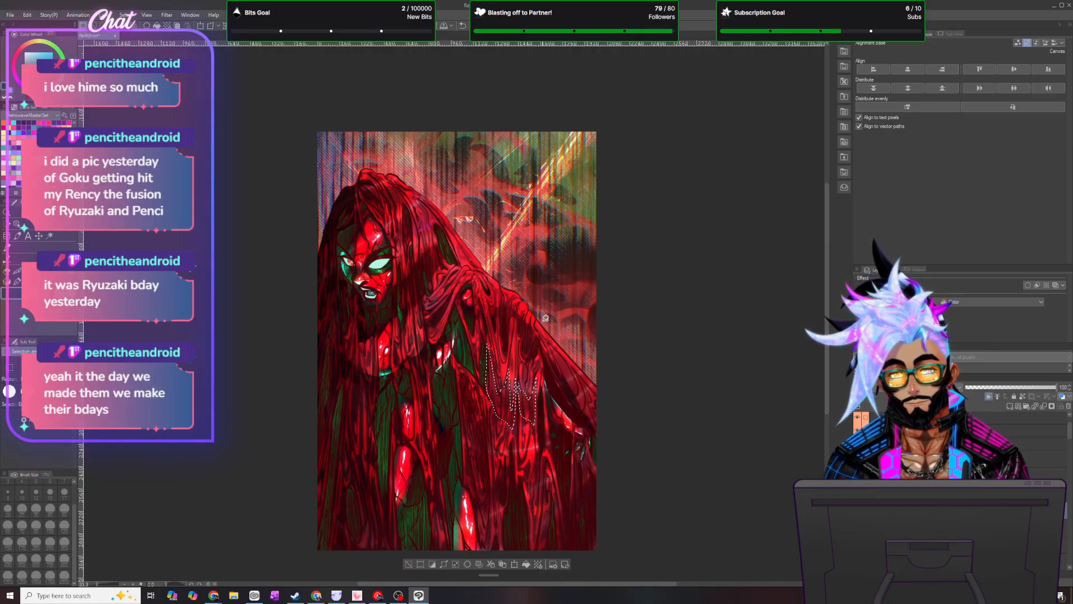
pyautogui.moveTo(535, 529); pyautogui.dragTo(524, 467)
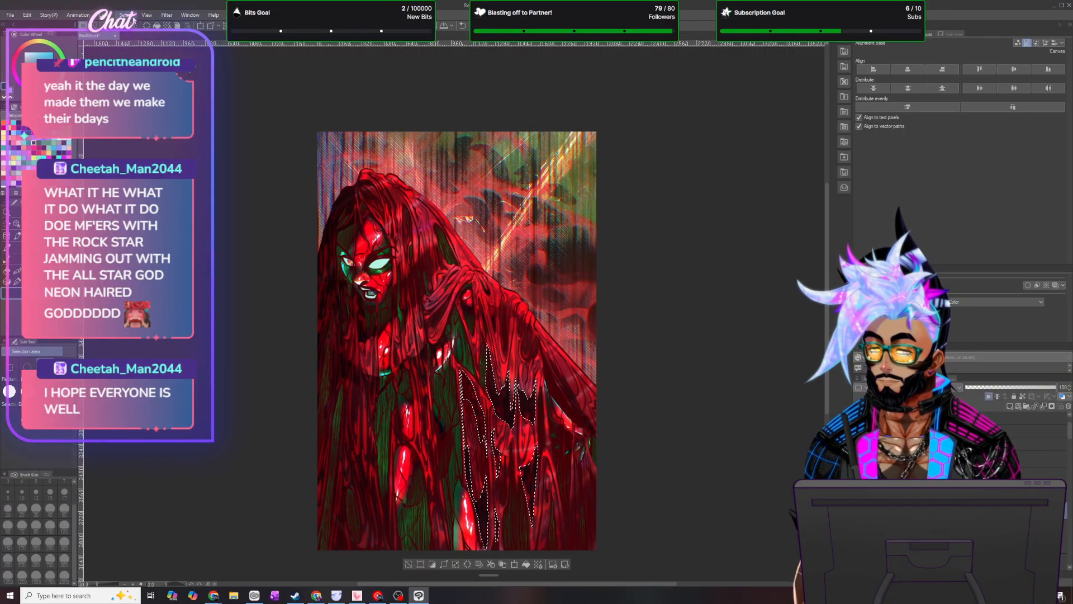
pyautogui.click(142, 36)
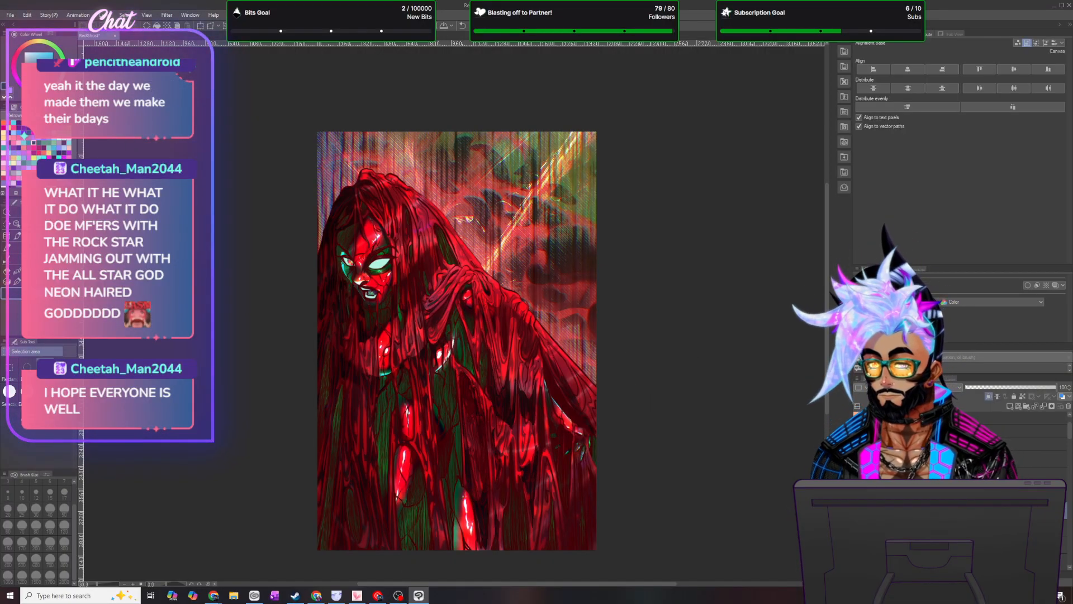
# - Examine the new jagged drape shadows against the whole composition at several magnifications
pyautogui.press('b')
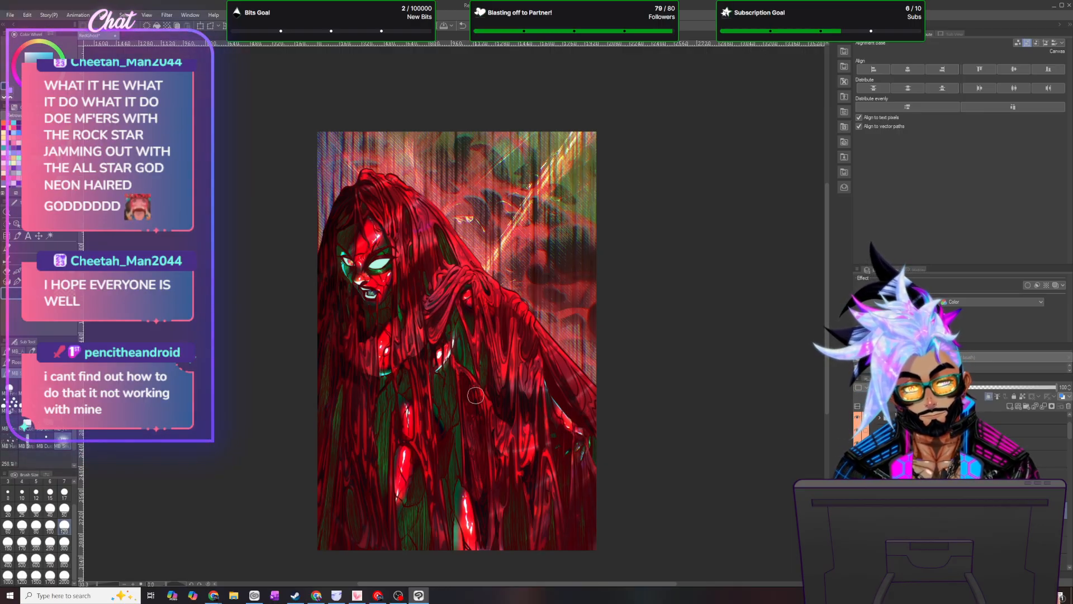
pyautogui.scroll(-1, 526, 485)
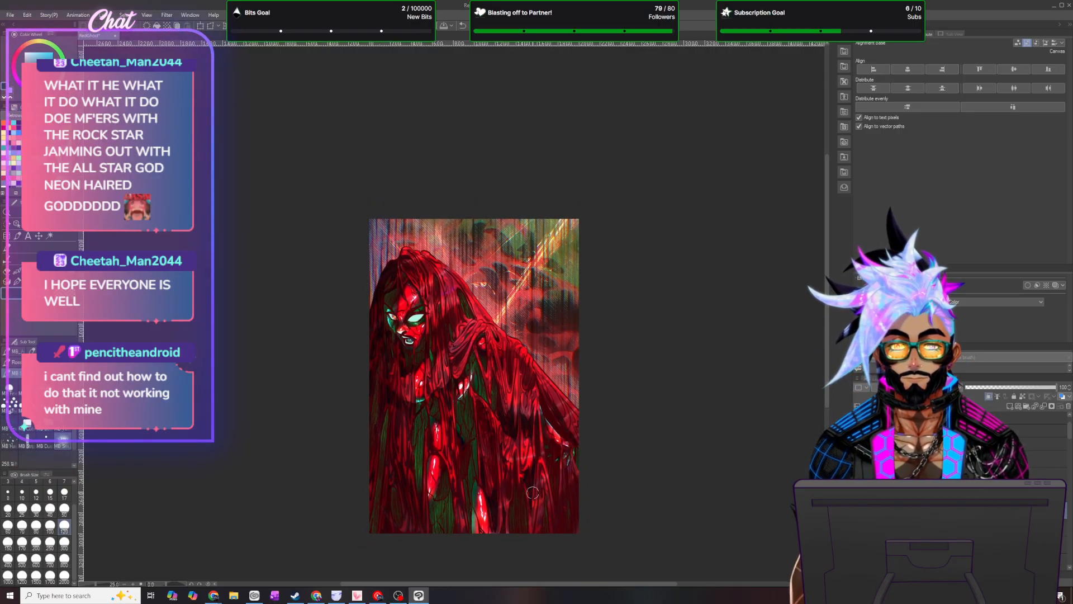
pyautogui.scroll(1, 565, 535)
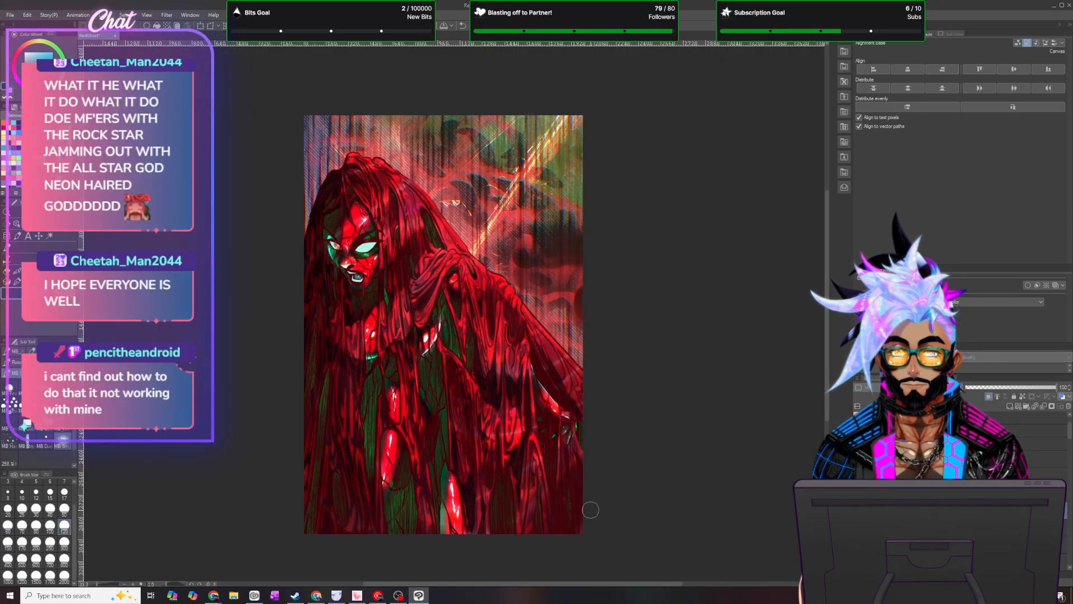
pyautogui.scroll(-1, 605, 507)
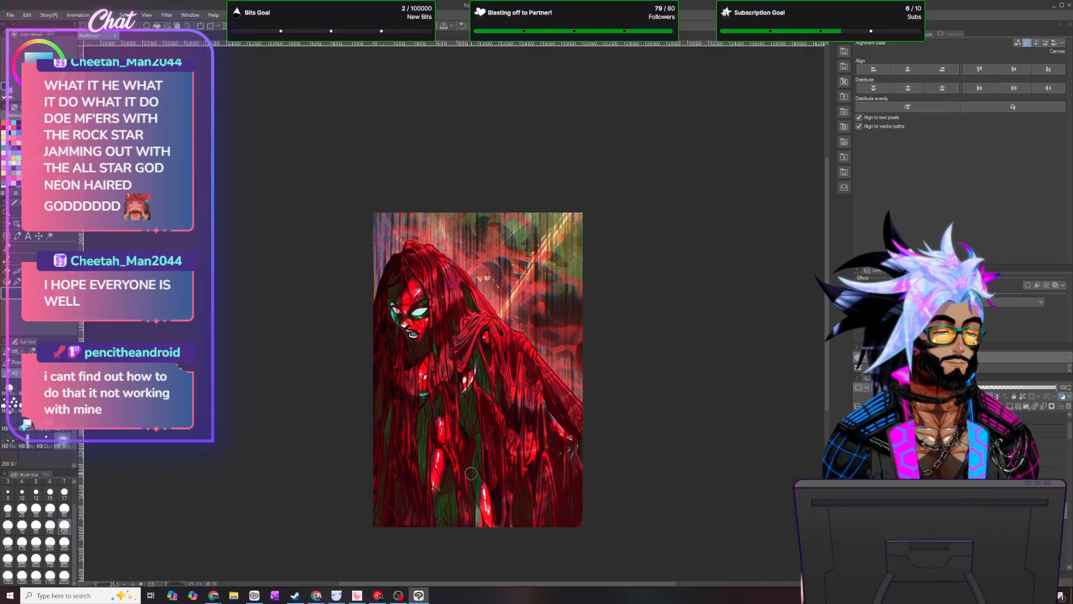
pyautogui.scroll(1, 484, 462)
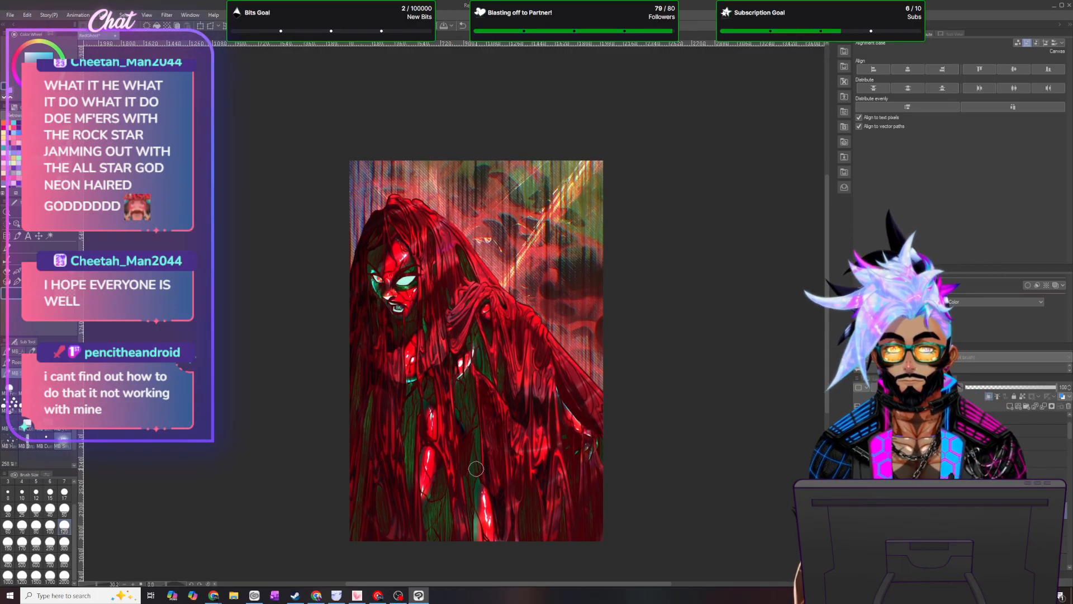
pyautogui.scroll(1, 476, 469)
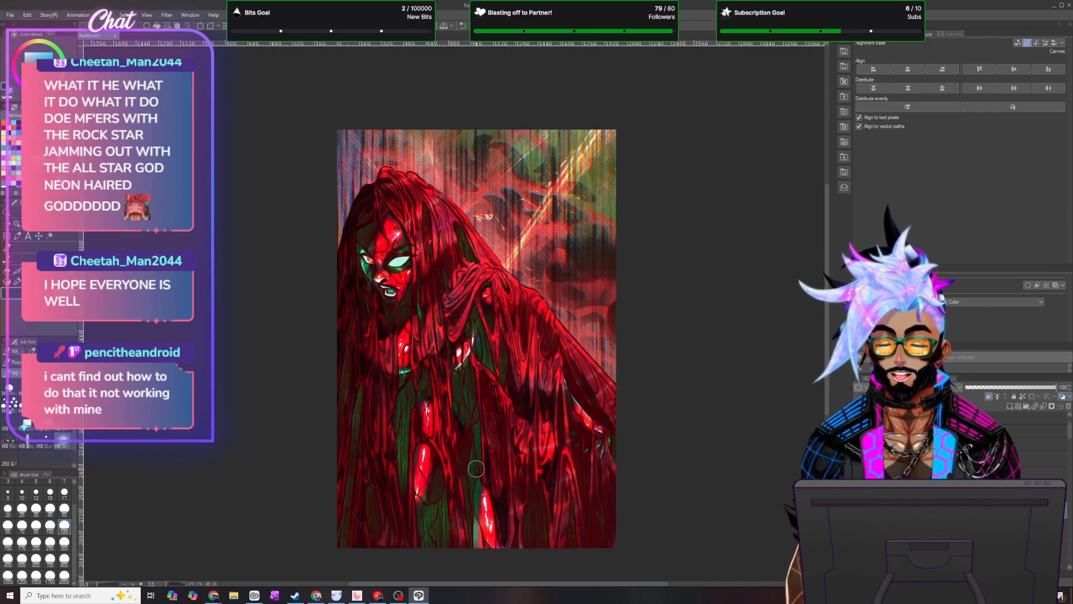
pyautogui.press('m')
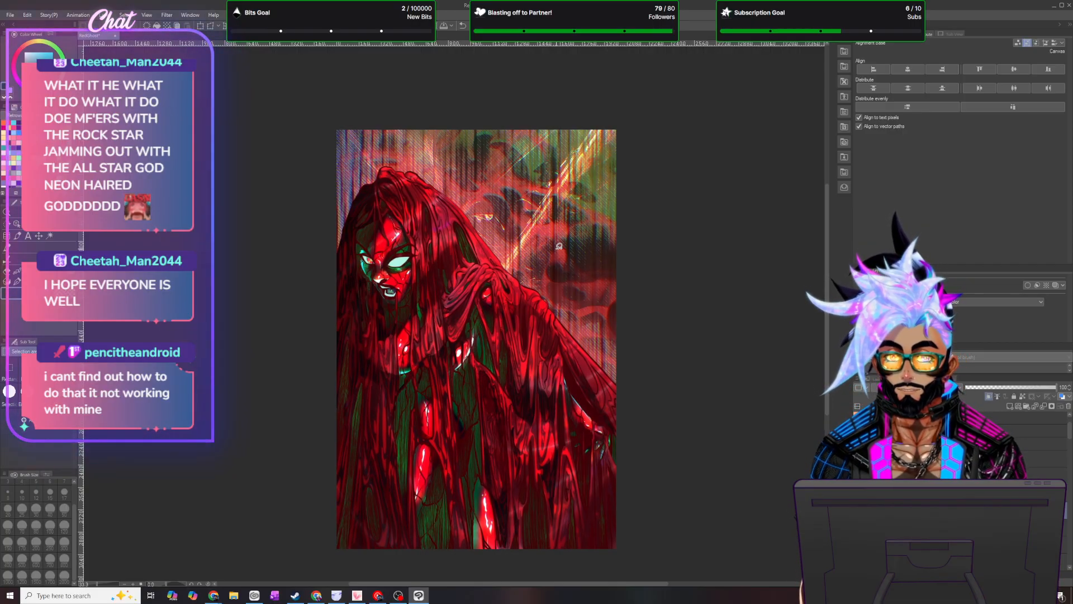
pyautogui.scroll(1, 559, 247)
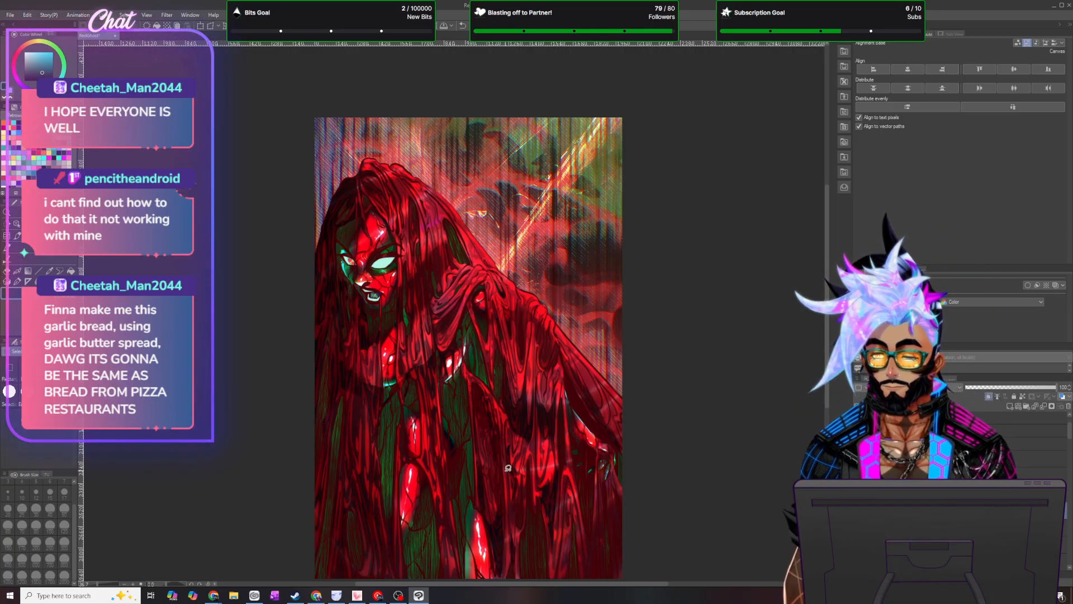
# - Undo the last change and set the shadow layer's blending mode to Linear burn
pyautogui.scroll(1, 494, 520)
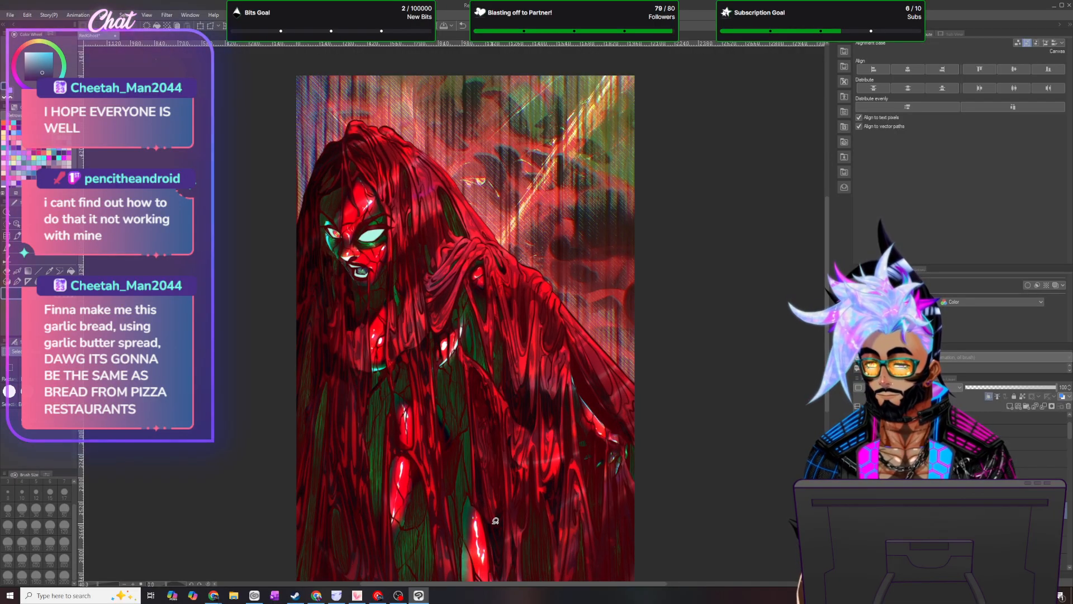
pyautogui.scroll(-1, 495, 520)
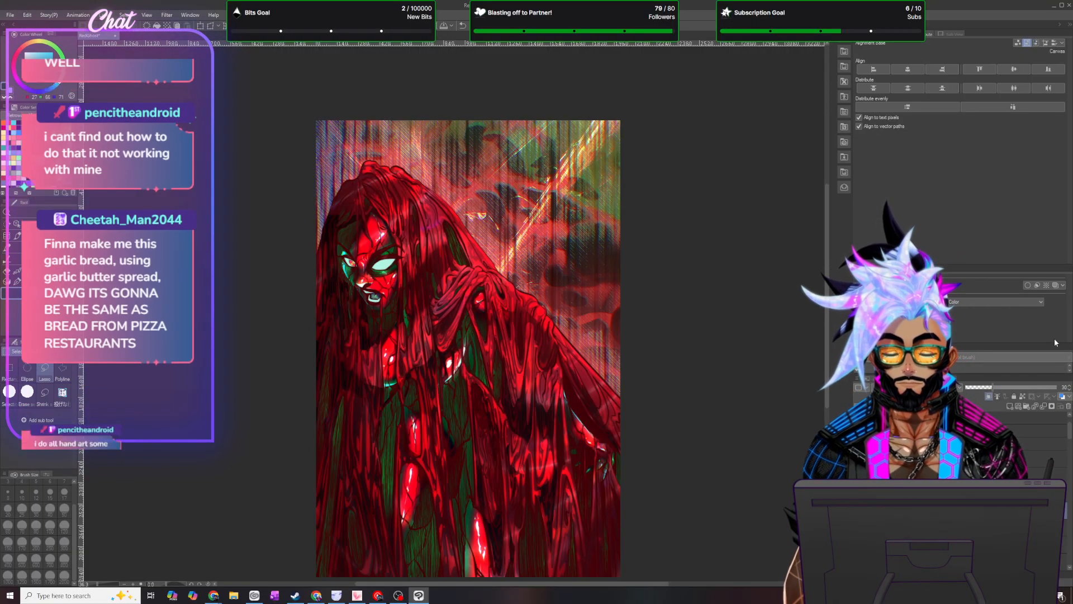
pyautogui.hotkey('ctrl', 'z')
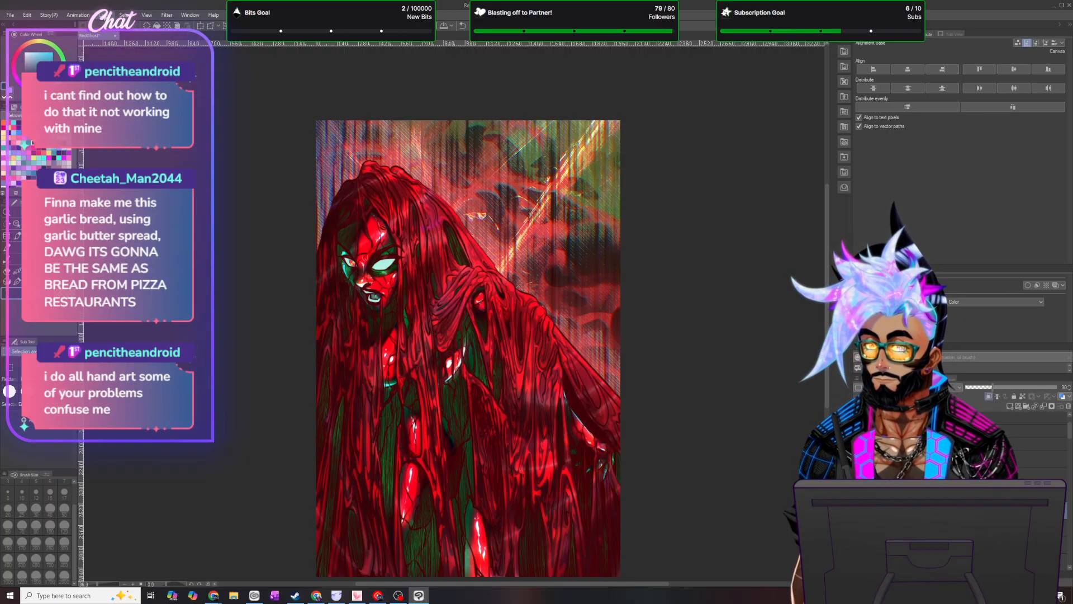
pyautogui.click(104, 15)
pyautogui.click(131, 87)
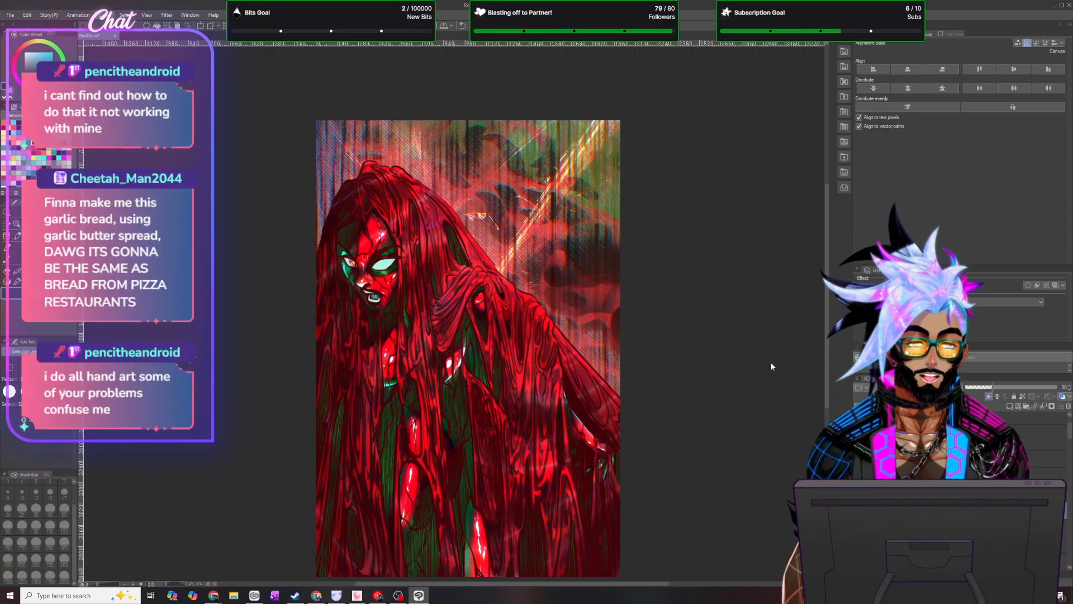
pyautogui.click(950, 387)
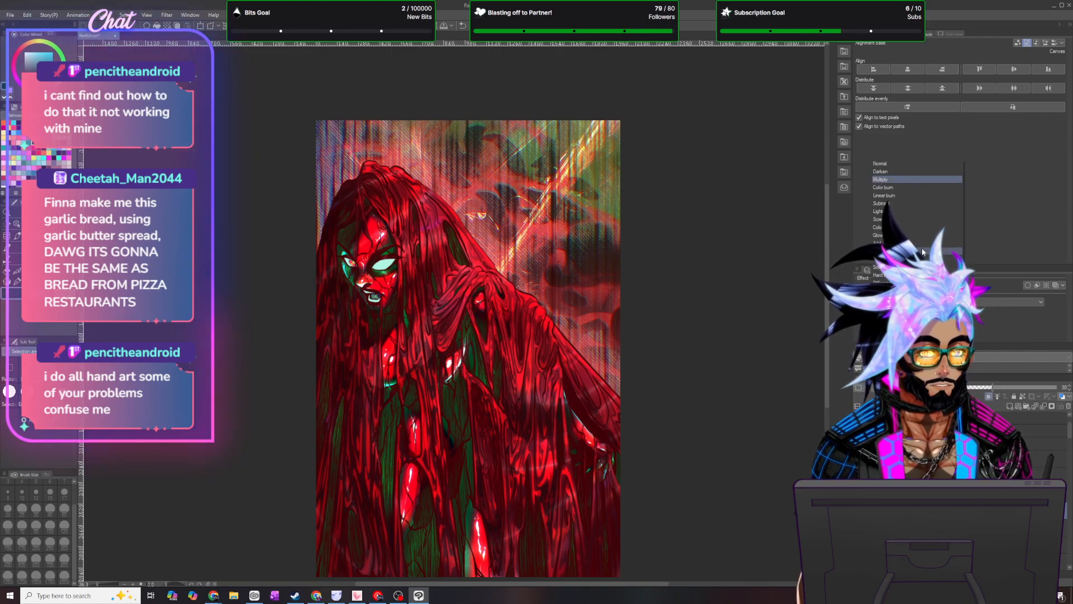
pyautogui.click(904, 196)
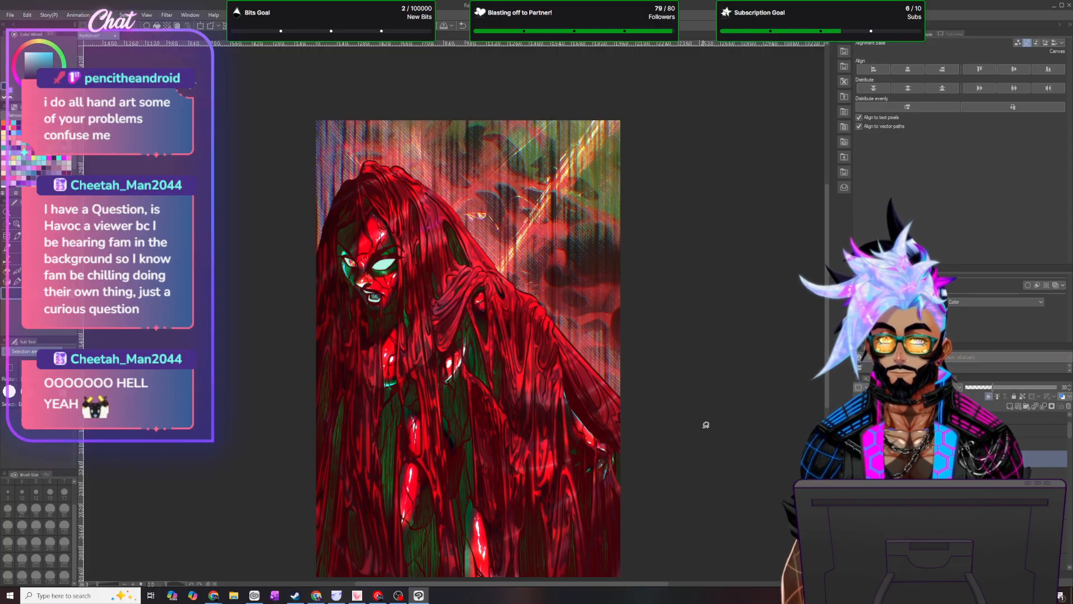
# - Add a new raster layer for the highlights
pyautogui.click(1009, 406)
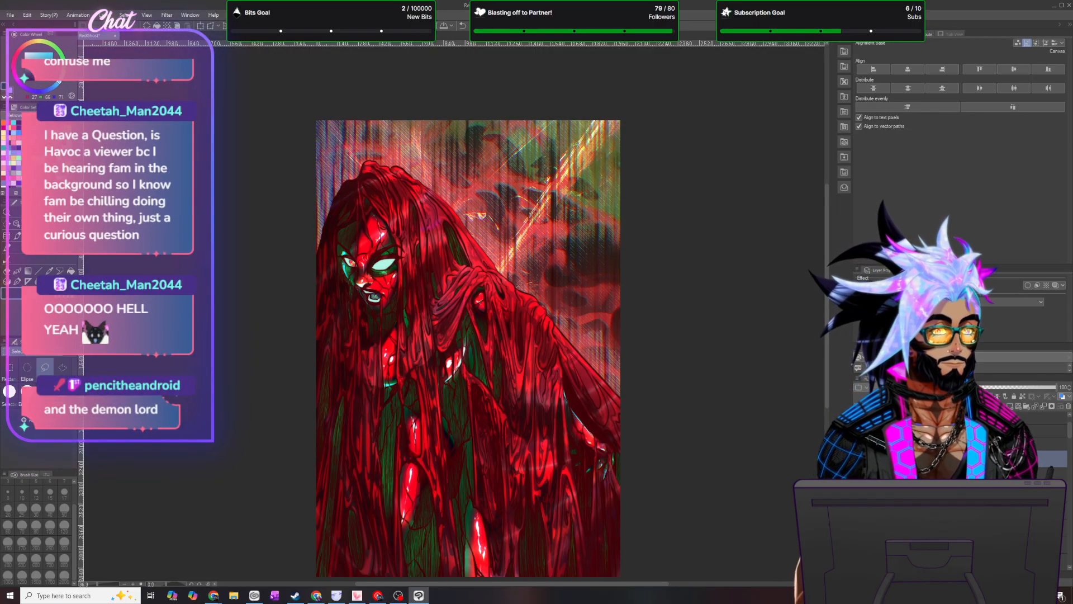
pyautogui.click(917, 388)
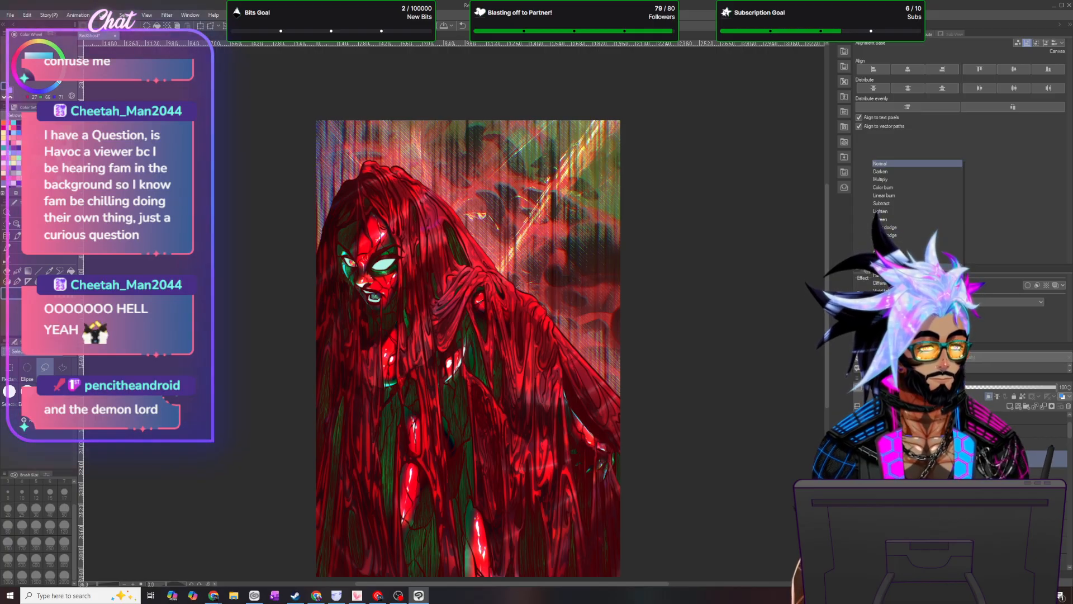
pyautogui.click(264, 295)
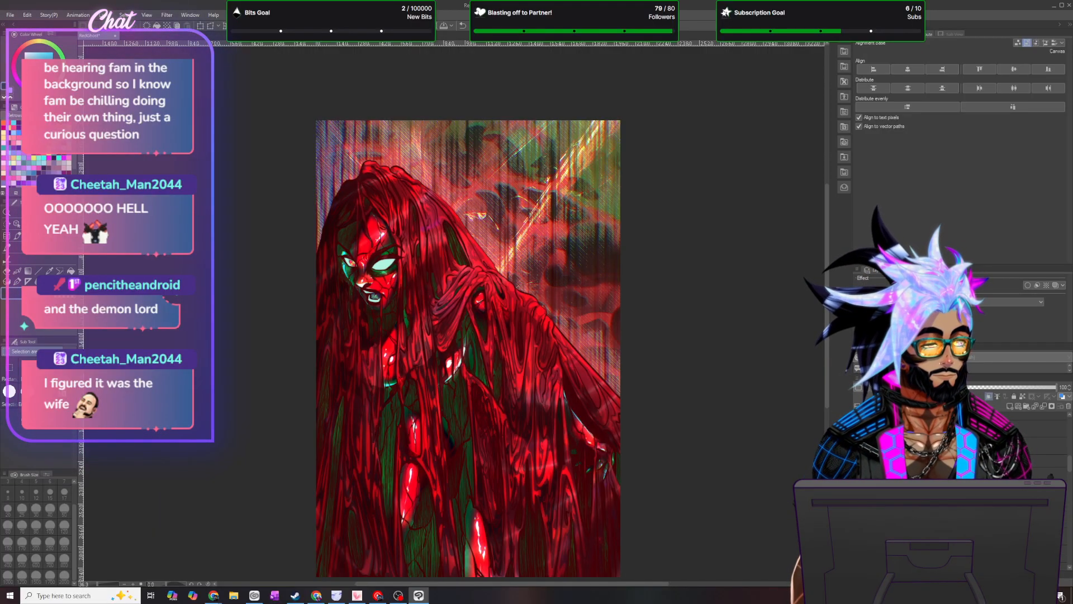
# - Select a layer further down the stack and sample the bright cyan from the figure's eye area with the Eyedropper
pyautogui.scroll(-2, 950, 492)
pyautogui.click(951, 513)
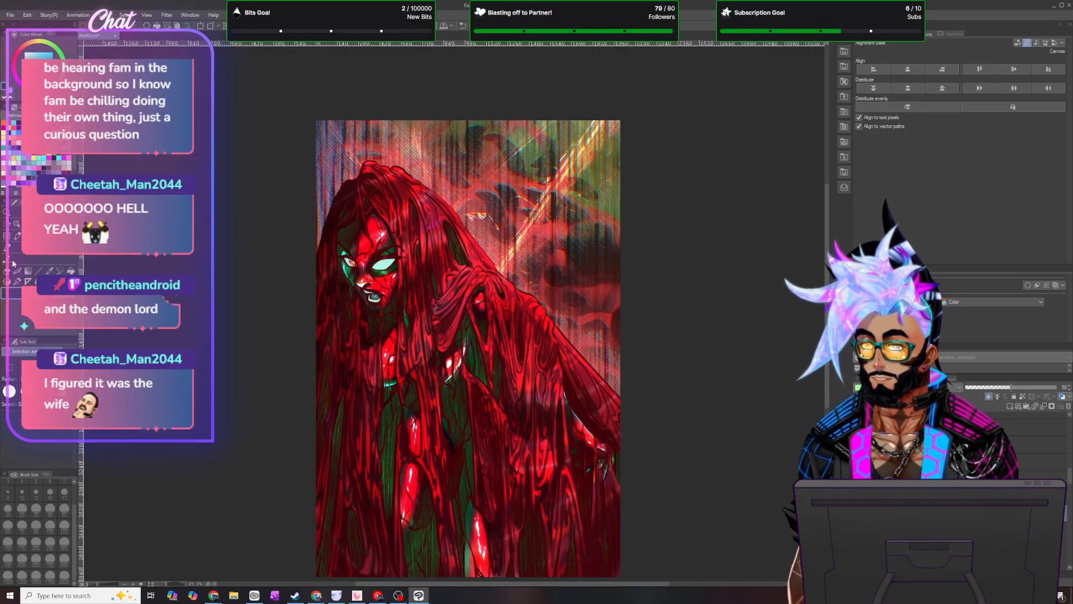
pyautogui.scroll(1, 335, 258)
pyautogui.press('i')
pyautogui.click(351, 261)
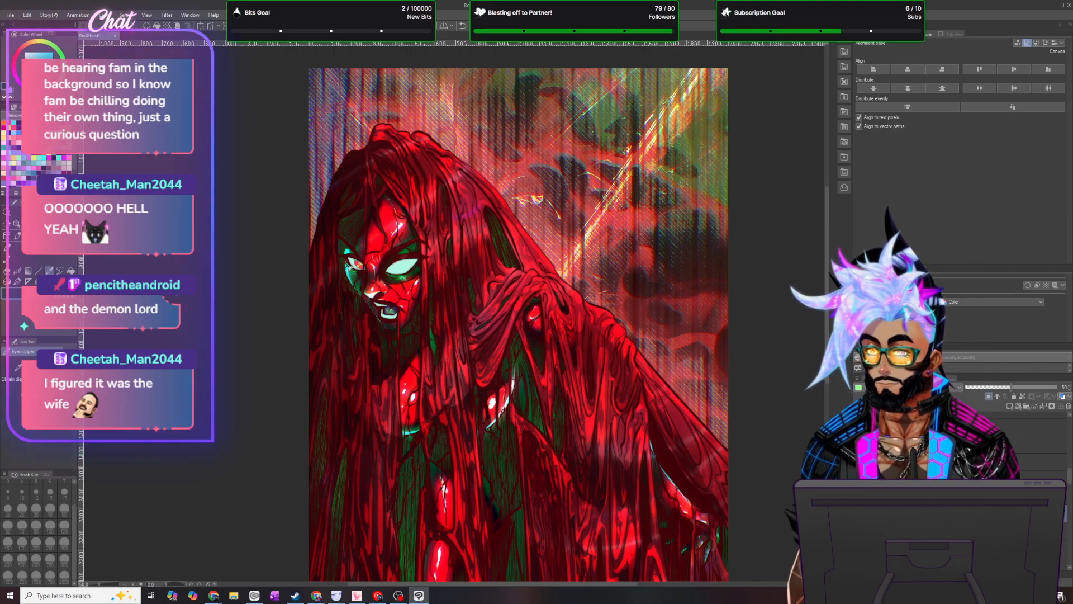
pyautogui.scroll(1, 350, 263)
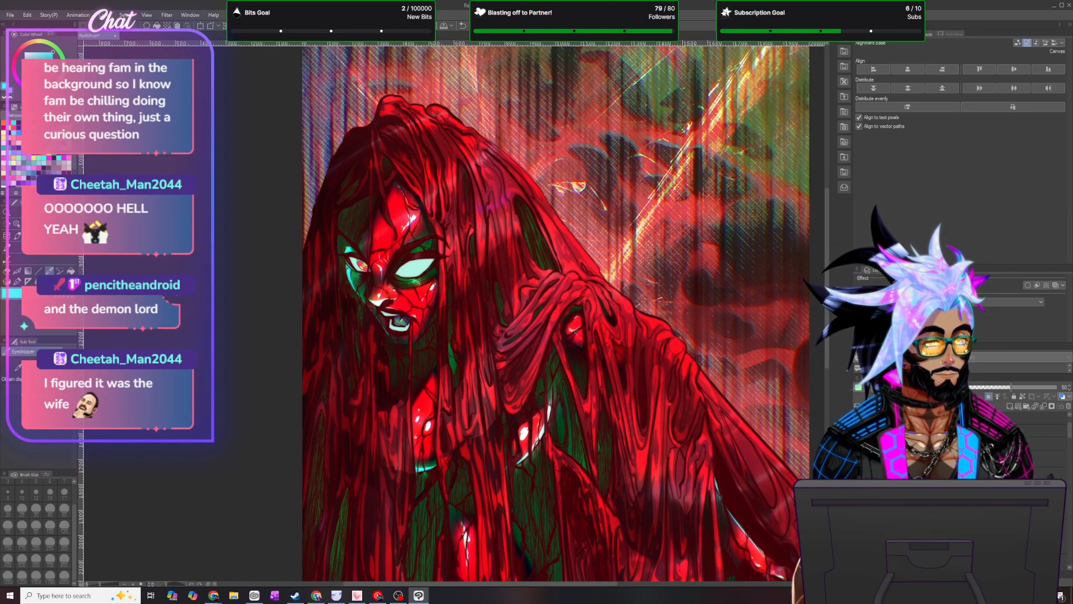
# - Reselect the new highlight layer and give it a brightening blending mode
pyautogui.click(1051, 459)
pyautogui.click(918, 387)
pyautogui.click(888, 243)
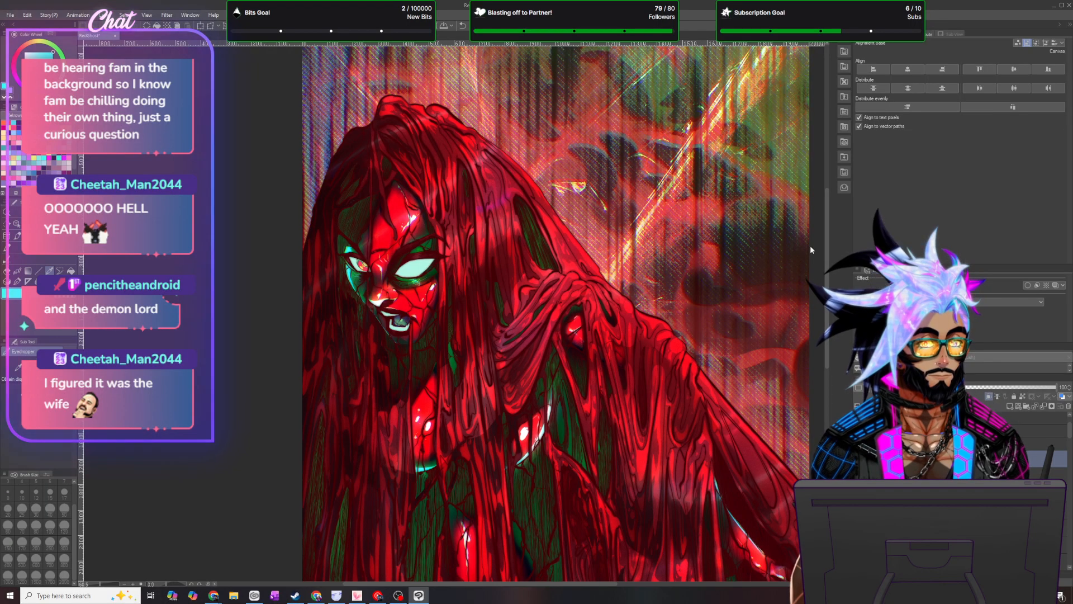
# - Lasso a thin rim-light shape from the hood's peak along the back, shoulder and arm, fill it with cyan and deselect
pyautogui.scroll(-2, 671, 240)
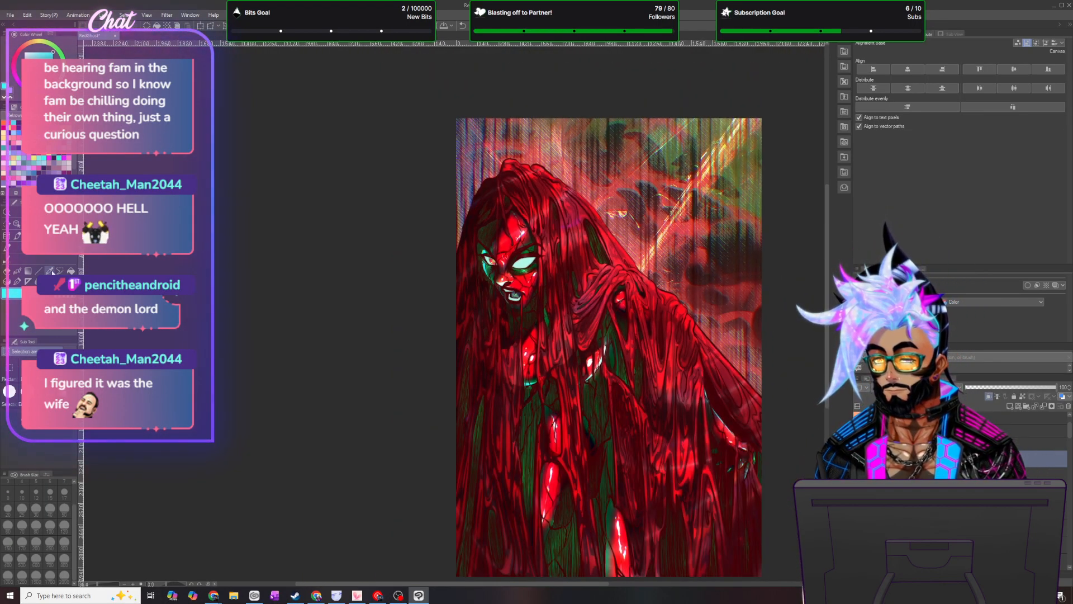
pyautogui.click(60, 272)
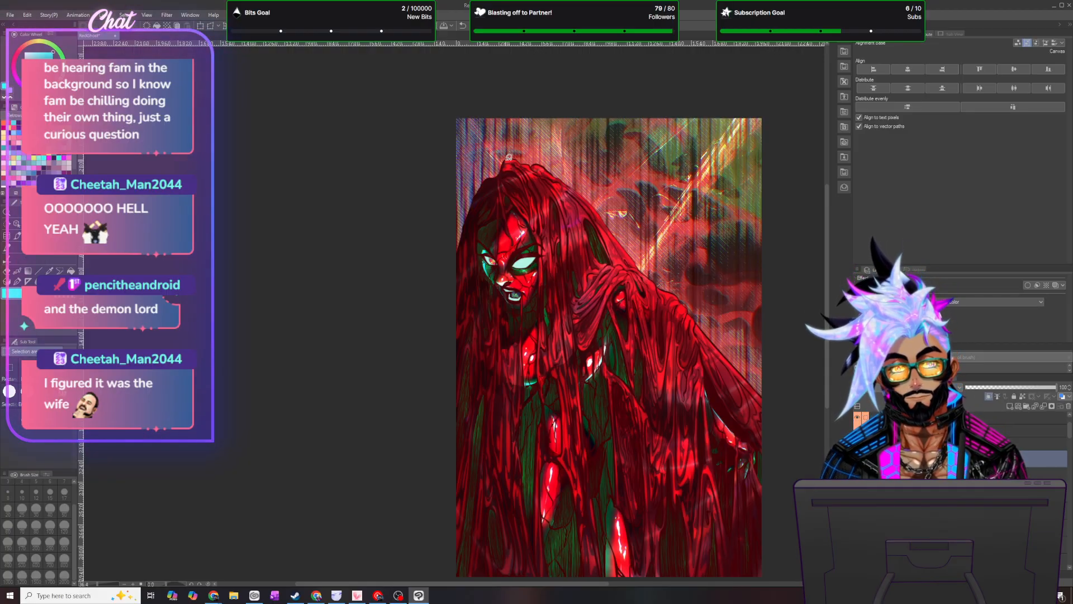
pyautogui.moveTo(518, 156); pyautogui.dragTo(524, 163)
pyautogui.moveTo(516, 158); pyautogui.dragTo(397, 246)
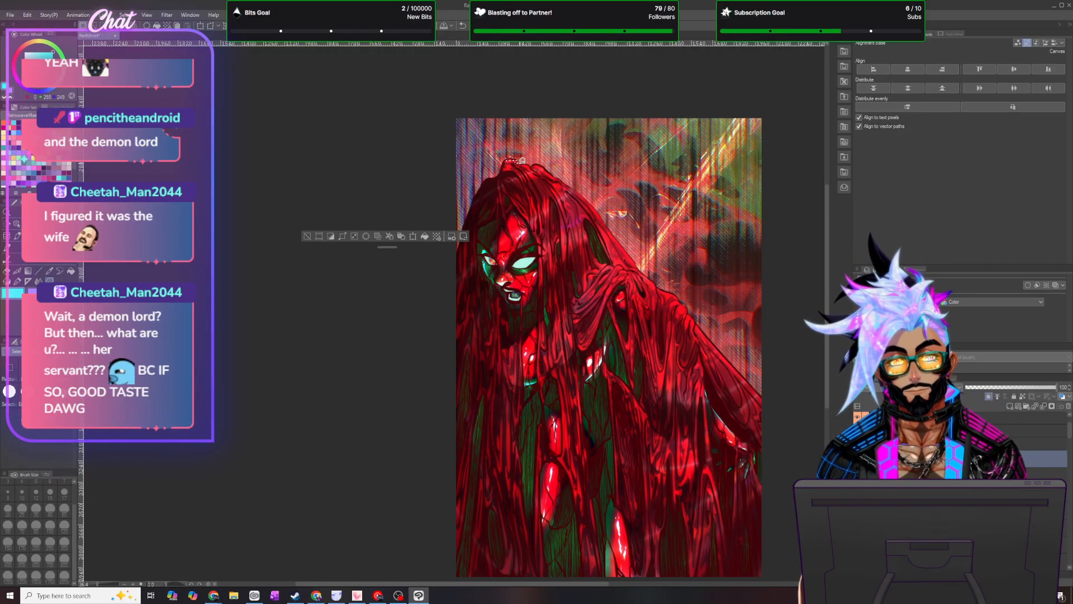
pyautogui.moveTo(521, 161)
pyautogui.mouseDown()
pyautogui.moveTo(545, 162)
pyautogui.moveTo(534, 166)
pyautogui.moveTo(558, 177)
pyautogui.moveTo(558, 161)
pyautogui.moveTo(606, 220)
pyautogui.moveTo(573, 178)
pyautogui.moveTo(608, 200)
pyautogui.moveTo(598, 208)
pyautogui.moveTo(634, 263)
pyautogui.moveTo(599, 207)
pyautogui.mouseUp()
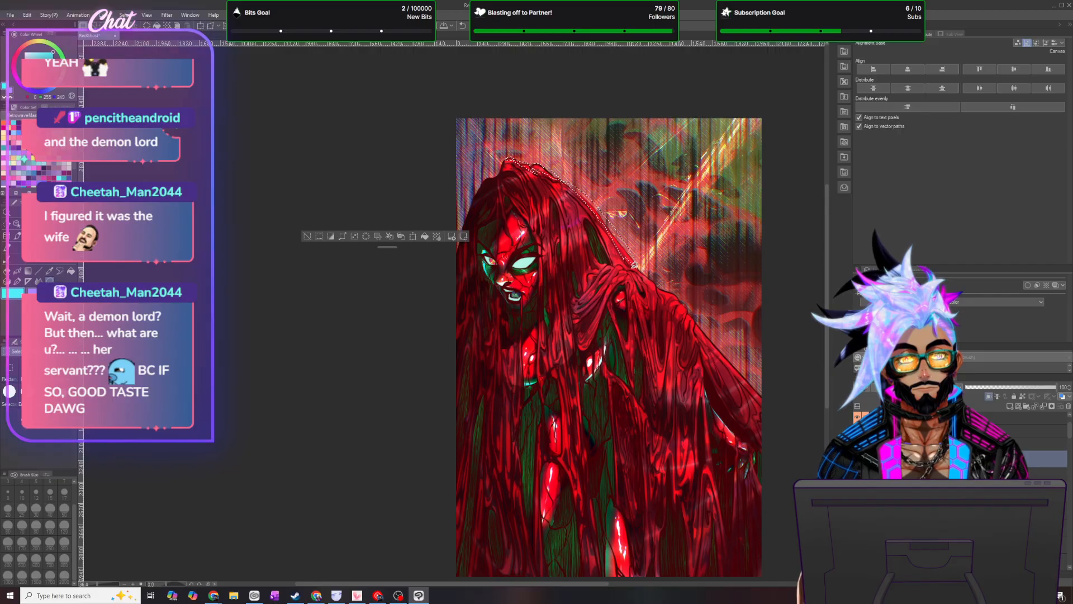
pyautogui.moveTo(653, 283); pyautogui.dragTo(632, 267)
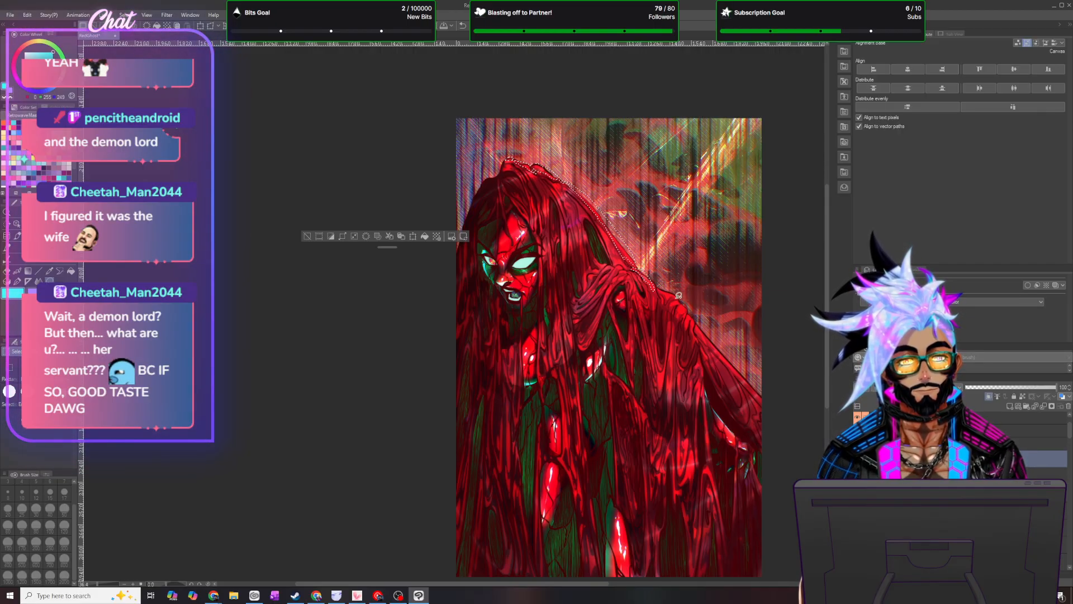
pyautogui.moveTo(671, 298)
pyautogui.mouseDown()
pyautogui.moveTo(669, 283)
pyautogui.moveTo(674, 303)
pyautogui.moveTo(689, 303)
pyautogui.moveTo(687, 323)
pyautogui.moveTo(693, 308)
pyautogui.mouseUp()
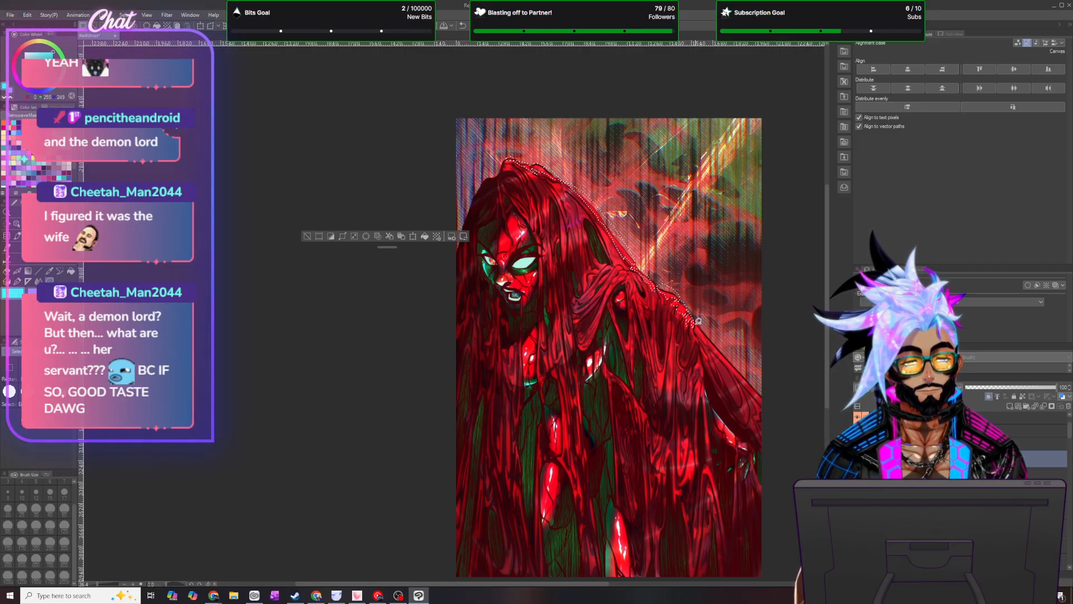
pyautogui.moveTo(744, 377)
pyautogui.mouseDown()
pyautogui.moveTo(777, 406)
pyautogui.moveTo(766, 376)
pyautogui.moveTo(695, 315)
pyautogui.mouseUp()
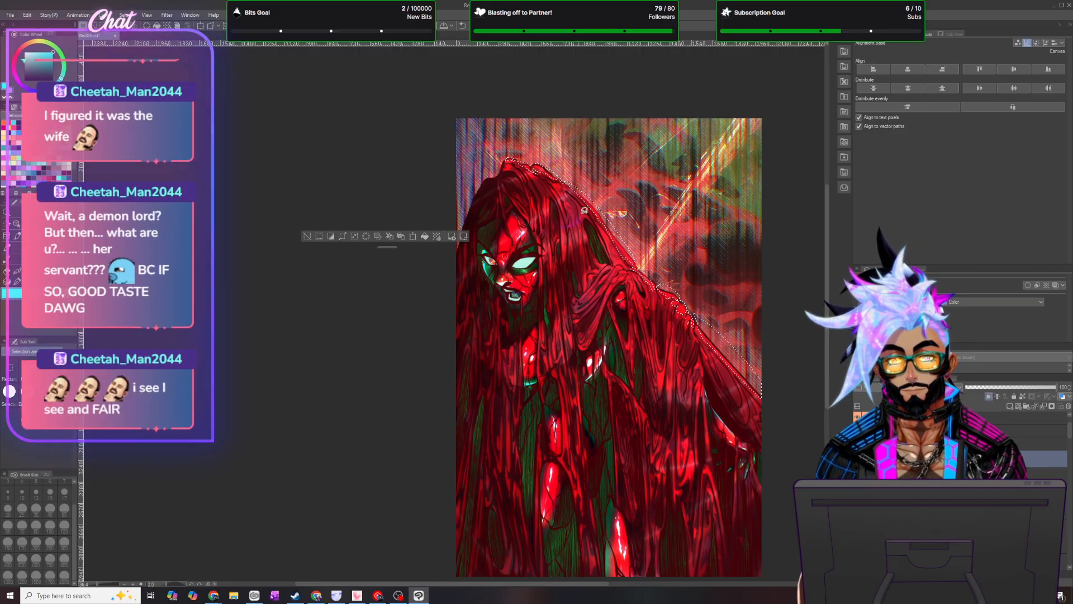
pyautogui.click(425, 236)
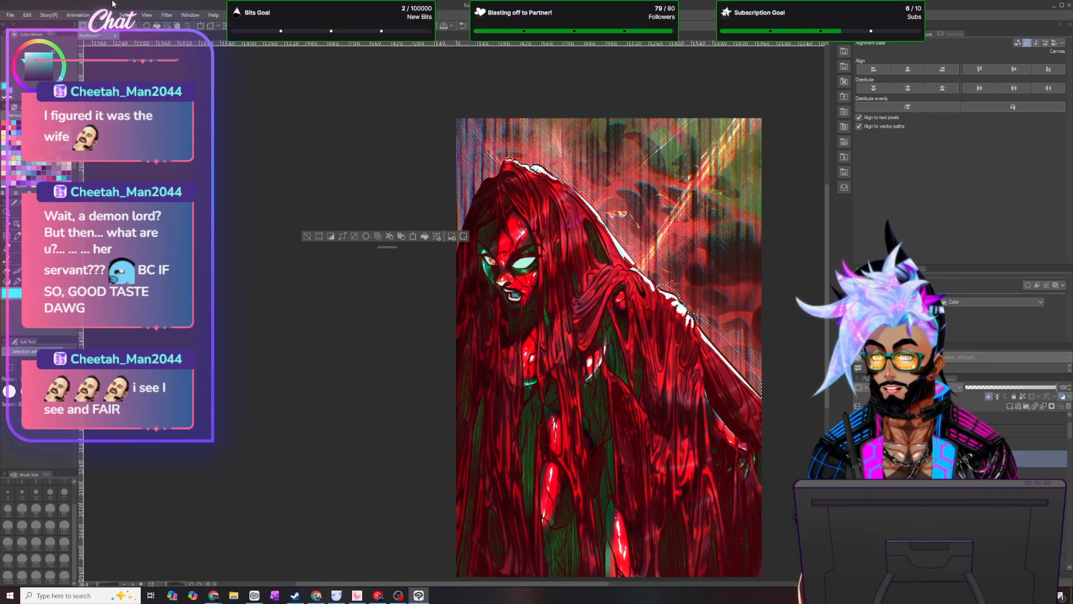
pyautogui.hotkey('ctrl', 'd')
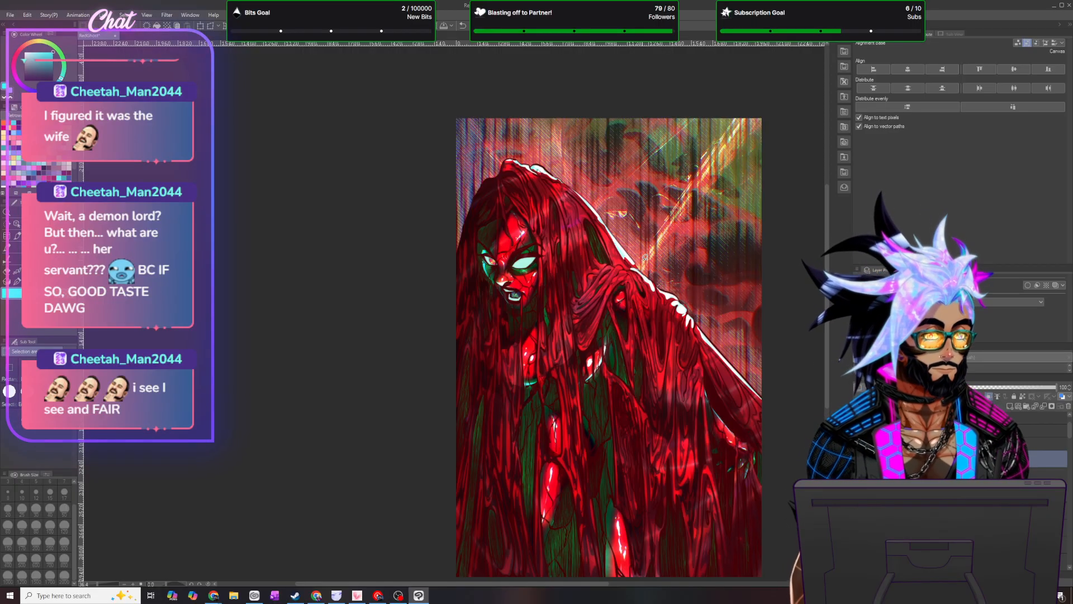
# - Switch to the pen at size 10 and refine the rim highlight along the shoulder's outer edge
pyautogui.scroll(1, 631, 205)
pyautogui.scroll(2, 632, 204)
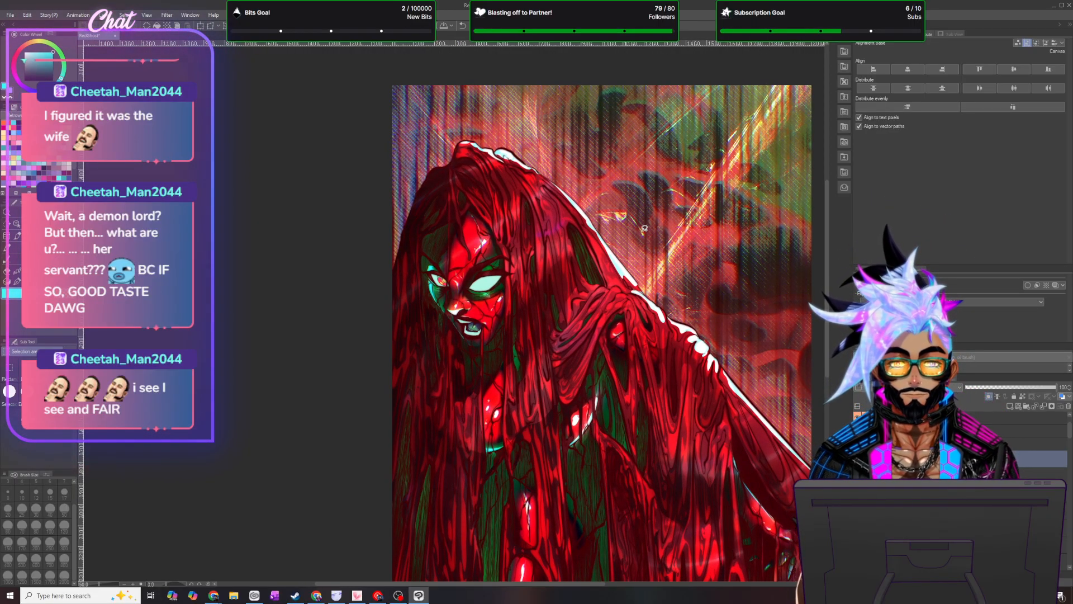
pyautogui.scroll(1, 639, 224)
pyautogui.press('p')
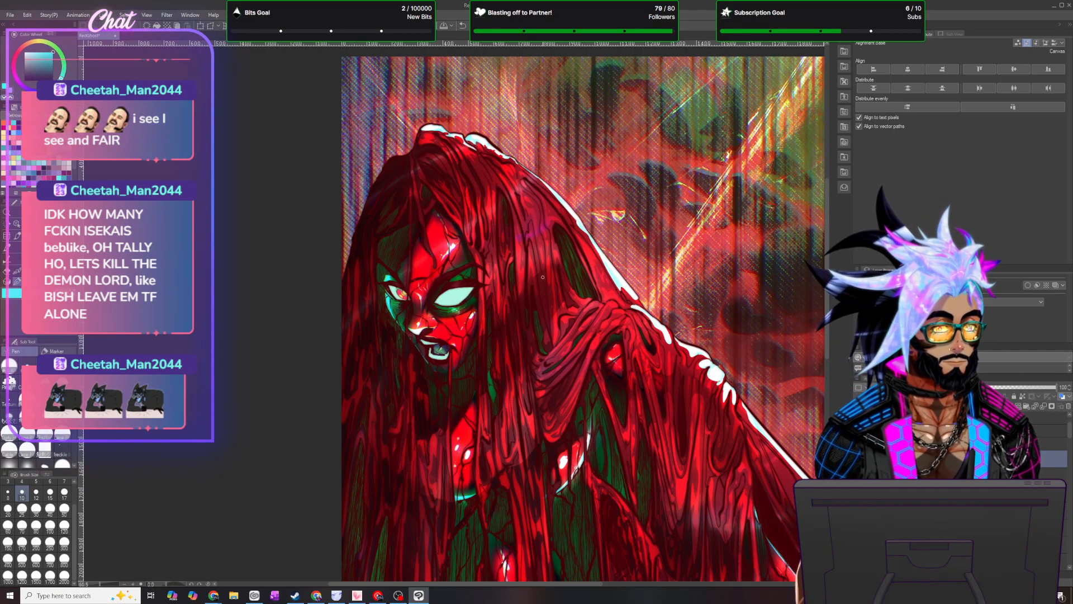
pyautogui.scroll(-3, 542, 277)
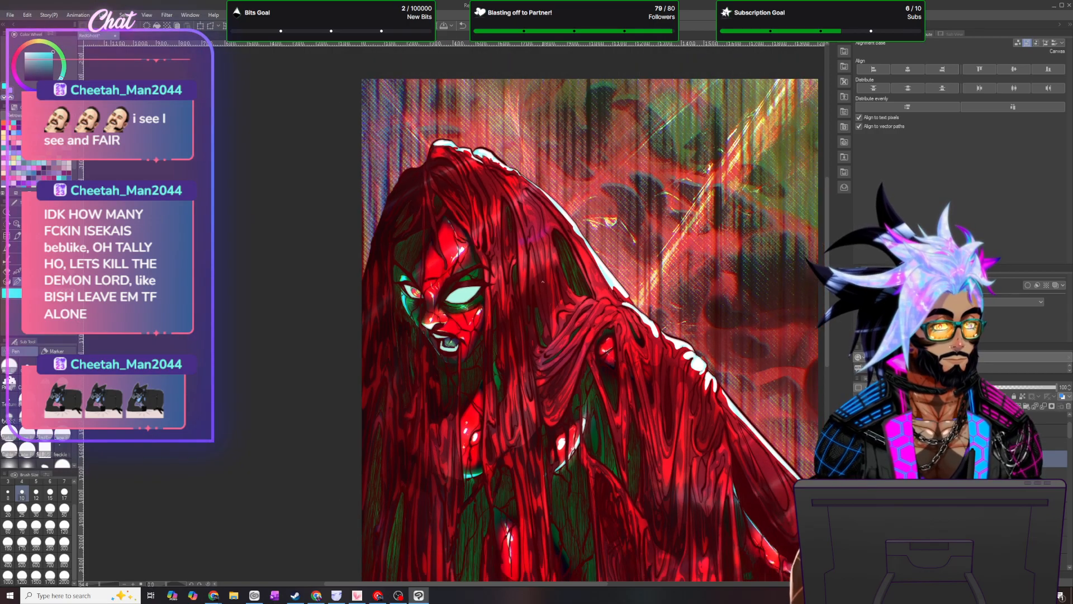
pyautogui.scroll(2, 615, 358)
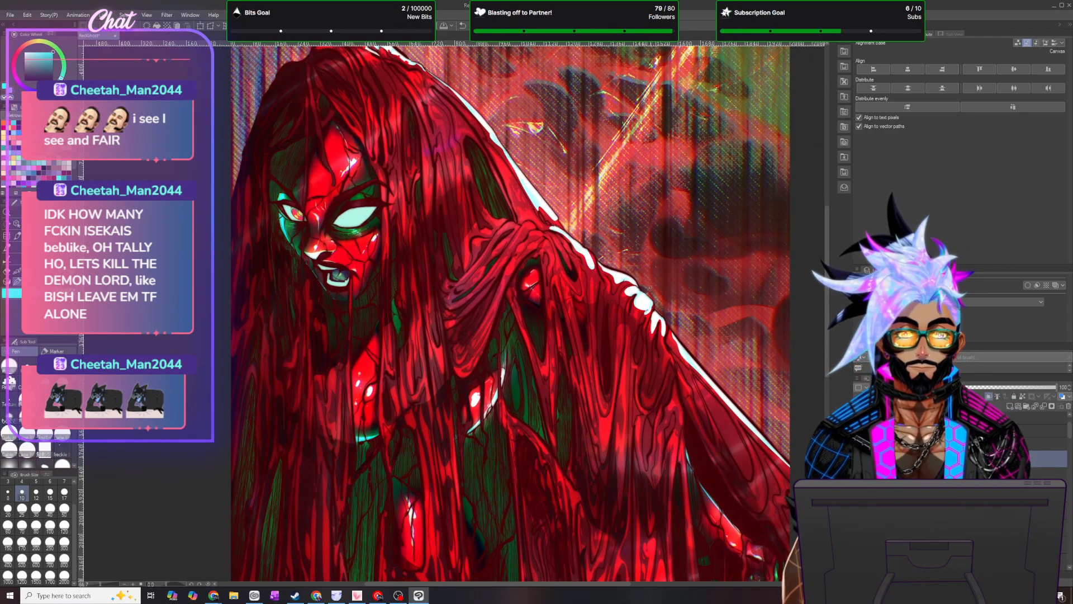
pyautogui.scroll(1, 653, 307)
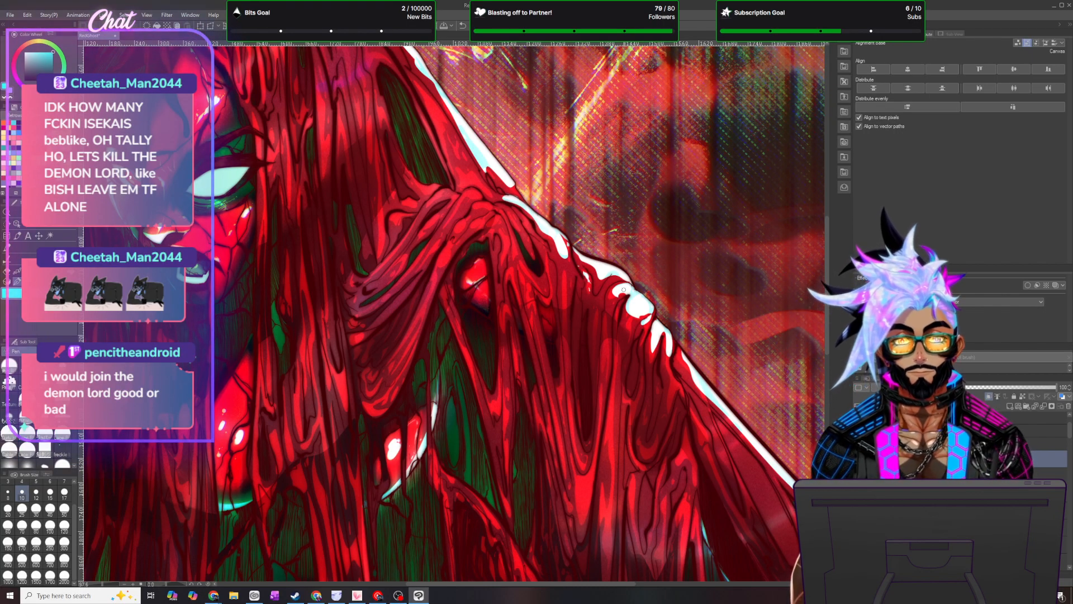
pyautogui.scroll(-6, 618, 253)
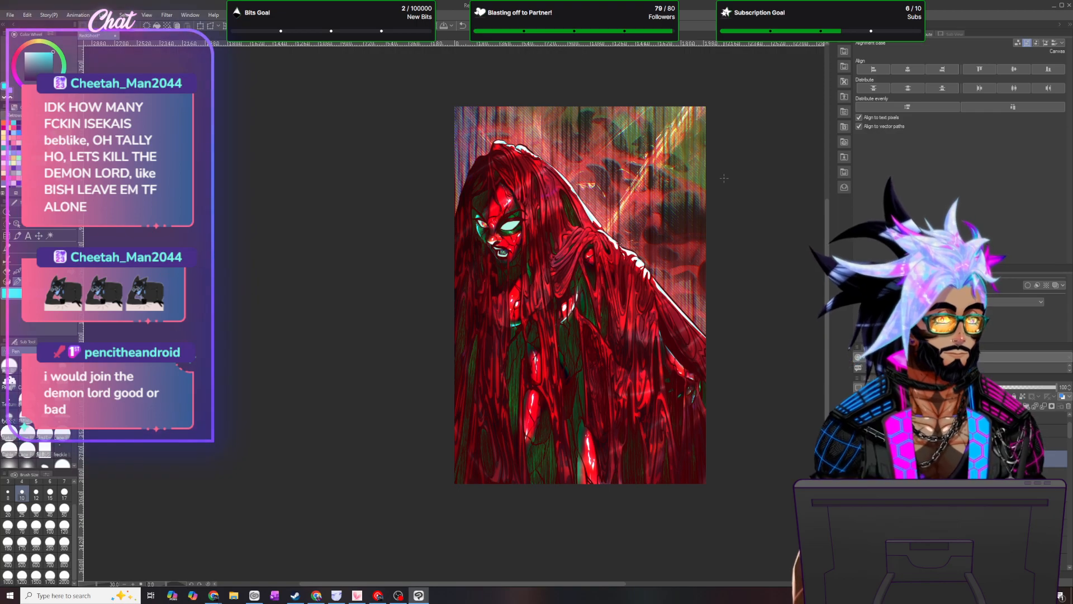
# - Draw thin dripping highlights running from the rim light down the back of the hood
pyautogui.scroll(3, 723, 178)
pyautogui.scroll(2, 615, 156)
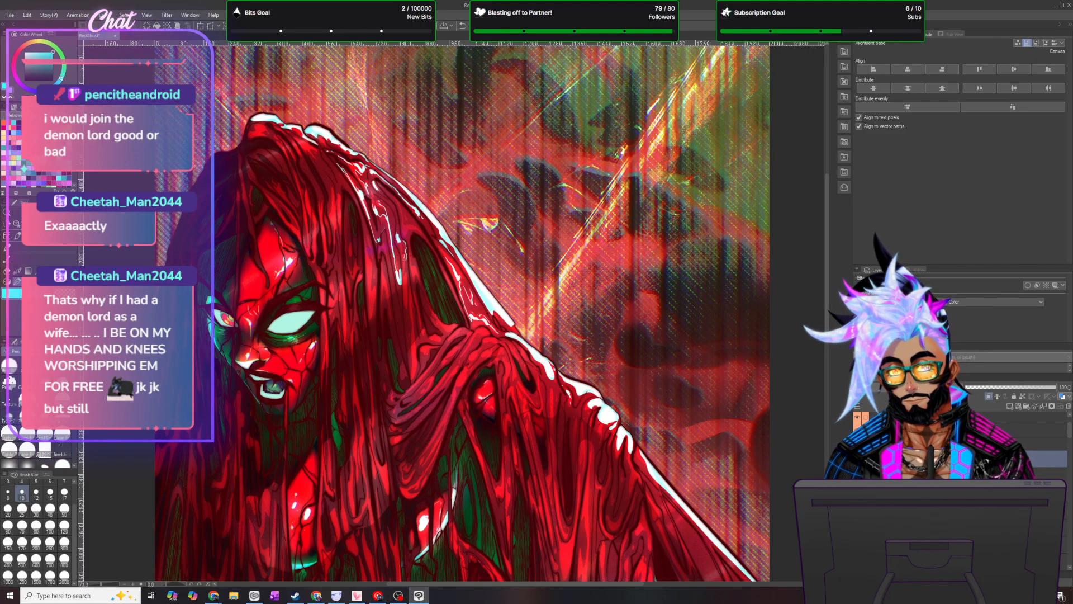
pyautogui.moveTo(405, 275); pyautogui.dragTo(407, 308)
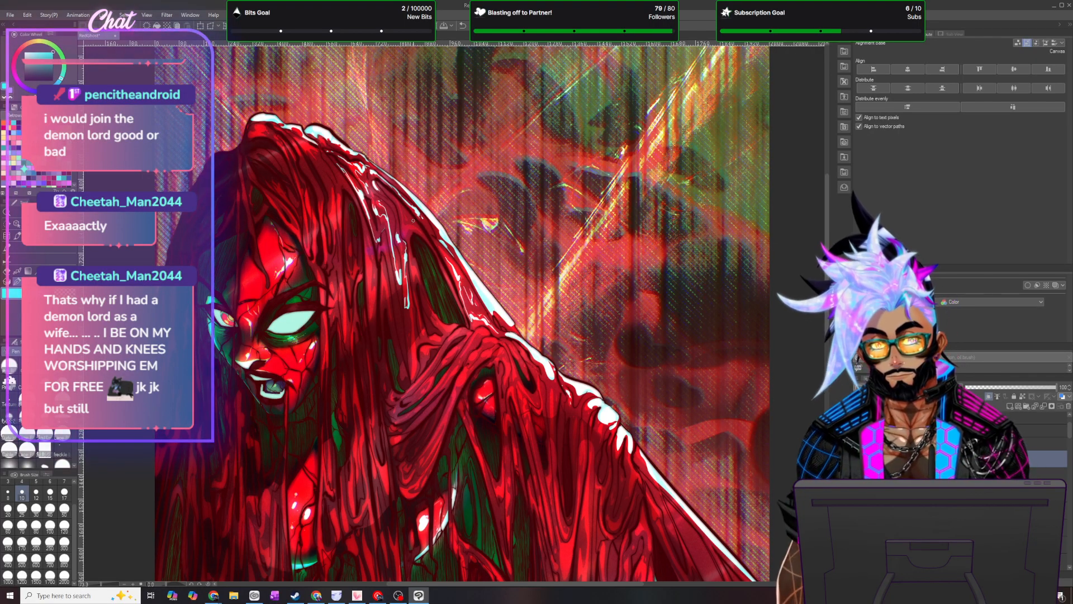
pyautogui.scroll(-5, 413, 246)
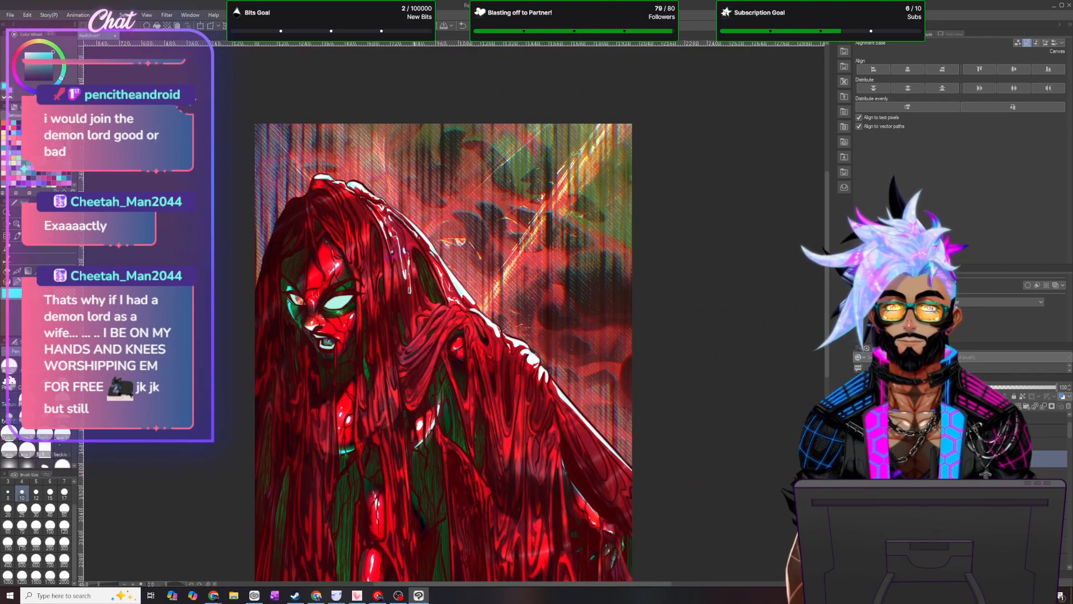
pyautogui.scroll(3, 413, 246)
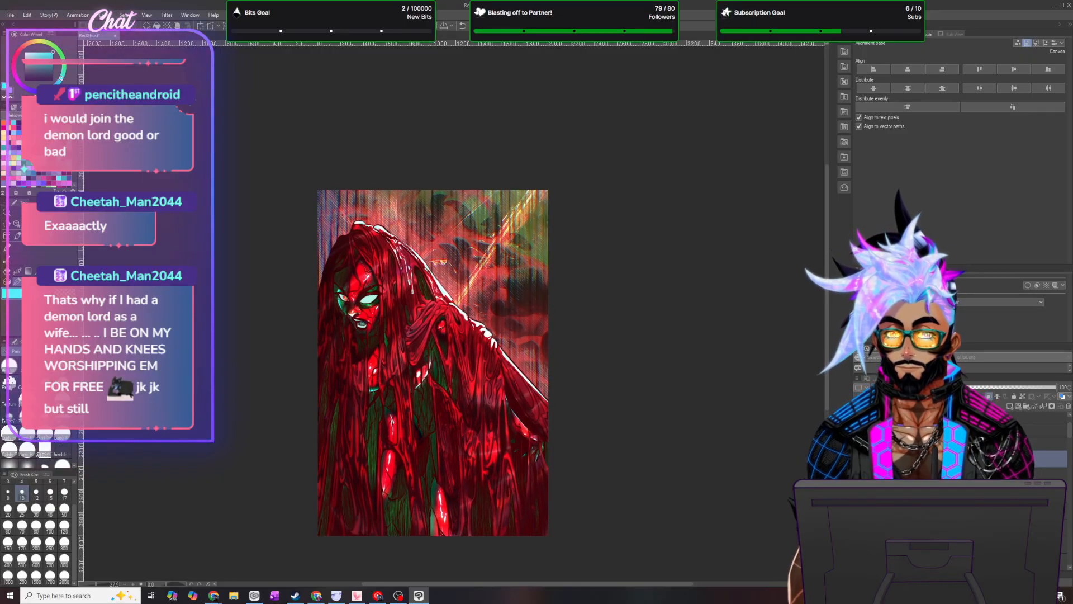
# - Draw glowing highlights along the gathered shoulder folds and save the illustration
pyautogui.scroll(2, 413, 246)
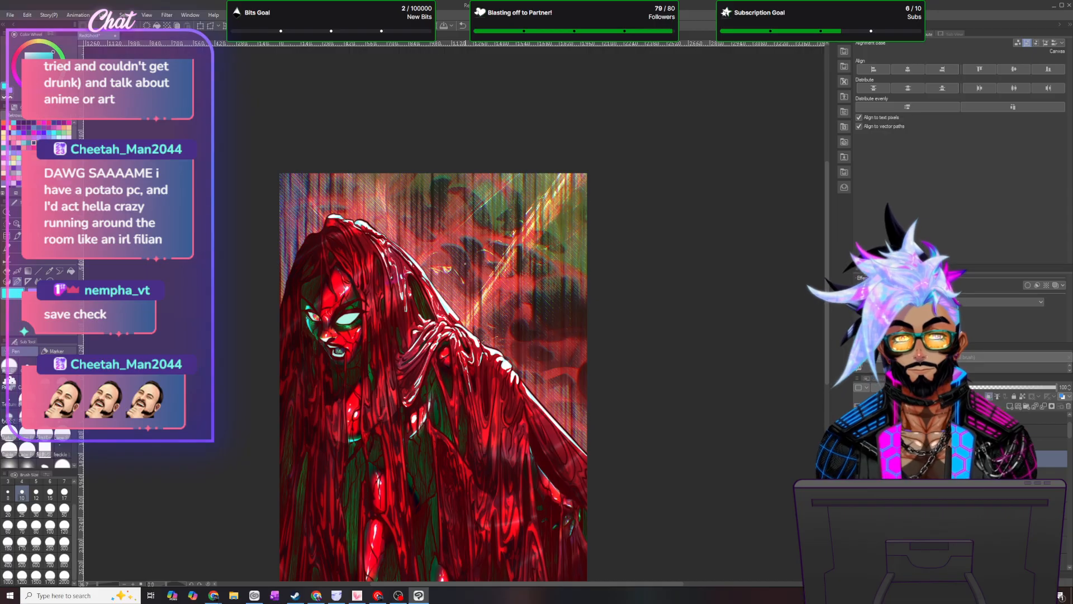
pyautogui.scroll(-3, 466, 264)
pyautogui.scroll(1, 465, 265)
pyautogui.scroll(1, 477, 269)
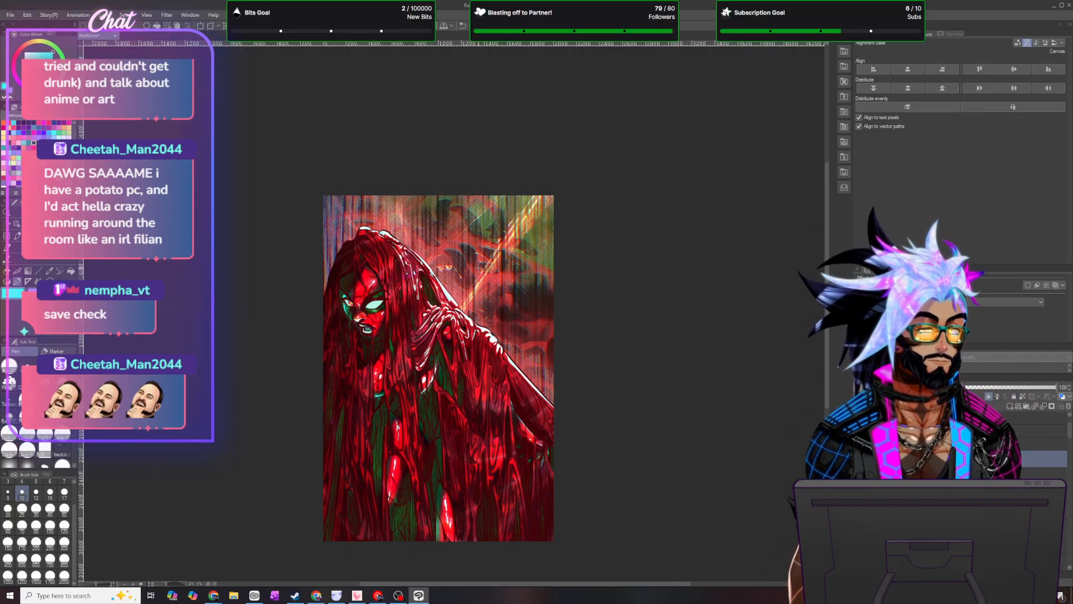
pyautogui.click(10, 15)
pyautogui.click(34, 79)
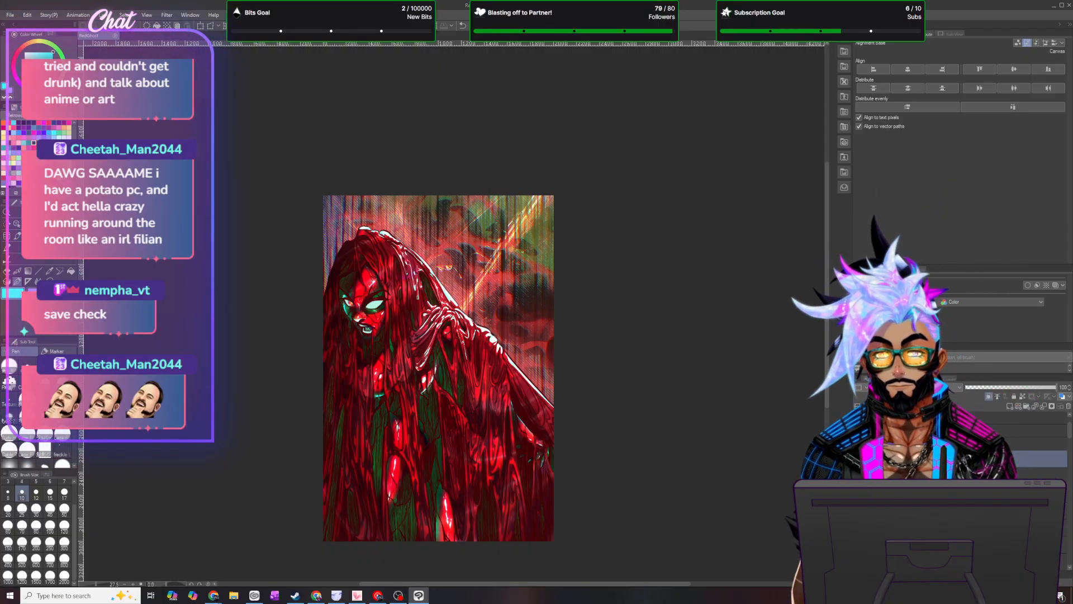
# - Draw glowing highlights and thin drips down the draped sleeve below the shoulder and across the upper arm
pyautogui.scroll(1, 500, 237)
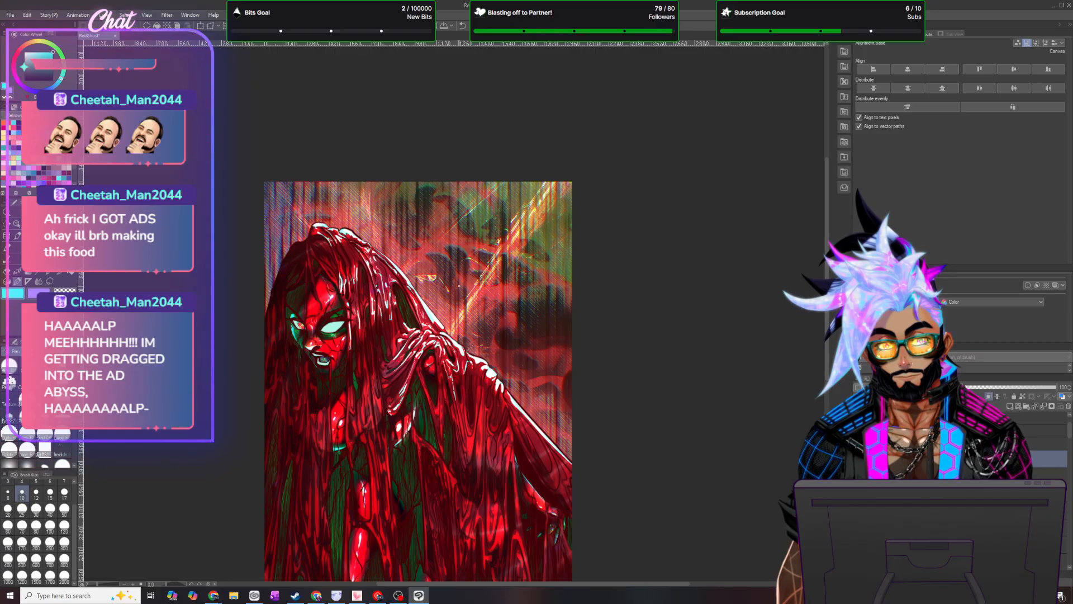
pyautogui.scroll(-7, 471, 372)
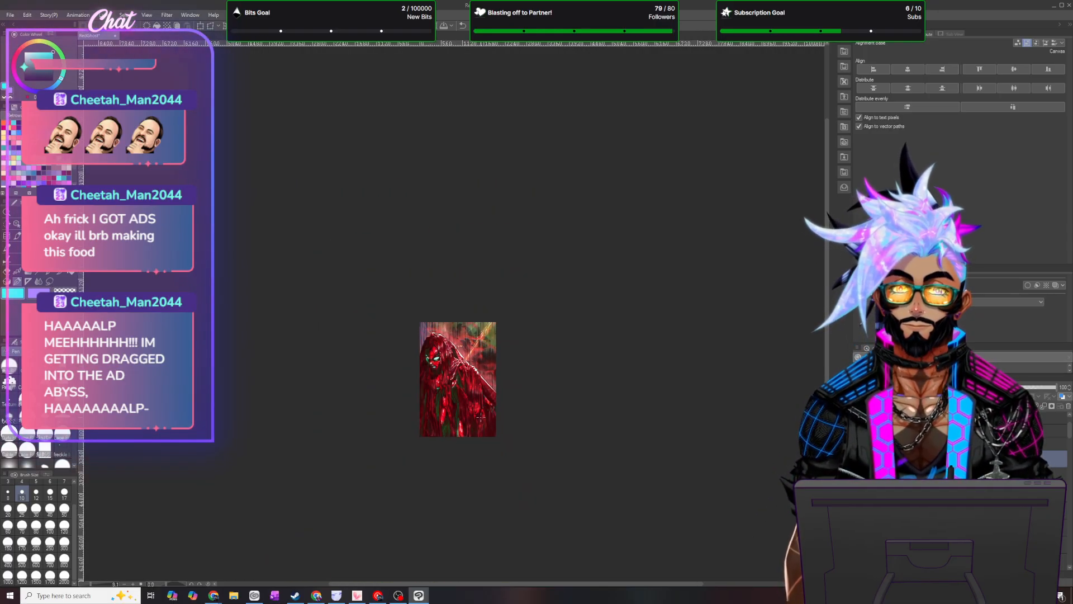
pyautogui.scroll(3, 503, 458)
pyautogui.scroll(1, 457, 368)
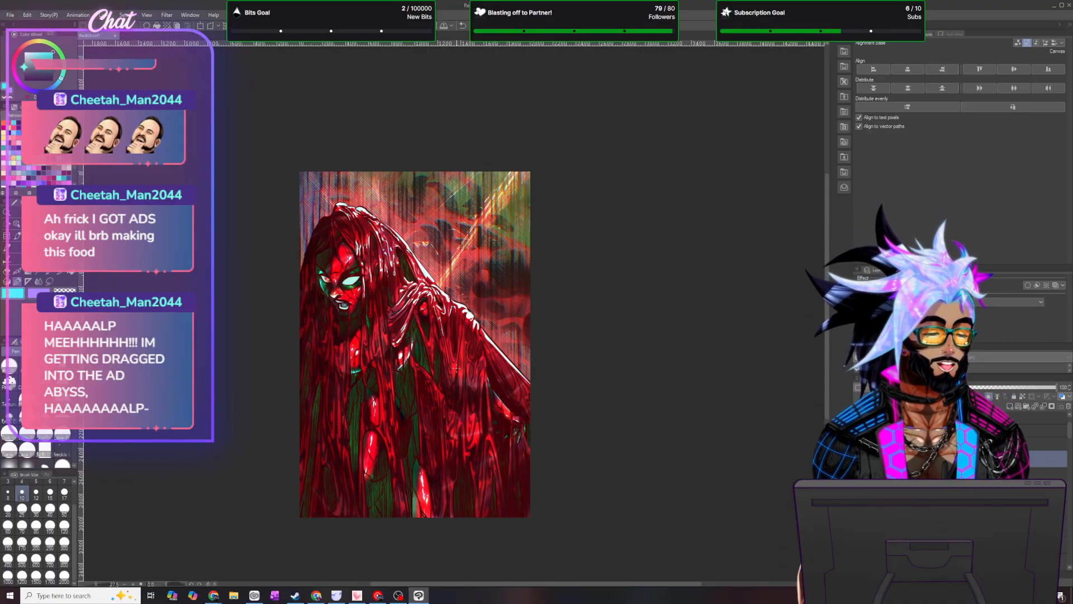
pyautogui.scroll(2, 428, 365)
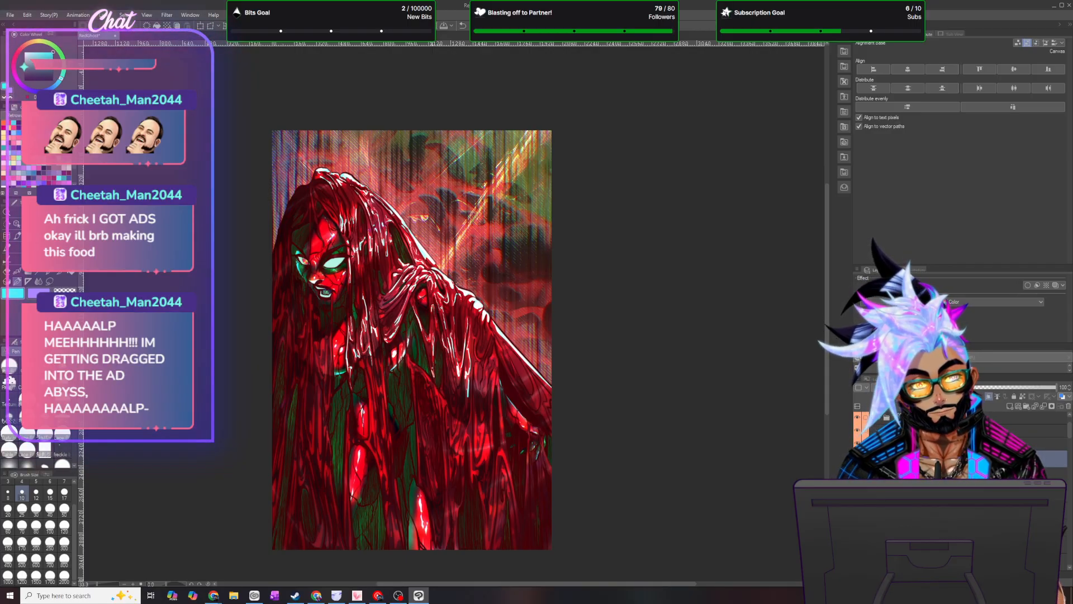
pyautogui.scroll(-1, 496, 366)
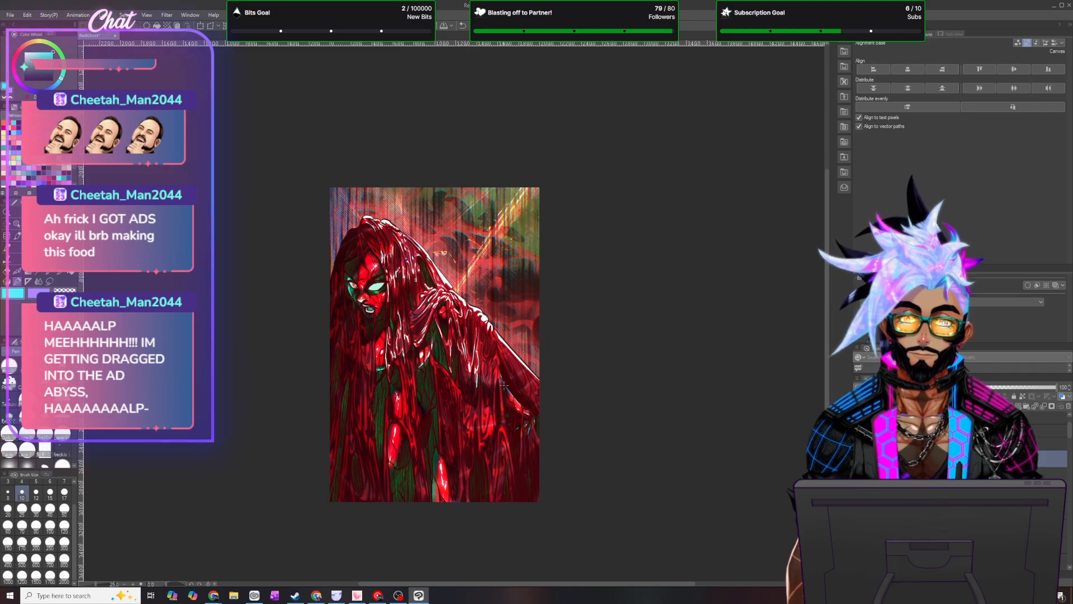
pyautogui.scroll(1, 495, 391)
pyautogui.scroll(1, 499, 394)
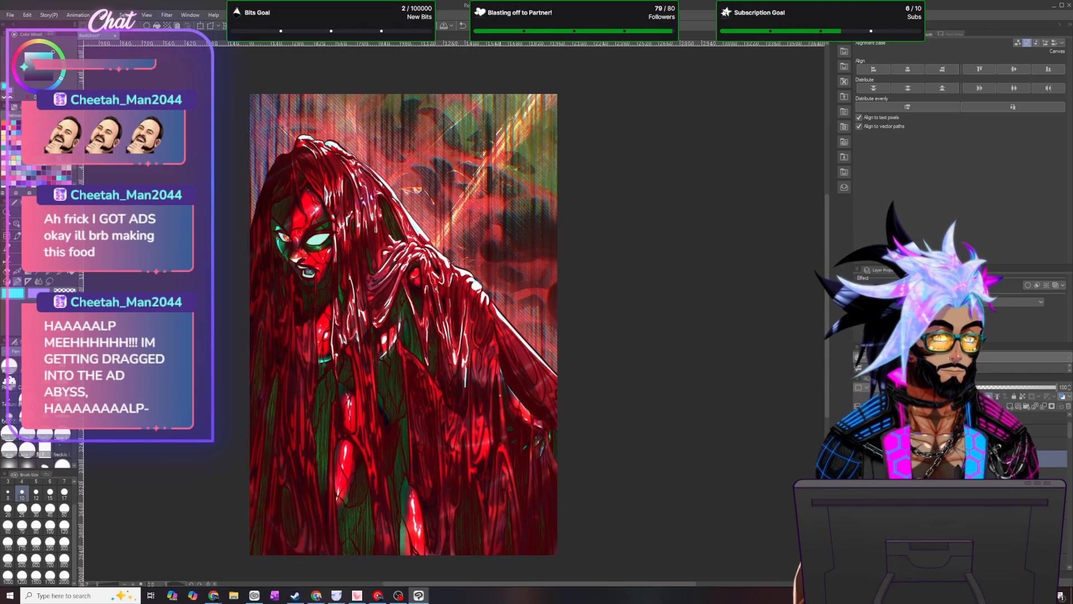
pyautogui.scroll(1, 499, 394)
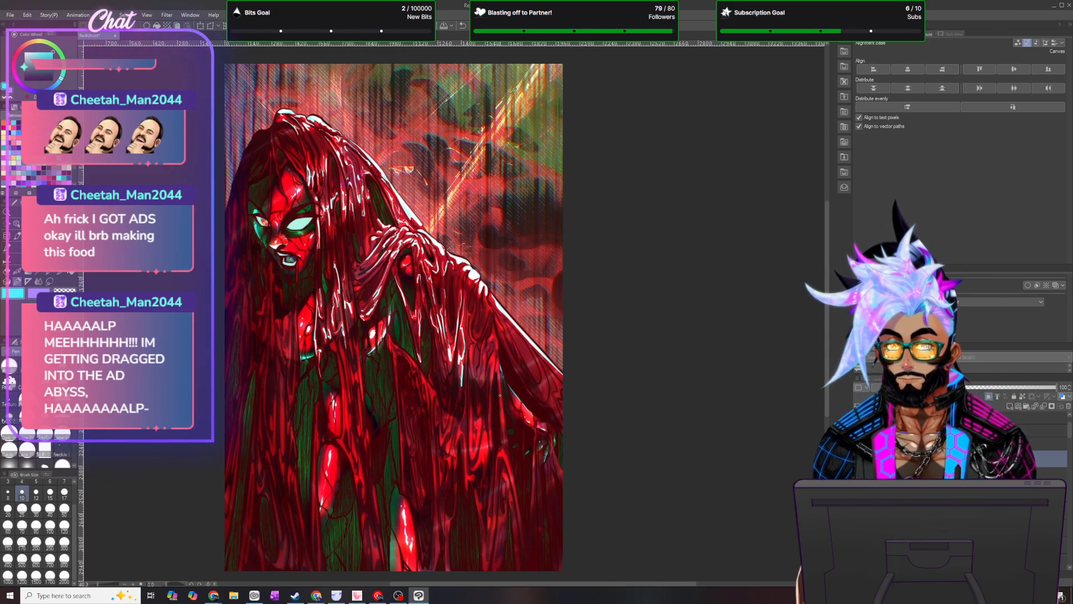
# - Switch to the blending tool at size 300 and soften the highlights on the hood's drape and the shoulder folds
pyautogui.click(41, 283)
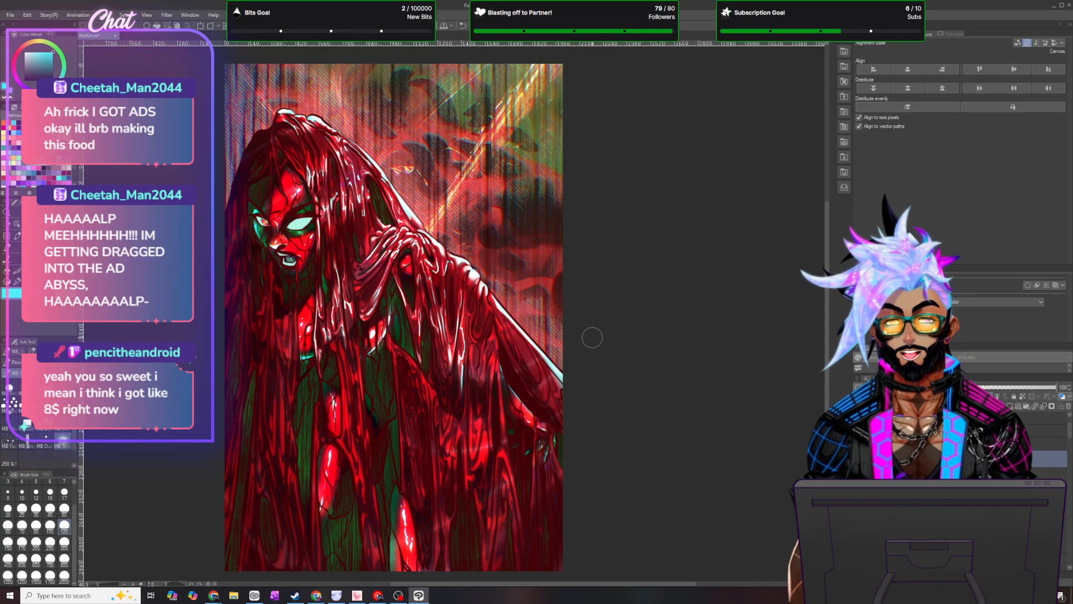
pyautogui.scroll(-1, 592, 337)
pyautogui.scroll(2, 583, 303)
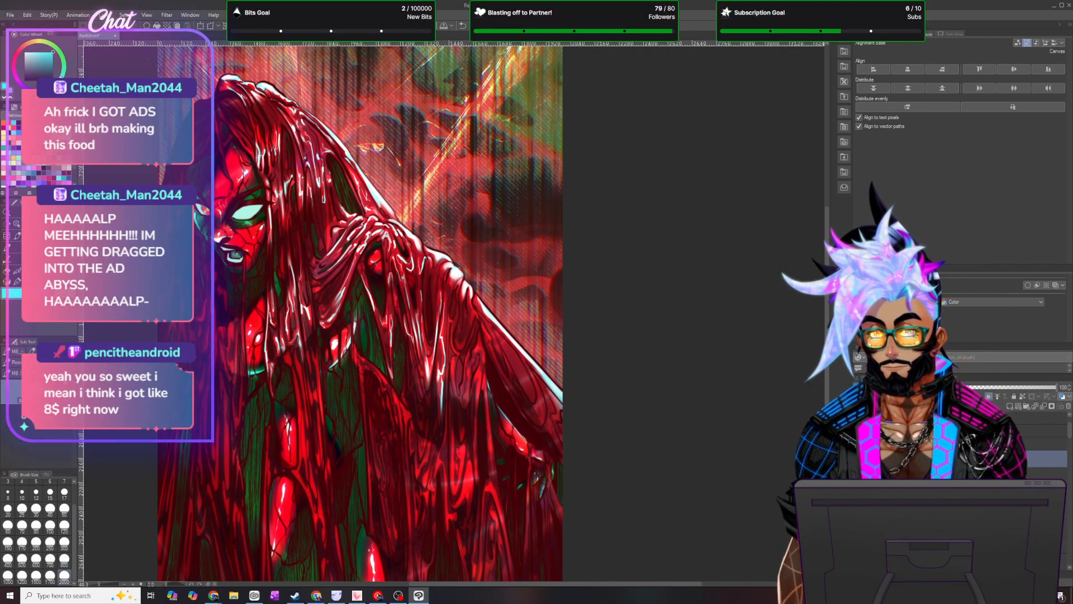
pyautogui.click(65, 542)
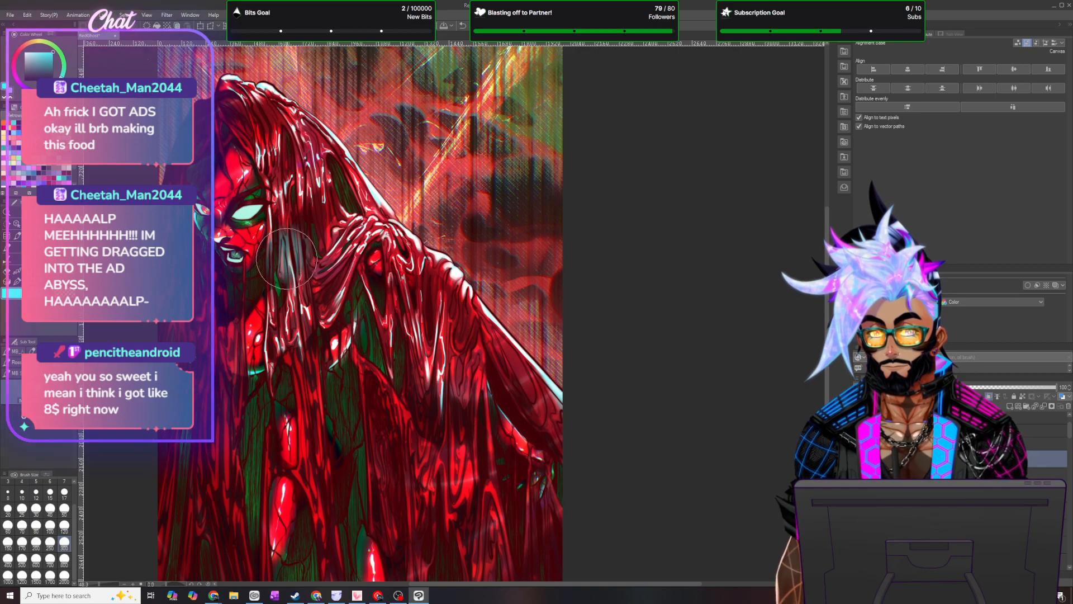
pyautogui.click(463, 26)
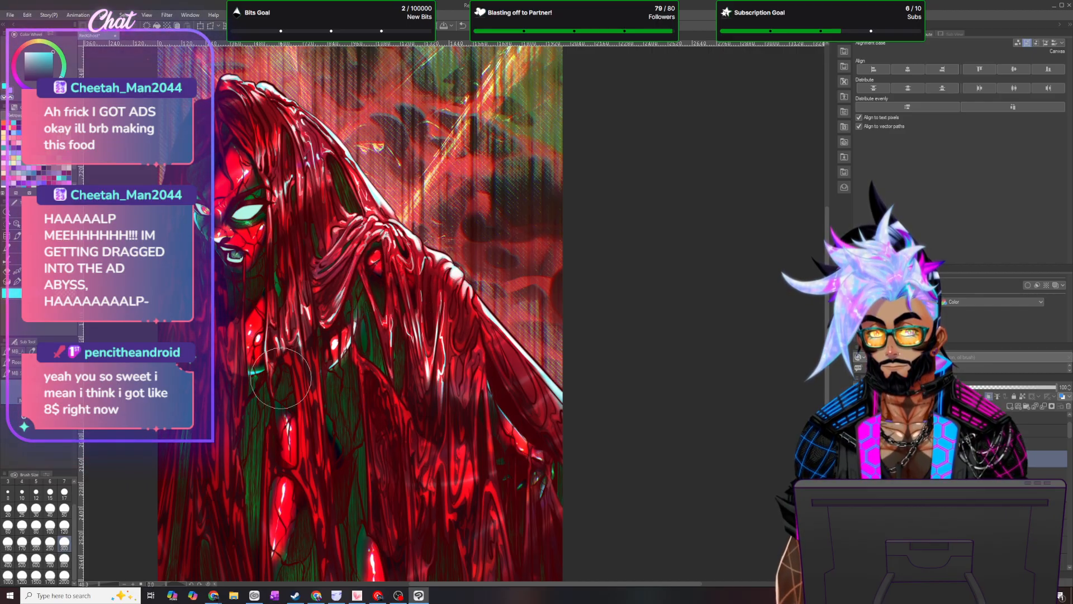
# - Switch back to the pen at size 10 and draw thin glowing drips along the forearm beneath the rim light
pyautogui.scroll(-8, 613, 429)
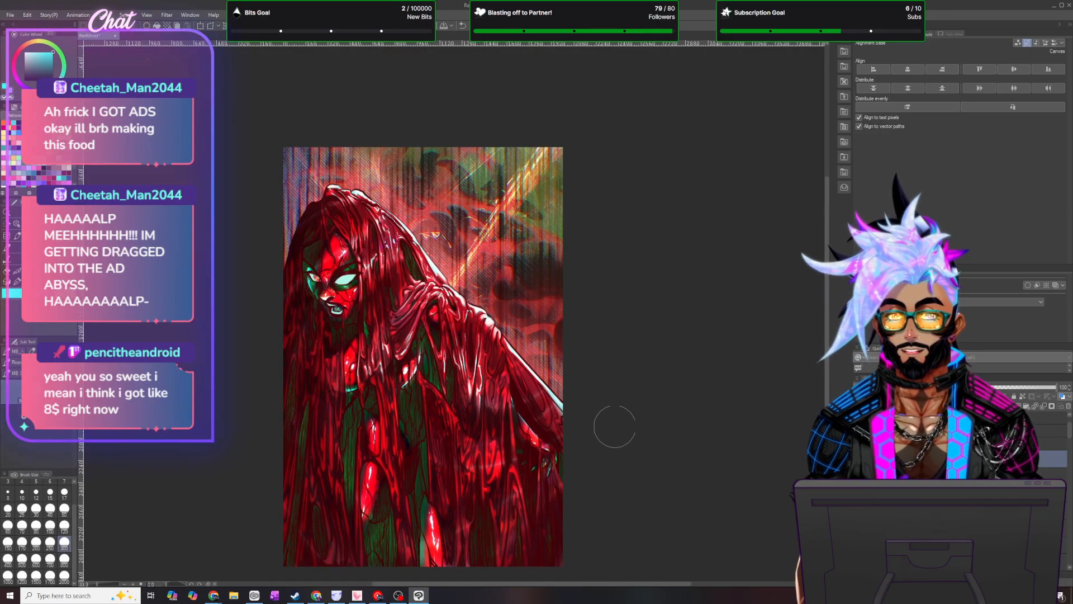
pyautogui.scroll(1, 606, 437)
pyautogui.scroll(1, 606, 438)
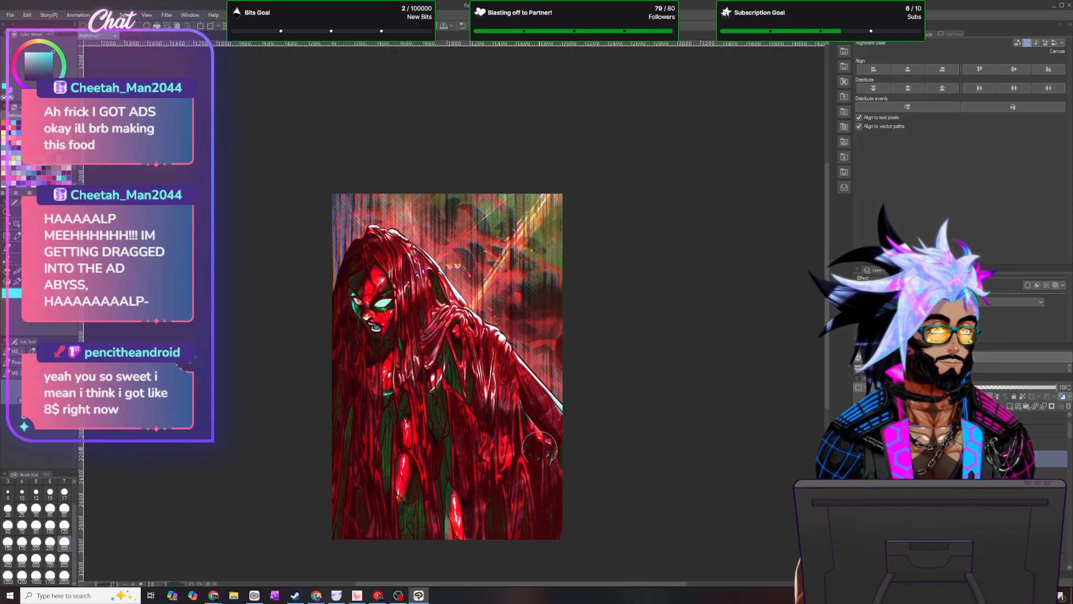
pyautogui.scroll(1, 519, 445)
pyautogui.scroll(3, 518, 445)
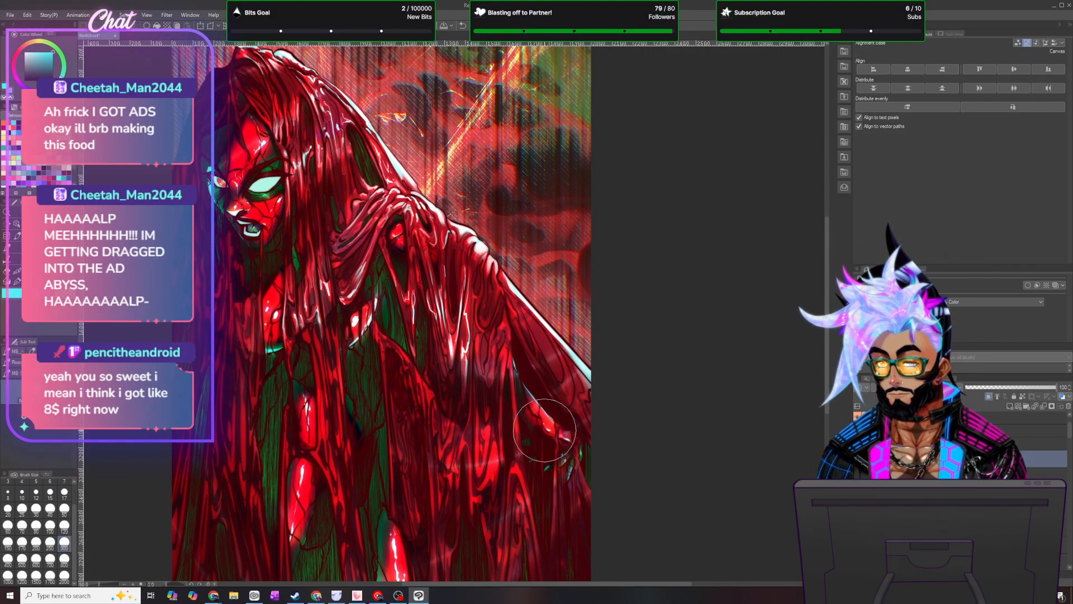
pyautogui.scroll(1, 545, 431)
pyautogui.press('p')
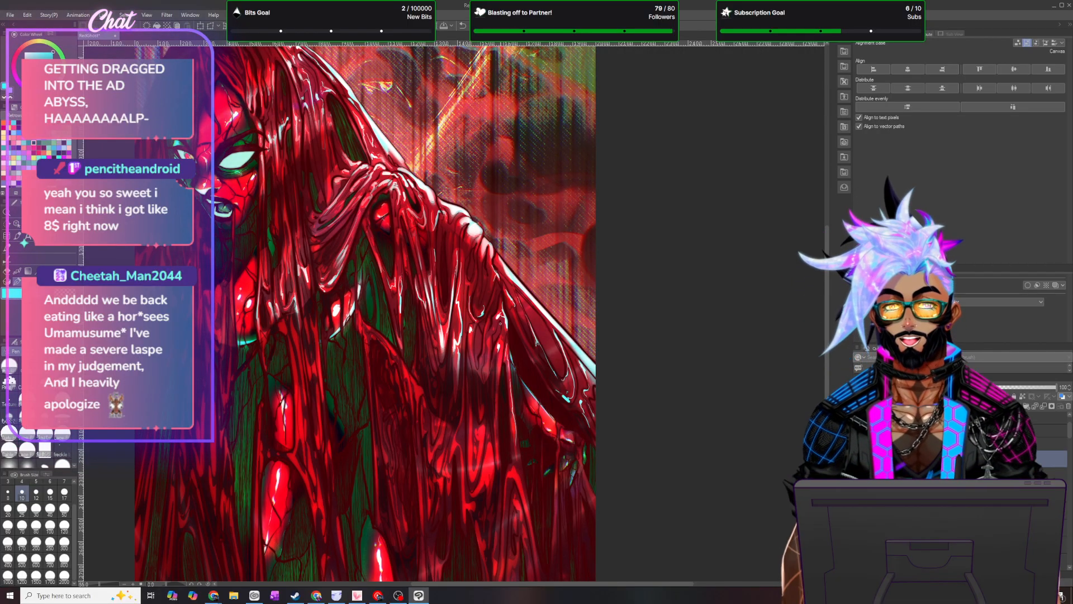
pyautogui.scroll(-5, 496, 296)
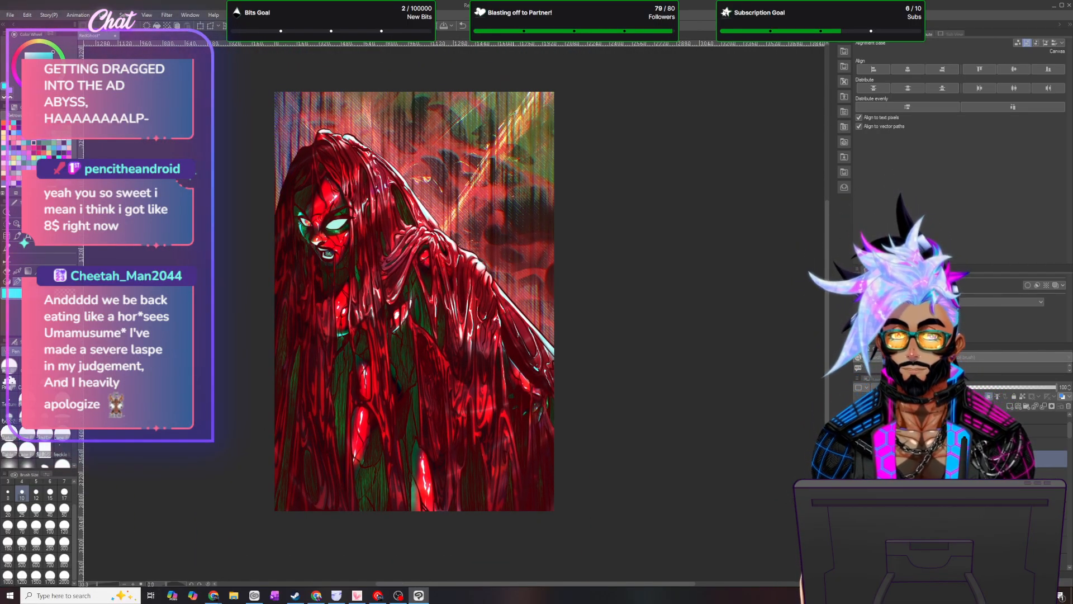
# - Add small highlights around the forearm and wrist and soften them with the blending tool at size 300
pyautogui.scroll(2, 515, 196)
pyautogui.scroll(2, 477, 197)
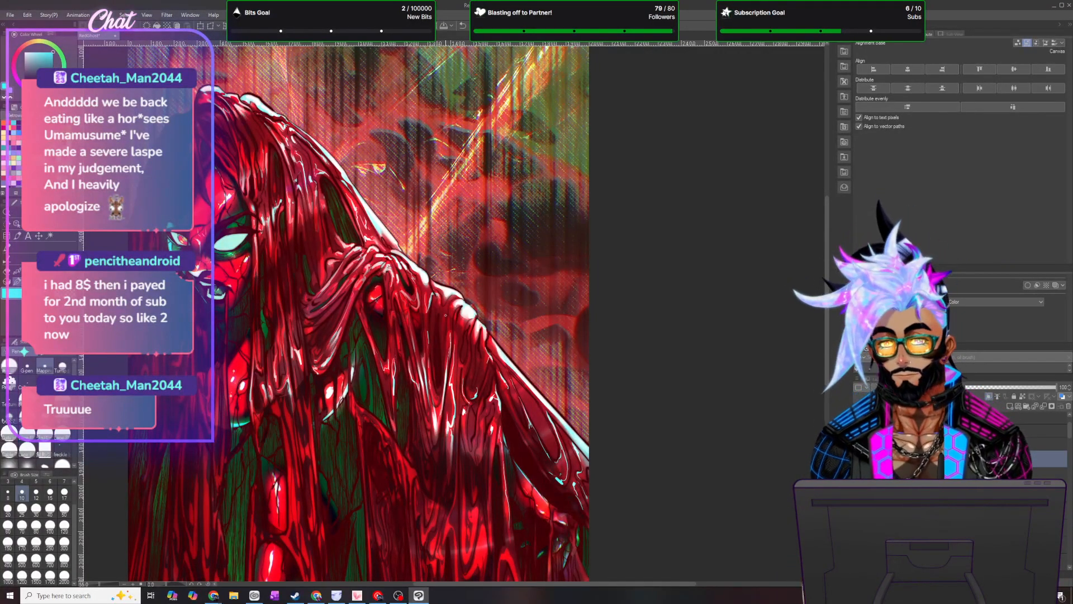
pyautogui.scroll(-5, 445, 315)
pyautogui.scroll(2, 446, 315)
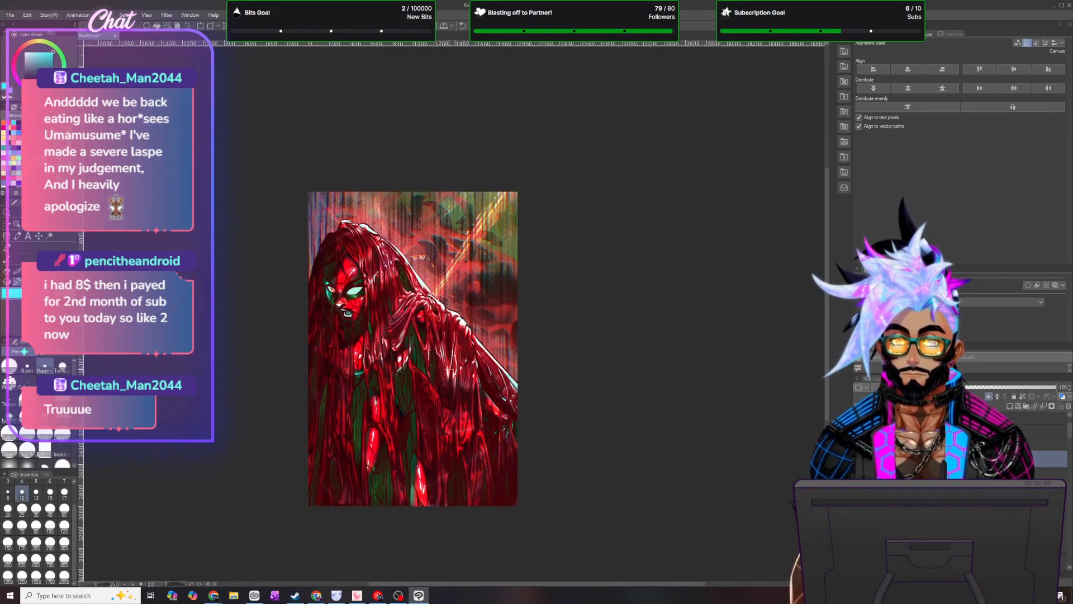
pyautogui.scroll(2, 434, 338)
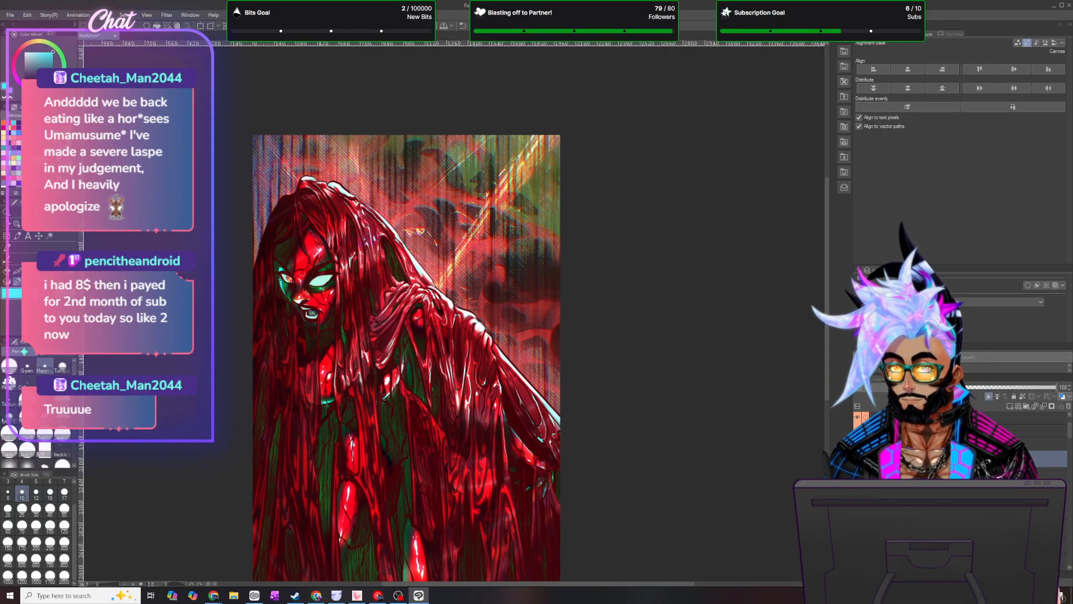
pyautogui.press('j')
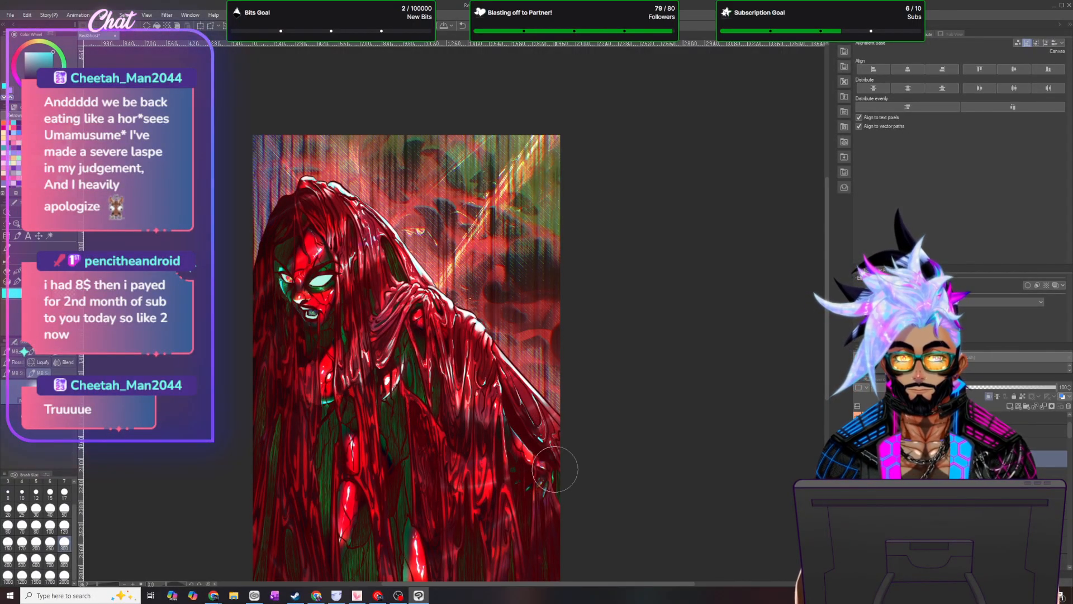
pyautogui.scroll(-4, 643, 370)
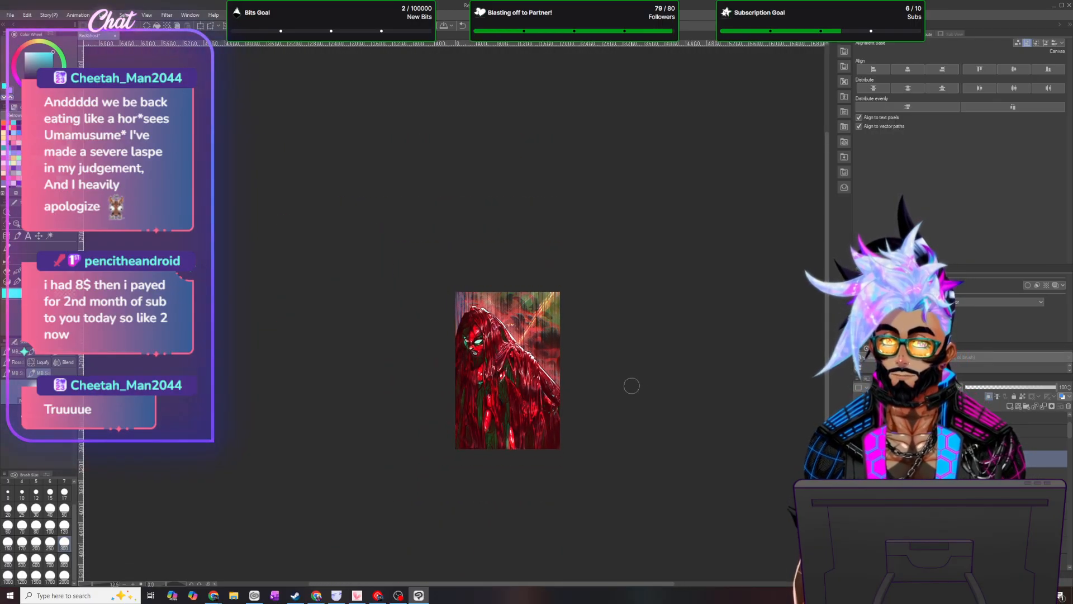
pyautogui.scroll(4, 632, 386)
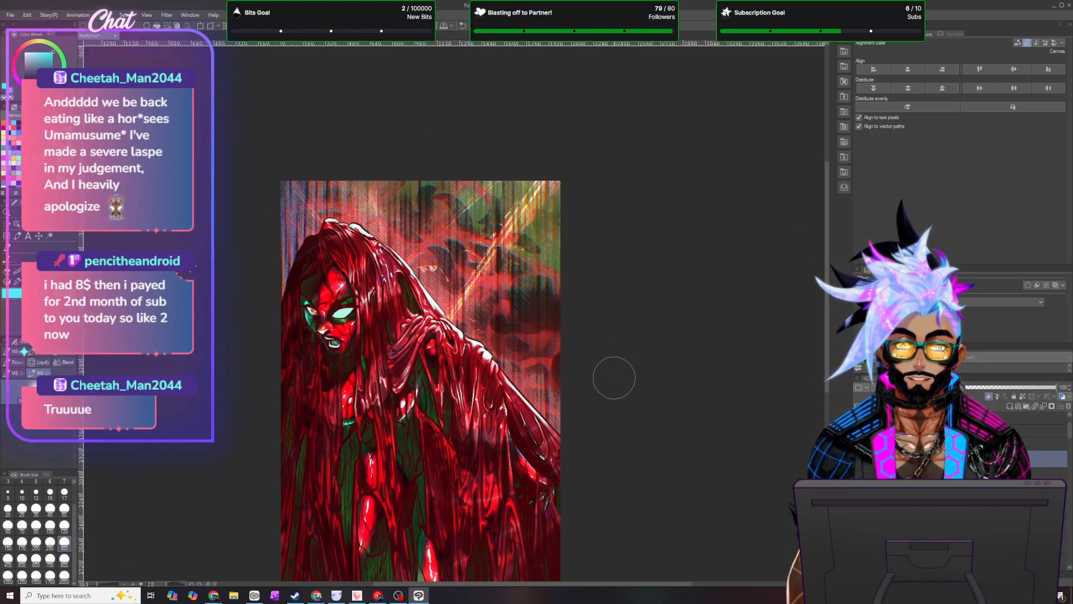
# - Set the highlight layer's opacity to 50
pyautogui.scroll(1, 614, 378)
pyautogui.click(1063, 387)
pyautogui.write('50')
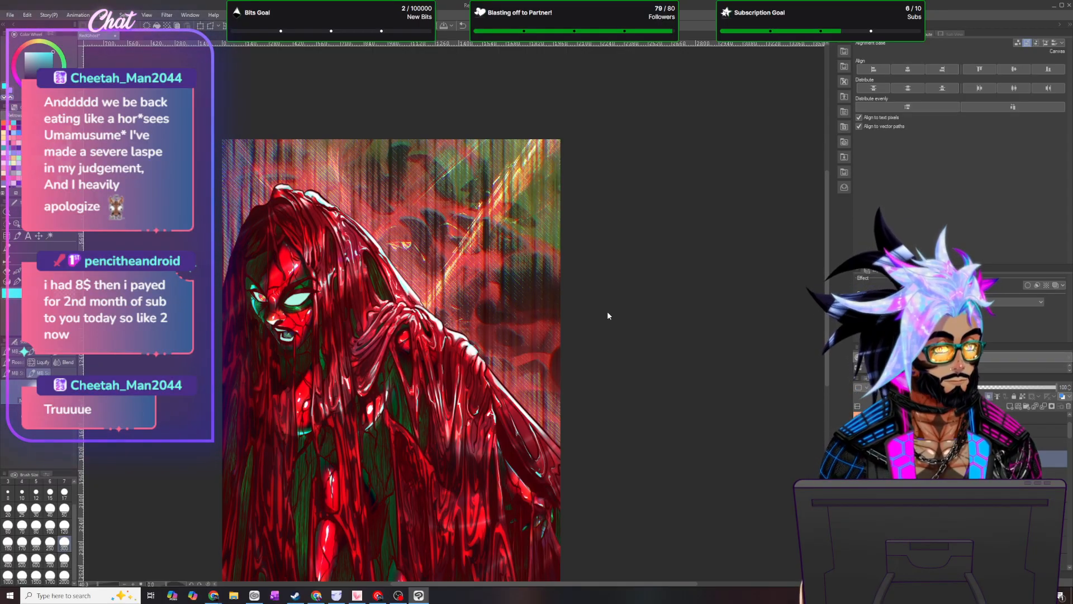
pyautogui.press('Return')
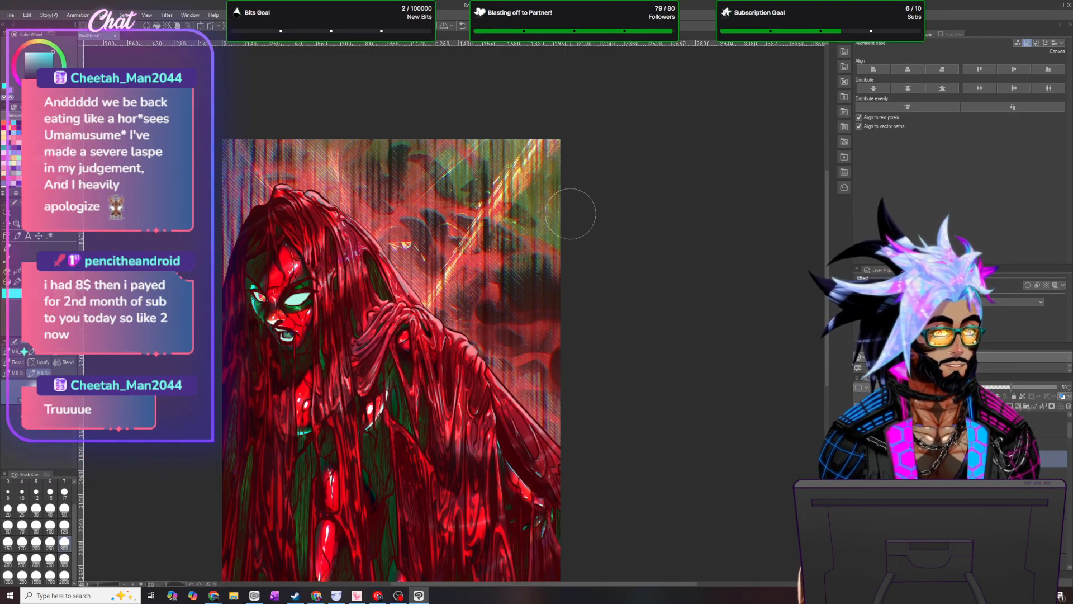
# - Duplicate the highlight layer and change the copy's blending mode to Add
pyautogui.click(104, 15)
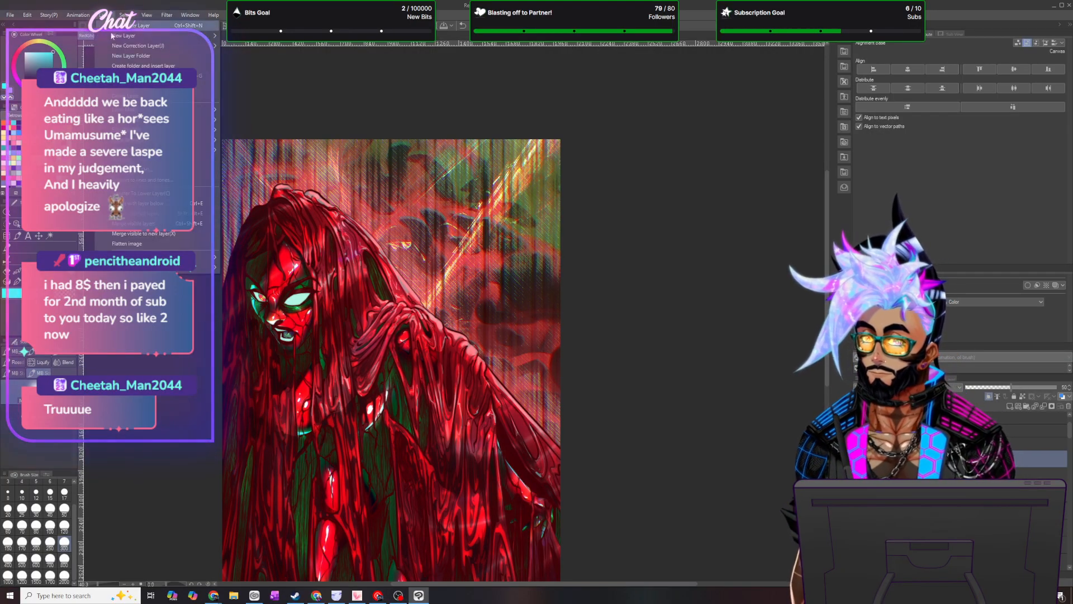
pyautogui.click(138, 86)
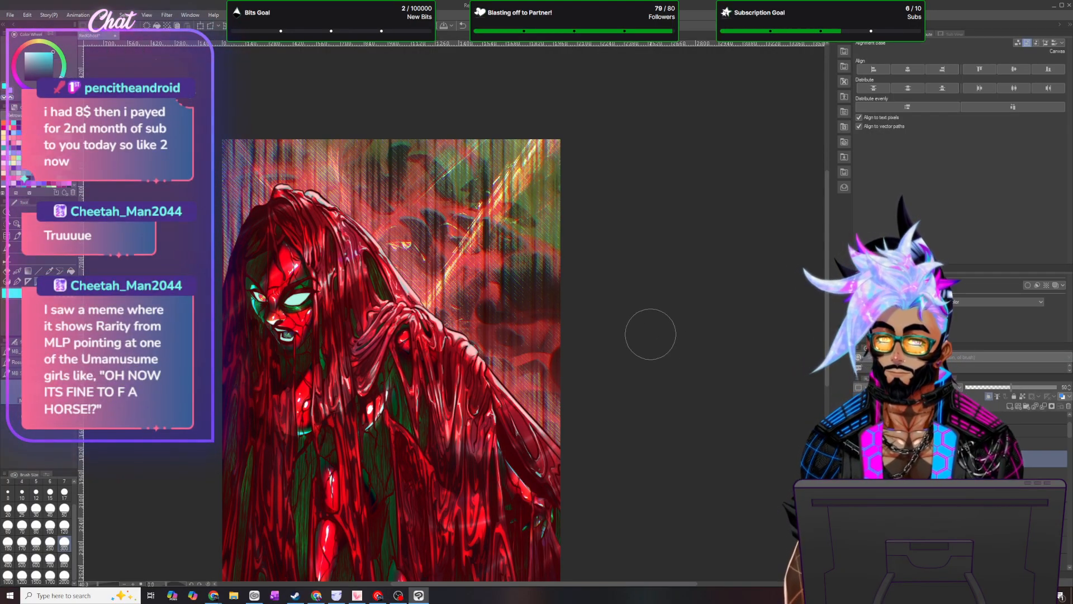
pyautogui.click(917, 387)
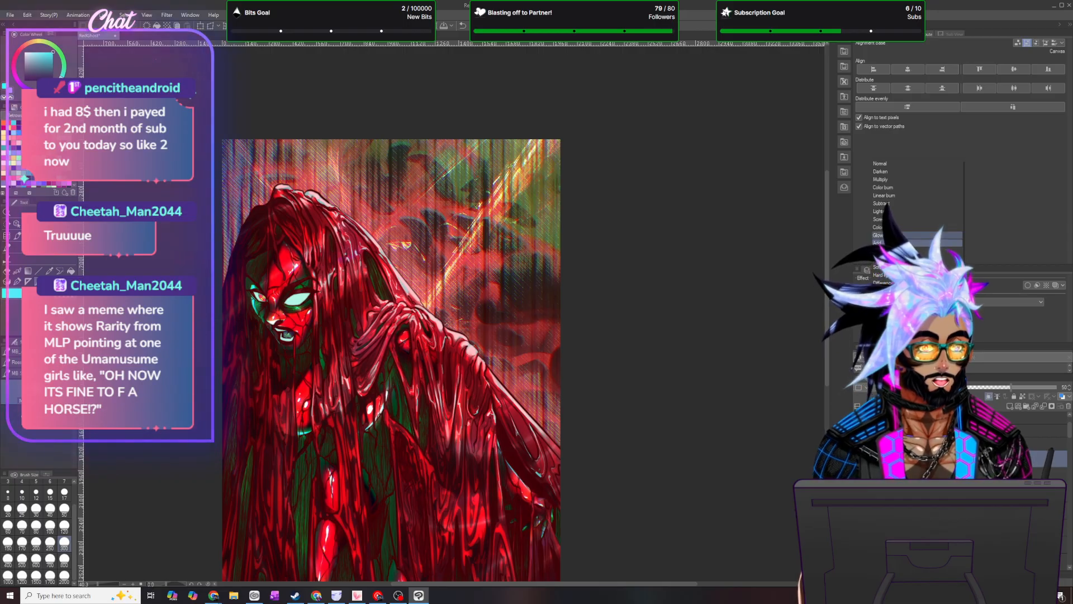
pyautogui.click(917, 243)
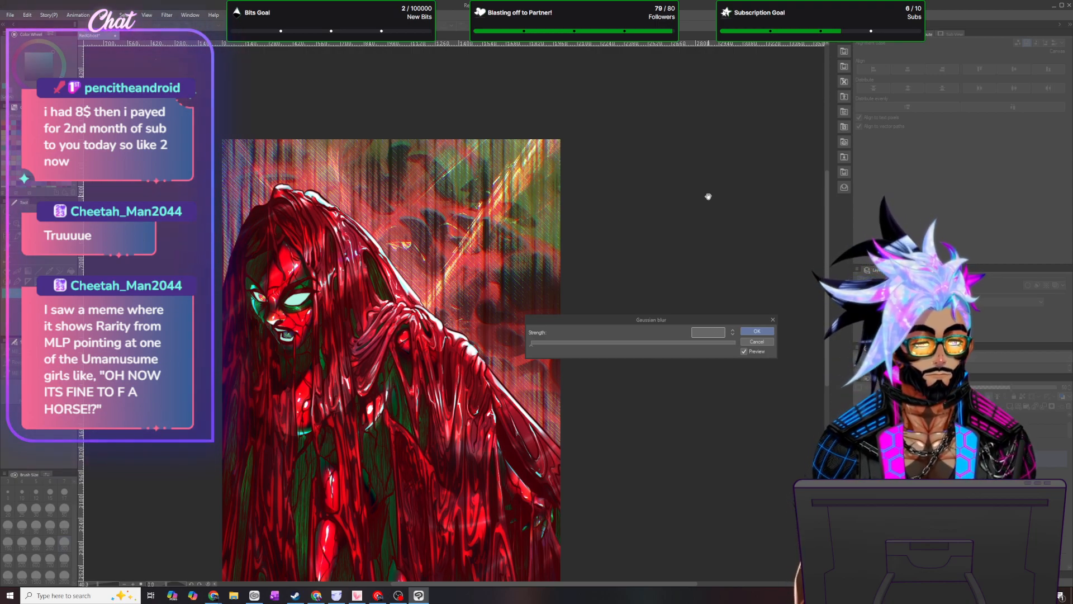
# - Apply a Gaussian blur to the duplicated highlight layer for a soft glow
pyautogui.press('Return')
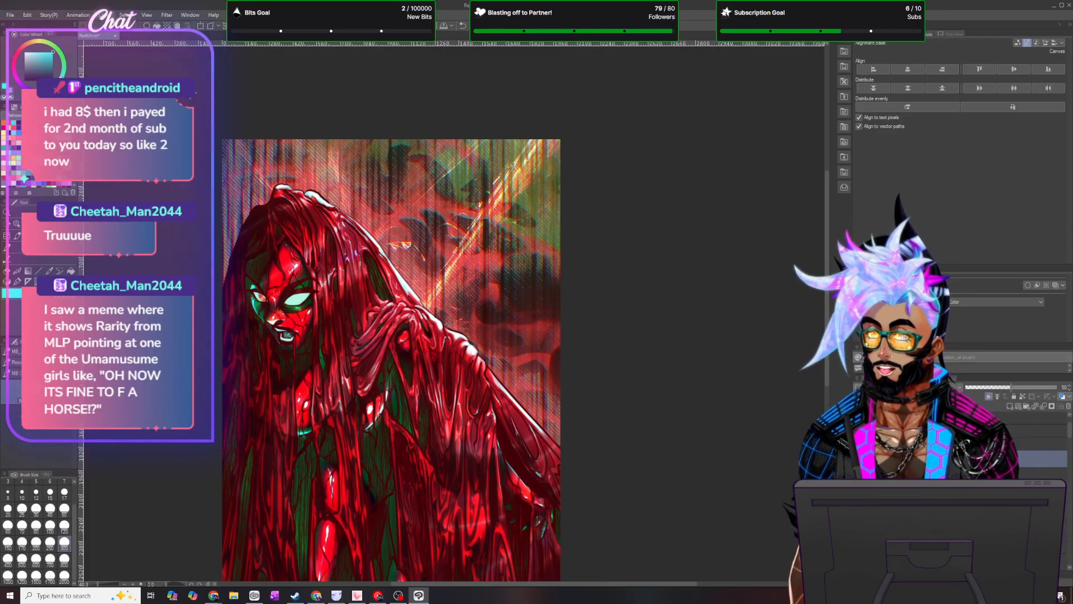
pyautogui.press('Escape')
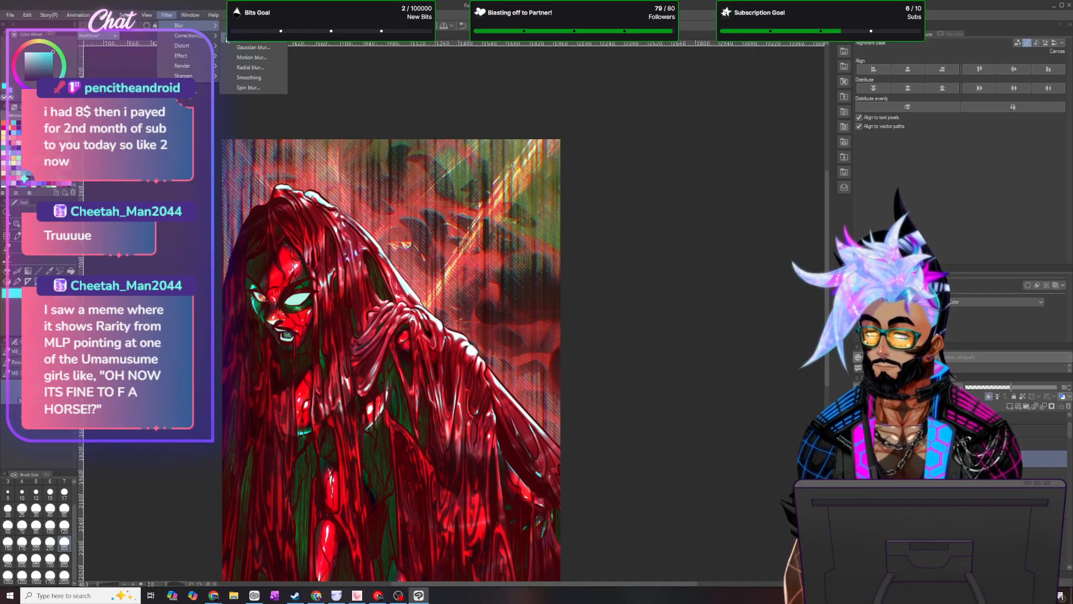
pyautogui.click(263, 47)
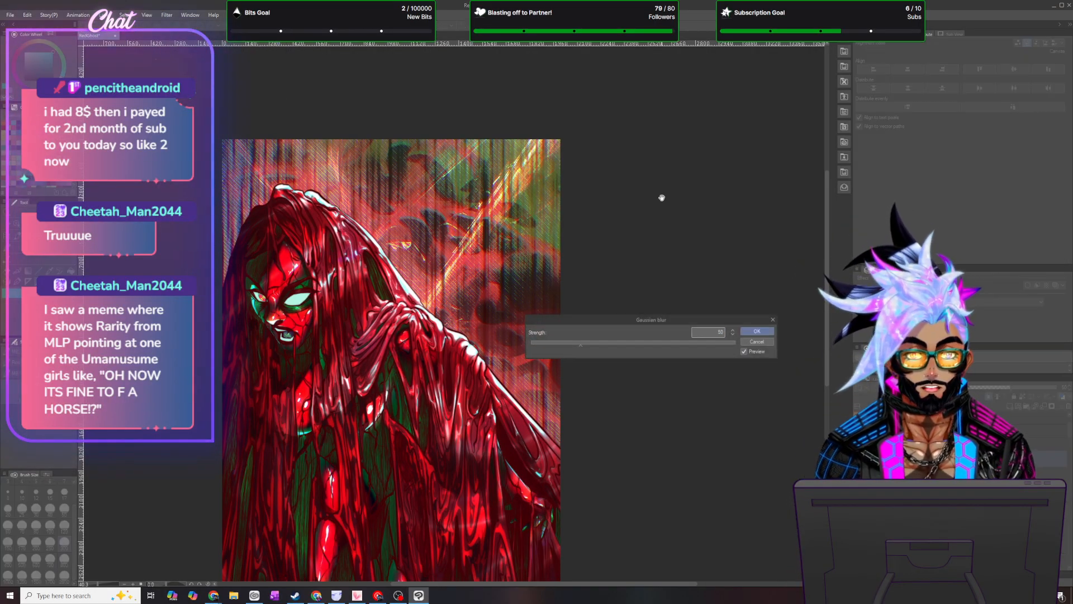
pyautogui.press('Return')
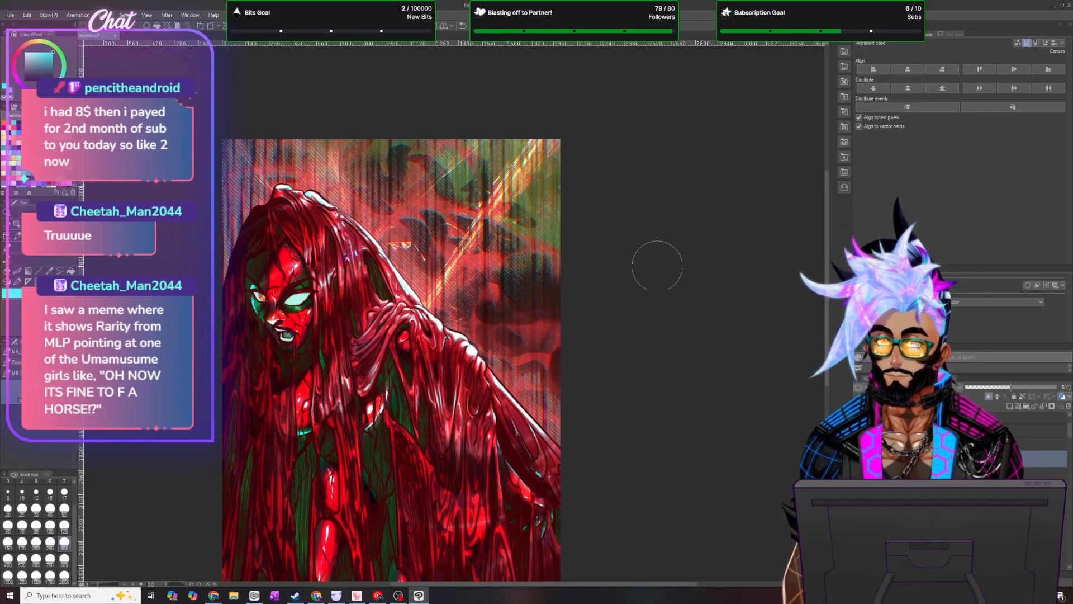
# - Duplicate the highlight layer and convert the copy to the red drawing color
pyautogui.click(104, 15)
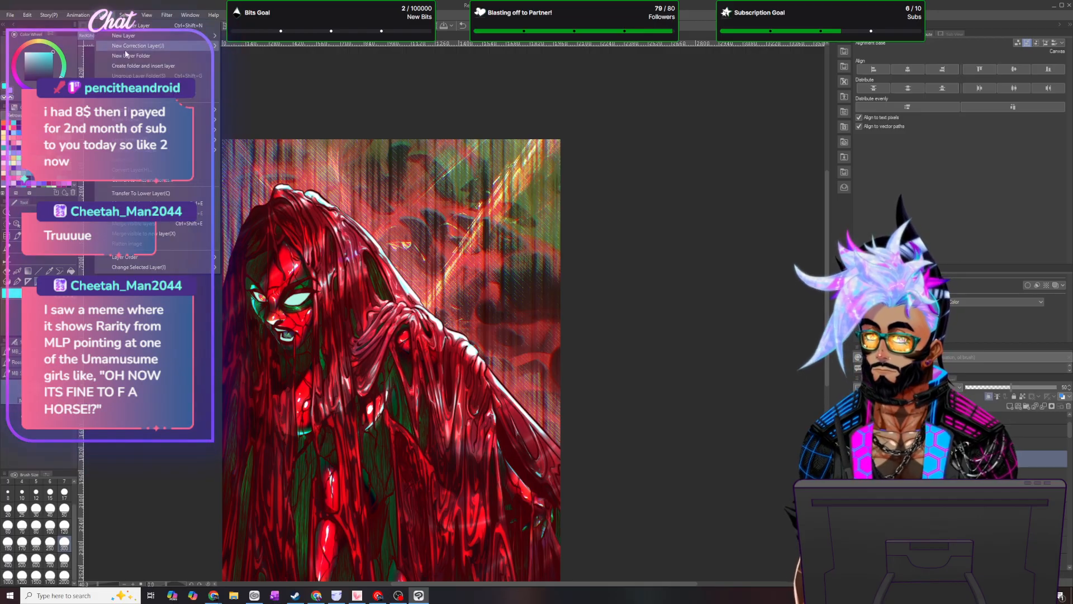
pyautogui.click(134, 86)
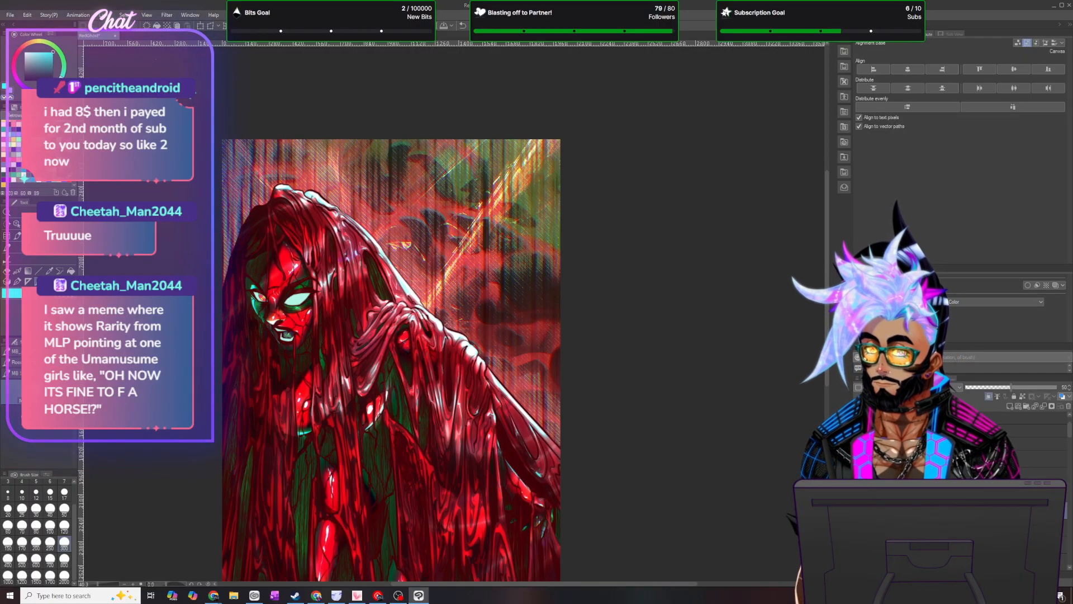
pyautogui.click(28, 15)
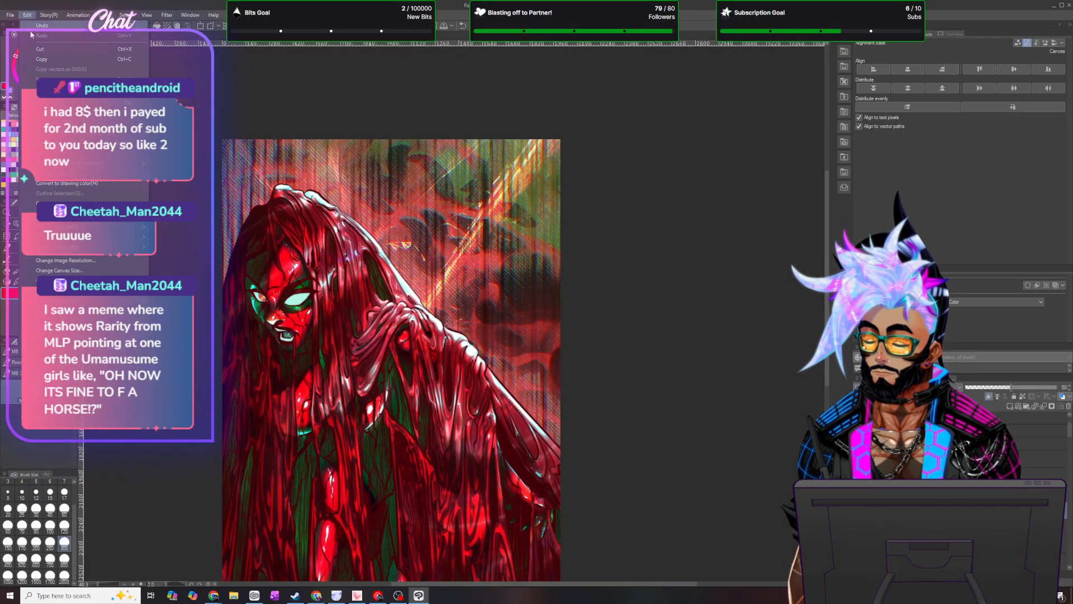
pyautogui.click(62, 183)
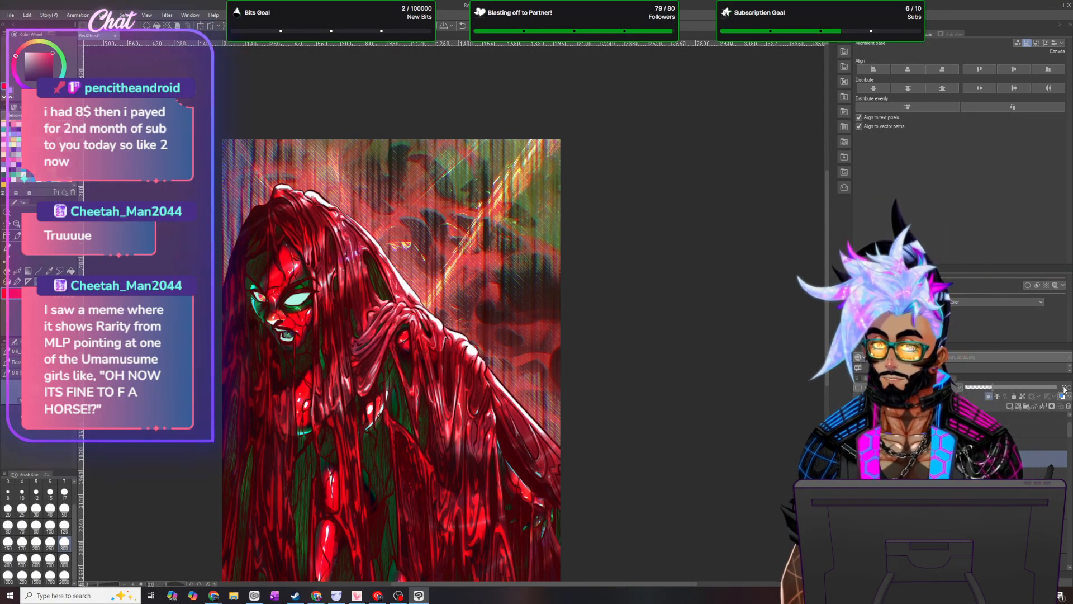
pyautogui.scroll(-2, 496, 325)
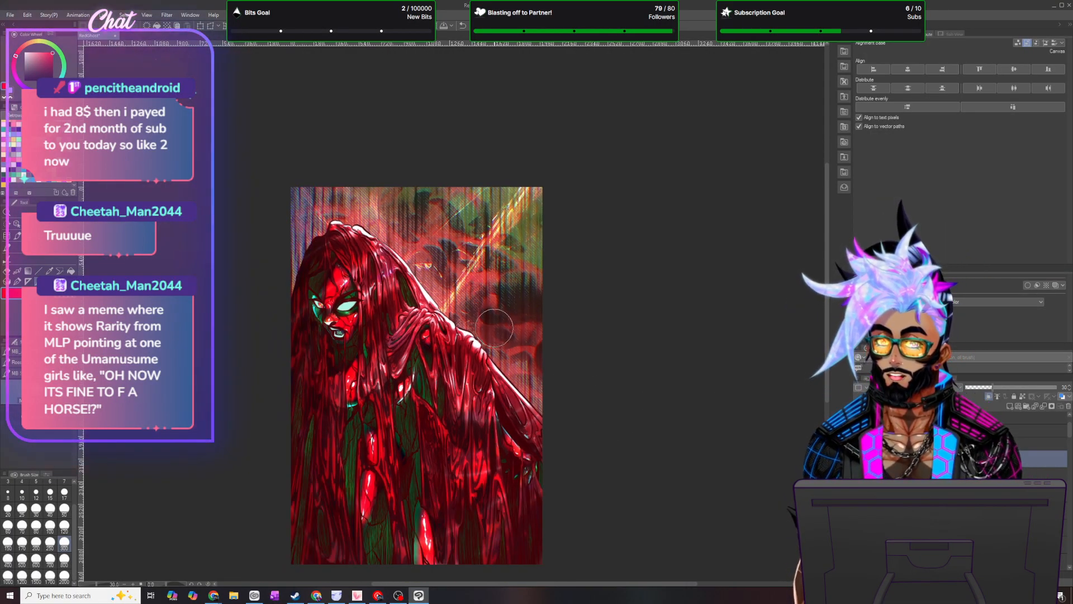
pyautogui.scroll(1, 501, 327)
# - Deepen the drape's contrast with the tone curve correction layer and check the effect on the whole figure
pyautogui.click(961, 511)
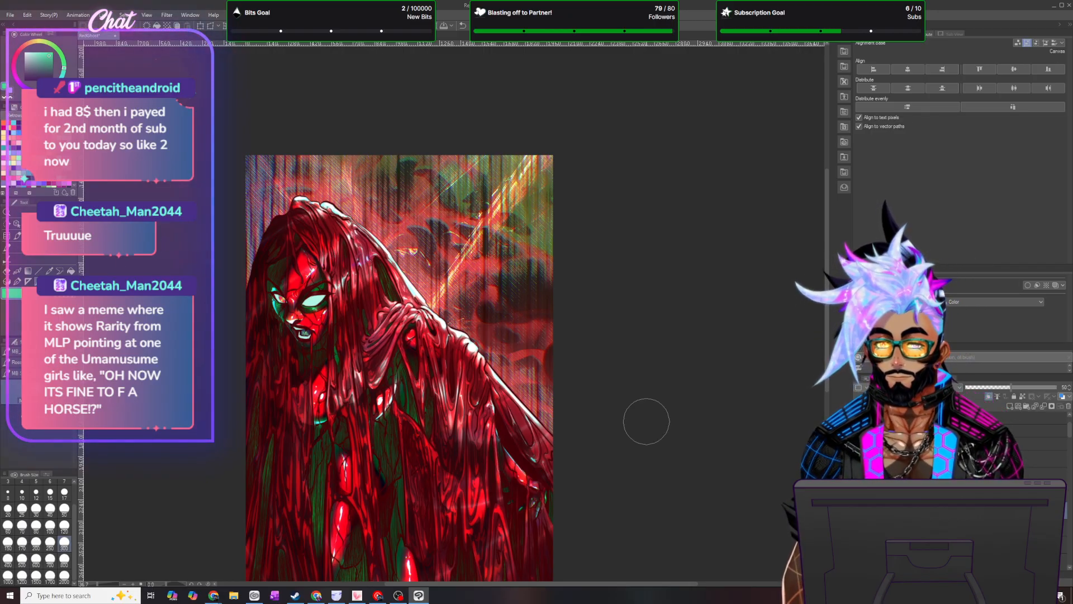
pyautogui.scroll(-3, 515, 472)
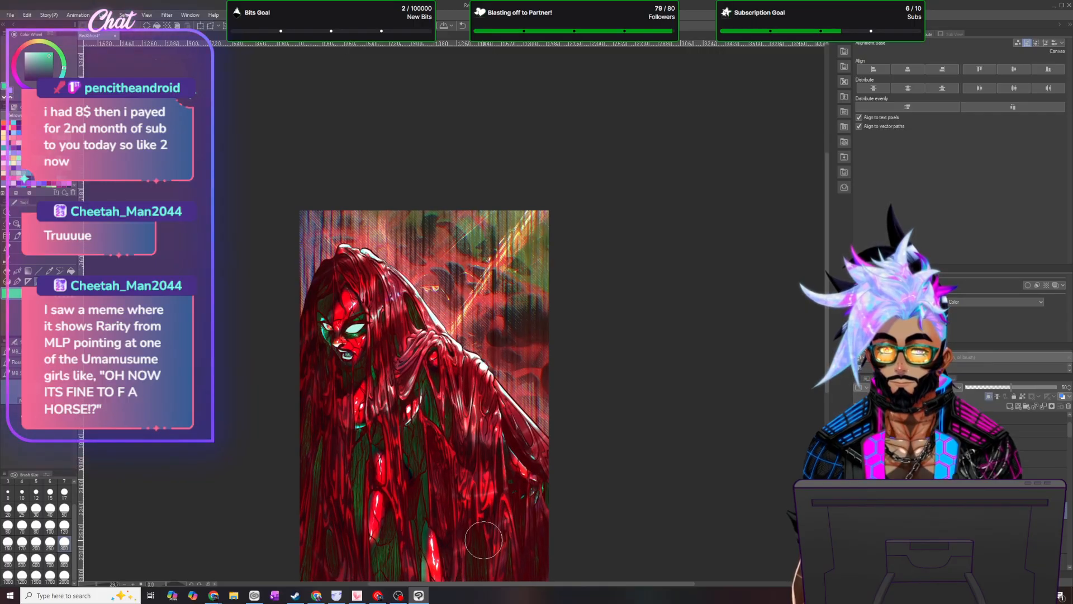
pyautogui.scroll(2, 490, 522)
pyautogui.scroll(-1, 493, 517)
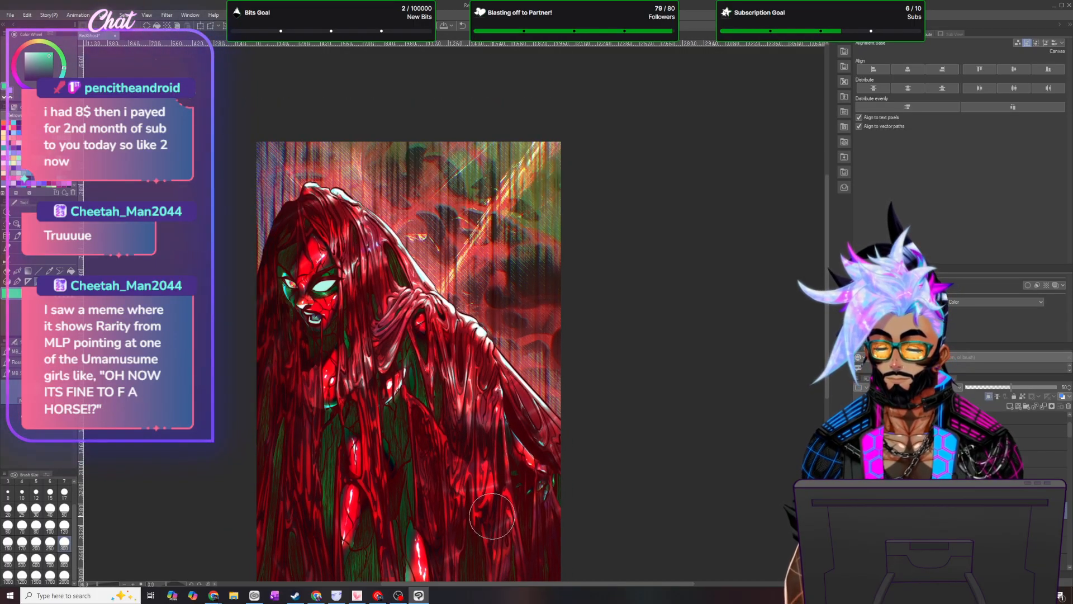
pyautogui.moveTo(828, 331); pyautogui.dragTo(828, 351)
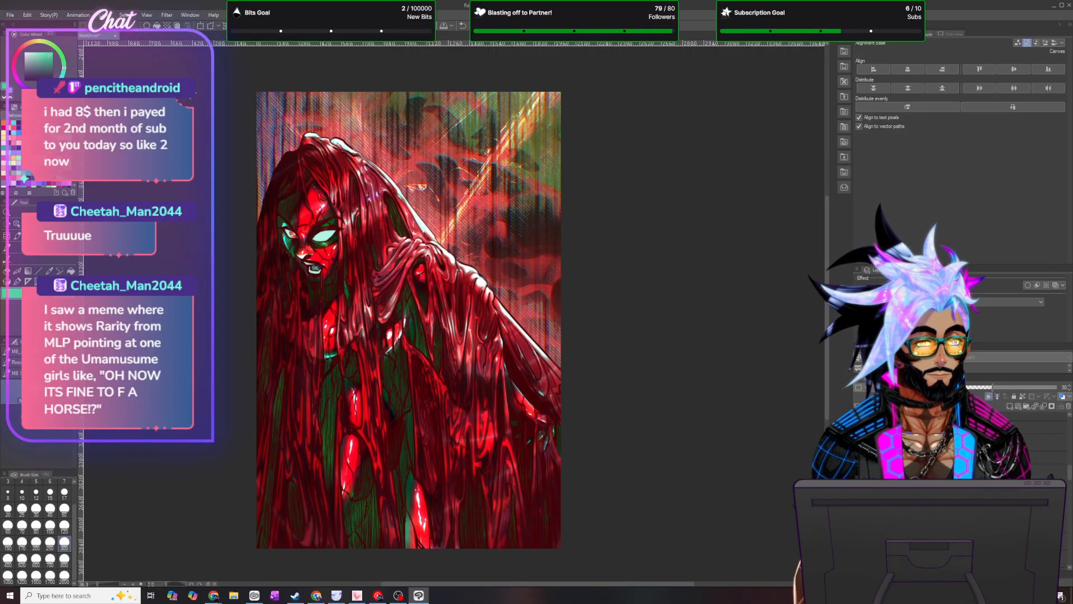
pyautogui.click(973, 524)
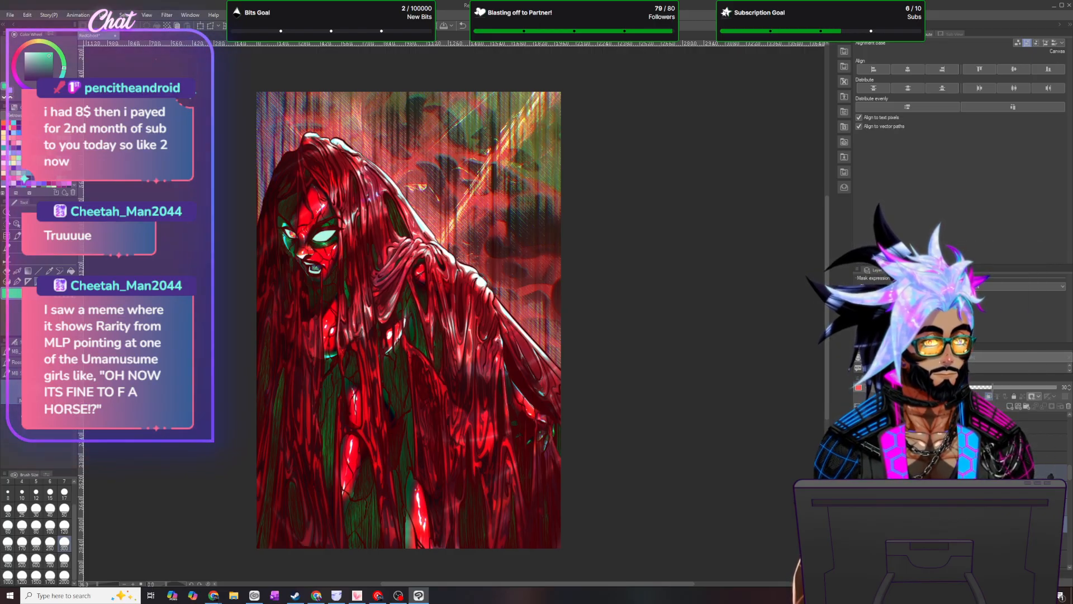
pyautogui.click(973, 562)
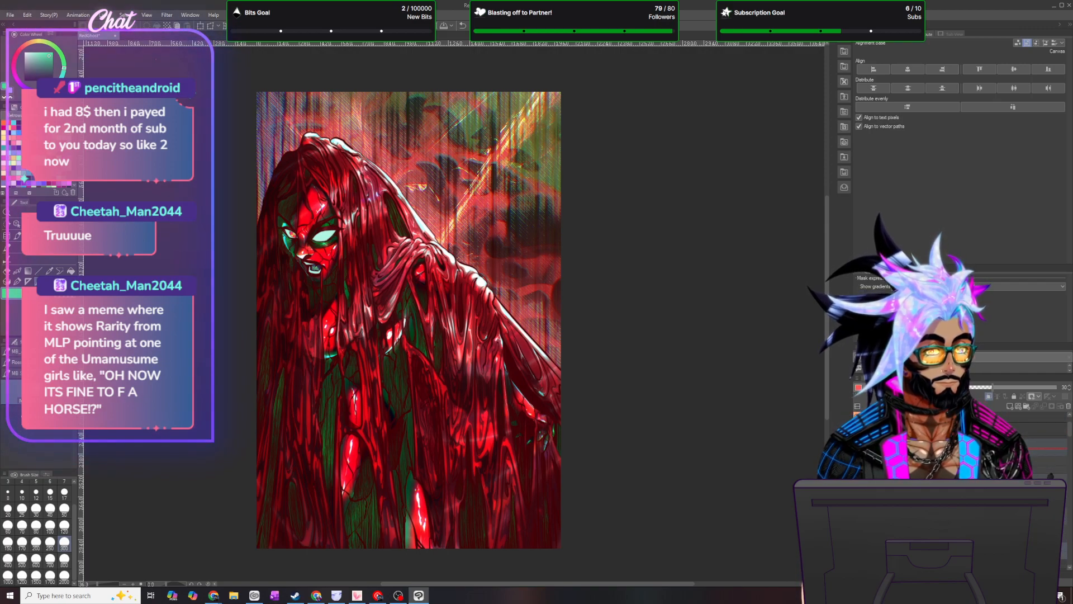
pyautogui.moveTo(670, 452); pyautogui.dragTo(668, 450)
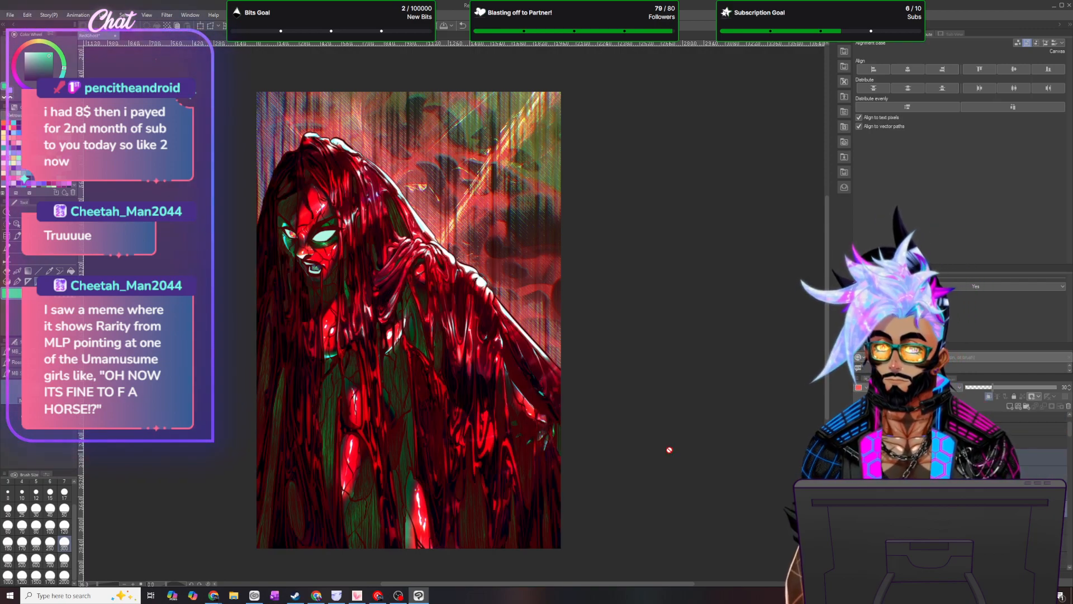
pyautogui.scroll(-6, 520, 329)
pyautogui.scroll(5, 485, 321)
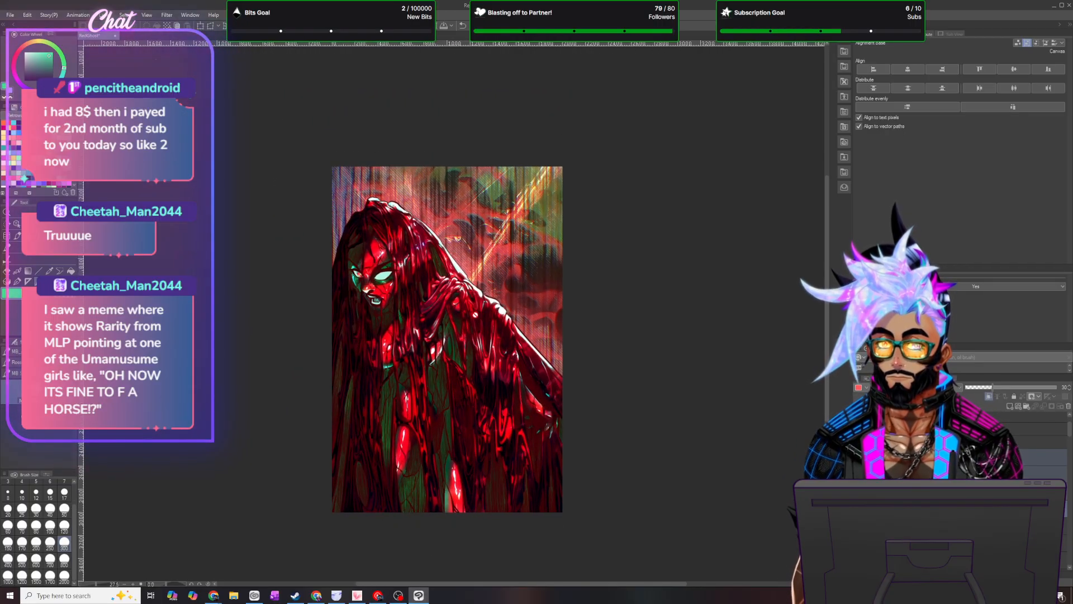
pyautogui.scroll(-3, 509, 330)
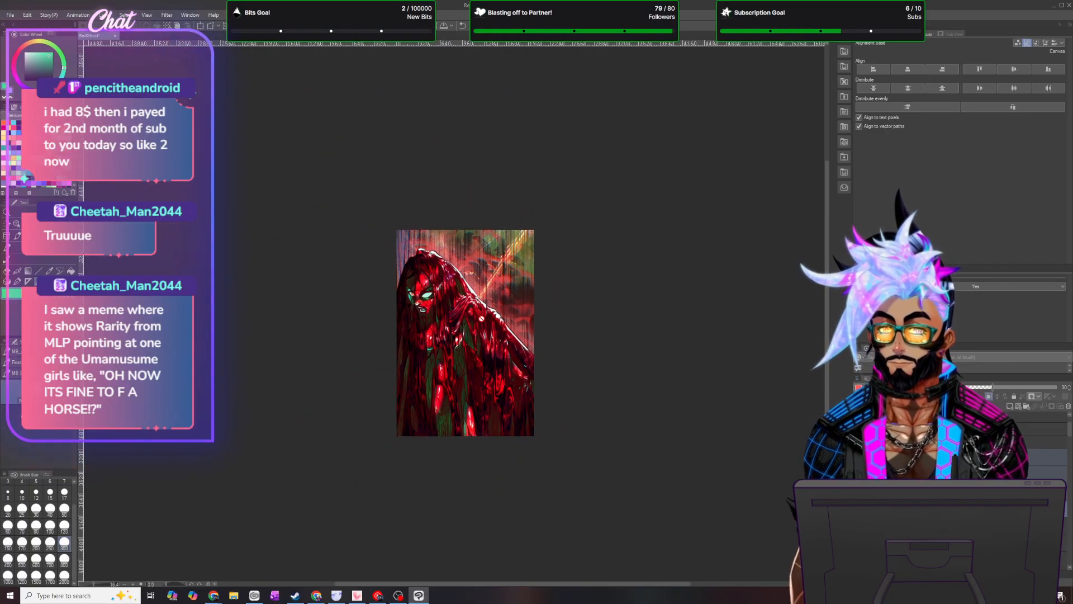
pyautogui.scroll(2, 510, 330)
pyautogui.scroll(1, 481, 323)
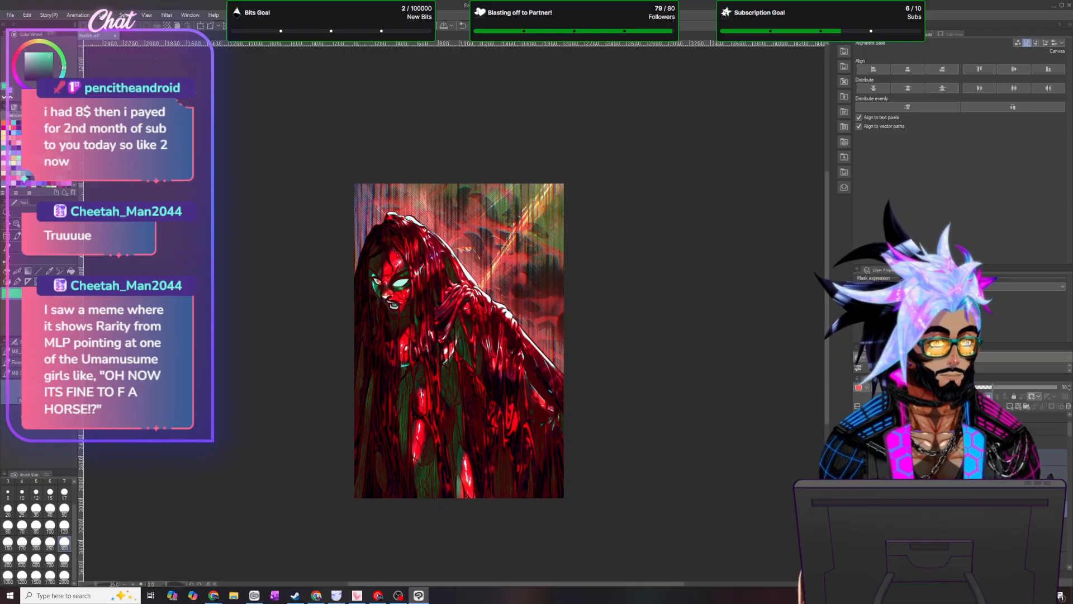
# - Adjust the tone curve by raising its shadow and highlight points and shifting the midtone point slightly toward the highlights
pyautogui.hotkey('ctrl', 'm')
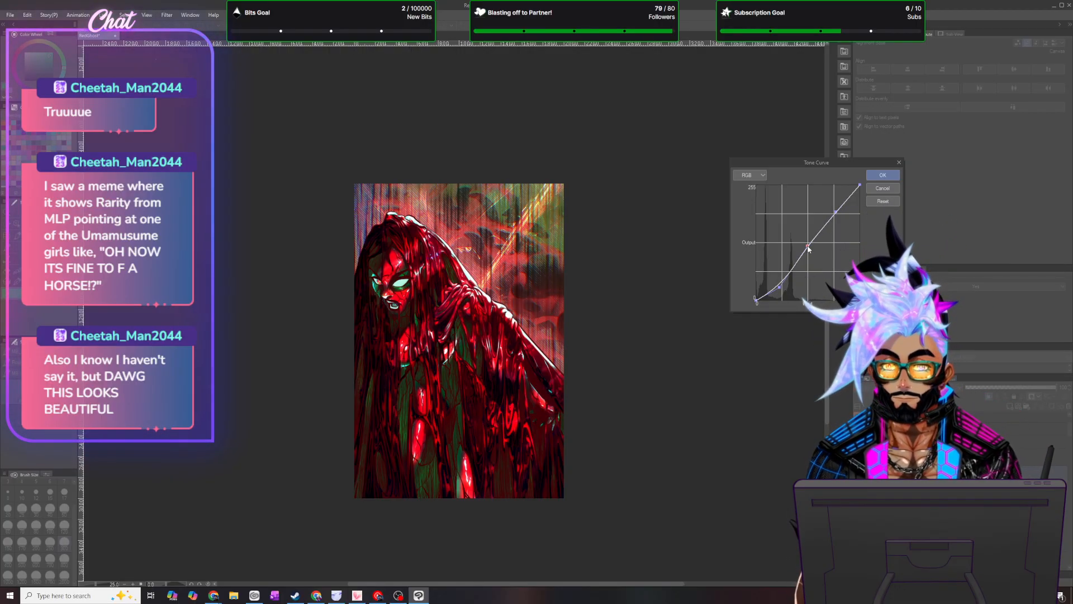
pyautogui.click(808, 247)
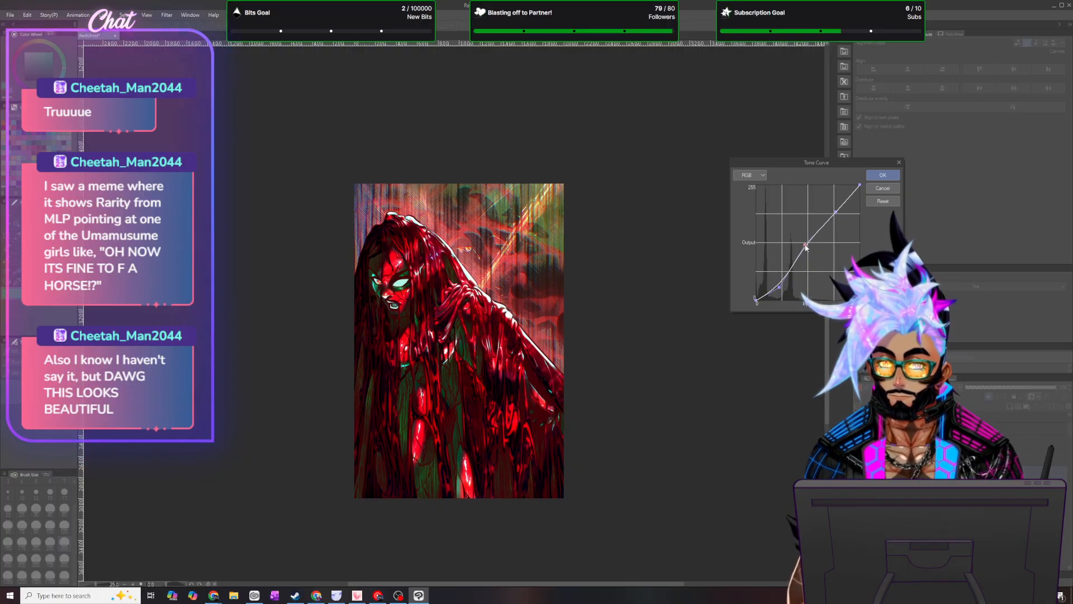
pyautogui.moveTo(780, 287); pyautogui.dragTo(773, 278)
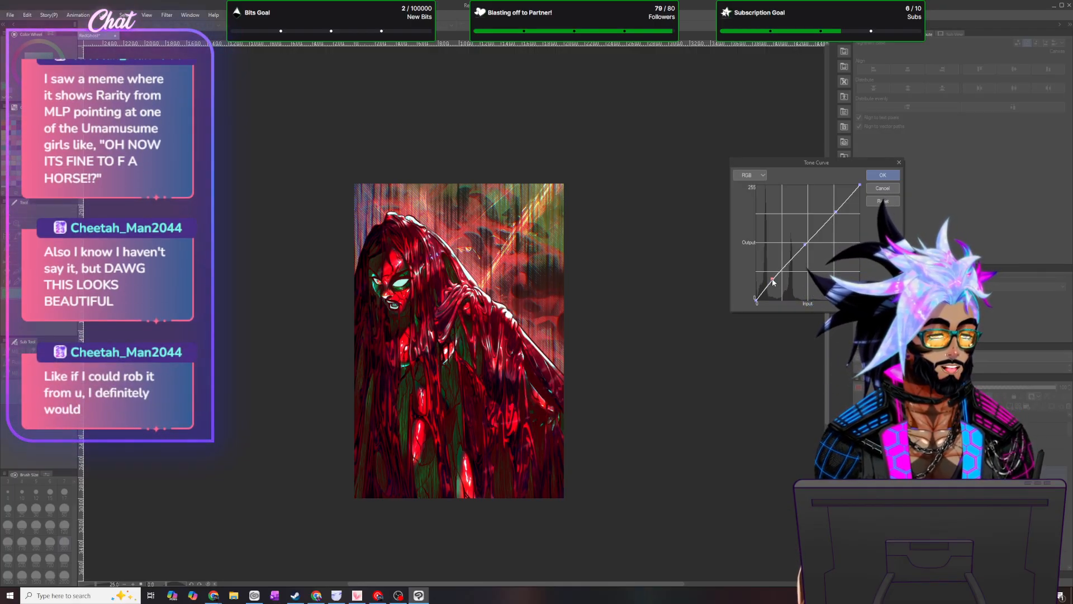
pyautogui.moveTo(773, 280); pyautogui.dragTo(774, 281)
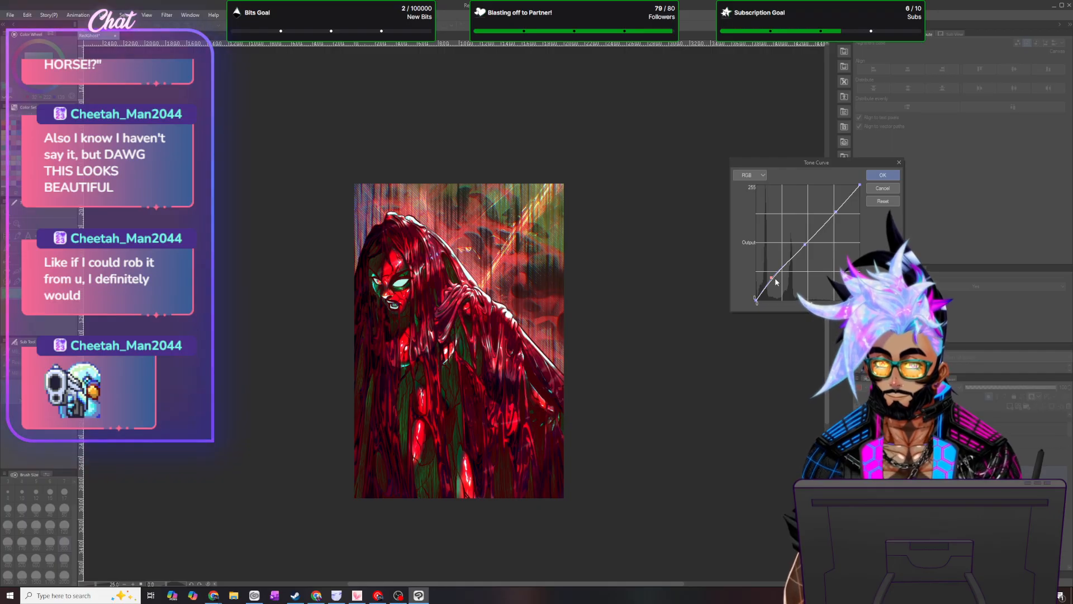
pyautogui.click(835, 213)
pyautogui.moveTo(835, 213); pyautogui.dragTo(833, 209)
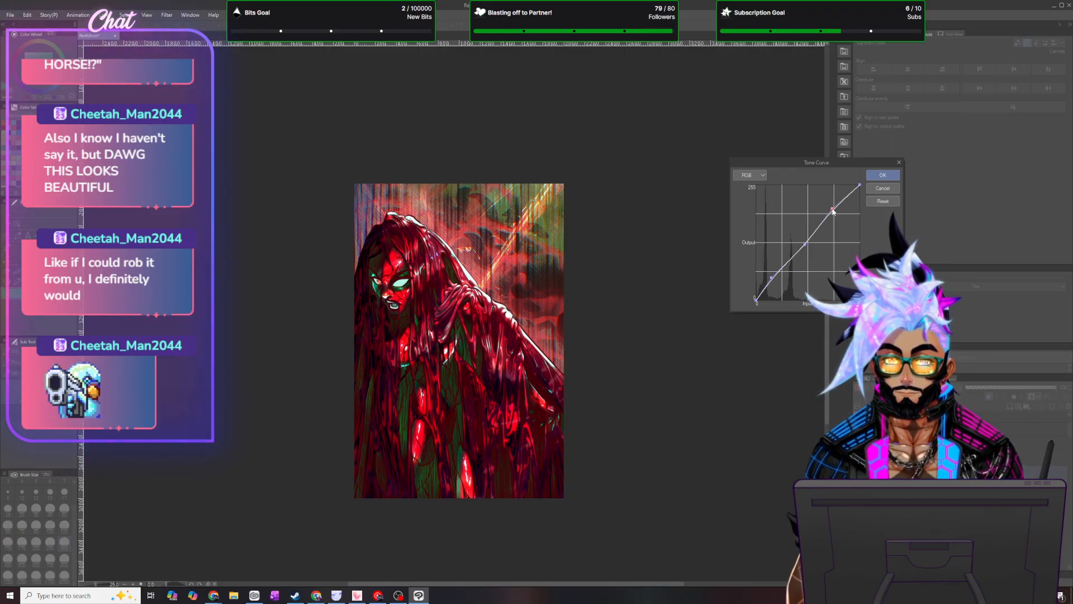
pyautogui.click(806, 244)
pyautogui.moveTo(808, 245); pyautogui.dragTo(813, 249)
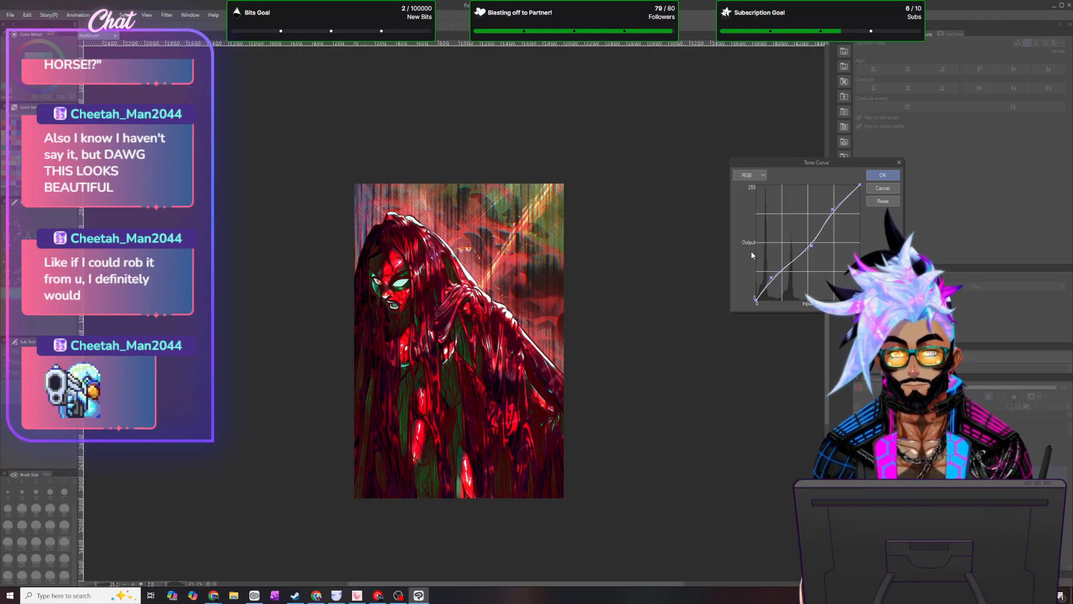
pyautogui.click(883, 175)
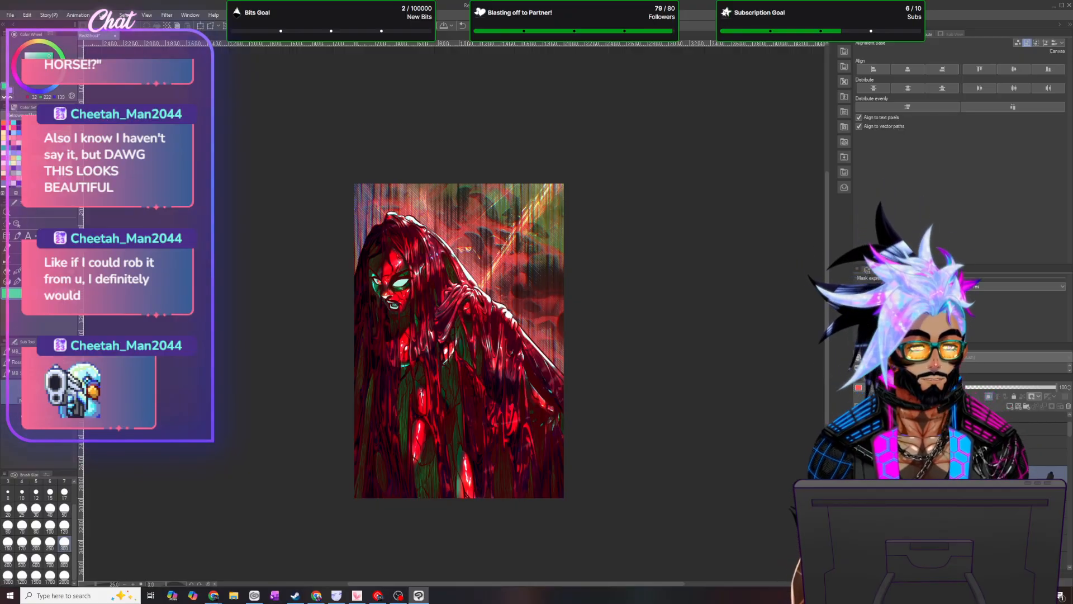
# - Merge the visible artwork into a new layer above the existing layers
pyautogui.scroll(-5, 962, 491)
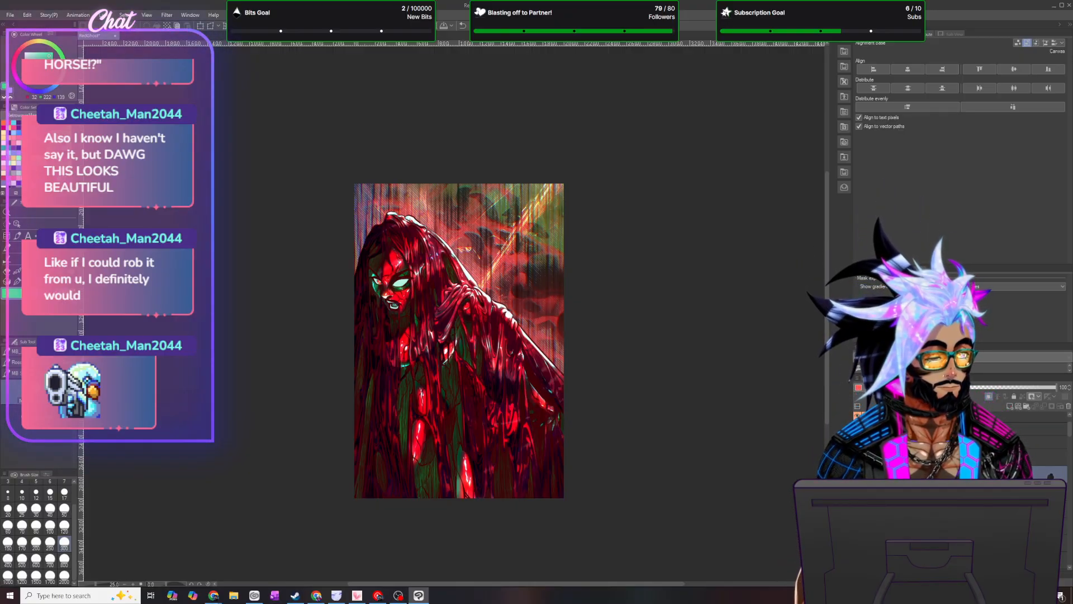
pyautogui.click(961, 515)
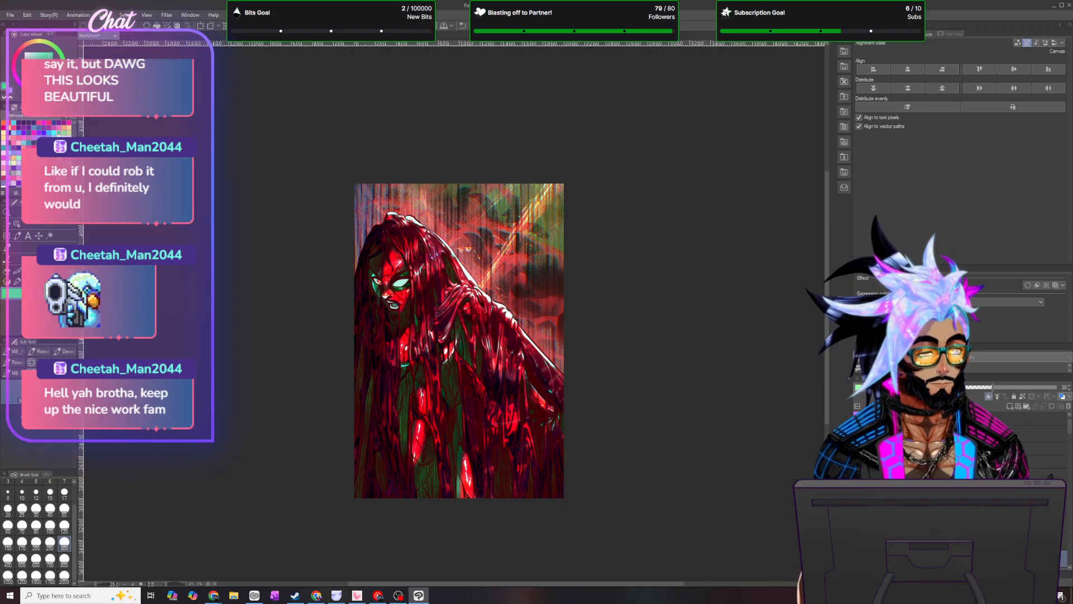
pyautogui.click(961, 475)
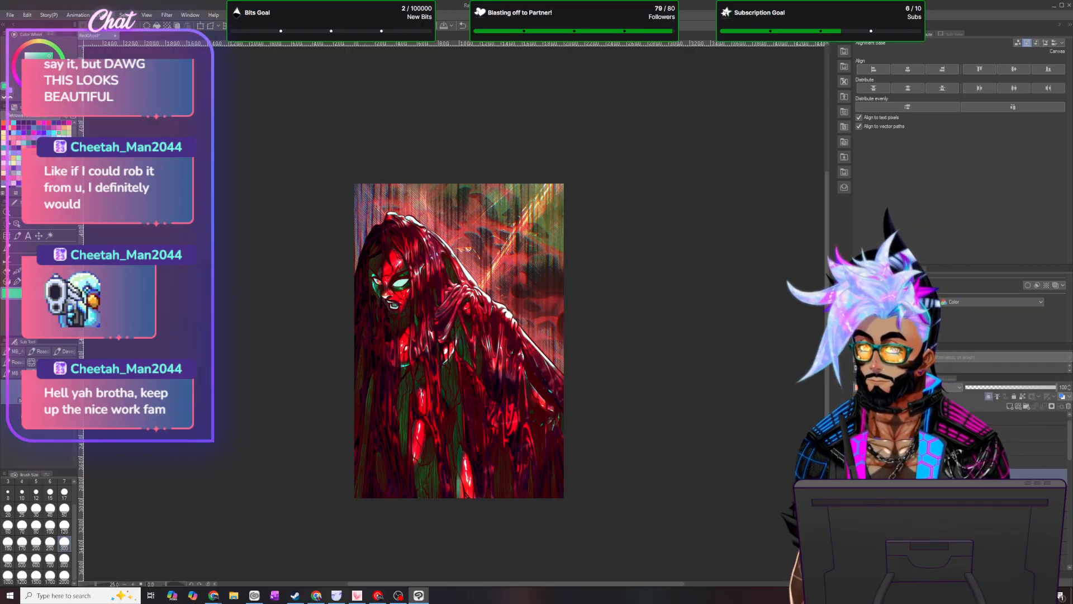
pyautogui.click(104, 16)
pyautogui.click(104, 16)
pyautogui.click(104, 16)
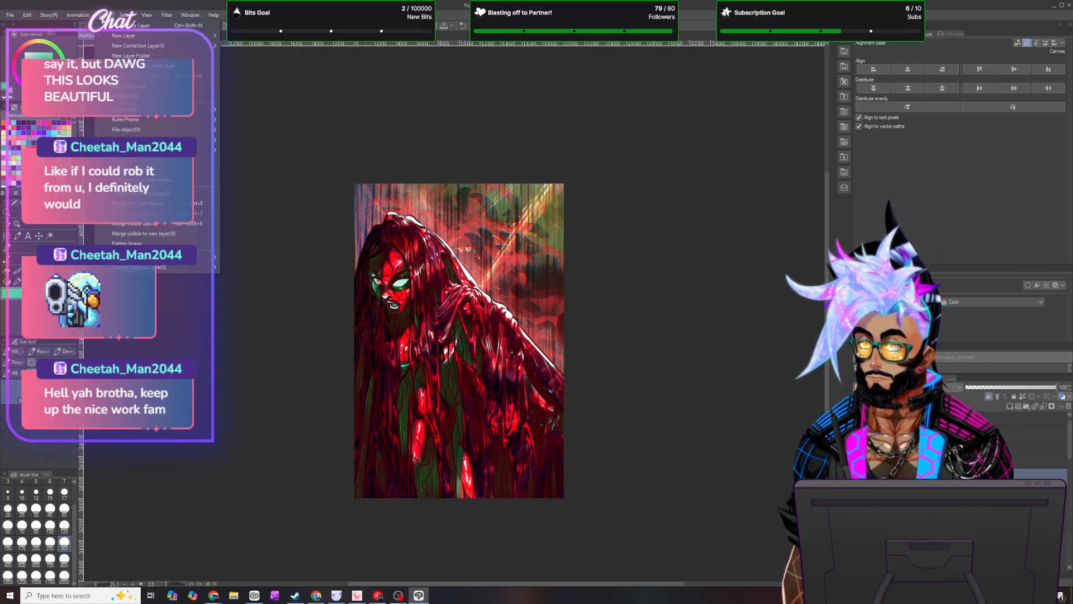
pyautogui.click(104, 16)
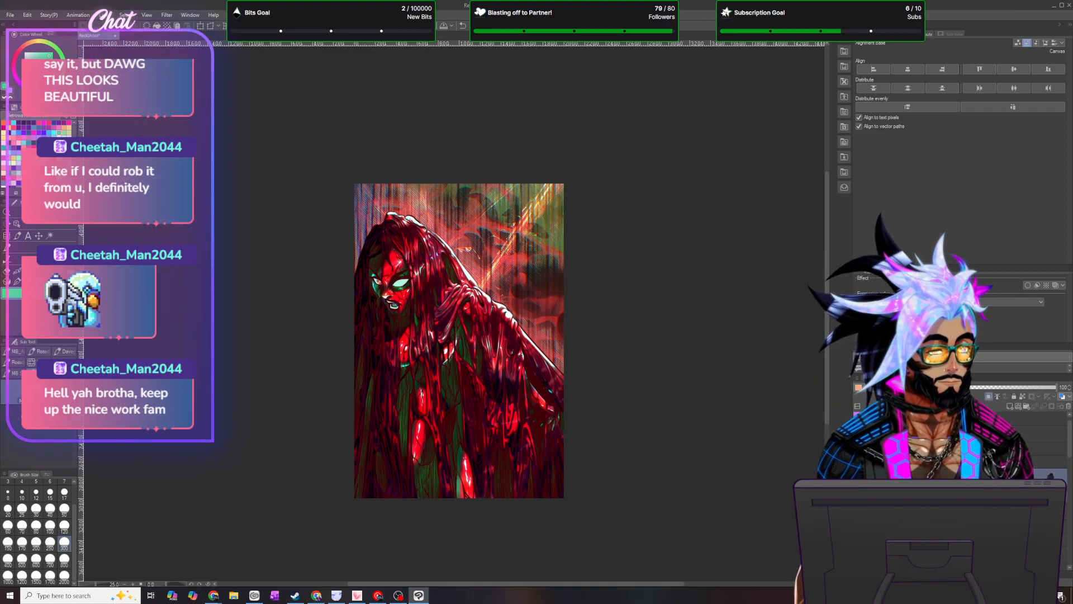
# - Apply a chromatic aberration effect in Radial (use center point) mode to the merged artwork layer
pyautogui.click(917, 387)
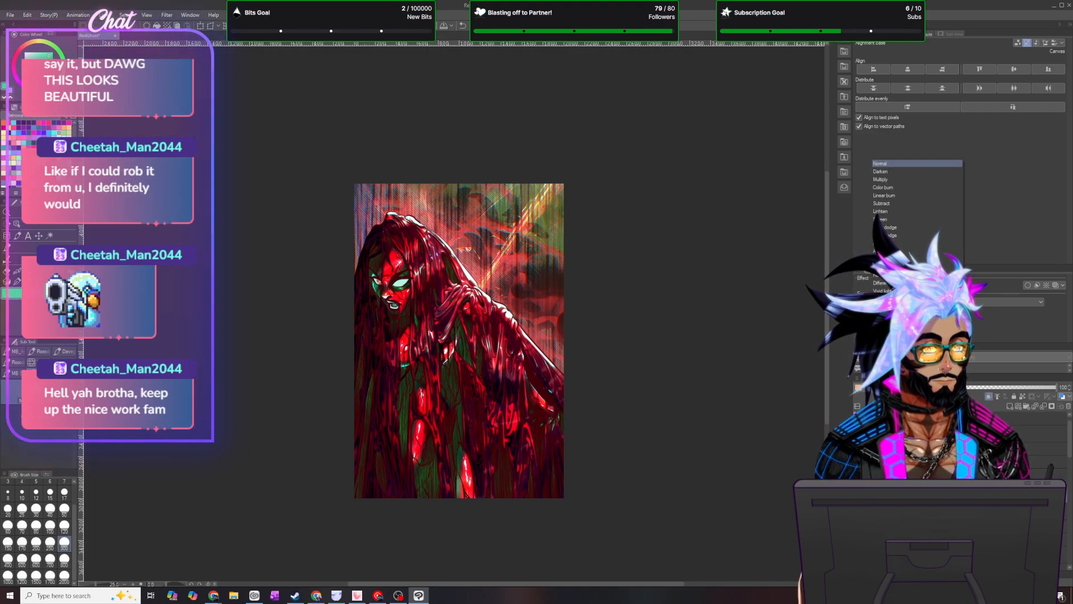
pyautogui.click(916, 387)
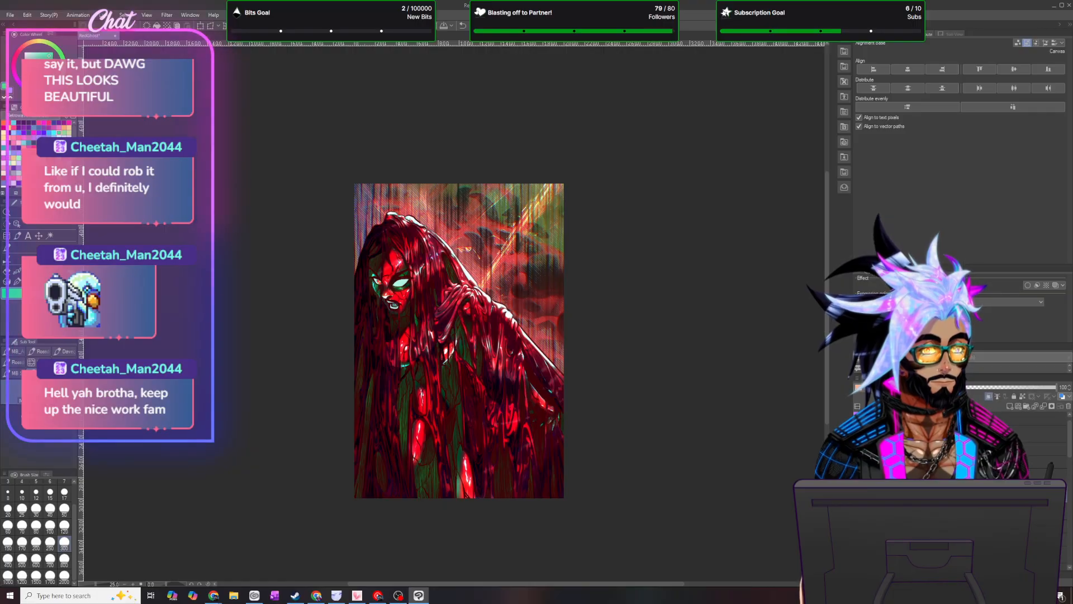
pyautogui.click(167, 14)
pyautogui.moveTo(181, 55)
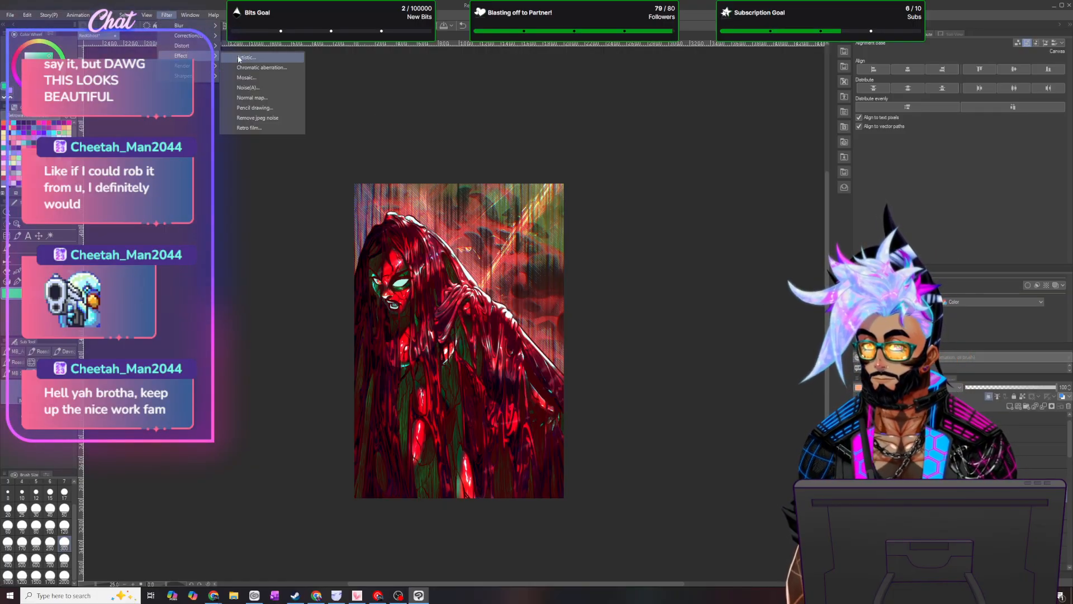
pyautogui.click(269, 68)
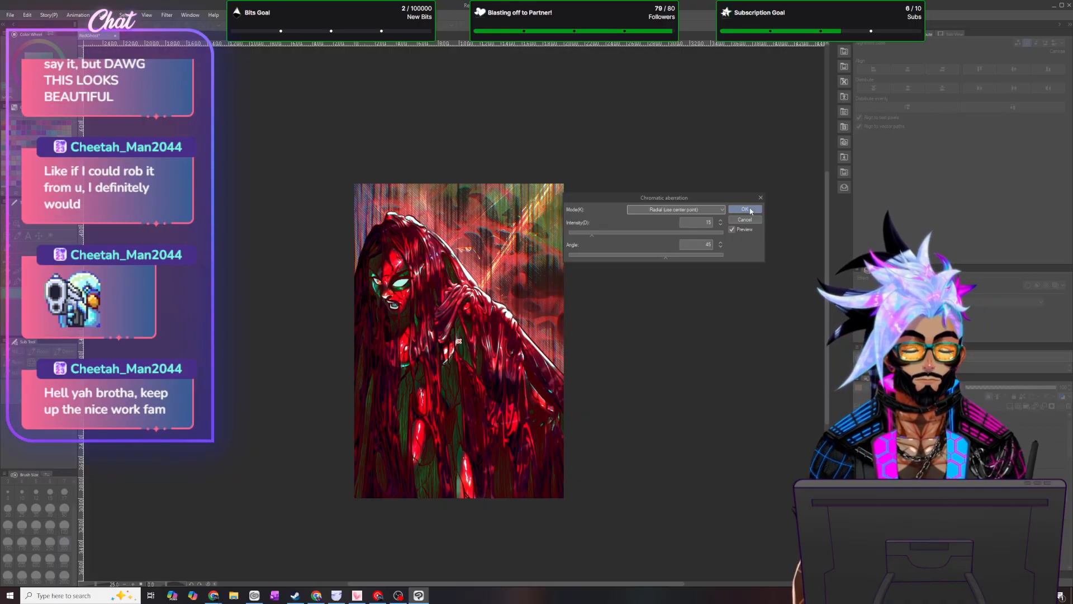
pyautogui.click(745, 209)
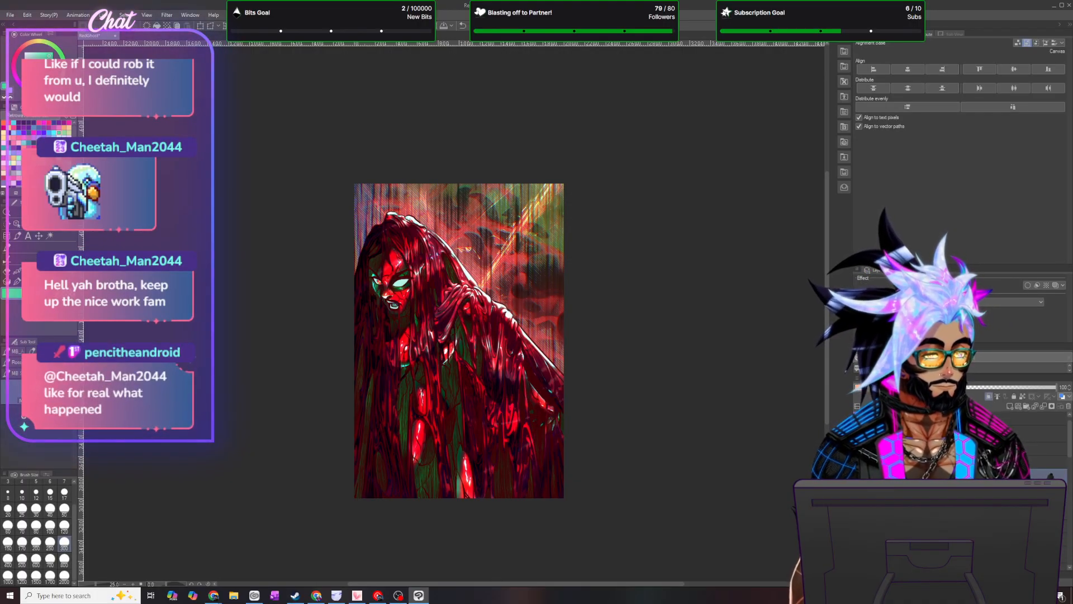
# - Set the merged artwork layer's blending mode to Color dodge and apply a Gaussian blur with strength 50 to it
pyautogui.click(913, 387)
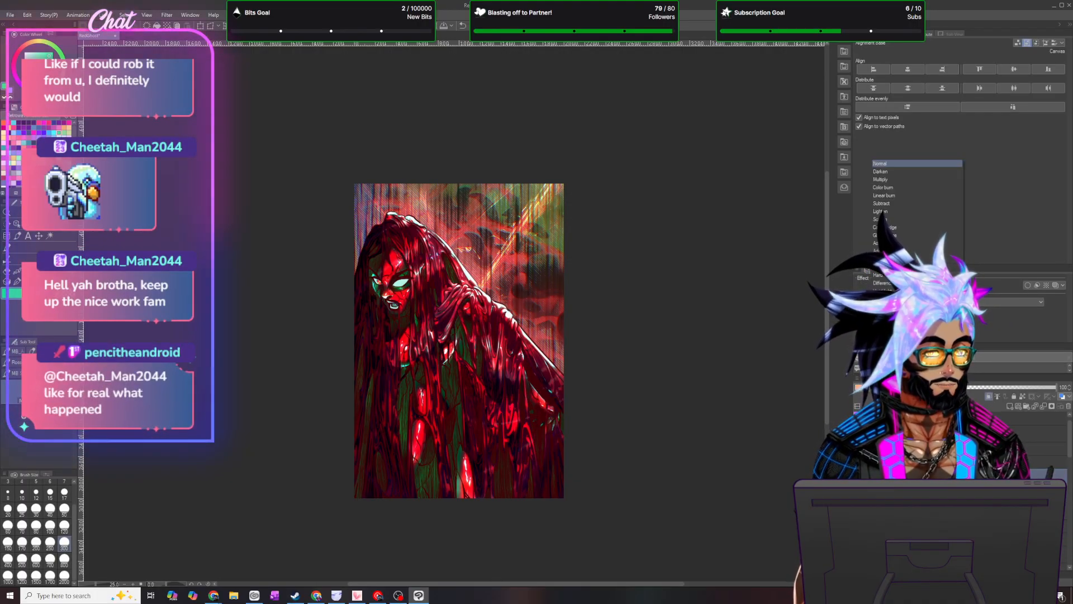
pyautogui.click(890, 226)
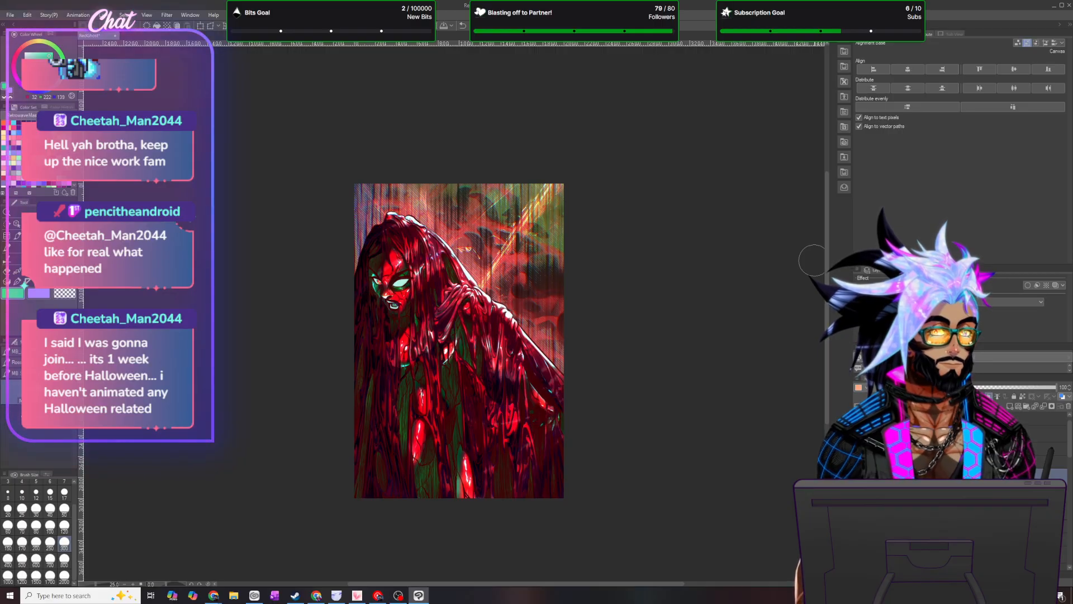
pyautogui.click(170, 16)
pyautogui.click(256, 46)
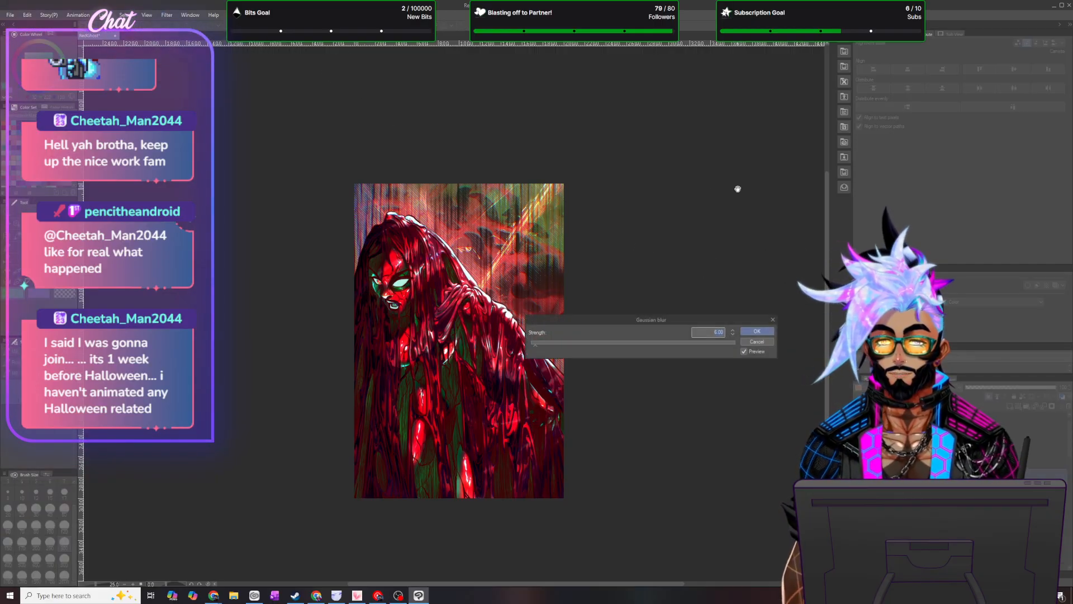
pyautogui.write('5')
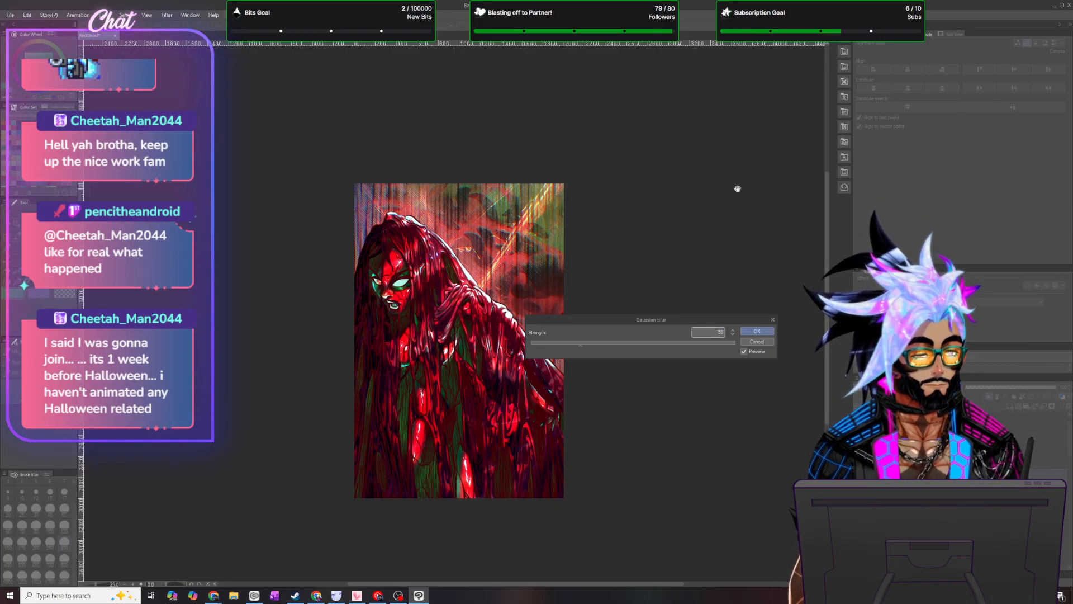
pyautogui.press('Return')
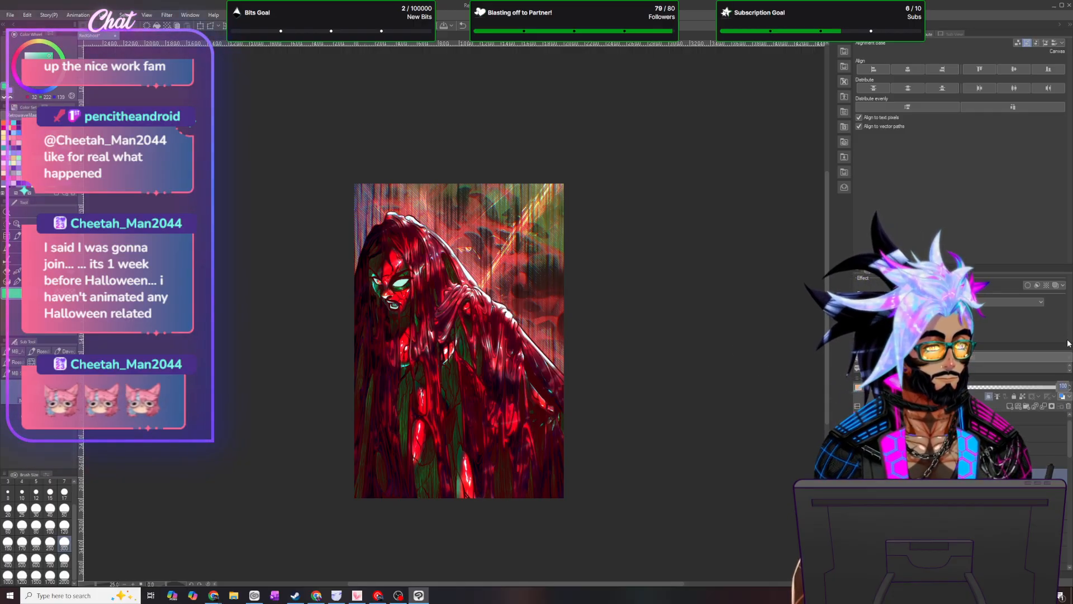
# - Try lowering the blurred artwork layer's opacity to 50 percent
pyautogui.write('50')
pyautogui.press('Return')
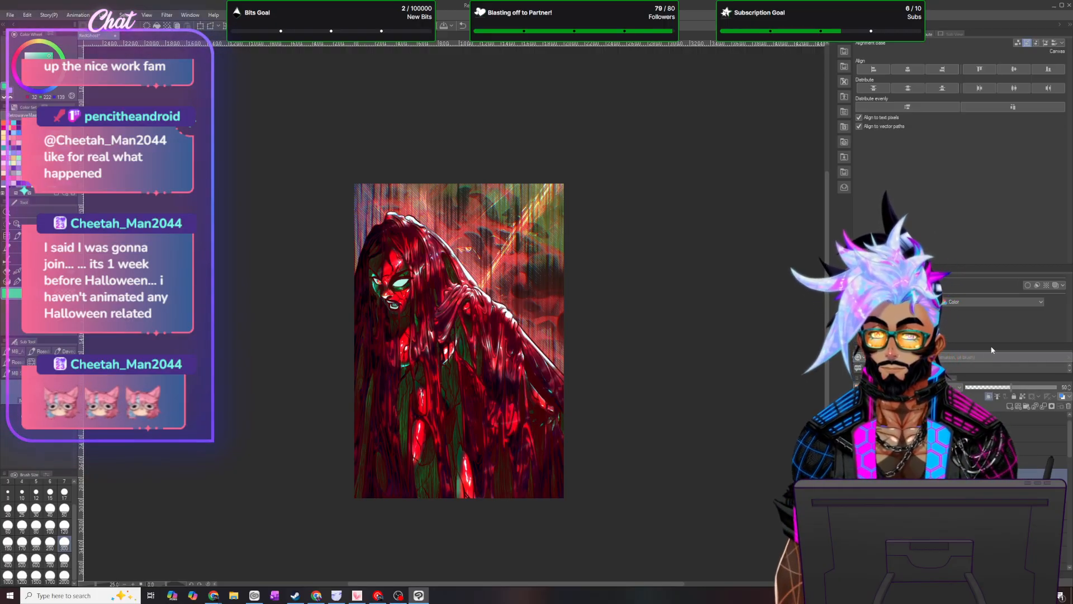
pyautogui.hotkey('ctrl', 'z')
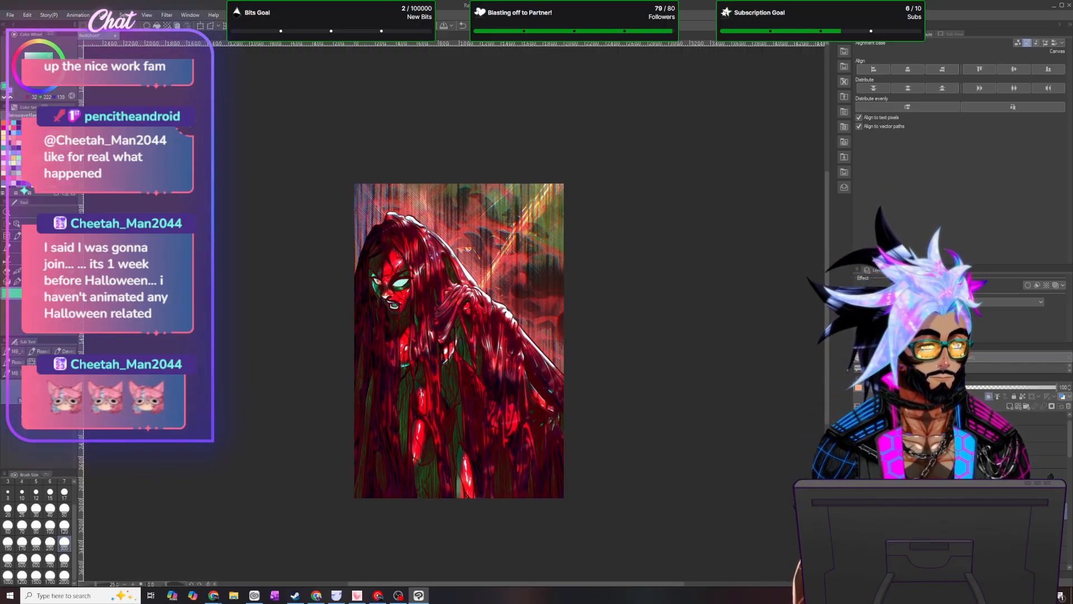
# - Go through the upper layers of the stack and examine the whole illustration at a larger size
pyautogui.rightClick(945, 507)
pyautogui.click(981, 440)
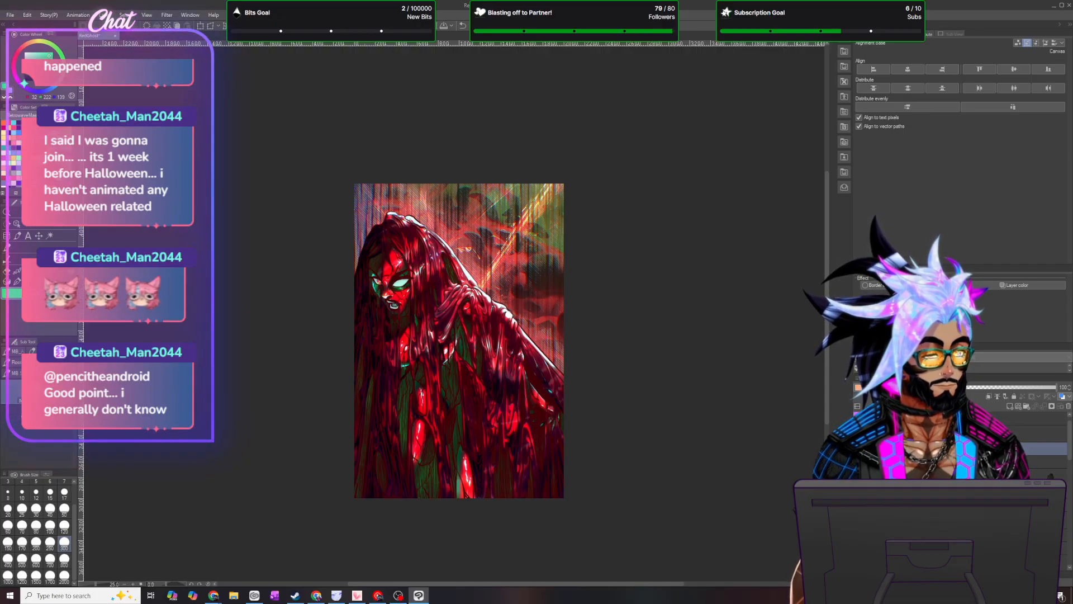
pyautogui.click(978, 475)
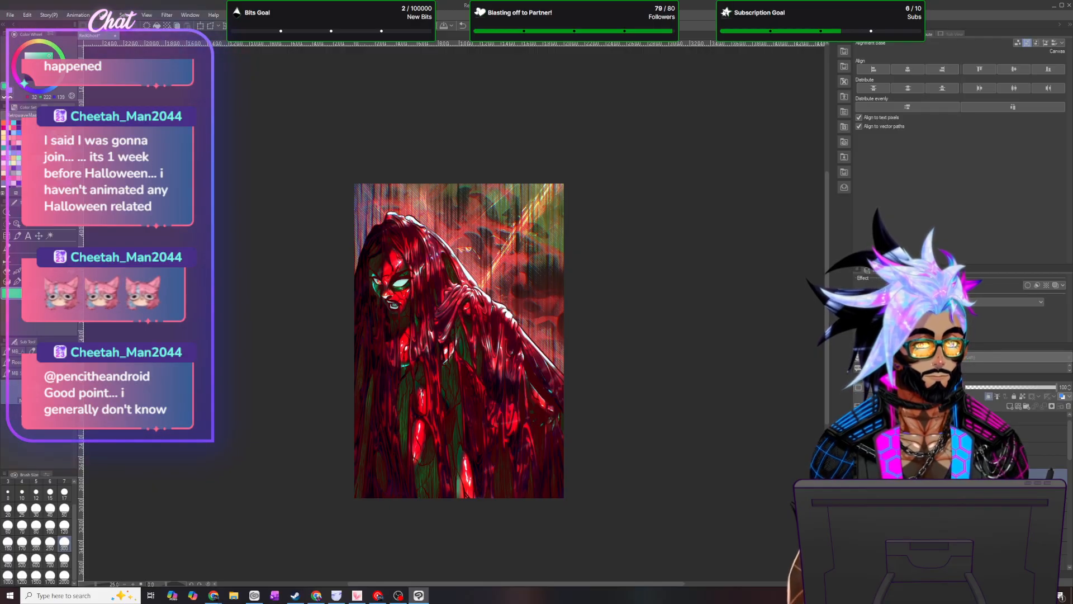
pyautogui.click(1046, 462)
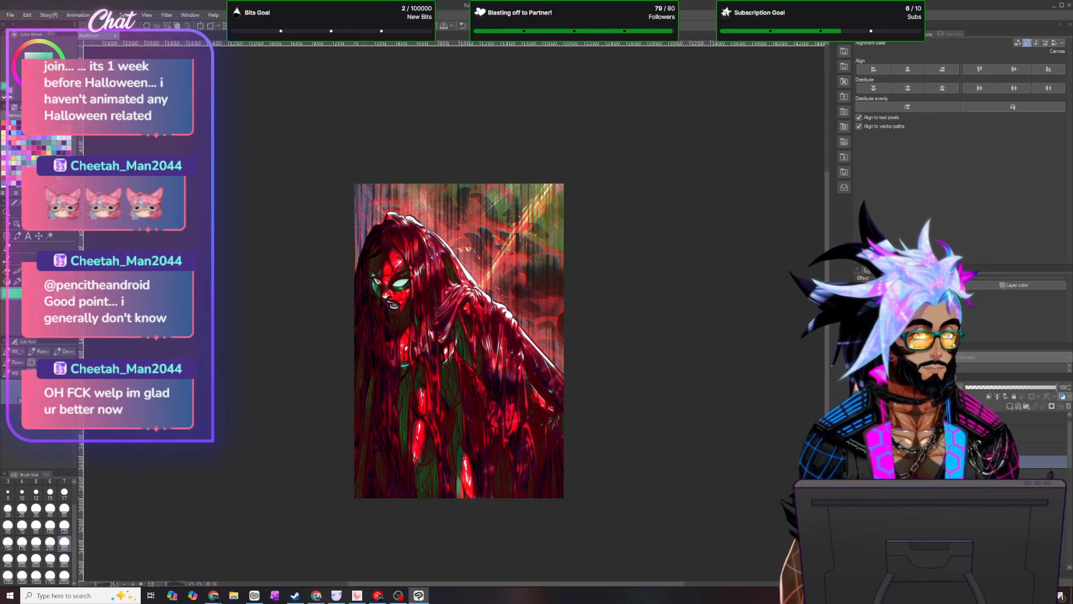
pyautogui.click(147, 16)
pyautogui.click(223, 76)
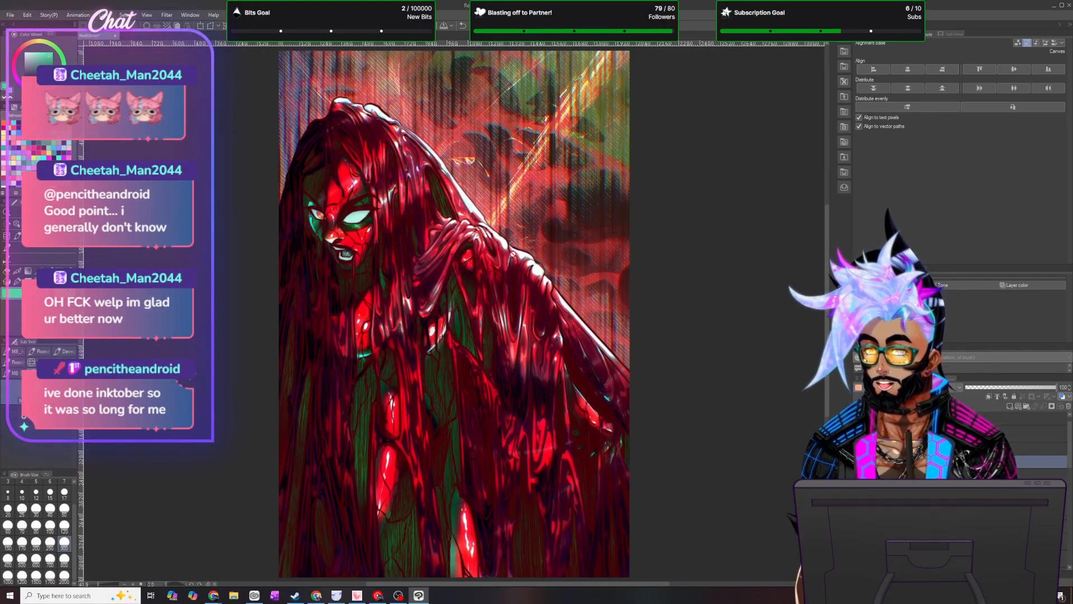